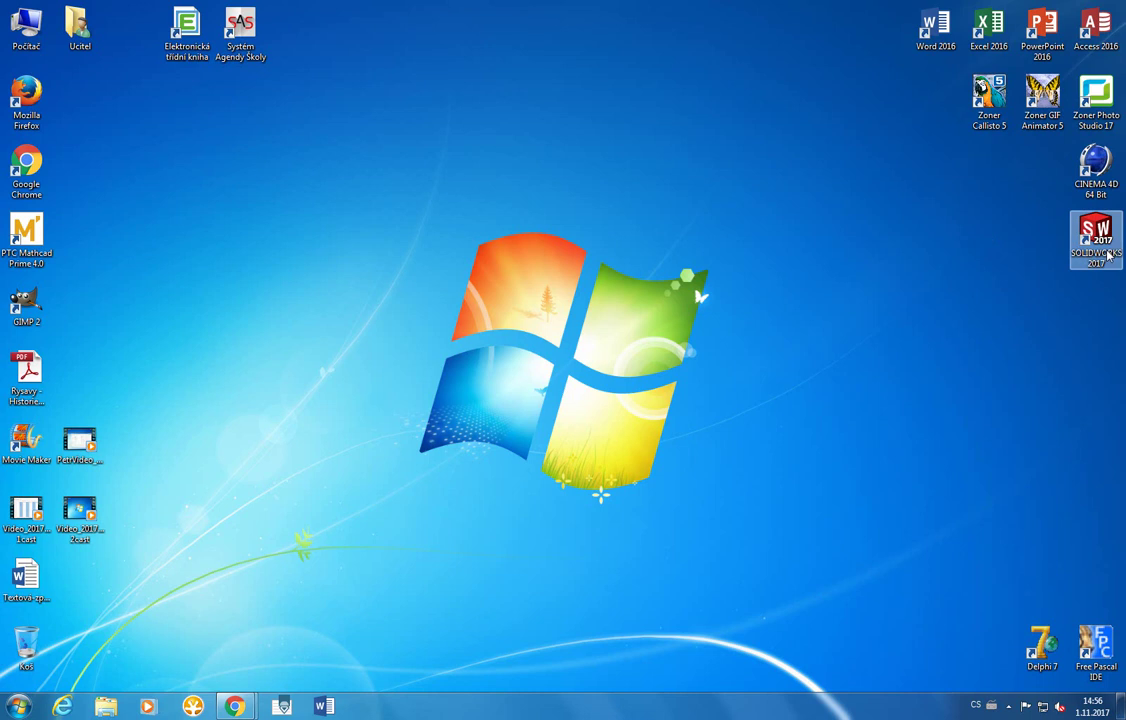
Launch SOLIDWORKS 2017 and create a new part document.
double_click(1097, 240)
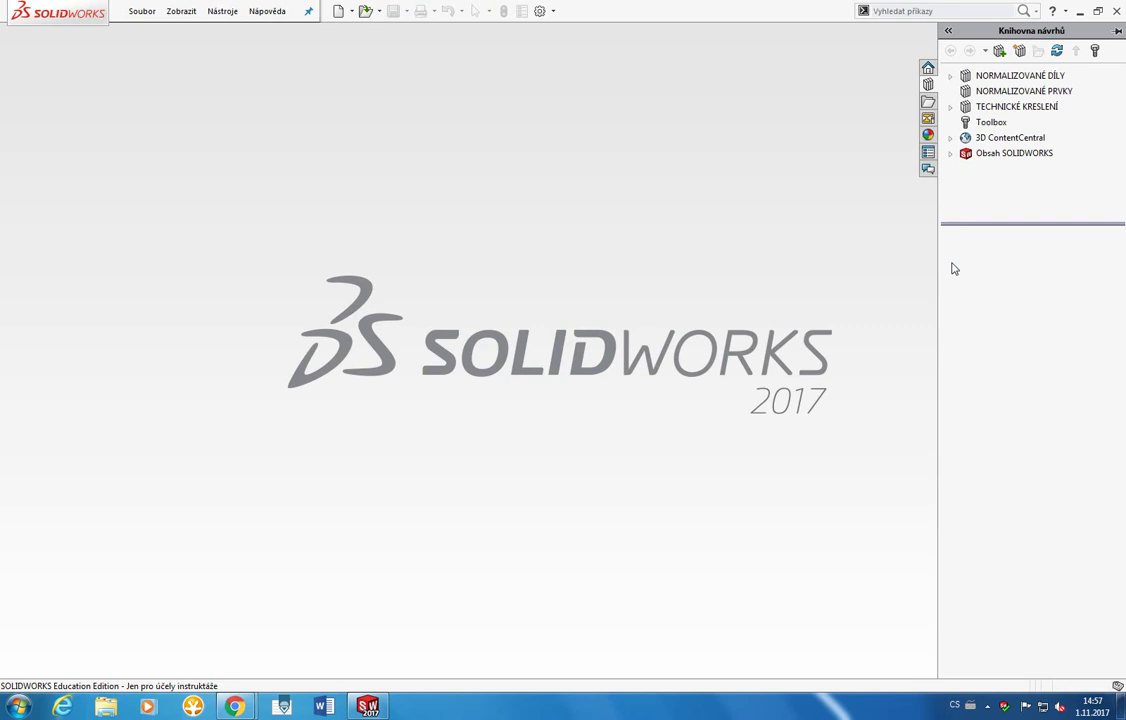
left_click(337, 13)
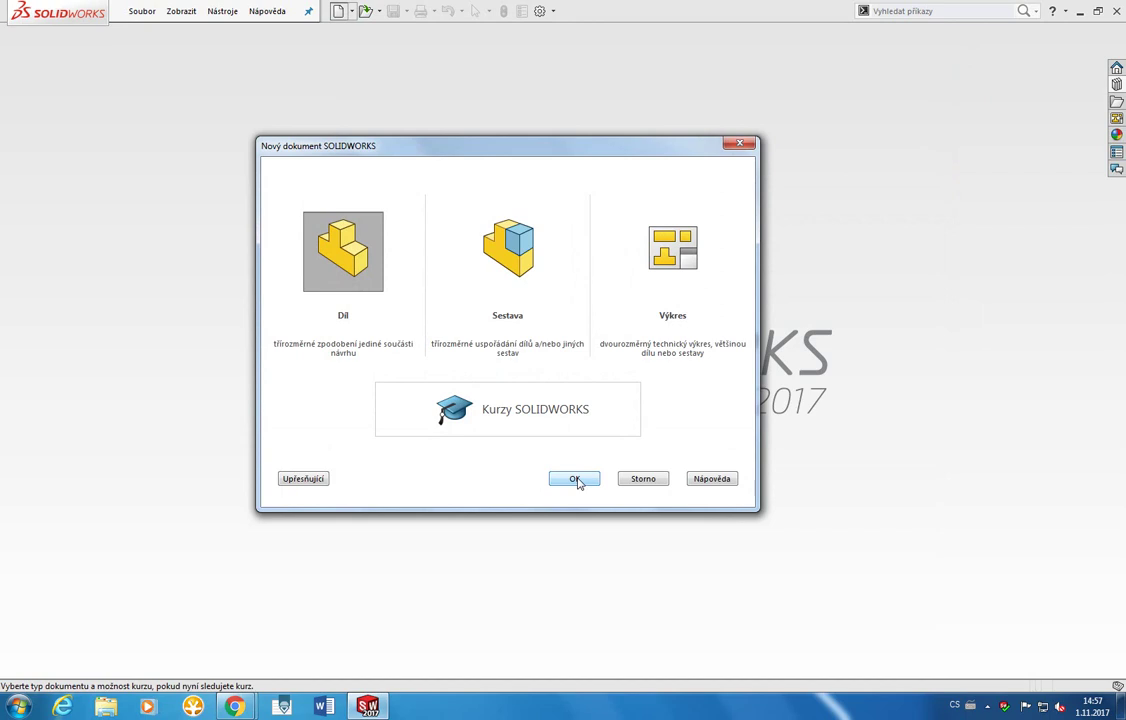
left_click(576, 480)
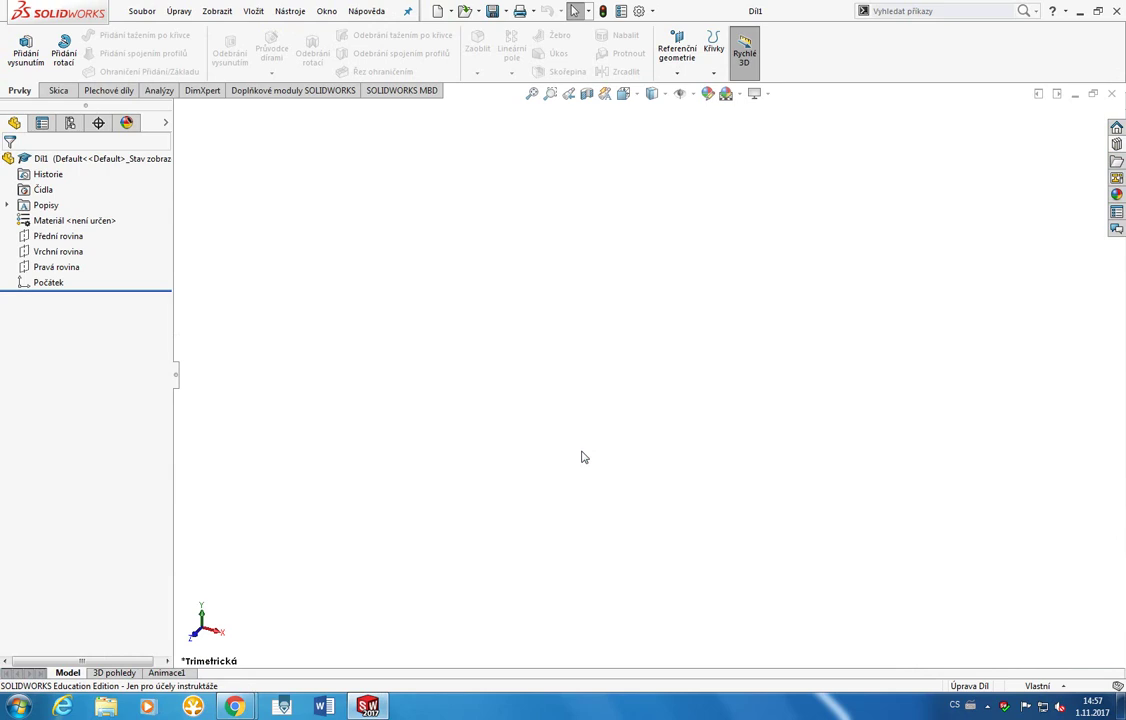
Open a file explorer window over the desktop and place the downloaded JPG from the browser onto the desktop.
left_click(105, 706)
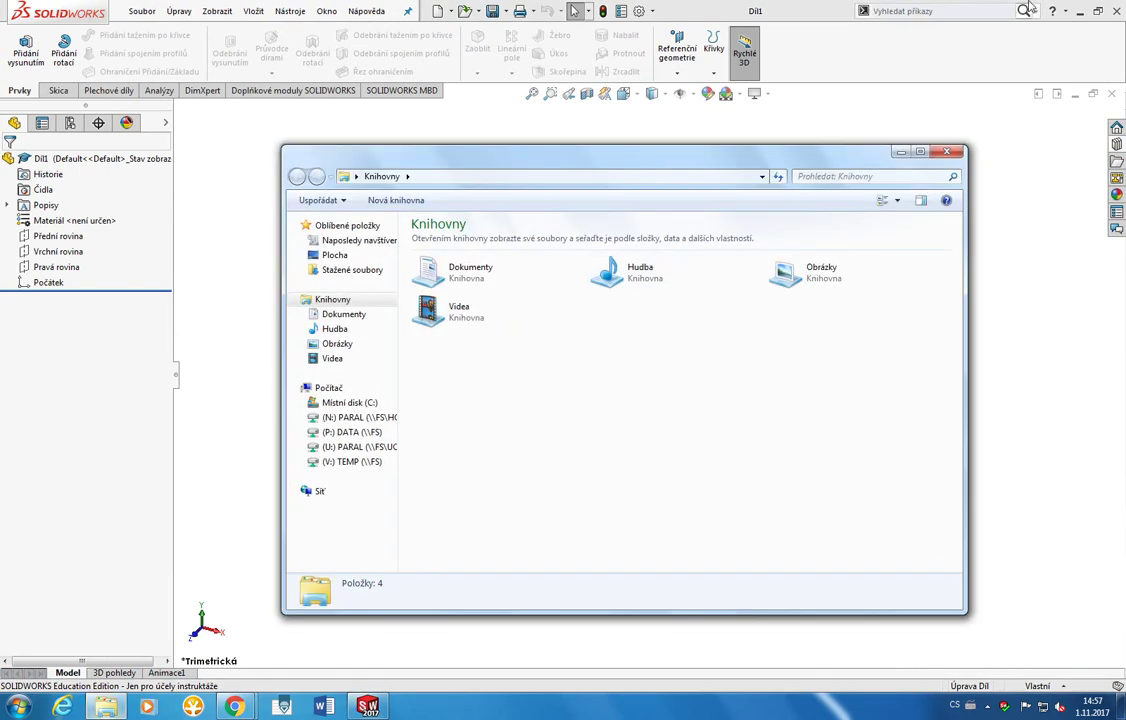
key("super+Home")
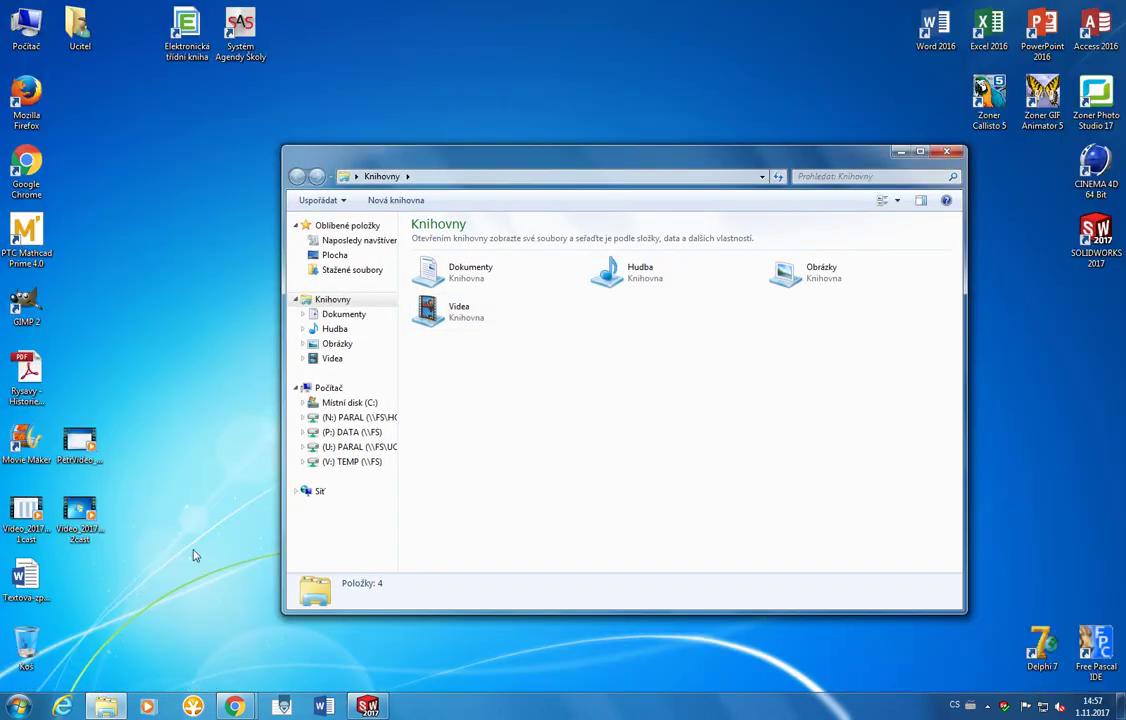
left_click(268, 627)
double_click(699, 5)
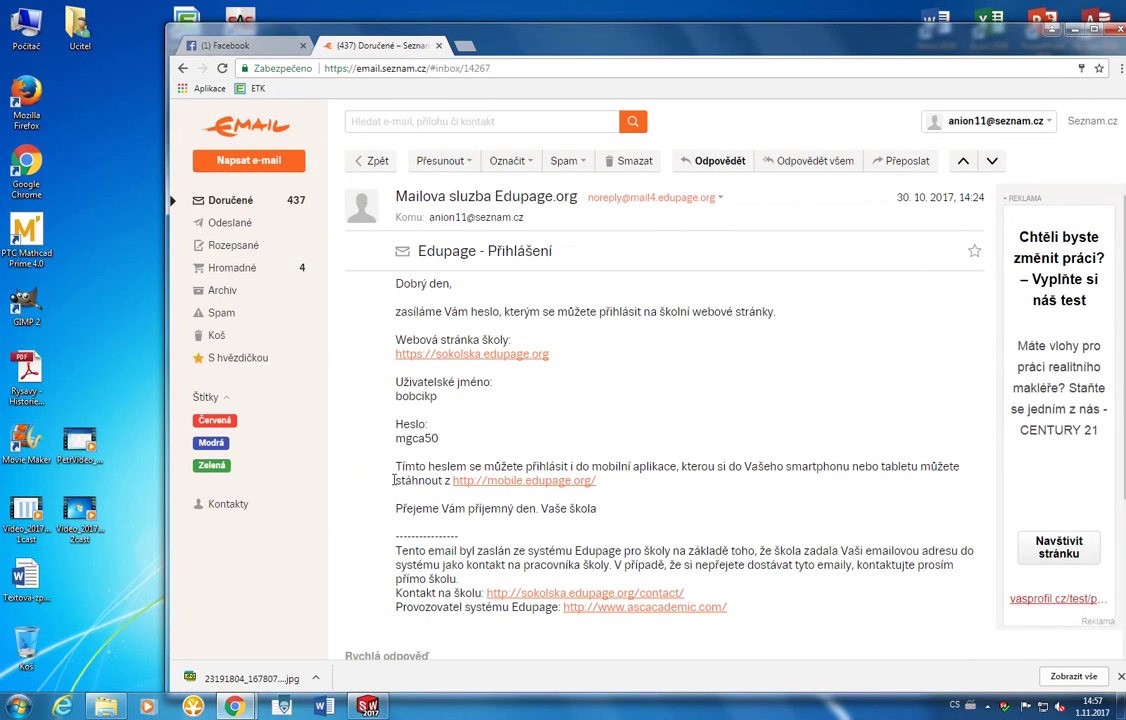
key("super+Down")
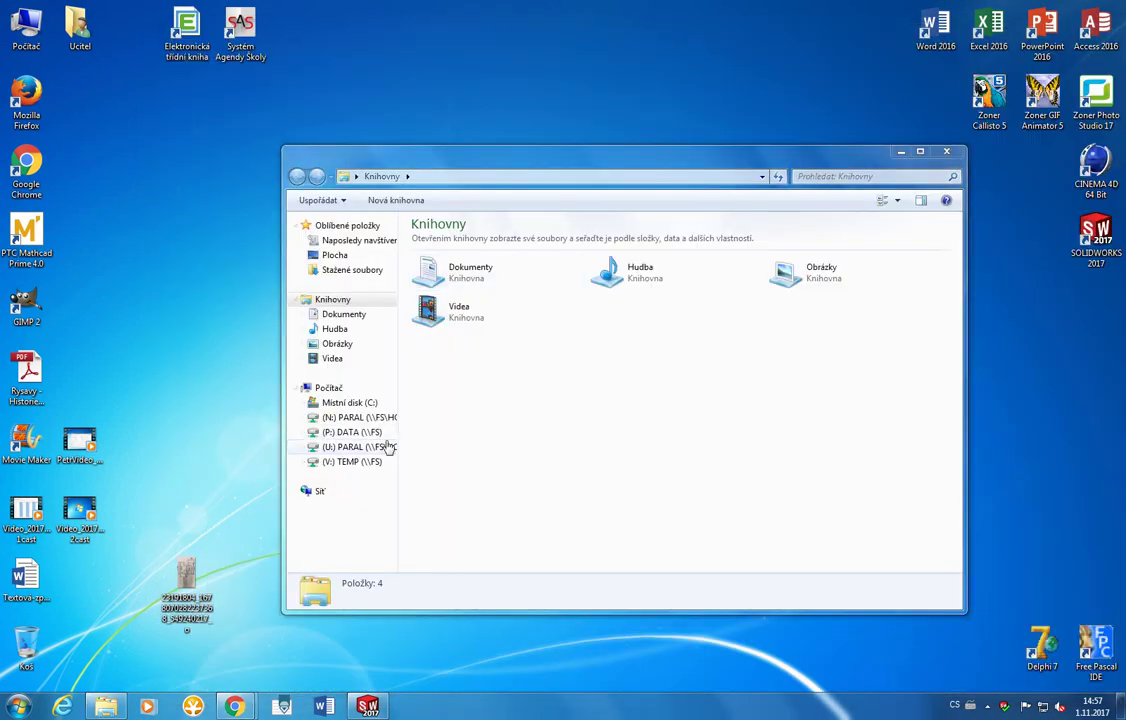
Open the Solid krouzek folder on the U: network drive in the file explorer.
left_click(386, 447)
right_click(514, 497)
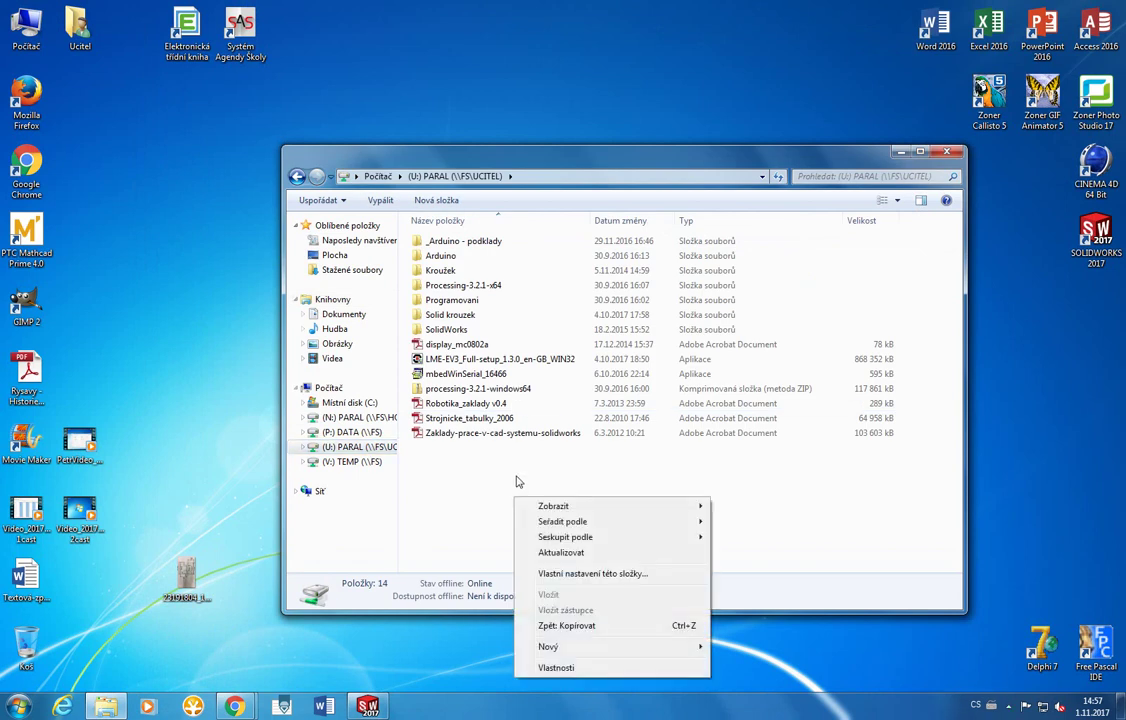
left_click(514, 483)
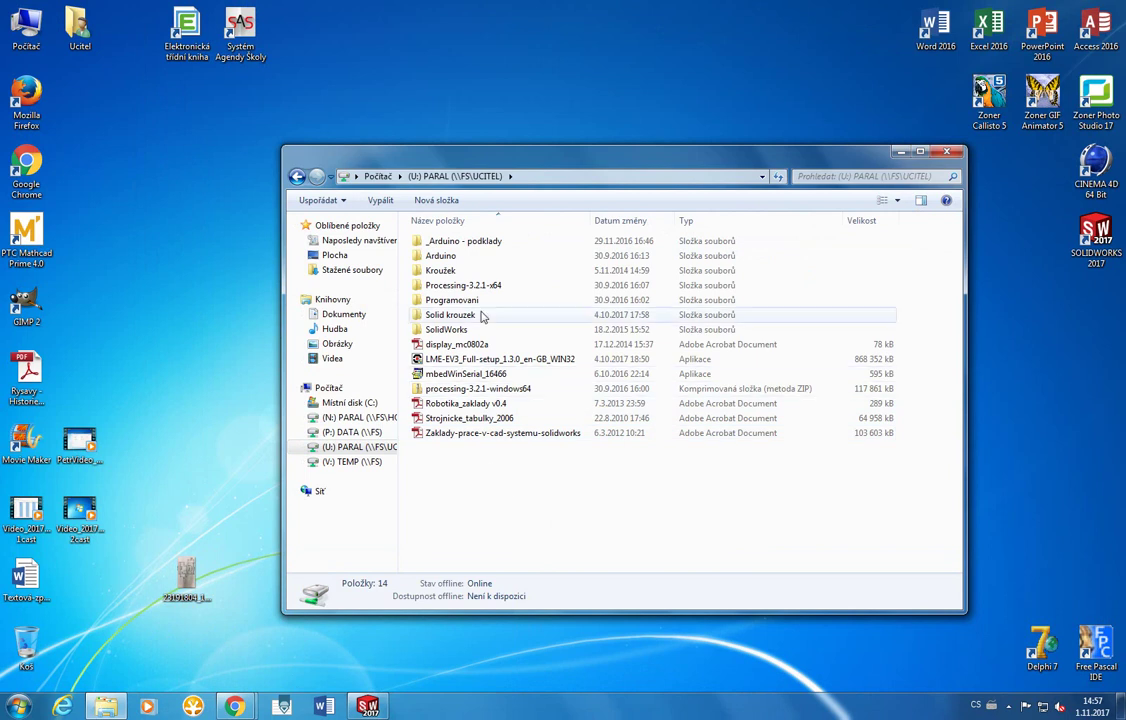
double_click(473, 316)
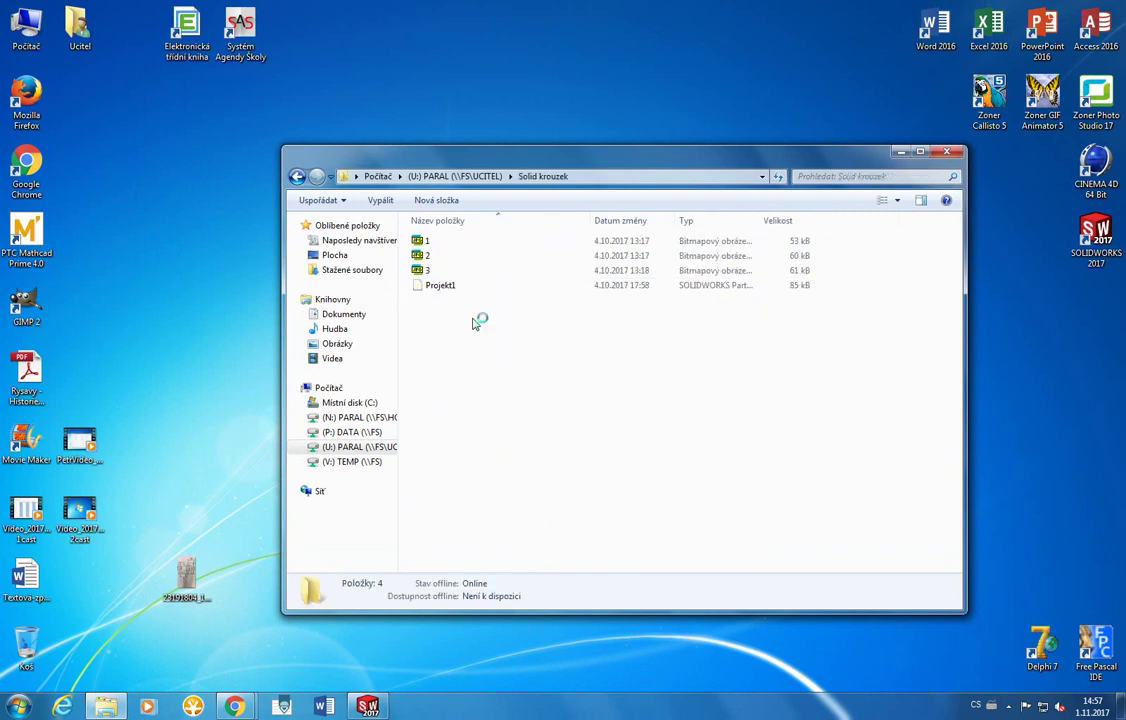
Rename the downloaded picture on the desktop as 11.1.SW.
right_click(199, 582)
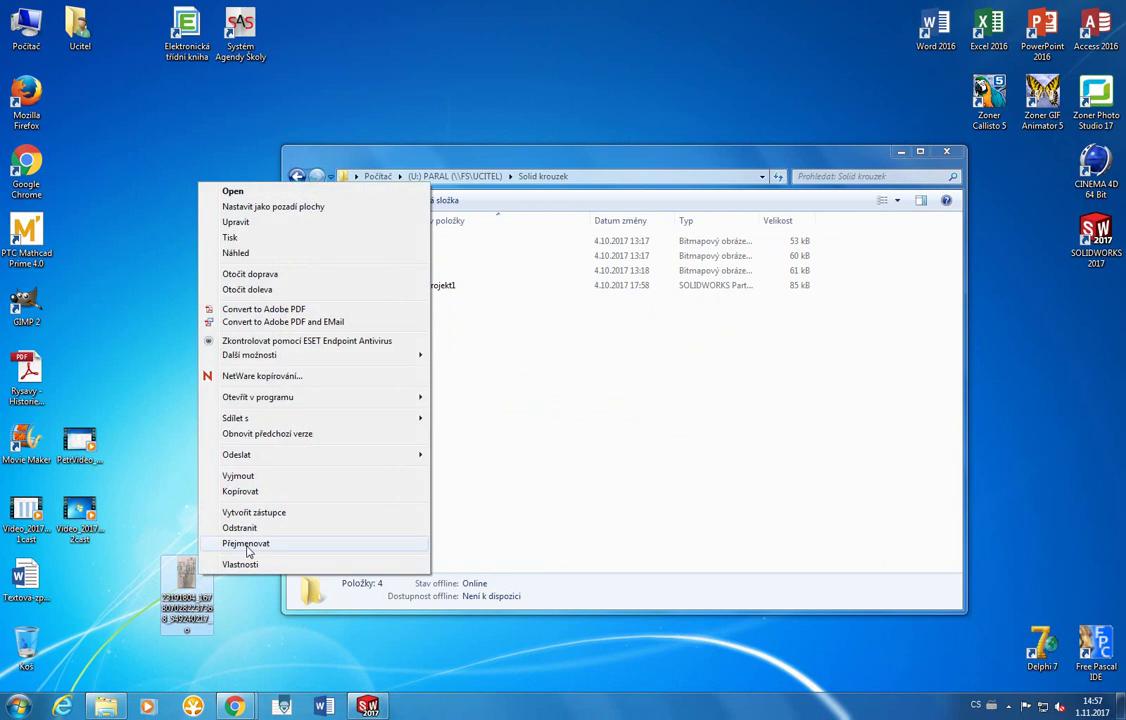
left_click(243, 538)
type("11.1")
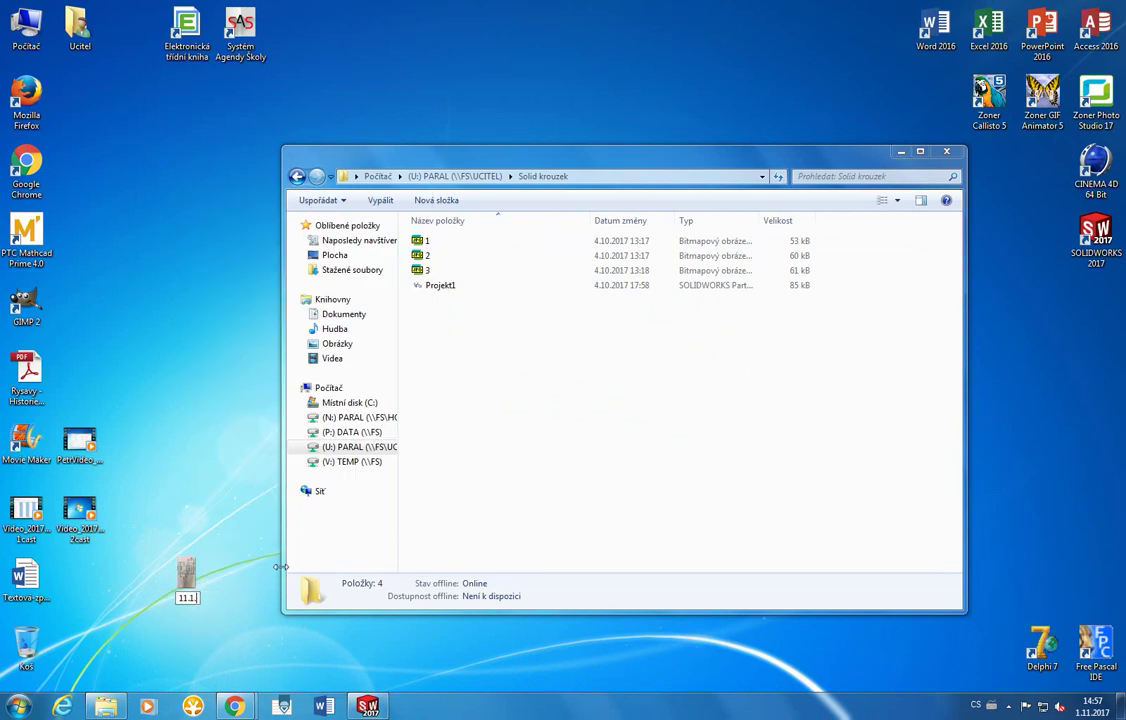
type(".5W")
key("Return")
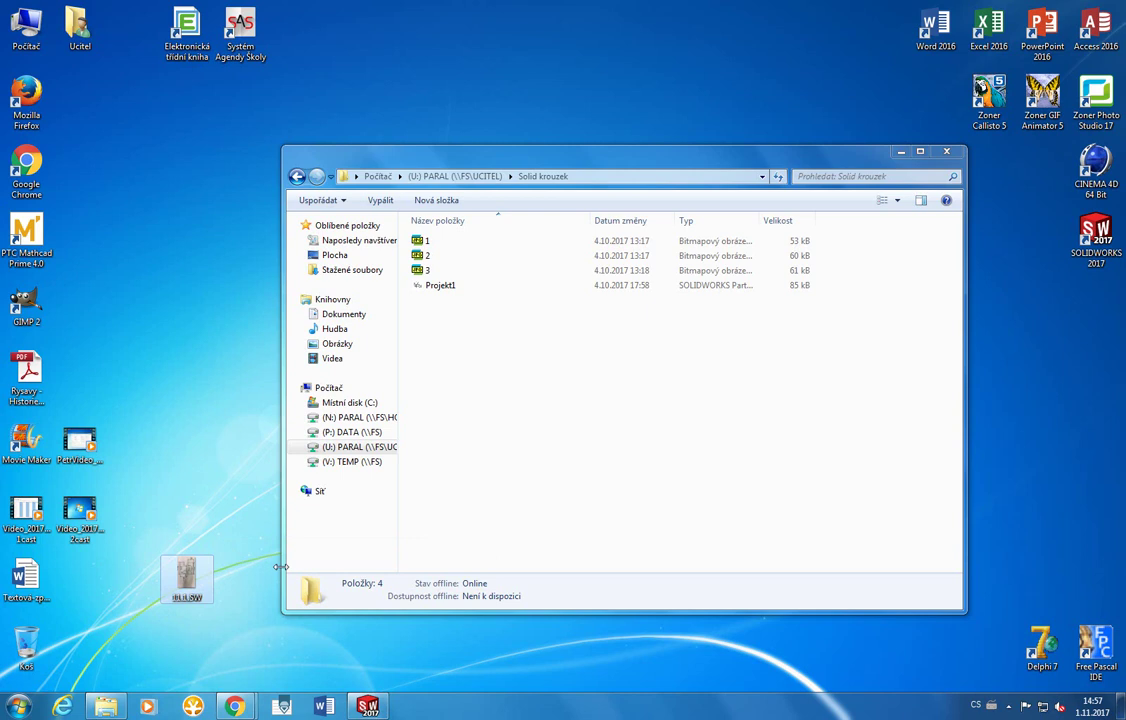
Copy the 11.1.SW picture from the desktop into the Solid krouzek folder, and view the copied drawing.
left_click_drag(186, 578, 557, 492)
left_click(547, 531)
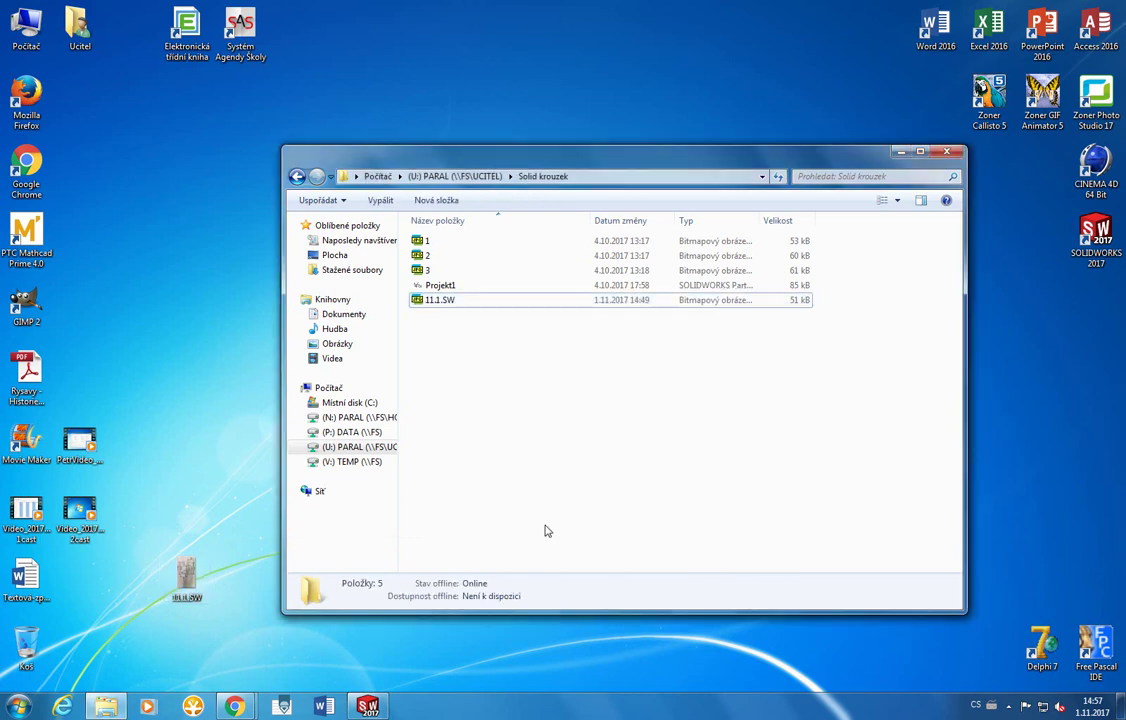
double_click(565, 299)
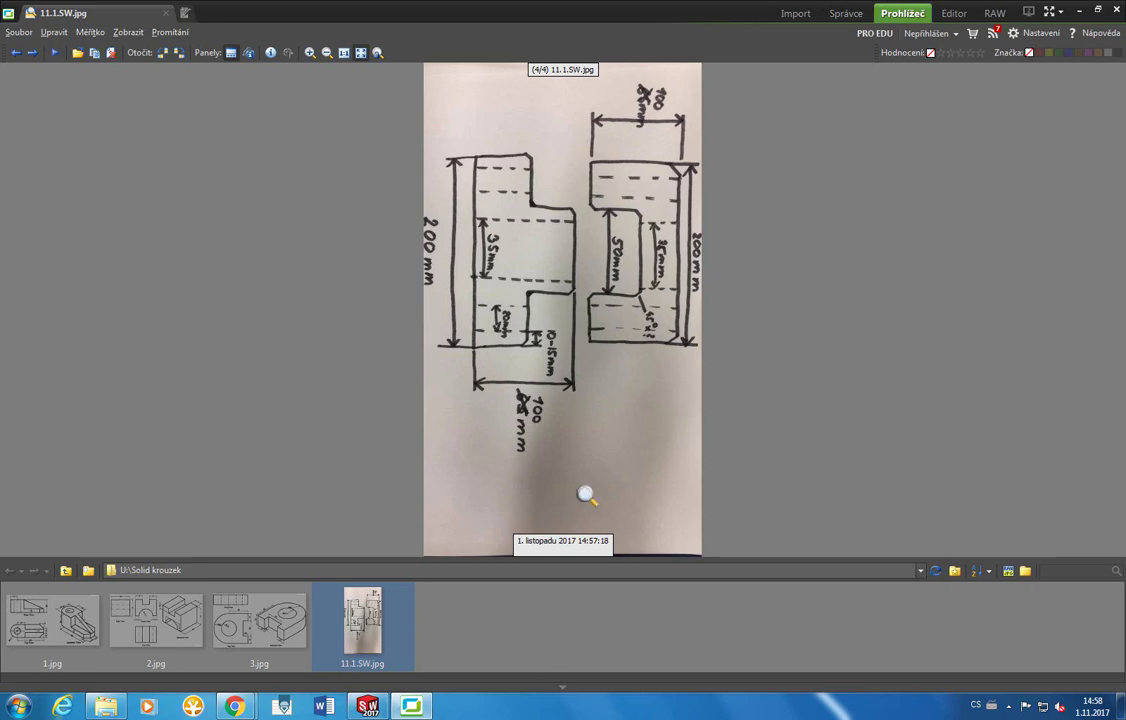
left_click(935, 570)
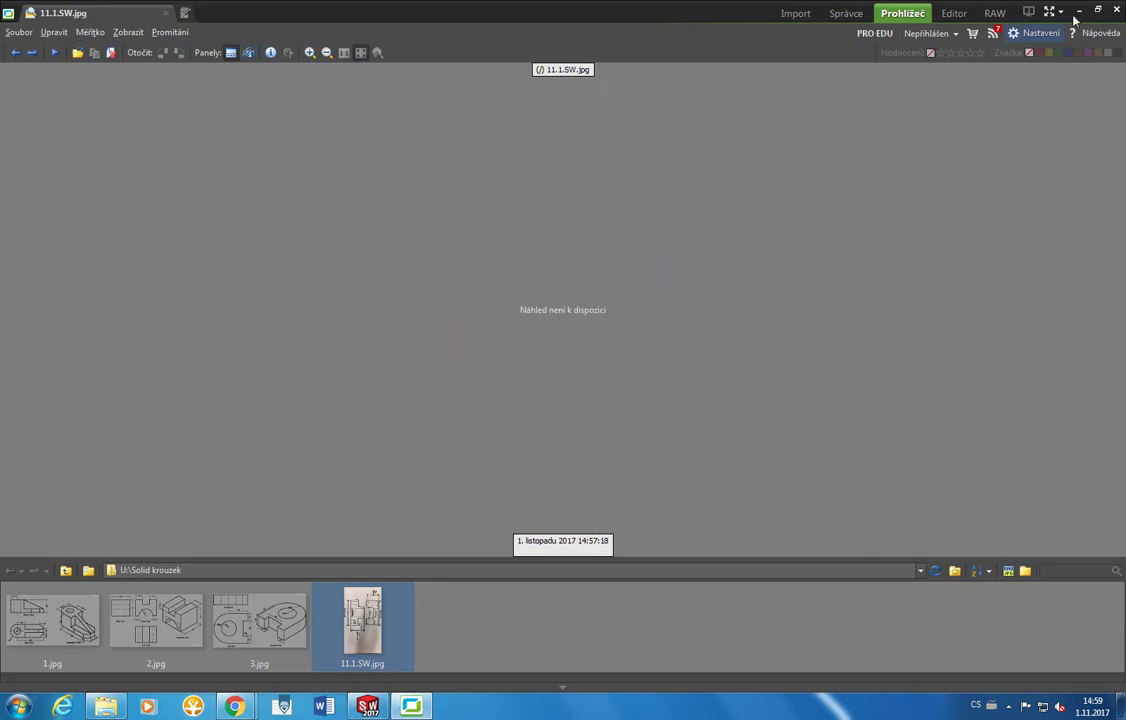
left_click(1116, 9)
Rotate the desktop copy of 11.1.SW in Paint by 90° to the right and then 180°, and save it.
right_click(200, 582)
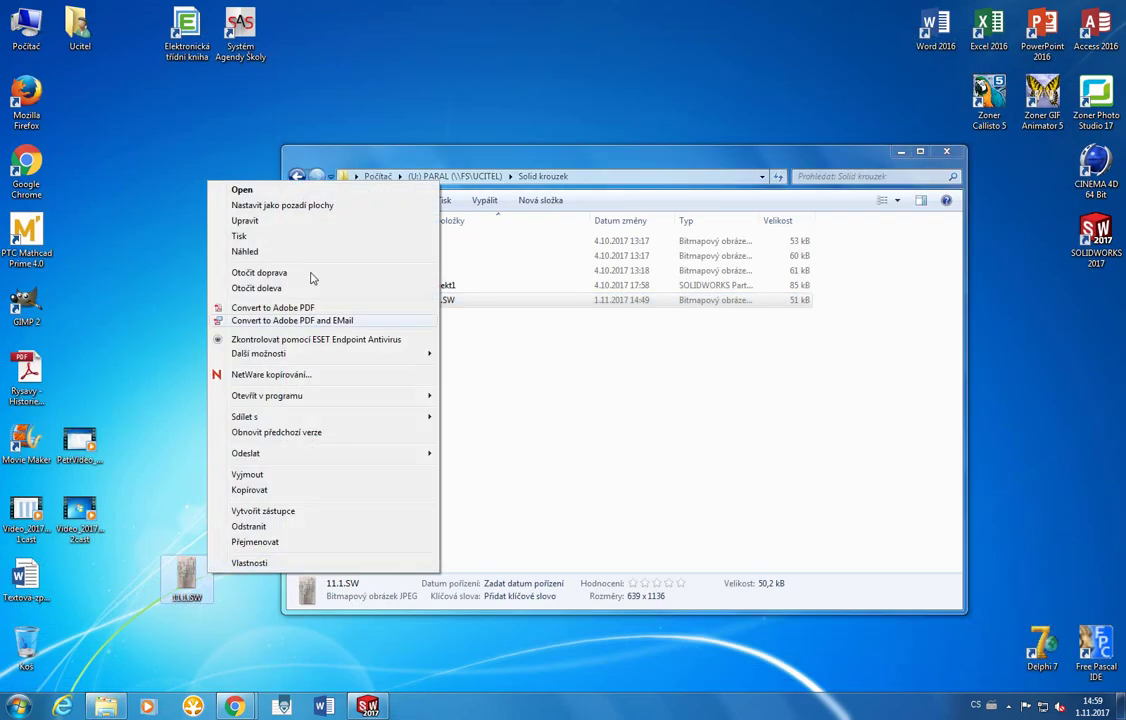
left_click(300, 219)
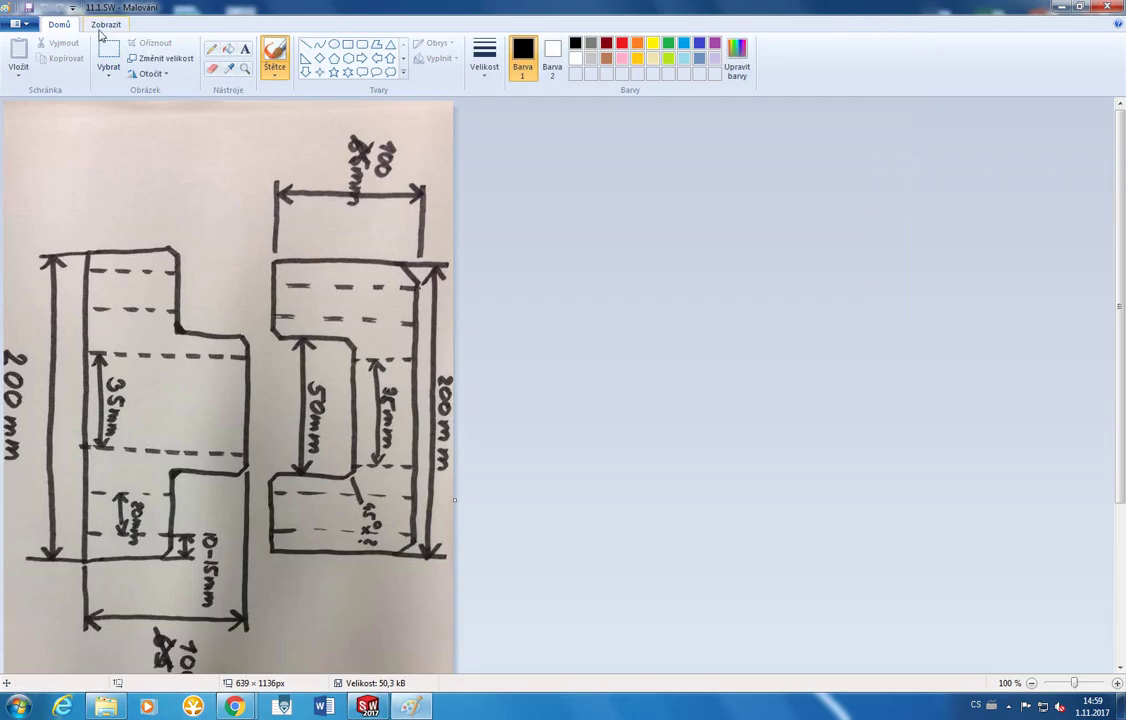
left_click(145, 73)
left_click(160, 104)
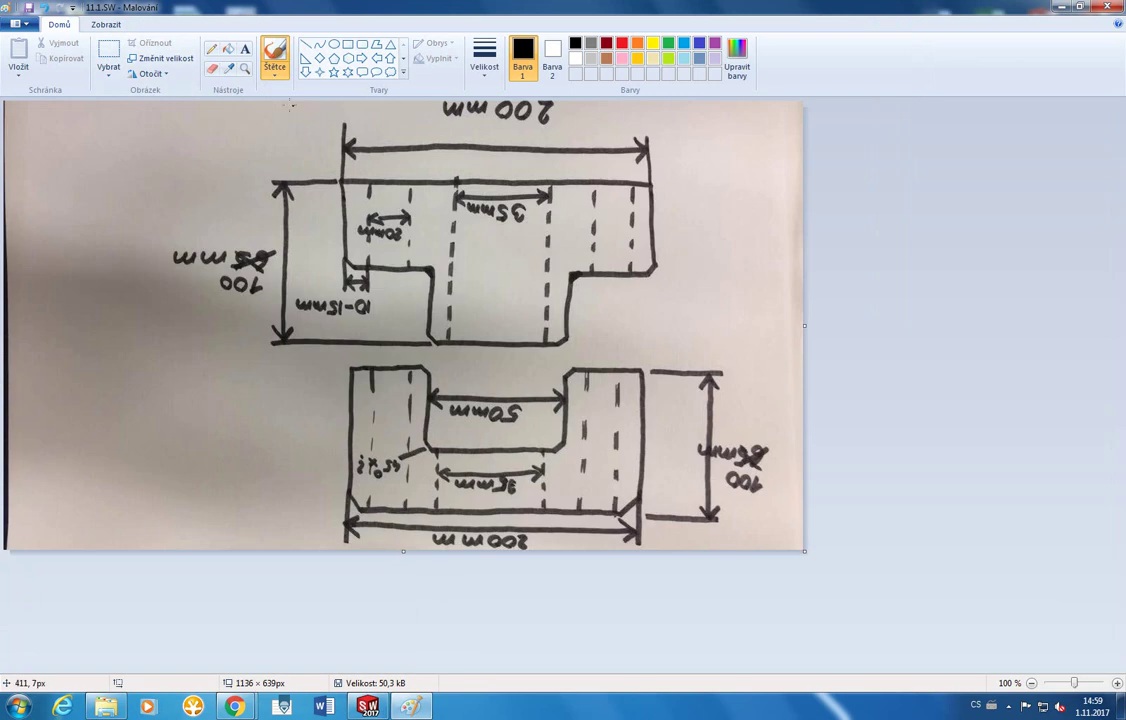
left_click(150, 73)
left_click(175, 121)
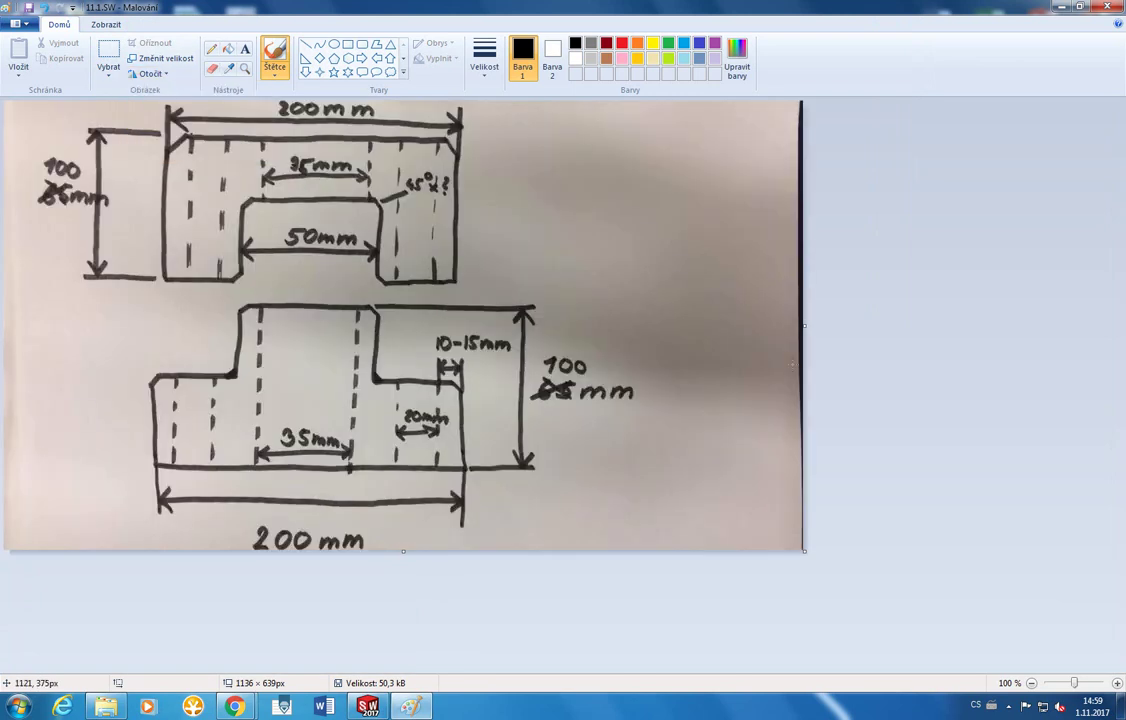
left_click(1107, 7)
Examine the two part profiles and their dimensions in the rotated desktop drawing 11.1.SW, and return to the empty SOLIDWORKS part.
double_click(187, 583)
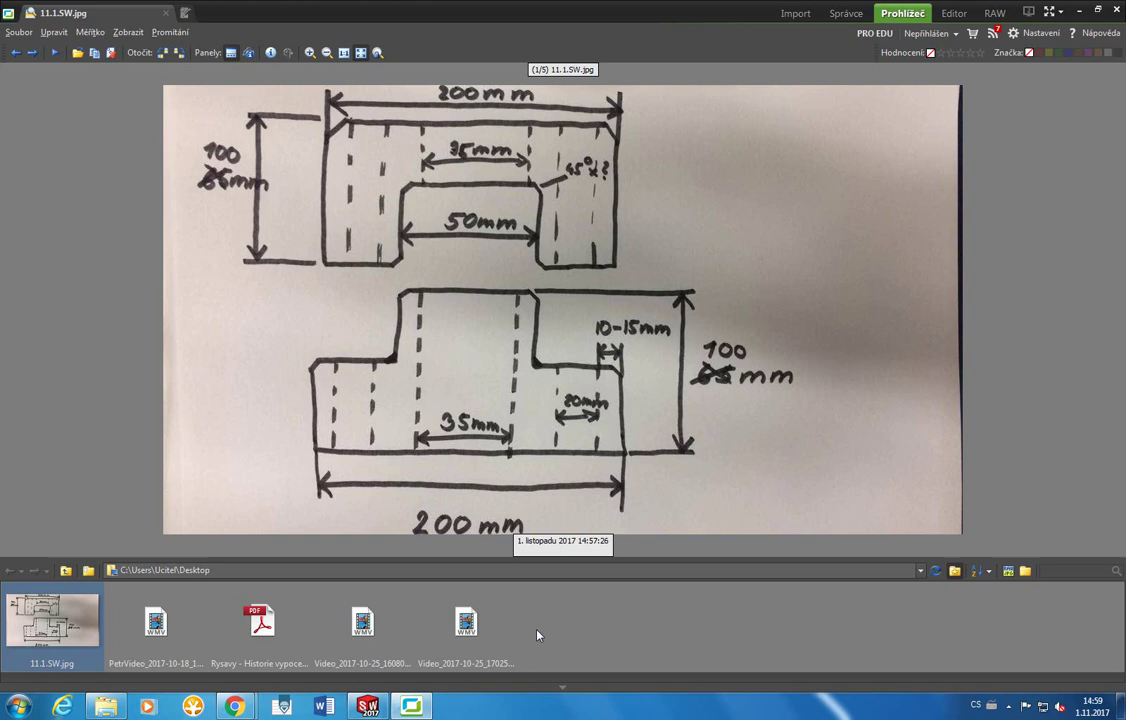
left_click(367, 706)
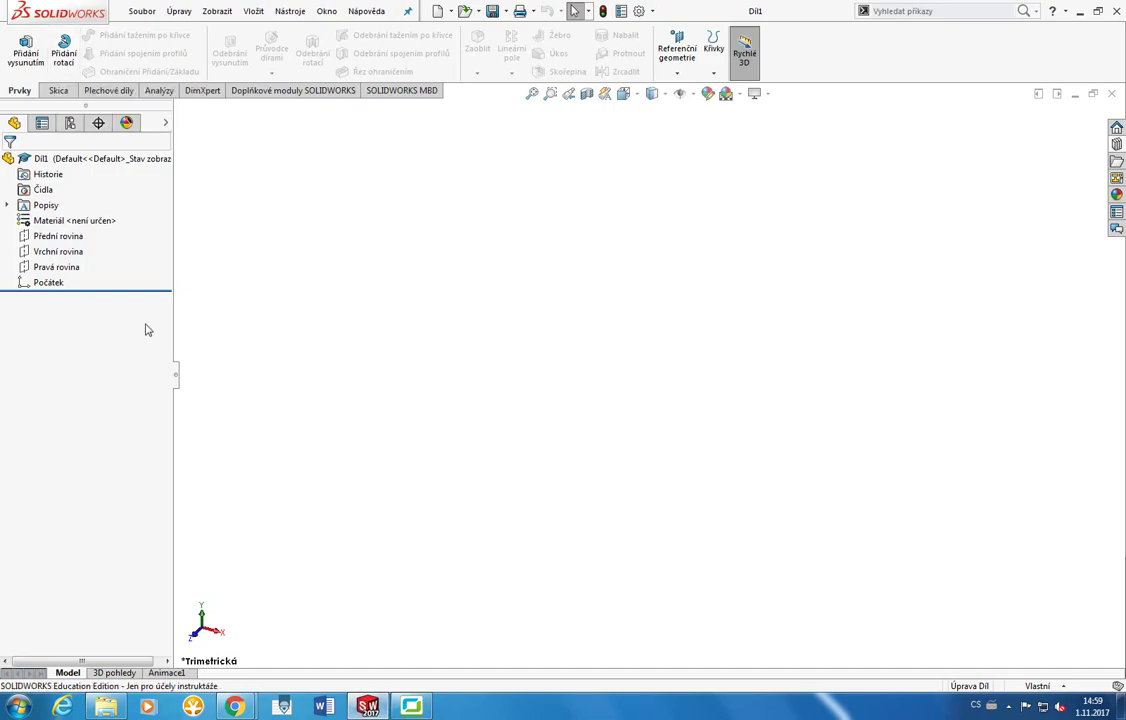
left_click(422, 708)
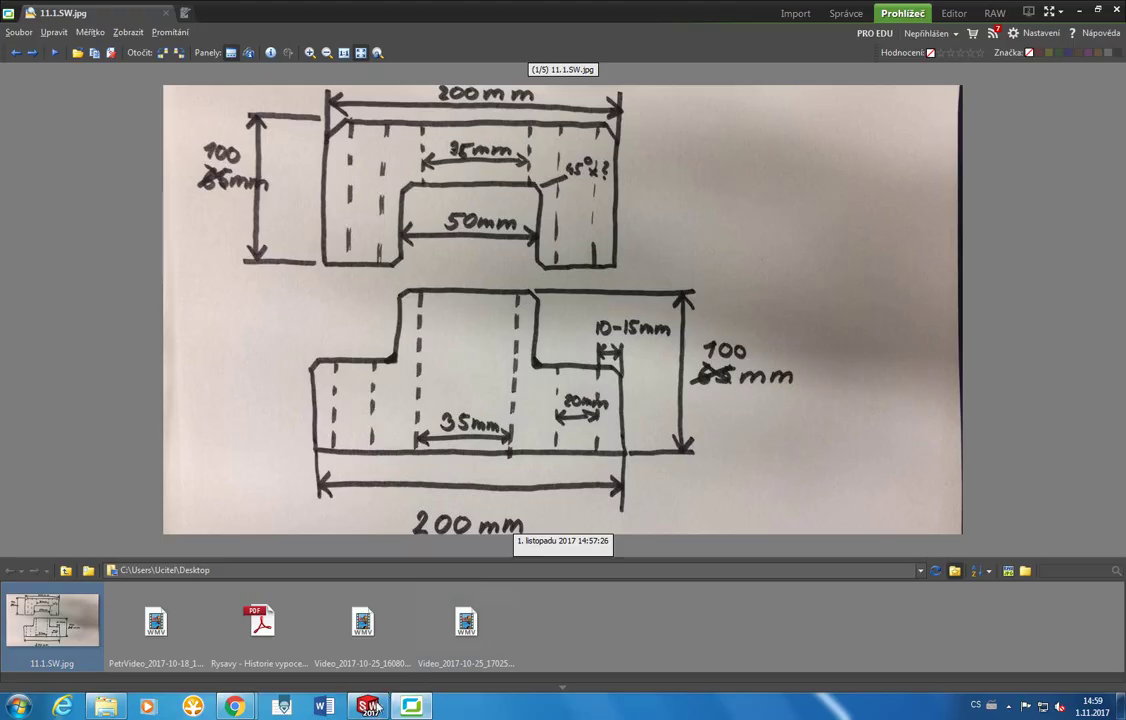
key("alt+Tab")
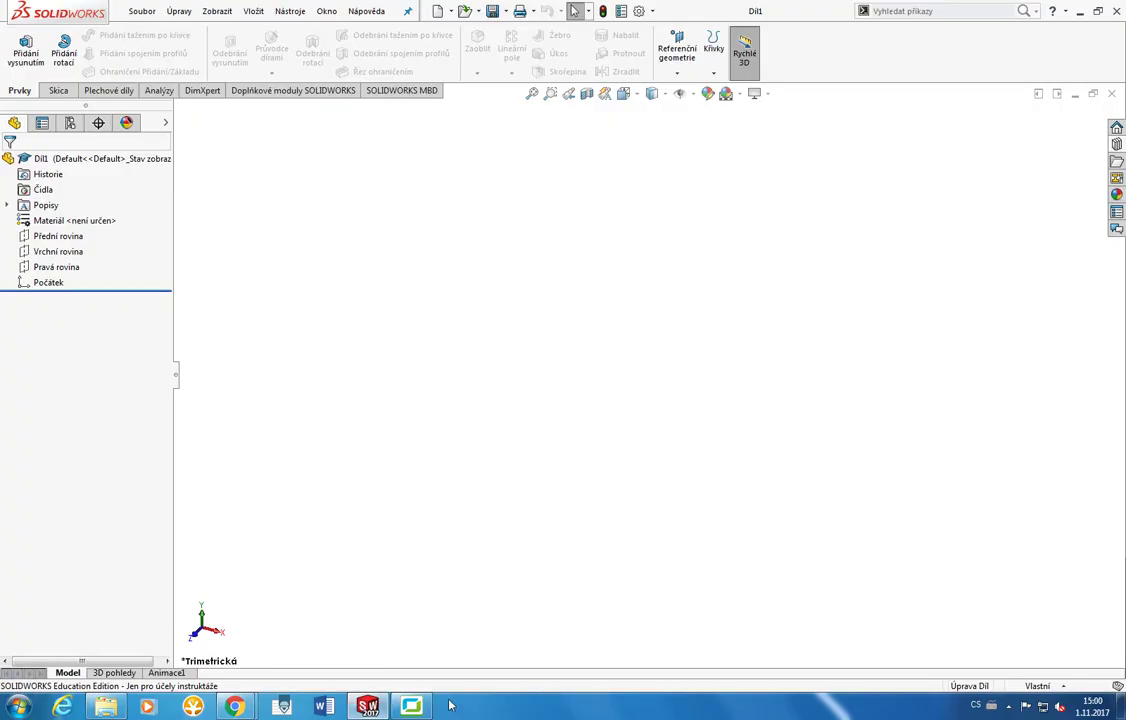
left_click(411, 706)
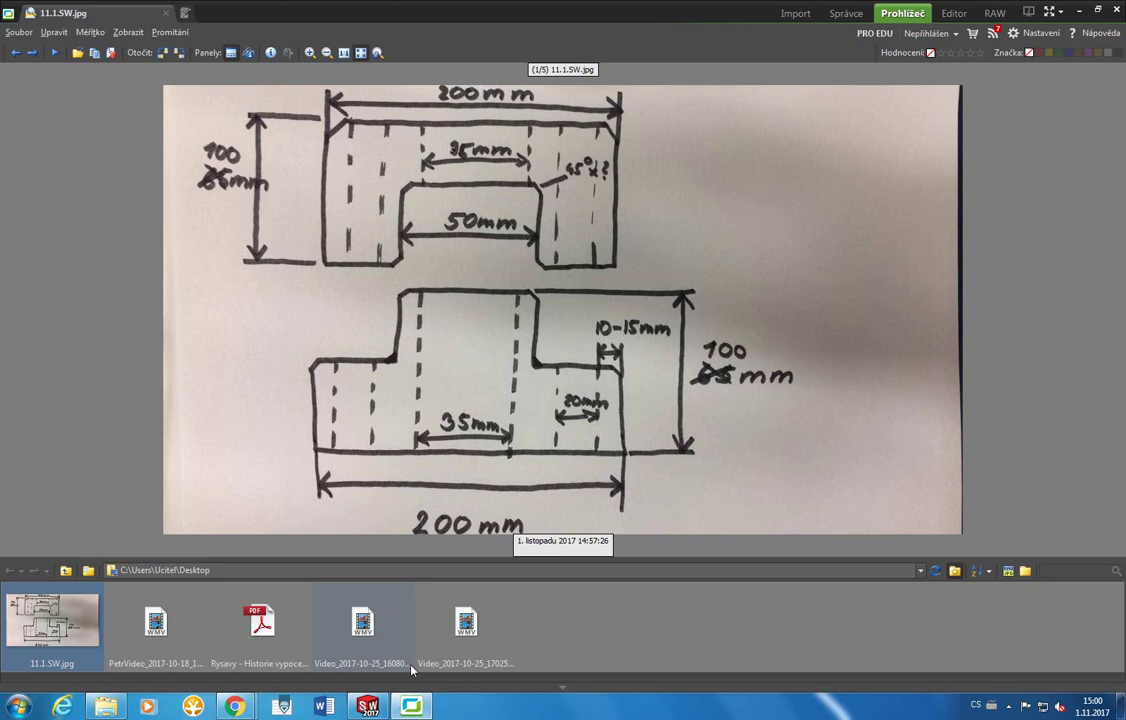
left_click(368, 707)
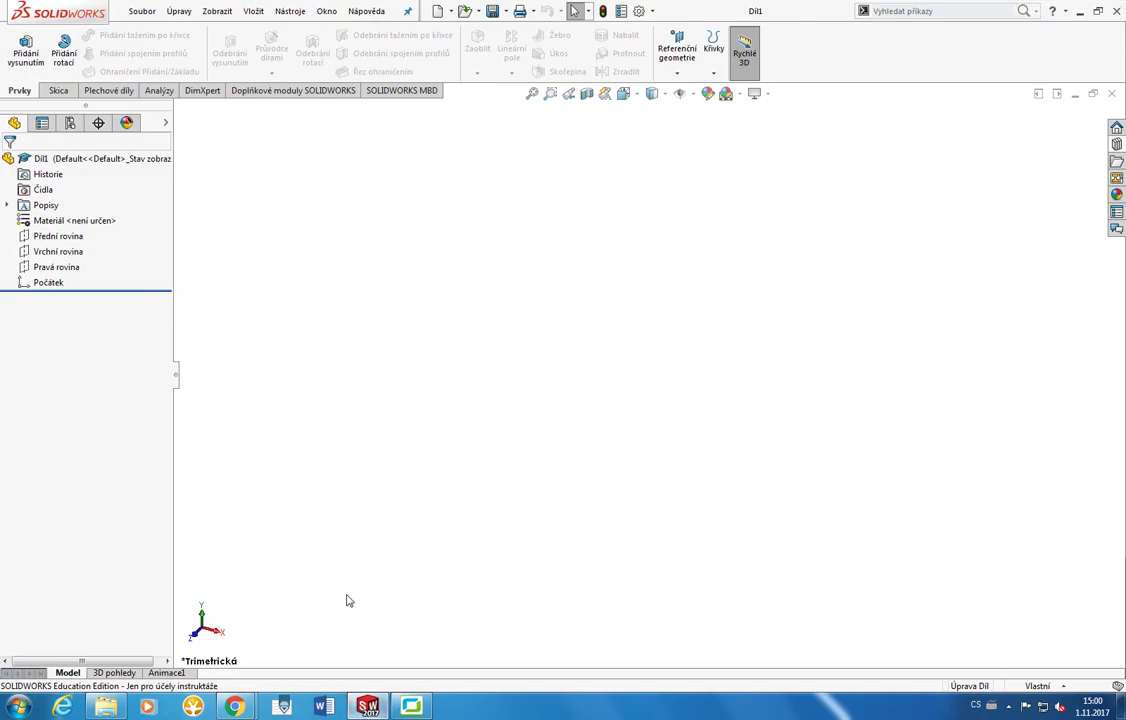
left_click(424, 707)
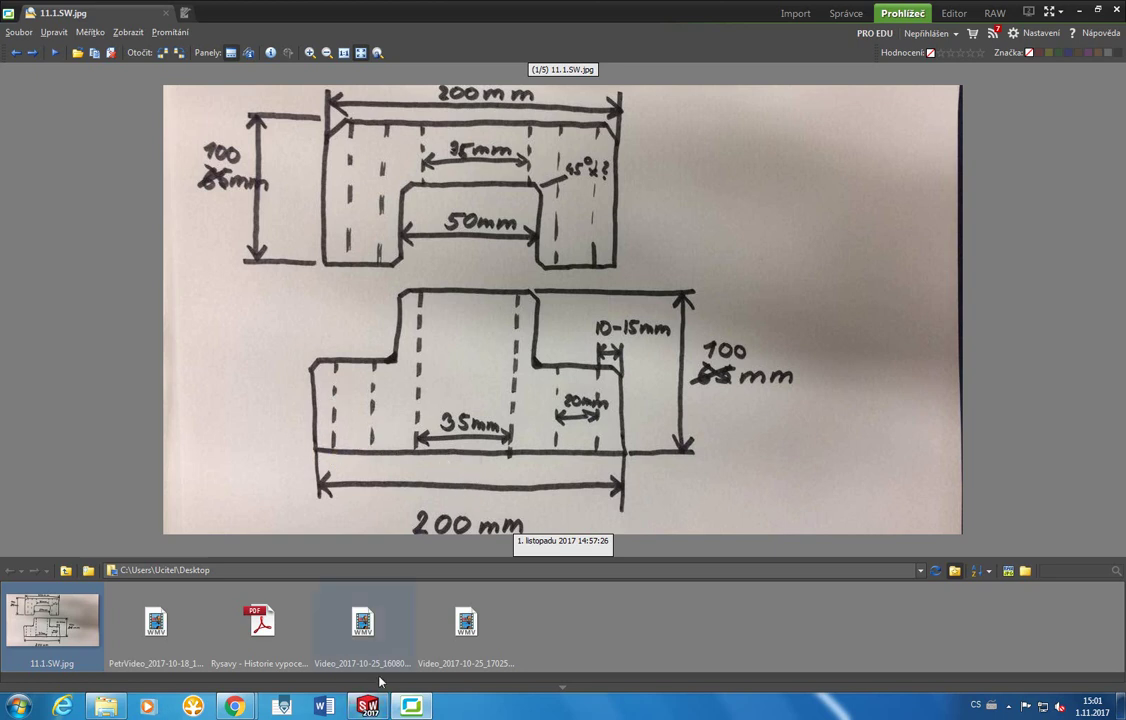
key("alt+Tab")
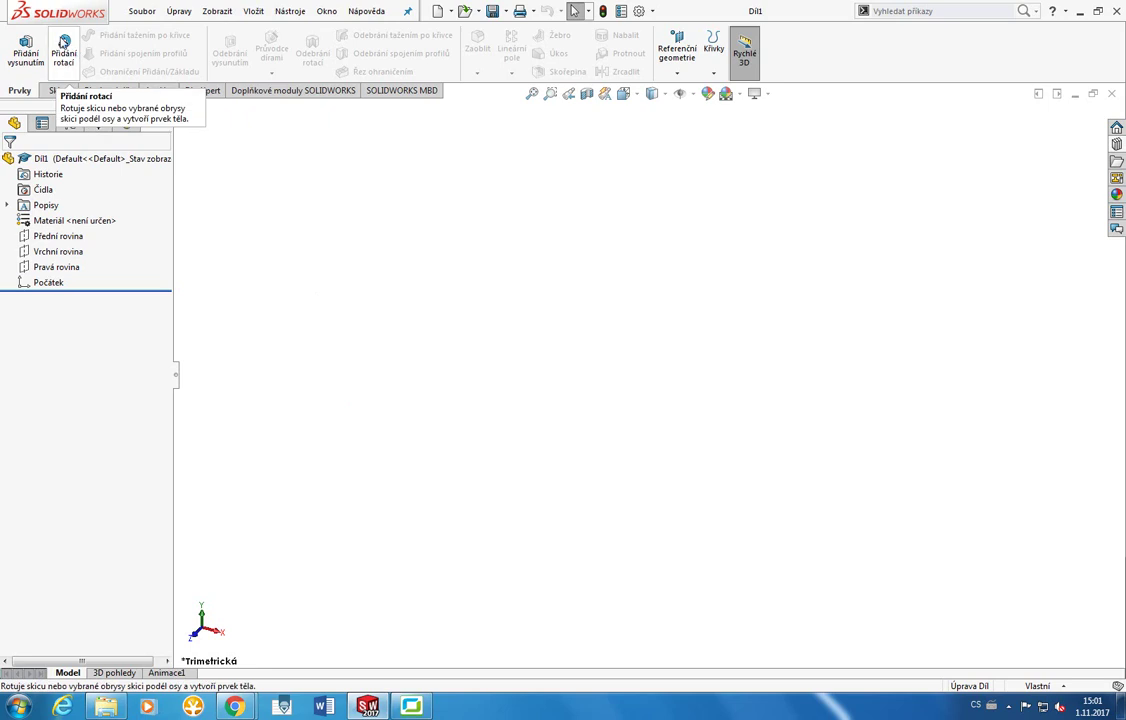
Start a Revolved Boss sketch on the front plane and draw a vertical centerline through the origin.
left_click(65, 60)
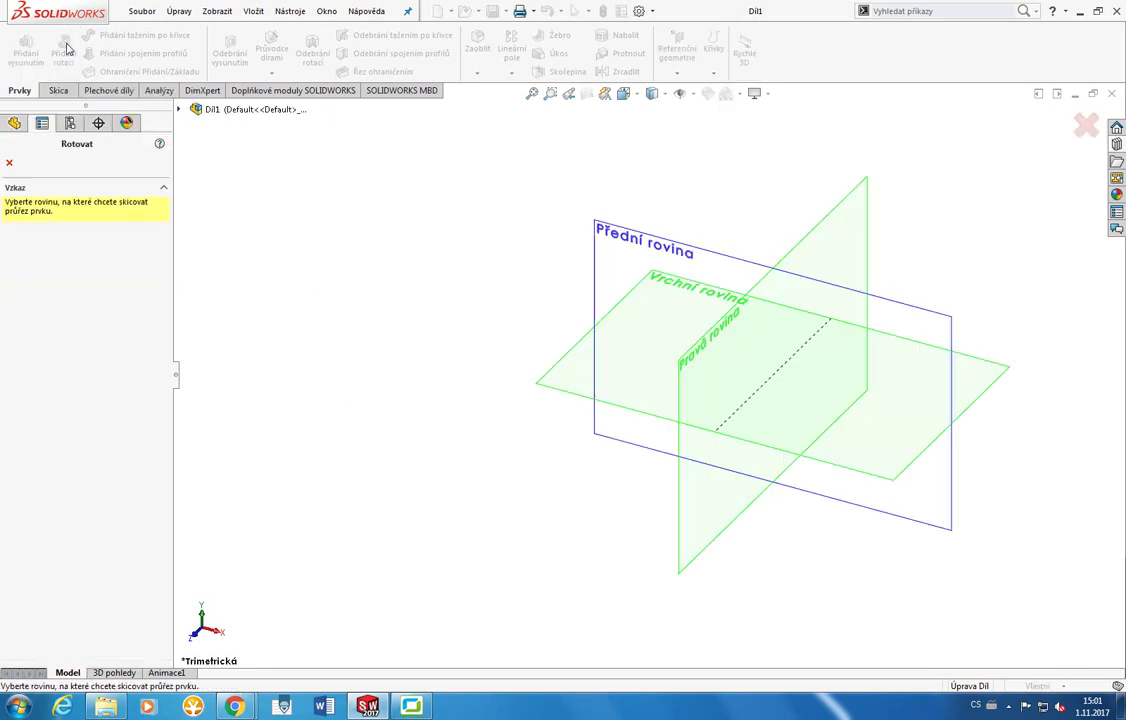
left_click(617, 256)
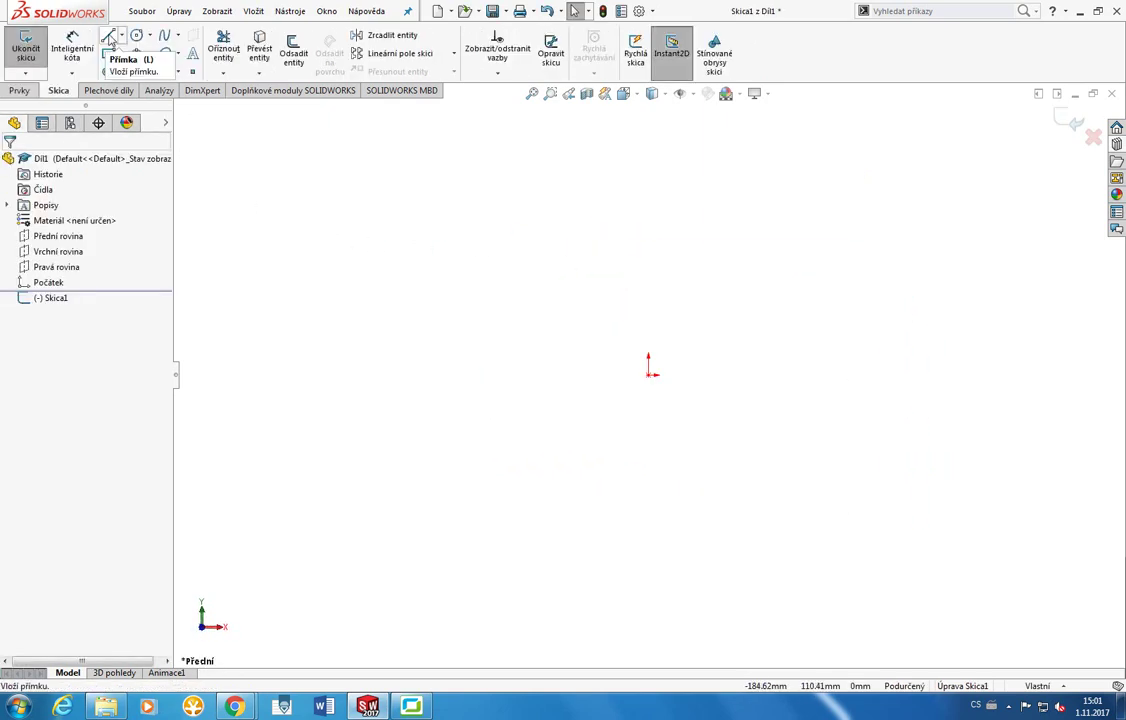
left_click(122, 37)
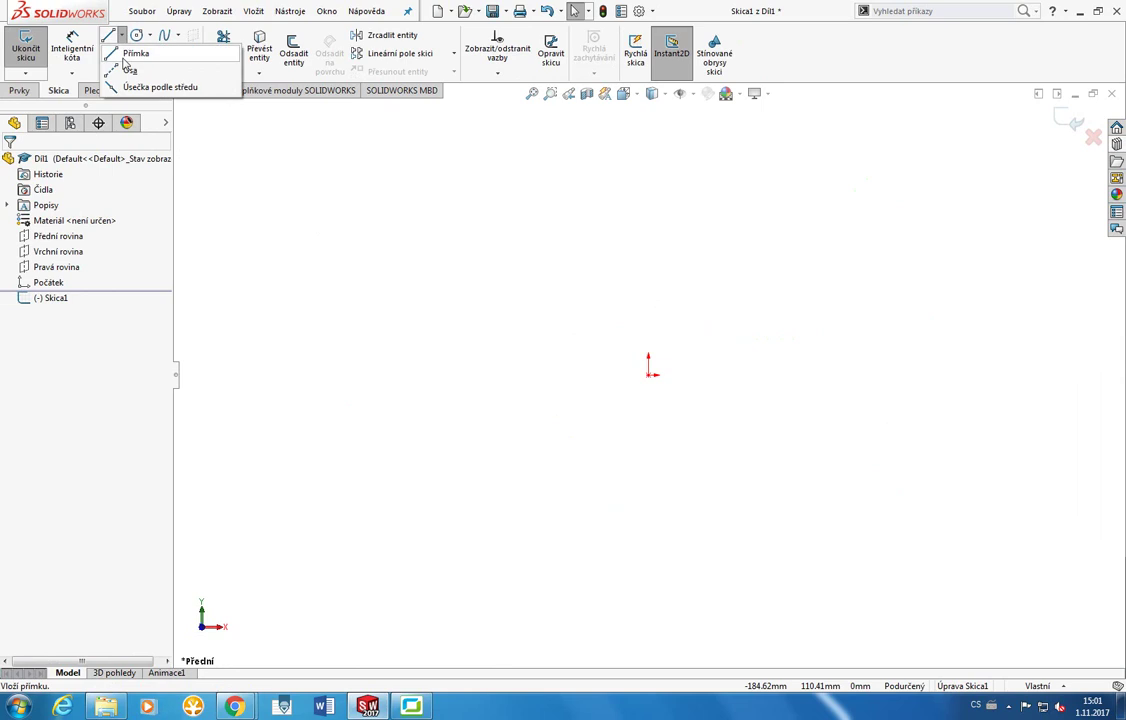
left_click(123, 67)
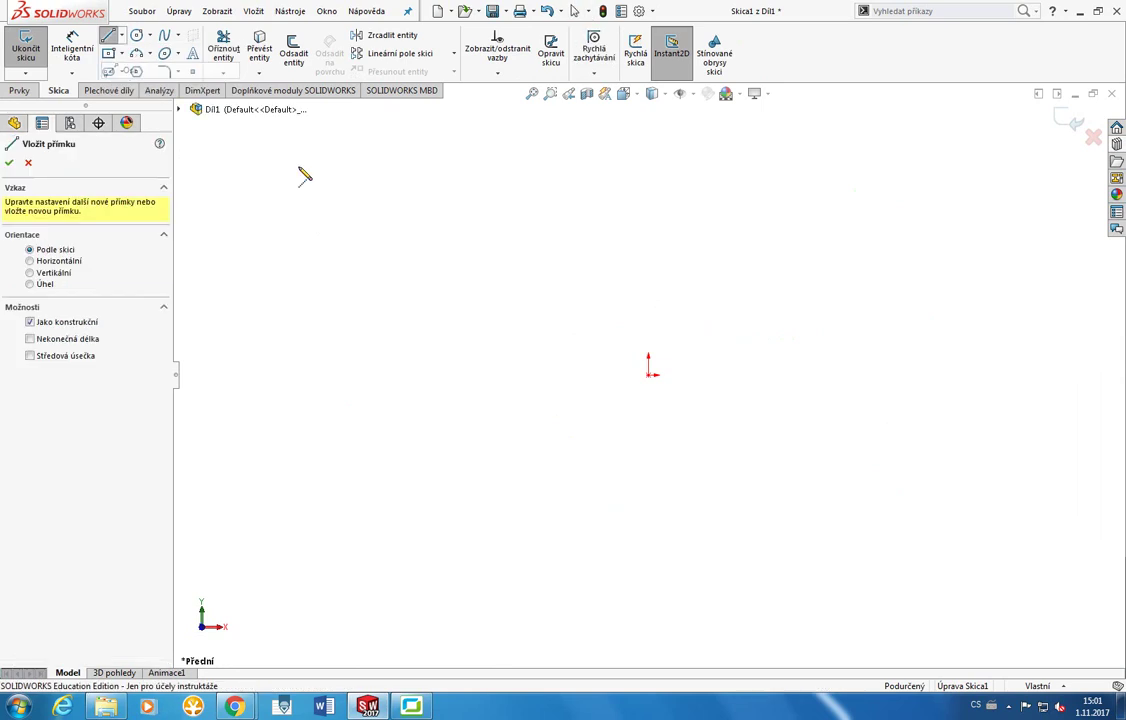
left_click(648, 193)
left_click(648, 526)
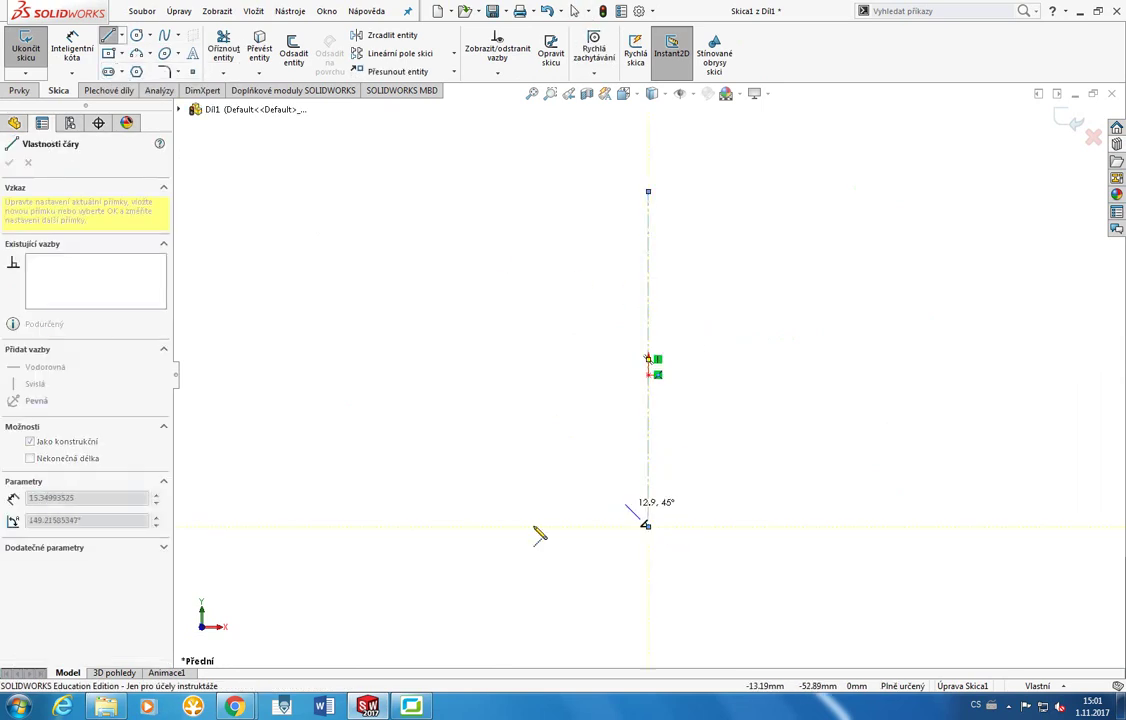
key("Escape")
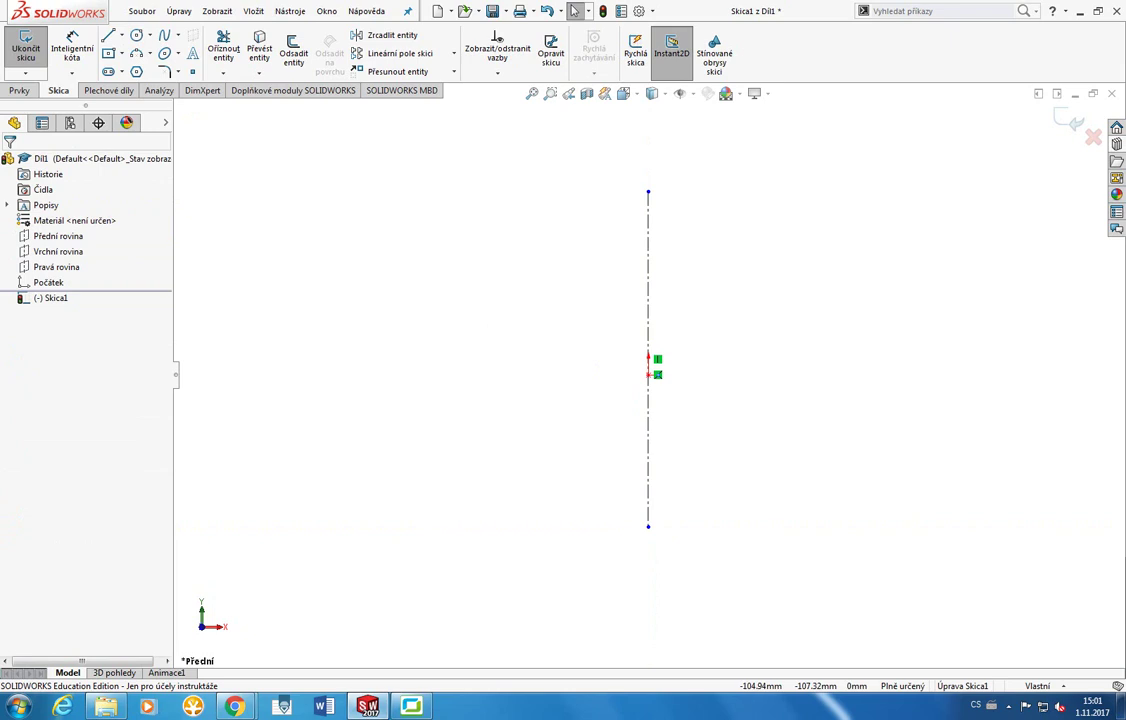
Check the drawing 11.1.SW, and sketch a vertical line about 91 mm long beside the centerline in the SOLIDWORKS sketch.
left_click(424, 706)
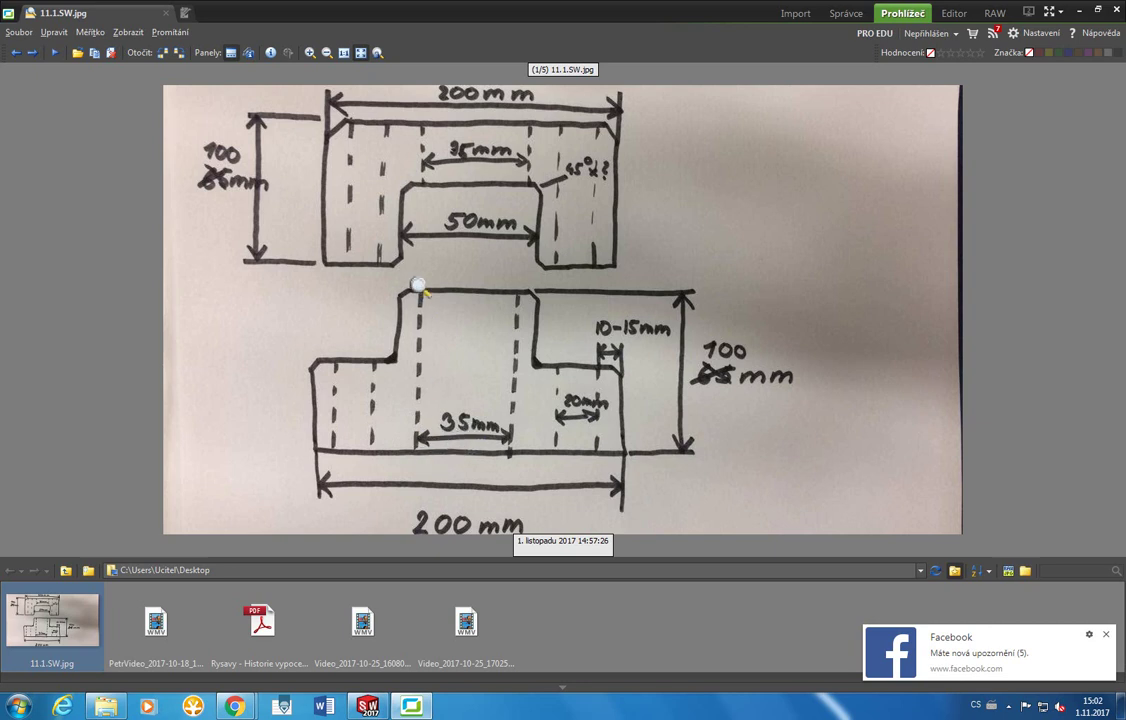
left_click(369, 707)
key("l")
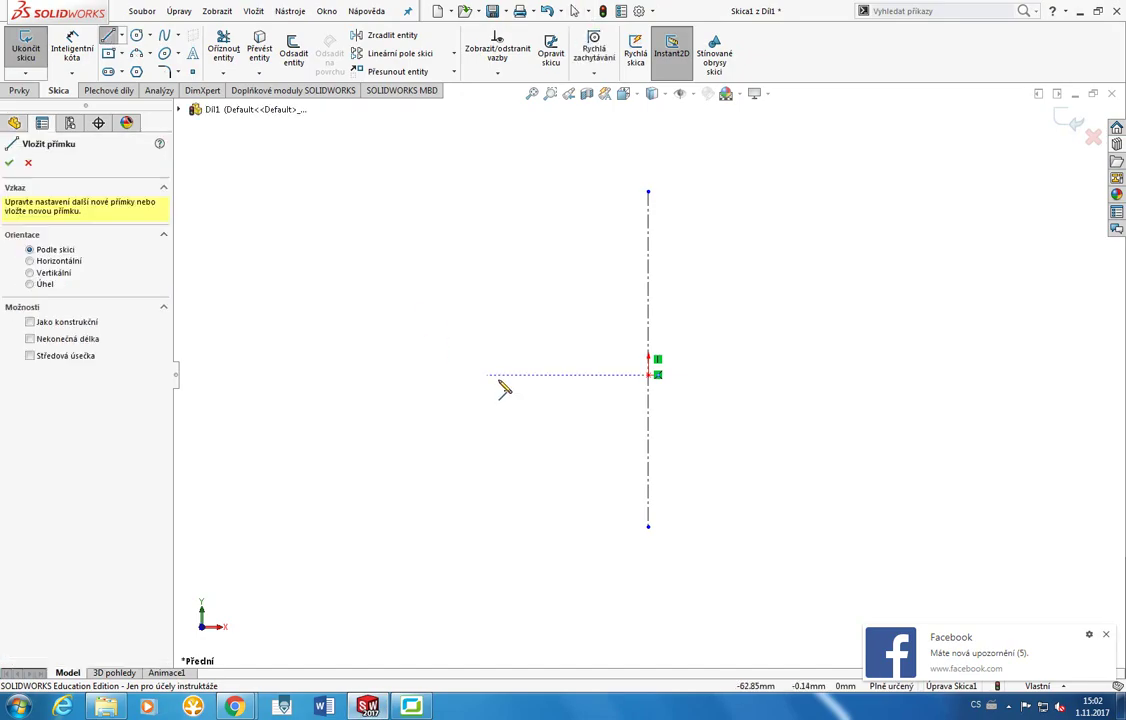
left_click(587, 440)
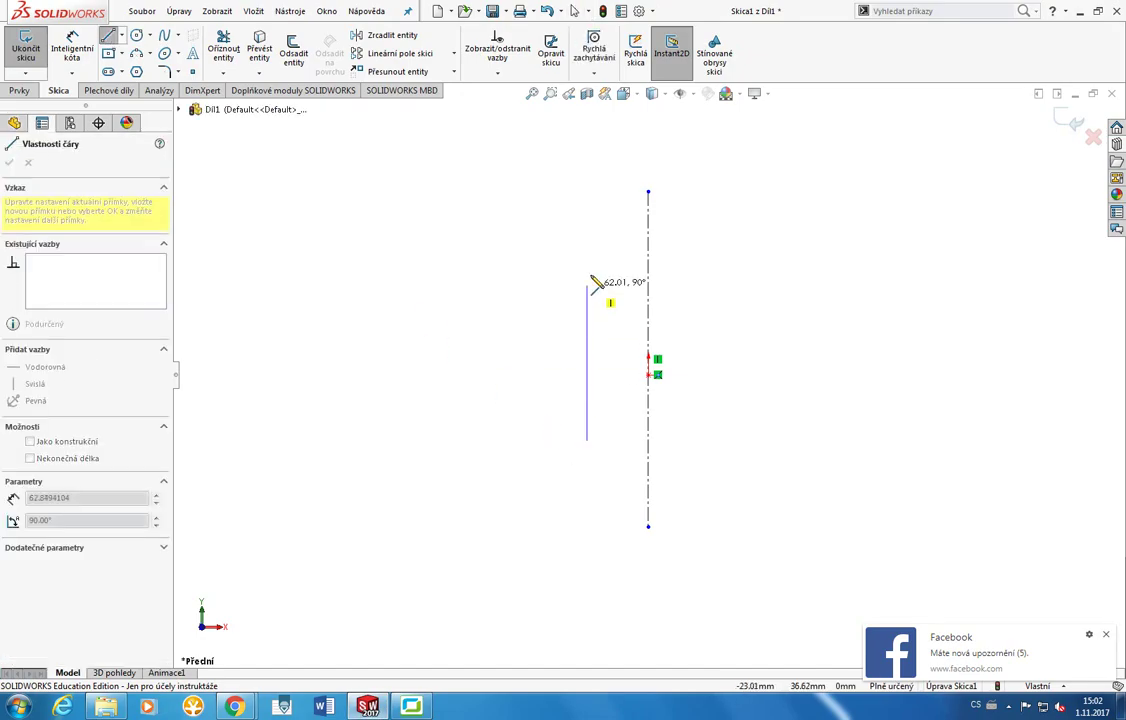
left_click(587, 212)
key("Escape")
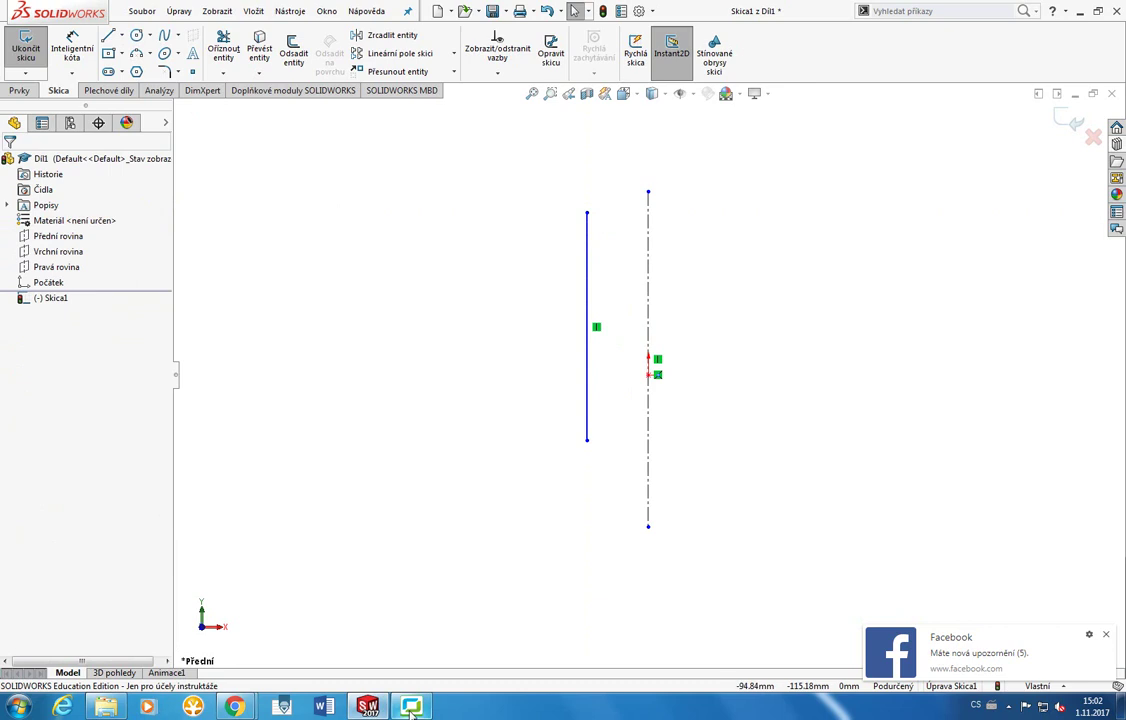
Try a doubled 17.5 mm dimension between the vertical line and the centerline, and delete it.
left_click(362, 620)
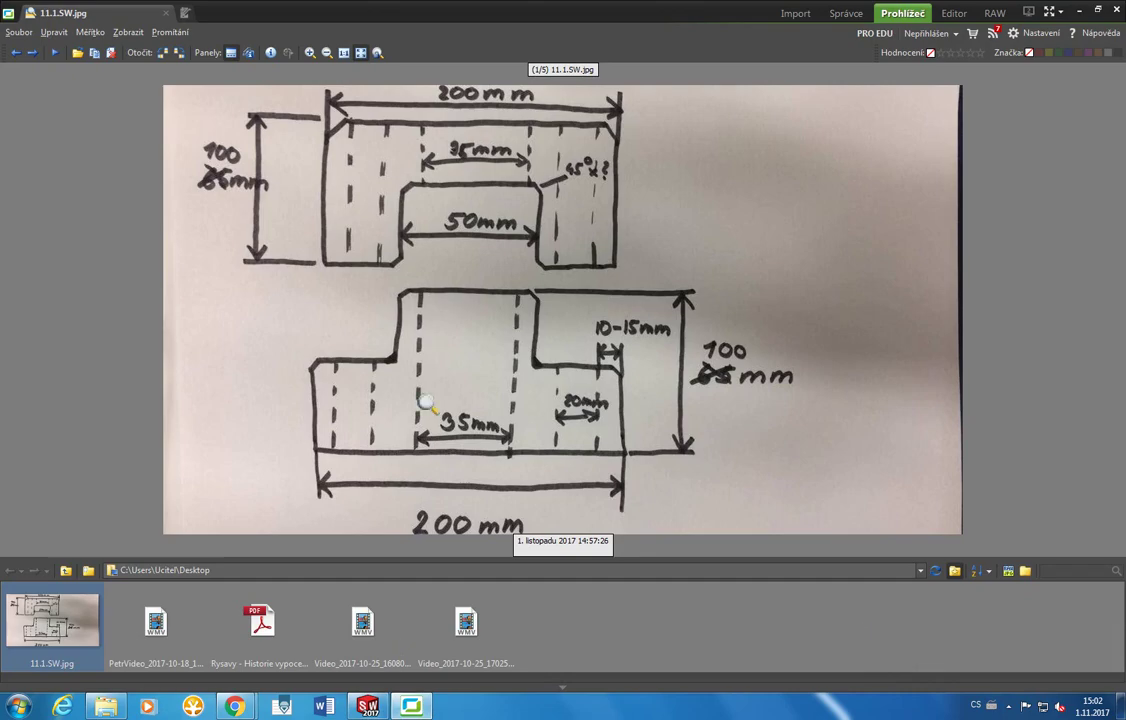
key("alt+Tab")
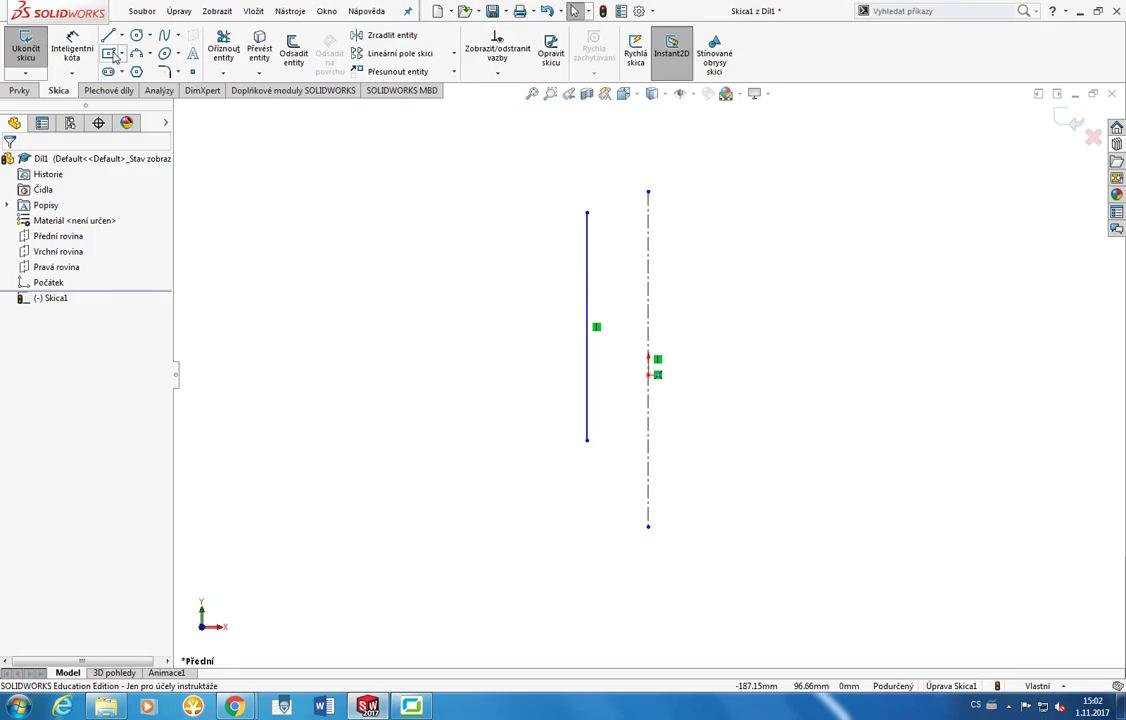
left_click(72, 50)
left_click(588, 395)
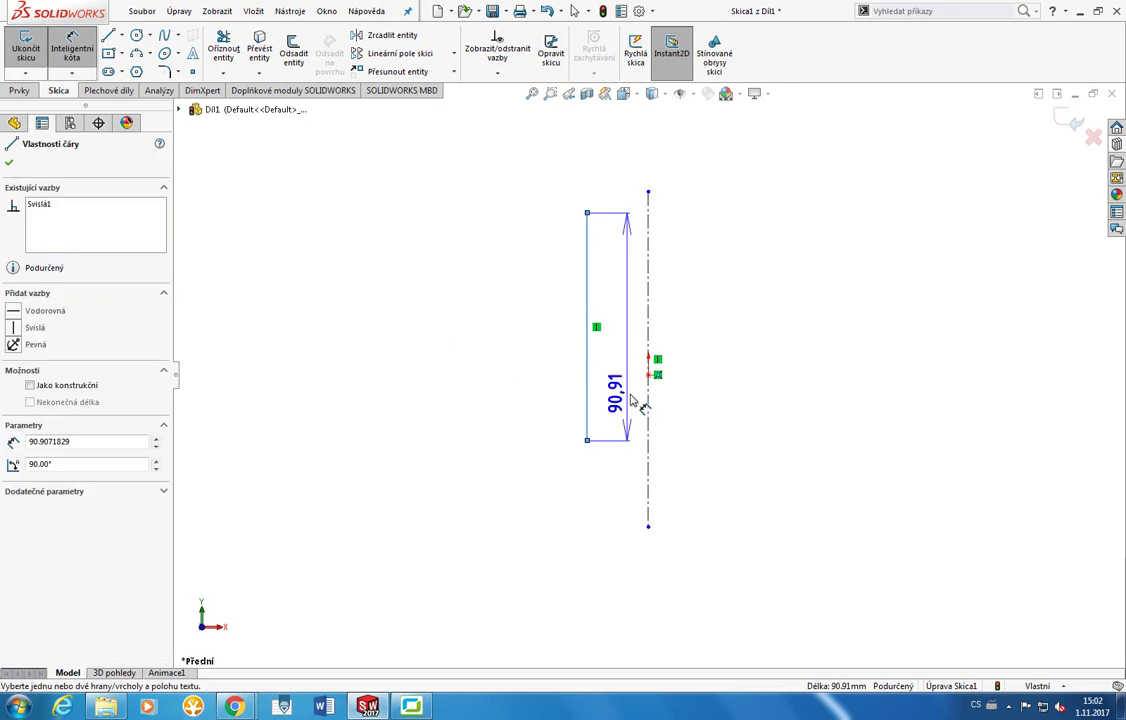
left_click(648, 410)
left_click(658, 148)
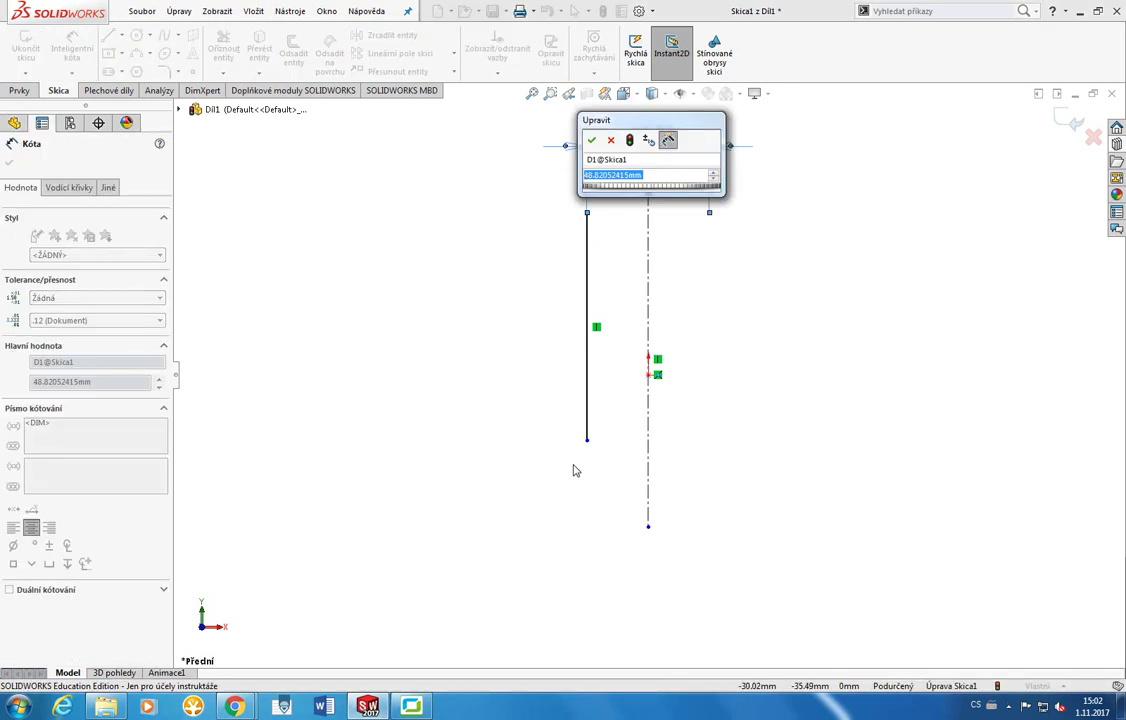
type("17,5")
key("Return")
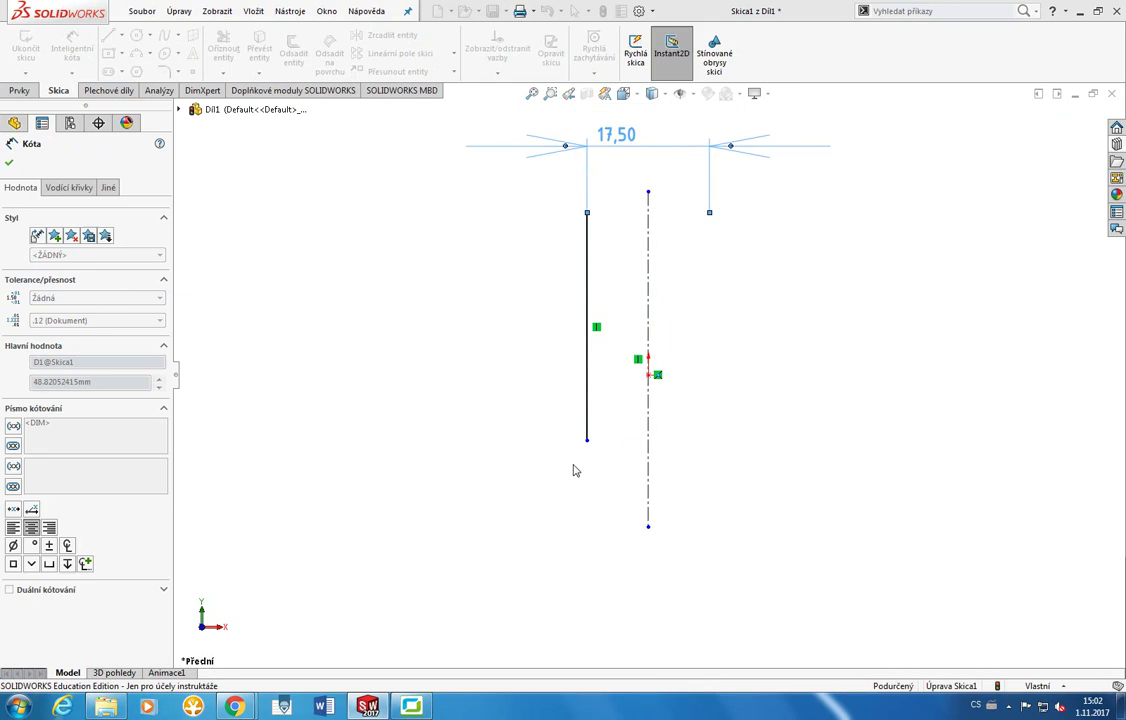
key("Delete")
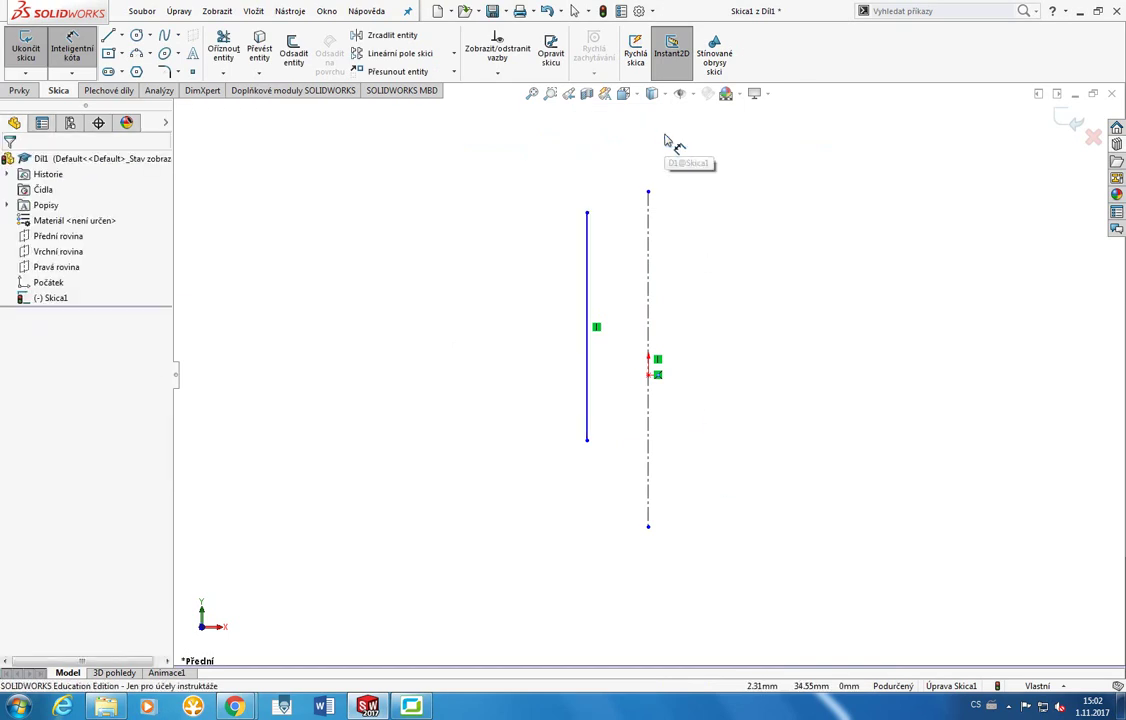
left_click(589, 246)
left_click(648, 250)
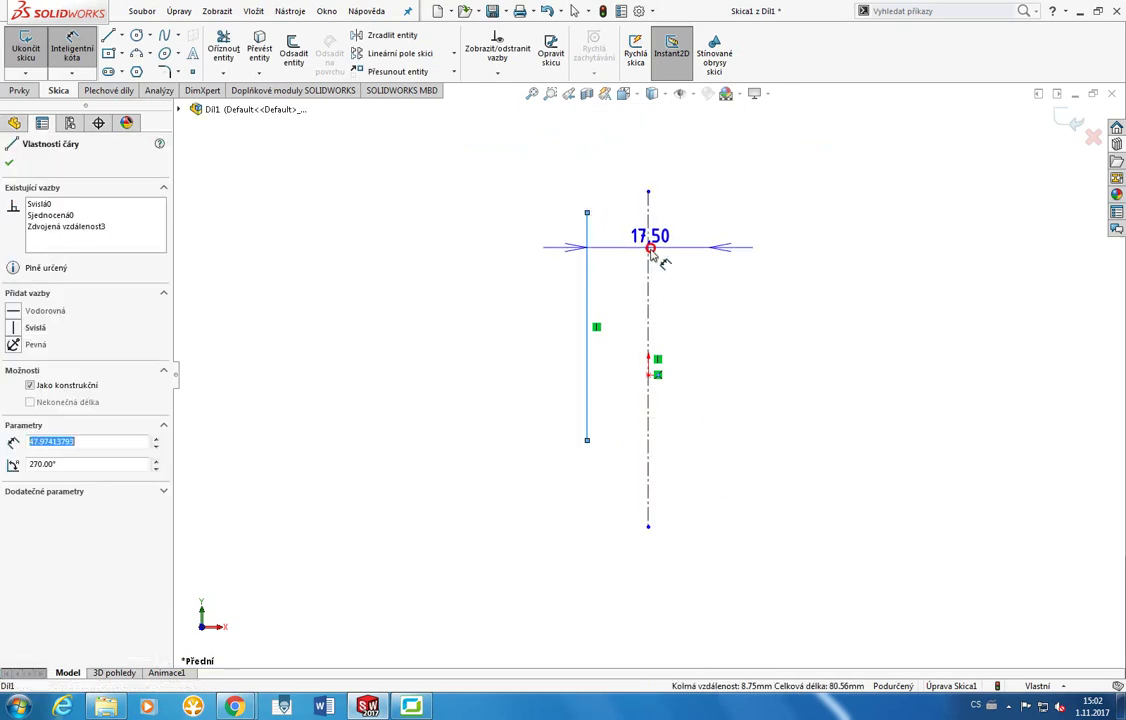
key("Escape")
Dimension the single-sided distance from the vertical line to the centerline as 17.5 mm, and center its text between them.
left_click(648, 412)
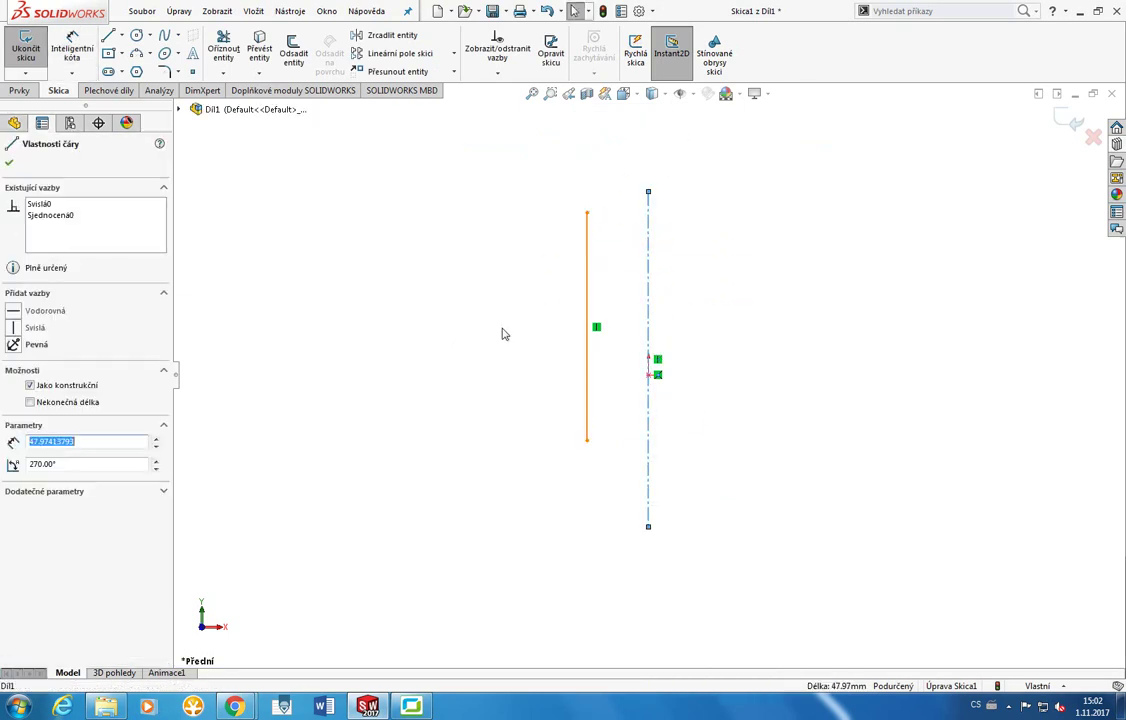
left_click(588, 340)
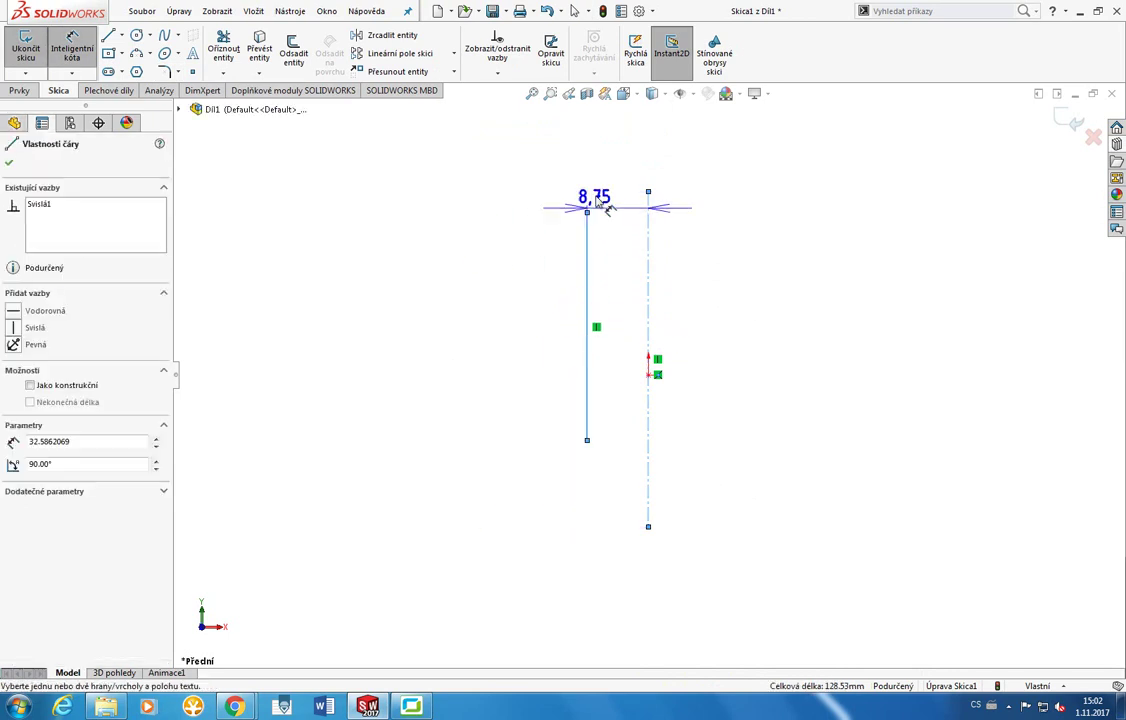
left_click(687, 153)
type("17.5")
key("Return")
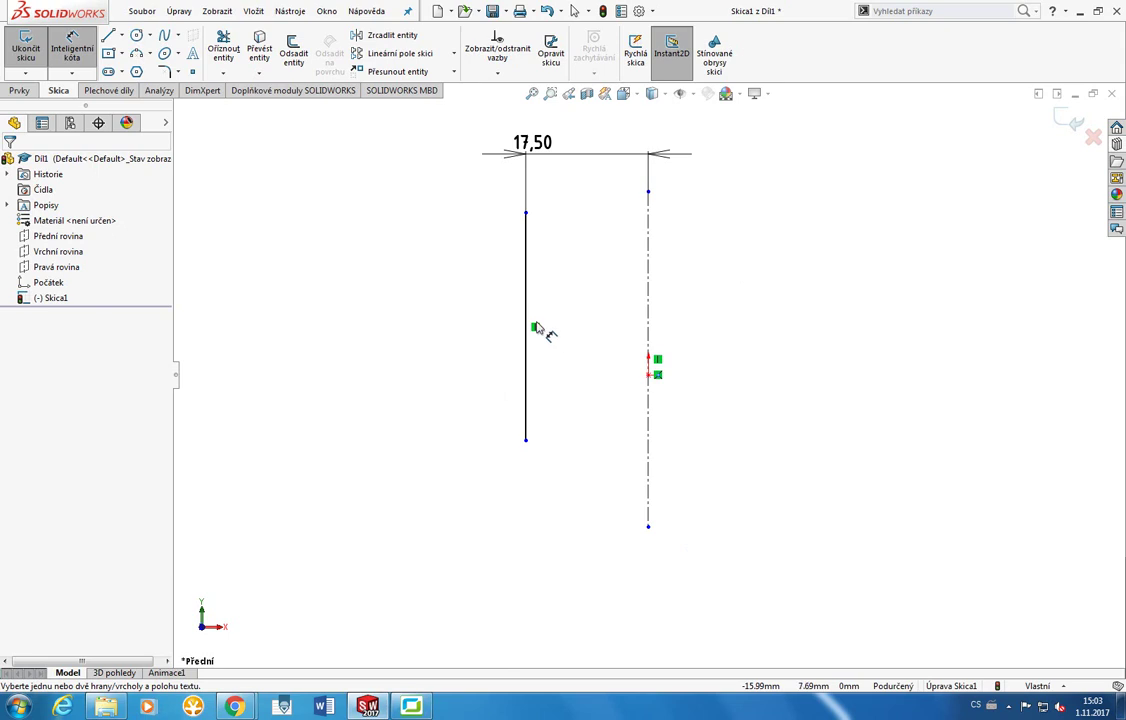
key("Escape")
left_click(649, 259)
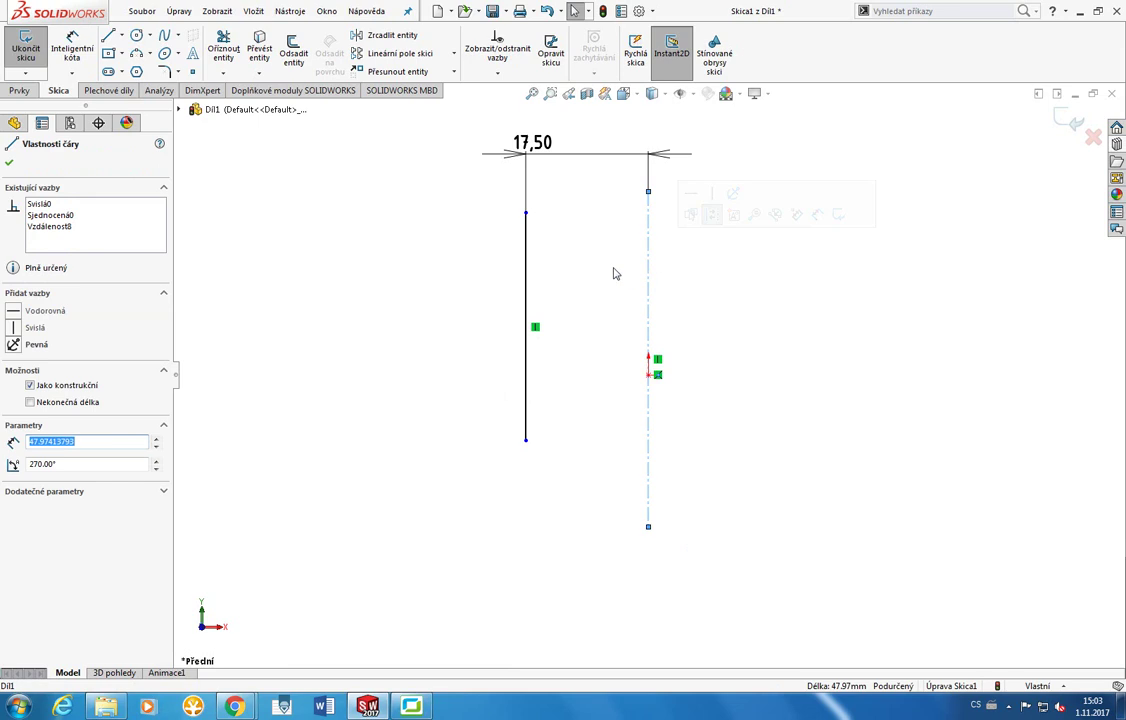
left_click(608, 267)
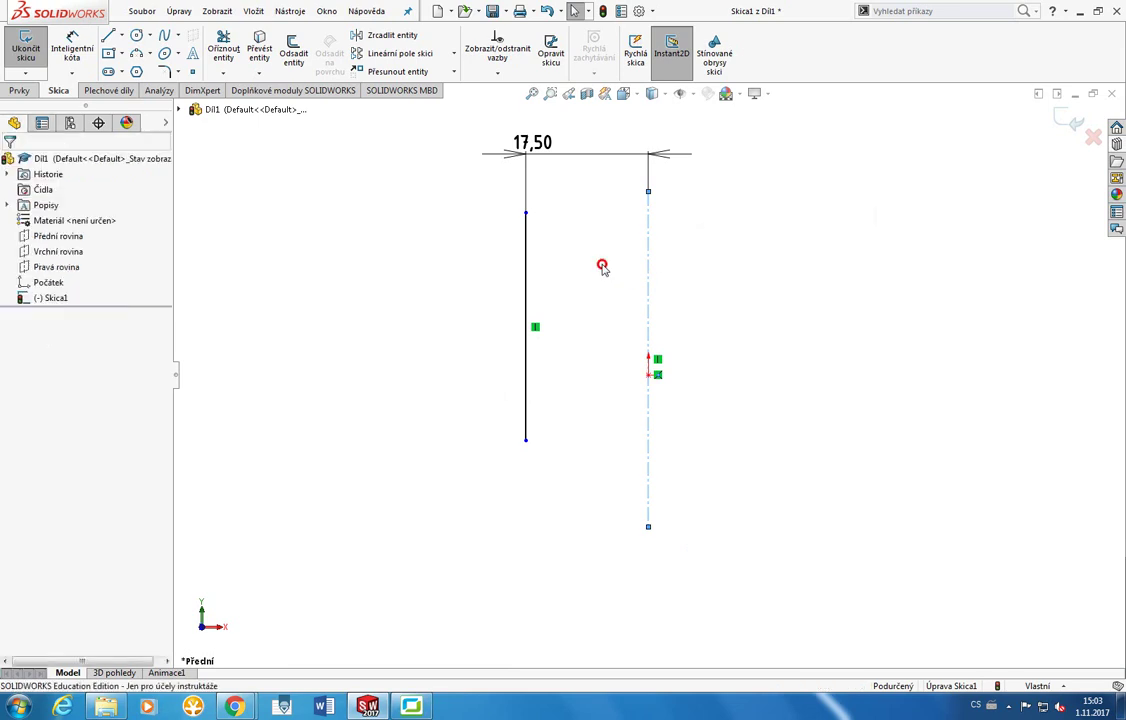
left_click_drag(548, 155, 600, 138)
left_click(604, 208)
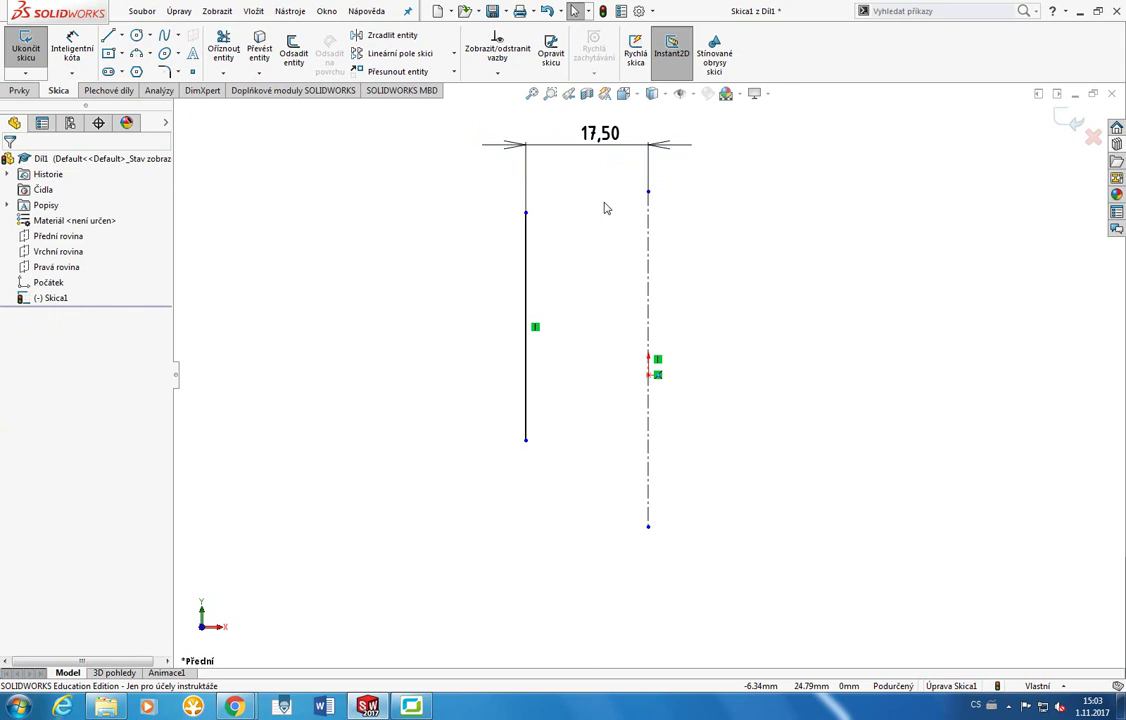
Replace the 17.5 mm dimension with a doubled dimension of 35 mm from the vertical line across the centerline.
left_click(563, 145)
key("Delete")
right_click_drag(462, 300, 460, 230)
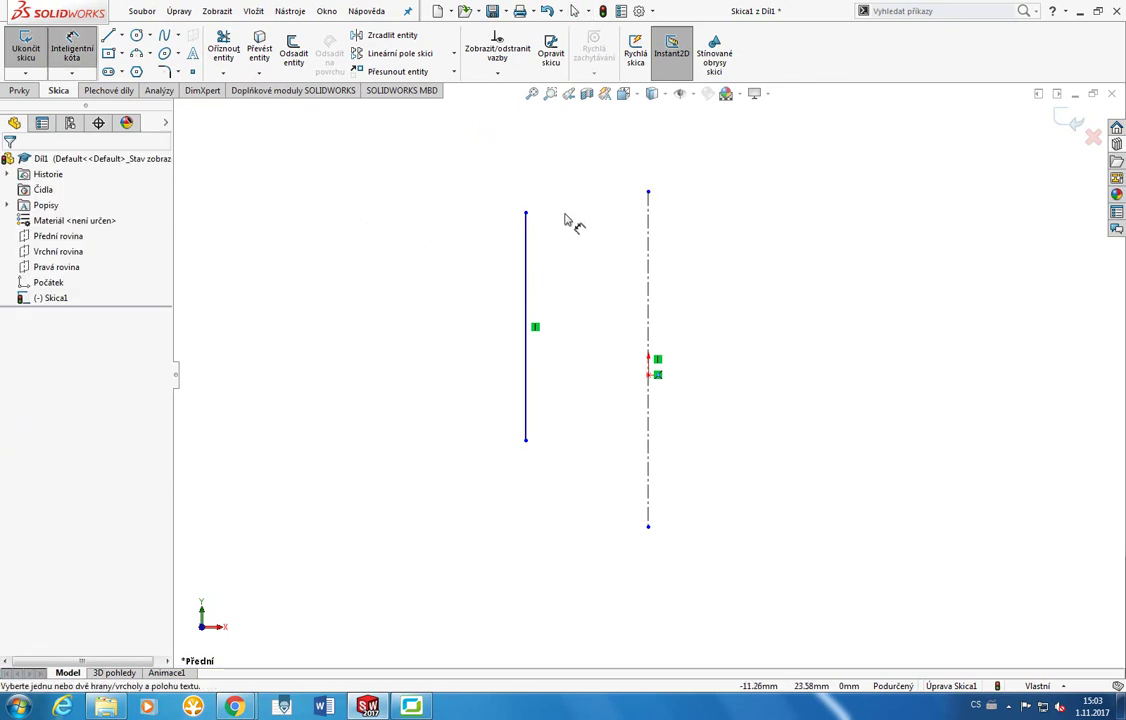
left_click(648, 240)
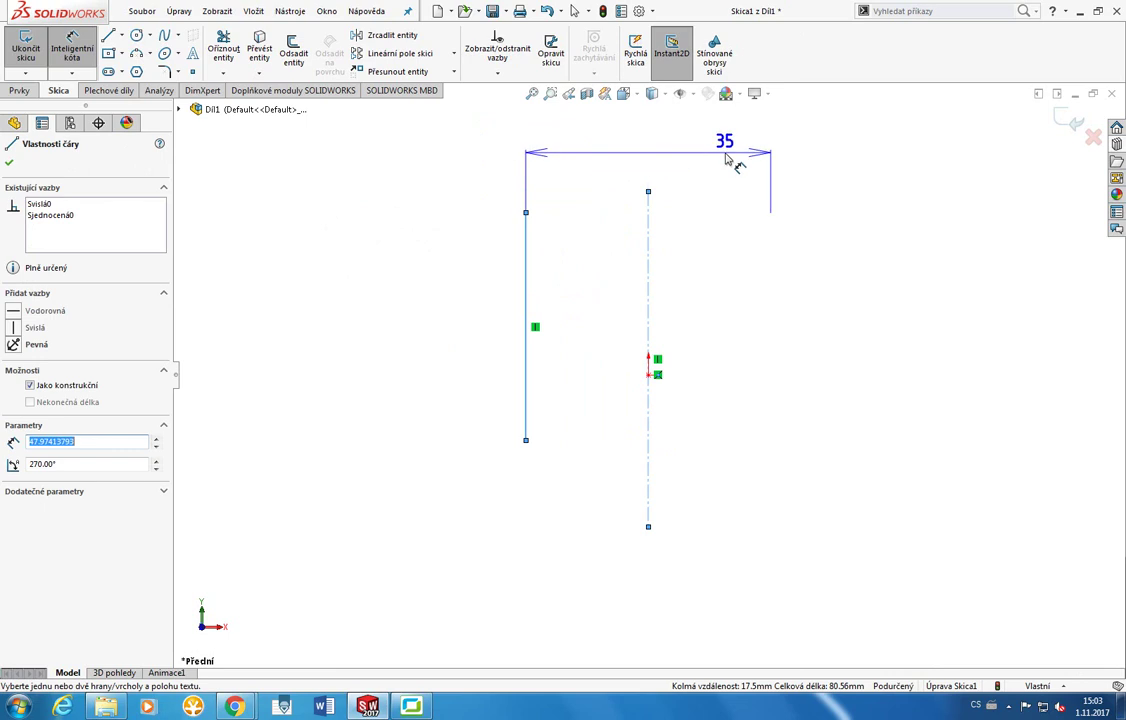
left_click(726, 160)
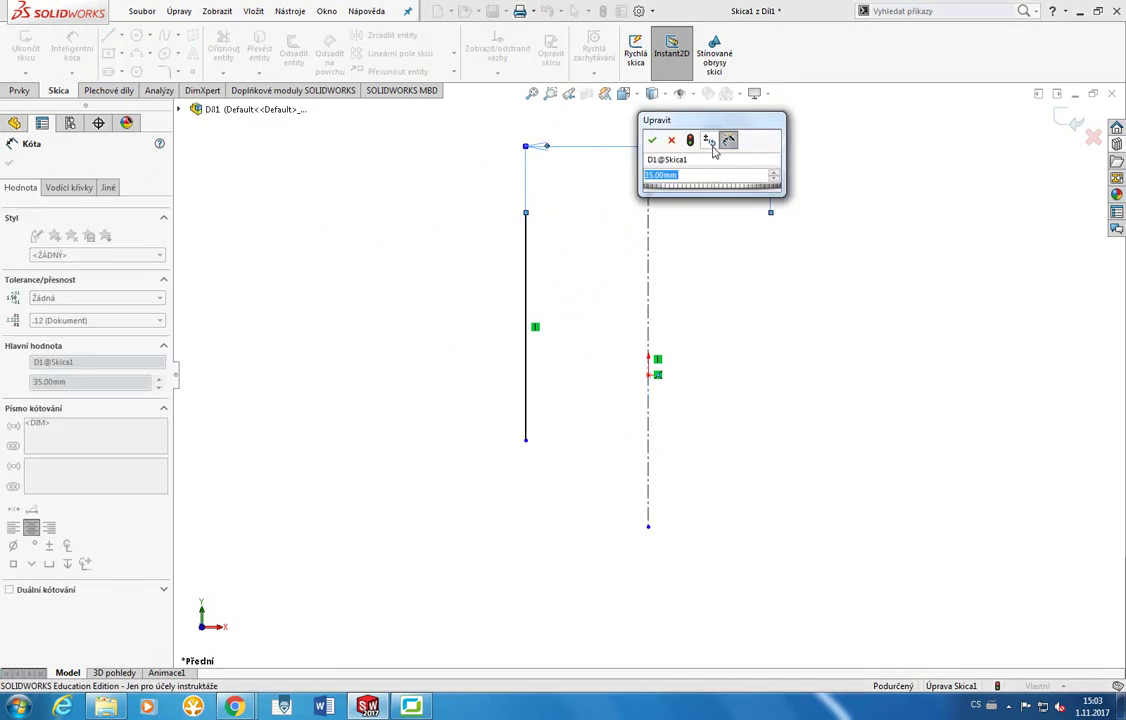
key("Return")
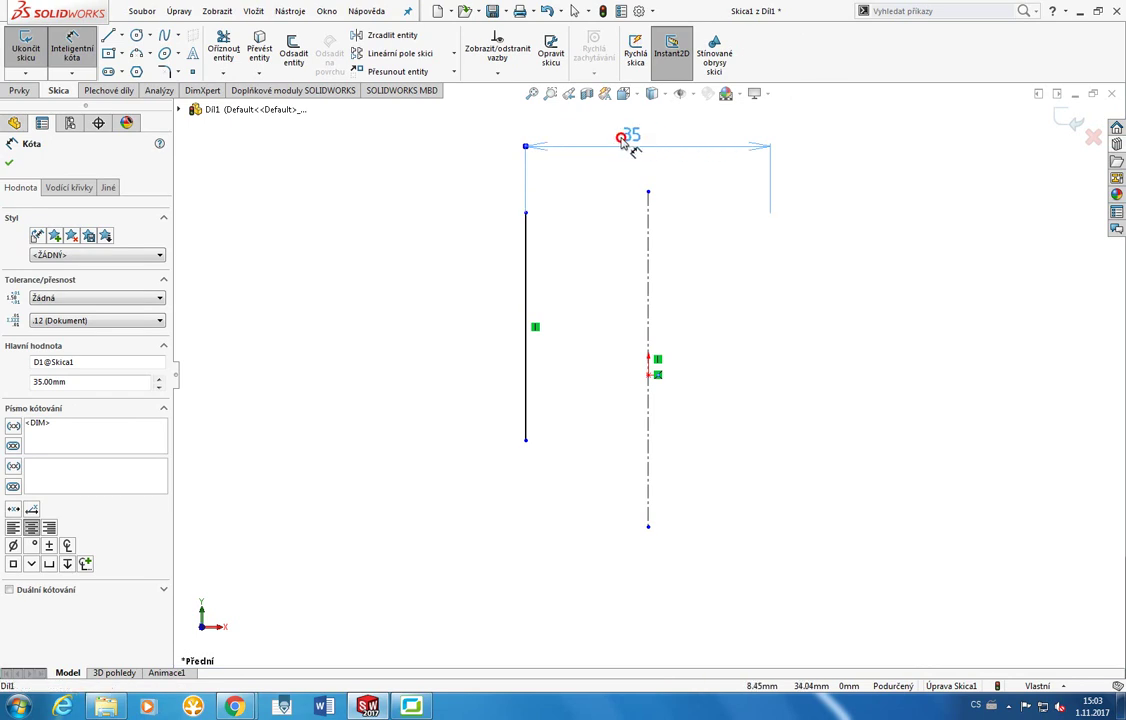
Move the text of the 35 mm dimension to the middle, directly above the centerline.
left_click_drag(622, 140, 709, 153)
left_click(797, 260)
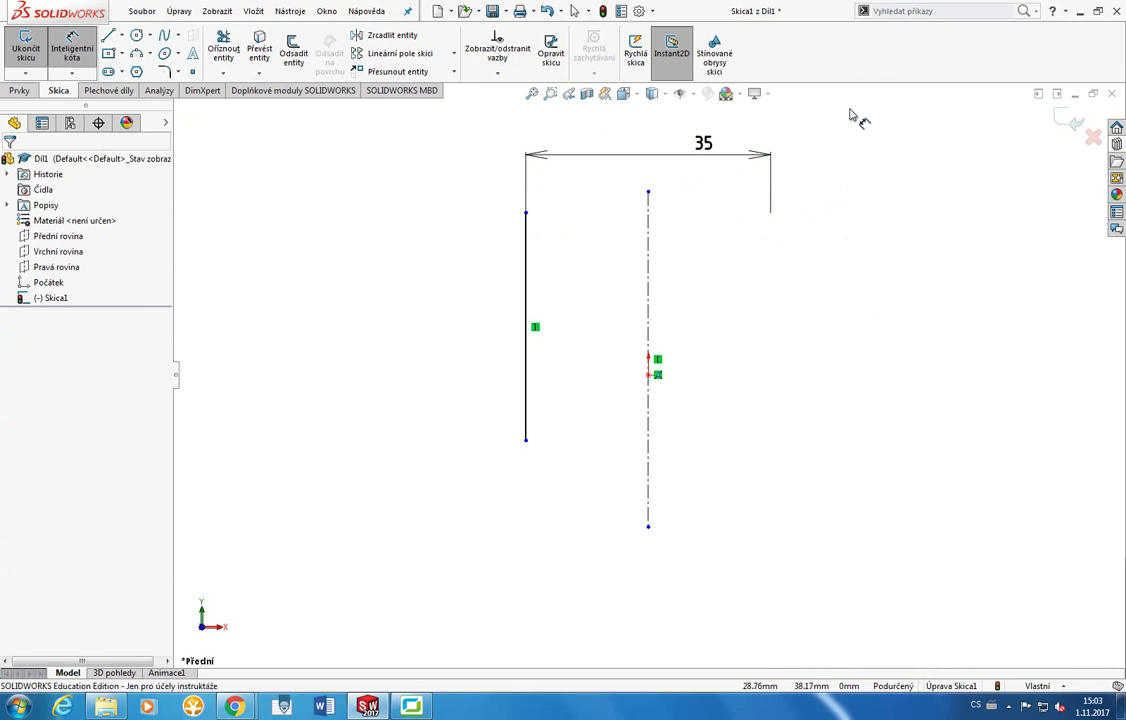
left_click_drag(700, 152, 666, 146)
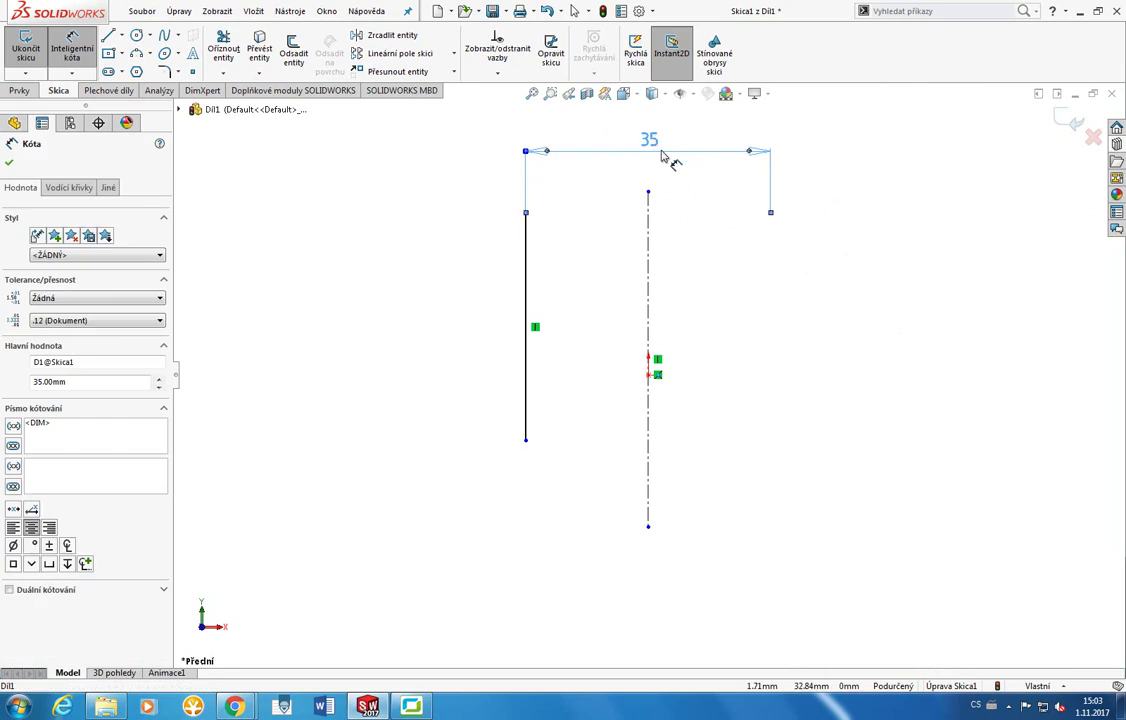
left_click(692, 247)
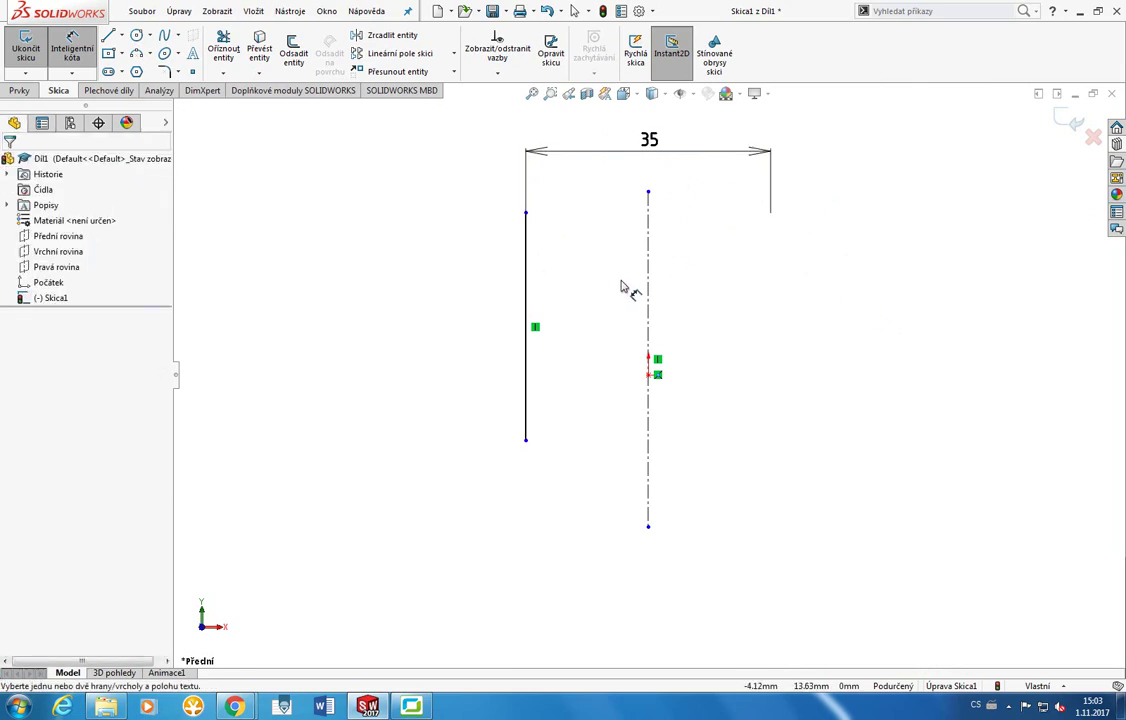
left_click(526, 284)
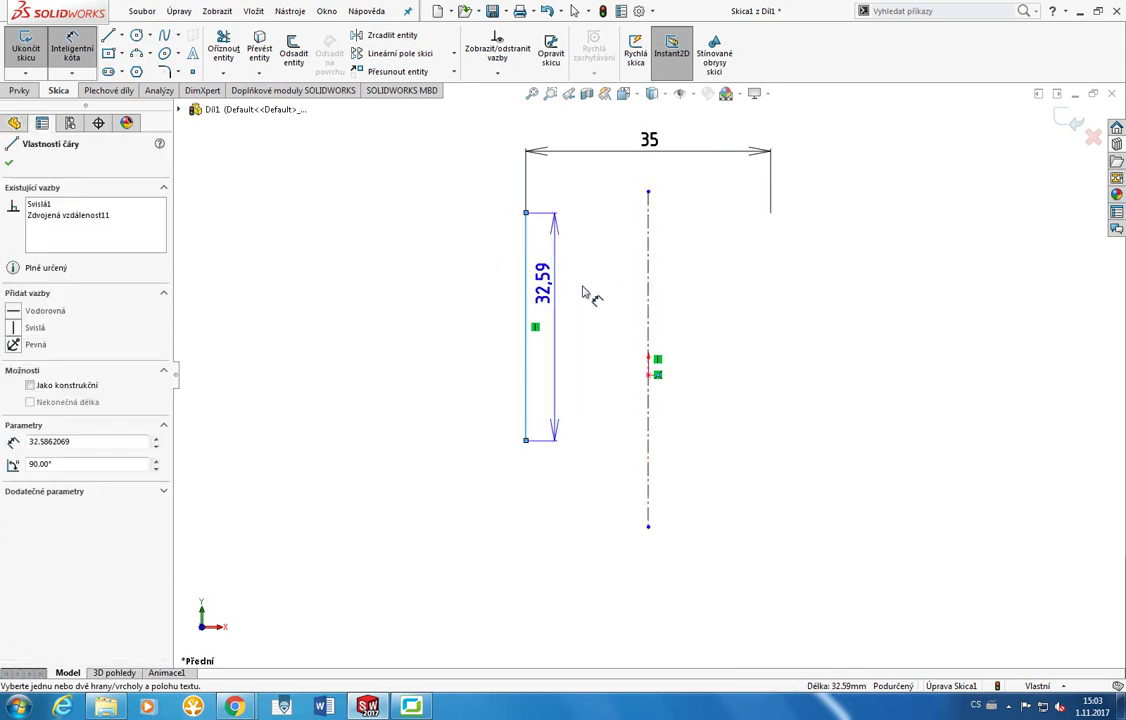
left_click(651, 296)
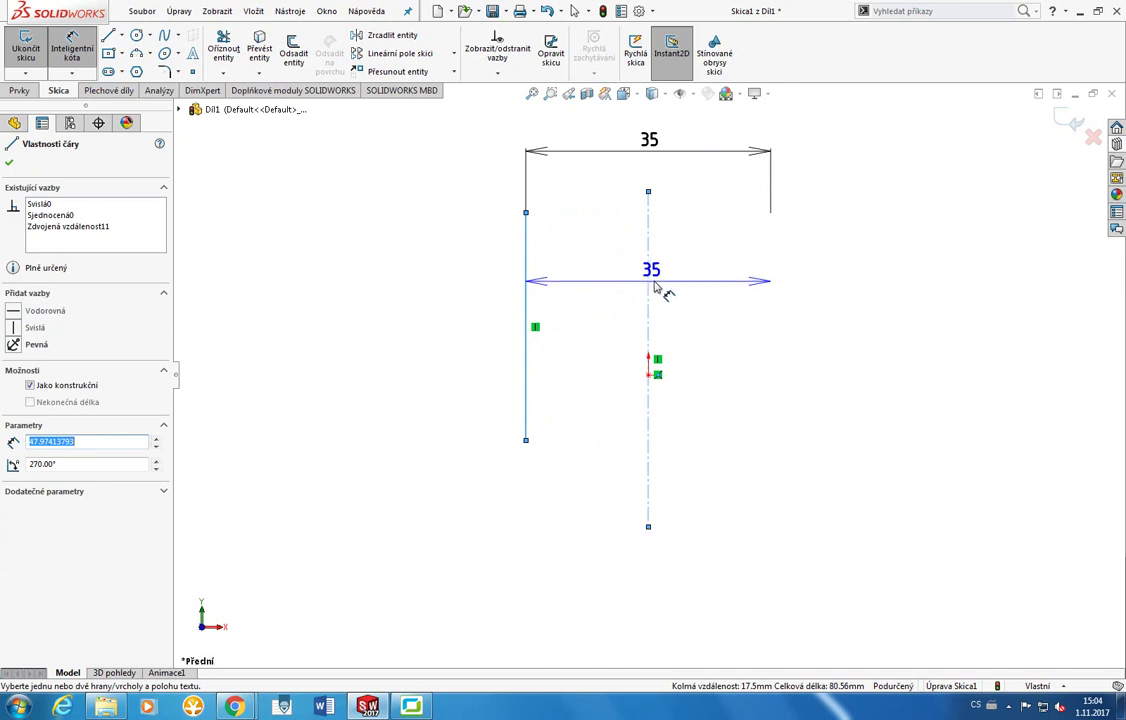
key("Escape")
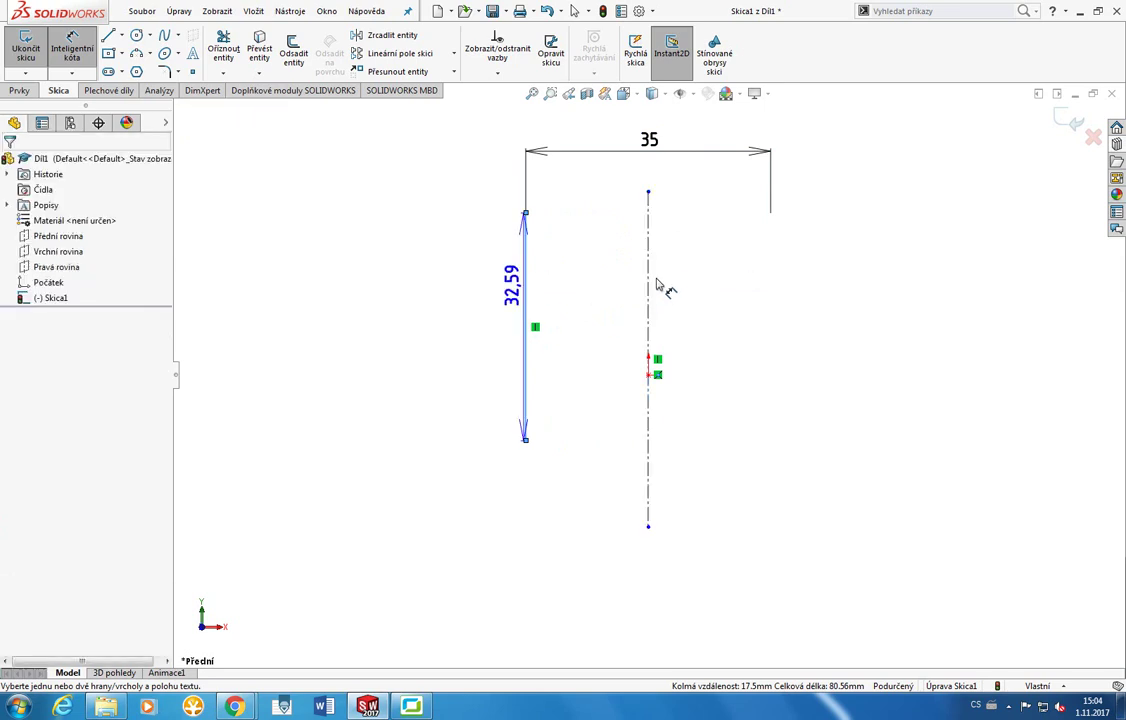
key("Escape")
Following the drawing's lower part, sketch a closed stepped half-profile onto the vertical line's ends and lower its flange edge to about mid-height.
left_click(411, 706)
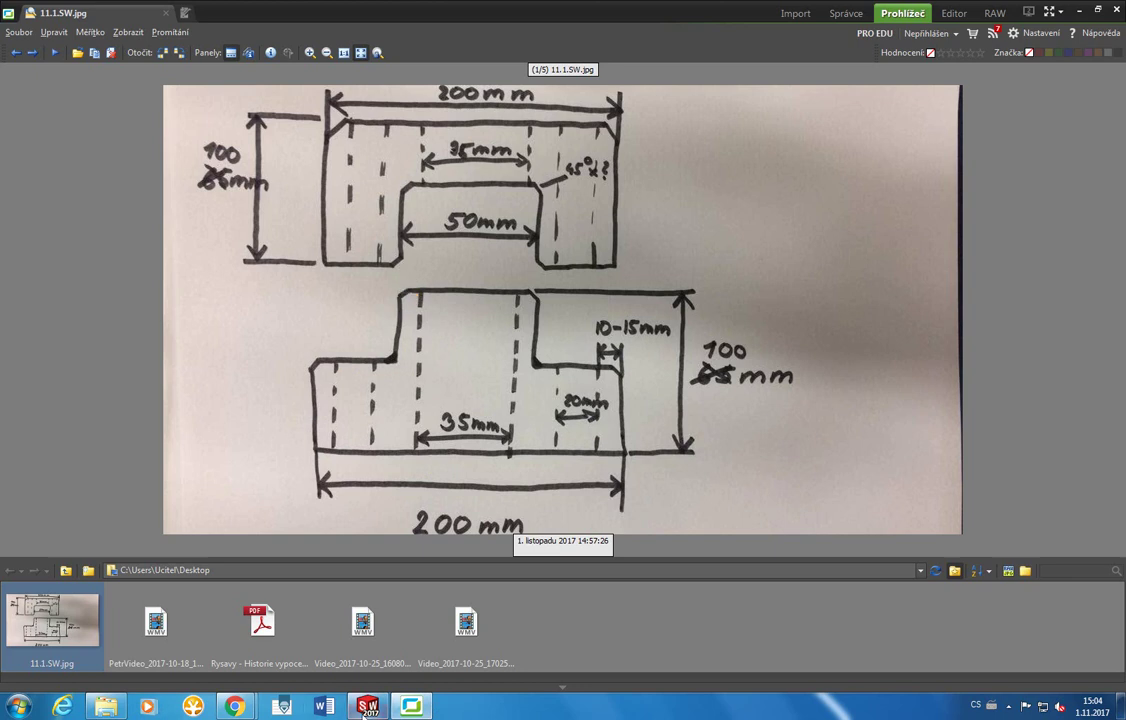
key("alt+Tab")
key("l")
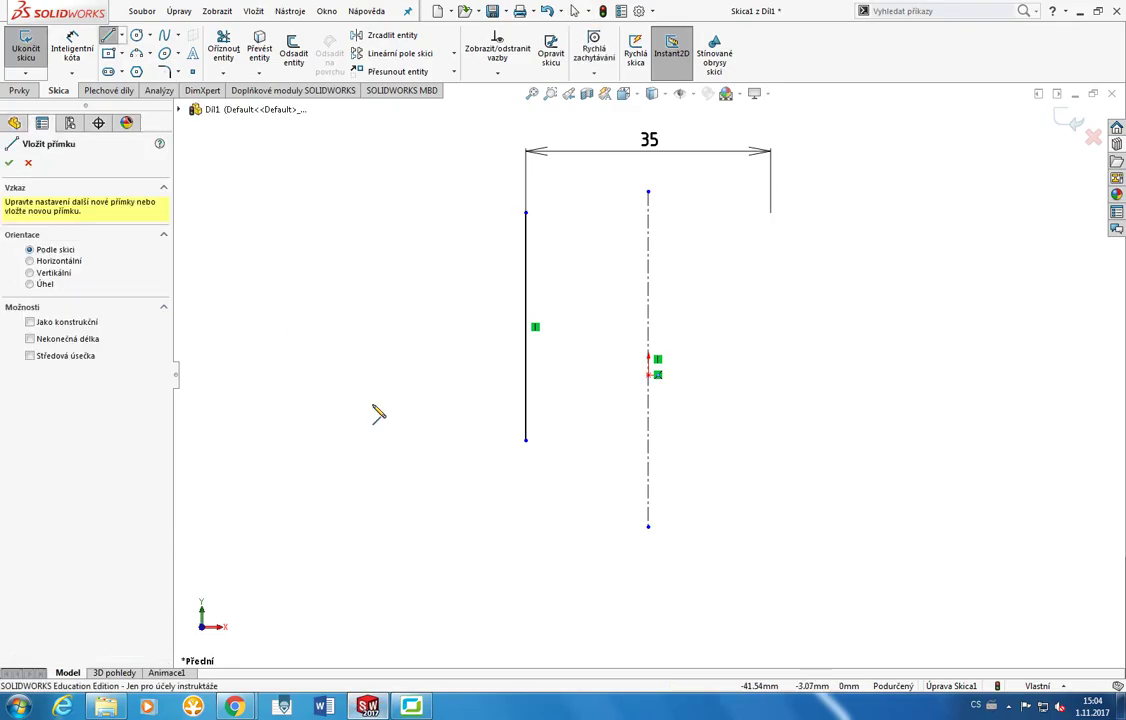
left_click(526, 440)
left_click(320, 440)
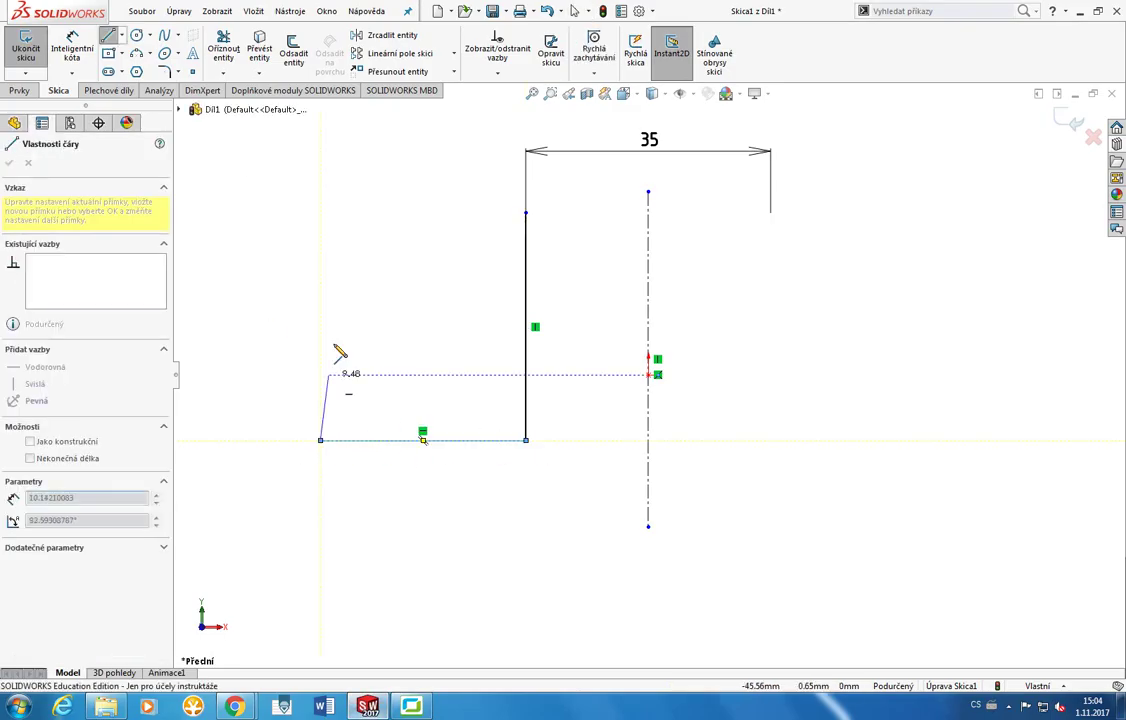
left_click(320, 270)
left_click(442, 270)
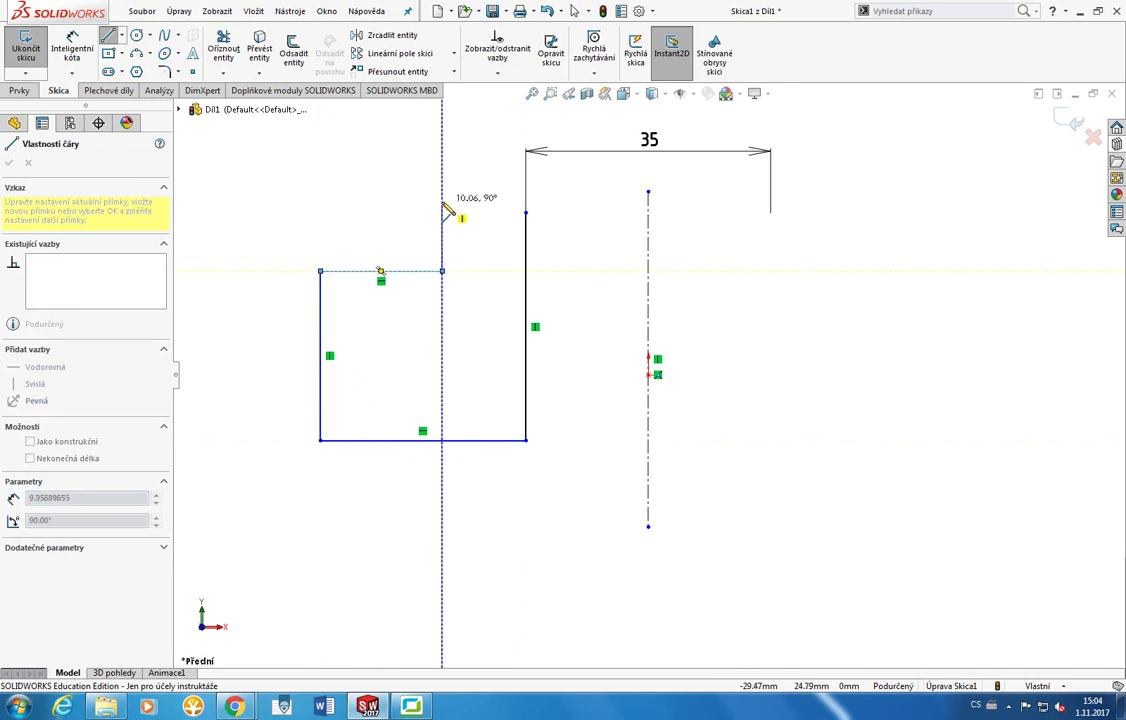
left_click(442, 212)
left_click(526, 212)
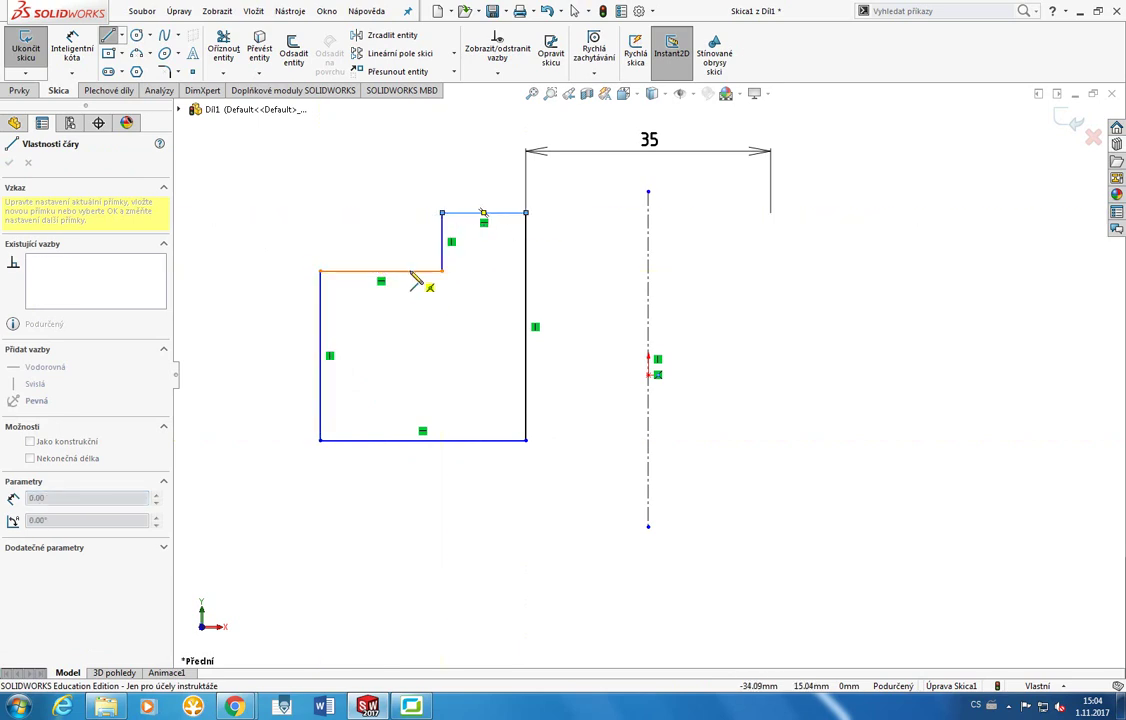
key("Escape")
left_click_drag(412, 271, 410, 316)
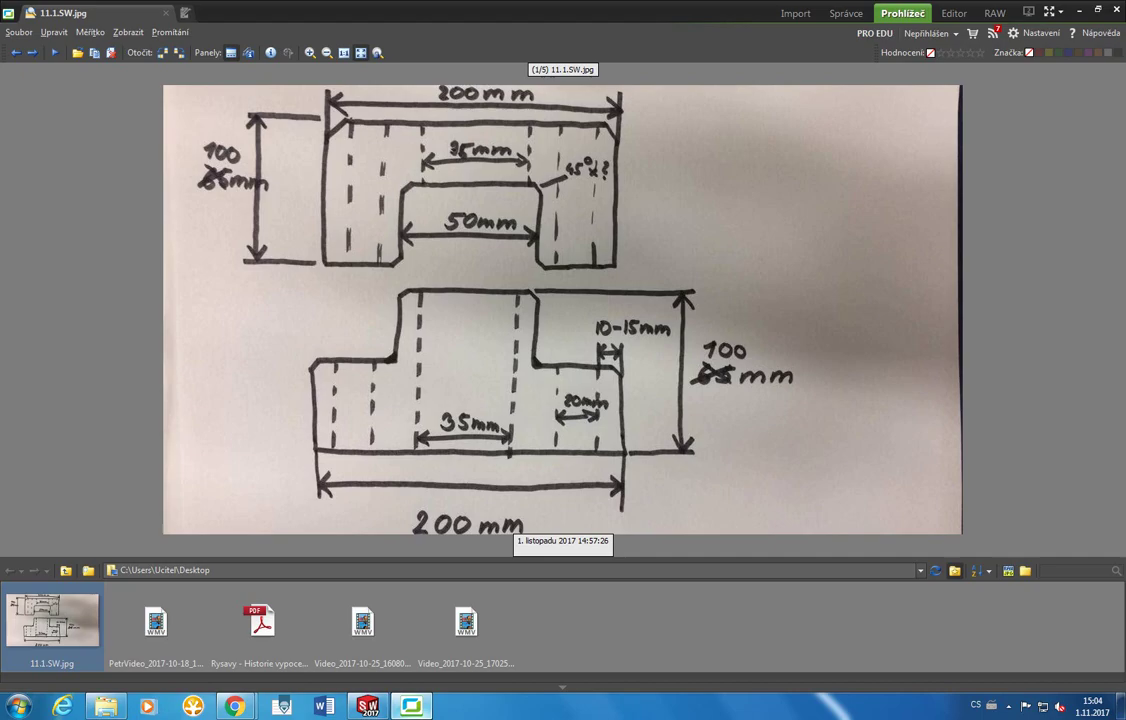
Compare the sketched half-profile with the dimensions of the lower part in drawing 11.1.SW.
left_click(411, 706)
left_click(430, 705)
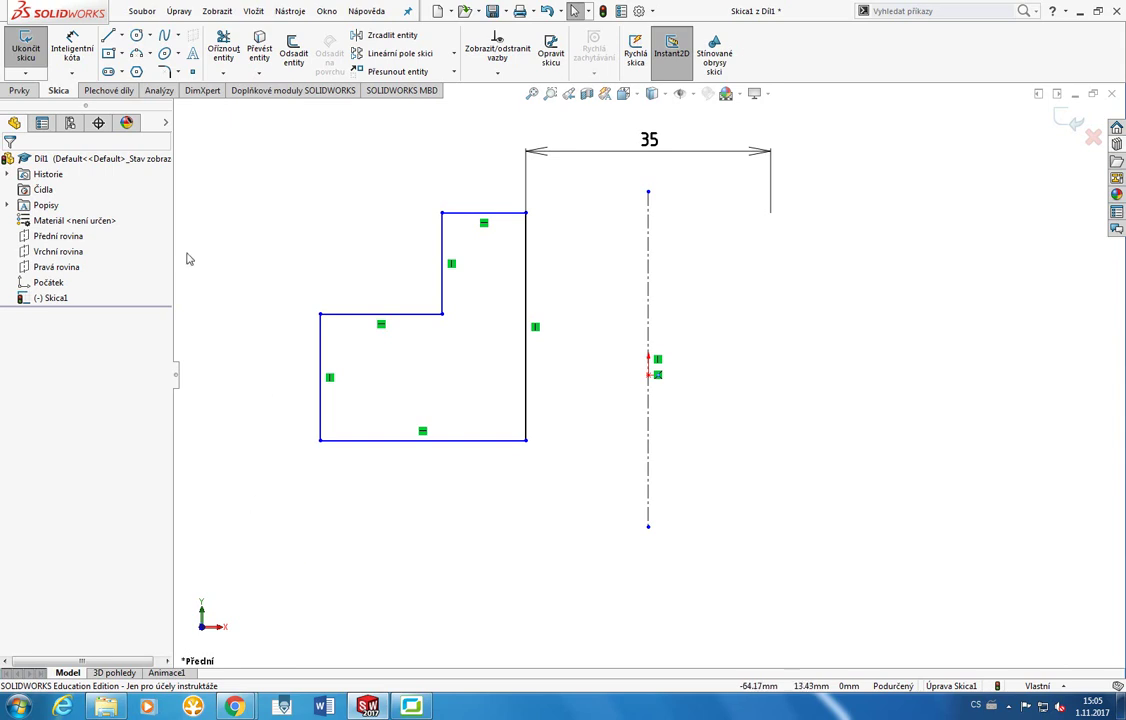
left_click(413, 707)
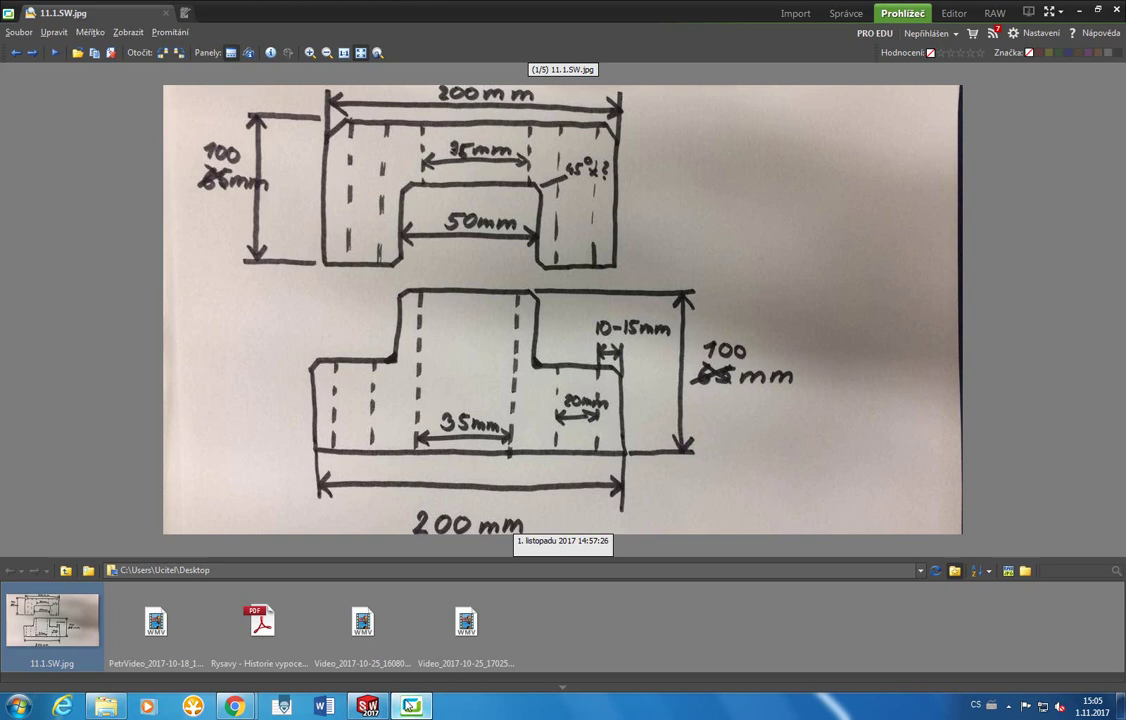
Examine the lower part in drawing 11.1.SW for the outer flange diameter that the sketched profile needs.
left_click(409, 705)
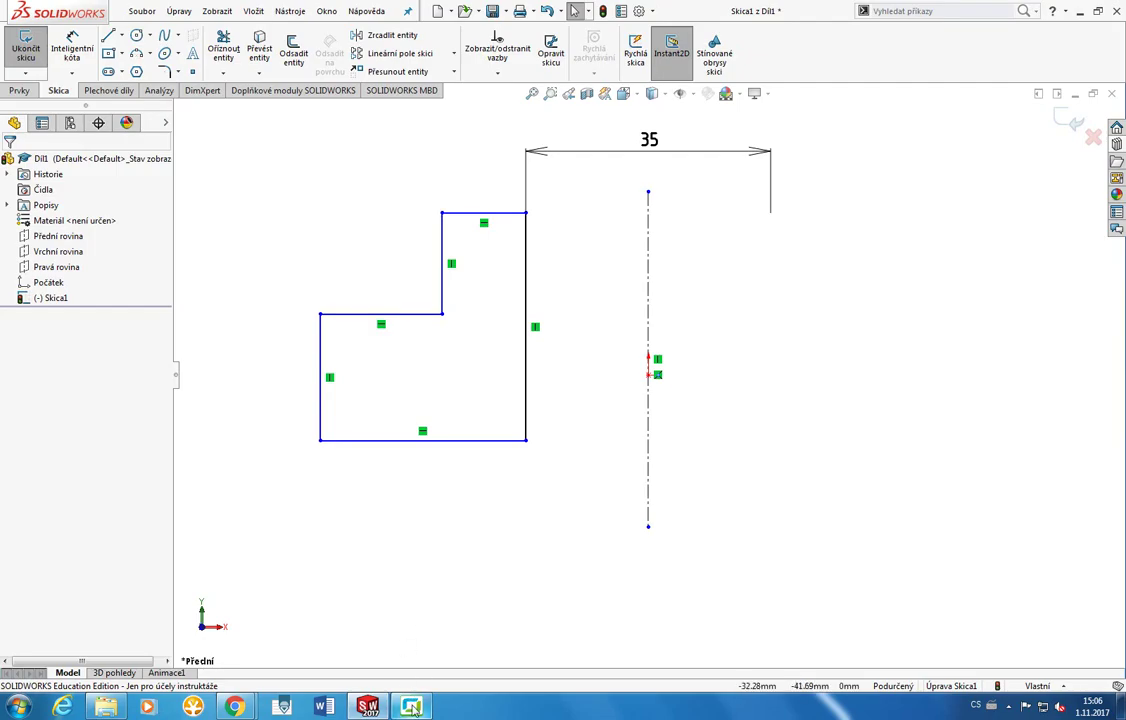
left_click(409, 703)
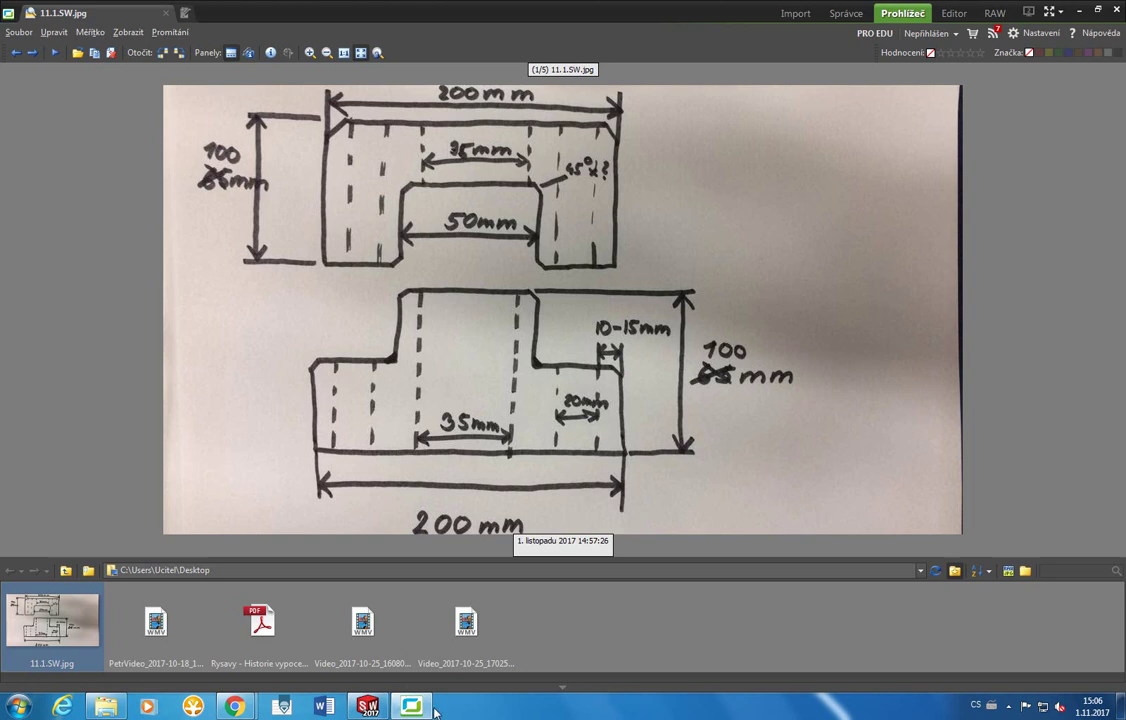
left_click(421, 709)
left_click(419, 709)
left_click(412, 707)
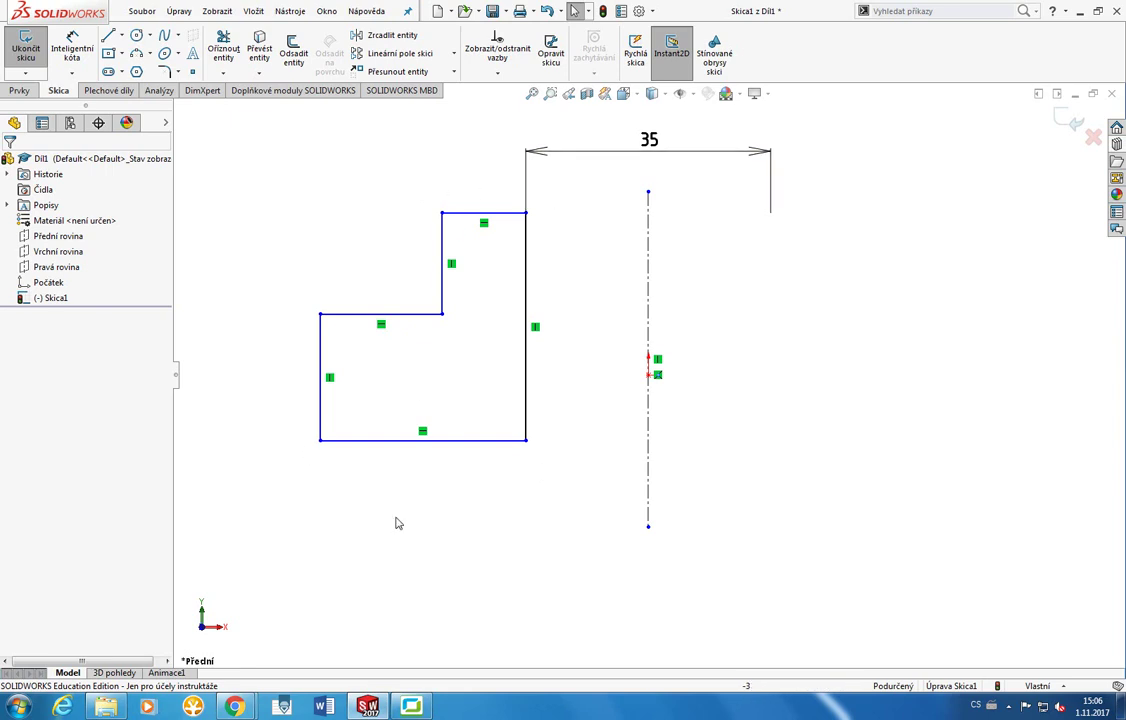
left_click(397, 709)
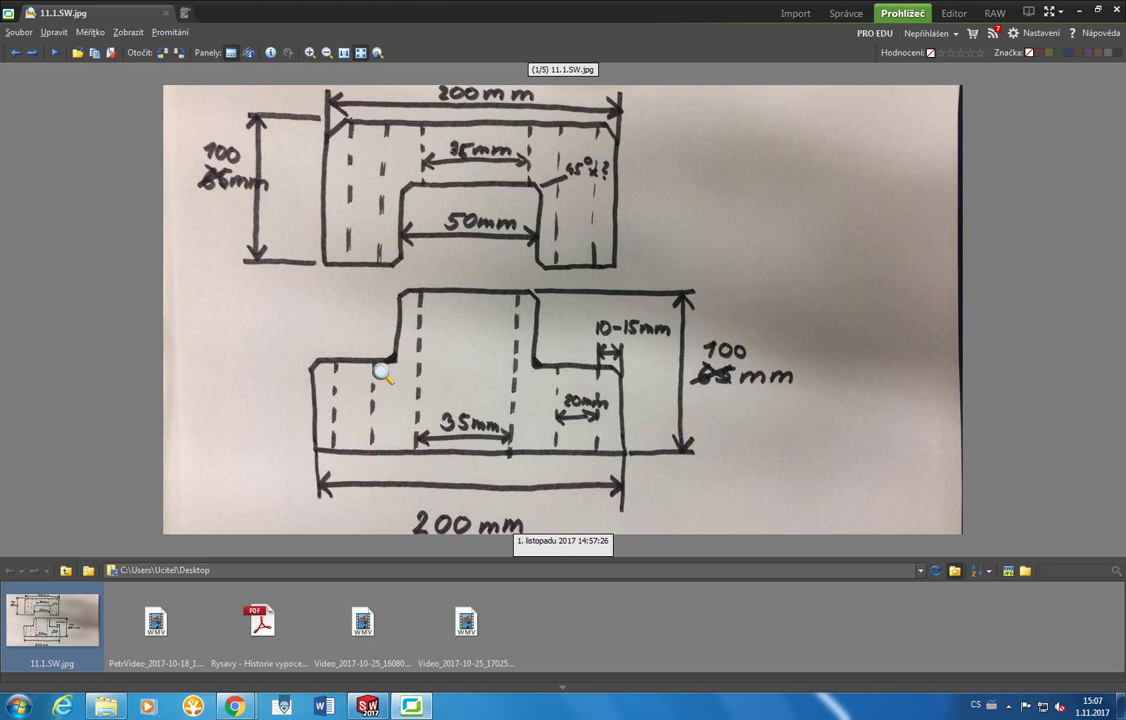
left_click(368, 706)
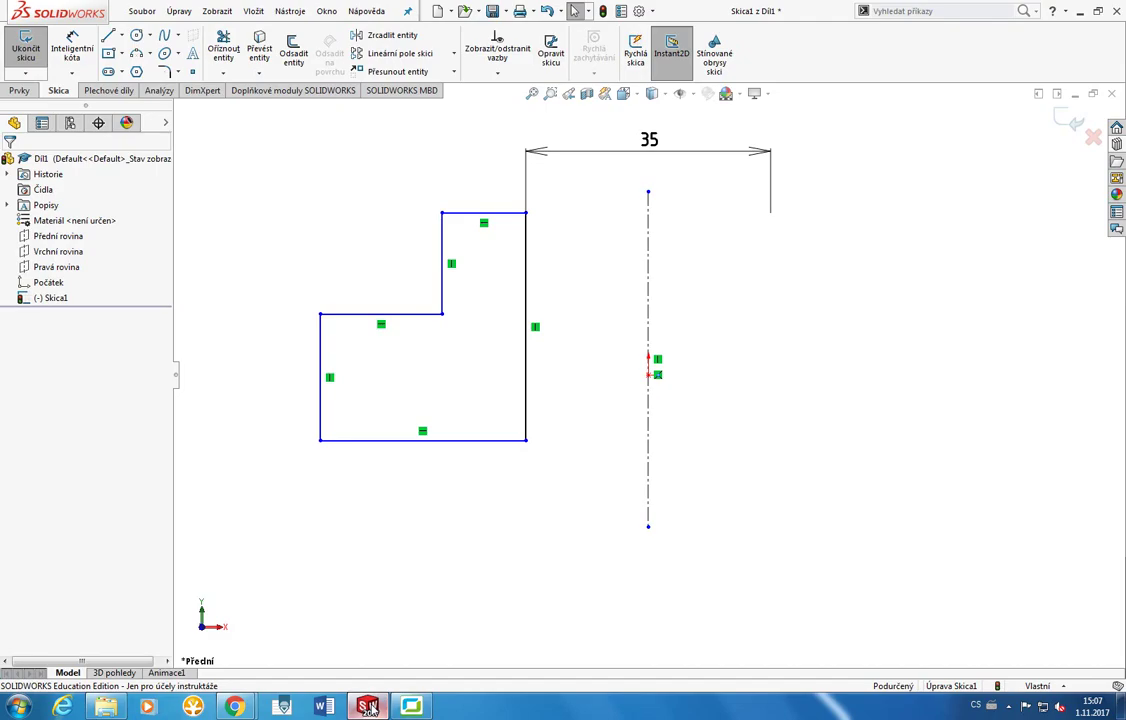
left_click(411, 706)
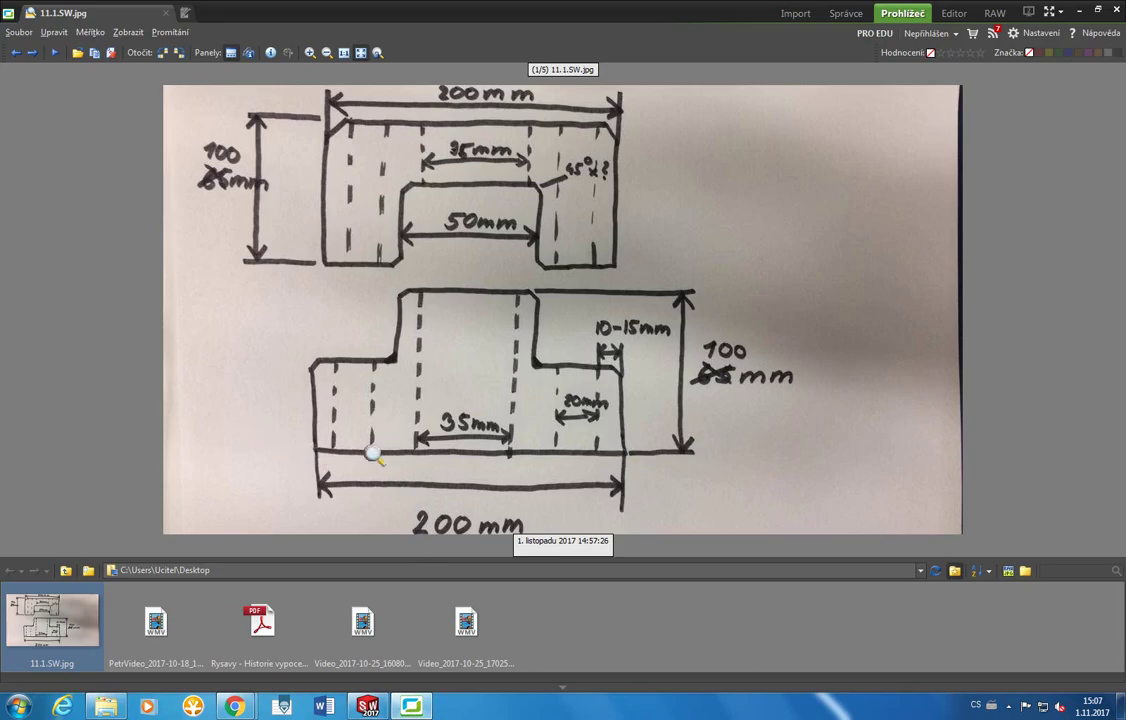
left_click(370, 705)
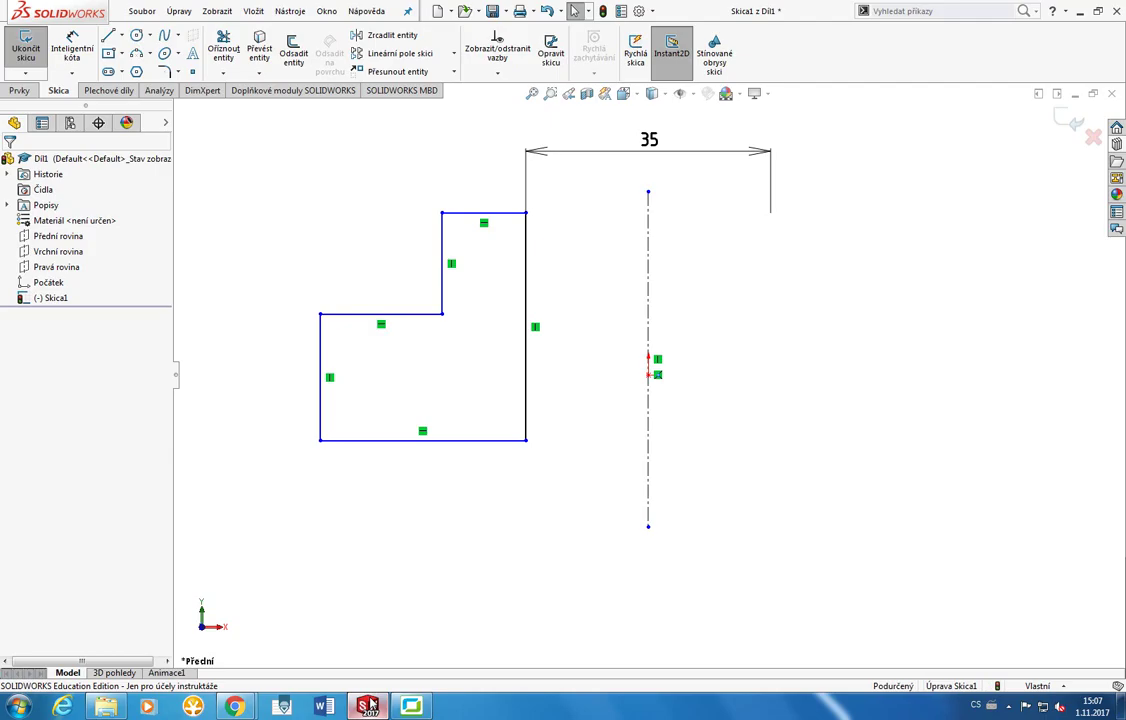
Dimension the flange's outer vertical edge across the centerline as a doubled dimension of 200 mm, placed below the profile.
left_click(323, 428)
left_click(648, 453)
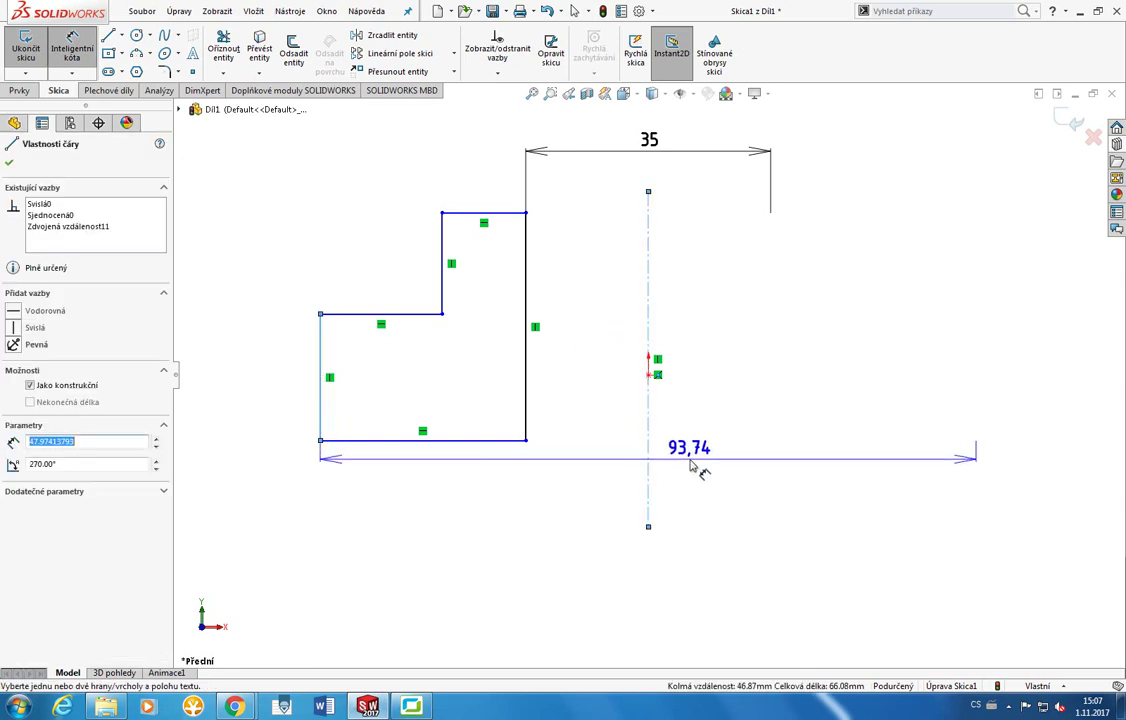
left_click(701, 583)
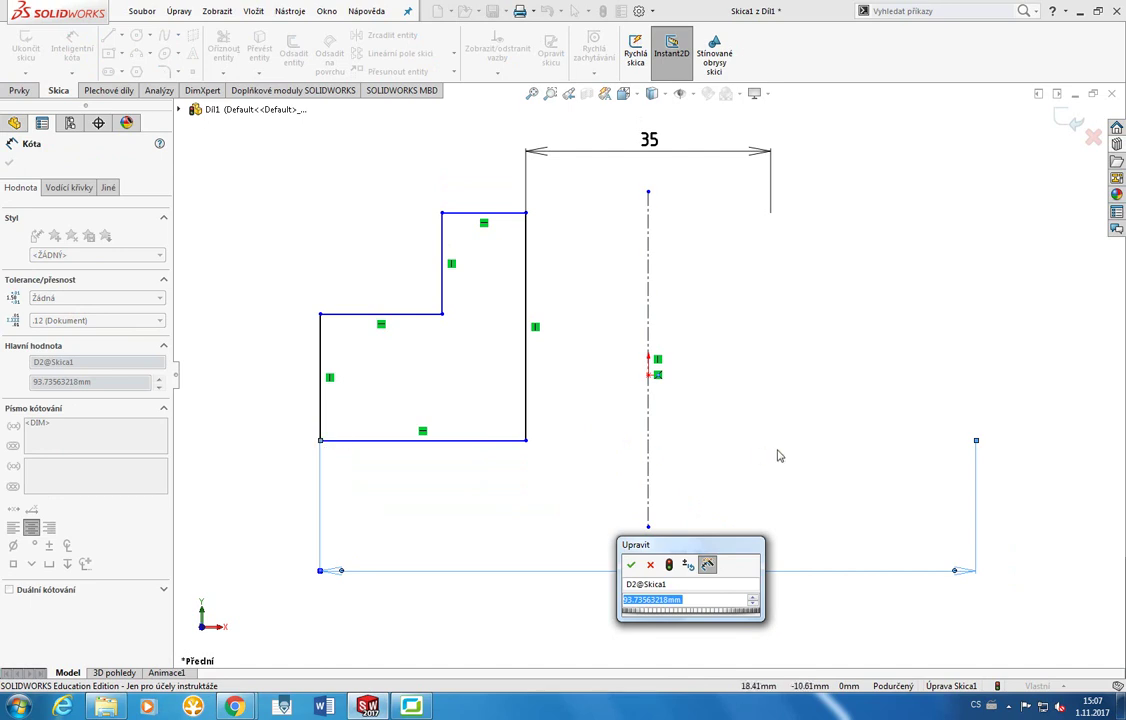
type("200")
key("Return")
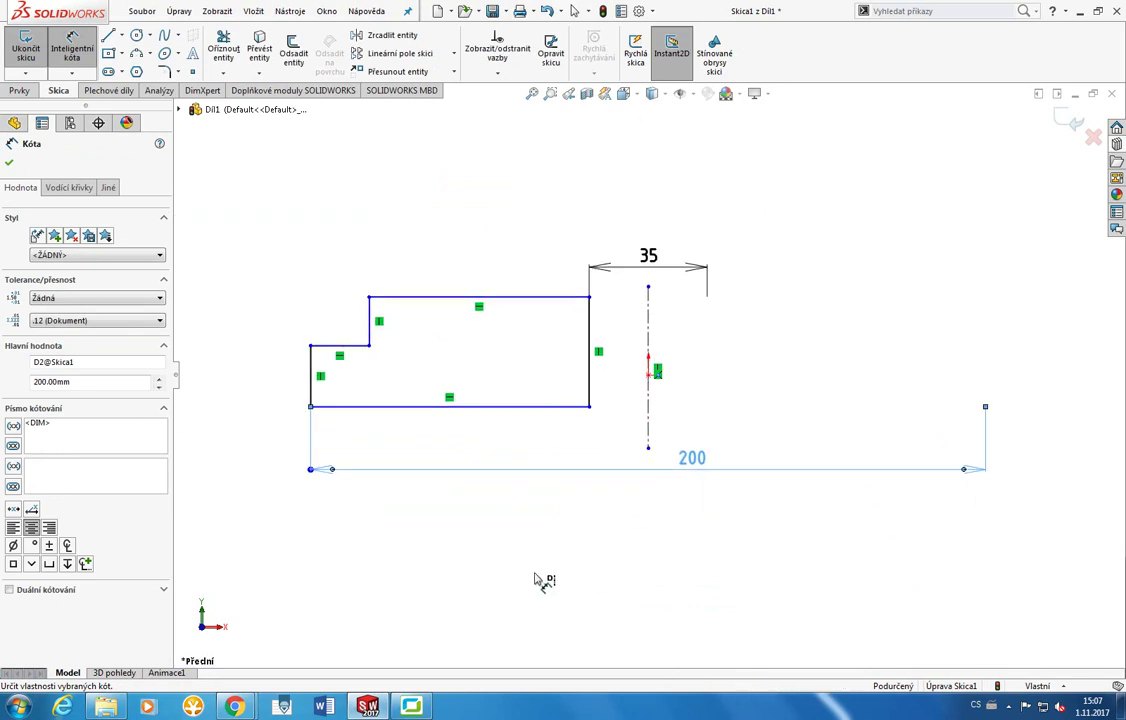
Consult drawing 11.1.SW and add a doubled dimension of 50 mm from the neck's outer vertical edge across the centerline, above the 35 mm dimension.
mouse_move(412, 706)
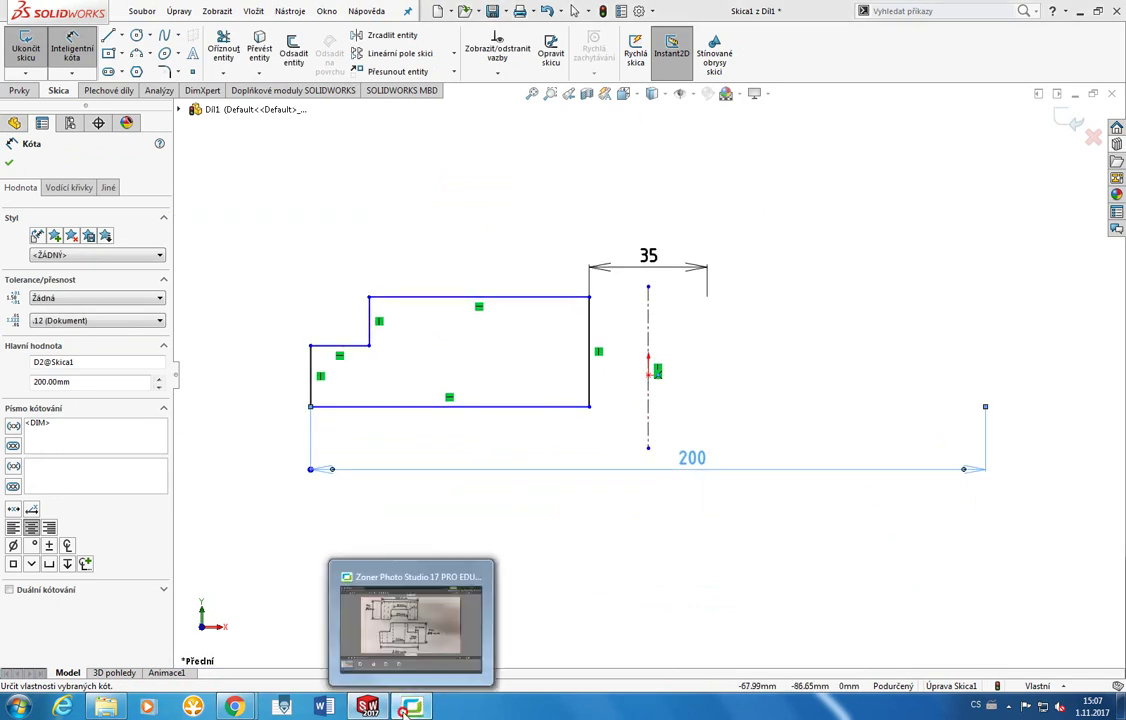
left_click(362, 622)
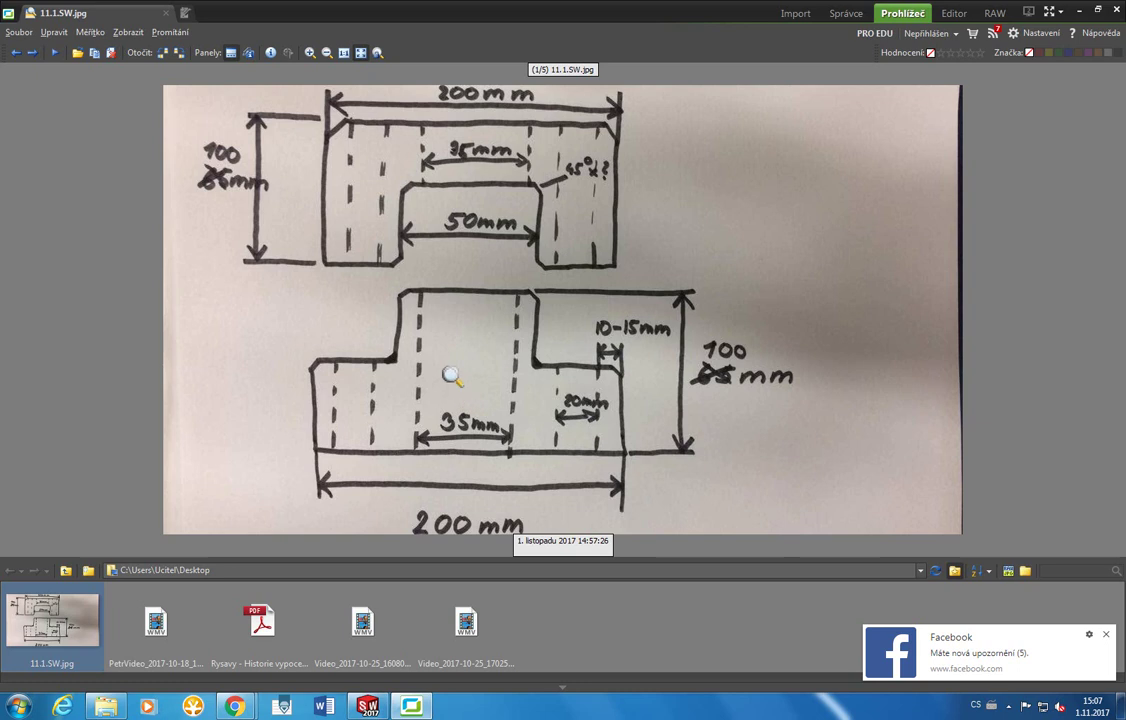
left_click(367, 706)
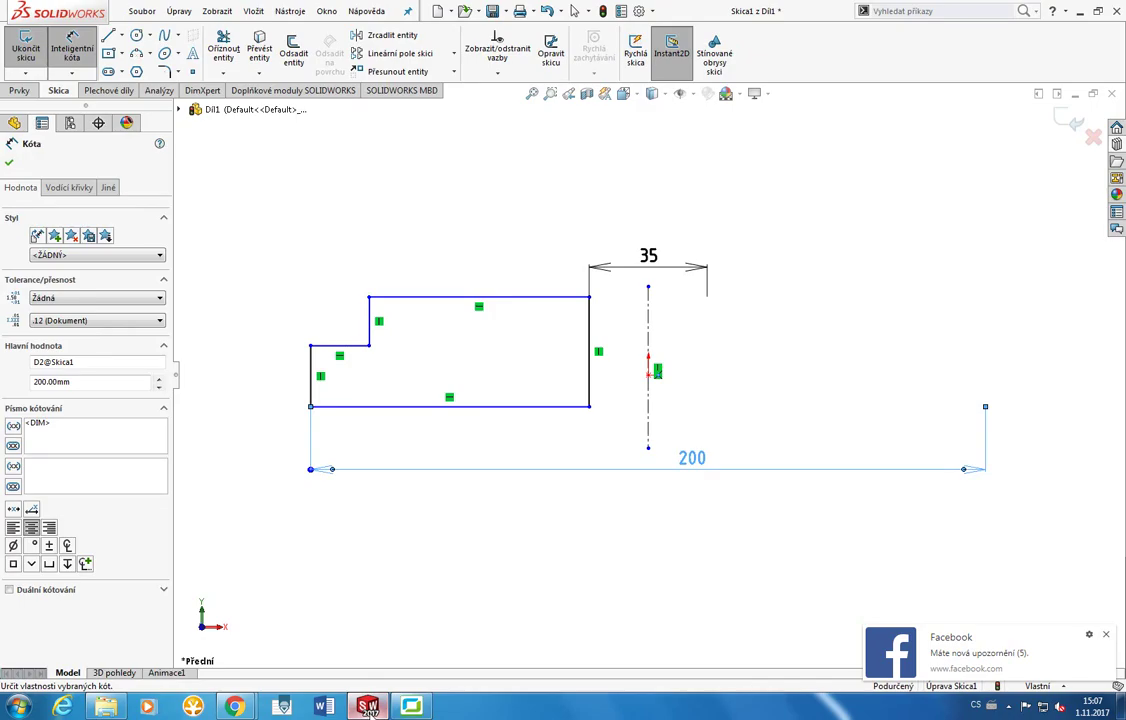
left_click(370, 312)
left_click(754, 221)
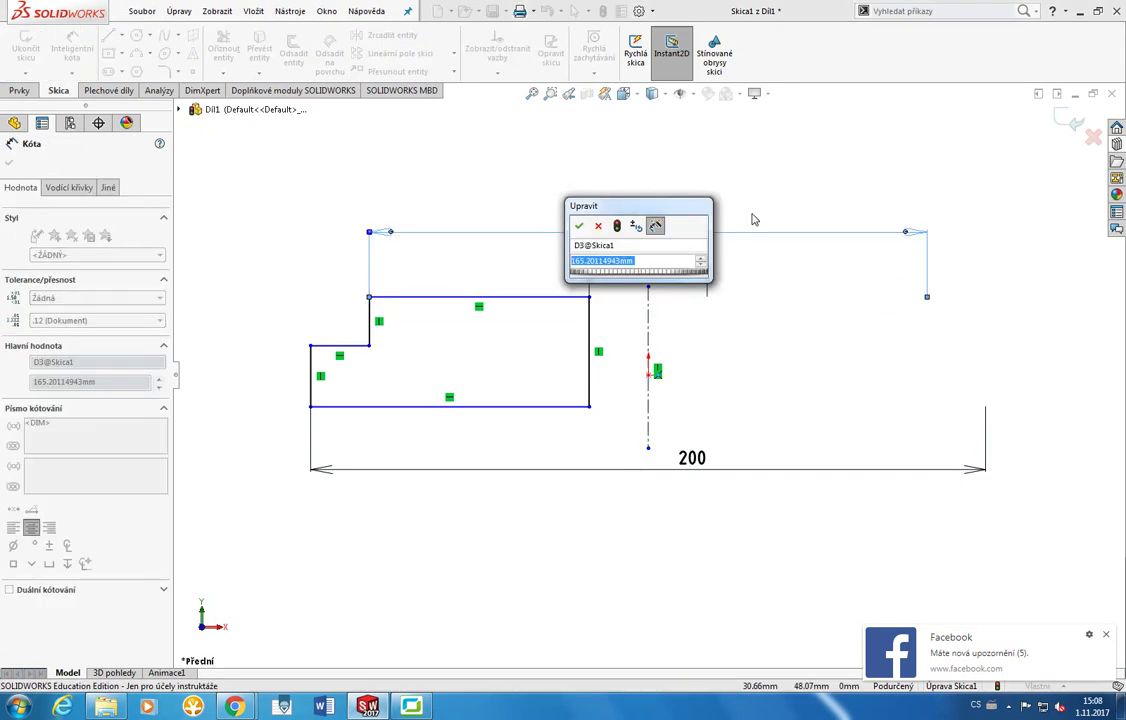
type("5")
key("Return")
type("0")
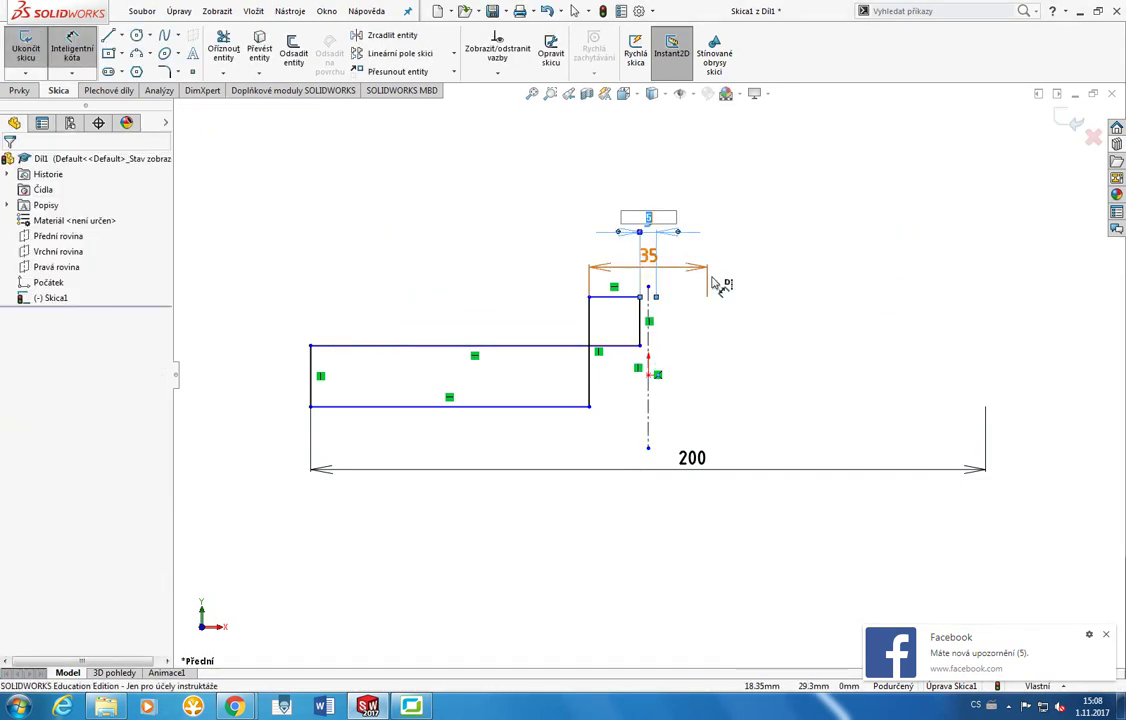
key("Return")
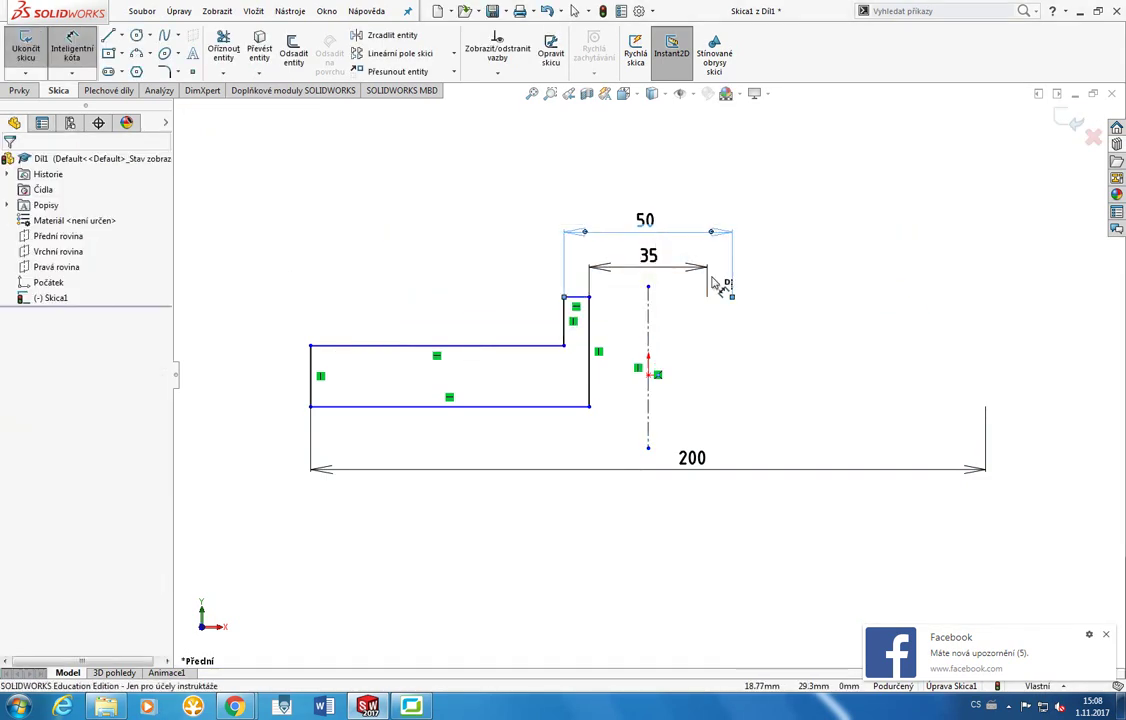
Set the doubled neck diameter dimension above the profile to 100 mm.
left_click(646, 221)
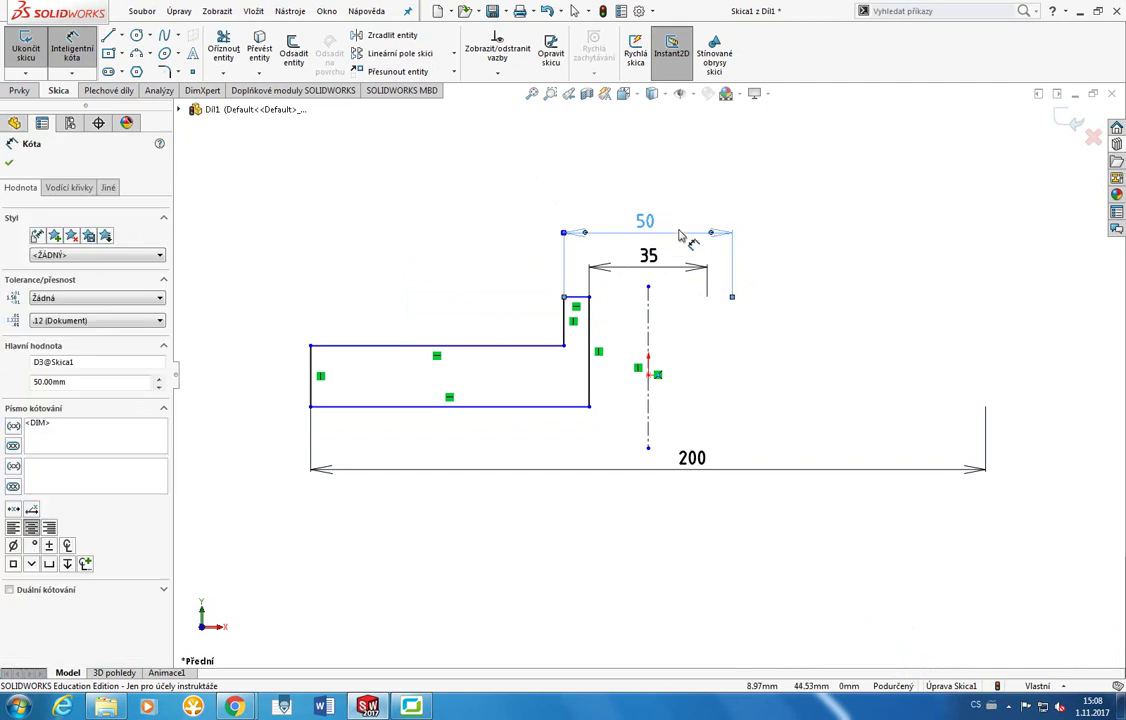
double_click(645, 222)
type("100")
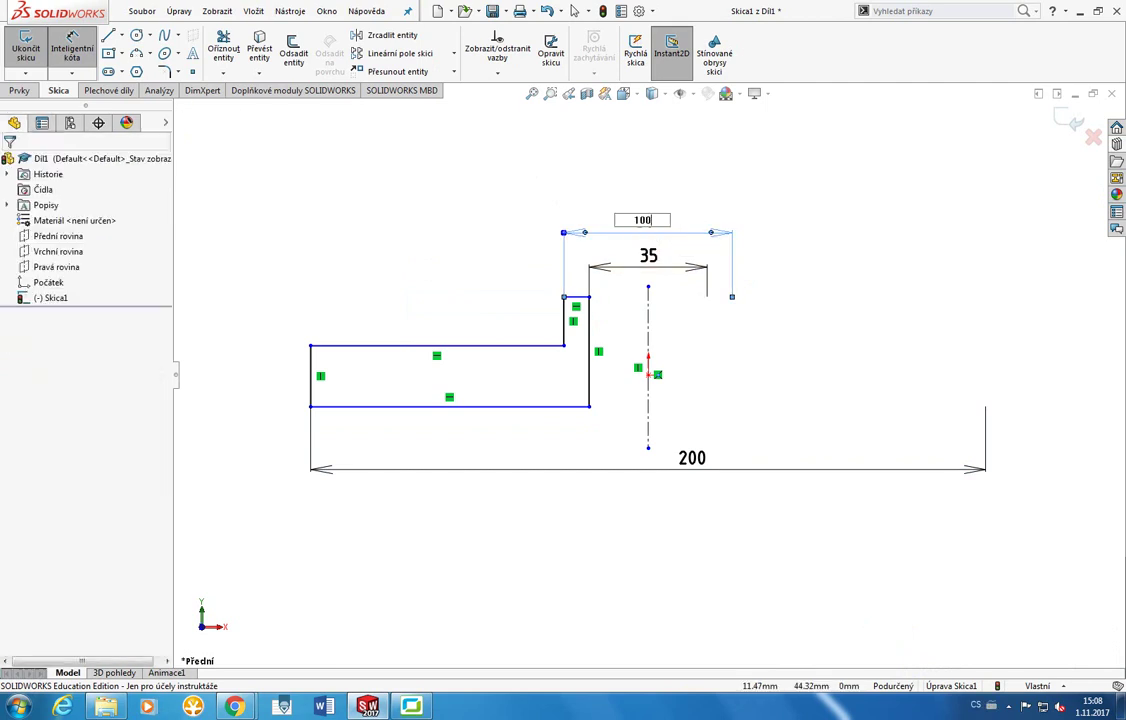
key("Return")
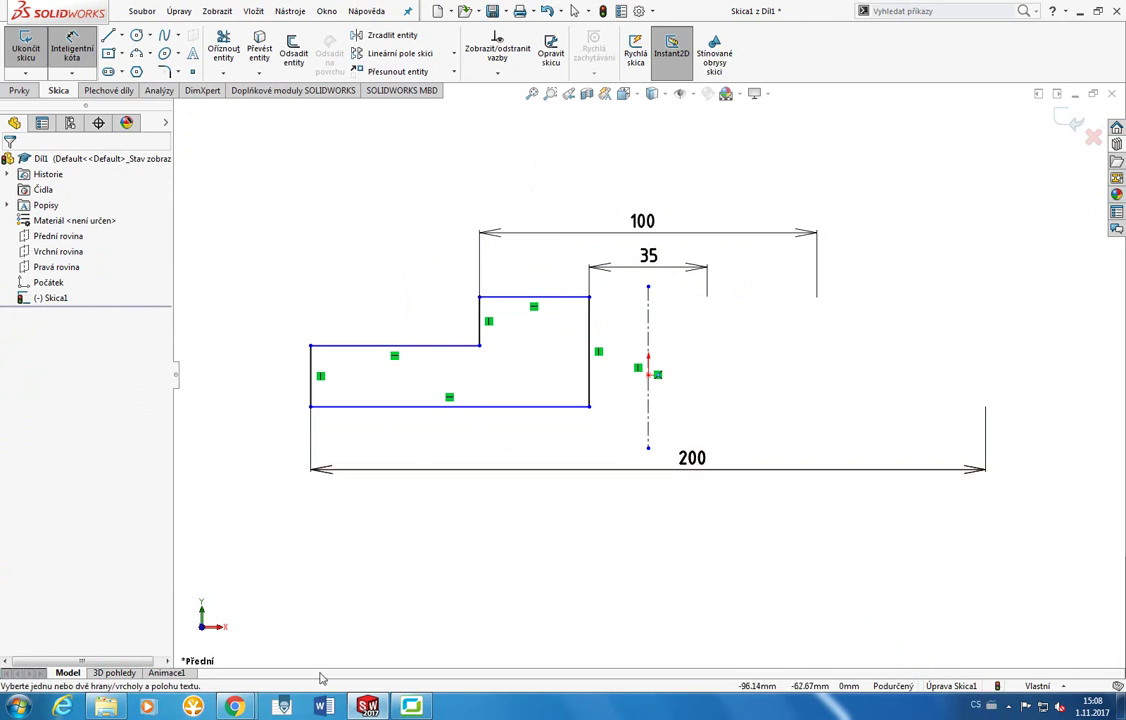
Check the heights of the lower part in drawing 11.1.SW and dimension the profile's inner vertical line to 50 mm.
left_click(413, 707)
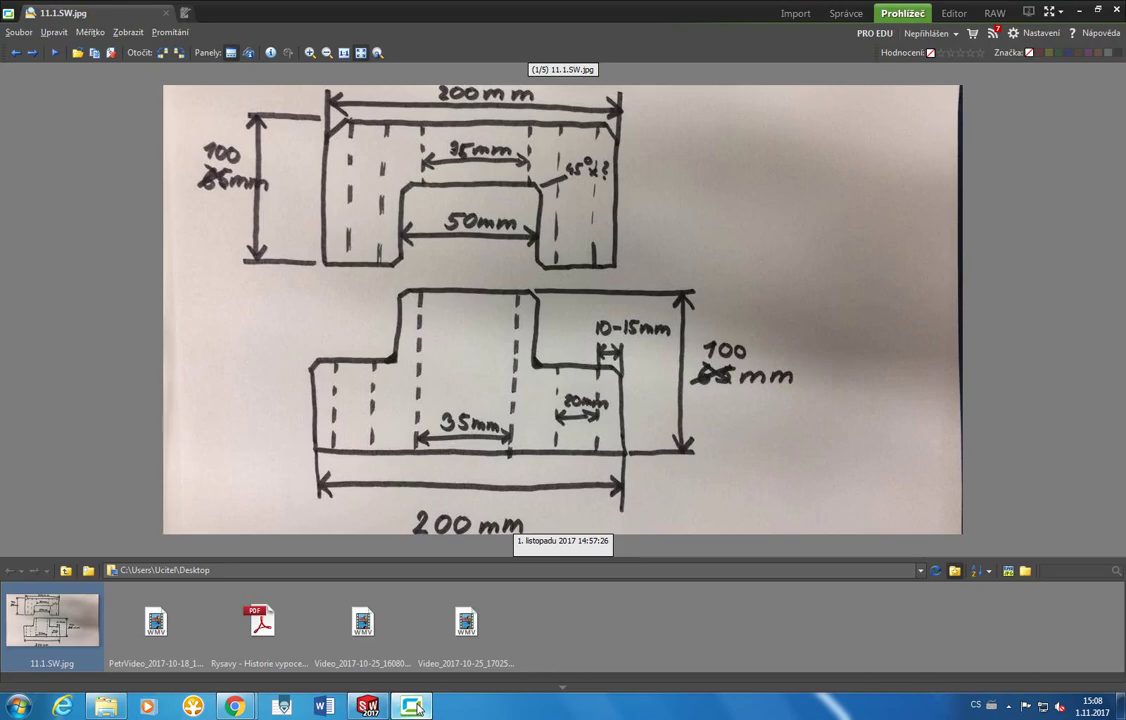
left_click(418, 708)
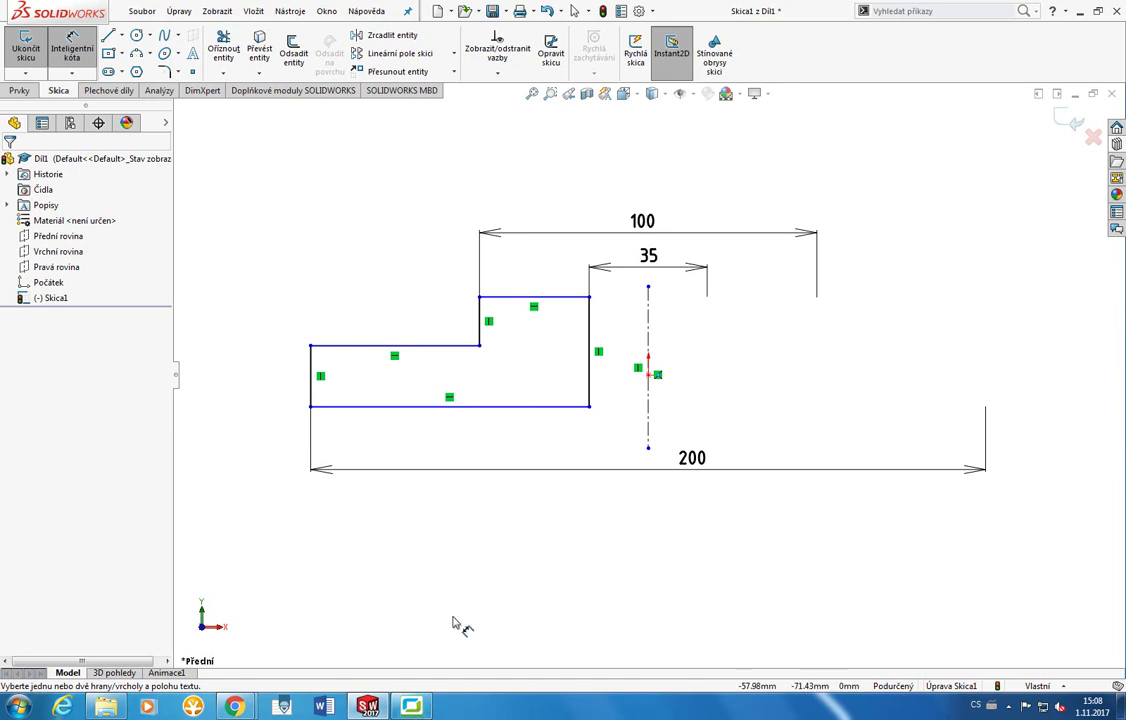
left_click(413, 707)
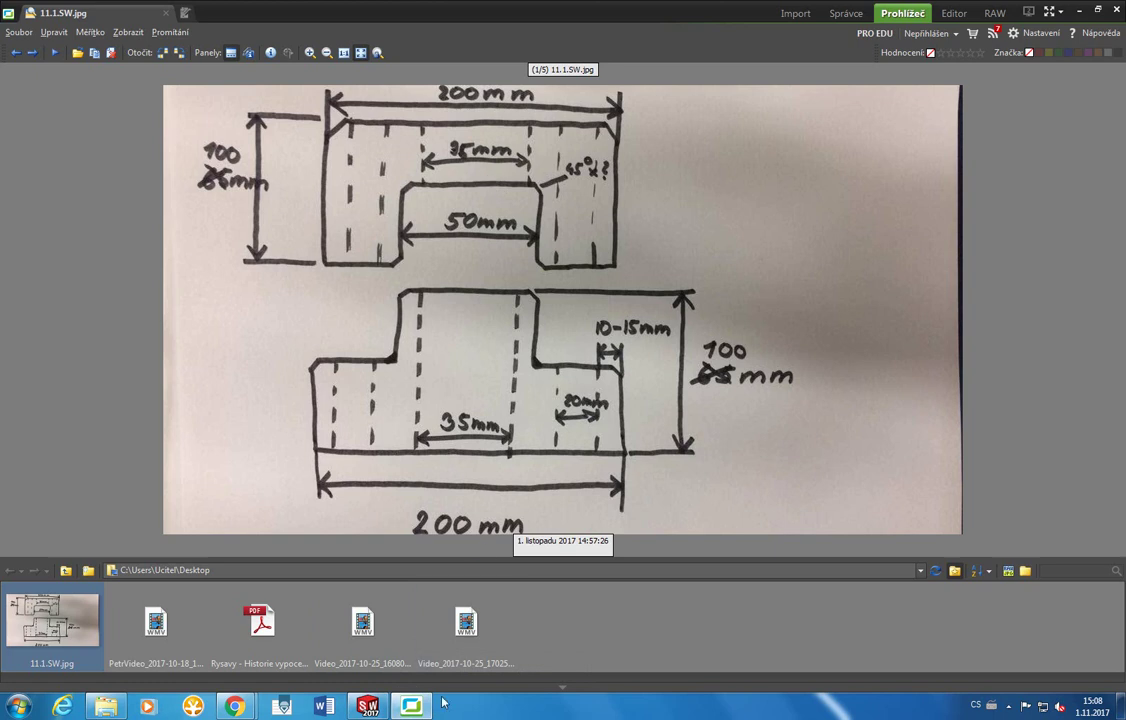
left_click(368, 706)
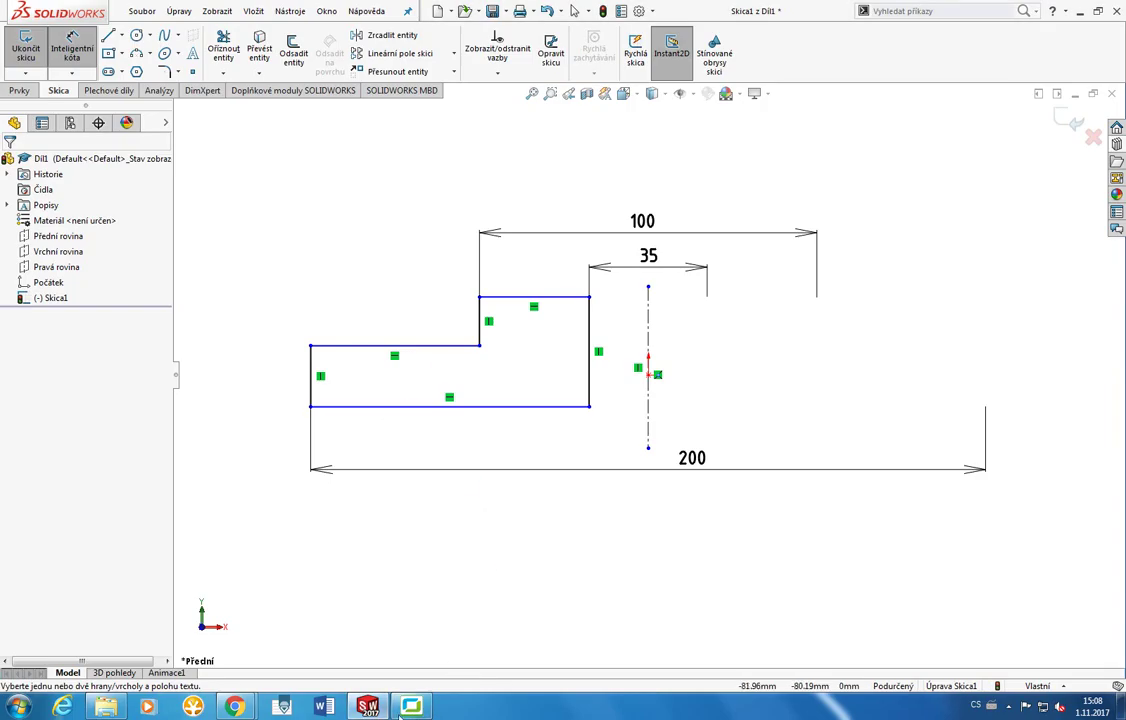
left_click(411, 706)
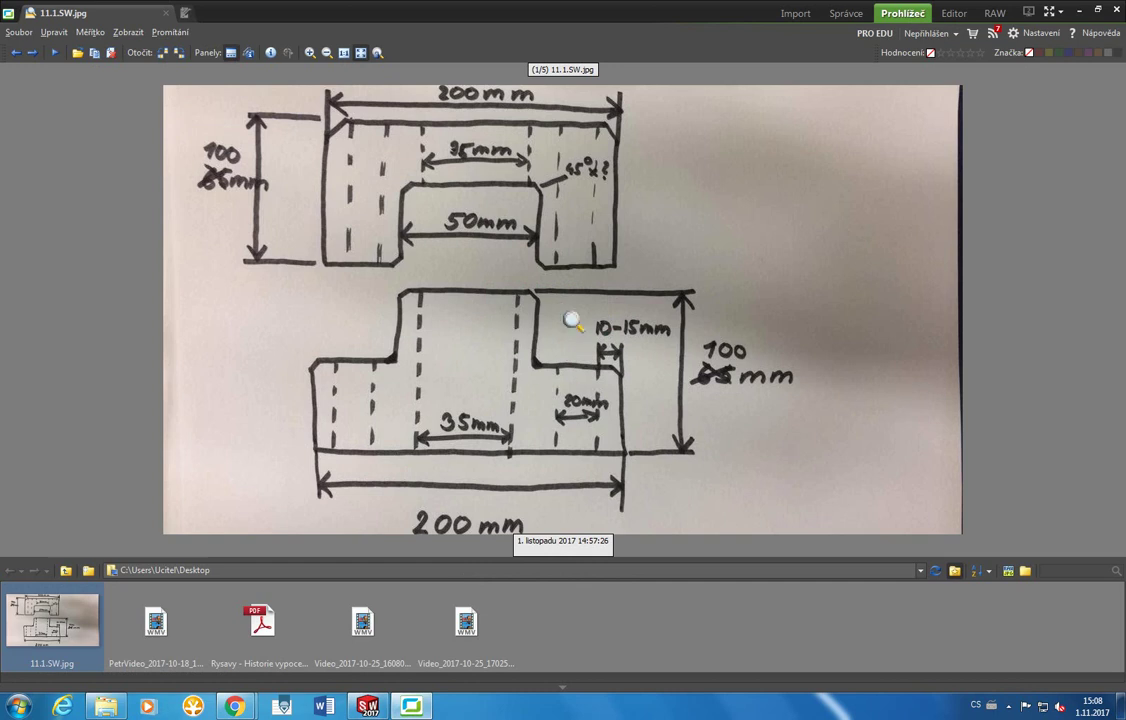
left_click(367, 706)
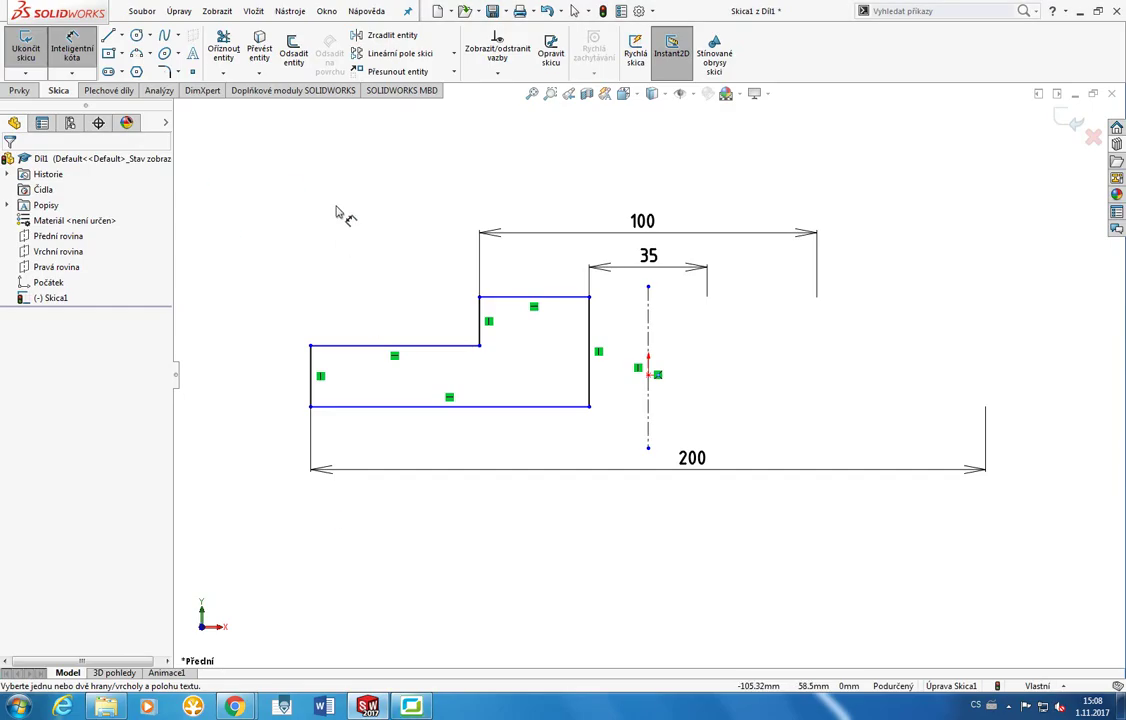
left_click(481, 321)
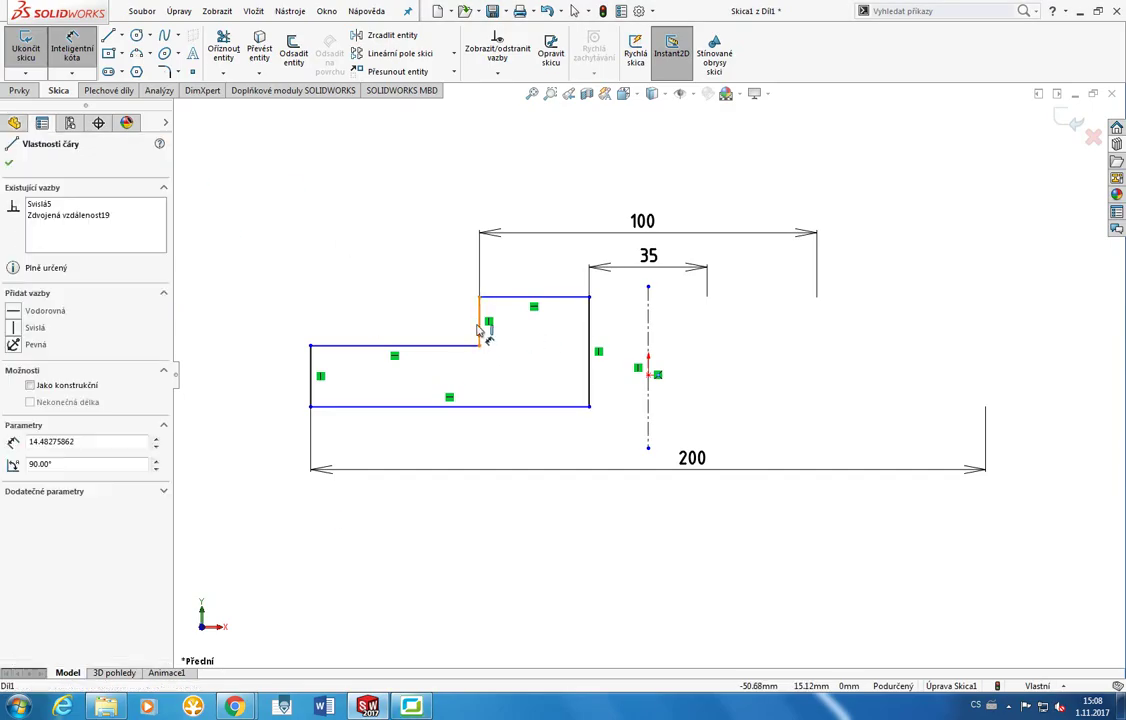
key("Escape")
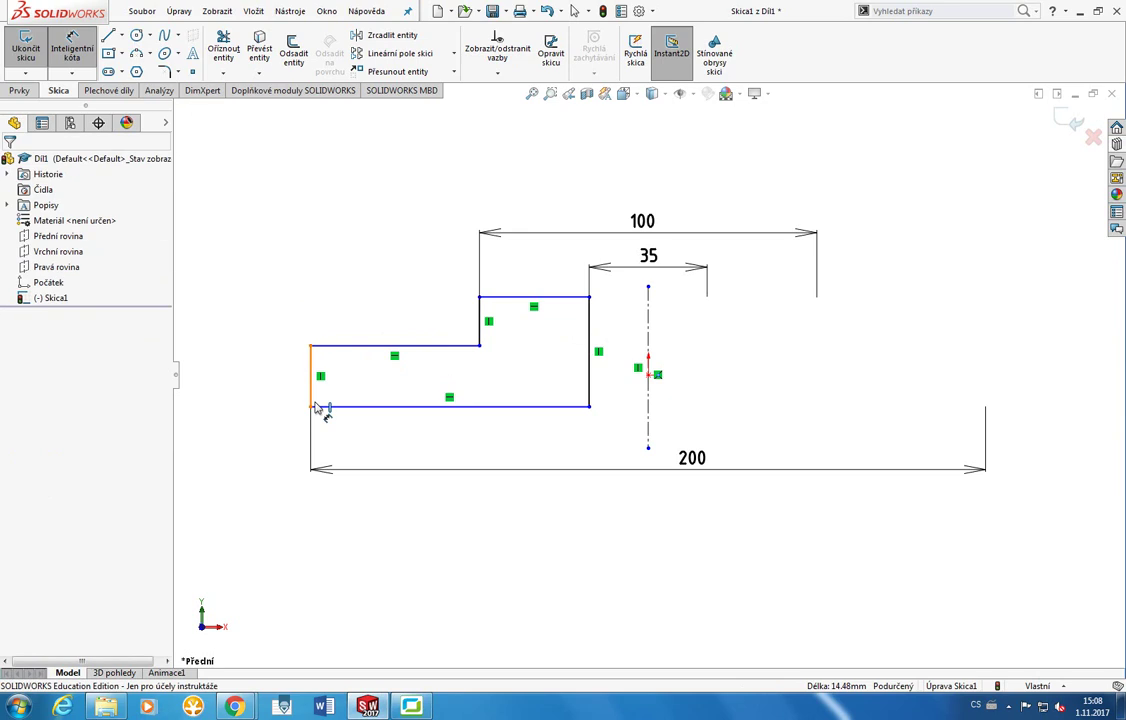
left_click(590, 375)
left_click(716, 374)
type("50")
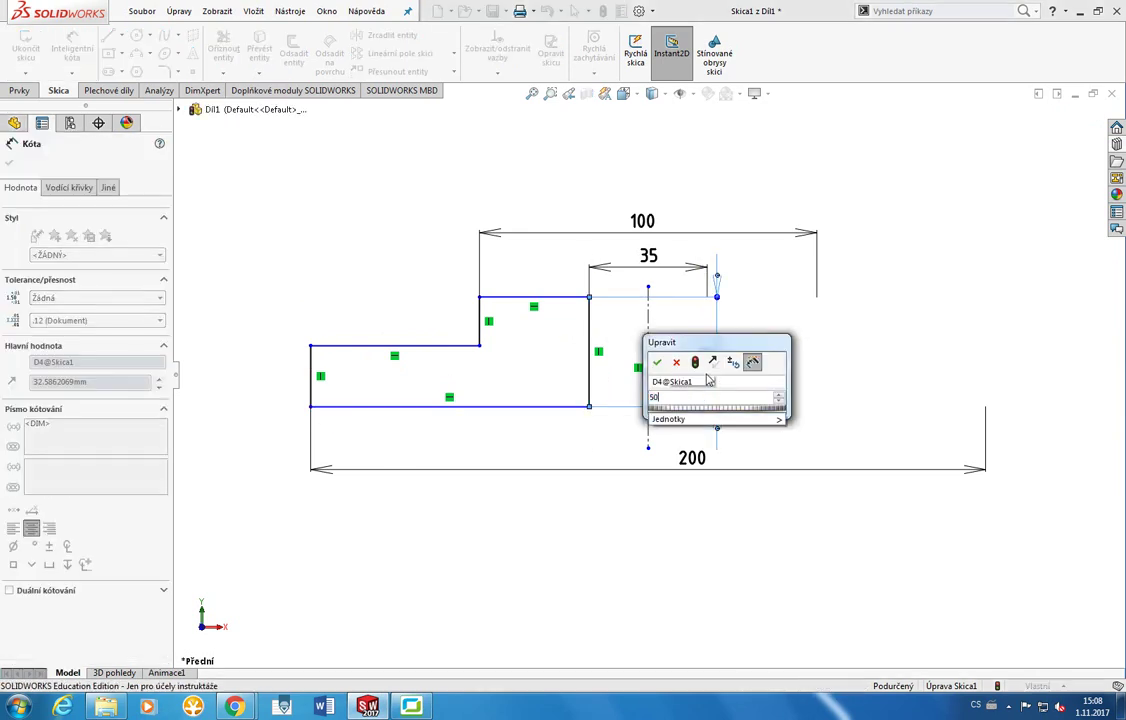
key("Return")
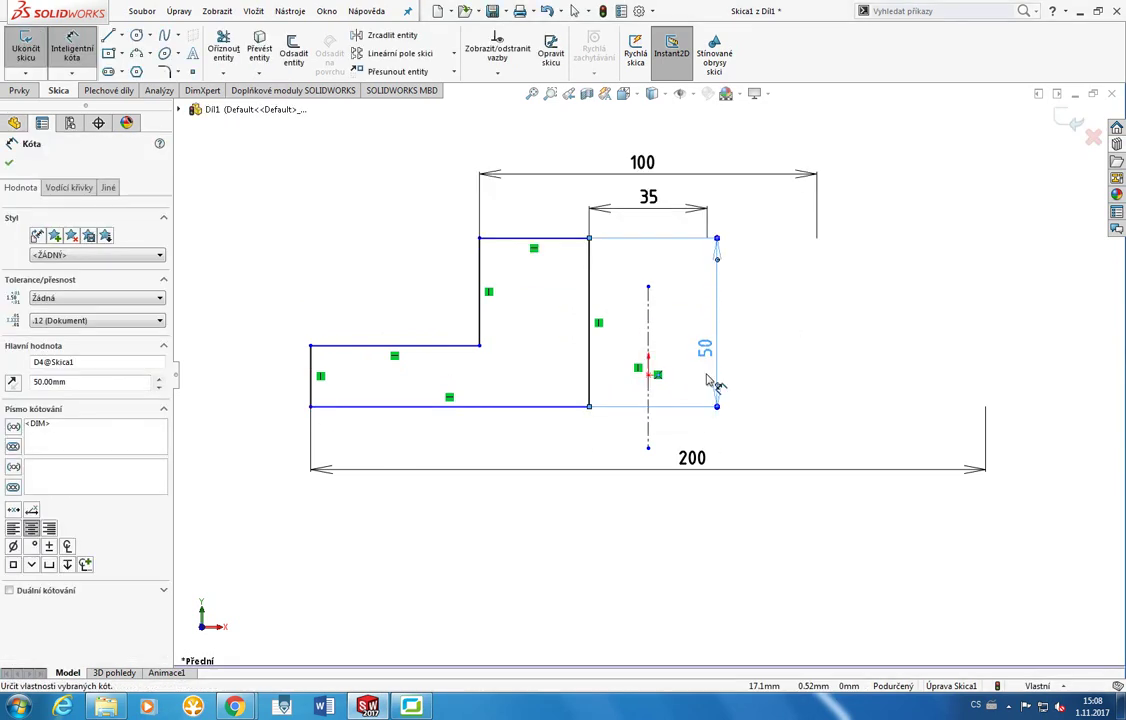
Correct the overall height dimension of the profile's inner vertical line to 100 mm.
left_click(310, 372)
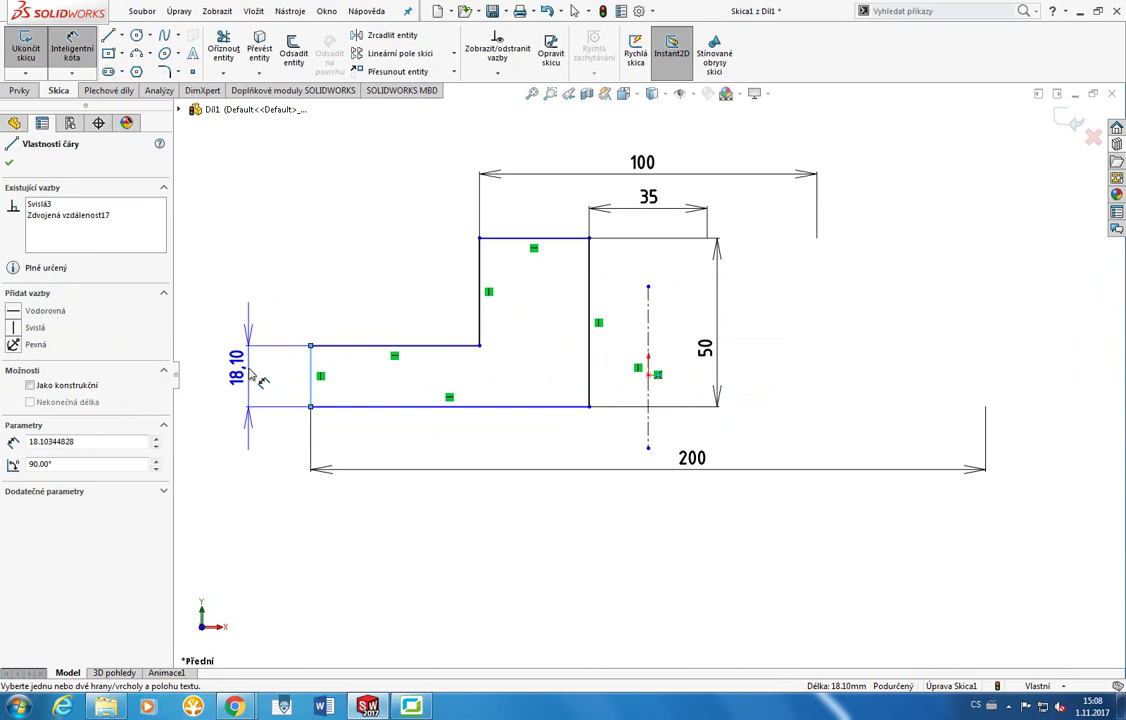
key("Escape")
left_click_drag(717, 240, 717, 300)
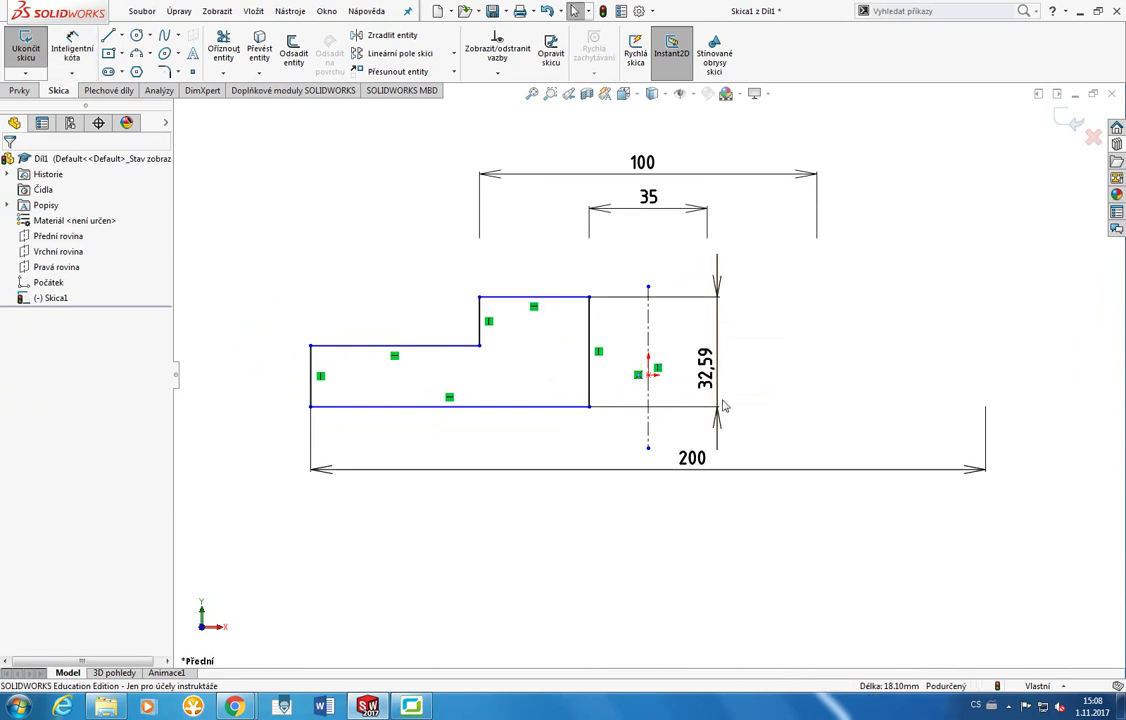
left_click(705, 350)
key("Return")
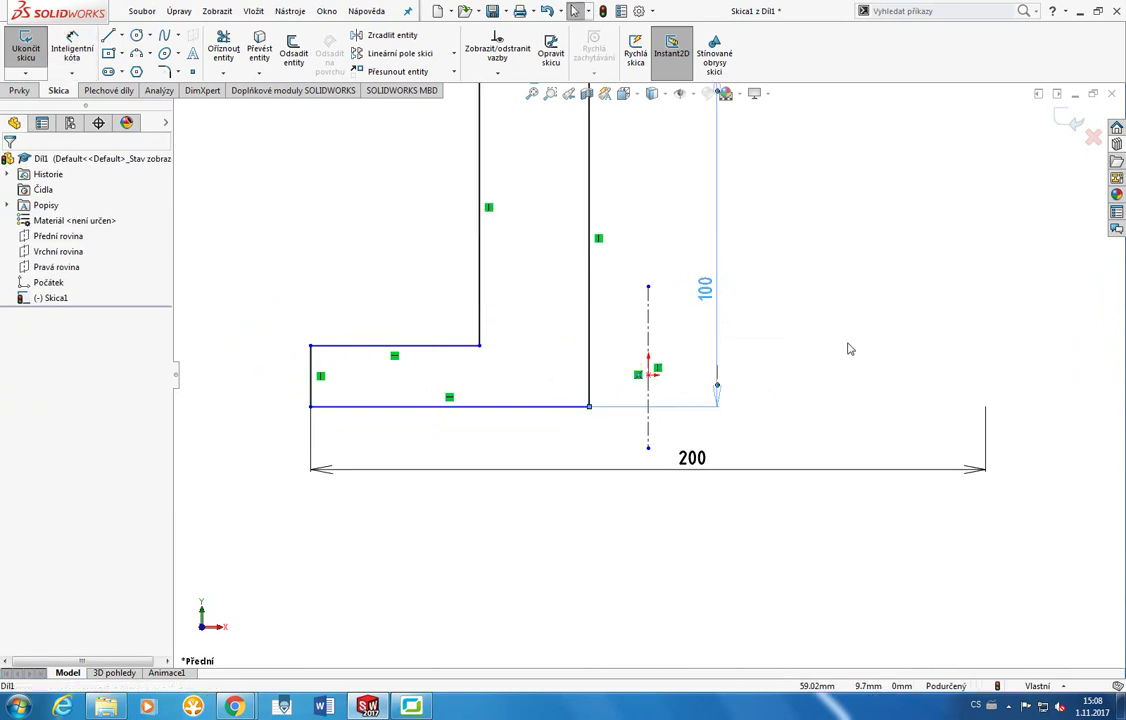
Dimension the neck's outer vertical edge above the flange to a height of 50 mm.
left_click(88, 45)
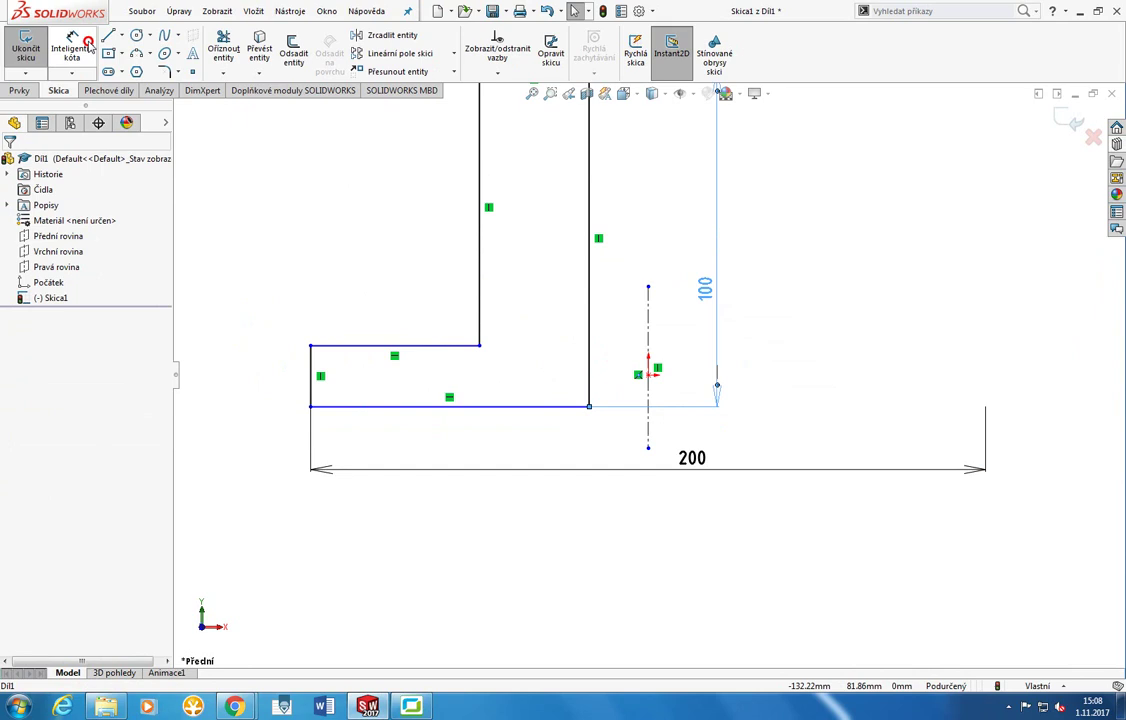
left_click(480, 312)
left_click(422, 298)
type("50")
key("Return")
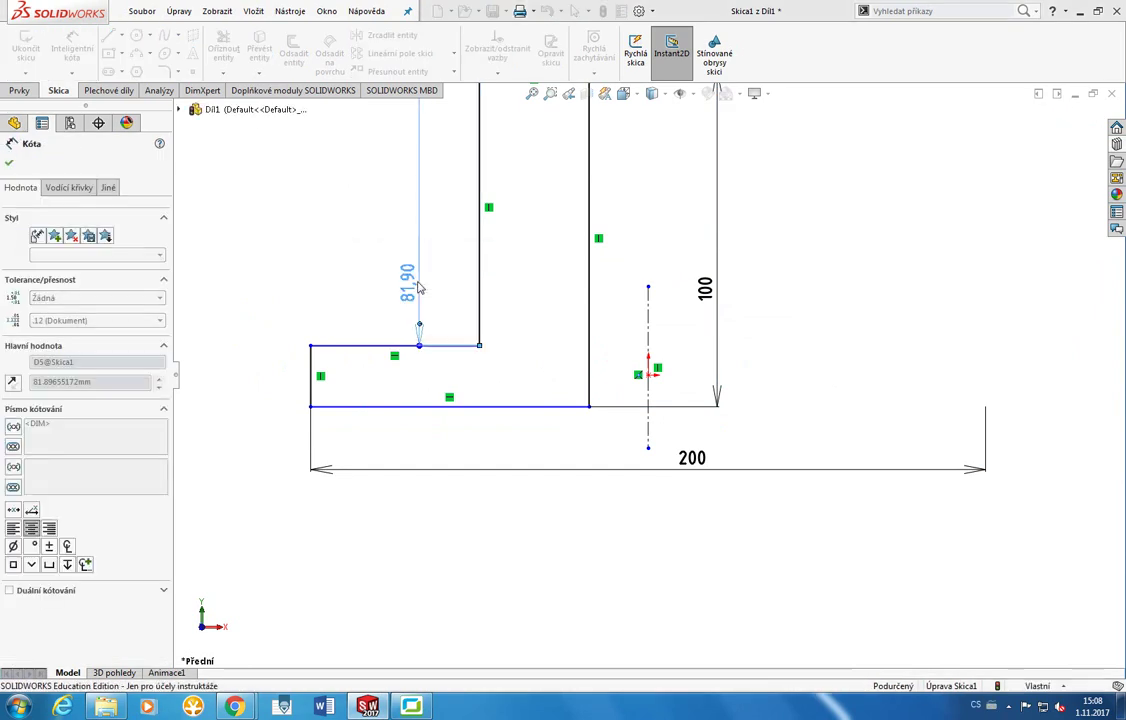
scroll(493, 377, "up", 4)
key("Escape")
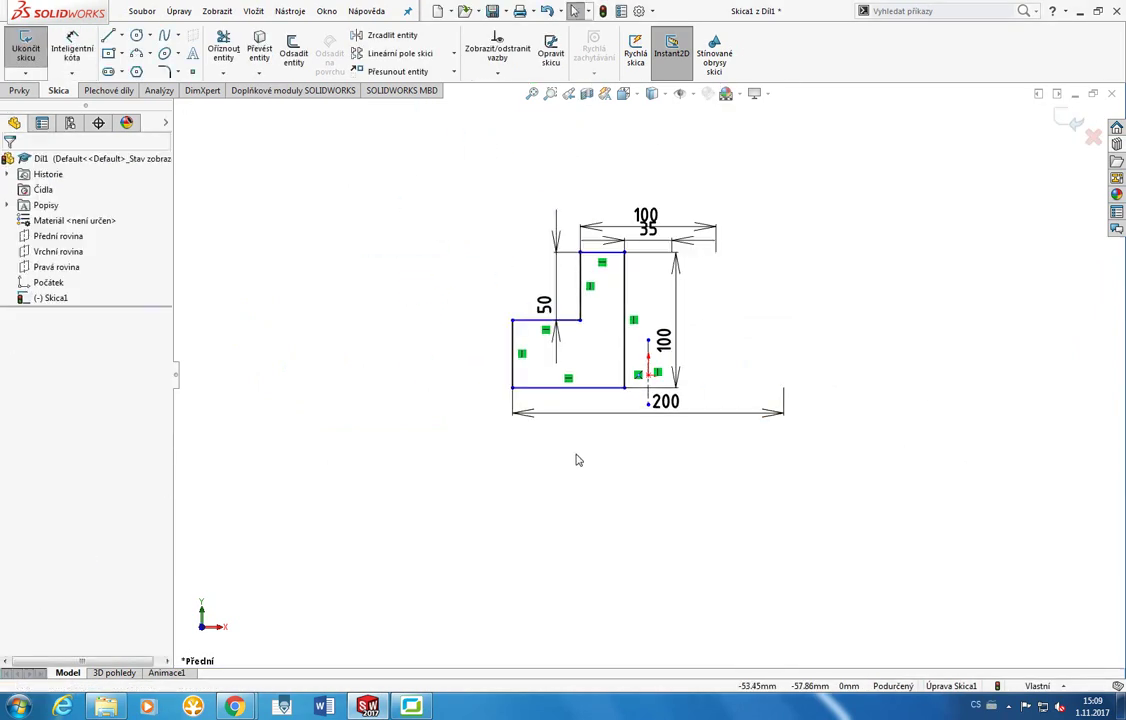
Reposition the 100 mm height dimension farther from the profile and move the 100 mm and 35 mm diameter dimensions higher above it.
double_click(662, 340)
key("Return")
left_click_drag(662, 342, 758, 372)
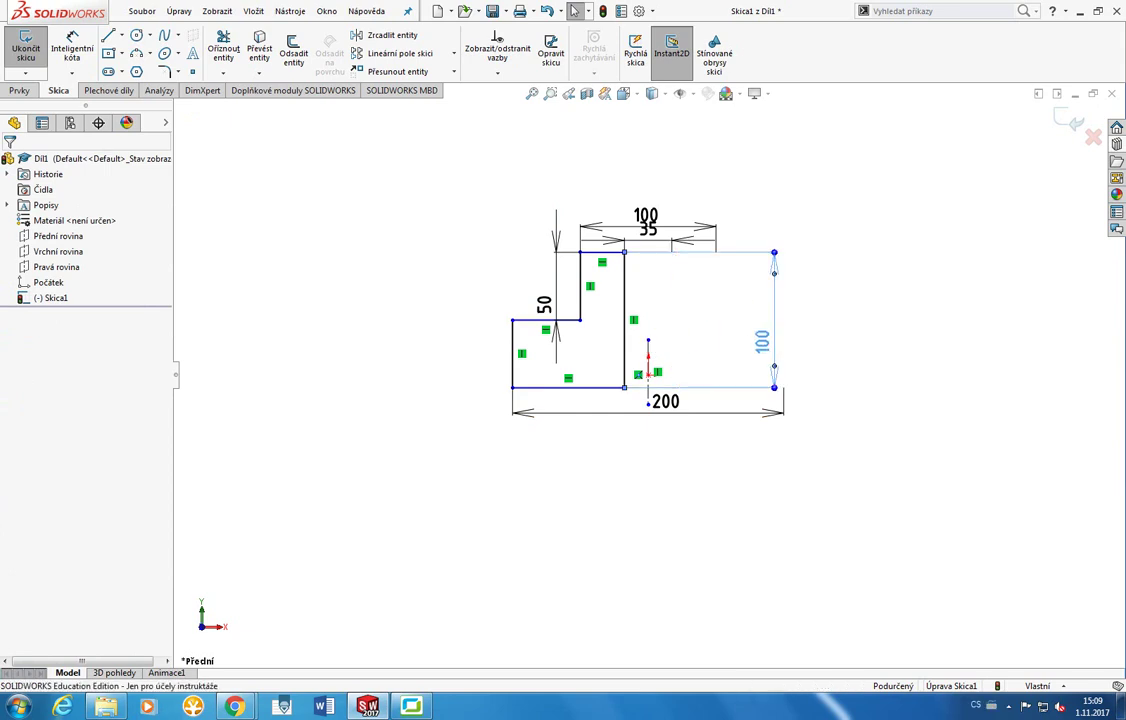
mouse_move(648, 215)
left_mouse_down()
mouse_move(659, 137)
mouse_move(660, 190)
left_mouse_up()
key("Escape")
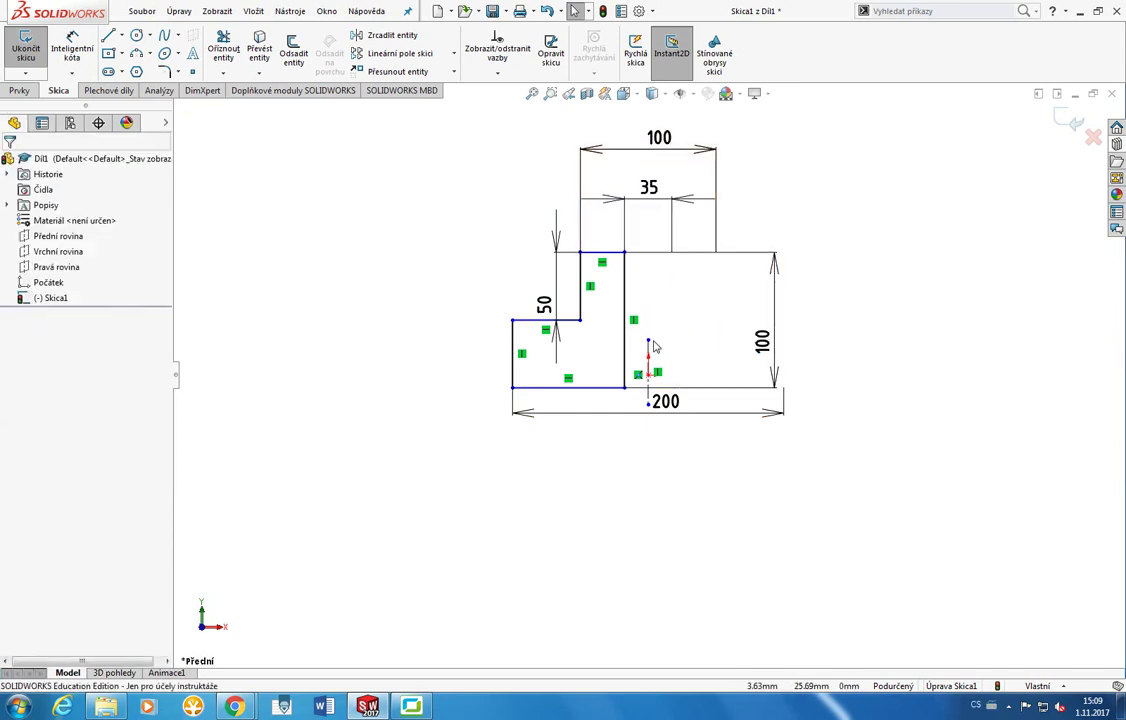
Extend the vertical centerline's upper end above the profile and move the 50 mm neck height dimension outward beyond the flange.
left_click(651, 254)
key("Escape")
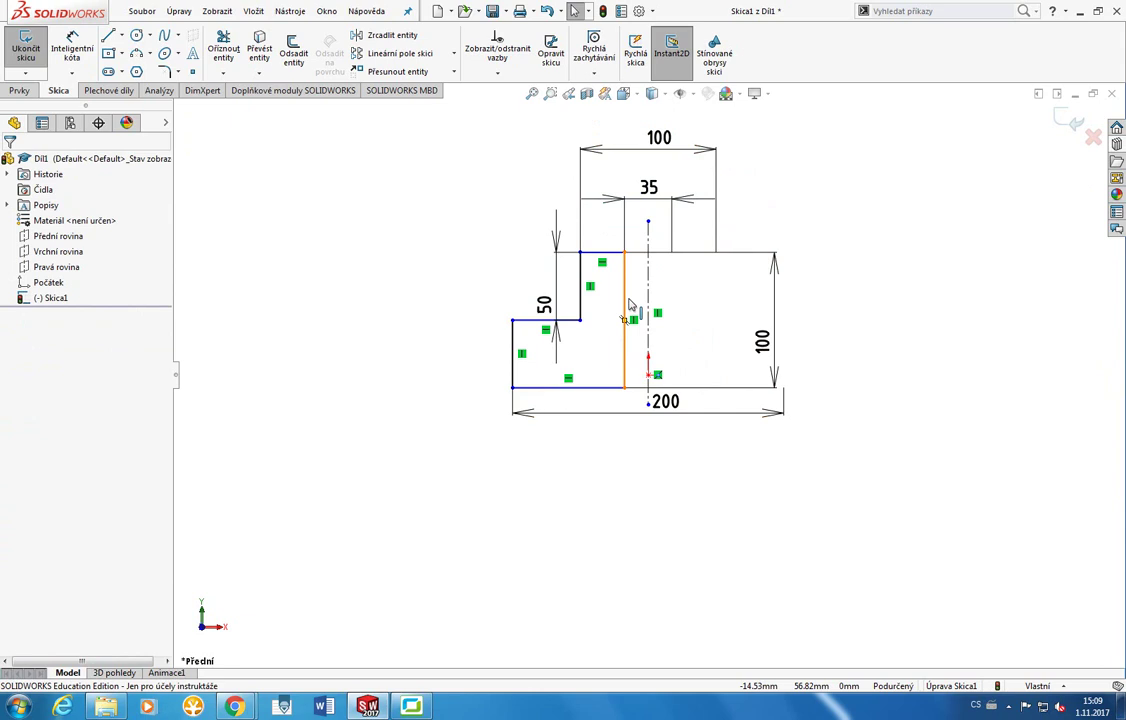
left_click_drag(543, 304, 455, 292)
key("Escape")
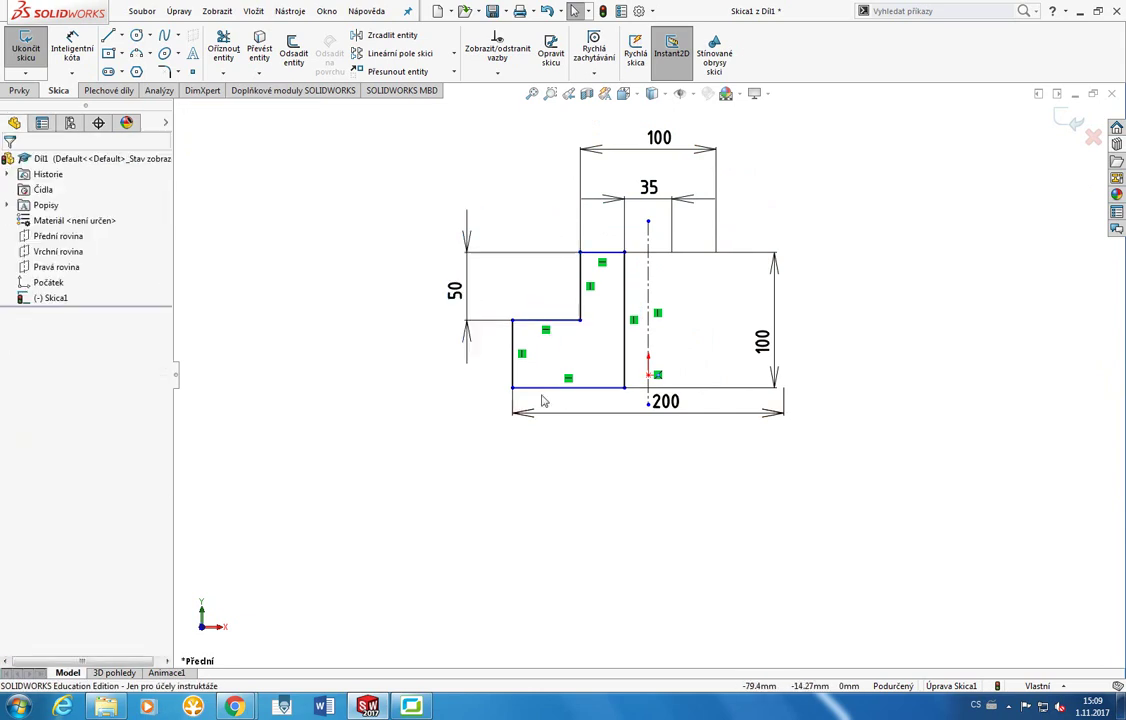
Test the profile's remaining vertical freedom by moving its bottom edge and selecting its horizontal and vertical lines.
left_click(546, 388)
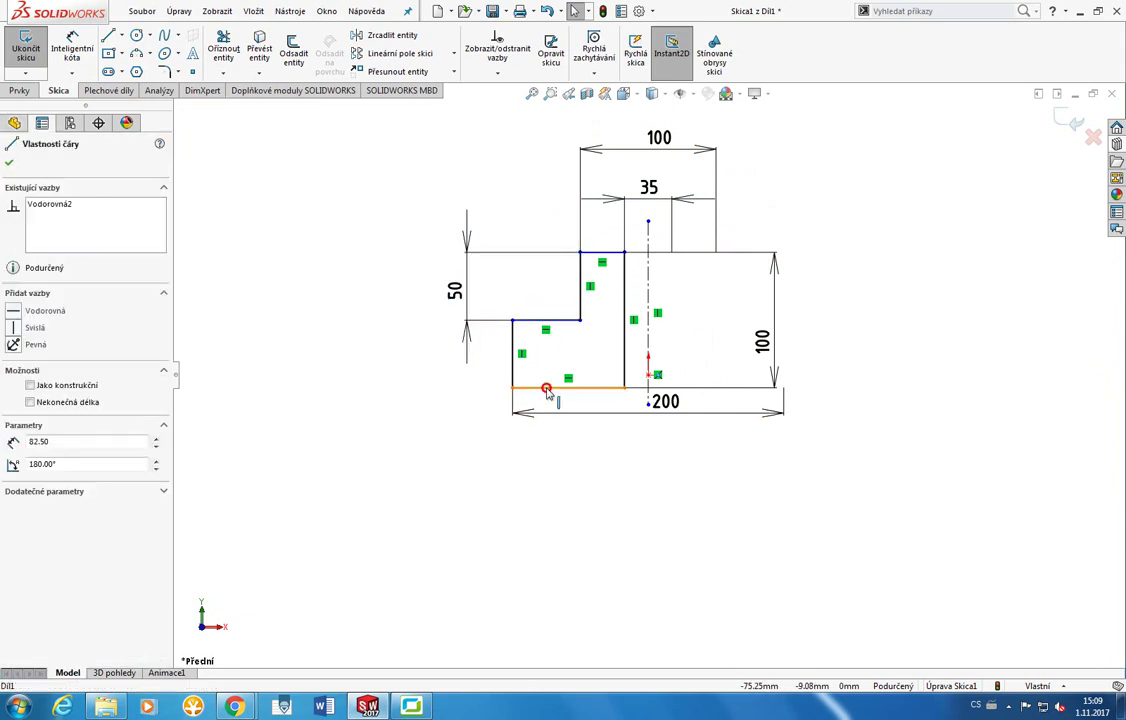
mouse_move(546, 388)
left_mouse_down()
mouse_move(545, 414)
mouse_move(539, 300)
mouse_move(547, 422)
mouse_move(553, 341)
mouse_move(555, 379)
mouse_move(570, 322)
mouse_move(568, 392)
left_mouse_up()
left_click(568, 392)
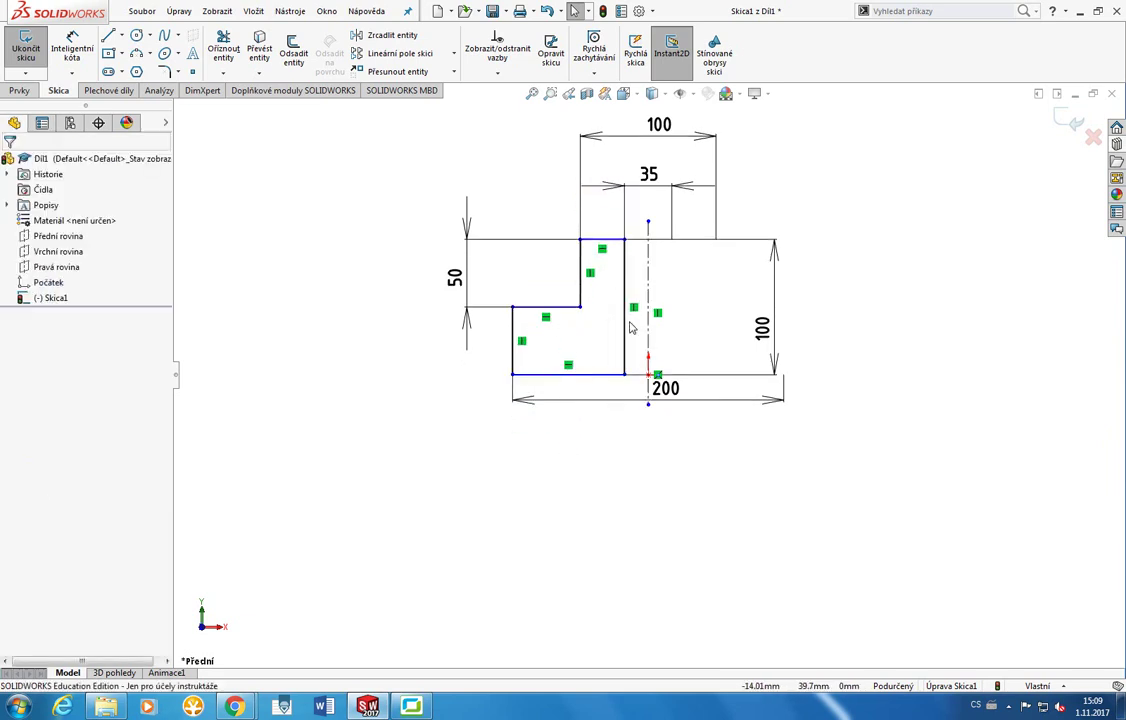
left_click(540, 307)
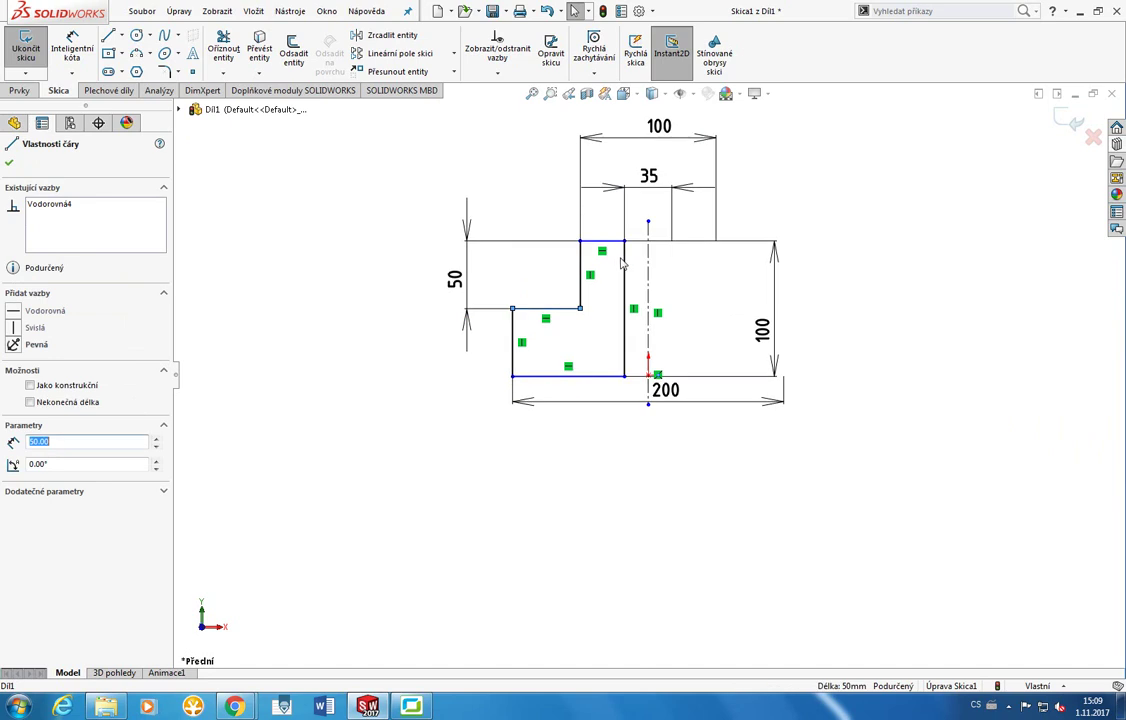
left_click(513, 330)
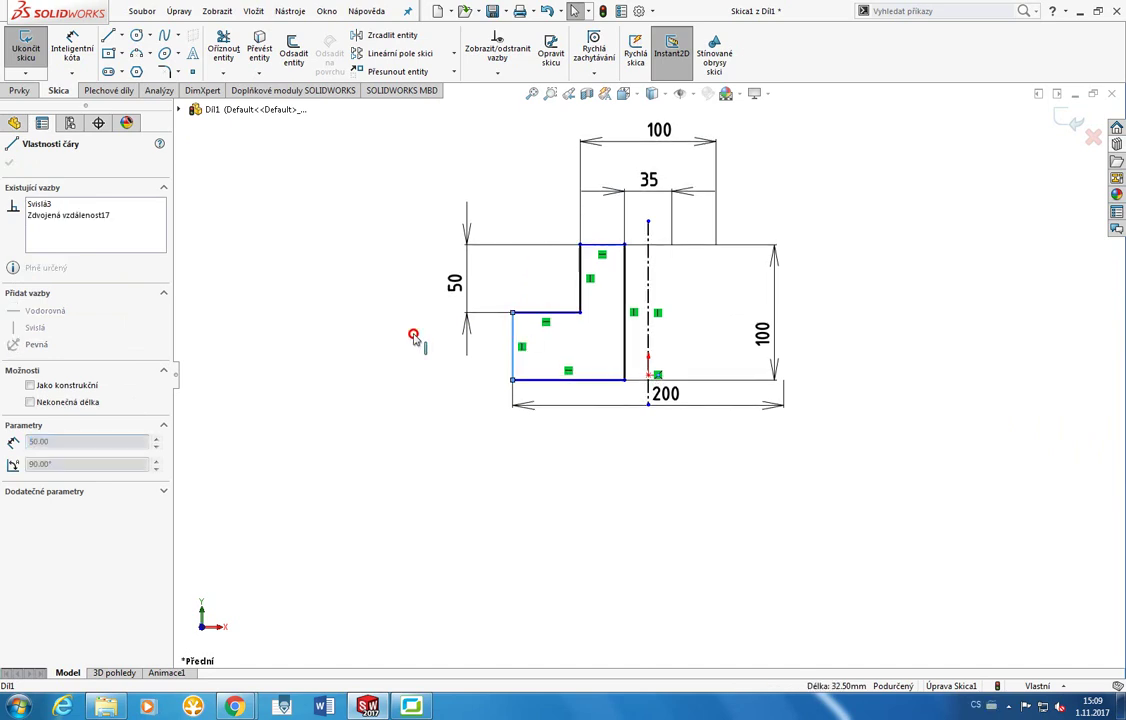
left_click(626, 340)
left_click(670, 491)
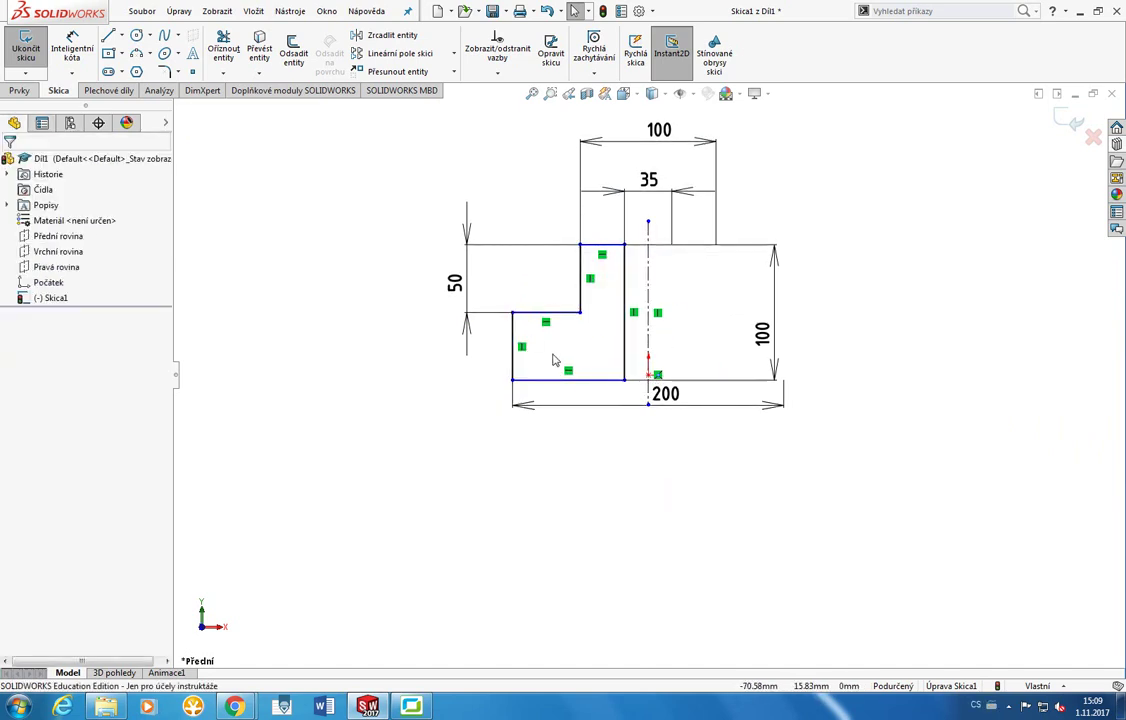
left_click(124, 38)
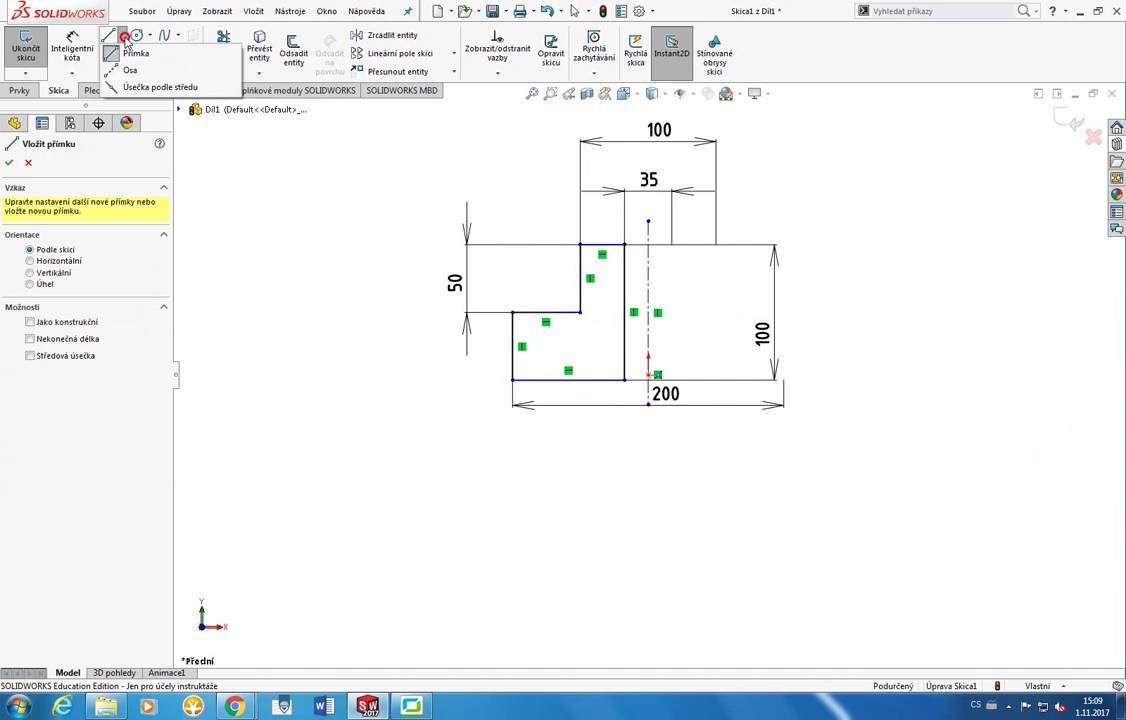
left_click(130, 70)
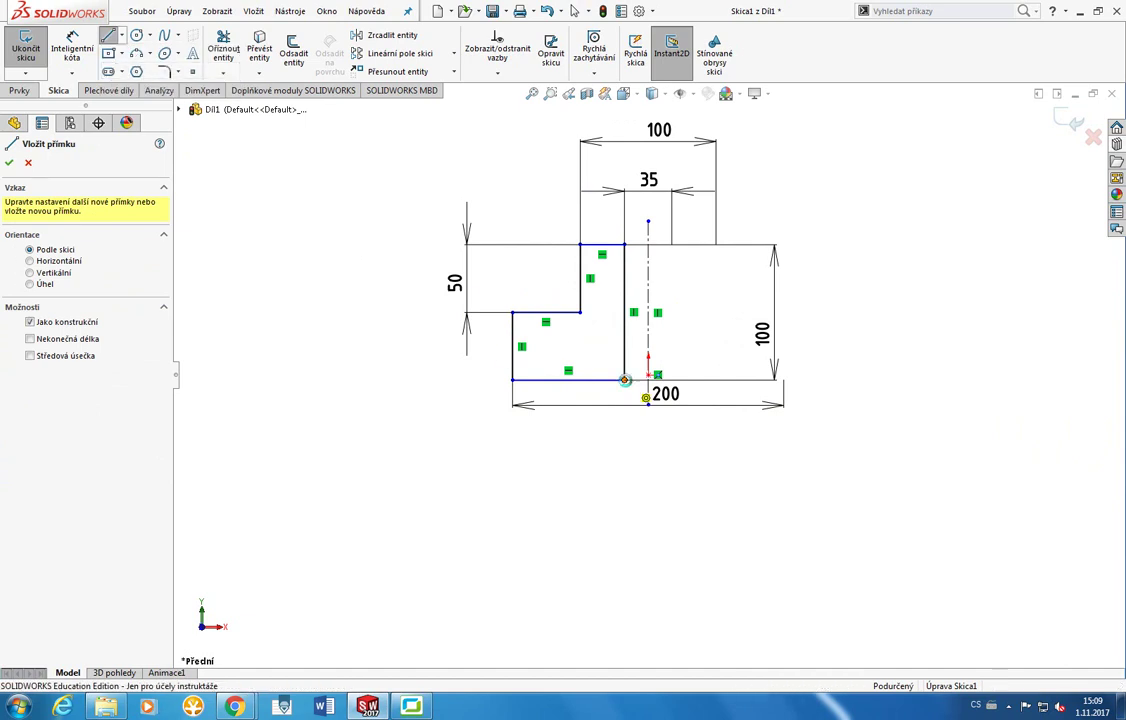
double_click(648, 404)
left_click(655, 372)
key("Escape")
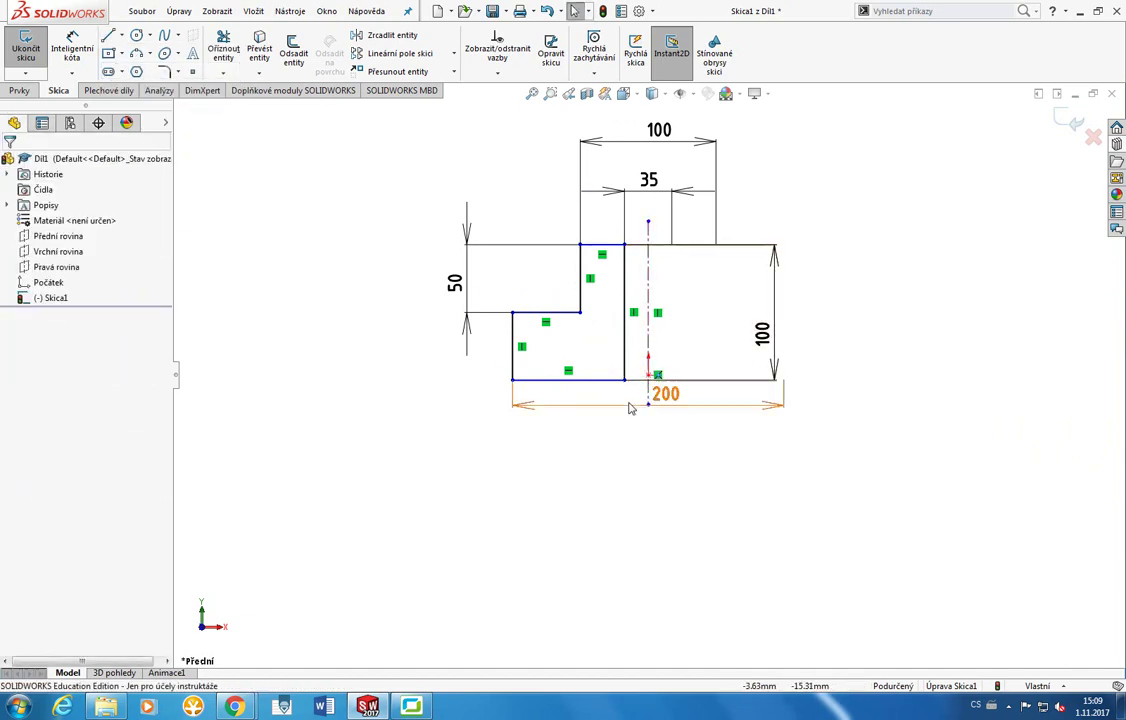
Try shifting the profile vertically by its bottom edge and inner bottom corner, raising it above the sketch origin.
mouse_move(610, 380)
left_mouse_down()
mouse_move(608, 368)
mouse_move(606, 382)
left_mouse_up()
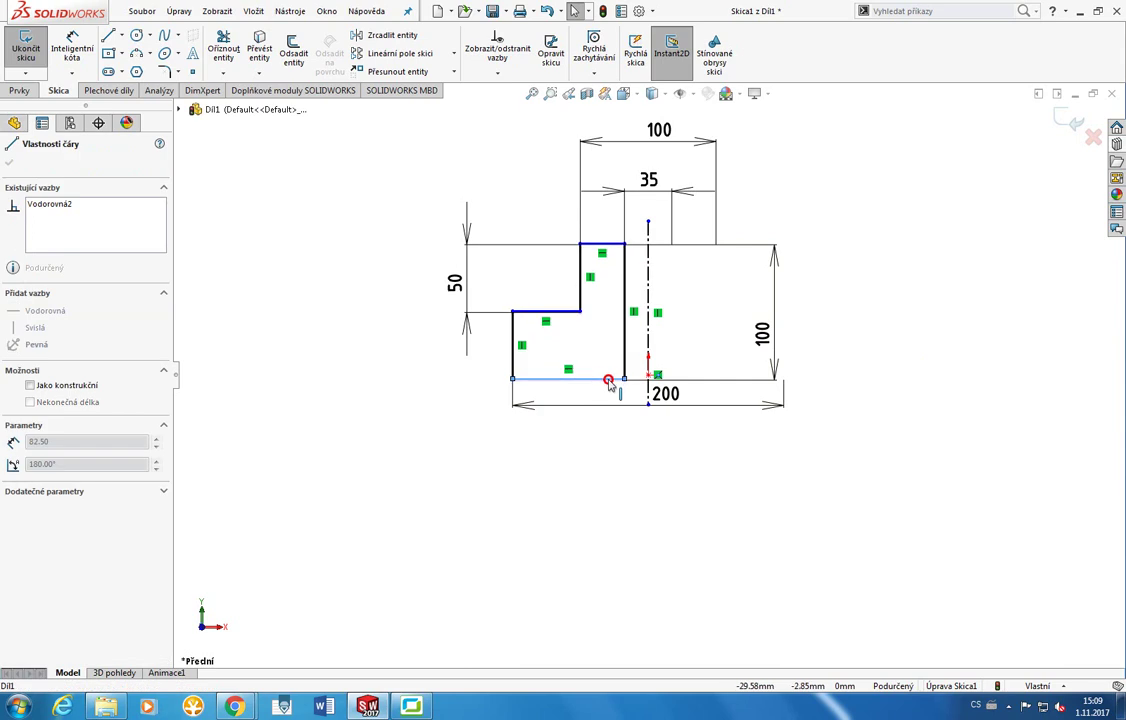
key("Escape")
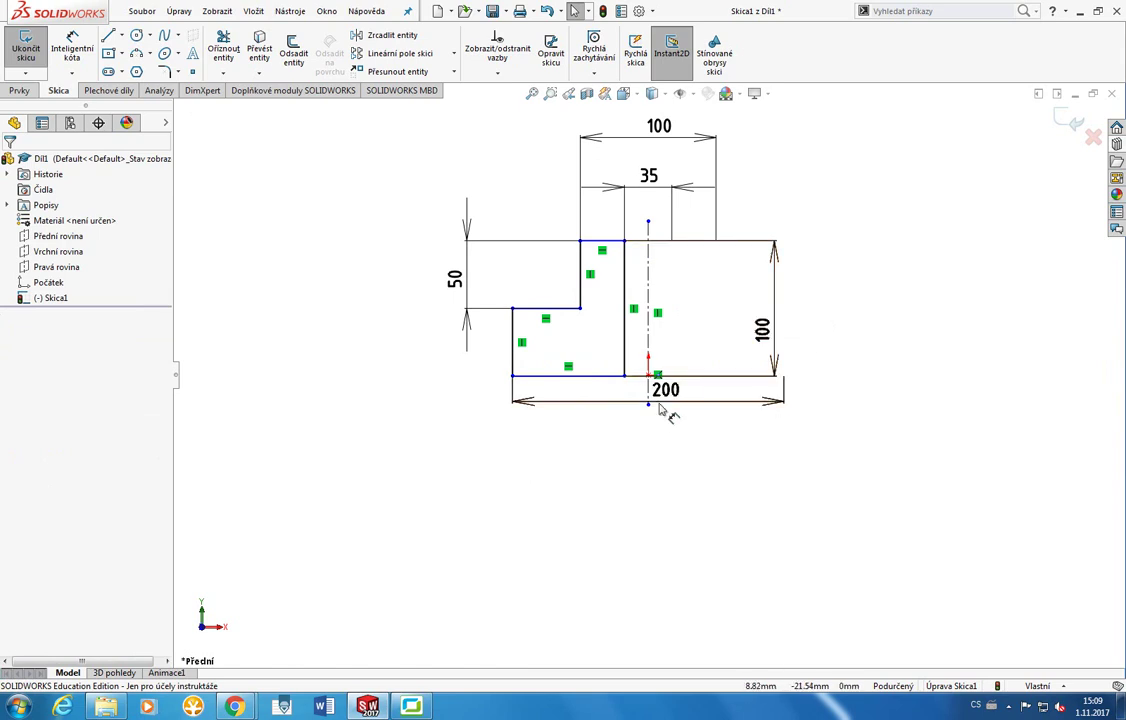
left_click(625, 375)
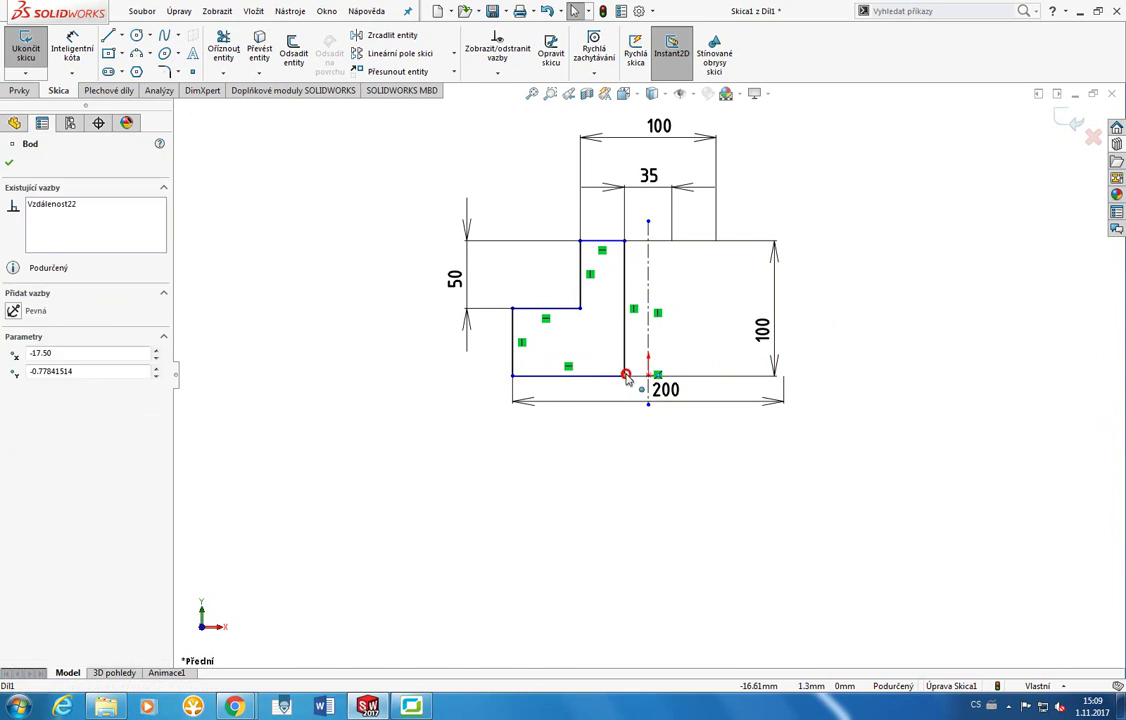
left_click_drag(631, 362, 632, 338)
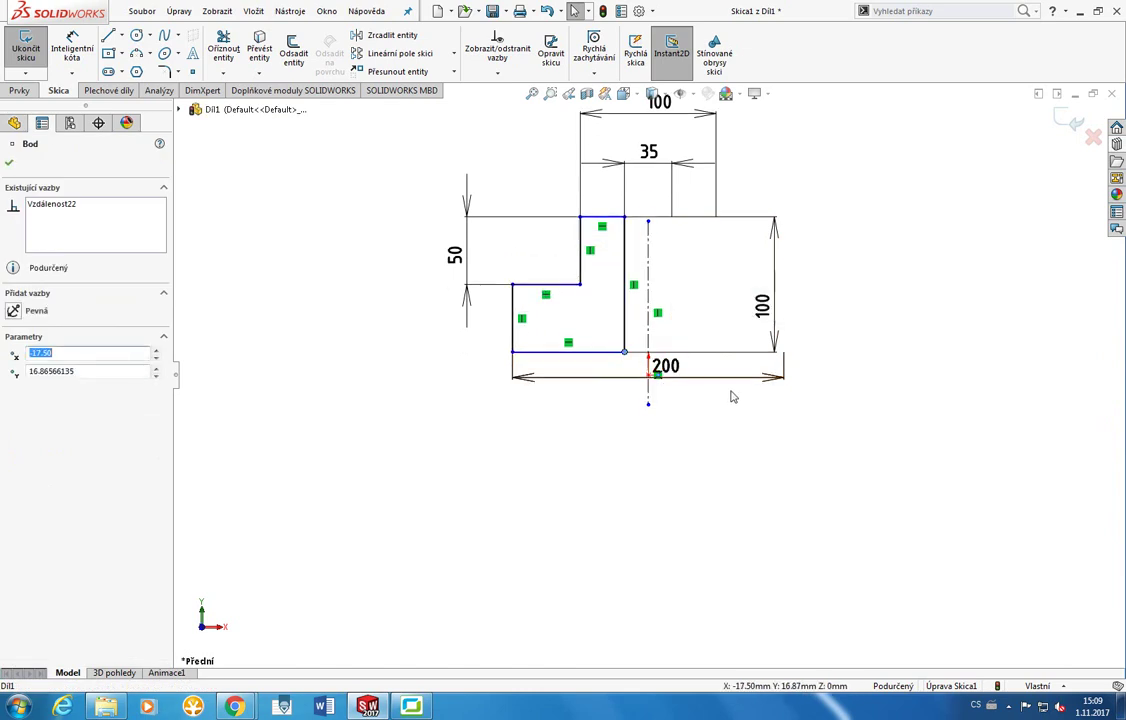
scroll(650, 383, "down", 5)
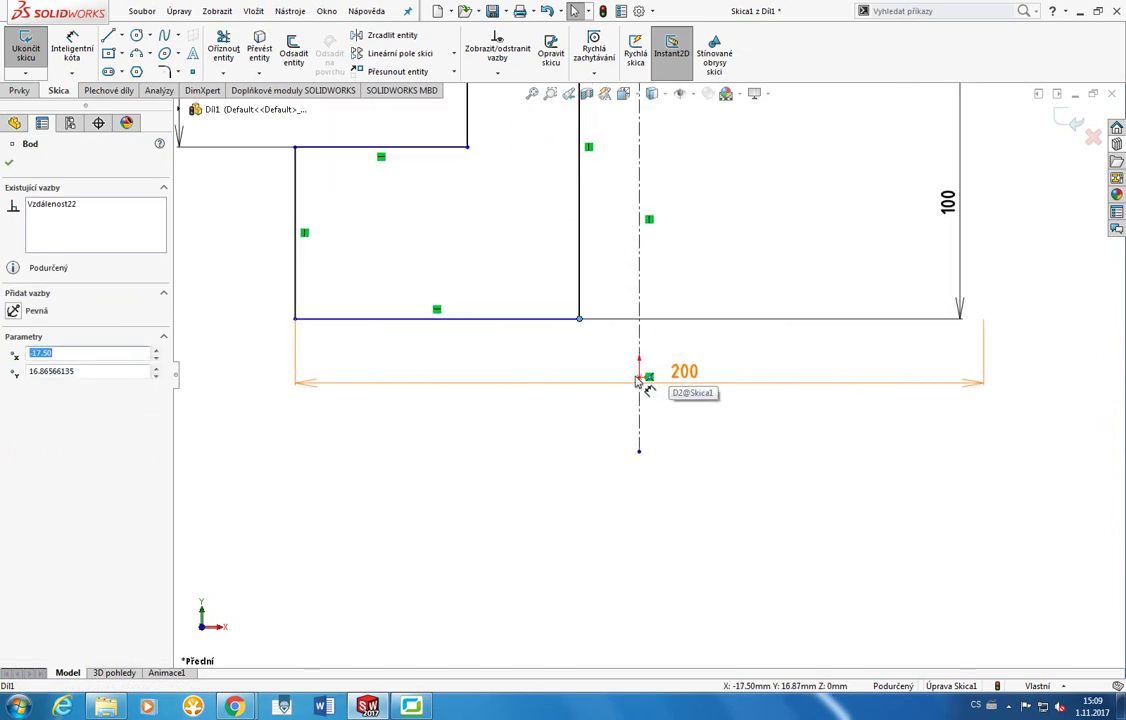
left_click(643, 399)
scroll(653, 398, "up", 5)
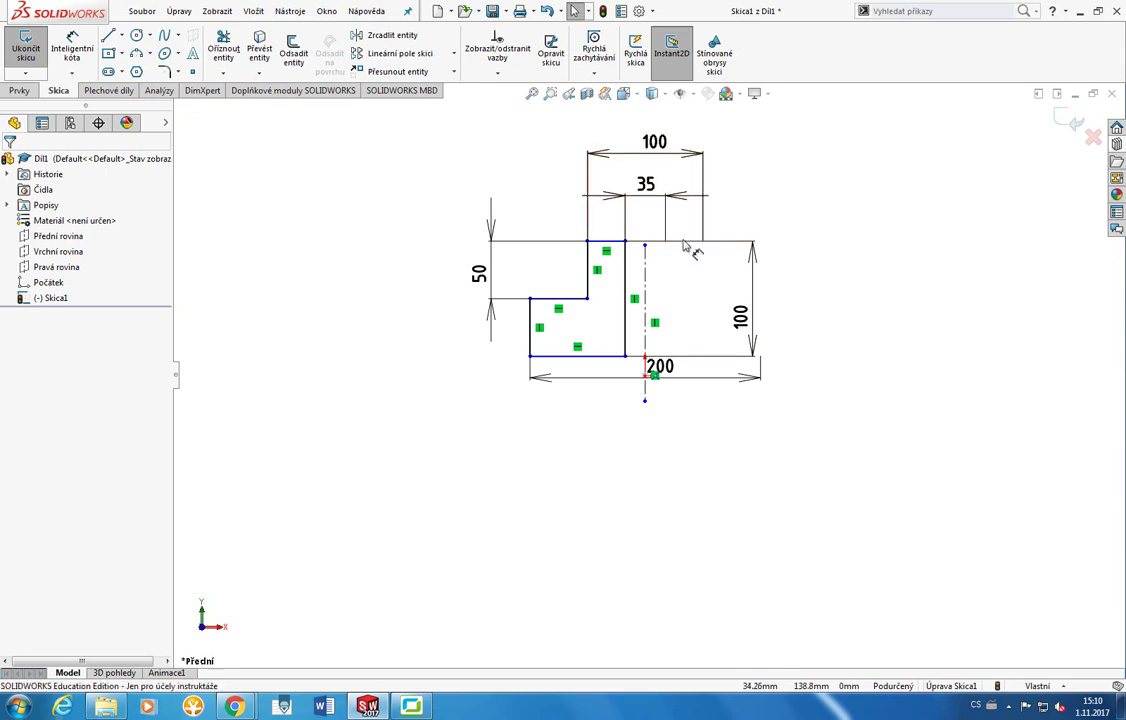
Move the profile's inner bottom corner level with the sketch origin.
scroll(648, 398, "down", 4)
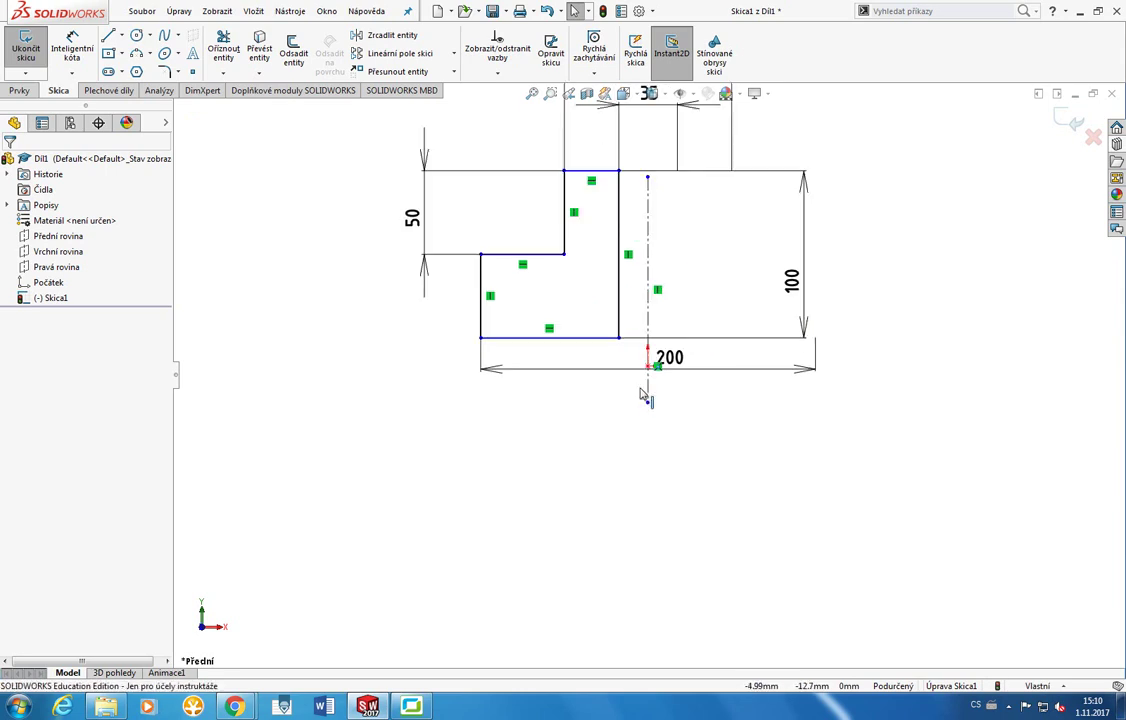
right_click(52, 283)
key("Escape")
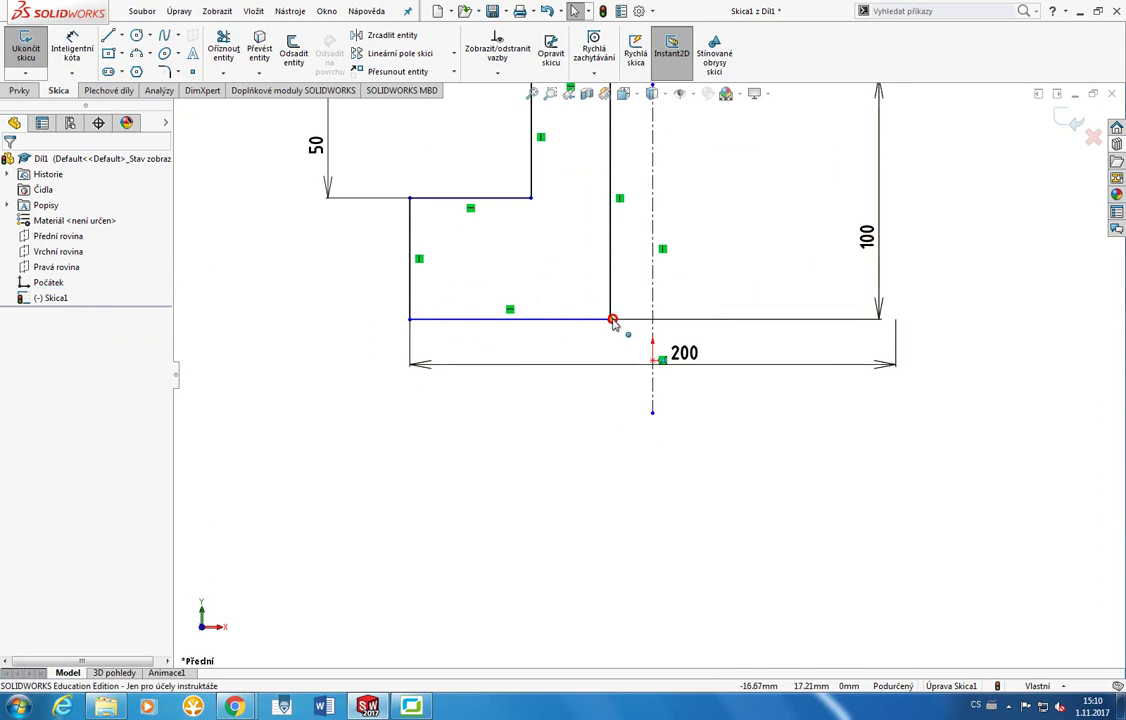
left_click_drag(612, 320, 621, 362)
left_click(633, 467)
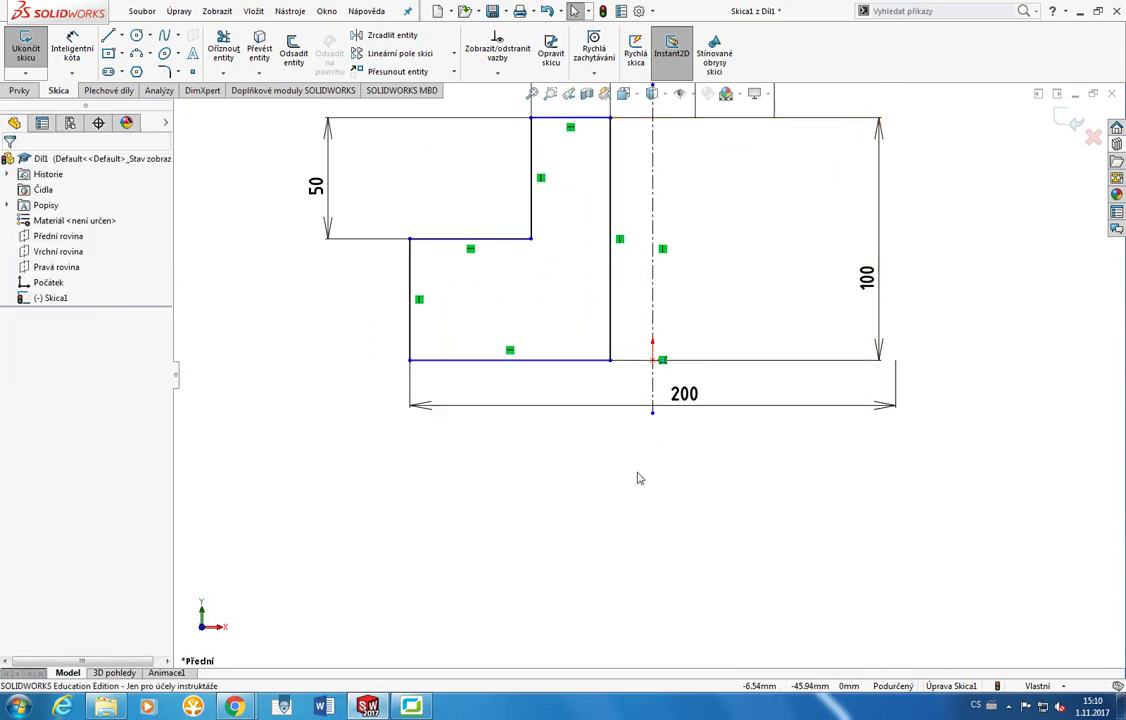
key("f")
left_click(559, 264)
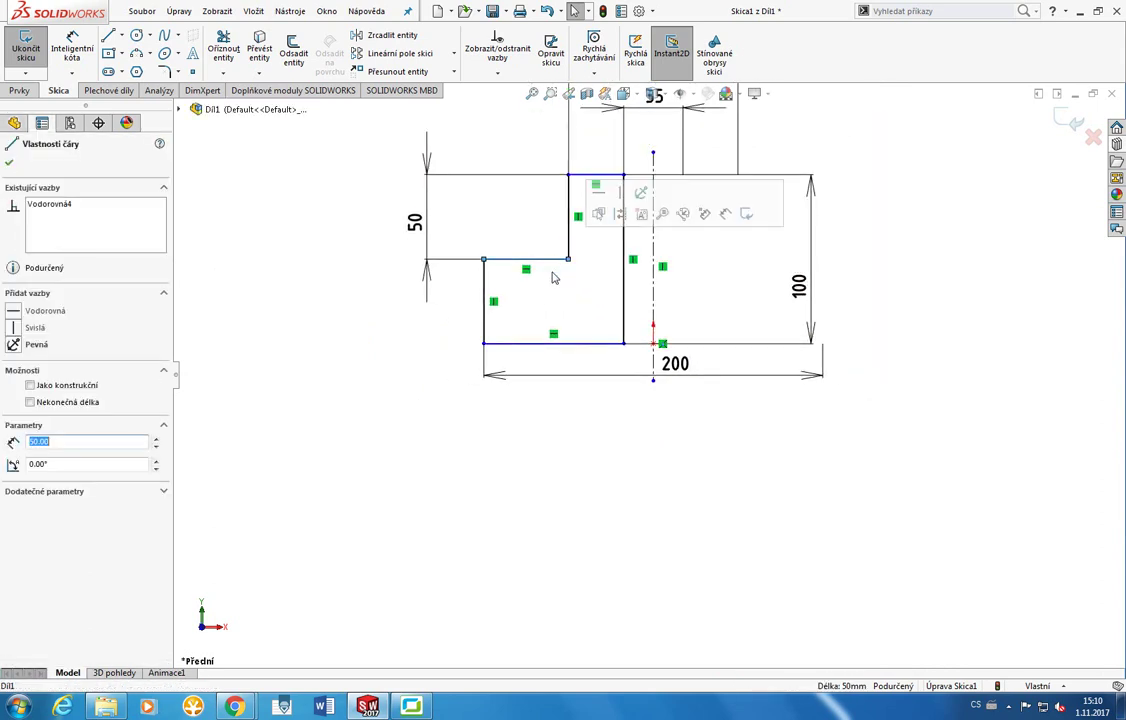
left_click(586, 410)
mouse_move(624, 347)
left_mouse_down()
mouse_move(625, 318)
mouse_move(623, 343)
left_mouse_up()
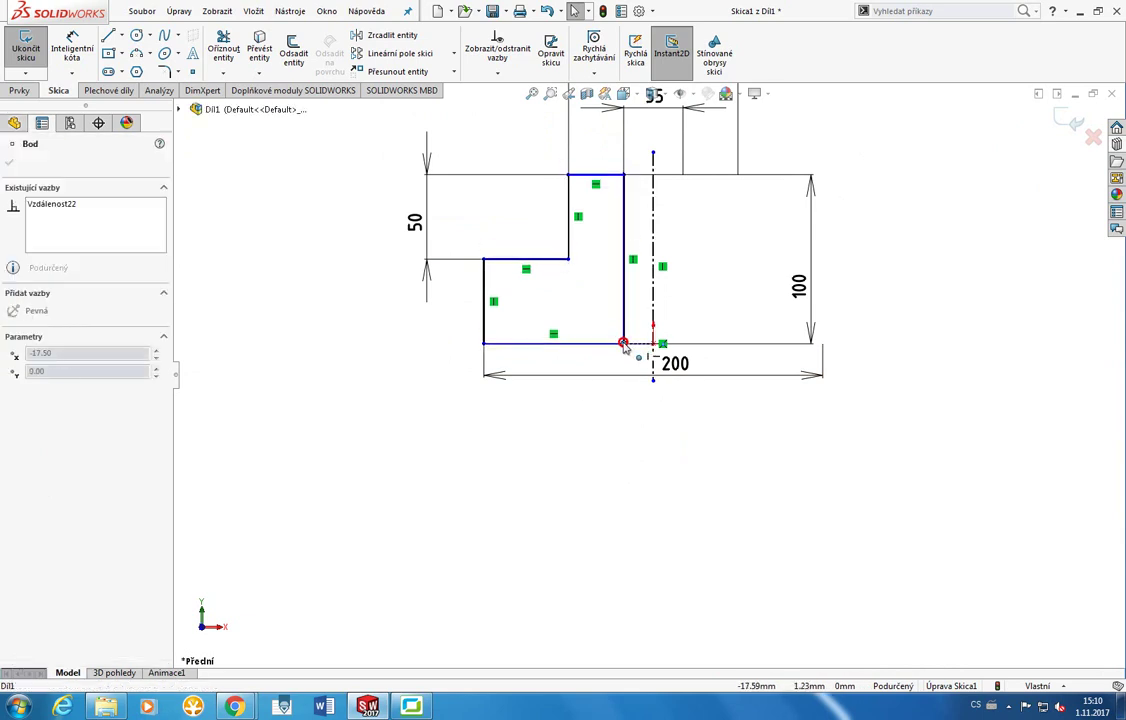
left_click(699, 322)
Try to link the profile's inner bottom corner to the origin with a horizontal centerline, and undo it.
left_click(122, 36)
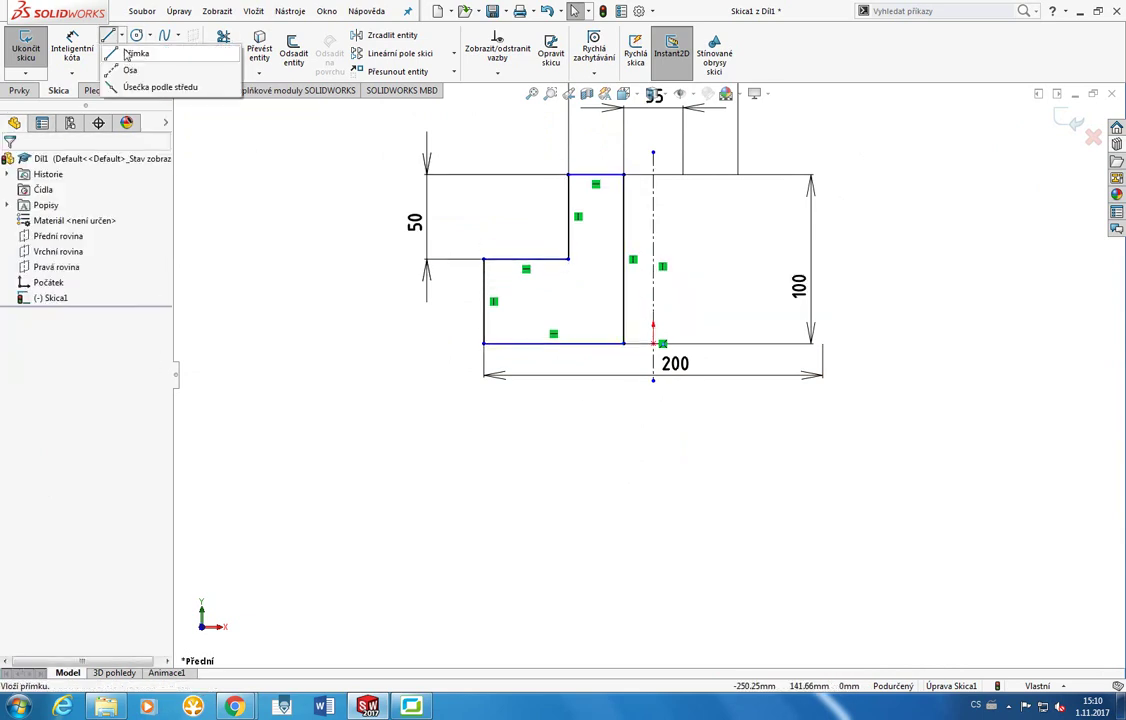
left_click(135, 65)
left_click(668, 344)
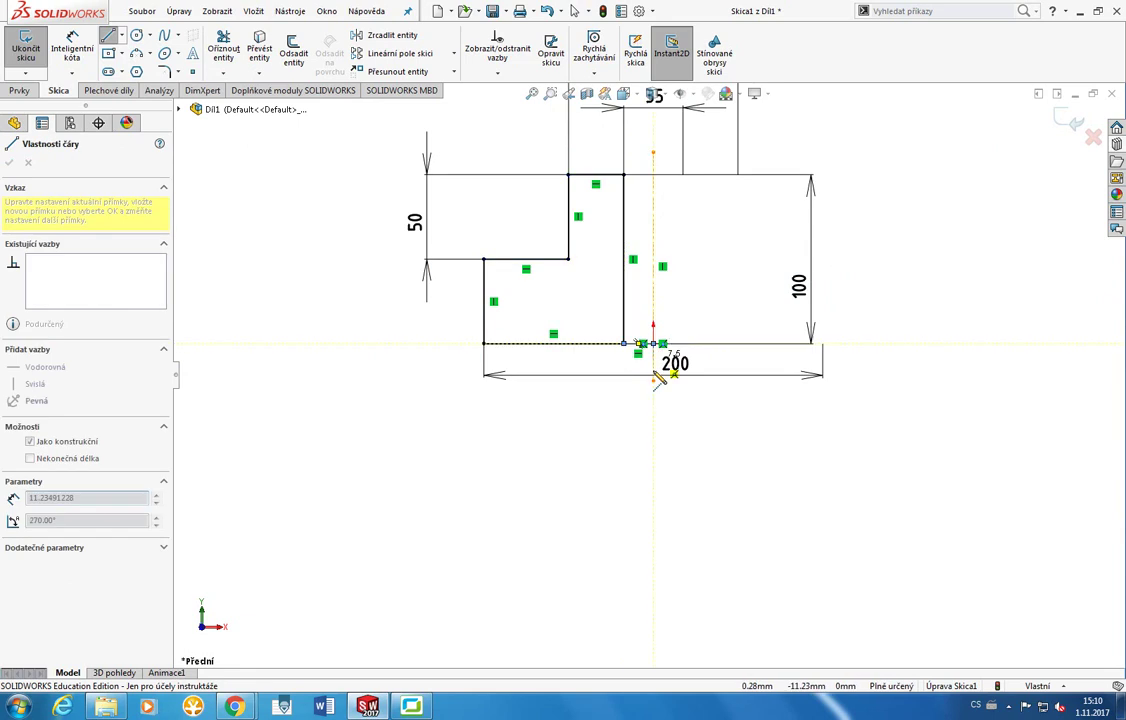
key("Escape")
key("ctrl+z")
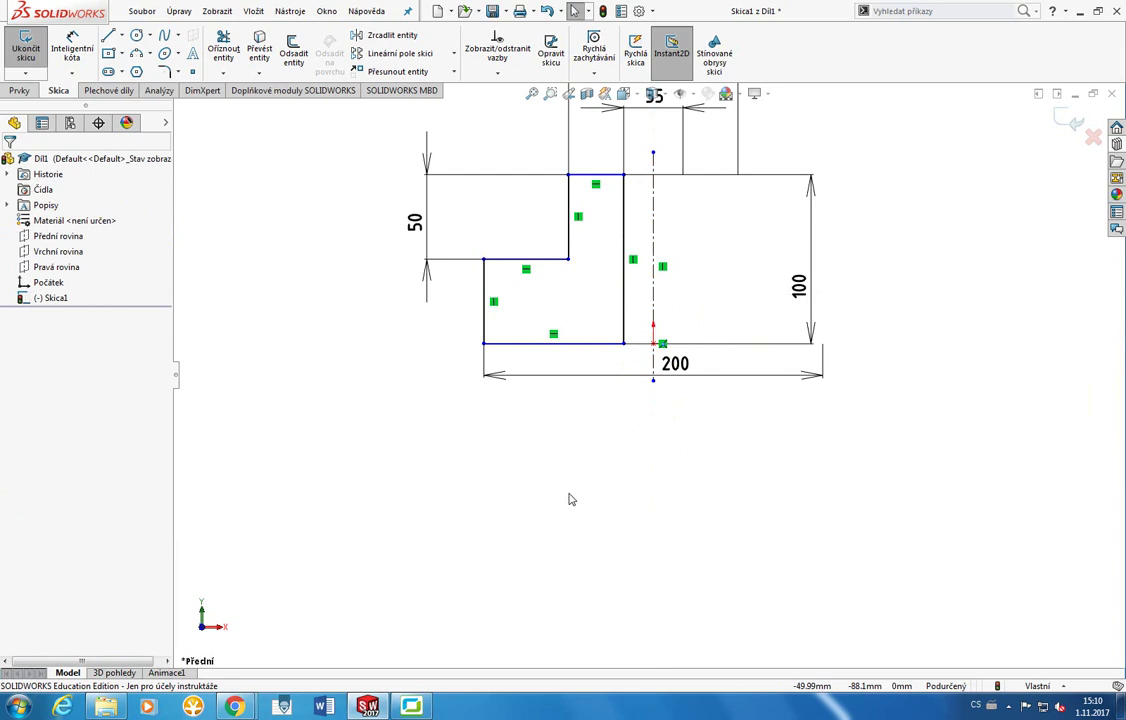
Locate the sketch origin by selecting it in the feature tree and on the vertical centerline.
left_click(457, 472)
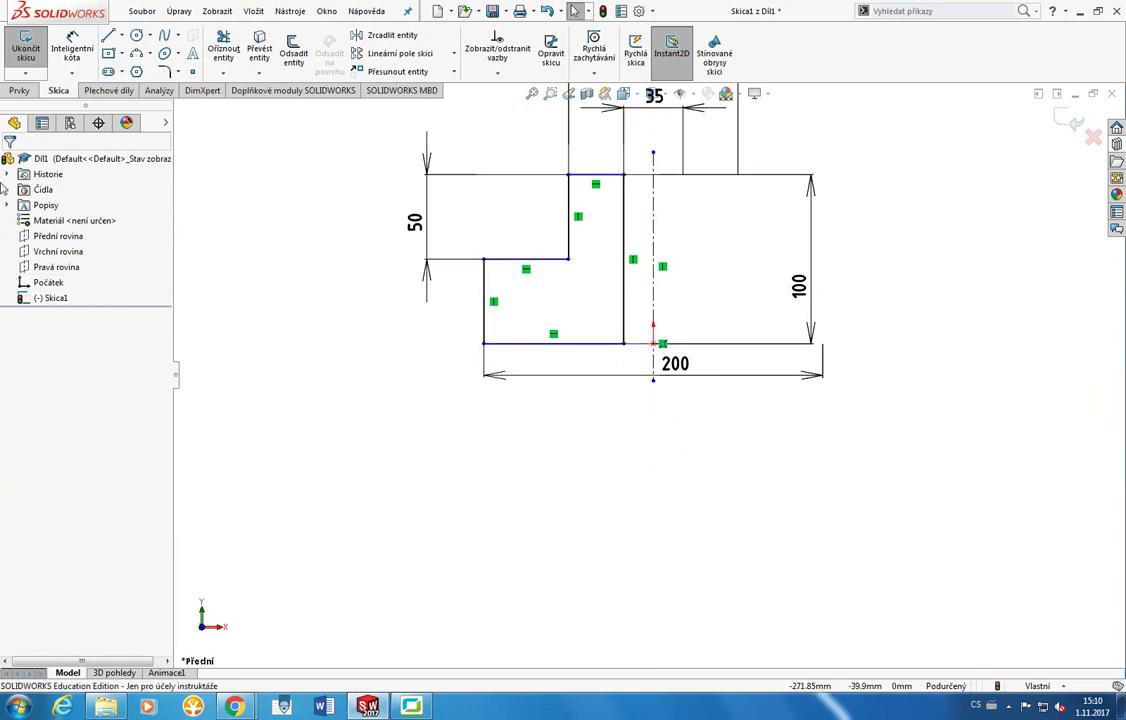
right_click(57, 285)
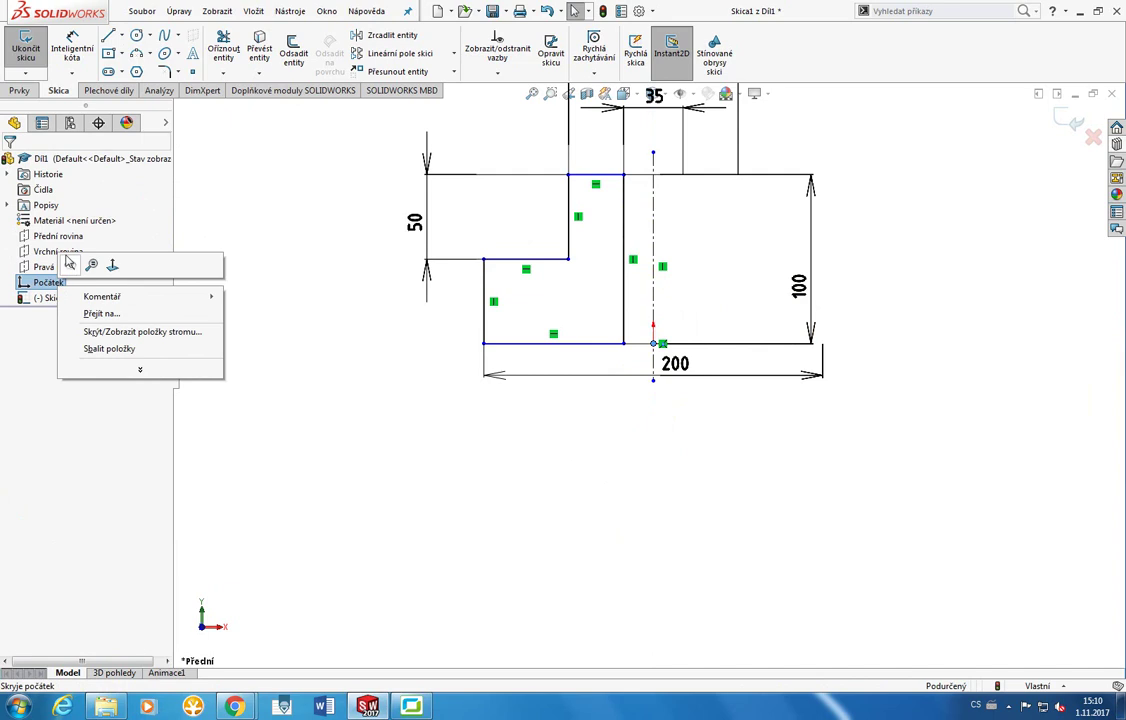
left_click(421, 349)
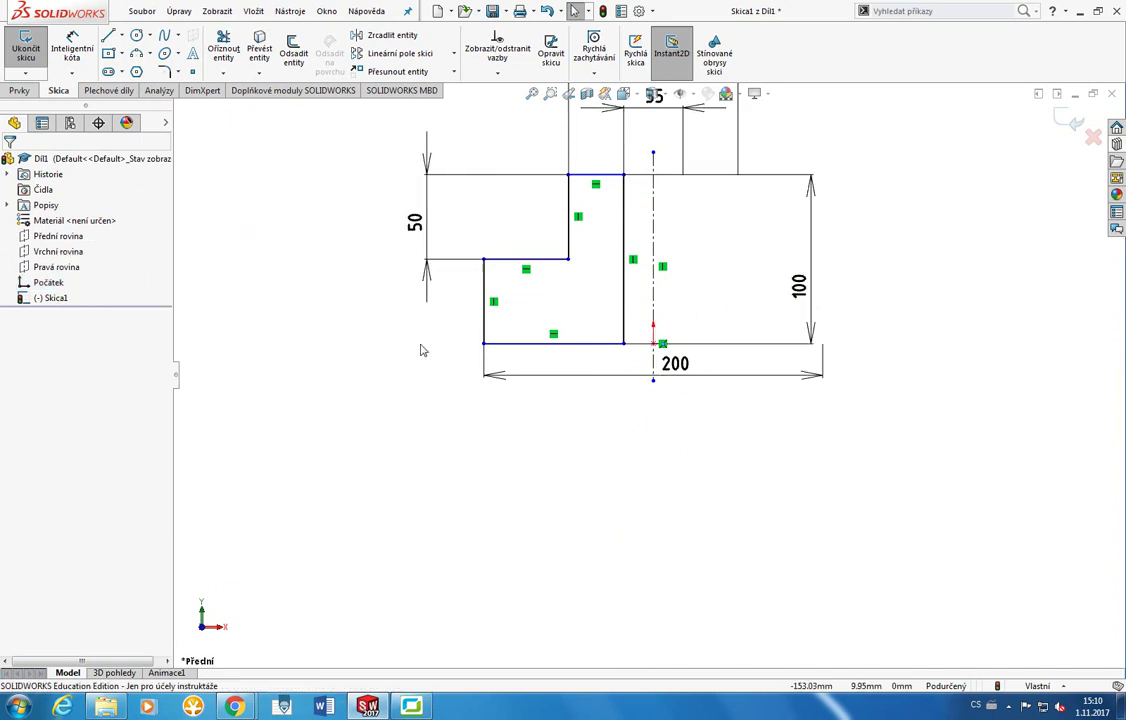
left_click(653, 343)
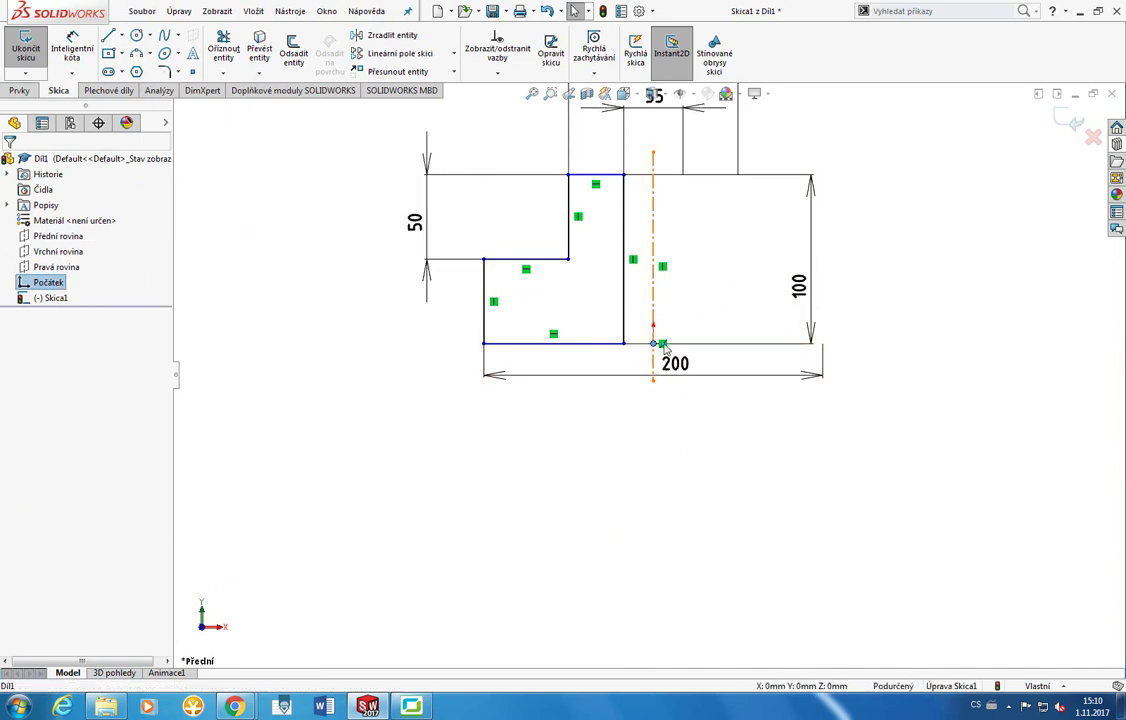
left_click(695, 290)
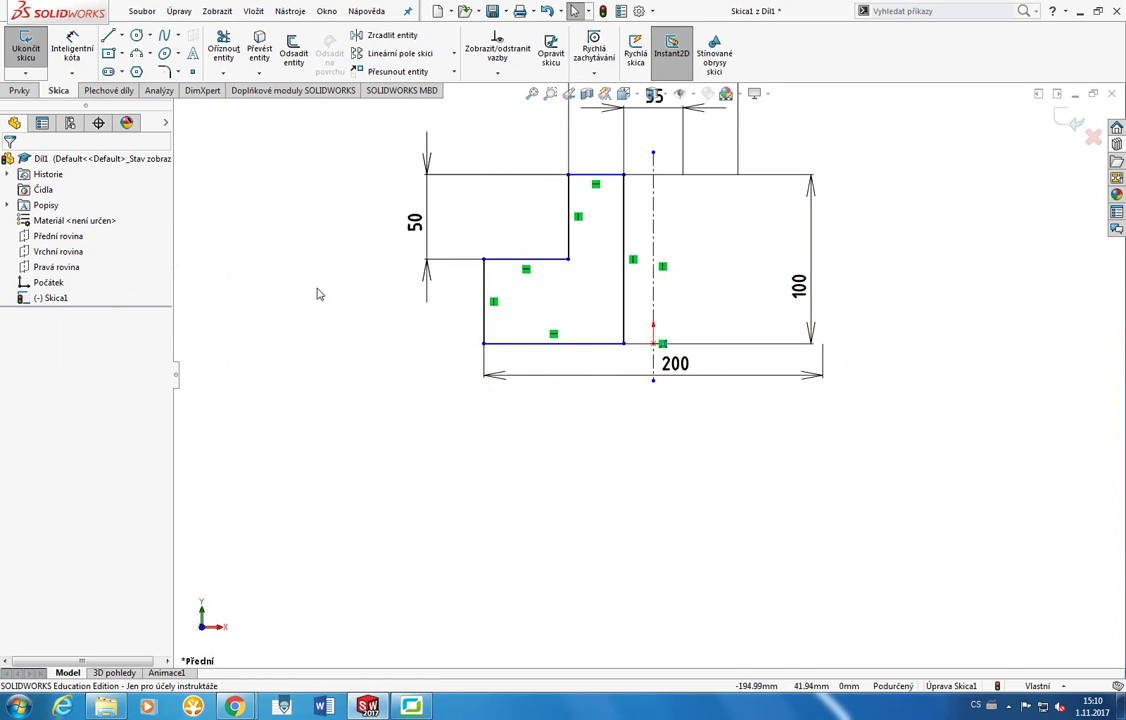
left_click(121, 36)
left_click(140, 67)
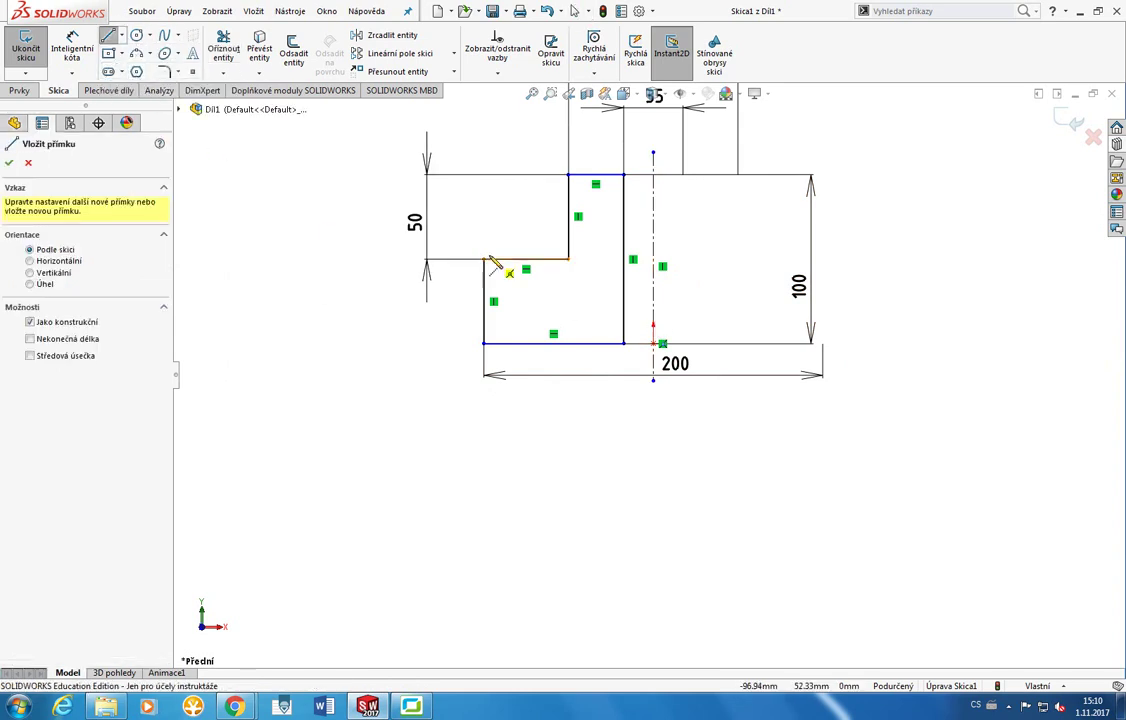
key("Escape")
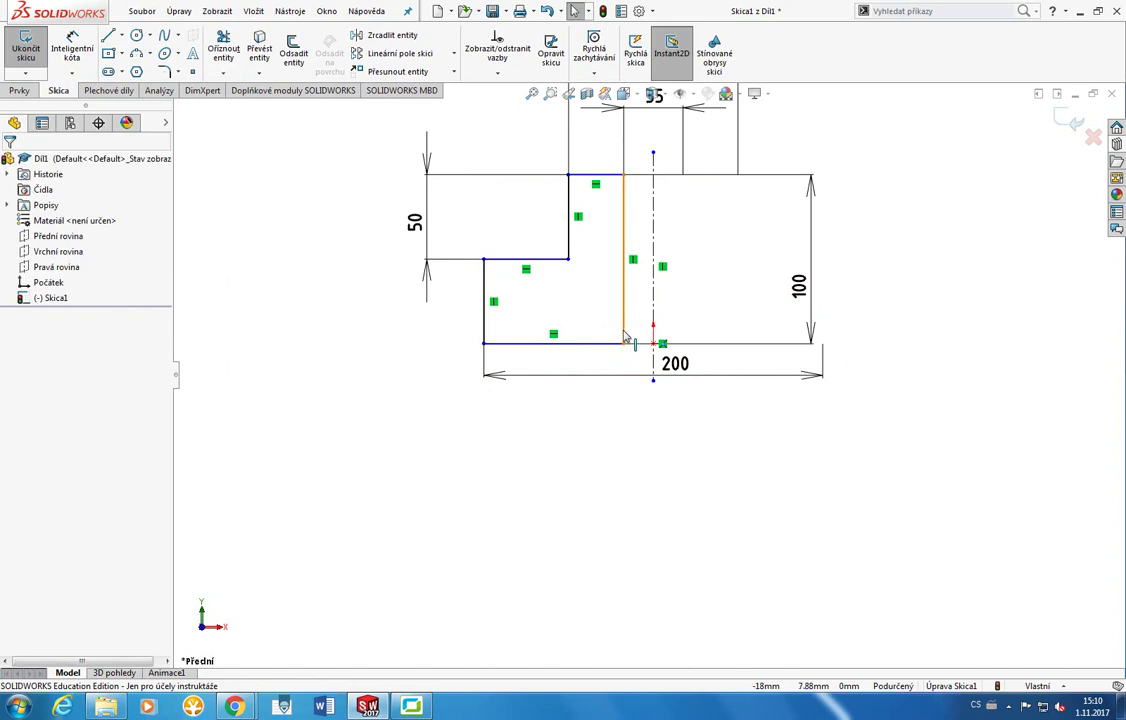
Shift the profile's bottom edge slightly above the origin to show its free vertical position.
left_click(624, 318)
left_click(611, 344)
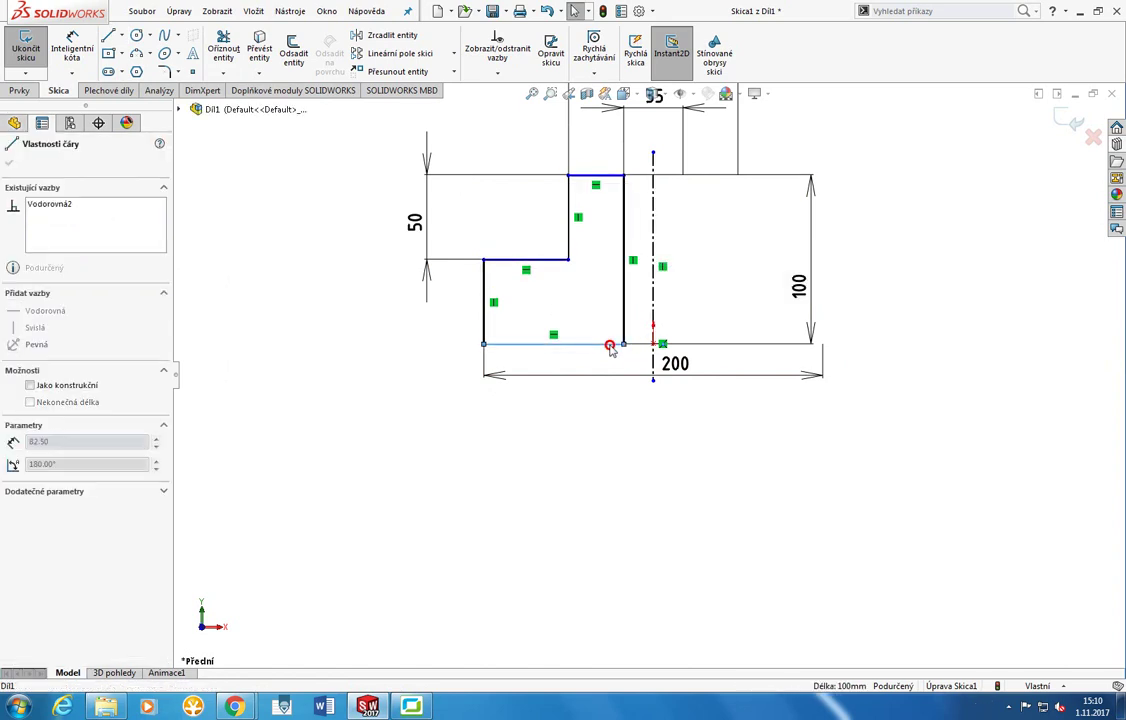
key("Escape")
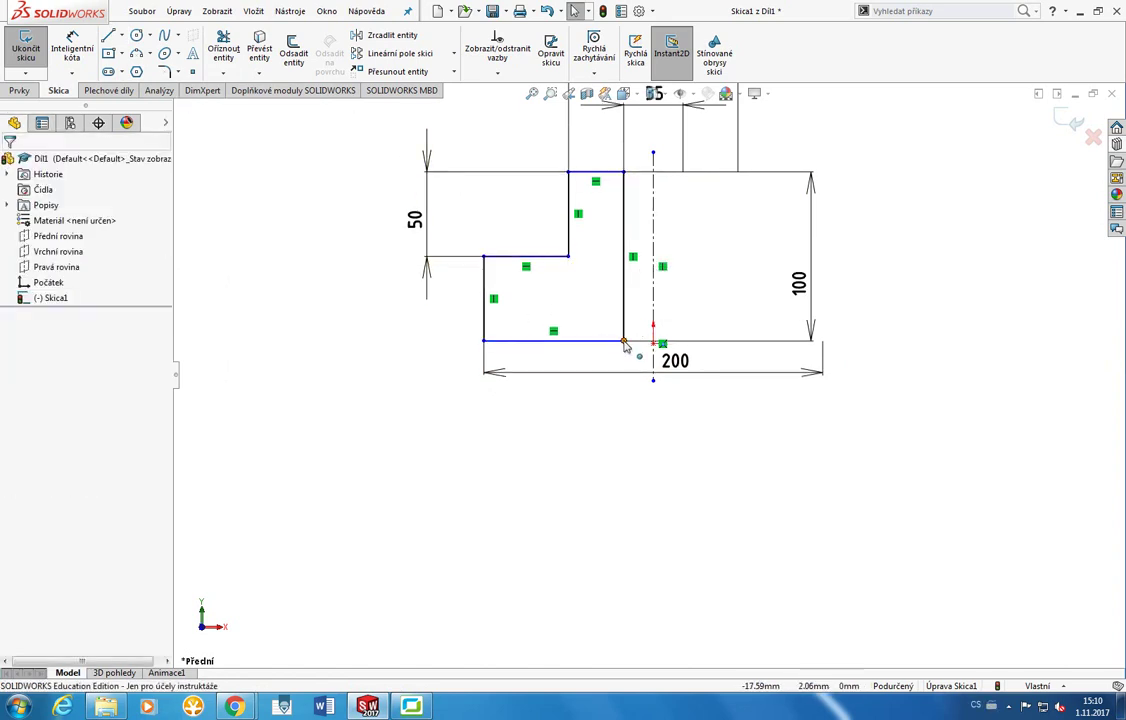
Link the profile's inner bottom corner to the sketch origin with a construction line and make that line horizontal.
left_click(122, 35)
left_click(150, 68)
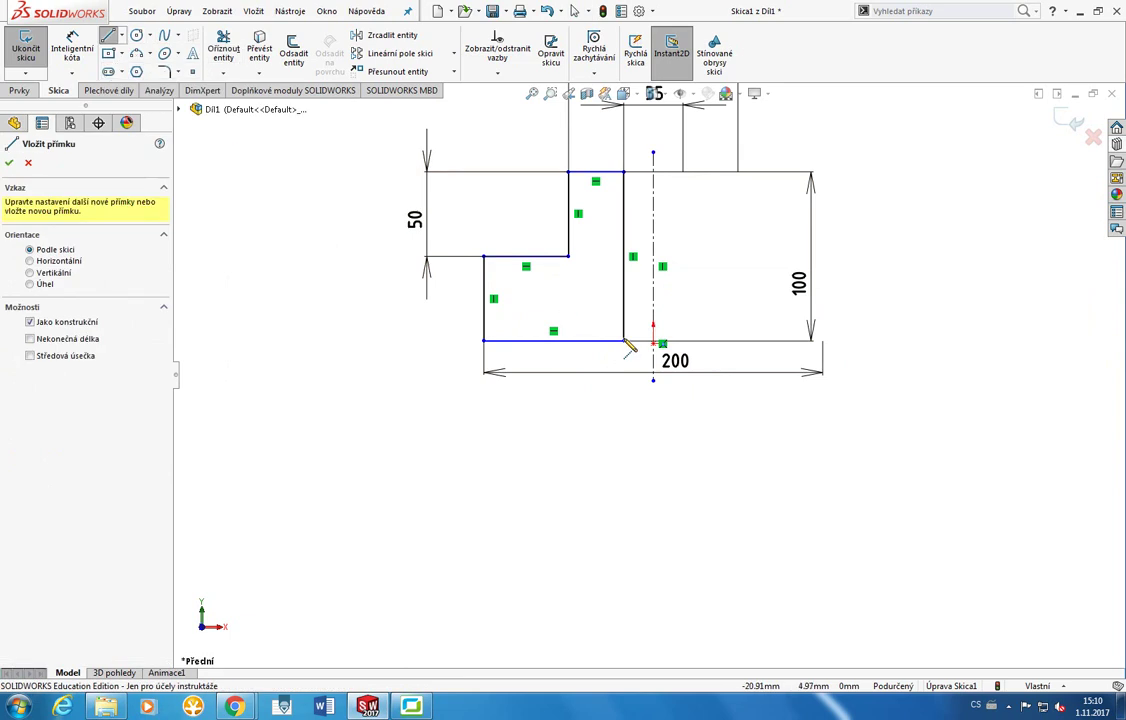
left_click(626, 343)
key("Escape")
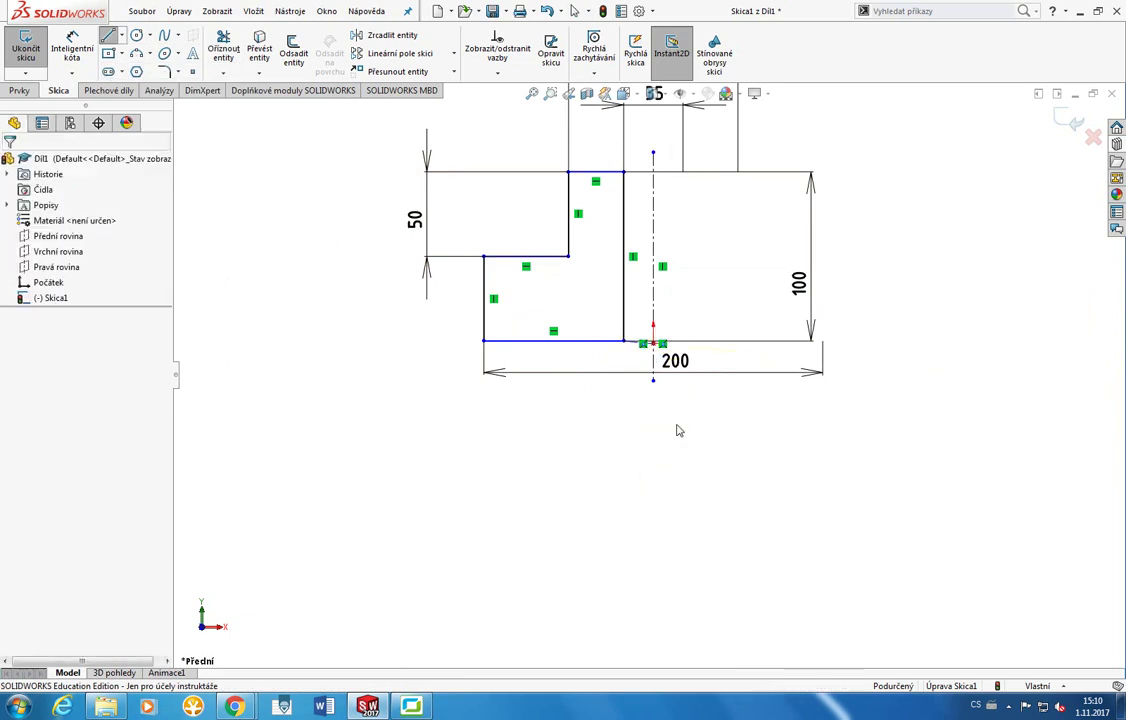
scroll(640, 320, "down", 10)
left_click(652, 404)
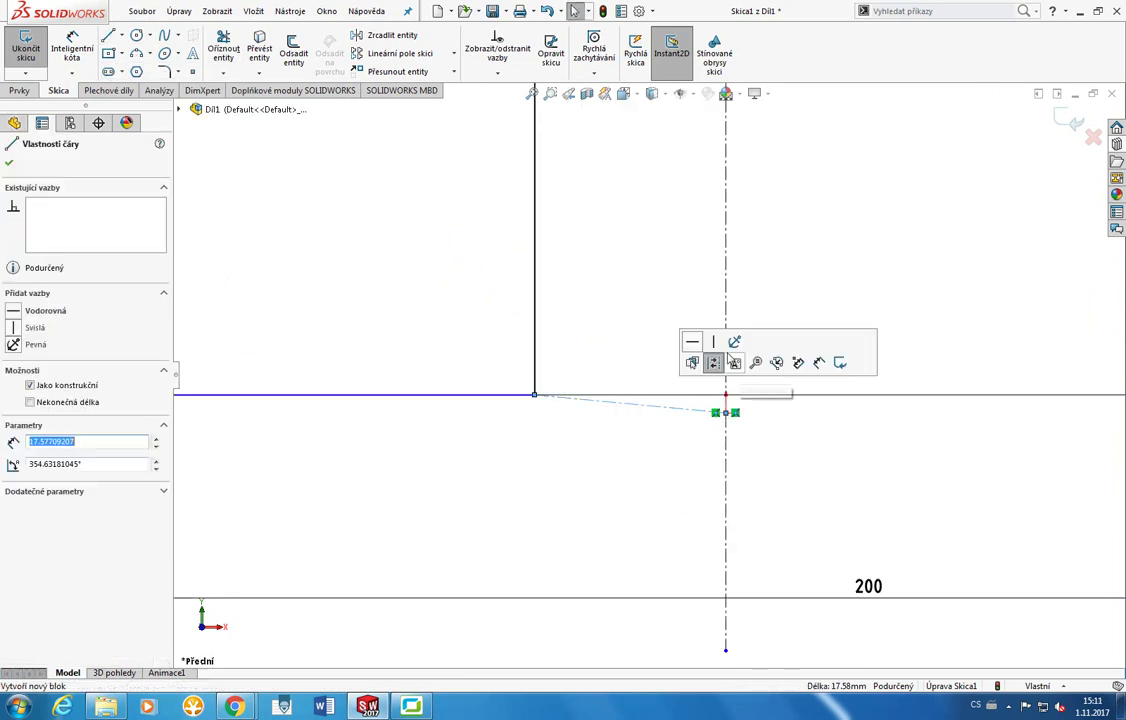
left_click(692, 341)
scroll(647, 448, "down", 1)
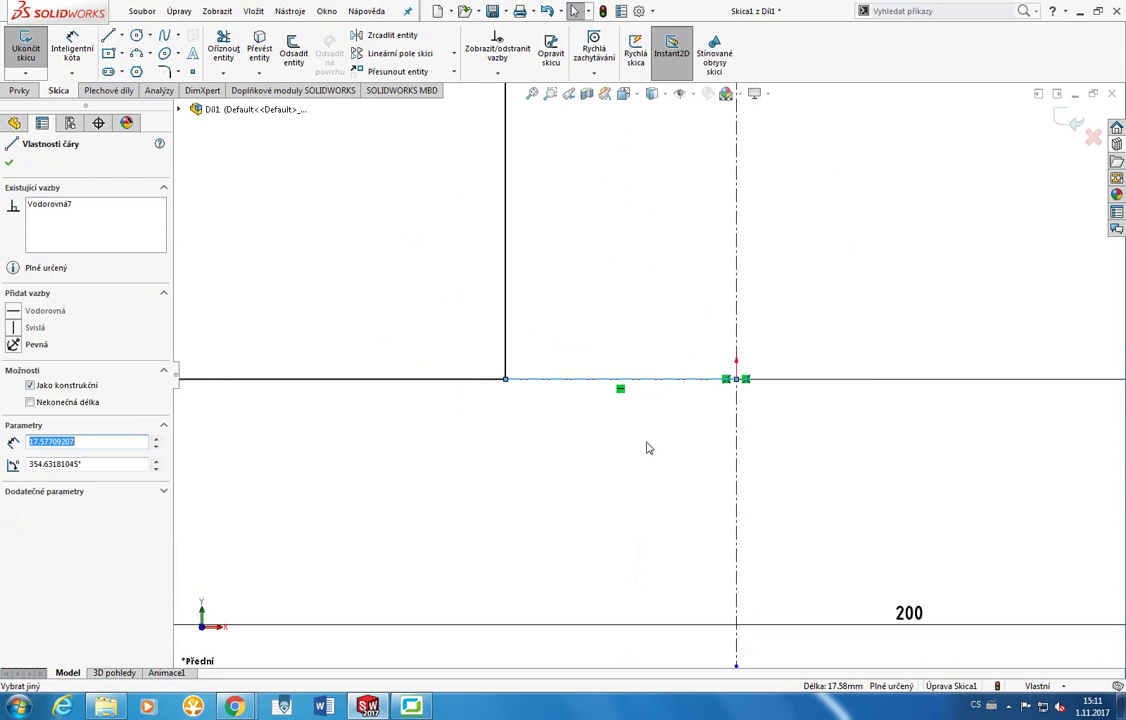
Undo the construction line's horizontal relation and redo it to compare the profile's position against the origin.
scroll(647, 448, "up", 5)
key("ctrl+z")
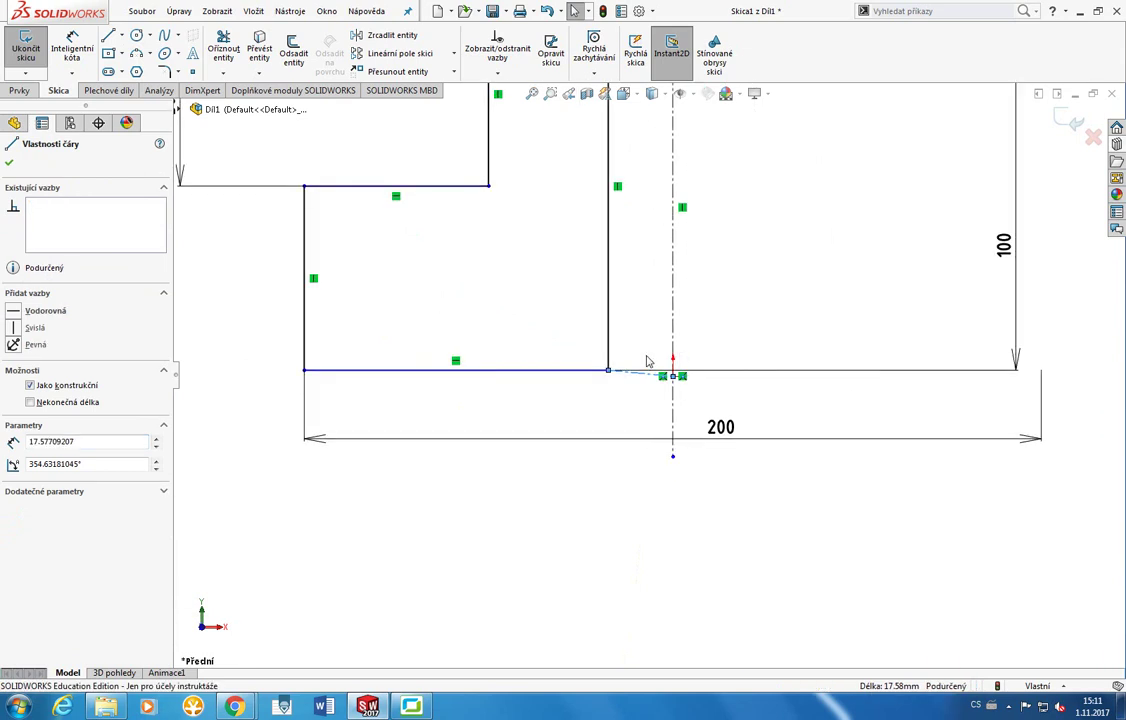
scroll(646, 361, "down", 5)
key("ctrl+y")
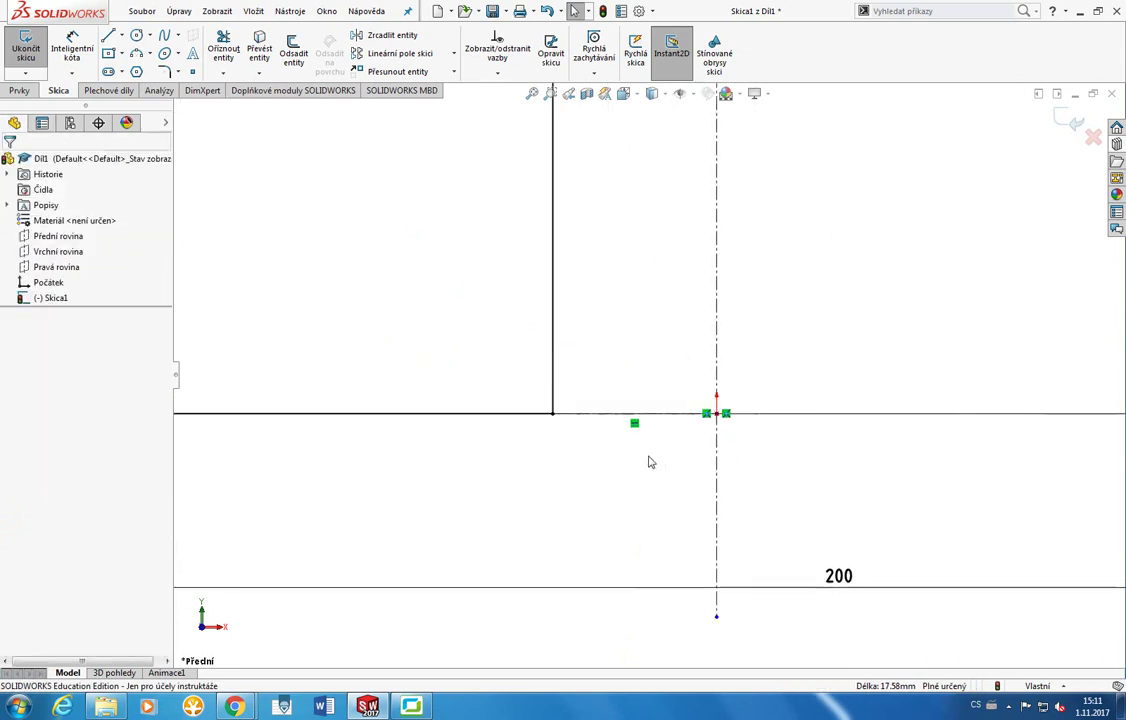
scroll(640, 460, "down", 4)
scroll(636, 432, "up", 10)
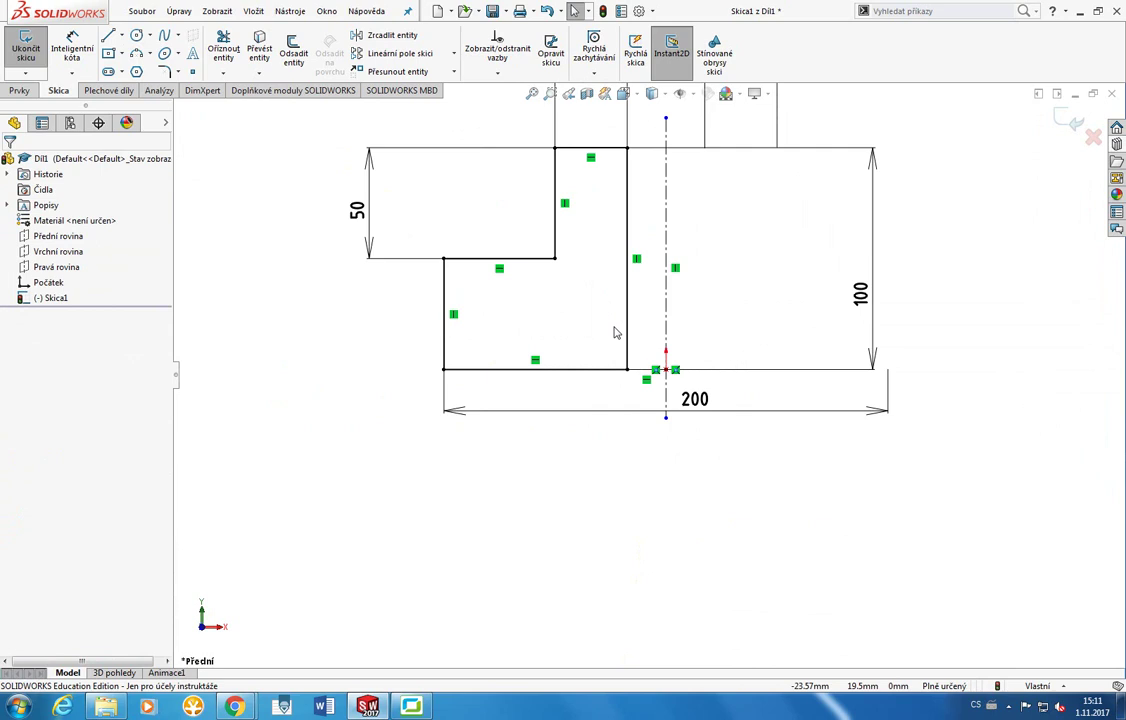
scroll(614, 333, "up", 2)
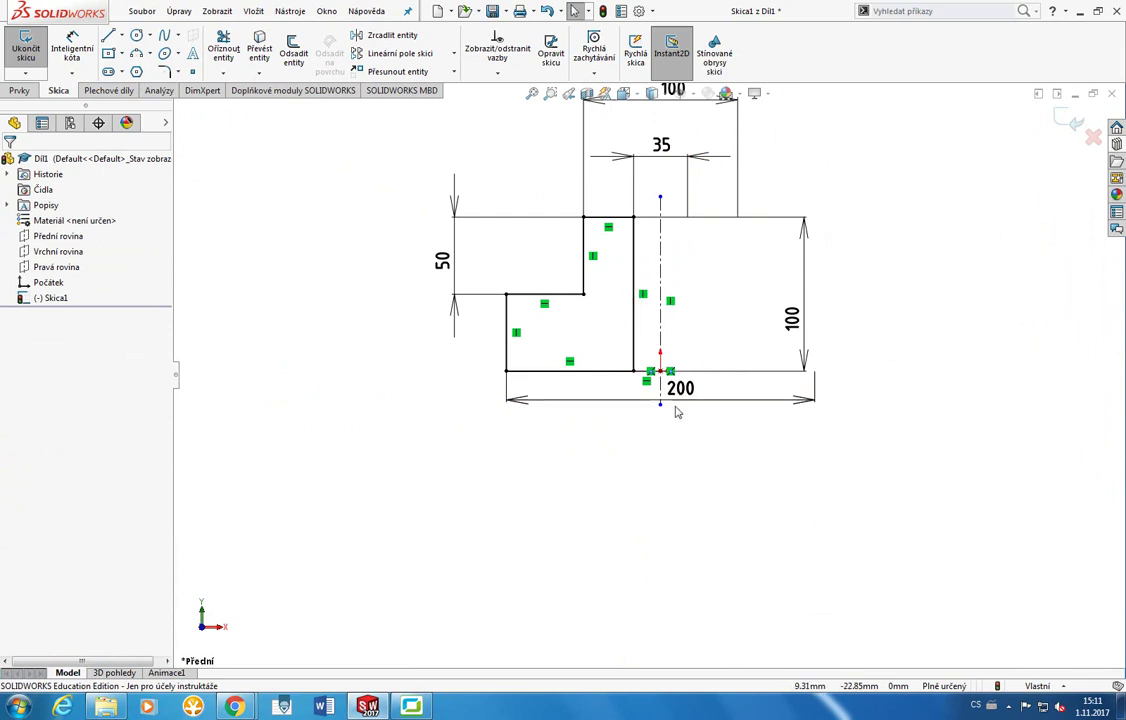
Stretch the vertical centerline slightly at both its lower and upper ends, beyond the profile.
left_click_drag(660, 403, 660, 416)
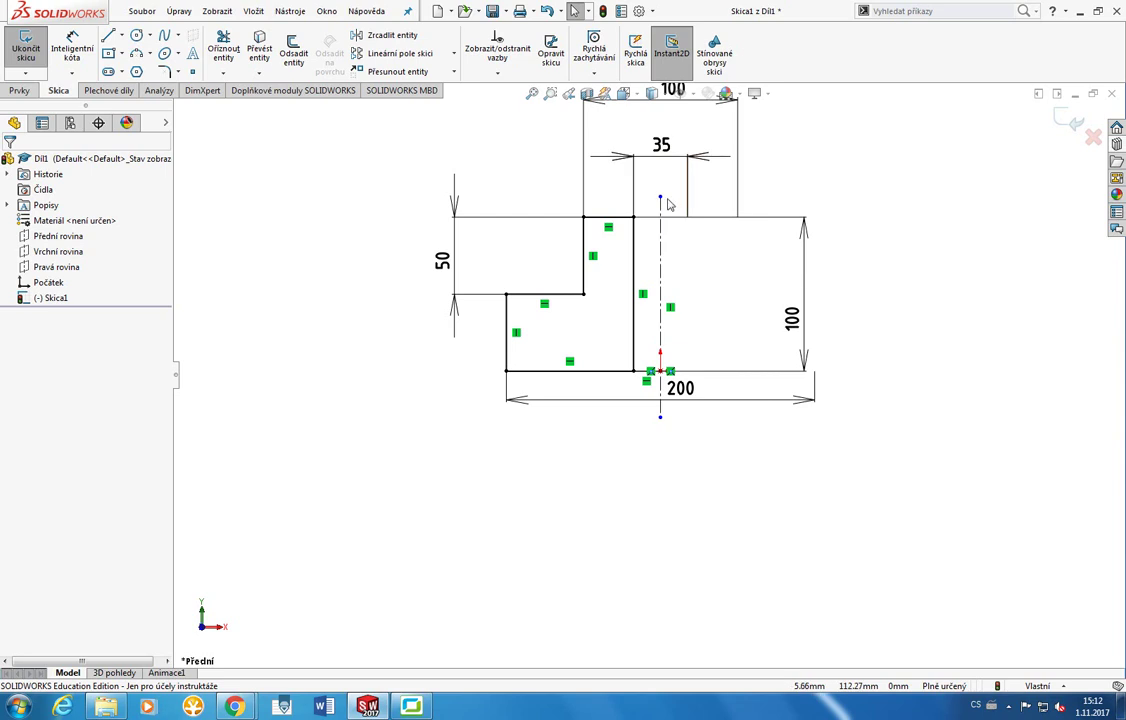
left_click(662, 205)
left_click(670, 193)
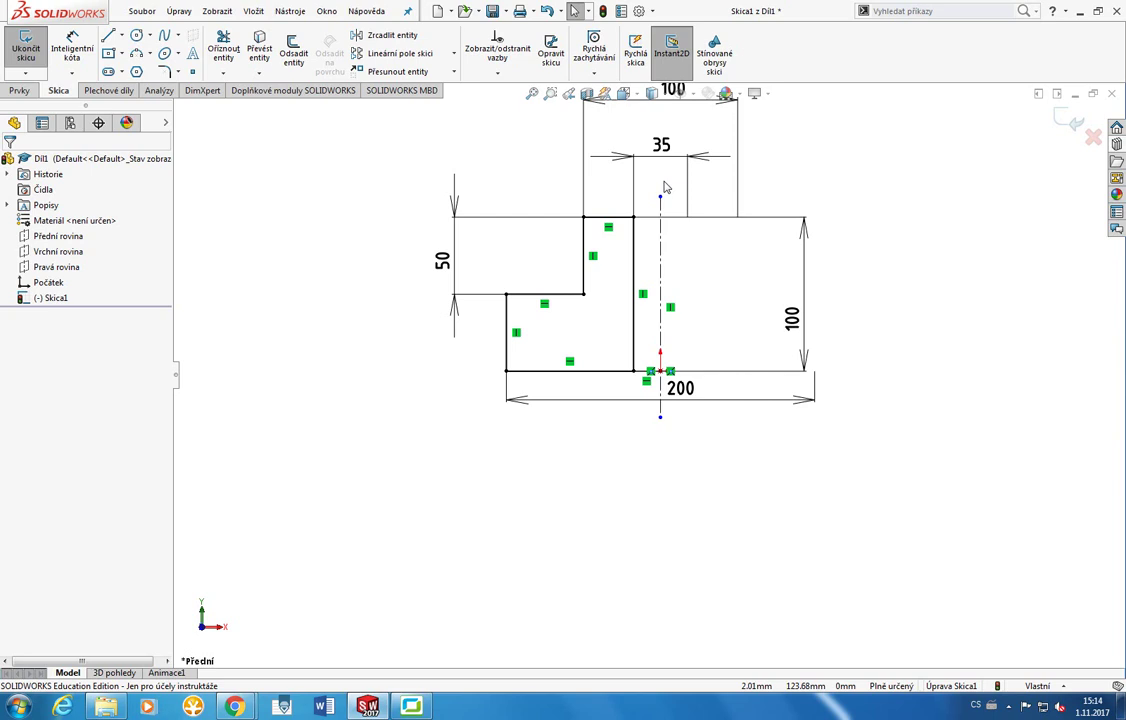
left_click(660, 195)
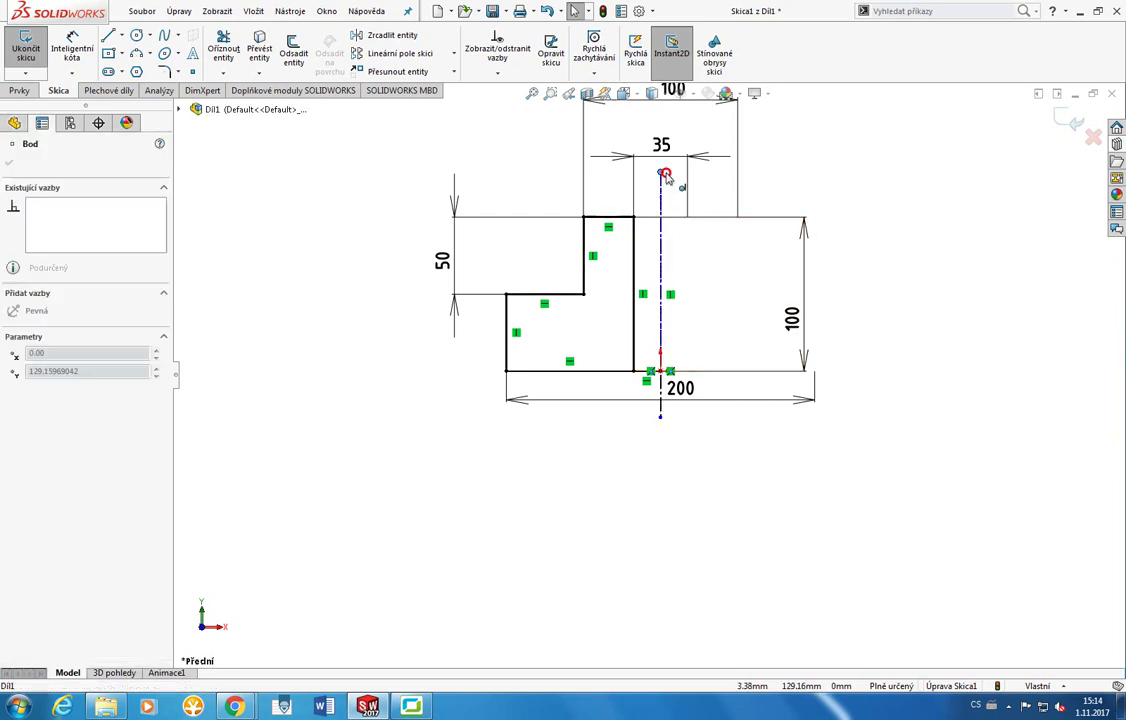
key("Escape")
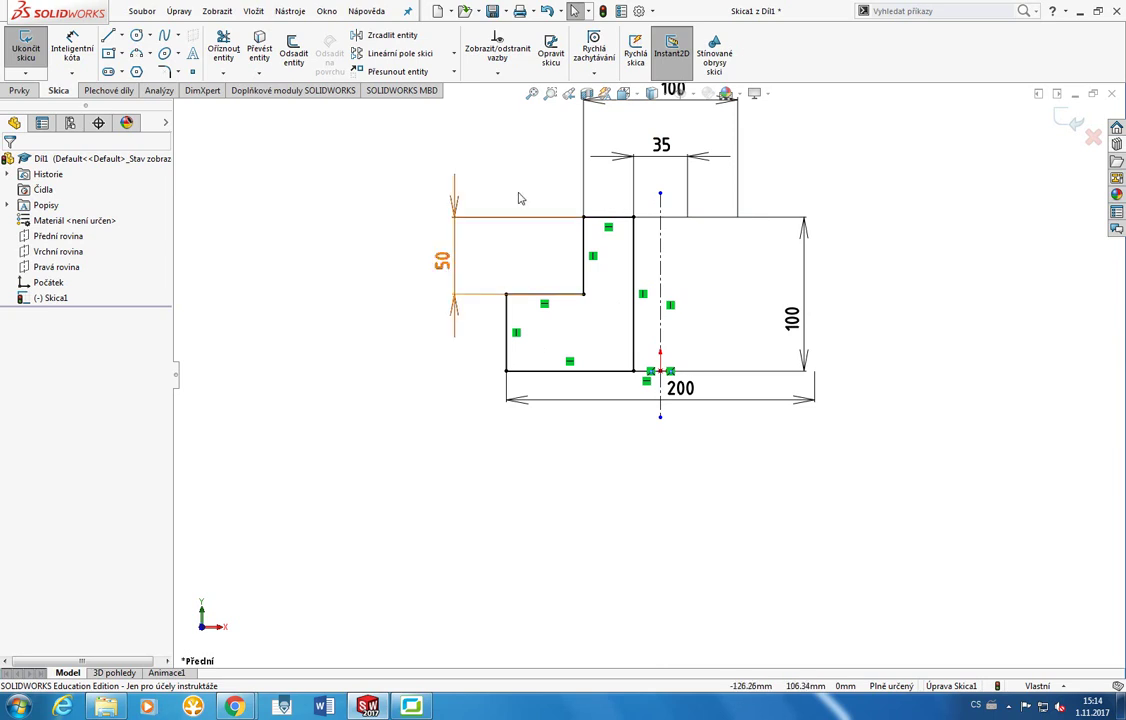
Revolve the half-profile 360 degrees about the vertical centerline as a solid boss.
left_click(20, 91)
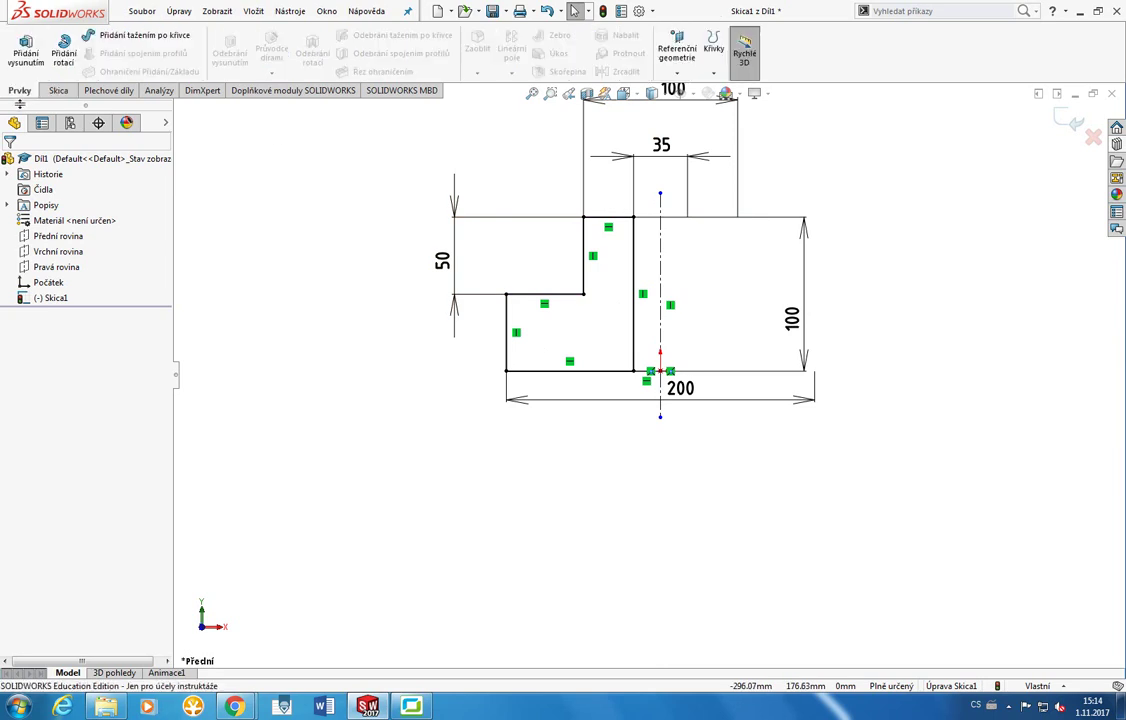
left_click(60, 58)
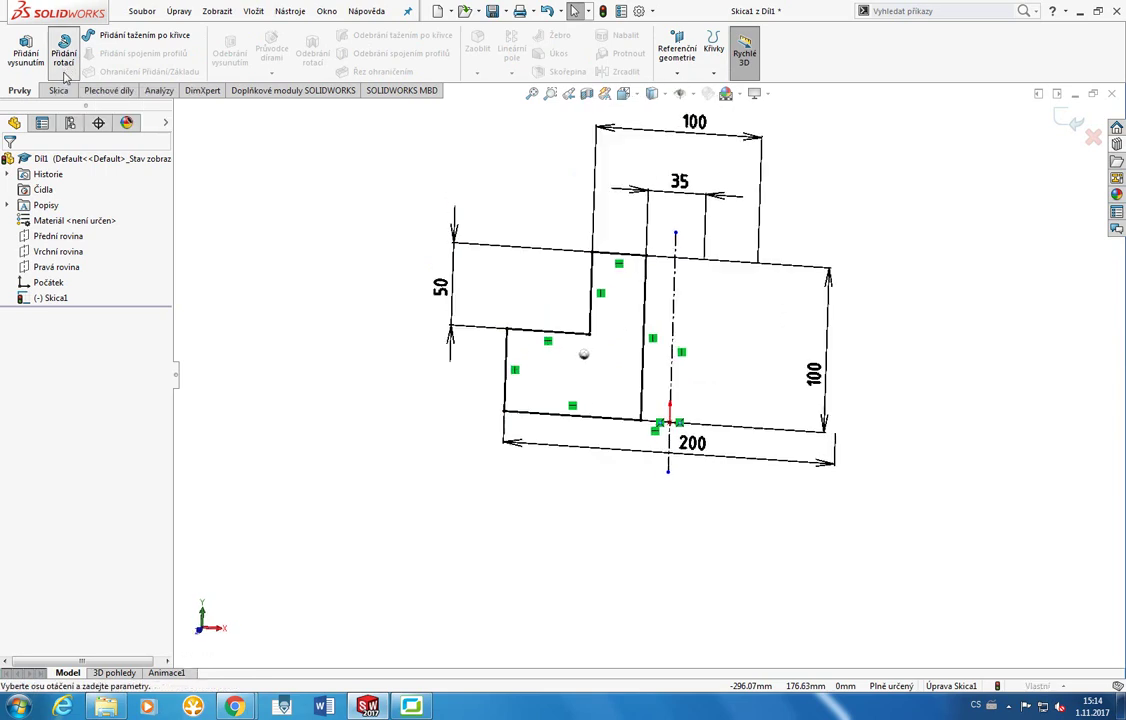
left_click(684, 392)
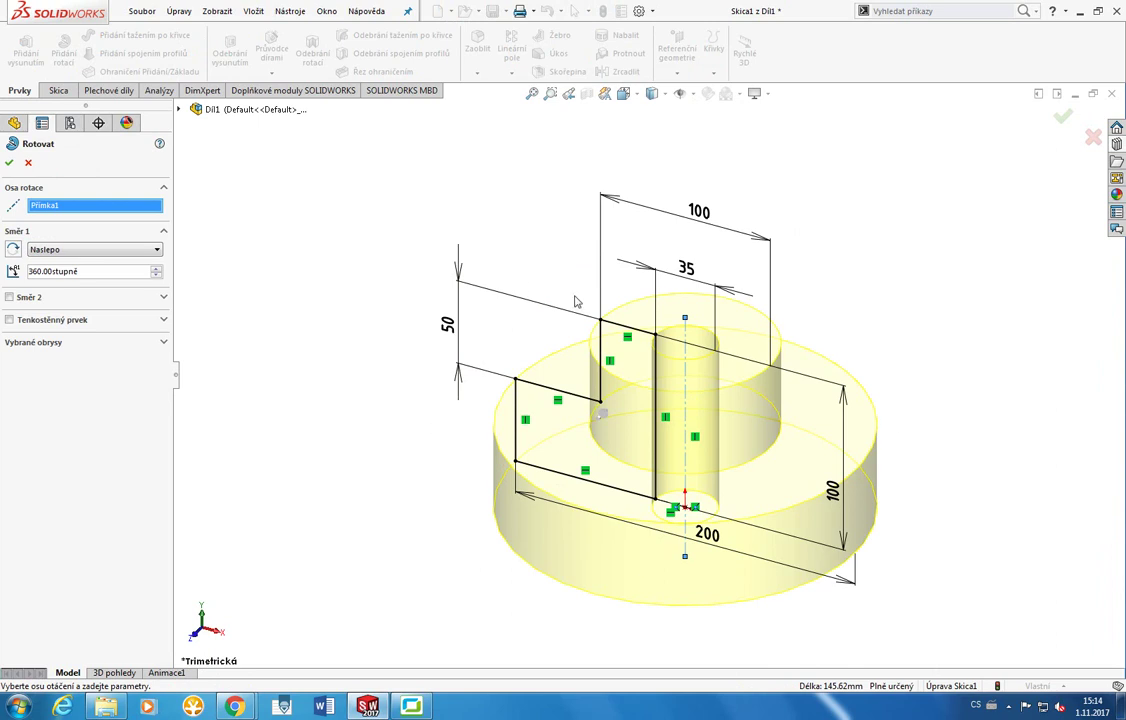
left_click(10, 164)
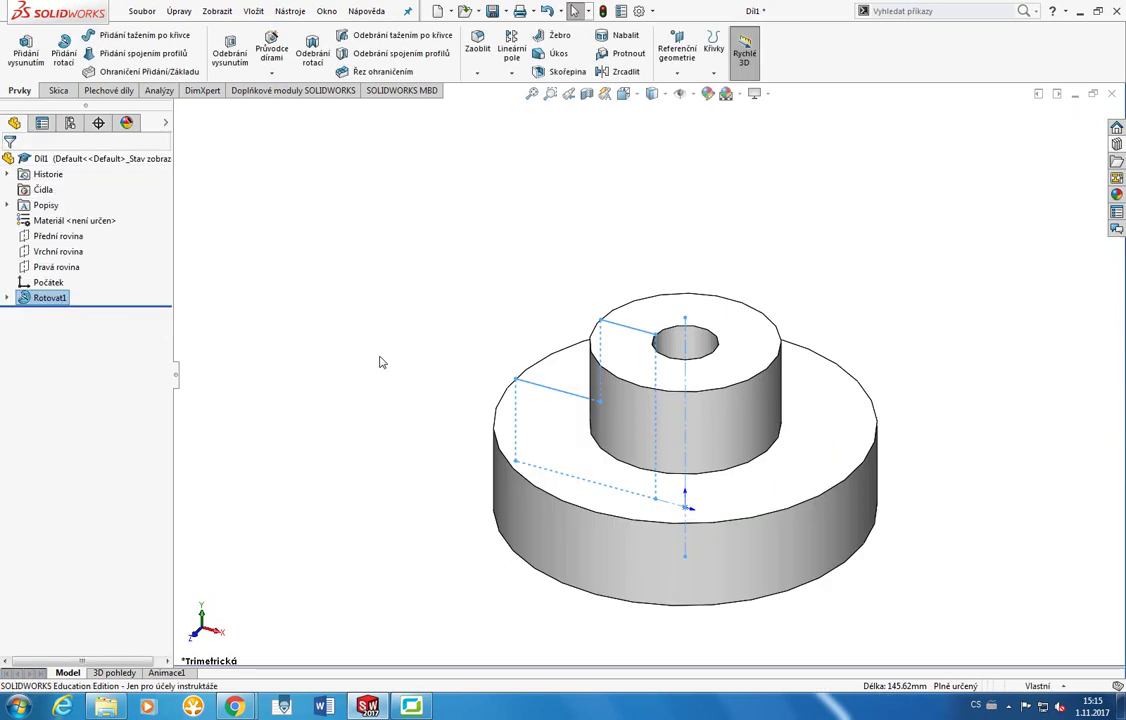
Examine the revolved flanged part from several directions and at different magnifications.
middle_click_drag(727, 389, 740, 312)
middle_click_drag(837, 355, 802, 442)
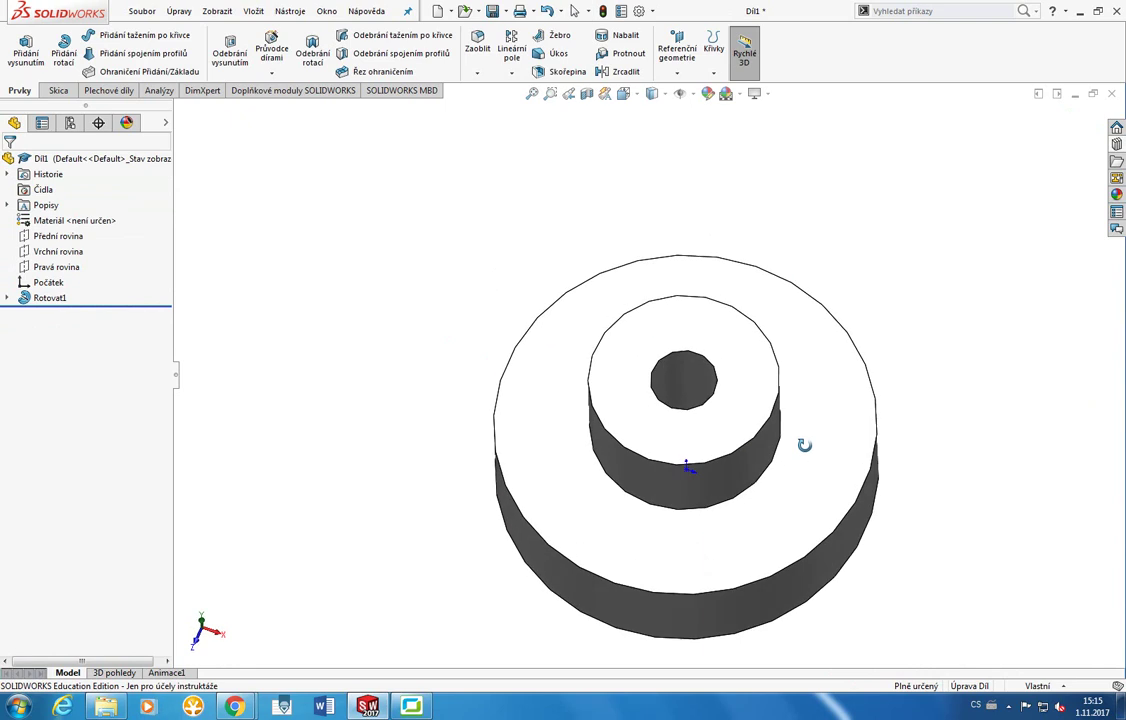
left_click(864, 432)
left_click(895, 405)
scroll(752, 386, "down", 3)
scroll(666, 352, "up", 8)
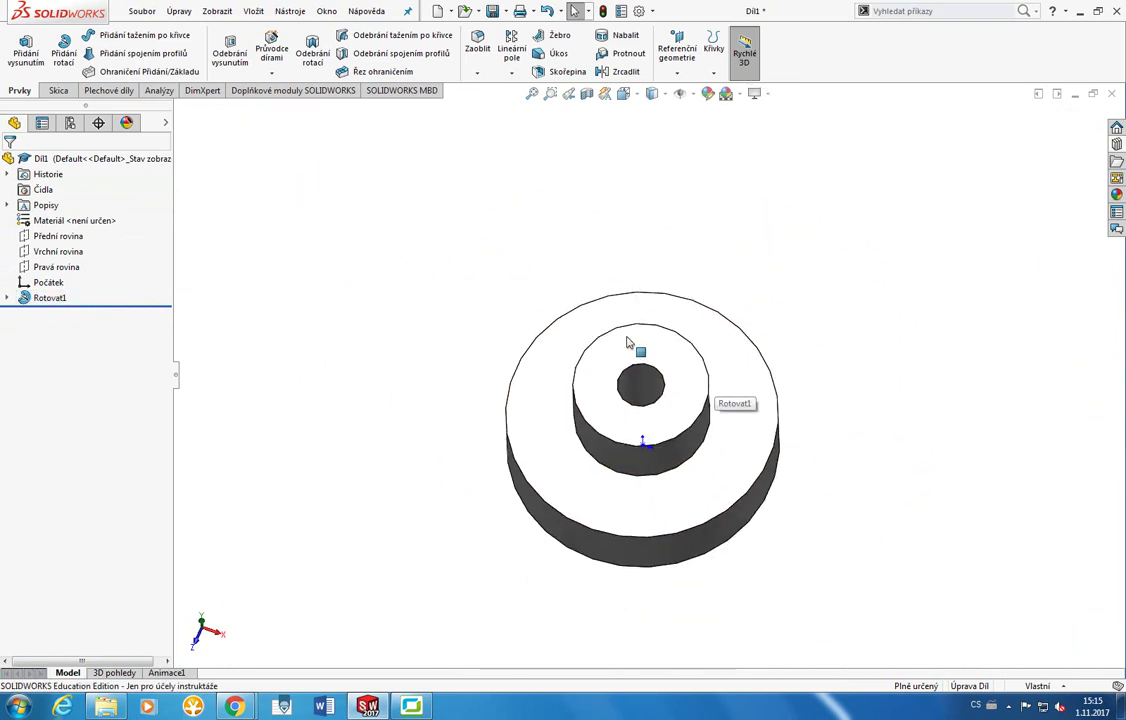
middle_click_drag(751, 390, 731, 398)
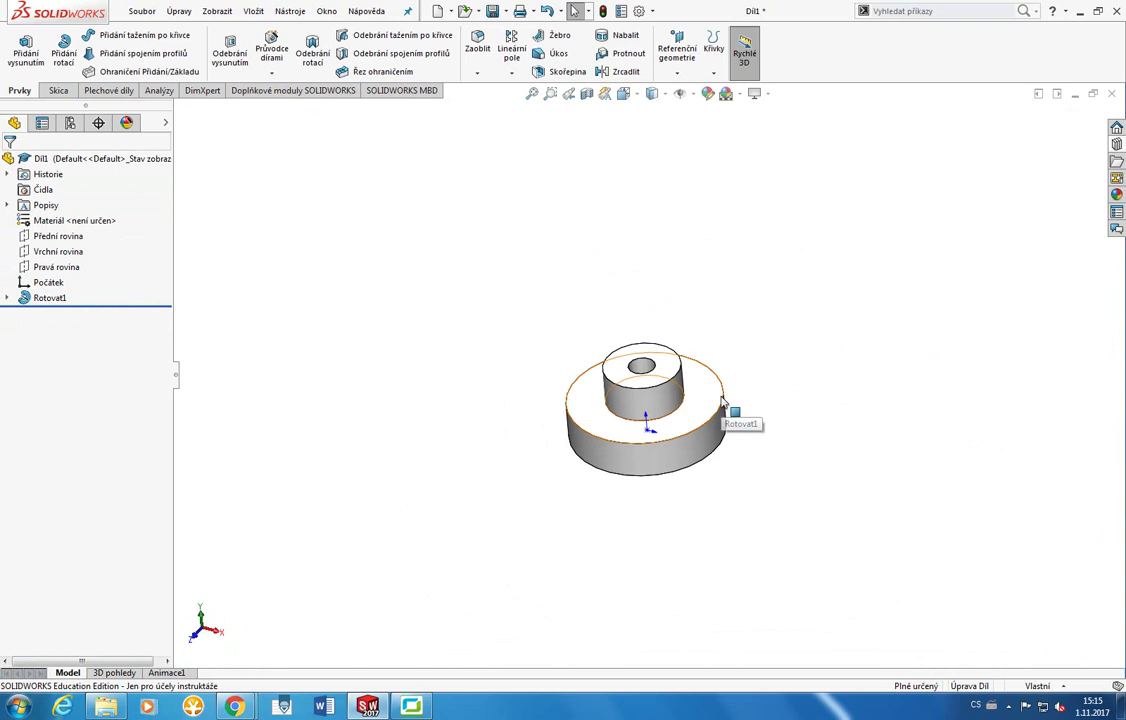
left_click(723, 397)
left_click(756, 317)
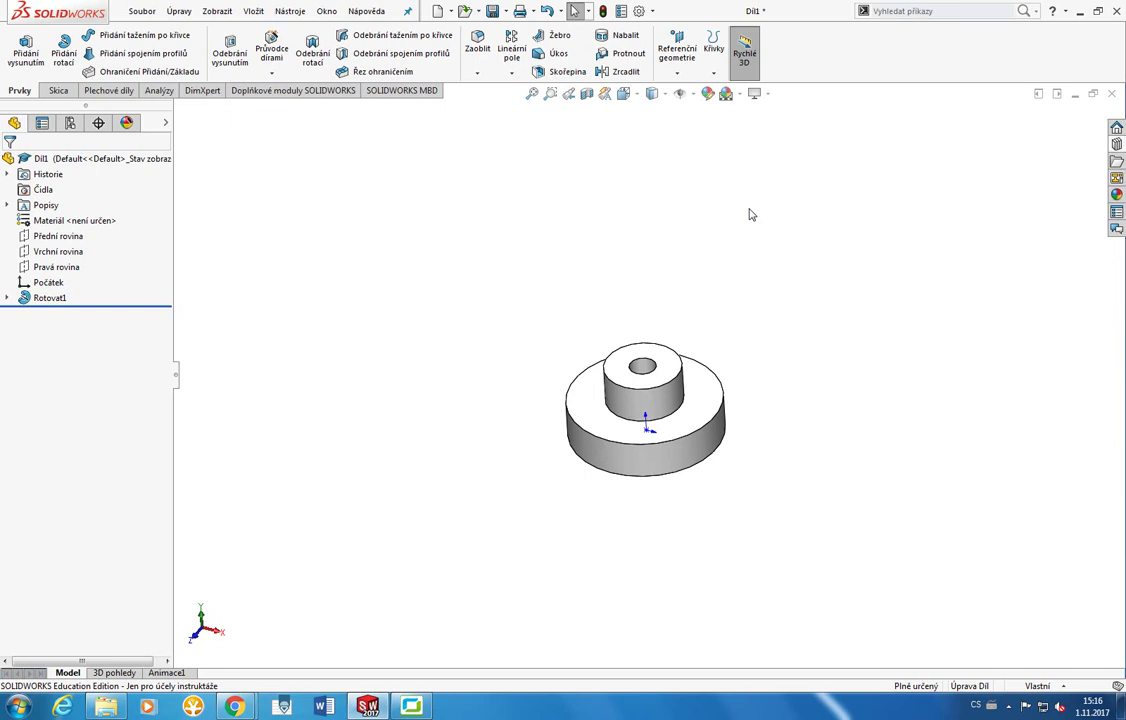
Reopen the revolve feature's definition, review its axis, angle and selected contours settings, and close it.
right_click(45, 297)
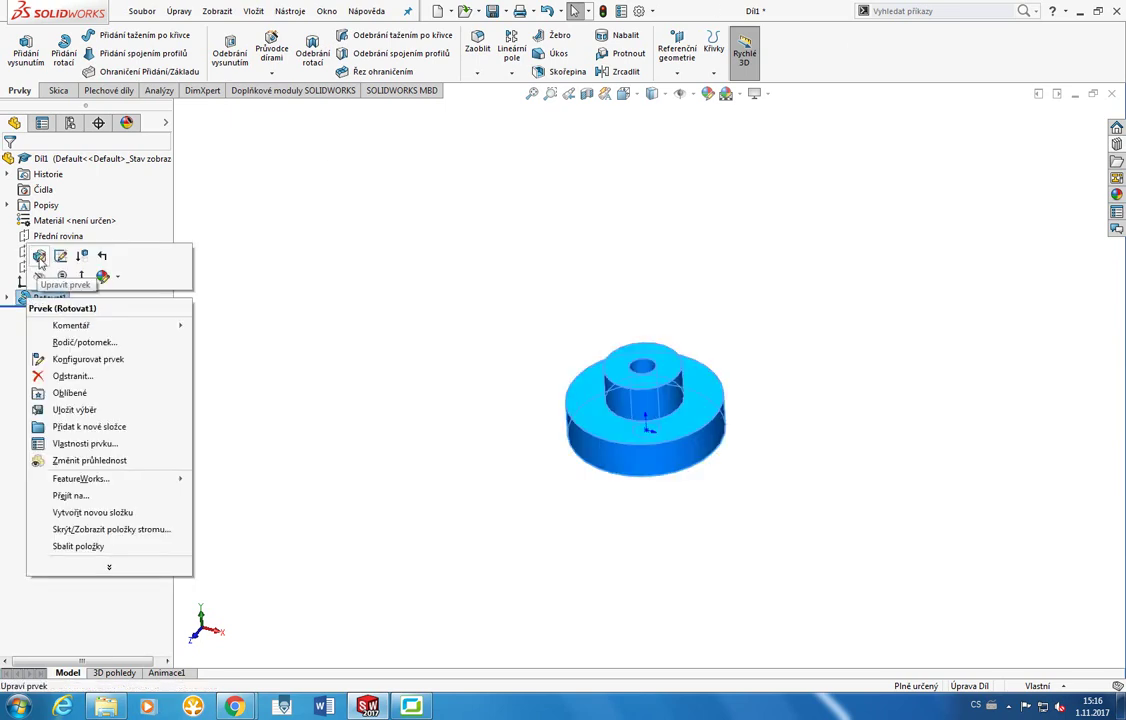
left_click(40, 258)
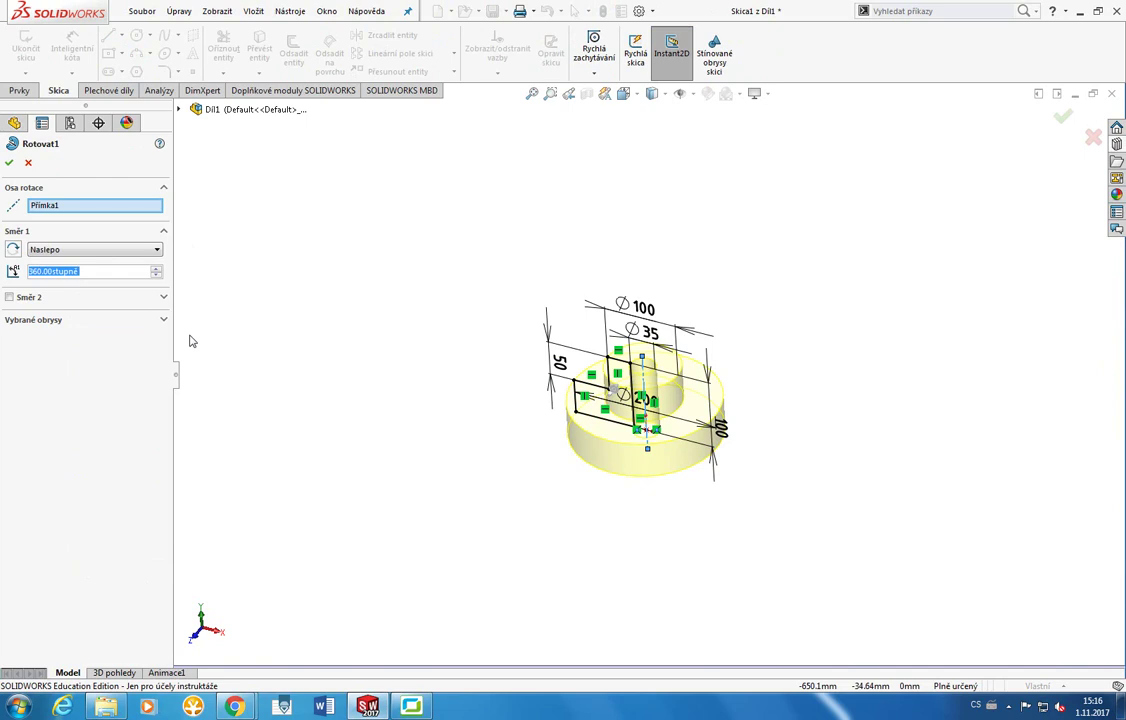
left_click(64, 320)
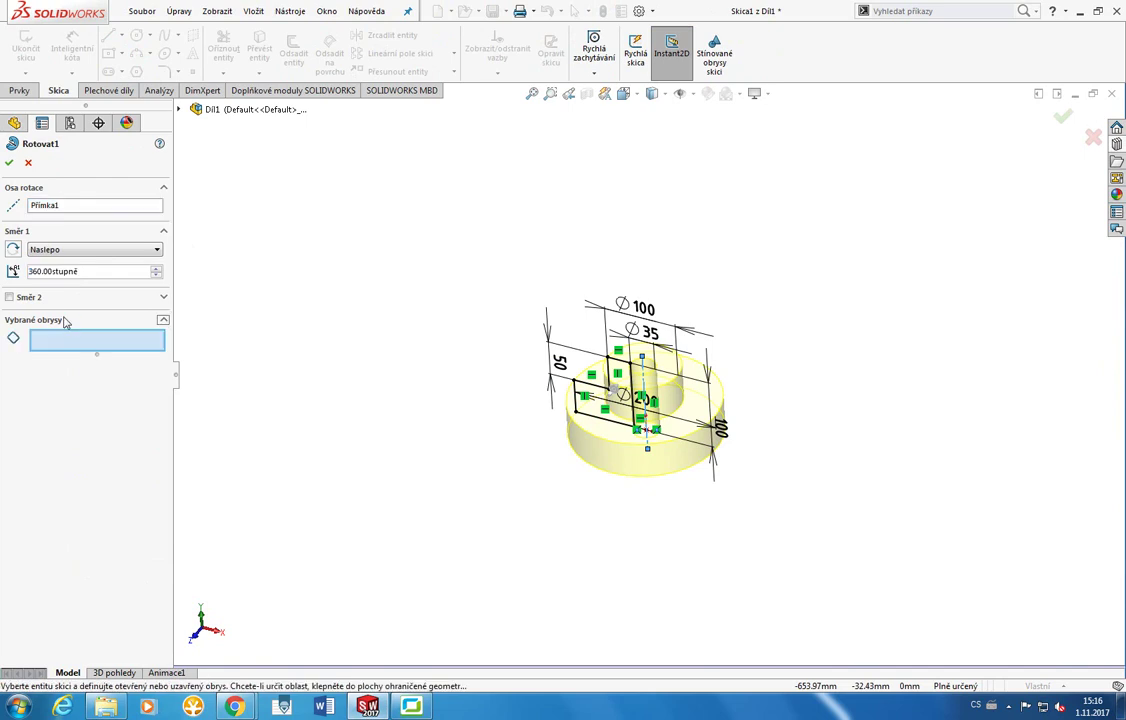
left_click(64, 320)
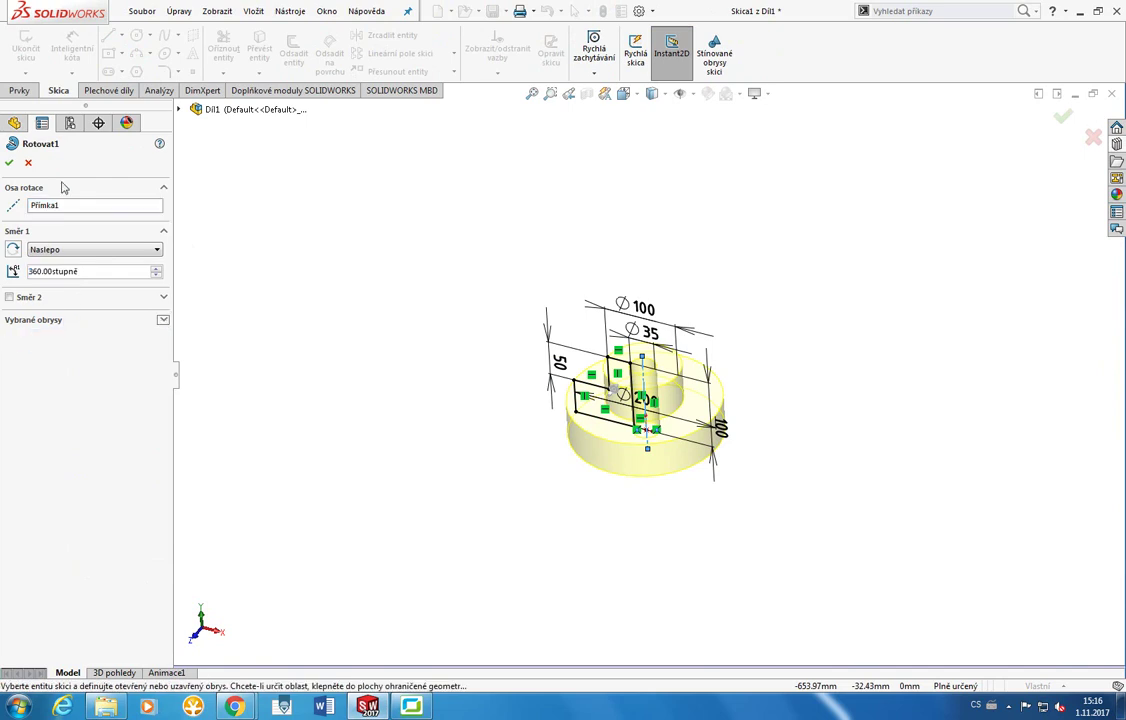
left_click(9, 162)
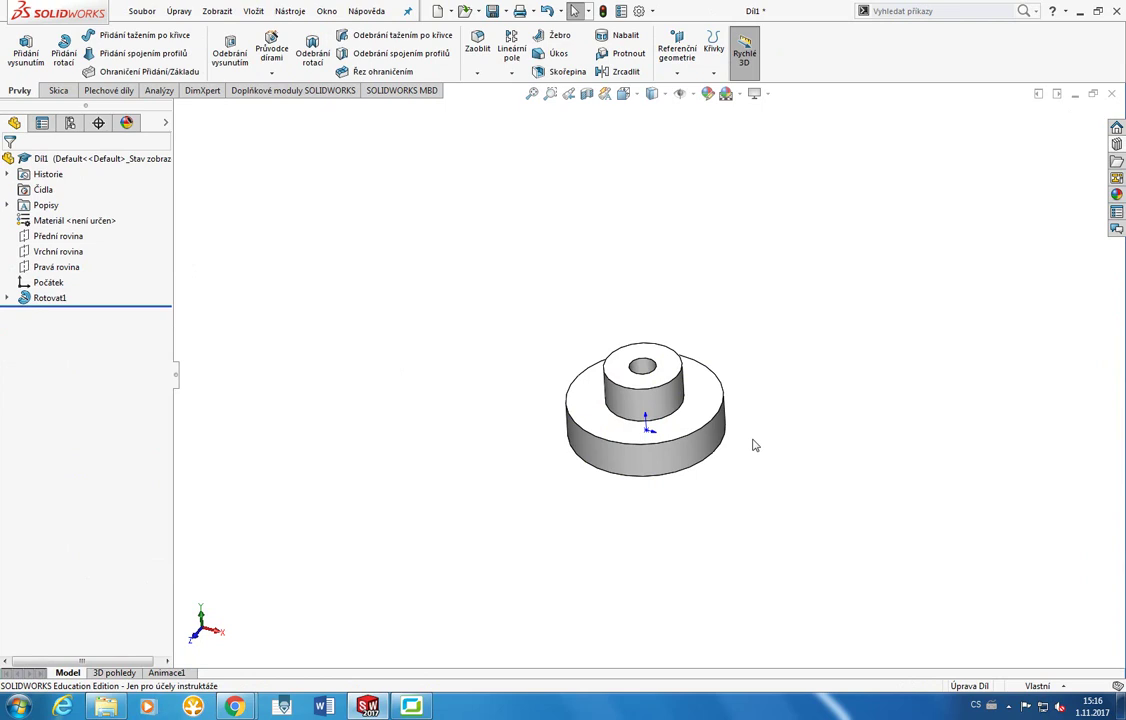
Inspect the part's bore and stepped cross-section with a section view on the Front plane, and return to the full model.
left_click(587, 93)
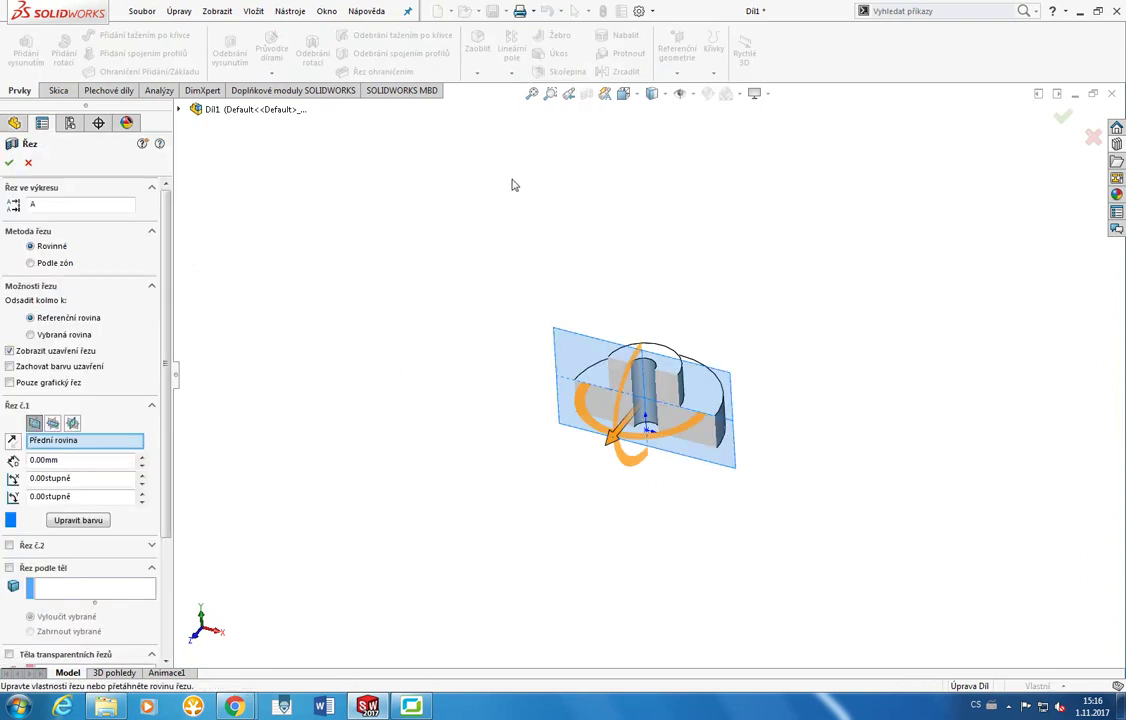
middle_click_drag(480, 475, 516, 364)
scroll(625, 368, "down", 5)
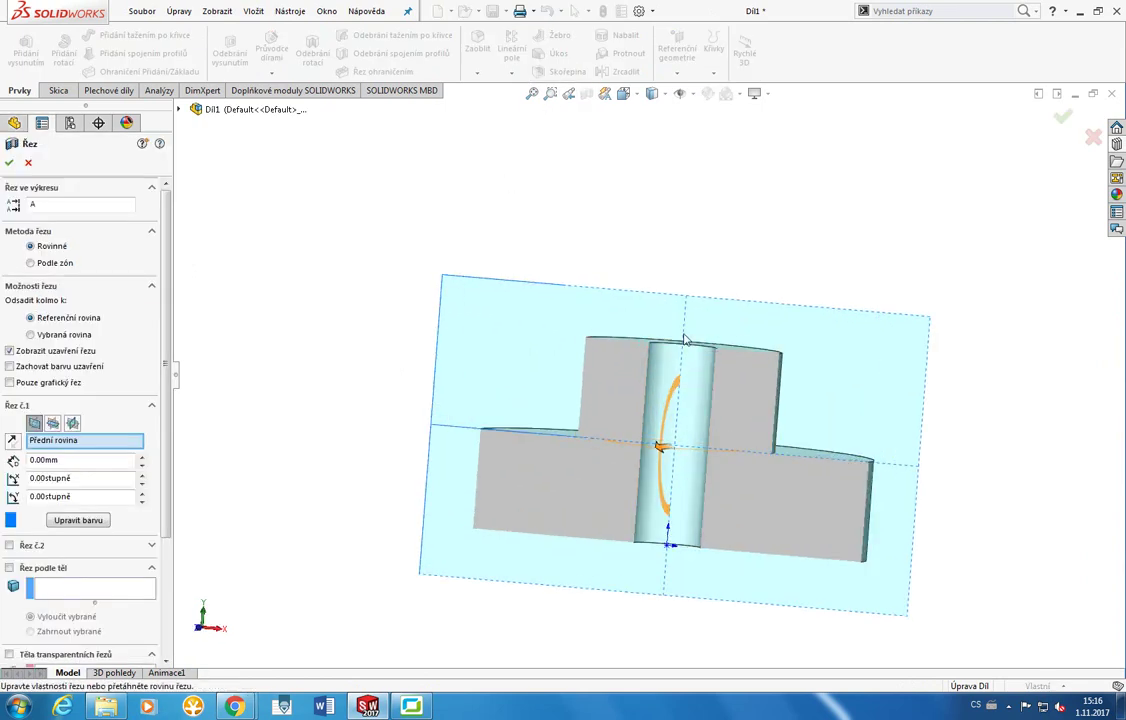
left_click(9, 162)
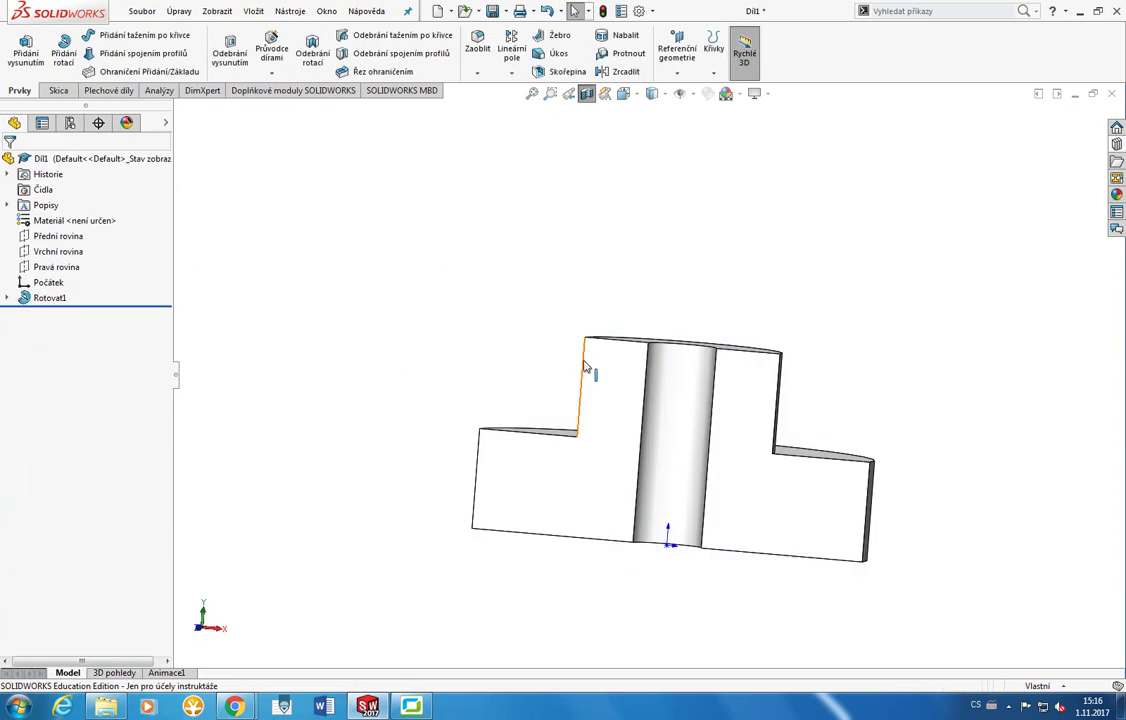
middle_click_drag(560, 250, 575, 221)
middle_click_drag(604, 202, 640, 164)
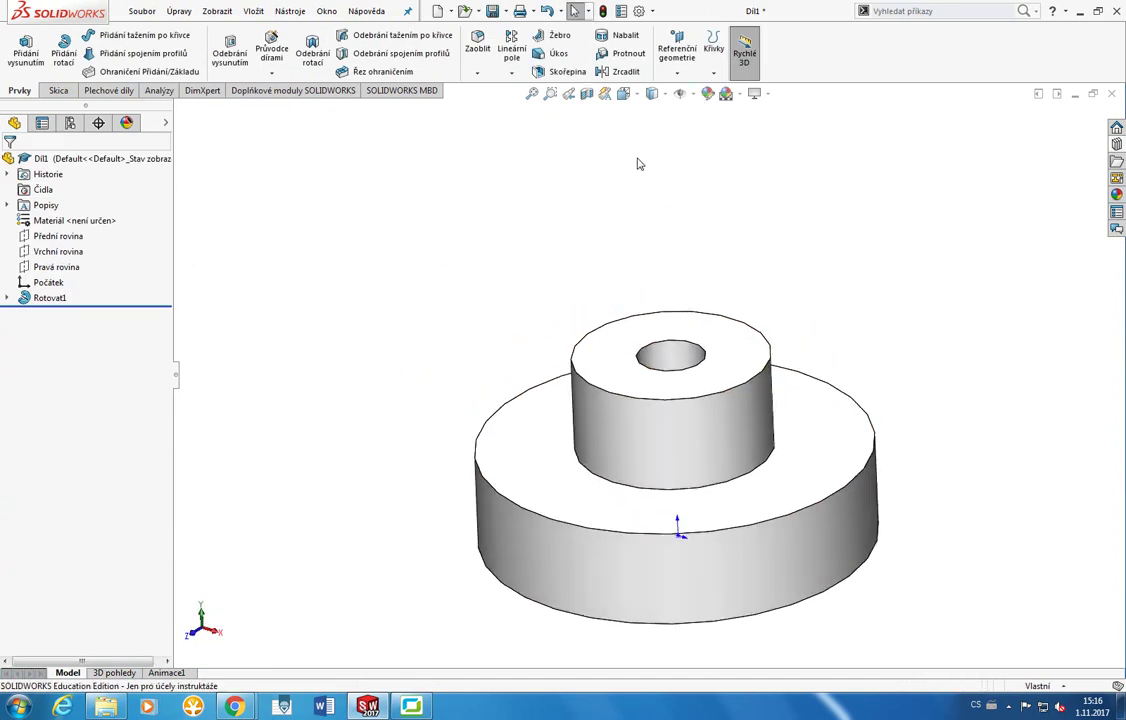
Start an angle-distance chamfer on the hub's upper outer edge and the flange's upper outer edge.
left_click(472, 75)
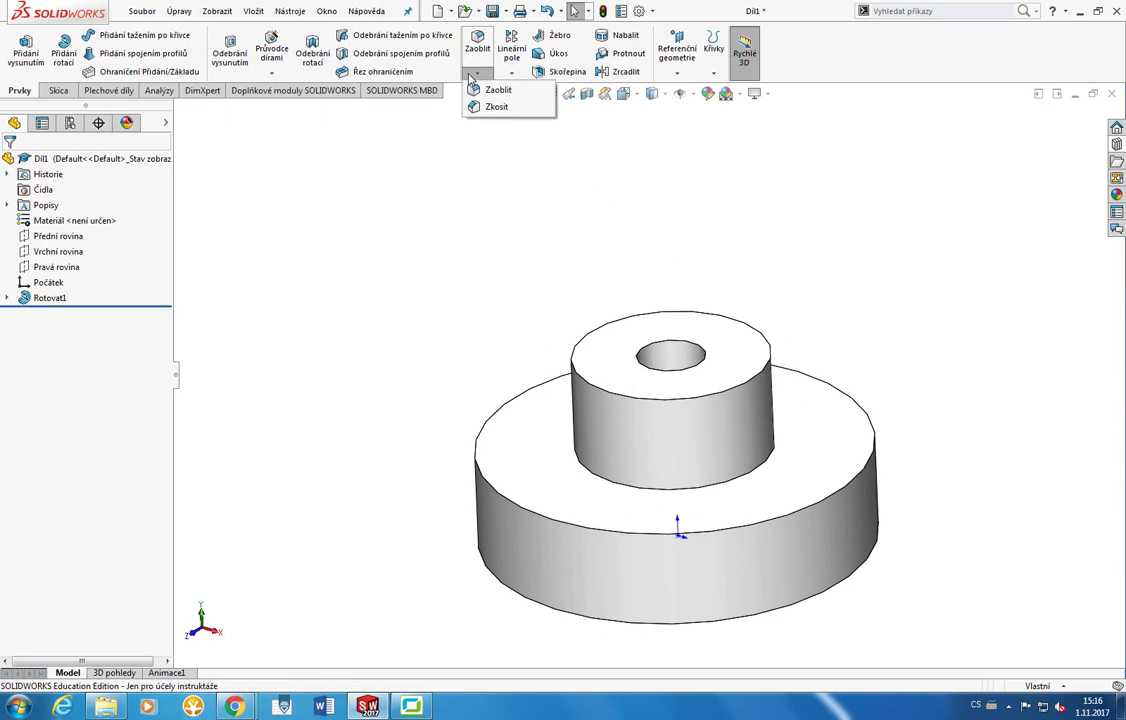
left_click(472, 76)
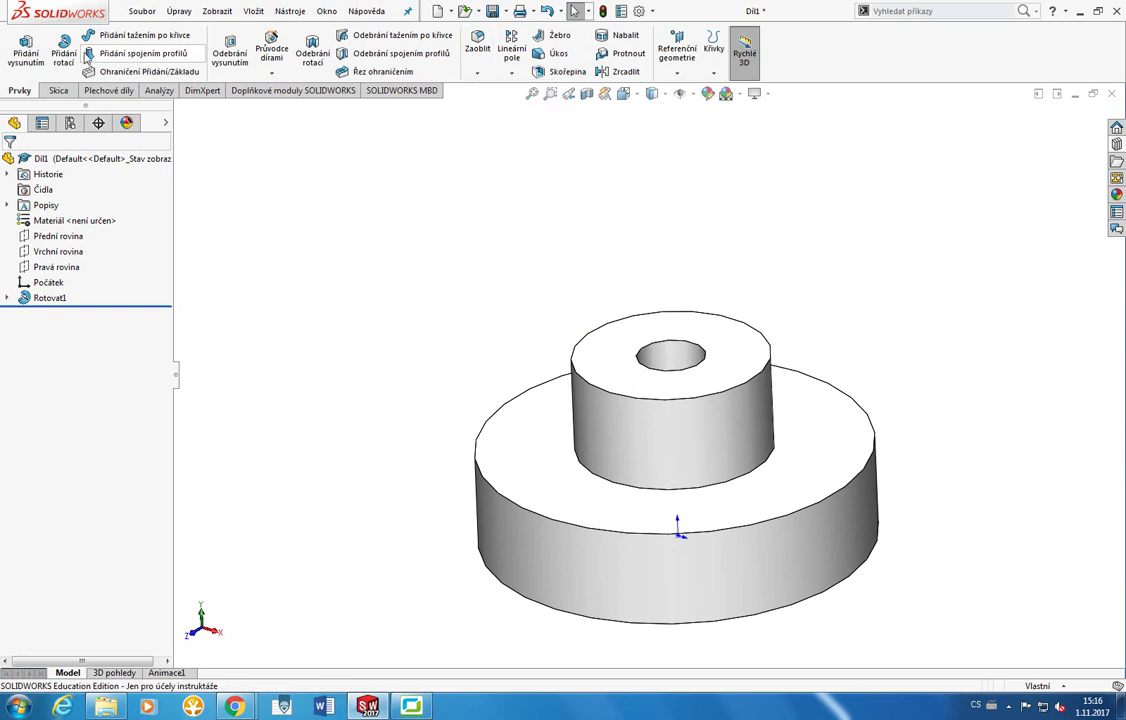
left_click(475, 76)
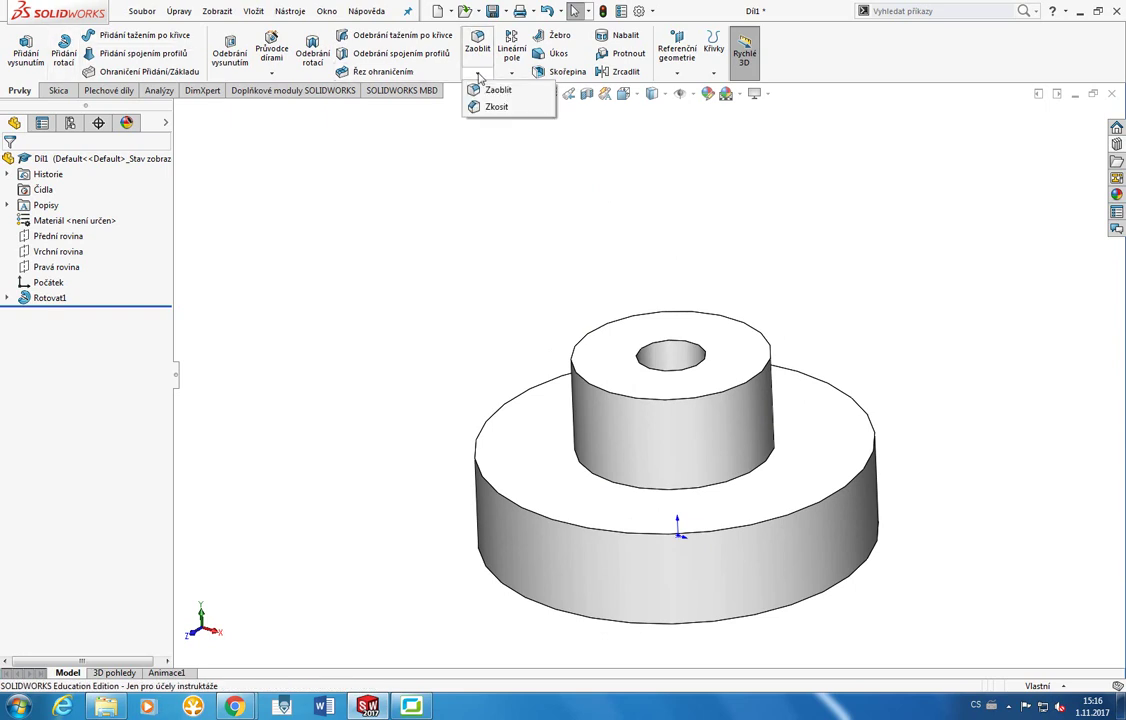
left_click(490, 107)
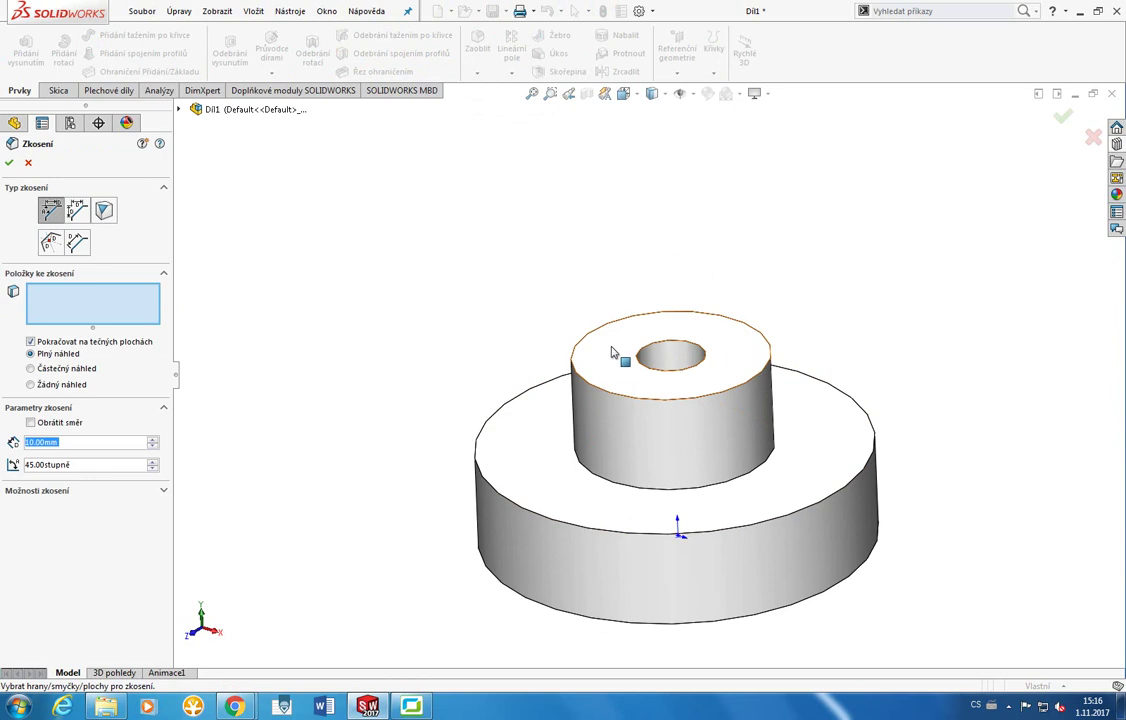
left_click(613, 352)
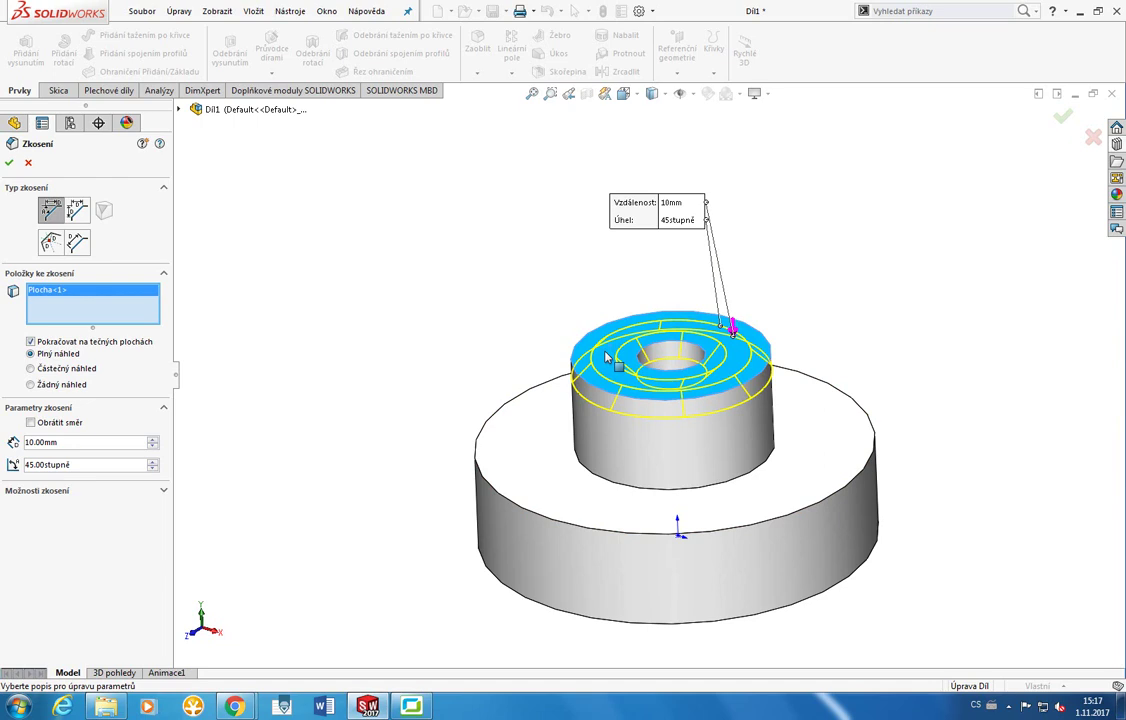
left_click(615, 360)
left_click(729, 322)
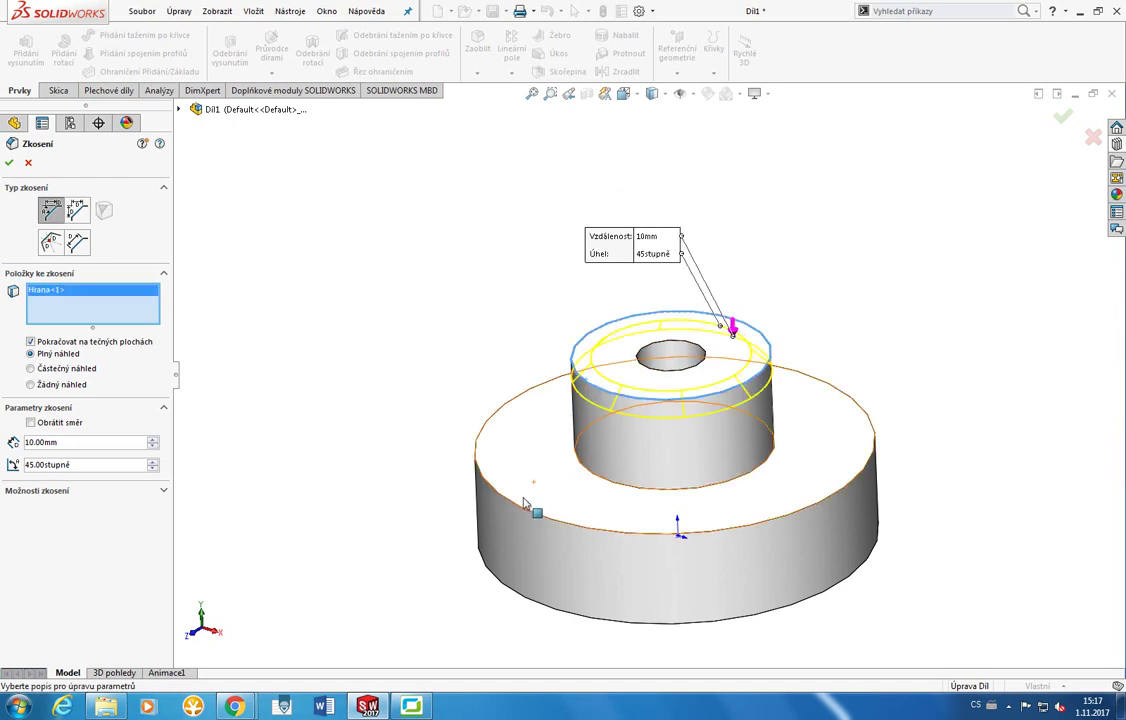
left_click(797, 380)
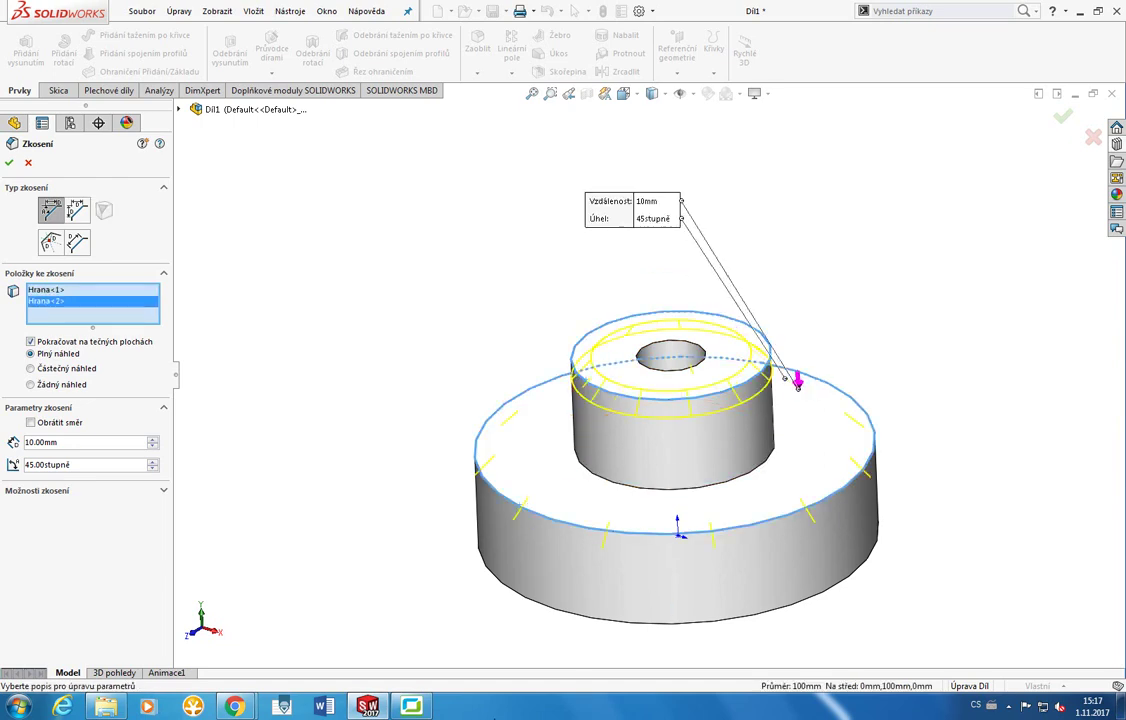
Check the chamfered corners in hand sketch 11.1.SW.jpg and add the hub's base edge to the chamfer selection.
key("alt+Tab")
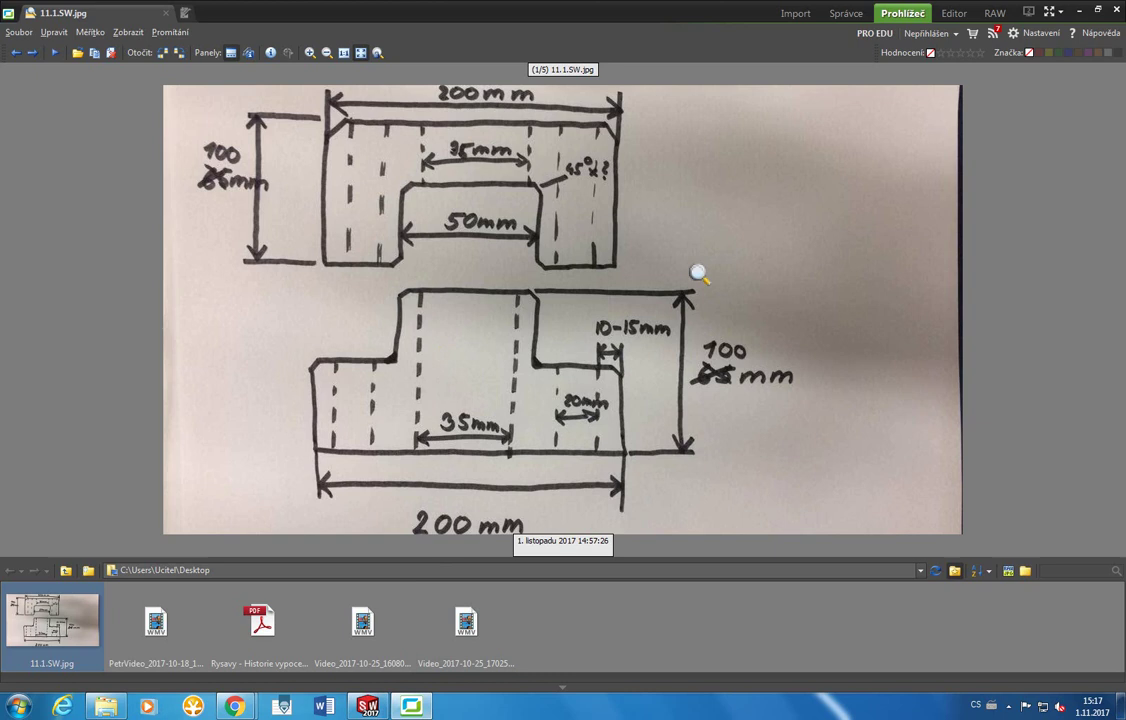
left_click(368, 706)
left_click(589, 474)
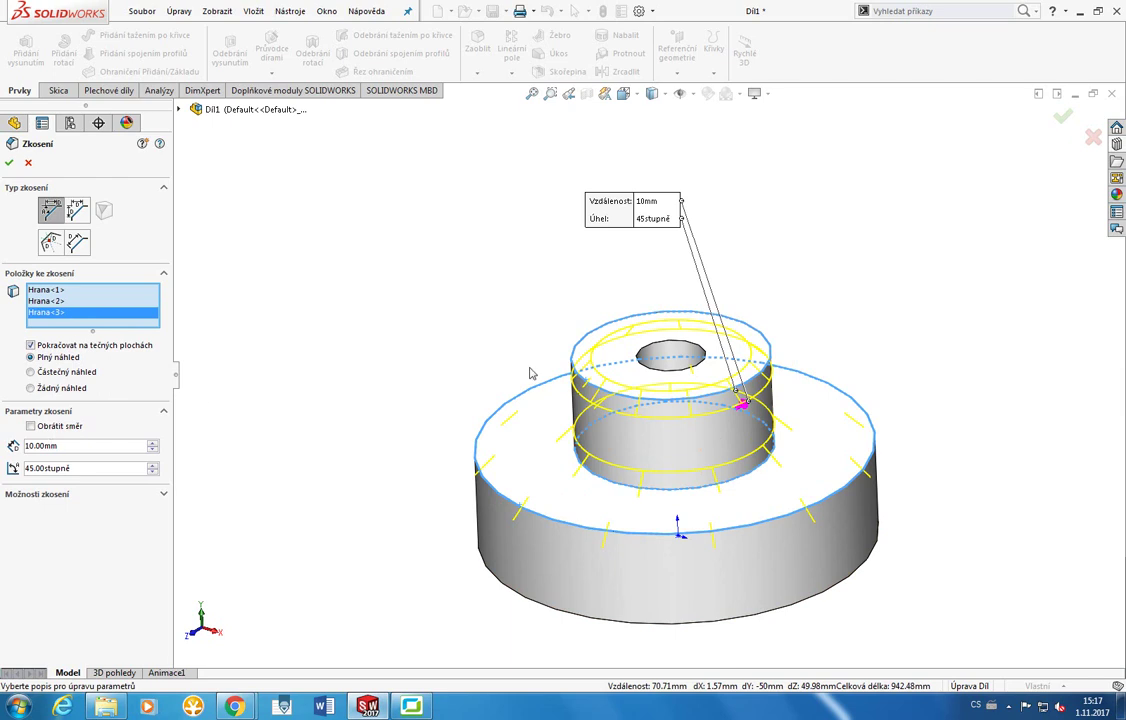
Set the chamfer distance to 3 mm at 45 degrees and apply it to the three selected edges.
middle_click_drag(466, 325, 375, 310)
type("1")
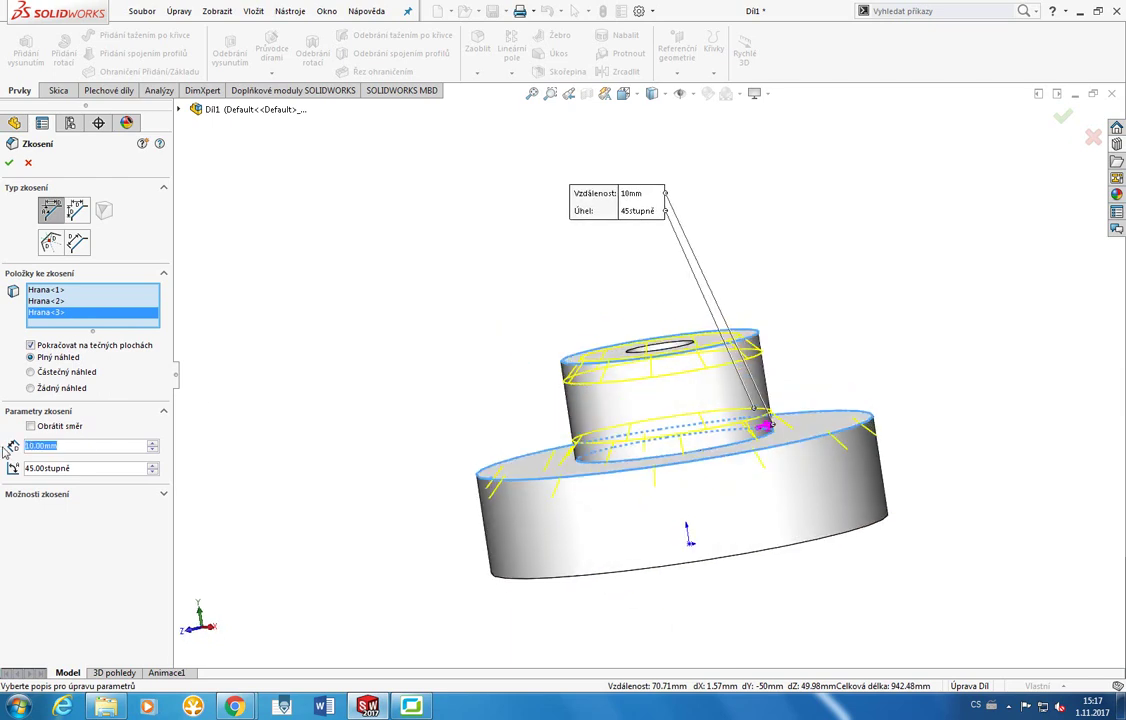
key("Return")
type("3")
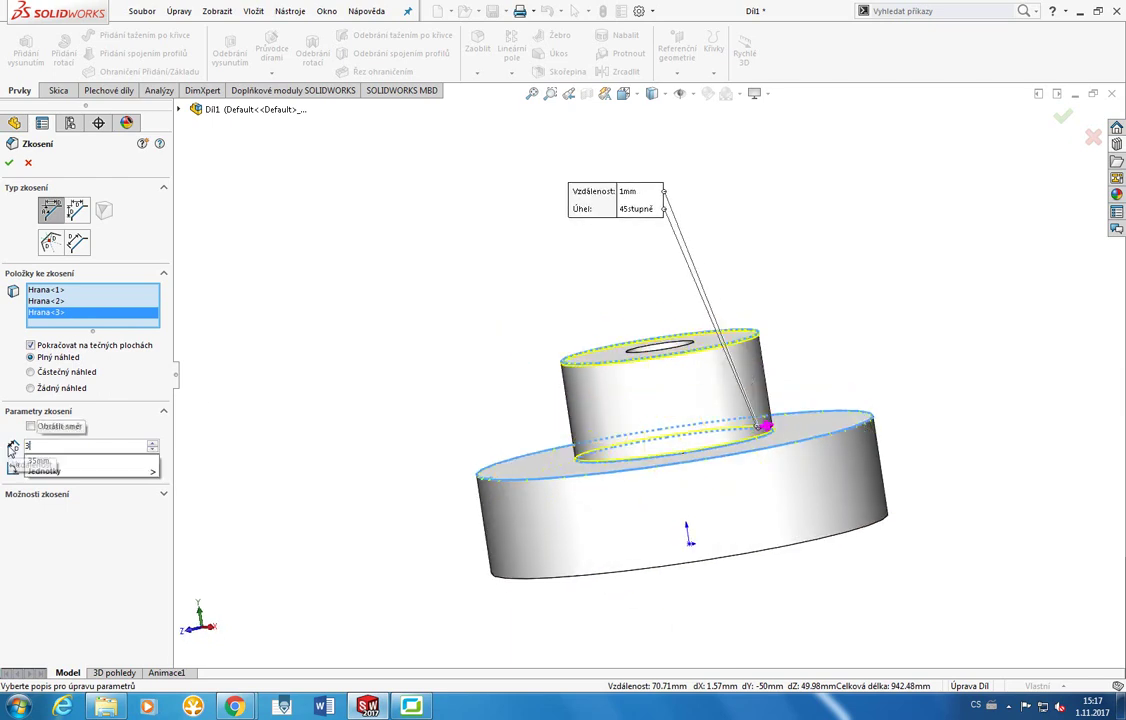
key("Return")
left_click(9, 162)
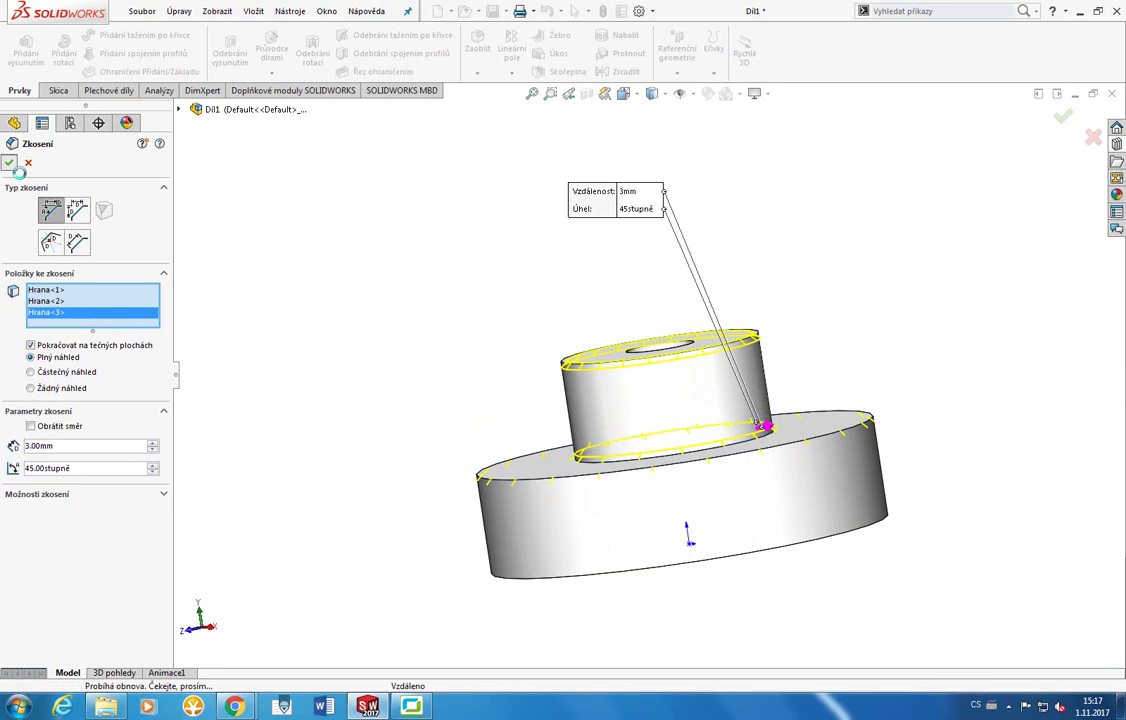
middle_click_drag(482, 374, 495, 322)
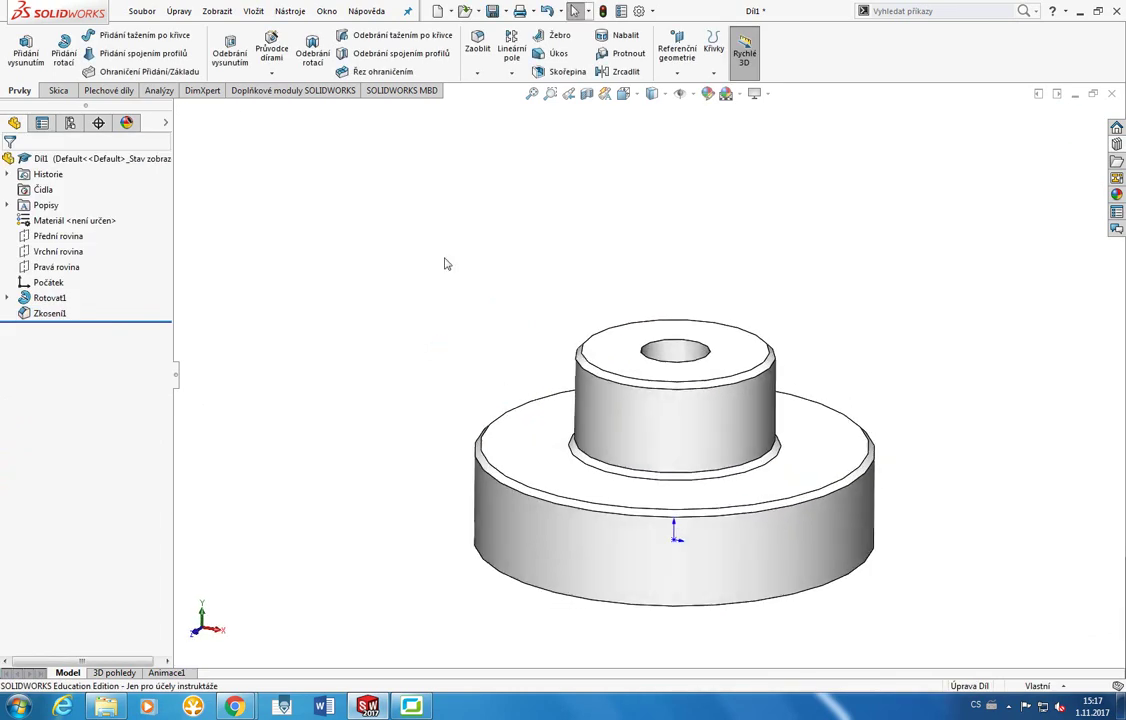
left_click(492, 11)
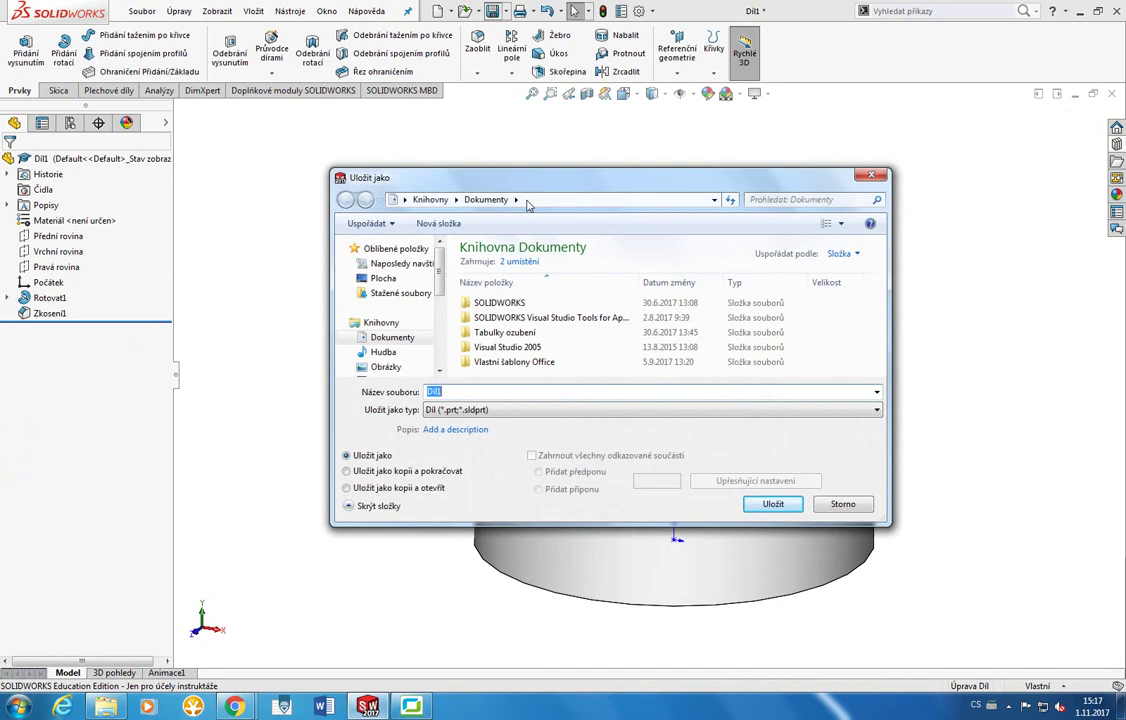
left_click(871, 175)
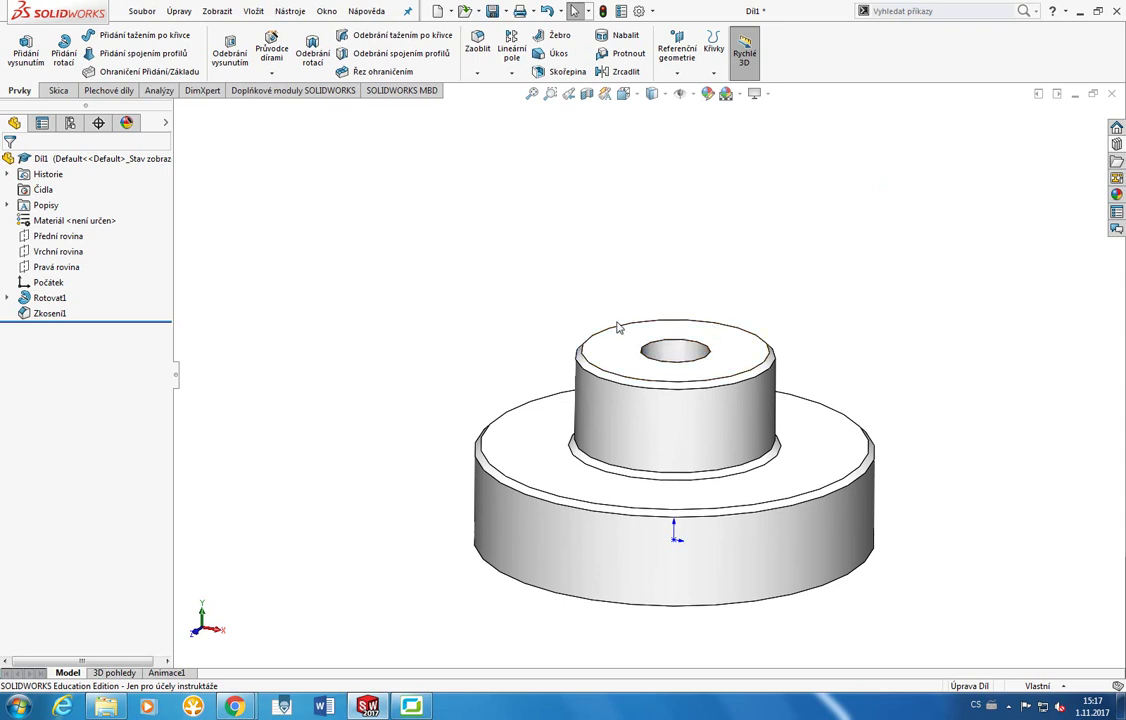
left_click(603, 463)
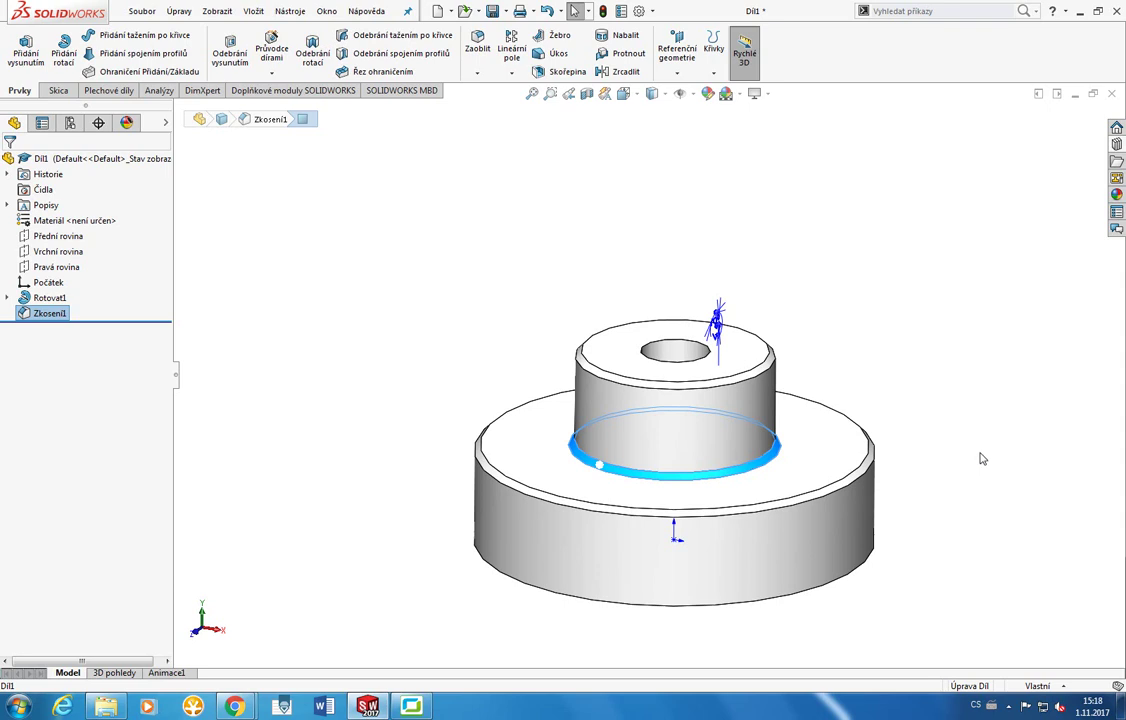
left_click(982, 458)
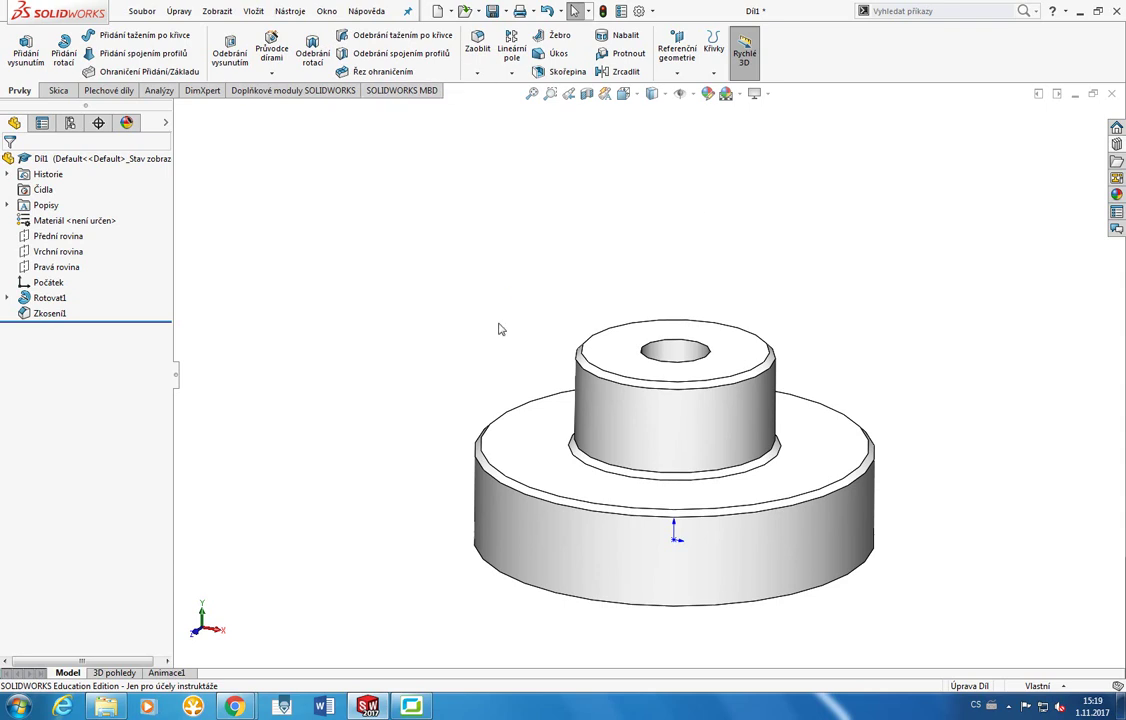
Check the flange holes in hand sketch 11.1.SW.jpg and orient the part to the Top view.
left_click(411, 706)
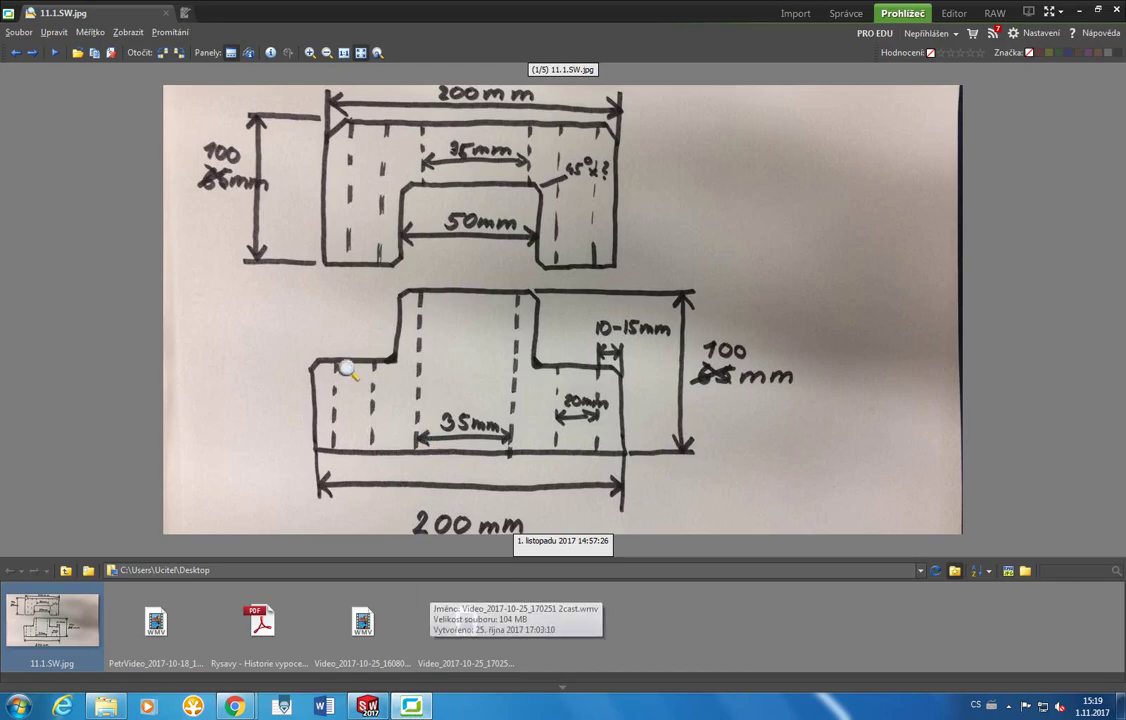
left_click(368, 706)
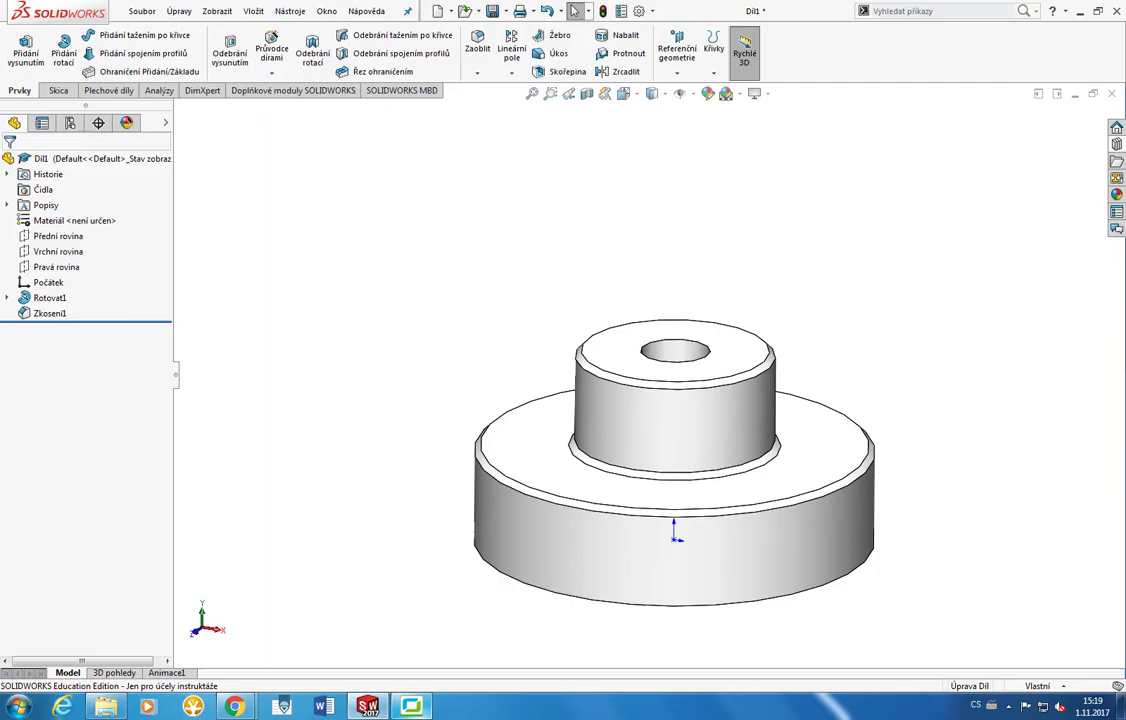
left_click_drag(386, 465, 359, 244)
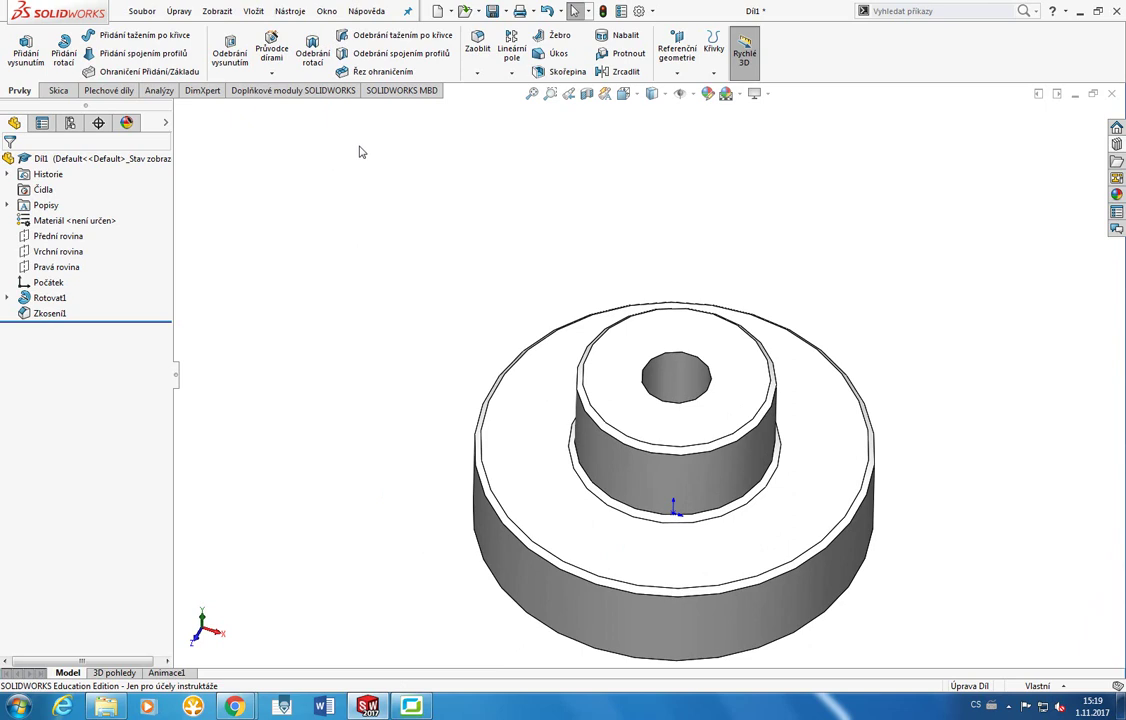
key("space")
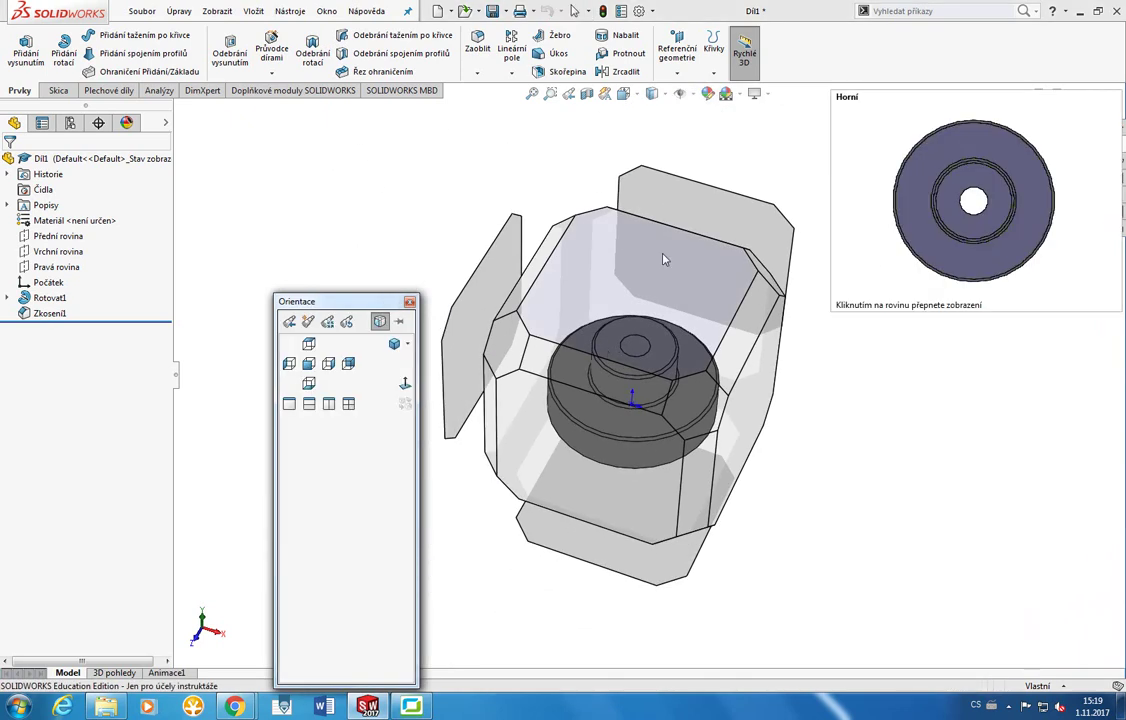
left_click(657, 277)
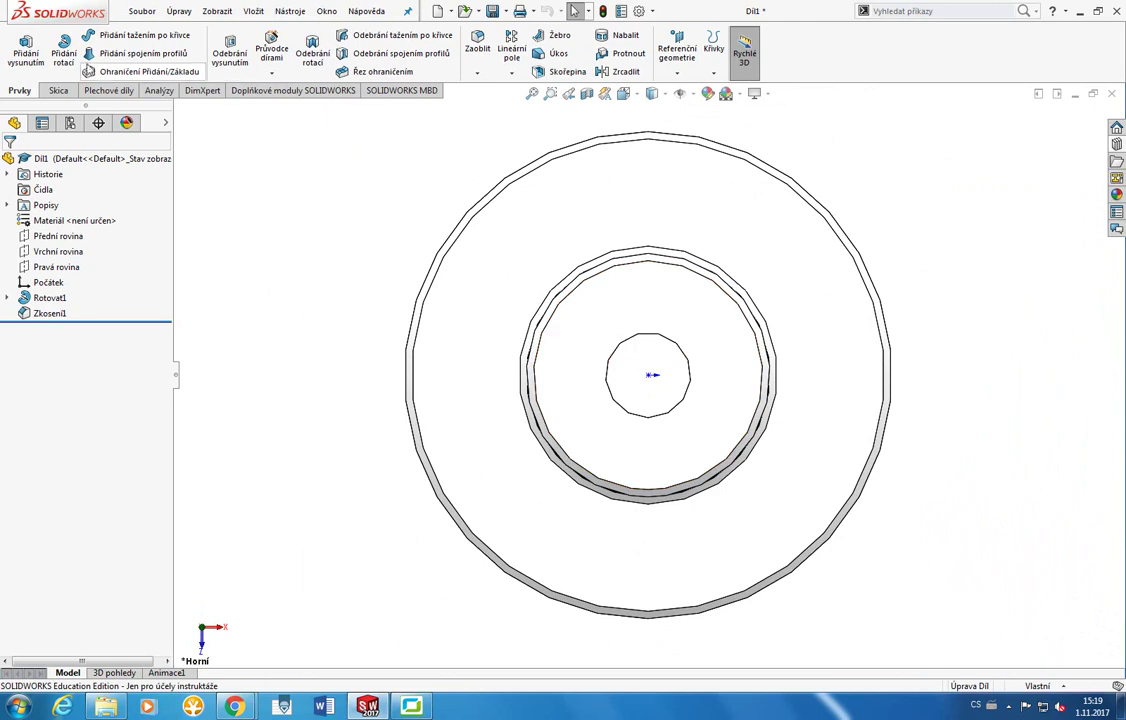
Start an extruded cut with a new sketch on the flange's upper ring-shaped face.
left_click(66, 91)
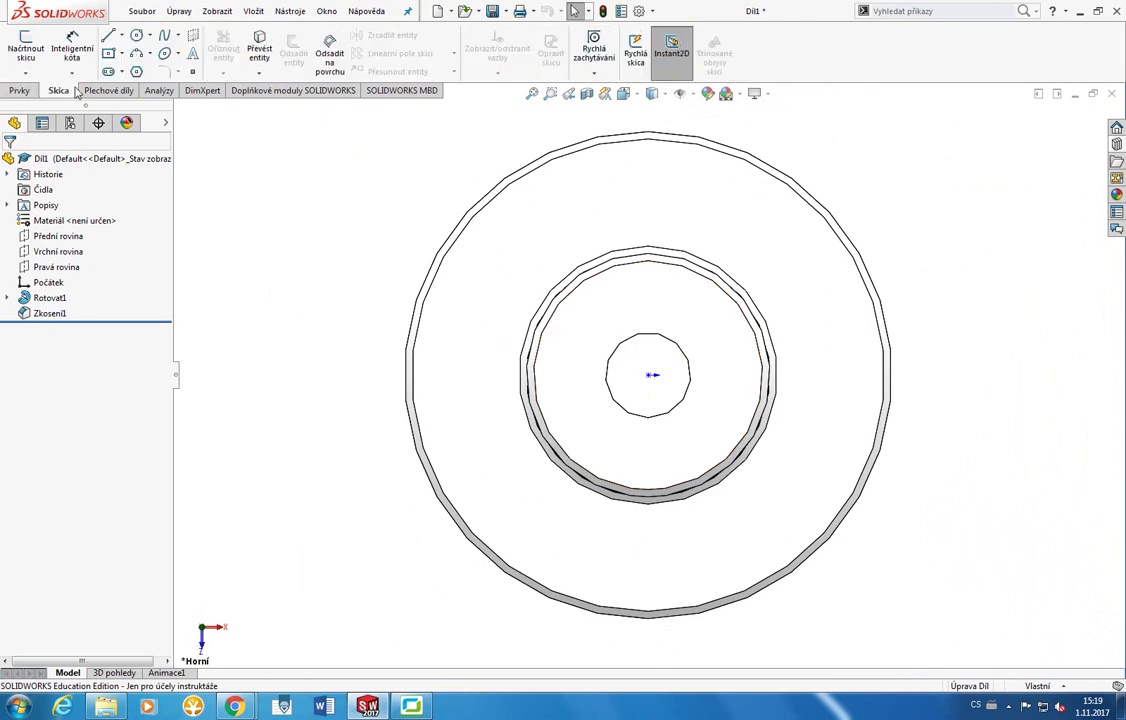
left_click(22, 92)
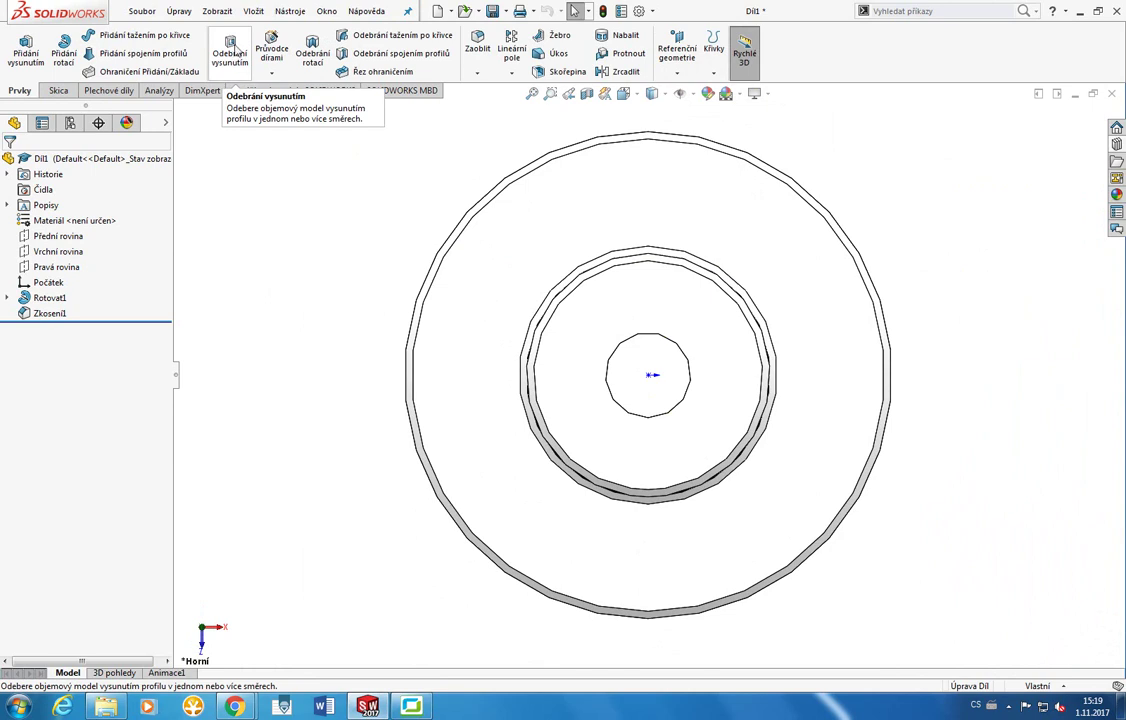
left_click(230, 50)
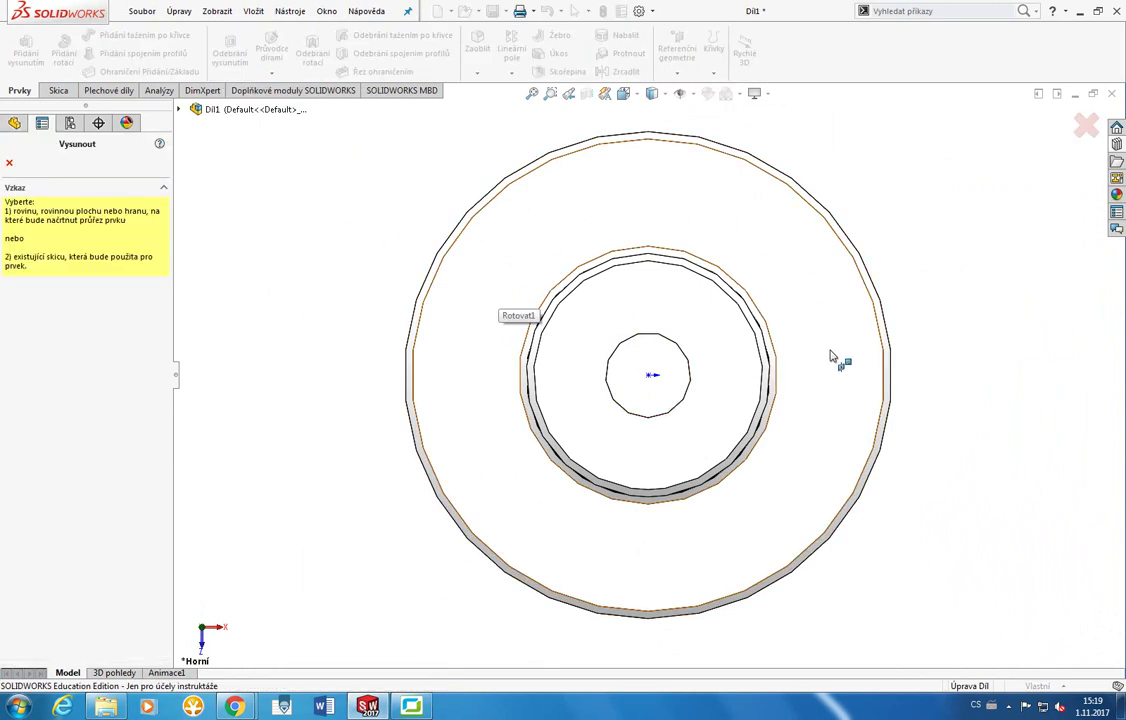
left_click(472, 372)
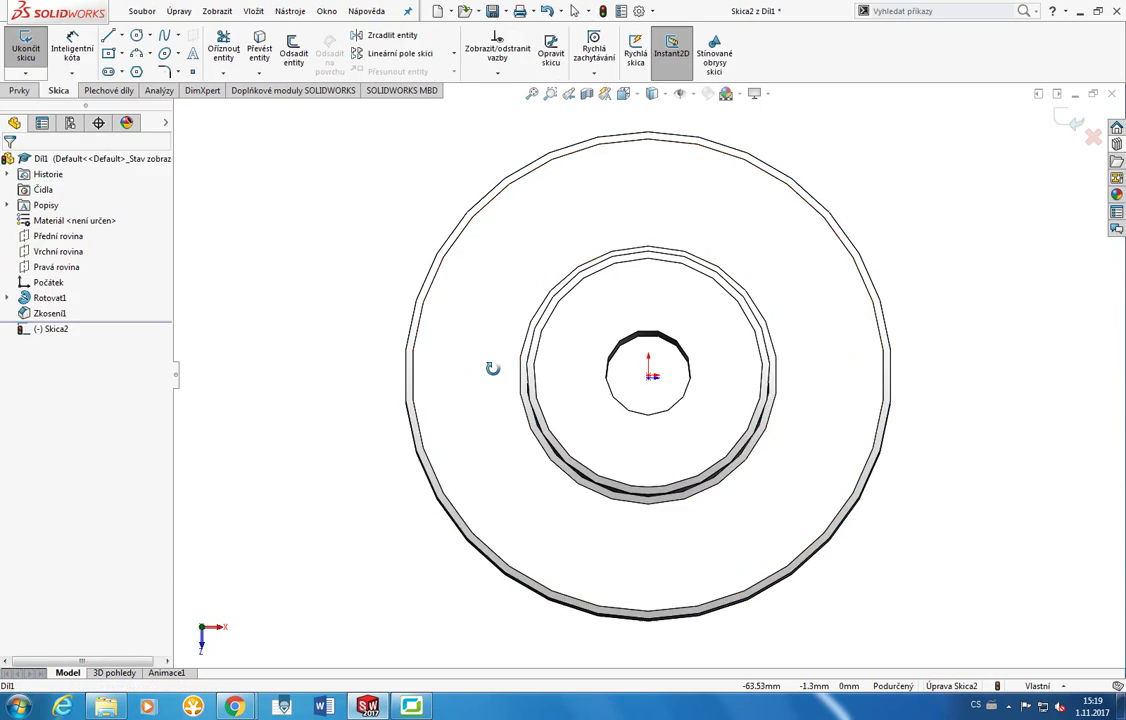
left_click(530, 352)
key("ctrl+8")
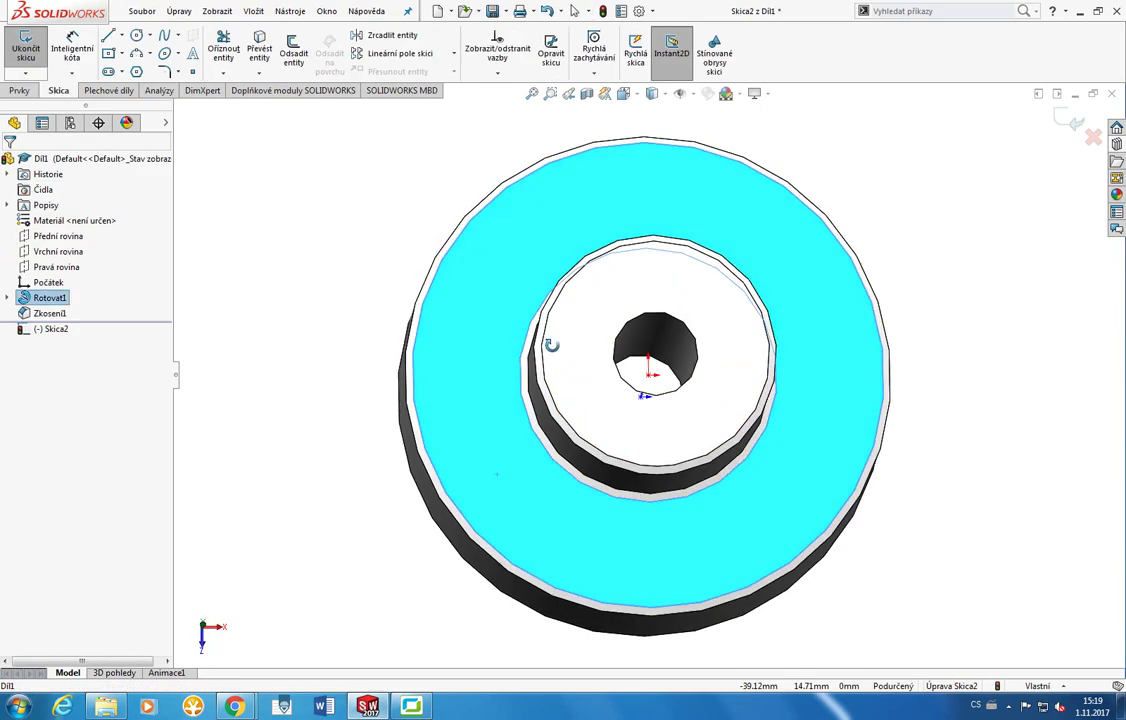
key("space")
key("ctrl+5")
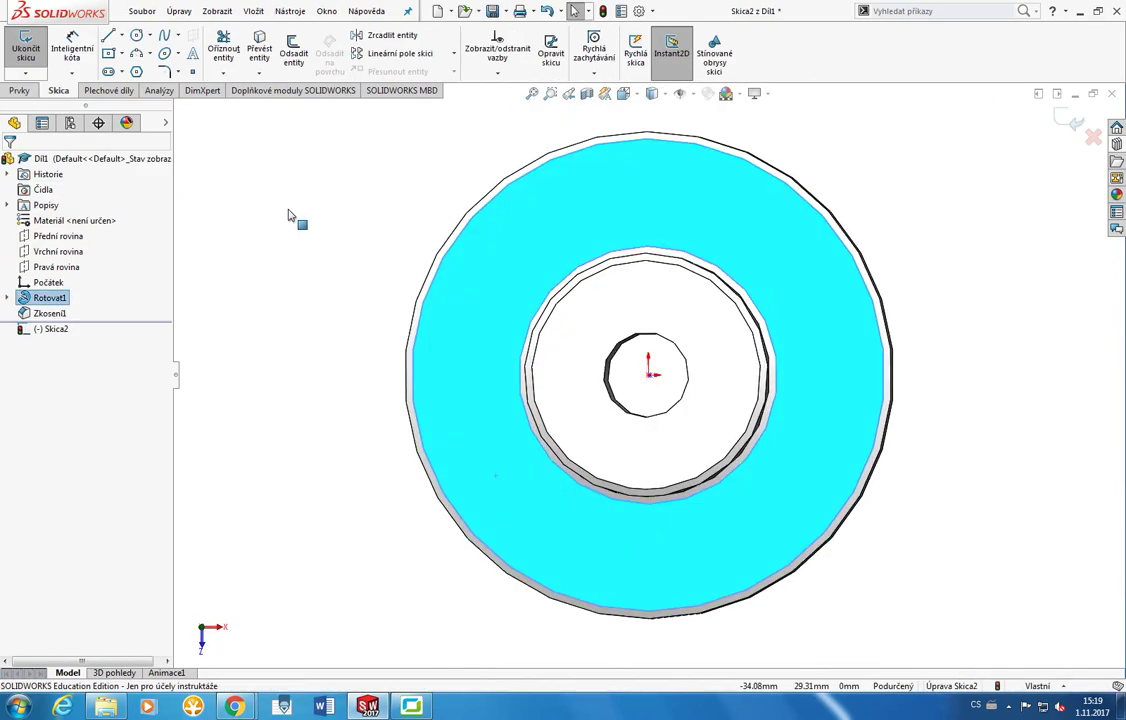
Sketch a circle of about 11.1 mm radius on the flange face, level with the origin and about 76 mm from it along negative X.
left_click(33, 93)
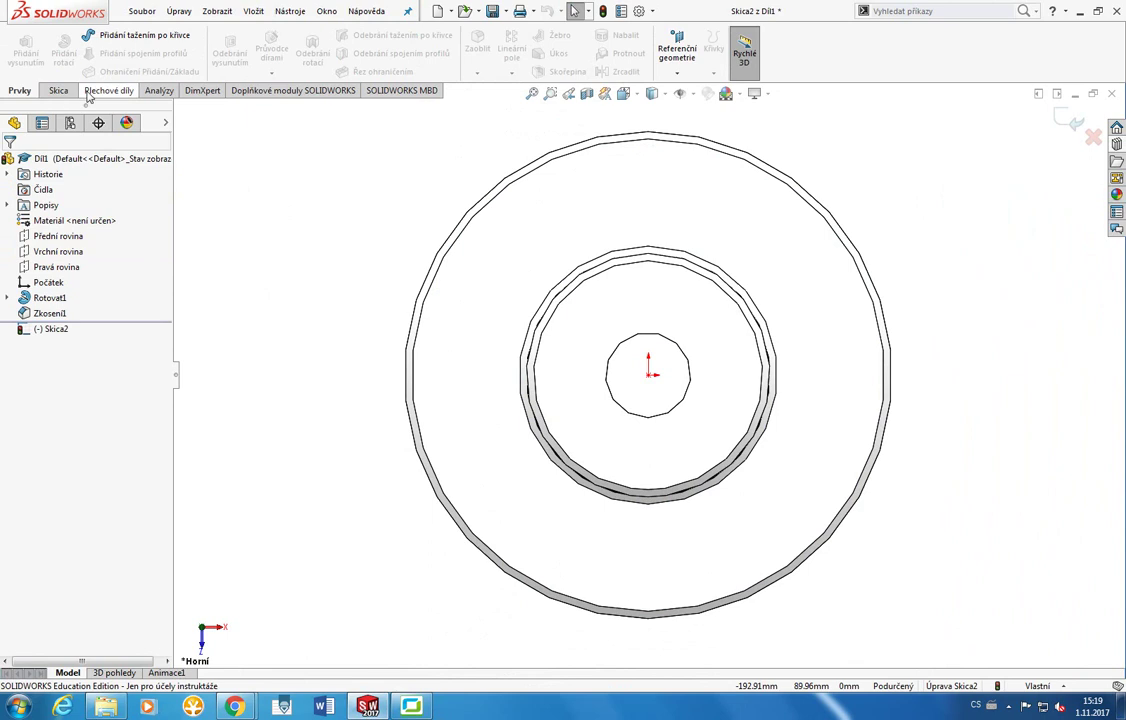
left_click(100, 91)
left_click(65, 91)
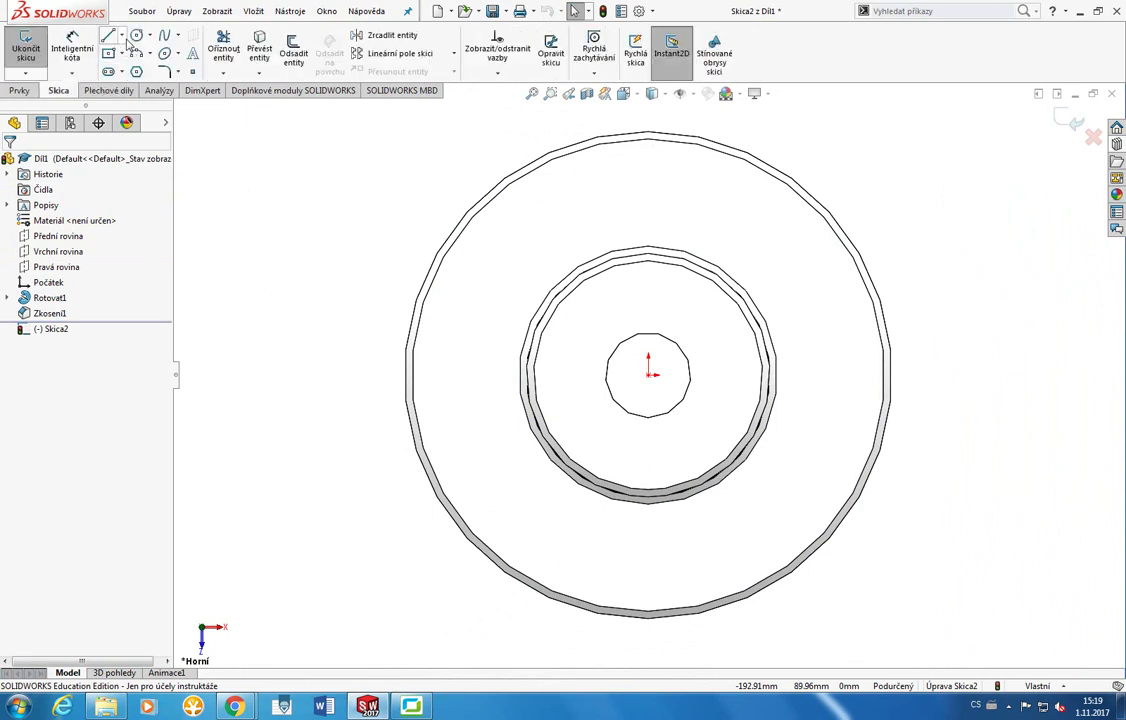
left_click(136, 38)
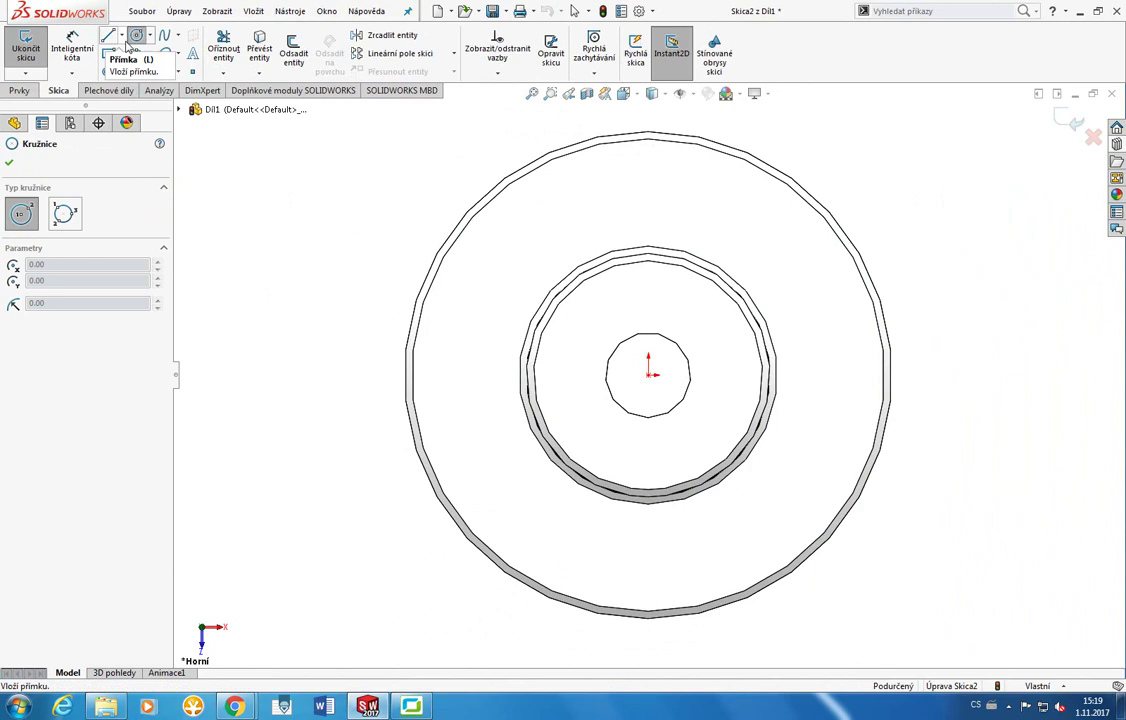
left_click(464, 375)
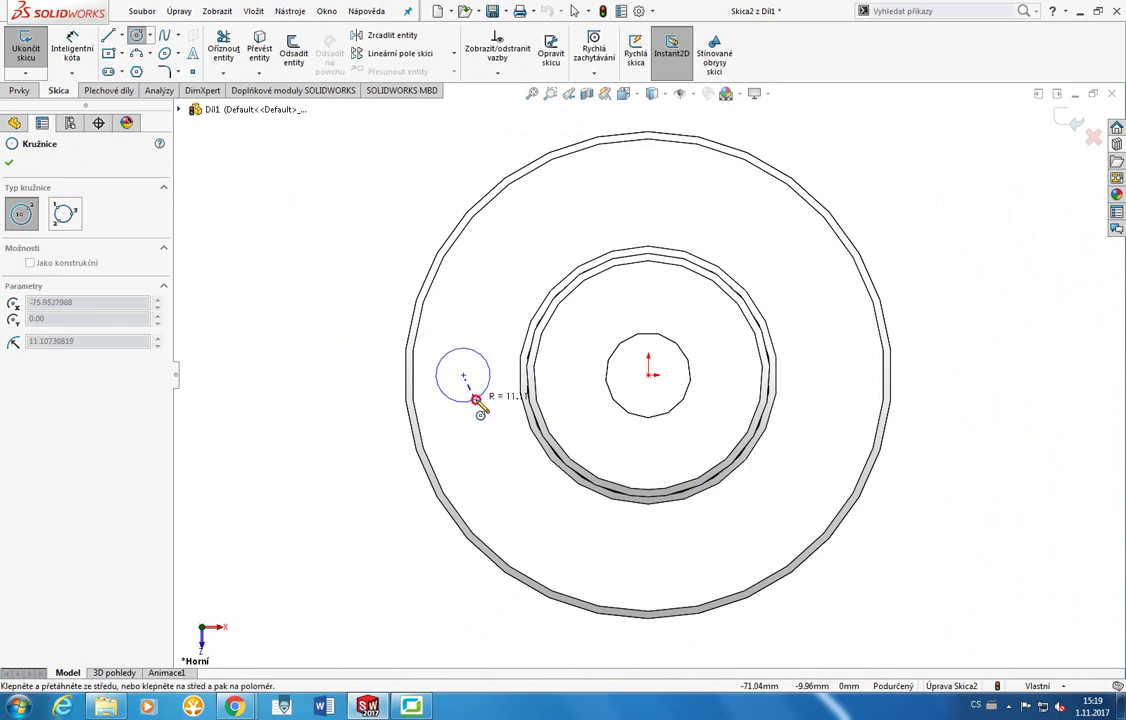
left_click(478, 400)
key("Escape")
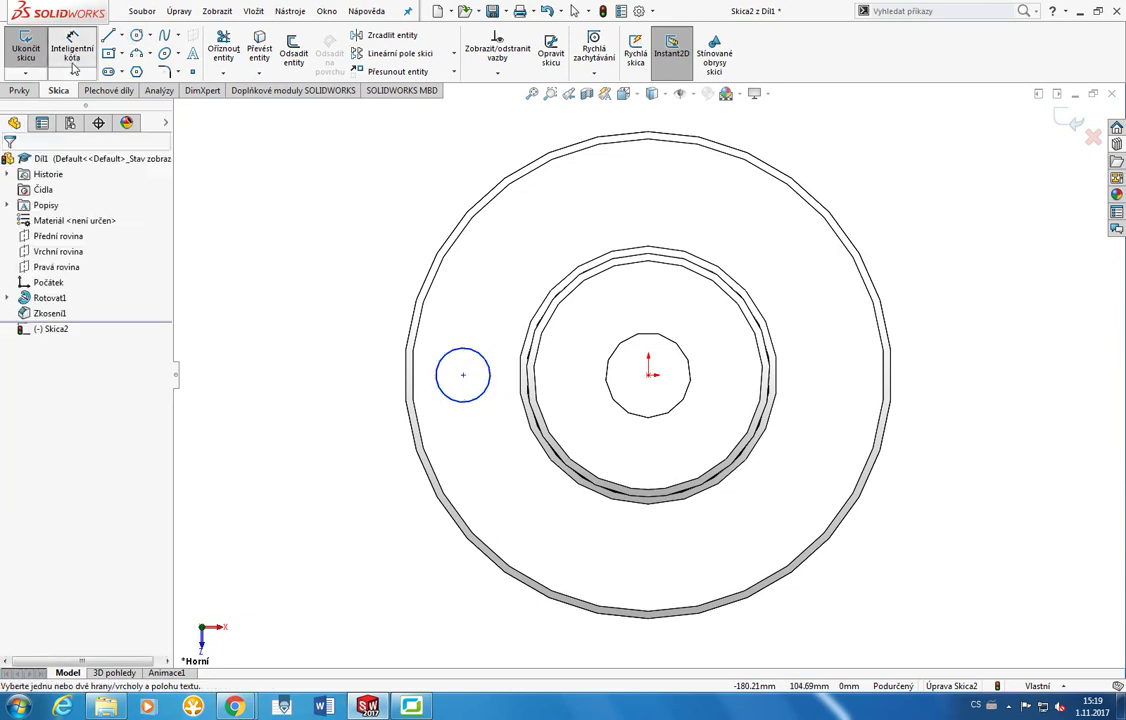
Check the hole size in hand sketch 11.1.SW.jpg and dimension the flange circle's diameter as 20 mm.
right_click_drag(437, 368, 437, 330)
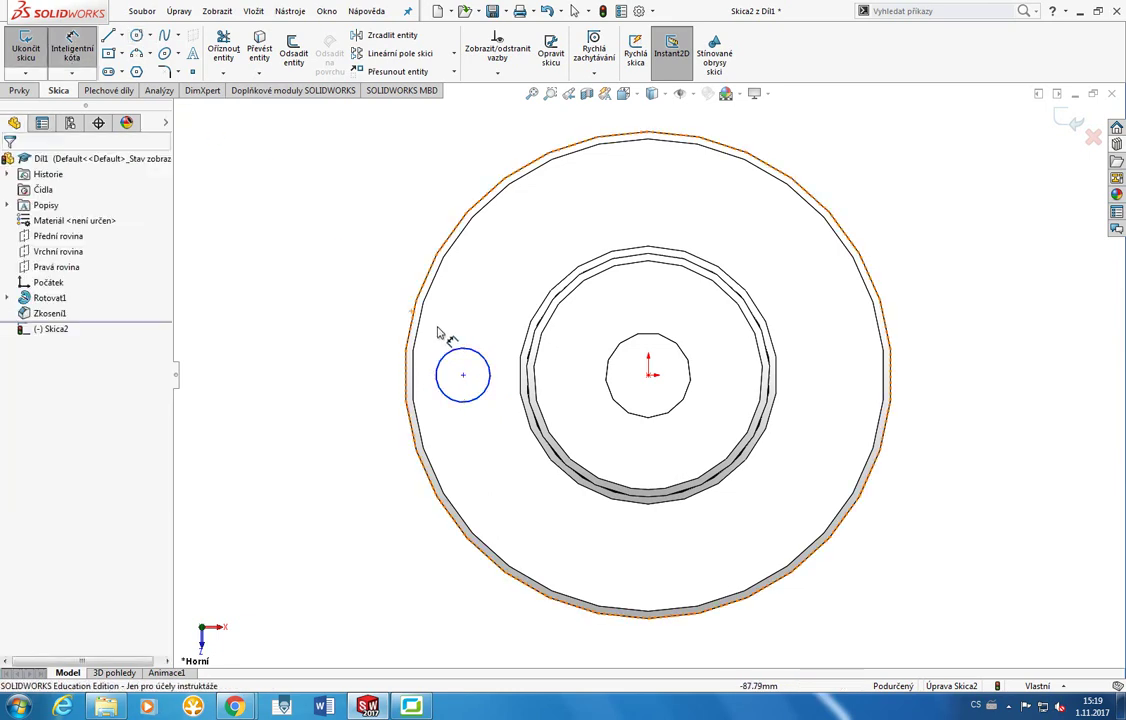
left_click(419, 713)
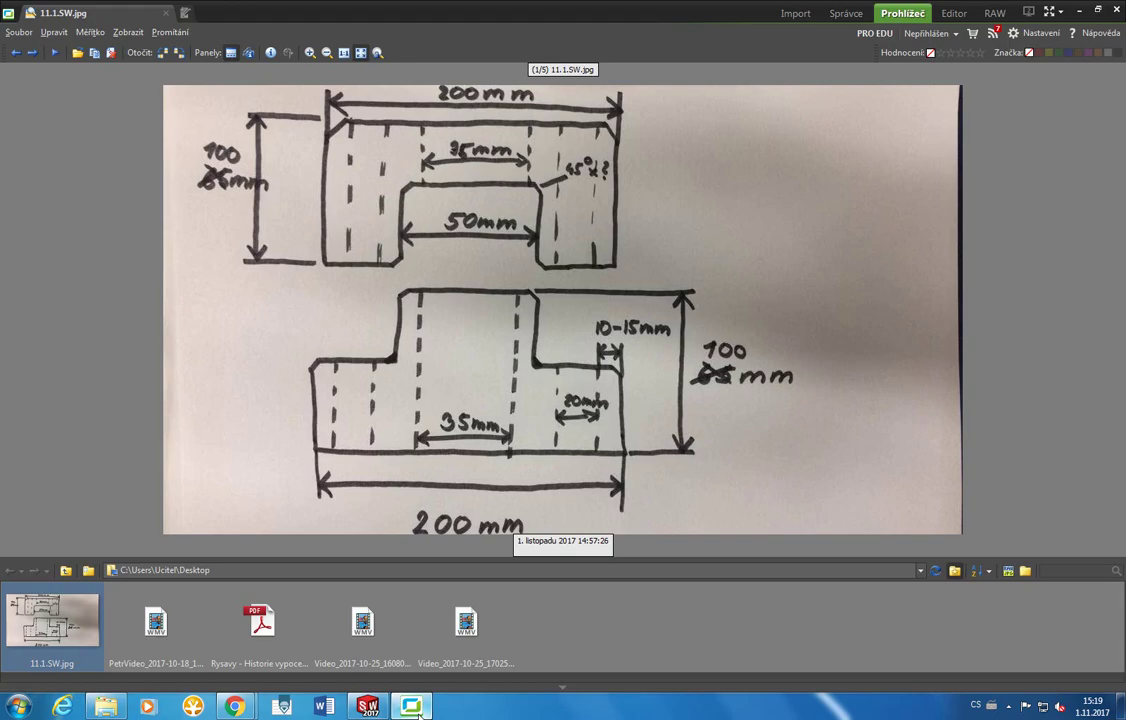
left_click(368, 706)
left_click(470, 351)
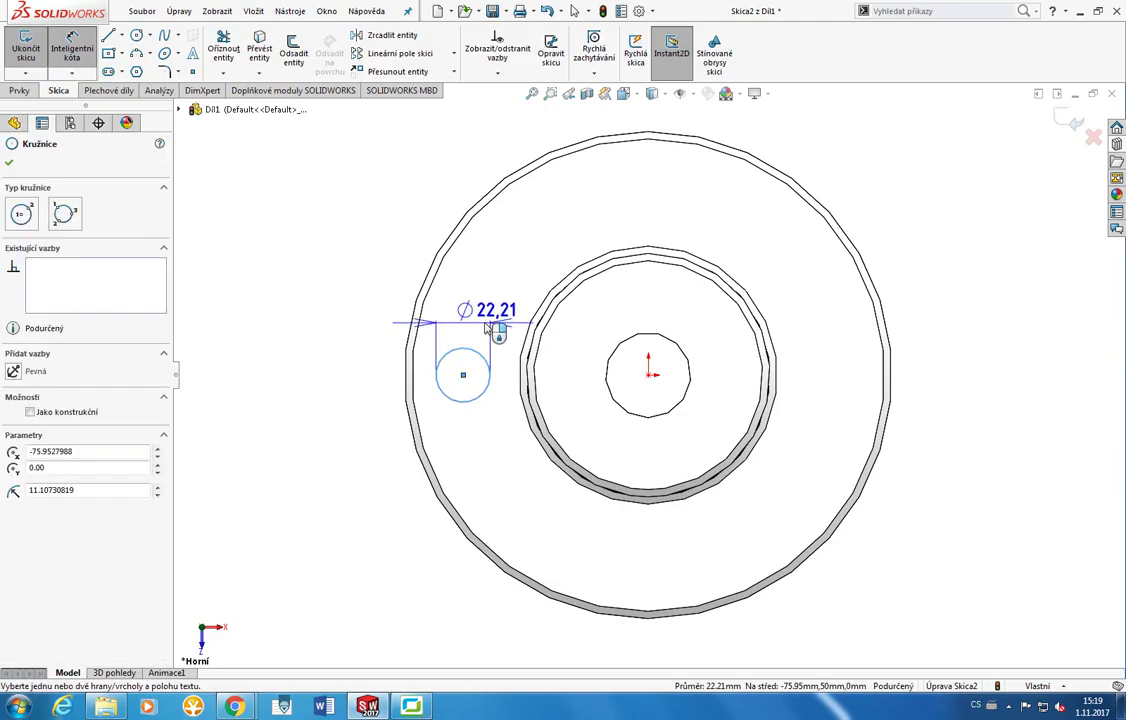
left_click(490, 326)
type("20")
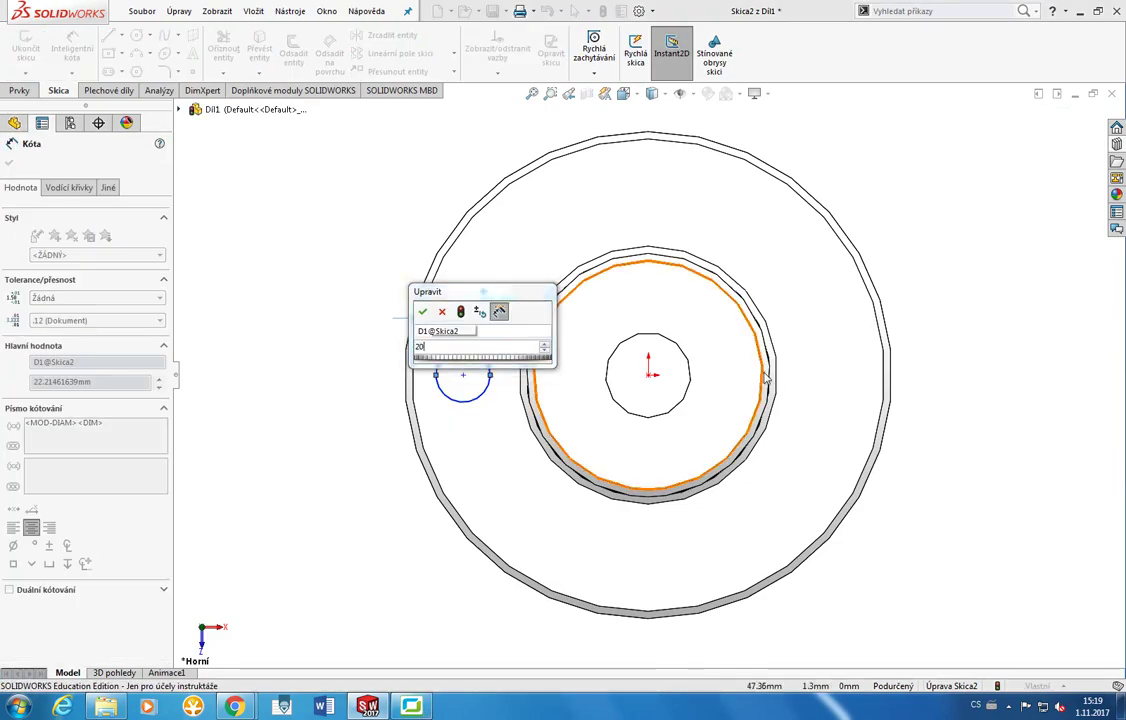
key("Return")
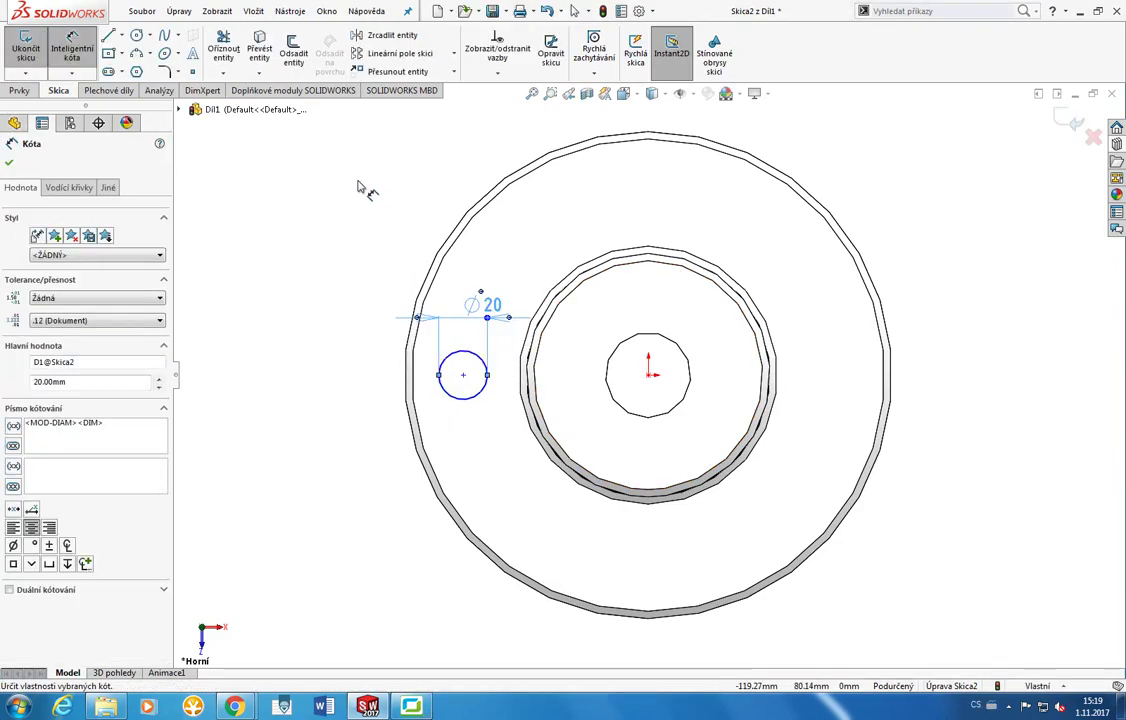
Check the hole position in the hand sketch and dimension the circle's centre 75 mm horizontally from the origin.
left_click(411, 707)
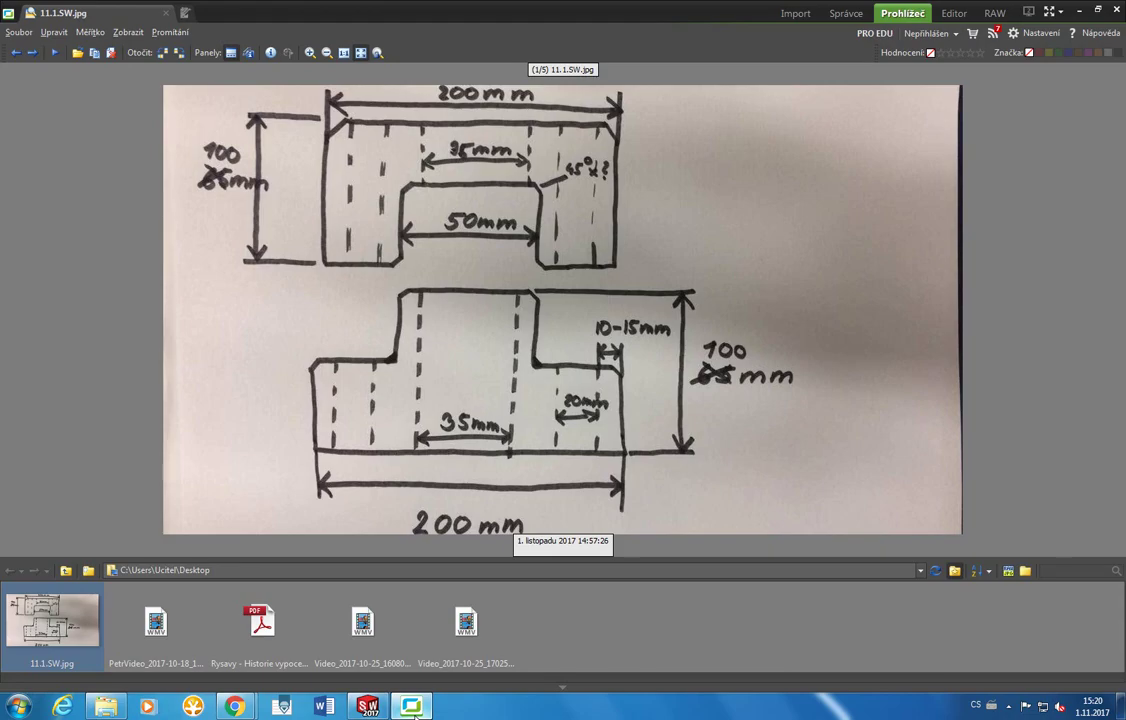
key("alt+Tab")
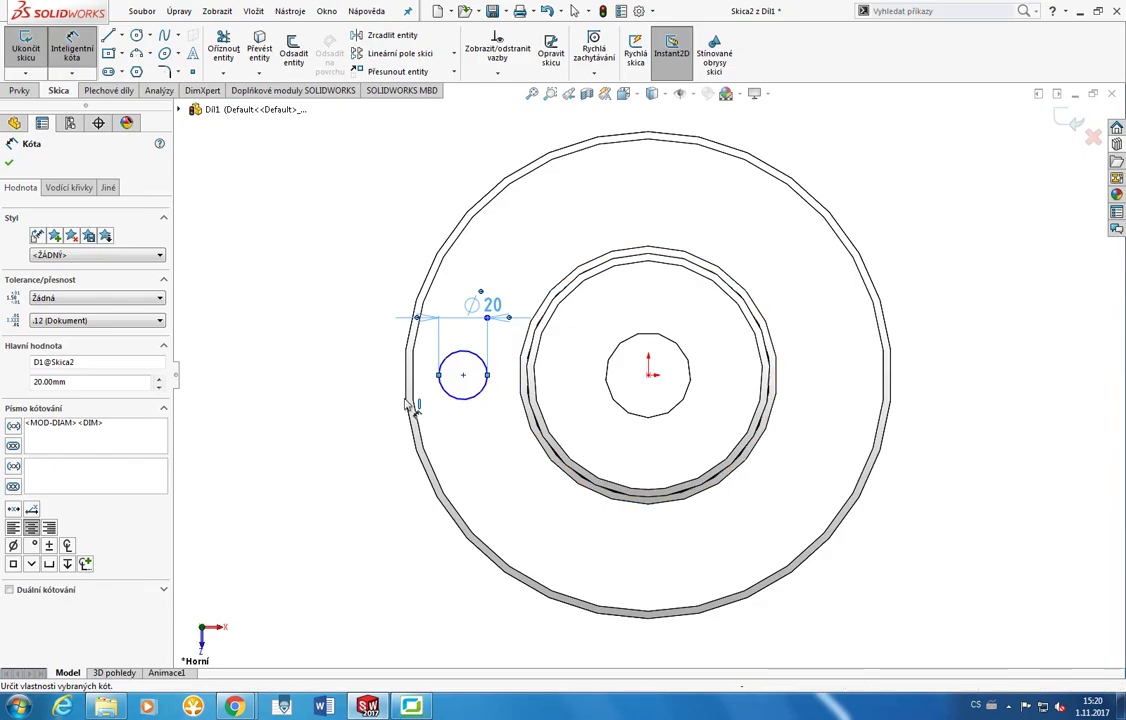
left_click(407, 706)
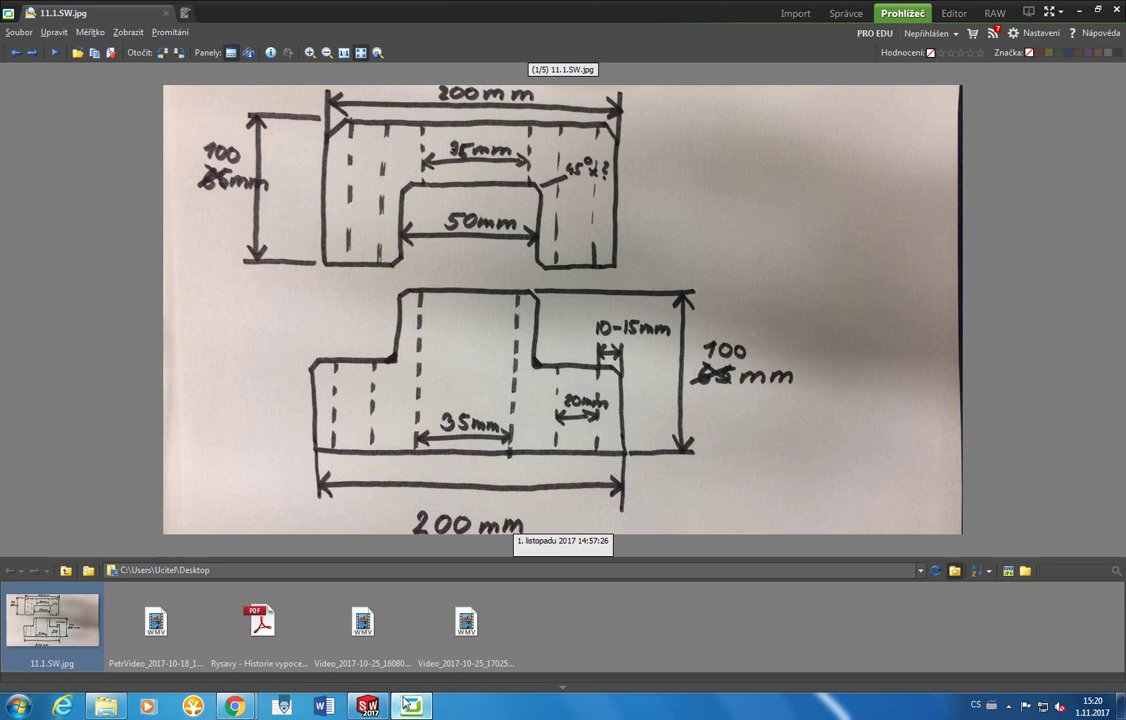
left_click(405, 705)
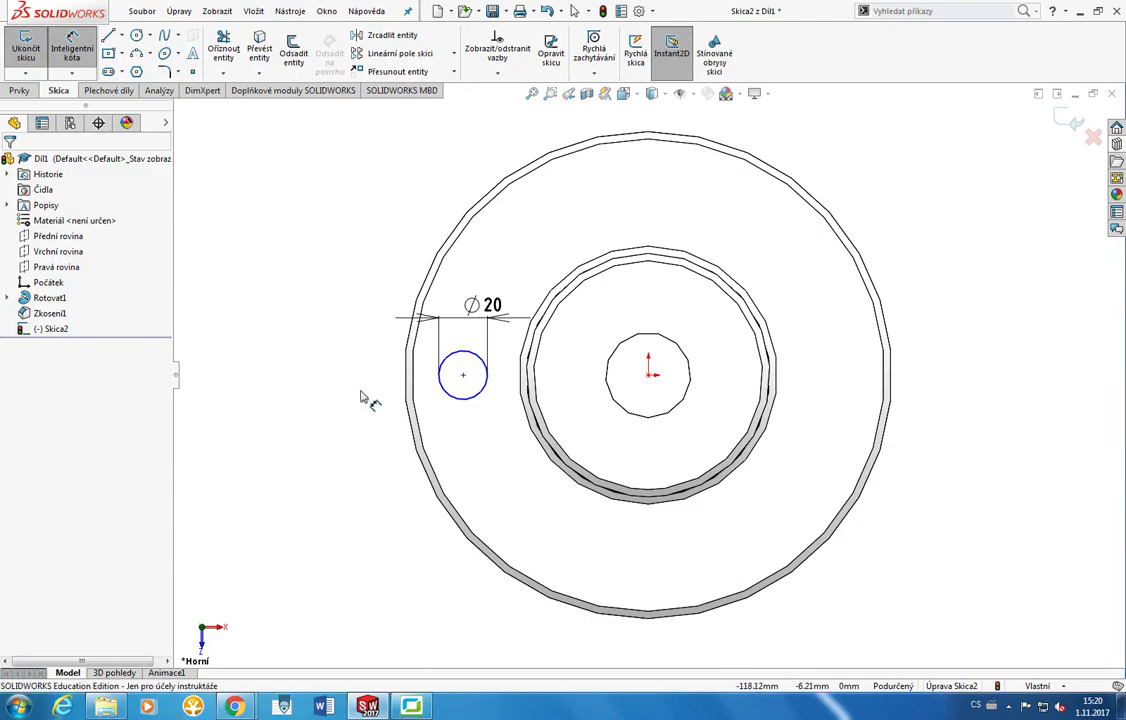
left_click(463, 375)
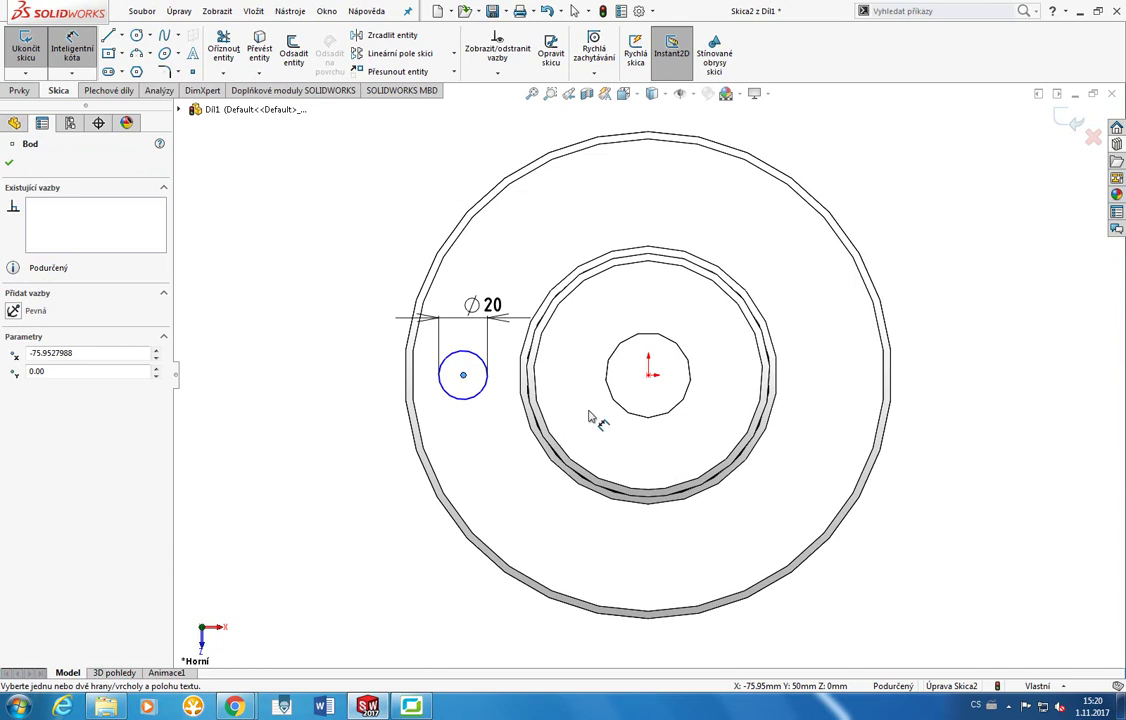
left_click(648, 376)
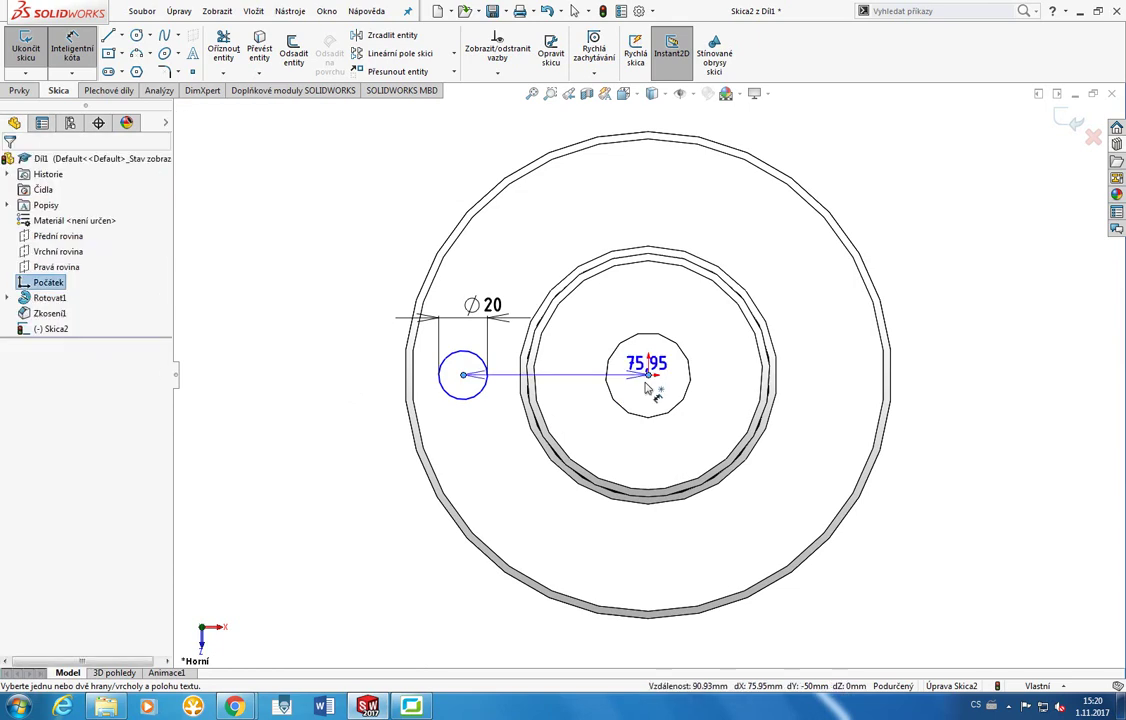
left_click(628, 462)
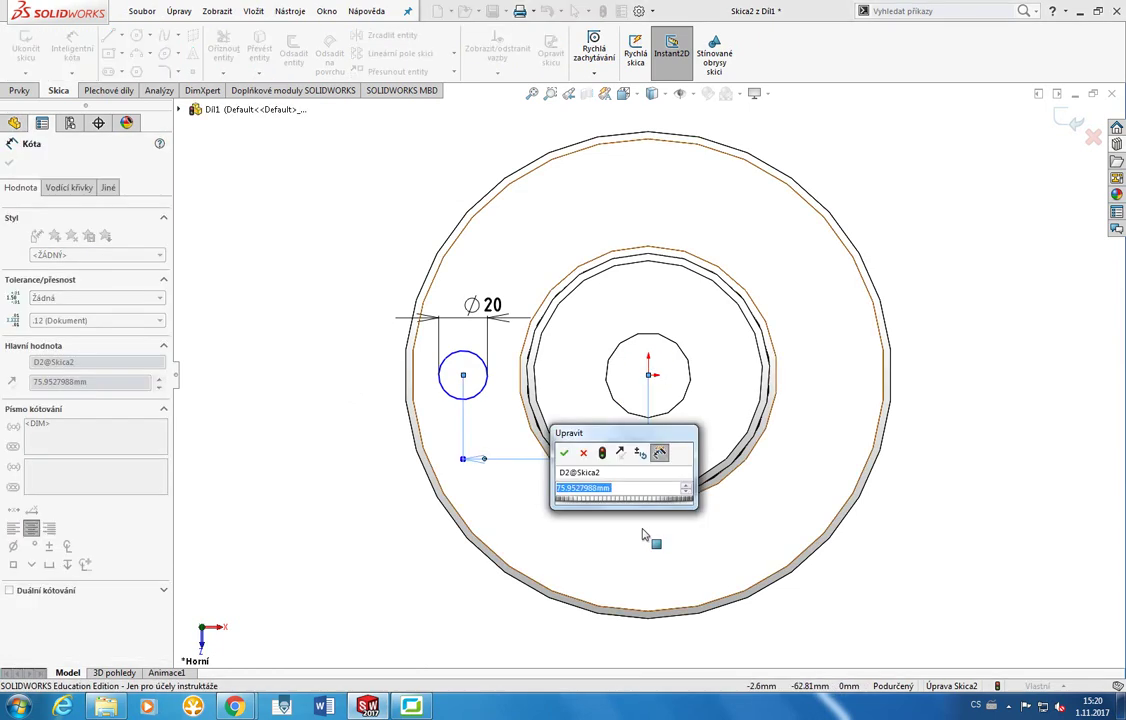
type("75")
key("Return")
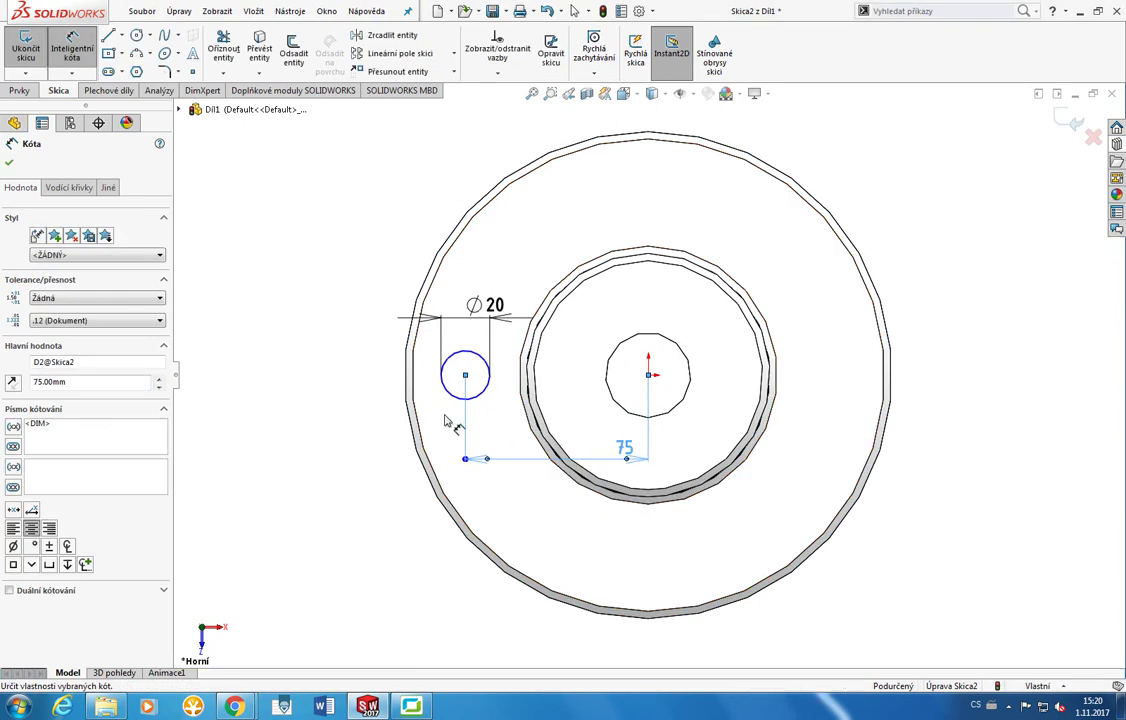
left_click(354, 395)
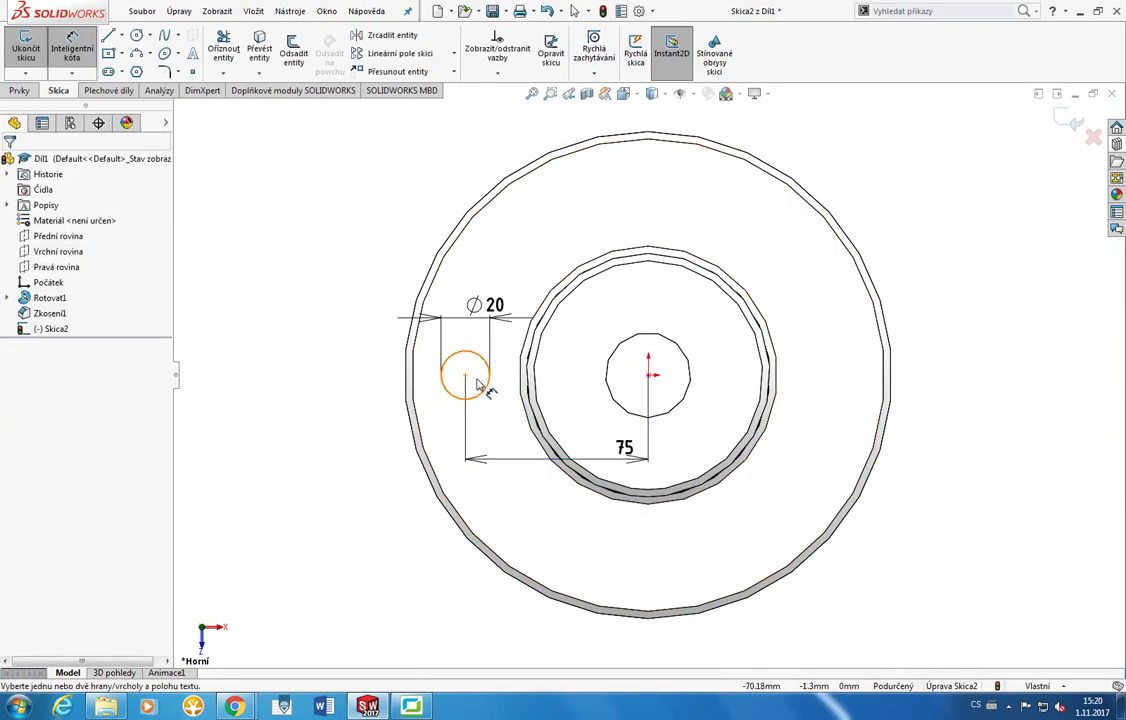
left_click(122, 36)
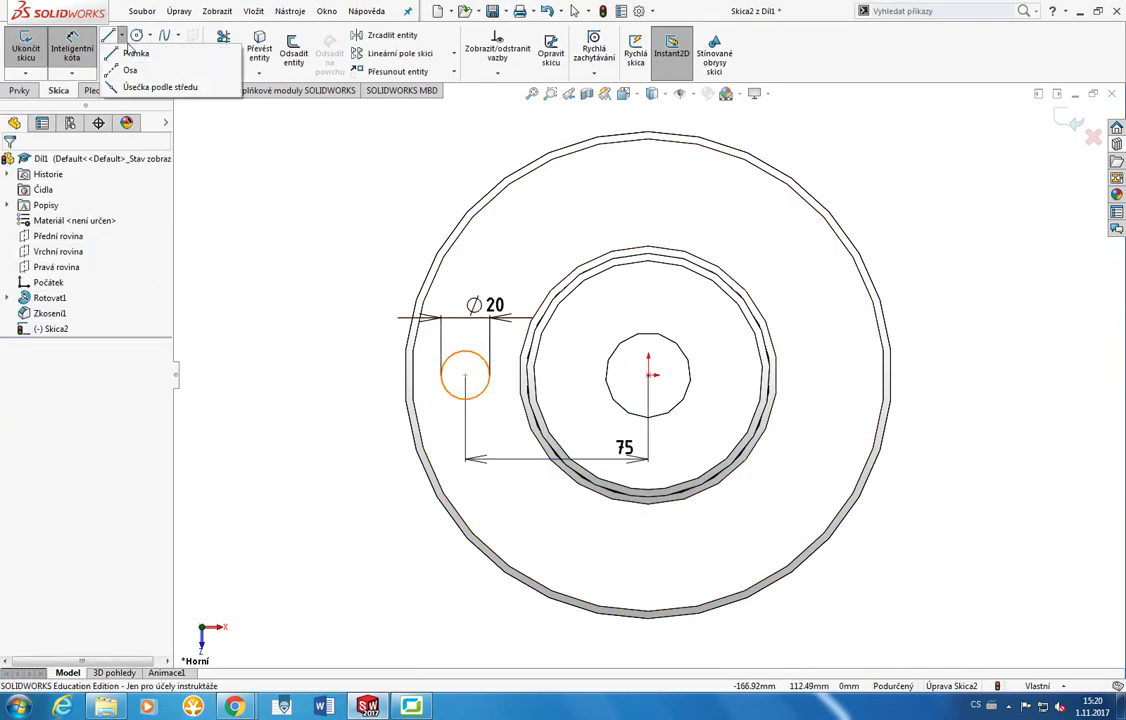
left_click(130, 70)
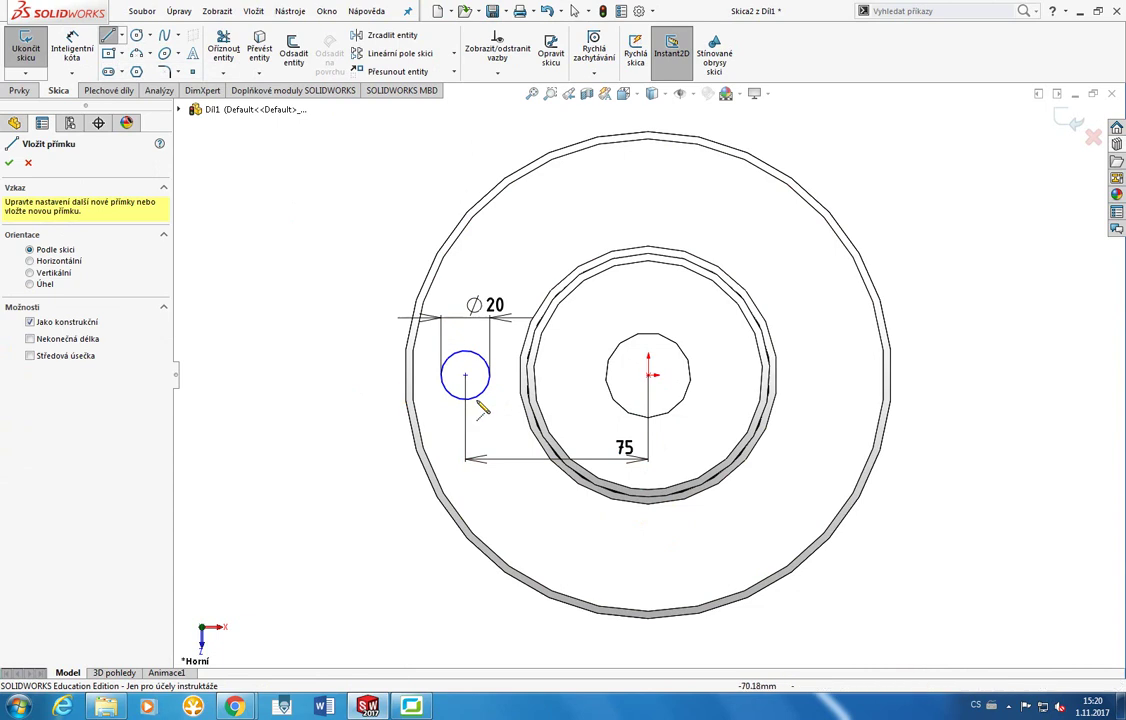
key("Escape")
left_click_drag(465, 375, 415, 372)
key("Escape")
Draw a horizontal centerline from the centre of the 20 mm circle to the origin.
left_click(122, 36)
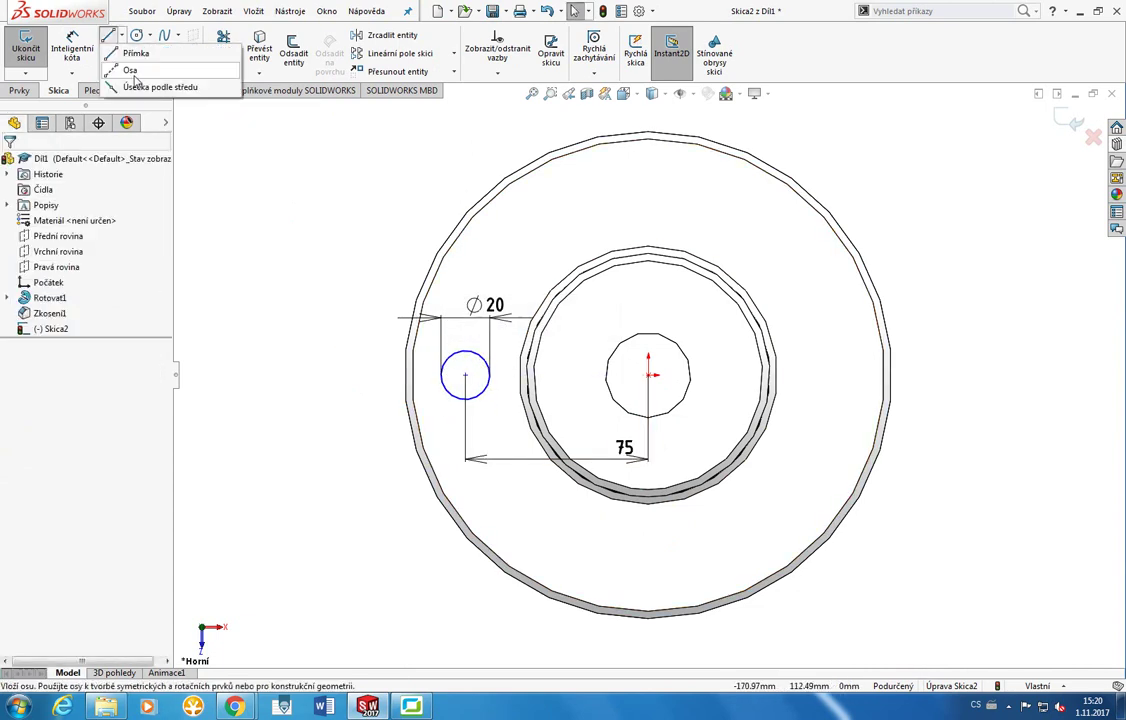
left_click(134, 74)
left_click(465, 375)
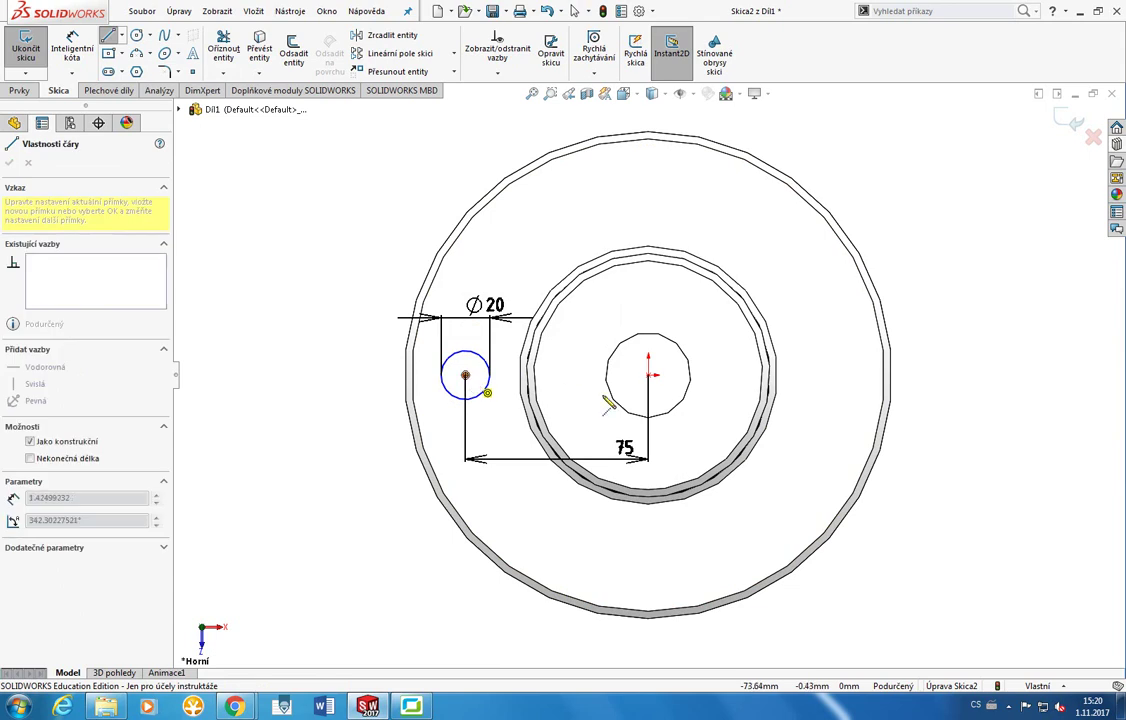
left_click(648, 375)
key("Escape")
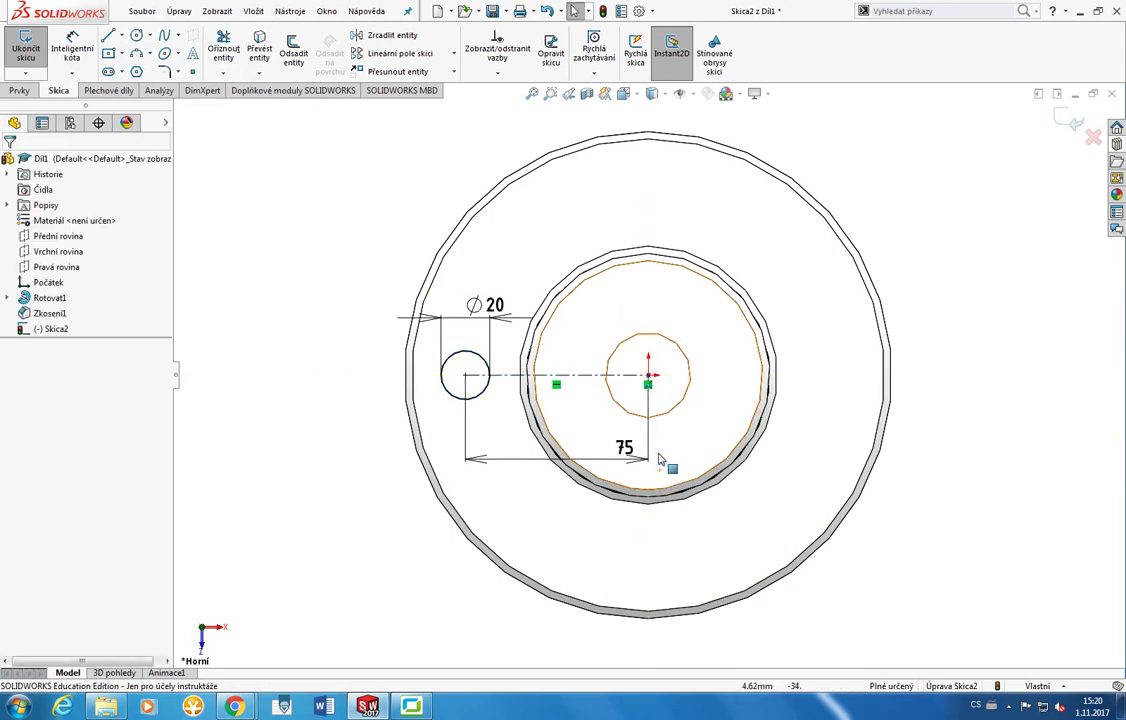
Select the centerline to inspect its relations, try to move the 20 mm circle across the flange, and undo the move.
left_click(590, 376)
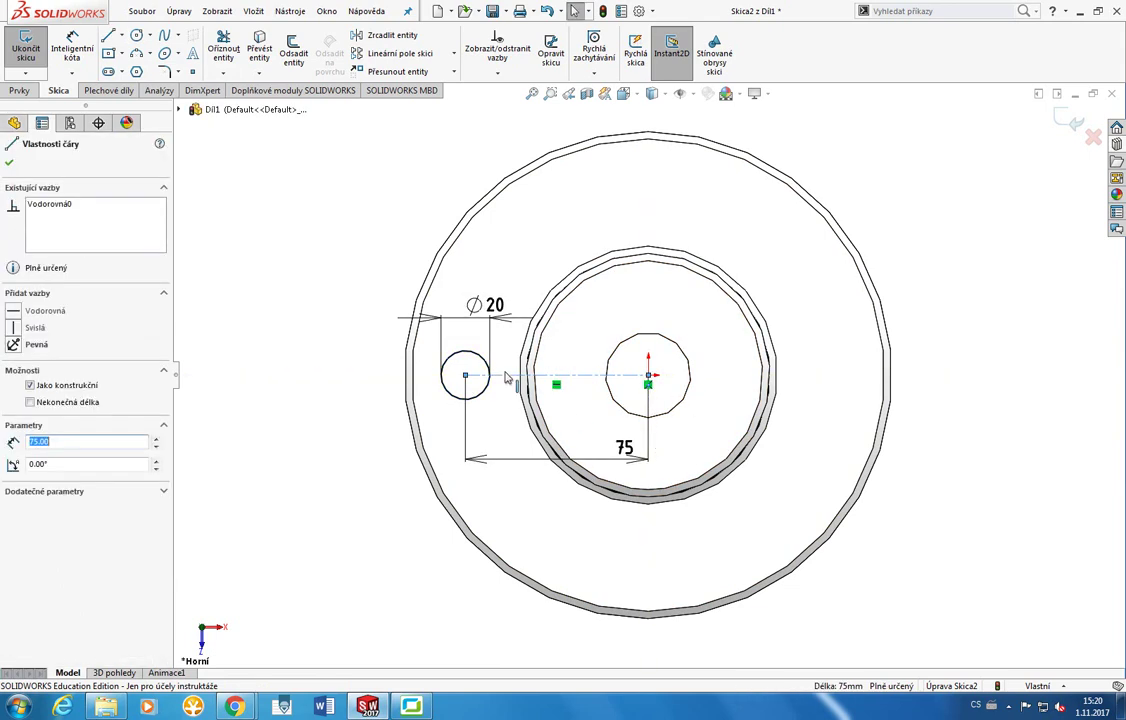
left_click(332, 395)
left_click(517, 377)
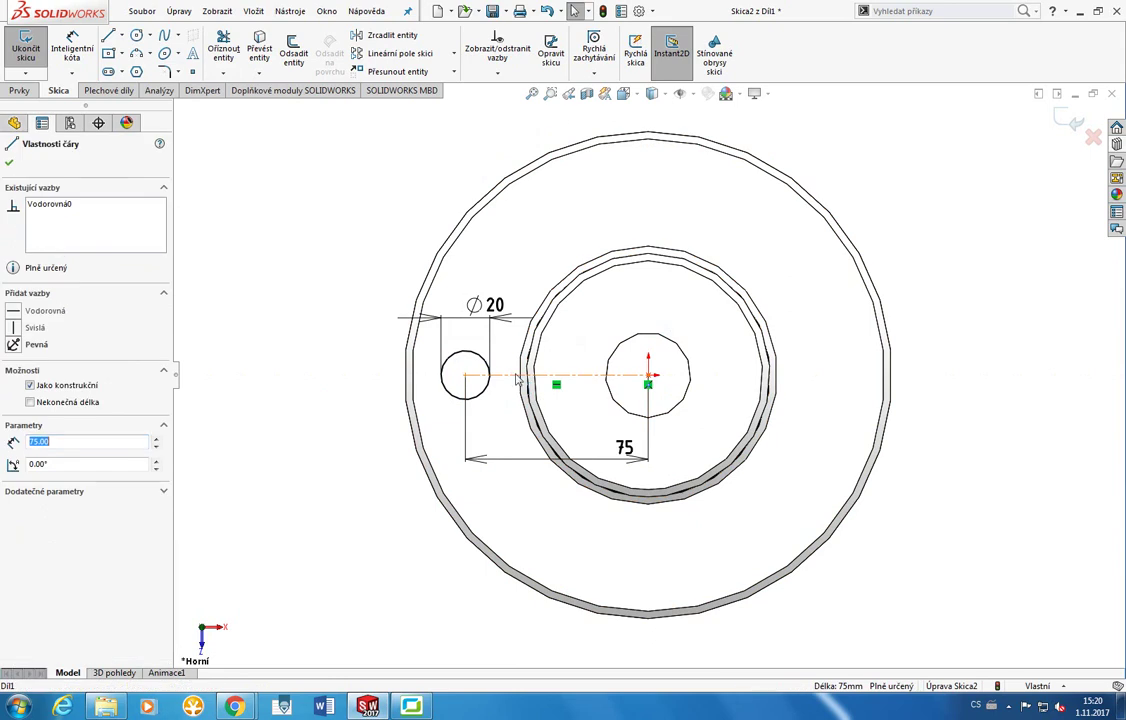
left_click(372, 379)
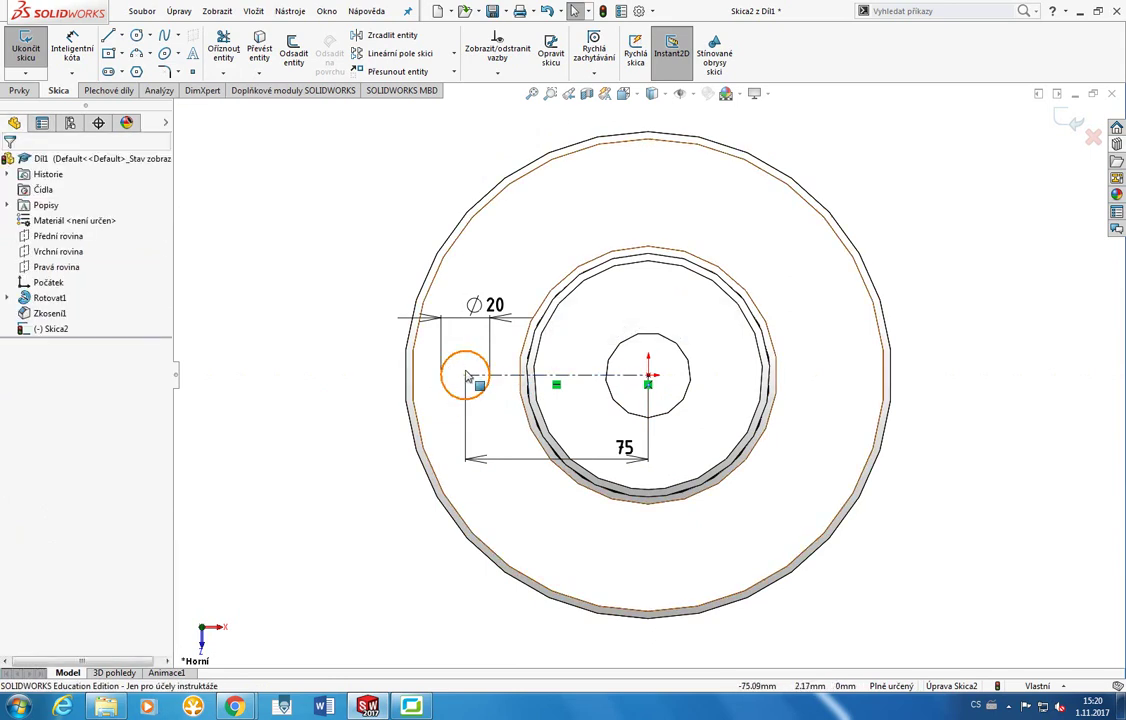
left_click_drag(466, 378, 815, 345)
key("ctrl+z")
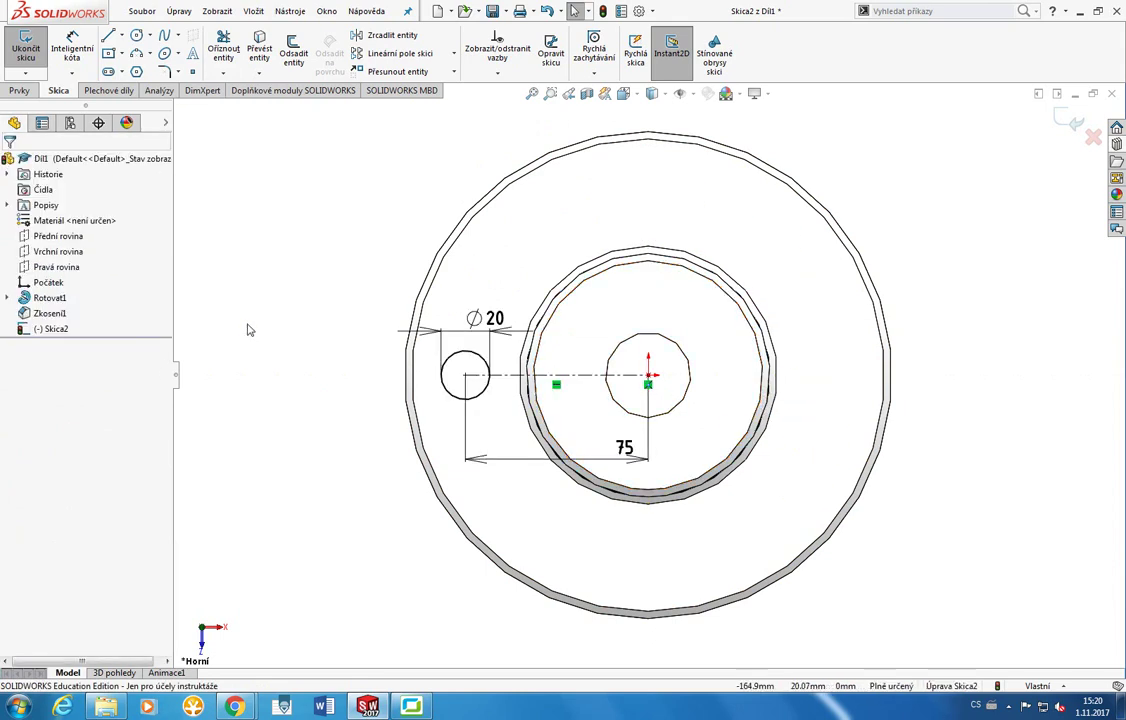
Finish the sketch and cut the 20 mm hole through the flange with the Up To Surface end condition, ending at the part's bottom face.
mouse_move(226, 143)
middle_mouse_down()
mouse_move(297, 153)
mouse_move(320, 311)
mouse_move(339, 347)
middle_mouse_up()
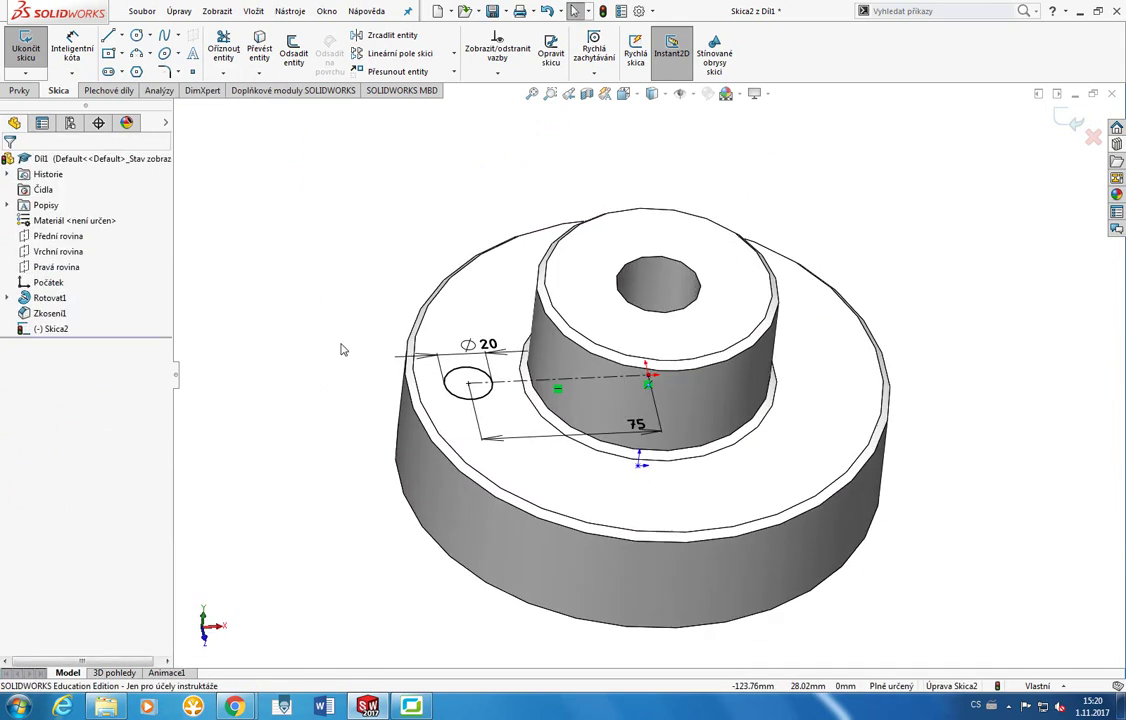
left_click(25, 50)
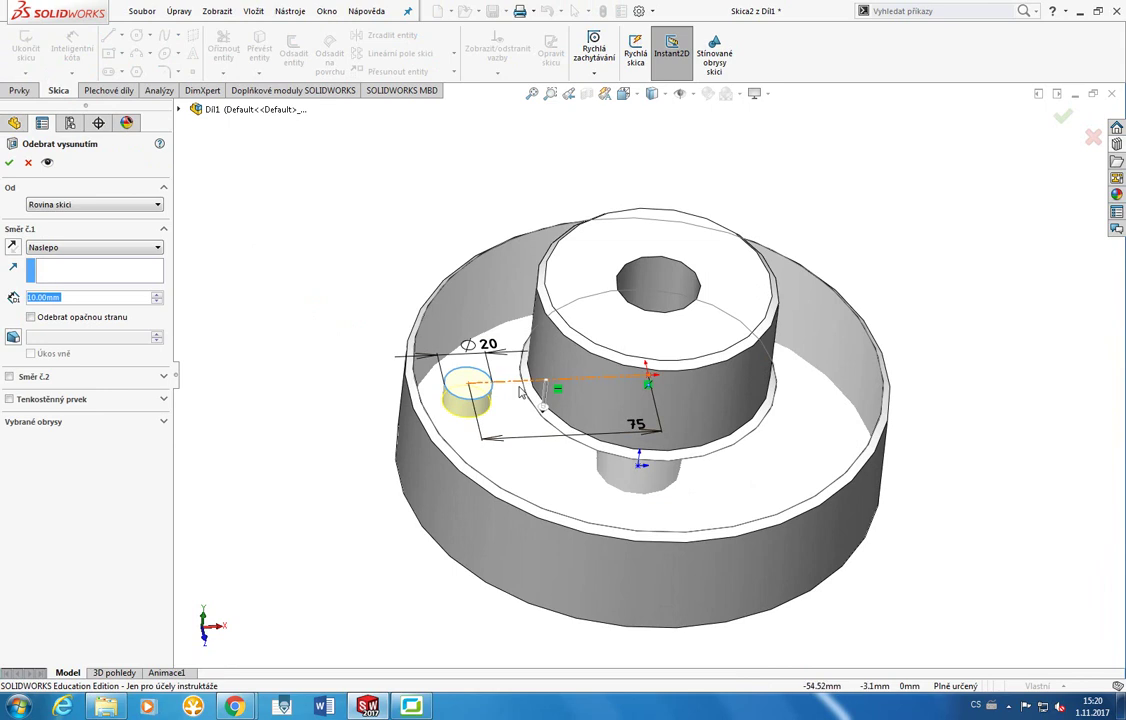
left_click(28, 92)
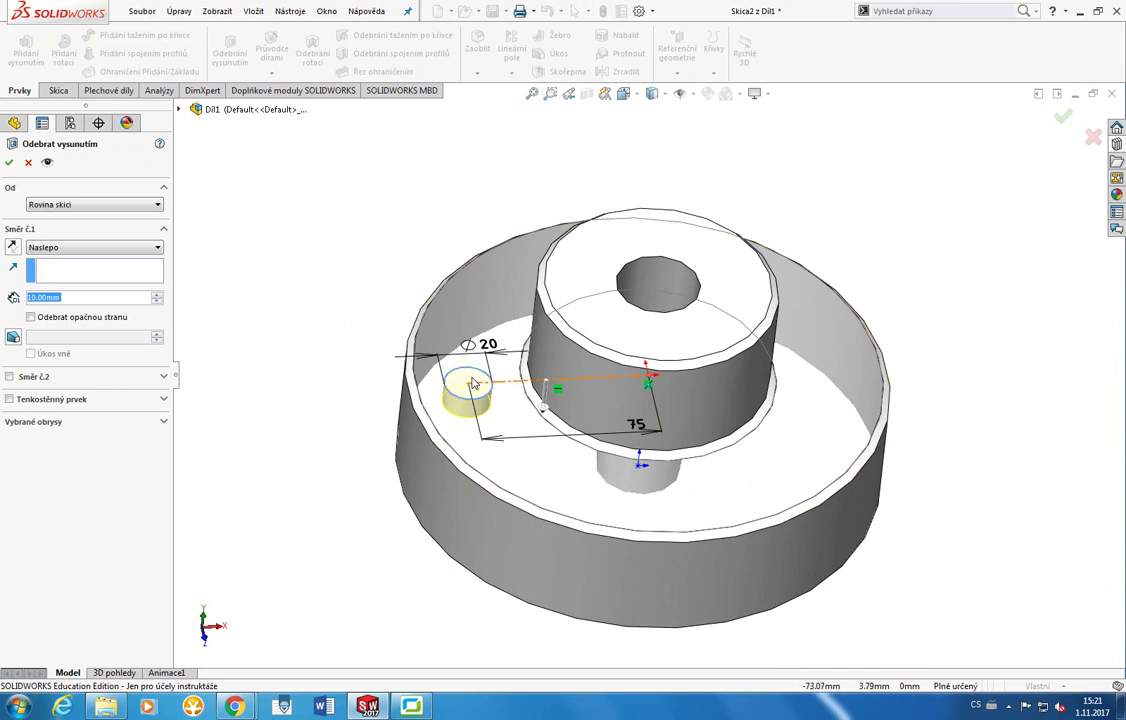
middle_click_drag(460, 402, 433, 197)
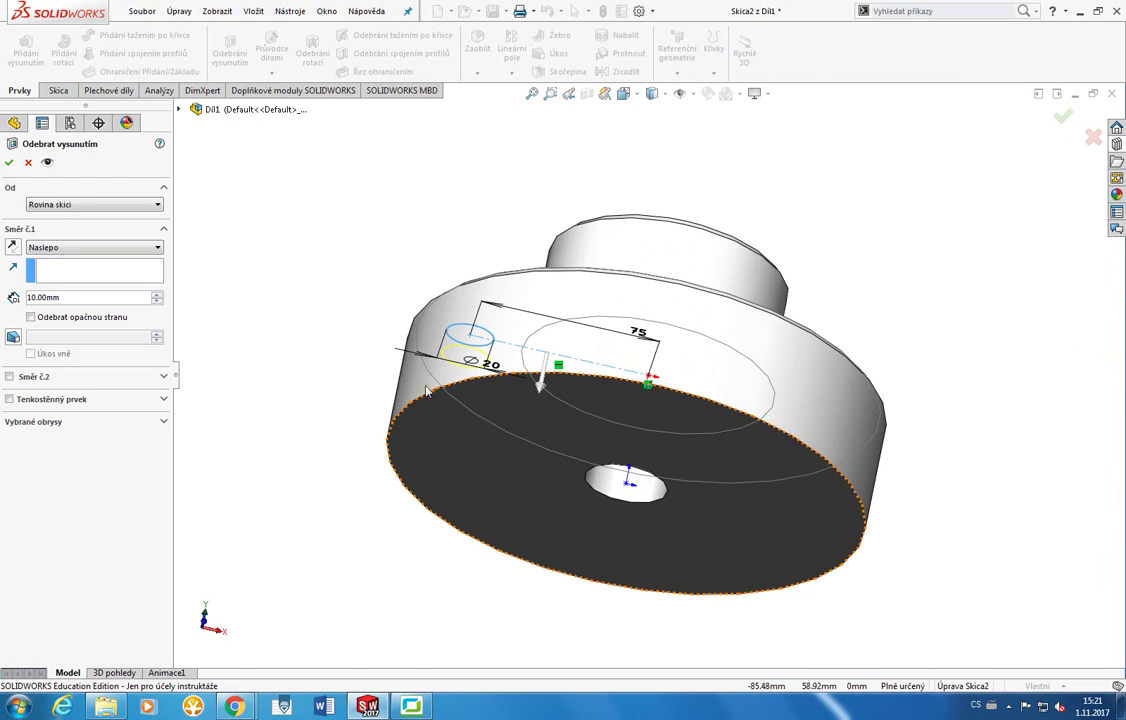
left_click(88, 248)
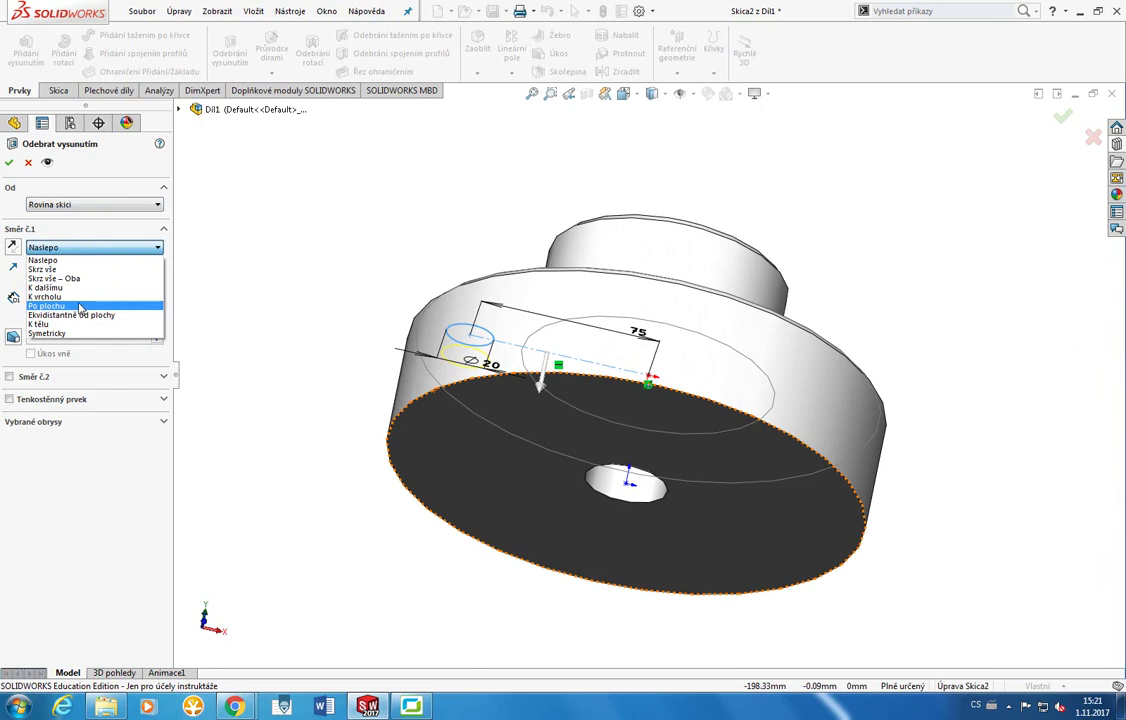
left_click(80, 306)
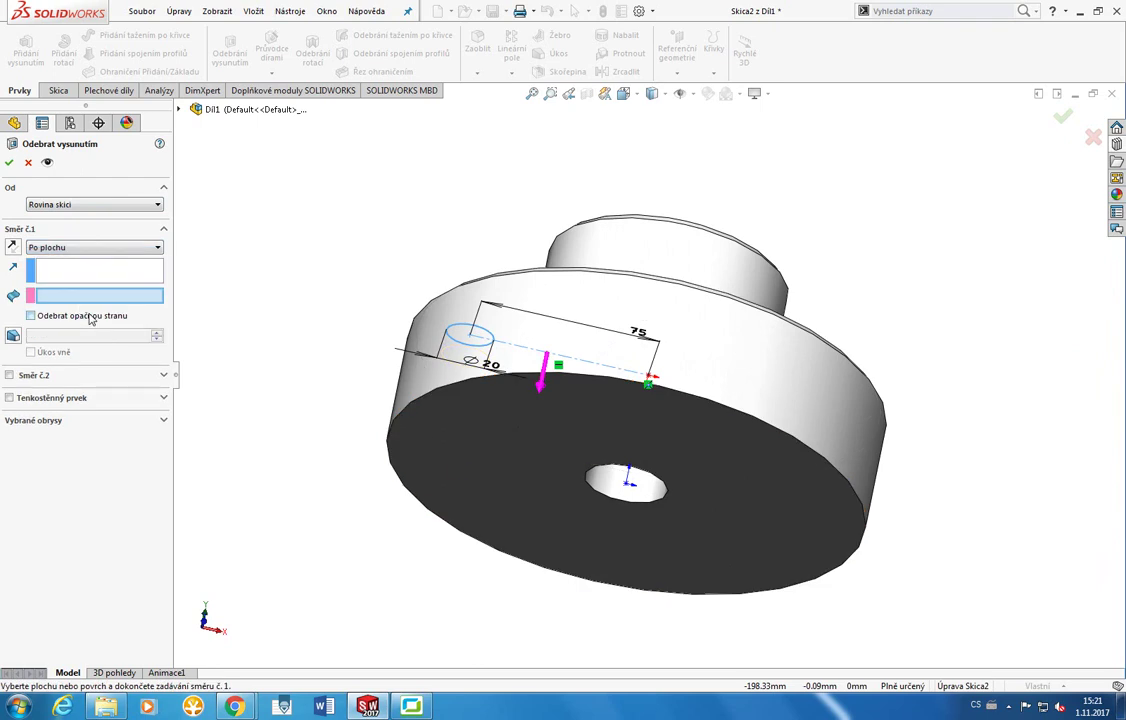
left_click(453, 462)
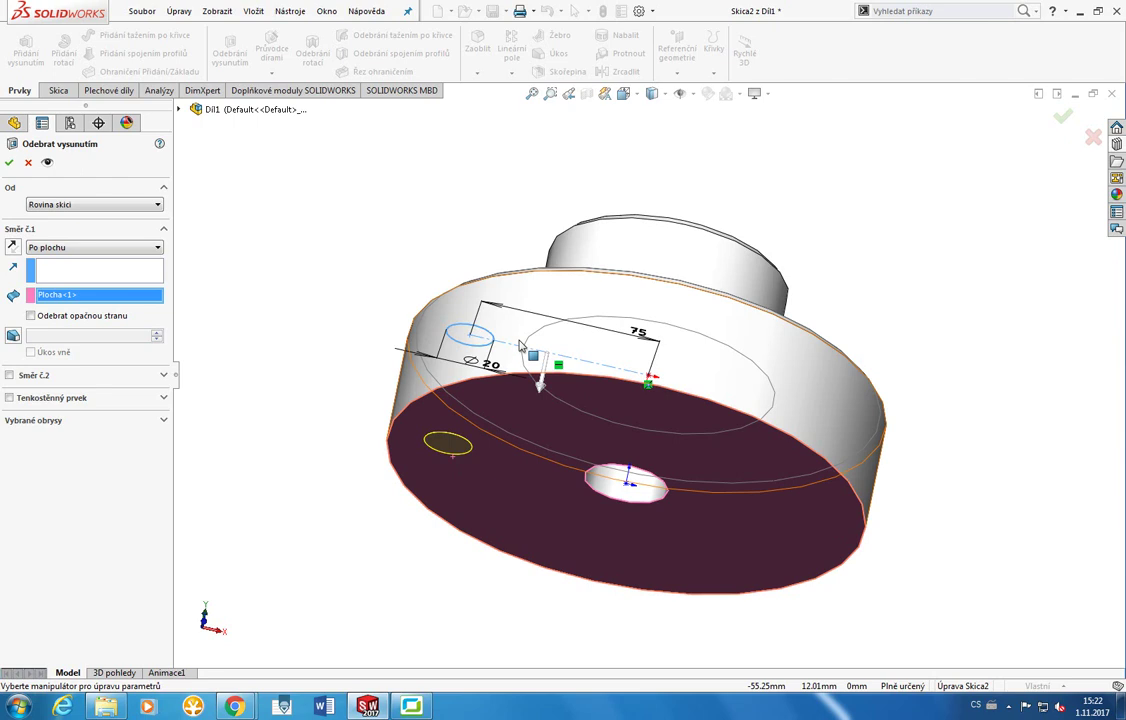
middle_click_drag(488, 245, 412, 360)
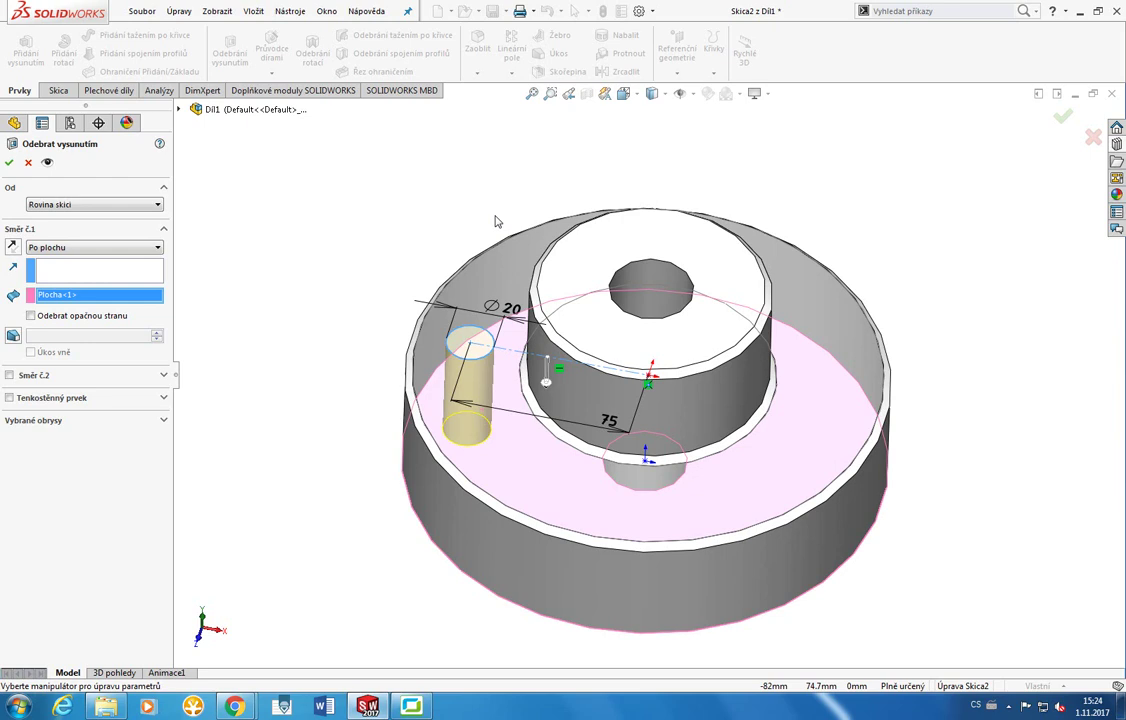
left_click(9, 161)
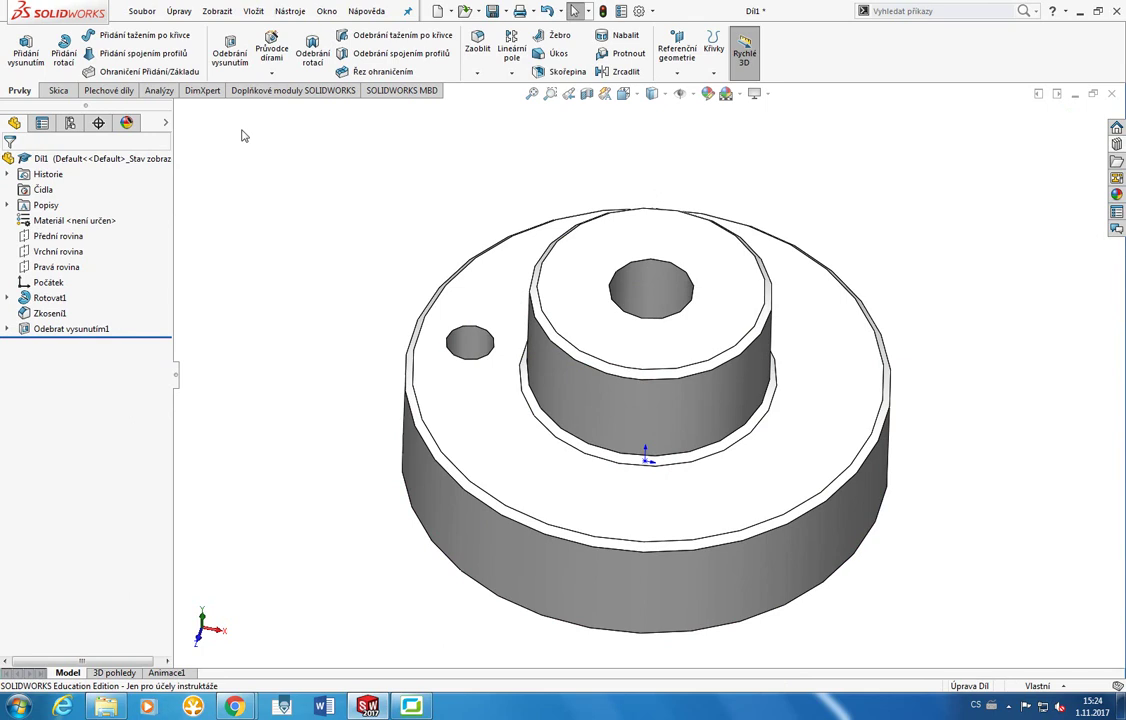
right_click(58, 284)
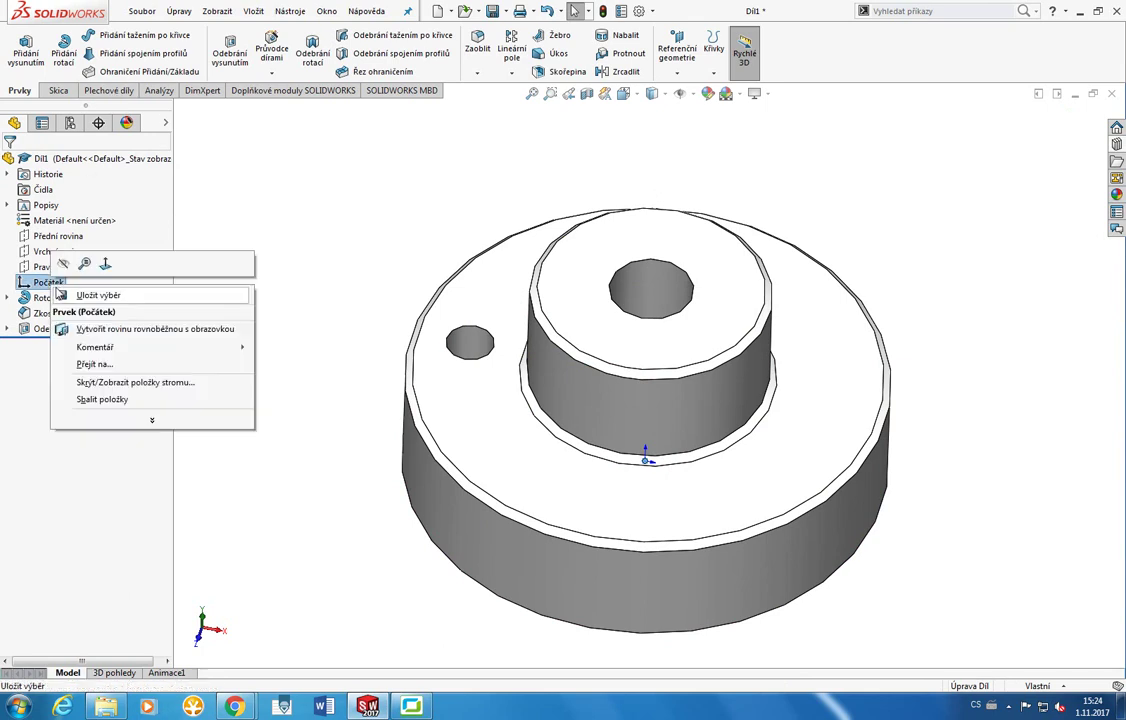
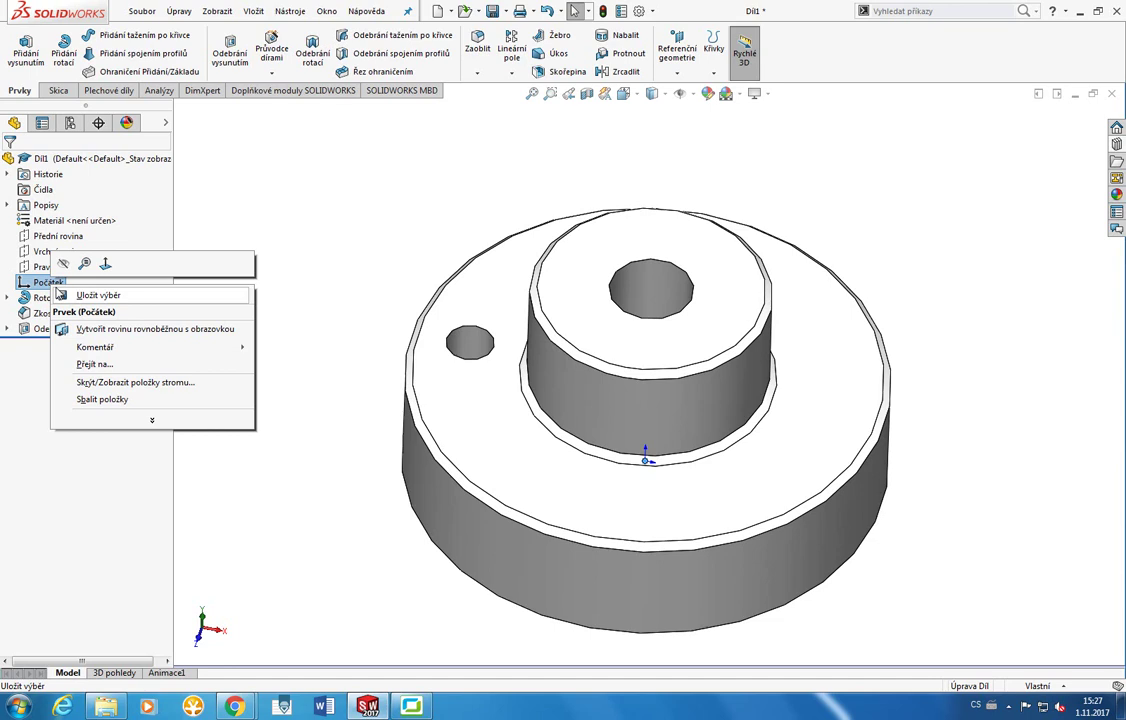
left_click(360, 270)
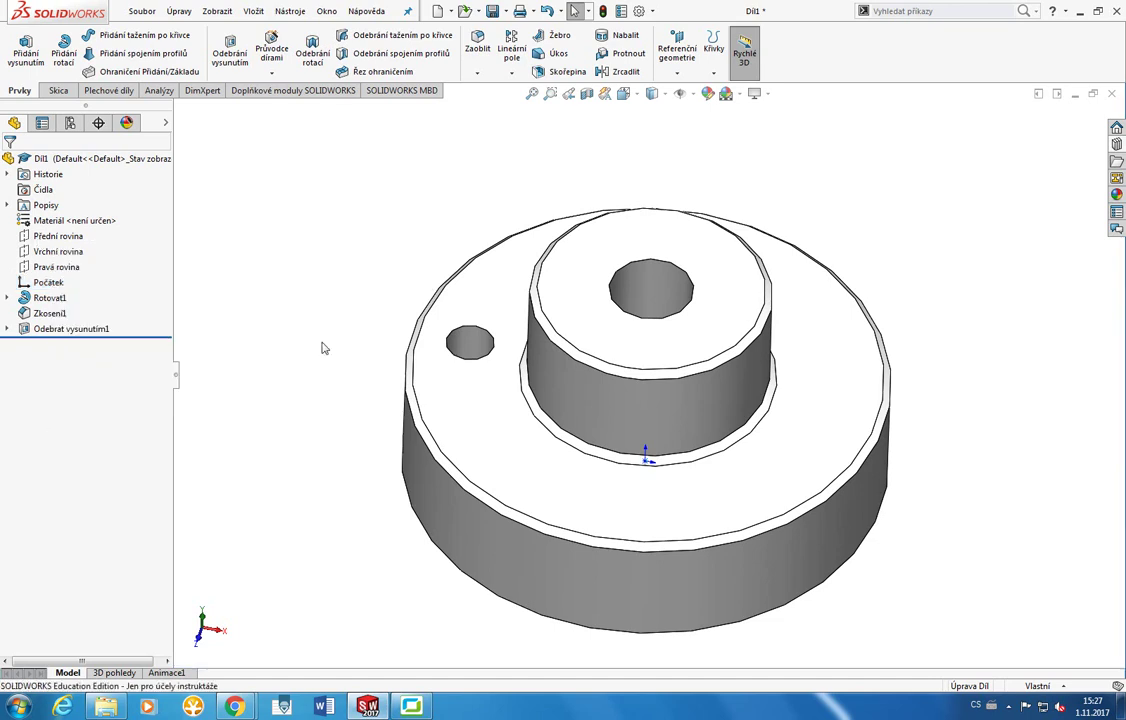
mouse_move(372, 319)
middle_mouse_down()
mouse_move(377, 467)
mouse_move(367, 316)
middle_mouse_up()
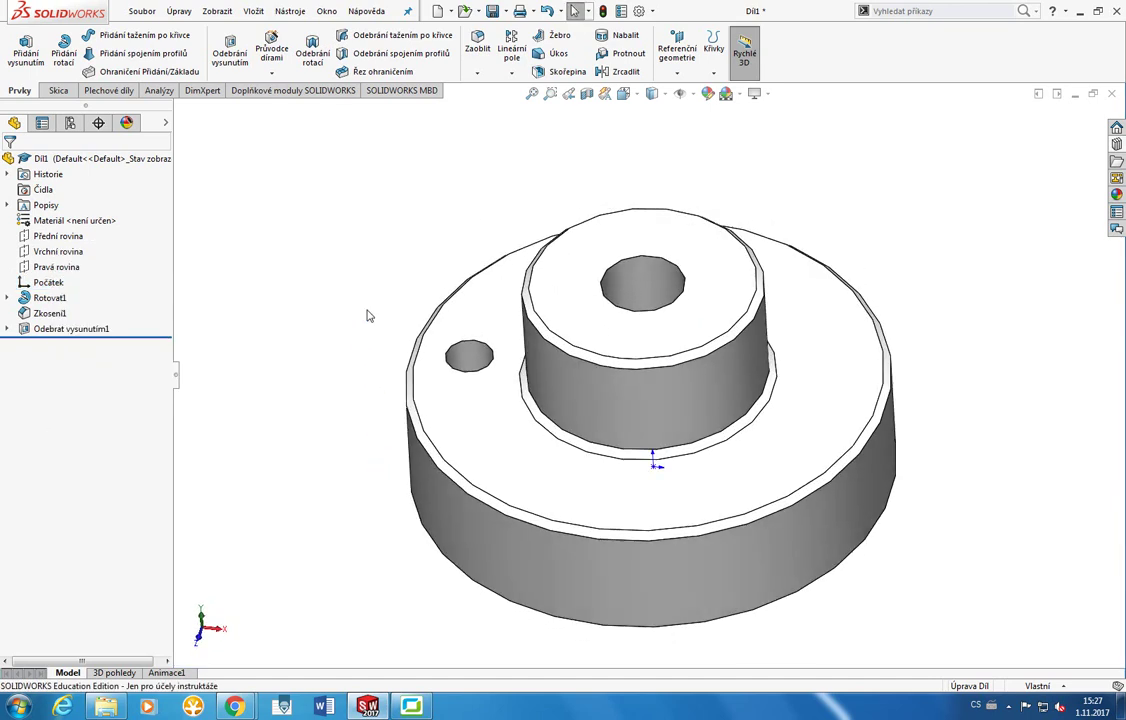
left_click(477, 73)
left_click(487, 104)
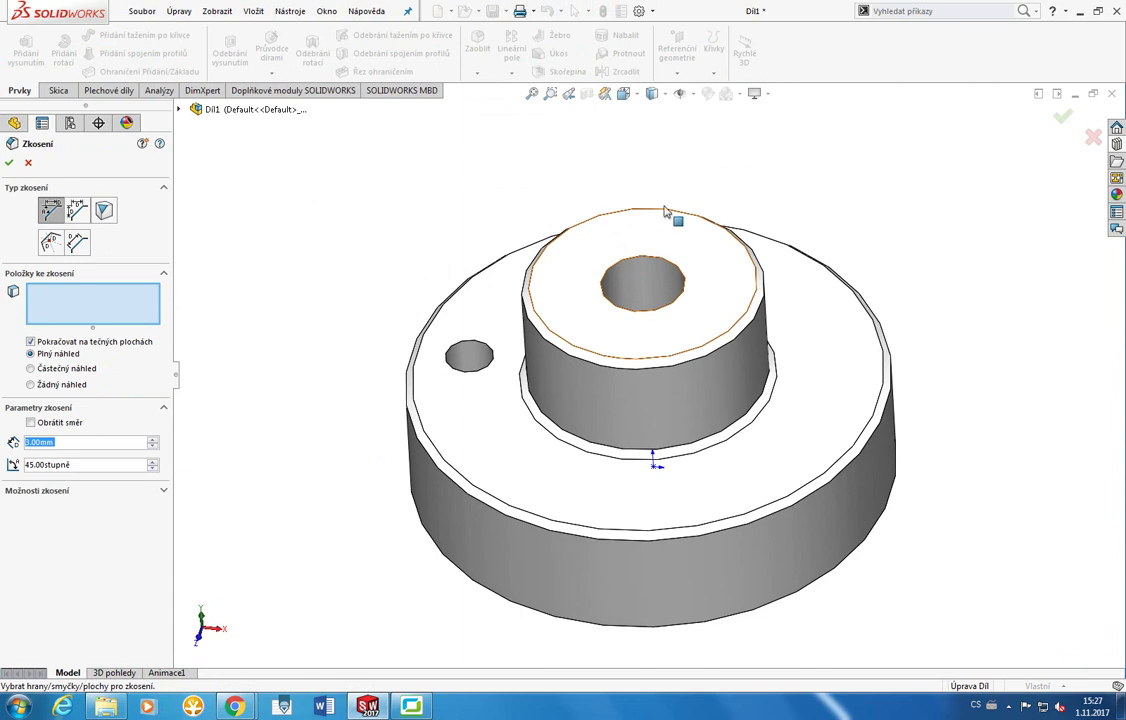
key("Escape")
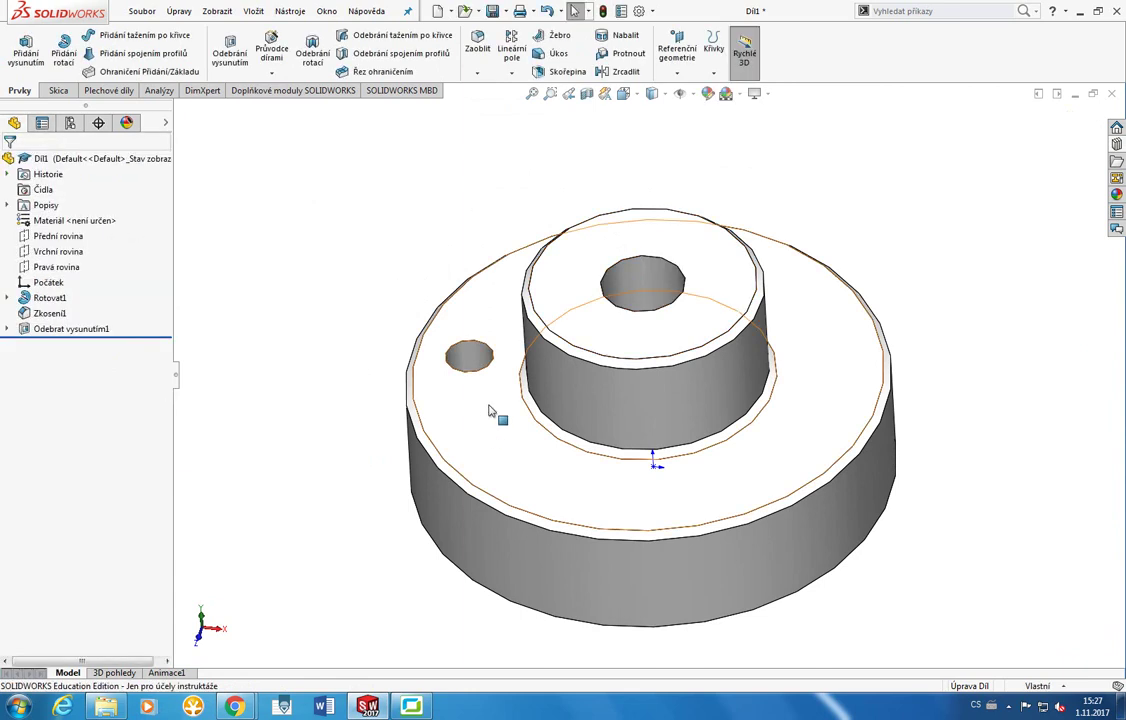
Open the flange hole's sketch for editing and draw a circle centred on the origin, passing through the centre of the 20 mm circle.
middle_click_drag(478, 415, 467, 452)
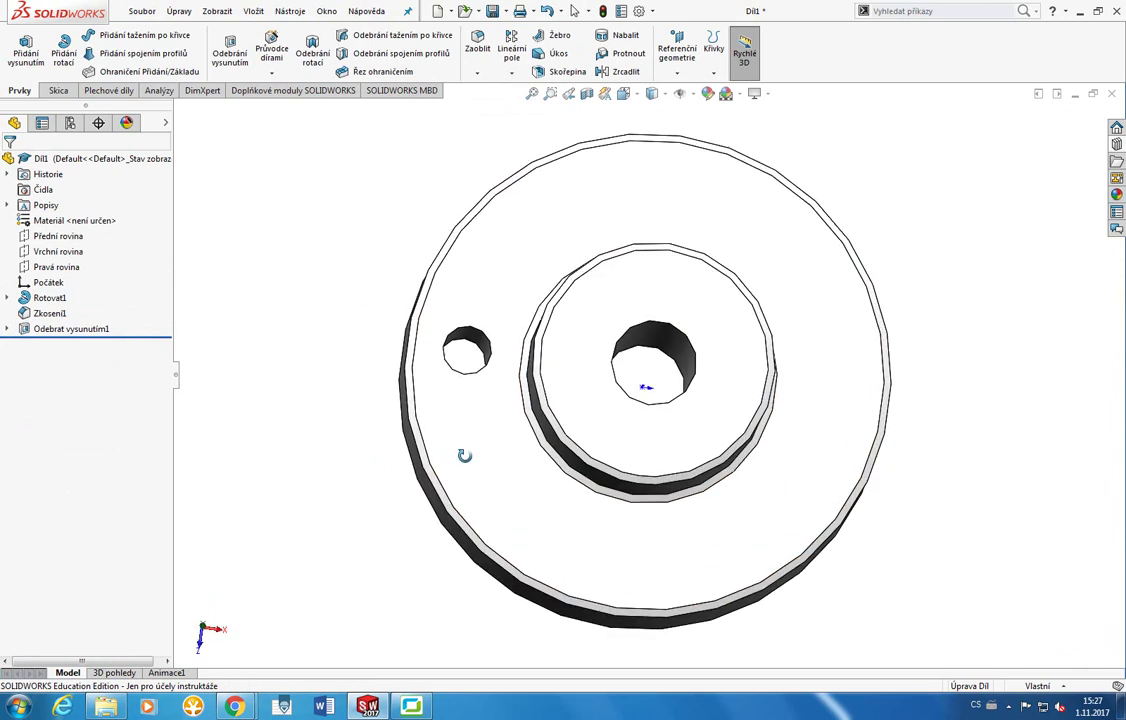
left_click(7, 328)
right_click(62, 344)
left_click(70, 308)
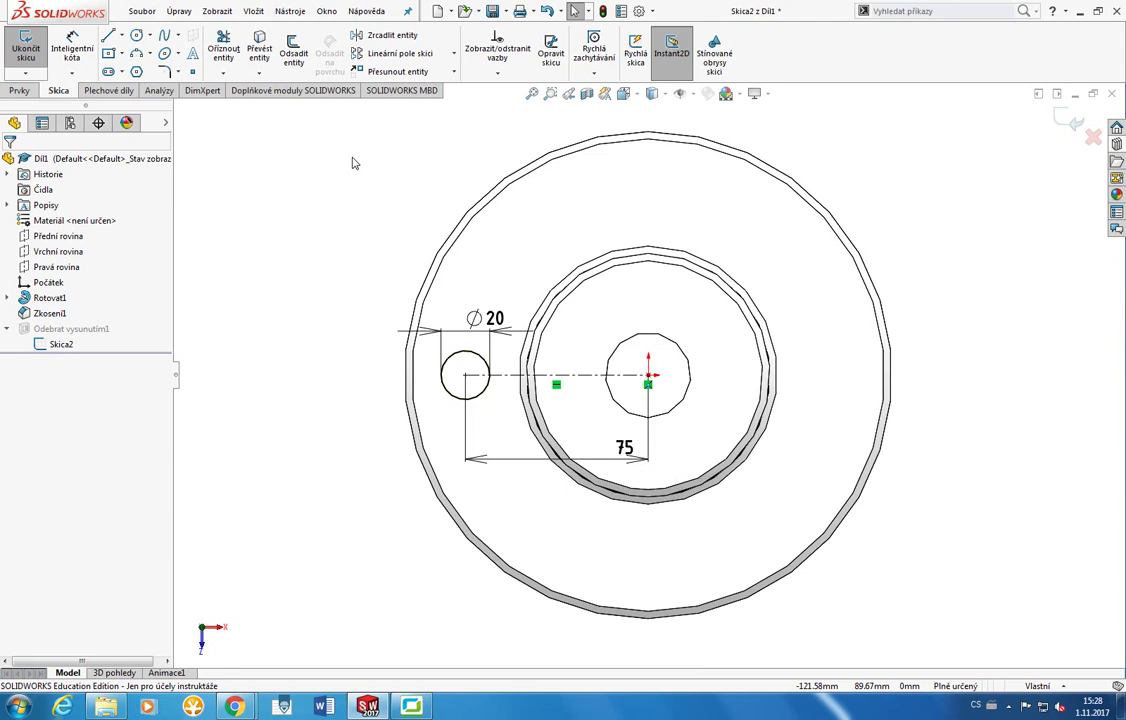
left_click(137, 35)
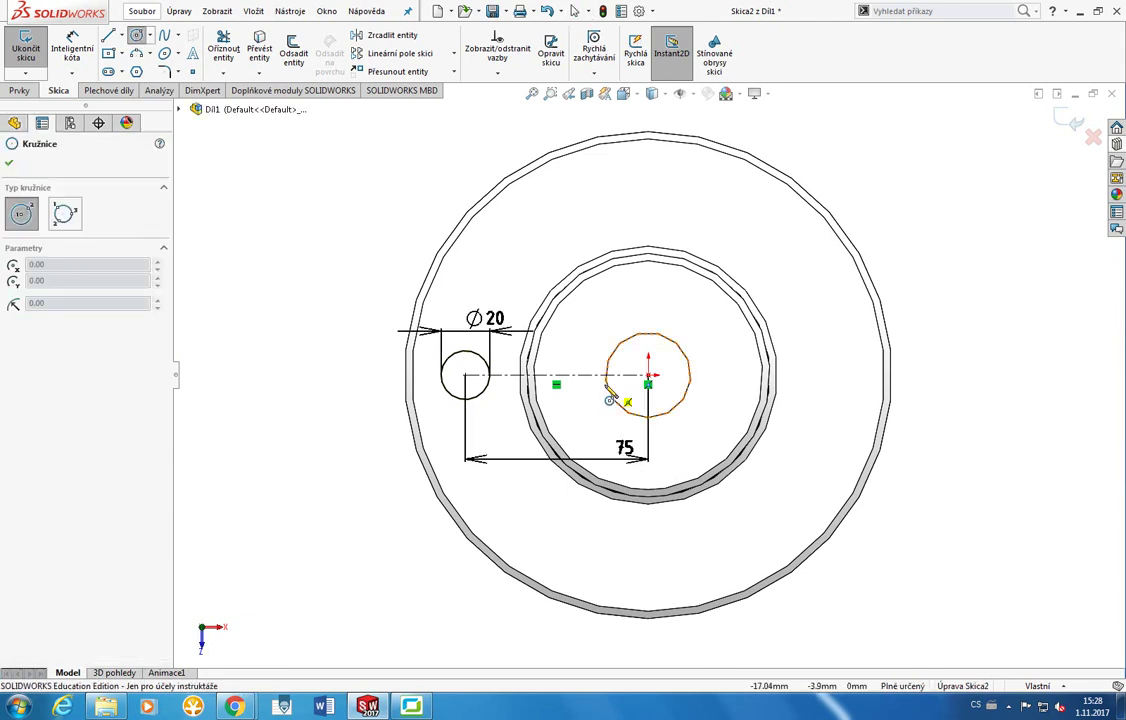
left_click(648, 375)
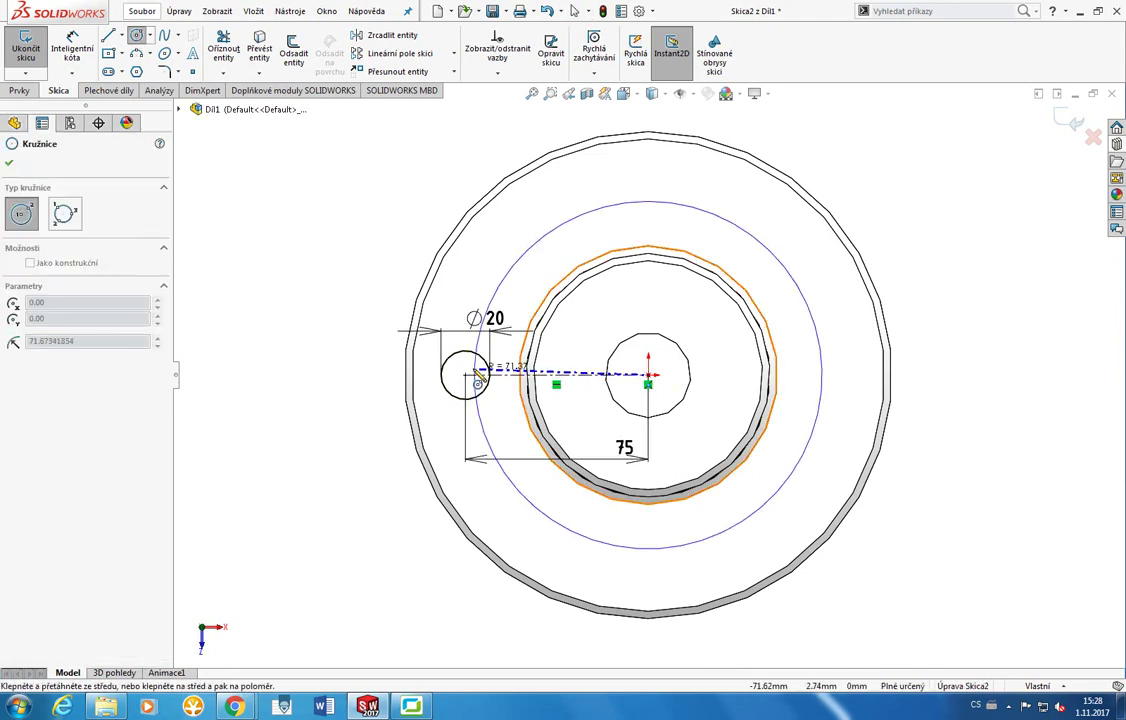
left_click(465, 375)
key("Escape")
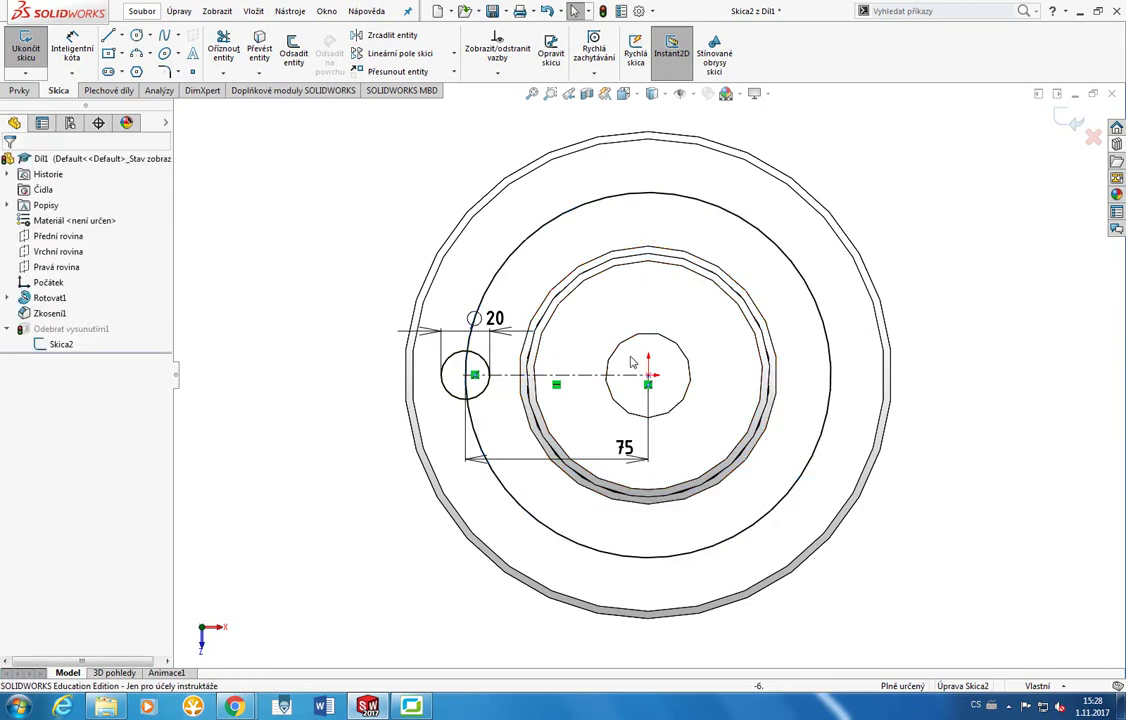
Delete the horizontal centerline between the hole and the origin, and convert the large origin-centred circle to construction geometry.
left_click(597, 377)
key("Escape")
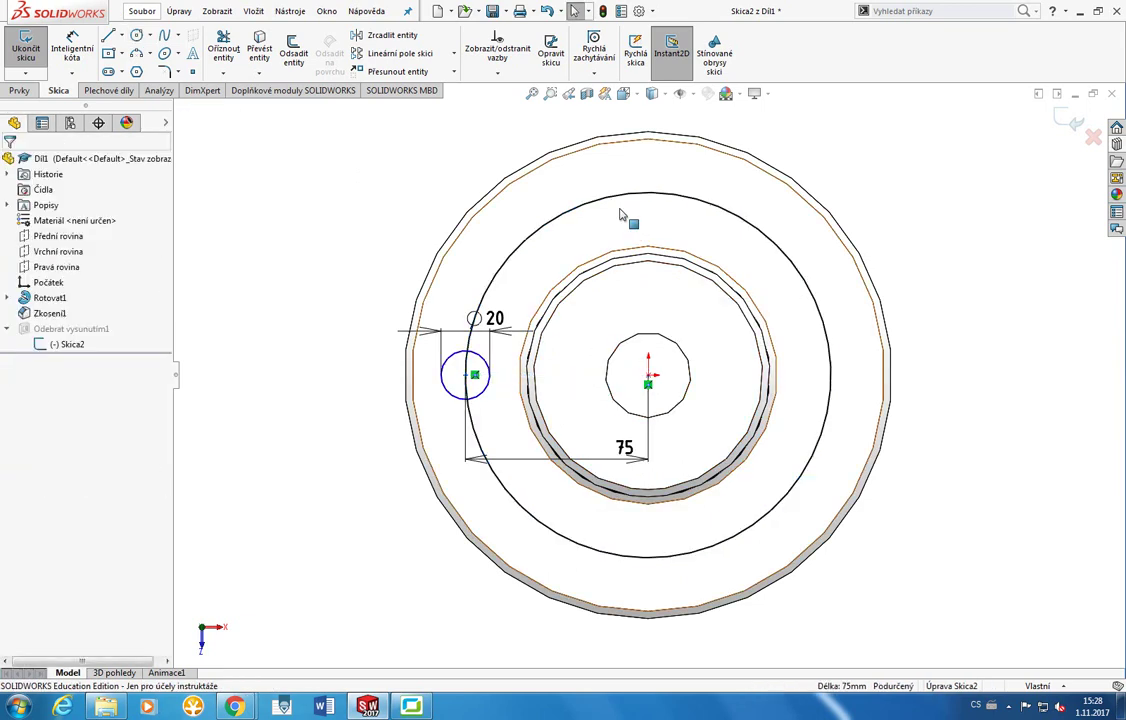
left_click(619, 197)
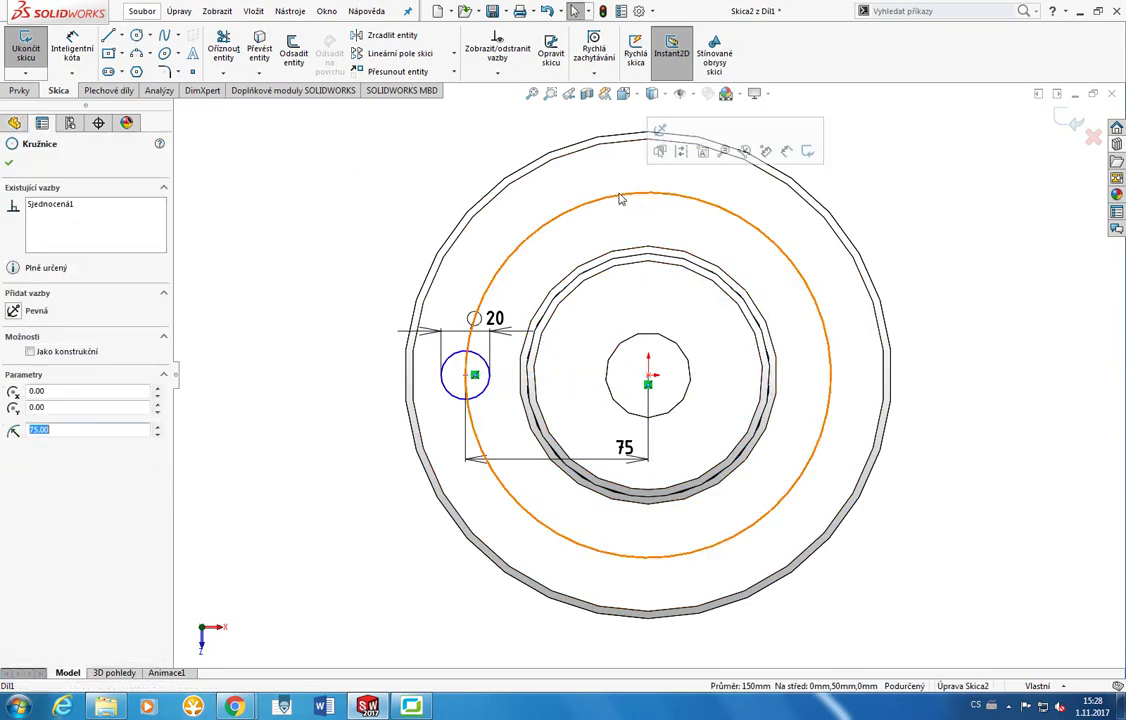
left_click(30, 351)
key("Escape")
right_click_drag(323, 346, 339, 246)
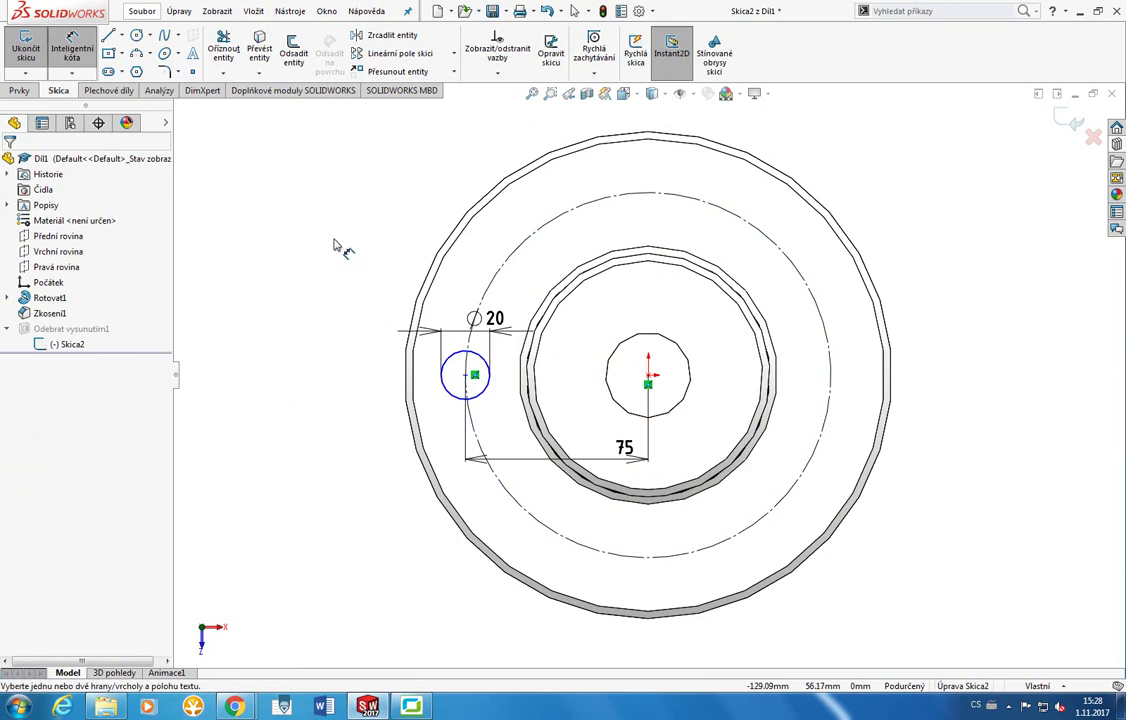
left_click(657, 195)
left_click(788, 322)
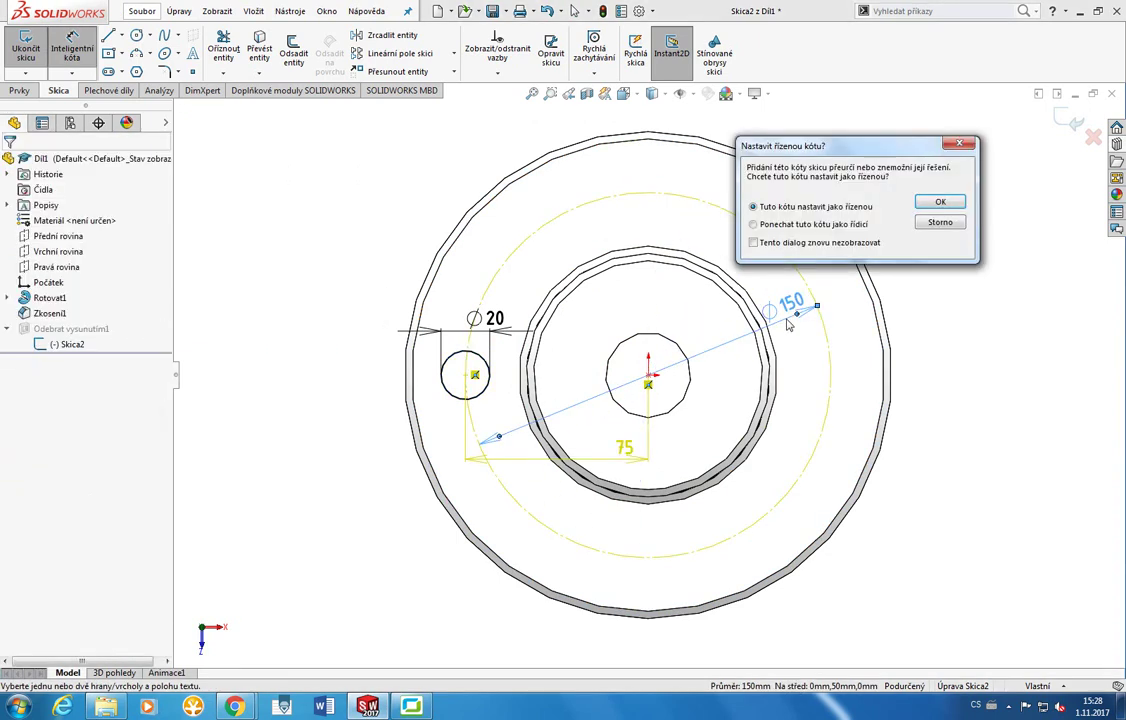
key("Escape")
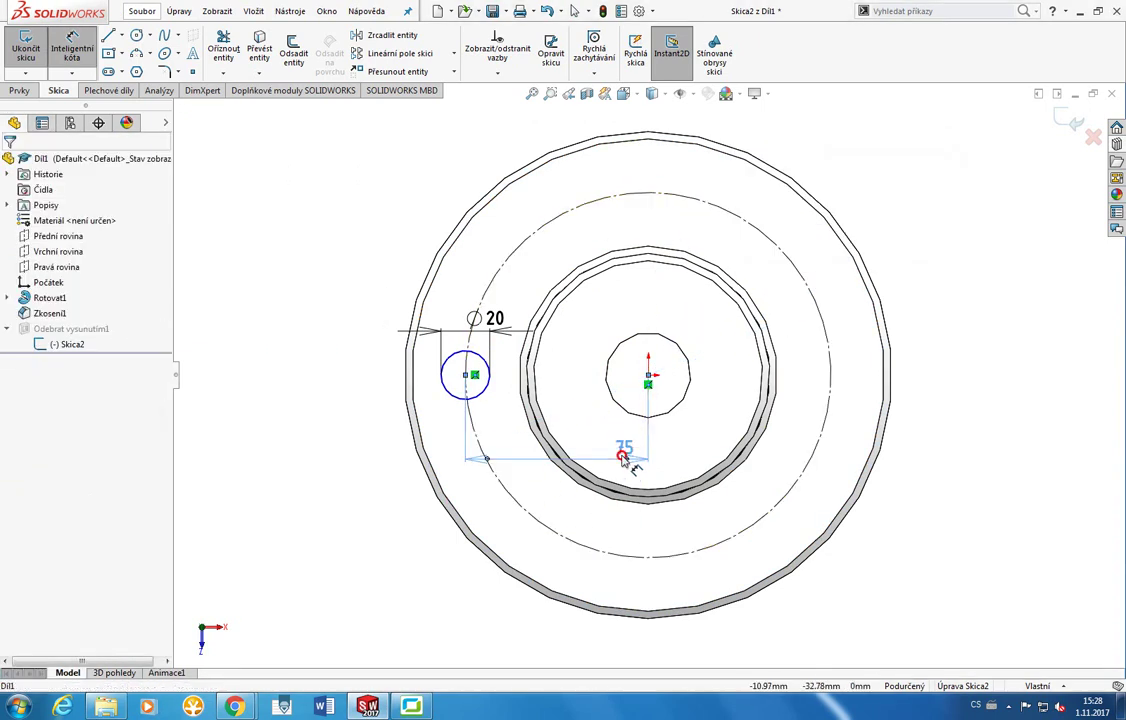
Delete the 75 mm horizontal dimension and dimension the construction circle's diameter as 150 mm instead.
key("Escape")
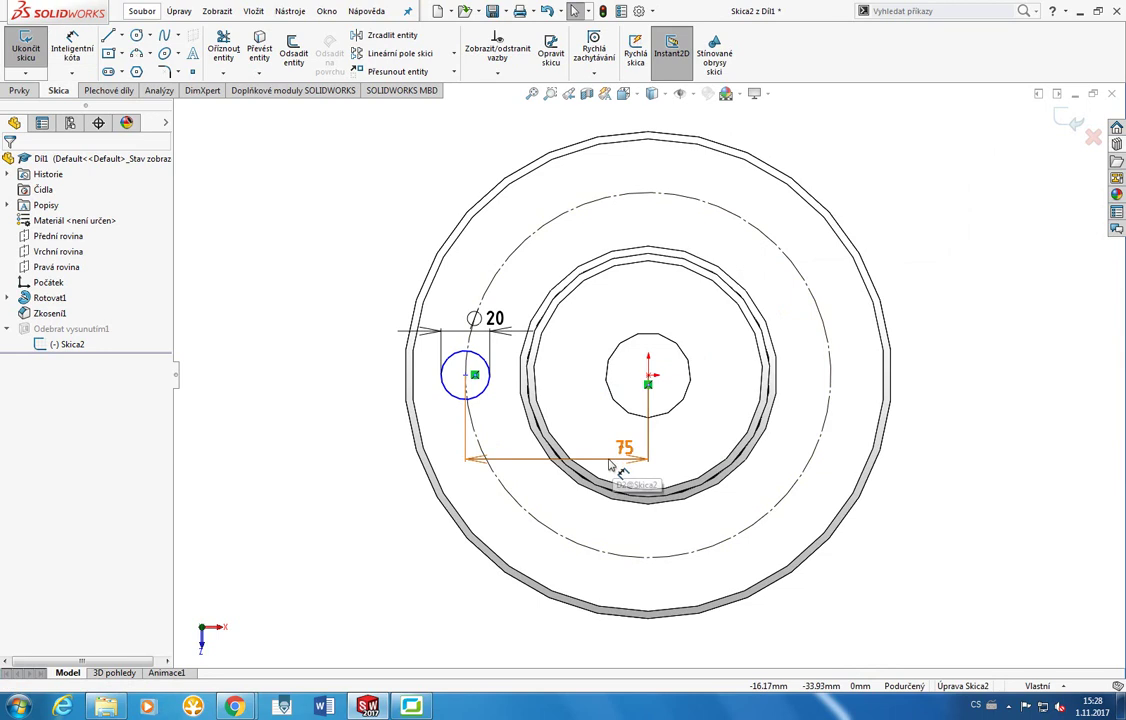
key("Delete")
key("d")
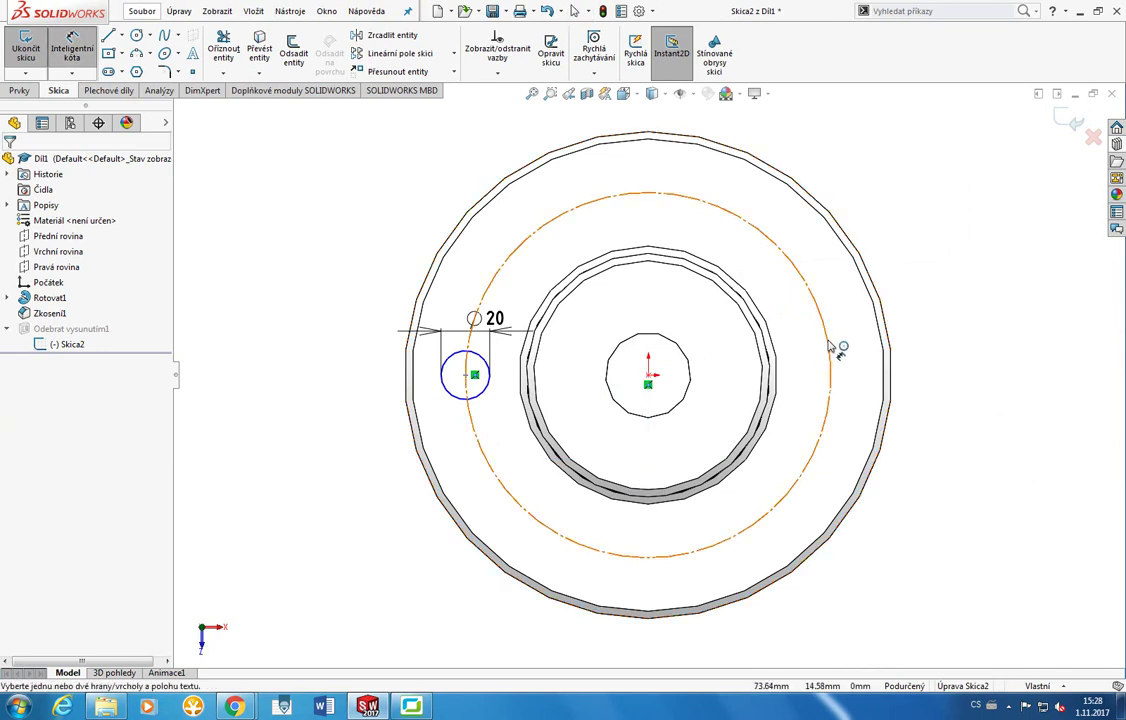
left_click(835, 344)
left_click(787, 320)
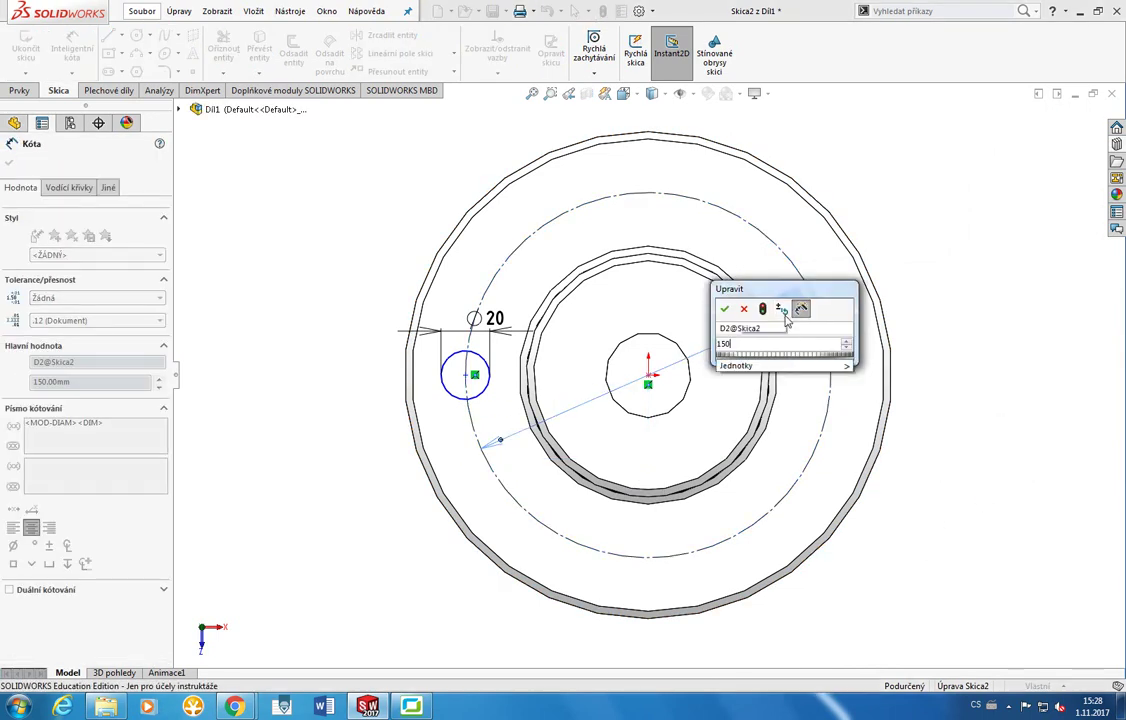
key("Return")
key("Escape")
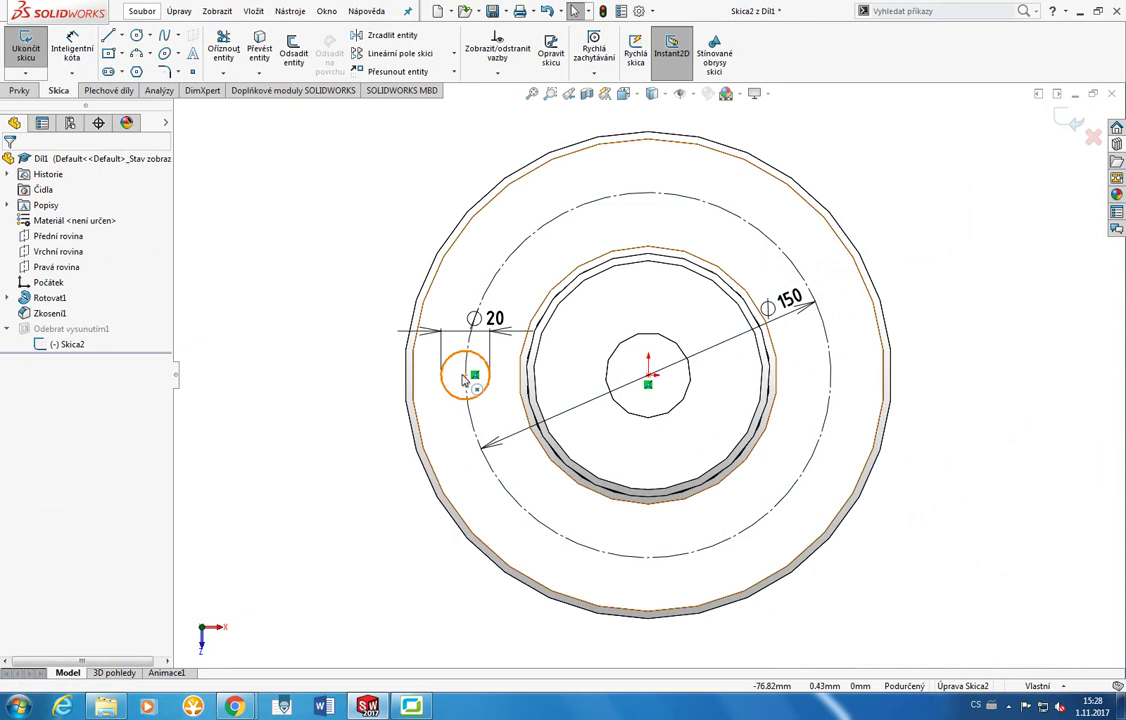
Move the 20 mm circle along the construction circle, then add a Horizontal relation between its centre and the origin.
left_click(466, 373)
left_click_drag(466, 373, 466, 360)
left_click(649, 381)
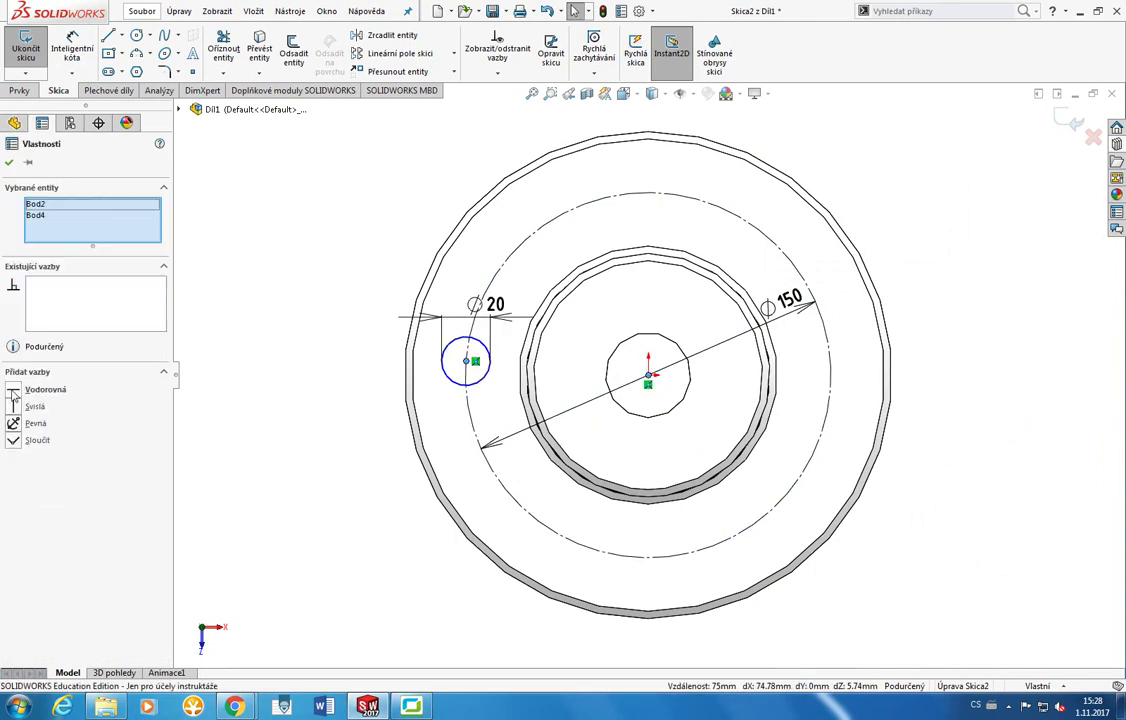
left_click(13, 393)
left_click(235, 272)
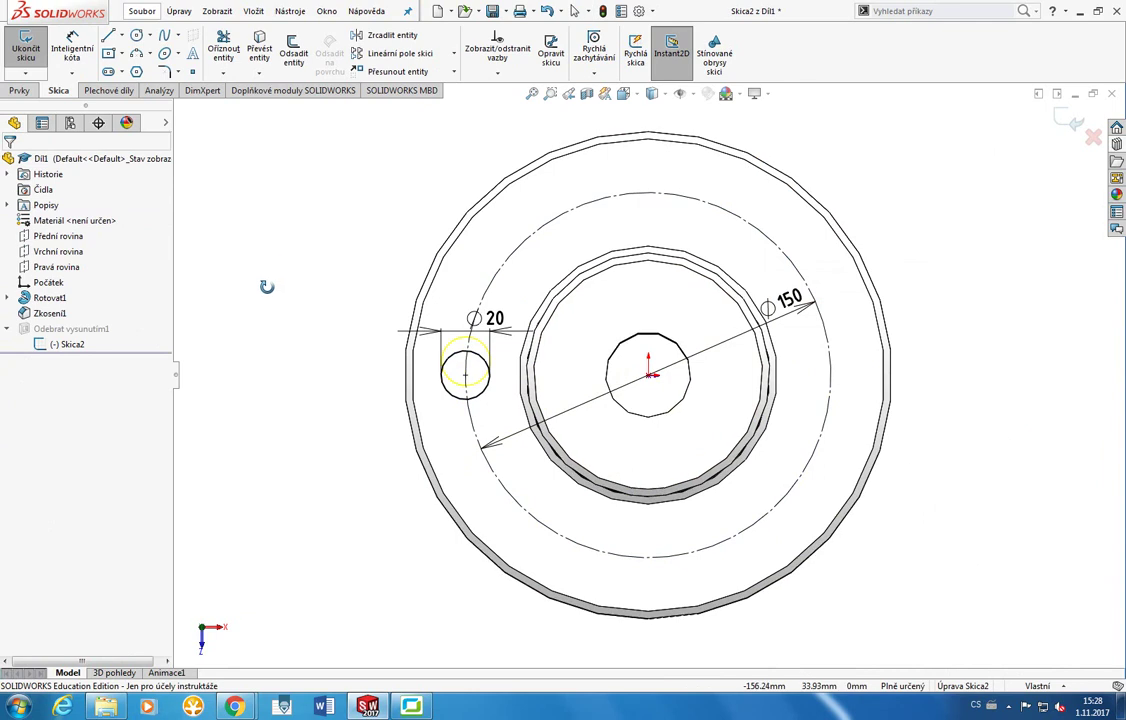
Reposition the 150 mm diameter dimension and finish the sketch so the hole cut rebuilds.
mouse_move(266, 287)
middle_mouse_down()
mouse_move(289, 269)
mouse_move(210, 397)
middle_mouse_up()
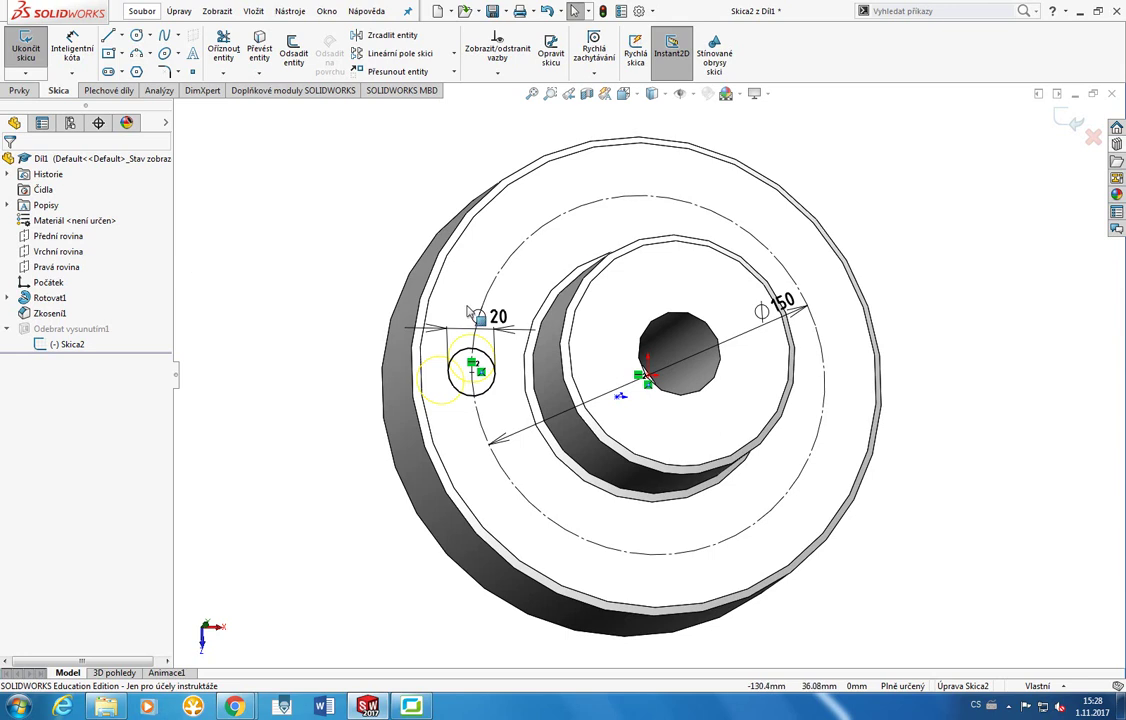
left_click_drag(797, 318, 776, 343)
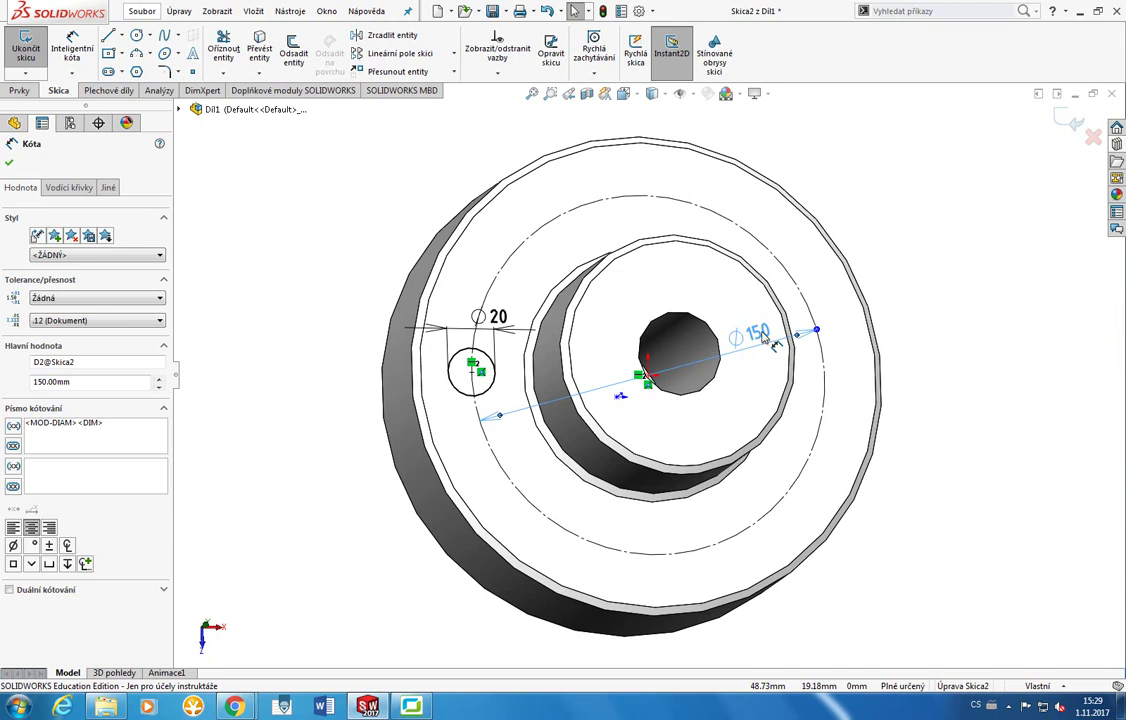
left_click(26, 48)
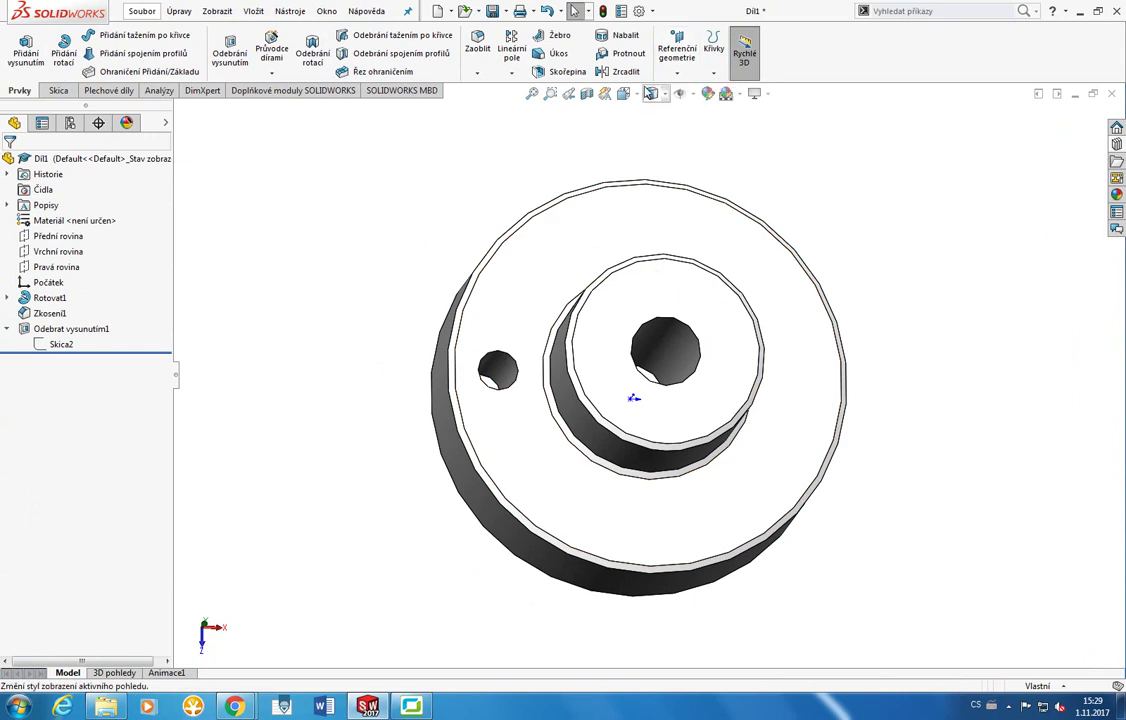
Start a Circular Pattern and use the hub's circular top edge as the pattern direction for its axis.
left_click(509, 75)
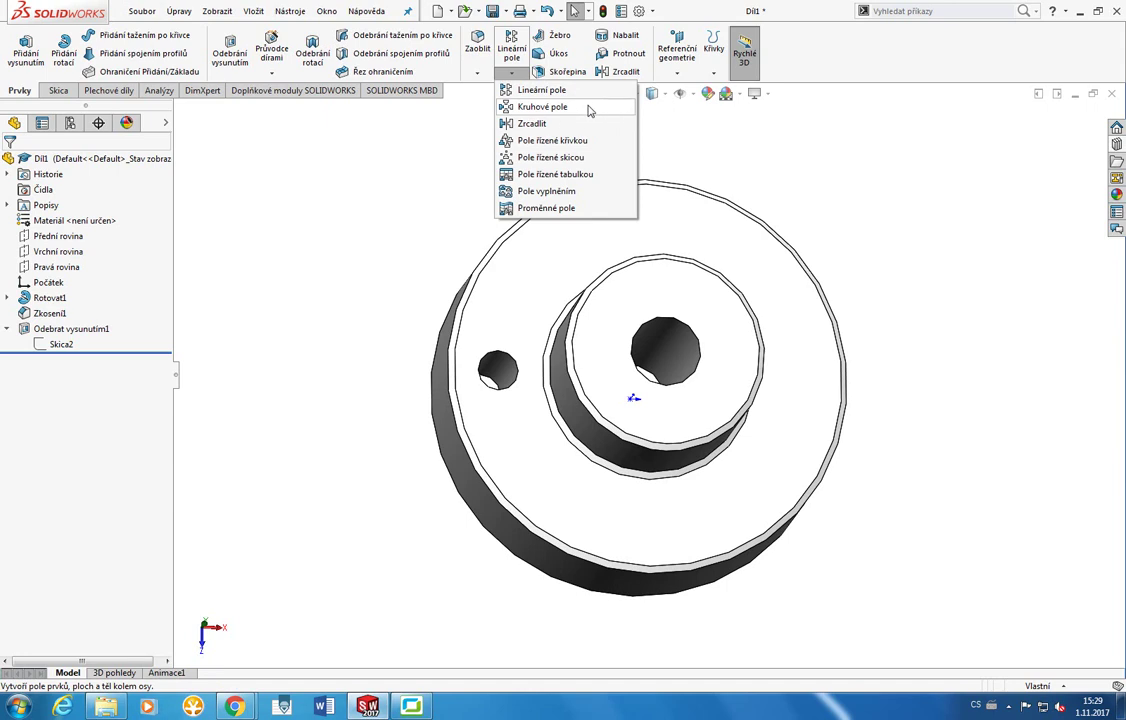
left_click(522, 112)
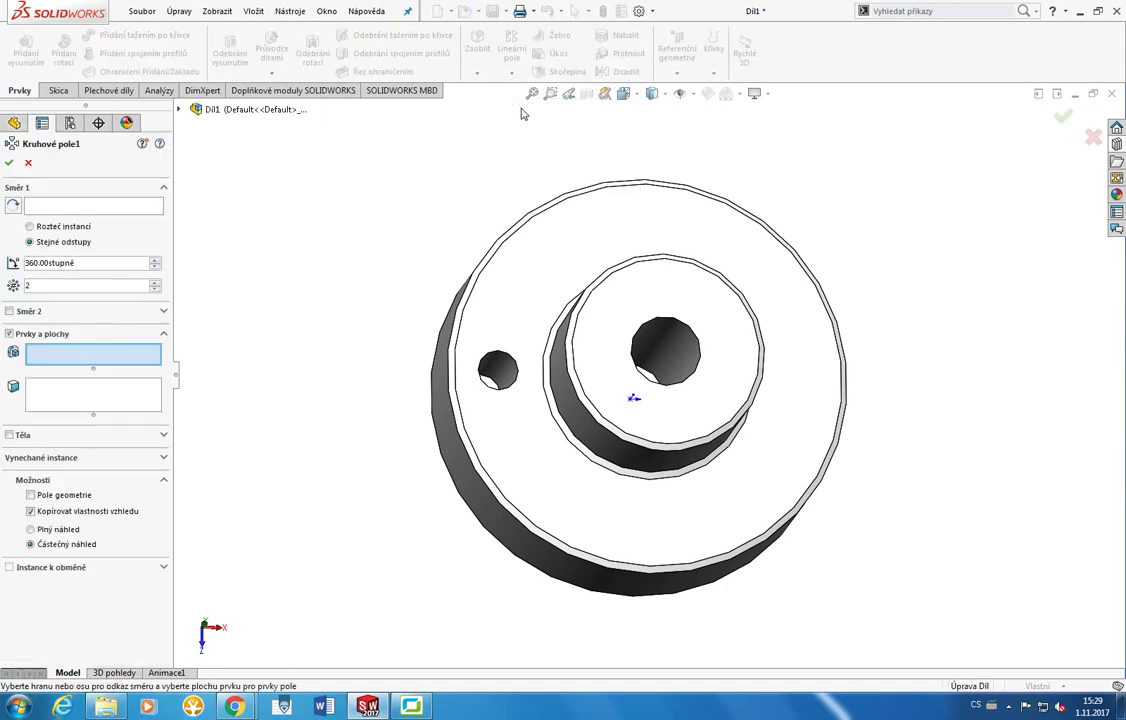
left_click(95, 207)
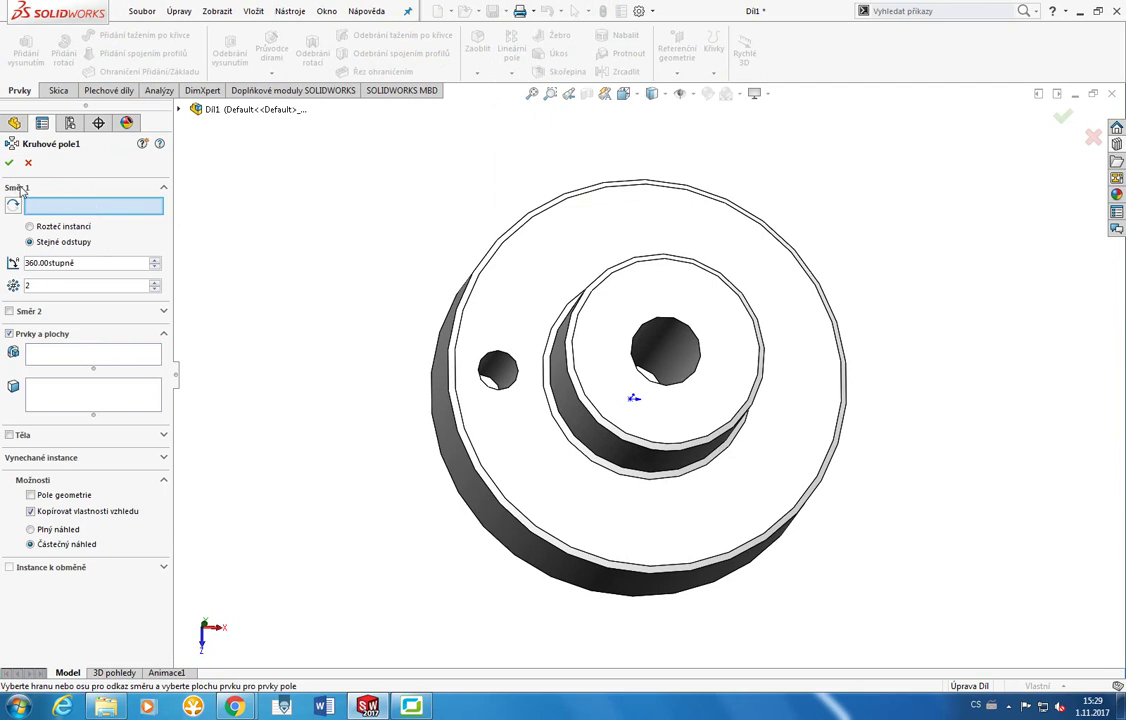
middle_click_drag(510, 334, 570, 302)
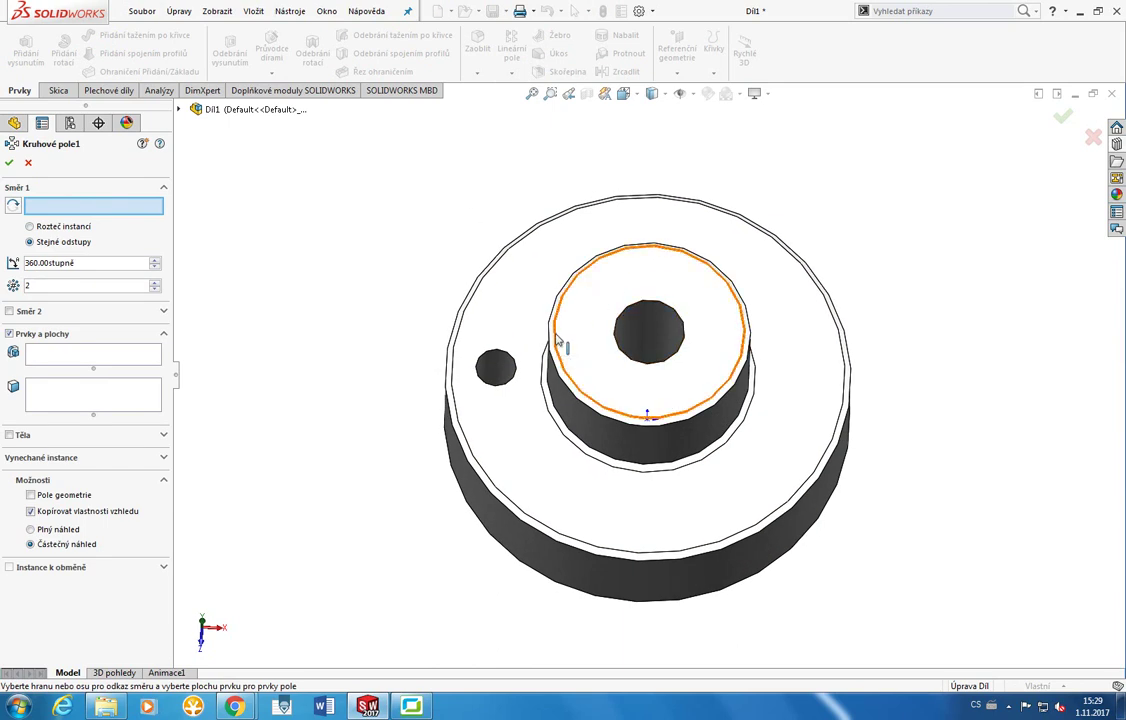
left_click(558, 340)
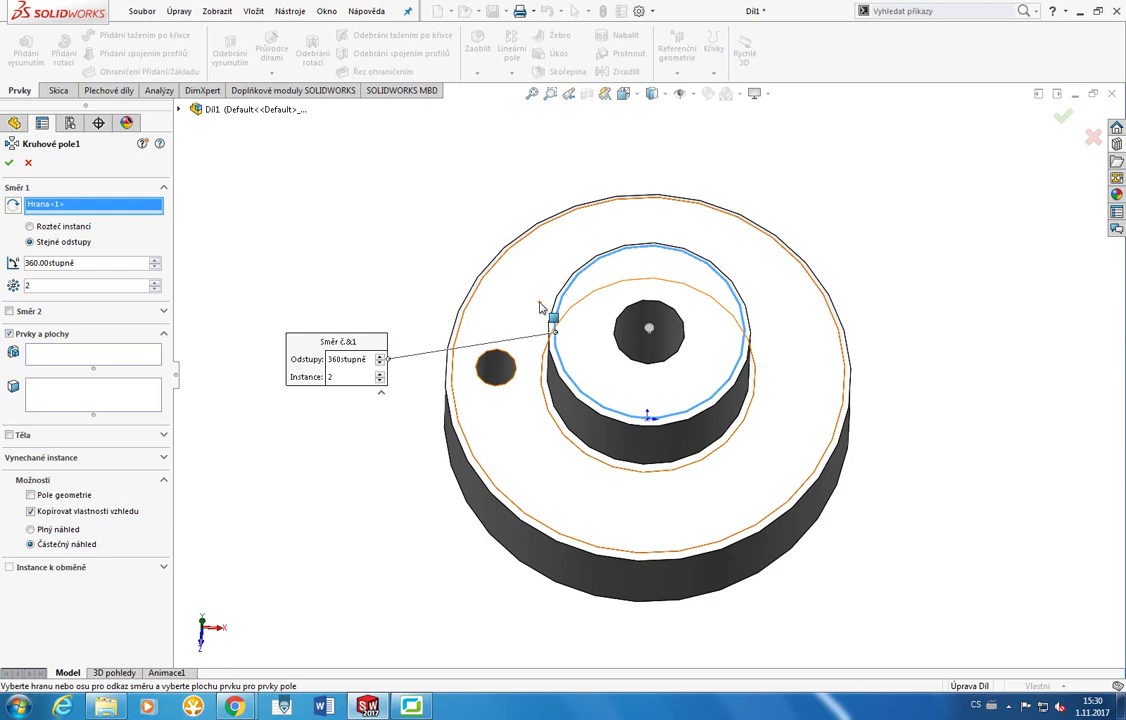
middle_click_drag(553, 352, 548, 372)
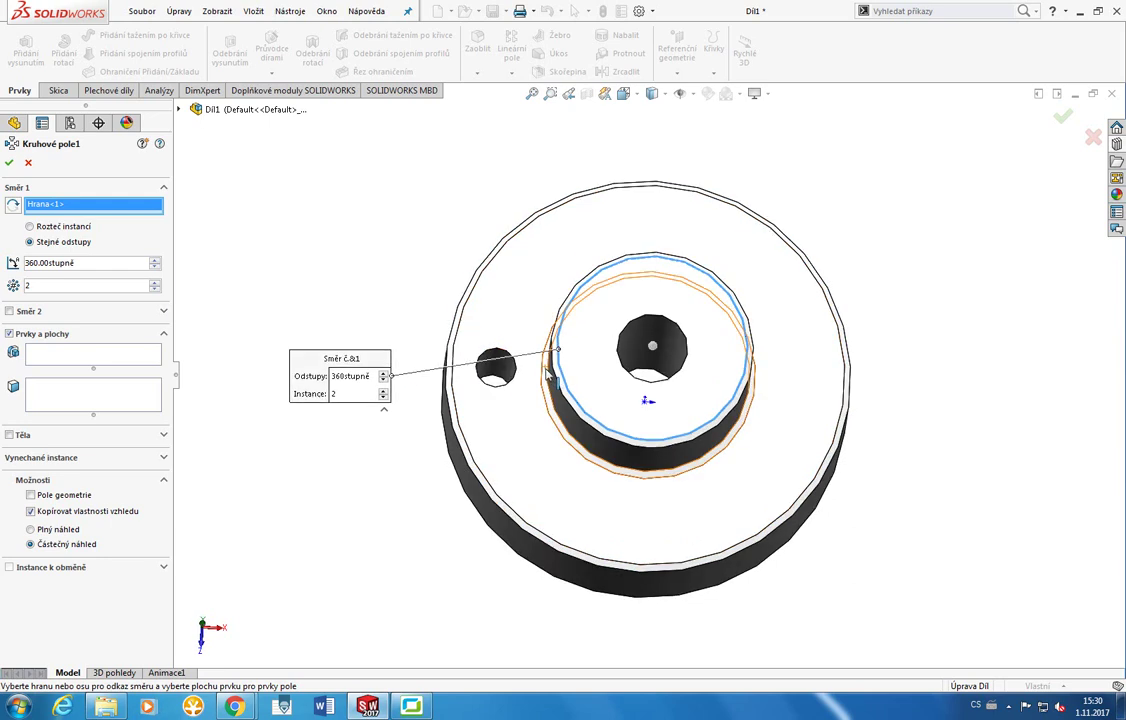
key("space")
left_click(541, 338)
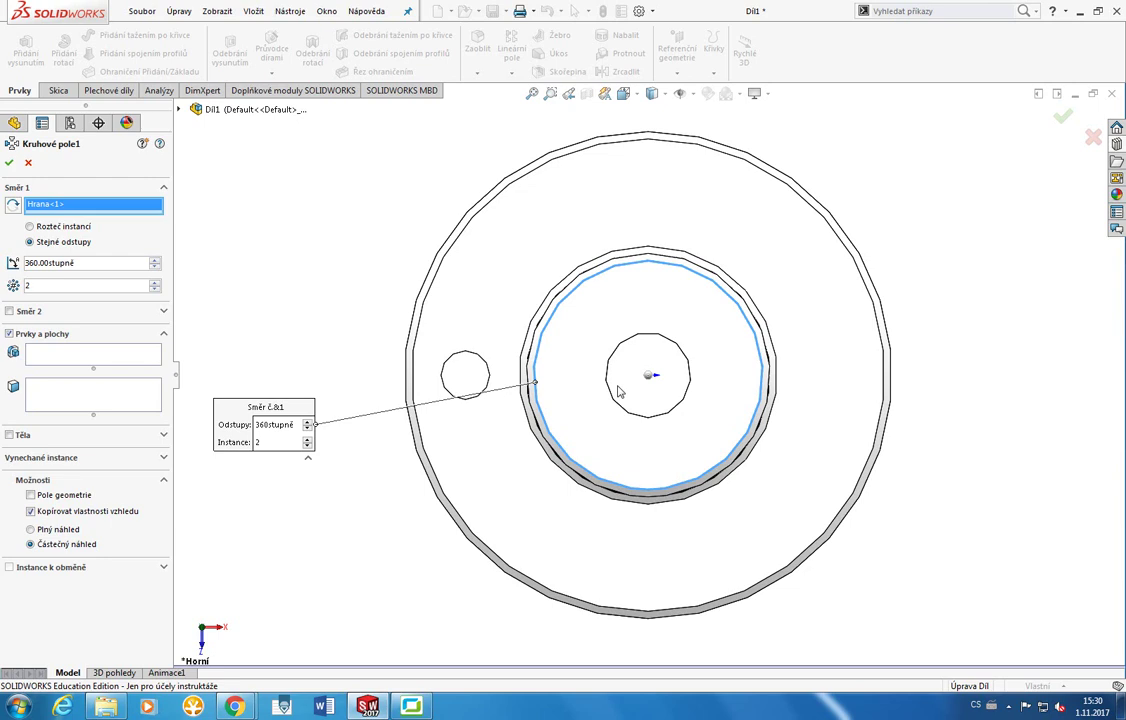
middle_click_drag(620, 390, 668, 272)
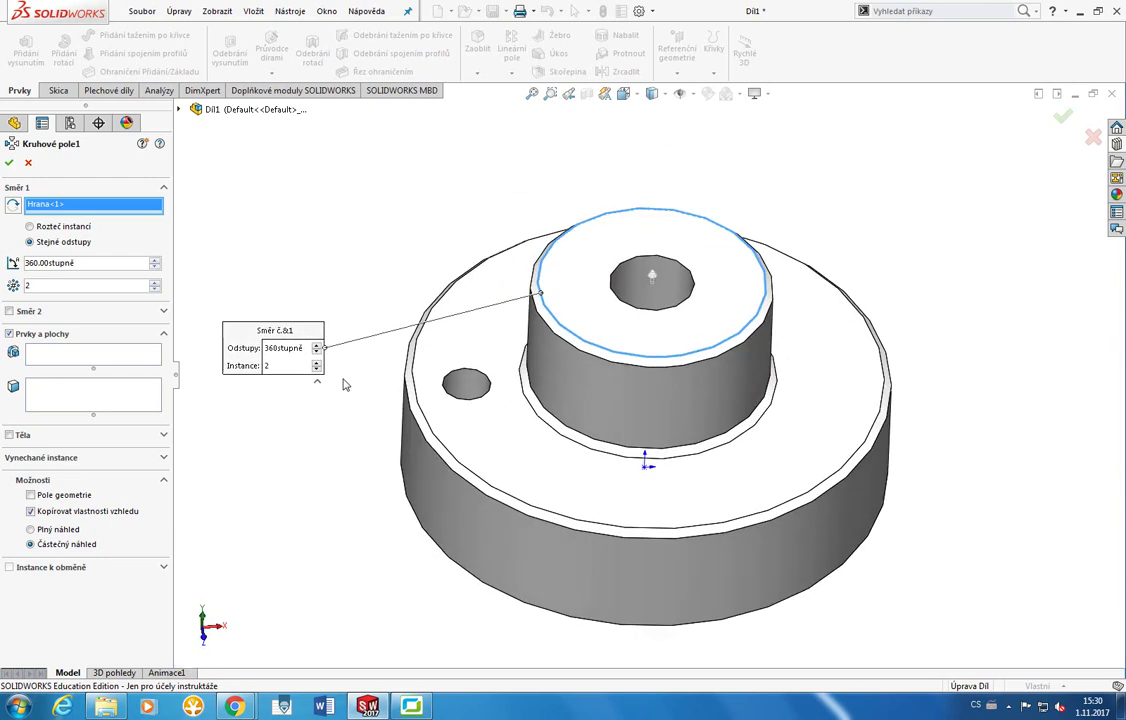
Choose the 20 mm hole cut as the feature to pattern and switch to the full preview.
left_click(68, 355)
left_click(178, 109)
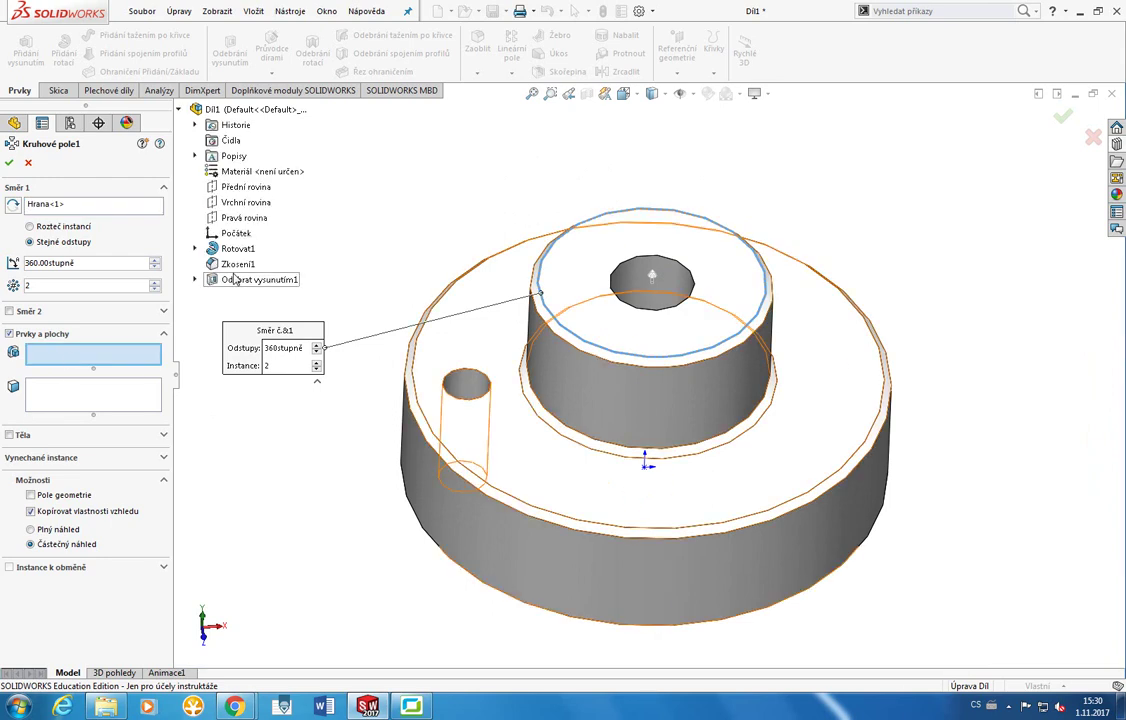
left_click(235, 280)
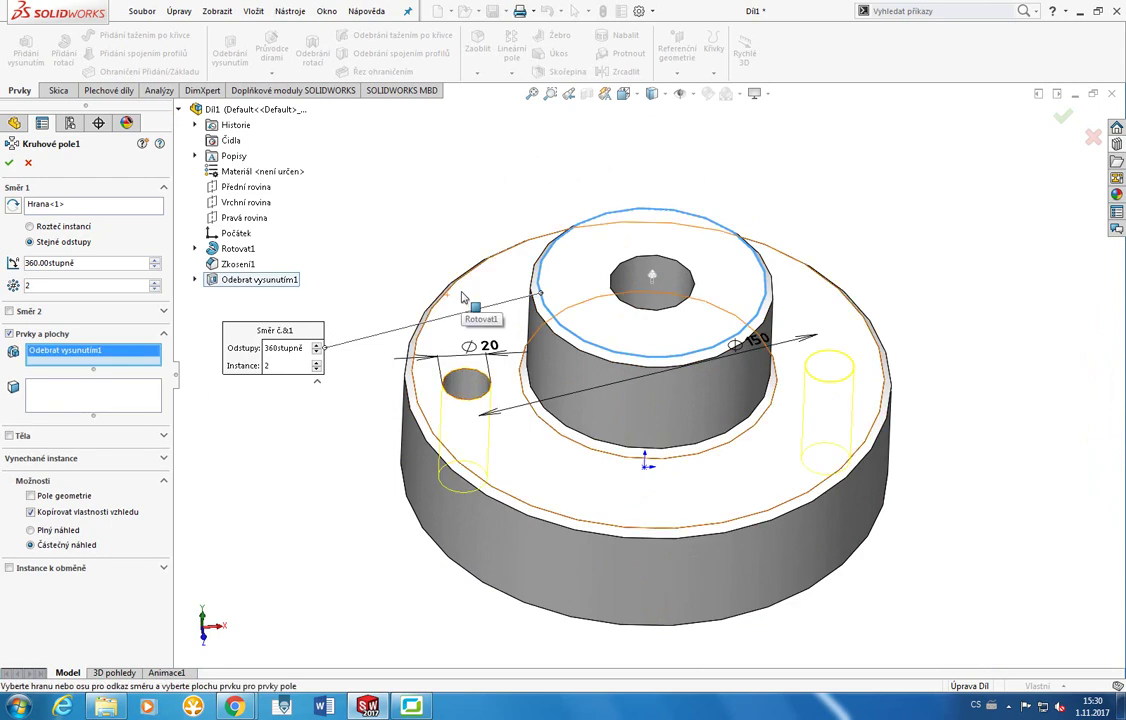
left_click(58, 530)
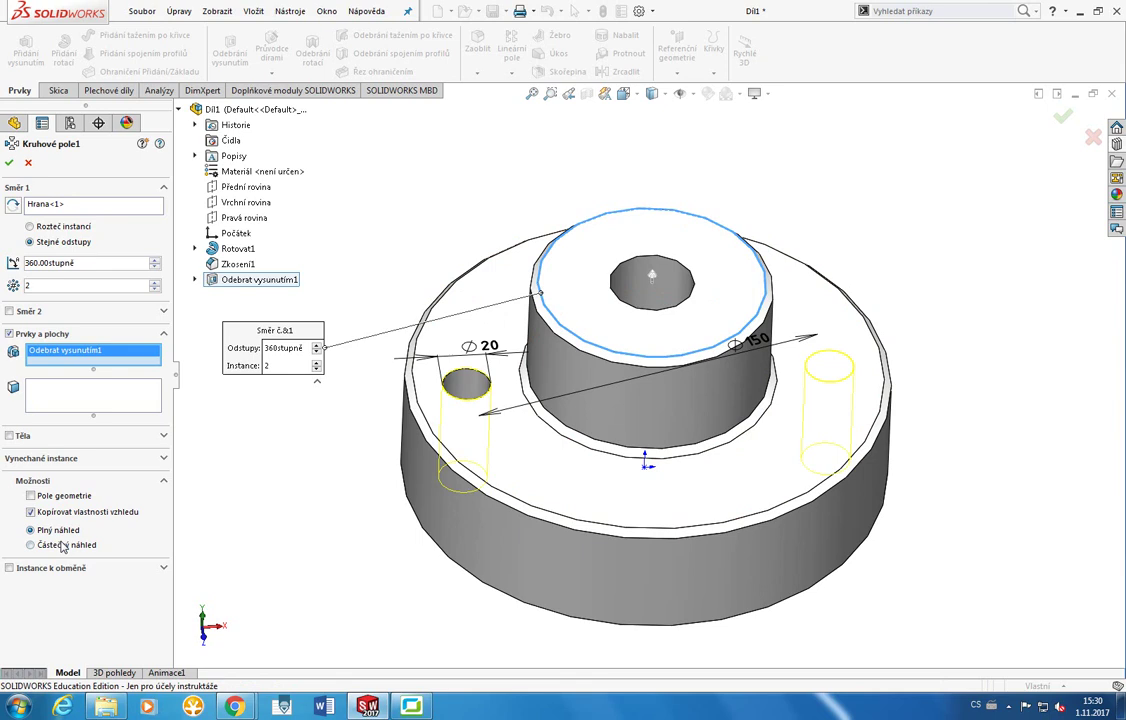
Set the circular pattern of the flange hole to 4 instances.
middle_click_drag(761, 478, 792, 440)
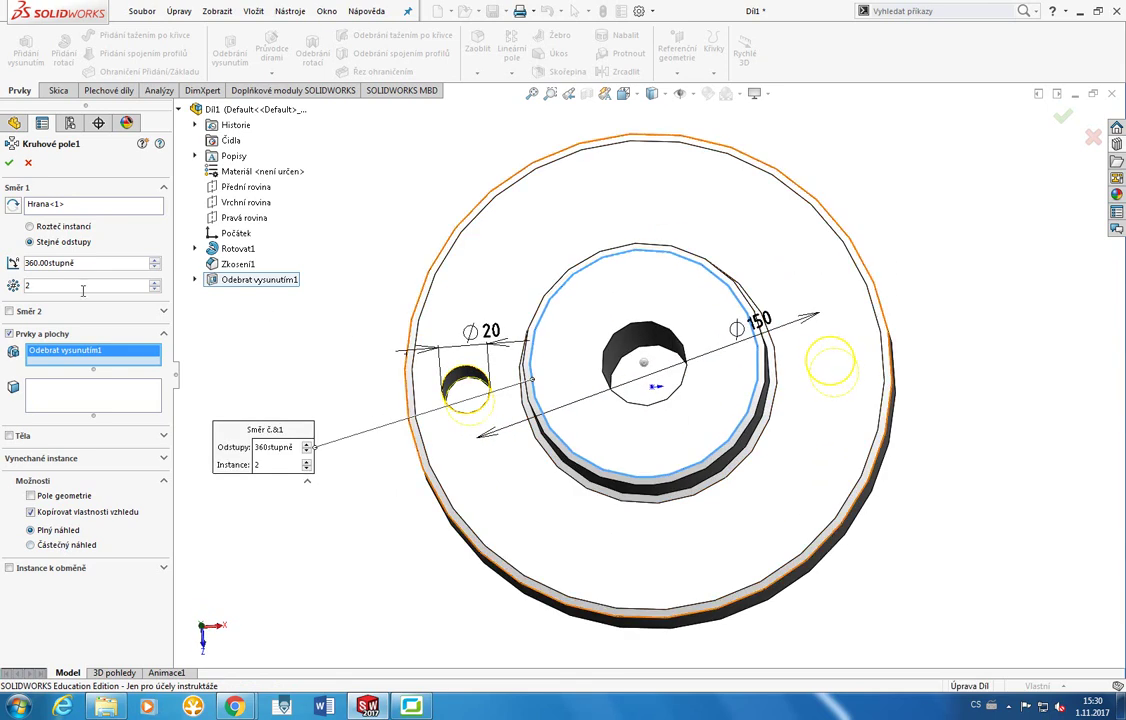
double_click(83, 286)
type("4")
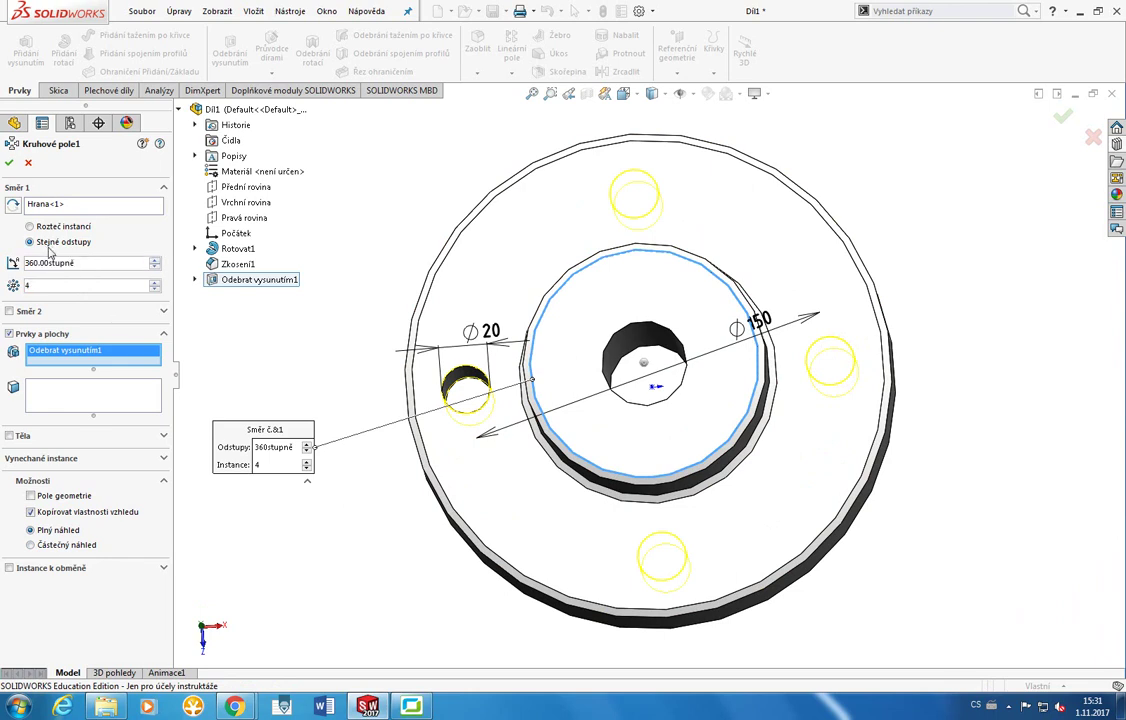
Cancel the open pattern, restart Circular Pattern and choose the 20 mm hole cut as the feature to pattern.
left_click(28, 162)
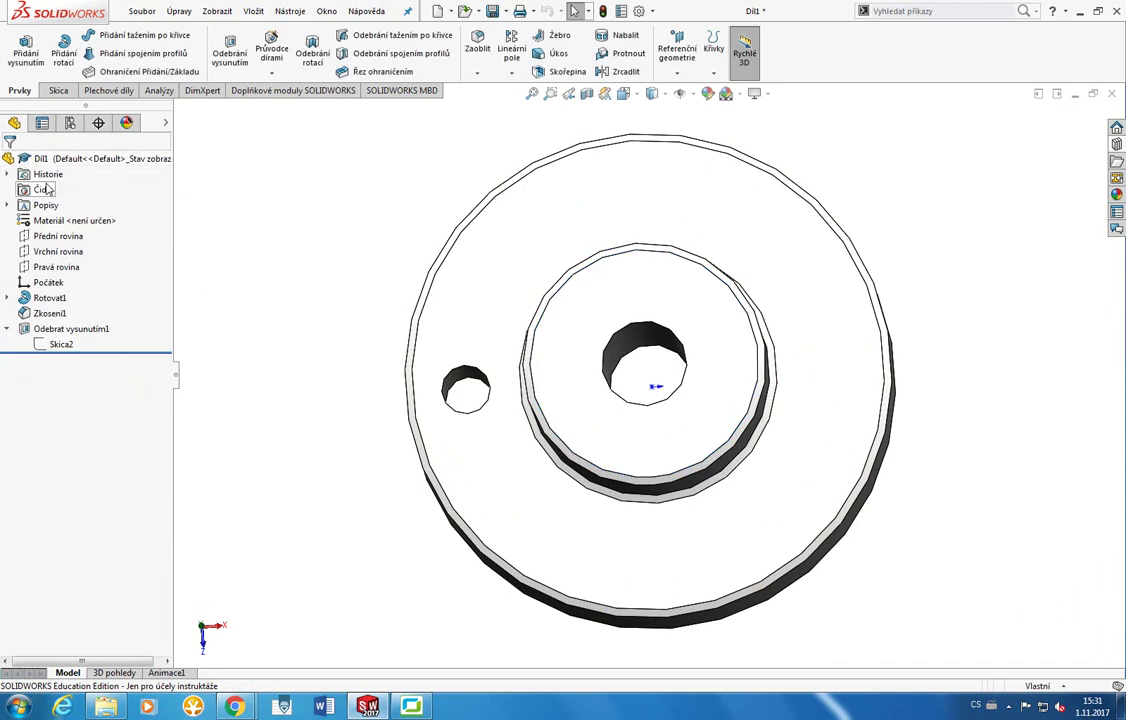
left_click(512, 76)
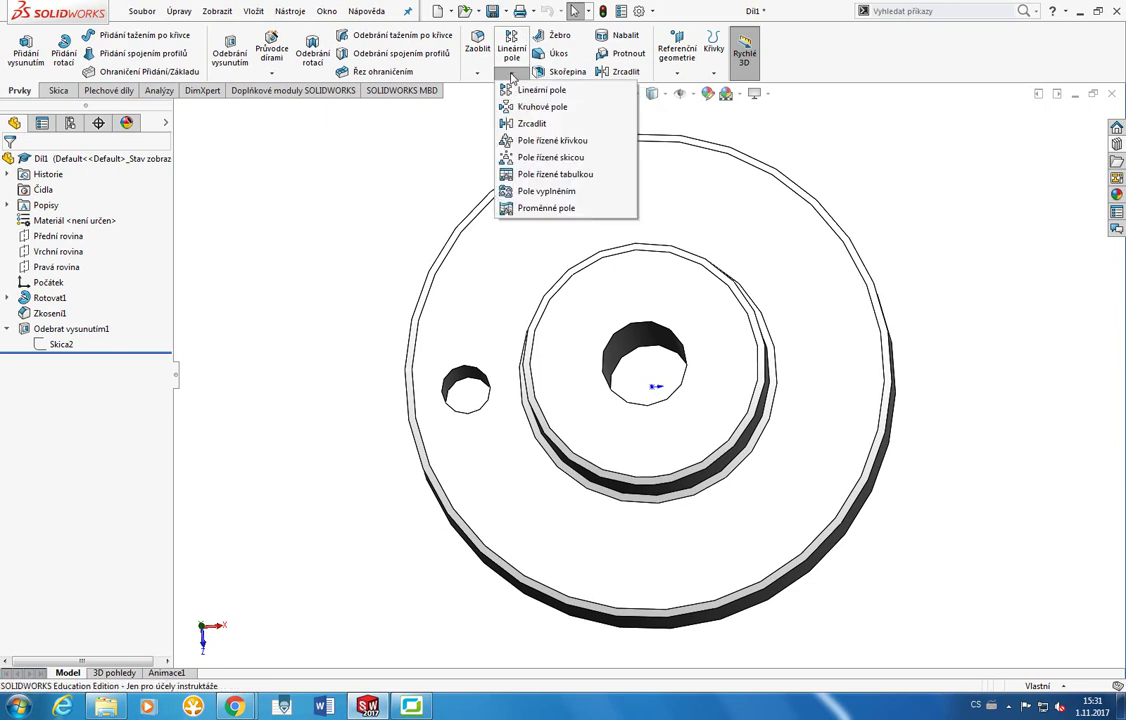
left_click(540, 107)
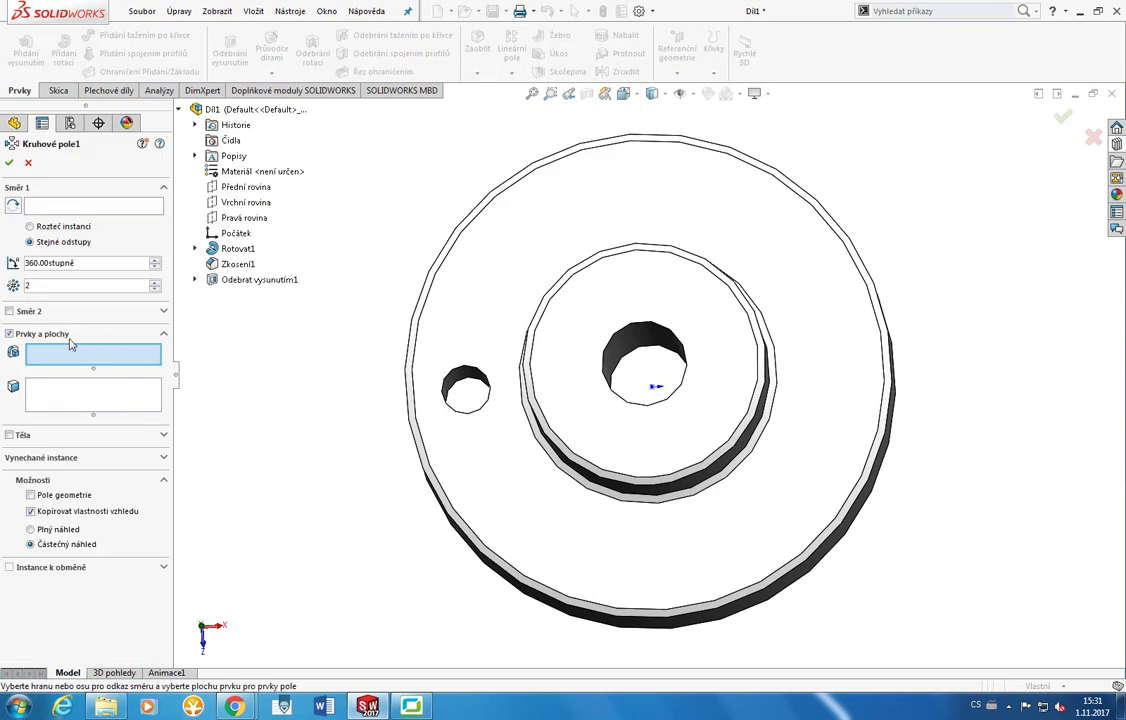
middle_click_drag(297, 297, 302, 271)
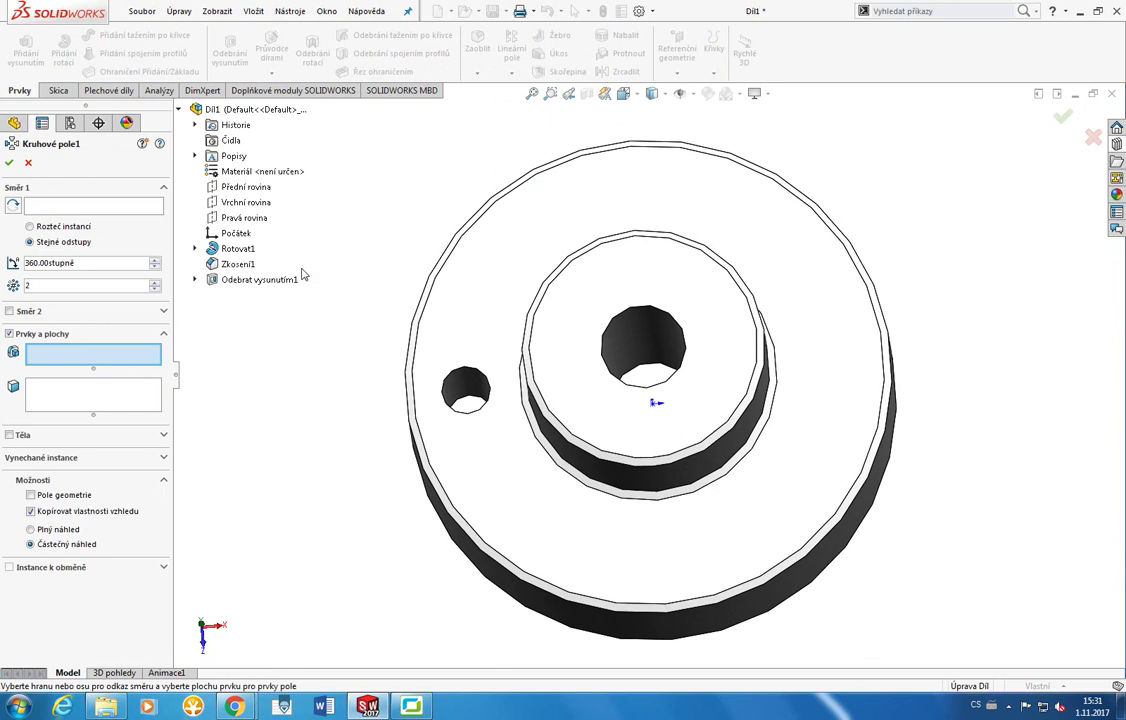
left_click(459, 387)
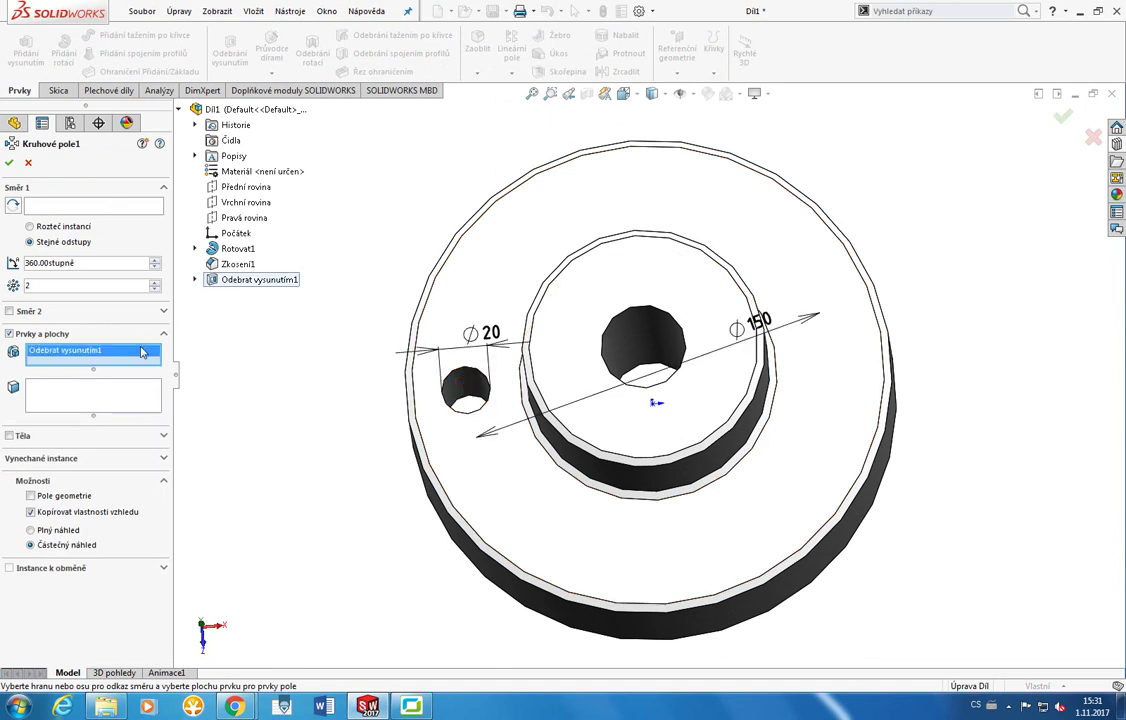
key("Delete")
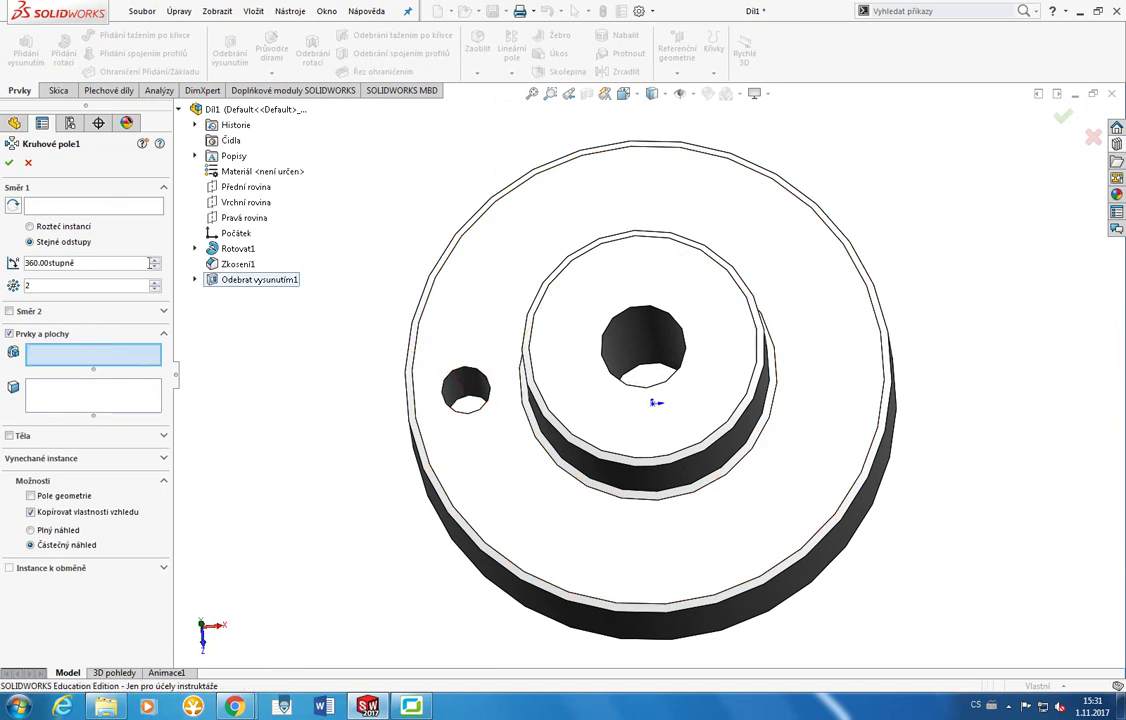
left_click(227, 282)
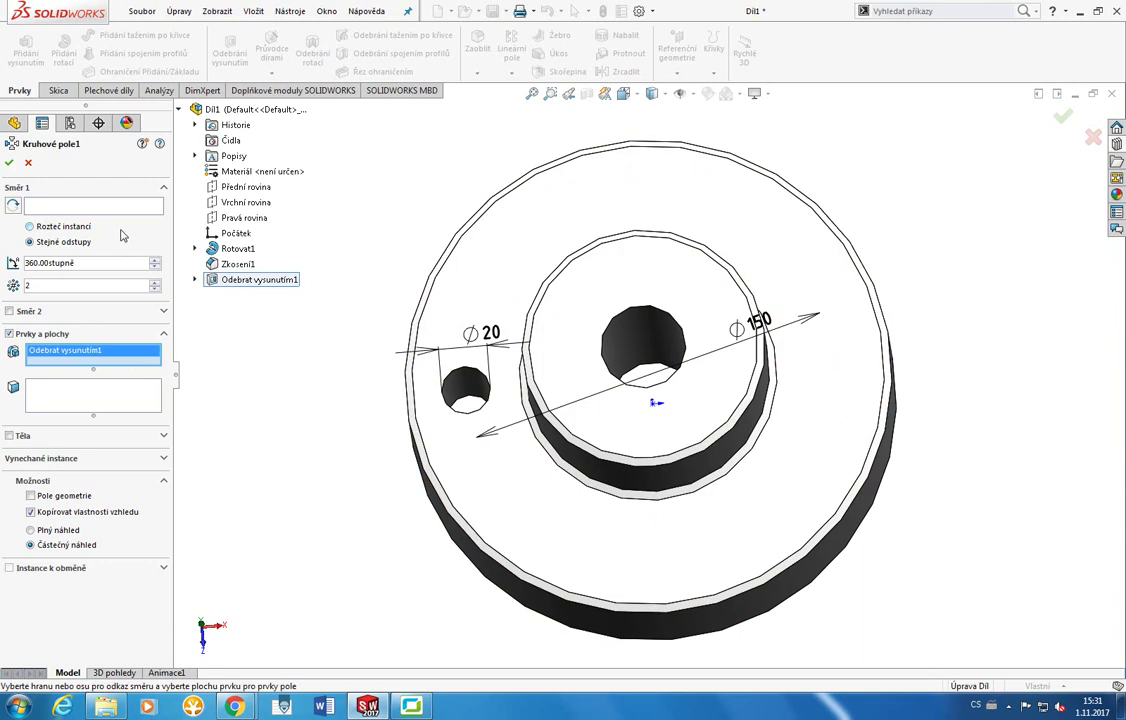
Show the part from the top and use the hub's circular top edge as the pattern direction.
left_click(107, 207)
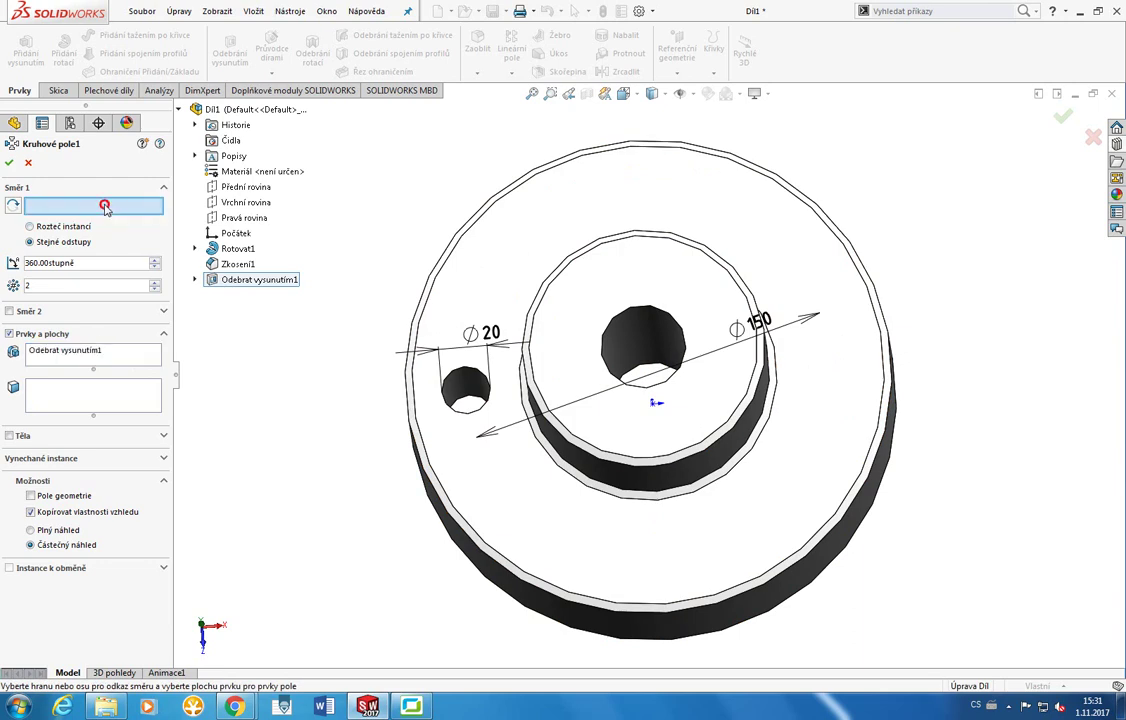
key("ctrl+5")
key("space")
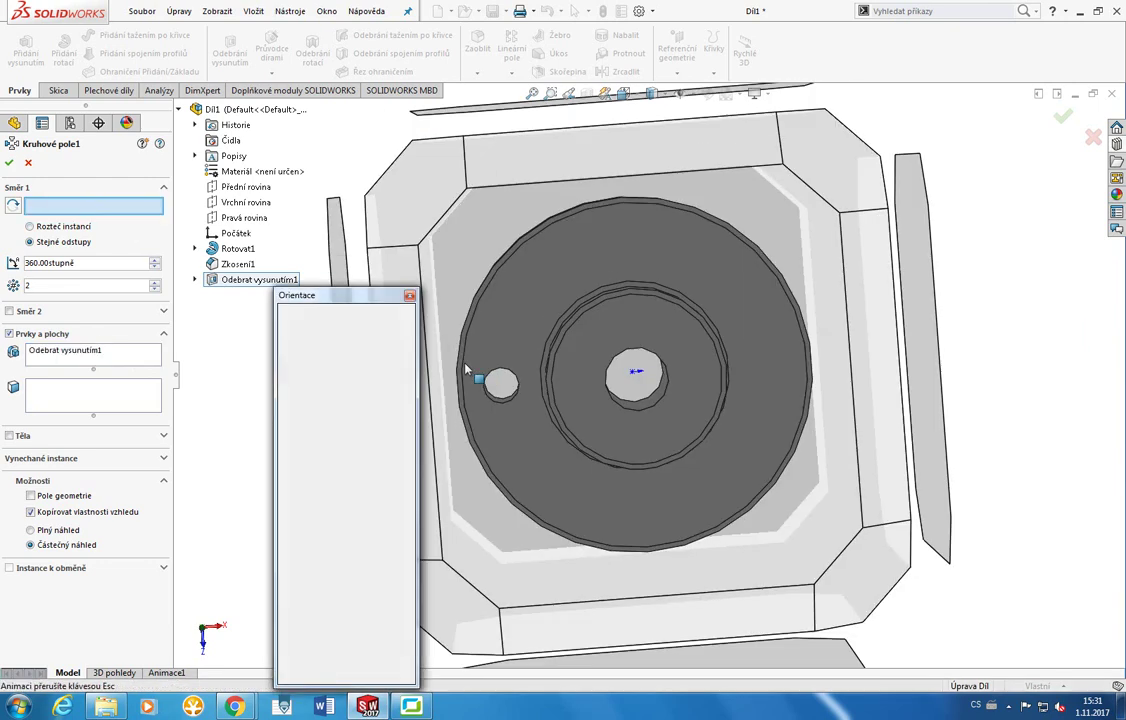
left_click(460, 358)
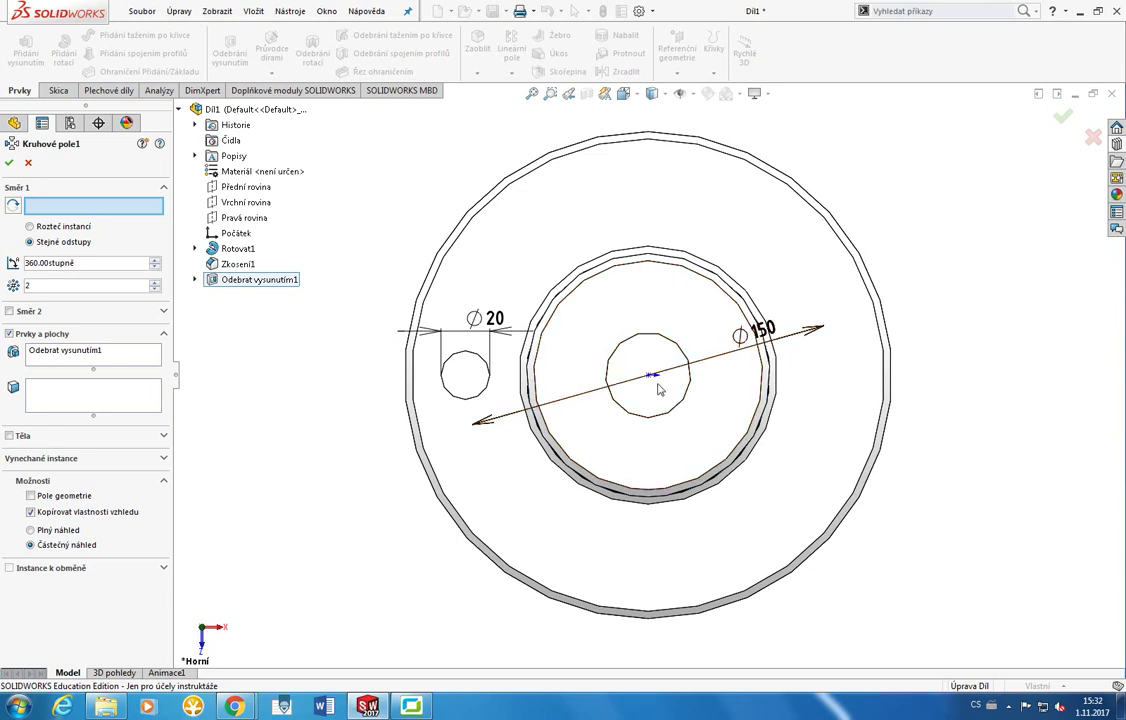
left_click(577, 286)
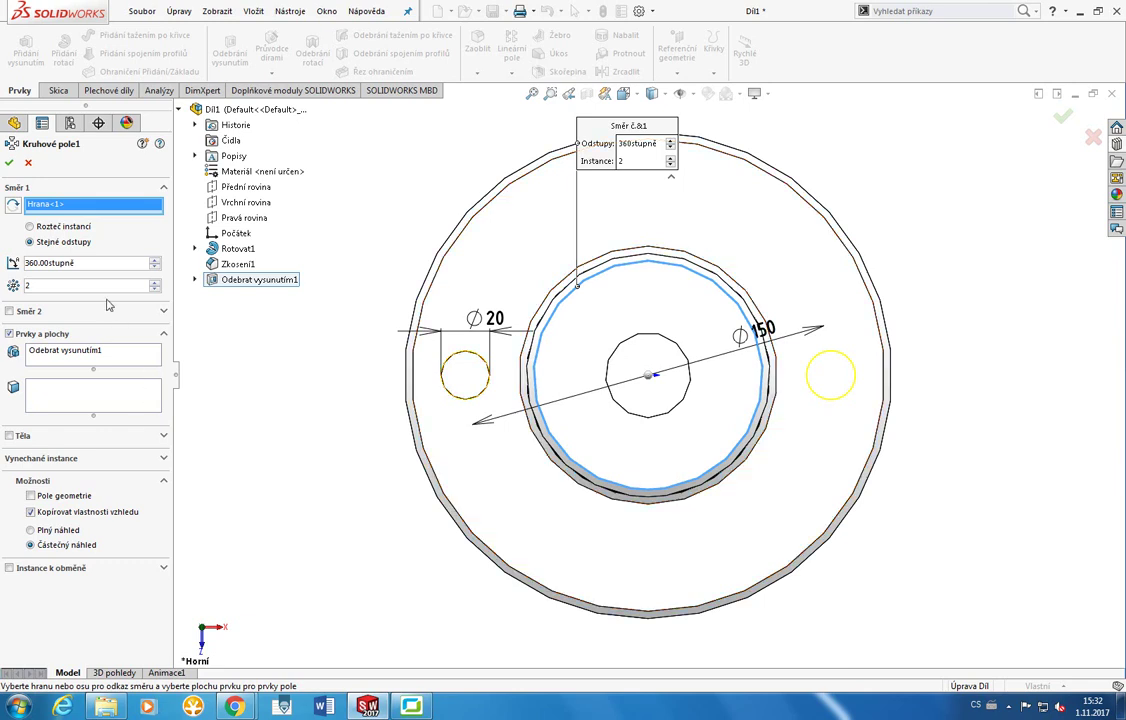
Try spreading the hole pattern over 180 degrees, first with 4 instances and with 5.
left_click(78, 285)
type("4")
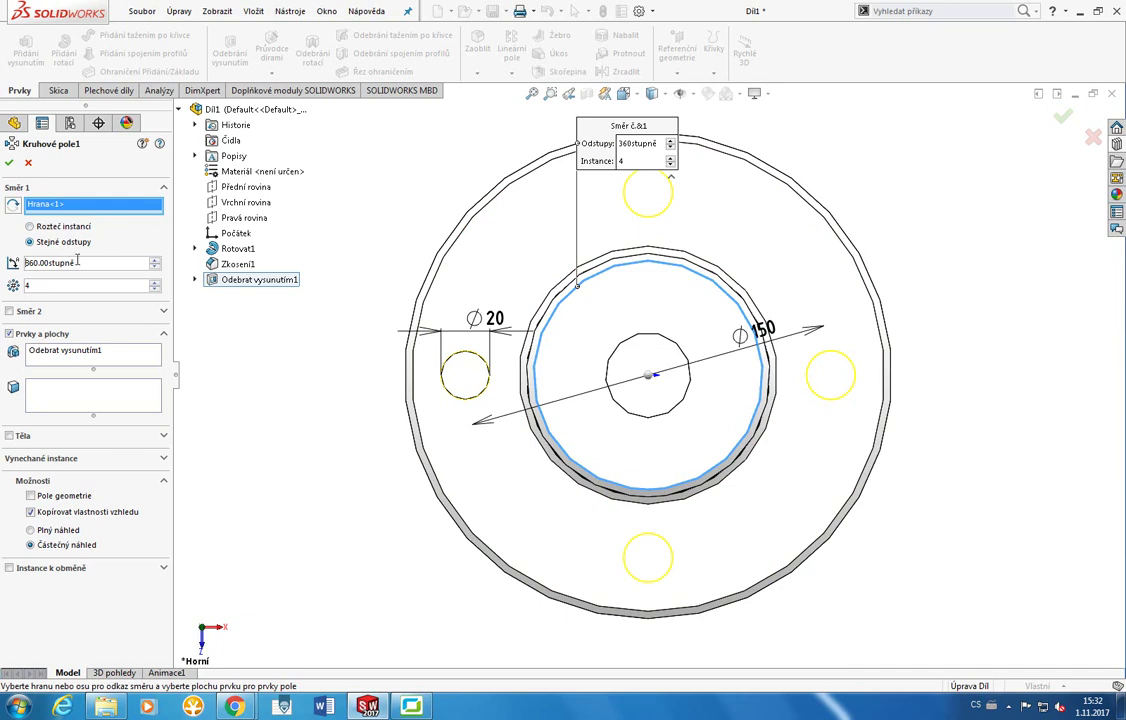
left_click(40, 262)
type("180")
key("Return")
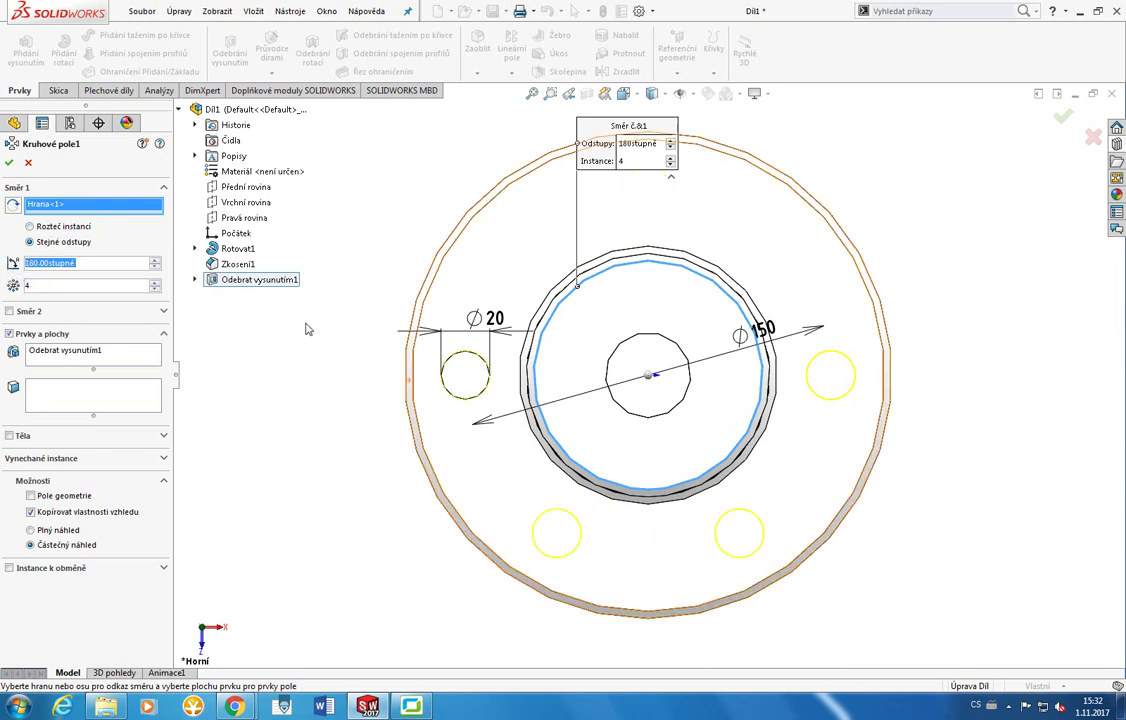
scroll(51, 290, "up", 1)
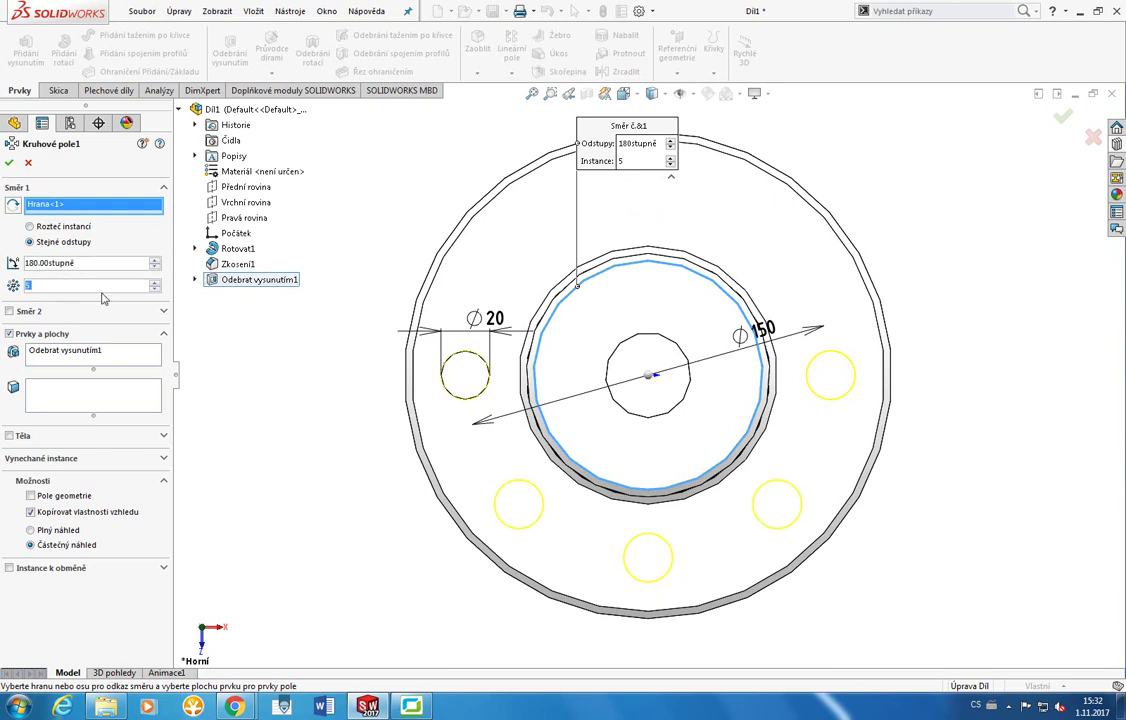
Try instance spacing, return to equal spacing over 360 degrees with 4 instances, and accept the hole pattern.
left_click(44, 229)
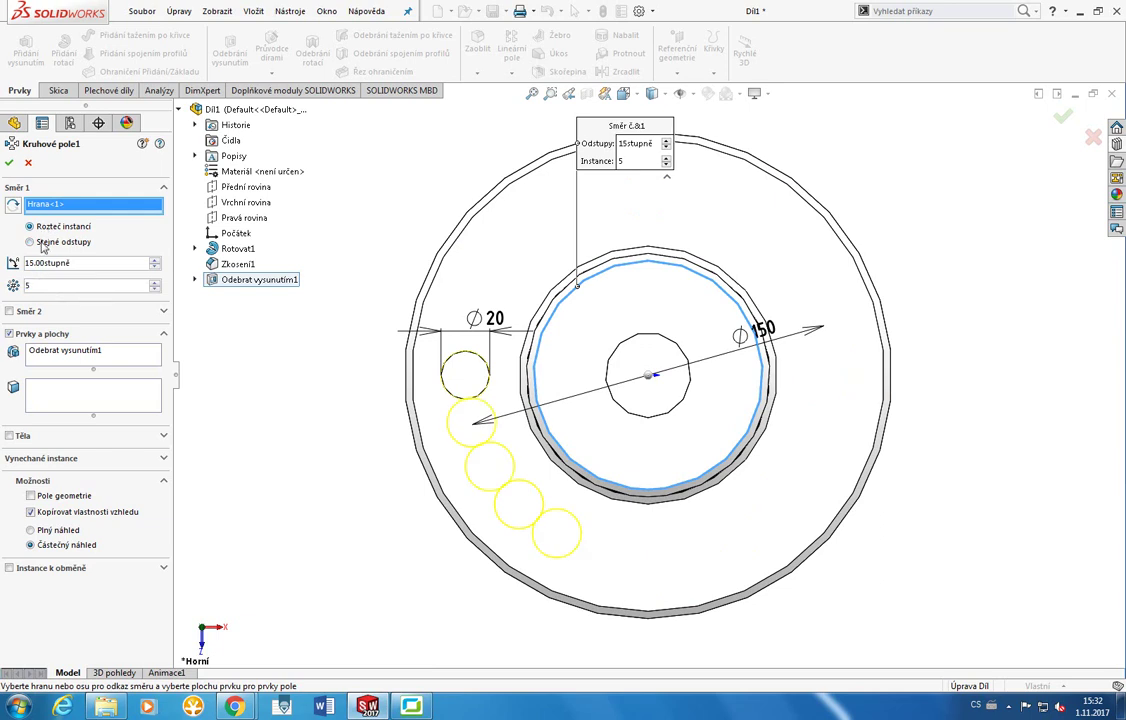
left_click_drag(87, 263, 16, 266)
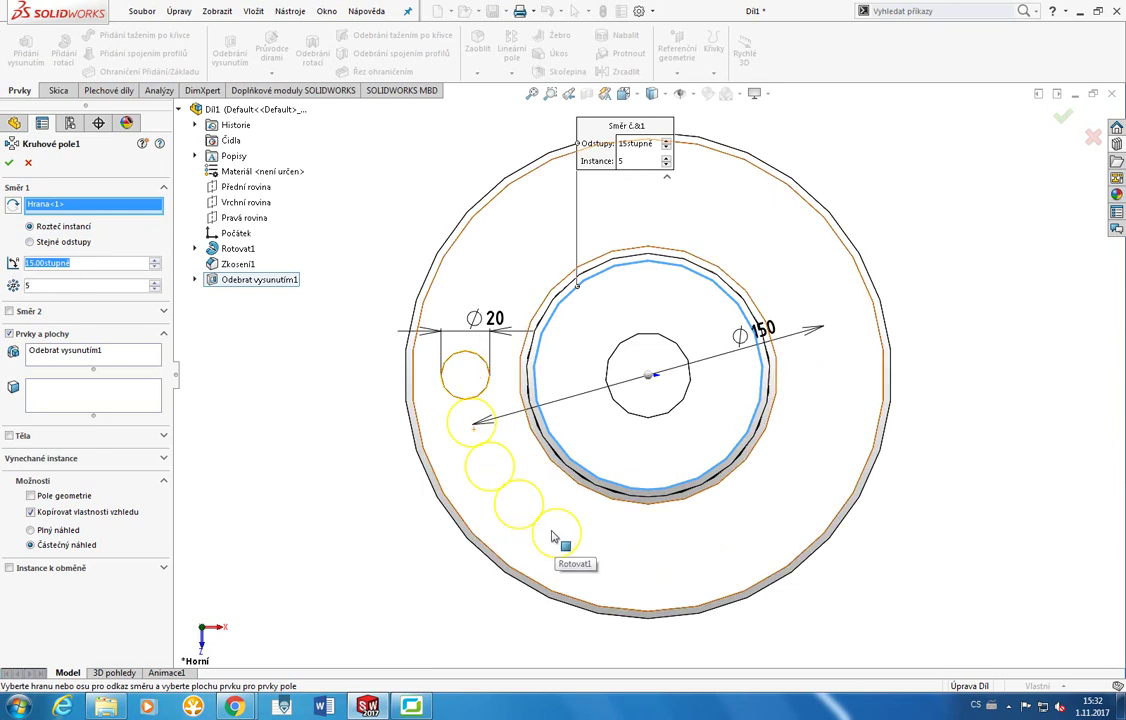
left_click(50, 242)
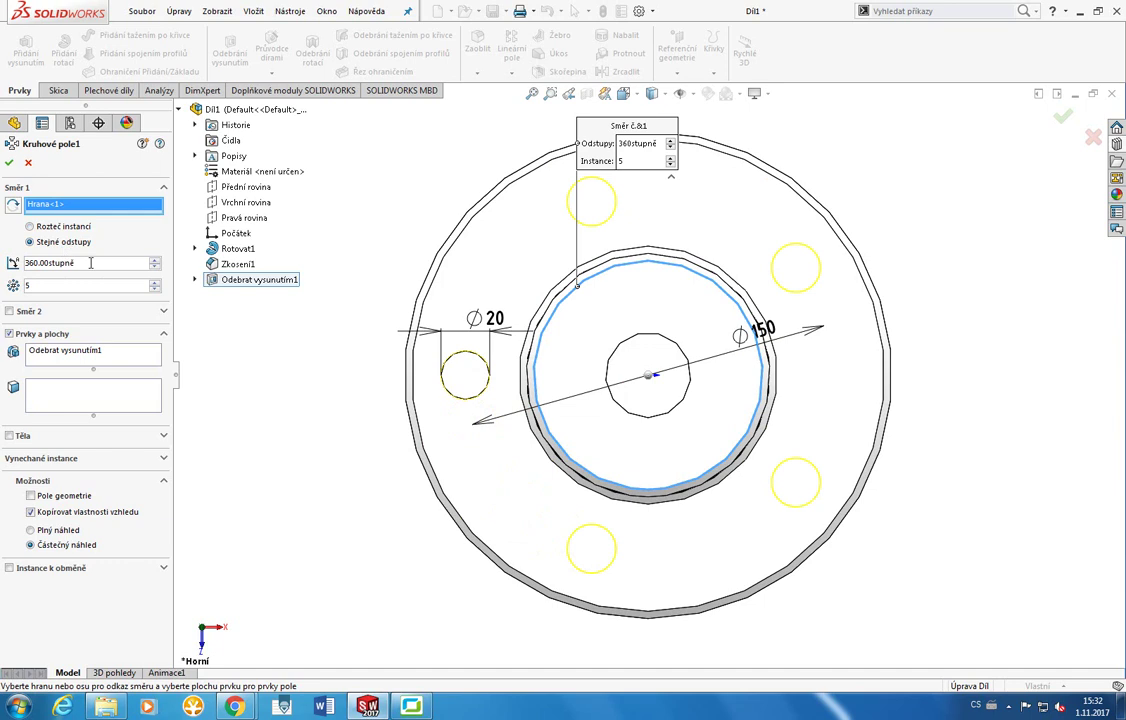
left_click(90, 262)
key("Tab")
key("BackSpace")
type("4")
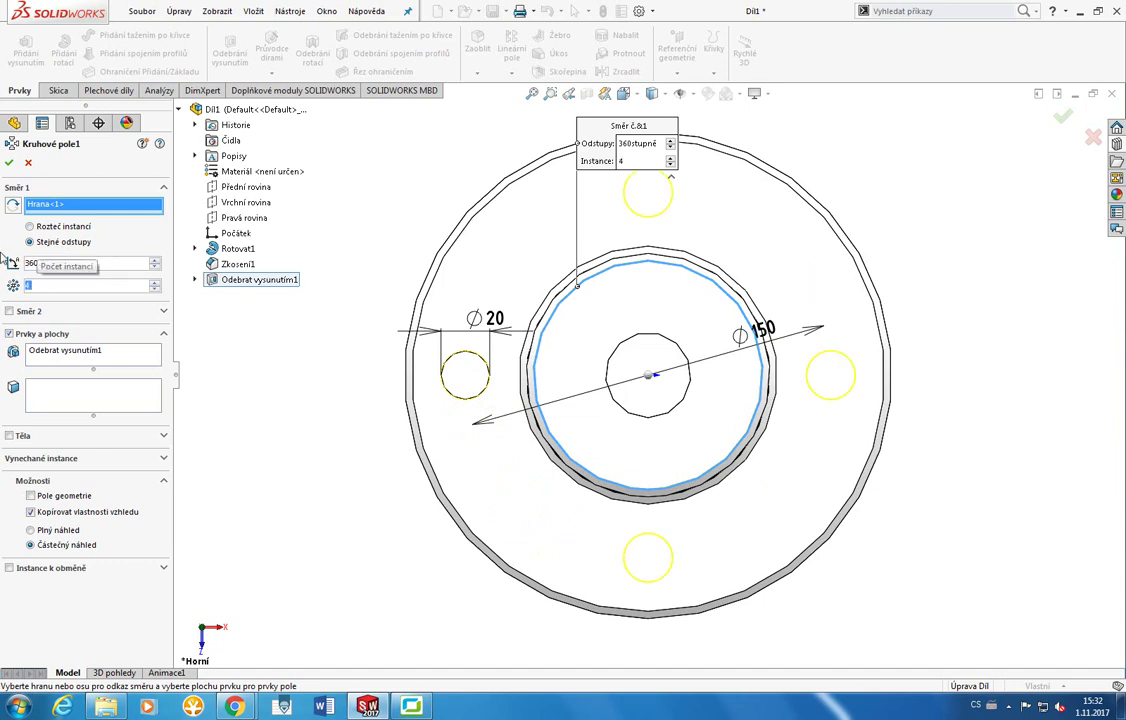
left_click(10, 162)
middle_click_drag(580, 290, 590, 201)
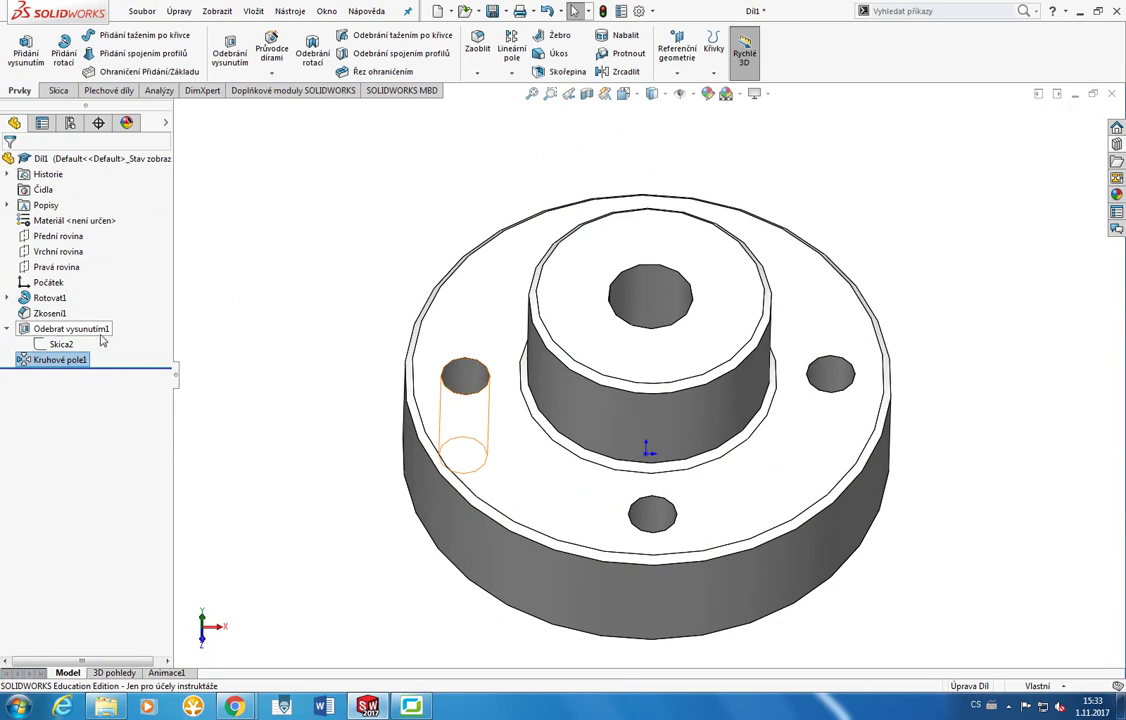
Delete the circular pattern and chamfer the top edge of the remaining 20 mm flange hole at 45 degrees.
key("Delete")
key("Return")
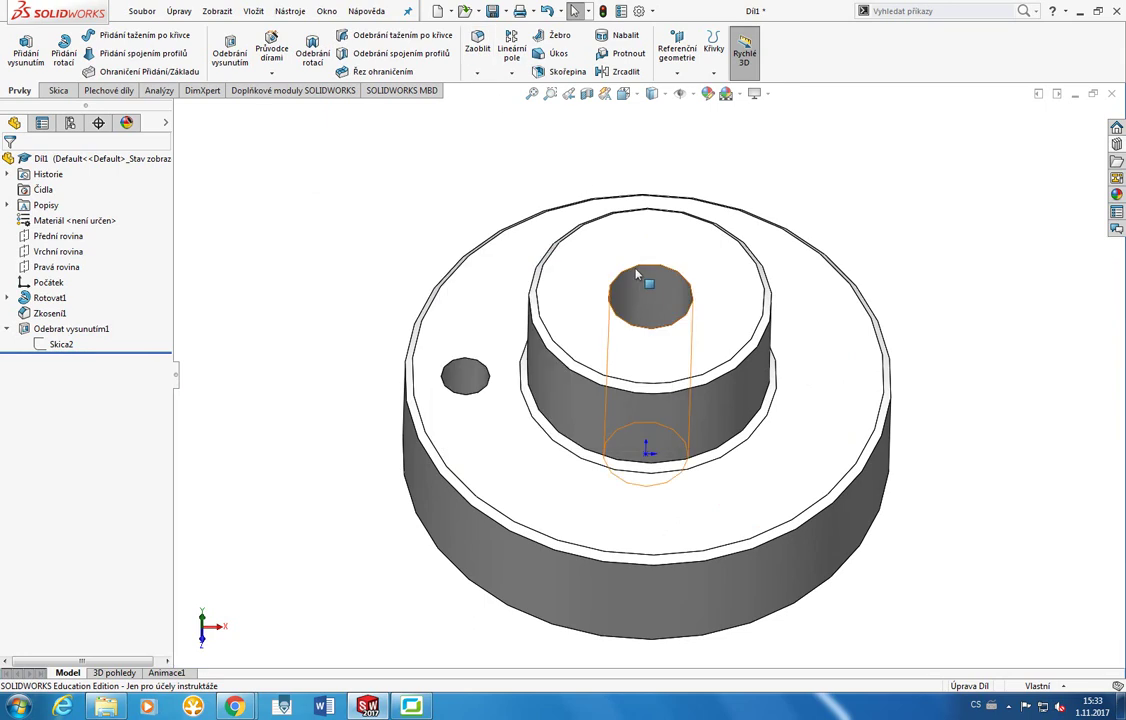
left_click(478, 74)
left_click(492, 107)
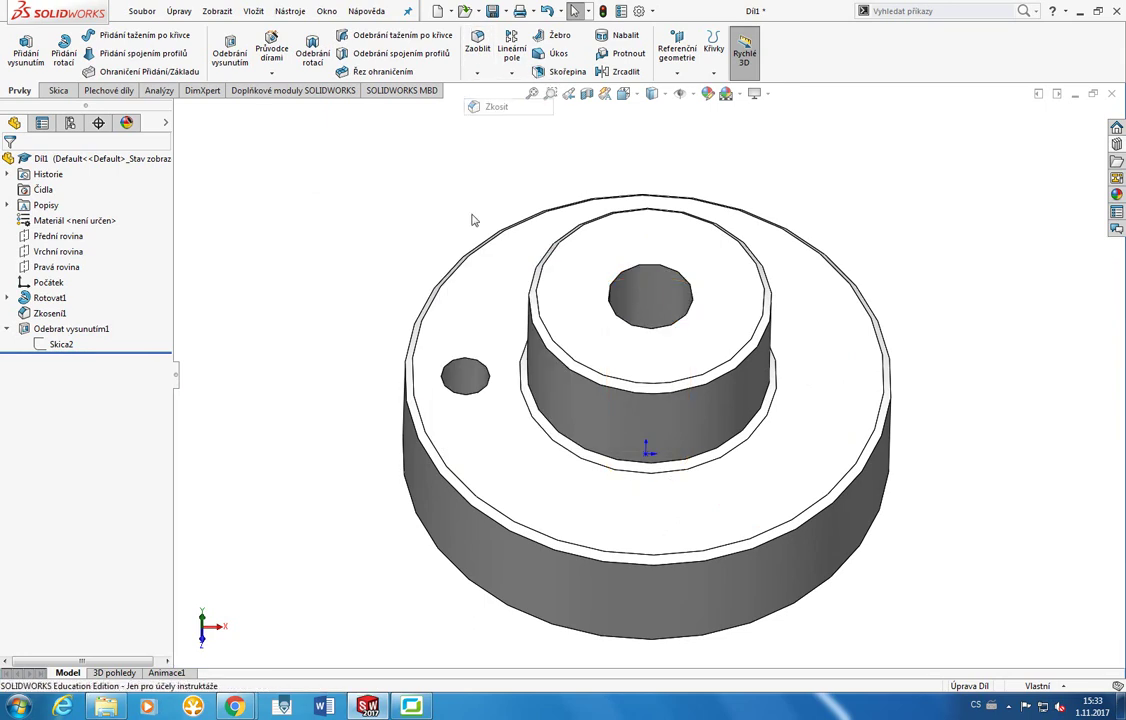
left_click(409, 446)
left_click(42, 207)
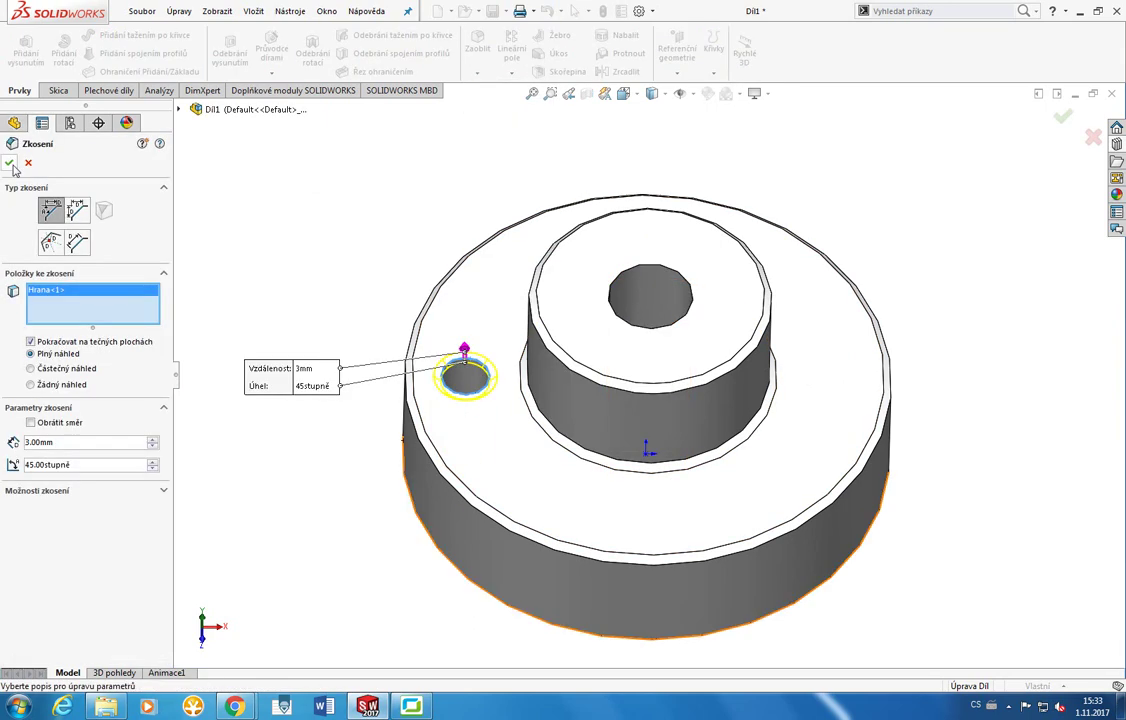
left_click(6, 442)
left_click(8, 162)
left_click(353, 308)
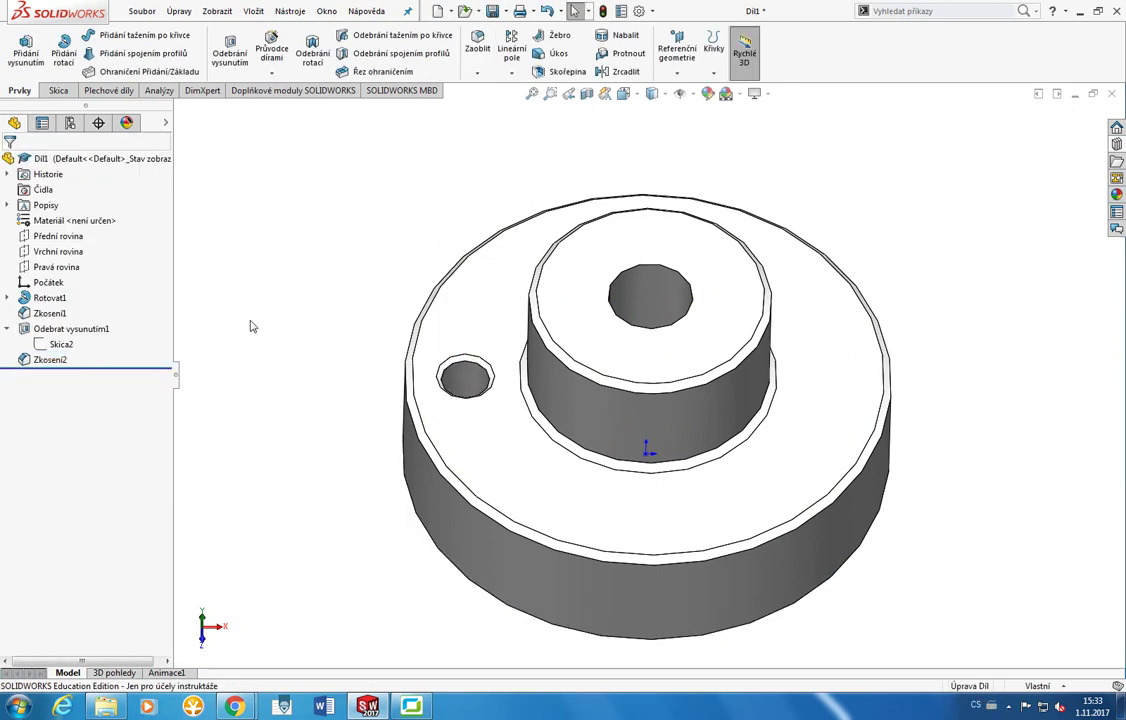
Circular-pattern the hole cut and its chamfer around the hub's top edge with 4 equally spaced instances over 360 degrees.
left_click(511, 73)
left_click(540, 104)
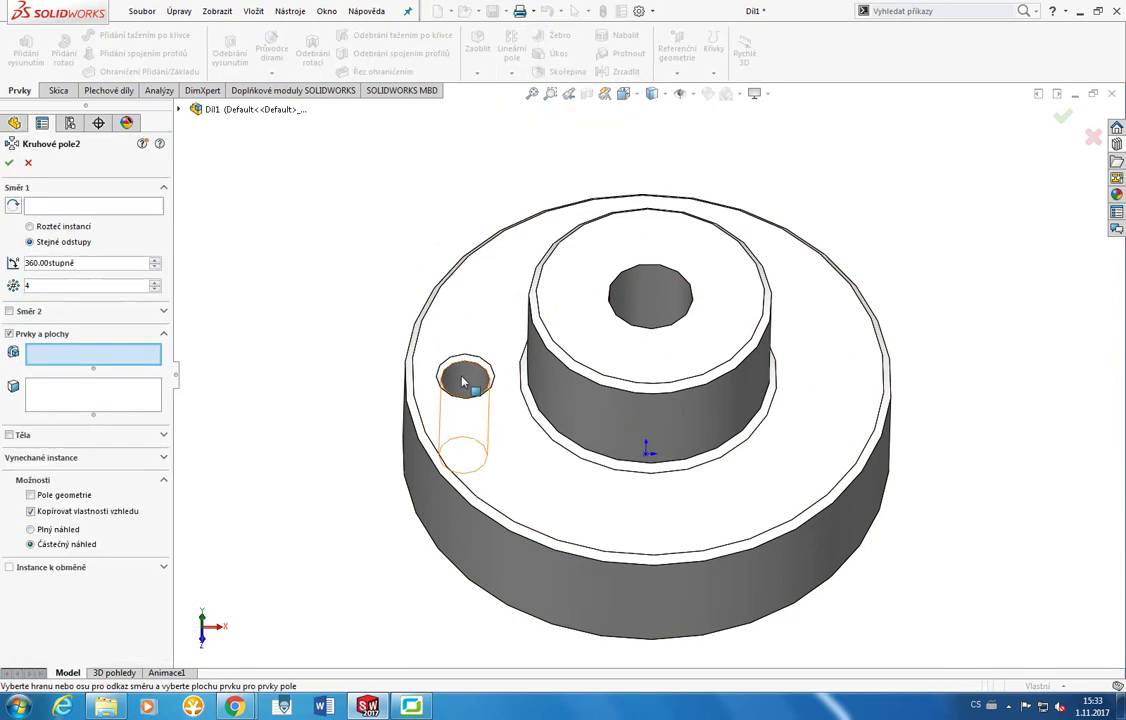
left_click(178, 109)
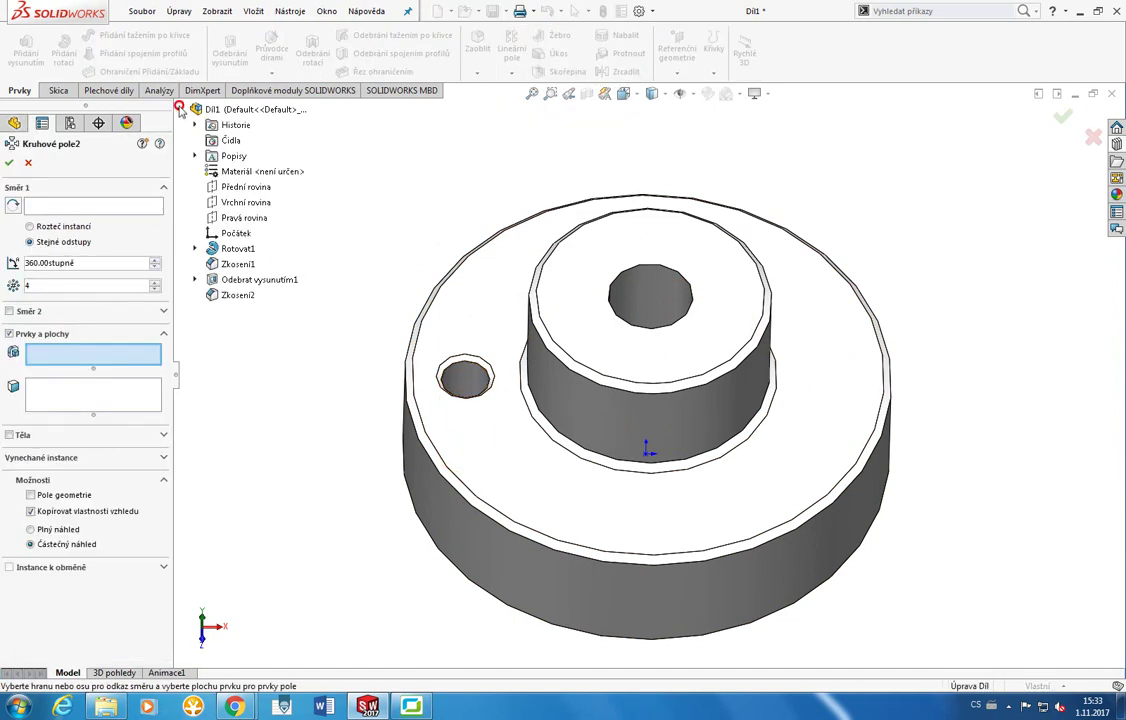
left_click(238, 279)
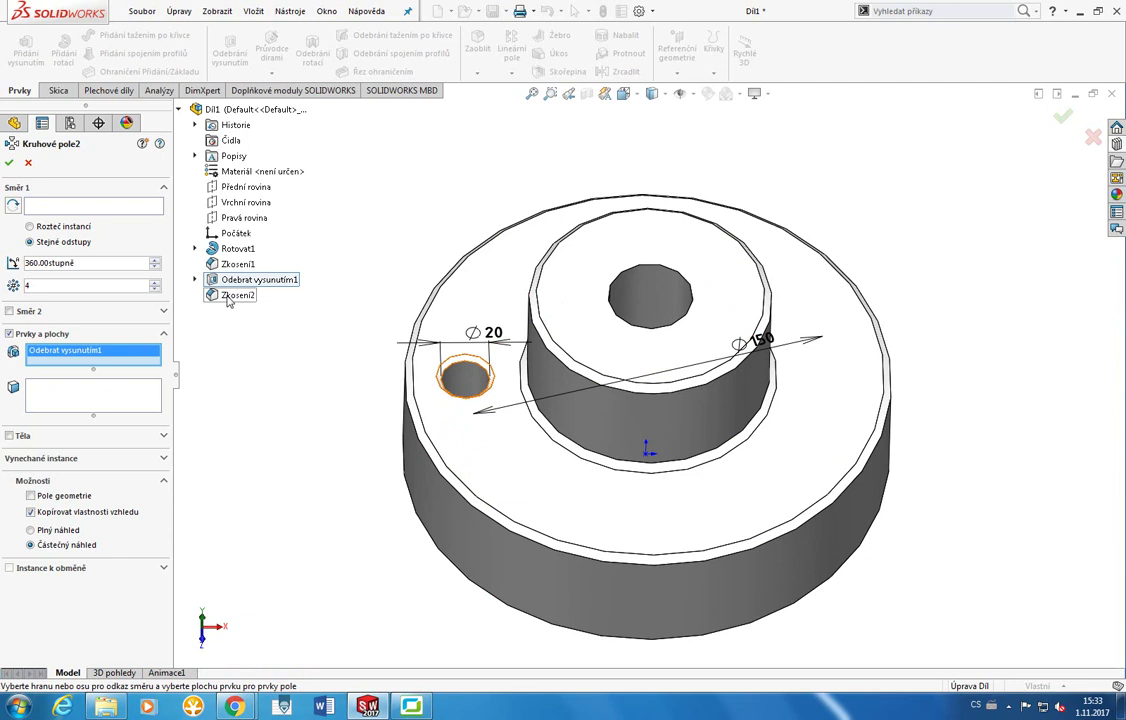
left_click(228, 297)
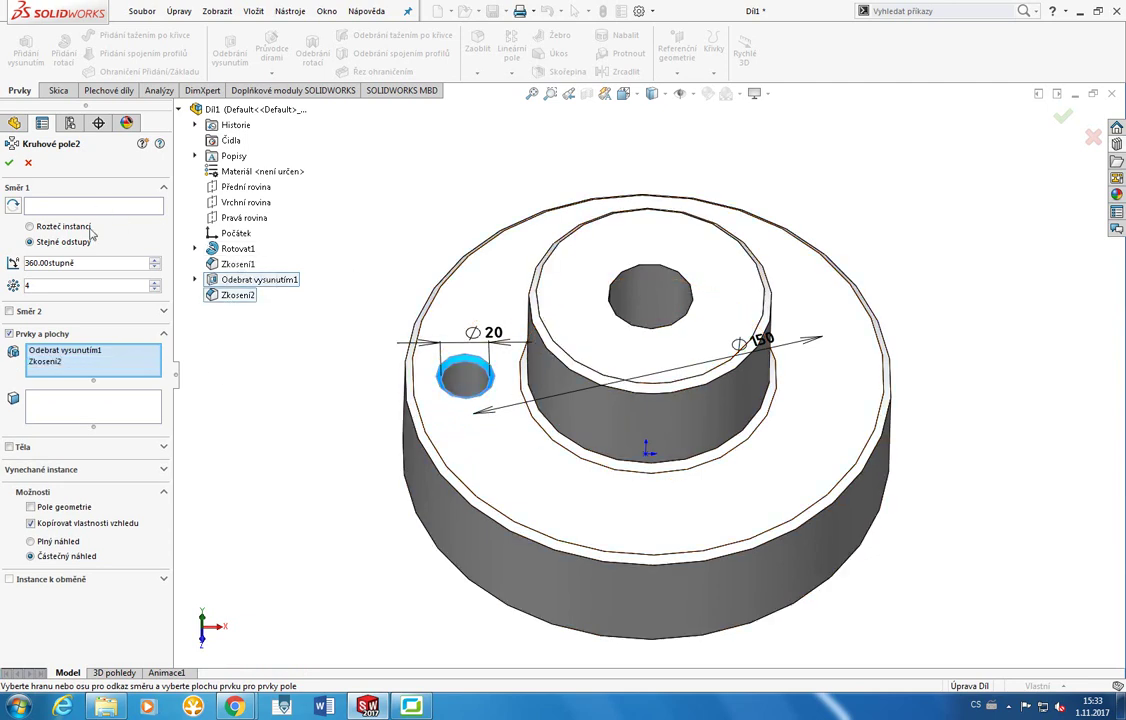
left_click(88, 208)
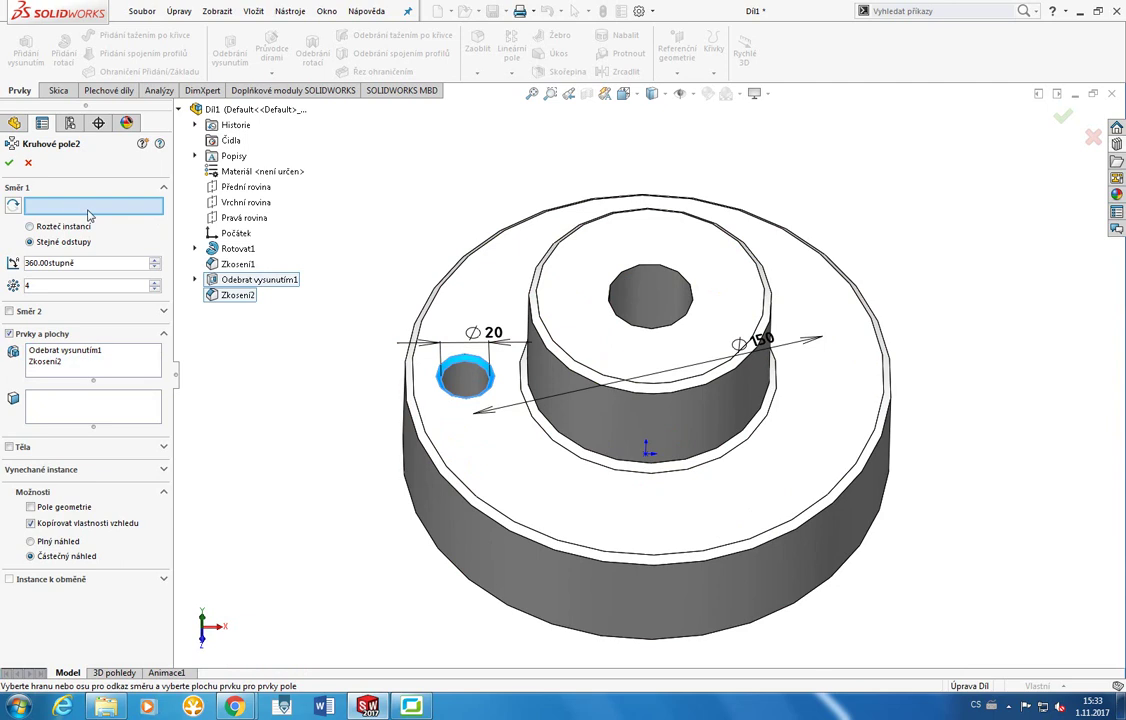
left_click(541, 297)
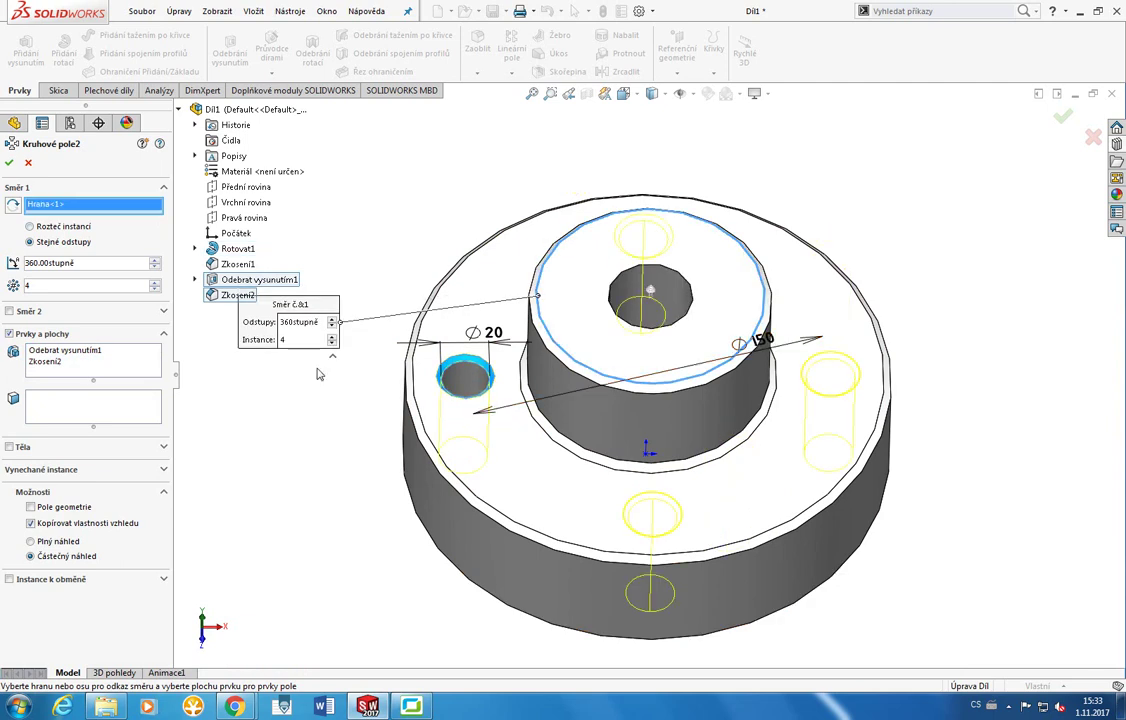
left_click(9, 162)
middle_click_drag(477, 322, 395, 243)
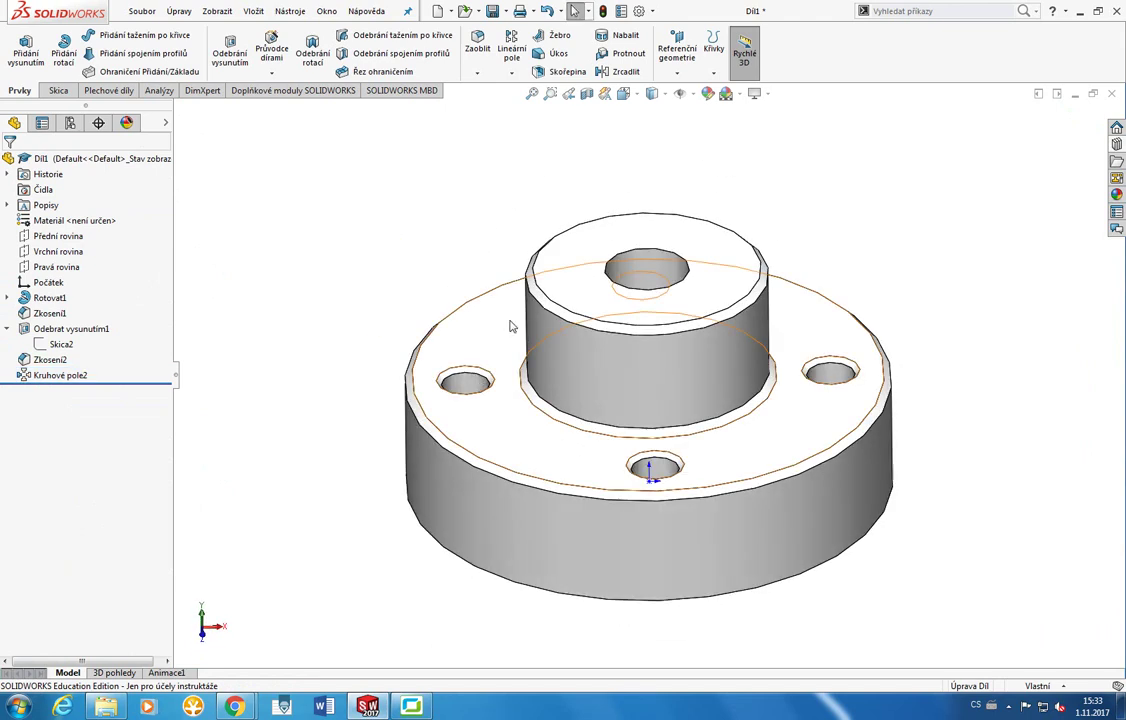
Dismiss the first save attempt, compare the part with the hand sketch 11.1.SW.jpg in the image viewer, and return to SOLIDWORKS.
key("ctrl+s")
left_click(871, 175)
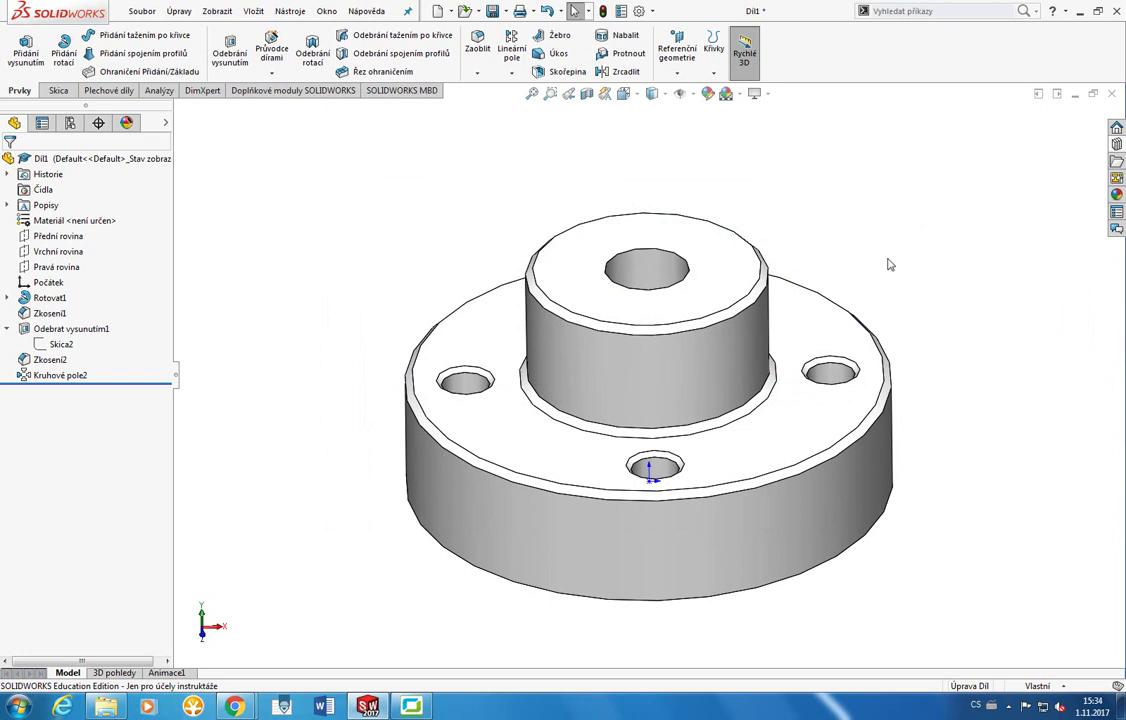
key("alt+Tab")
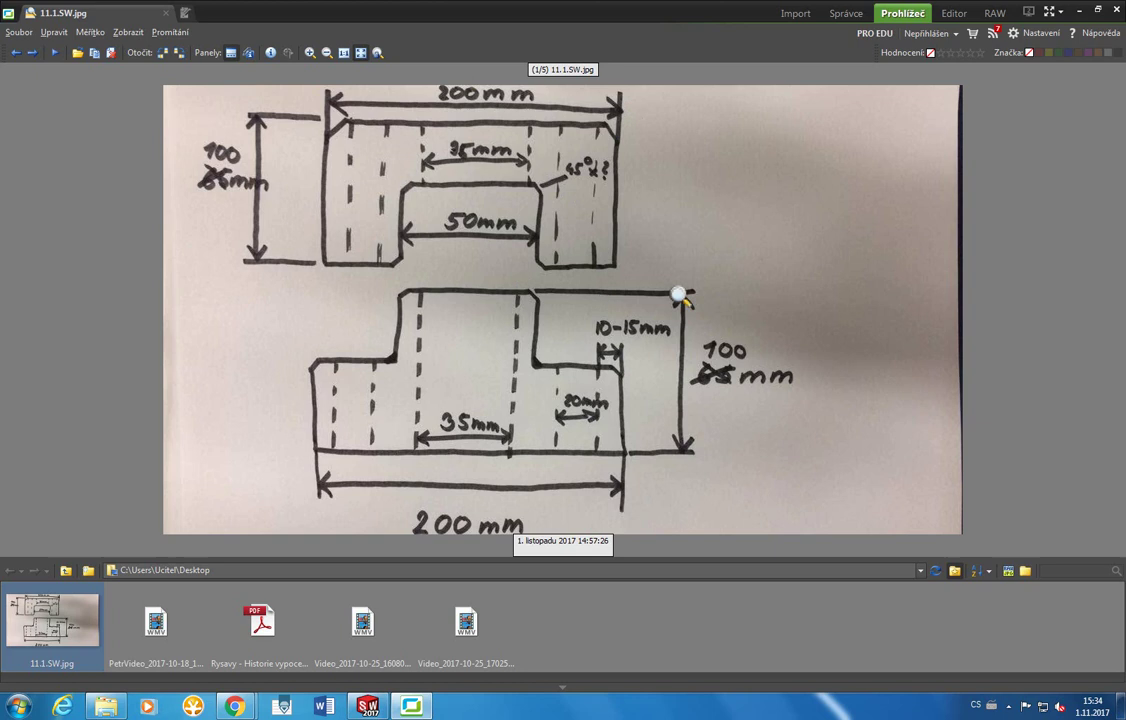
left_click(426, 712)
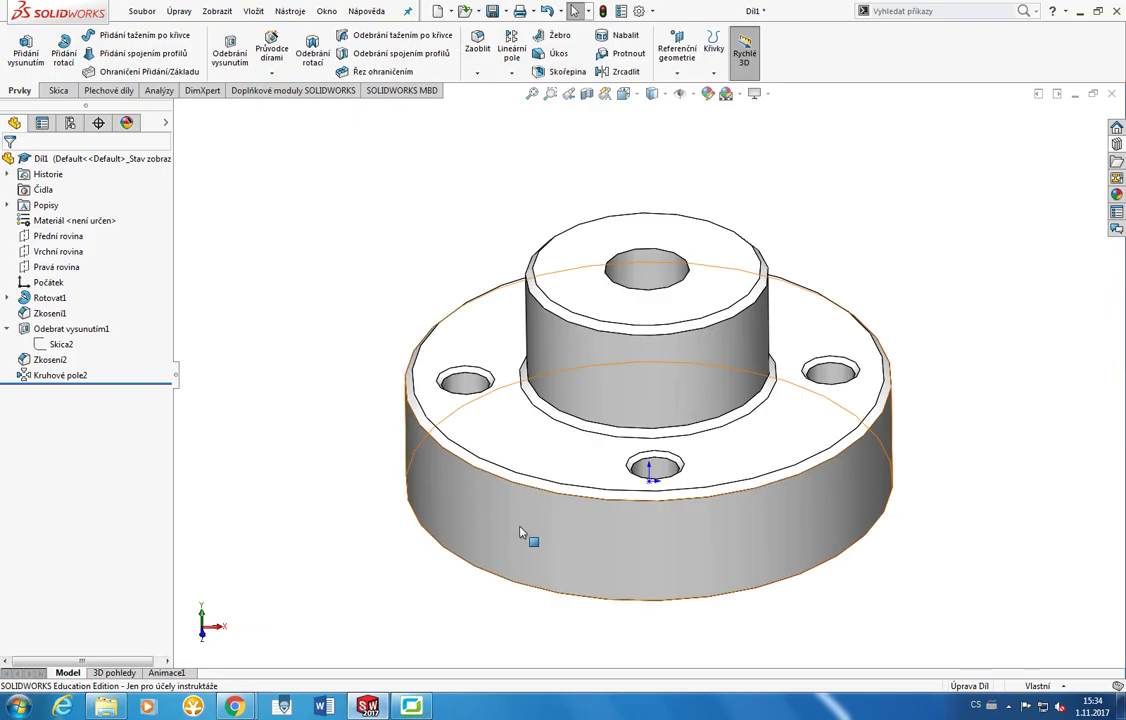
key("ctrl+s")
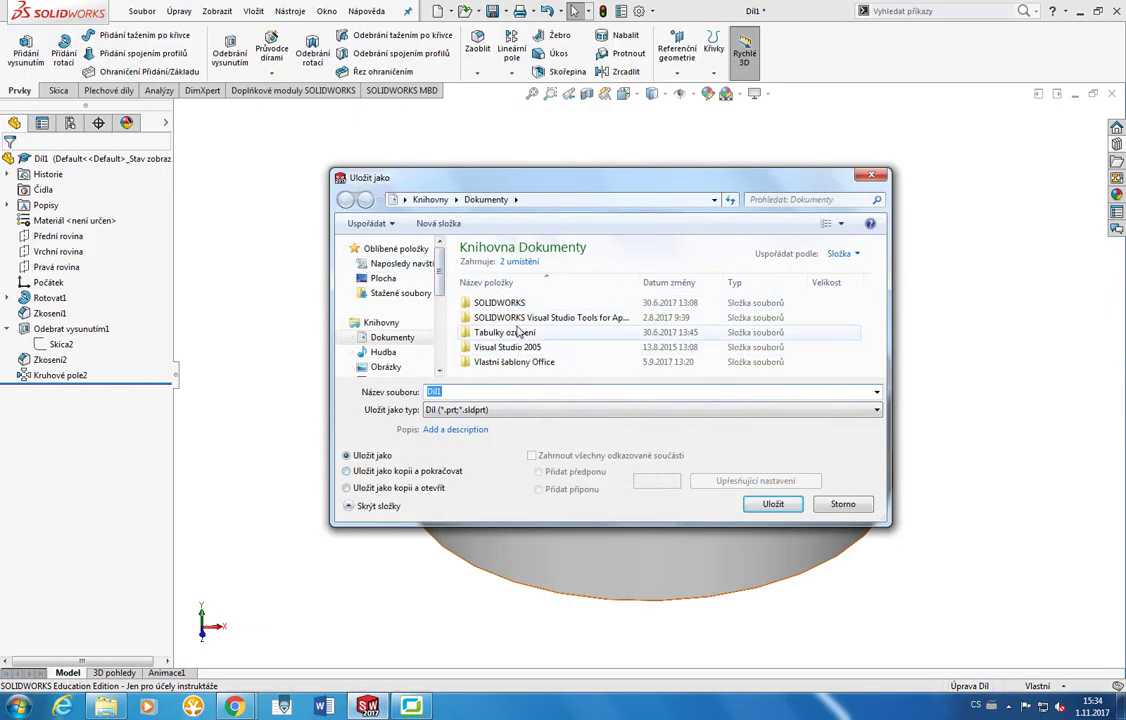
left_click(437, 268)
left_click_drag(437, 268, 437, 312)
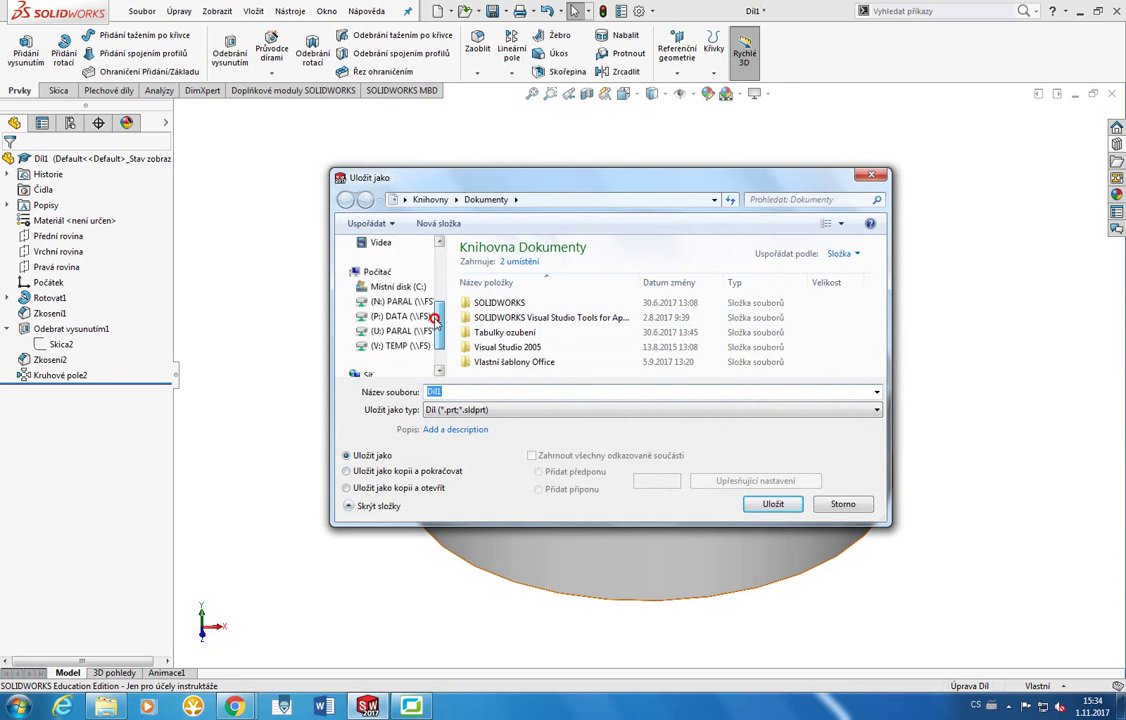
left_click(420, 301)
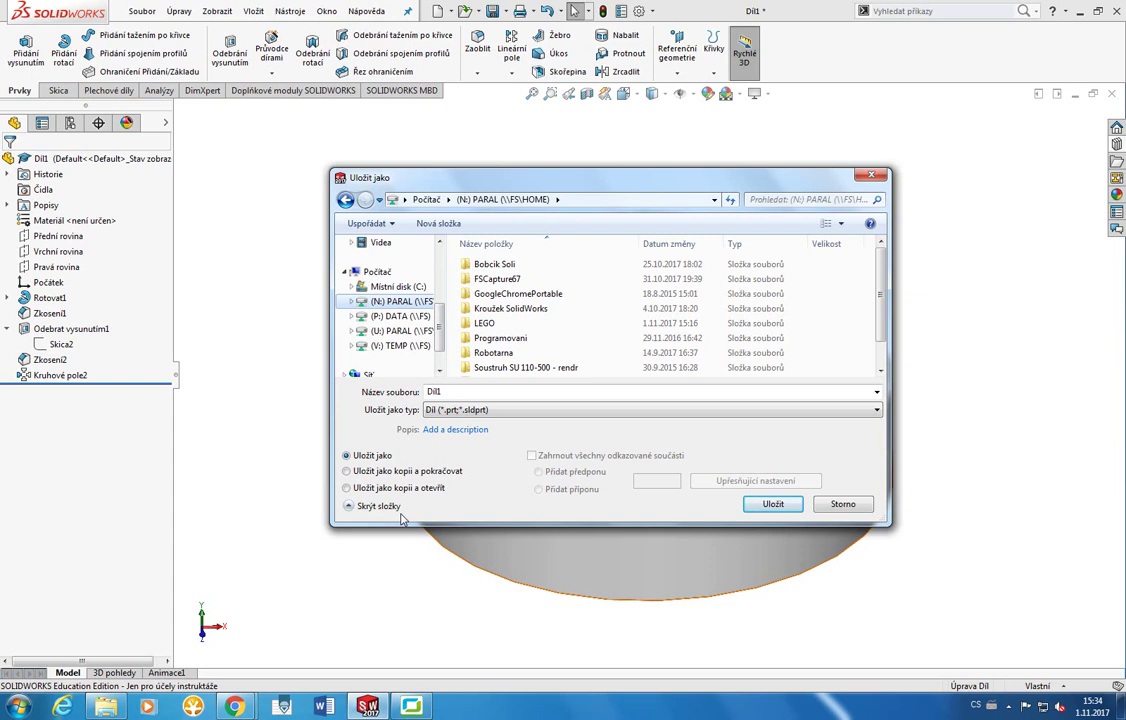
key("Escape")
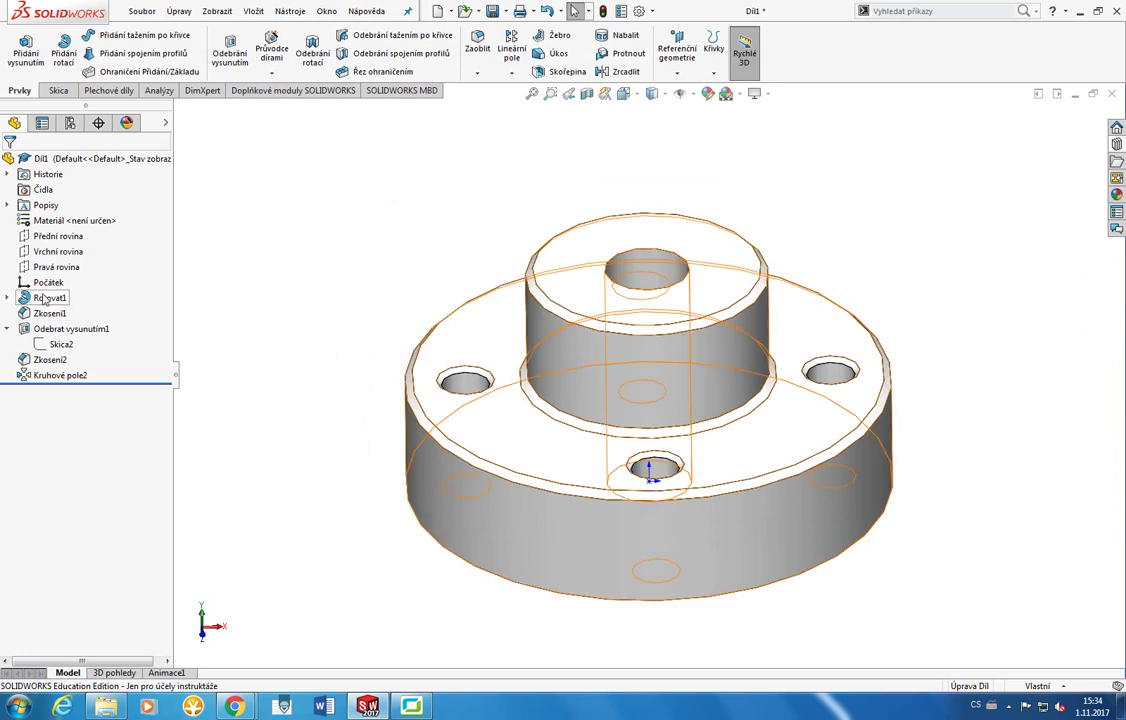
Review the extrusion settings of the flange hole cut and close them.
left_click(7, 328)
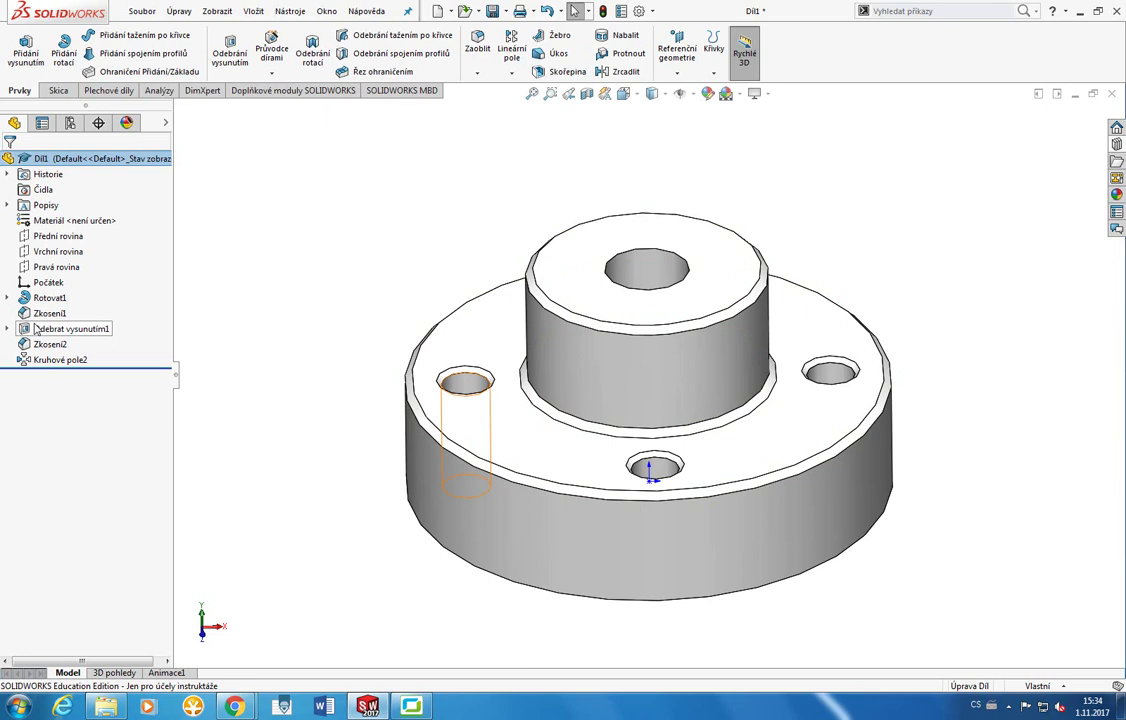
right_click(36, 330)
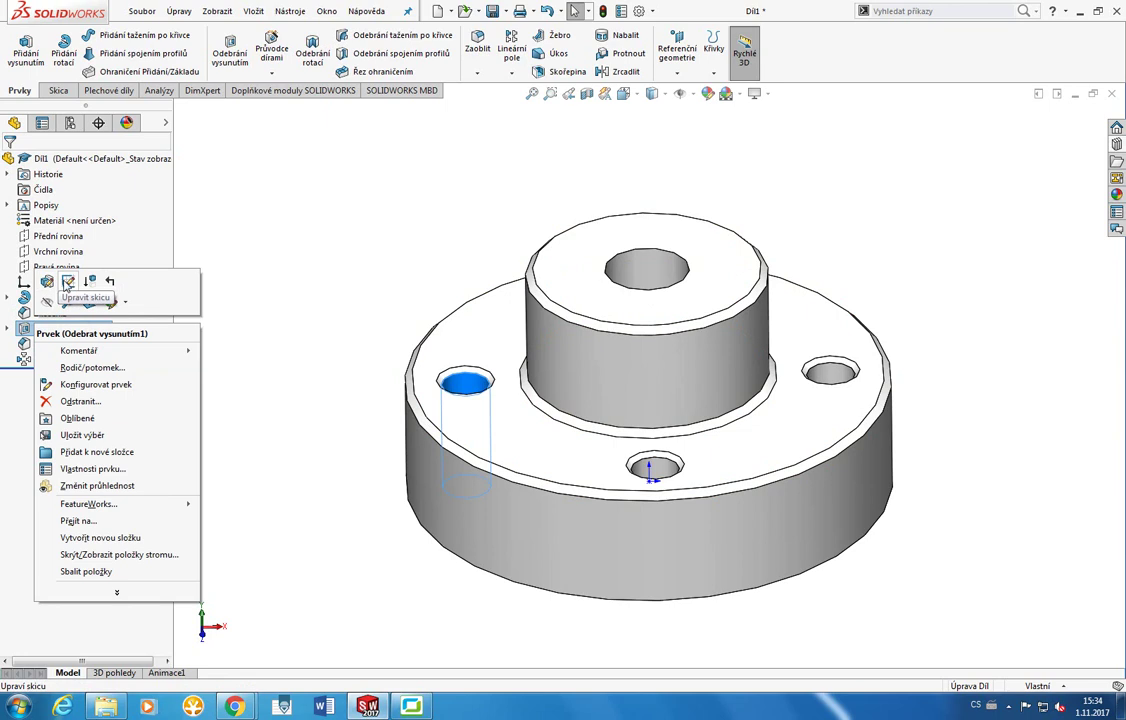
left_click(67, 282)
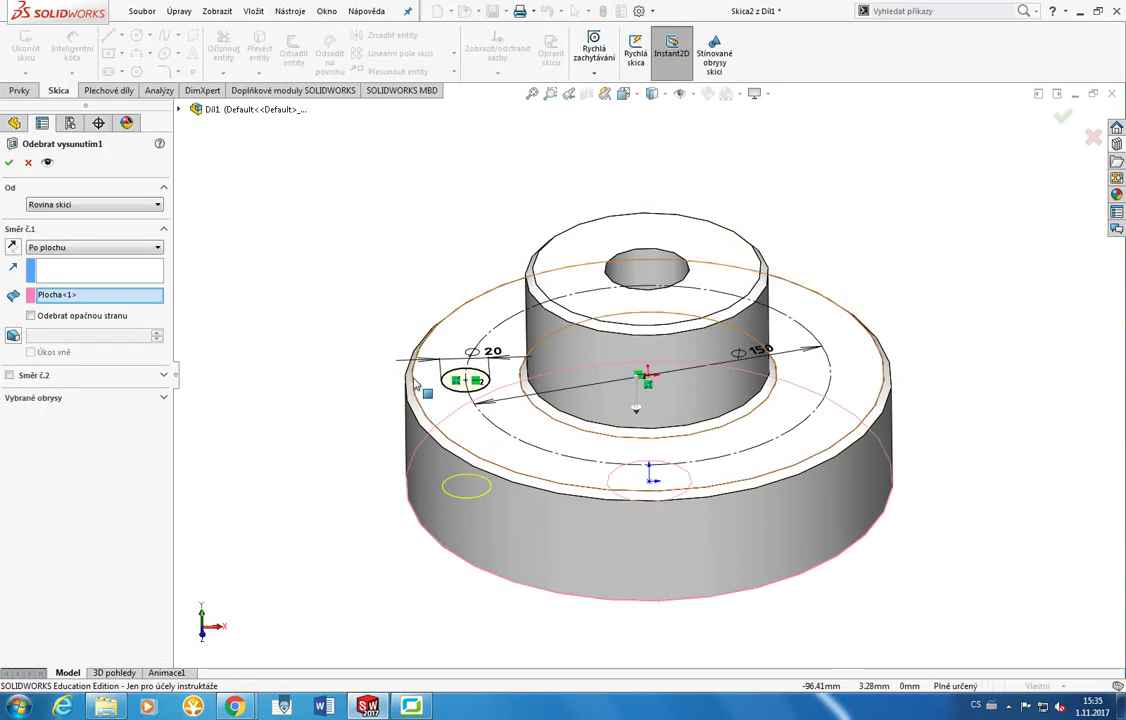
left_click(9, 162)
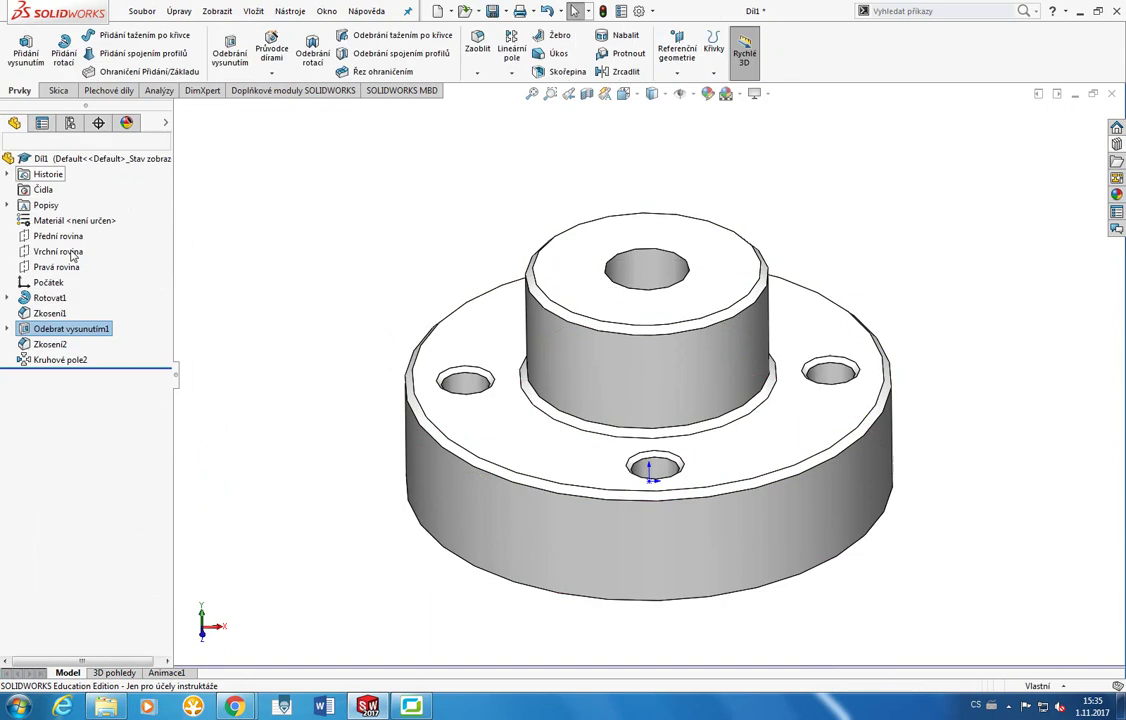
Open the hole cut's sketch, move the 20 mm diameter dimension farther from its circle, and exit the sketch.
right_click(61, 333)
left_click(88, 291)
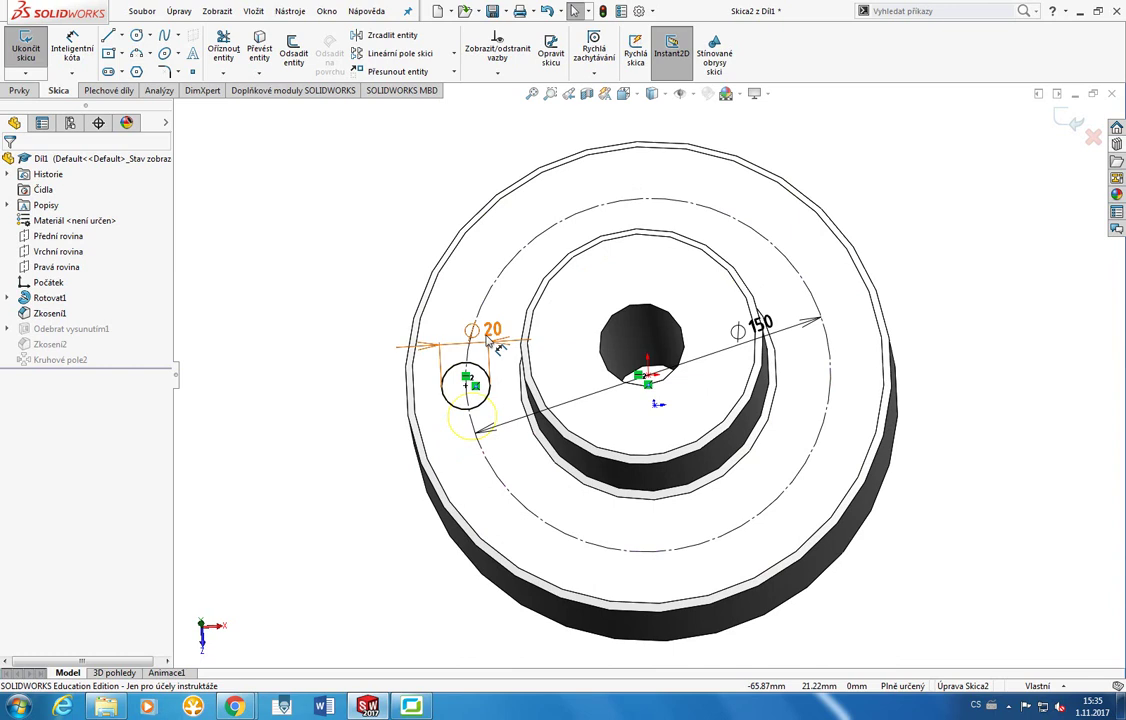
left_click_drag(488, 331, 492, 296)
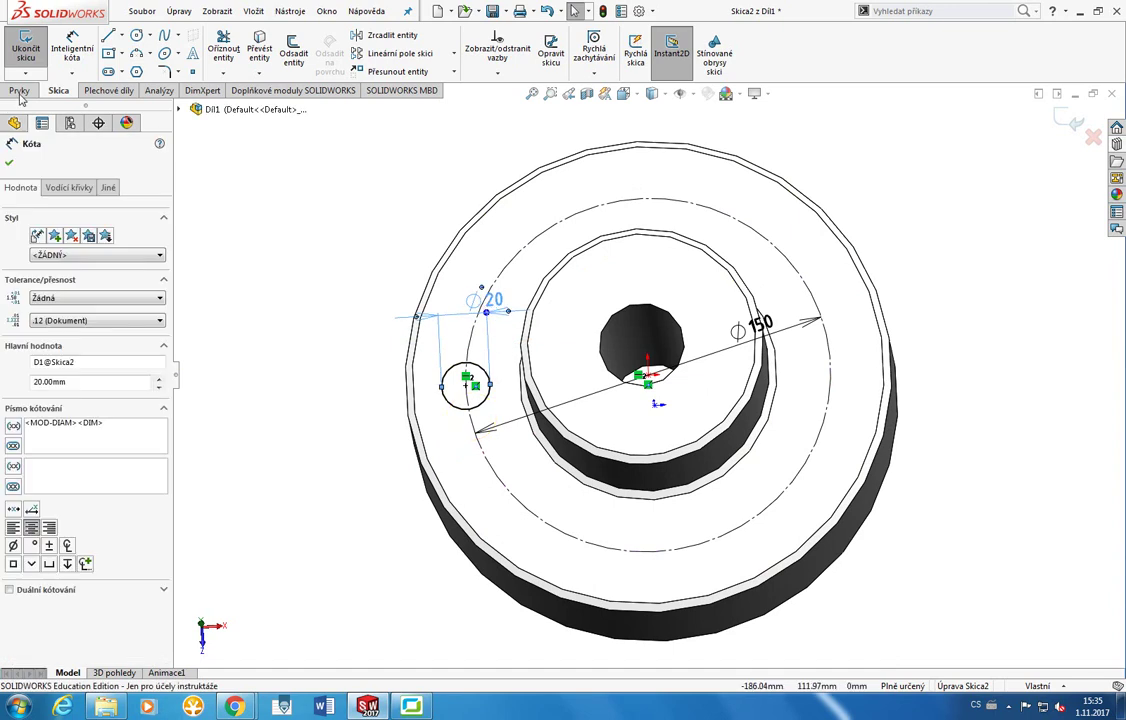
left_click(26, 48)
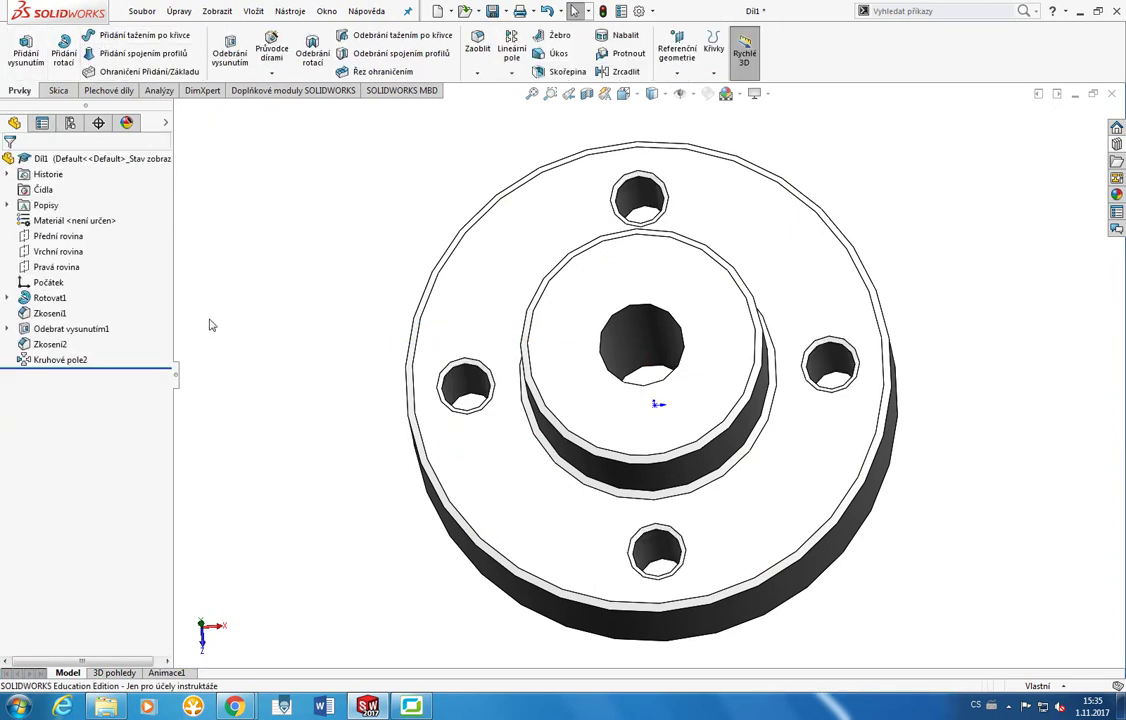
Review the distance and angle settings of the flange hole chamfer and close them.
right_click(60, 345)
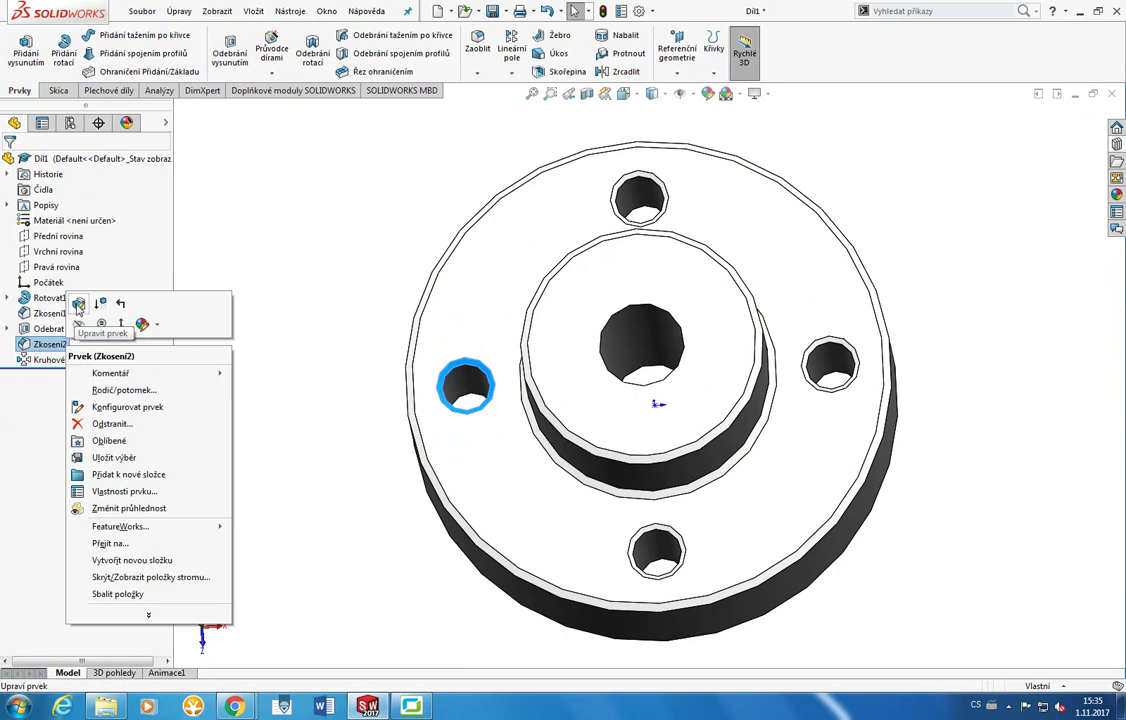
left_click(78, 305)
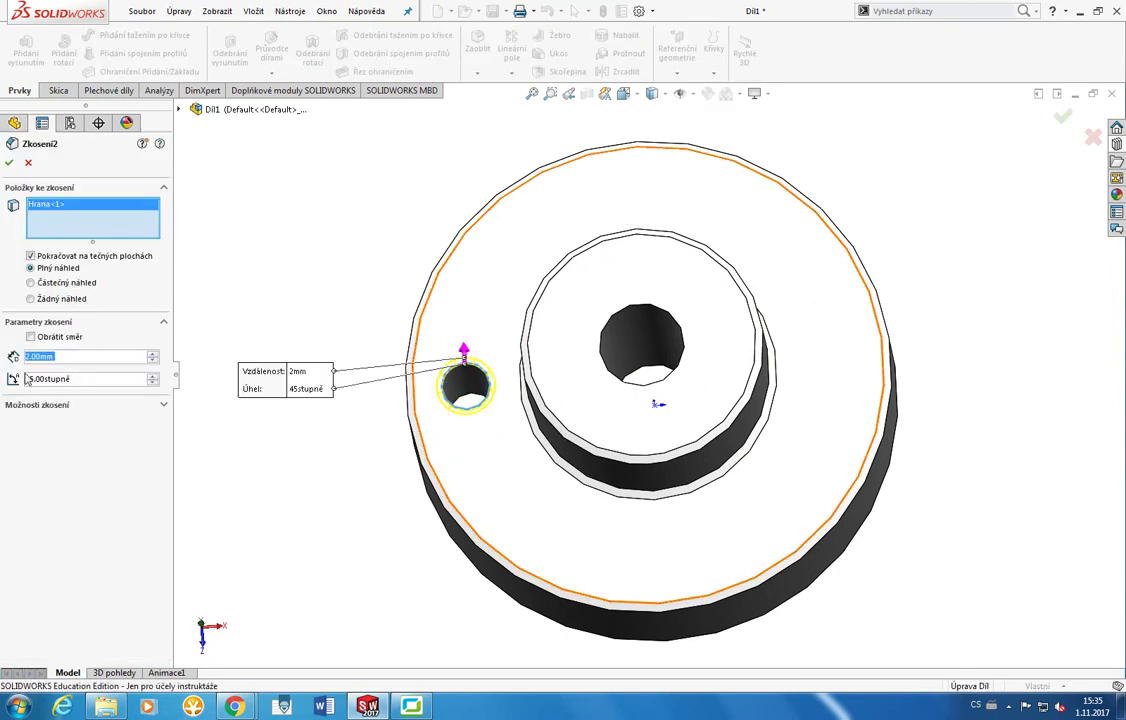
left_click(9, 162)
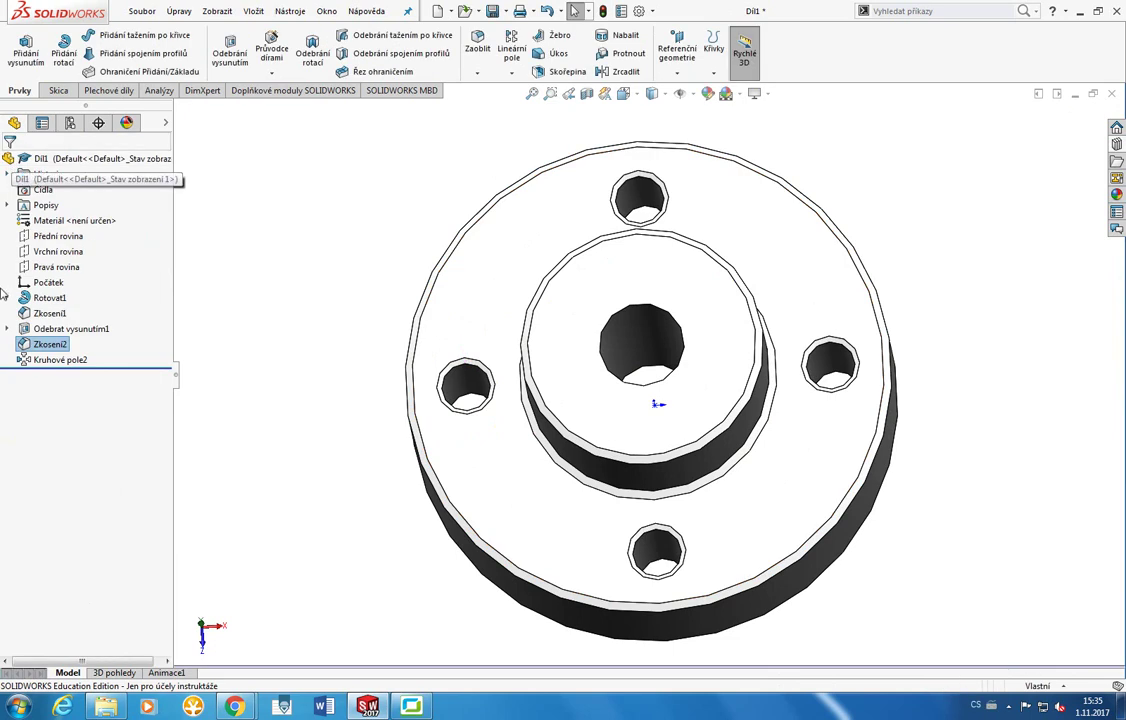
Save the part as Díl1 in the Solid krouzek folder on the U: drive.
key("ctrl+s")
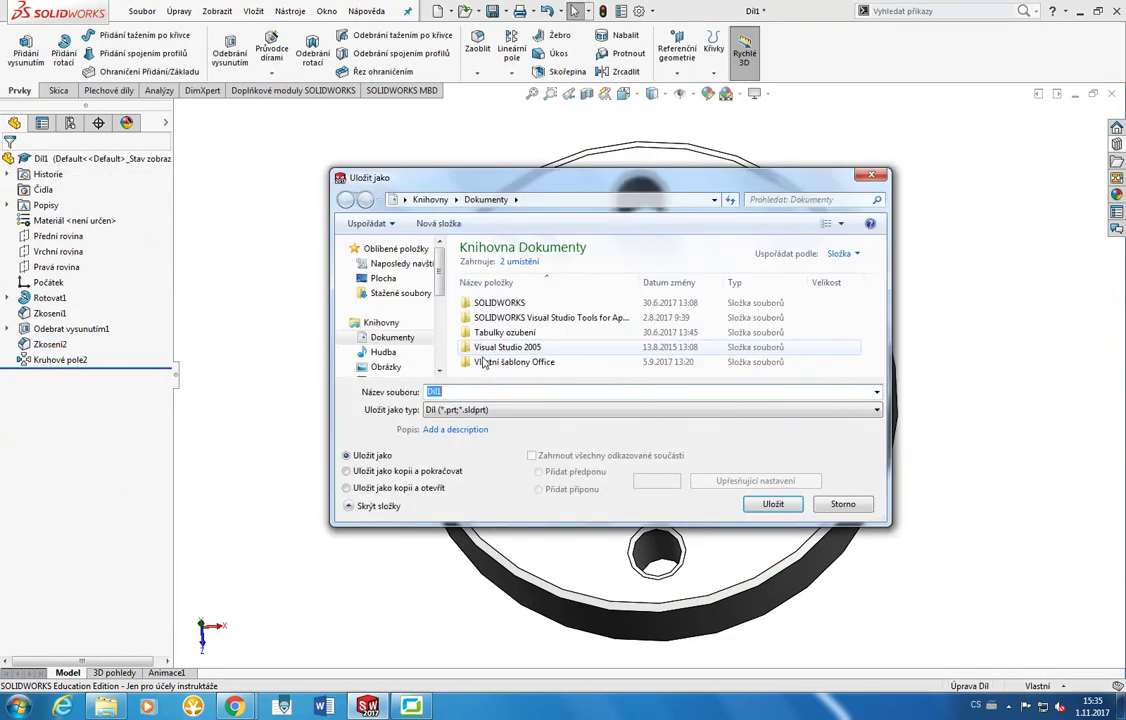
scroll(426, 350, "down", 1)
left_click(428, 343)
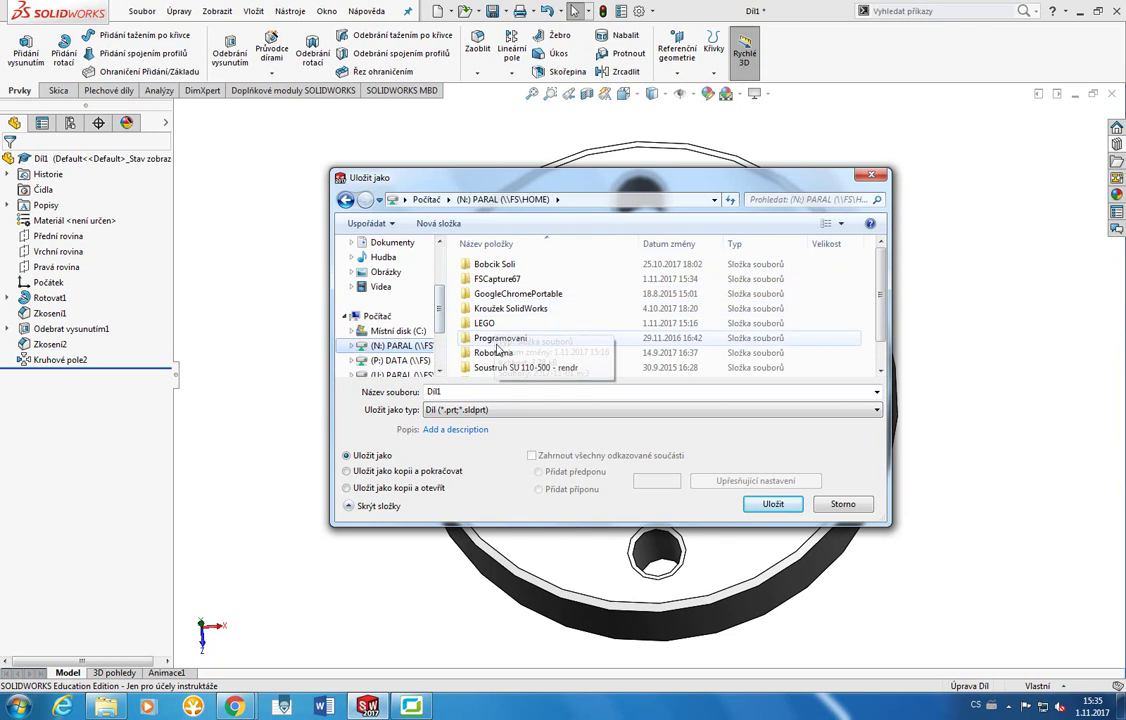
left_click(405, 374)
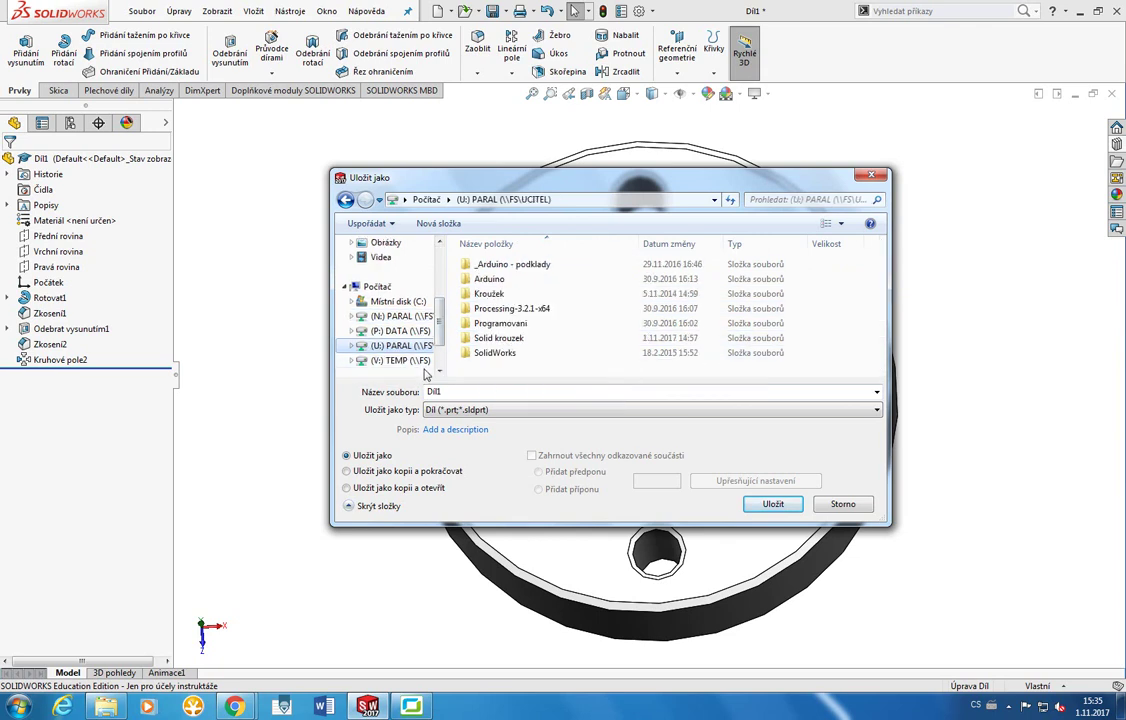
double_click(515, 337)
right_click(510, 297)
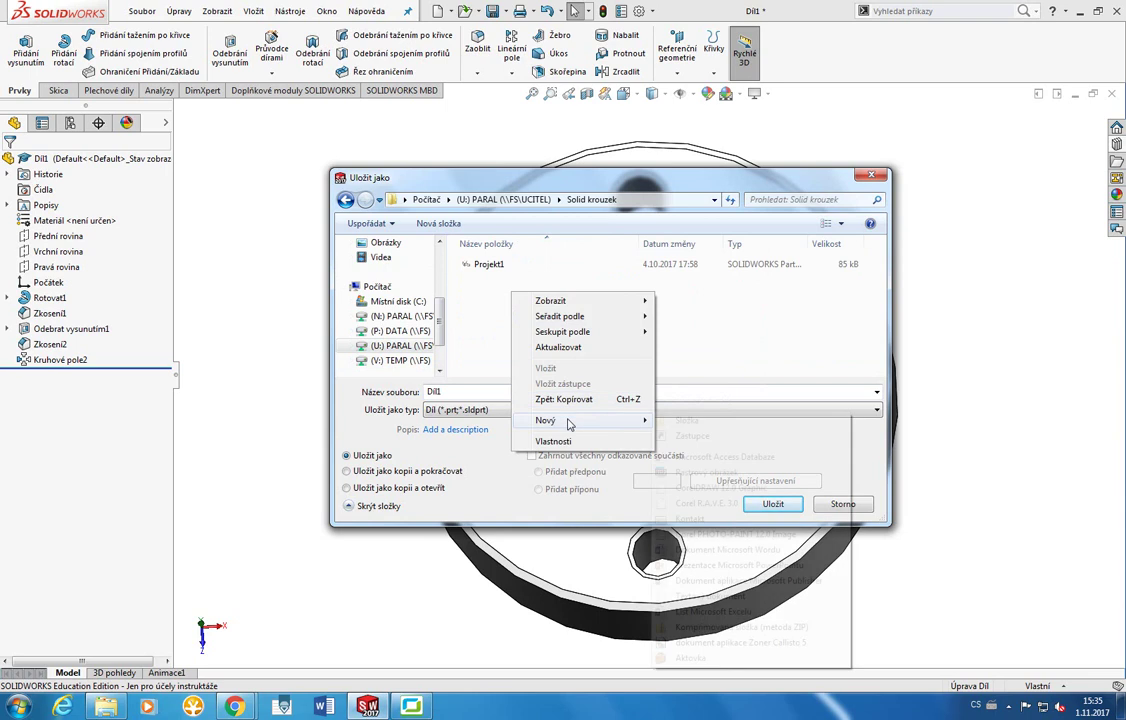
left_click(687, 369)
double_click(596, 390)
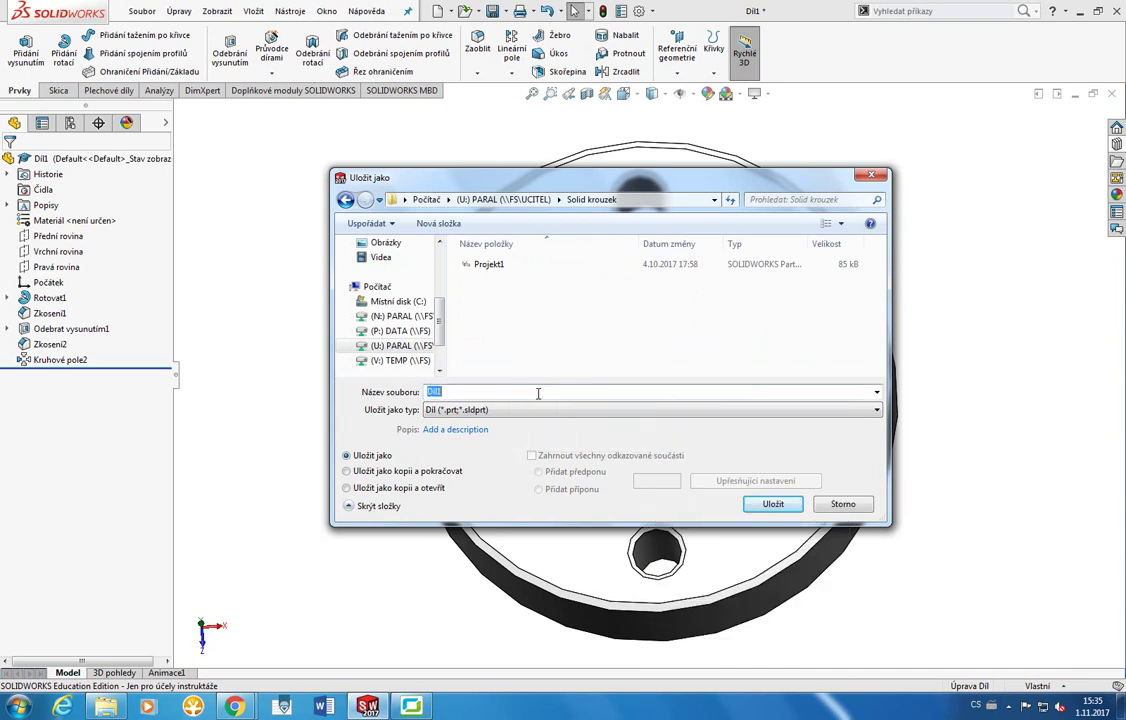
key("Return")
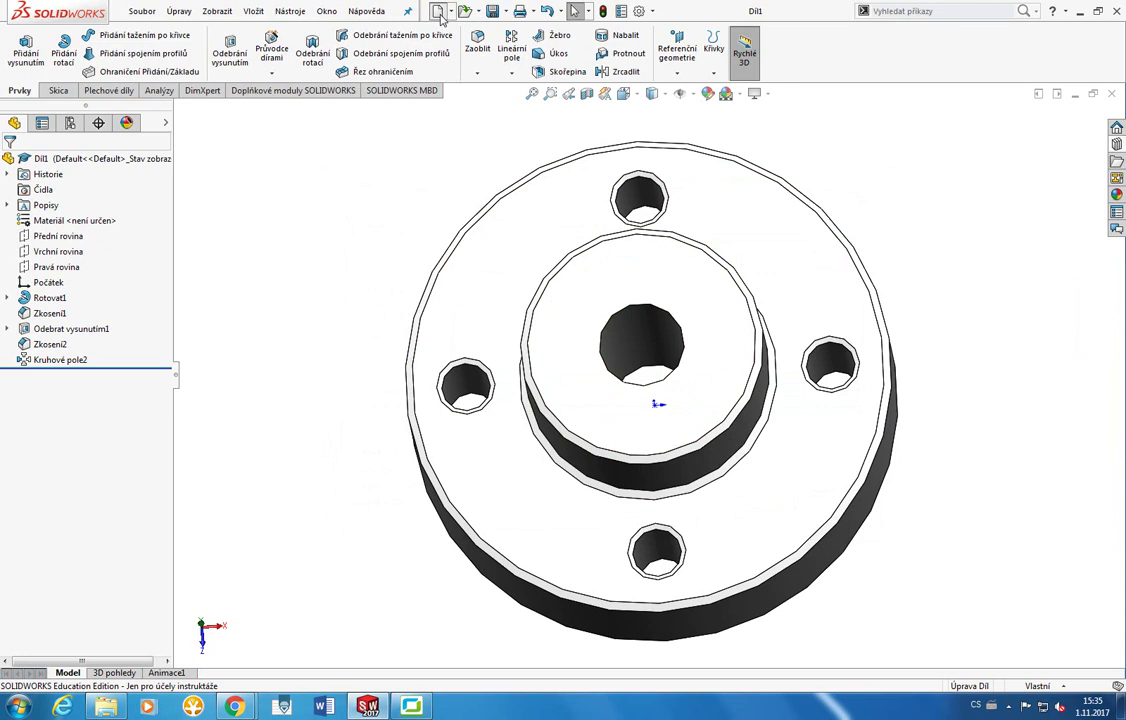
Create a new part document, check hand sketch 11.1.SW.jpg in the image viewer, and return to SOLIDWORKS.
key("ctrl+n")
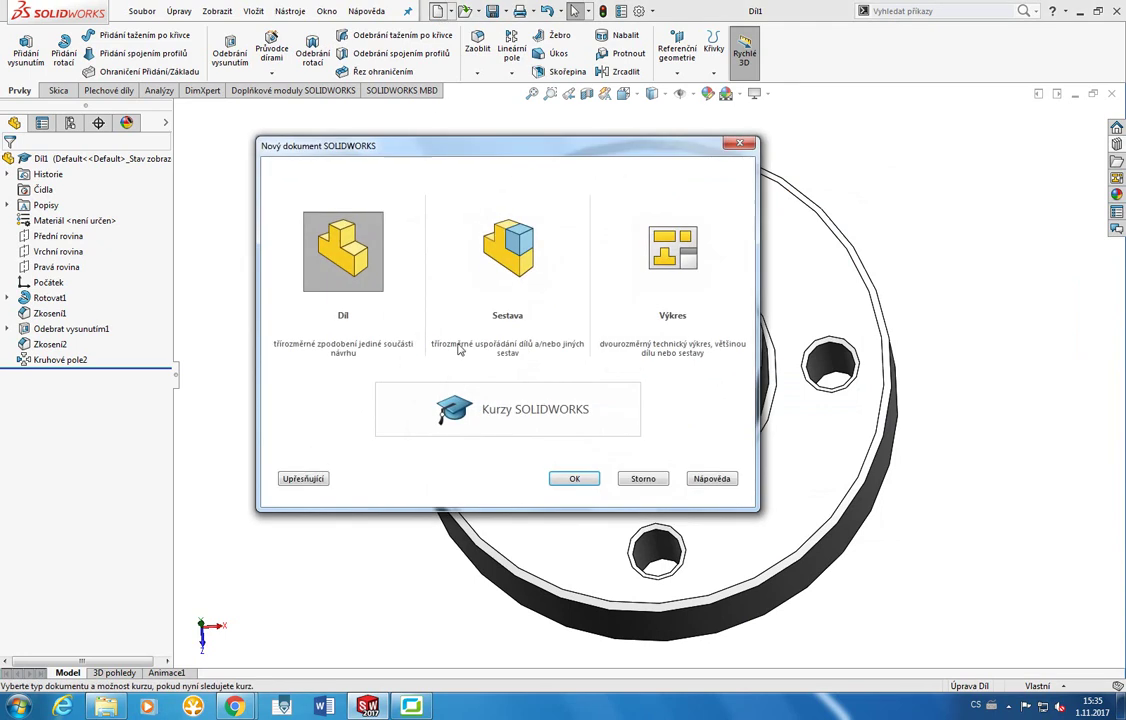
left_click(570, 480)
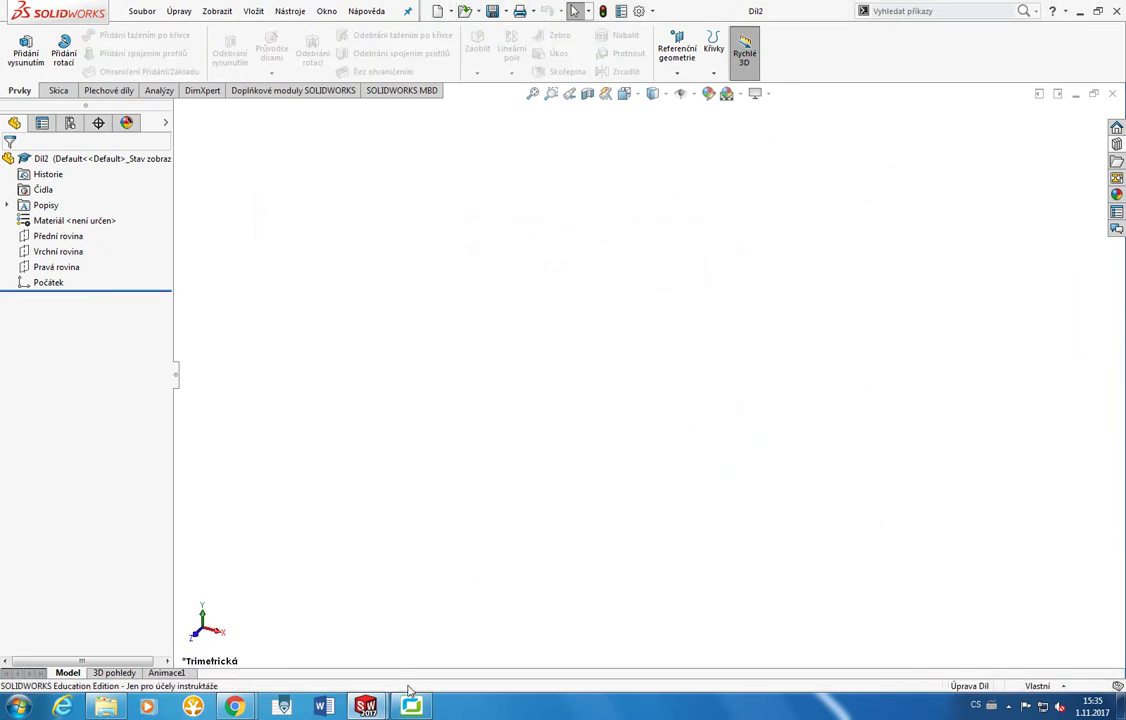
left_click(410, 704)
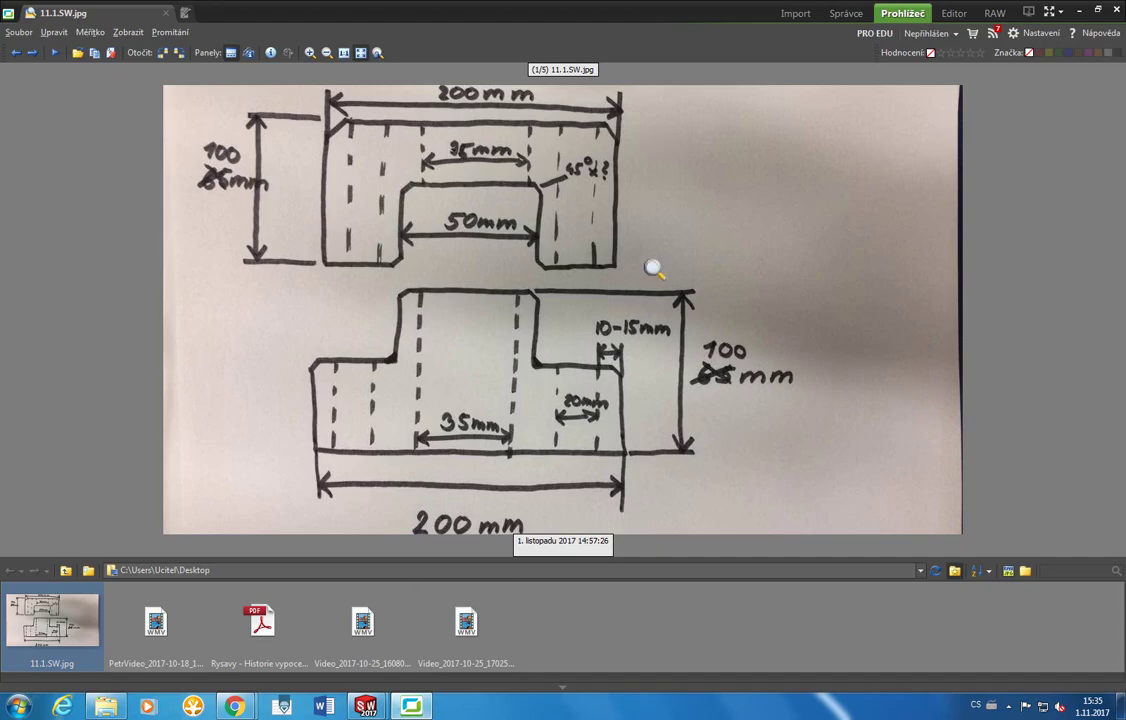
left_click(411, 706)
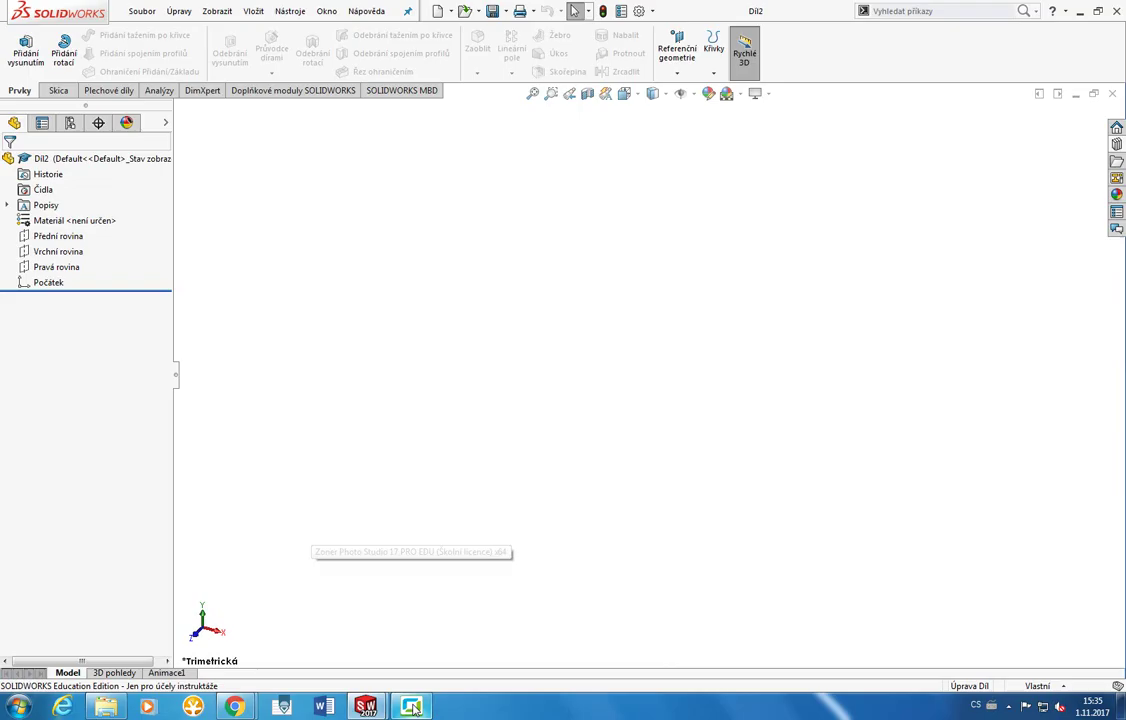
left_click(58, 90)
left_click(30, 90)
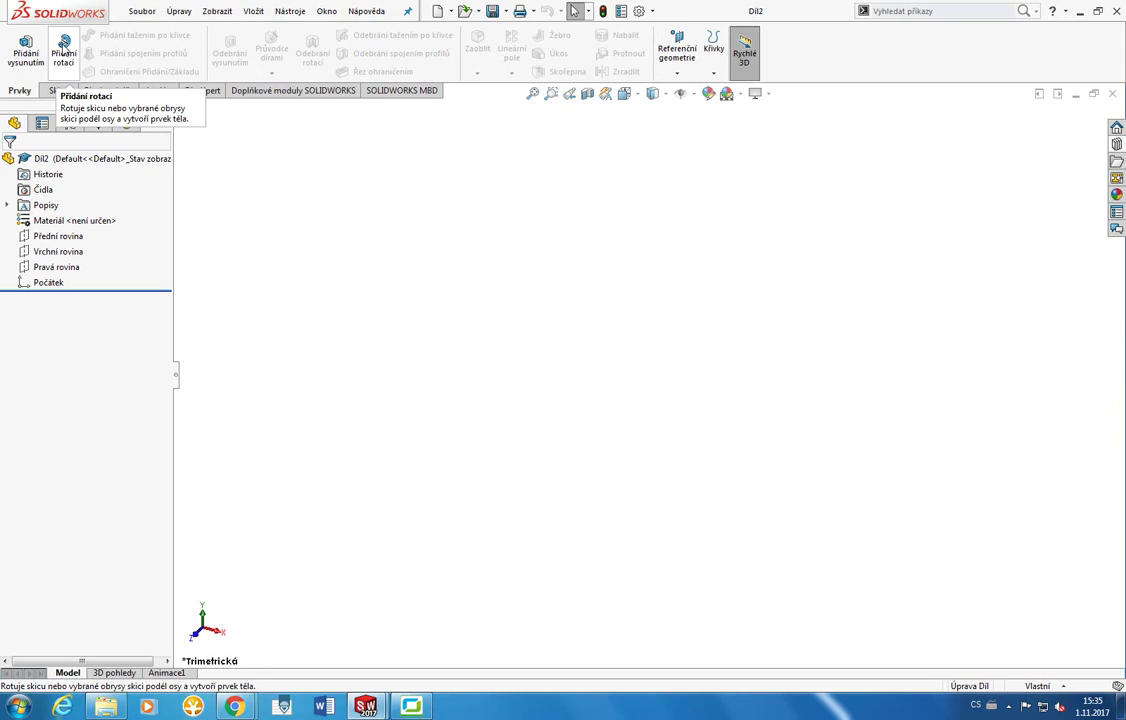
left_click(64, 45)
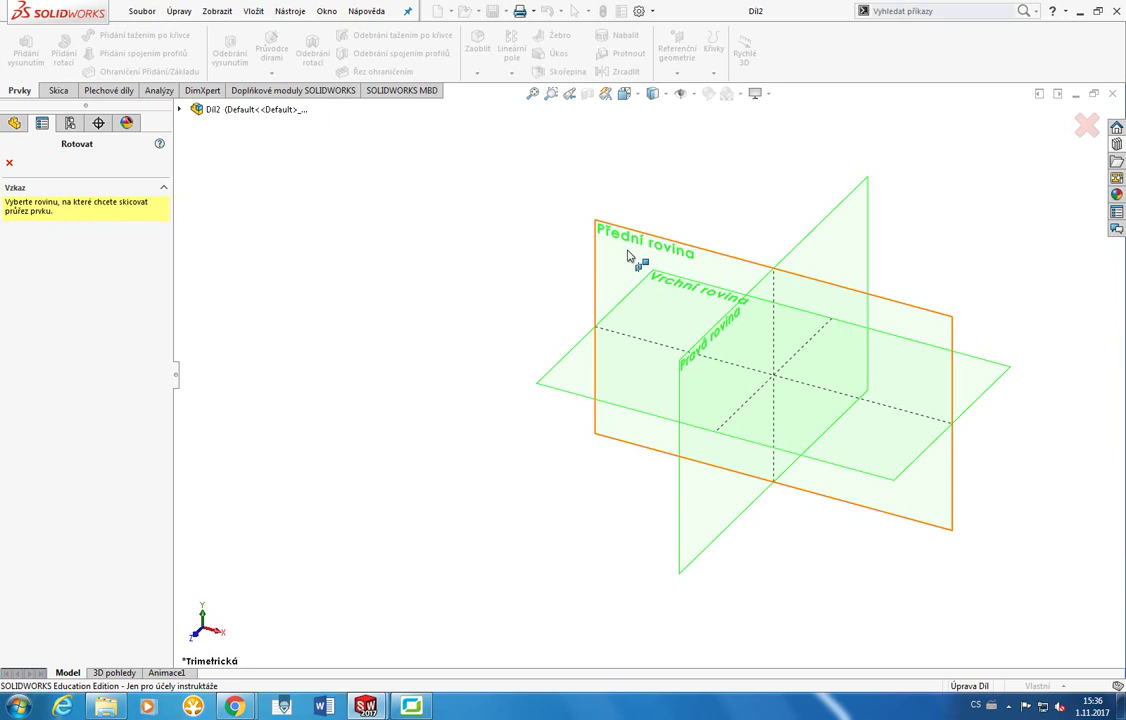
key("Escape")
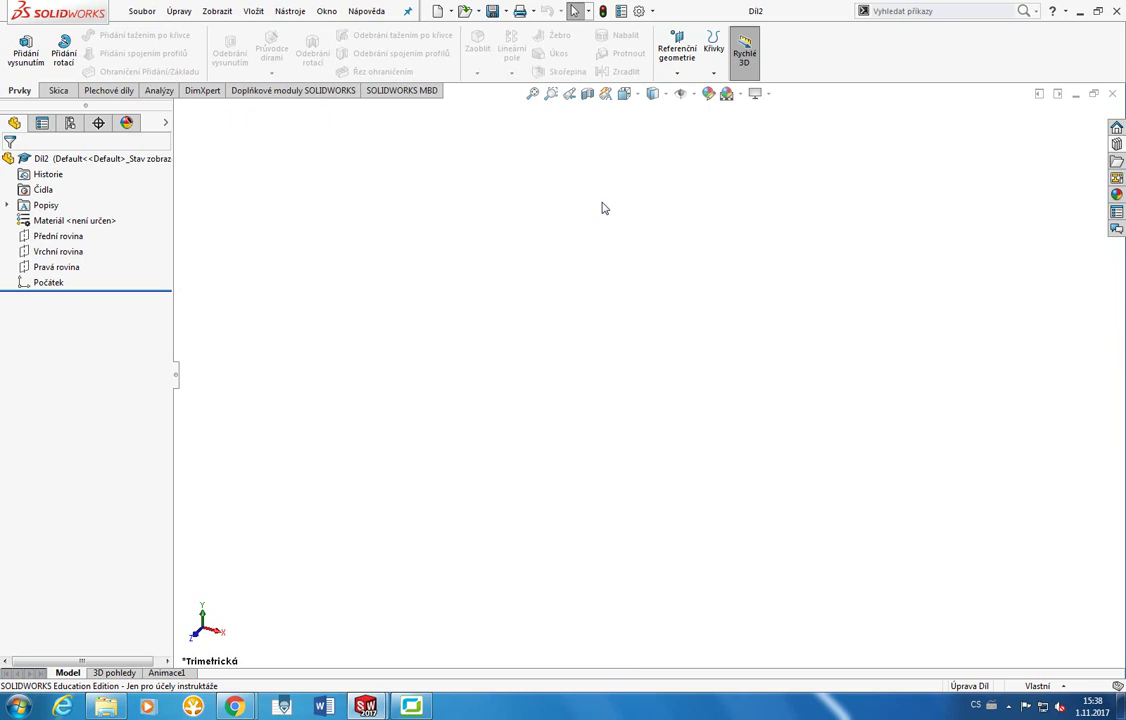
Start a revolved boss sketch on the front plane, consult hand sketch 11.1.SW.jpg in the image viewer, and return to SOLIDWORKS.
left_click(66, 52)
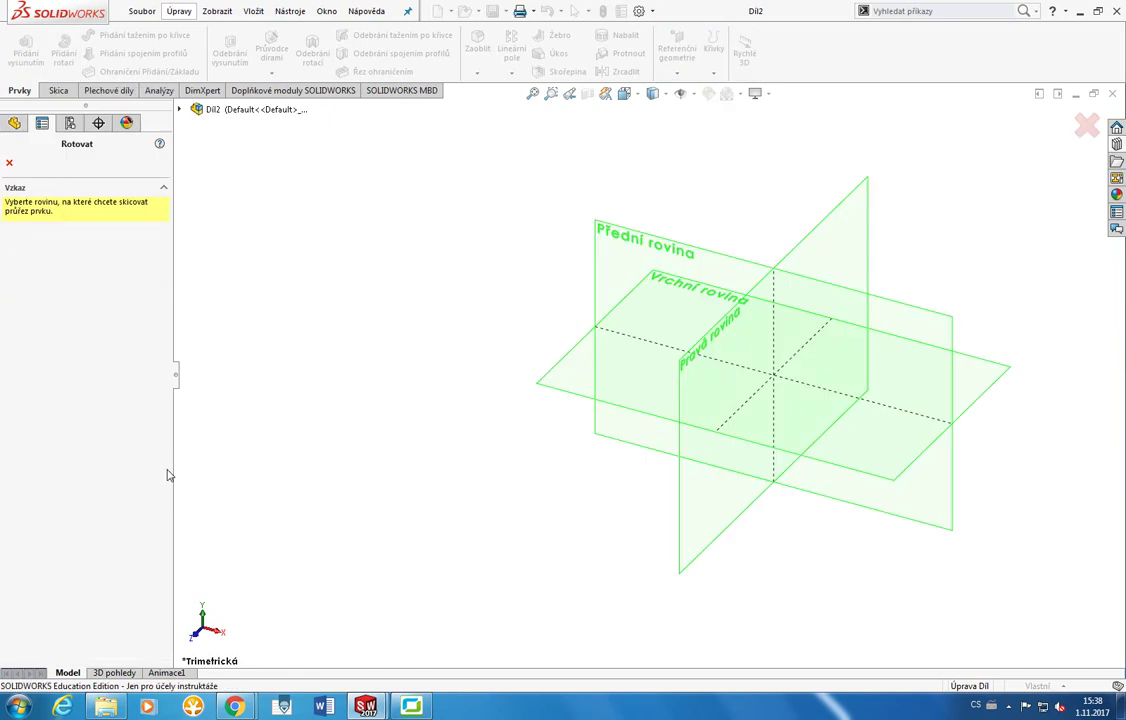
left_click(623, 247)
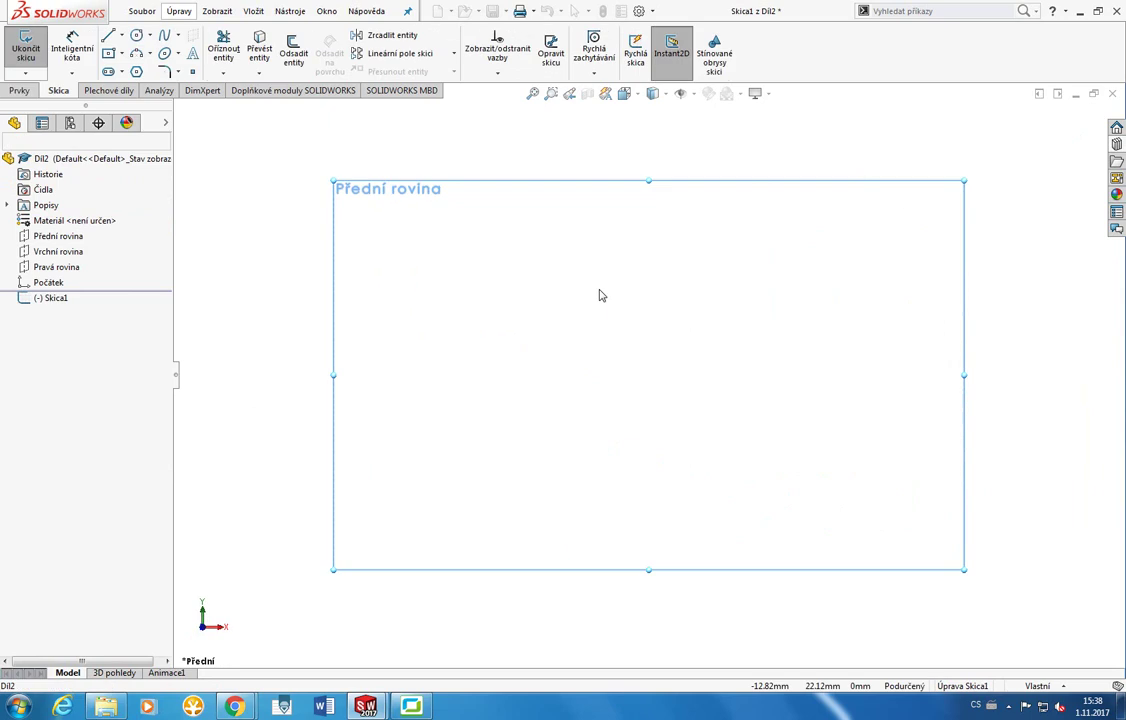
key("alt+Tab")
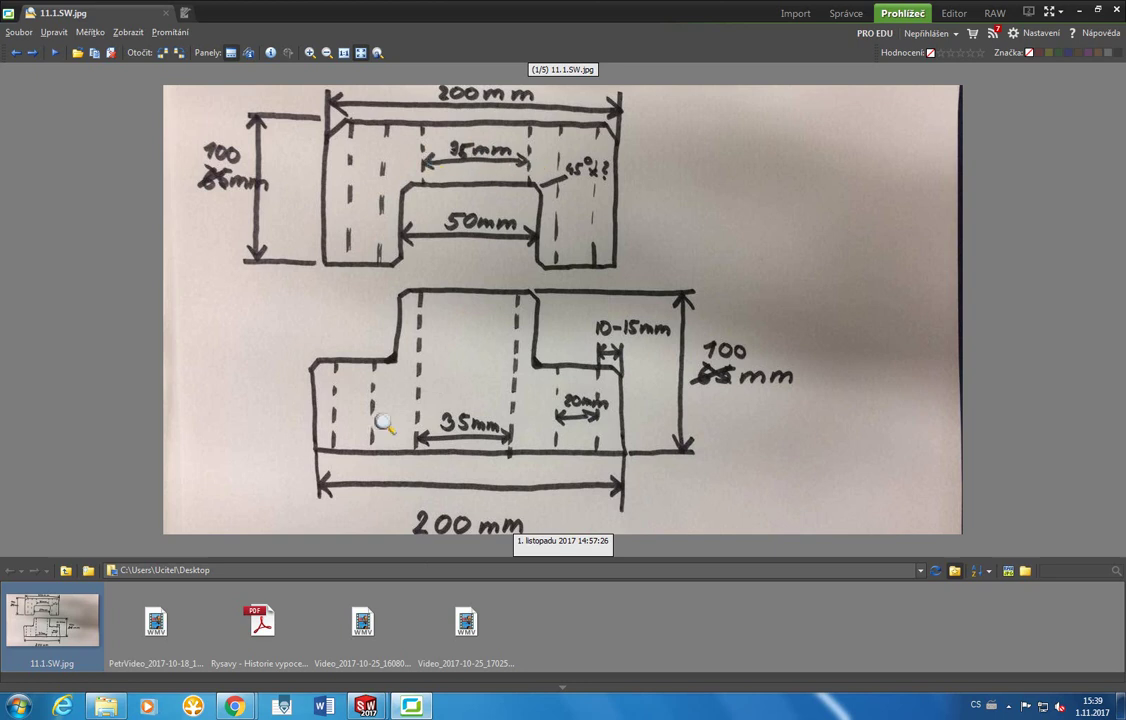
left_click(365, 706)
Draw a vertical construction centerline through the origin, extending above and below it, as the axis of revolution.
left_click(121, 35)
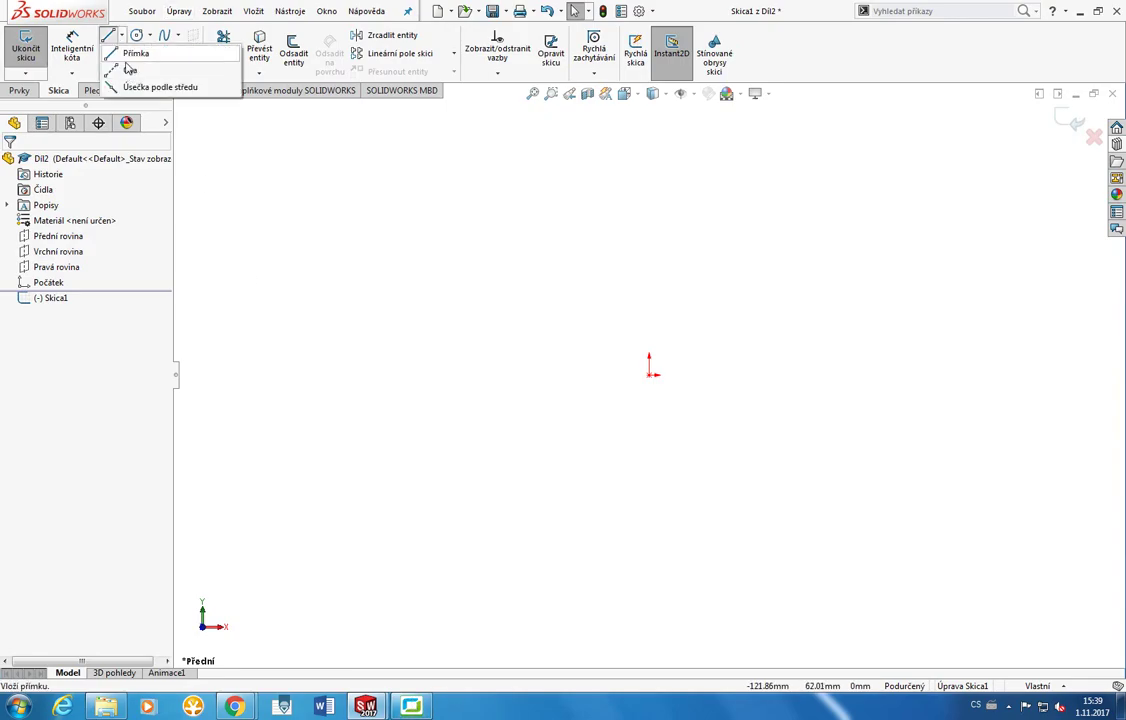
left_click(128, 69)
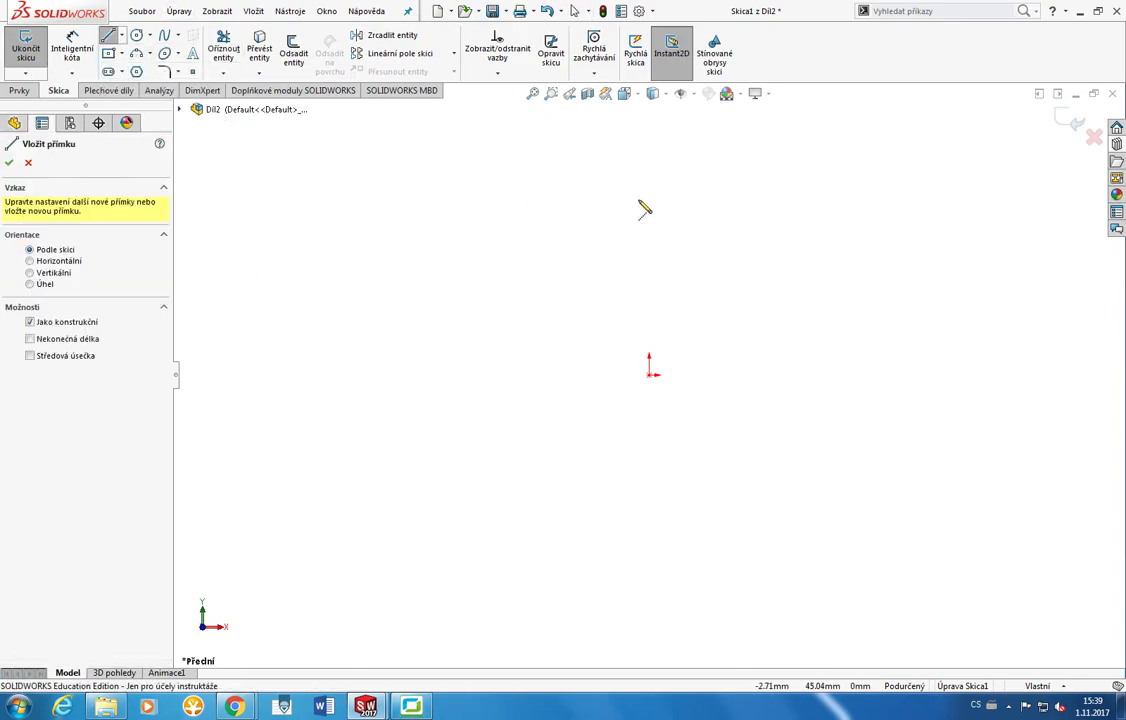
left_click(649, 372)
left_click(649, 221)
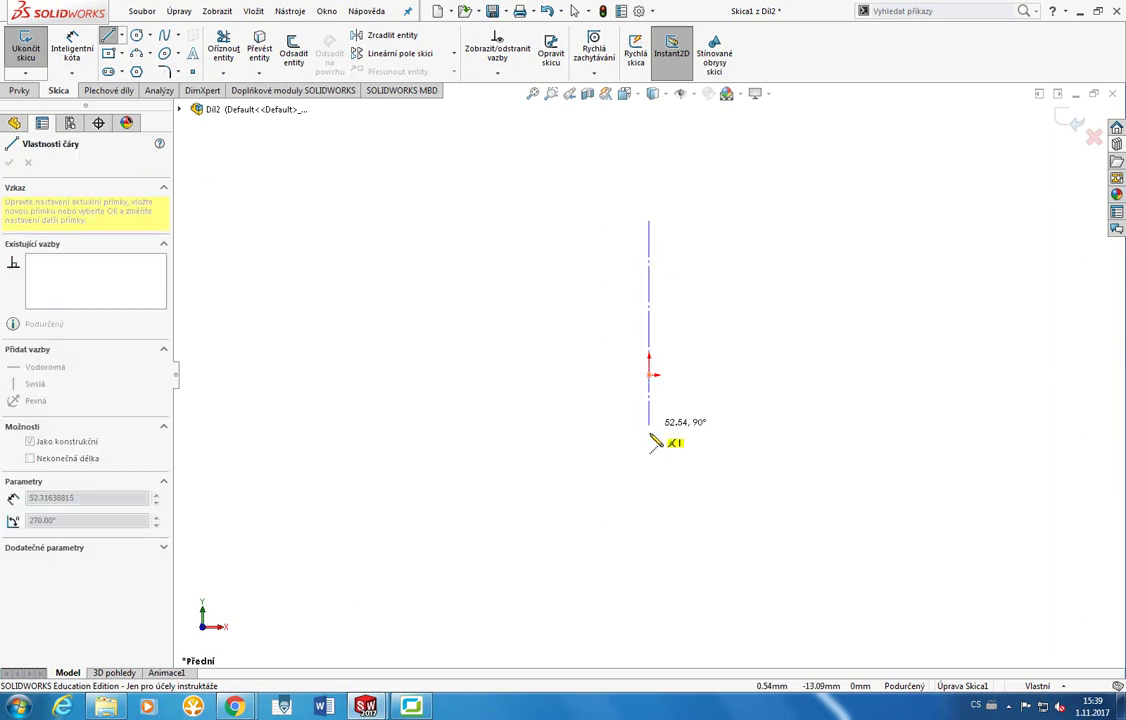
left_click(649, 524)
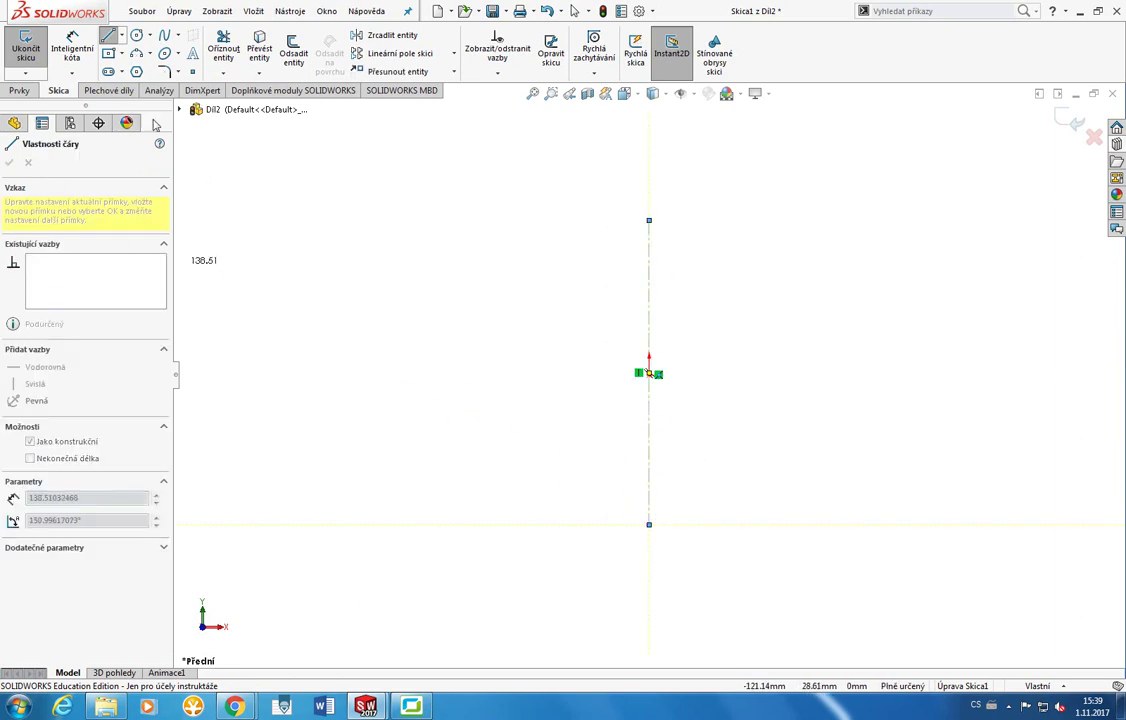
key("Escape")
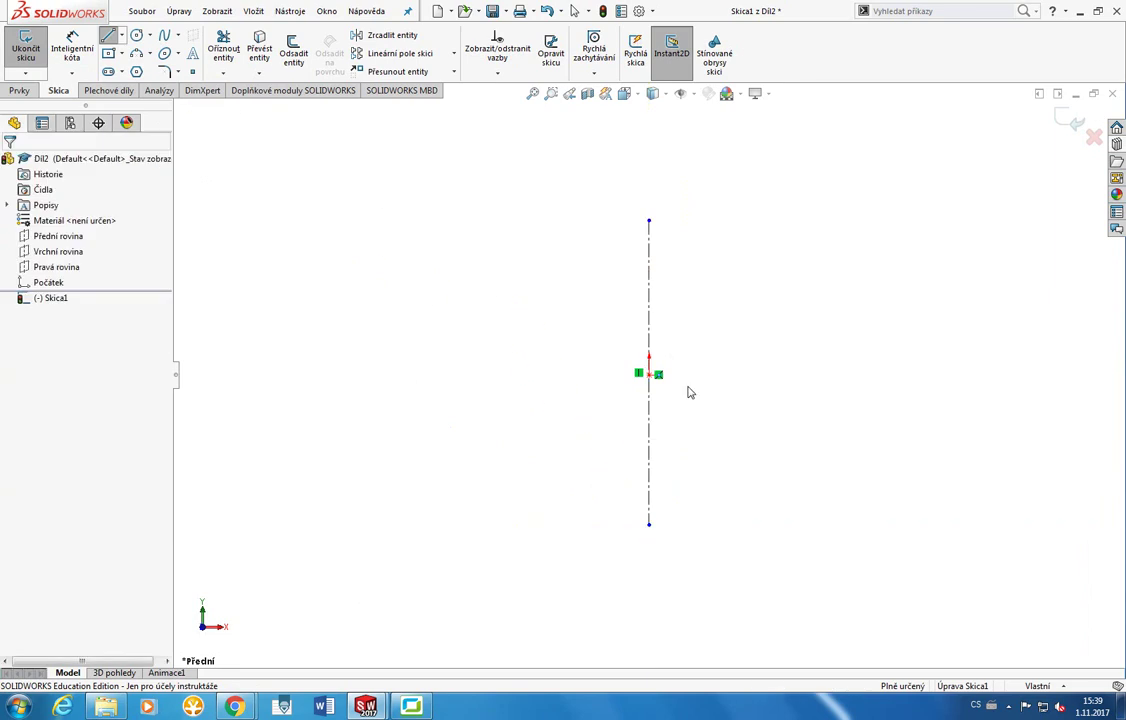
Make the part's origin visible and clear the selection.
right_click(59, 286)
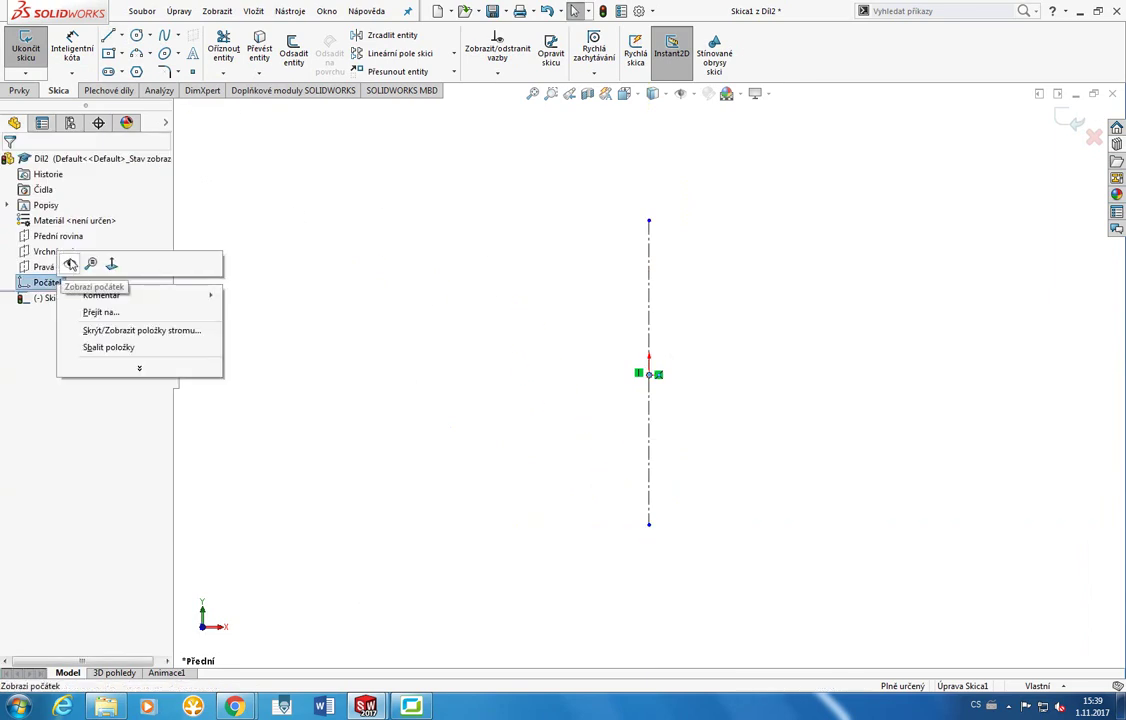
left_click(70, 263)
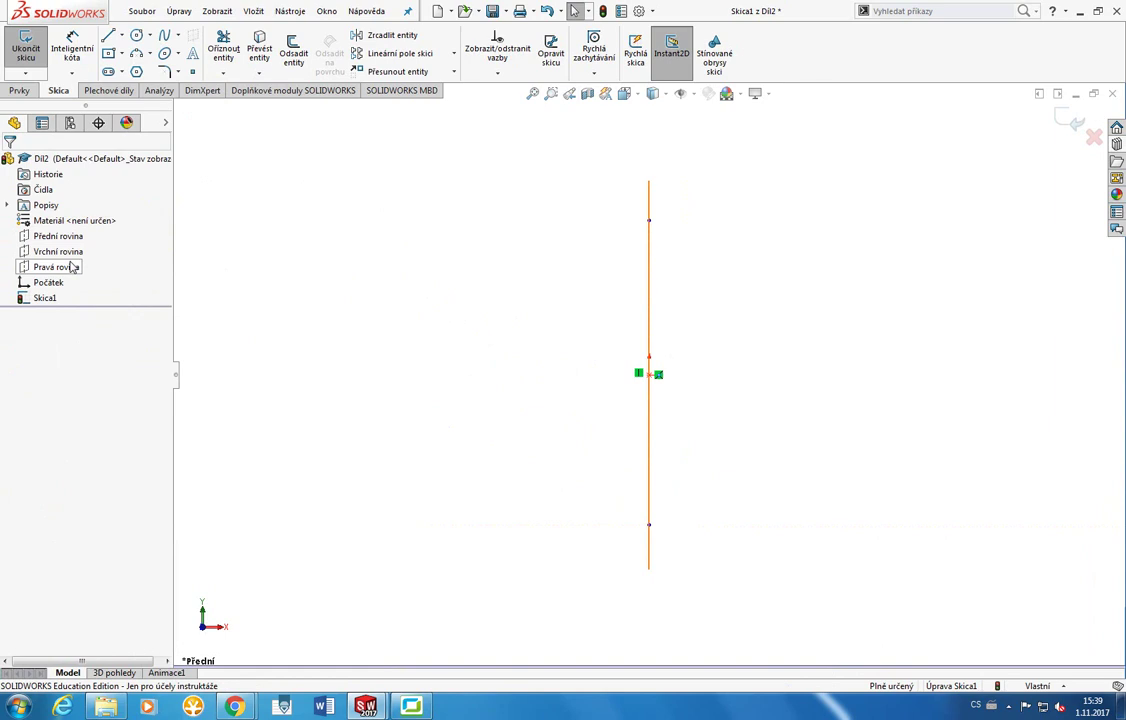
right_click(52, 287)
left_click(46, 286)
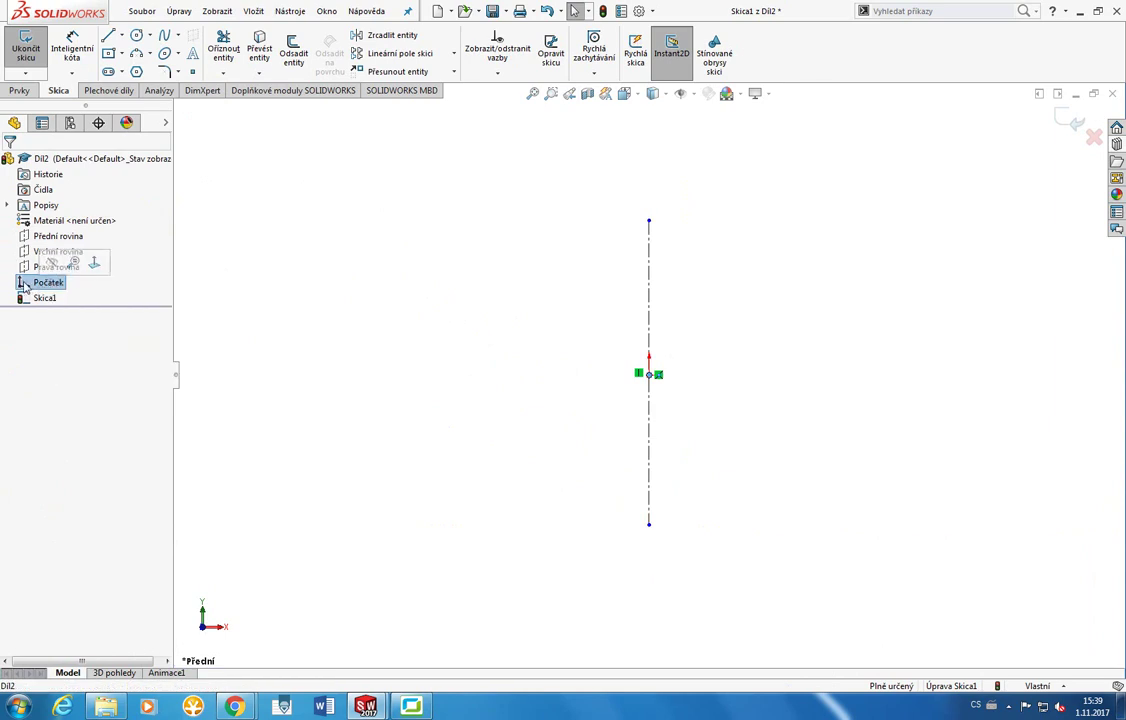
left_click(393, 273)
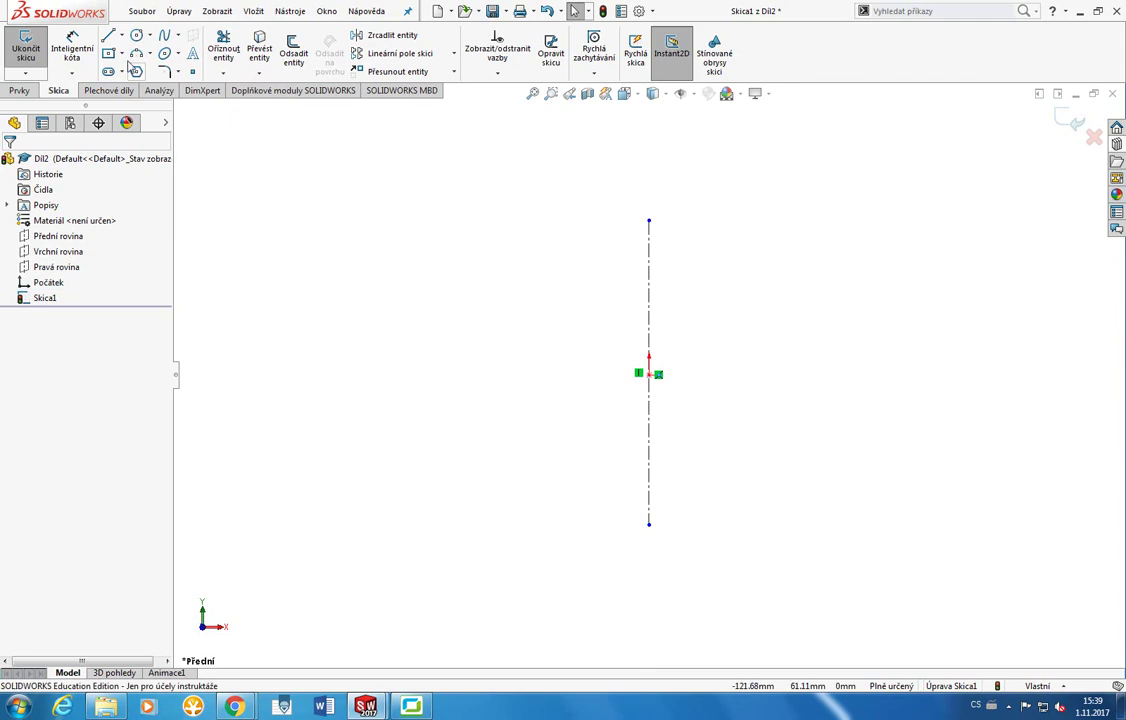
left_click(107, 35)
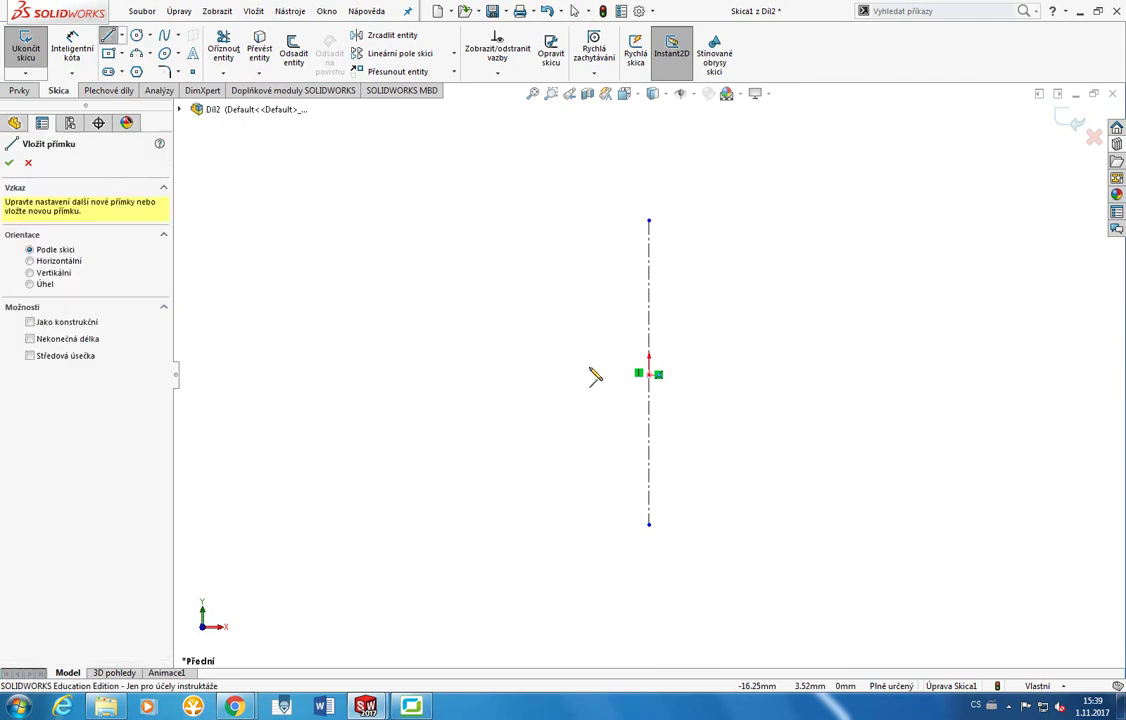
left_click(580, 440)
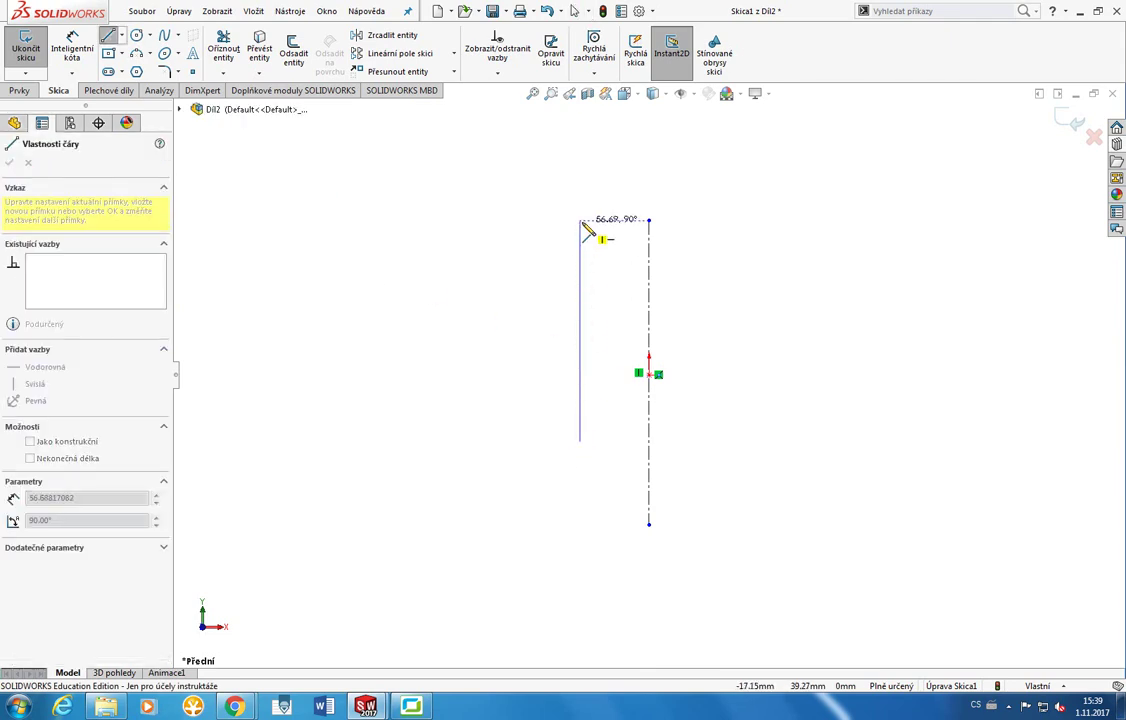
left_click(580, 221)
key("Escape")
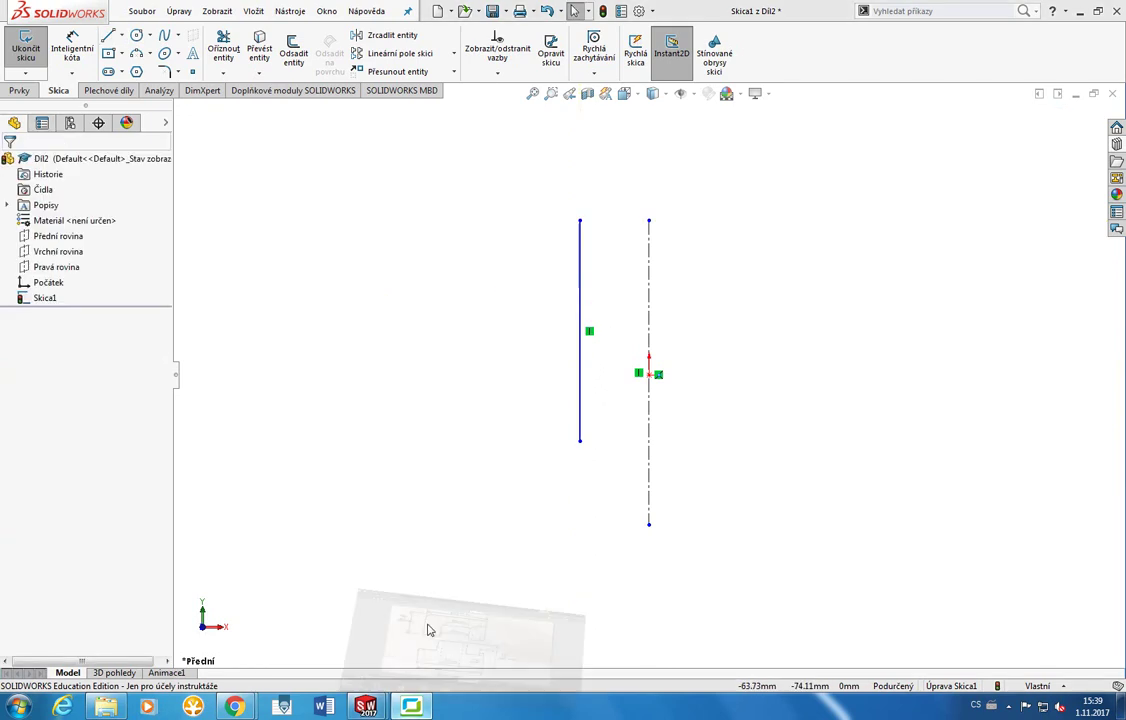
left_click(427, 628)
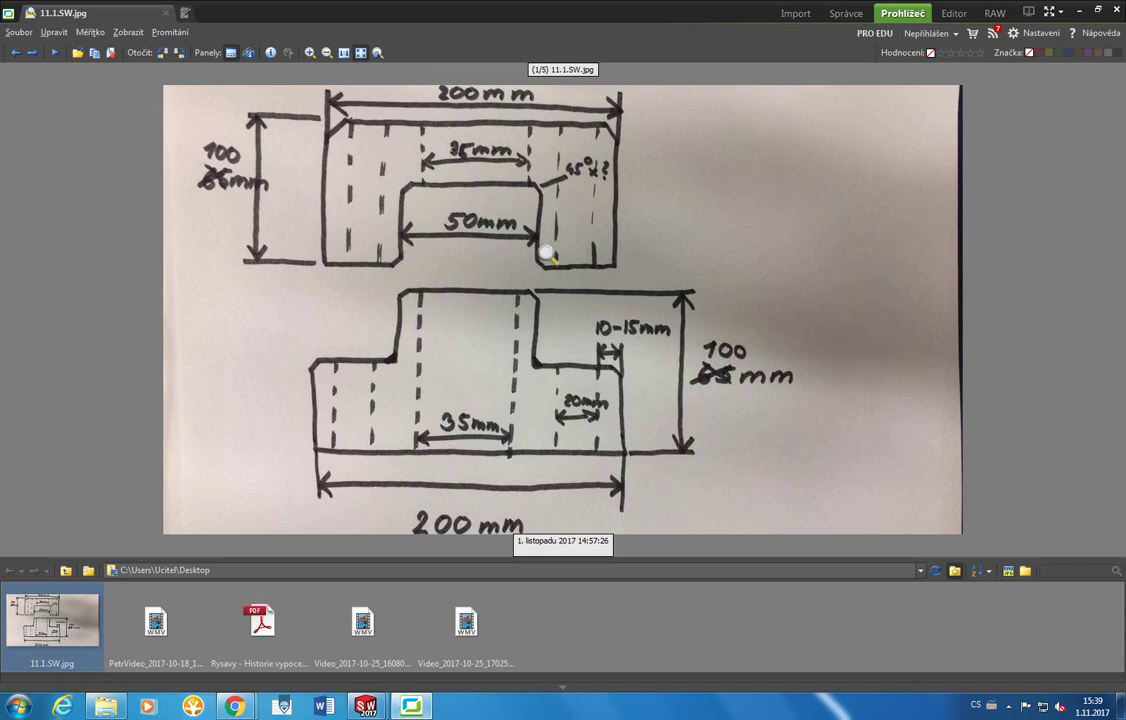
key("alt+Tab")
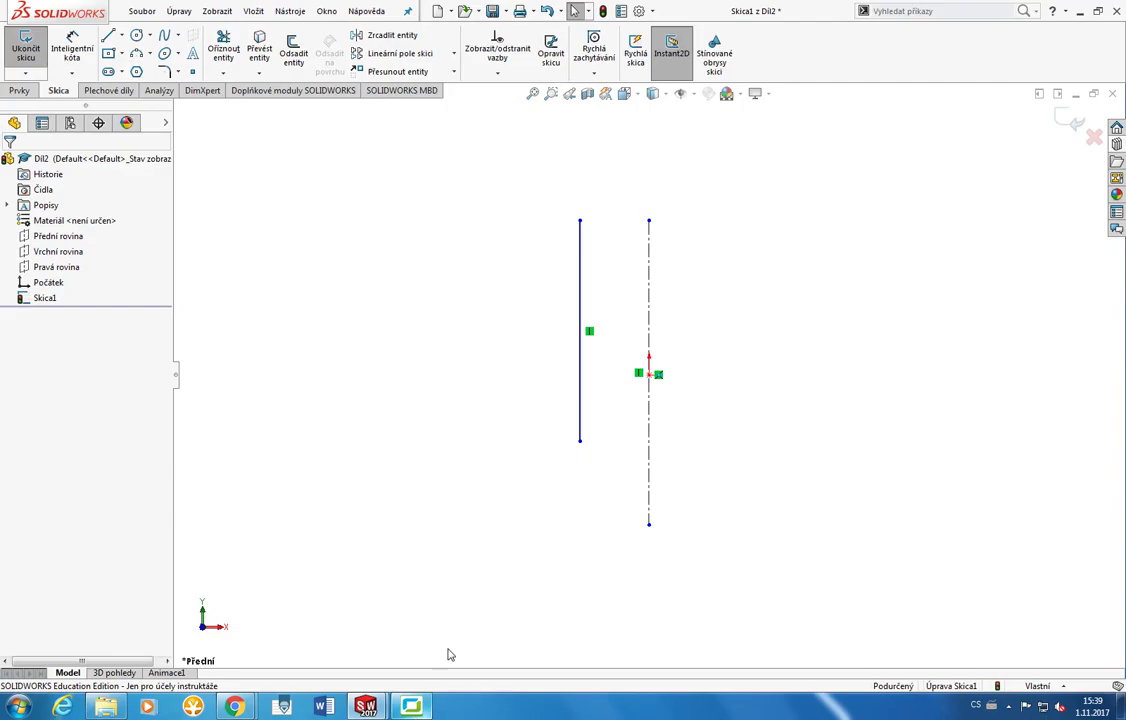
left_click(578, 395)
key("Delete")
Sketch a closed stepped profile about 63 mm high and 45 mm wide beside the centerline, with its lower inner corner recessed.
key("l")
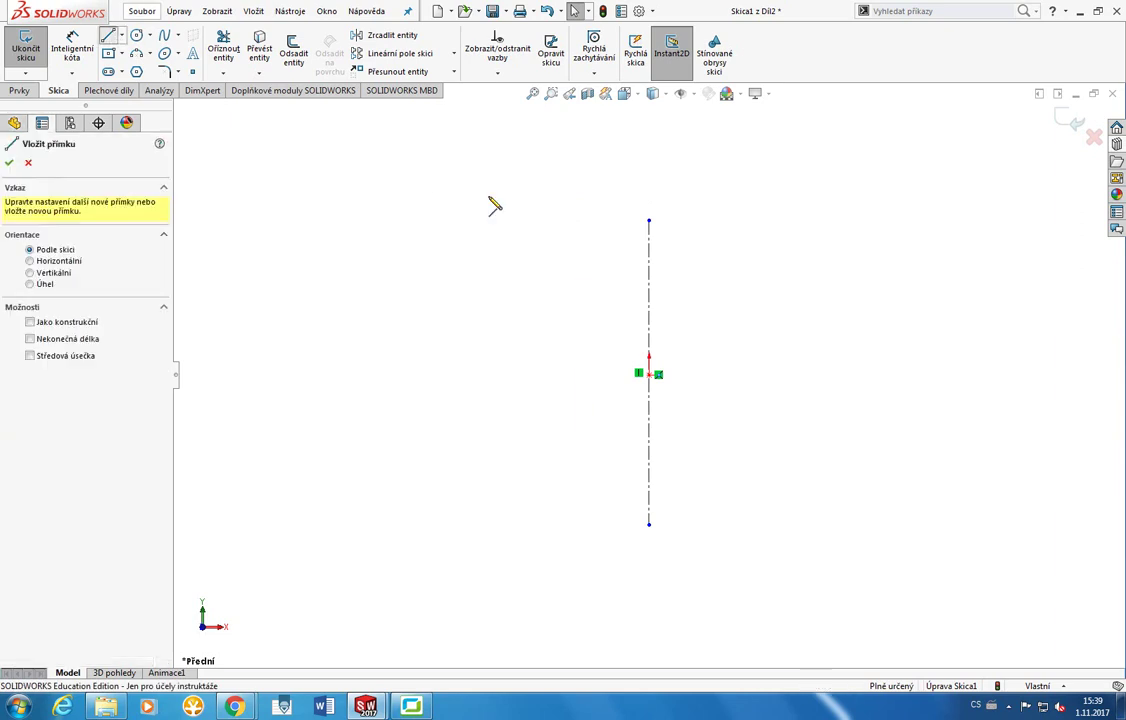
left_click(579, 220)
left_click(579, 328)
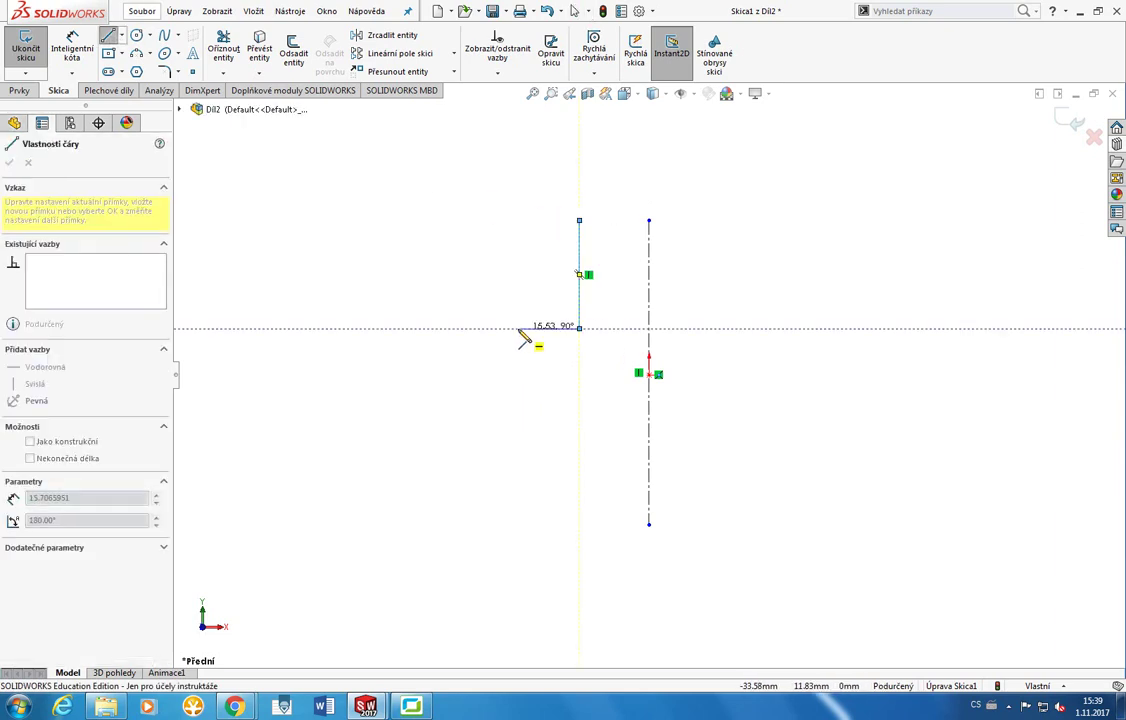
left_click(518, 328)
left_click(518, 469)
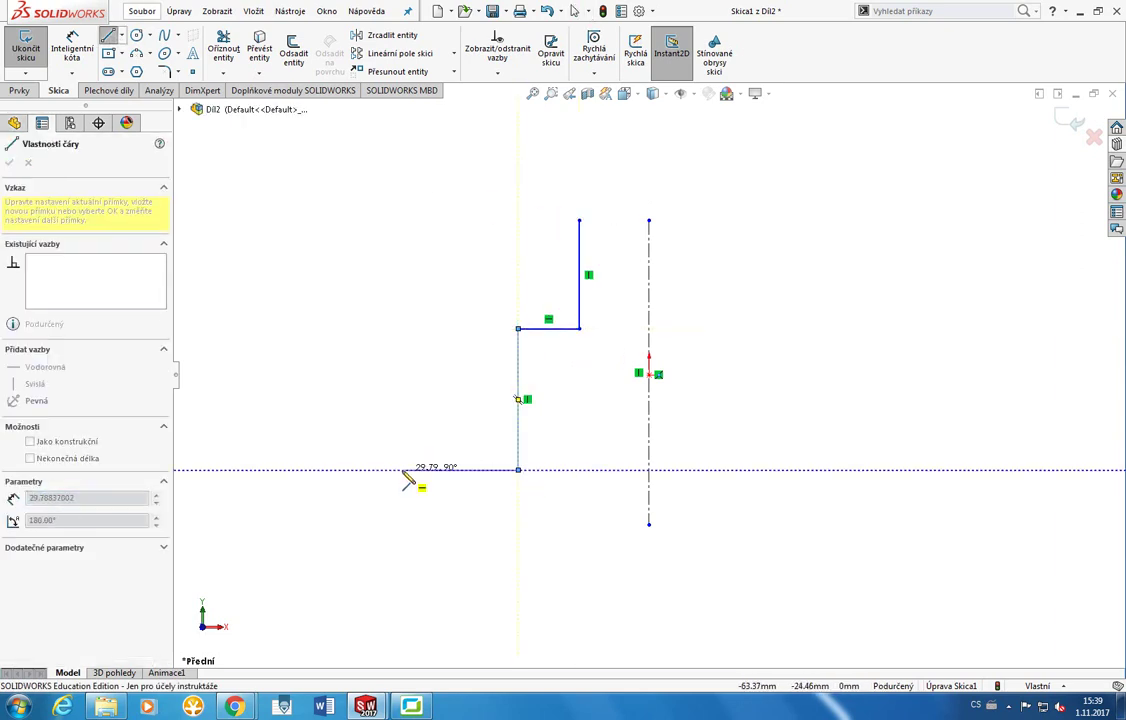
left_click(402, 469)
left_click(419, 219)
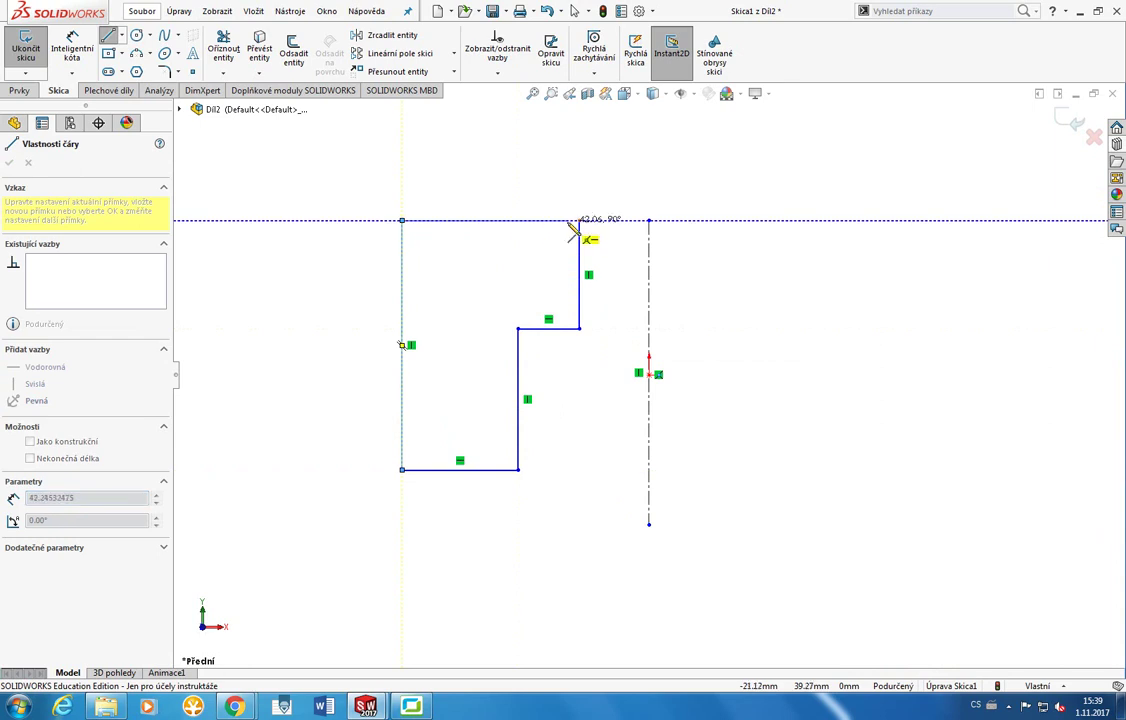
left_click(579, 220)
key("Escape")
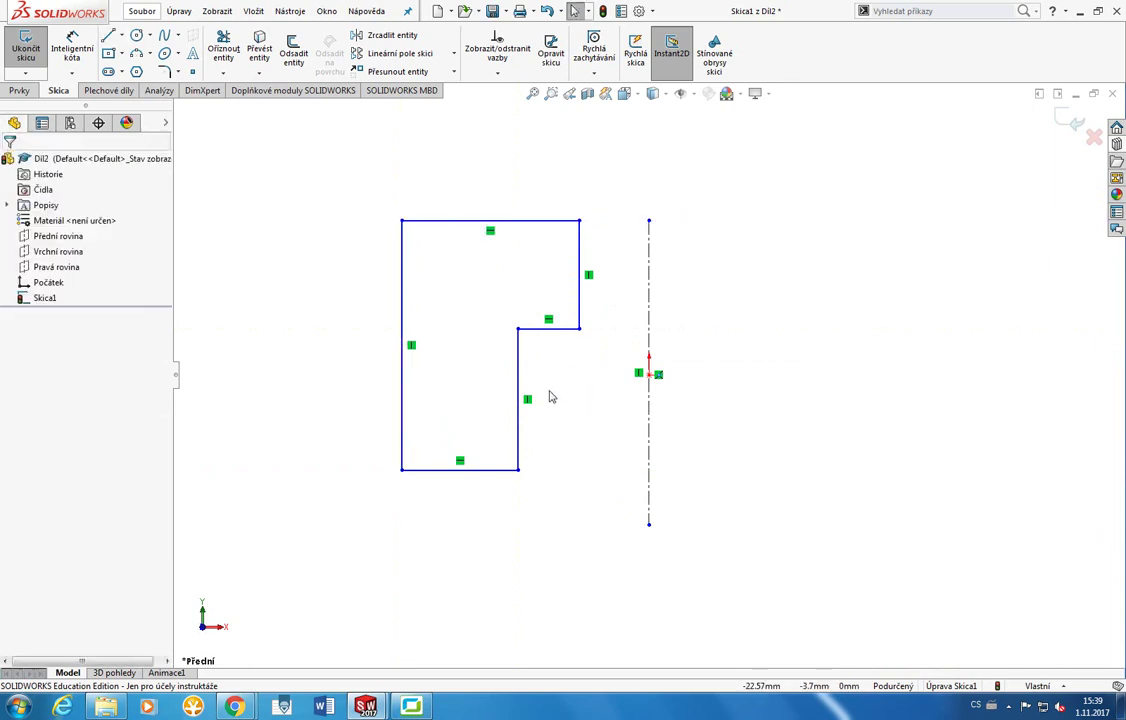
Check hand sketch 11.1.SW.jpg in the image viewer, return to SOLIDWORKS, and dimension the upper inner edge about the centerline as a 35 mm diameter.
left_click(413, 707)
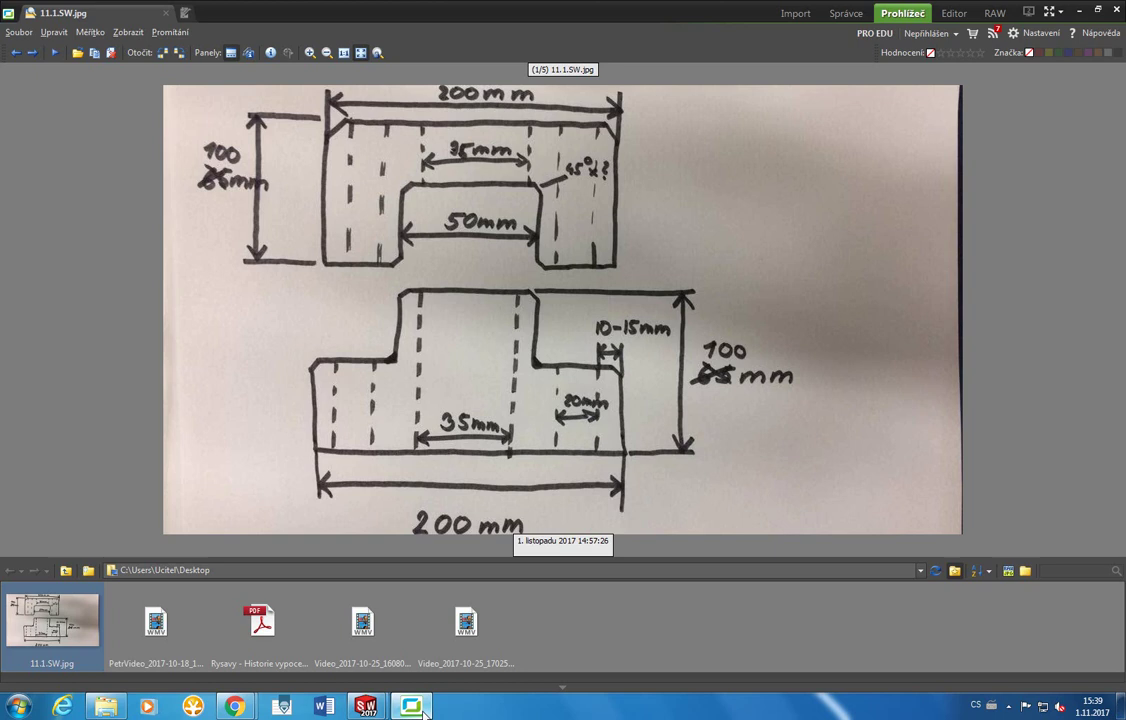
left_click(424, 711)
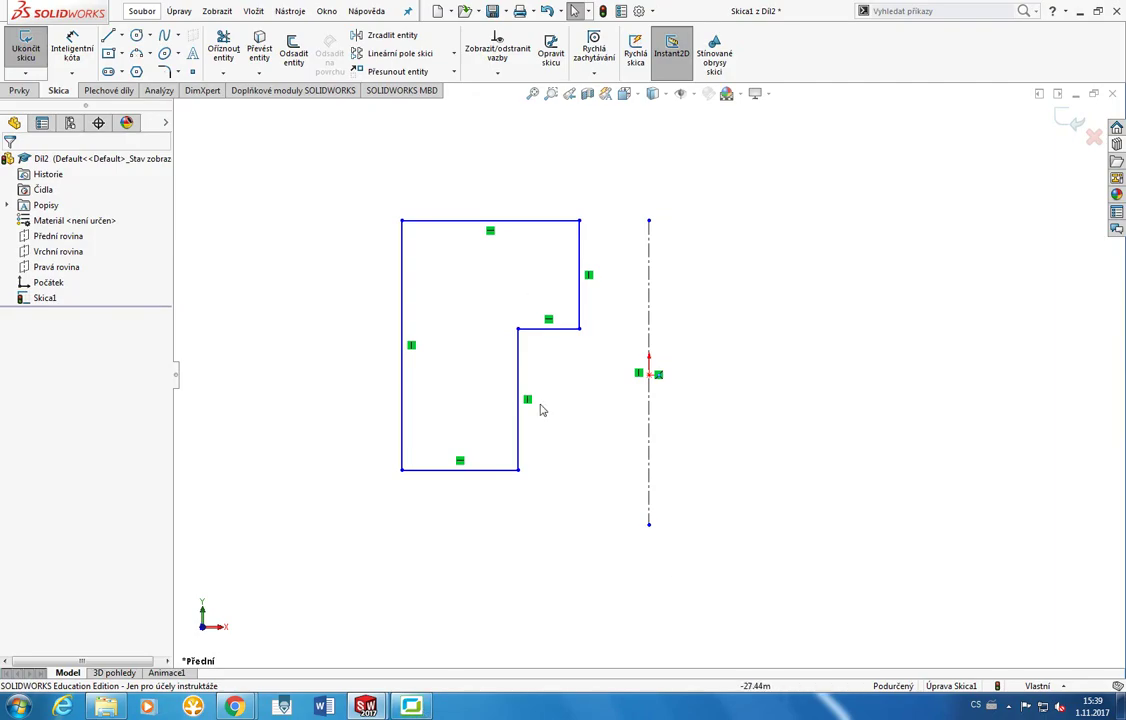
left_click(72, 50)
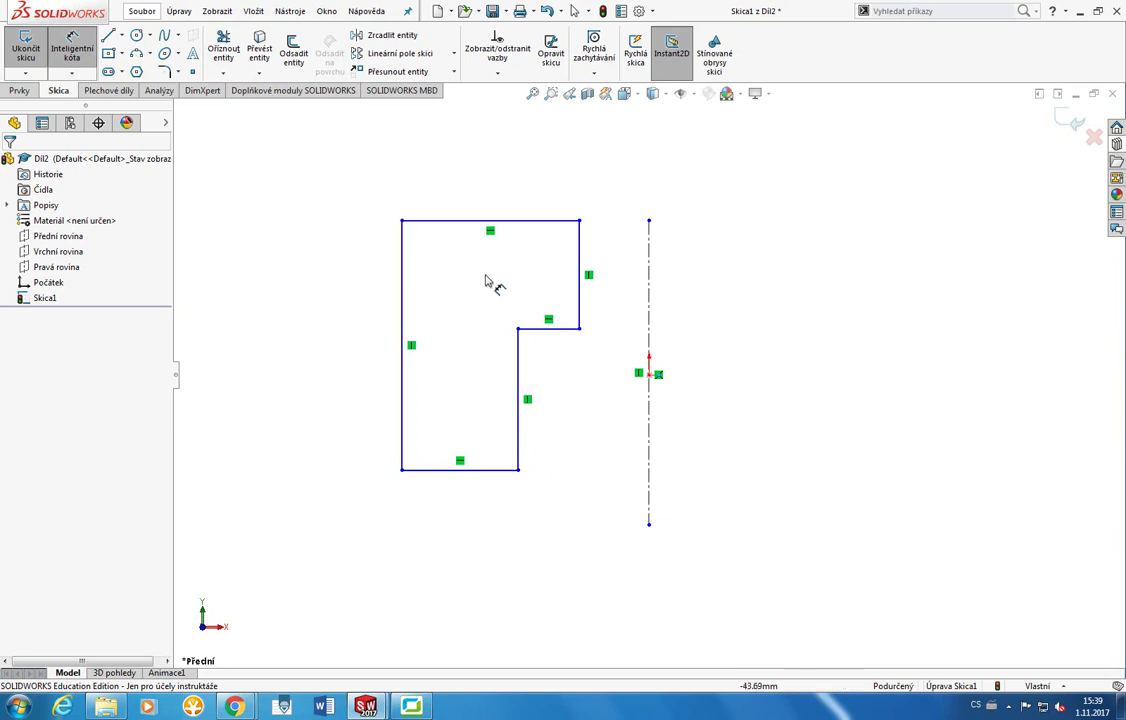
left_click(582, 309)
left_click(650, 300)
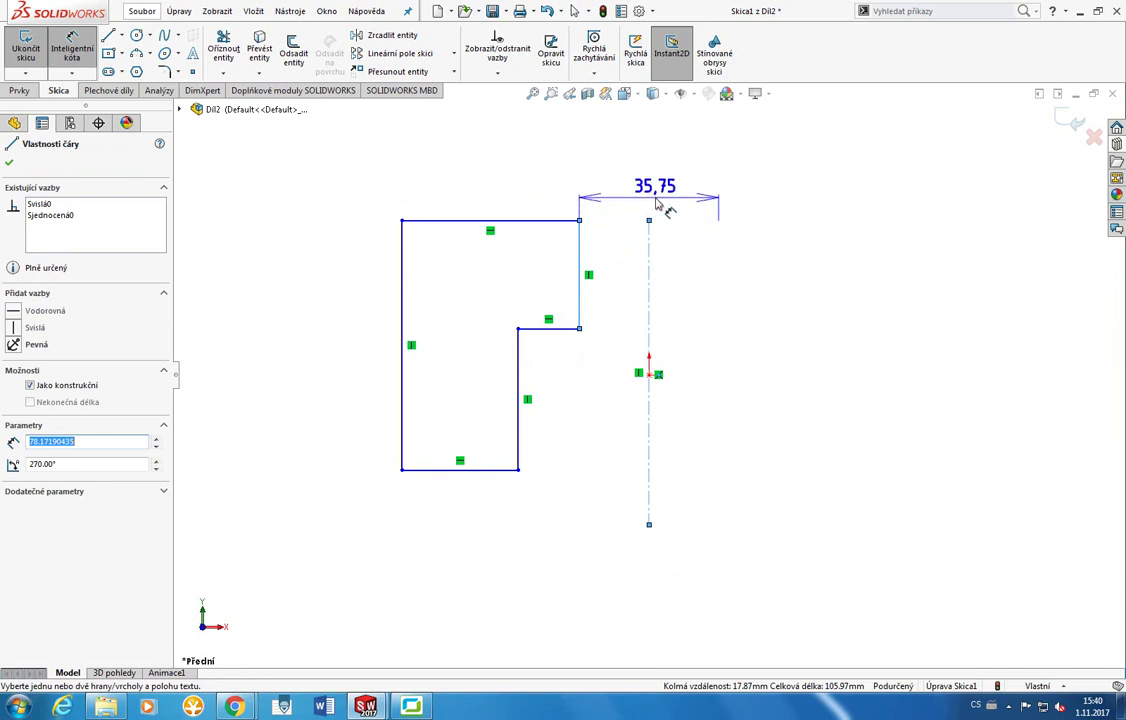
left_click(657, 207)
type("35")
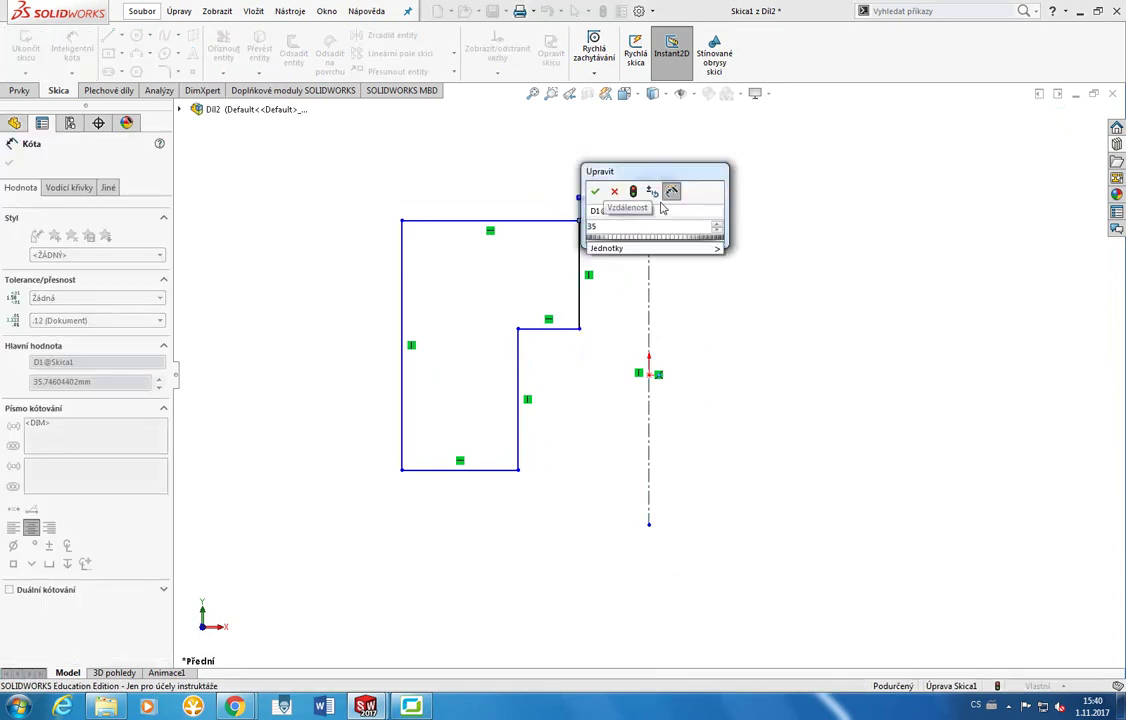
key("Return")
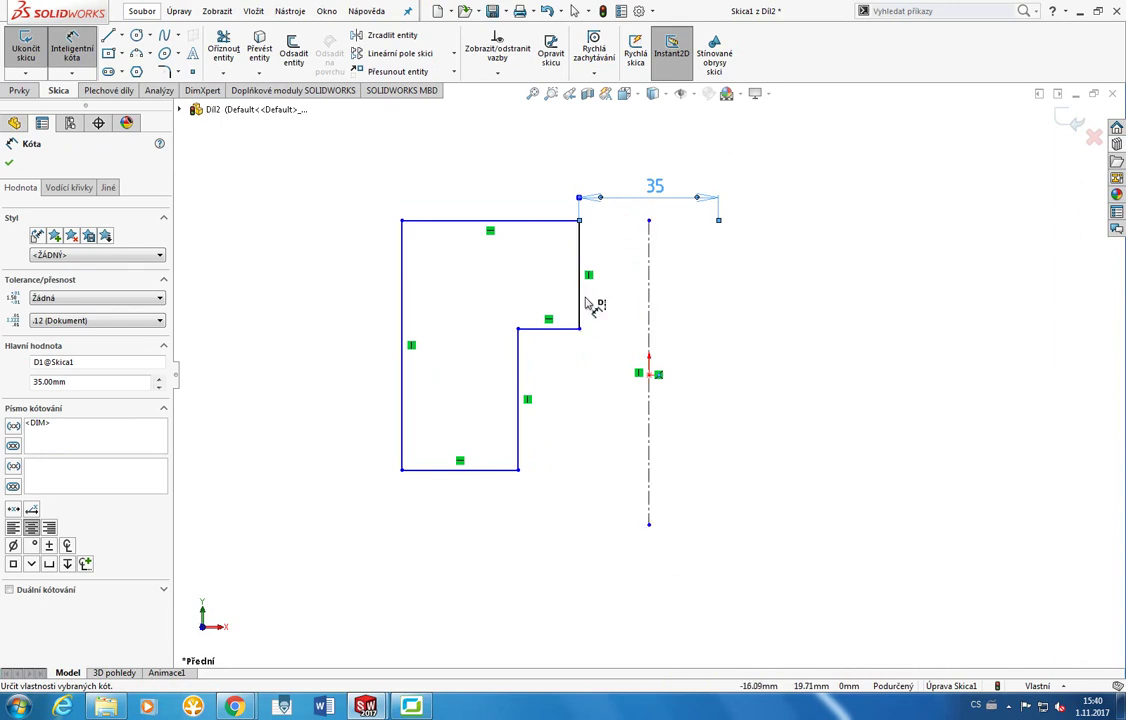
left_click(404, 382)
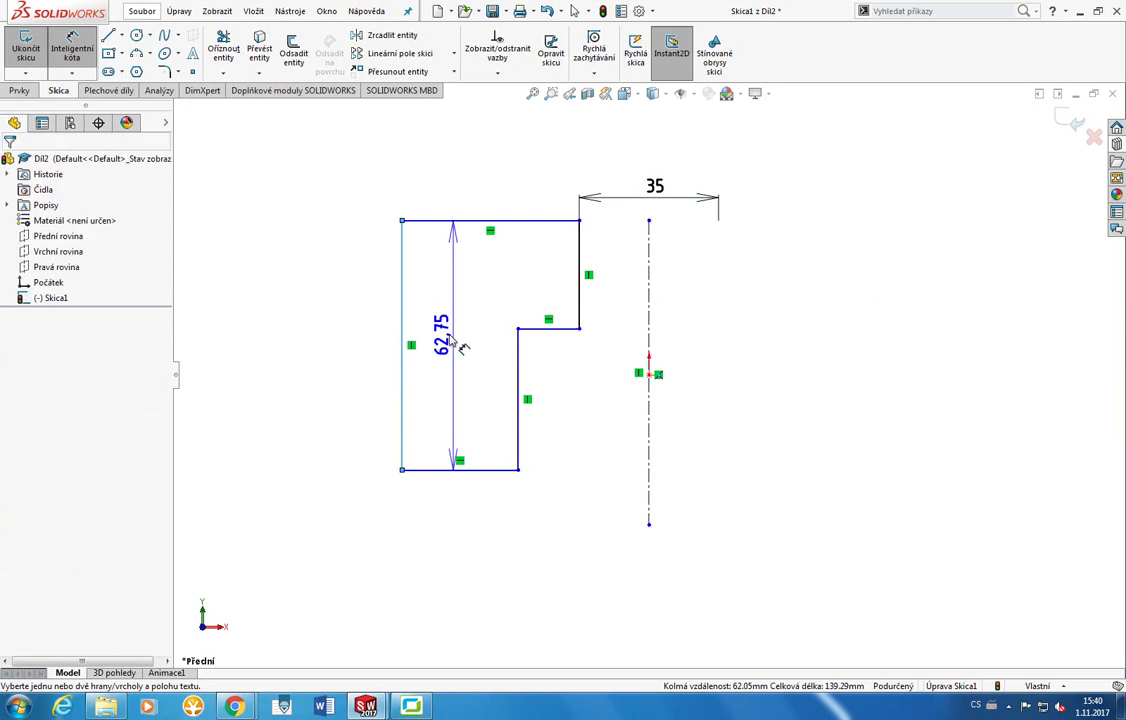
left_click(403, 326)
left_click(577, 313)
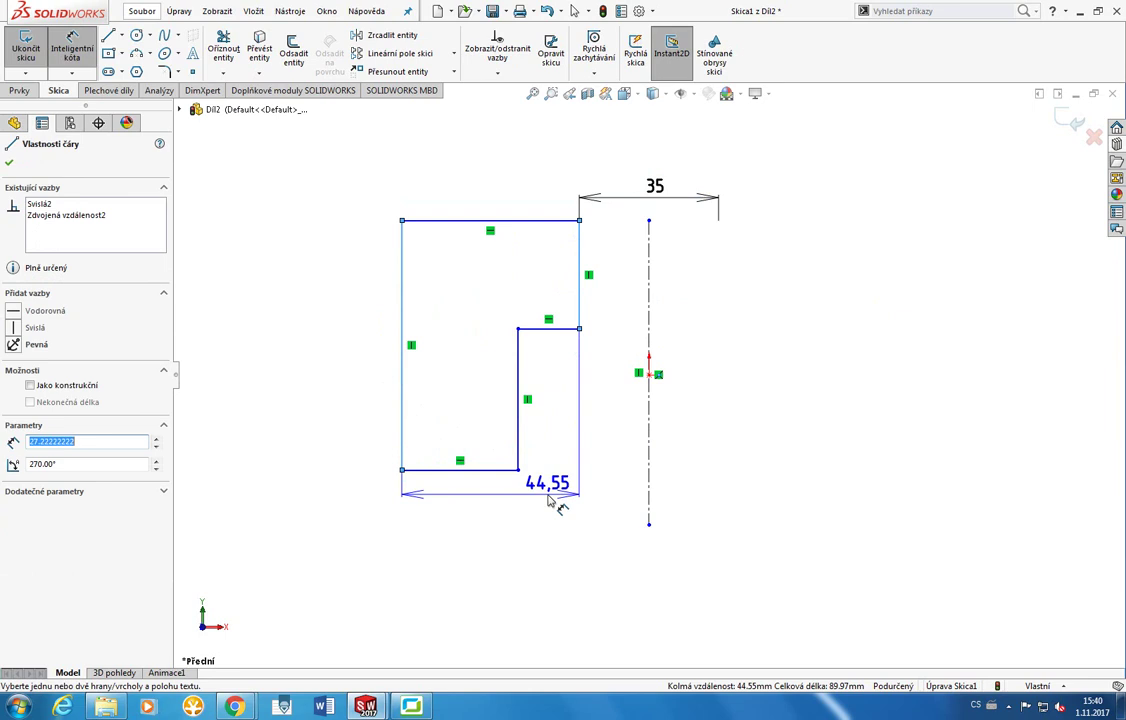
key("Escape")
left_click(581, 316)
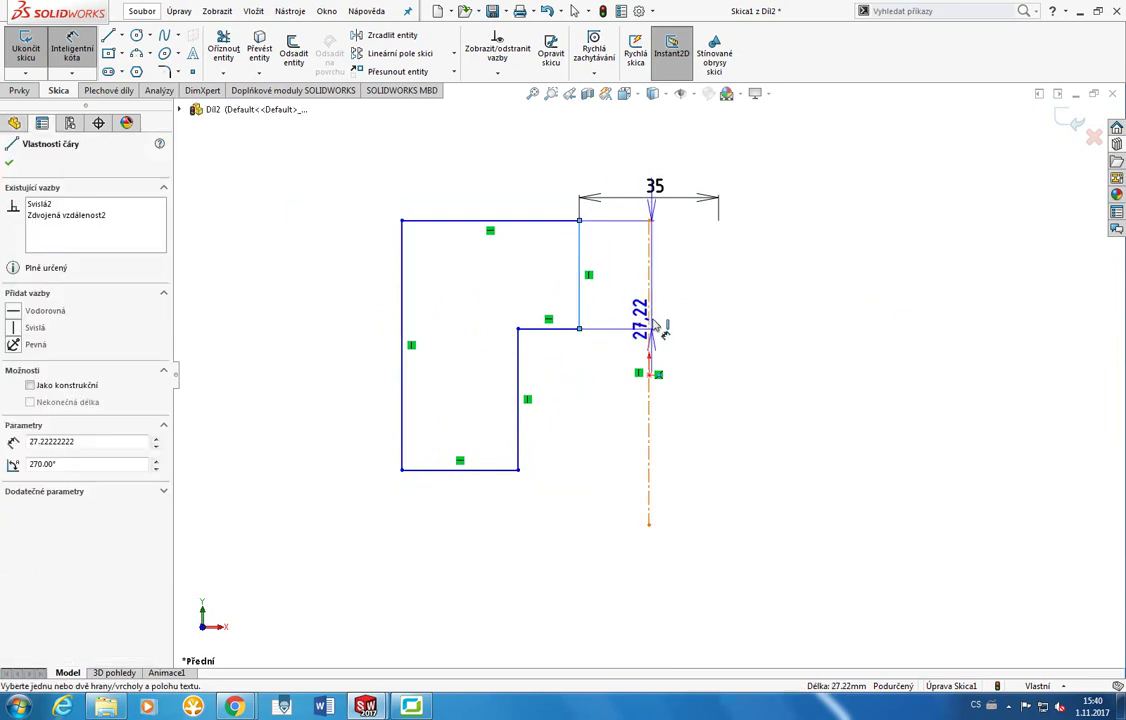
left_click(651, 323)
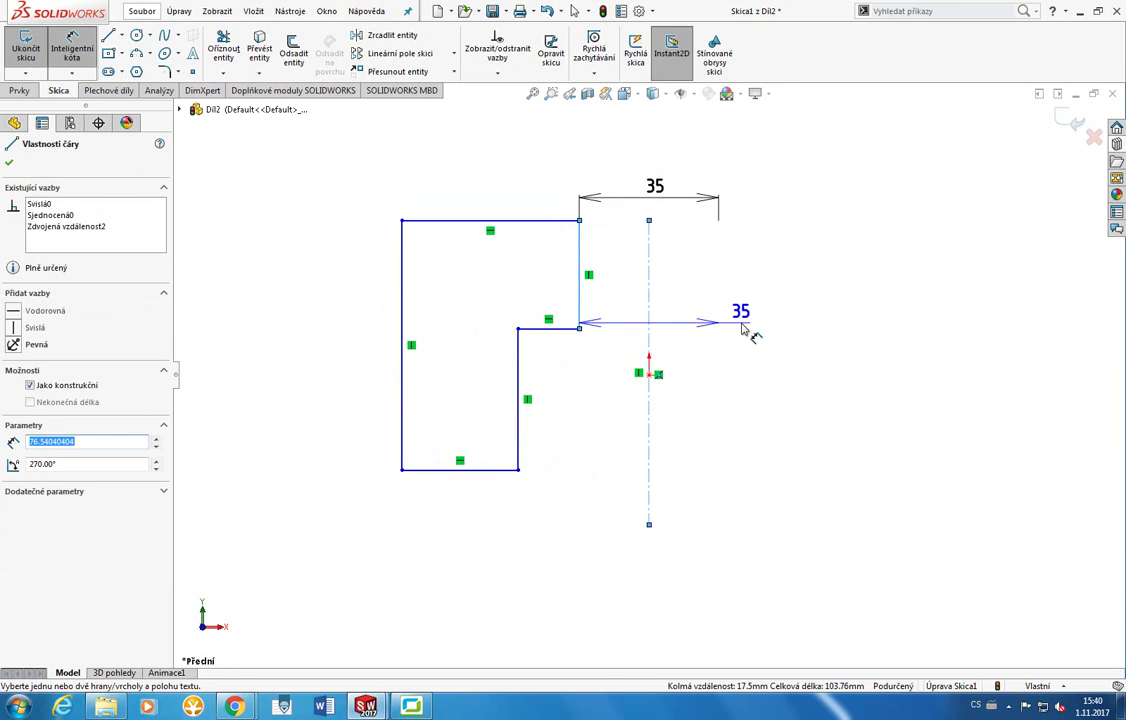
key("Escape")
key("Escape")
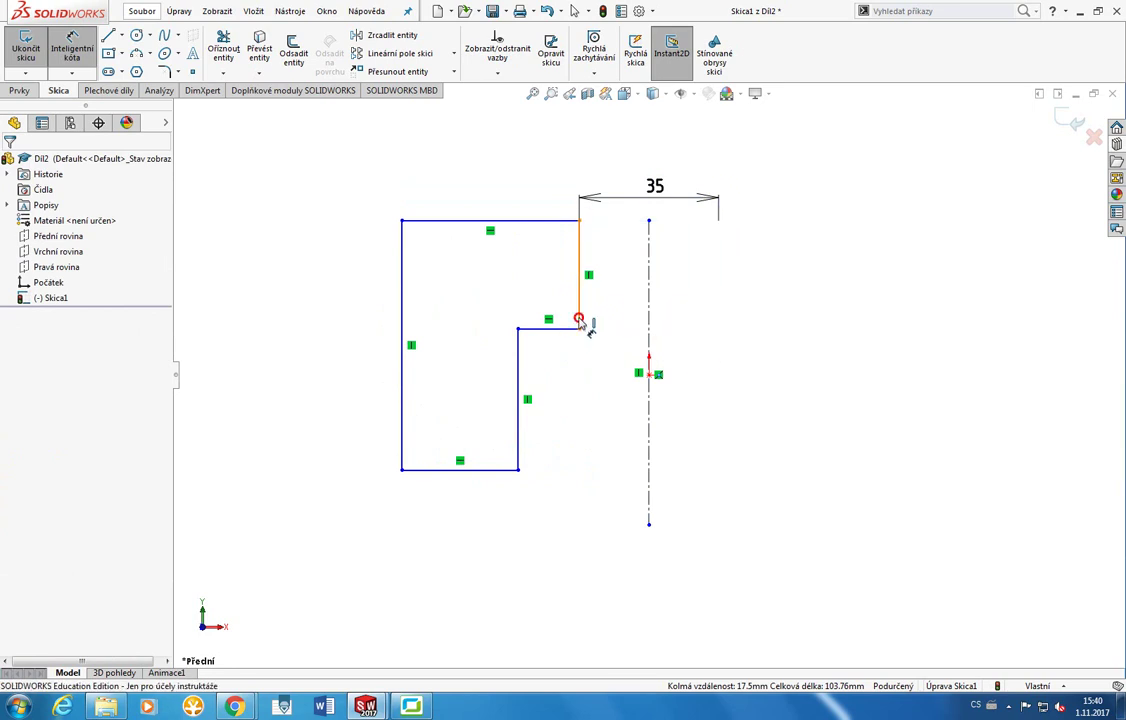
left_click(579, 316)
left_click(650, 323)
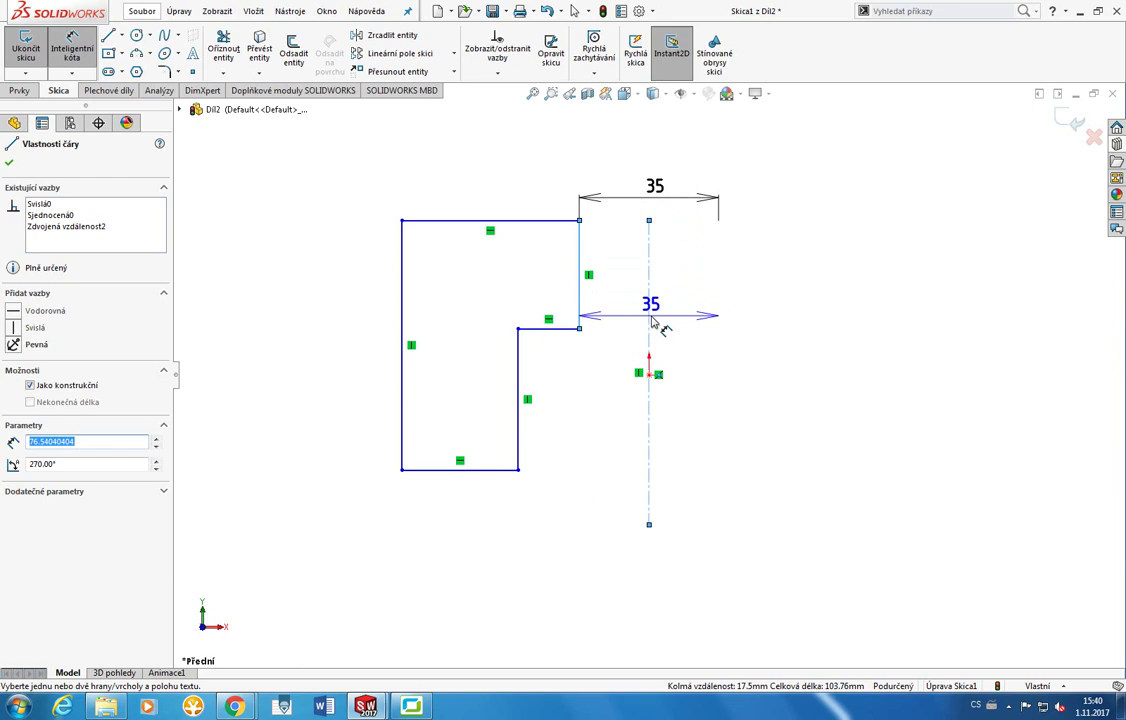
key("Escape")
left_click(406, 270)
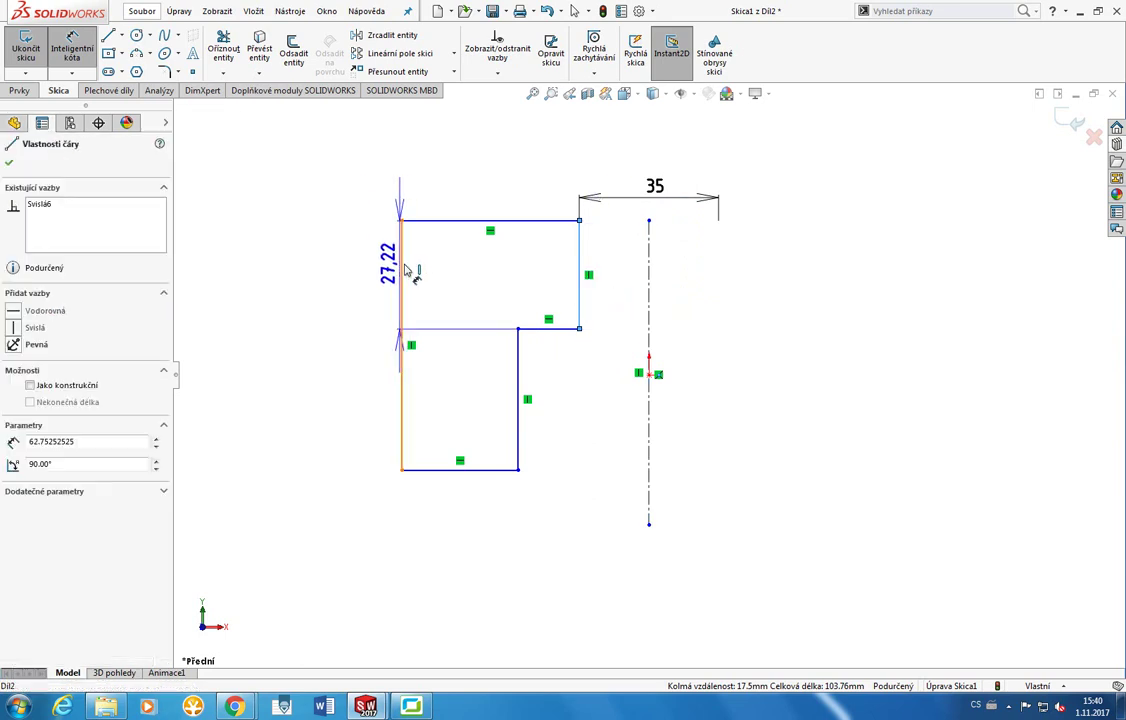
left_click(404, 270)
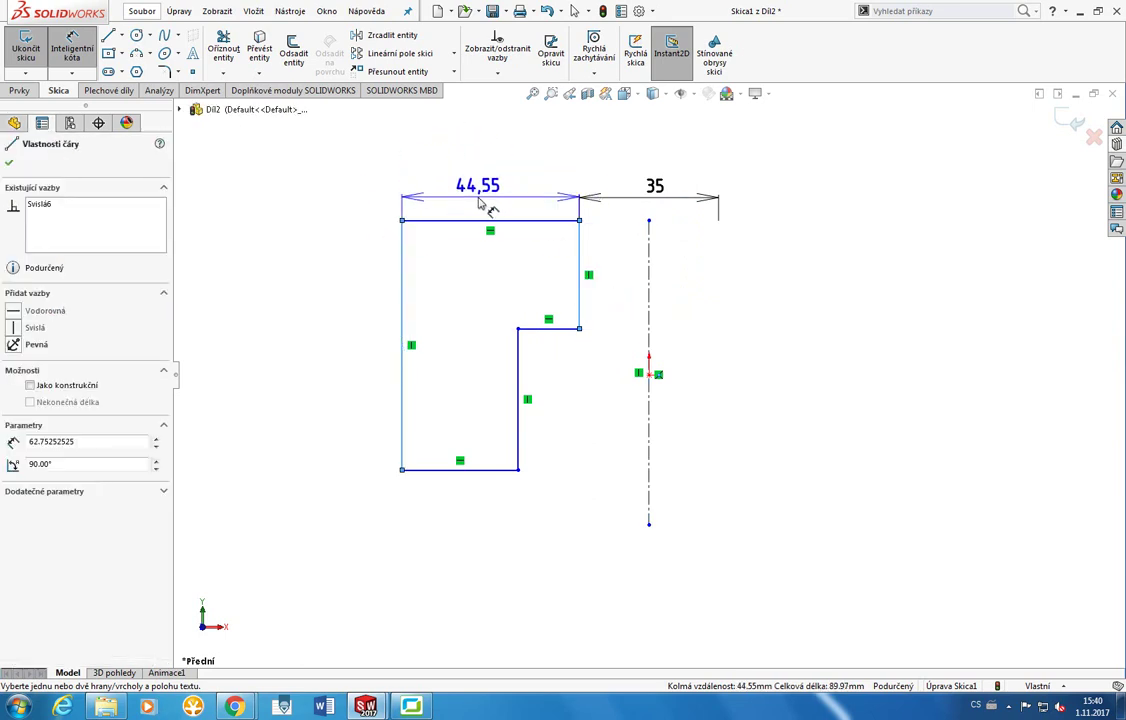
key("Escape")
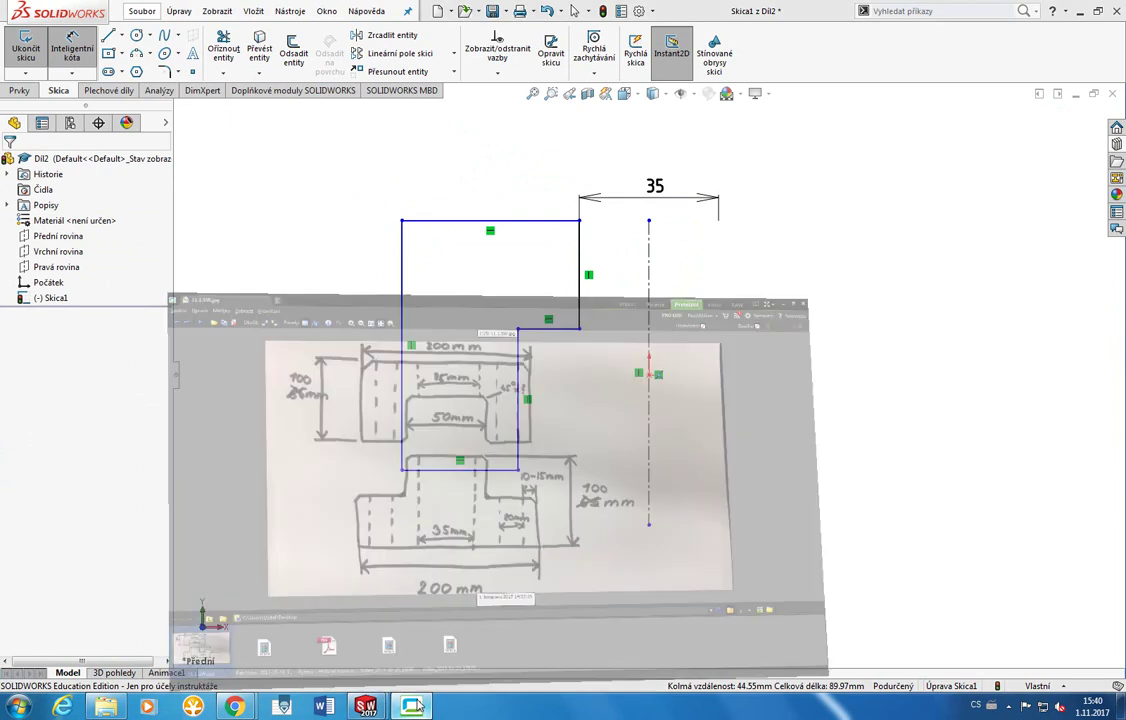
Dimension the lower inner edge about the centerline as a 50 mm diameter, consulting hand sketch 11.1.SW.jpg in the image viewer before and after.
left_click(418, 706)
left_click(365, 706)
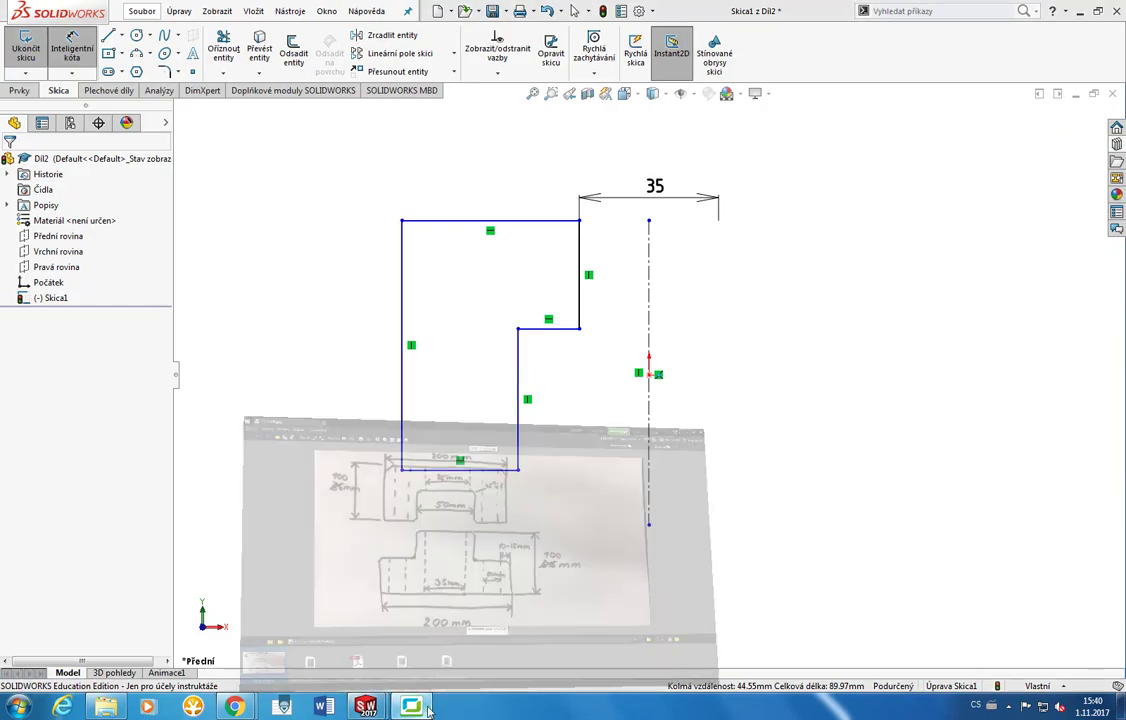
left_click(418, 706)
left_click(427, 708)
left_click(520, 440)
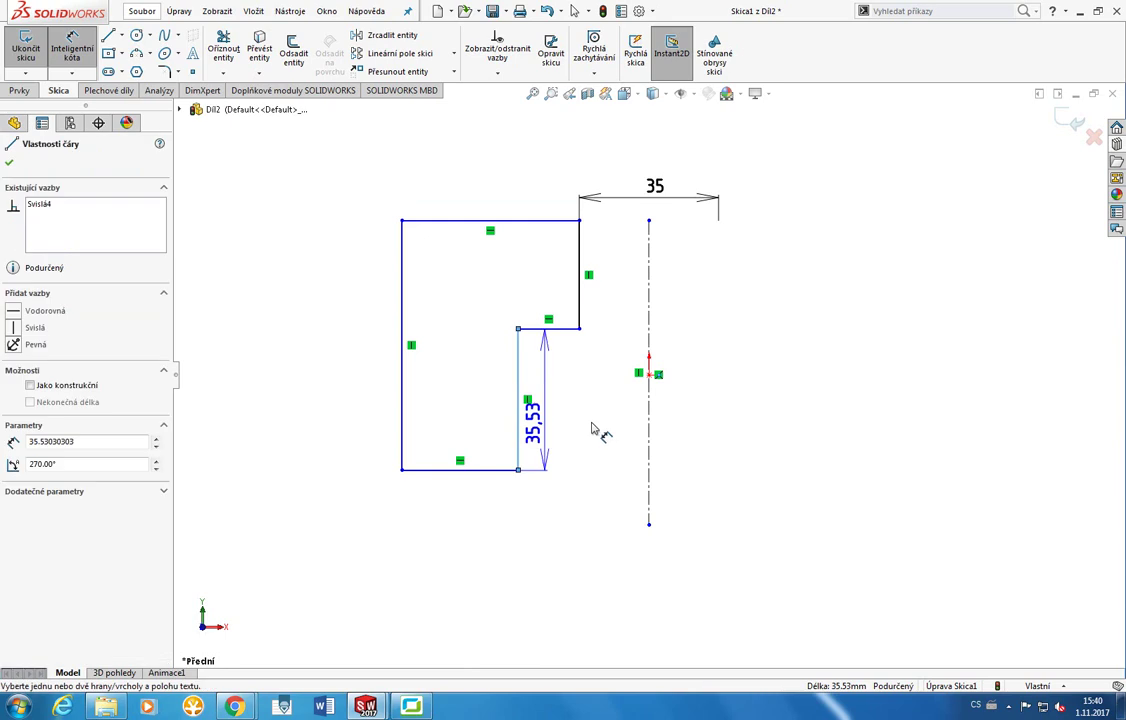
left_click(649, 380)
left_click(660, 428)
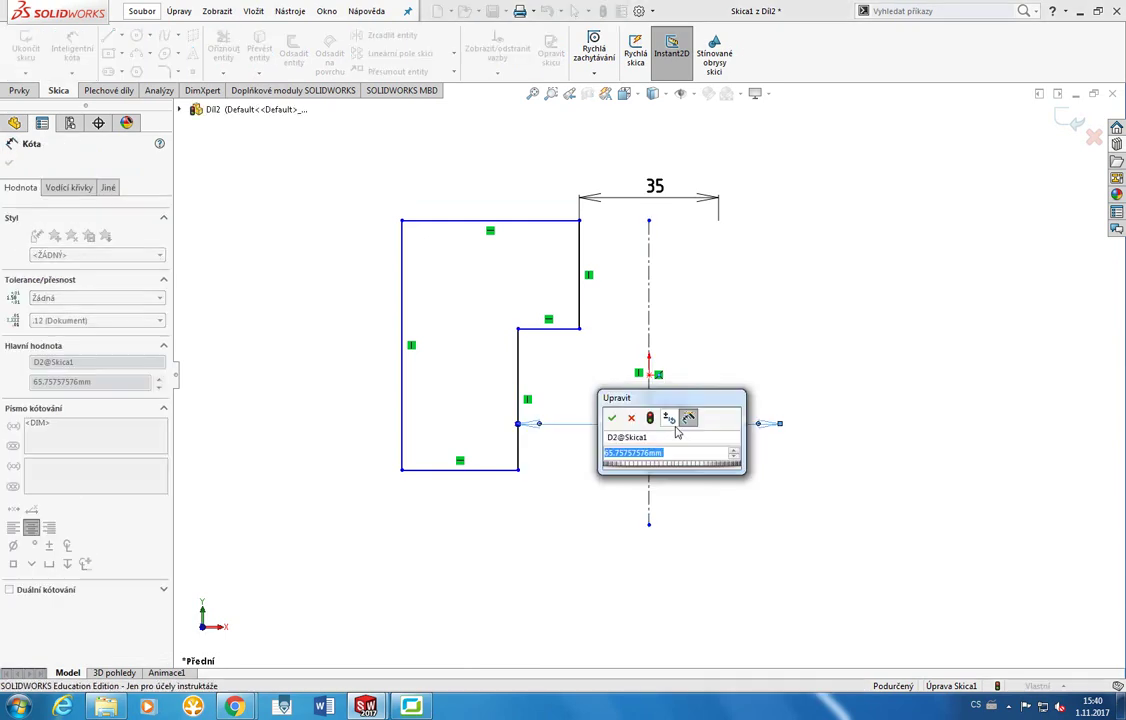
type("50")
key("Return")
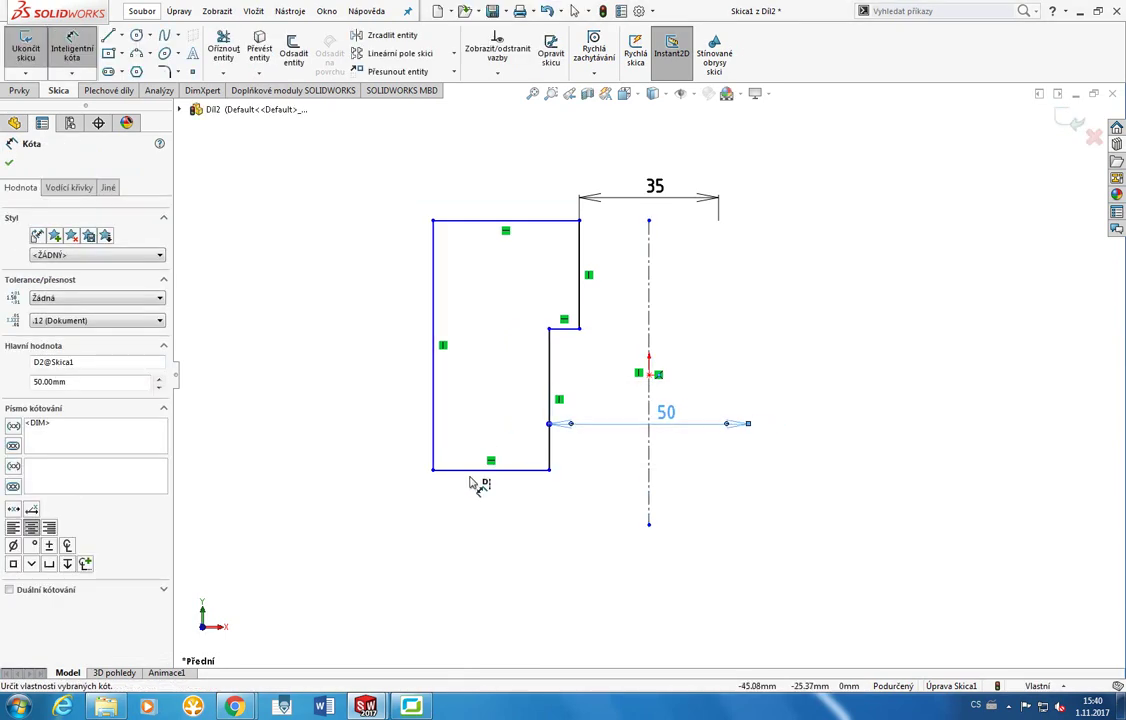
left_click(420, 707)
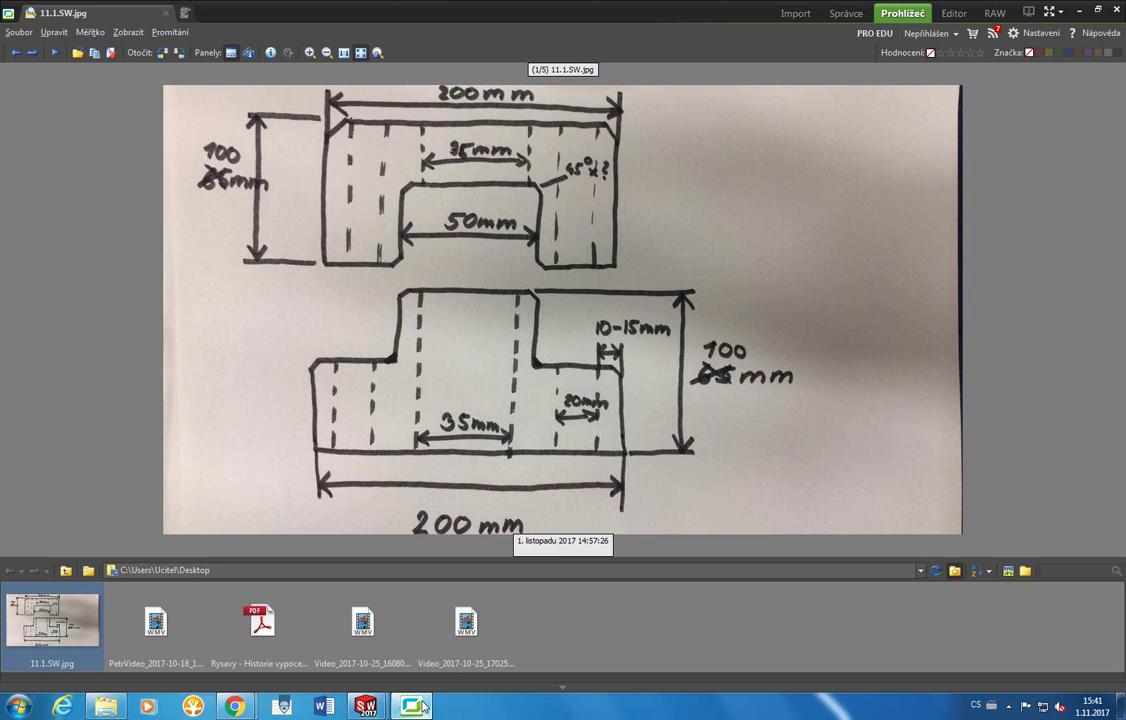
left_click(365, 707)
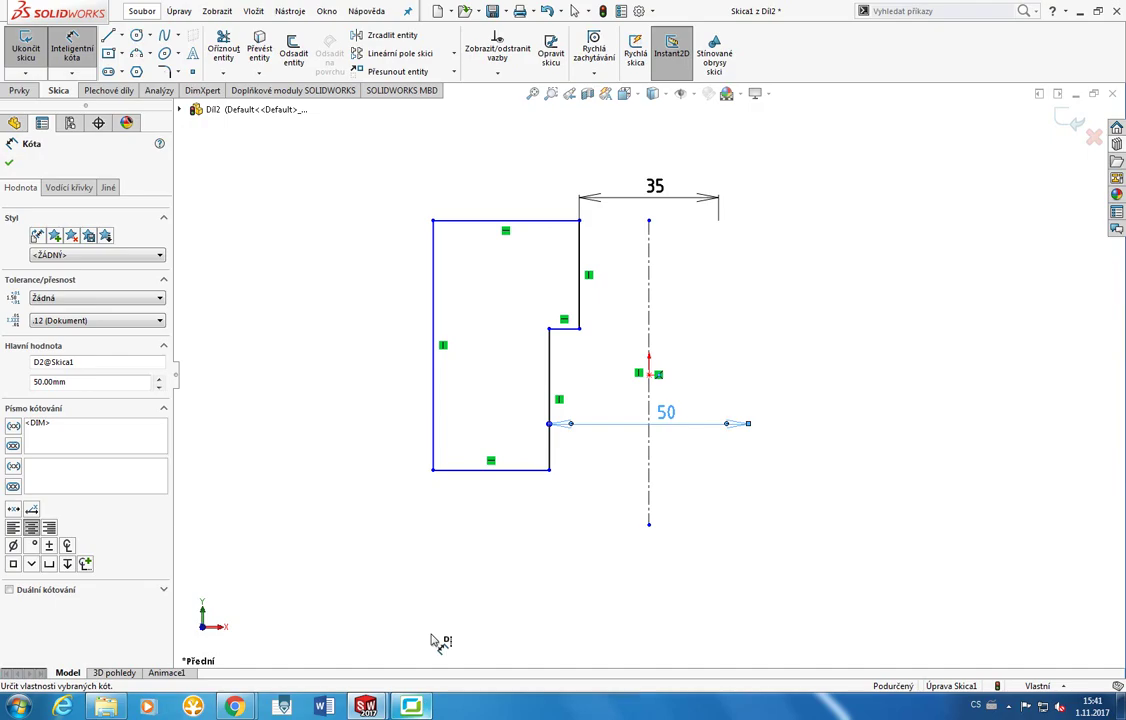
Dimension the outer edge about the centerline as a 200 mm diameter, check hand sketch 11.1.SW.jpg in the image viewer, and return to SOLIDWORKS.
left_click(433, 221)
left_click(649, 245)
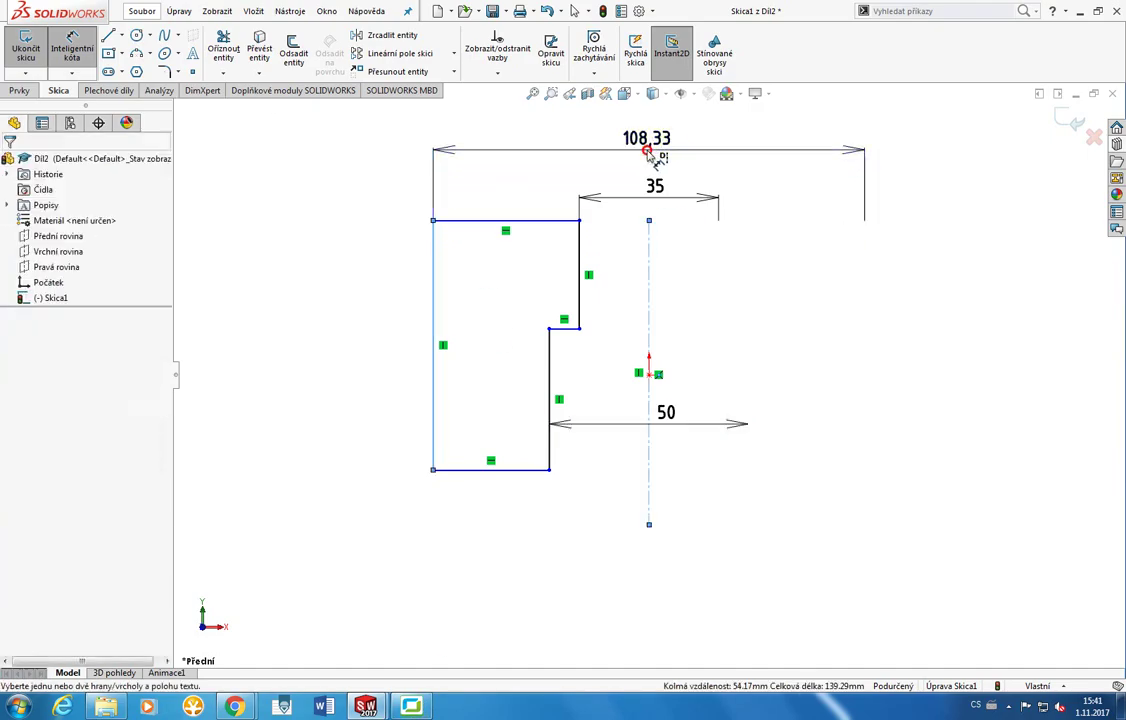
left_click(664, 158)
type("200")
key("Return")
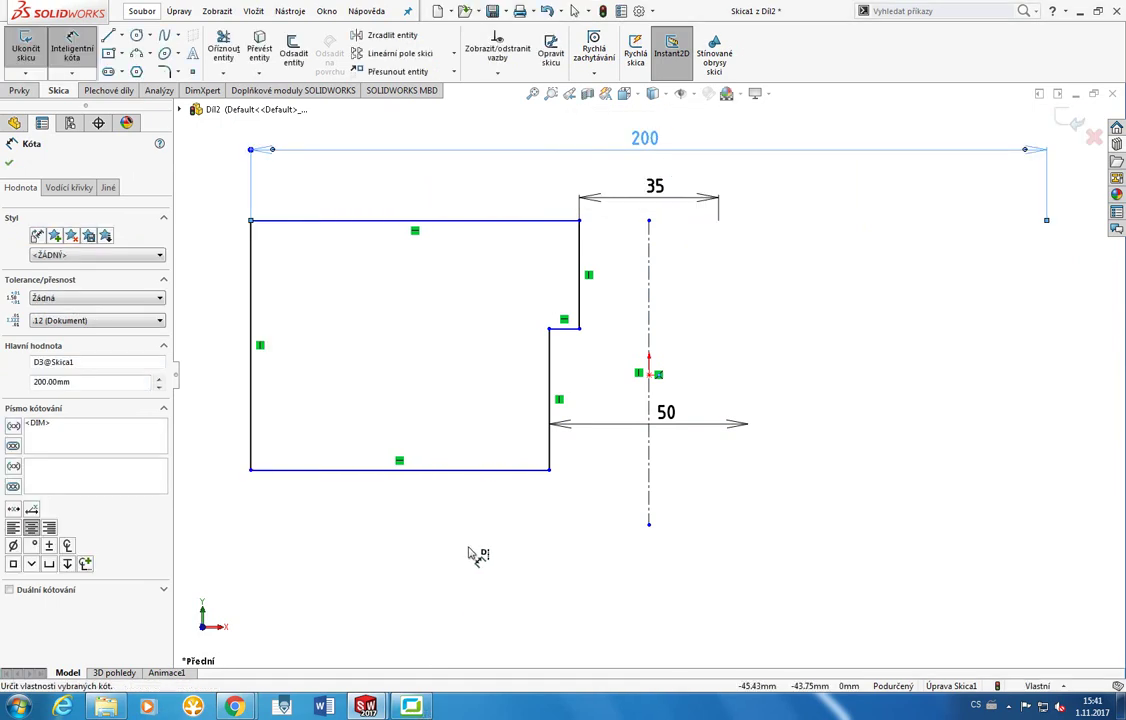
mouse_move(380, 698)
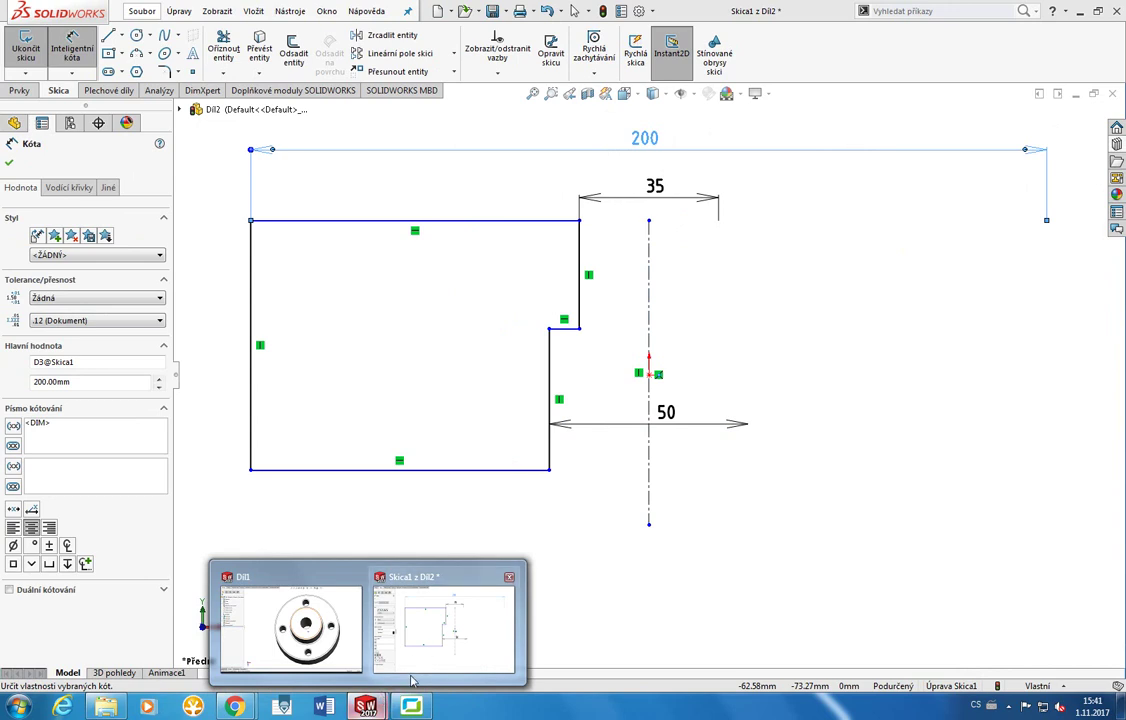
left_click(416, 705)
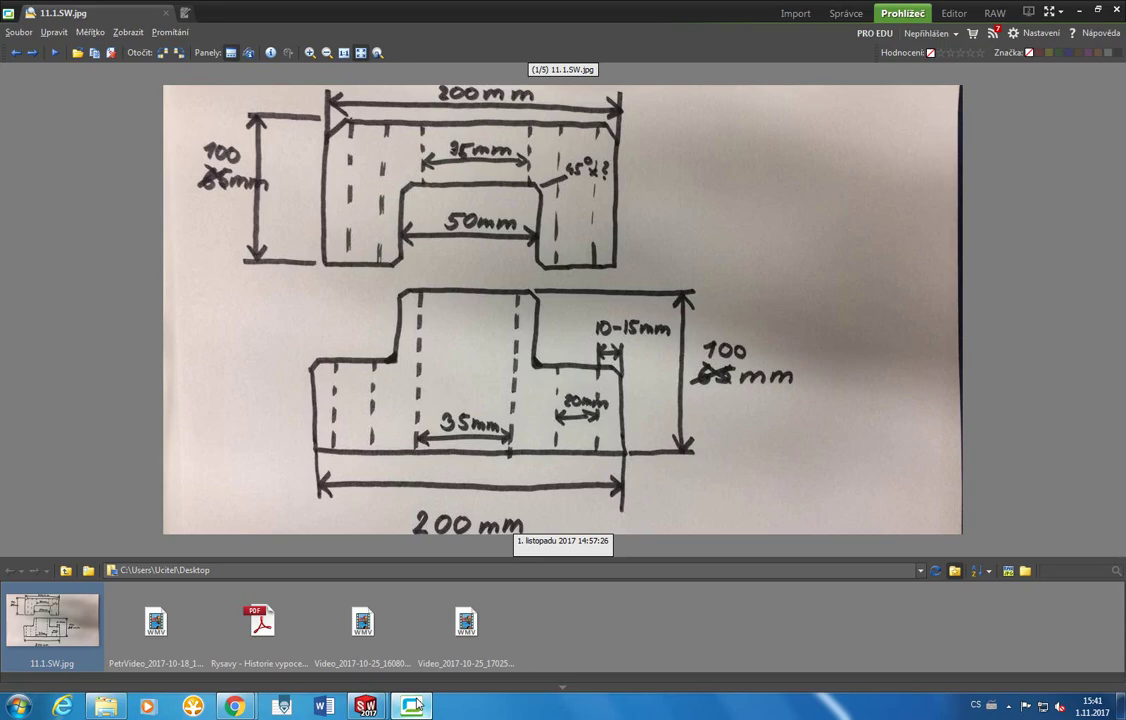
left_click(416, 705)
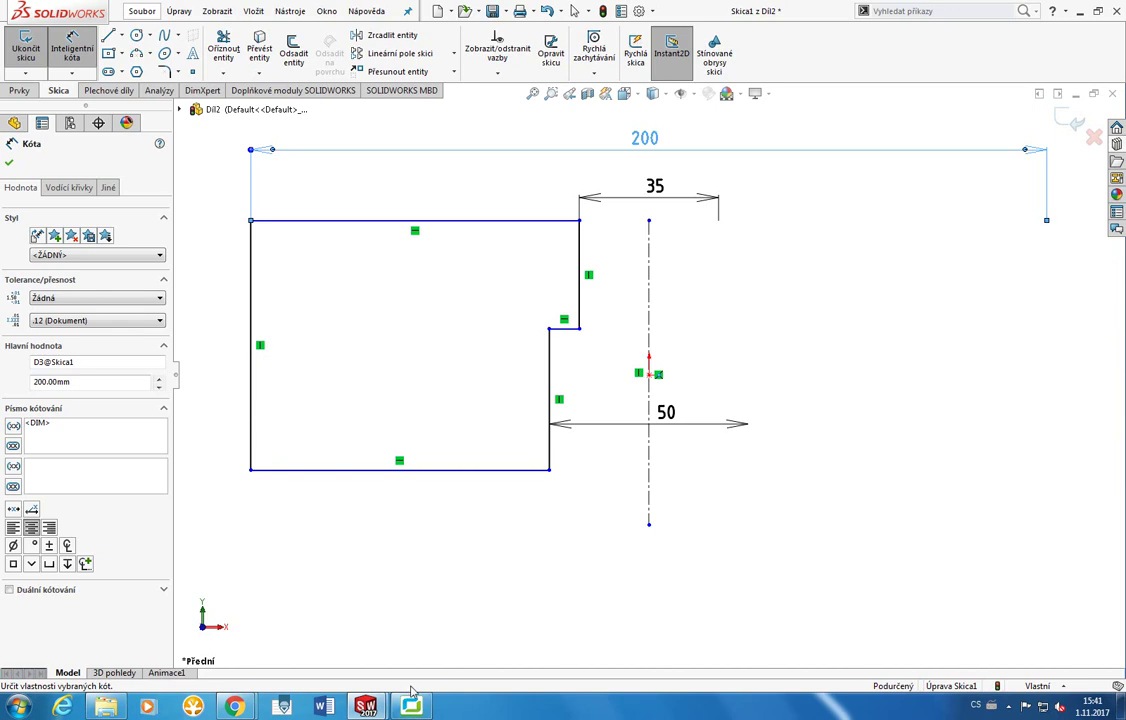
key("Escape")
left_click(549, 360)
key("Escape")
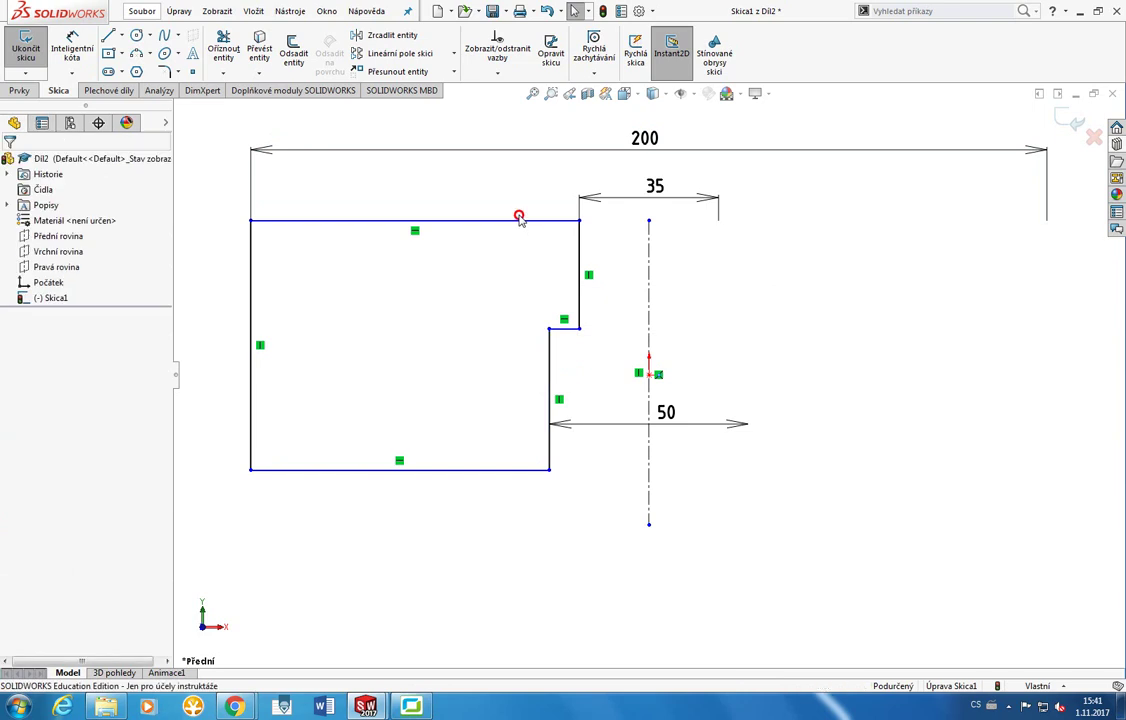
Dimension the profile's overall height between its upper and lower horizontal edges as 100 mm.
left_click(519, 219)
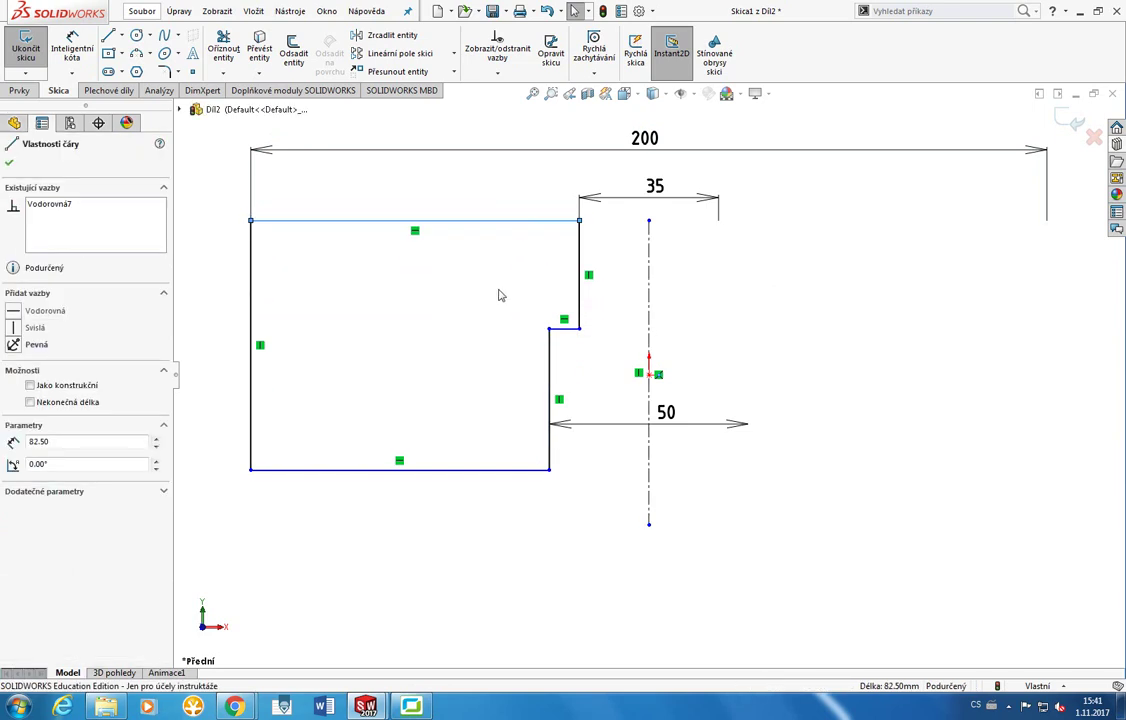
right_click_drag(440, 250, 420, 195)
left_click(405, 385)
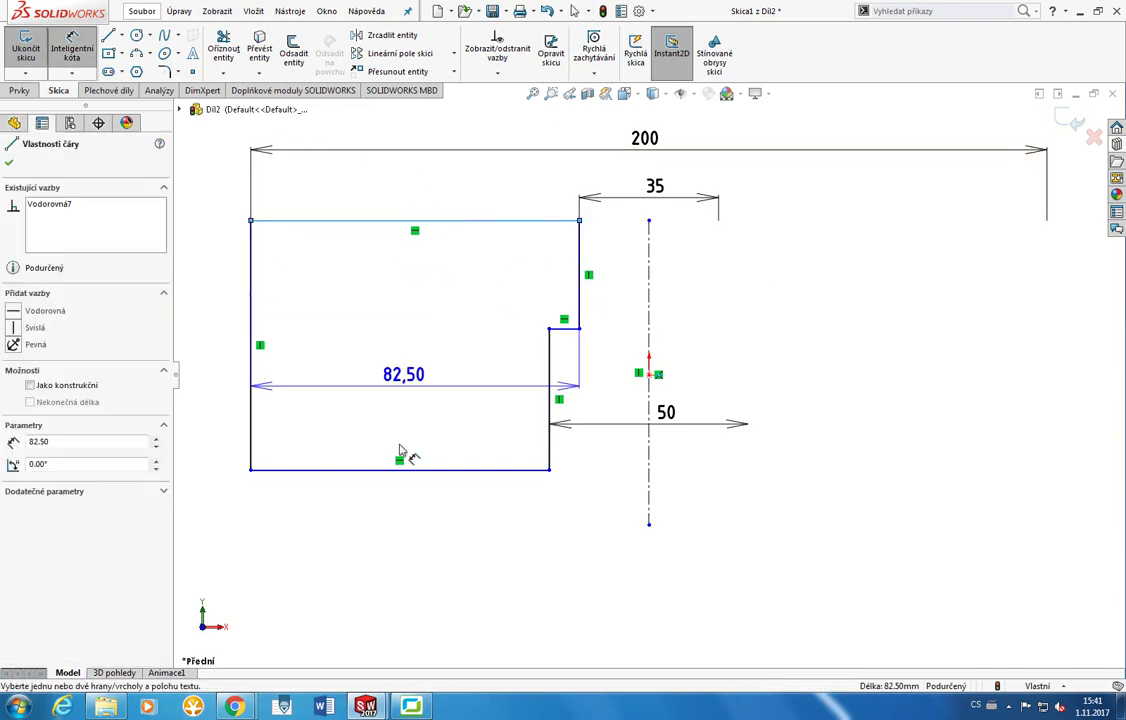
left_click(405, 468)
left_click(735, 350)
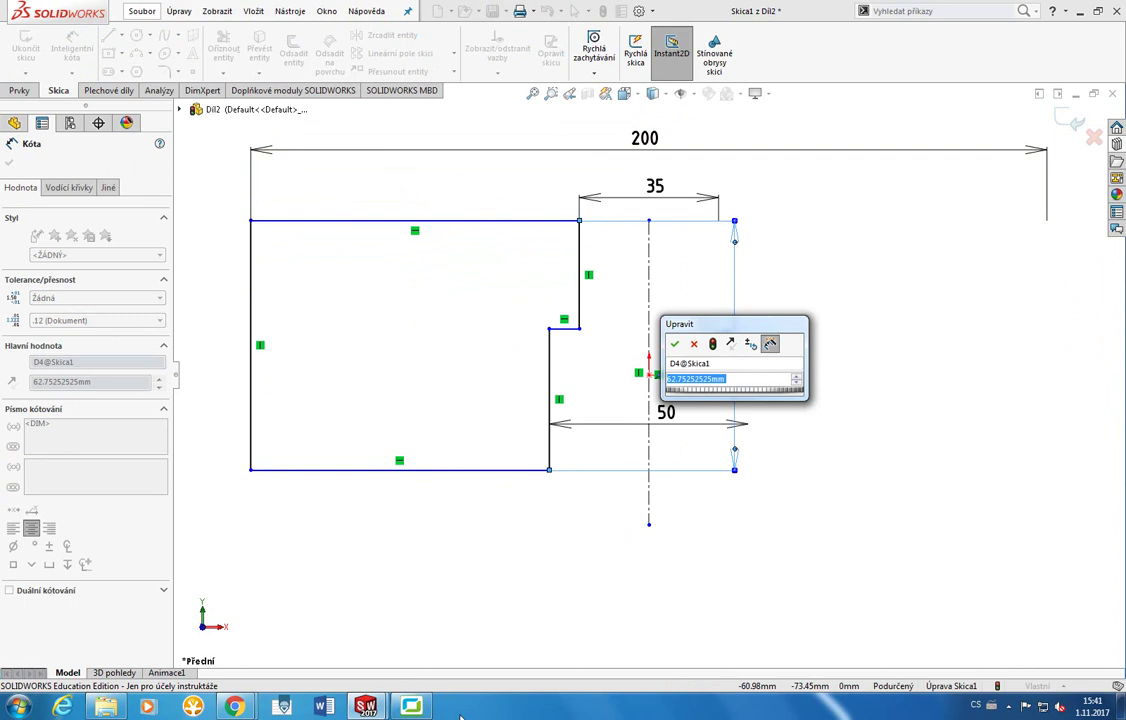
type("100")
key("Return")
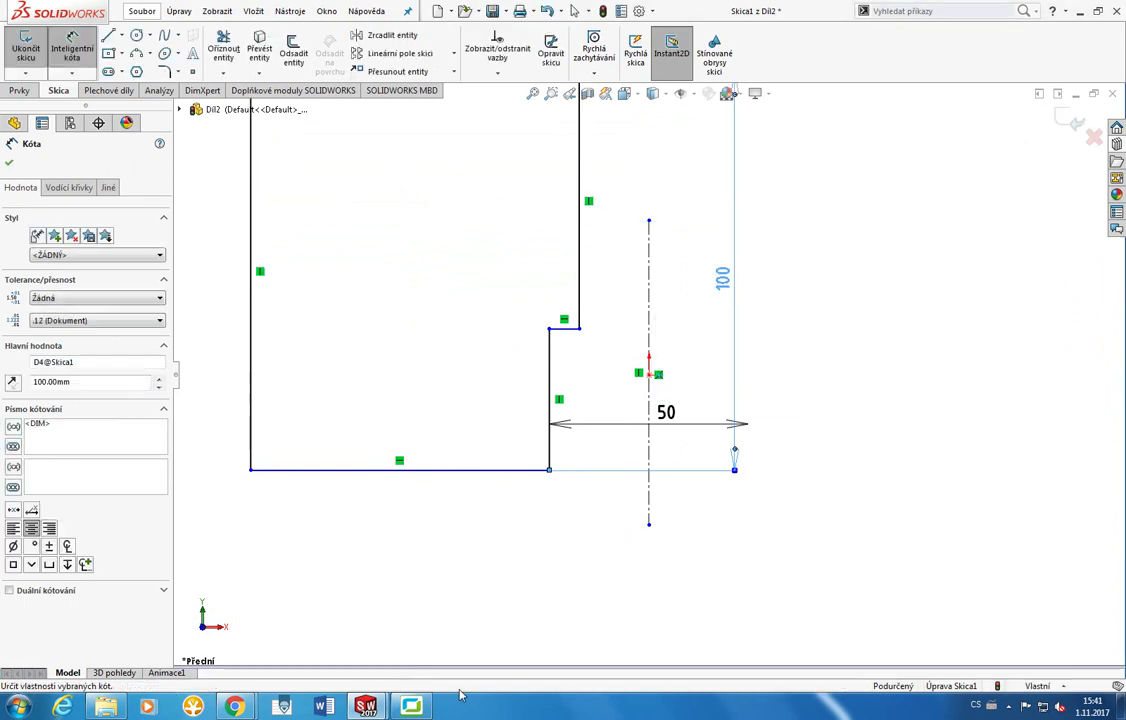
scroll(639, 468, "down", 3)
key("f")
key("Escape")
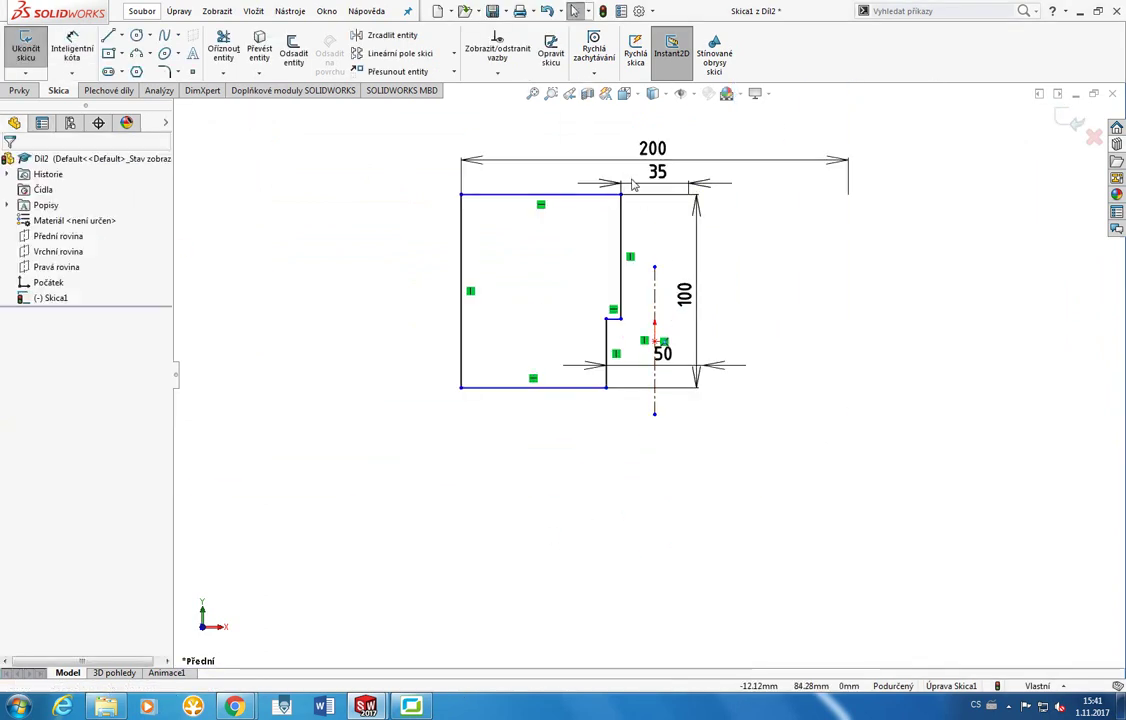
Dimension the height of the recess along the profile's lower inner vertical edge.
left_click(607, 338)
left_click(72, 50)
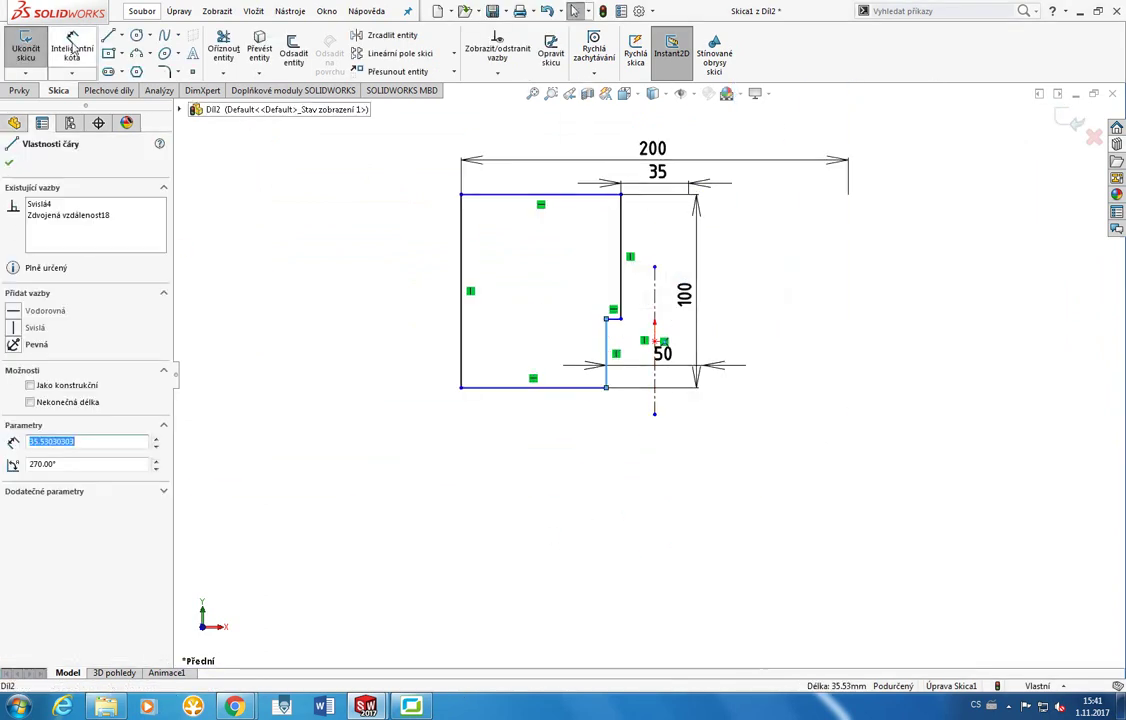
Dimension the height of the profile's lower inner vertical edge and set it to 50 mm.
left_click(545, 345)
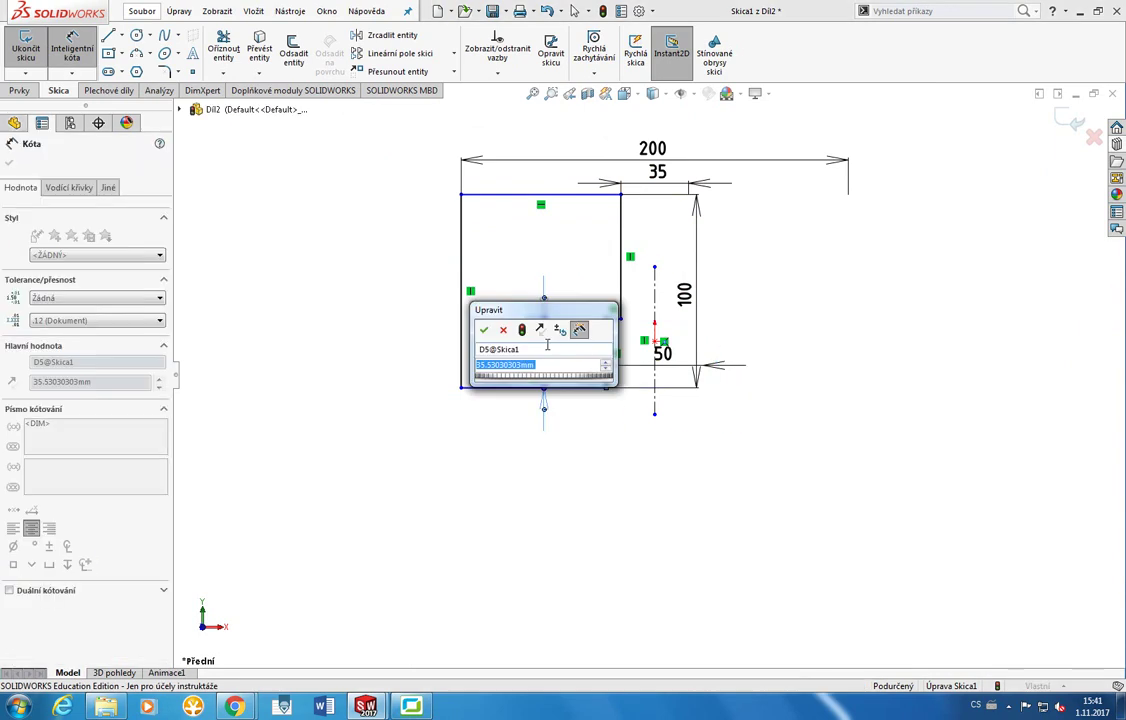
type("50")
left_click(484, 329)
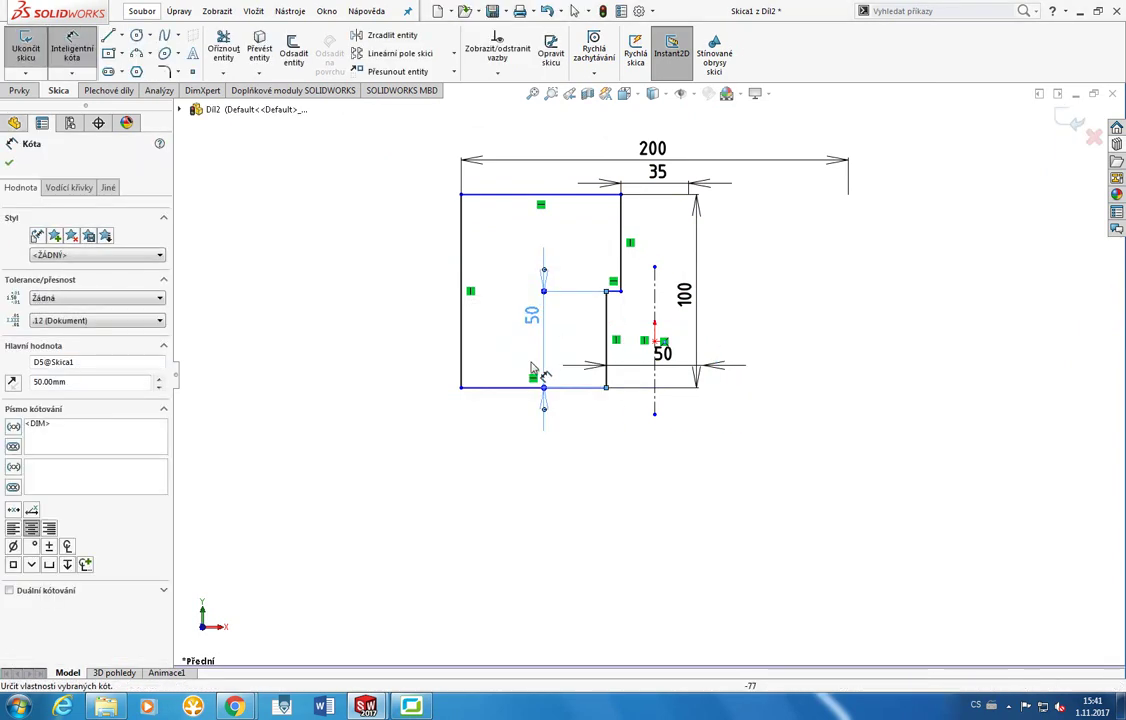
Reposition the 200, 35 and 100 mm dimensions and the horizontal 50 mm dimension farther out from the profile.
left_click_drag(693, 320, 809, 314)
left_click_drag(662, 350, 666, 455)
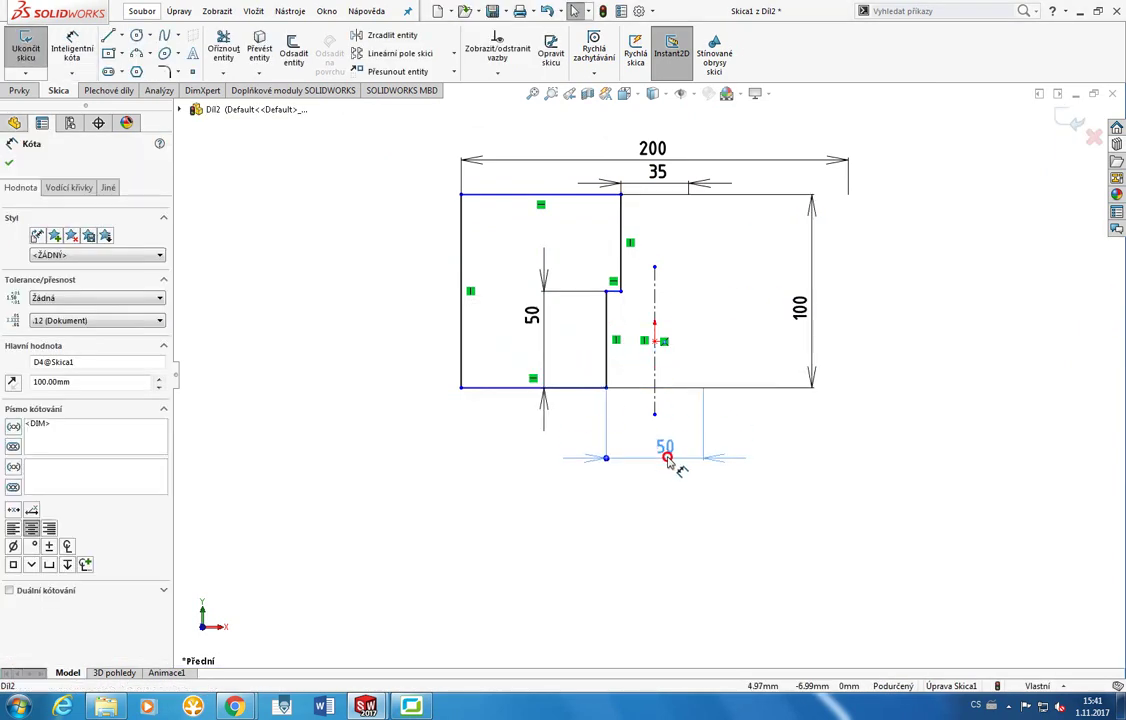
left_click_drag(652, 150, 652, 99)
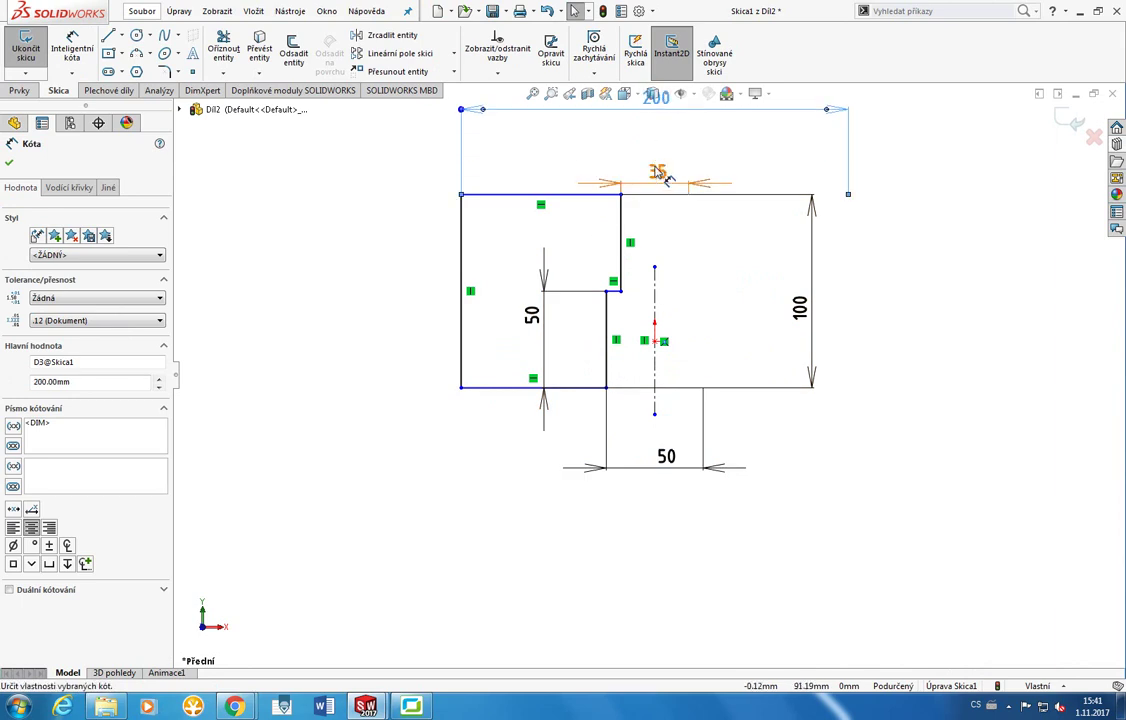
left_click_drag(657, 172, 665, 145)
key("ctrl+Down")
key("ctrl+Down")
key("Escape")
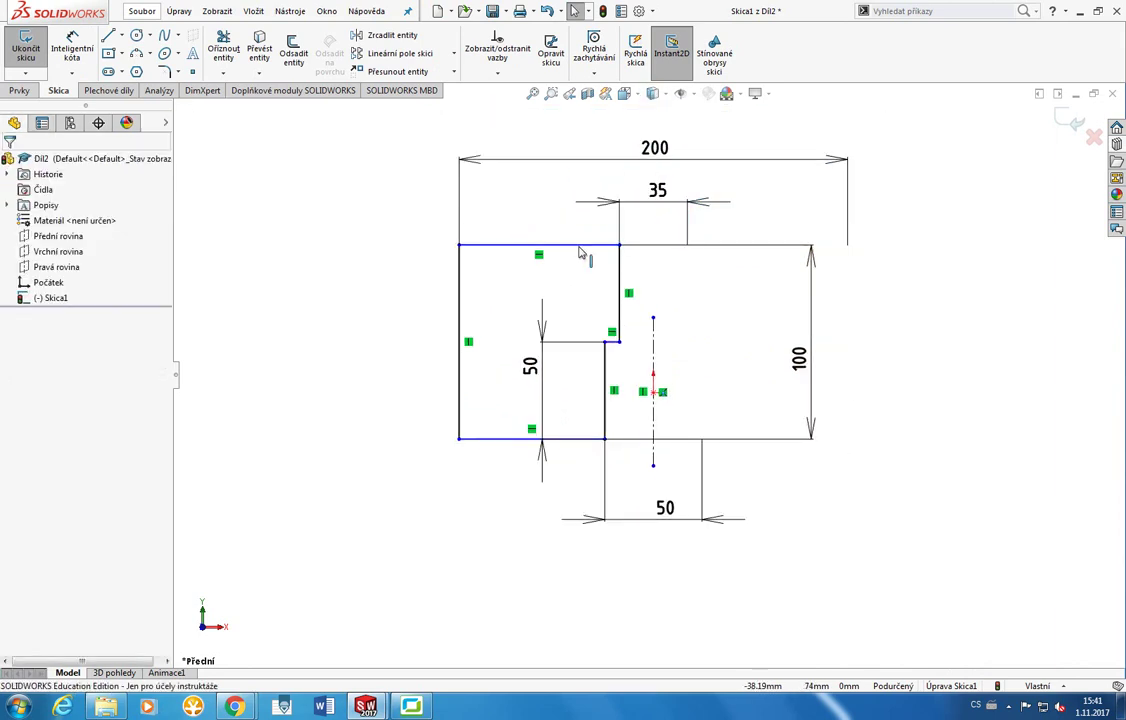
Shift the underdefined profile vertically by its upper edge to test its freedom of movement.
left_click(581, 240)
mouse_move(581, 240)
left_mouse_down()
mouse_move(580, 201)
mouse_move(580, 360)
mouse_move(565, 194)
mouse_move(566, 325)
mouse_move(575, 211)
mouse_move(578, 307)
mouse_move(593, 214)
mouse_move(613, 352)
mouse_move(673, 246)
mouse_move(726, 302)
mouse_move(741, 226)
left_mouse_up()
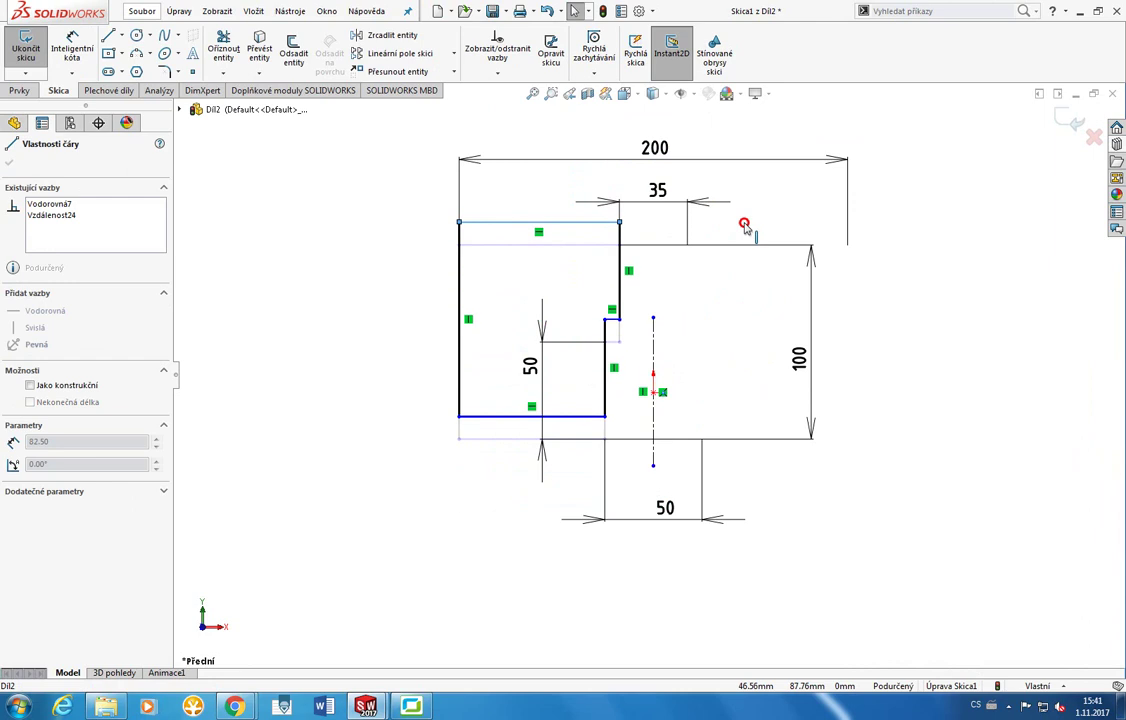
left_click(758, 317)
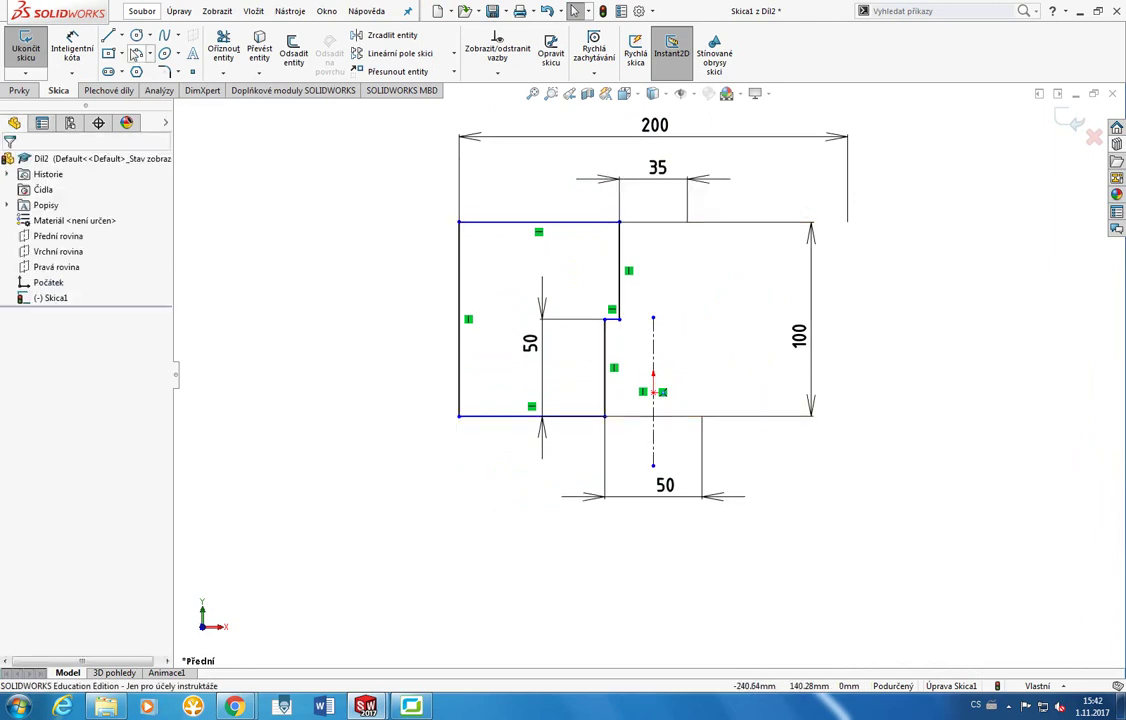
Draw a centerline from the profile's lower inner corner to the origin and make it horizontal.
left_click(121, 37)
left_click(148, 68)
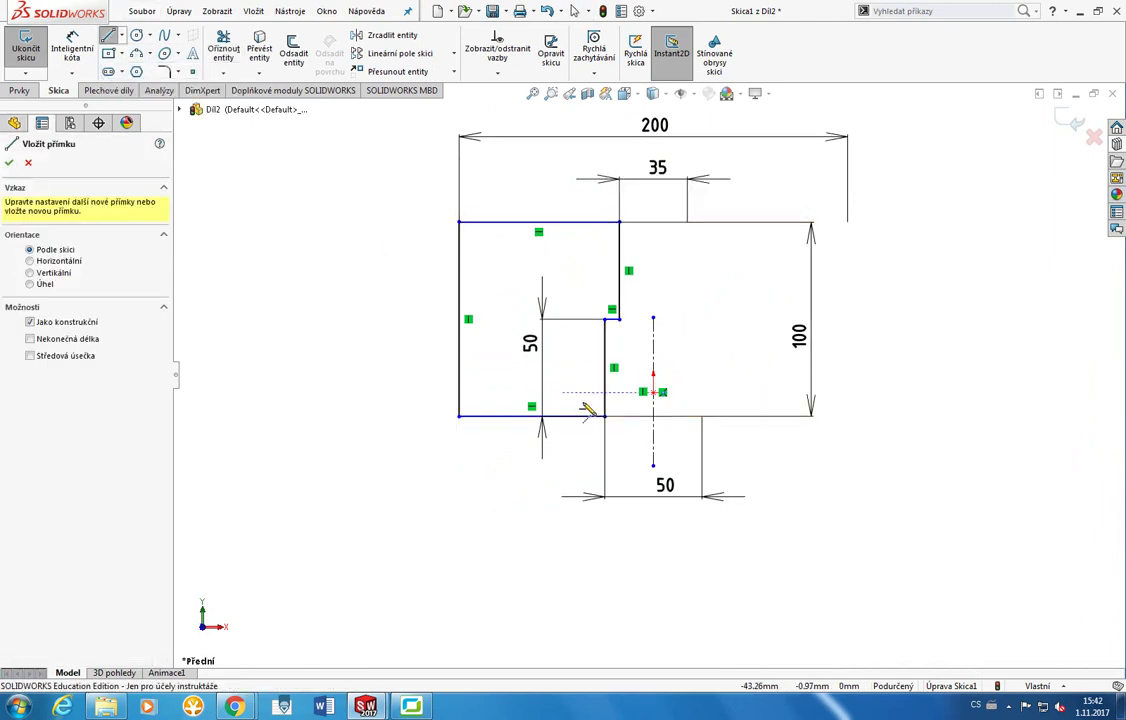
left_click(604, 416)
left_click(653, 393)
key("Escape")
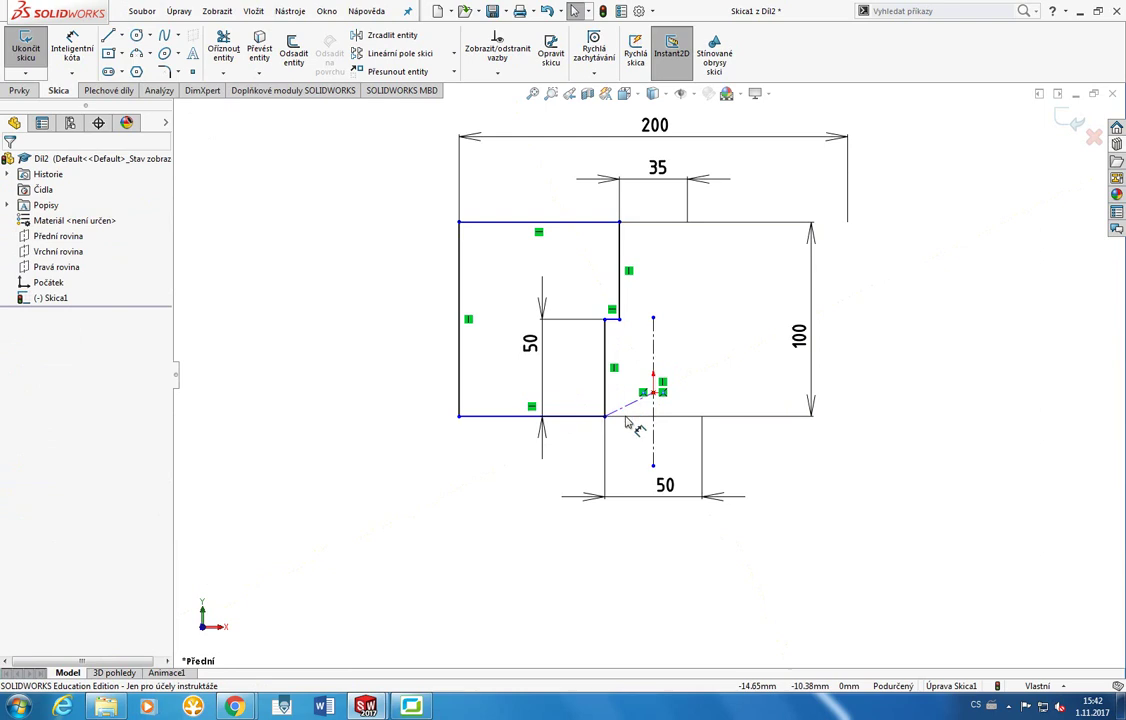
left_click(616, 412)
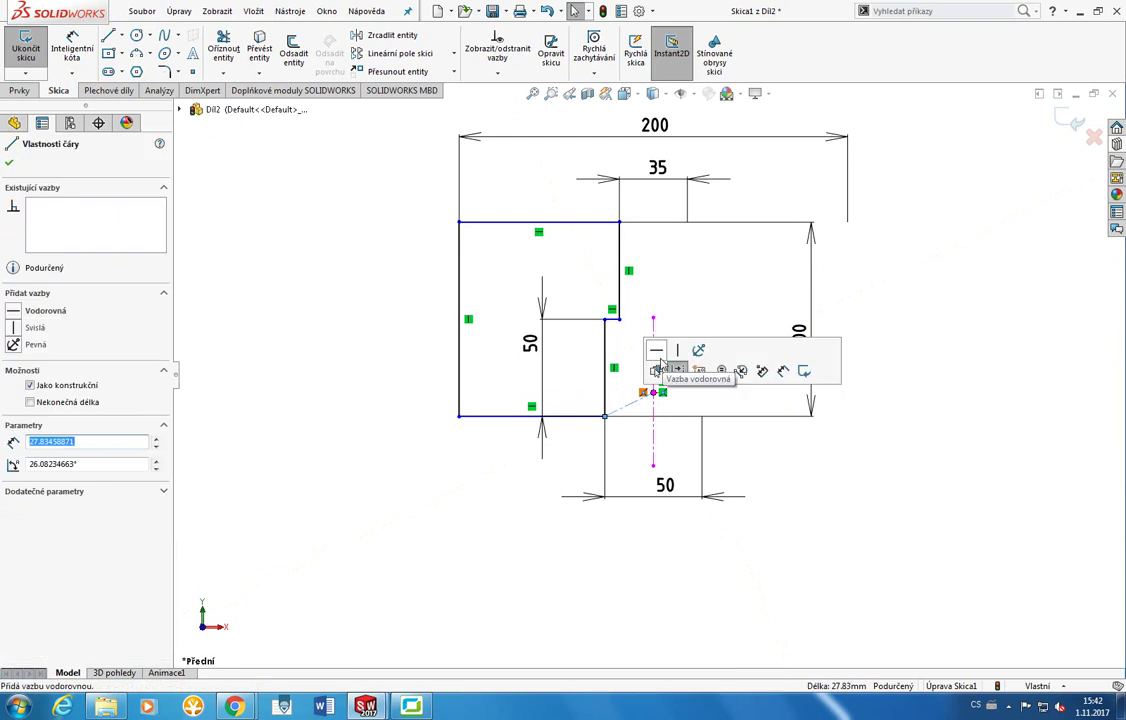
left_click(657, 352)
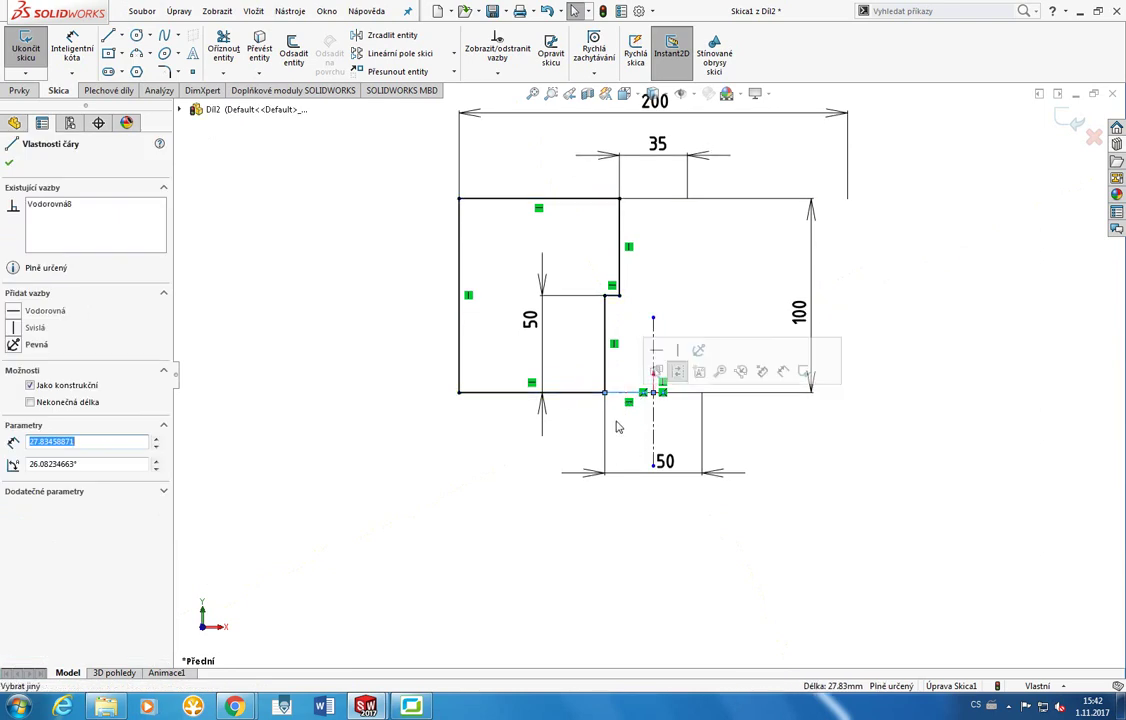
left_click(616, 427)
Add a horizontal relation between the profile's lower inner corner and the origin.
left_click(653, 392)
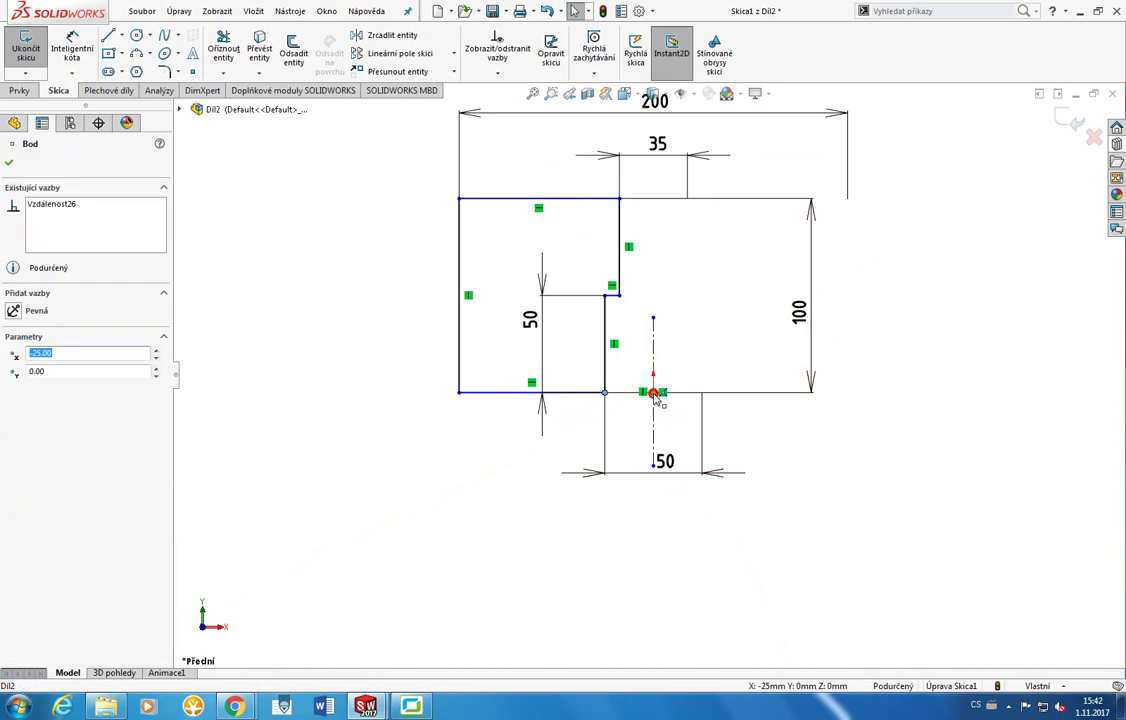
left_click(702, 392, "ctrl")
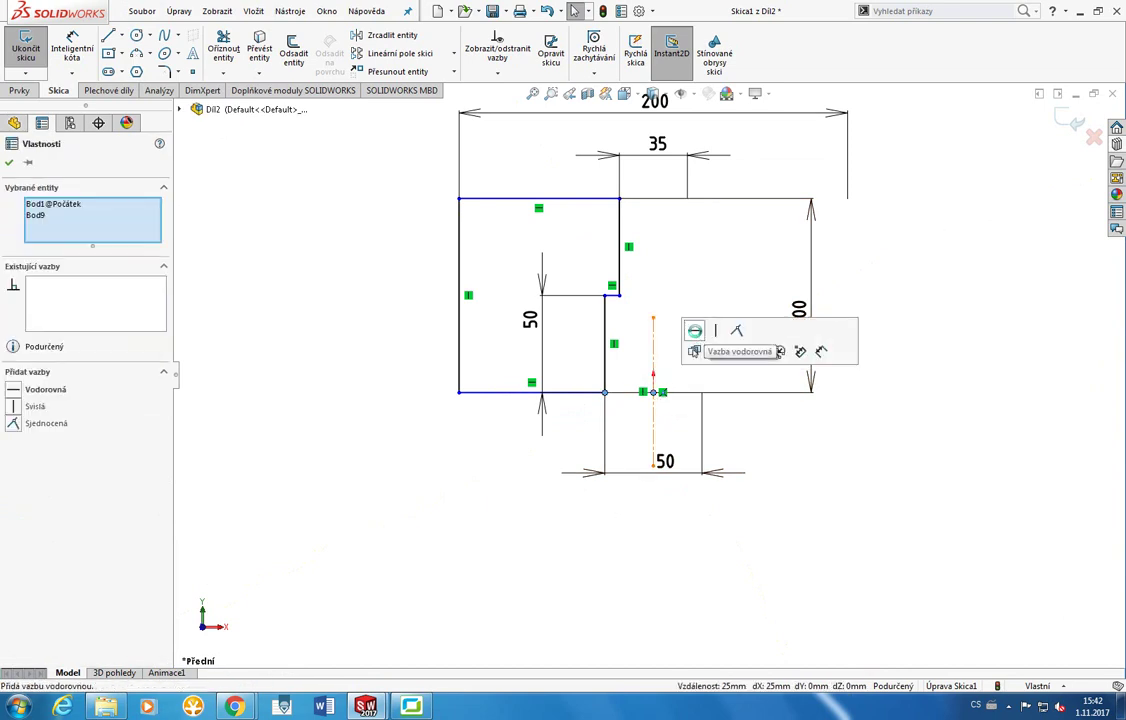
left_click(695, 330)
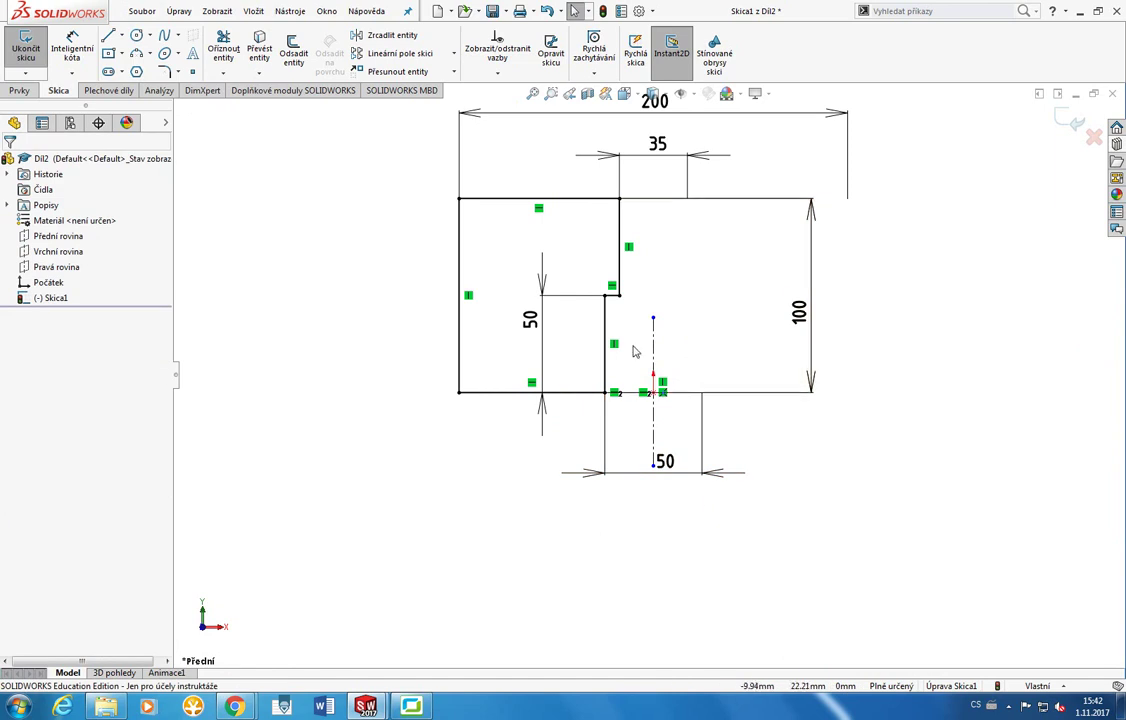
Move the 100 mm height dimension outside the profile's outer edge and check the relation between the lower inner corner and the origin.
scroll(652, 378, "down", 3)
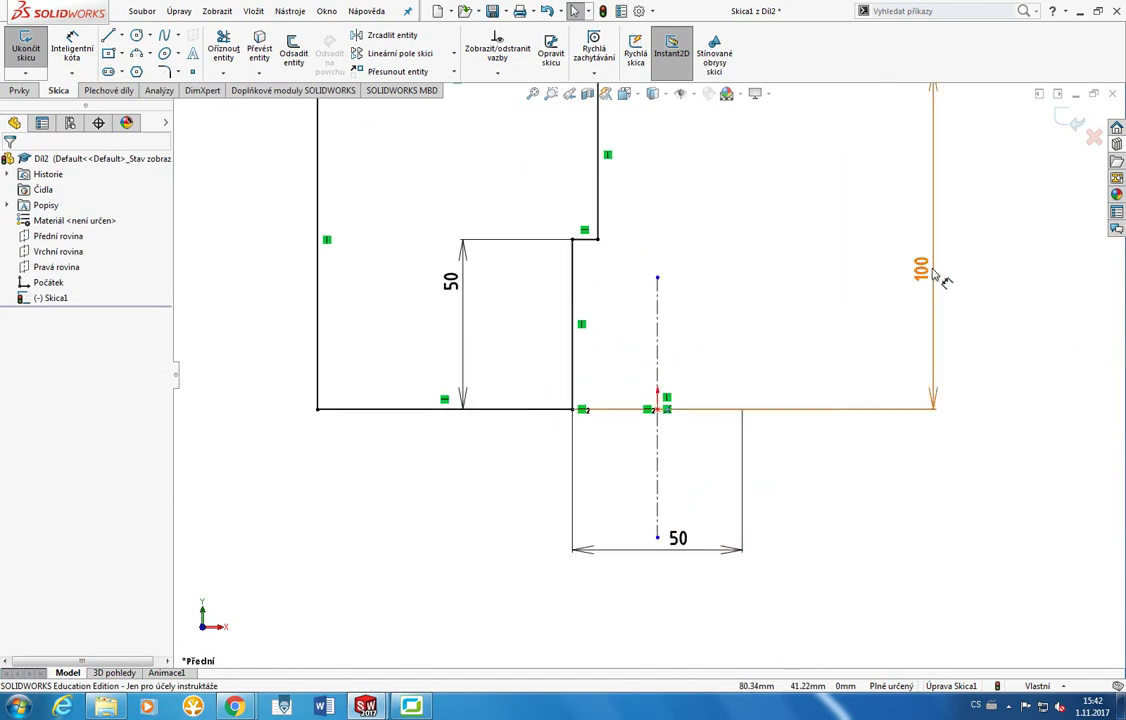
mouse_move(940, 281)
left_mouse_down()
mouse_move(390, 246)
mouse_move(225, 298)
left_mouse_up()
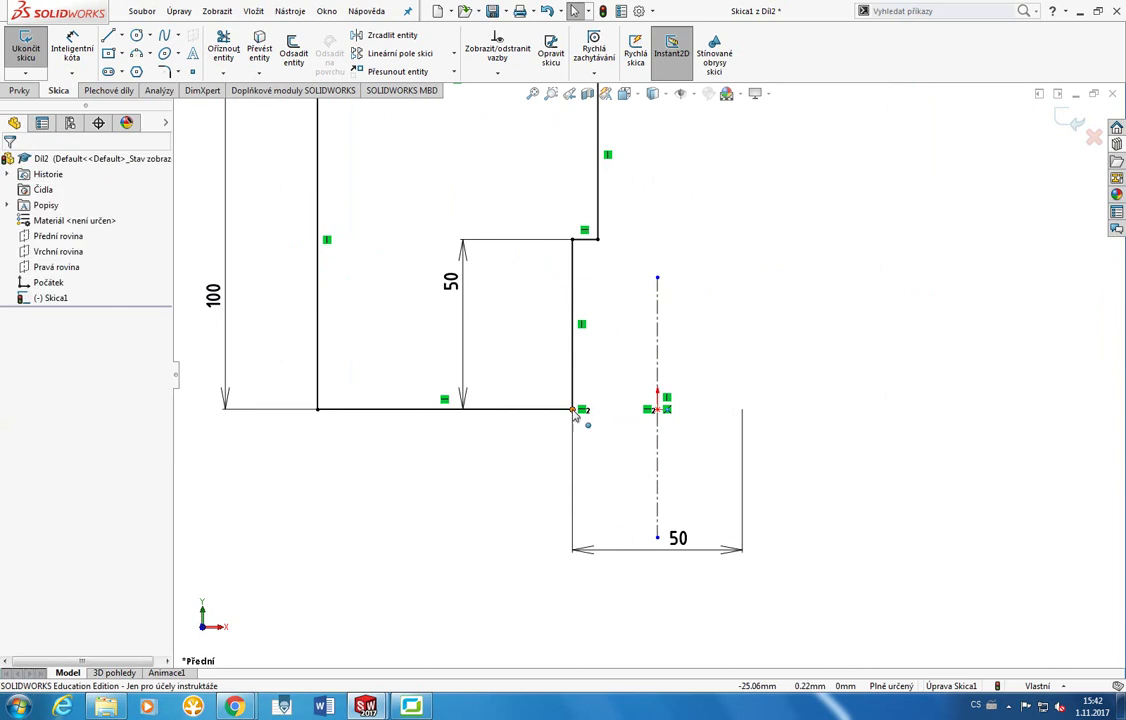
left_click(575, 410)
left_click(660, 413, "ctrl")
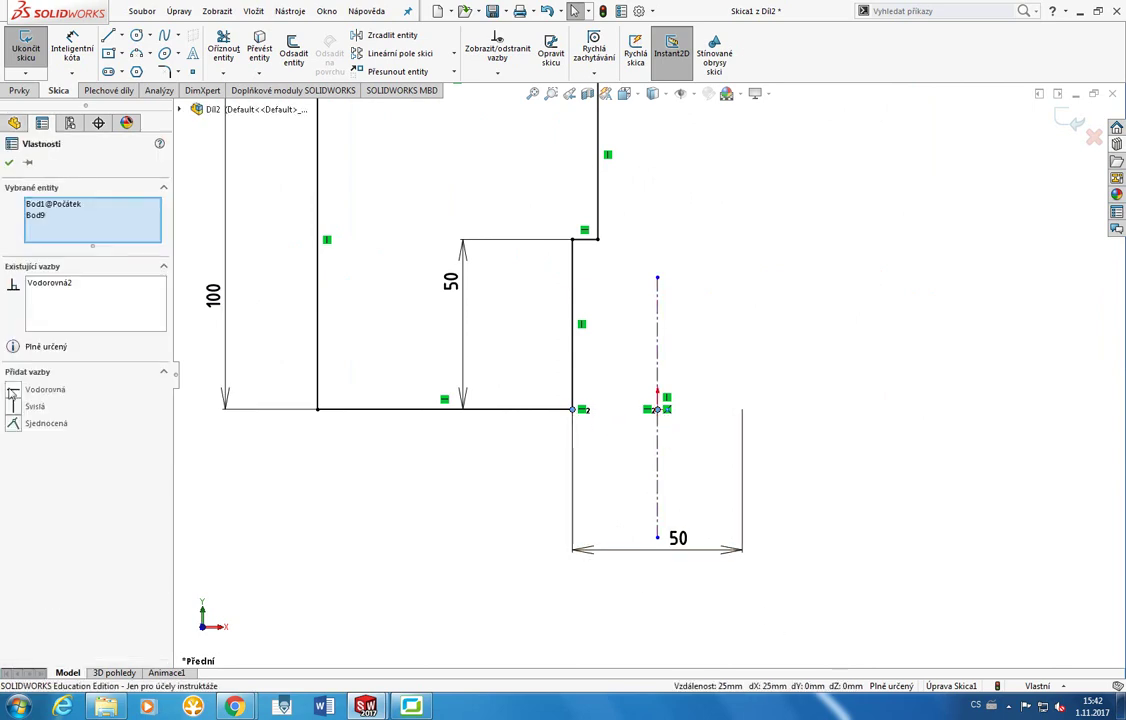
left_click(337, 452)
scroll(764, 349, "up", 5)
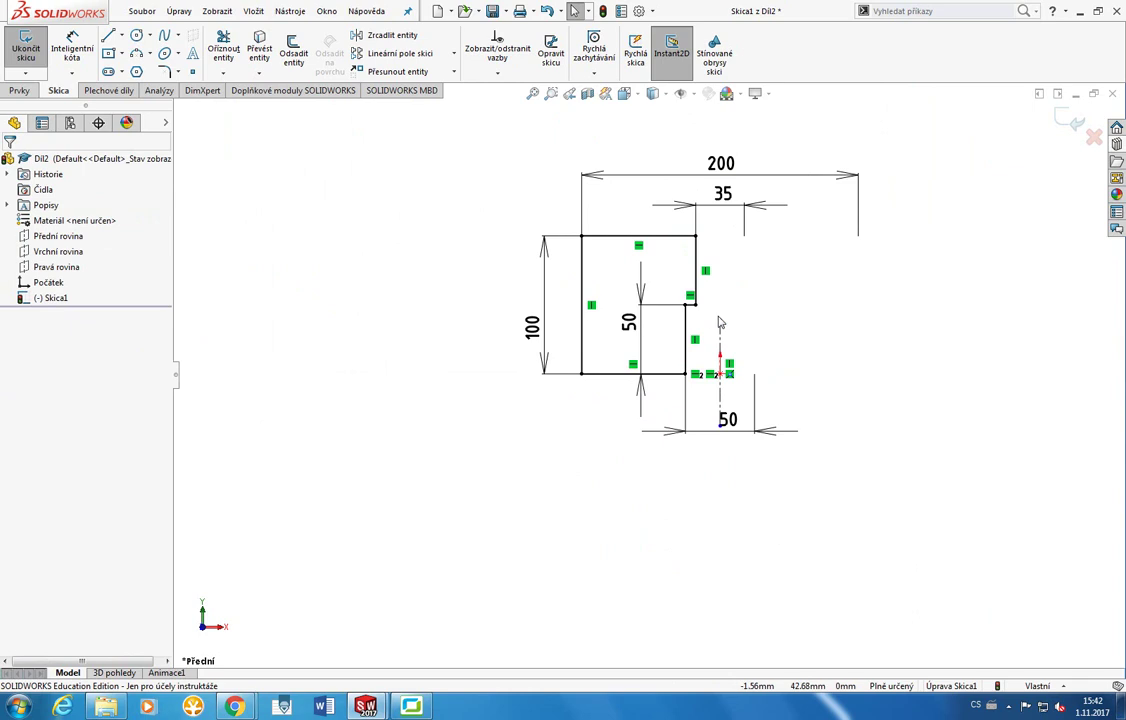
Move the 200 mm and 35 mm dimensions higher above the profile.
left_click(741, 216)
left_click_drag(721, 163, 722, 111)
left_click_drag(725, 195, 716, 174)
left_click(799, 168)
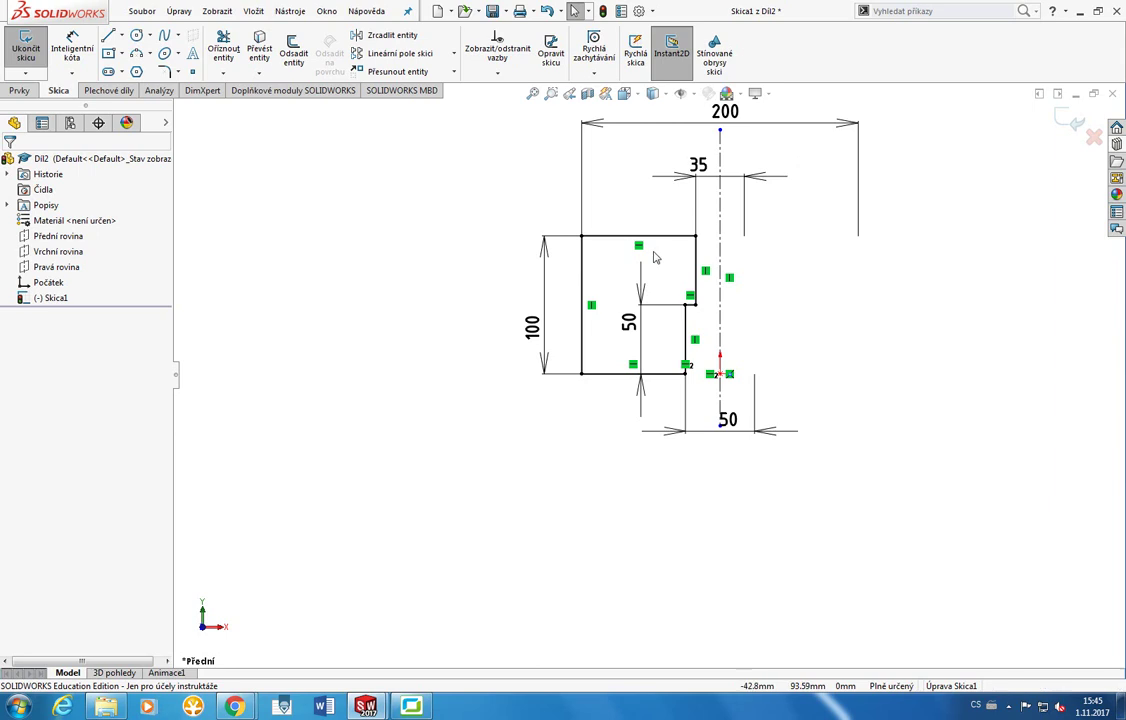
Revolve the profile 360 degrees into a solid, reselecting the vertical centerline as the axis of rotation.
scroll(652, 372, "up", 2)
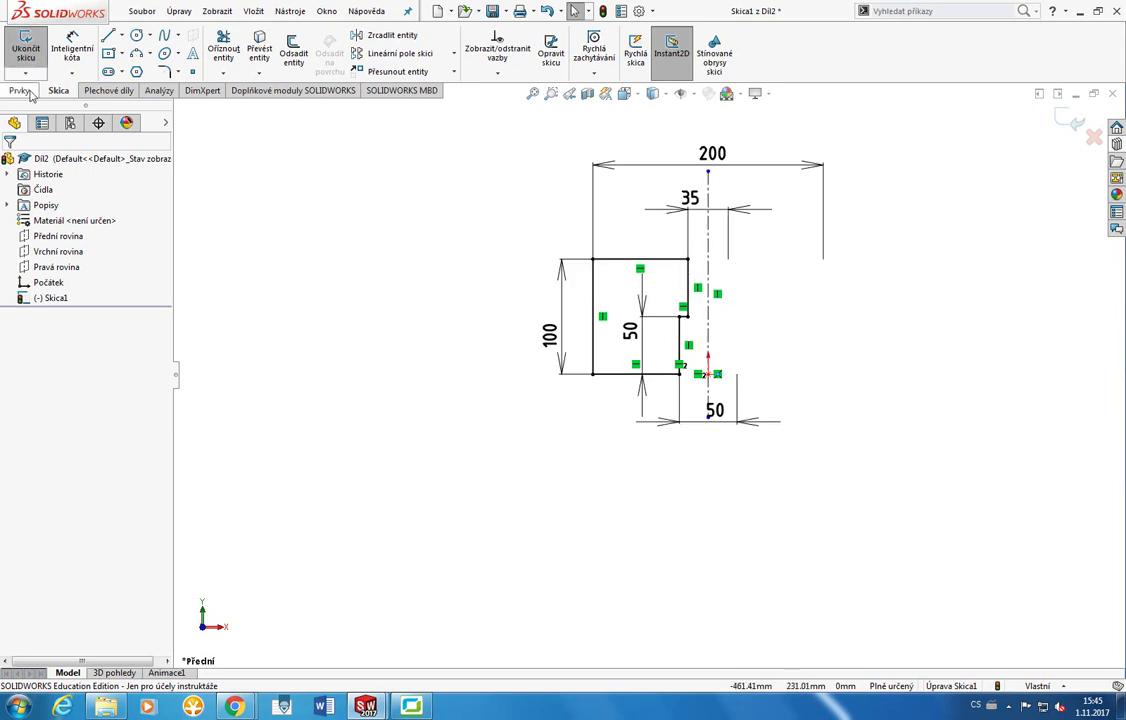
key("r")
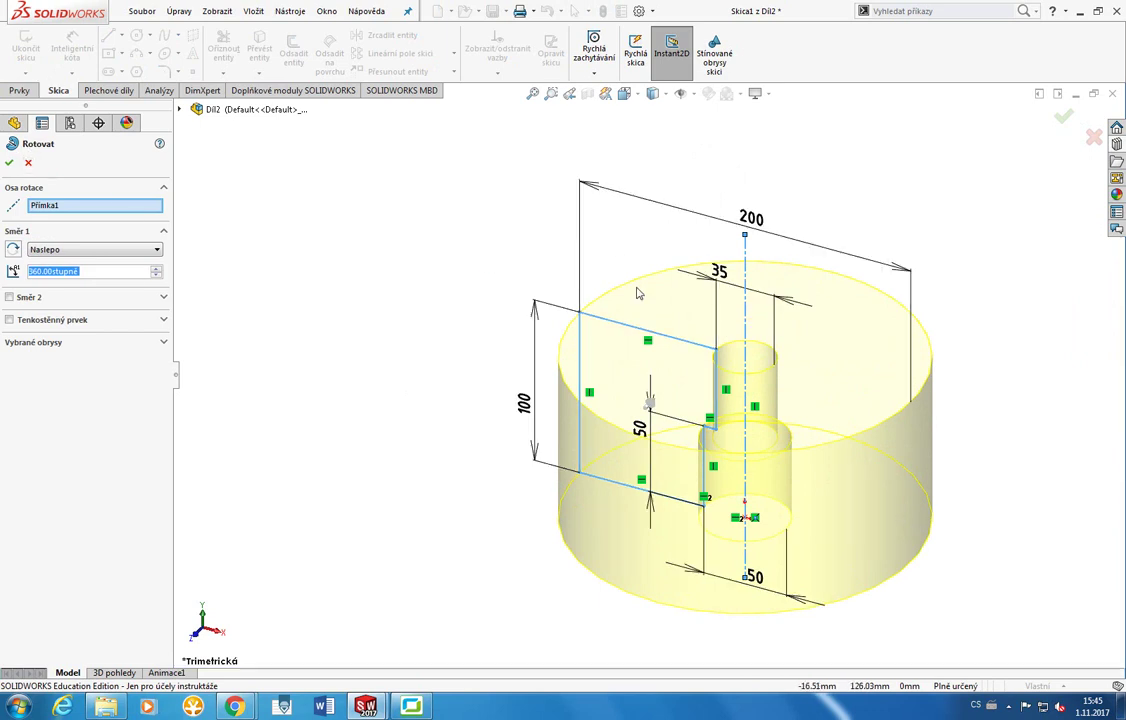
left_click(40, 205)
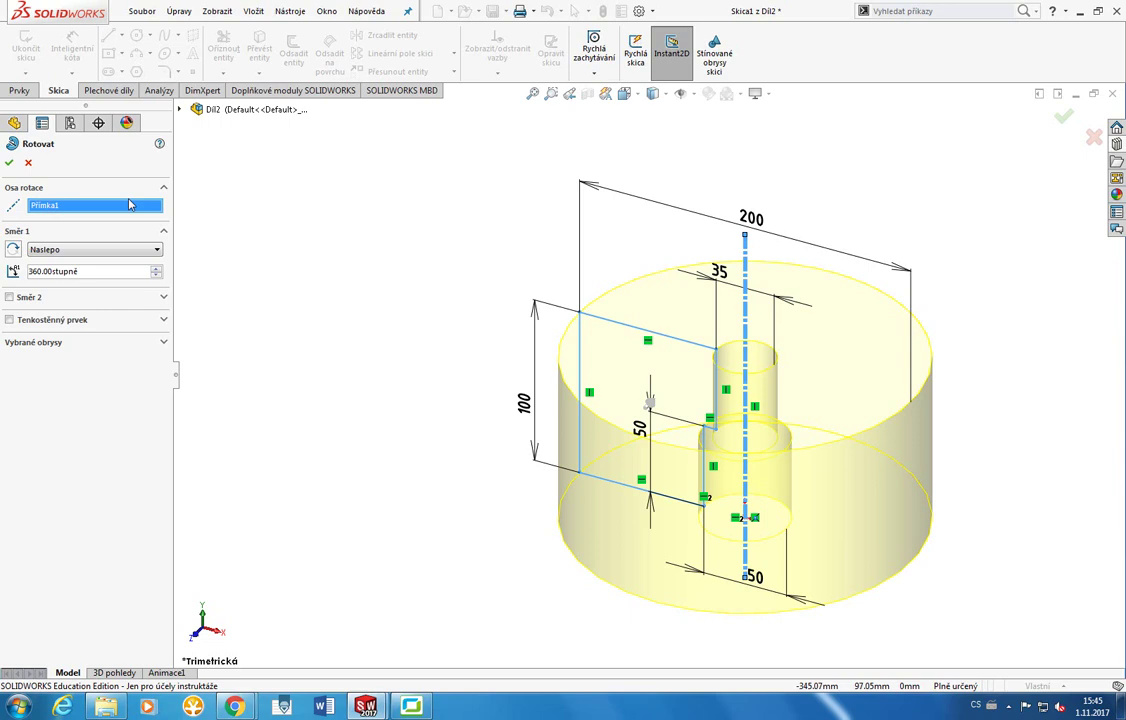
key("Delete")
left_click(744, 327)
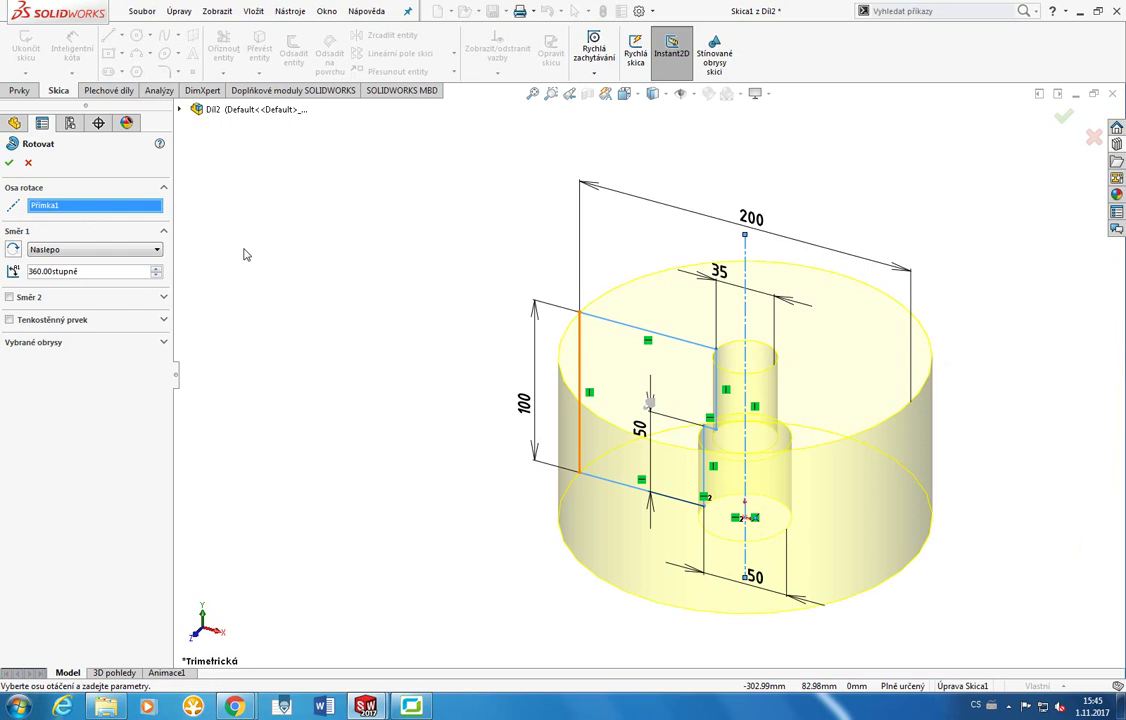
left_click(19, 91)
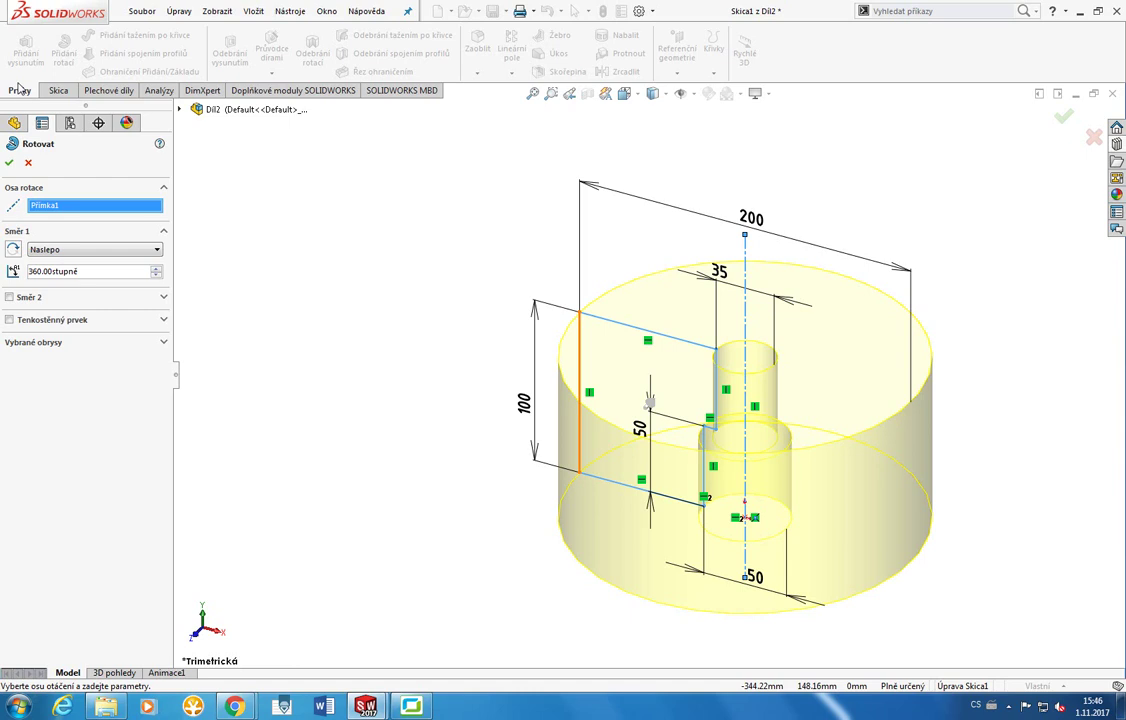
left_click(9, 162)
mouse_move(530, 269)
middle_mouse_down()
mouse_move(586, 156)
mouse_move(516, 317)
mouse_move(531, 331)
middle_mouse_up()
left_click(531, 331)
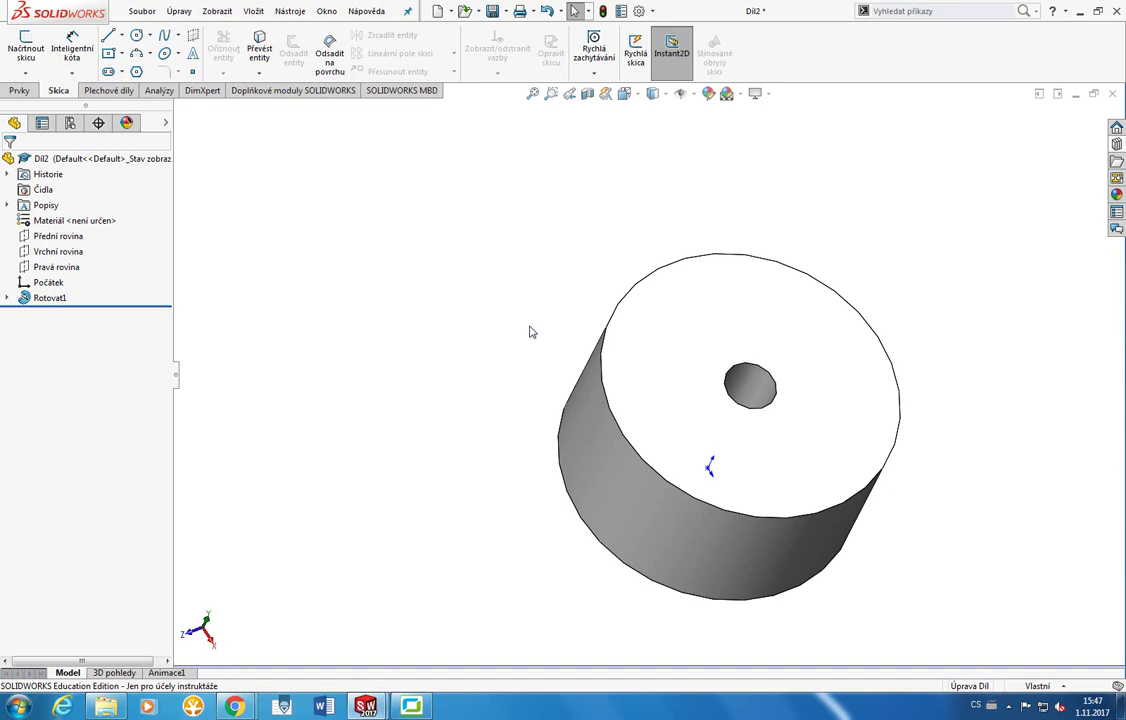
Edit the revolve's sketch, set the lower bore diameter to 100 mm, and rebuild the part.
left_click(7, 297)
right_click(38, 312)
left_click(44, 259)
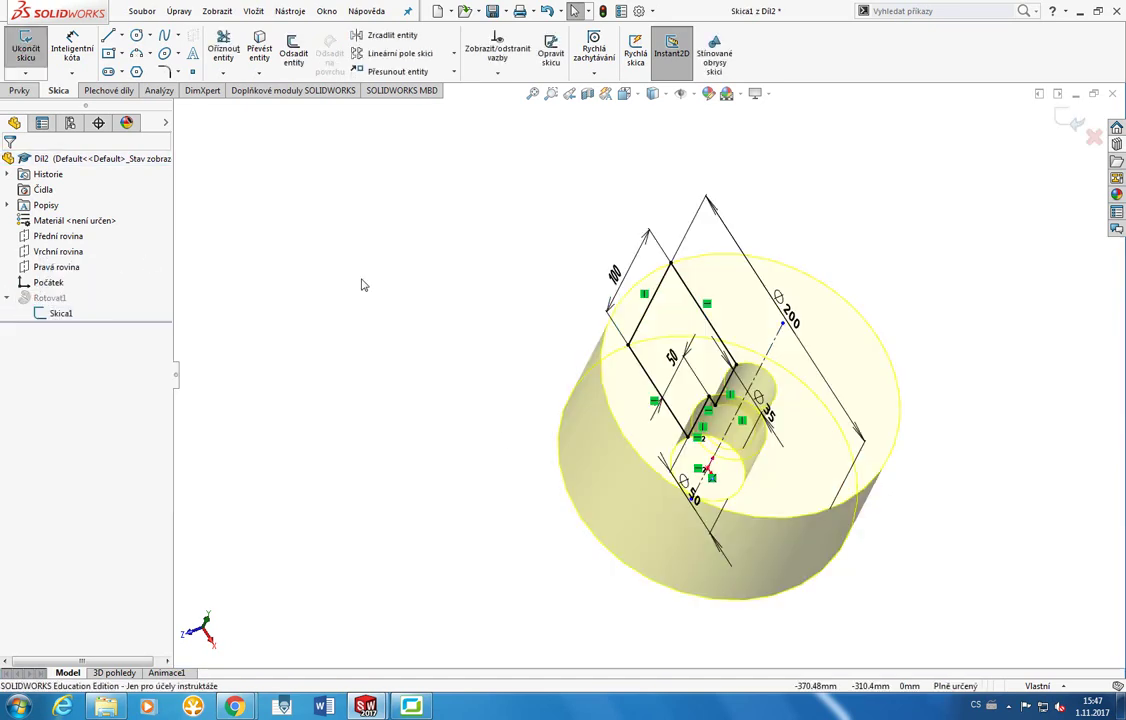
key("space")
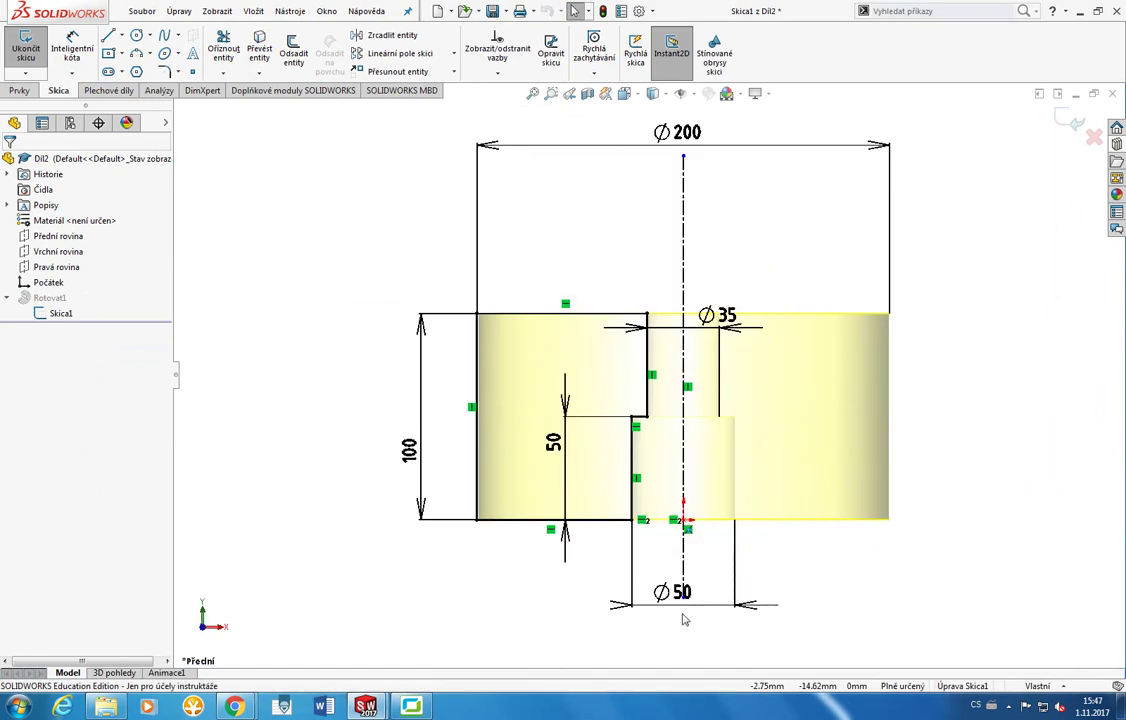
double_click(673, 593)
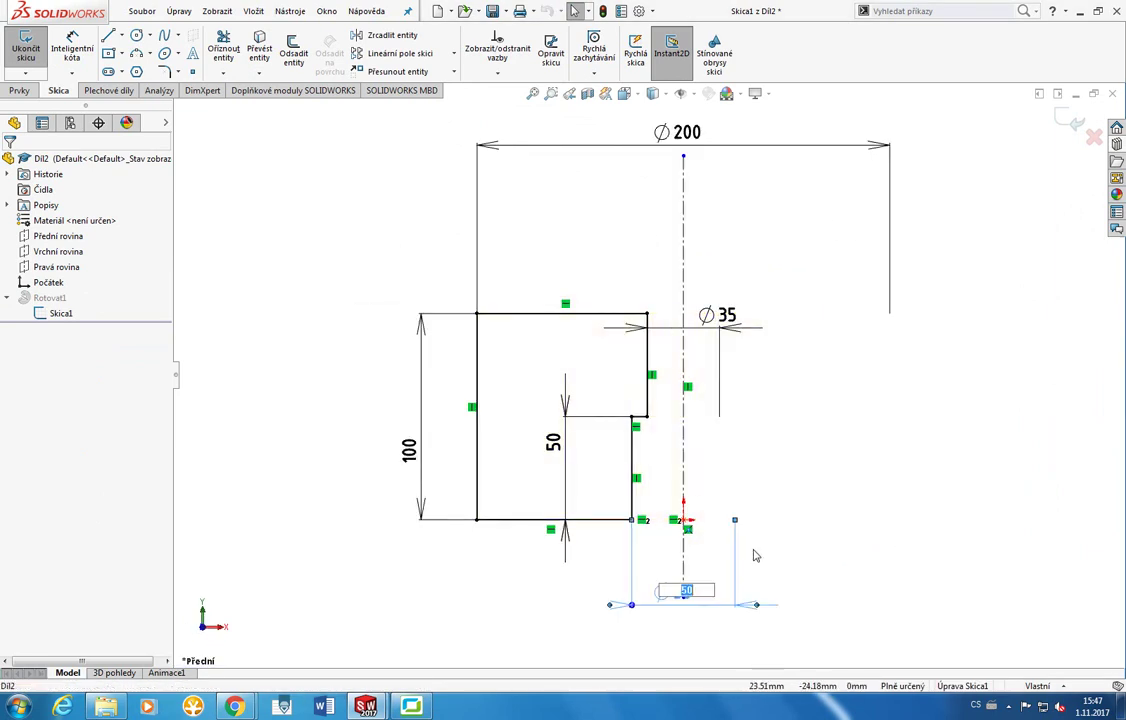
type("100")
key("Return")
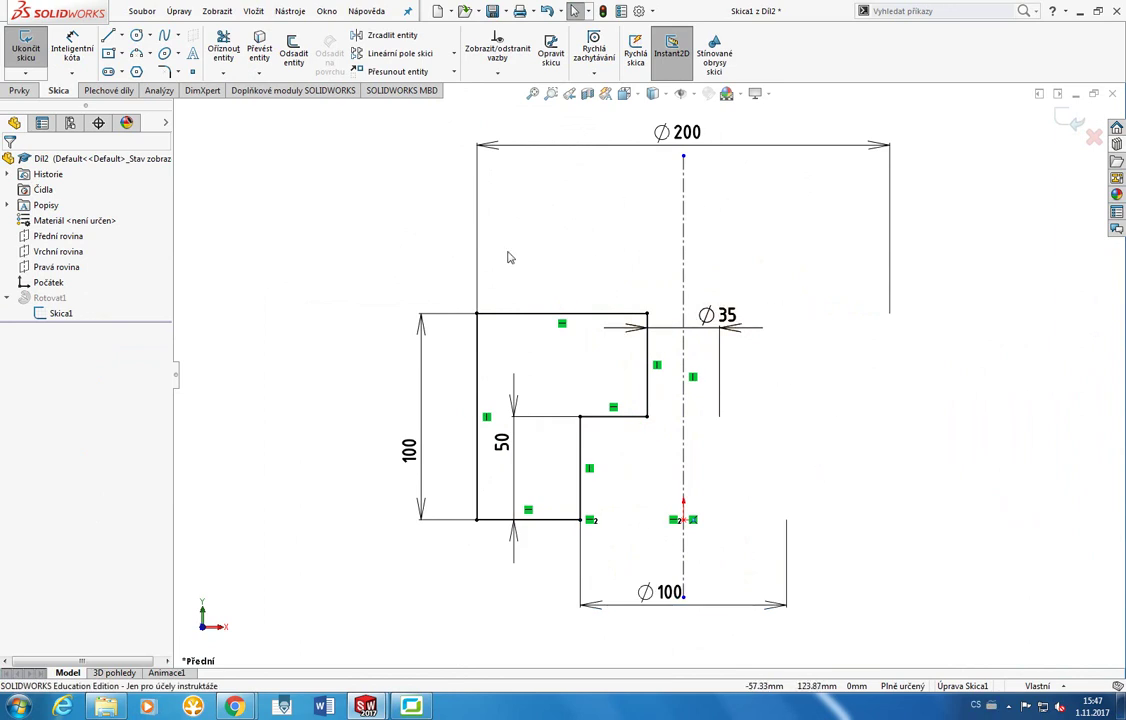
key("ctrl+b")
middle_click_drag(408, 282, 438, 292)
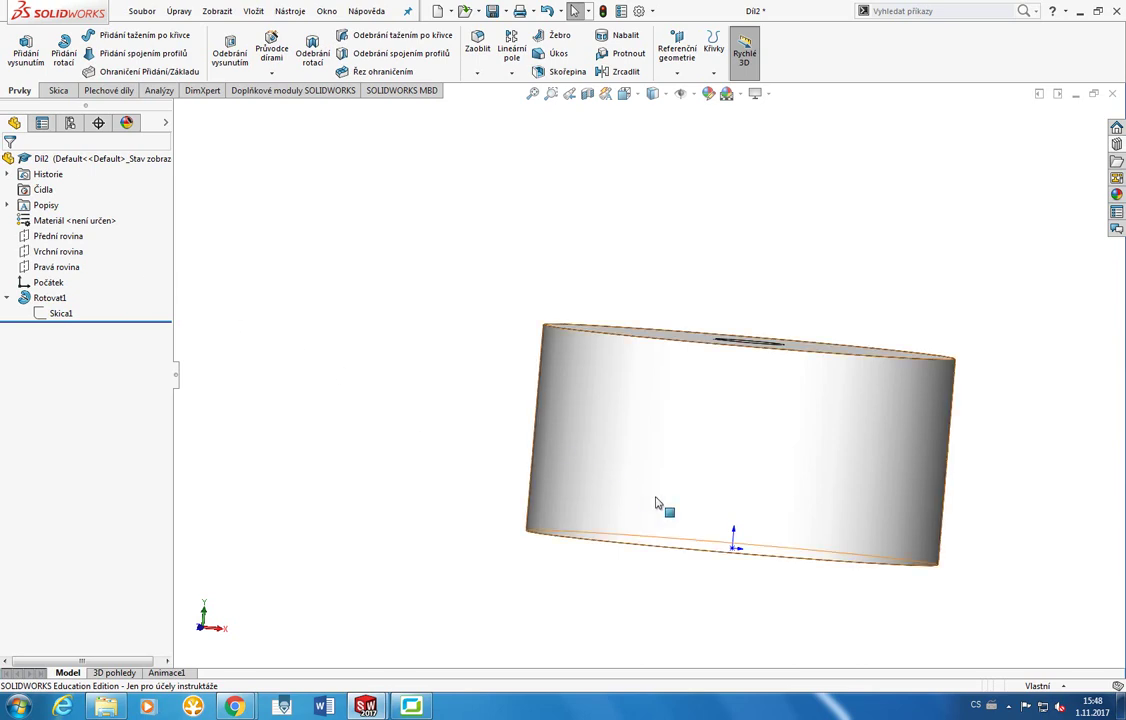
middle_click_drag(661, 503, 636, 409)
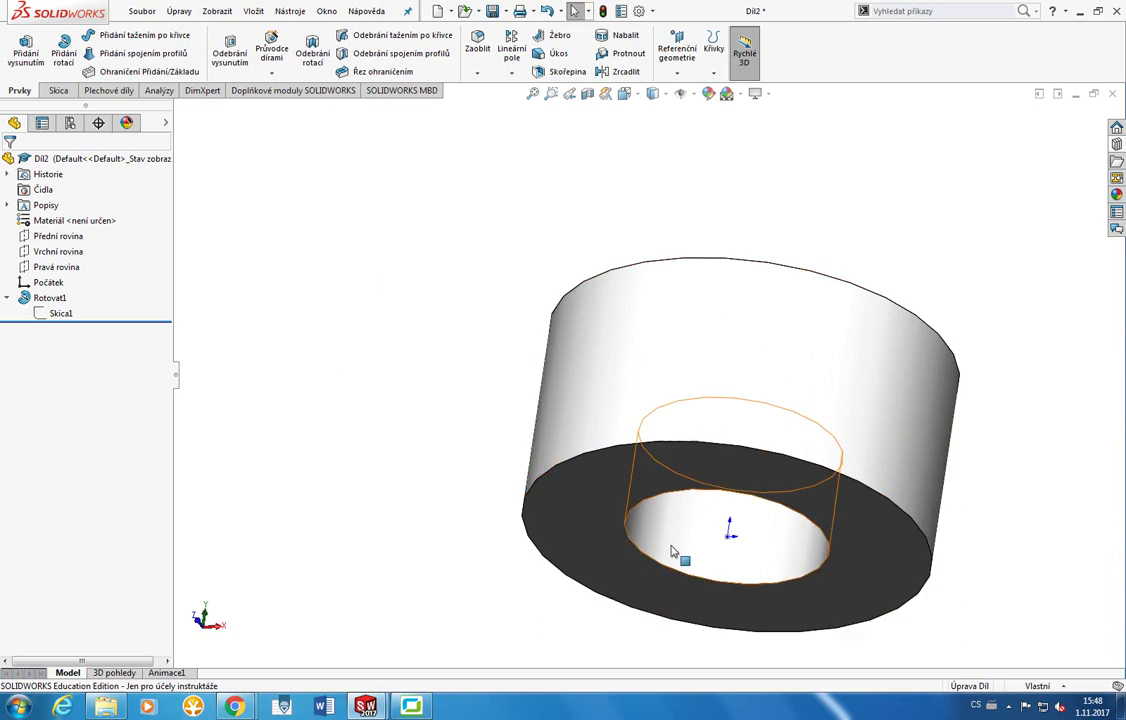
Open the revolve's sketch, examine the lower bore's diameter dimension at the profile's base, and exit the sketch.
right_click(62, 313)
middle_click_drag(324, 282, 339, 415)
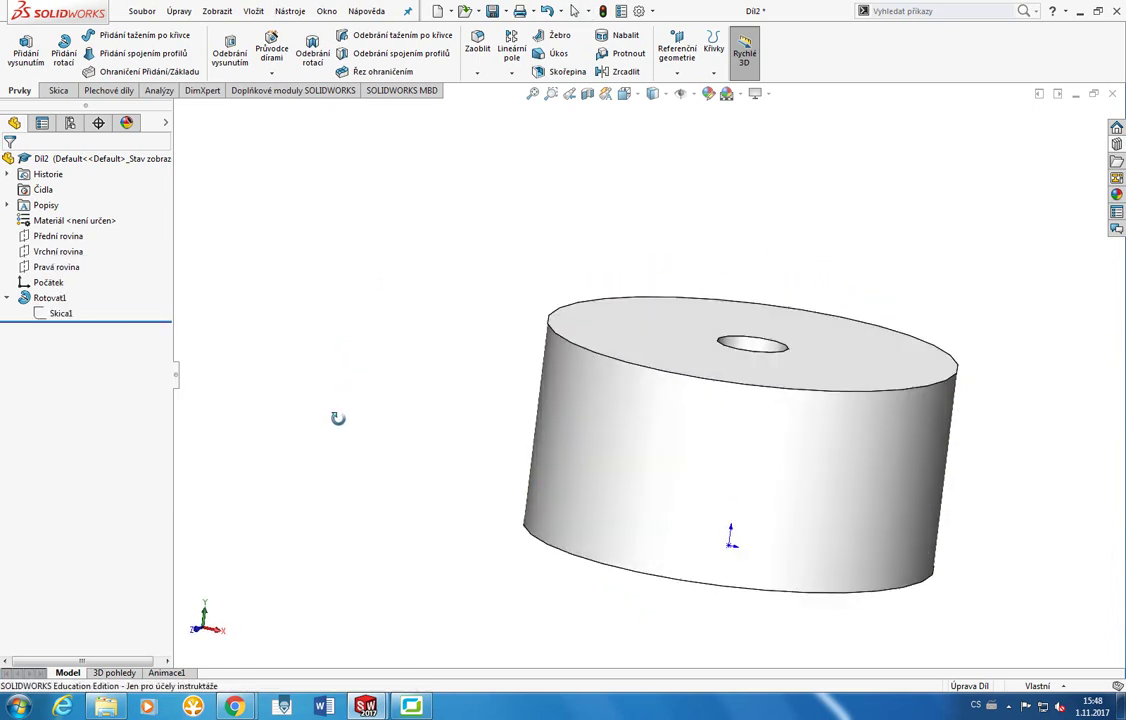
right_click(40, 299)
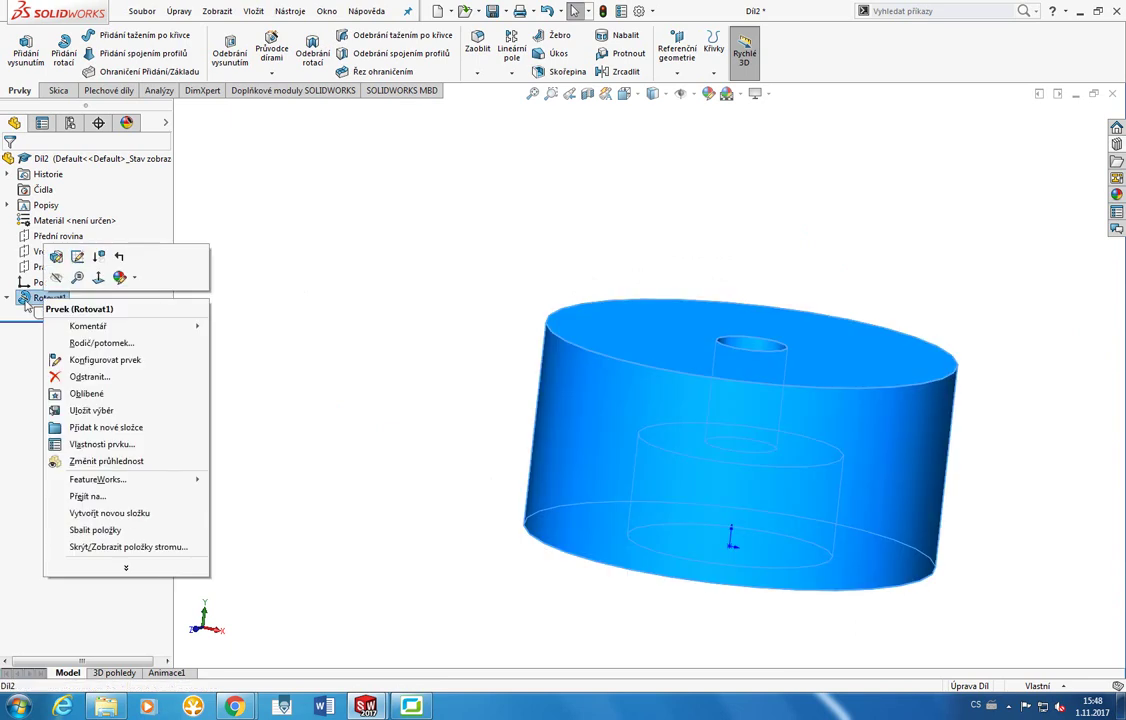
left_click(77, 259)
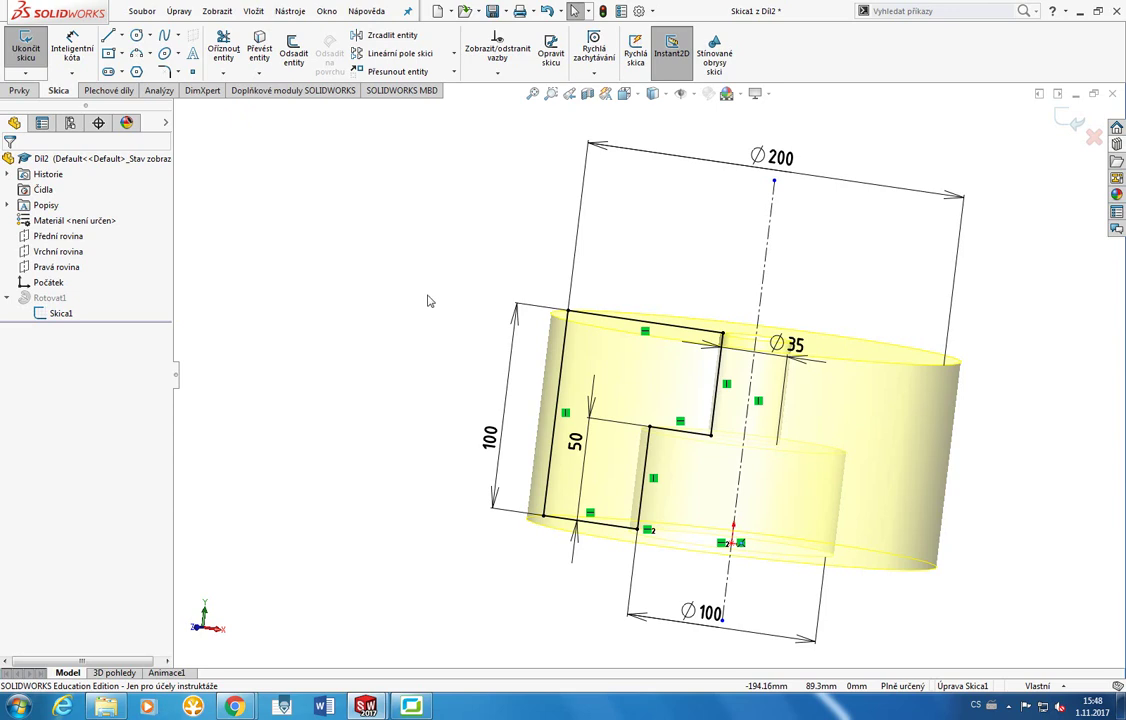
scroll(427, 299, "up", 3)
scroll(792, 402, "down", 5)
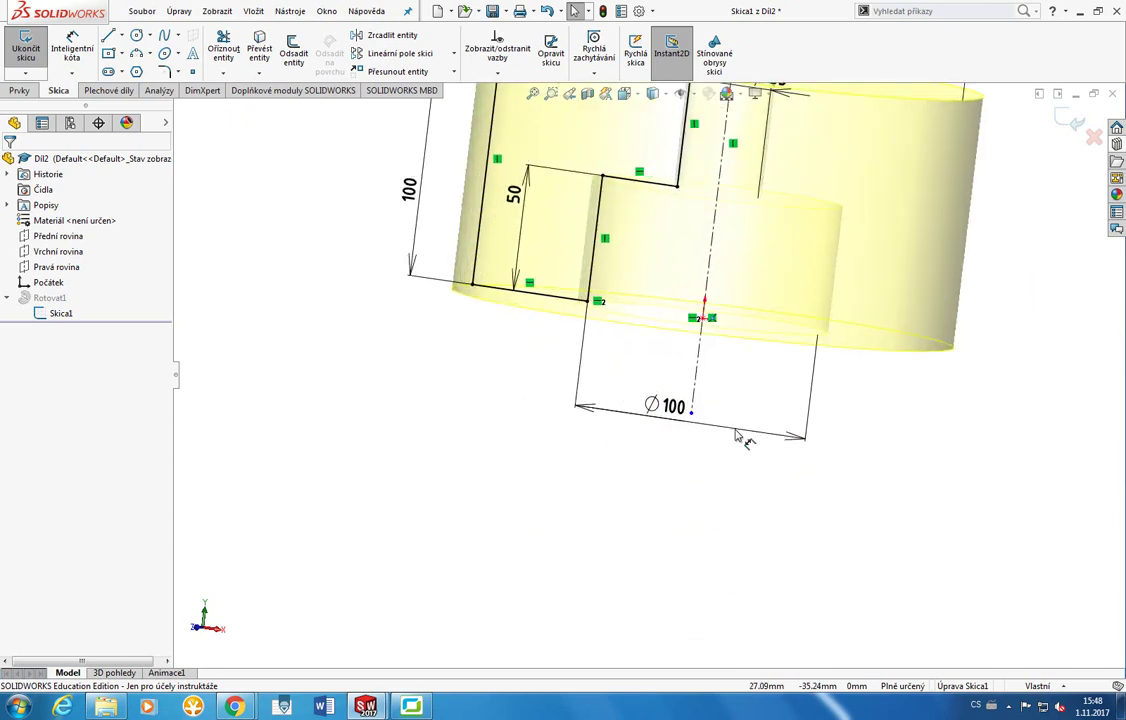
mouse_move(721, 462)
middle_mouse_down()
mouse_move(739, 452)
mouse_move(742, 489)
middle_mouse_up()
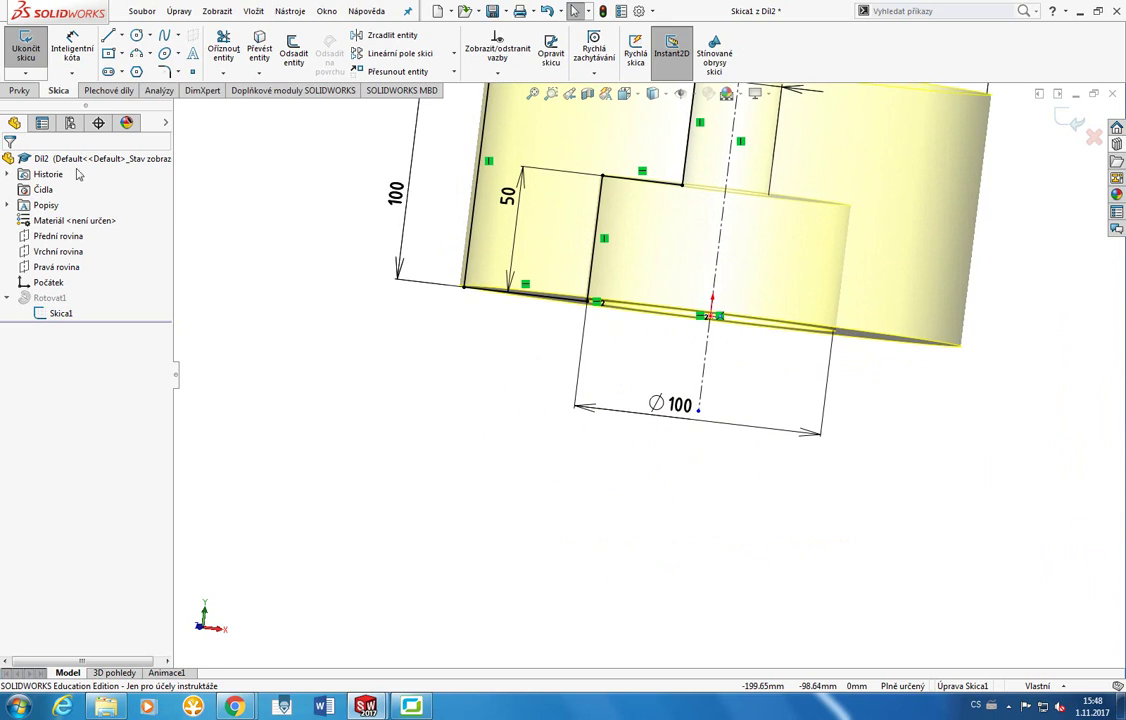
left_click(25, 48)
middle_click_drag(306, 342, 435, 208)
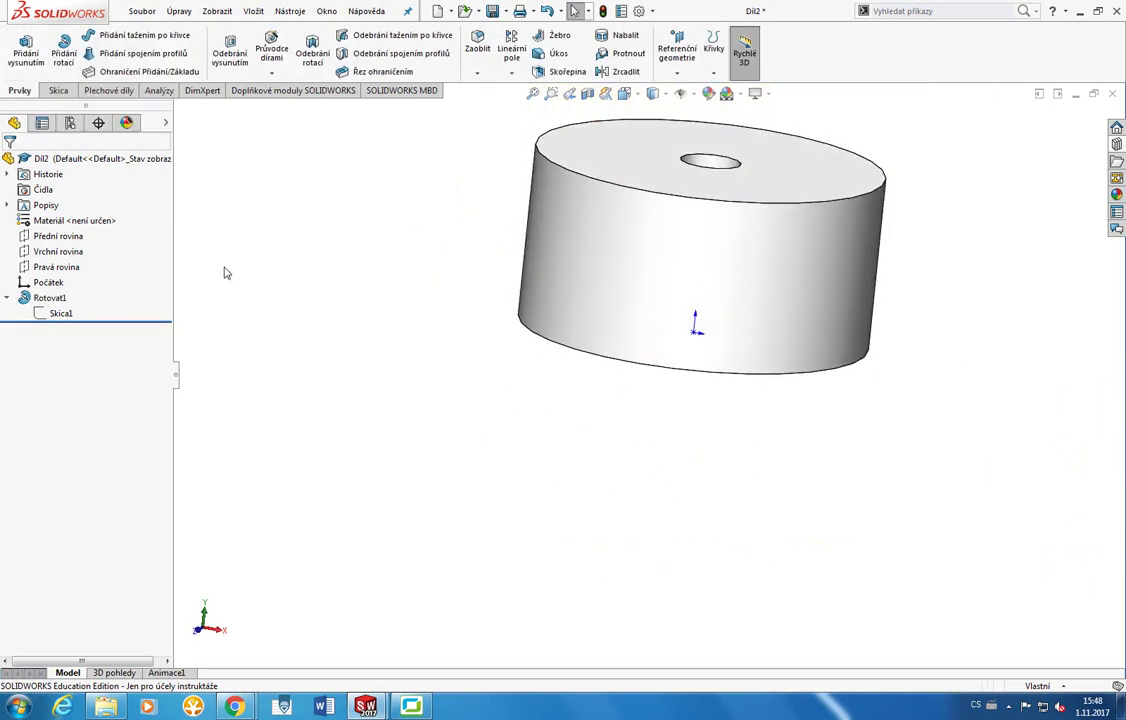
Reopen the revolve's sketch, check the hand-drawn reference image, and move the 100 mm bore diameter dimension farther below the profile.
right_click(60, 302)
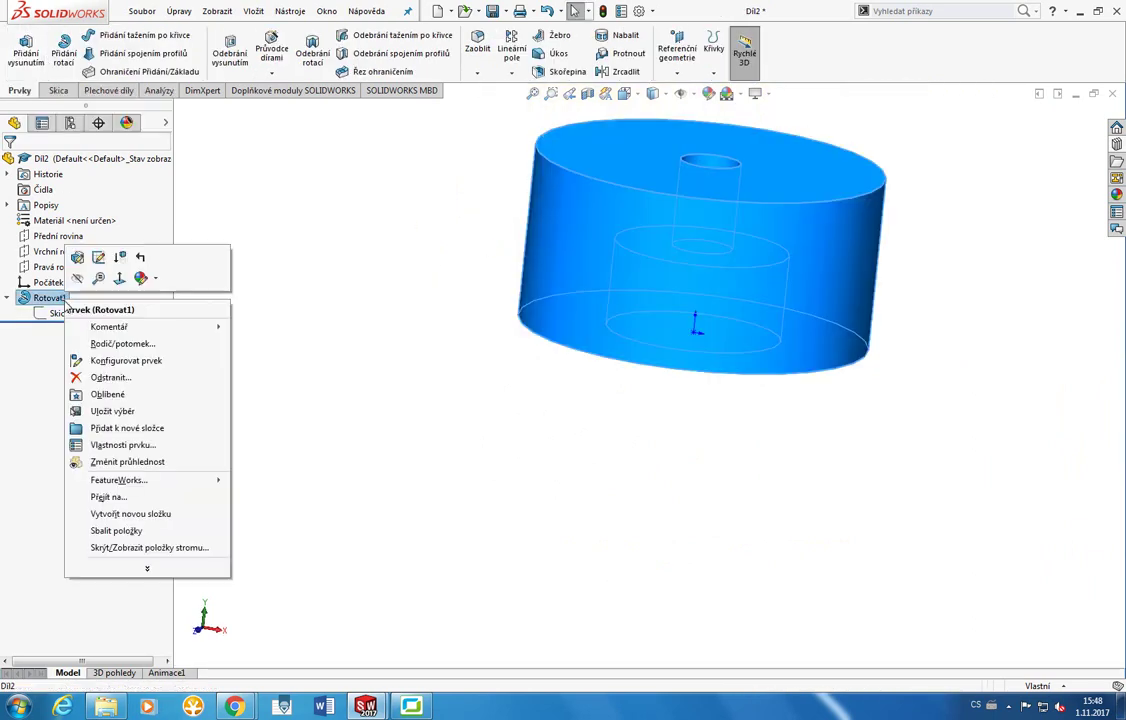
left_click(98, 257)
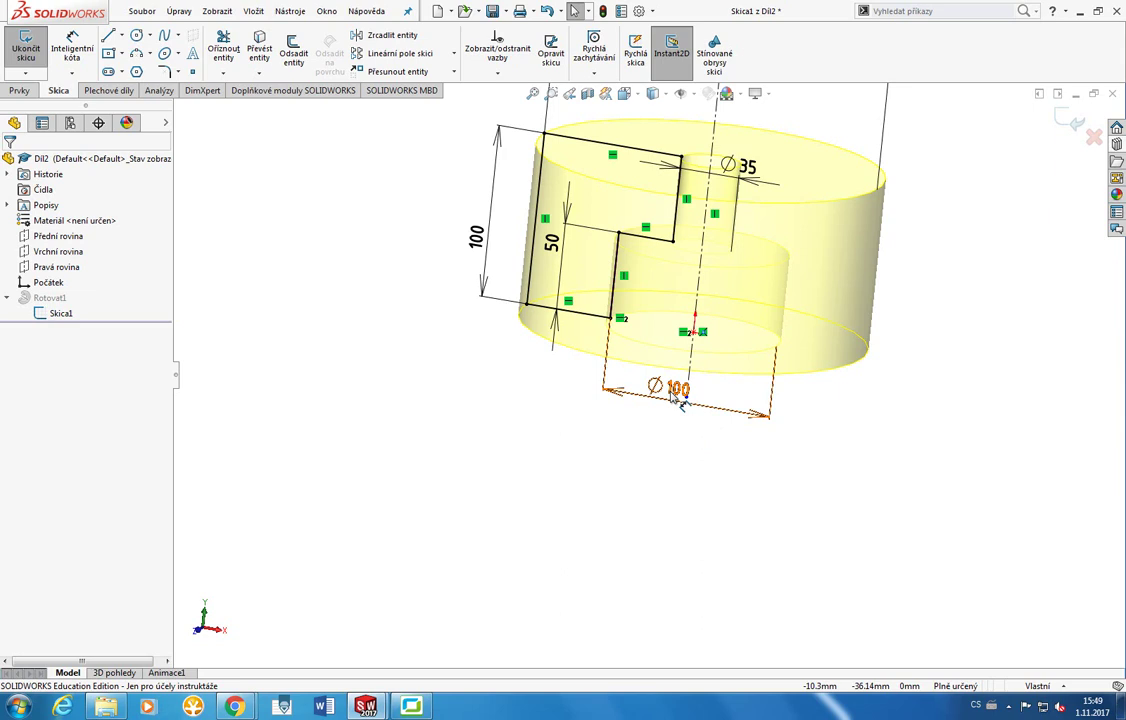
left_click(409, 707)
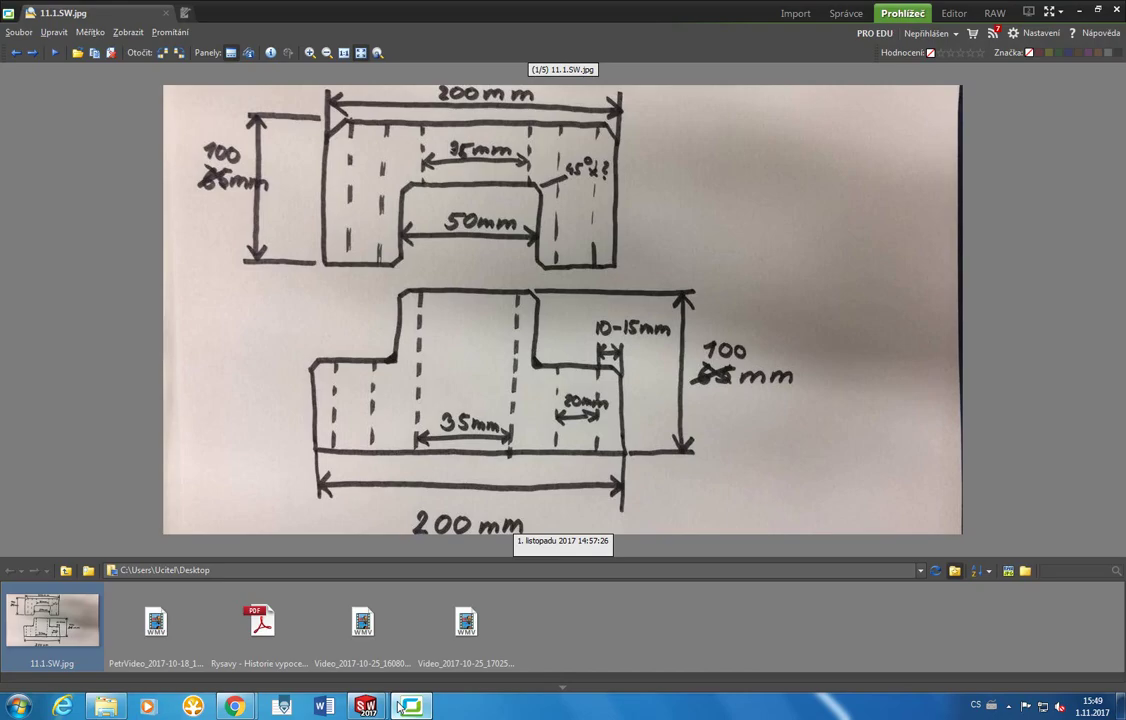
left_click(366, 707)
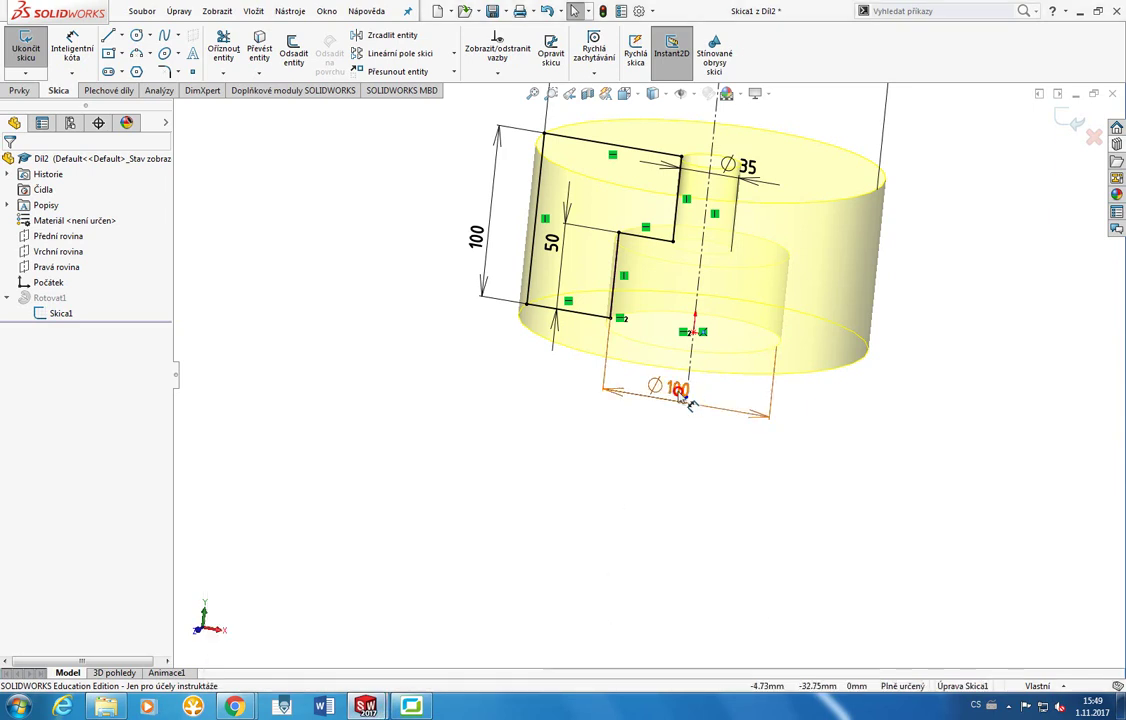
left_click_drag(688, 400, 680, 446)
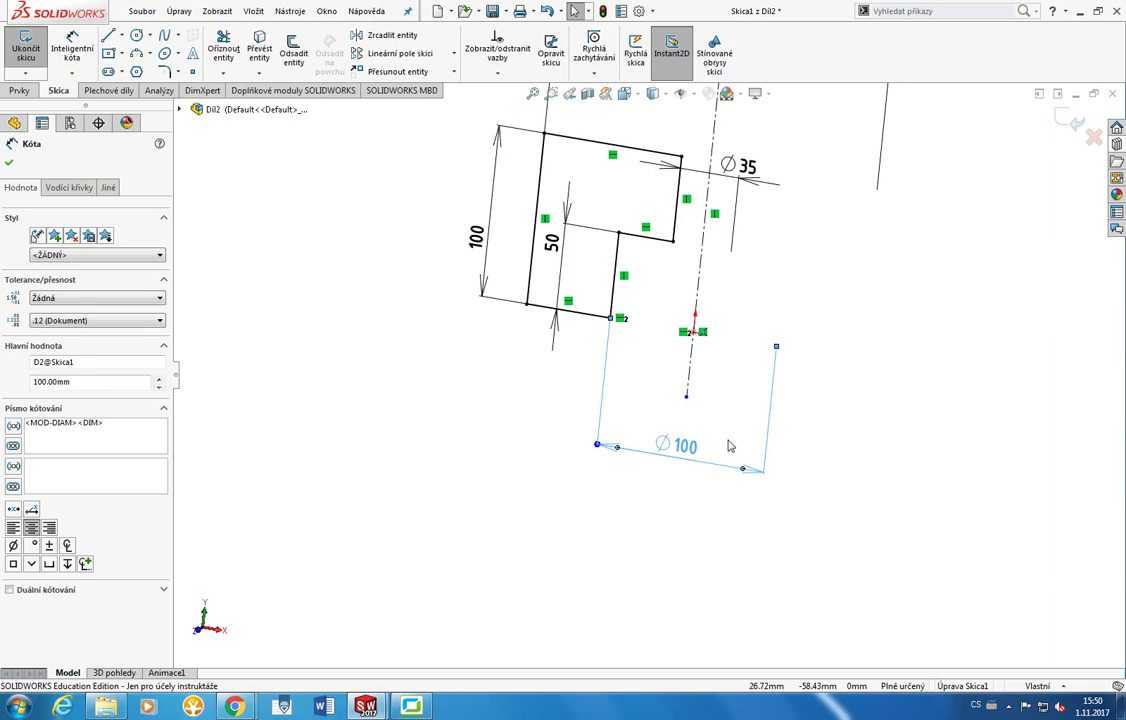
left_click(25, 45)
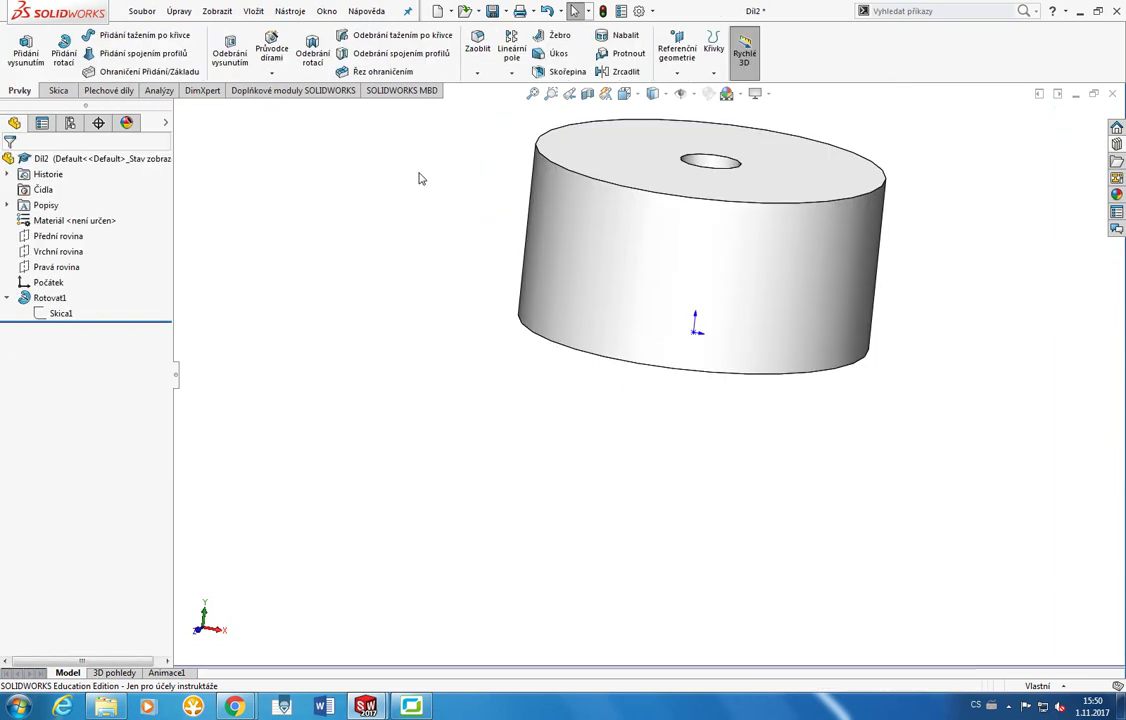
Examine the part's stepped bore from below and compare it with the hand-drawn reference 11.1.SW.jpg.
middle_click_drag(420, 178, 447, 55)
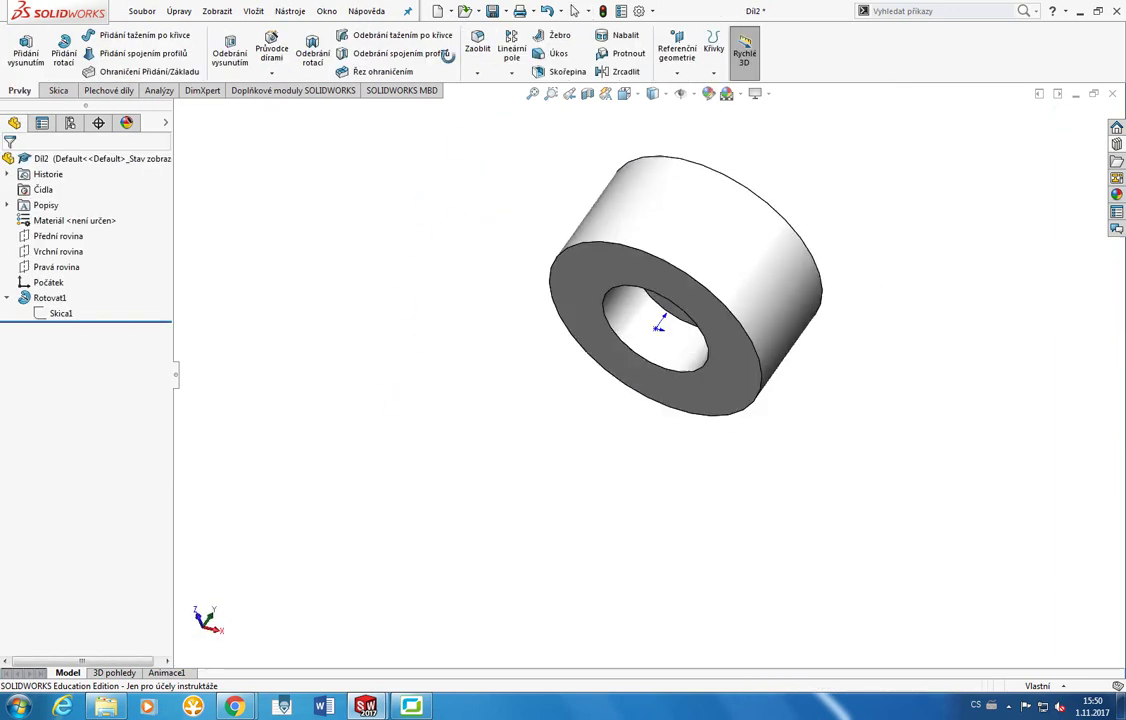
middle_click_drag(178, 548, 442, 460)
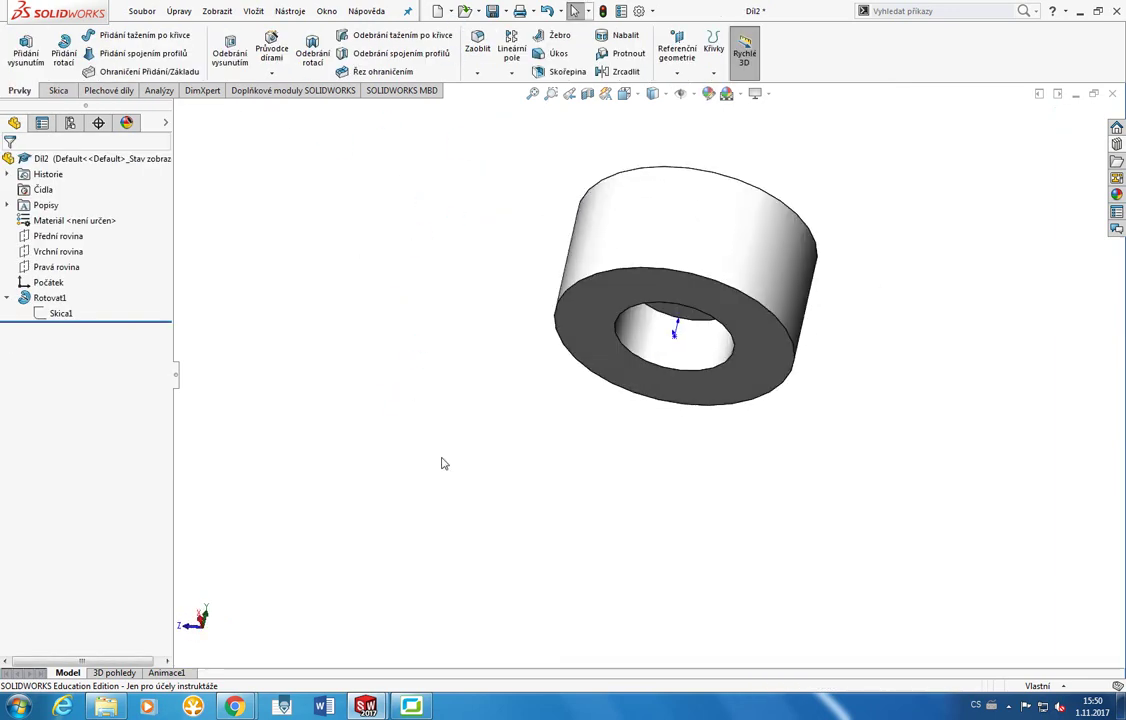
left_click(402, 710)
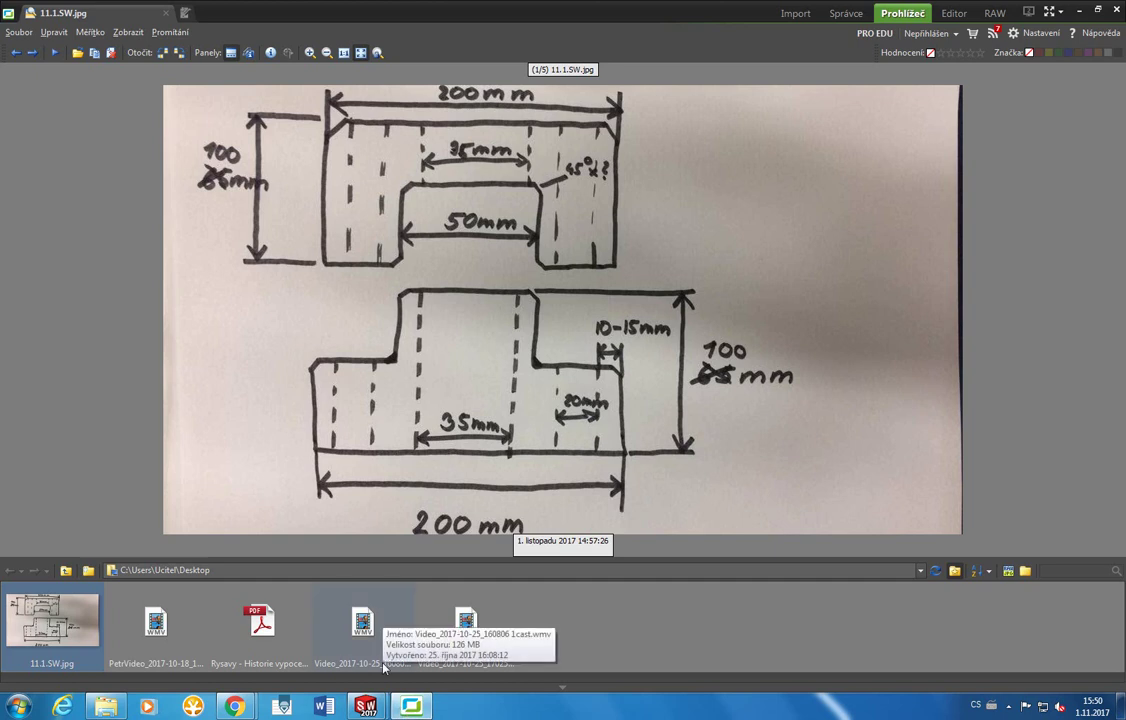
left_click(416, 707)
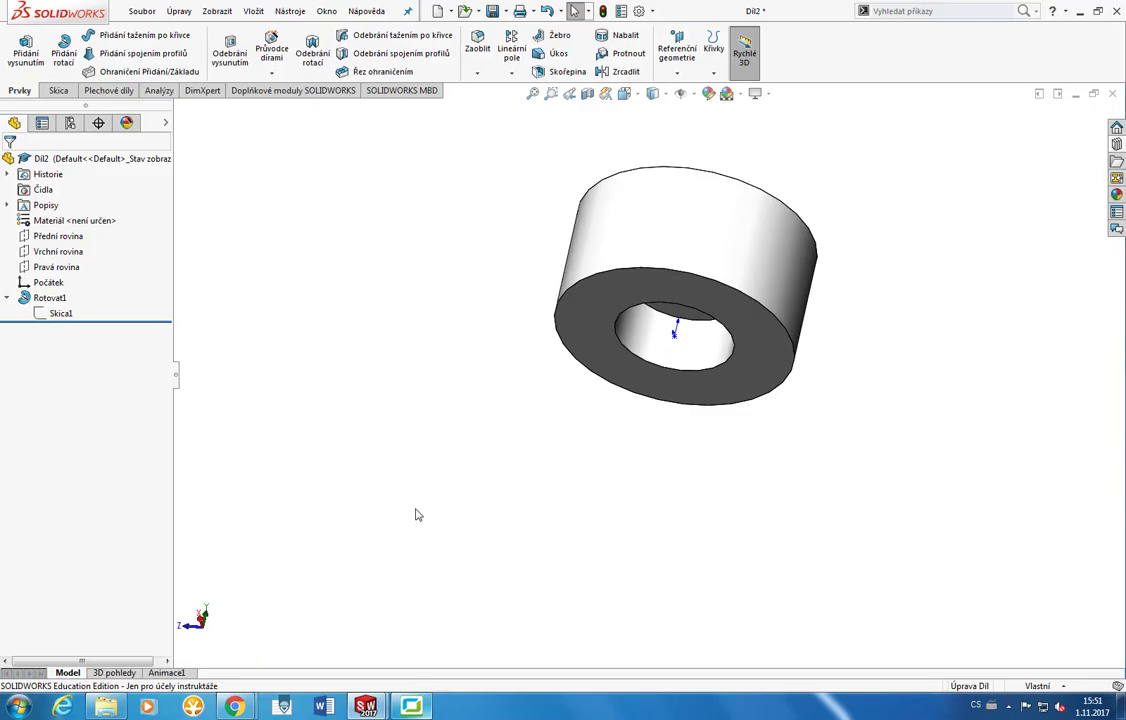
Start a chamfer and select the cylinder's top outer edge and the opening edge of the lower bore.
left_click(477, 45)
key("Escape")
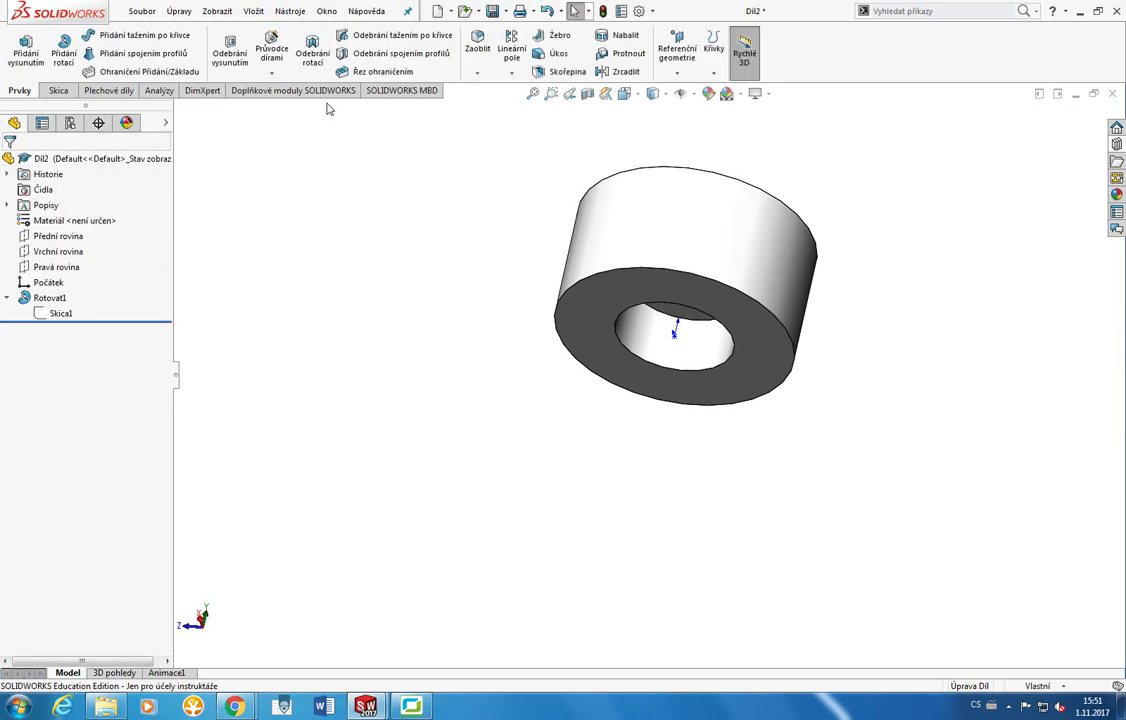
left_click(477, 73)
left_click(495, 107)
middle_click_drag(744, 211, 638, 315)
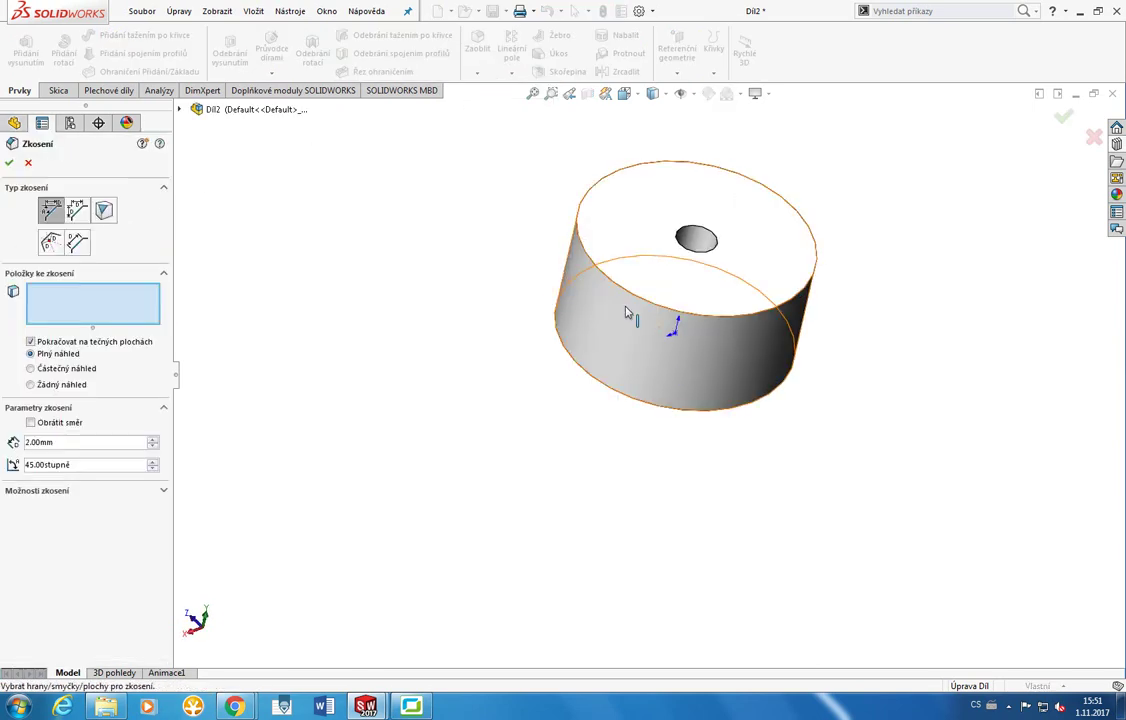
left_click(605, 283)
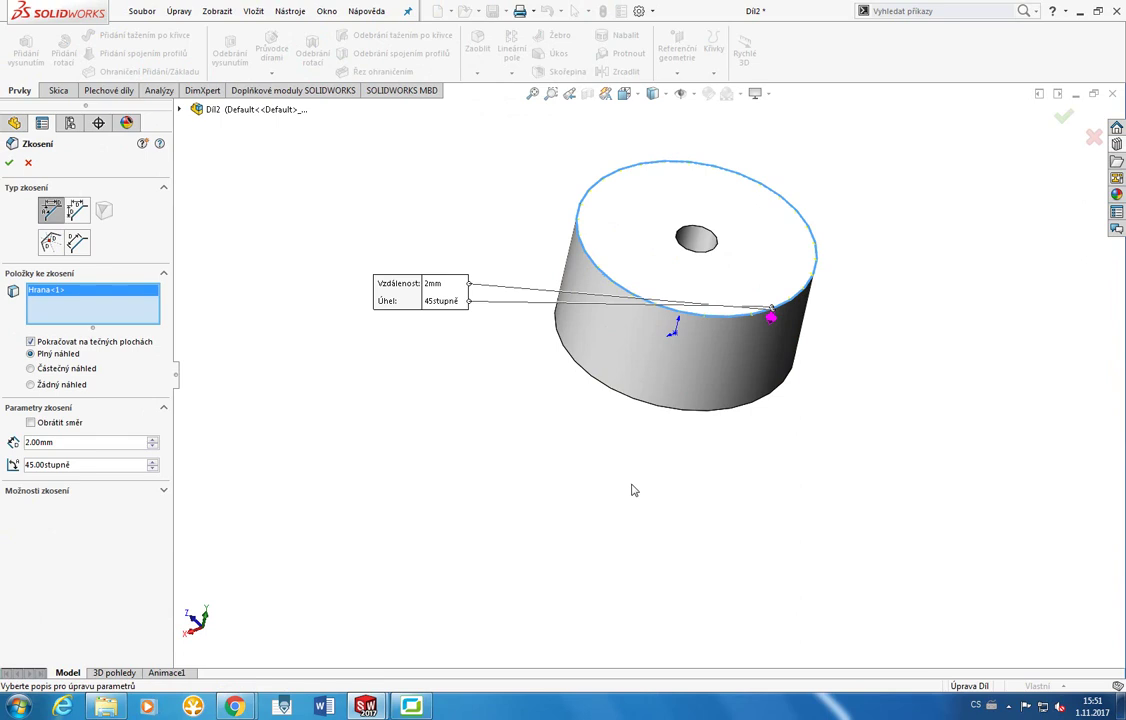
middle_click_drag(633, 488, 603, 297)
left_click(610, 303)
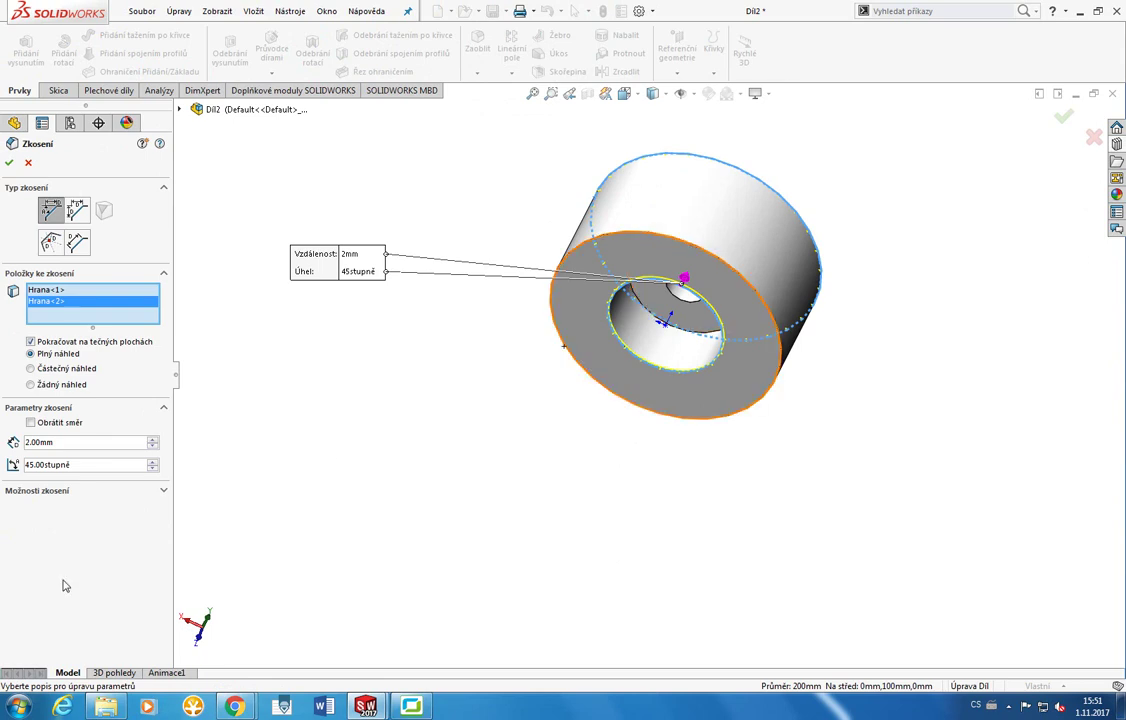
Set the chamfer distance to 3 mm and apply it to the two selected edges, leaving out the bore's inner shoulder edge.
left_click(30, 442)
key("BackSpace")
type("3")
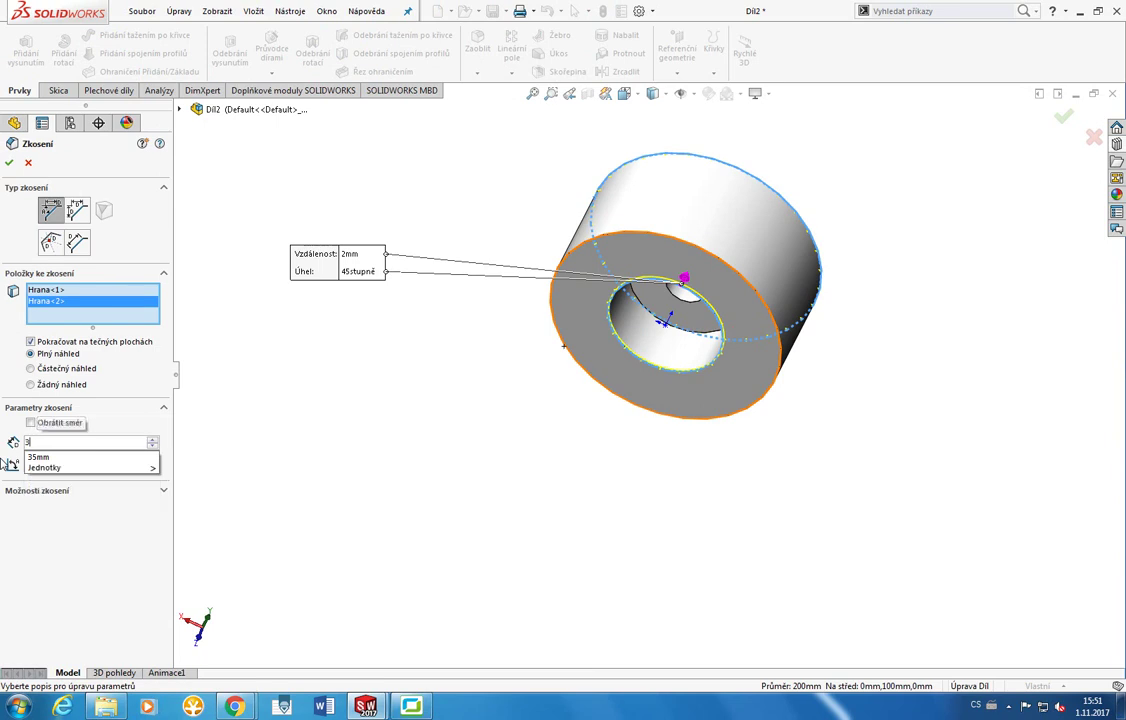
key("Return")
scroll(660, 320, "down", 4)
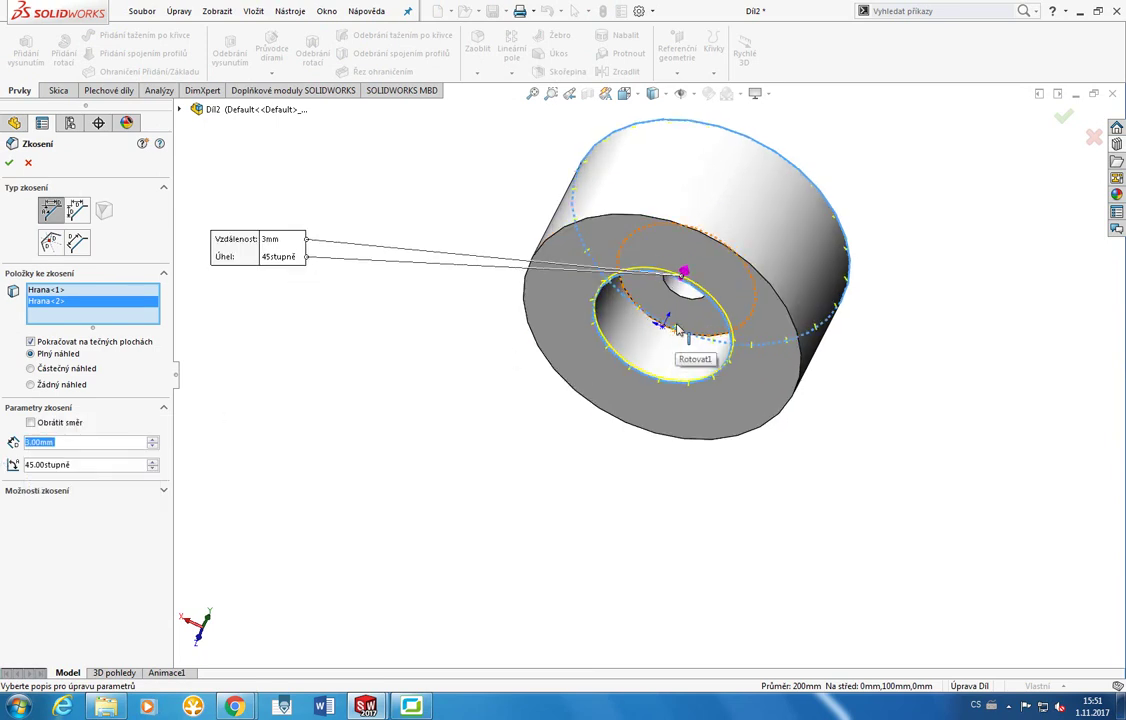
left_click(613, 305)
middle_click_drag(613, 305, 372, 287)
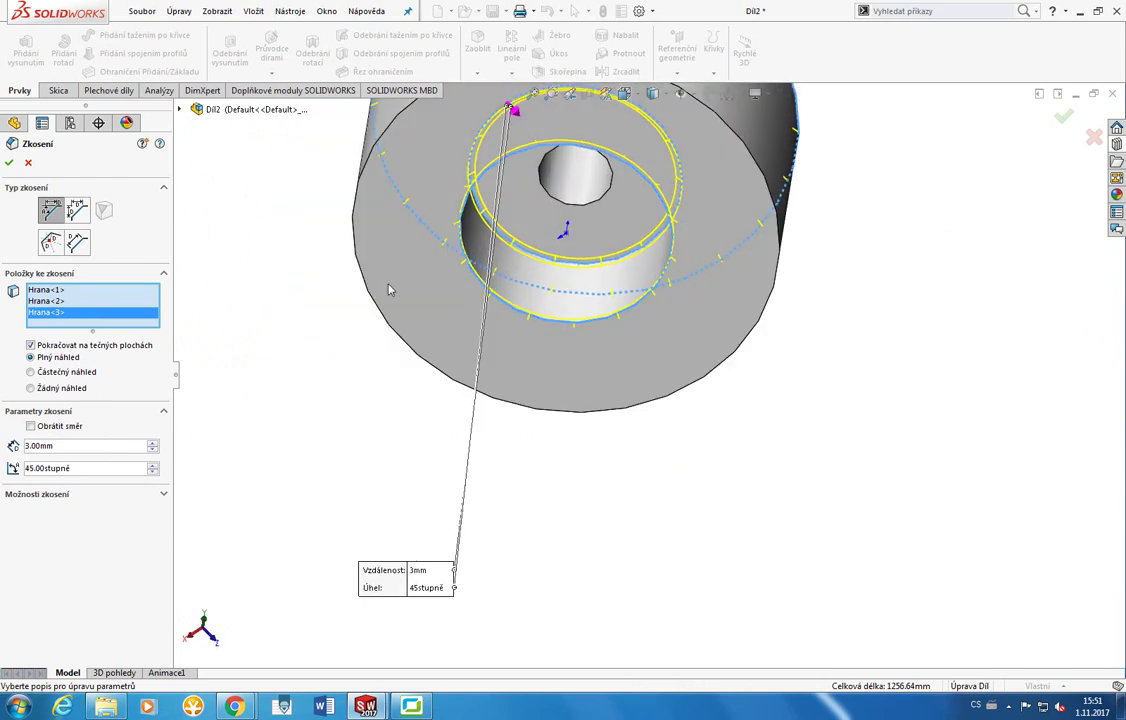
left_click(518, 250)
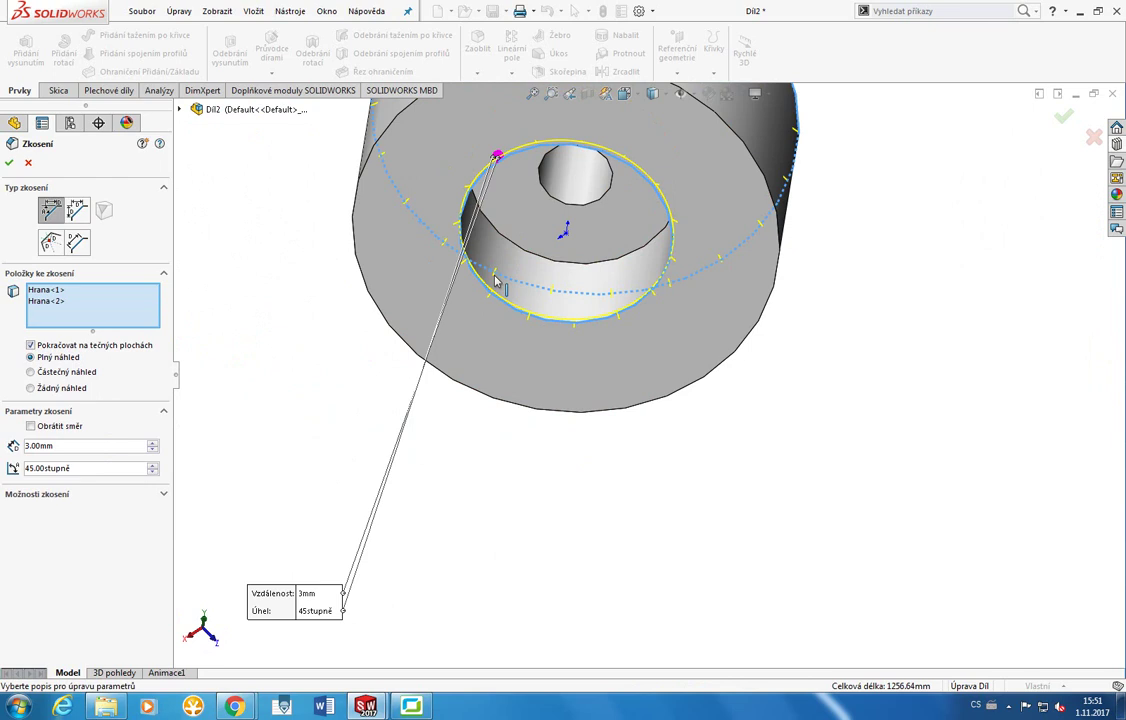
left_click(11, 164)
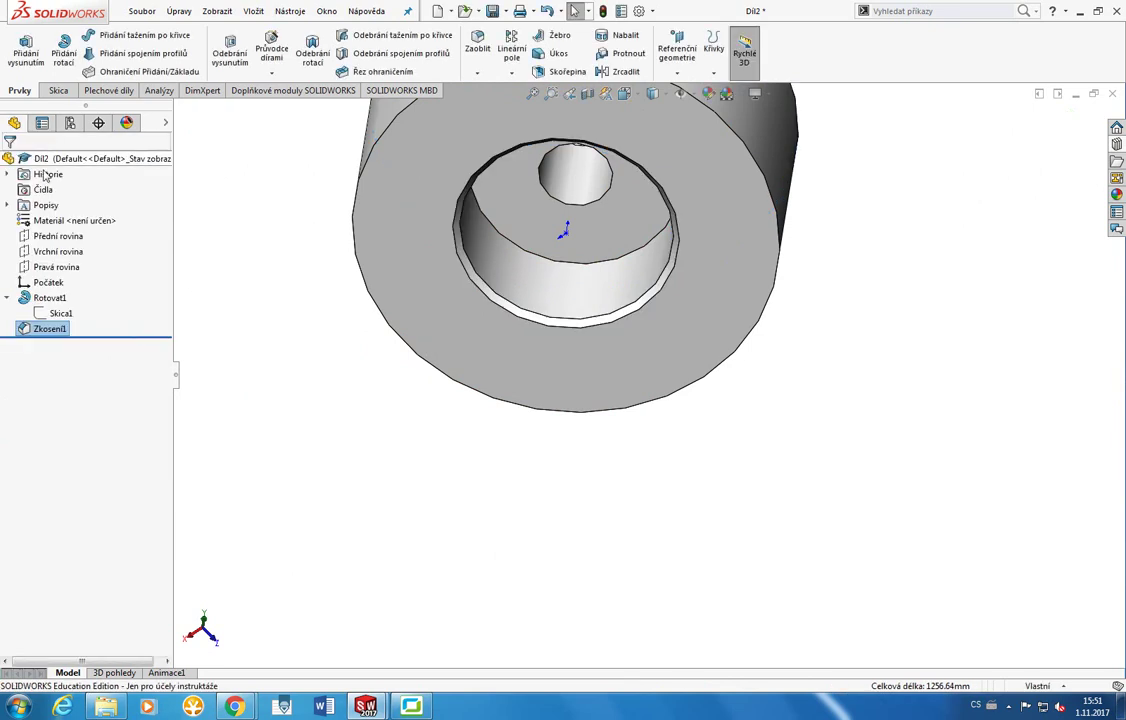
Fillet the inner shoulder edge of the large bore with a 2 mm radius.
left_click(477, 47)
left_click(489, 218)
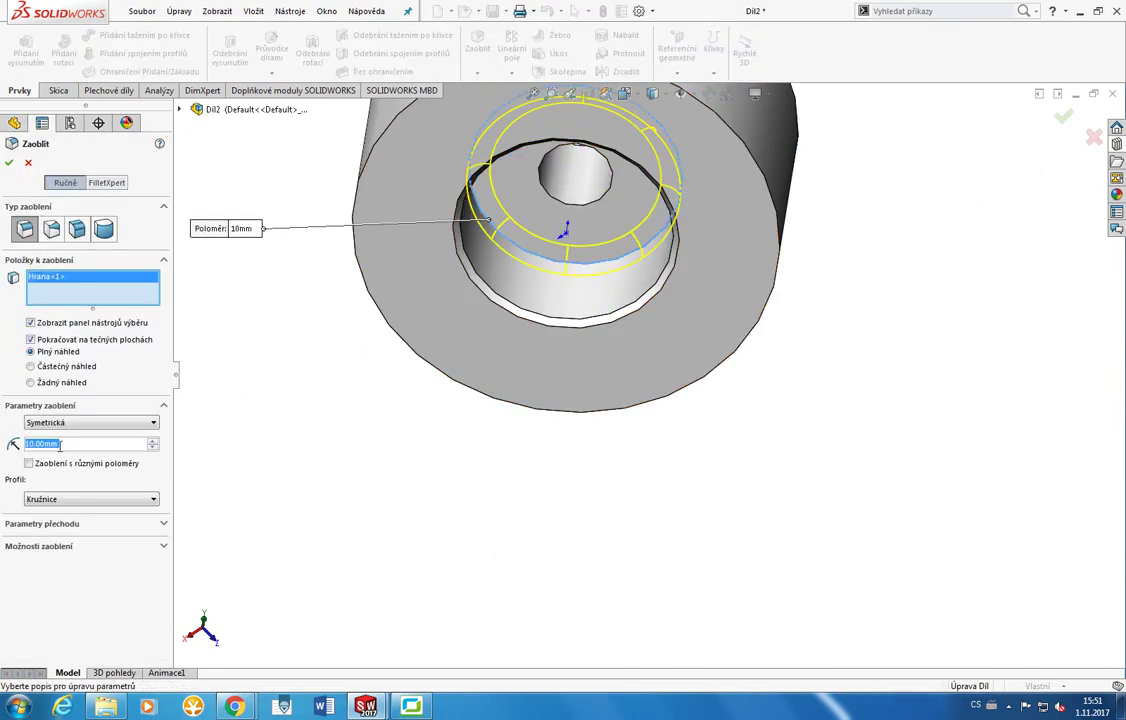
type("2")
key("Return")
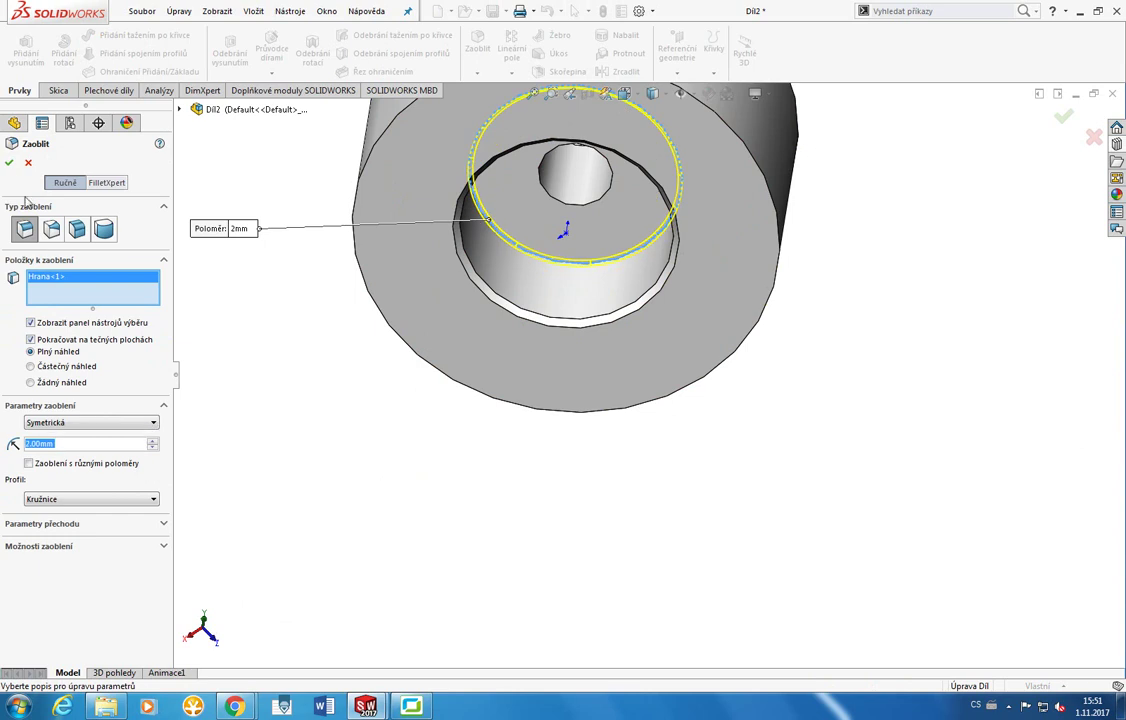
left_click(9, 162)
middle_click_drag(437, 335, 437, 456)
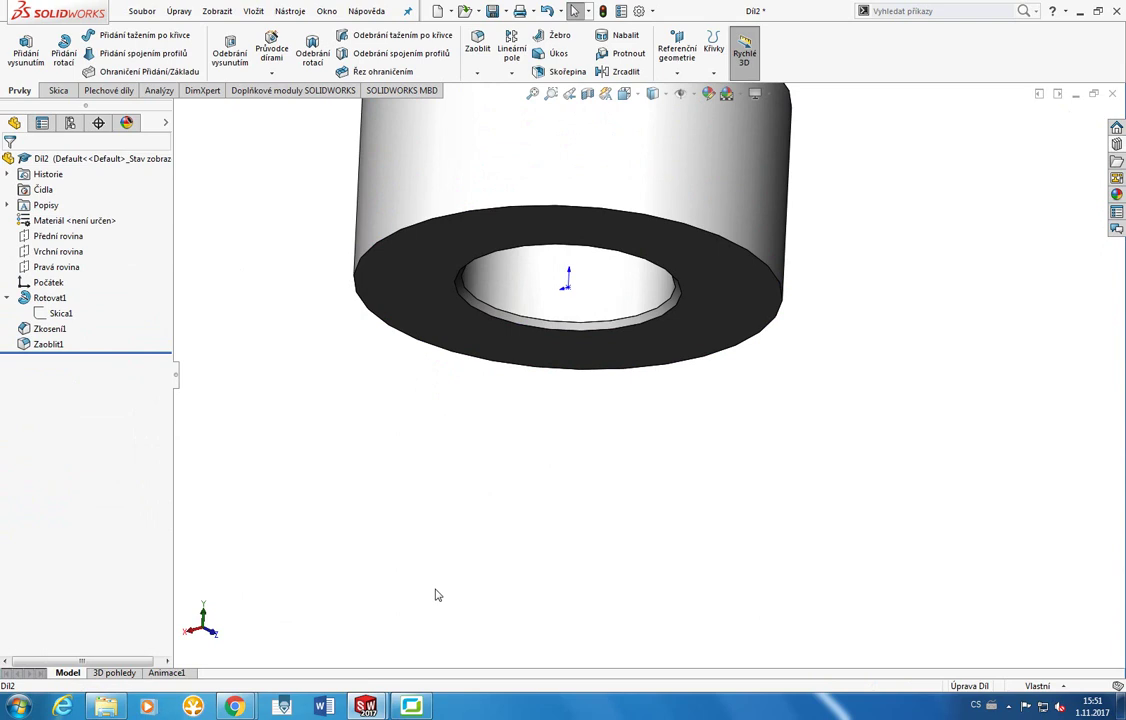
middle_click_drag(435, 595, 465, 322)
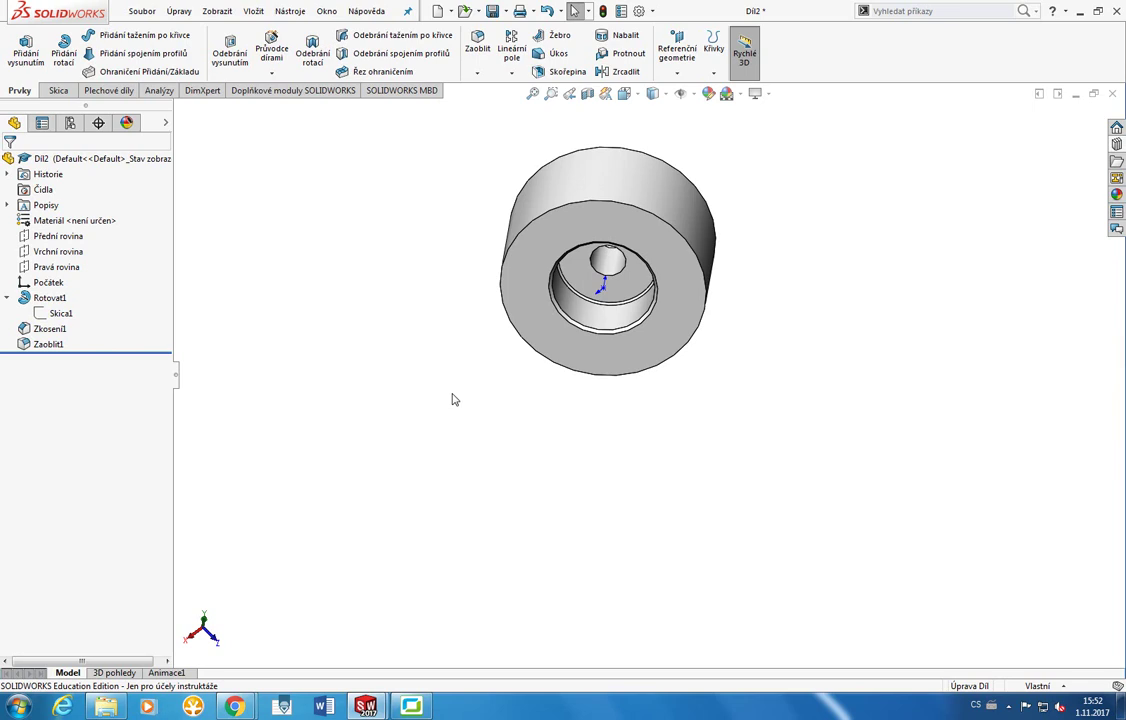
Examine the chamfered cylinder's outside in the standard front and left views.
scroll(590, 275, "down", 3)
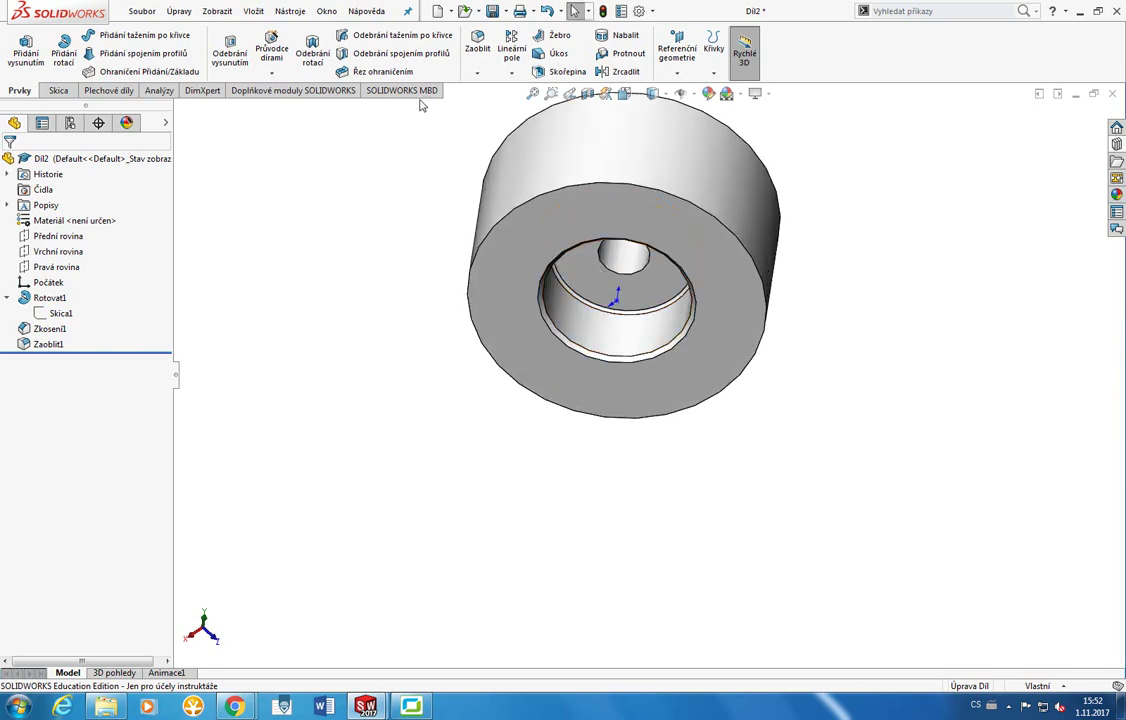
middle_click_drag(380, 318, 616, 131)
left_click(641, 93)
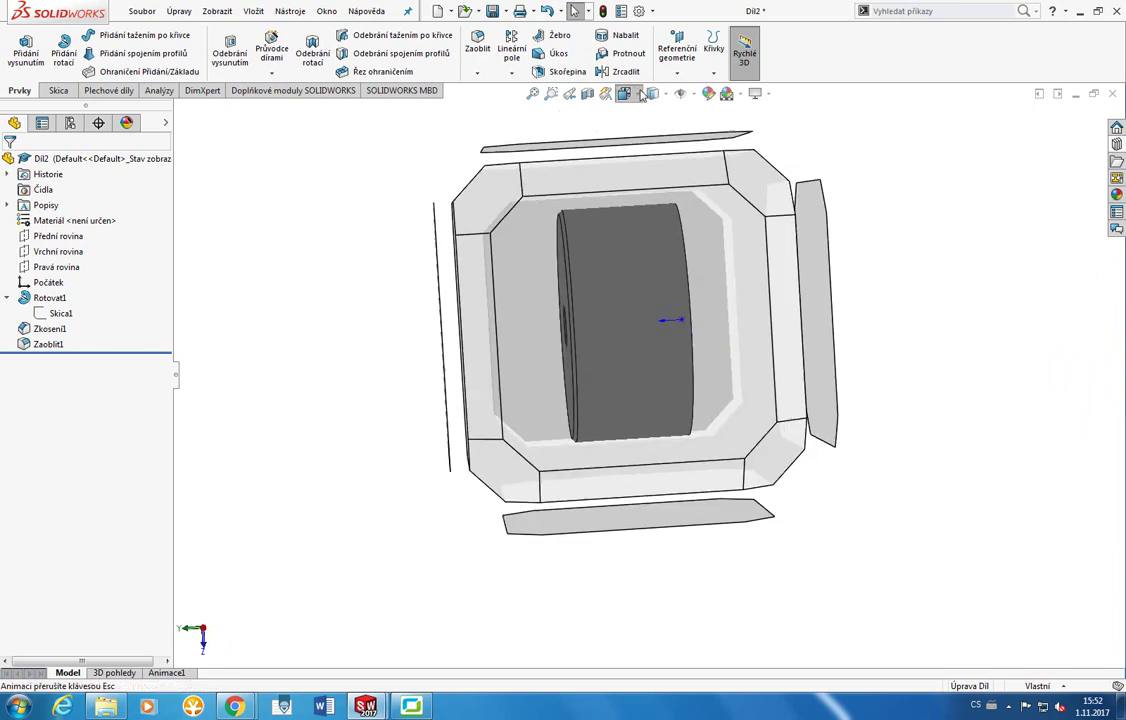
left_click(649, 158)
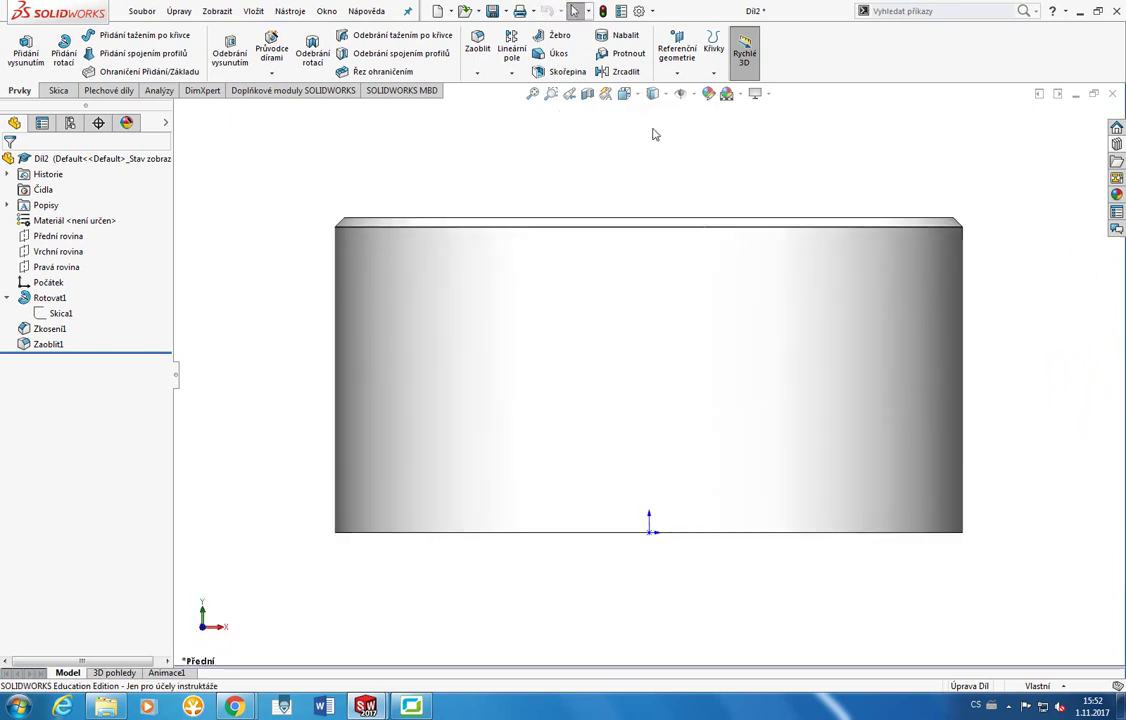
left_click(636, 98)
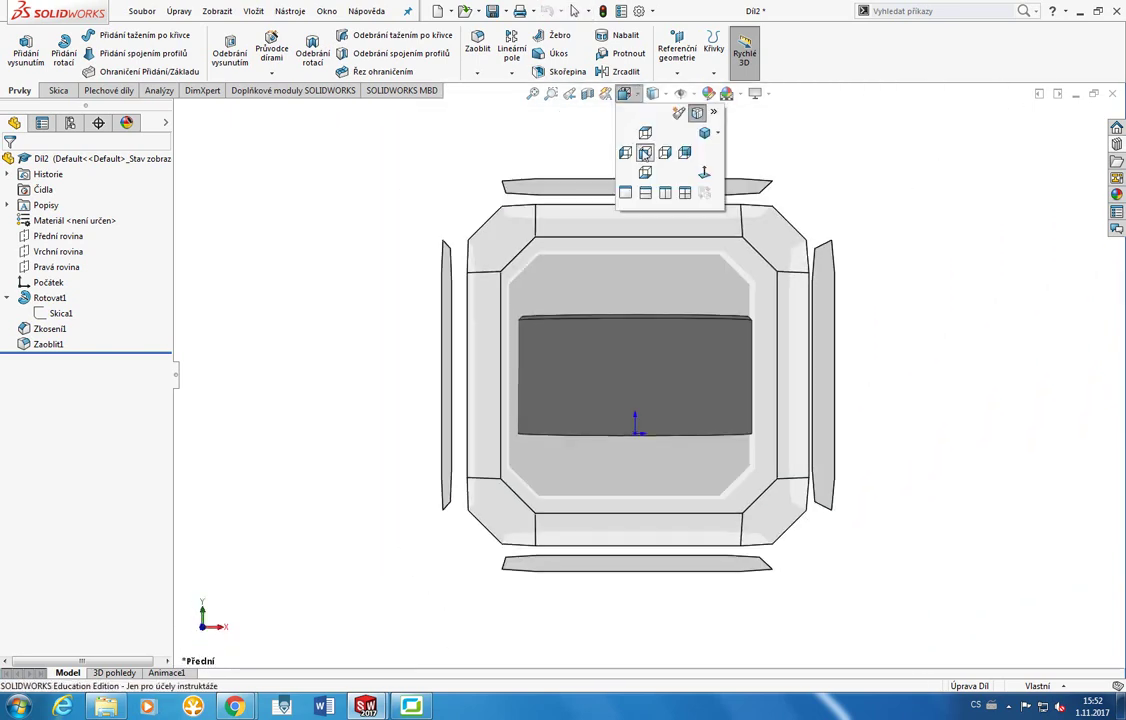
left_click(625, 152)
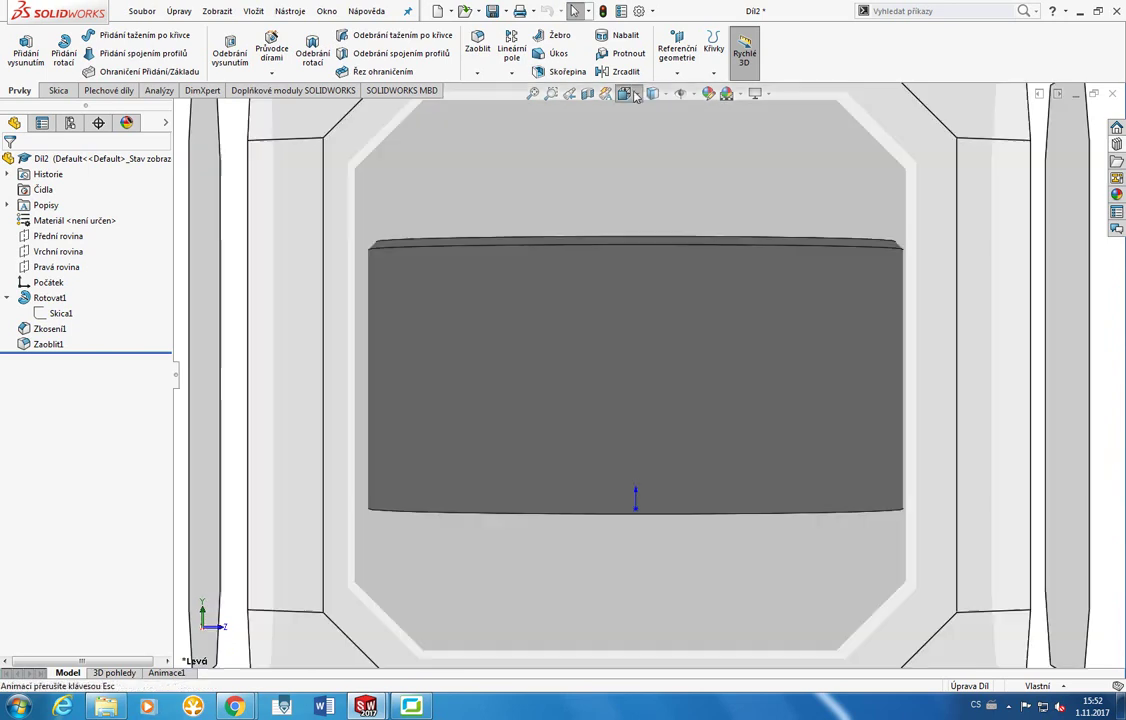
key("space")
Section the part along the front plane (Přední rovina) and examine the stepped bore with its chamfers and fillet.
left_click(588, 94)
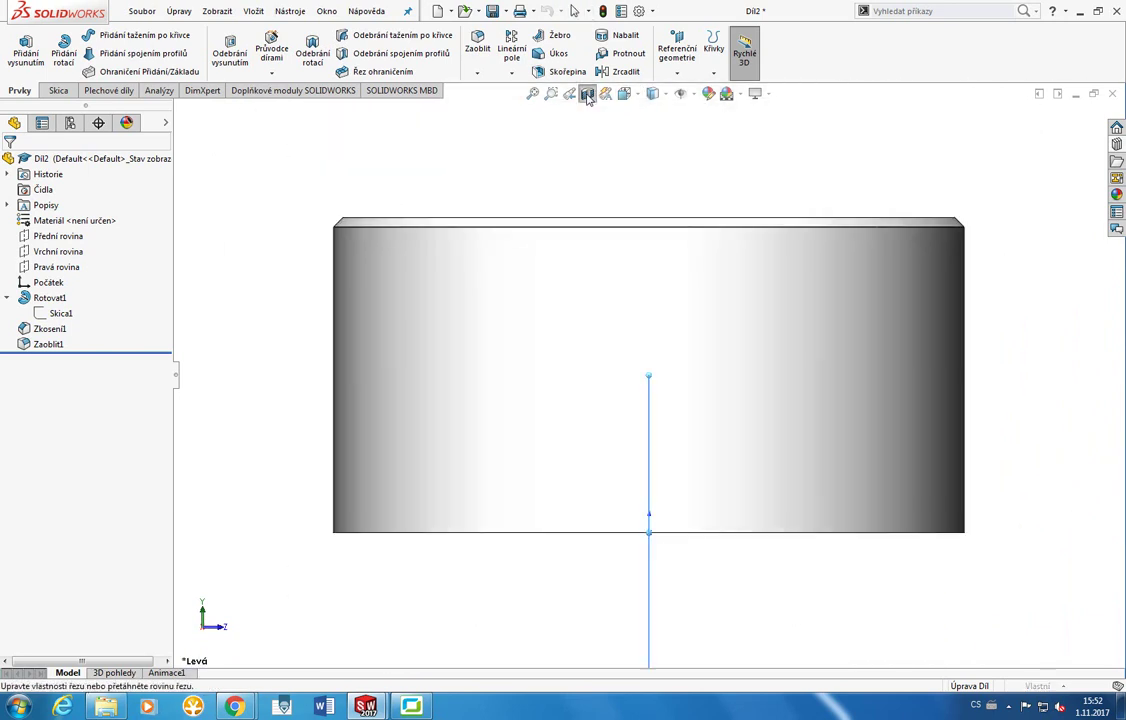
middle_click_drag(549, 287, 648, 292)
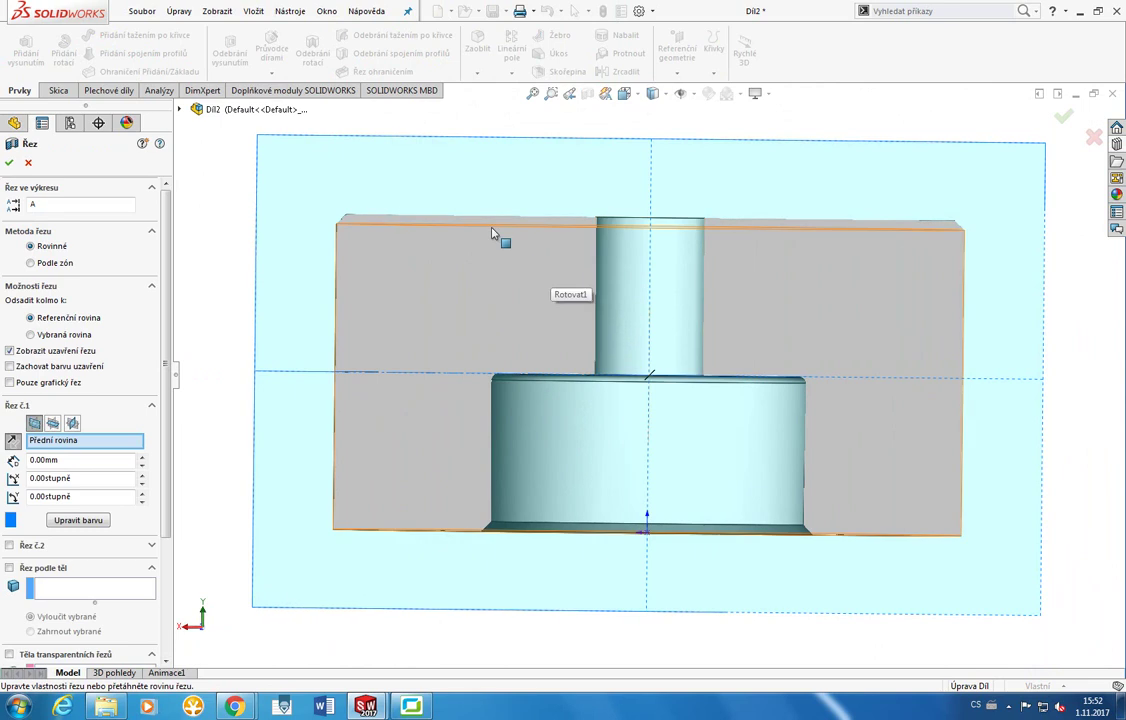
key("shift+Right")
key("shift+Right")
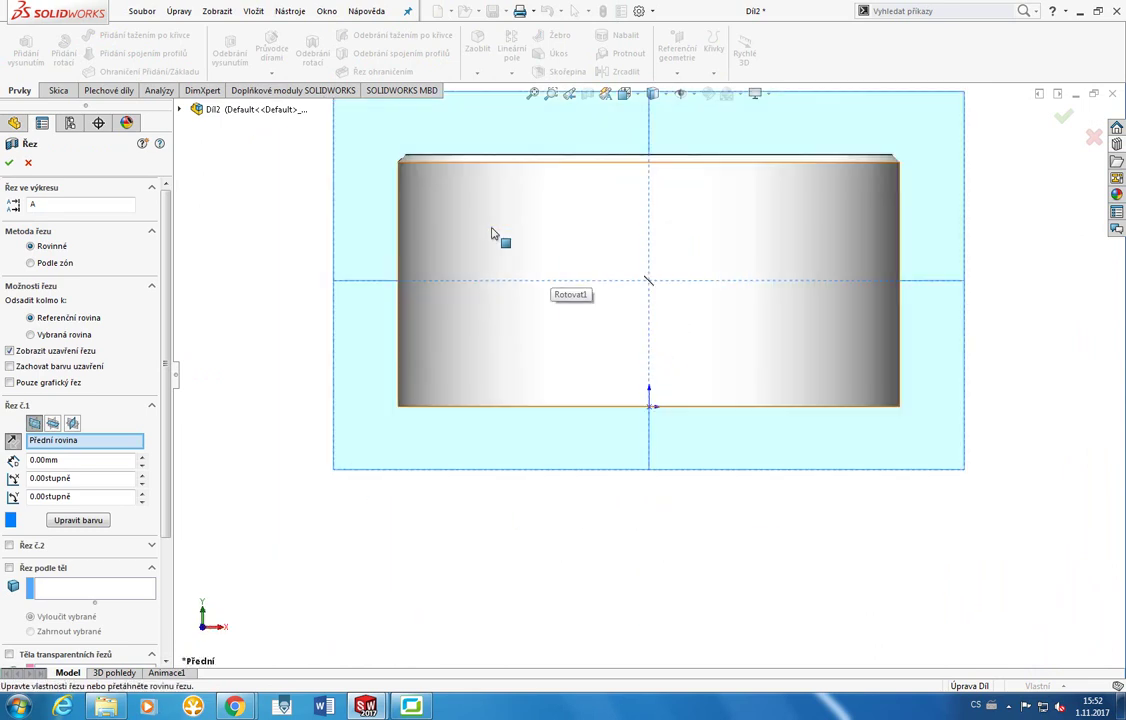
key("shift+Right")
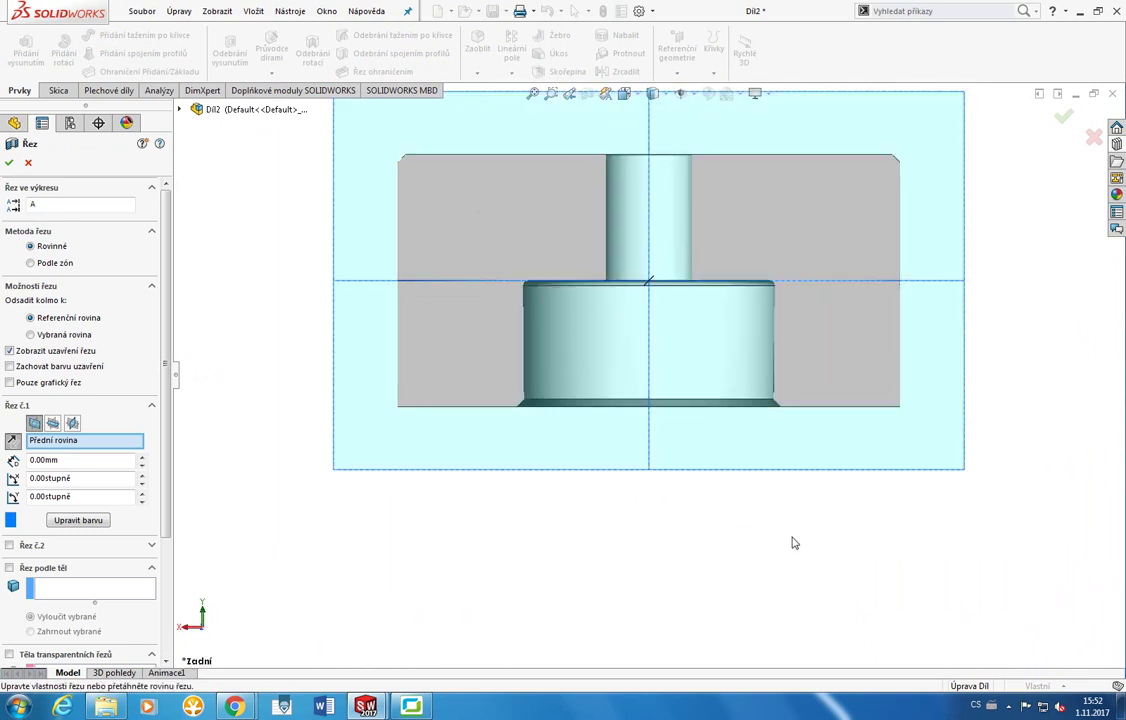
middle_click_drag(613, 475, 704, 571)
key("space")
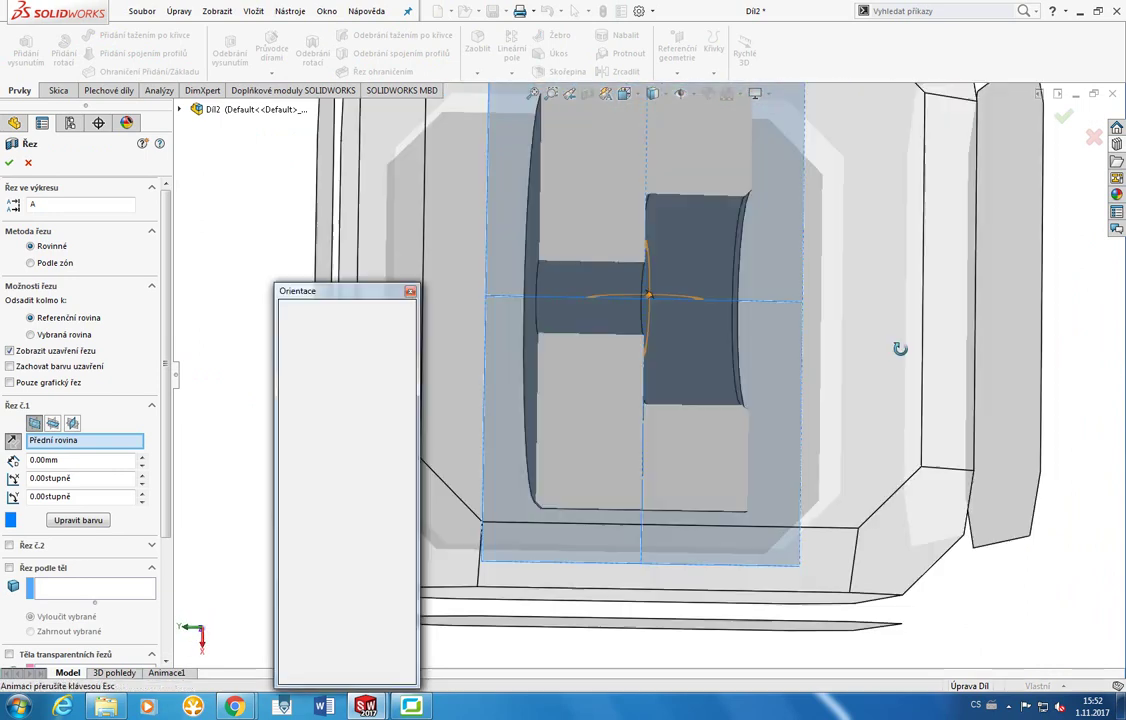
mouse_move(673, 344)
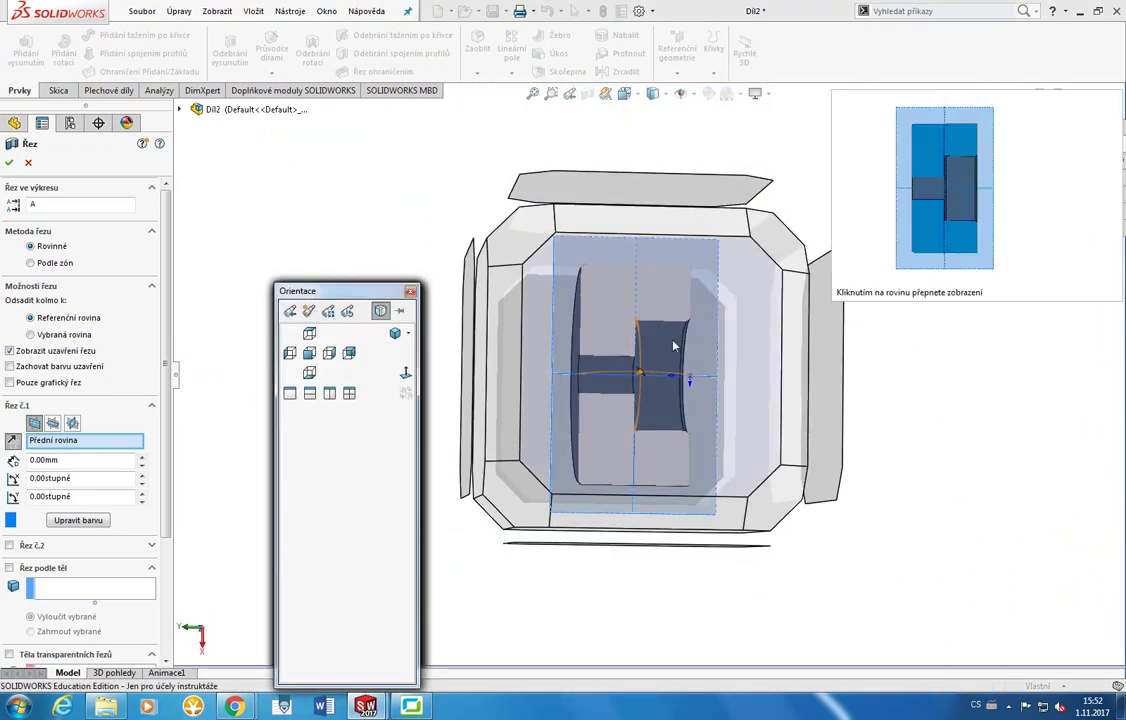
left_click(704, 278)
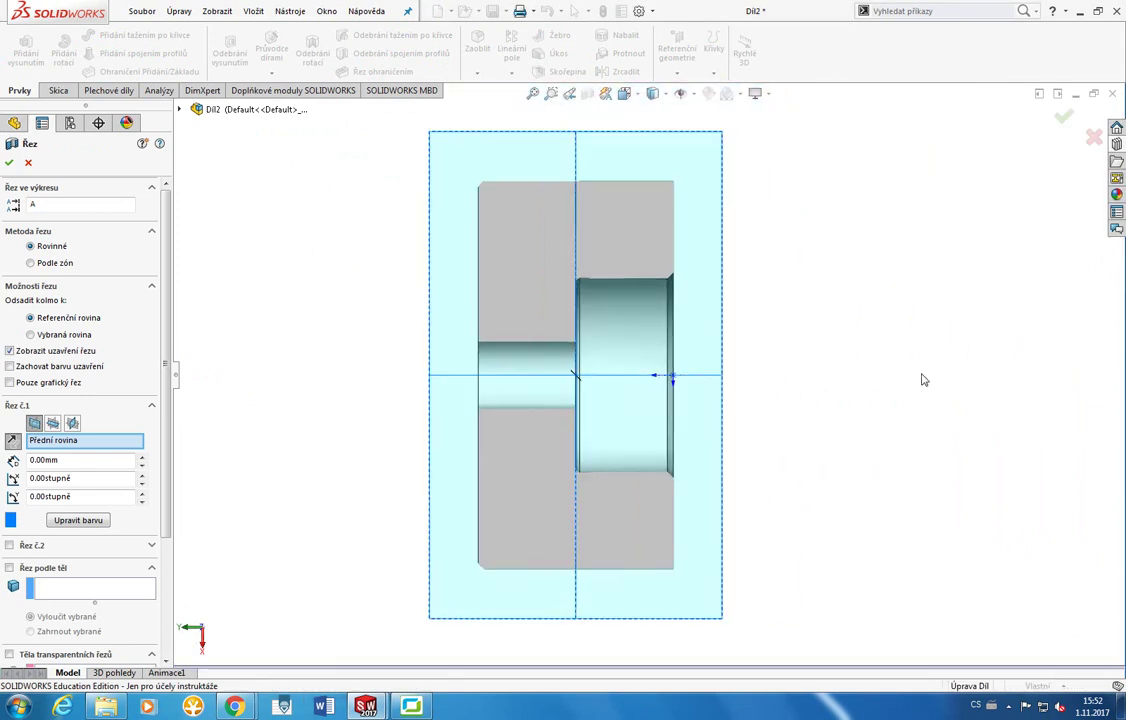
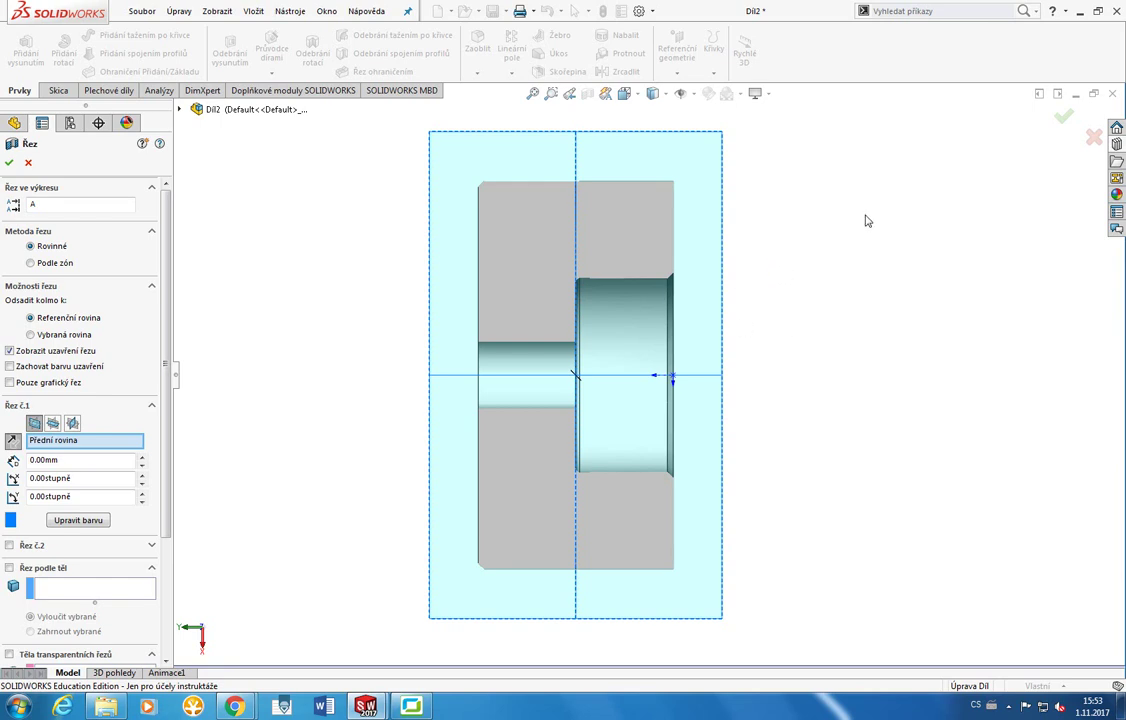
key("Return")
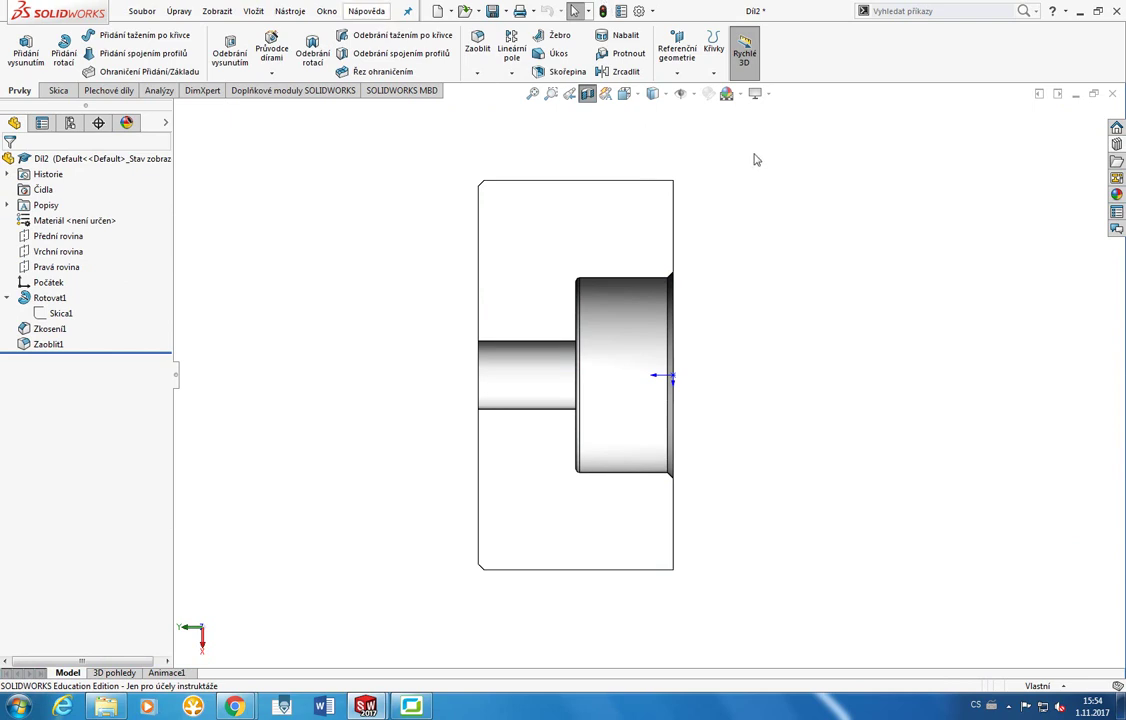
Turn off the section display and inspect the whole cylinder in an isometric view and from above.
left_click(670, 377)
left_click(587, 93)
key("ctrl+7")
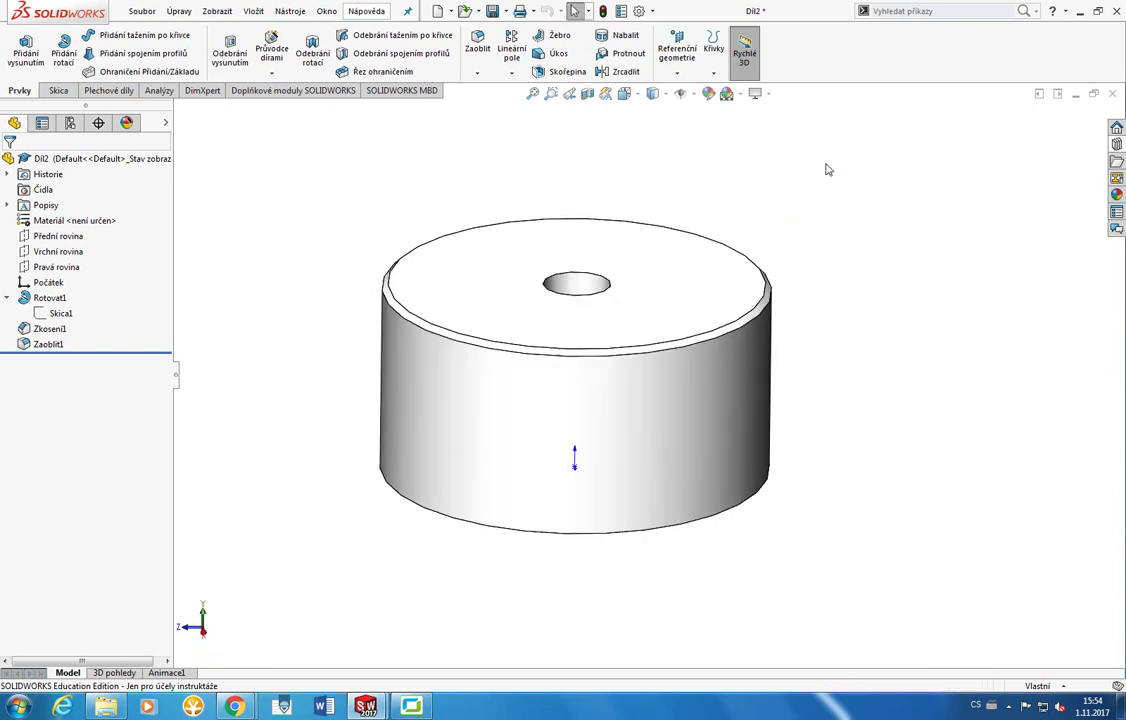
key("space")
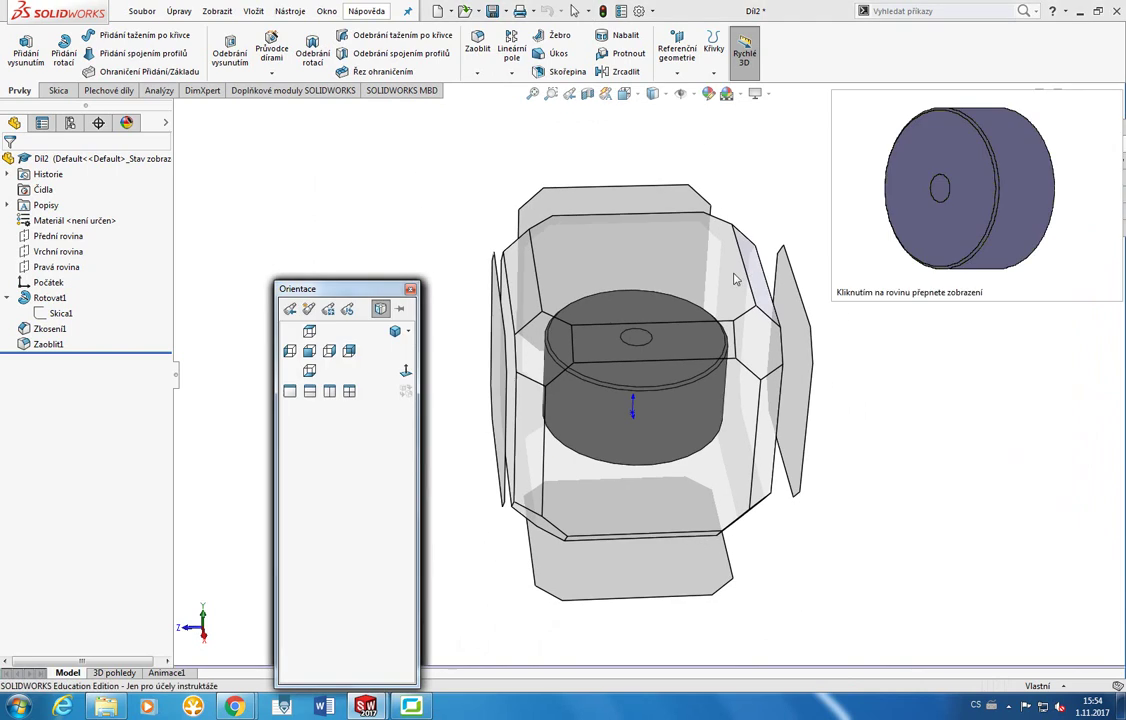
left_click(735, 279)
key("space")
left_click(576, 322)
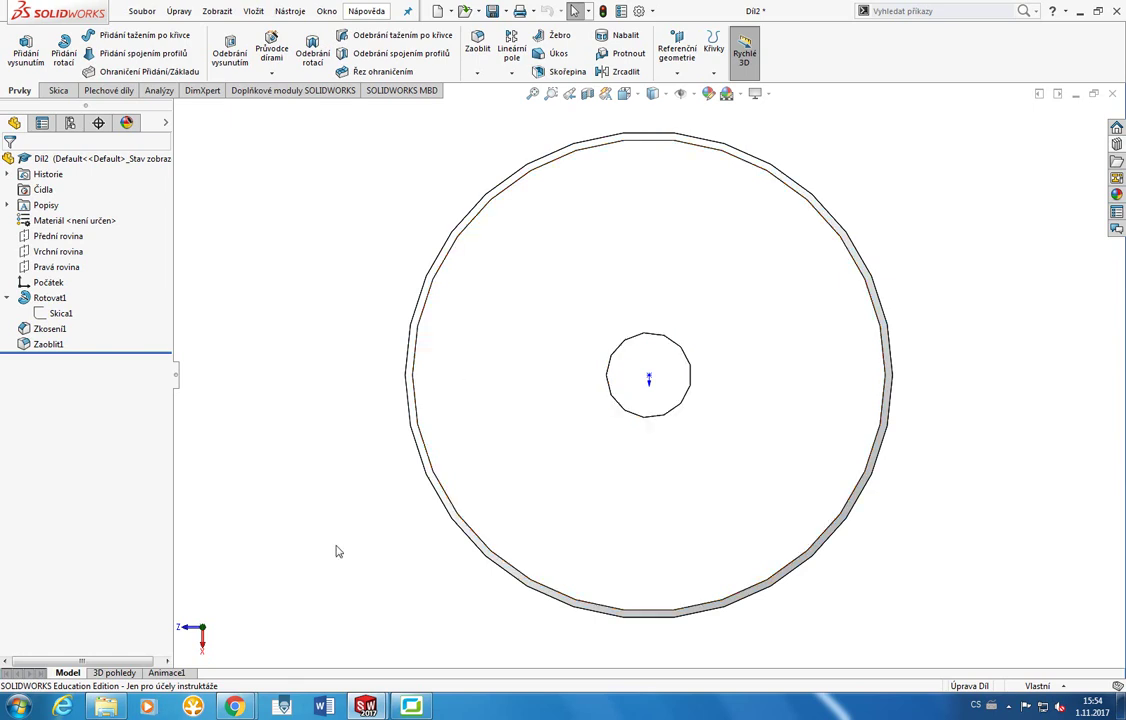
Preview the other open part, Díl1, and compare its hole layout with the cylinder's top face.
mouse_move(365, 707)
mouse_move(347, 680)
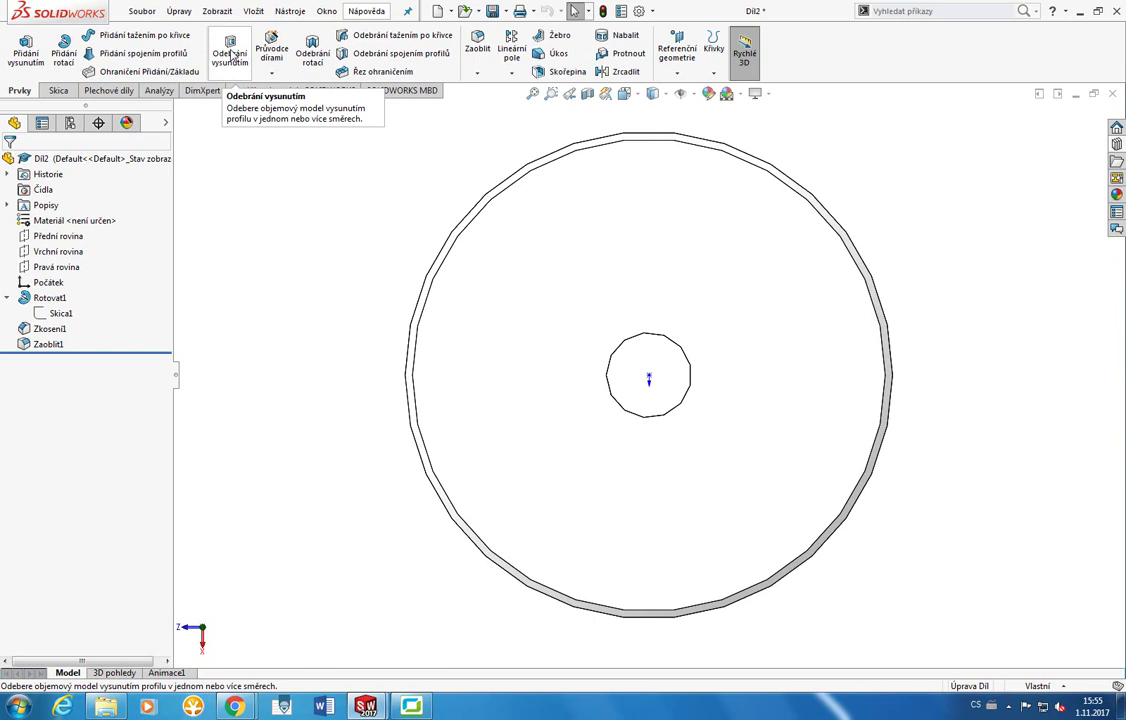
middle_click_drag(390, 447, 502, 270)
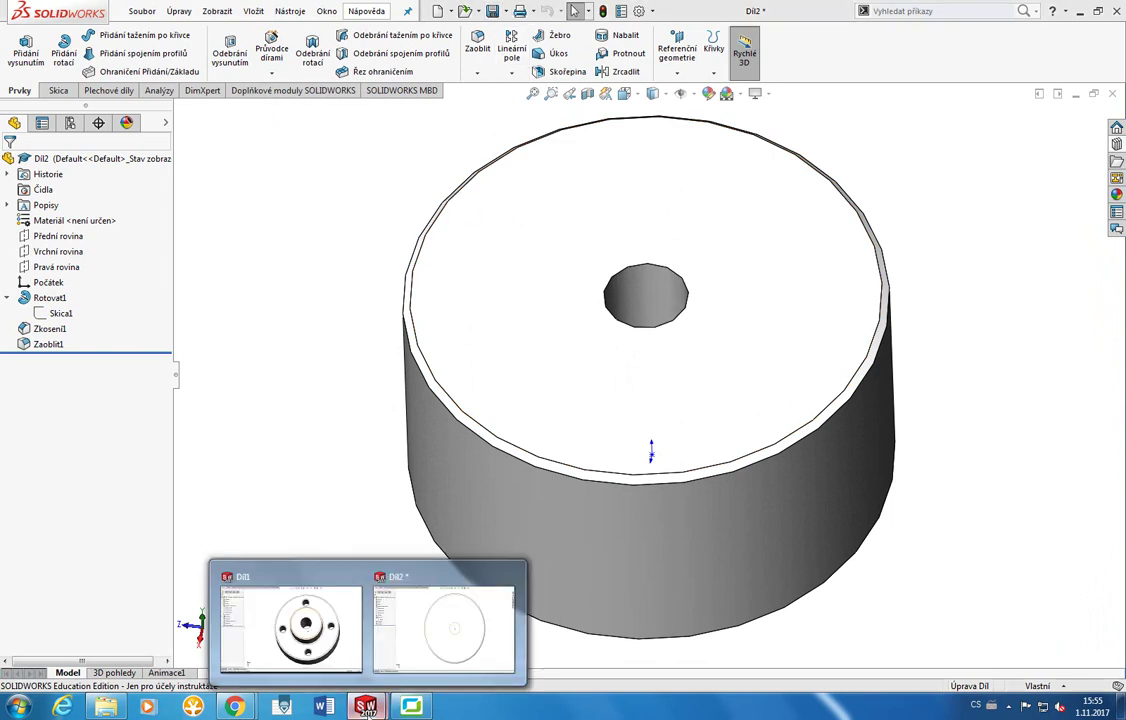
mouse_move(338, 632)
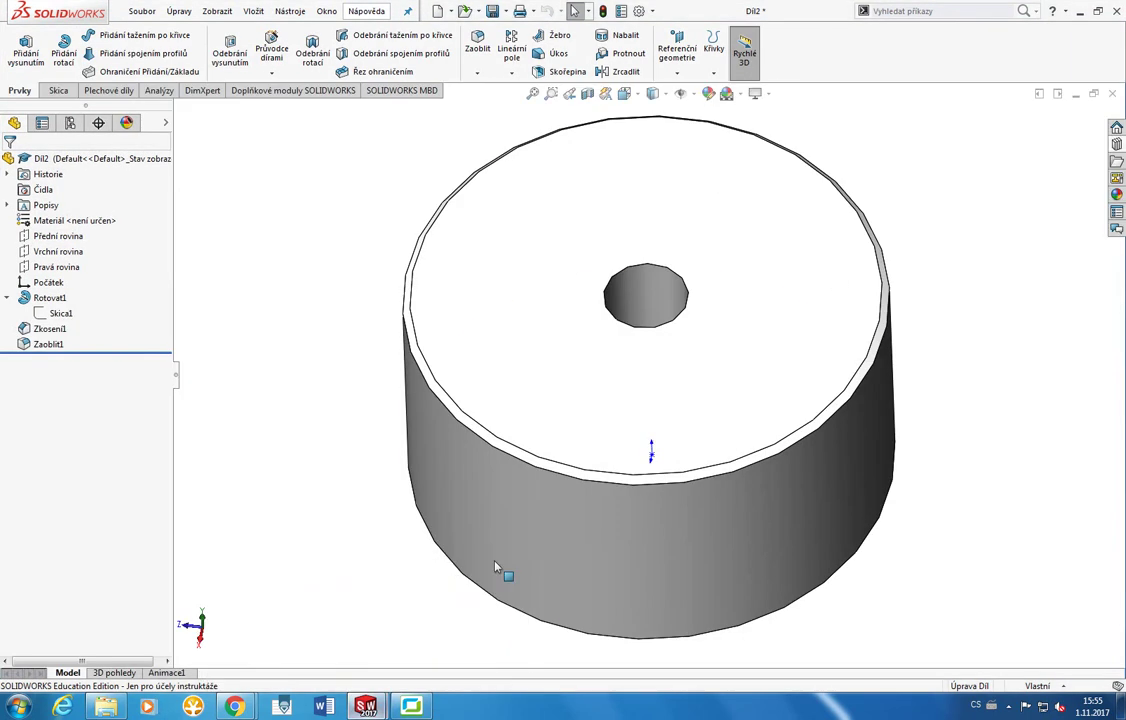
Sketch a circle about 27 mm in diameter on the cylinder's top face, centred about 74 mm from the origin.
left_click(58, 90)
left_click(33, 58)
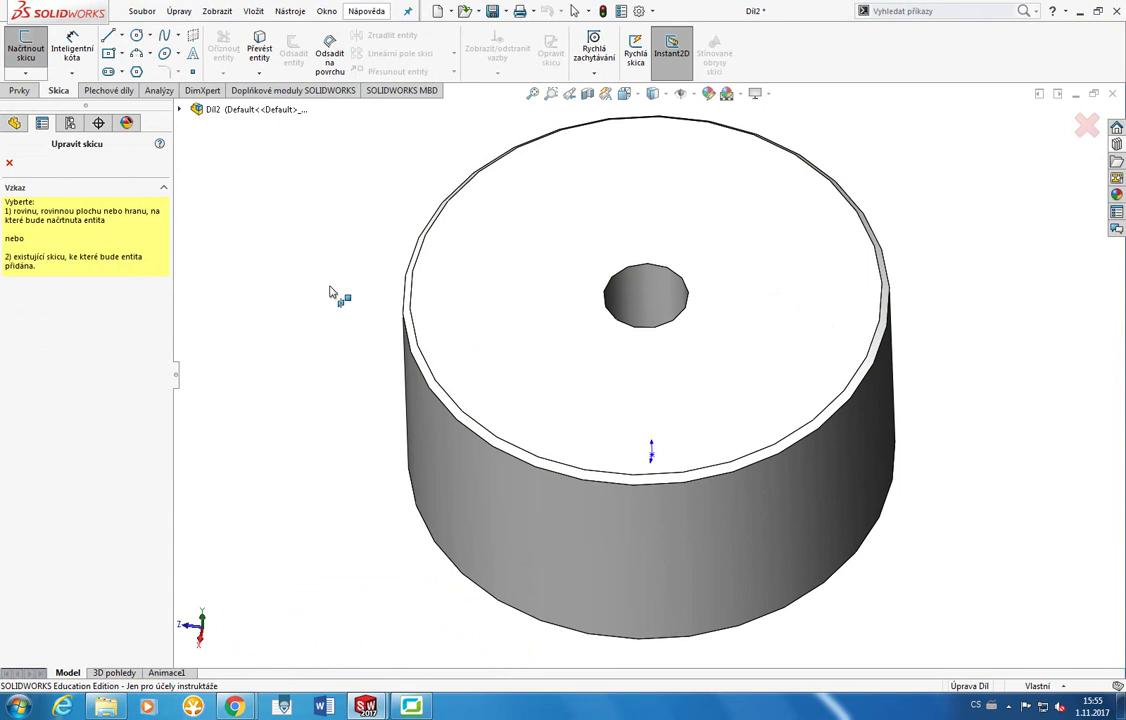
left_click(548, 270)
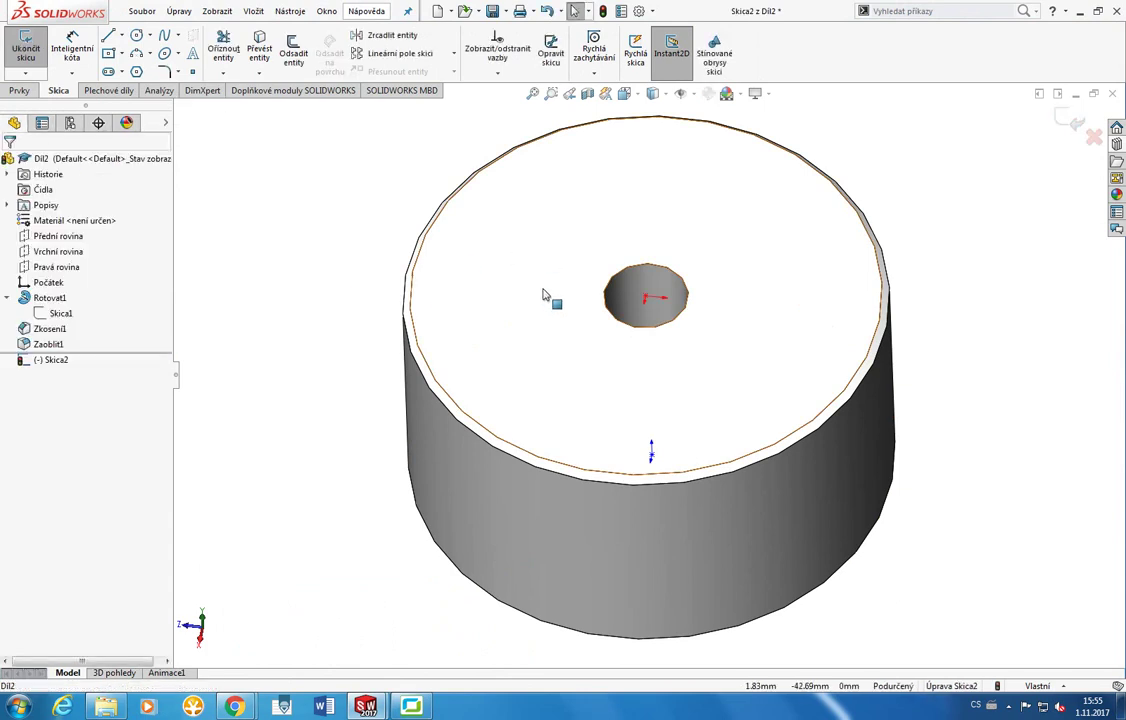
key("space")
left_click(573, 280)
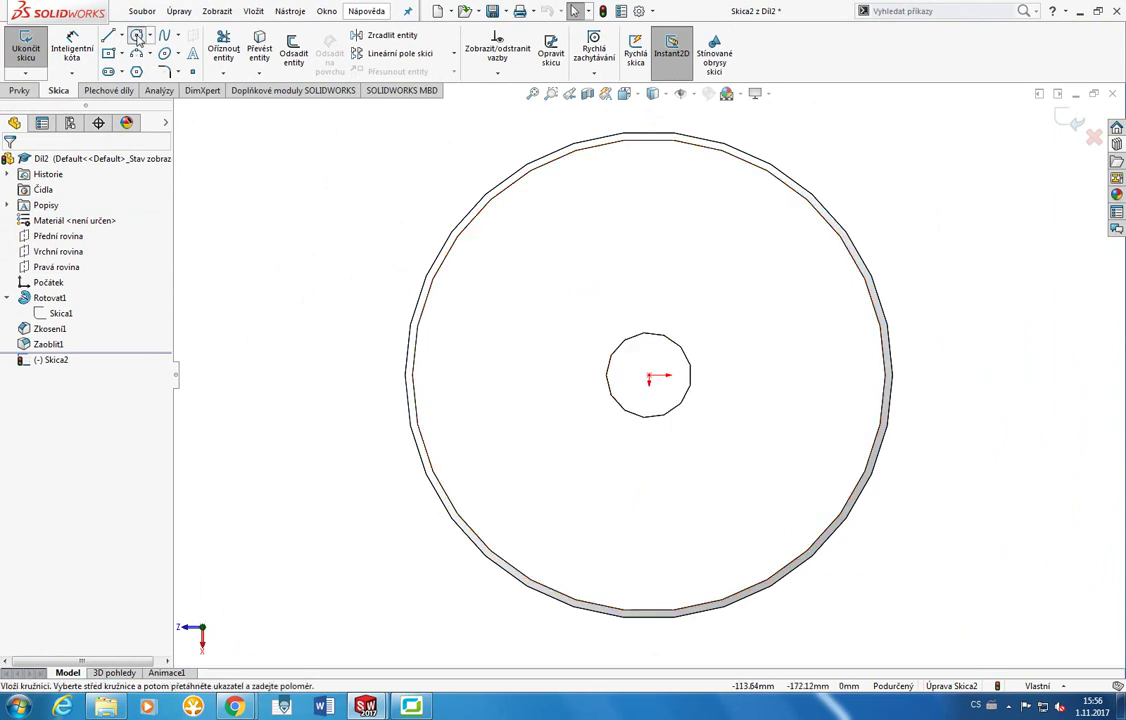
left_click(136, 37)
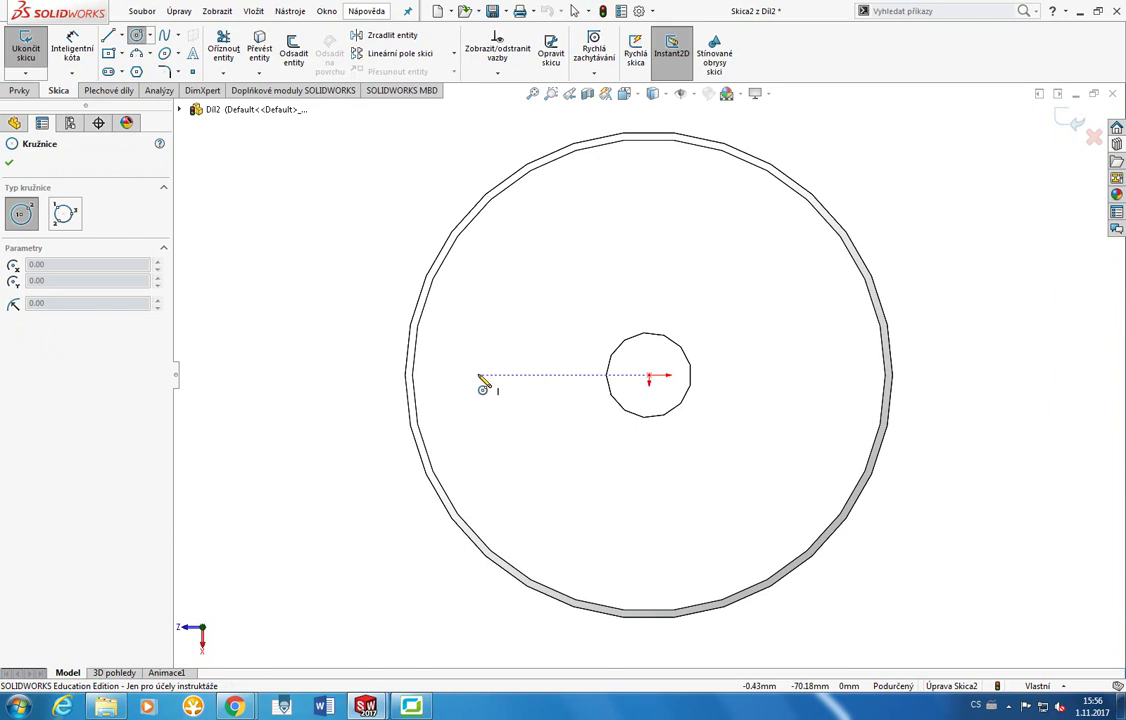
left_click(468, 376)
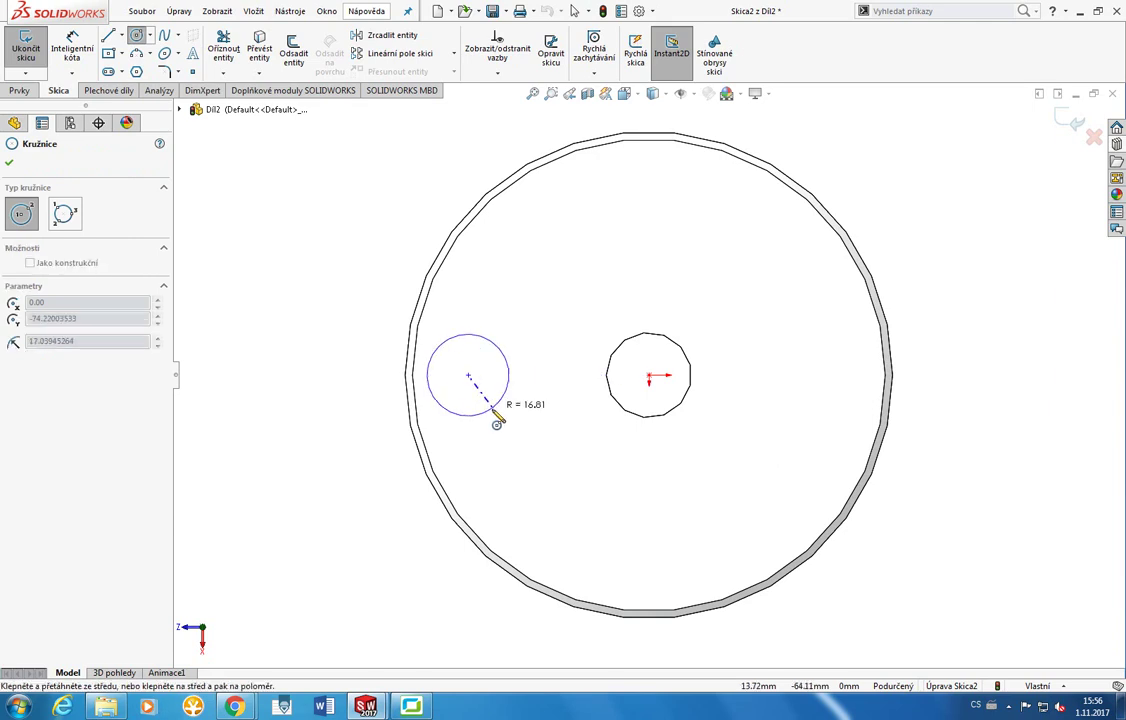
left_click(478, 409)
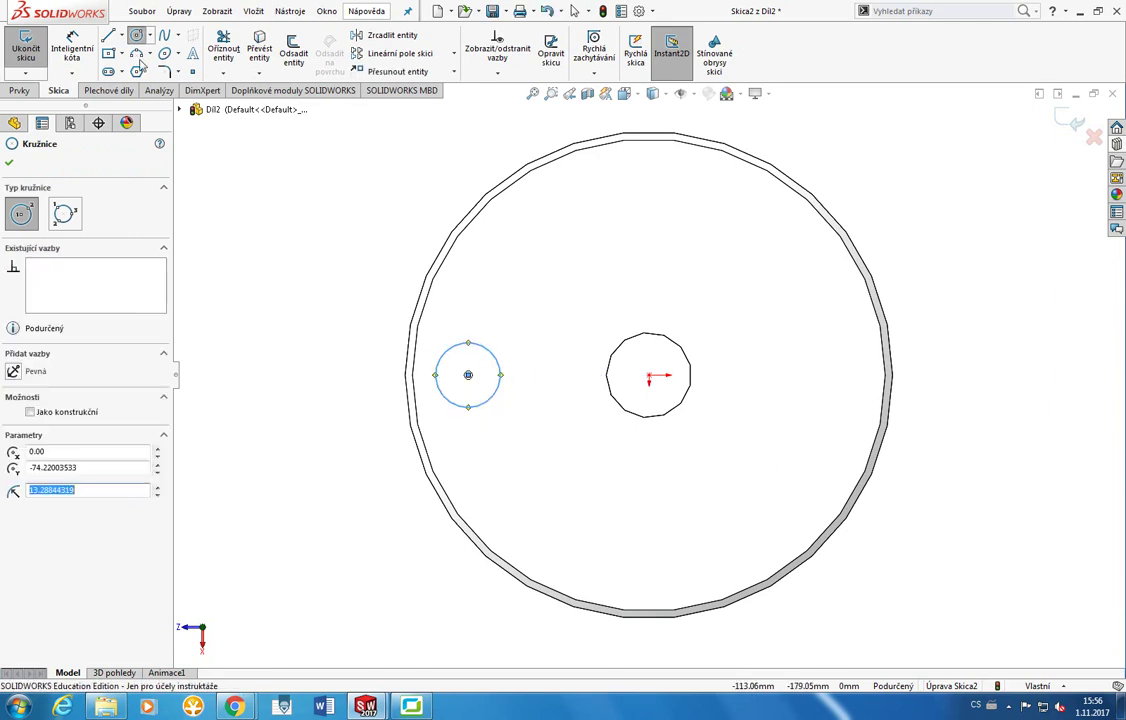
Dimension the sketched circle with a diameter of 20 mm.
left_click(82, 50)
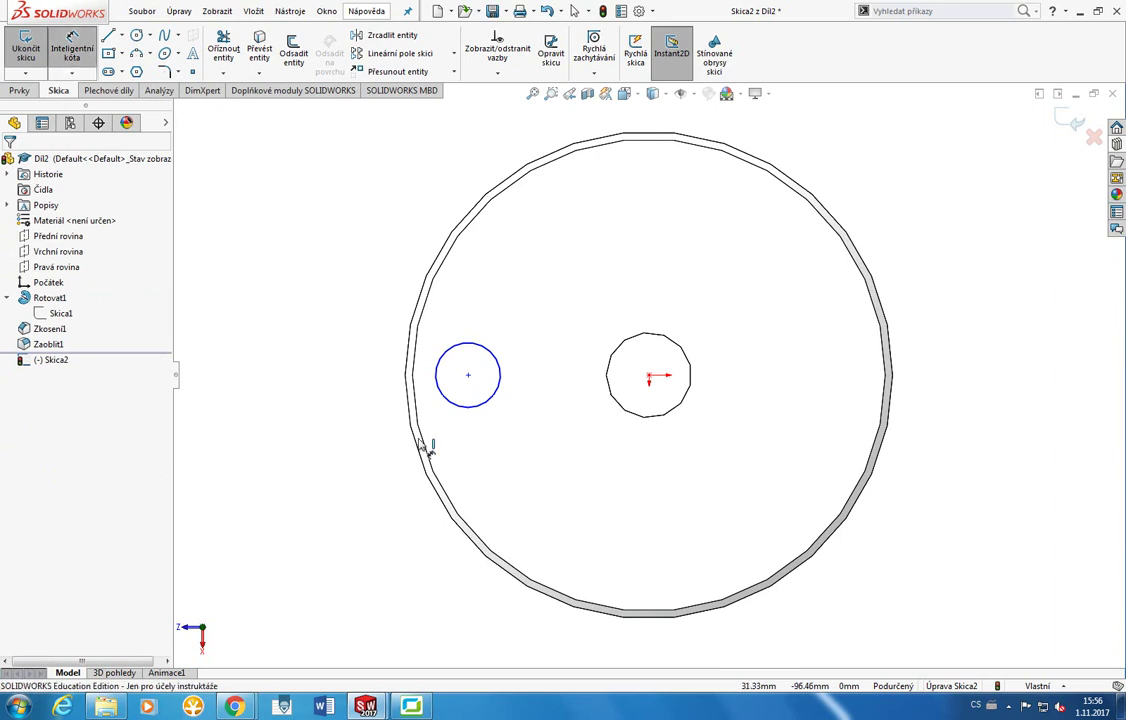
left_click(498, 385)
left_click(549, 334)
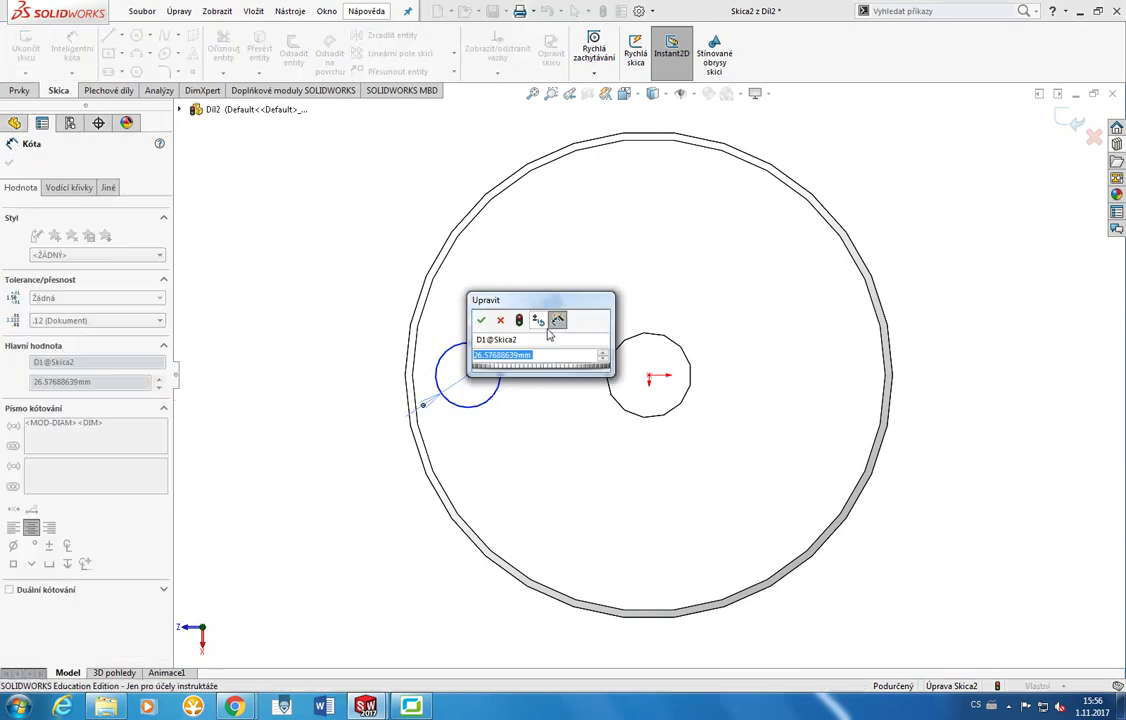
type("20")
key("Return")
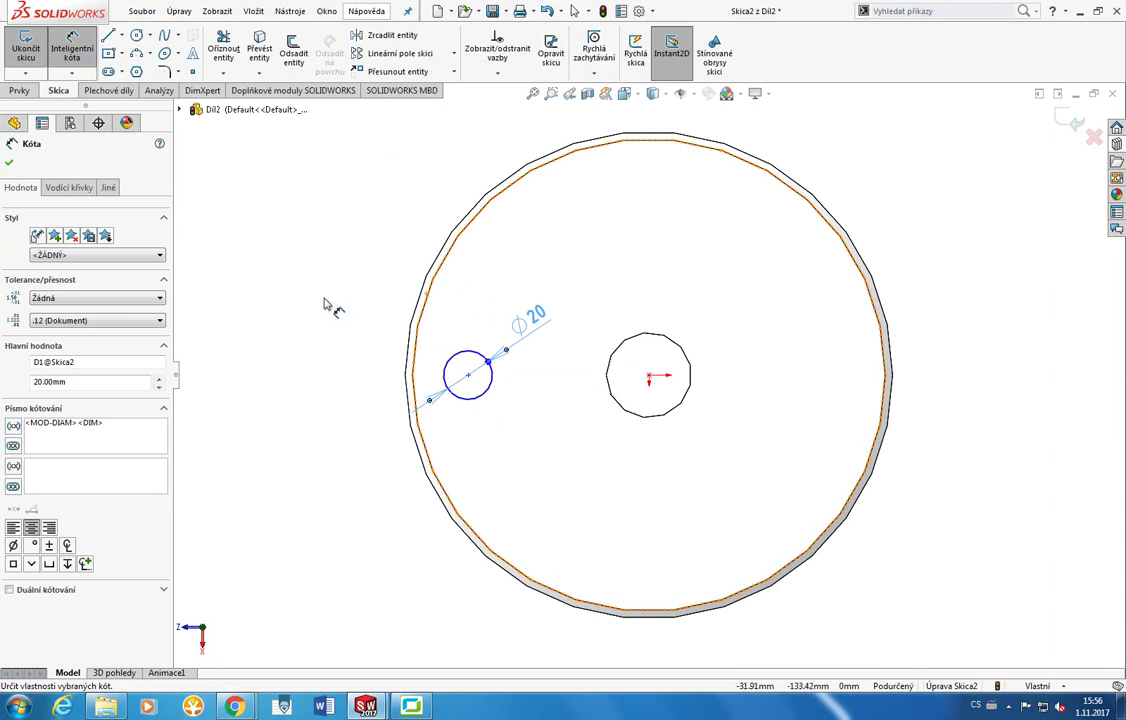
key("Escape")
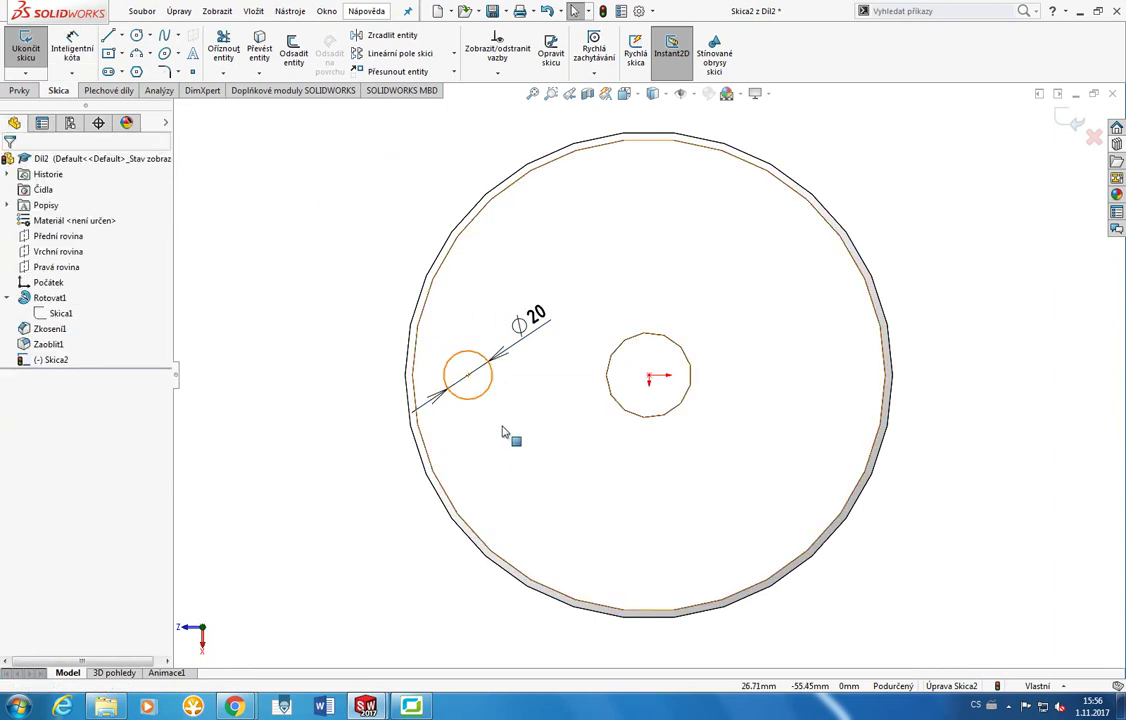
Try a horizontal relation between the 20 mm circle's centre and the origin, undo it, and restore the face-on view.
left_click(468, 376)
left_click(649, 376, "ctrl")
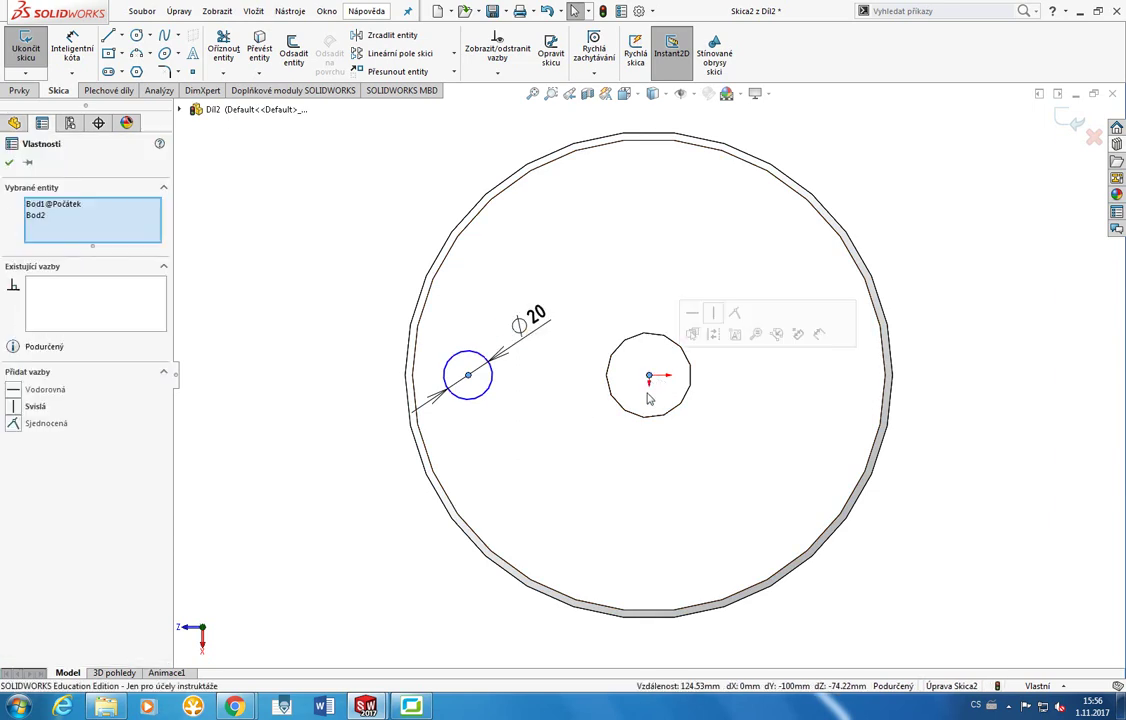
left_click(692, 316)
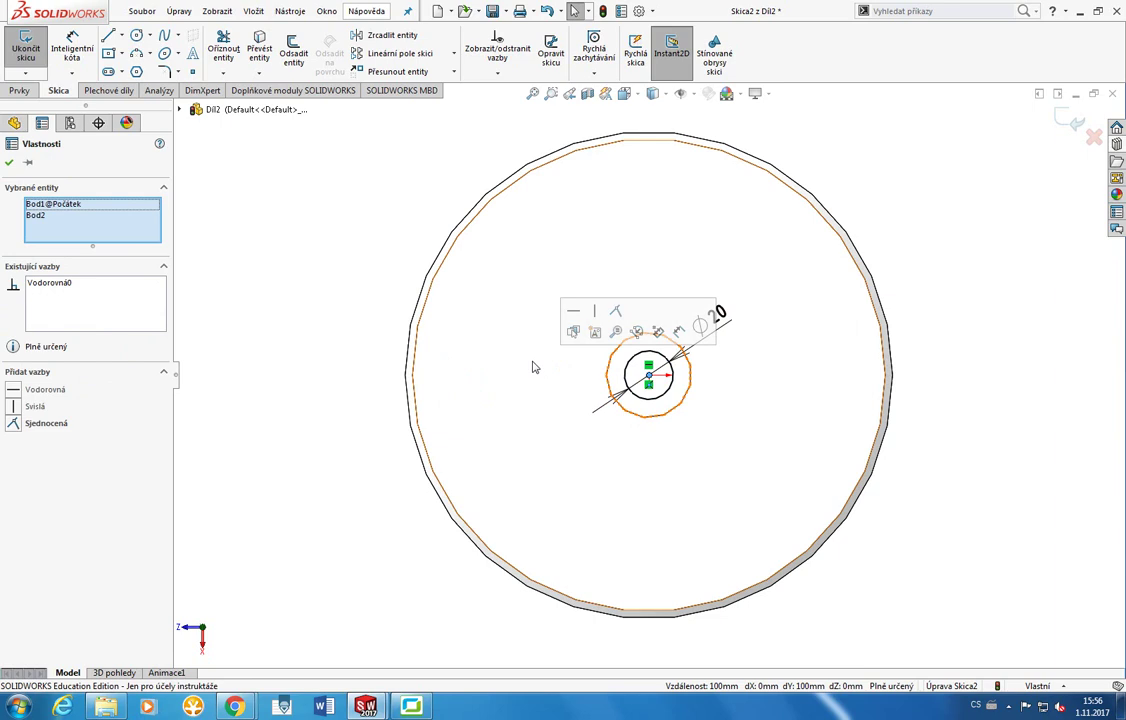
key("ctrl+z")
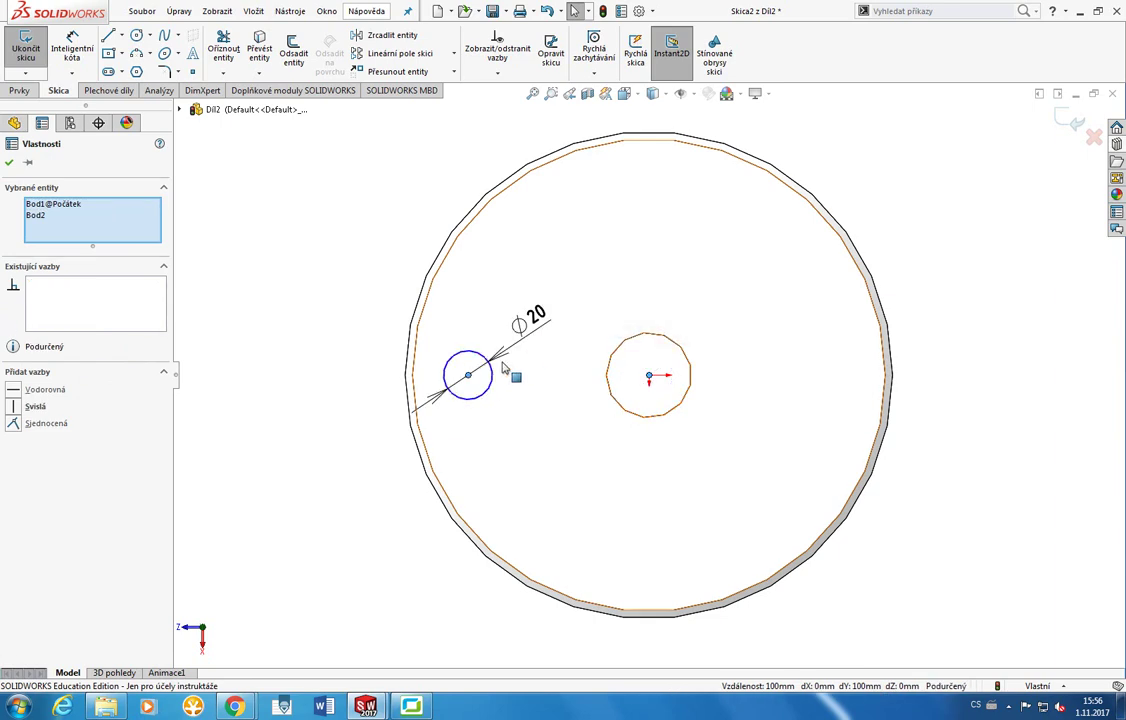
key("space")
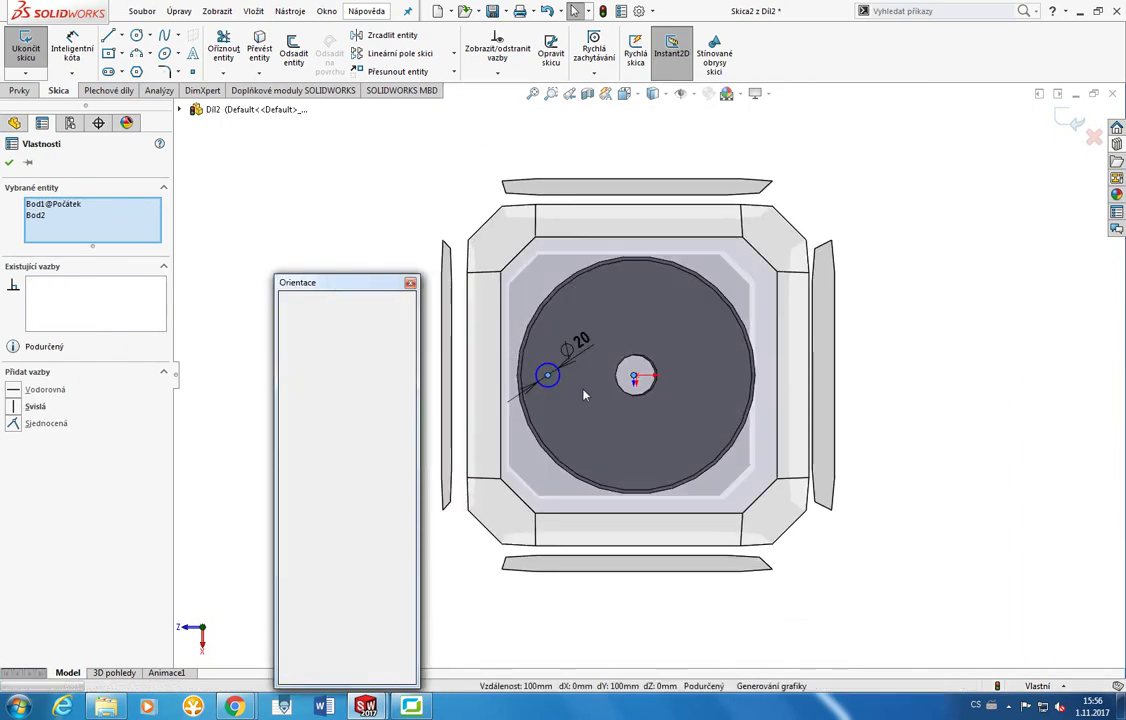
left_click(585, 394)
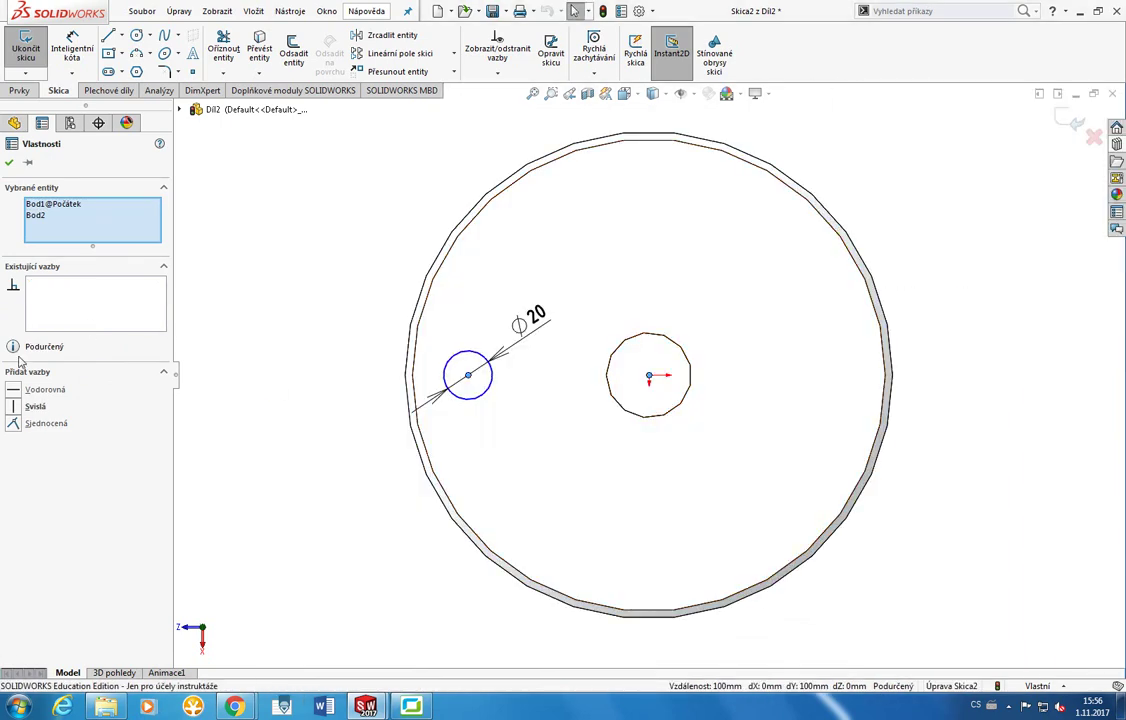
Try a vertical relation between the 20 mm circle's centre and the origin, check it in rotated views, and remove it.
left_click(16, 405)
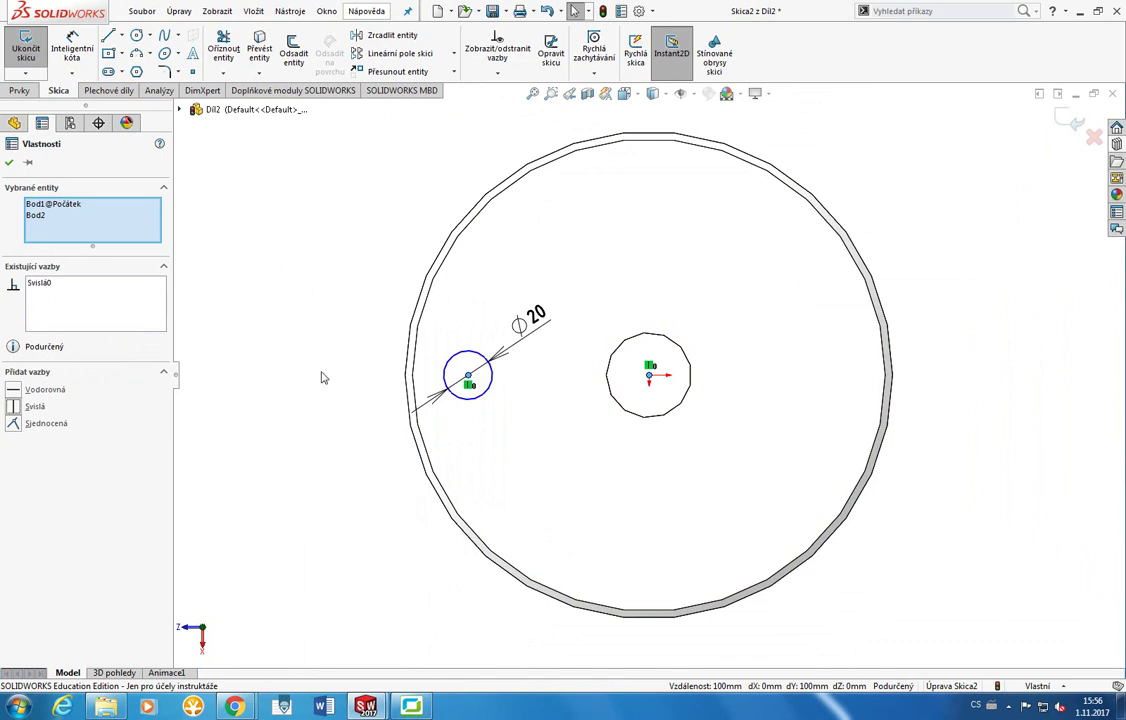
left_click(335, 581)
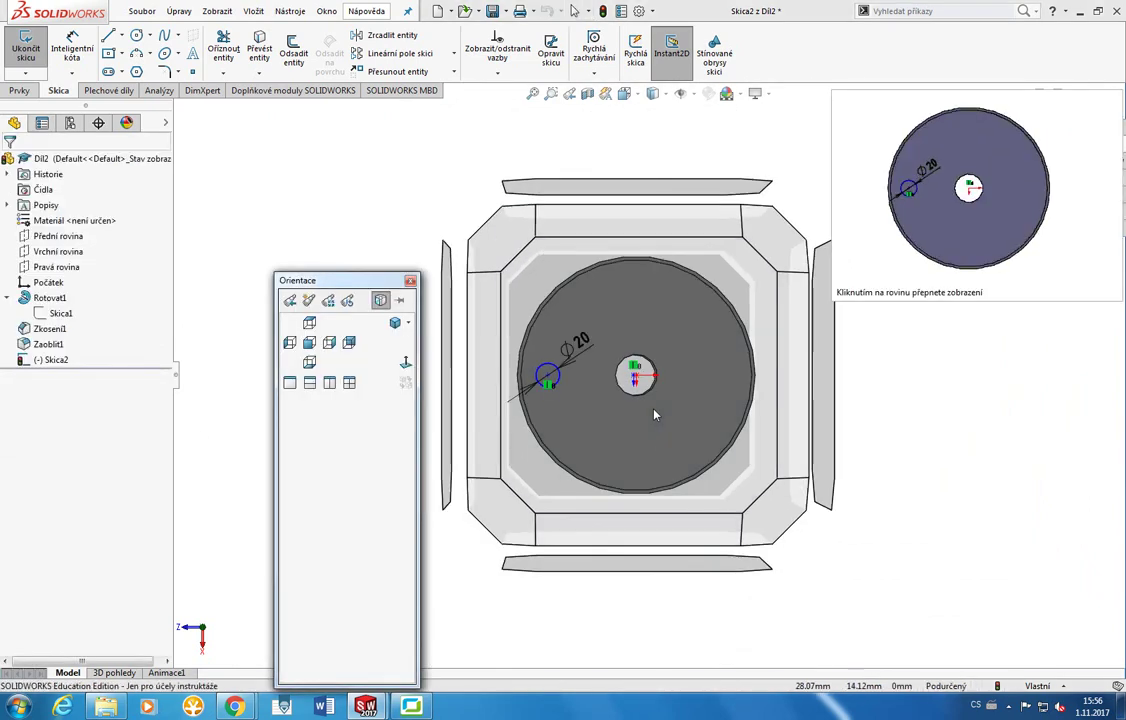
left_click(653, 410)
key("ctrl+7")
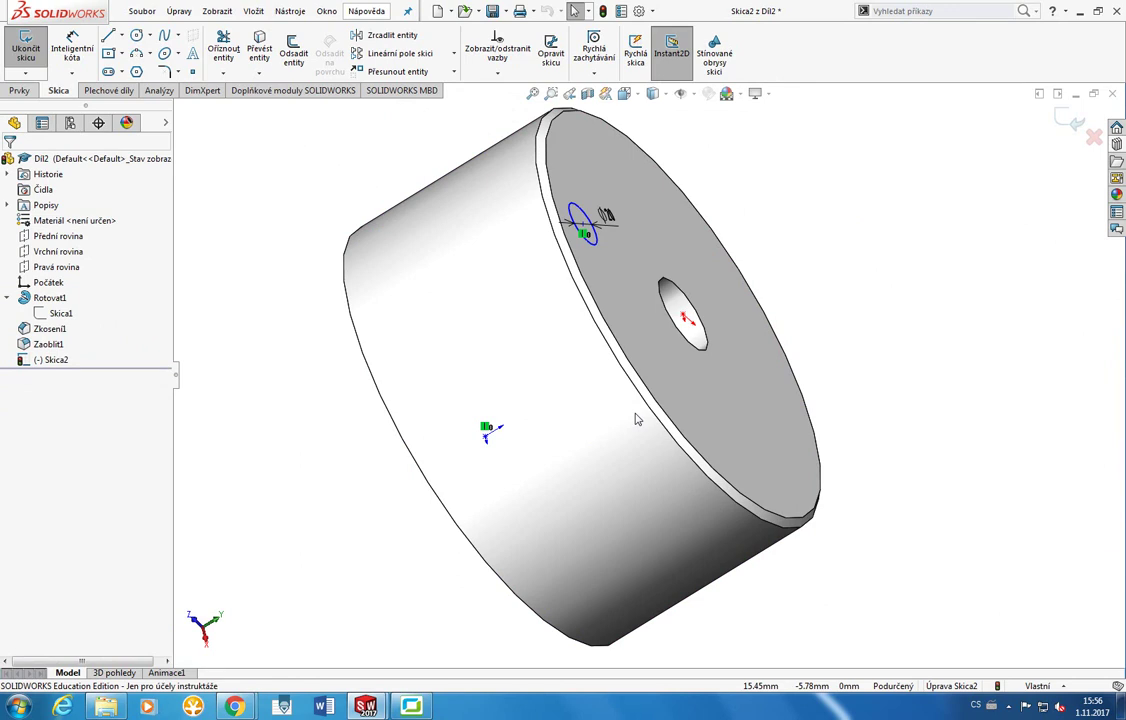
key("ctrl+8")
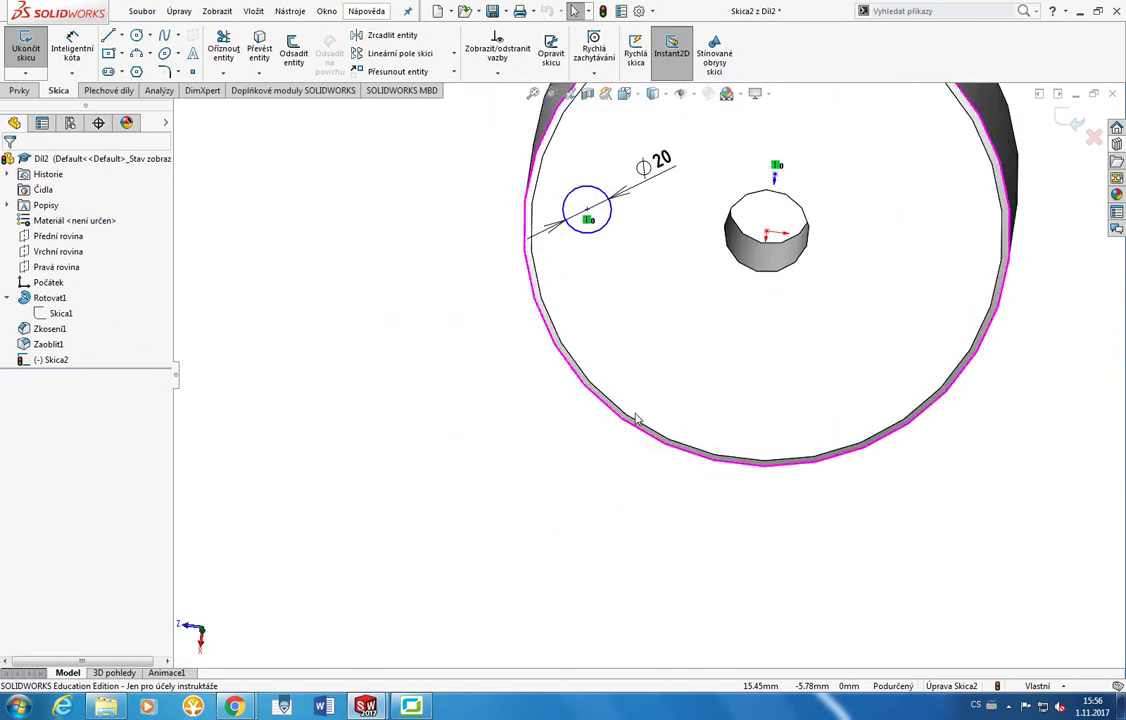
key("space")
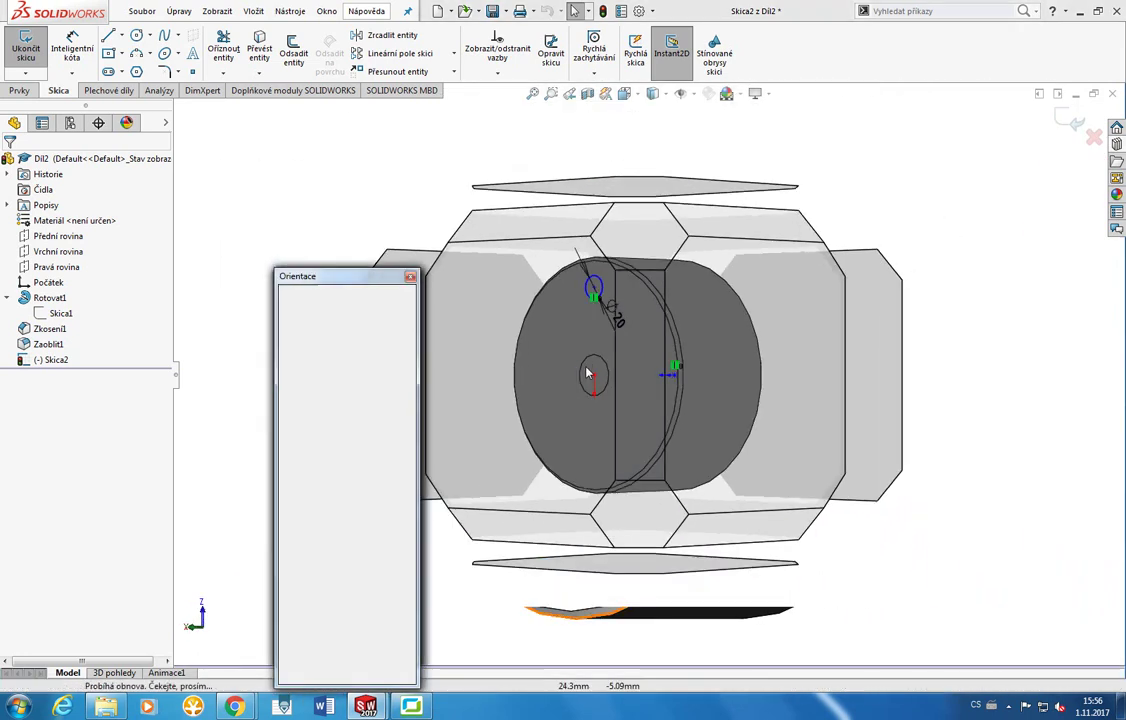
left_click(588, 373)
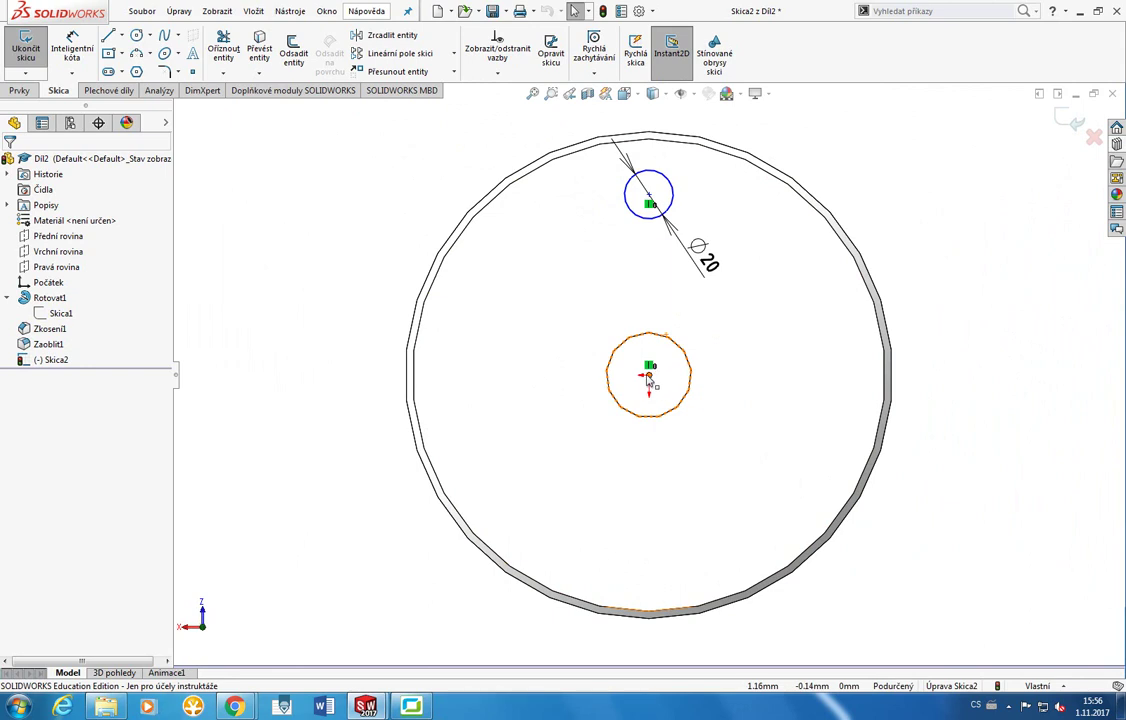
left_click_drag(650, 200, 736, 196)
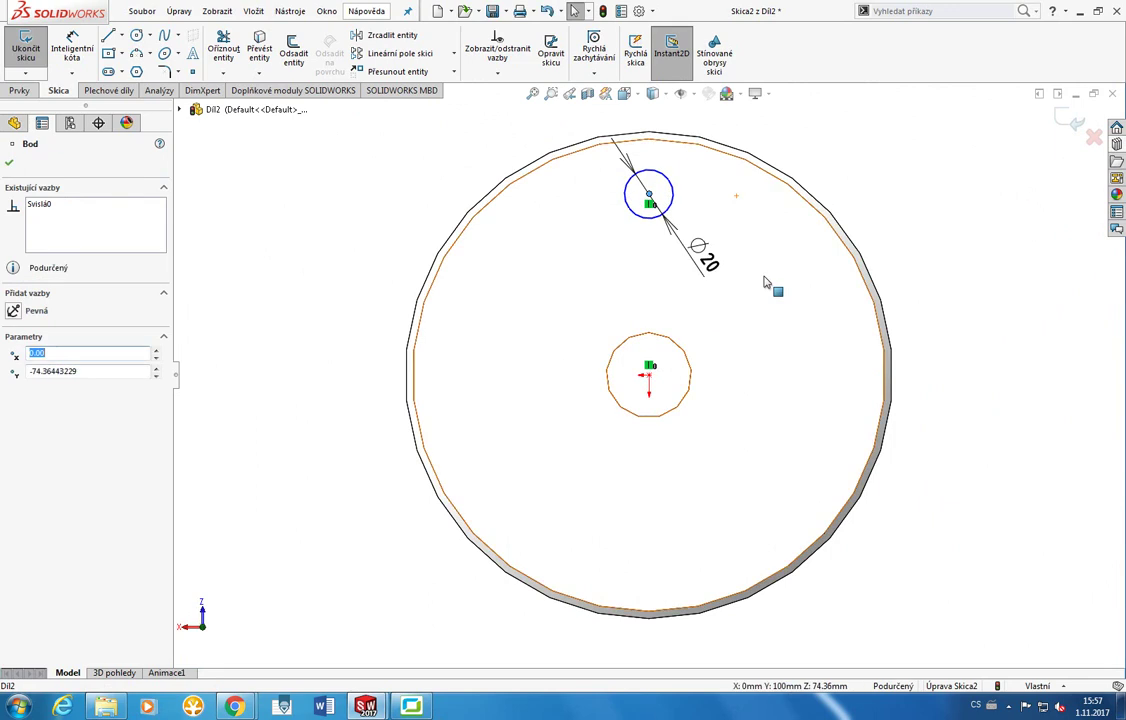
left_click(849, 171)
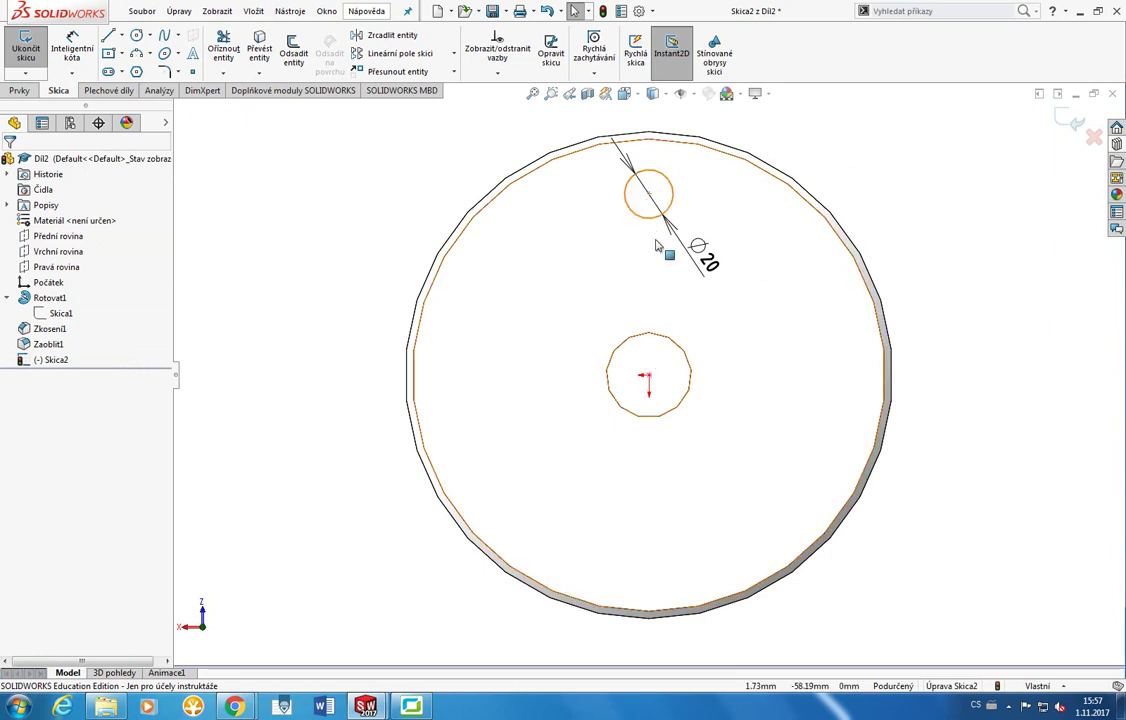
Add a vertical relation between the 20 mm circle's centre and the origin.
left_click(649, 193)
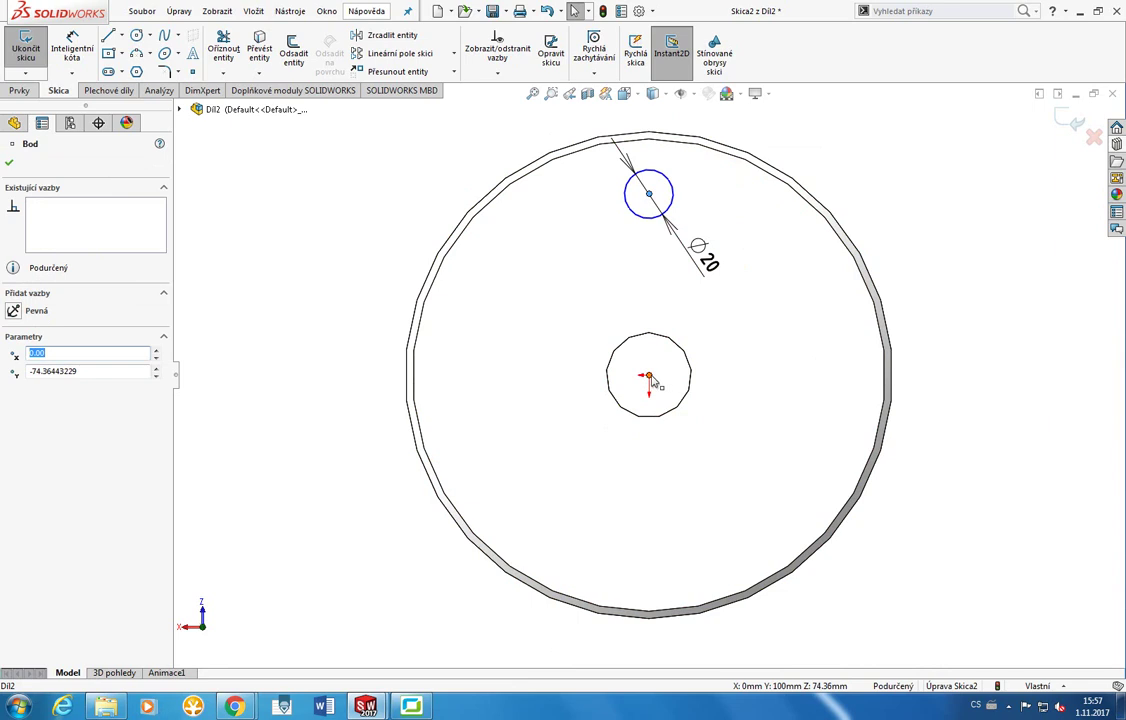
left_click(649, 377, "ctrl")
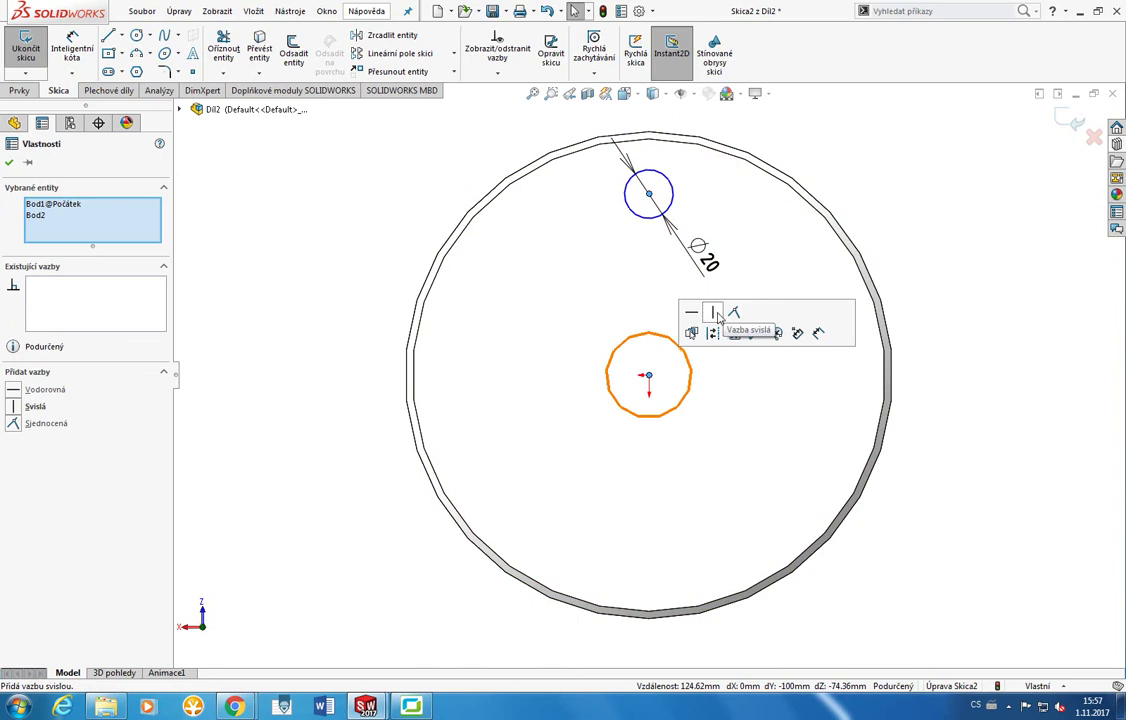
left_click(718, 317)
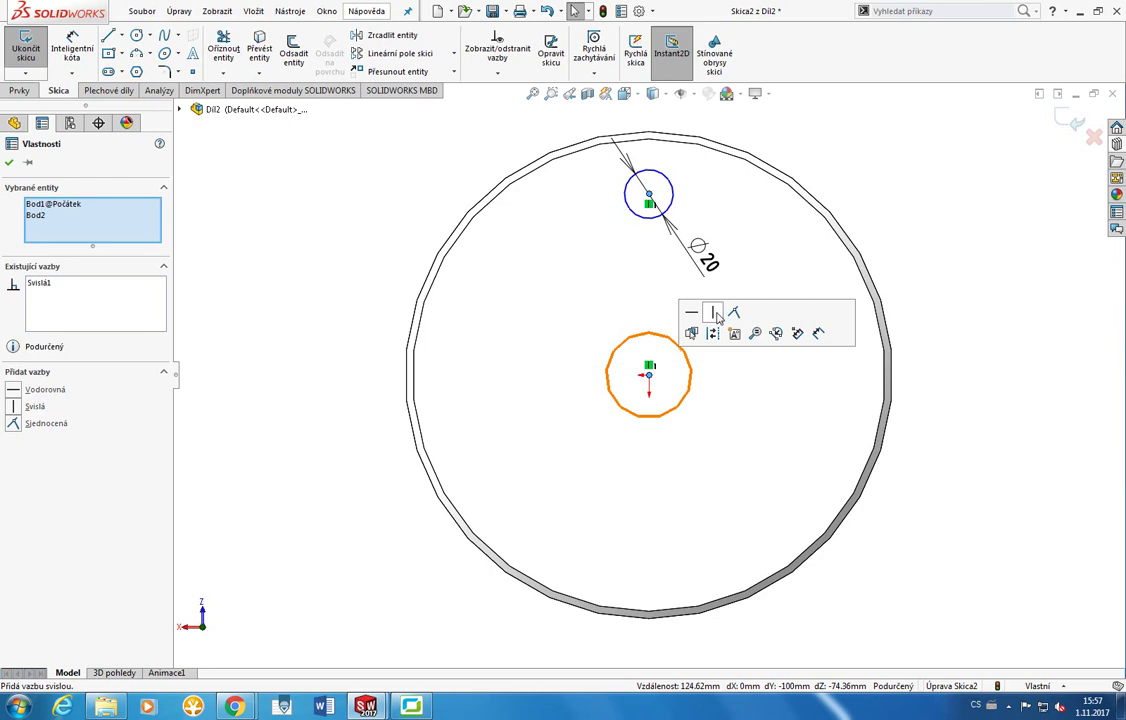
left_click(895, 266)
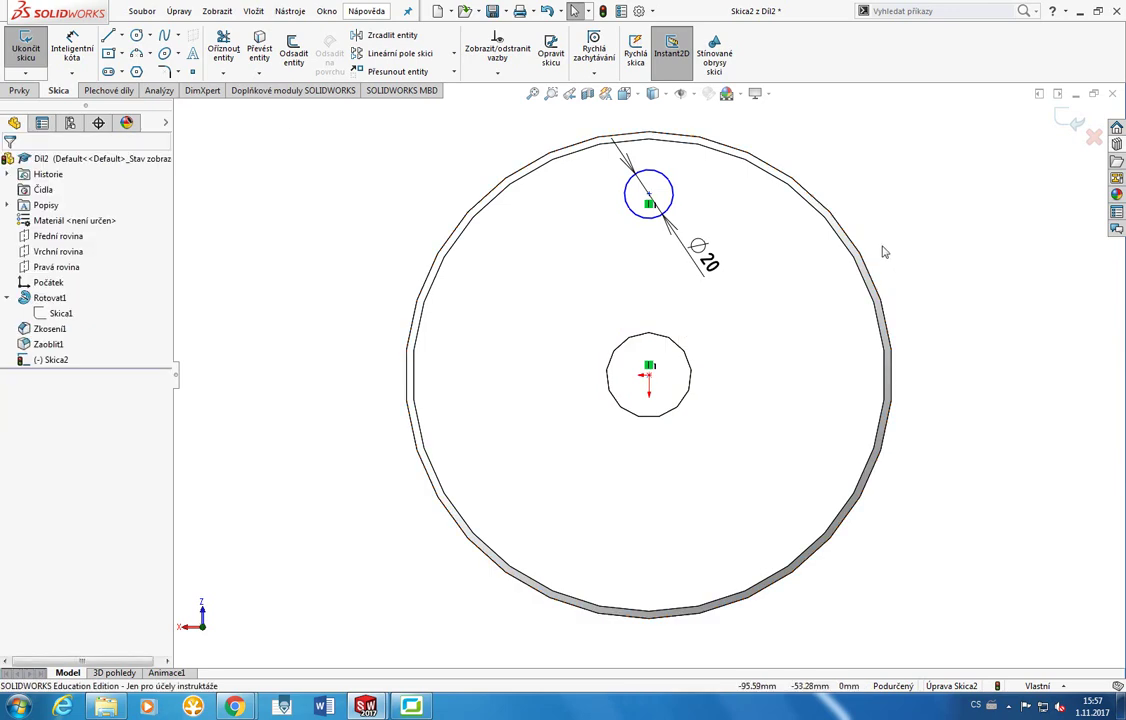
left_click(855, 250)
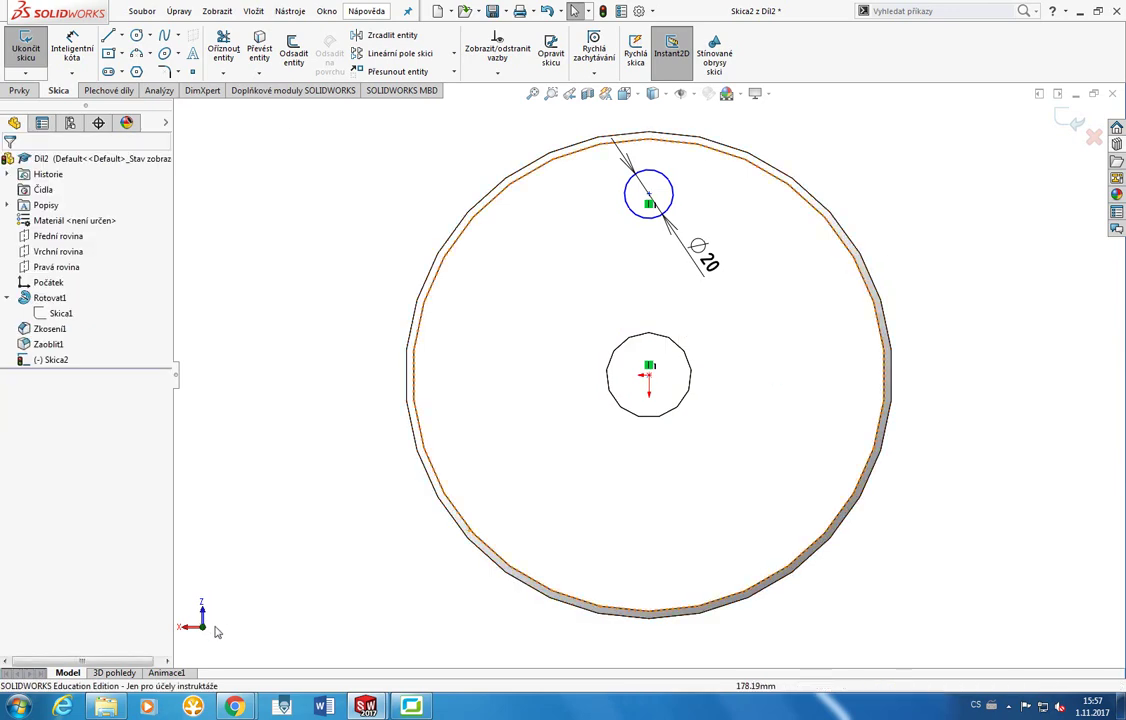
left_click(633, 220)
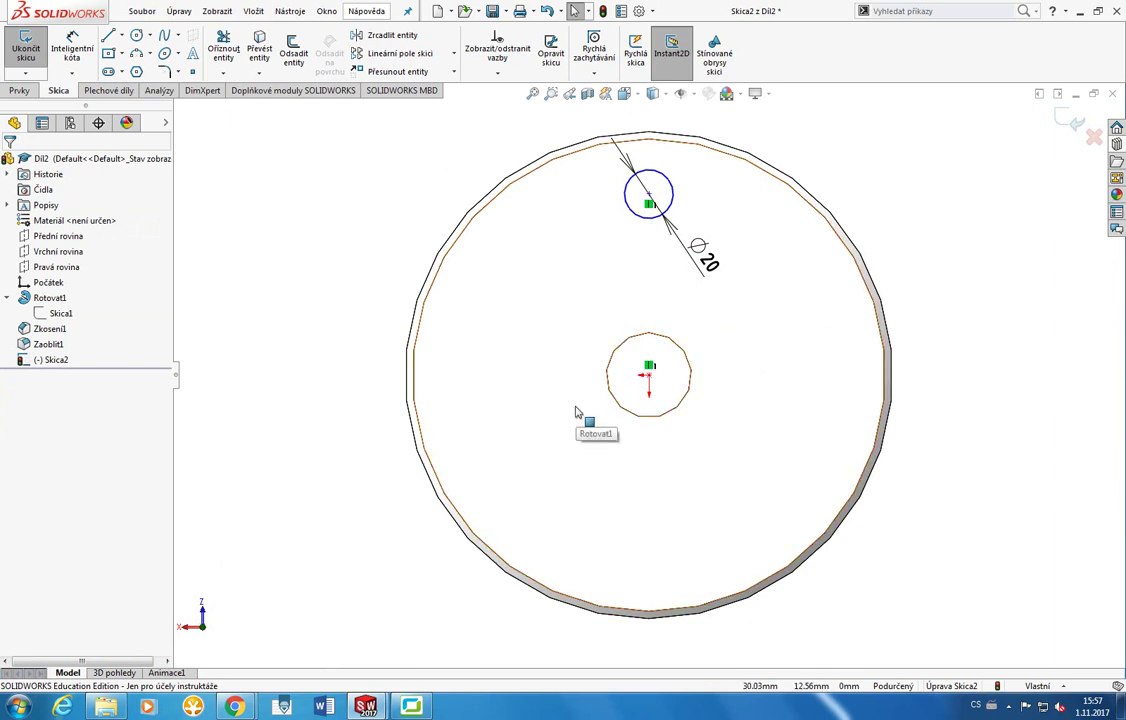
Examine the top face and the circle's alignment with the origin from several orientations, finishing face-on with the circle beside the bore.
middle_click_drag(382, 623, 221, 433)
mouse_move(480, 533)
middle_mouse_down()
mouse_move(560, 450)
mouse_move(611, 351)
mouse_move(608, 382)
middle_mouse_up()
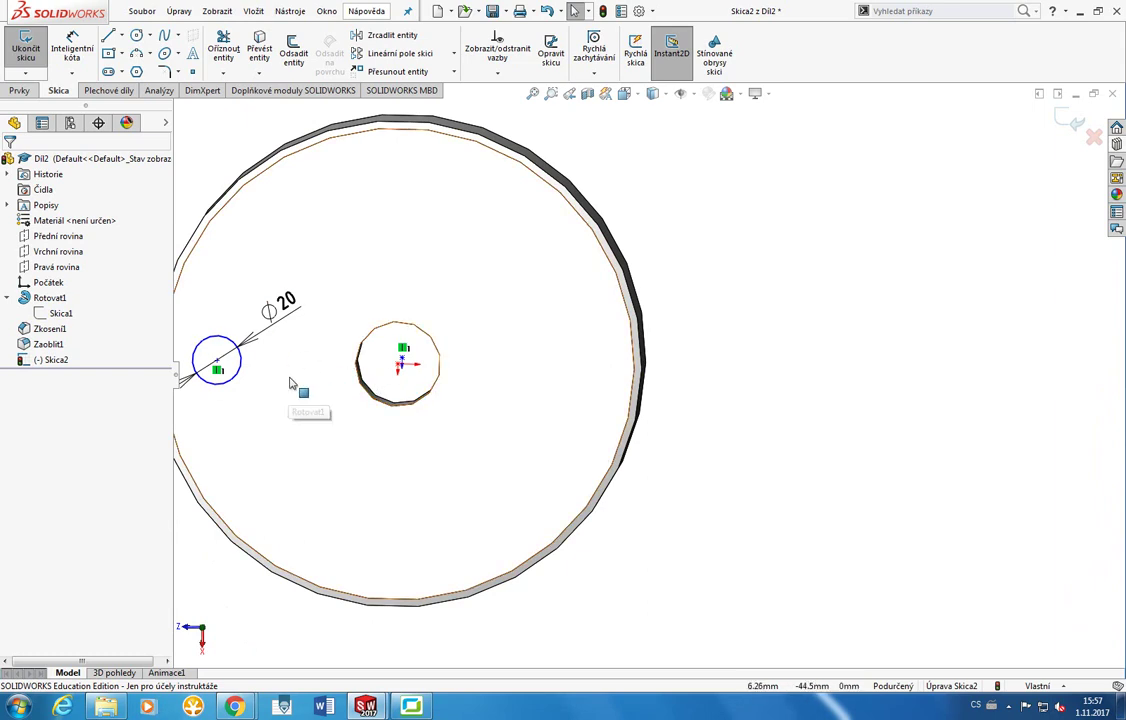
middle_click_drag(372, 359, 527, 304)
key("ctrl+8")
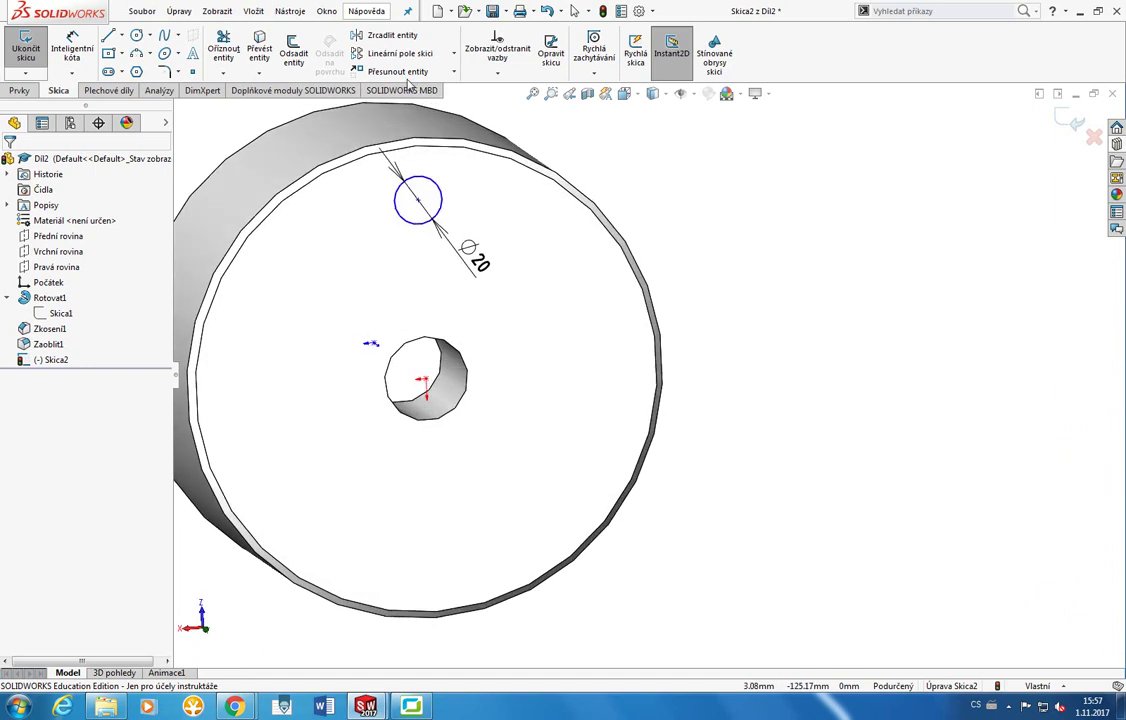
key("space")
left_click(576, 407)
key("space")
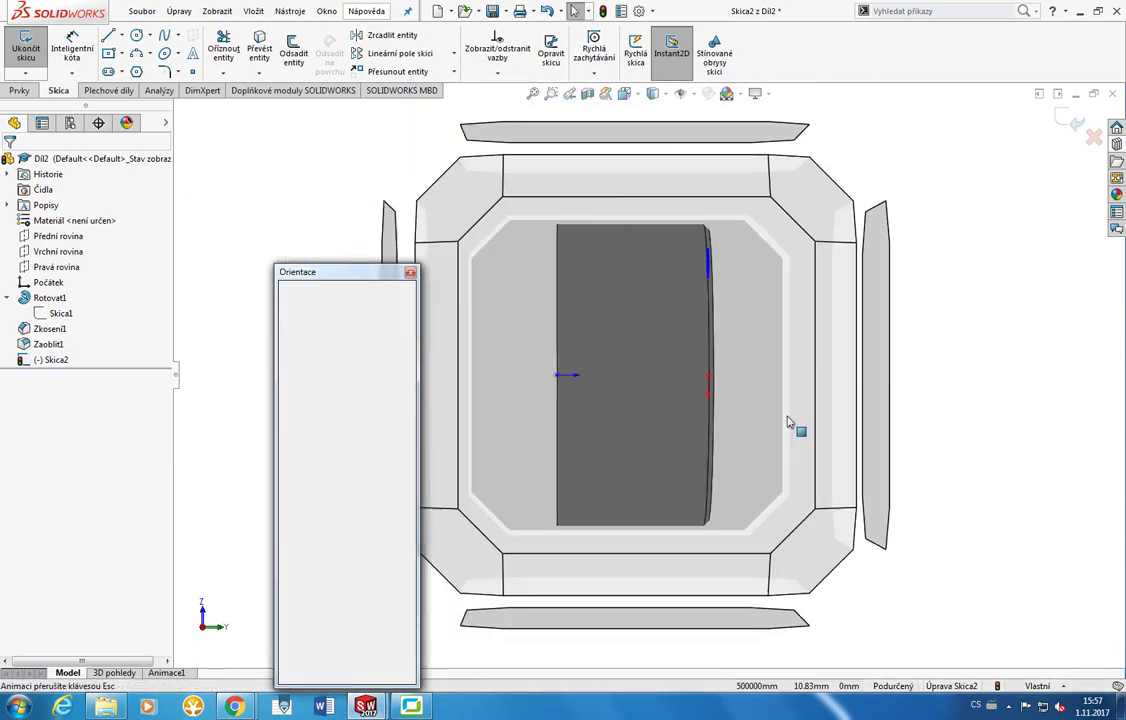
left_click(815, 398)
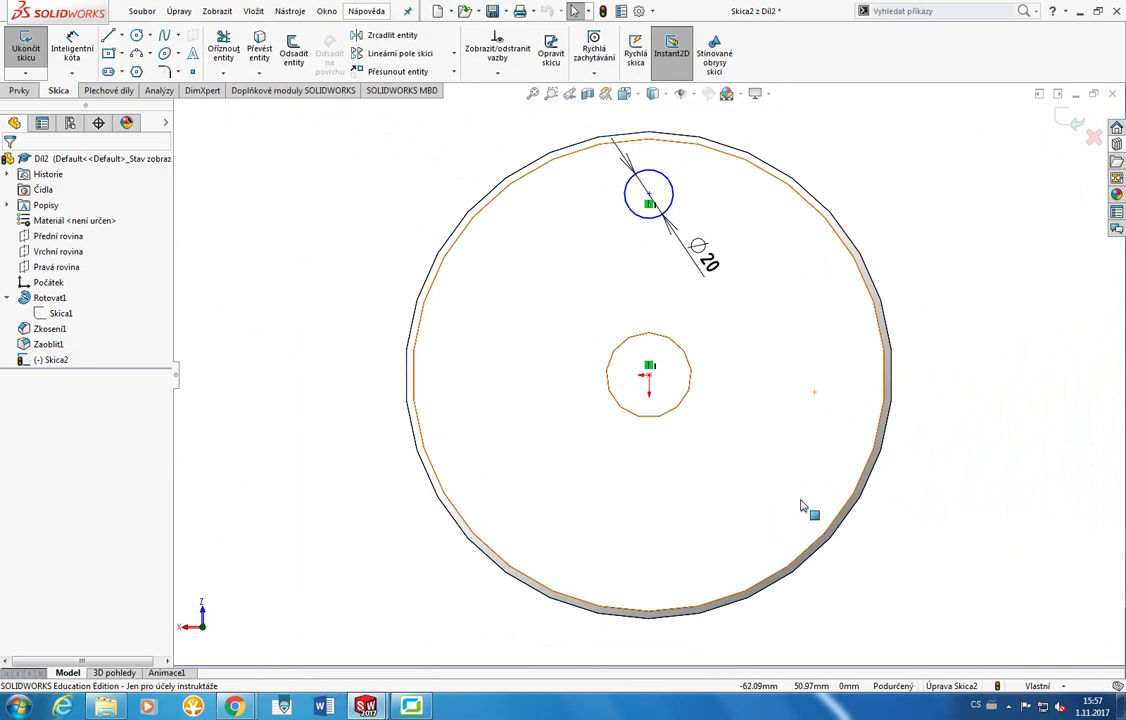
middle_click_drag(808, 624, 834, 212)
key("space")
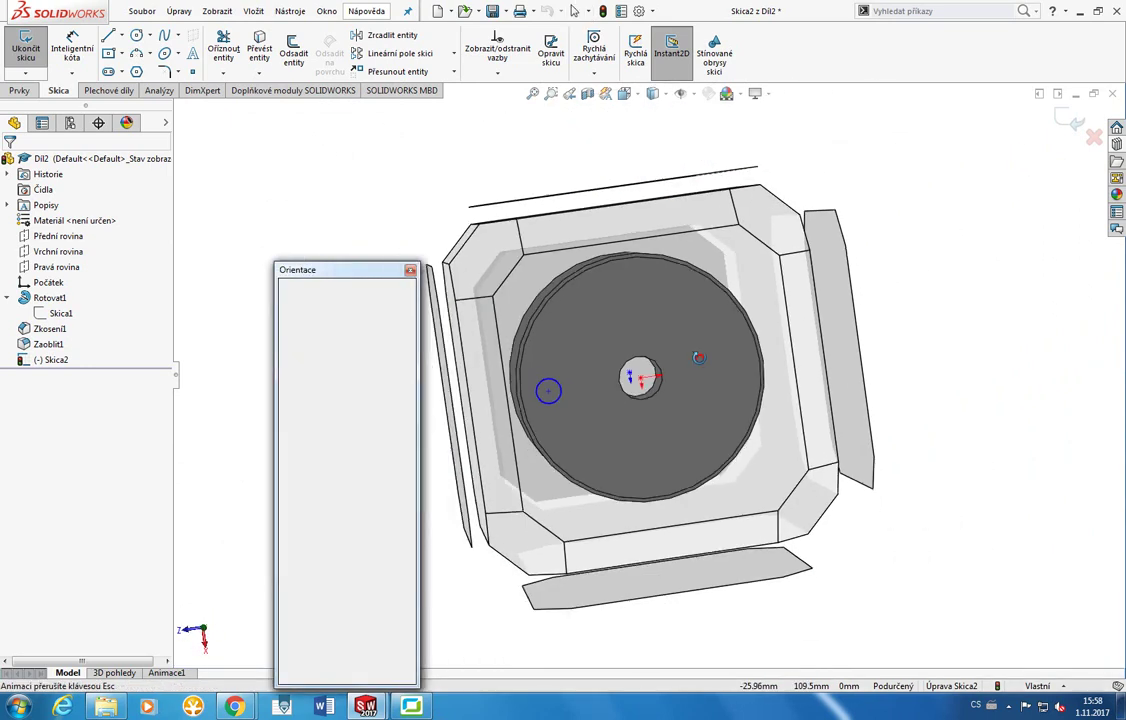
left_click(716, 380)
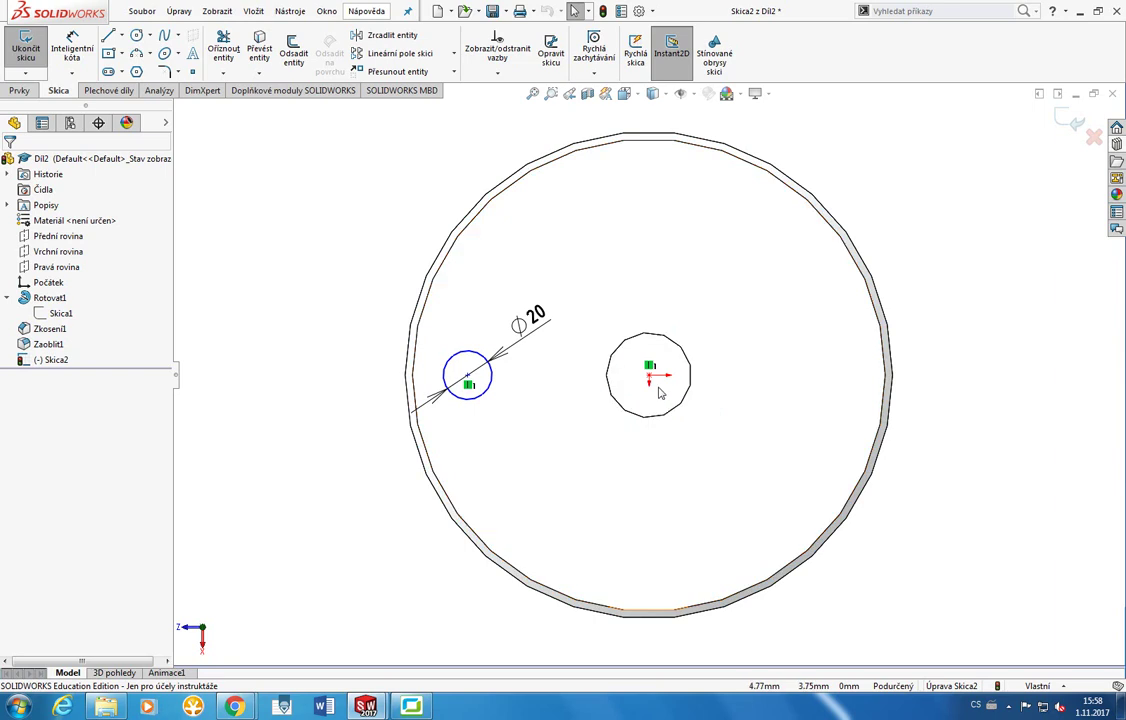
left_click(652, 378)
left_click(729, 432)
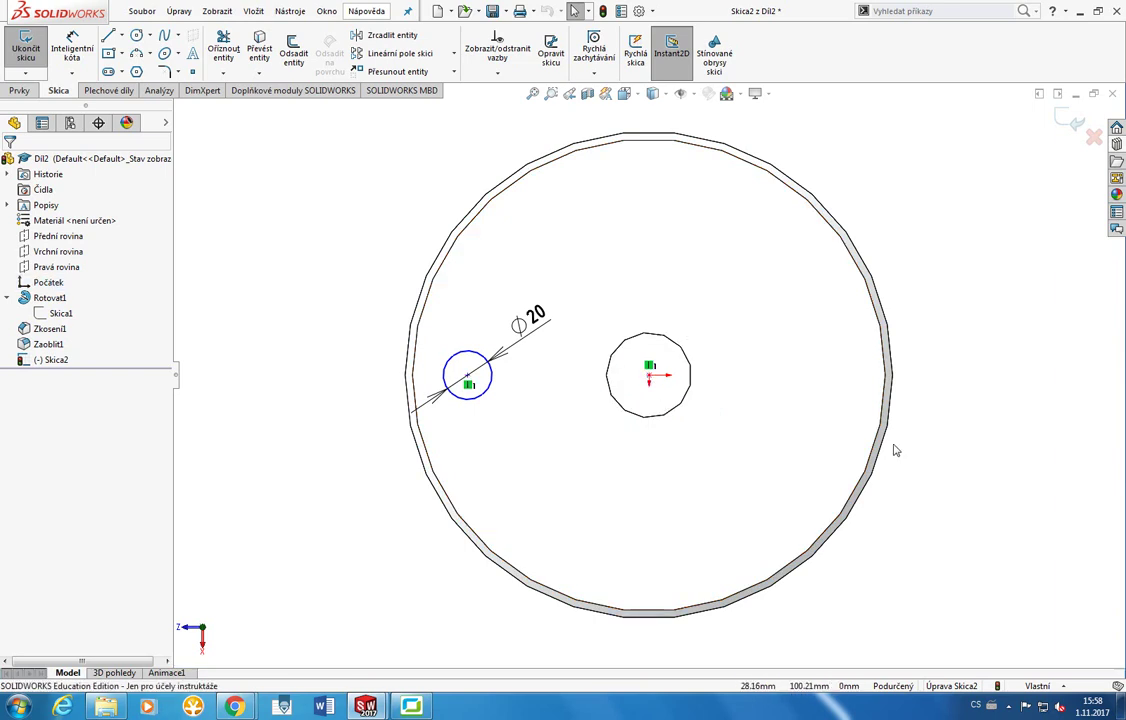
Save the part as Díl2 in the Solid krouzek folder.
mouse_move(410, 712)
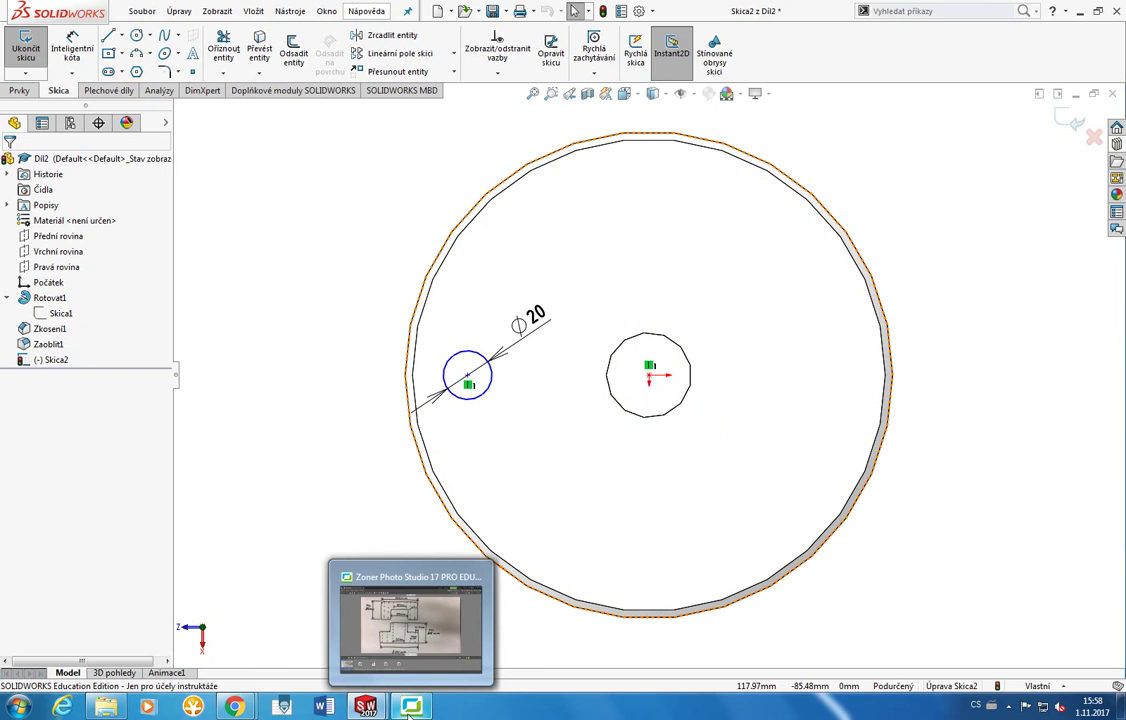
mouse_move(365, 707)
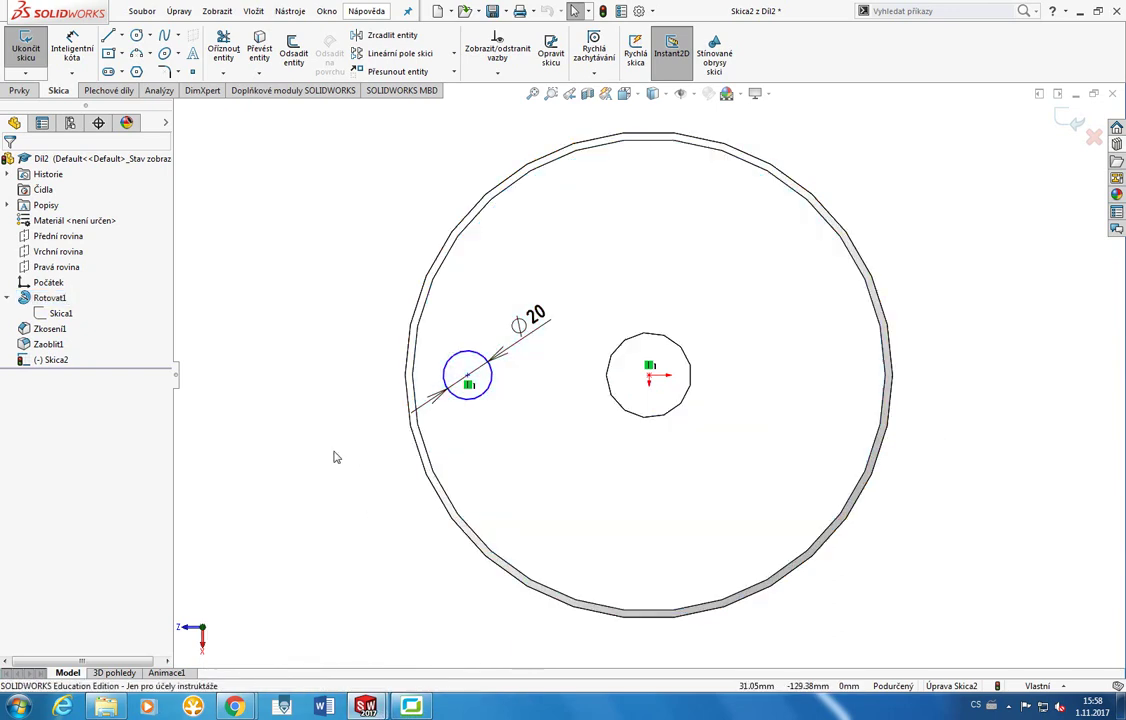
key("ctrl+s")
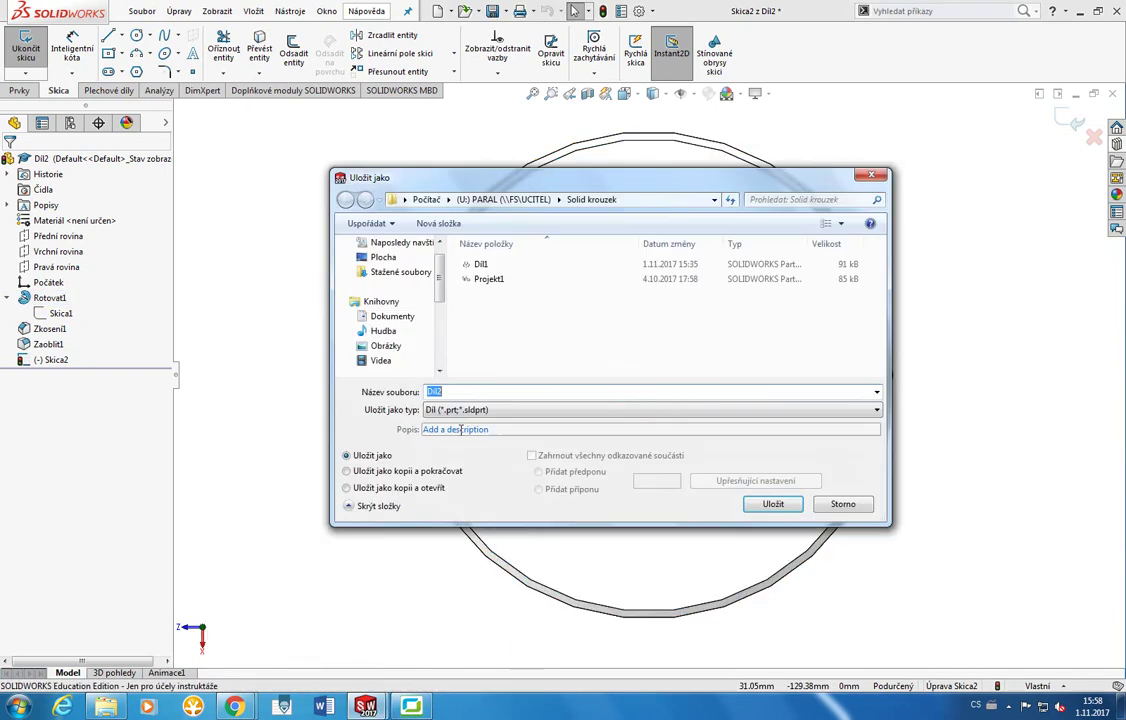
left_click(784, 504)
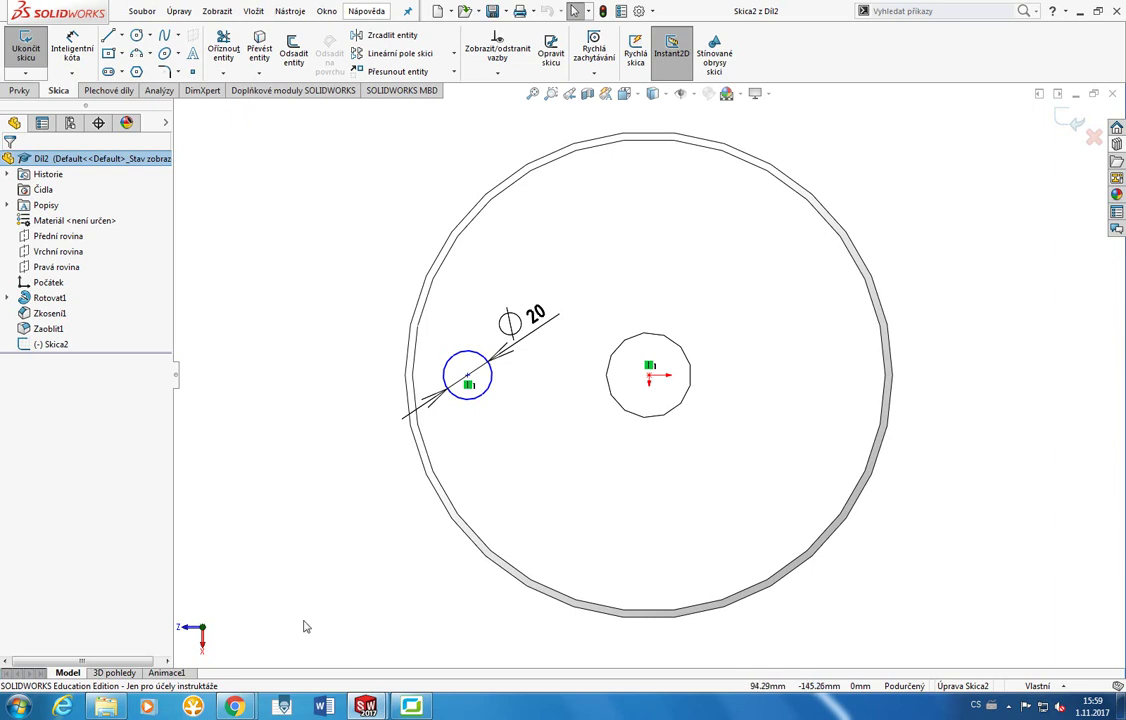
Shift the 20 mm circle's centre slightly along its alignment with the origin, to about 74.5 mm away.
mouse_move(373, 708)
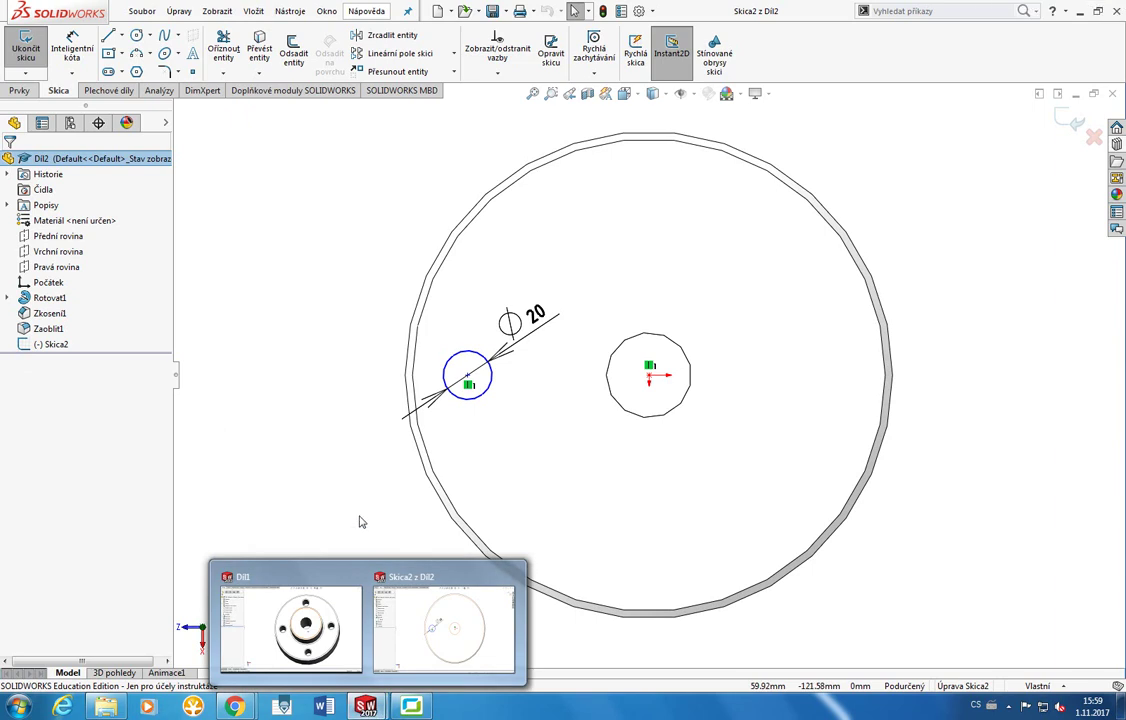
mouse_move(470, 378)
left_mouse_down()
mouse_move(580, 379)
mouse_move(467, 379)
left_mouse_up()
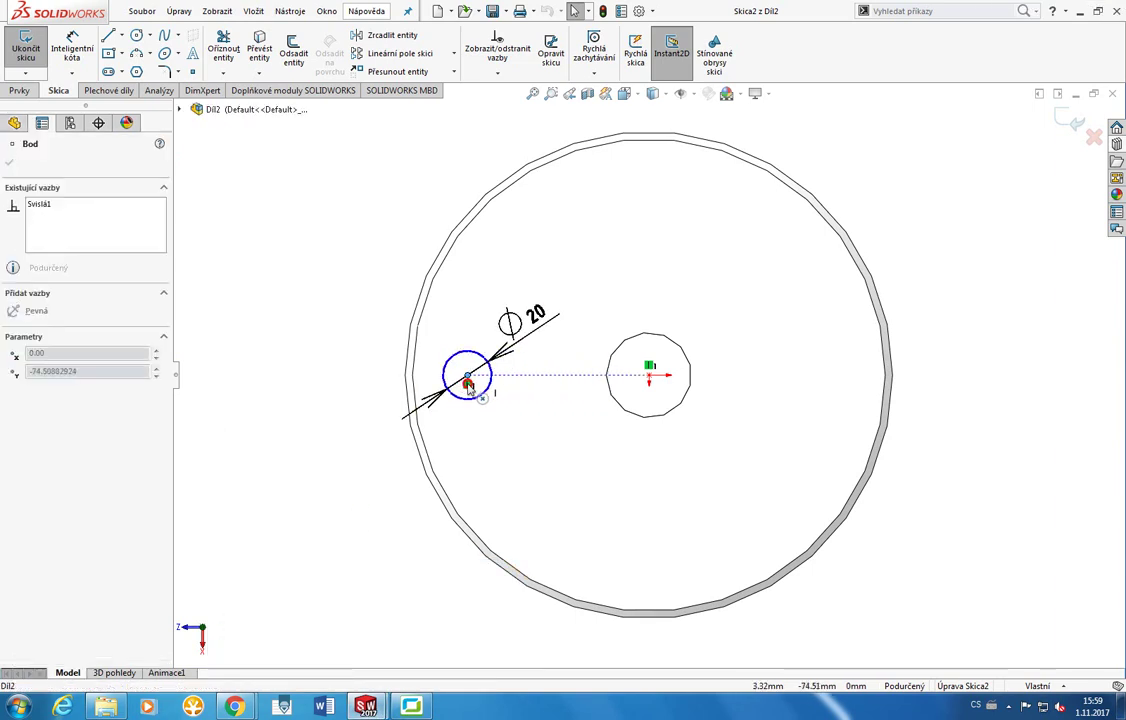
left_click(339, 599)
Switch to the Díl1 part and measure the centre distance between a flange hole and the central bore, viewed from above.
mouse_move(366, 707)
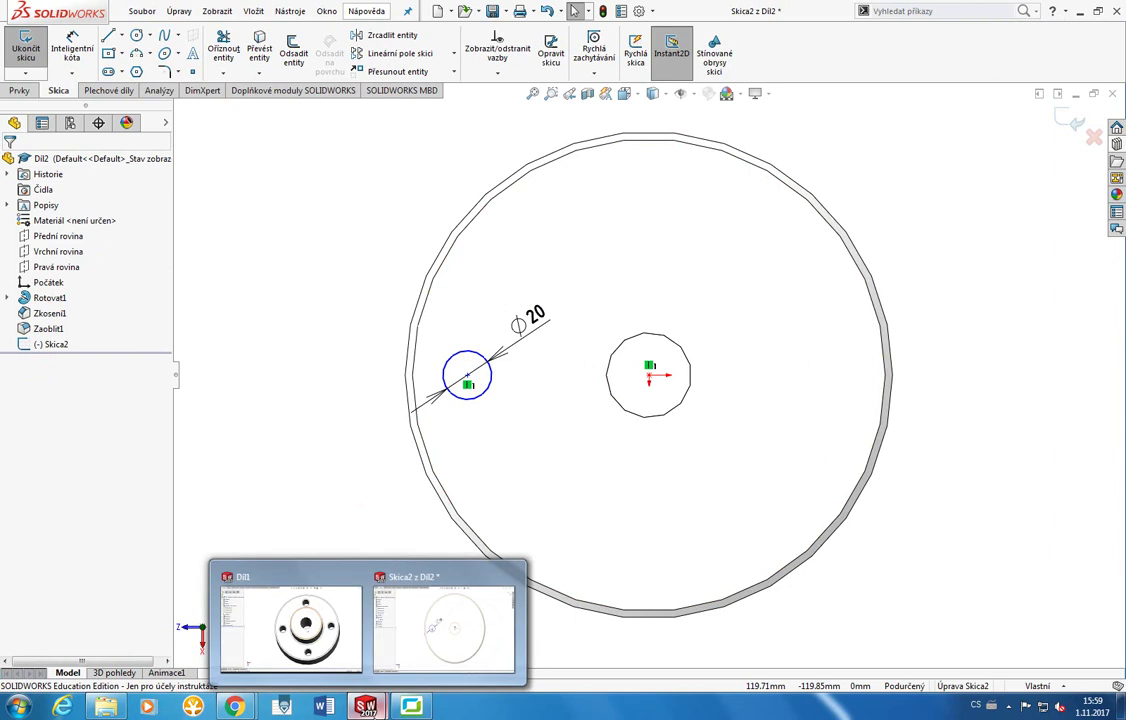
left_click(322, 610)
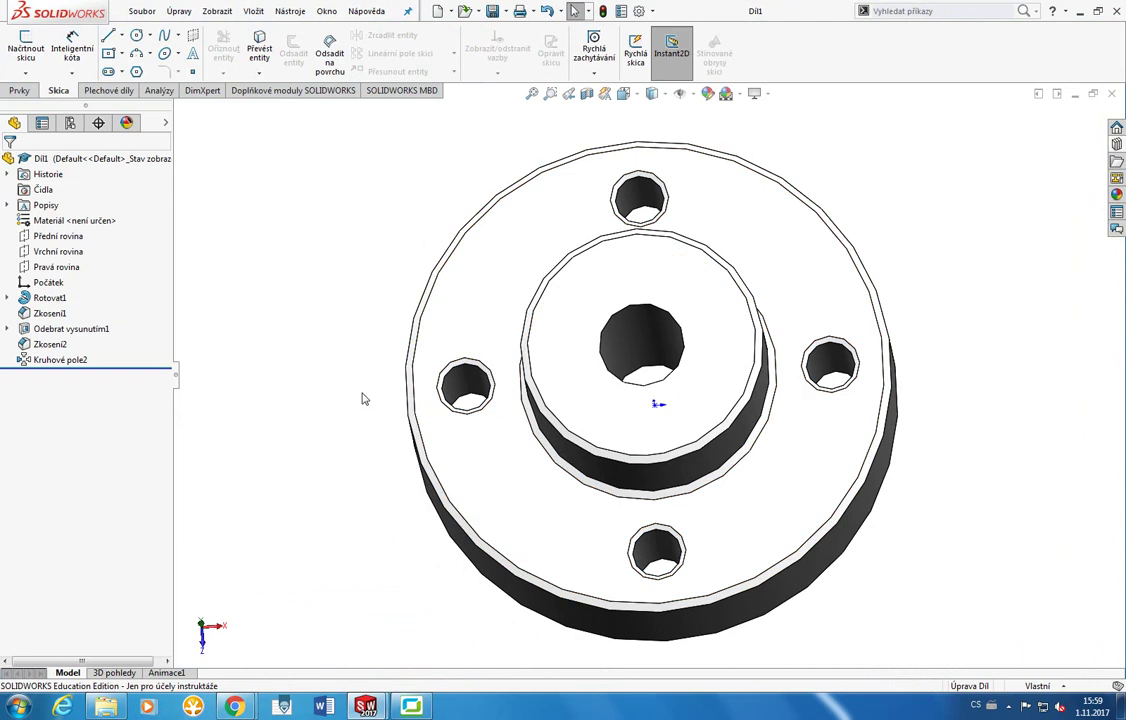
left_click(159, 91)
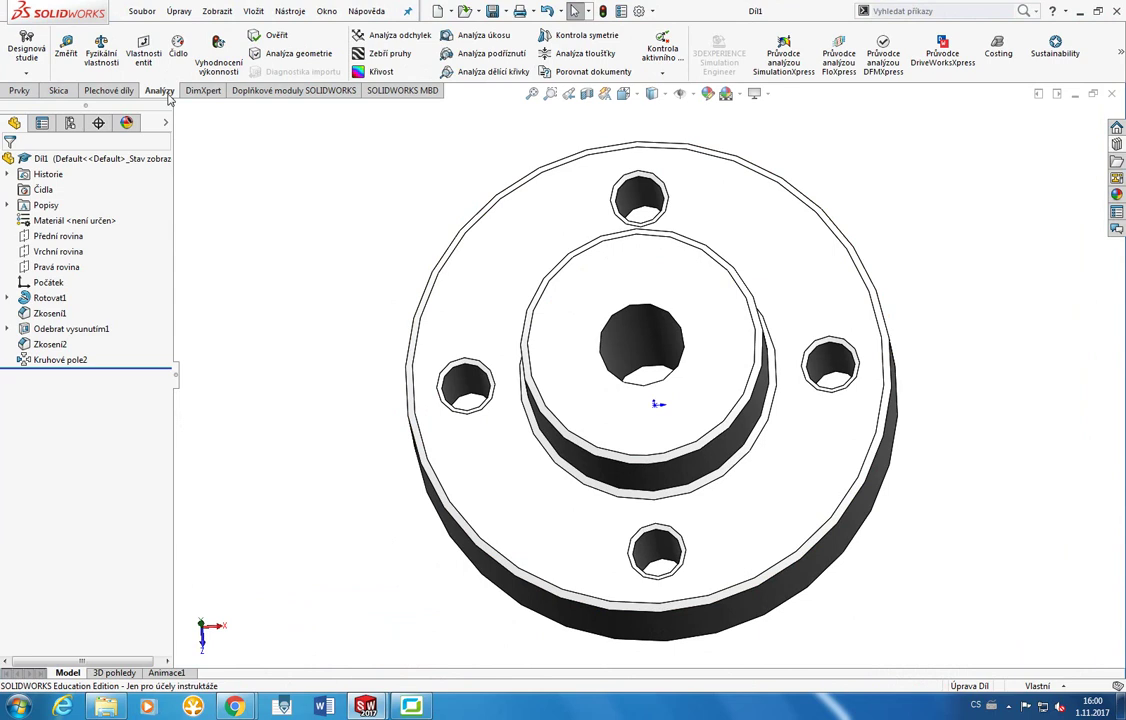
left_click(66, 45)
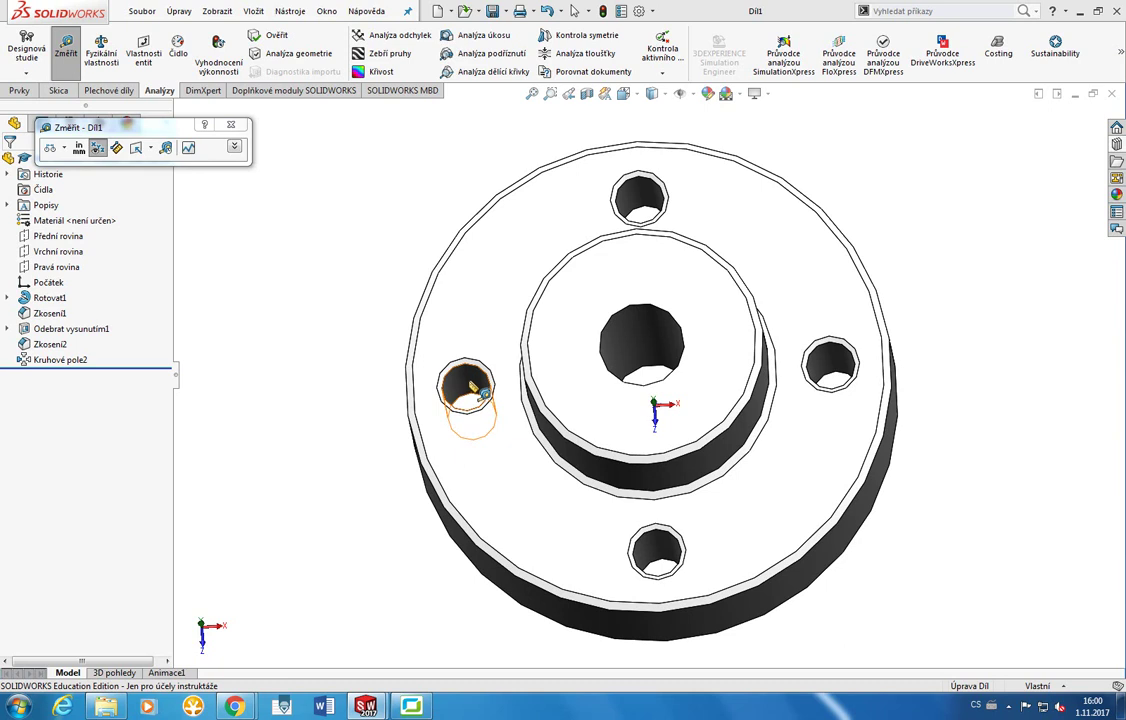
left_click(470, 384)
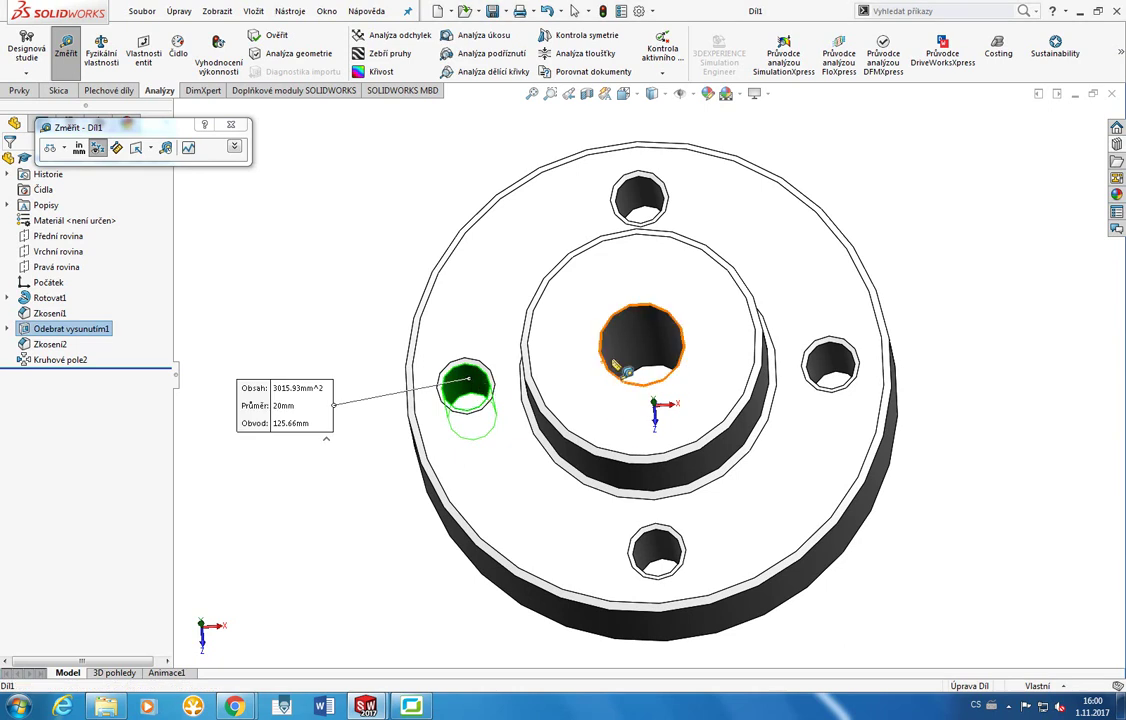
left_click(646, 343)
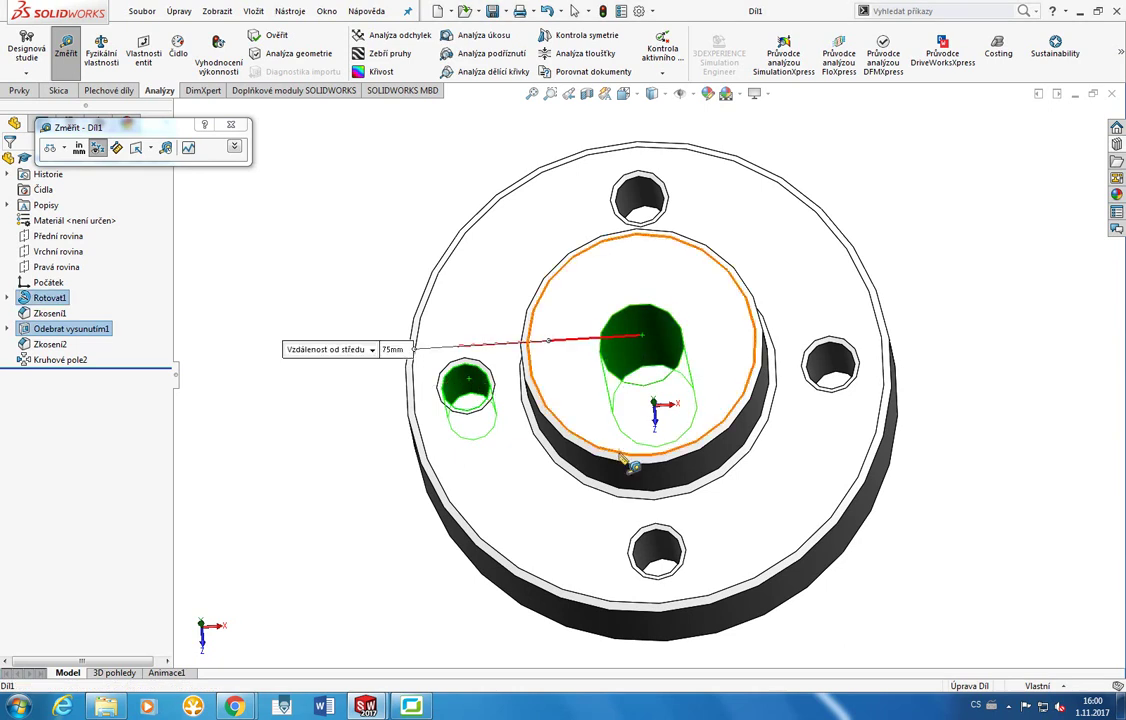
middle_click_drag(628, 460, 622, 440)
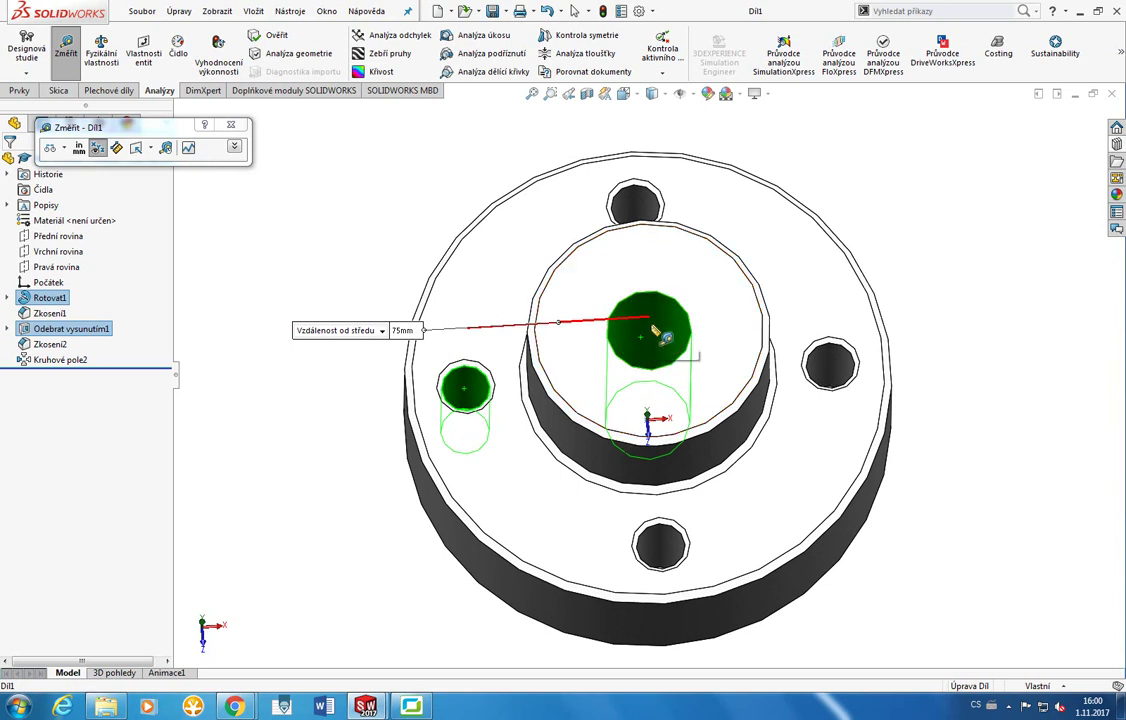
key("space")
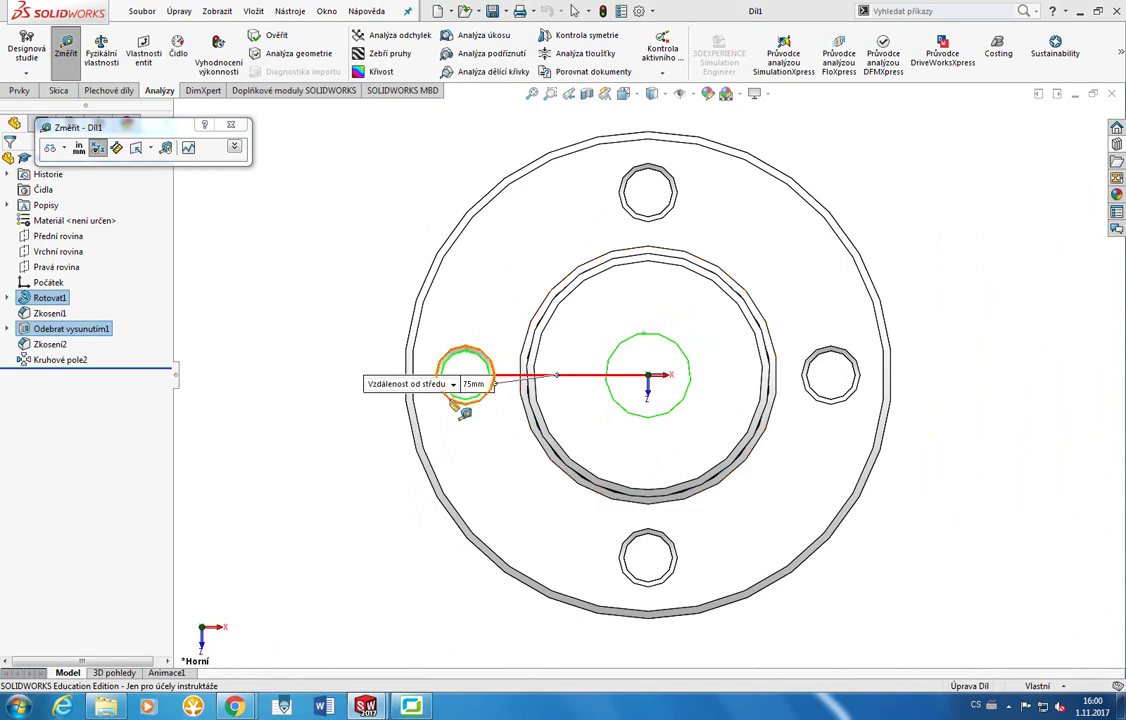
Review the centre-to-centre distance and its distance-type options for the Díl1 hole and bore, with the callout moved clear and the flange tilted.
left_click(453, 384)
left_click(405, 396)
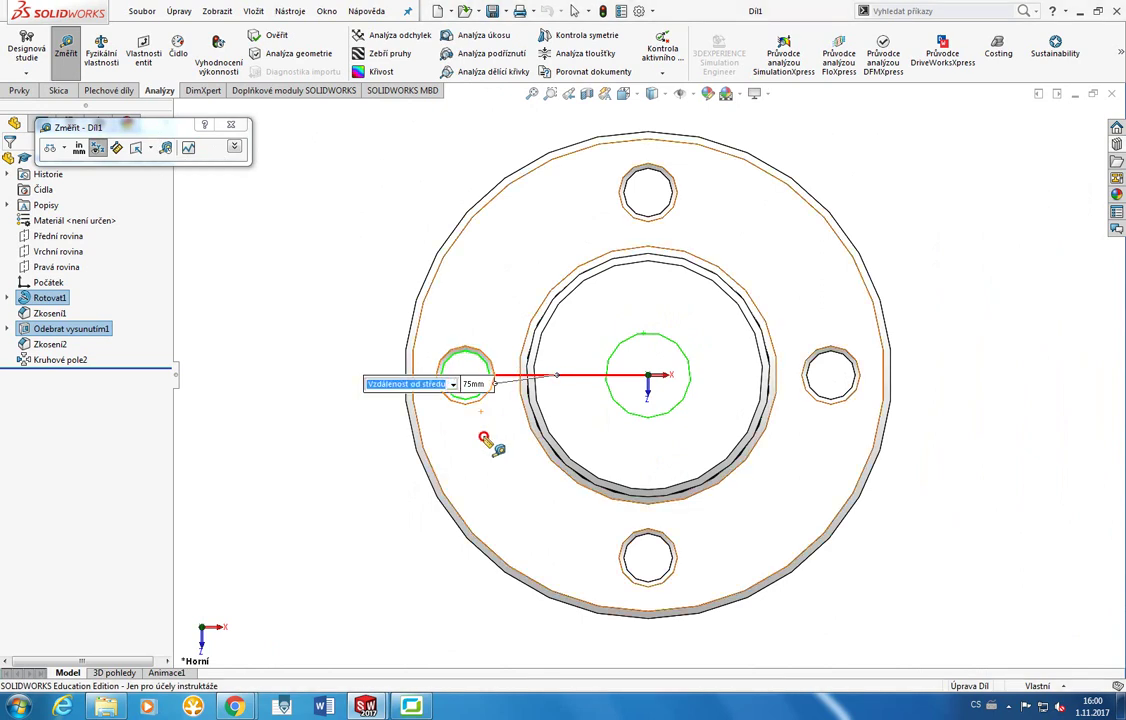
left_click_drag(497, 396, 392, 540)
left_click(371, 532)
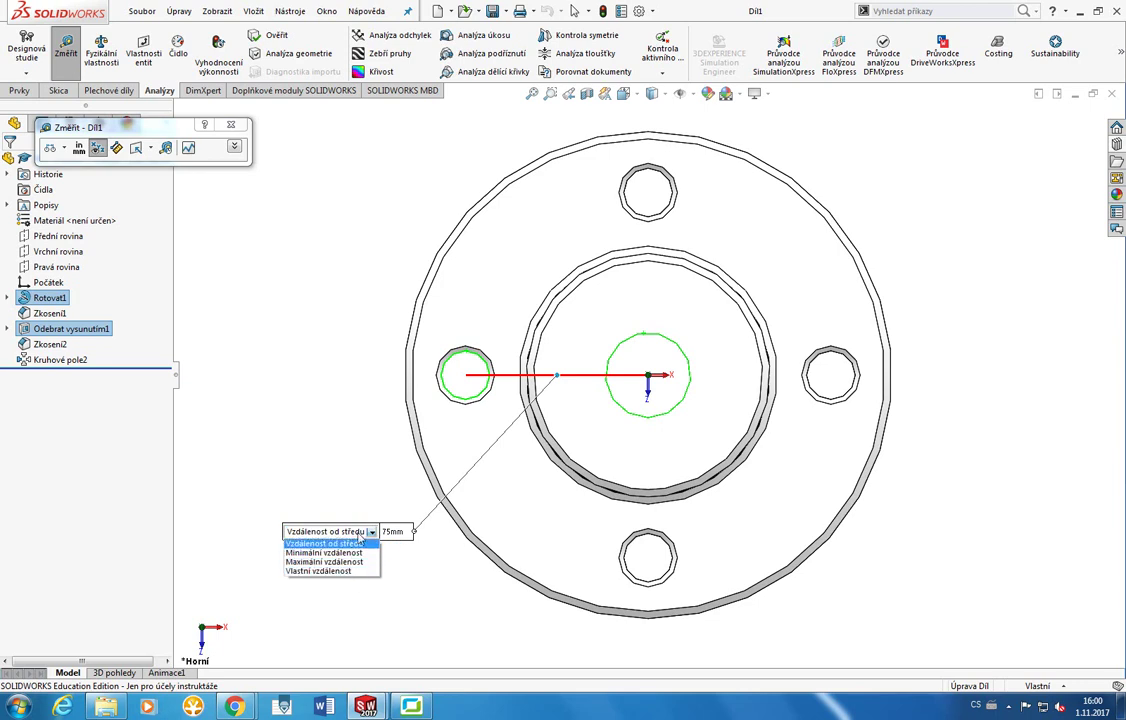
left_click(374, 533)
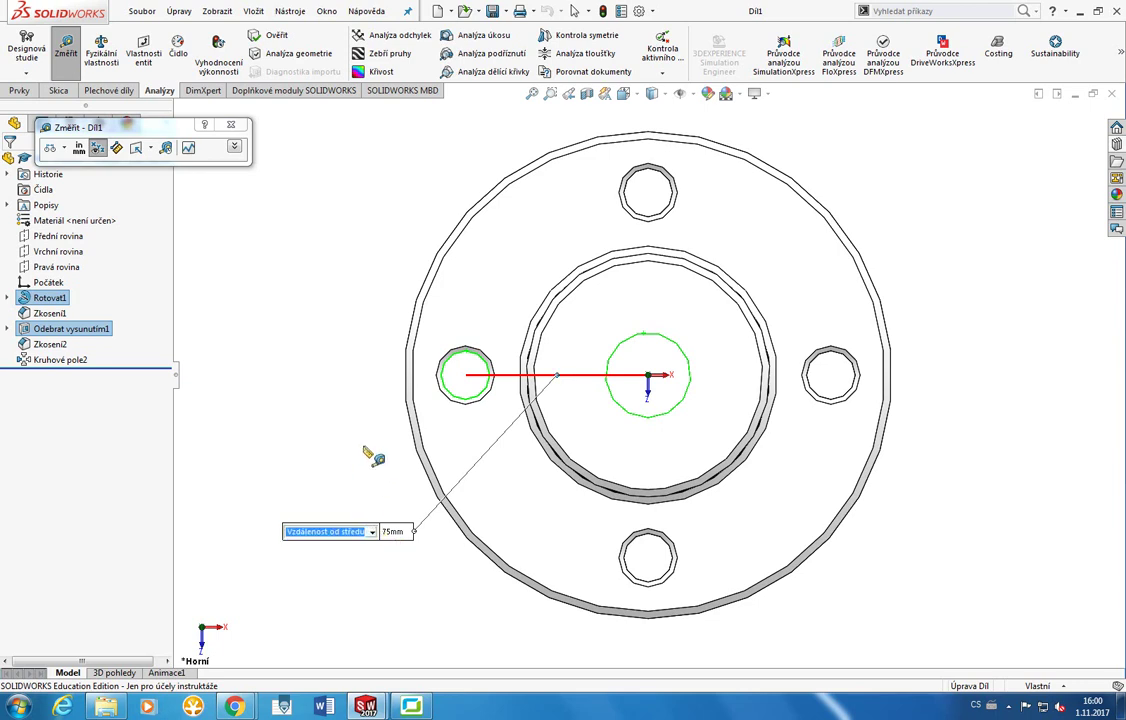
middle_click_drag(228, 418, 266, 364)
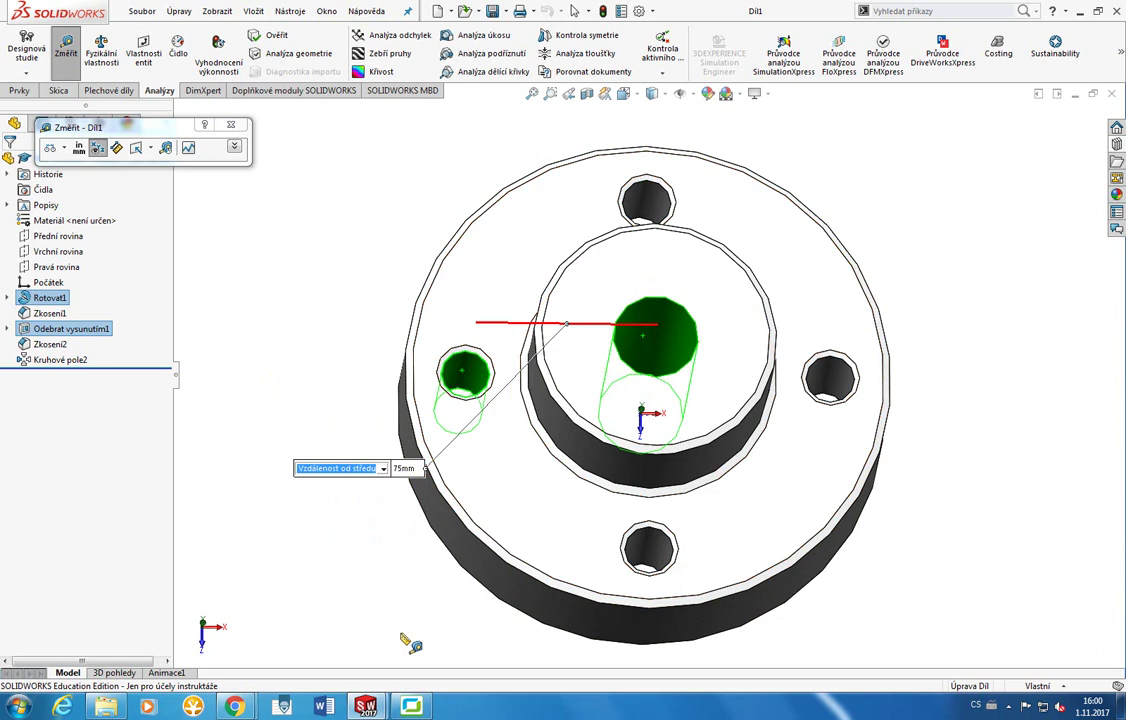
key("Escape")
Switch back to Díl2 and dimension the 20 mm circle's centre 75 mm from the origin.
mouse_move(398, 685)
left_click(452, 655)
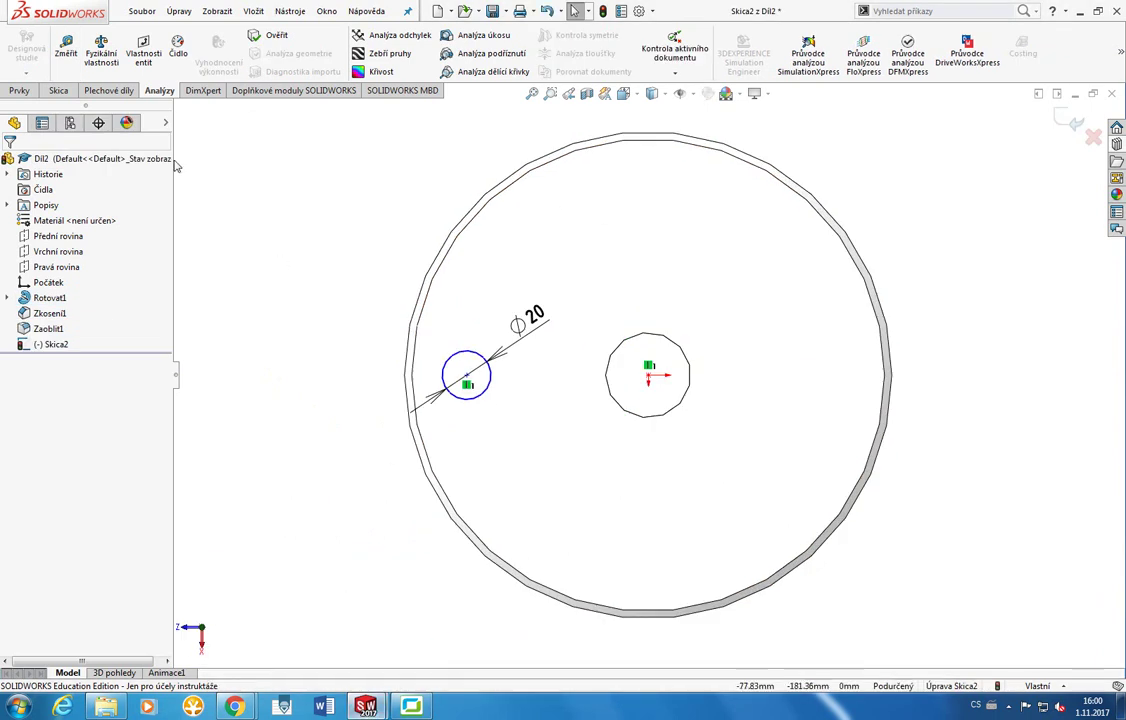
left_click(72, 48)
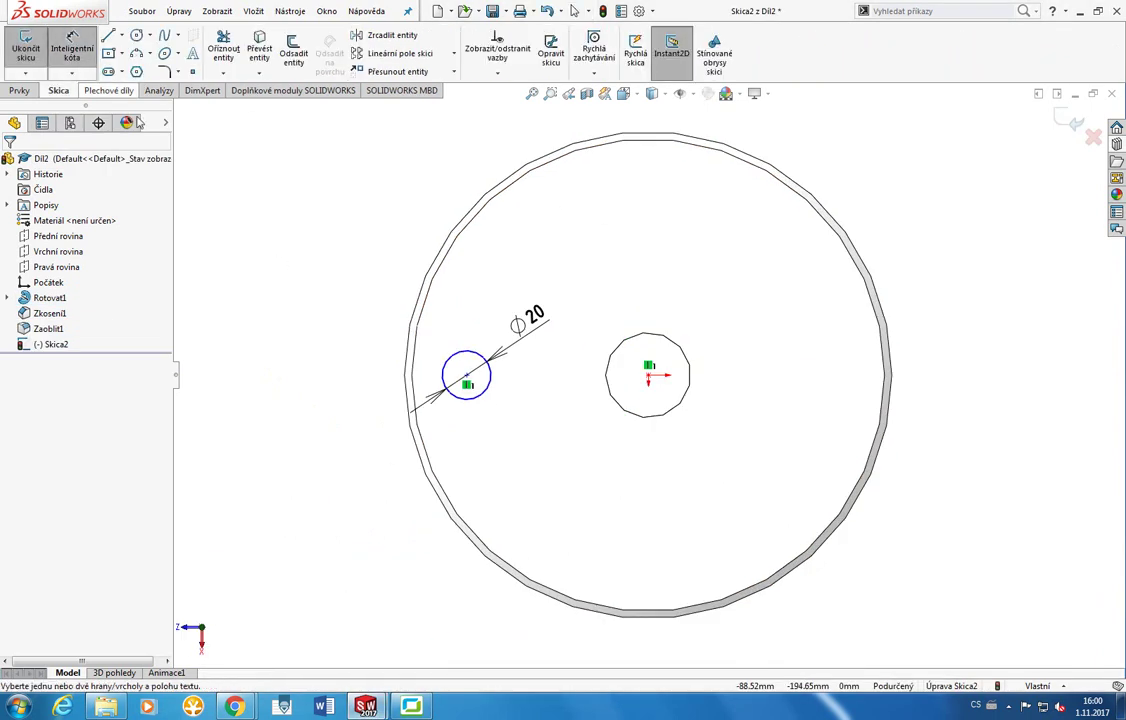
left_click(466, 376)
left_click(650, 378)
left_click(577, 284)
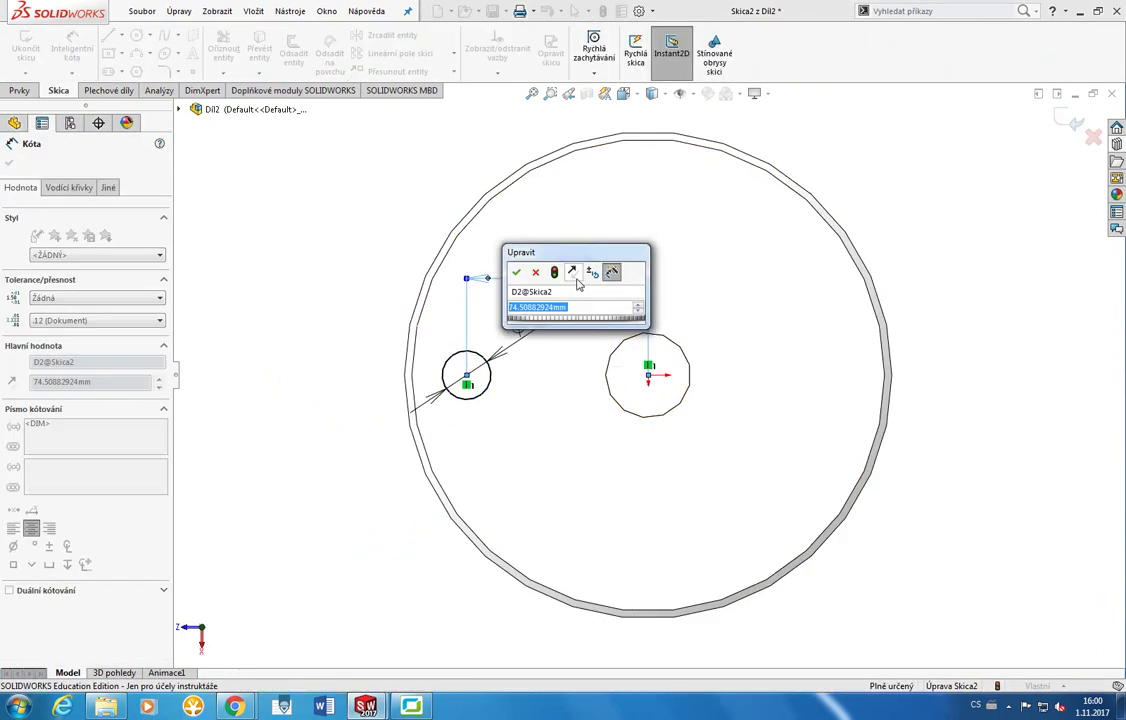
type("75")
key("Return")
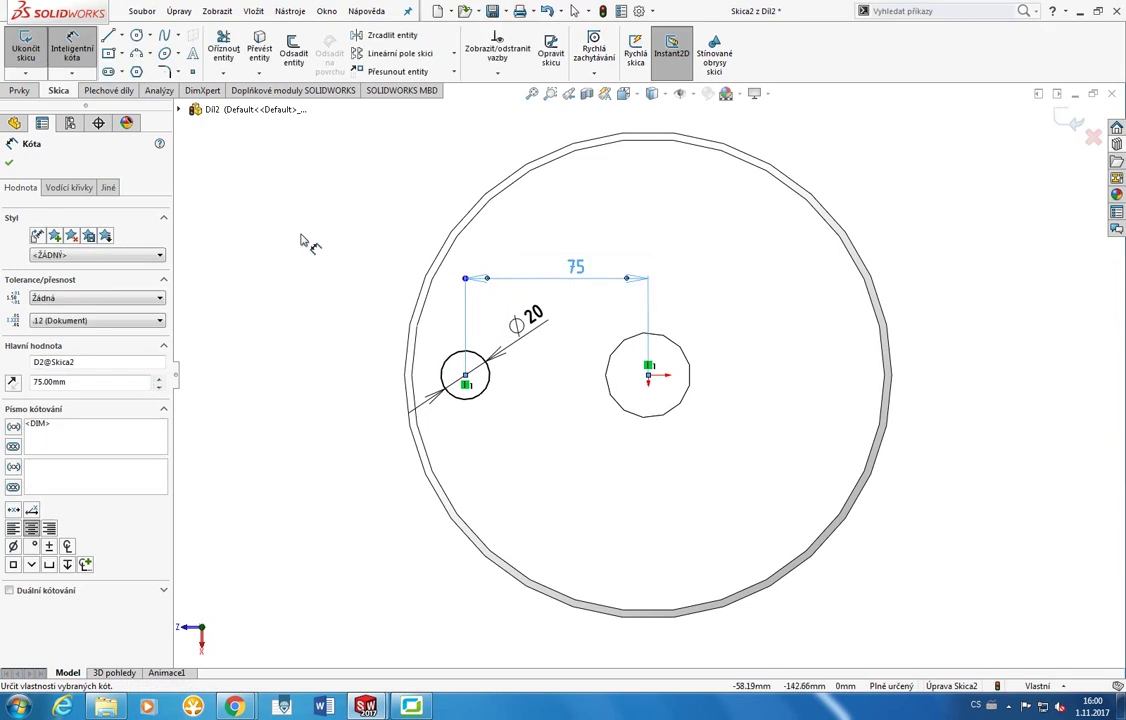
key("Escape")
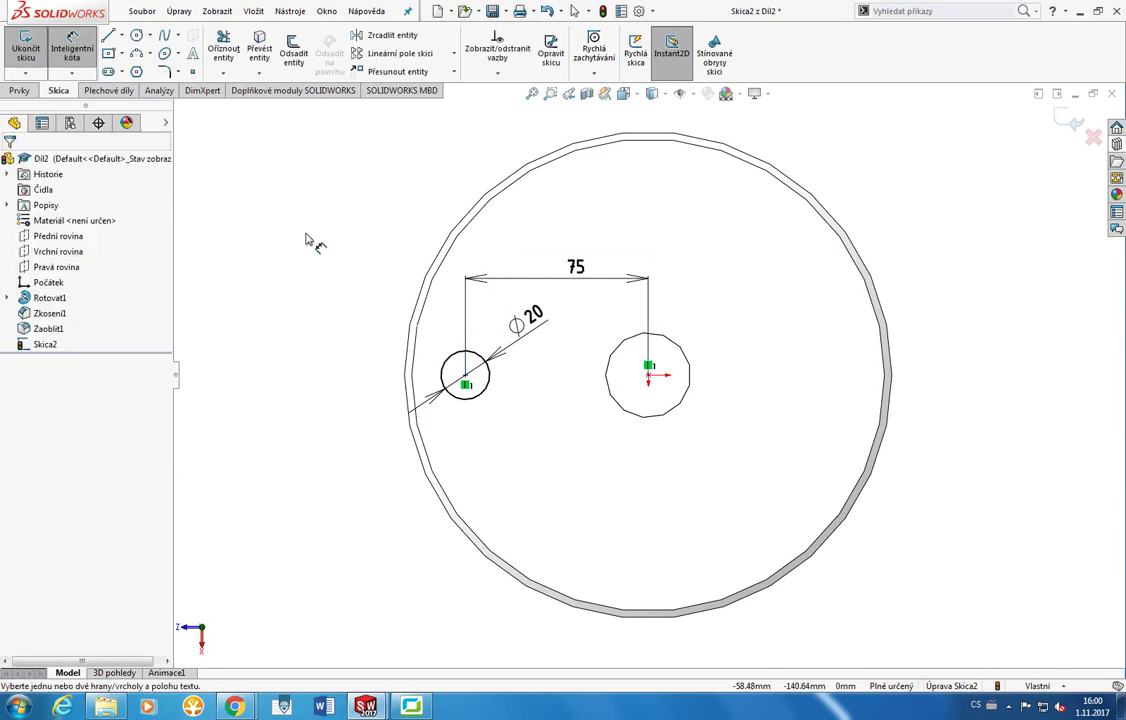
mouse_move(370, 236)
middle_mouse_down()
mouse_move(395, 229)
mouse_move(402, 178)
middle_mouse_up()
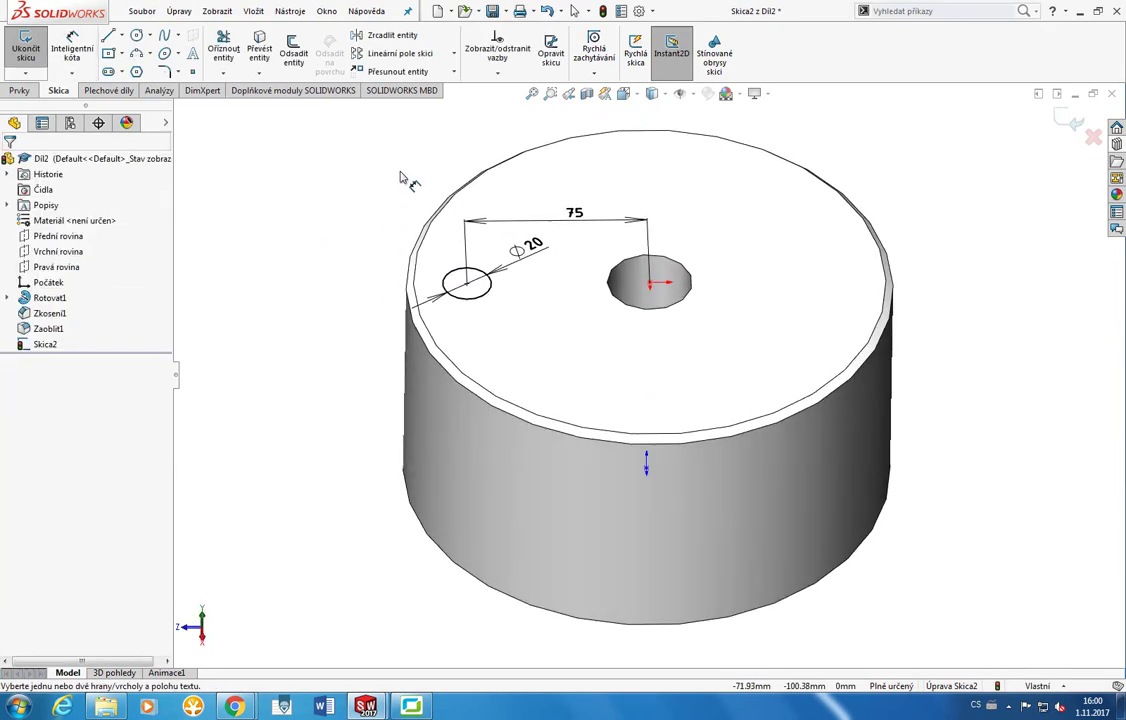
left_click(63, 56)
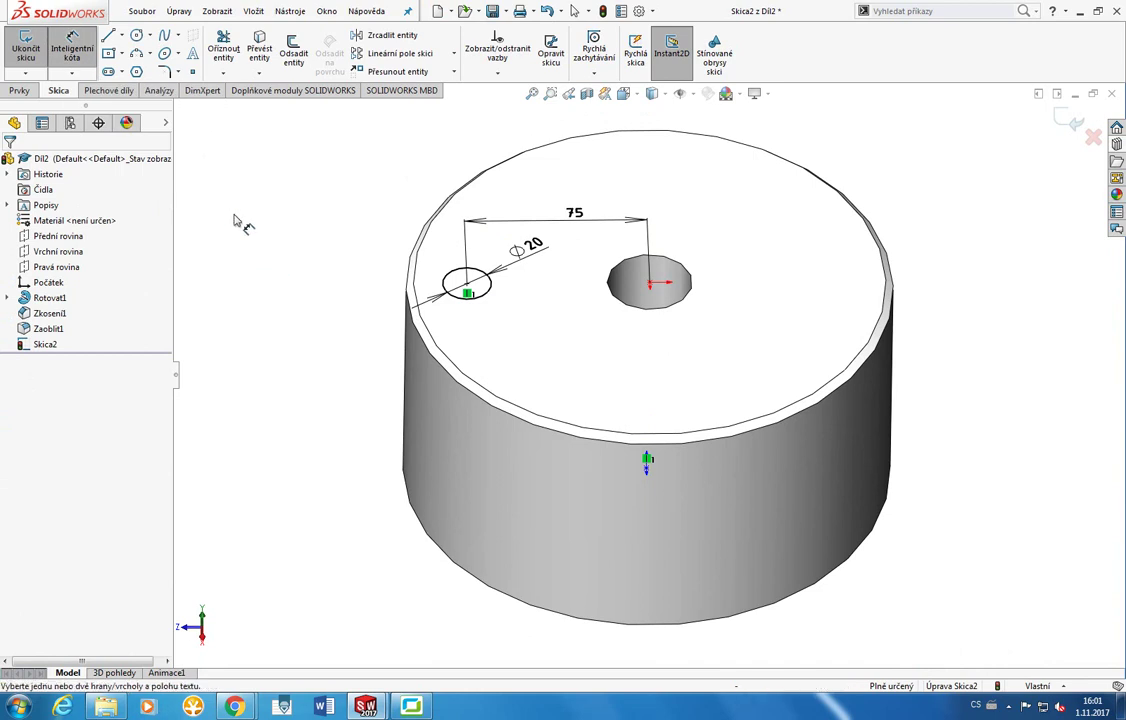
left_click(80, 40)
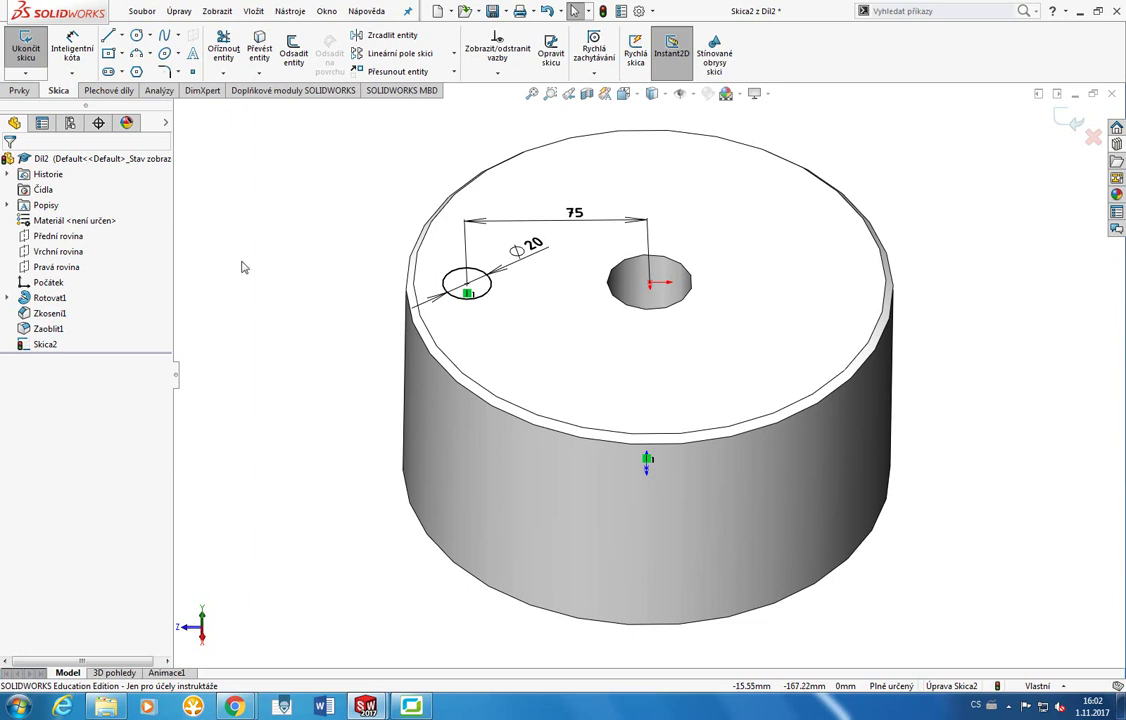
Cut the 20 mm circle through the cylinder with an extruded cut ending at the bottom face, using the Po plochu end condition.
left_click(31, 92)
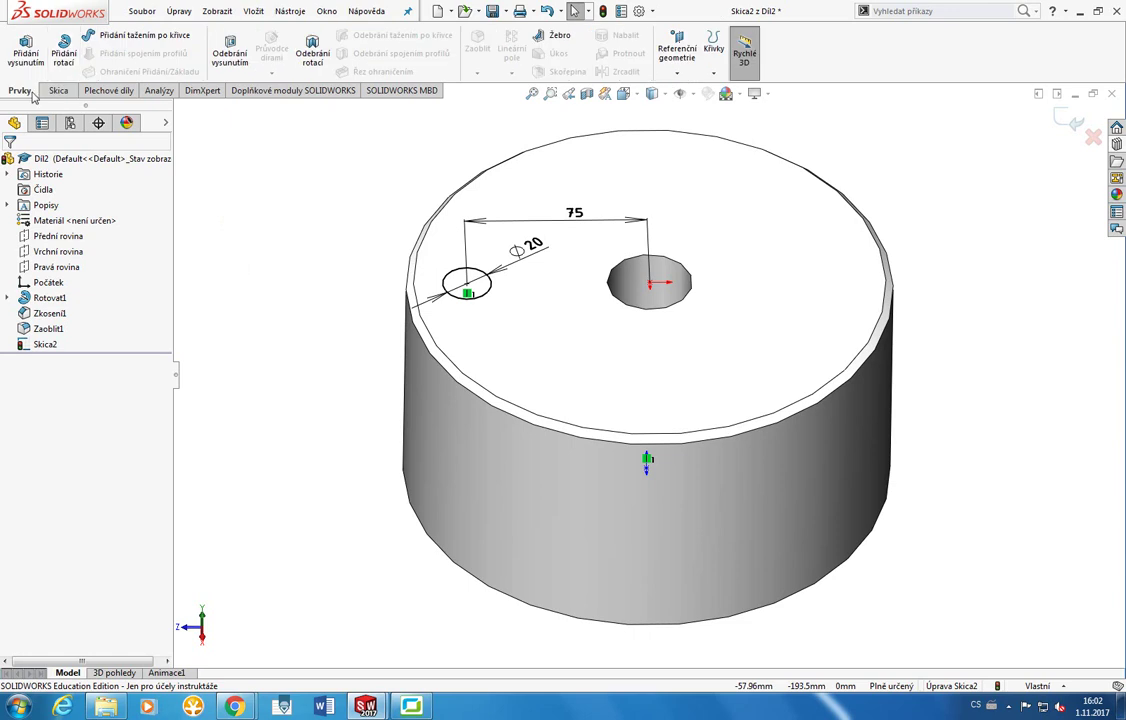
left_click(218, 55)
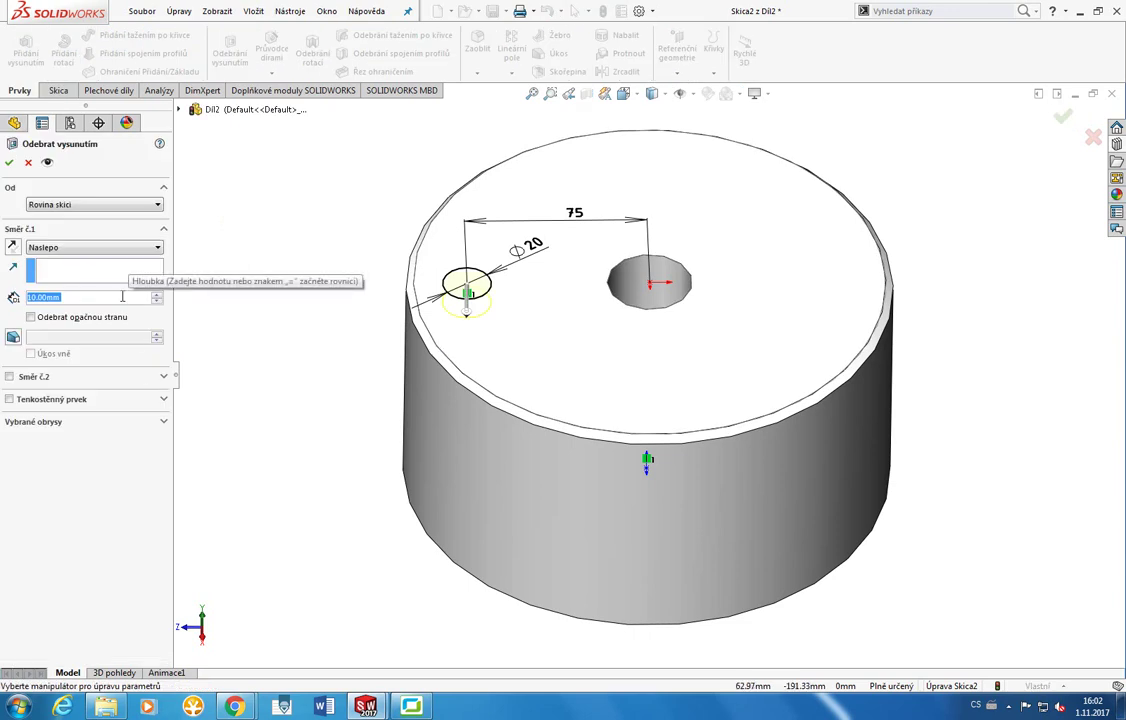
left_click(109, 249)
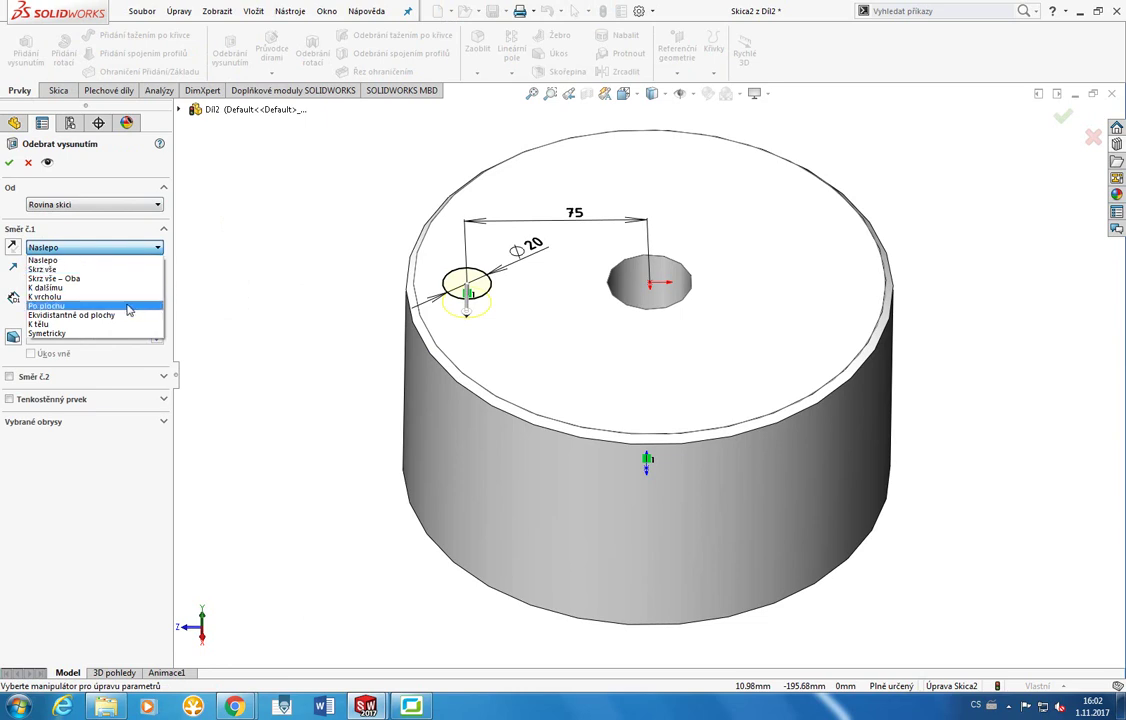
left_click(60, 305)
middle_click_drag(535, 565, 523, 485)
left_click(470, 507)
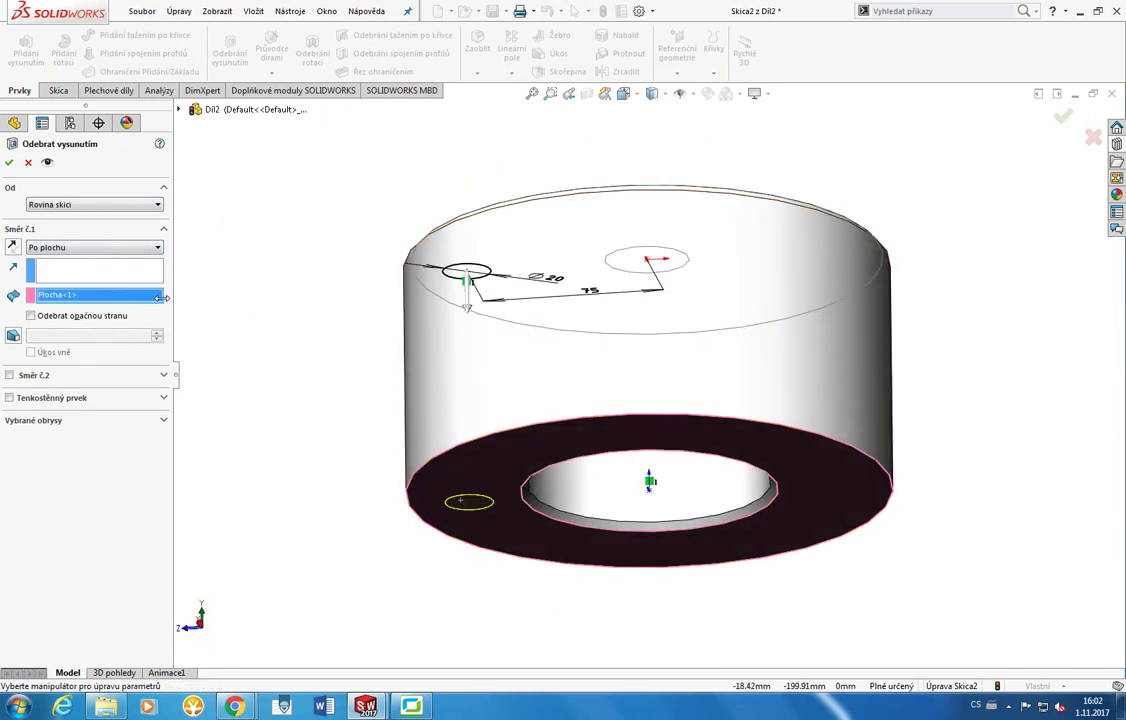
left_click(9, 161)
middle_click_drag(626, 428, 578, 495)
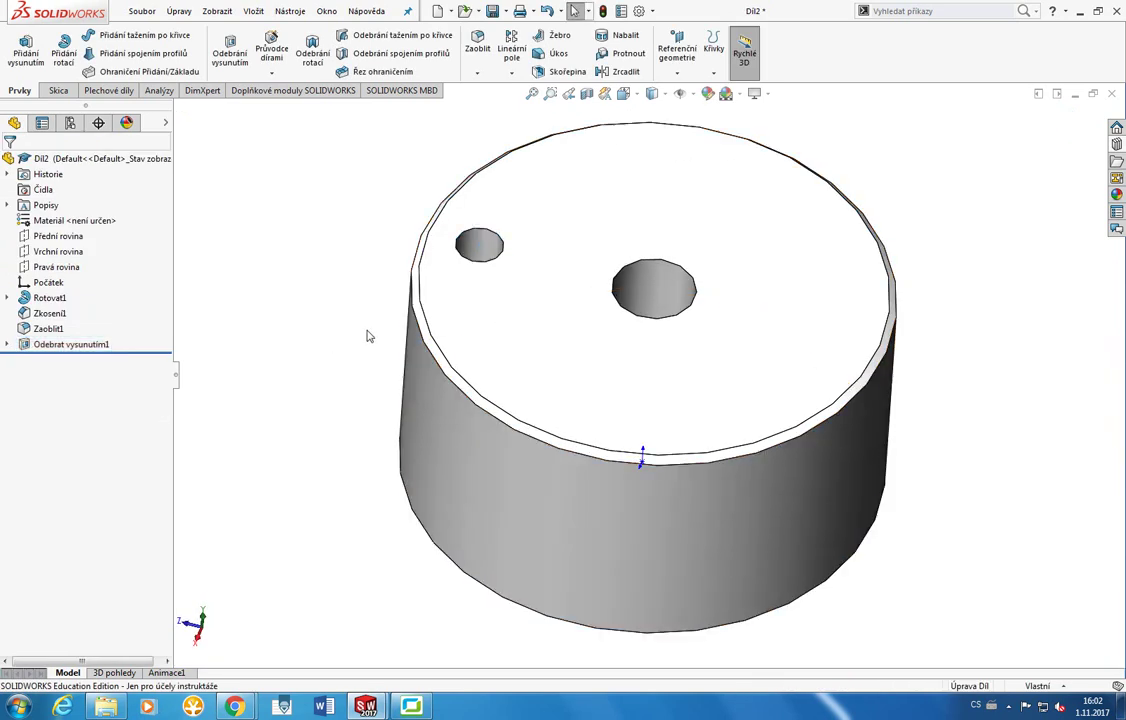
middle_click_drag(309, 289, 383, 289)
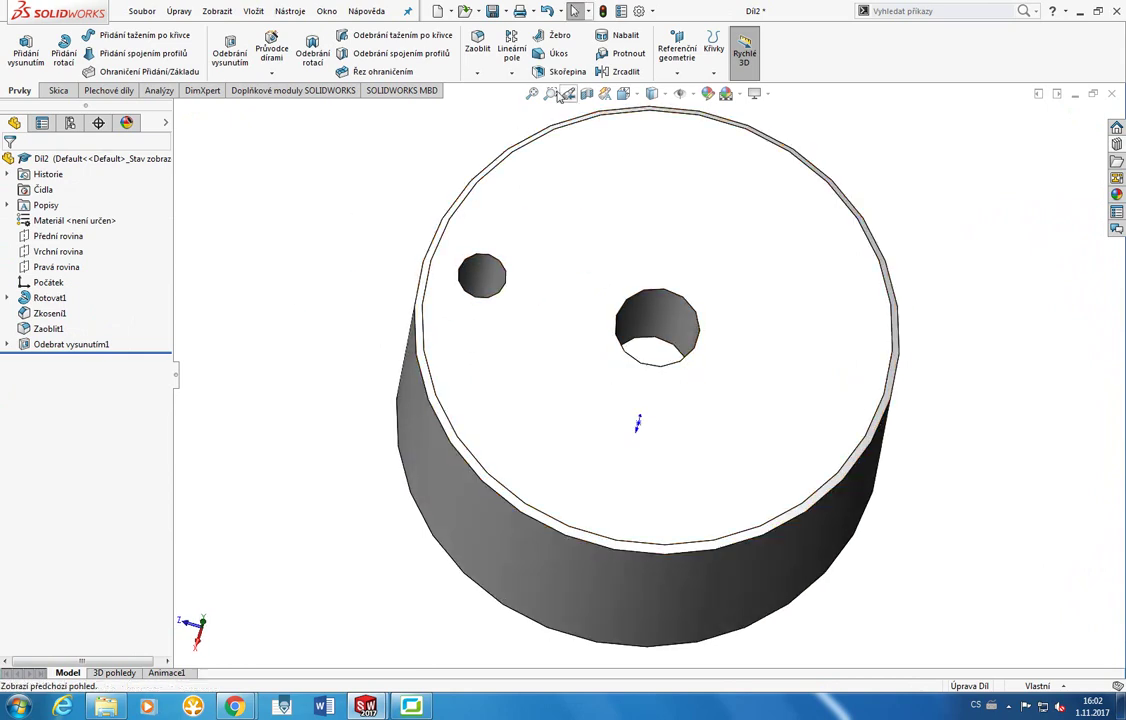
Chamfer the top edge of the 20 mm hole by 2 mm at 45°.
left_click(478, 74)
left_click(497, 106)
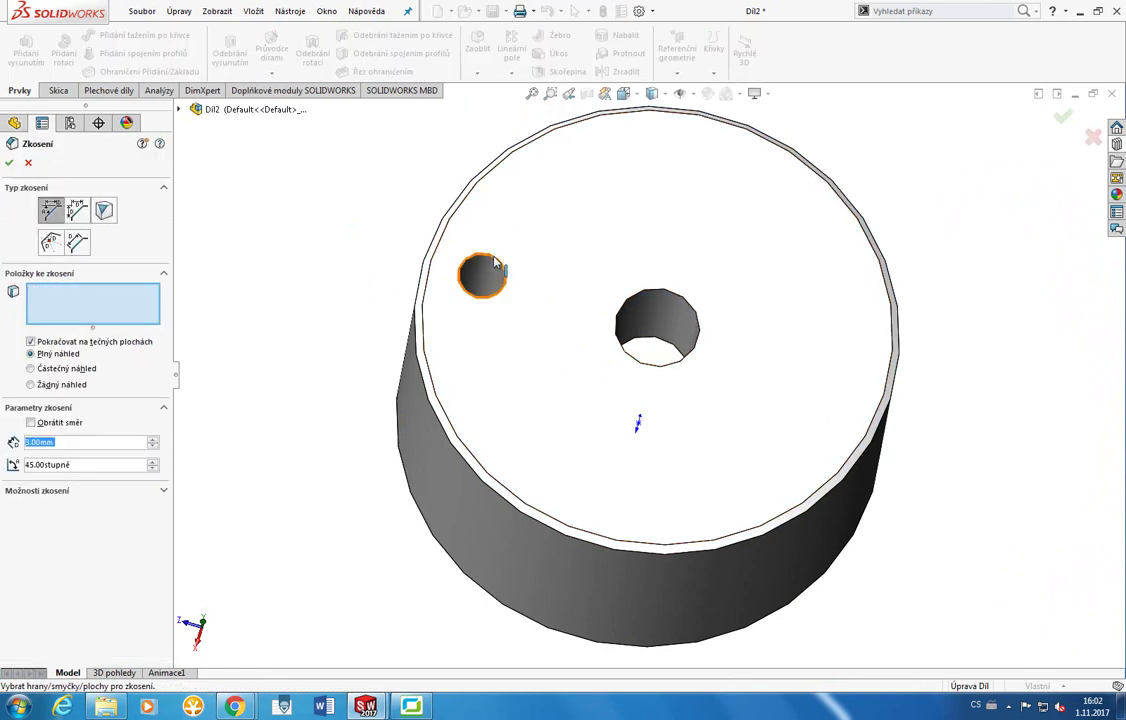
left_click(498, 260)
left_click(60, 442)
type("2")
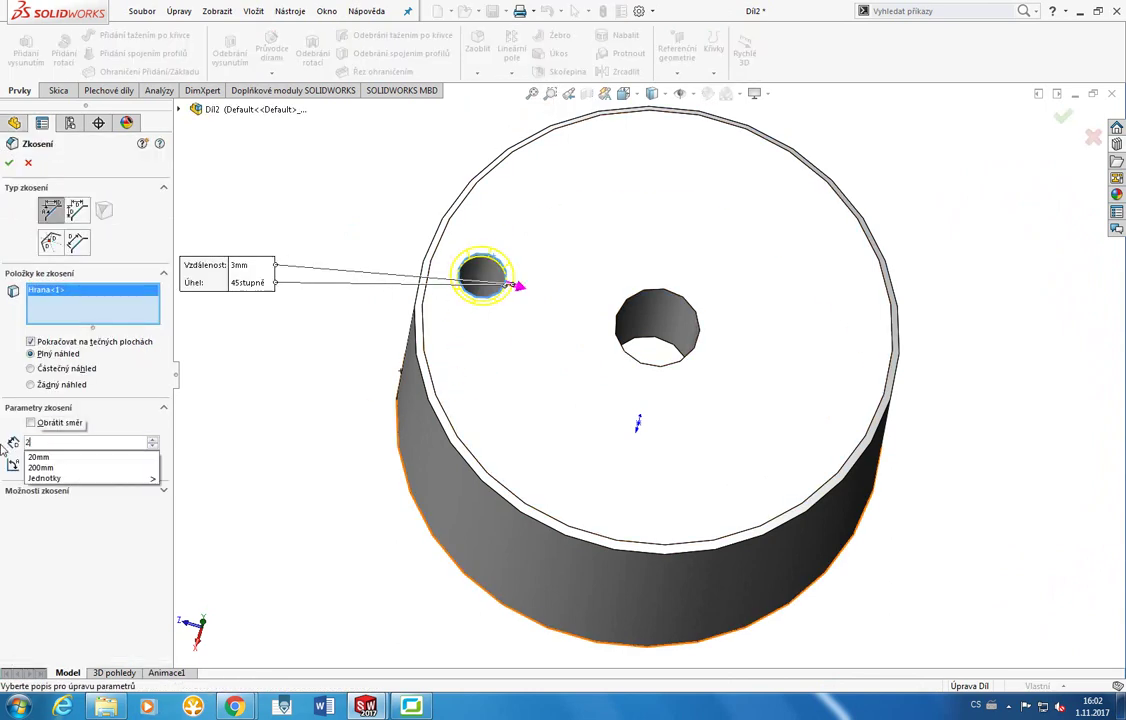
key("Return")
left_click(8, 162)
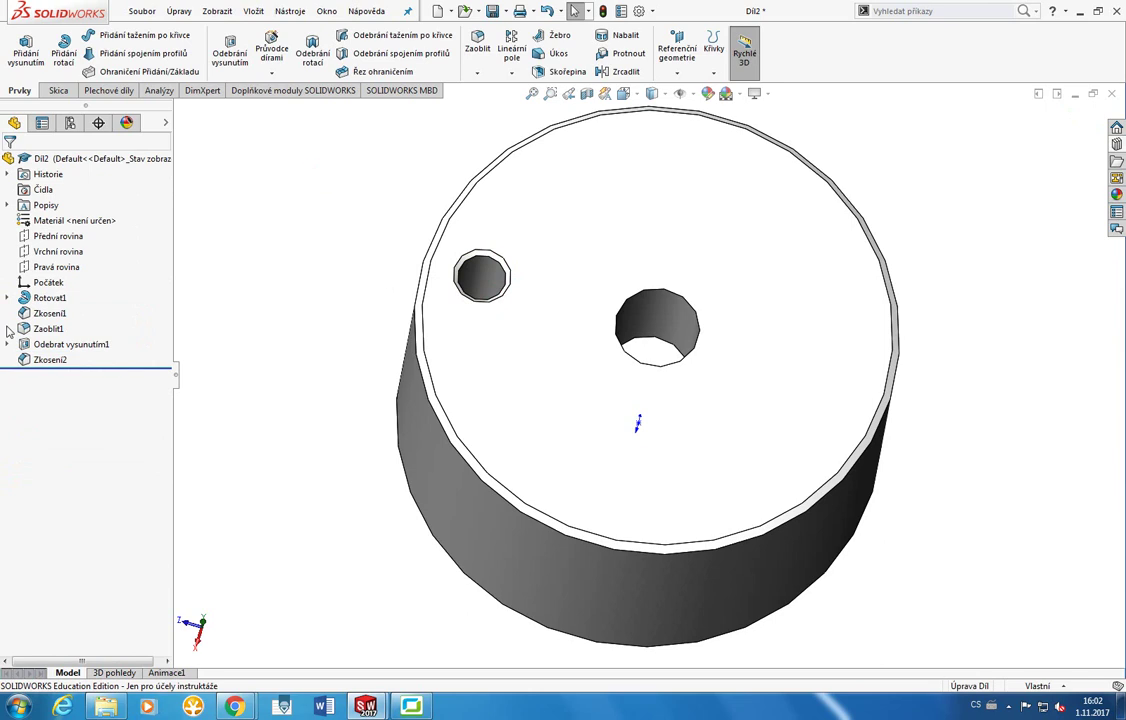
left_click(473, 253)
left_click(50, 359)
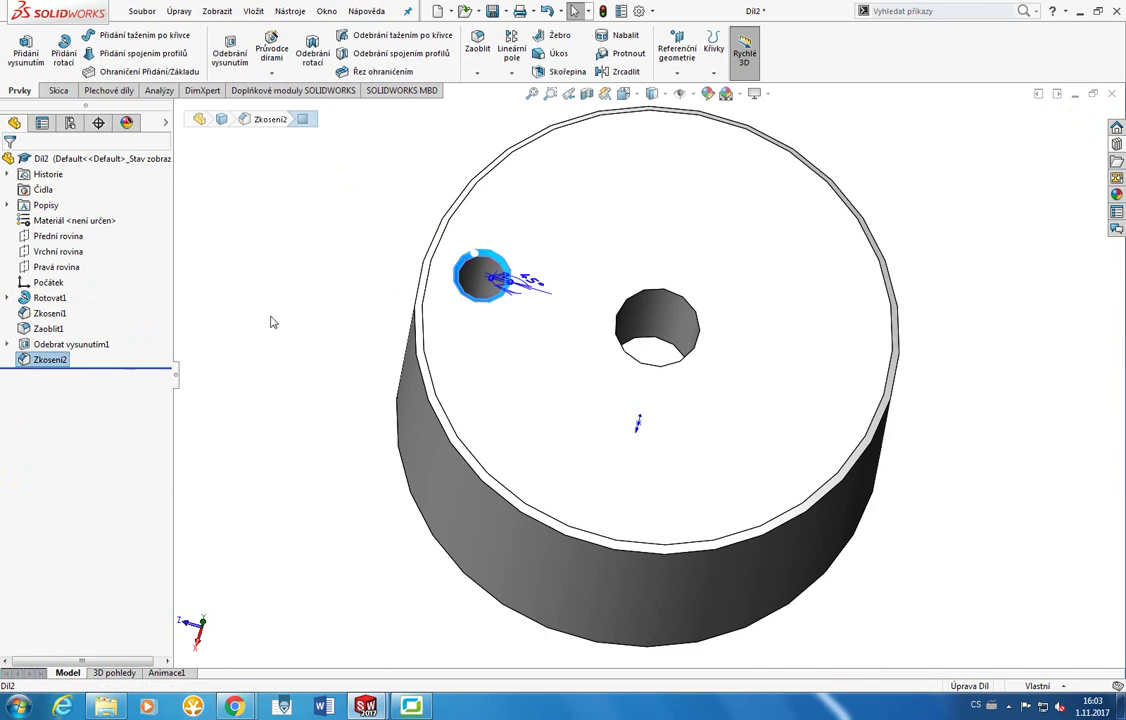
left_click(324, 331)
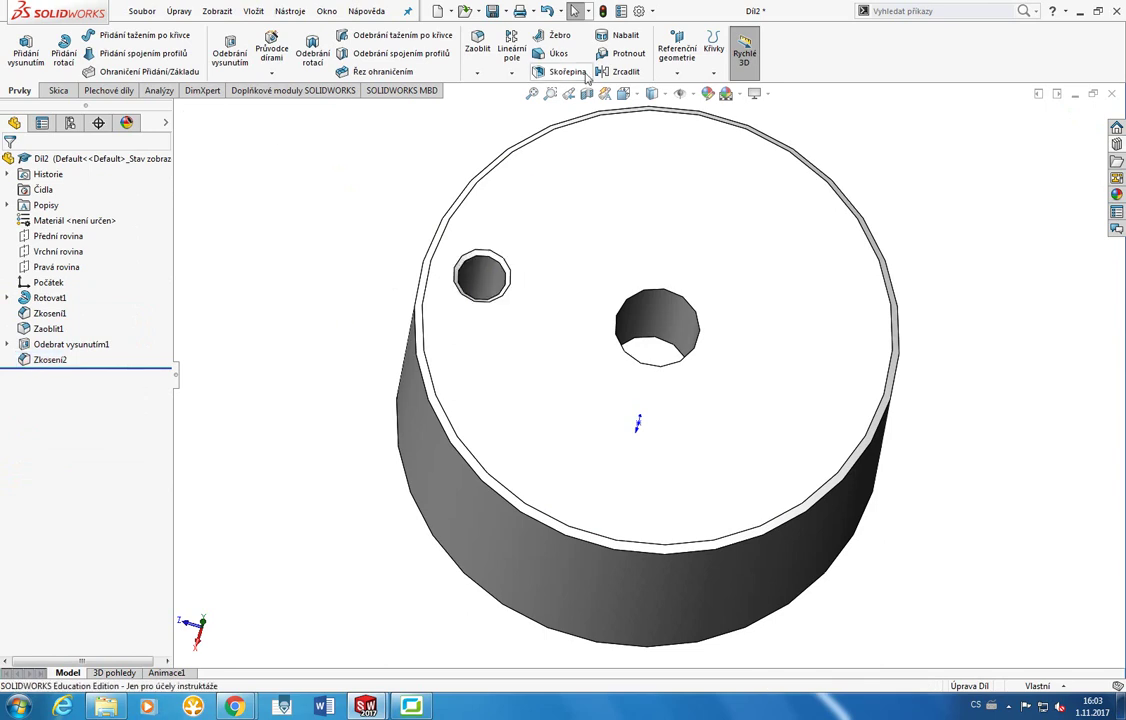
left_click(511, 73)
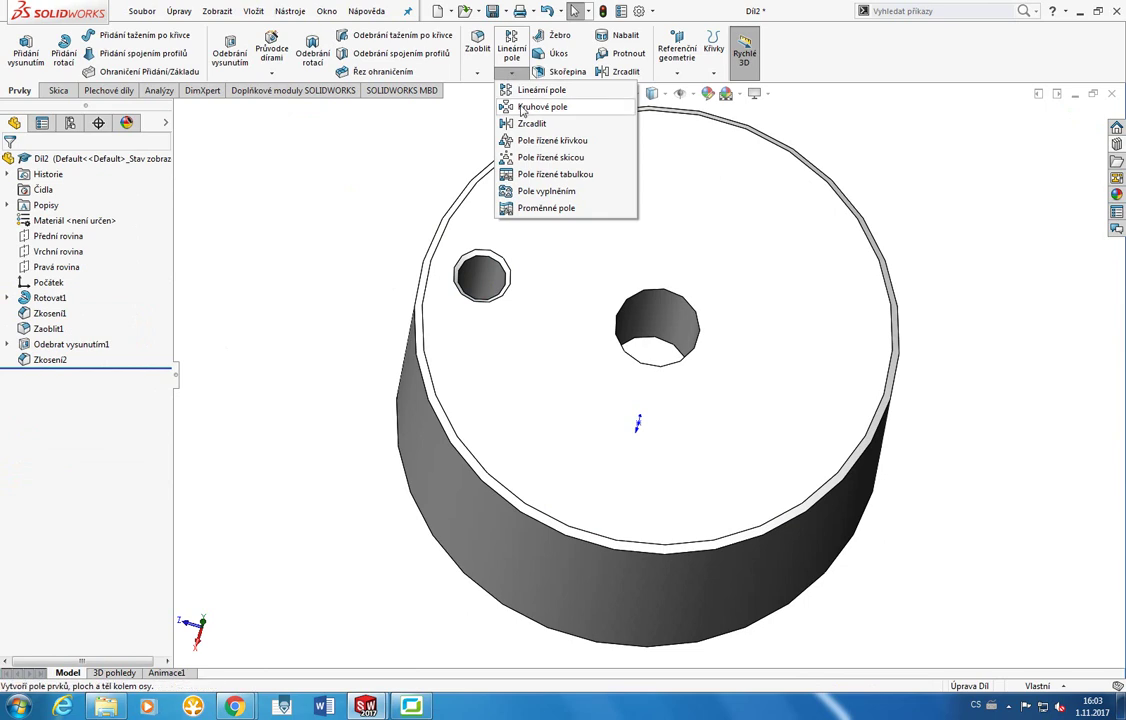
left_click(521, 108)
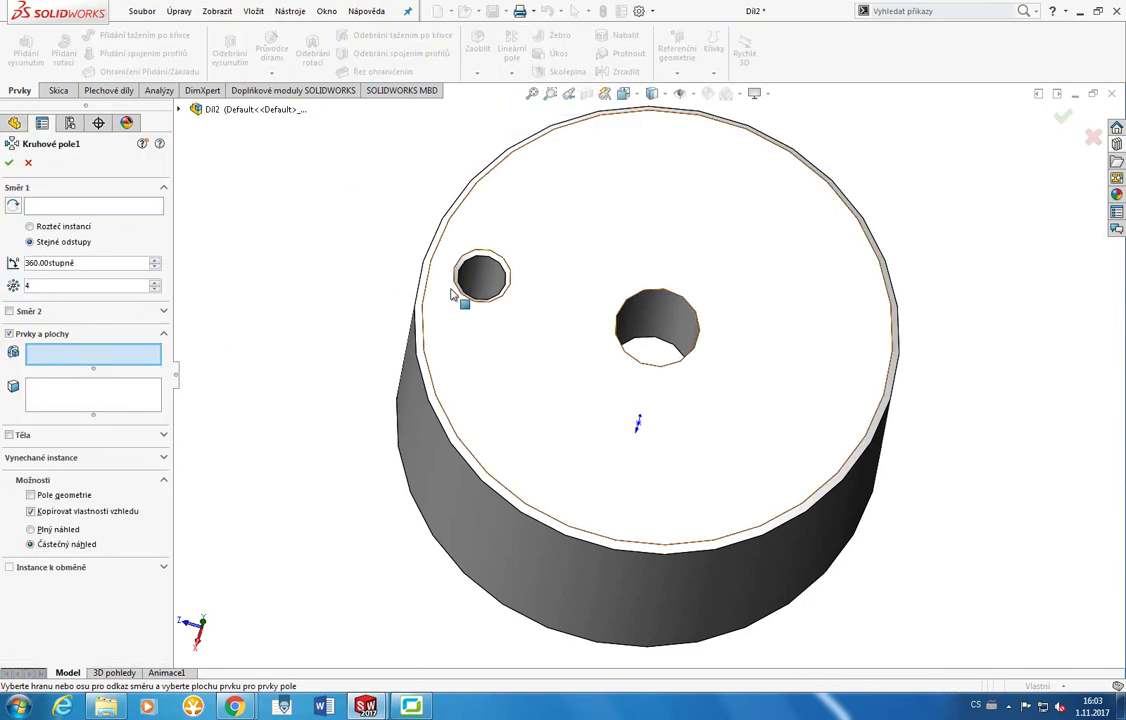
left_click(179, 108)
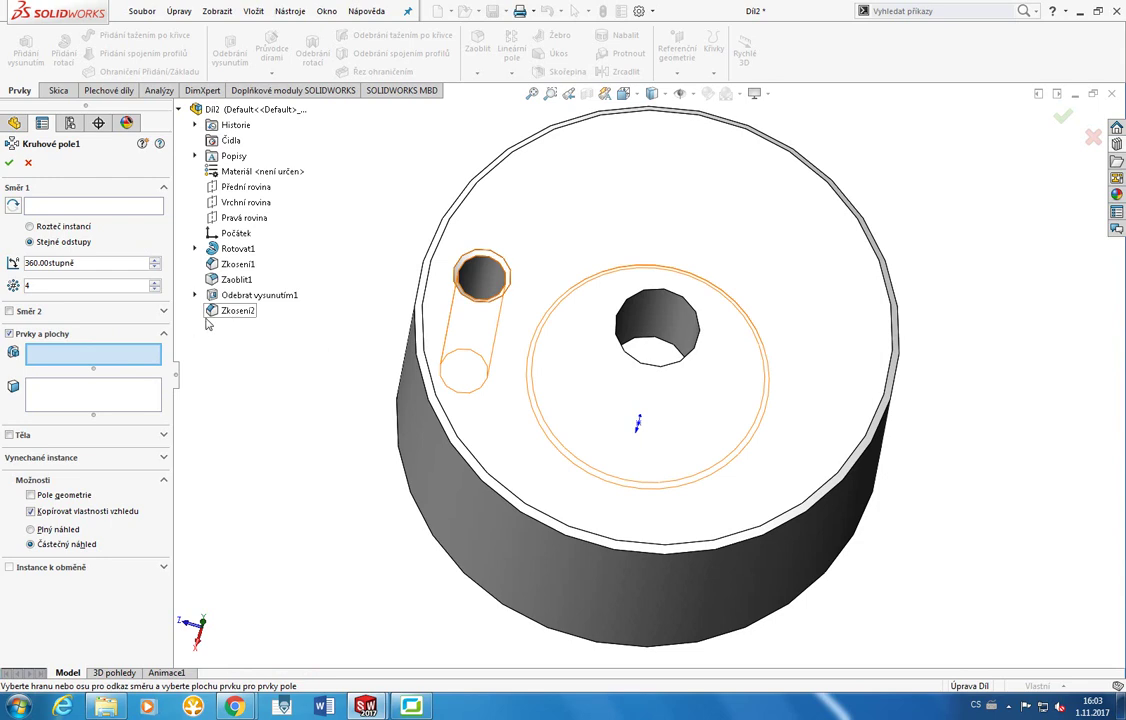
left_click(28, 162)
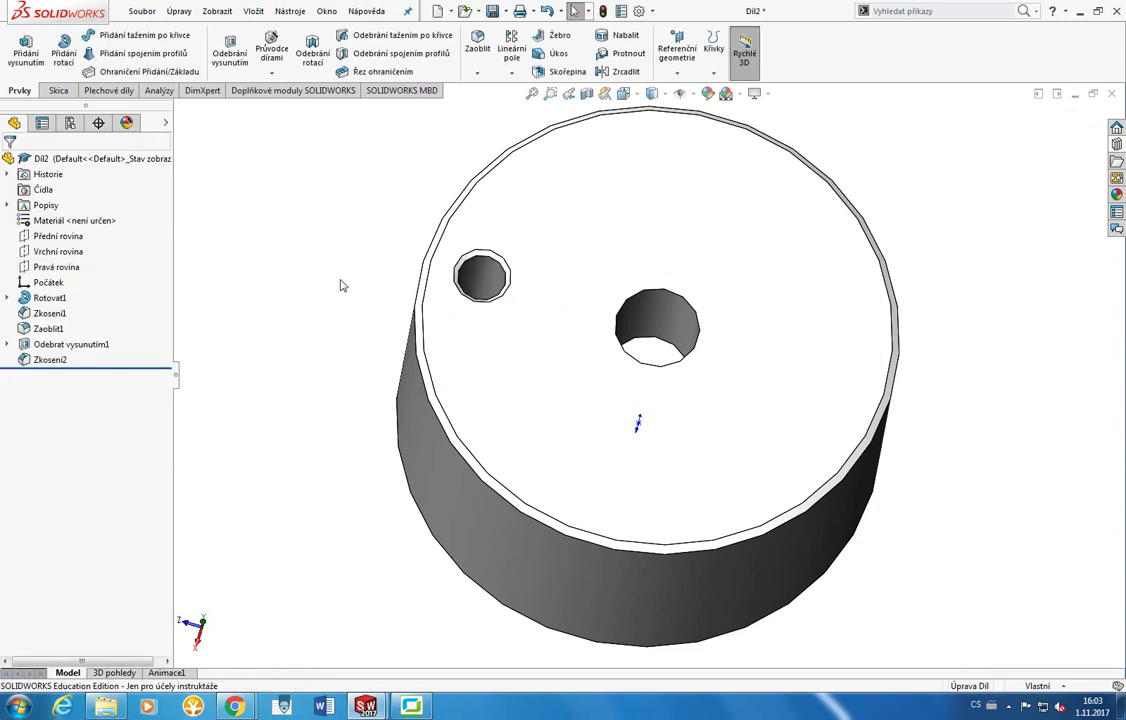
left_click(640, 424)
Create a circular pattern of the hole cut and its chamfer around the central bore's edge, with 4 equally spaced instances over 360°.
left_click(511, 73)
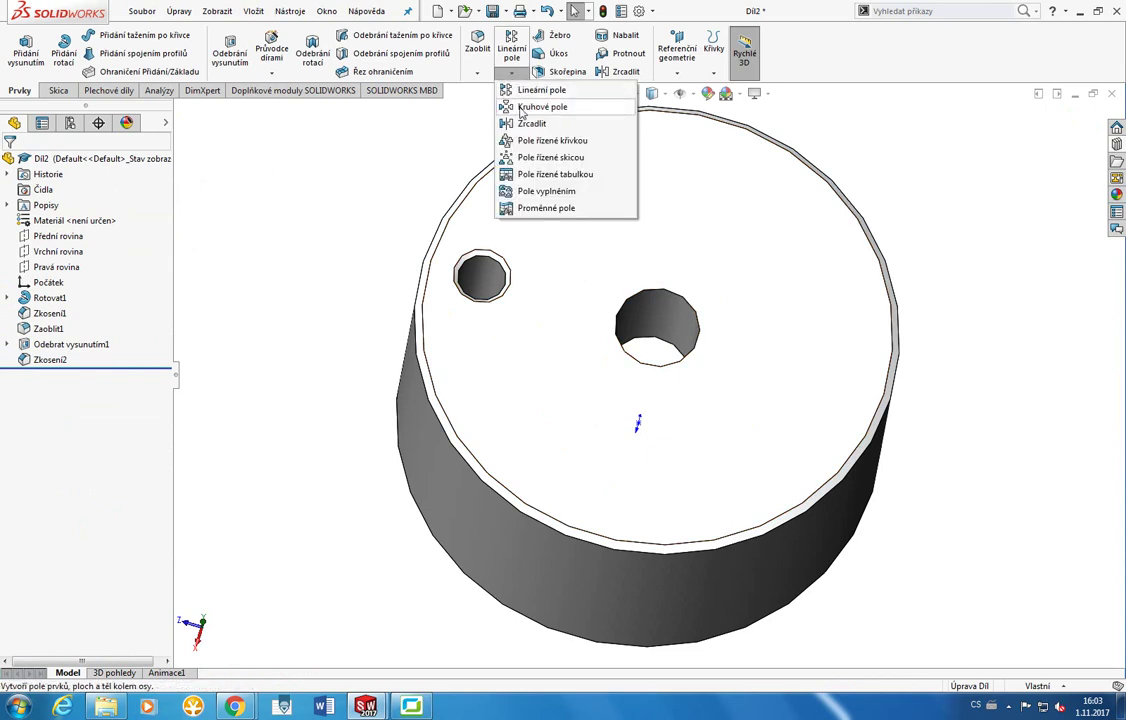
left_click(520, 108)
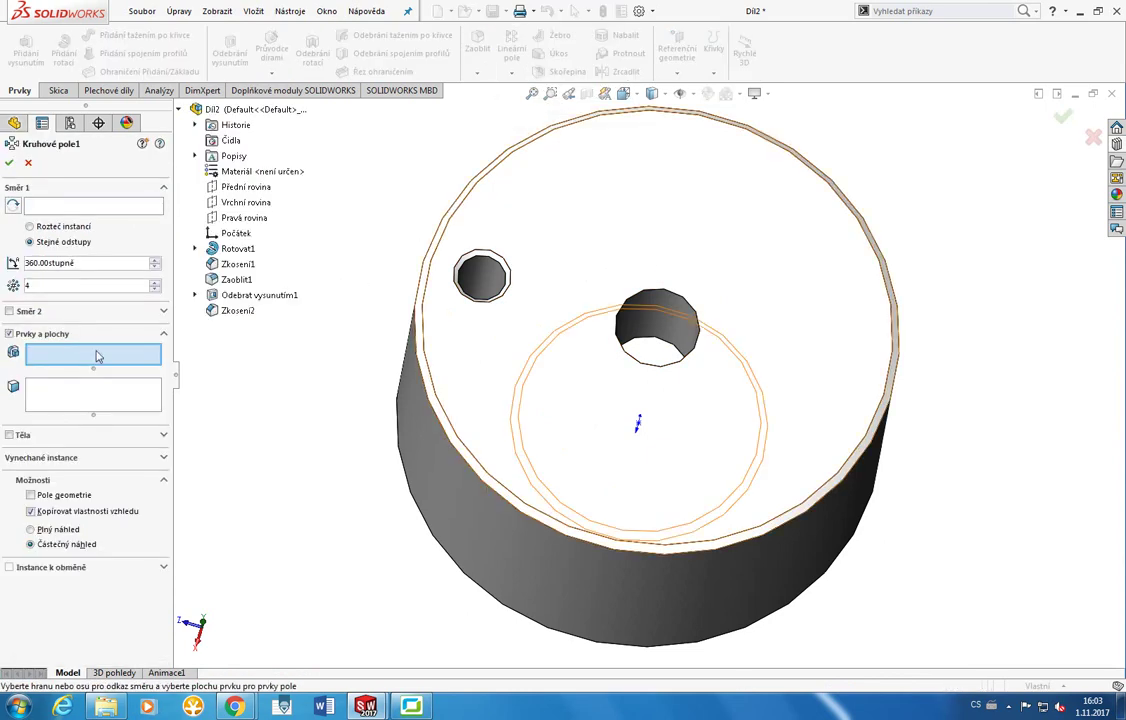
left_click(236, 311)
left_click(212, 295)
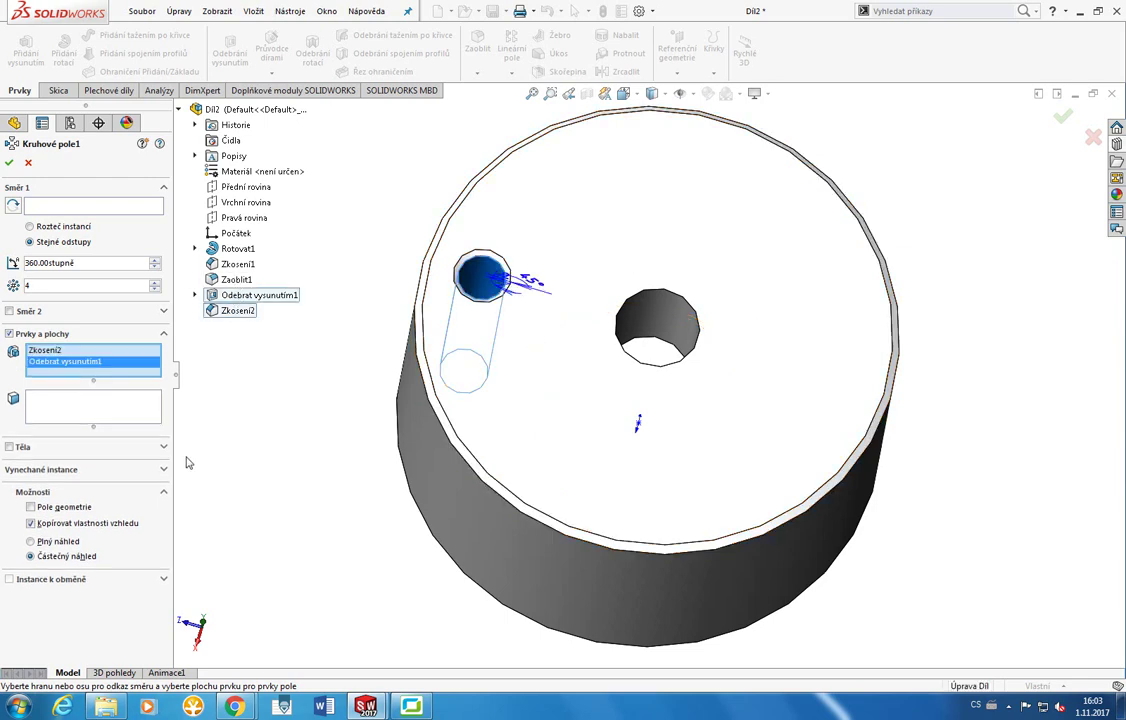
left_click(112, 205)
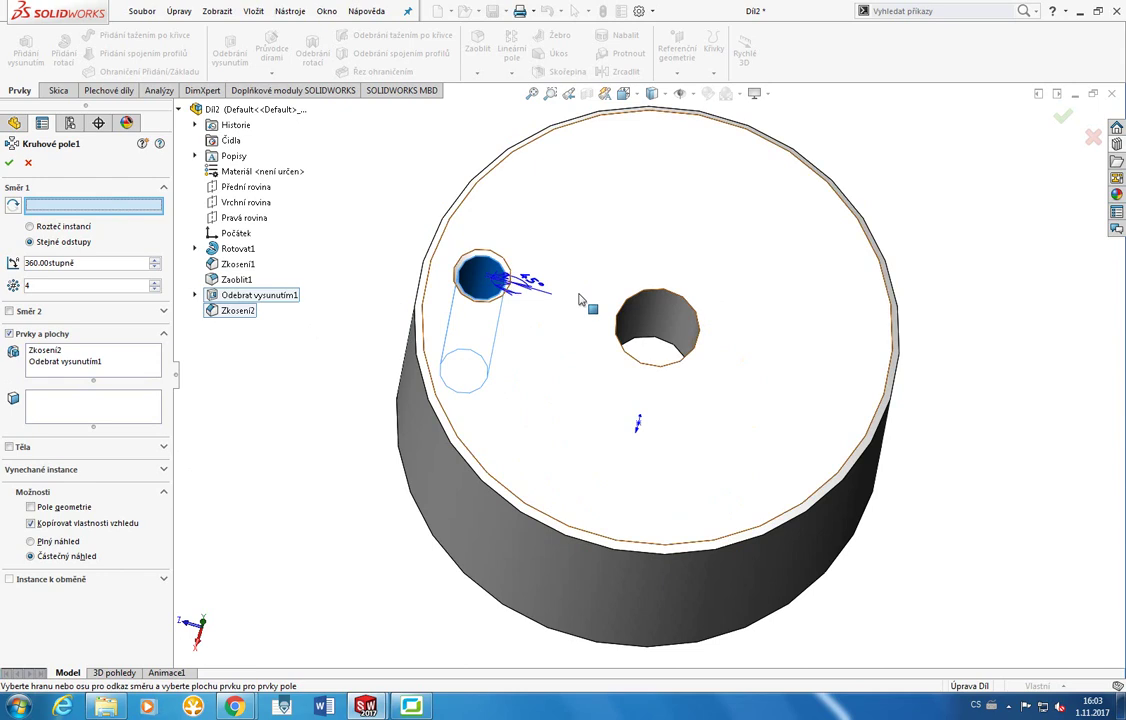
left_click(630, 306)
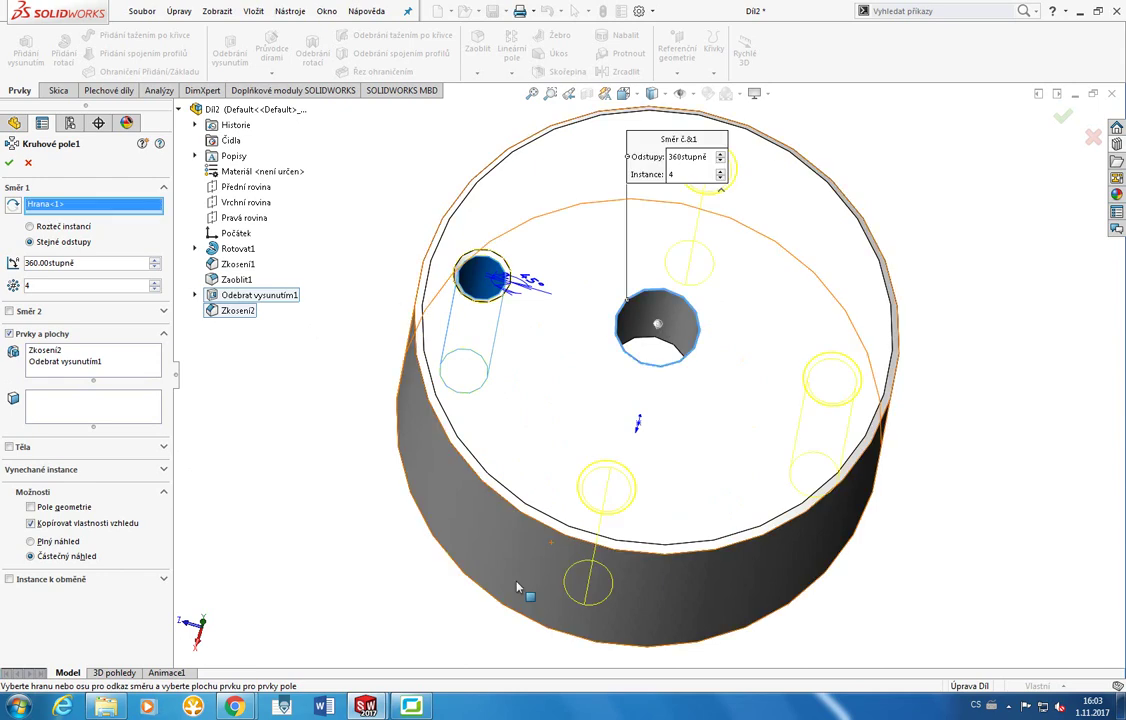
left_click(15, 165)
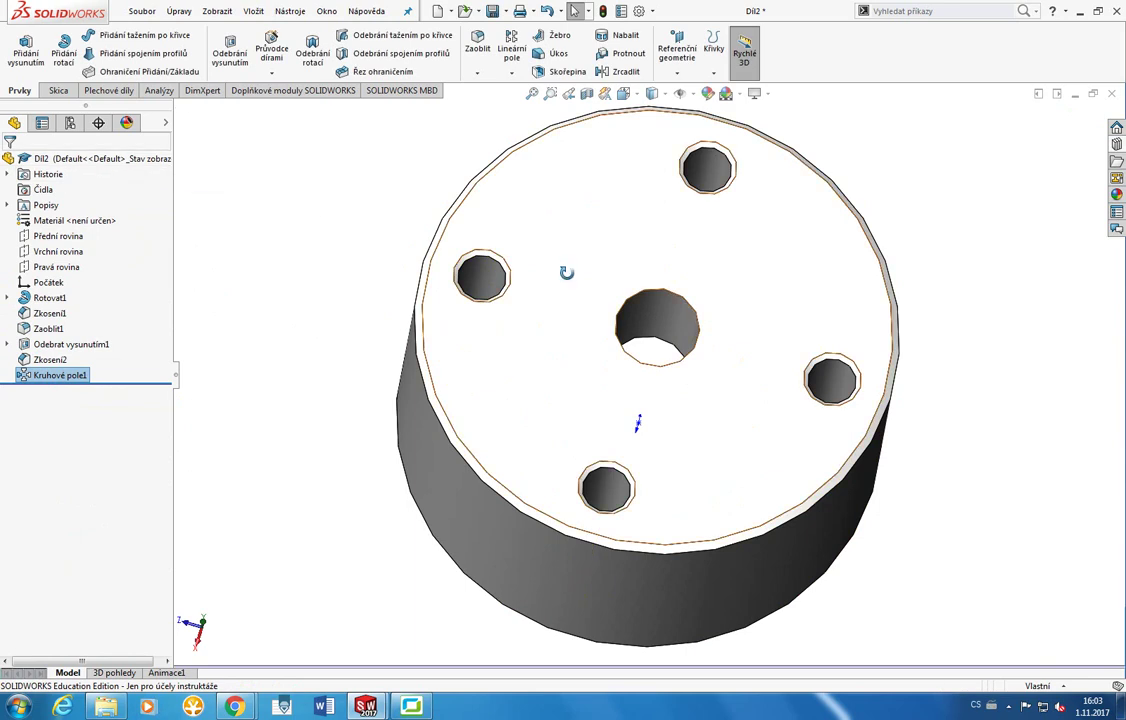
middle_click_drag(566, 264, 415, 420)
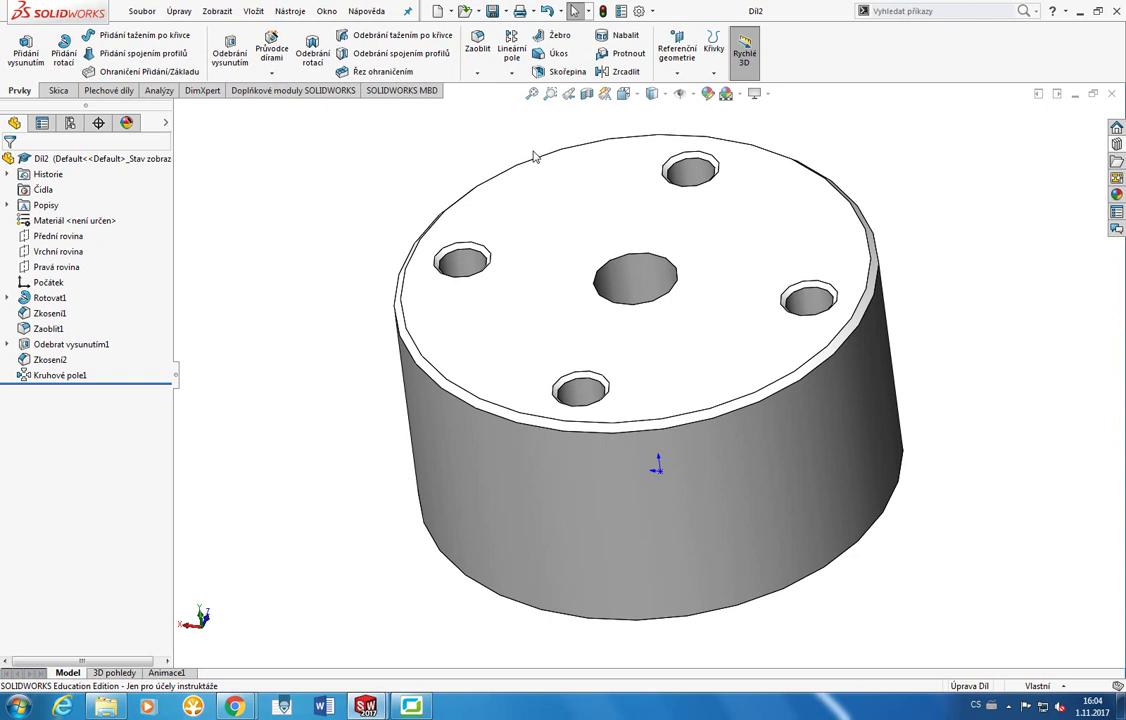
left_click(490, 262)
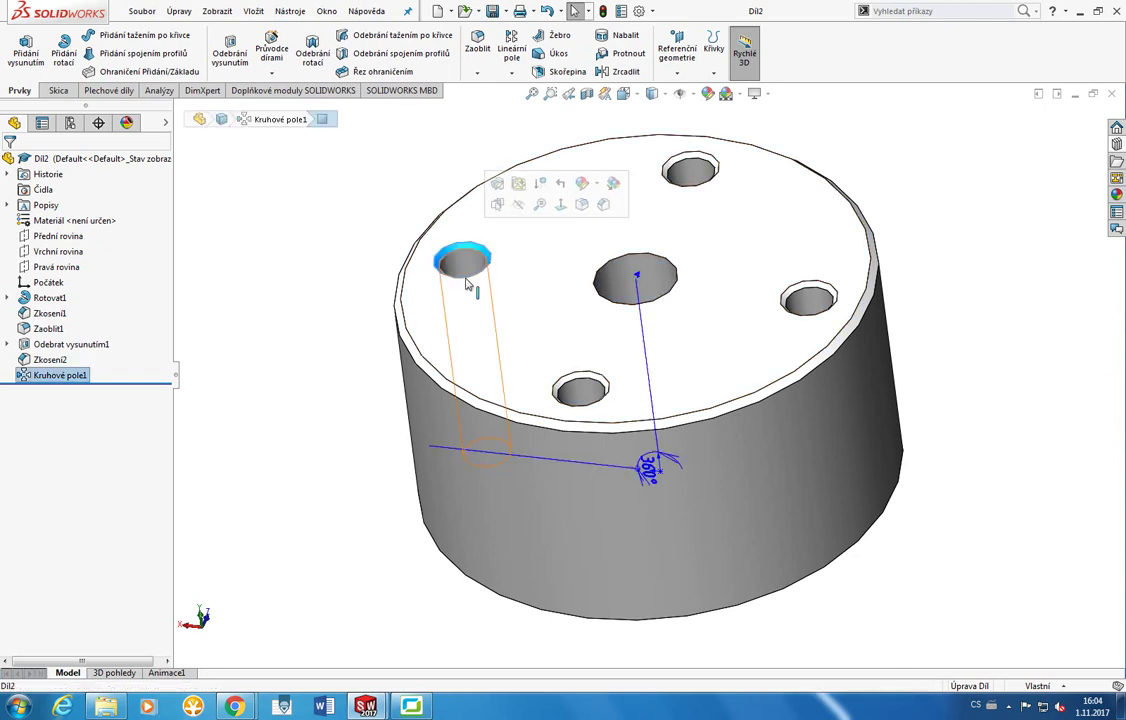
left_click(409, 312)
left_click(380, 327)
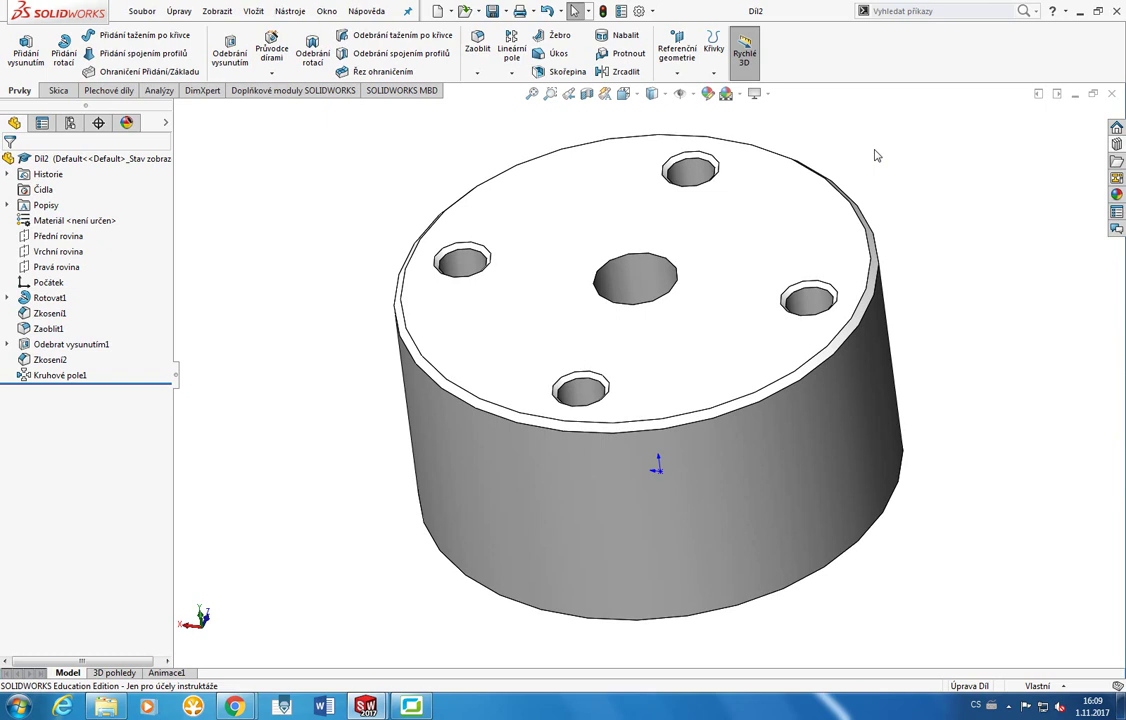
middle_click_drag(875, 155, 942, 272)
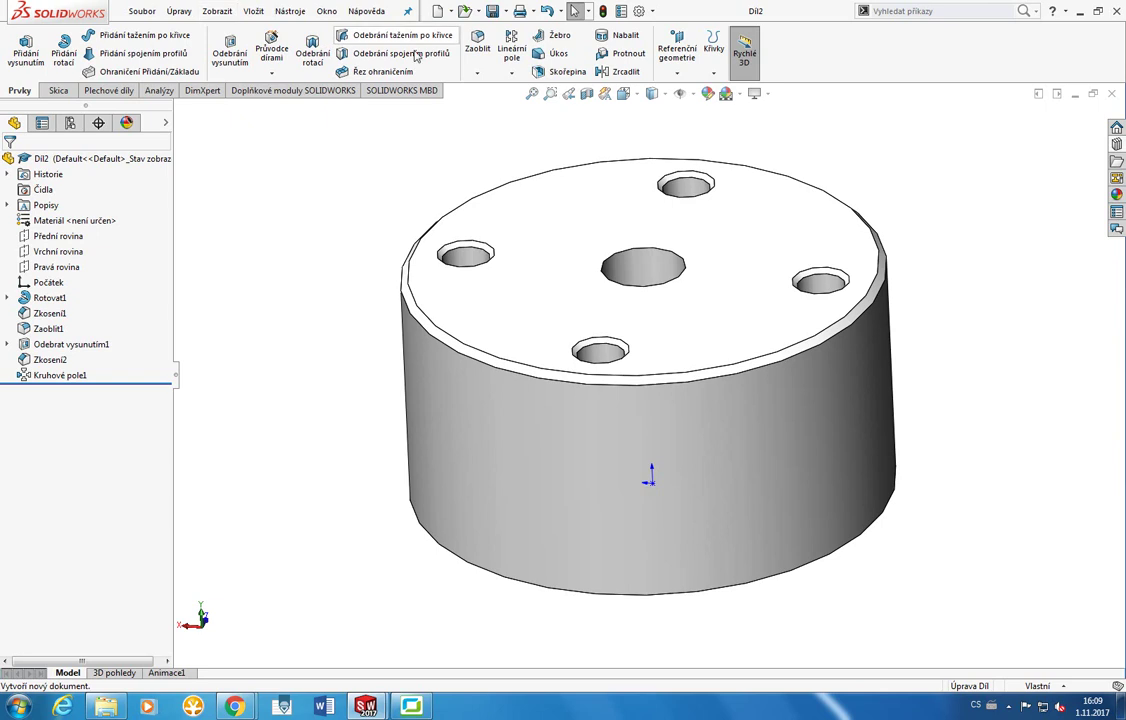
left_click_drag(441, 149, 812, 372)
left_click_drag(963, 347, 315, 126)
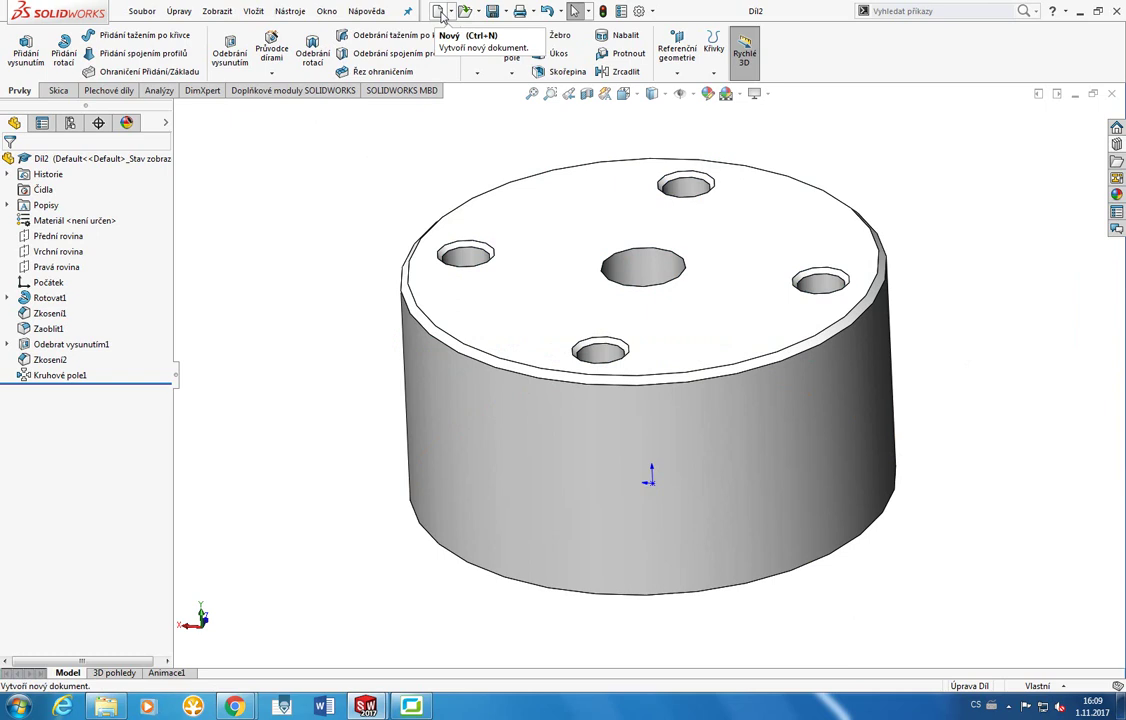
left_click(440, 13)
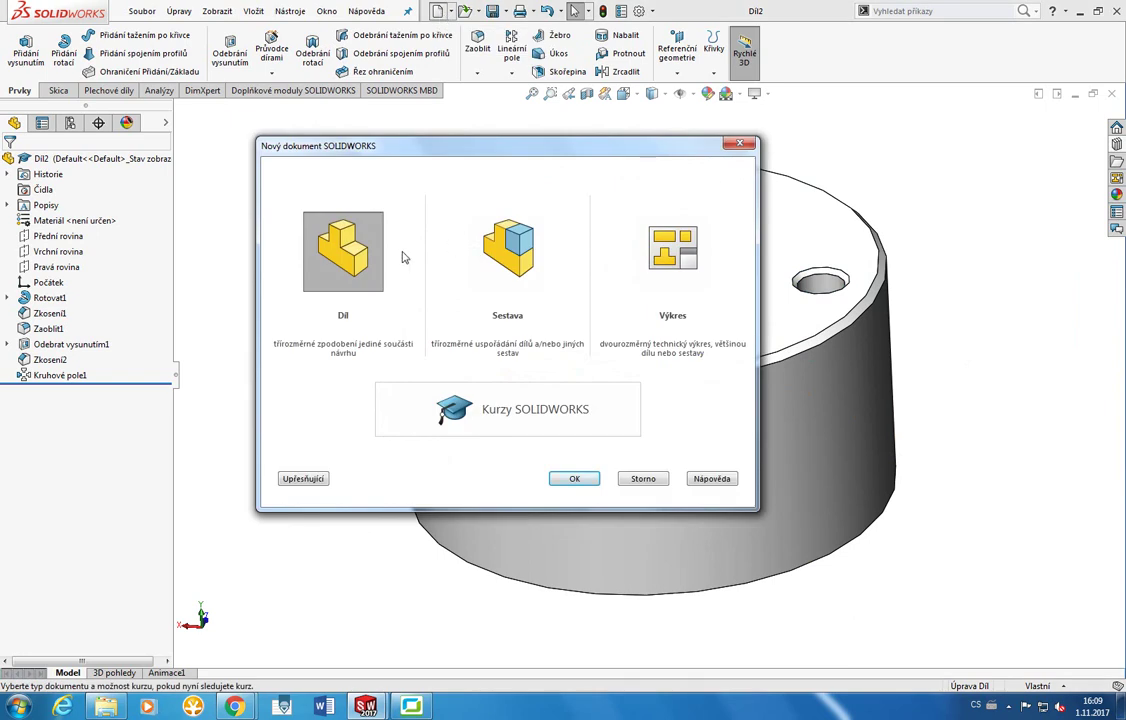
left_click(519, 263)
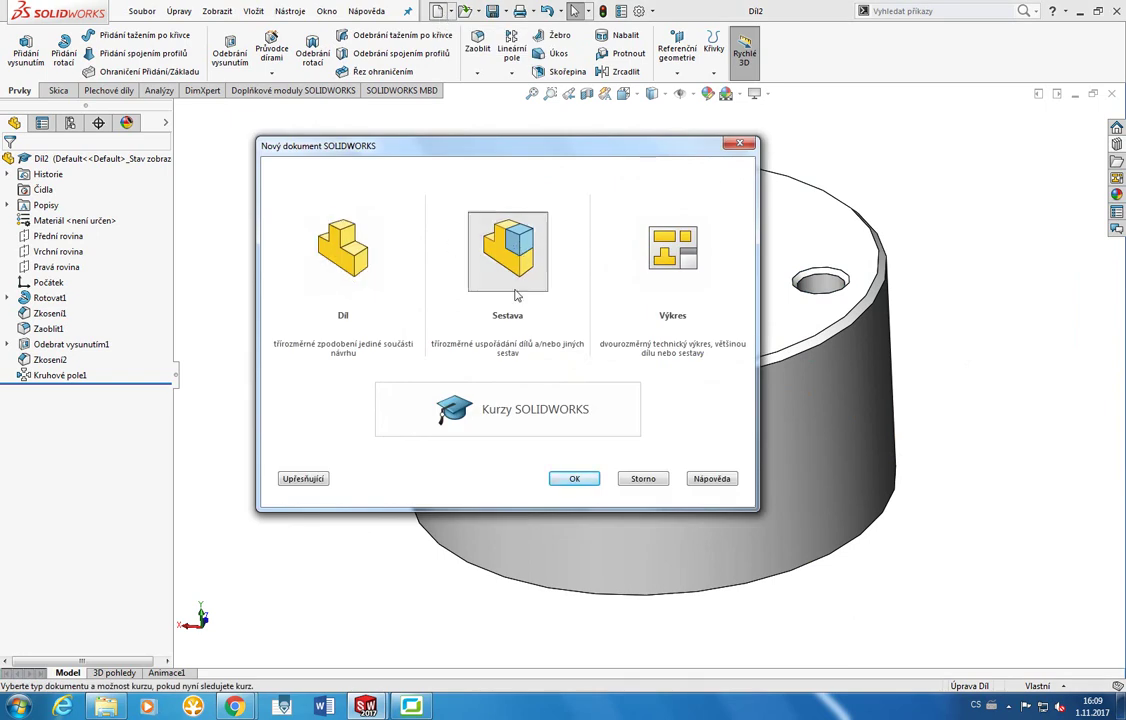
left_click(576, 481)
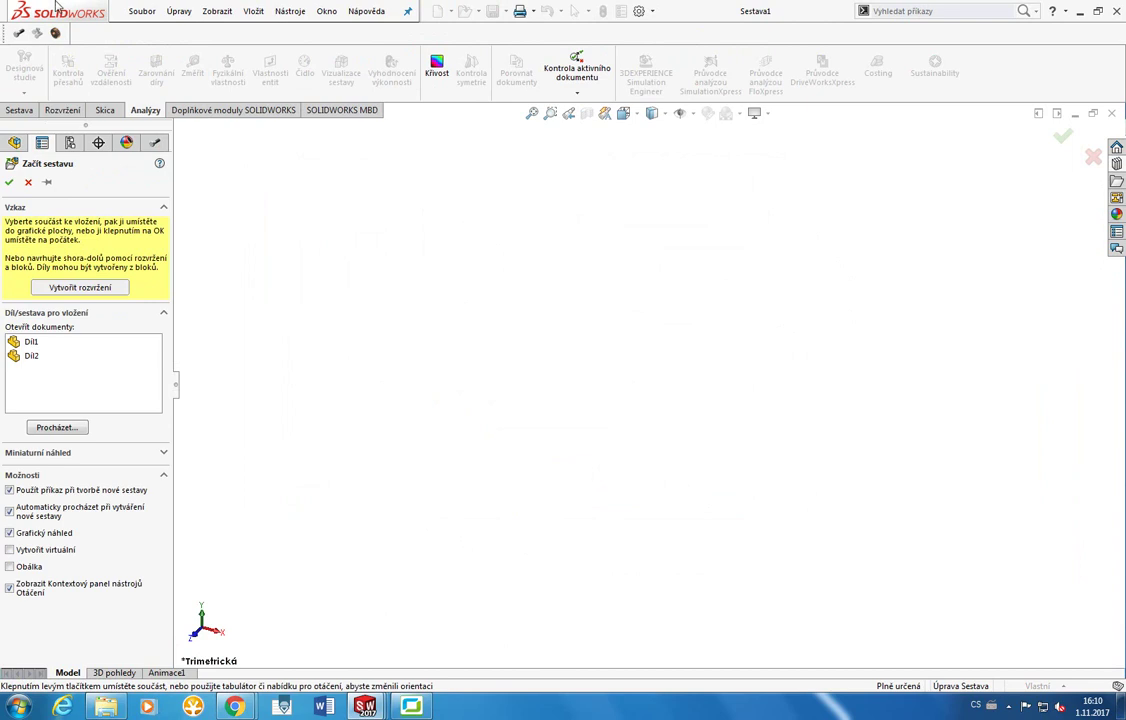
left_click(104, 110)
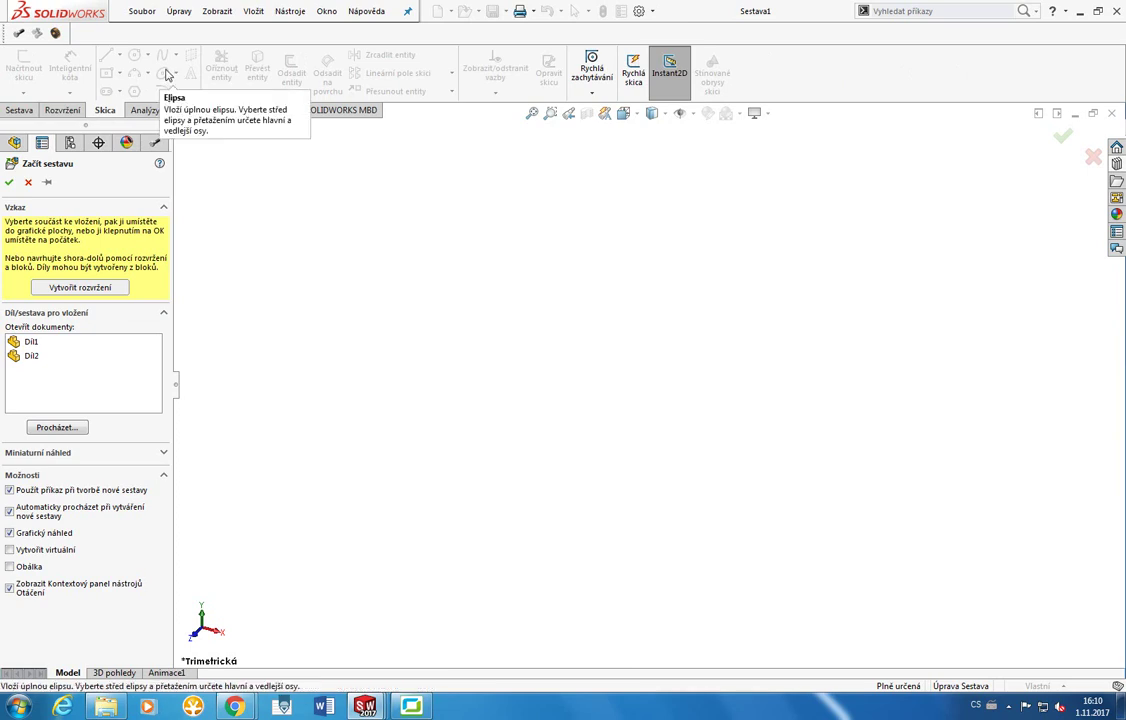
right_click(154, 113)
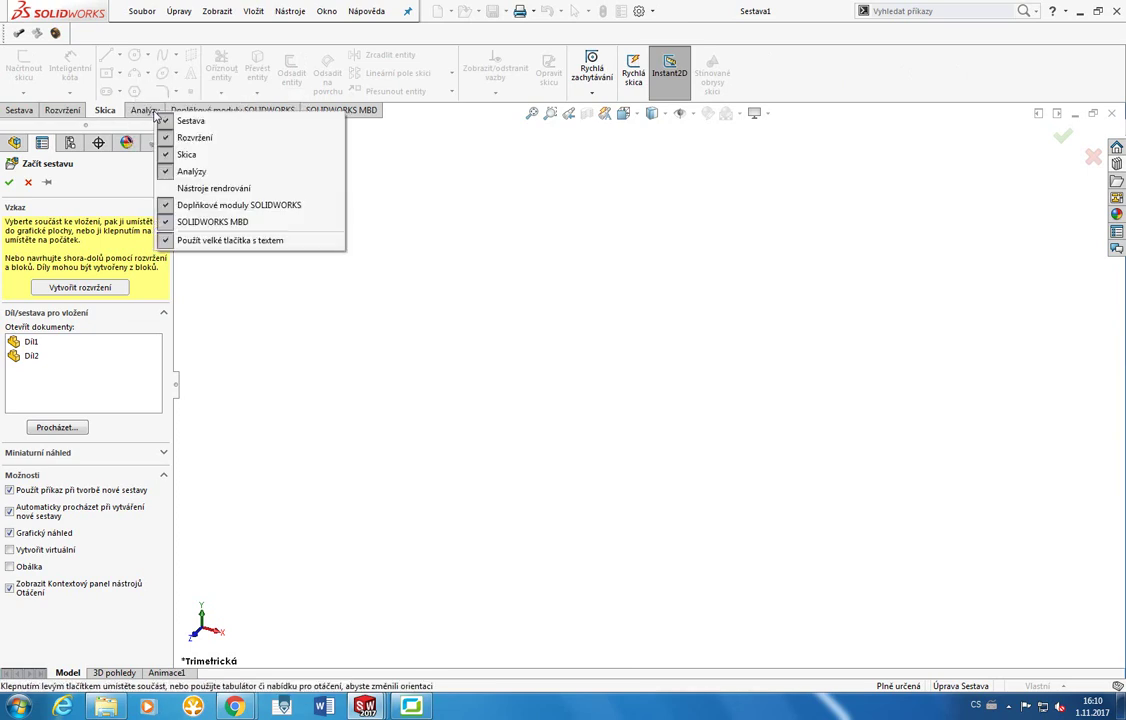
left_click(118, 112)
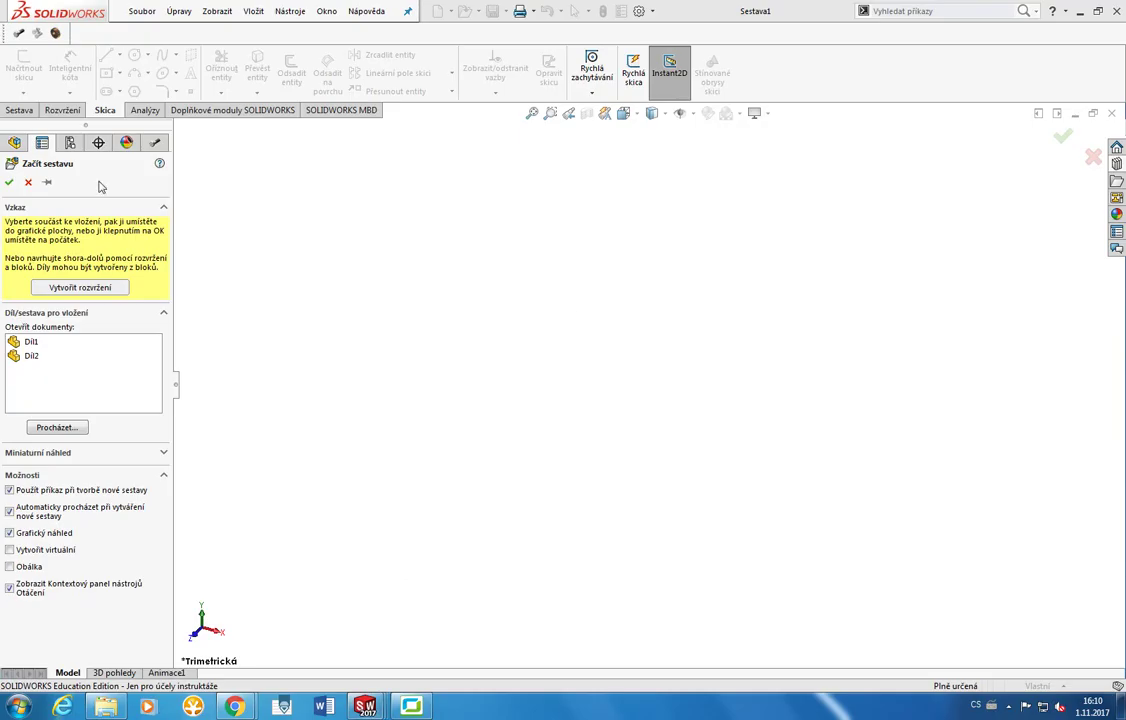
key("Escape")
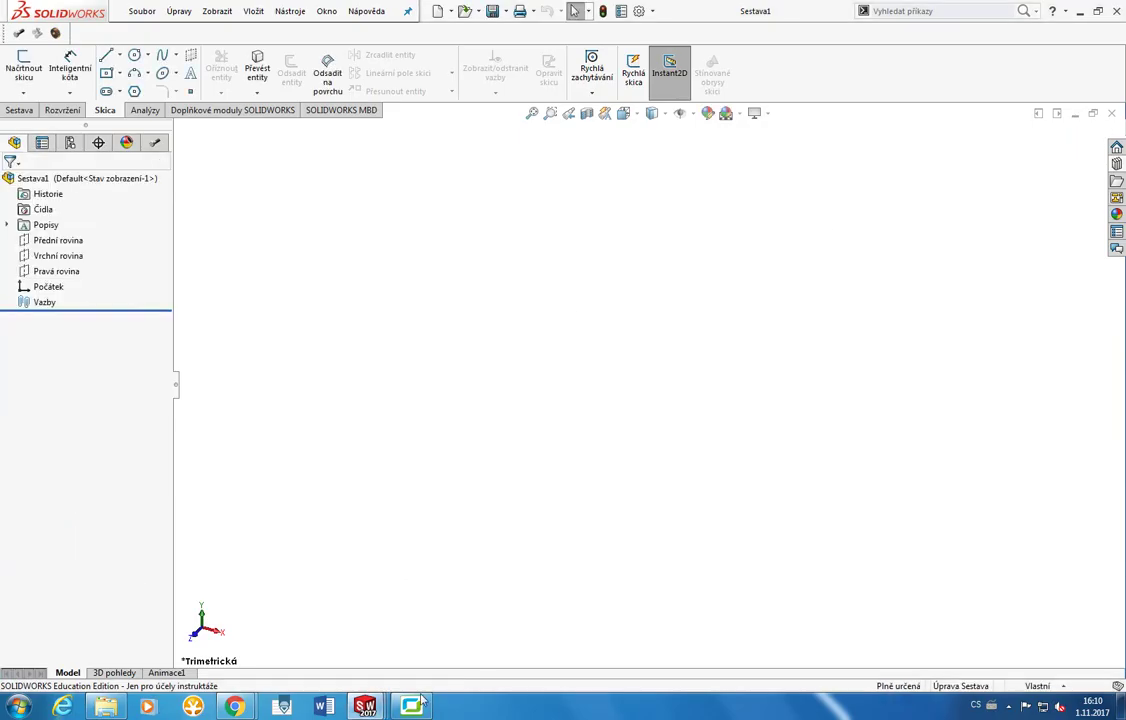
mouse_move(365, 707)
left_click(380, 618)
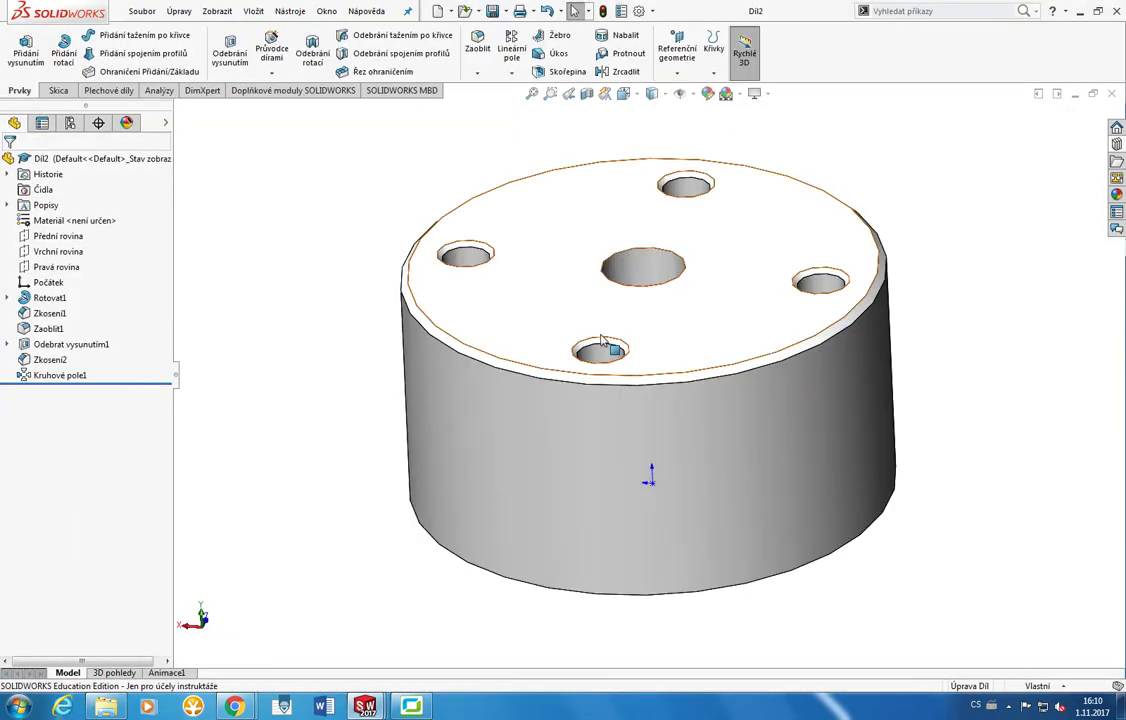
middle_click_drag(601, 340, 600, 356)
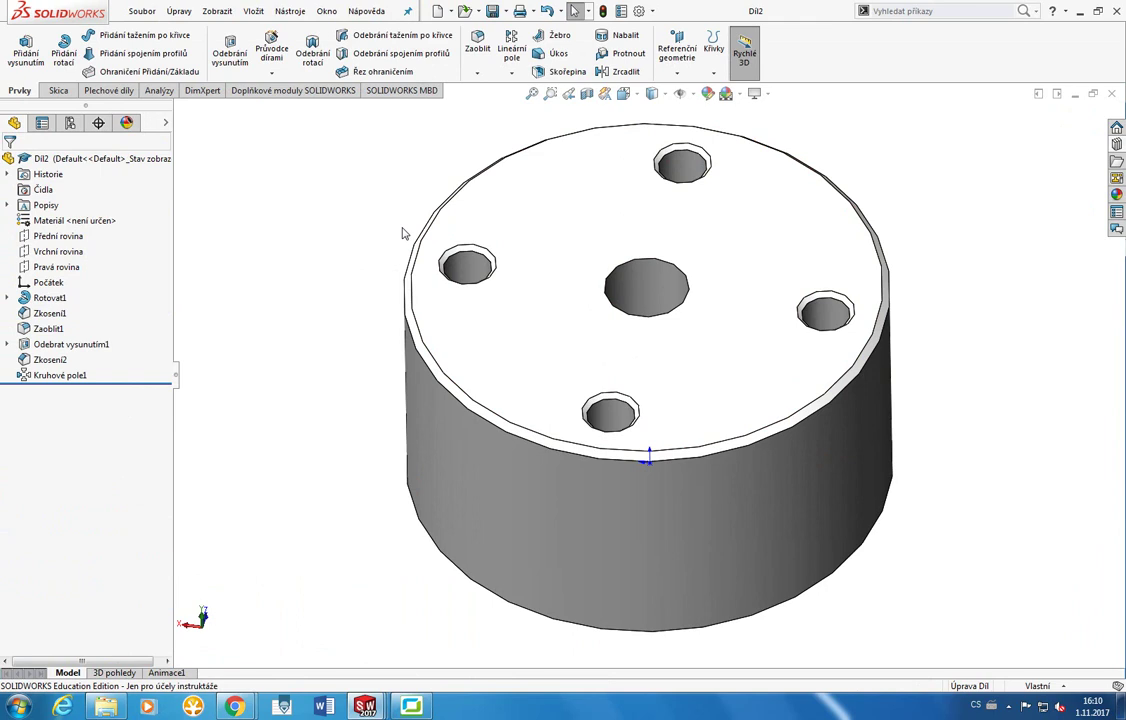
mouse_move(364, 707)
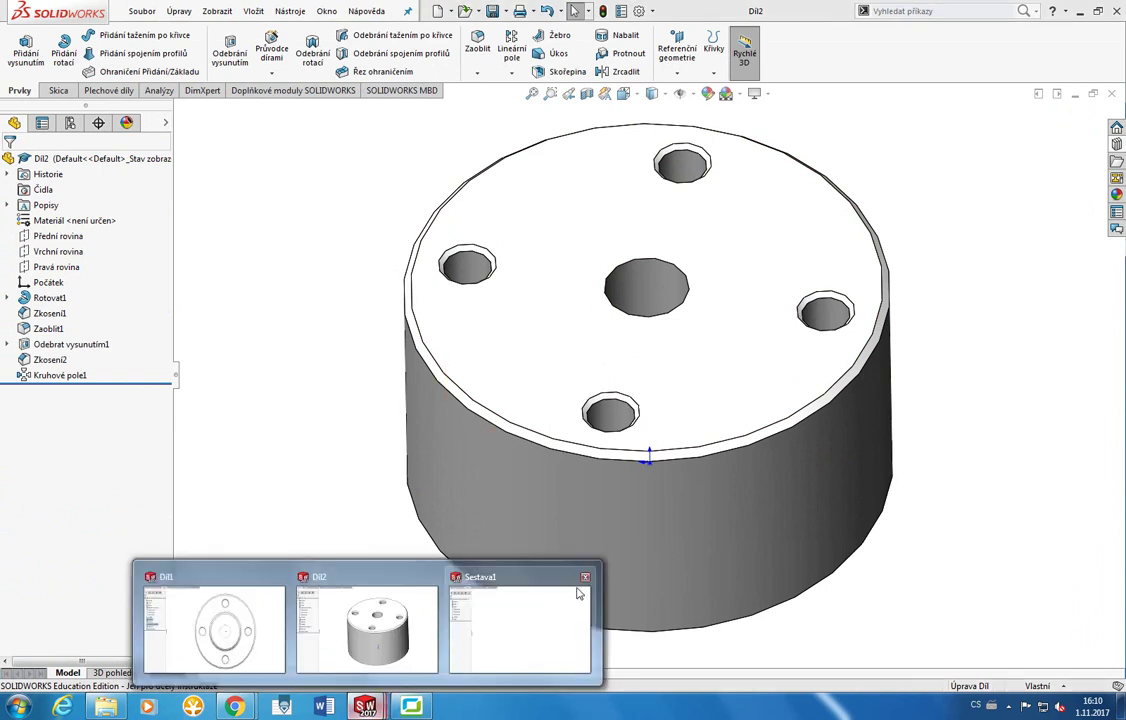
left_click(585, 577)
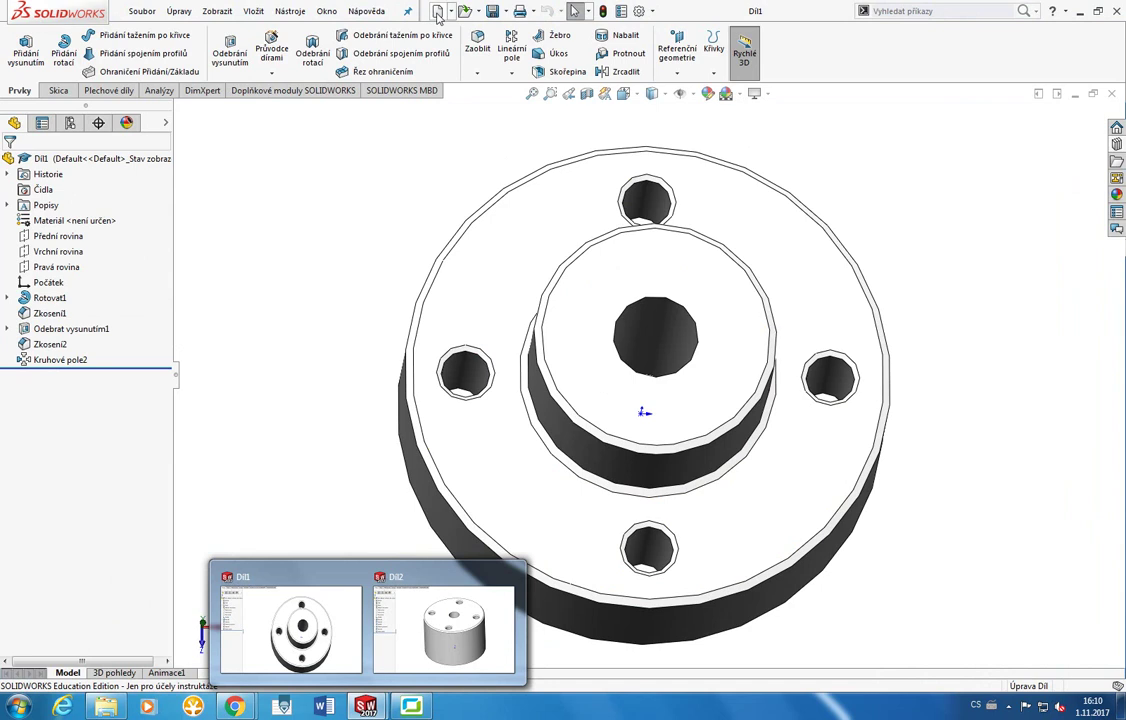
Create a new assembly document (Sestava).
left_click(437, 12)
left_click(580, 477)
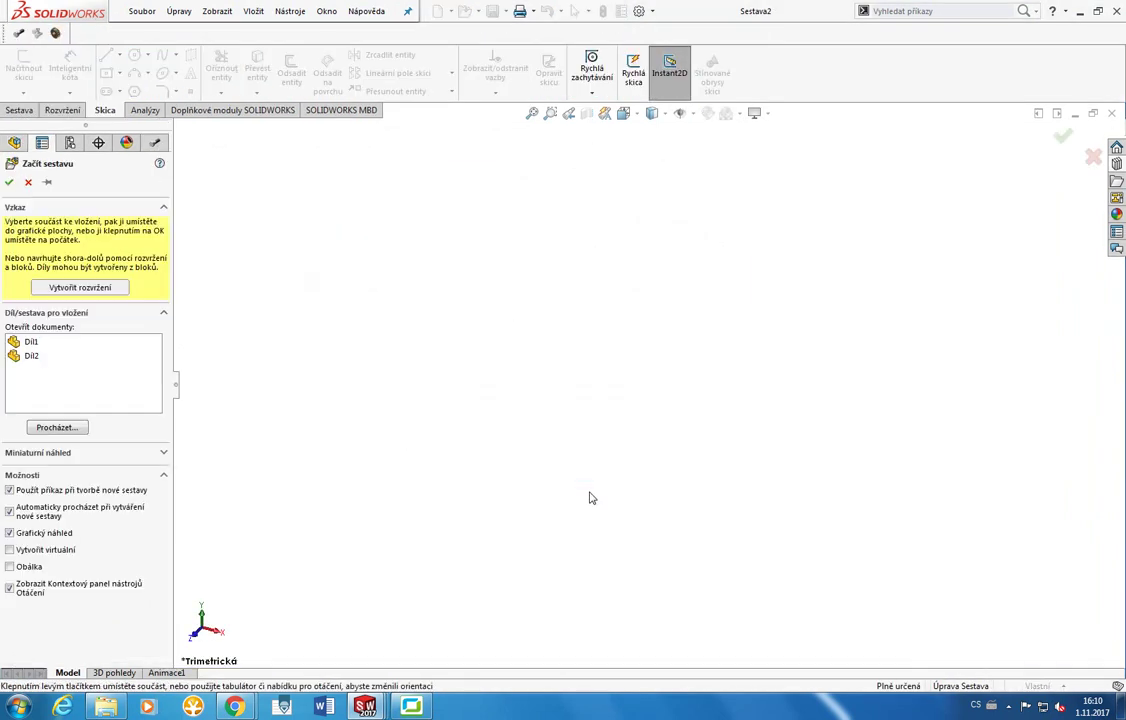
left_click(19, 110)
left_click(64, 110)
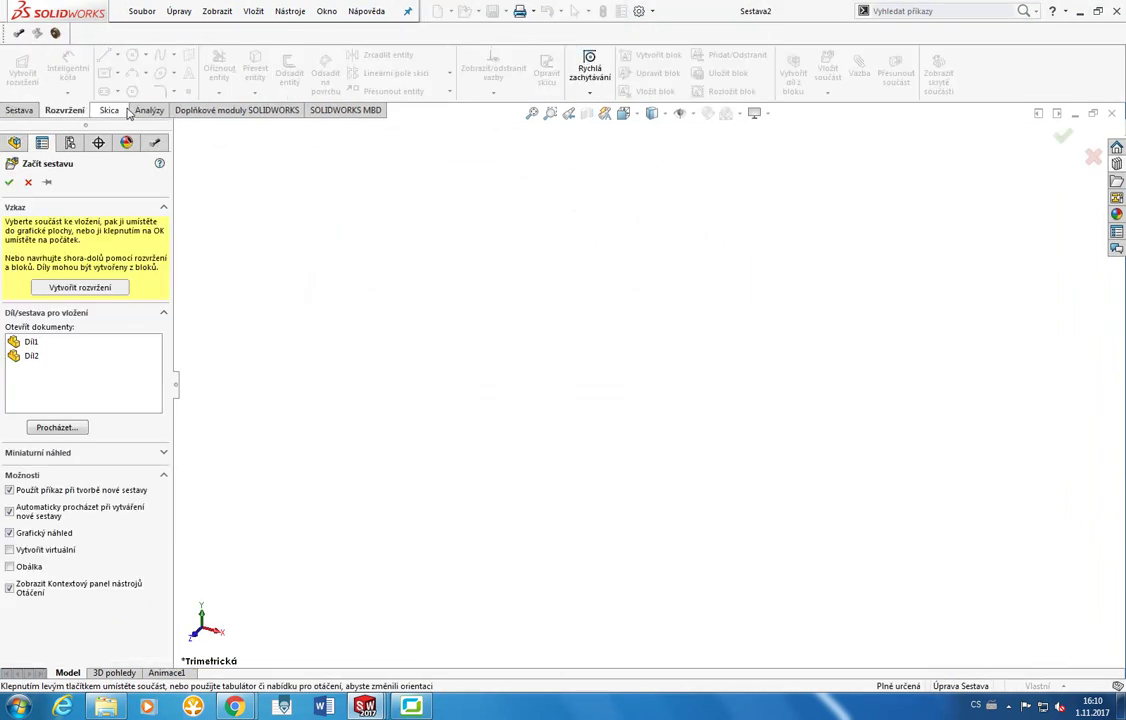
left_click(148, 110)
left_click(118, 111)
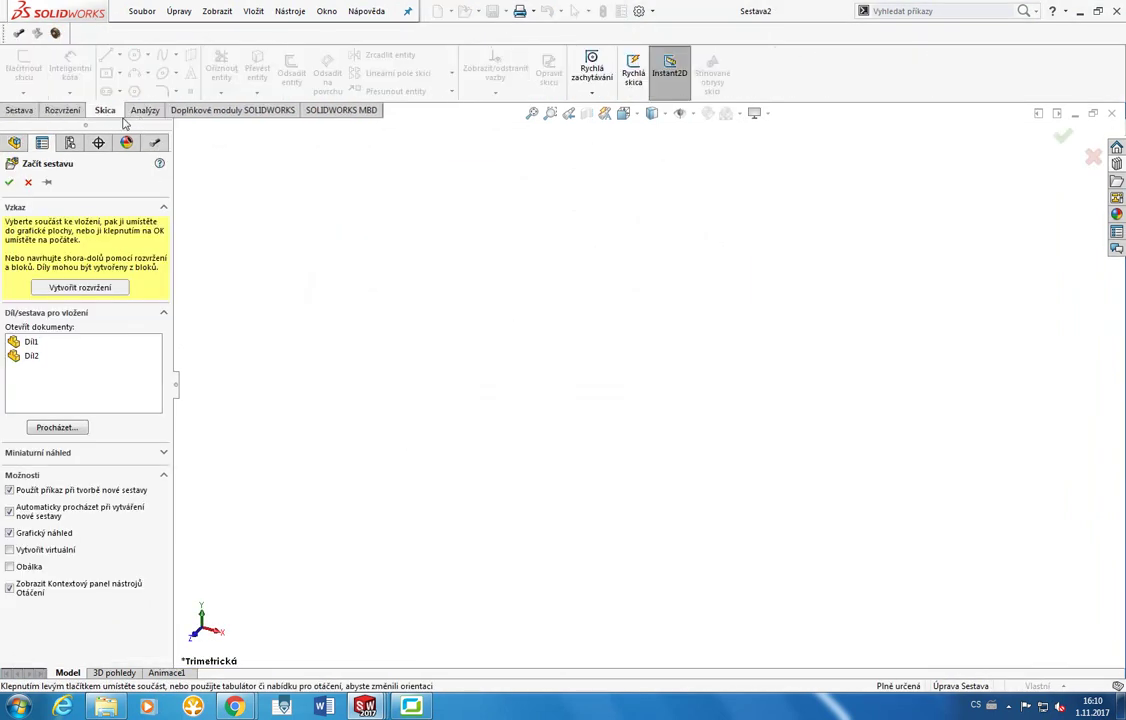
left_click(221, 110)
left_click(145, 110)
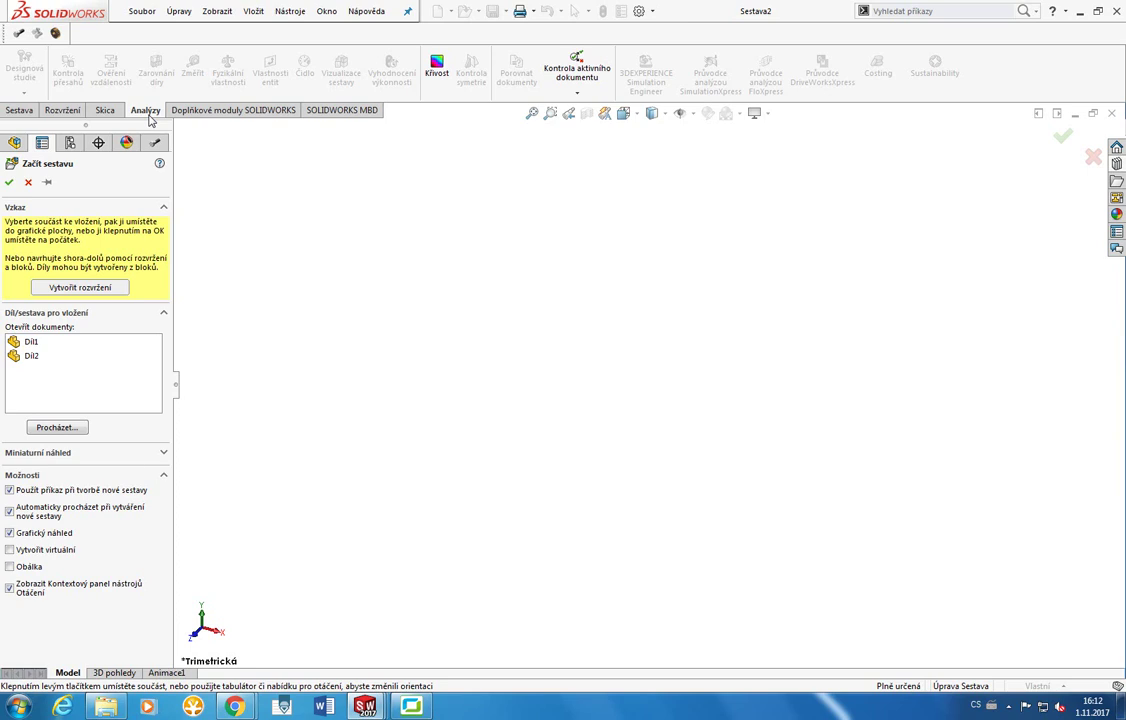
left_click(106, 111)
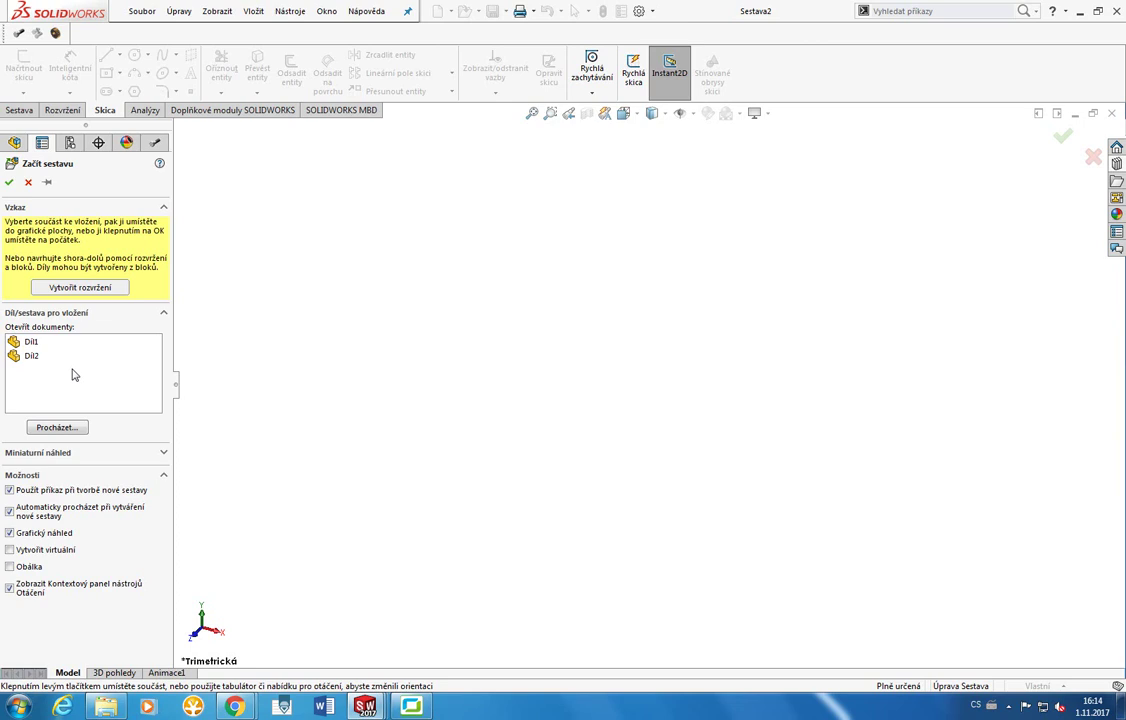
left_click(57, 427)
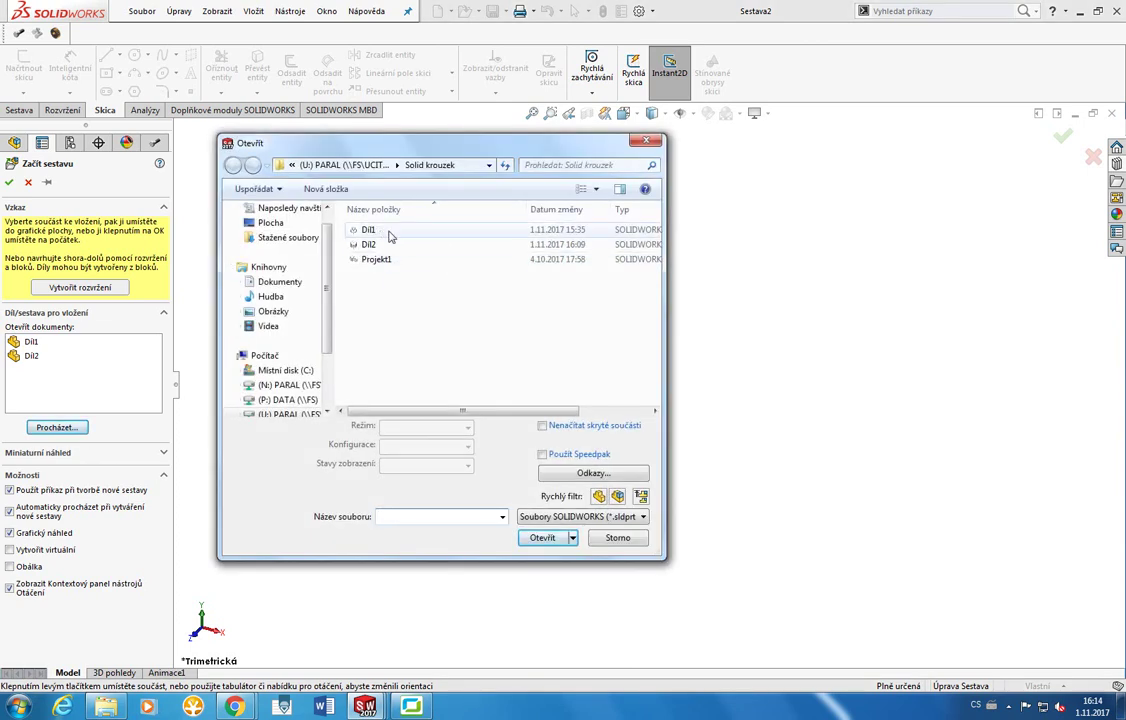
left_click(645, 141)
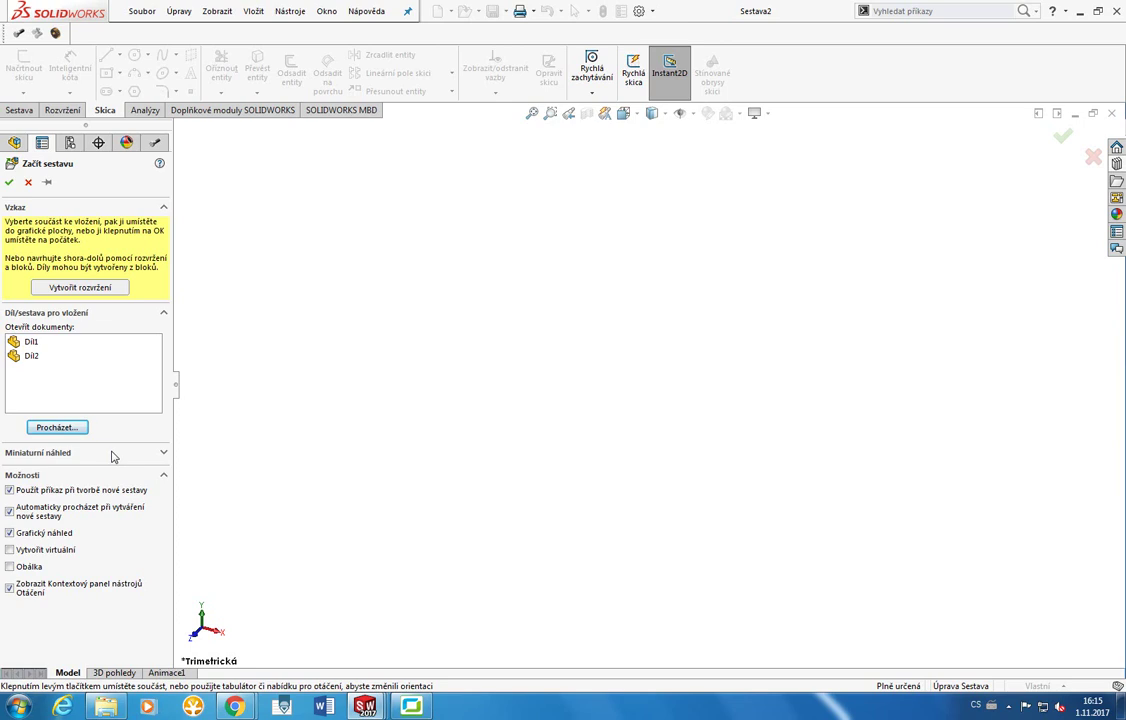
Insert Díl1 at the assembly origin and try to move the fixed component by its flange face.
left_click(29, 343)
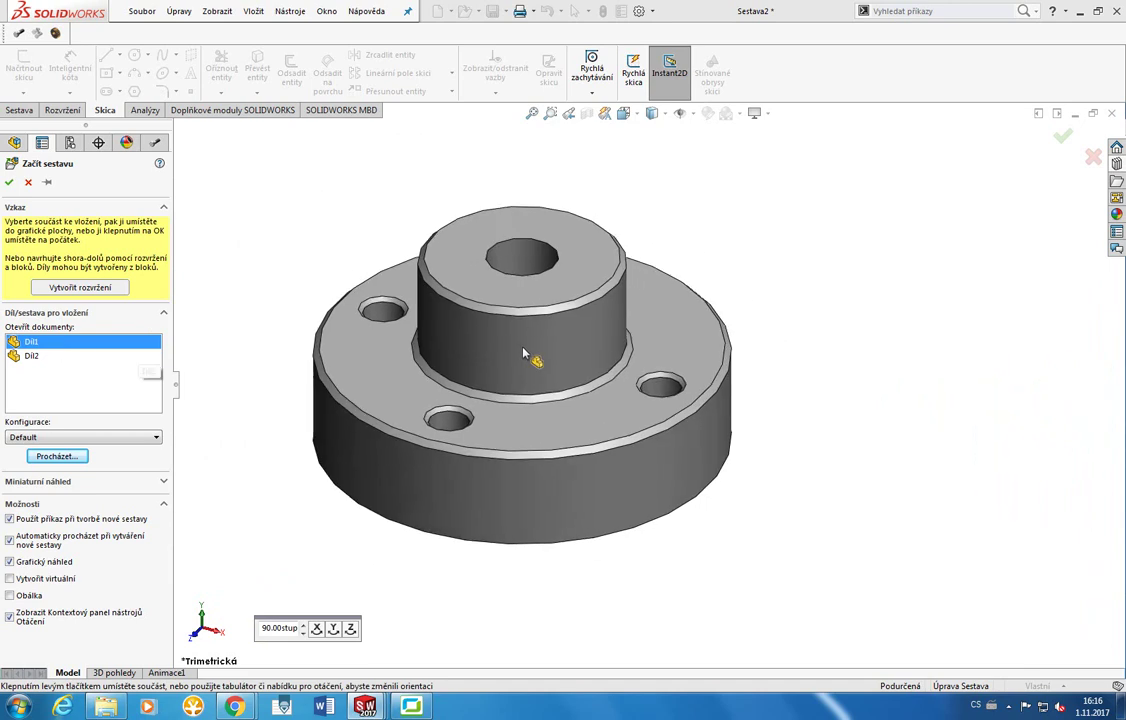
left_click(11, 185)
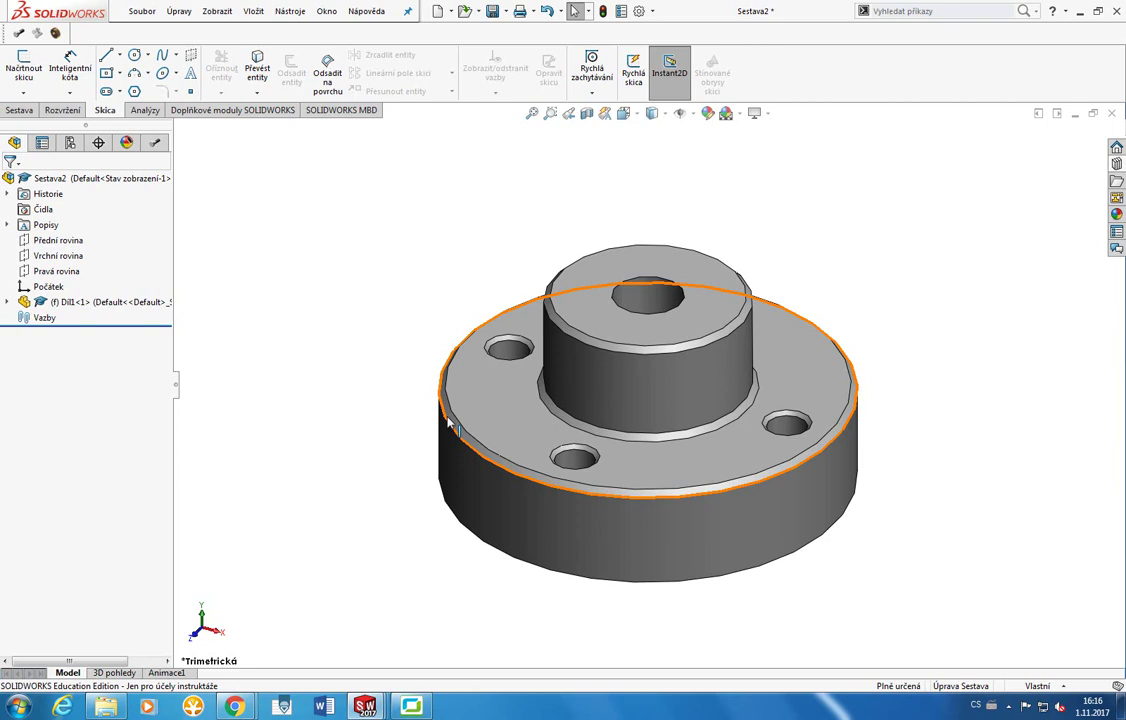
middle_click_drag(449, 424, 466, 312)
left_click(857, 345)
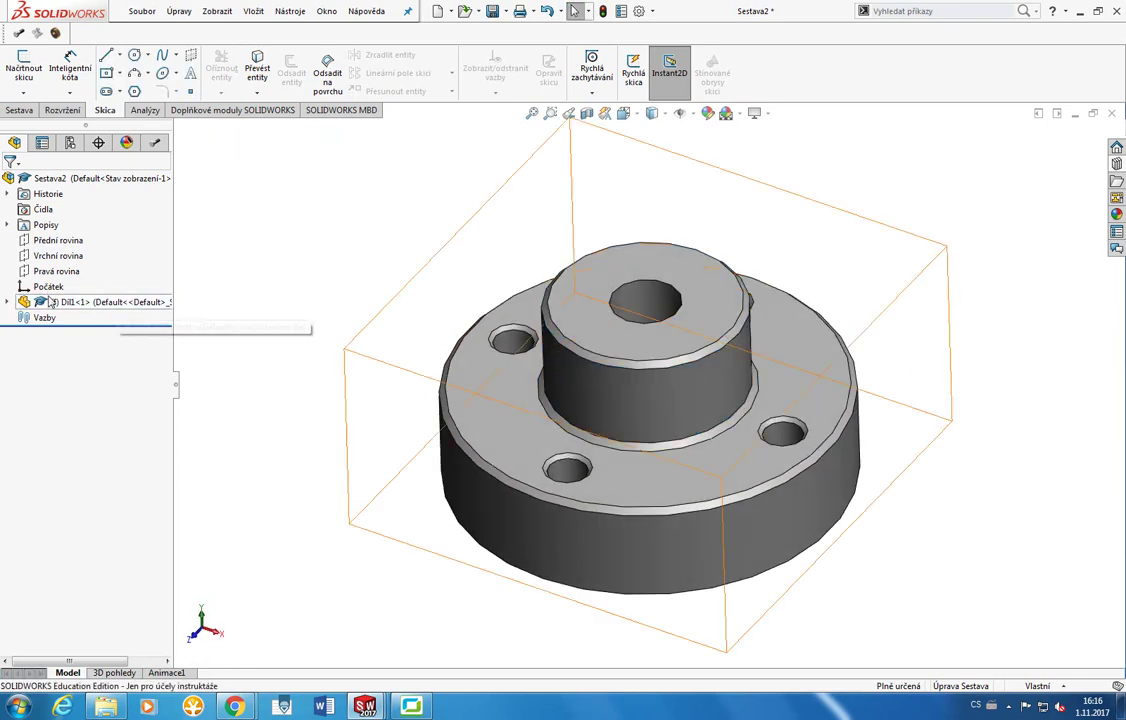
left_click(466, 372)
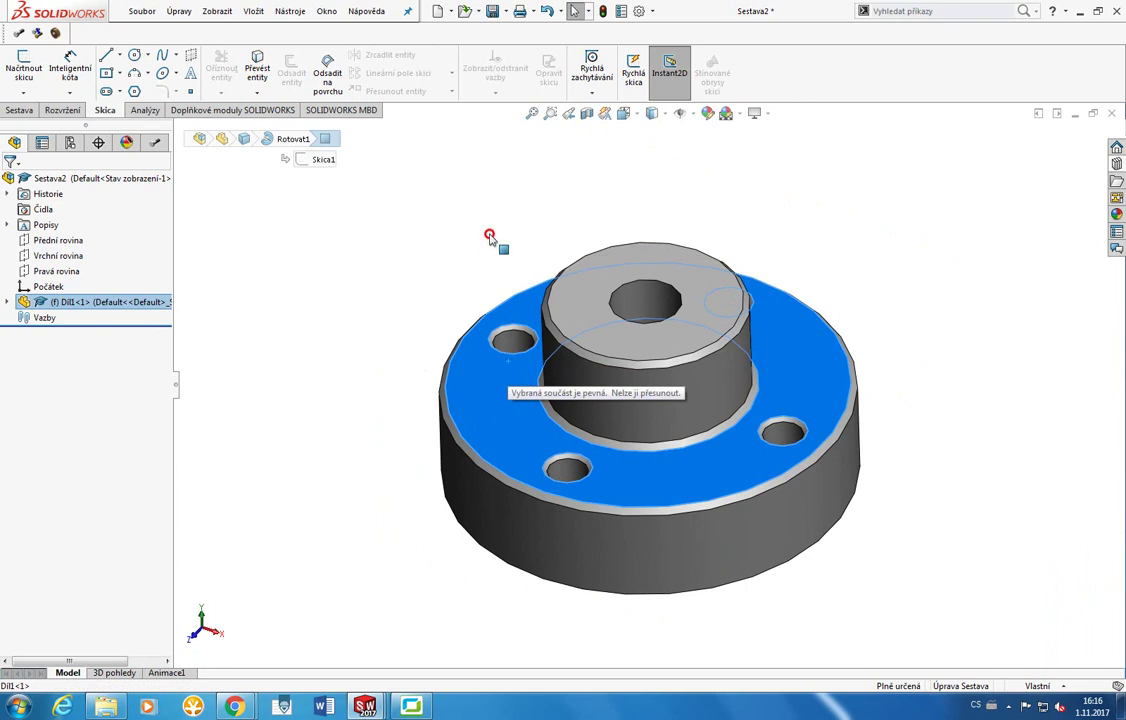
left_click(329, 348)
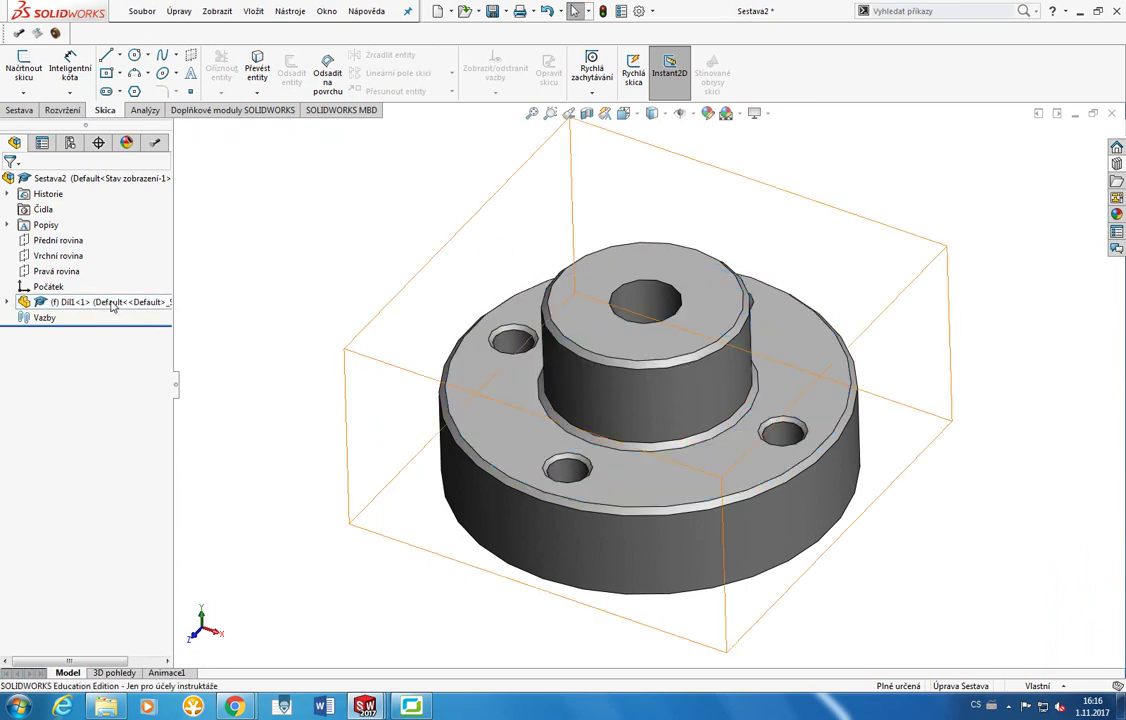
Make the fixed component Díl1 floating with the Volné option and move it freely in the assembly.
right_click(55, 305)
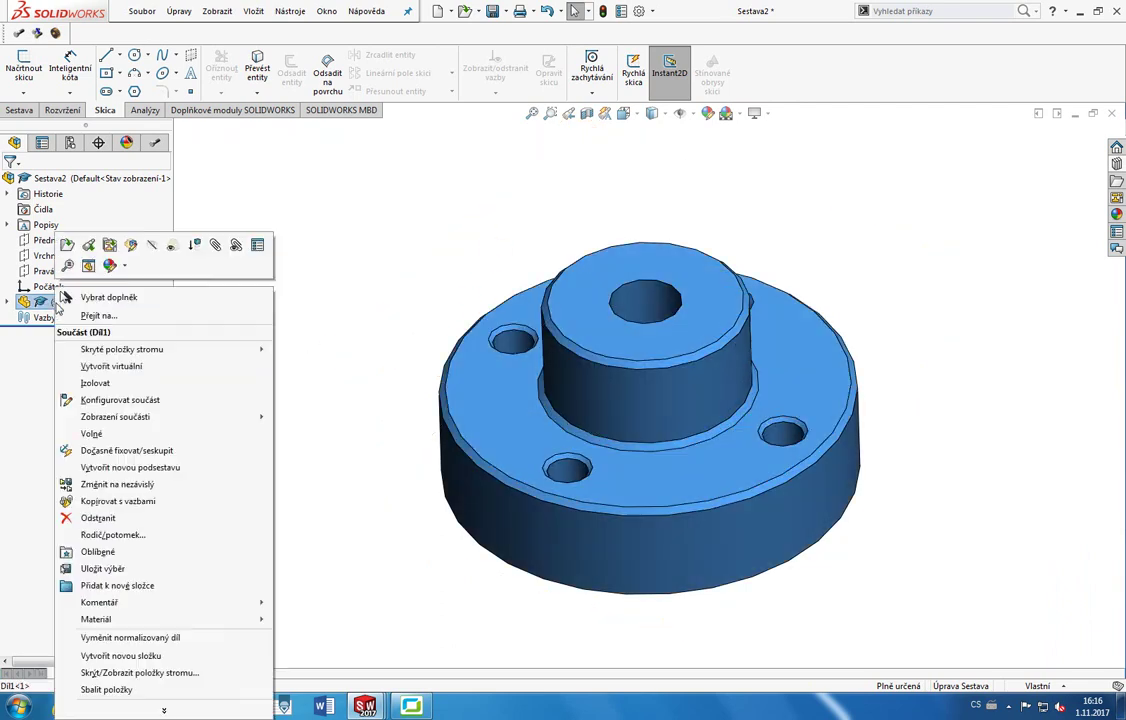
left_click(119, 433)
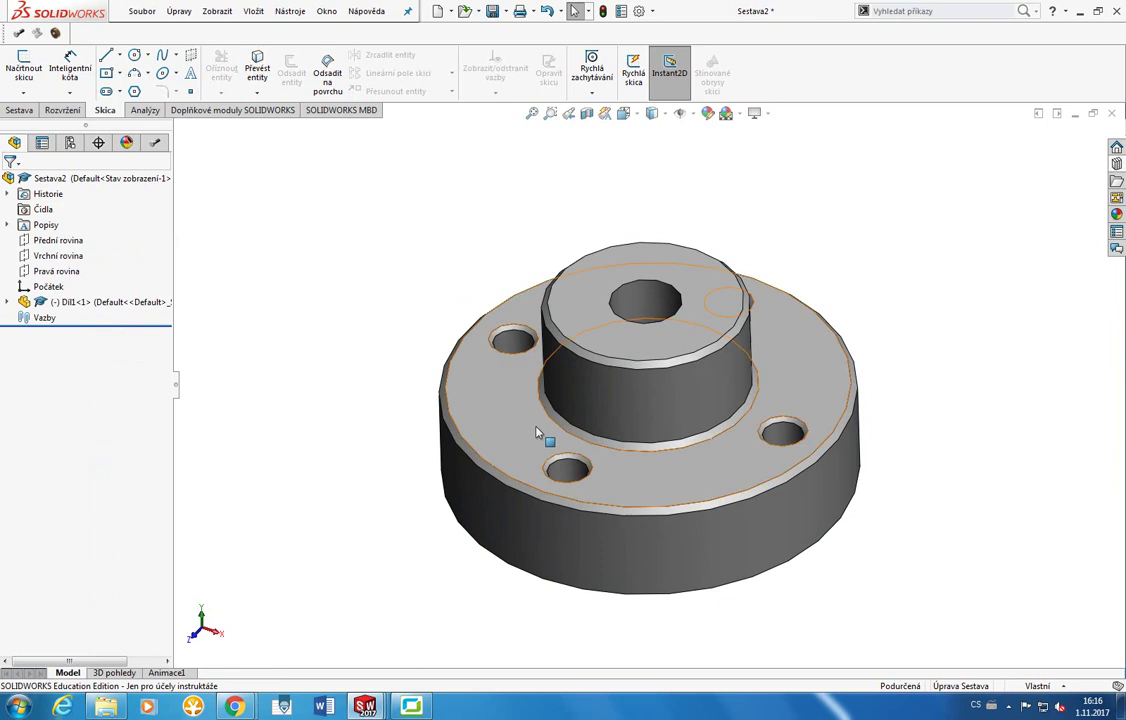
left_click_drag(540, 432, 460, 503)
left_click(365, 523)
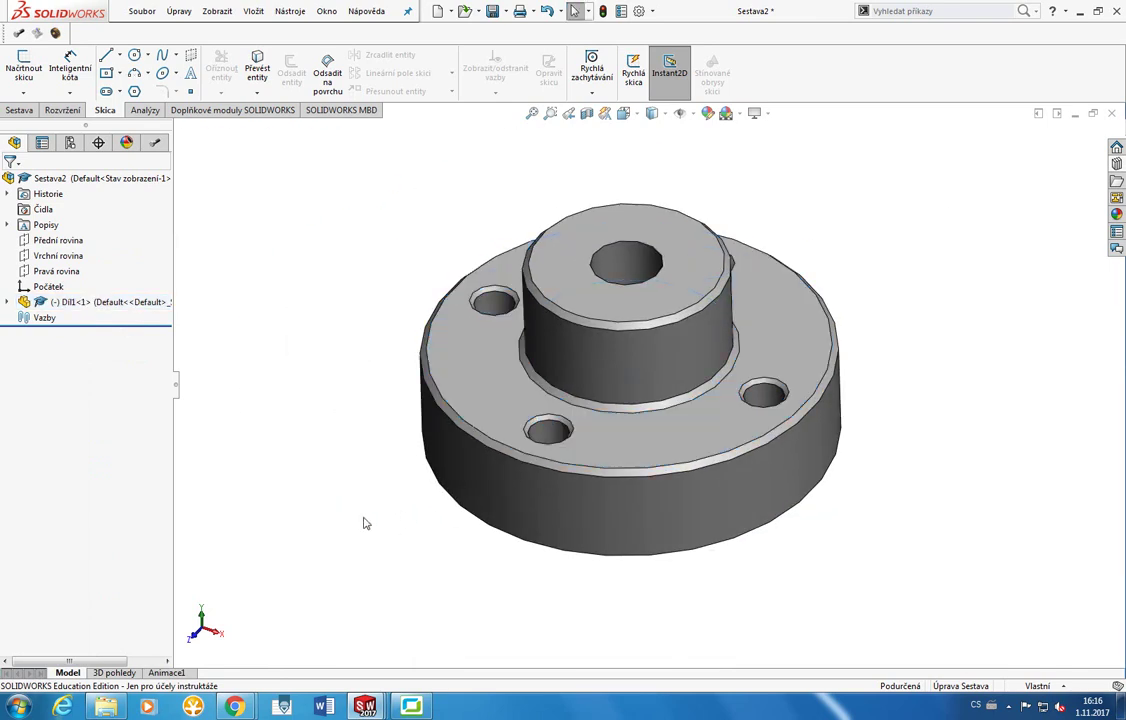
Undo the changes to Díl1 back to the empty assembly.
key("ctrl+z")
key("ctrl+z")
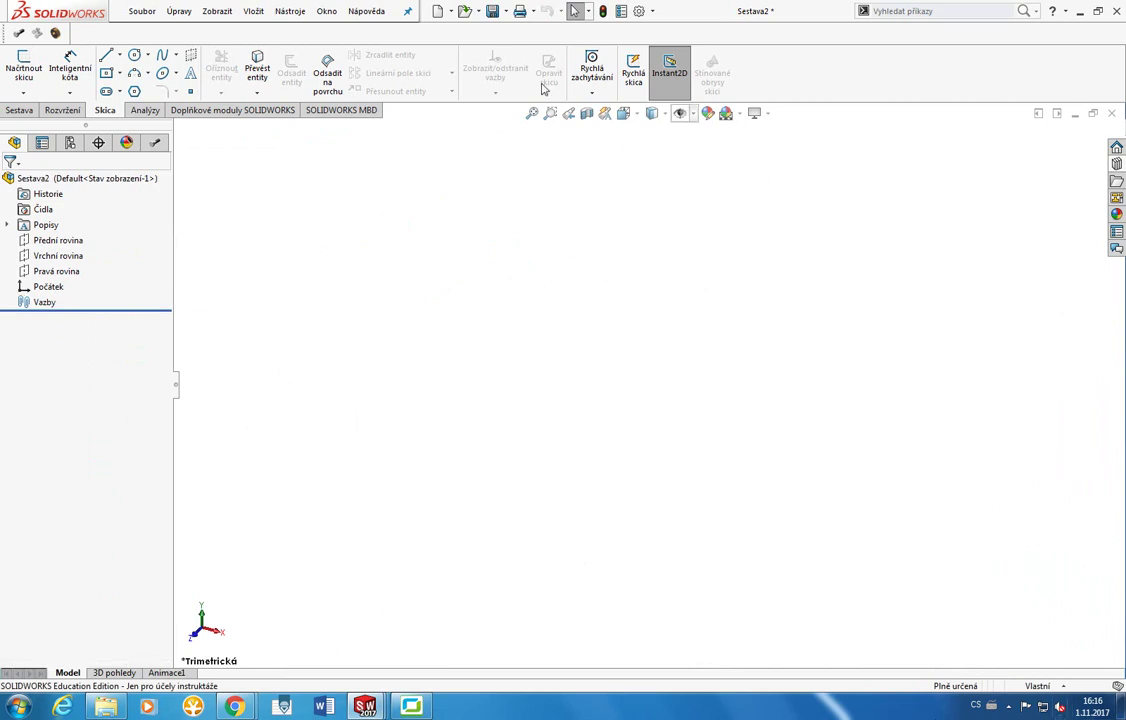
Insert Díl1 with the Default configuration as a fixed component at the assembly origin.
left_click(33, 111)
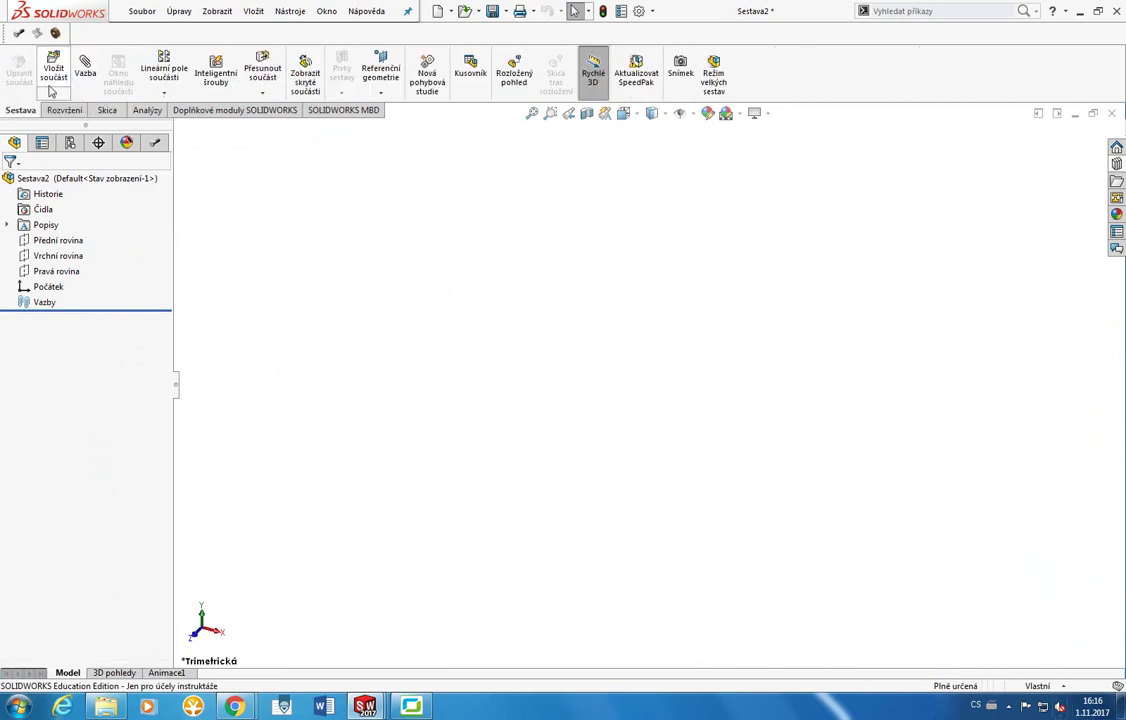
left_click(54, 68)
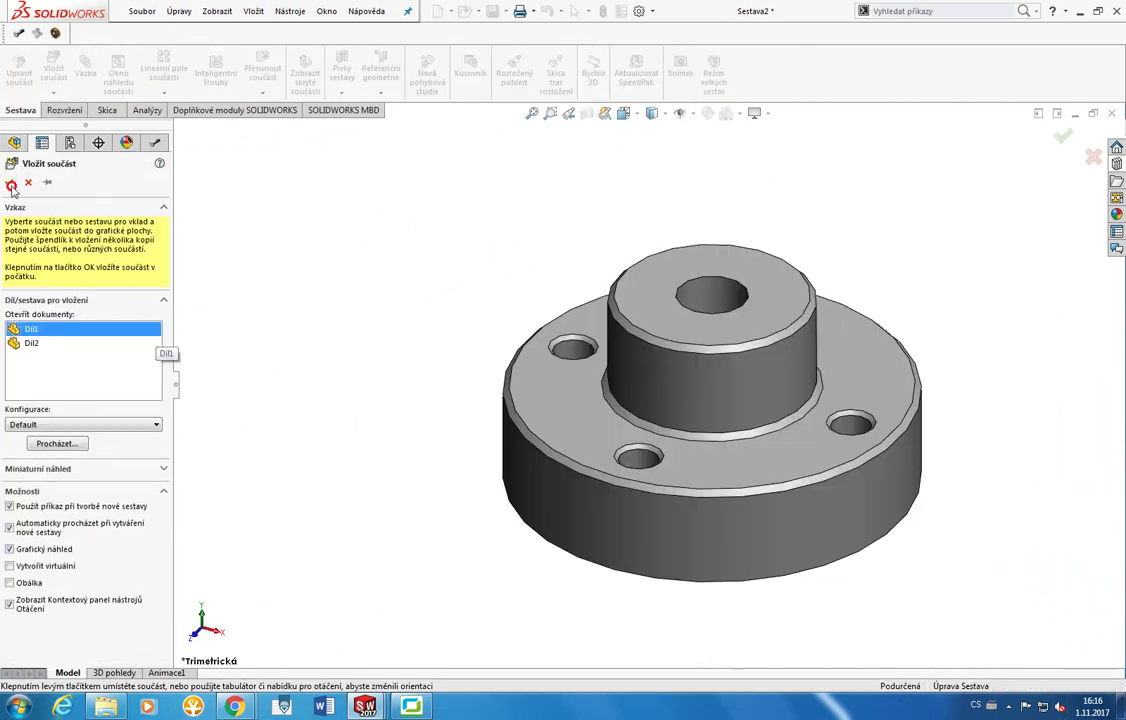
left_click(233, 191)
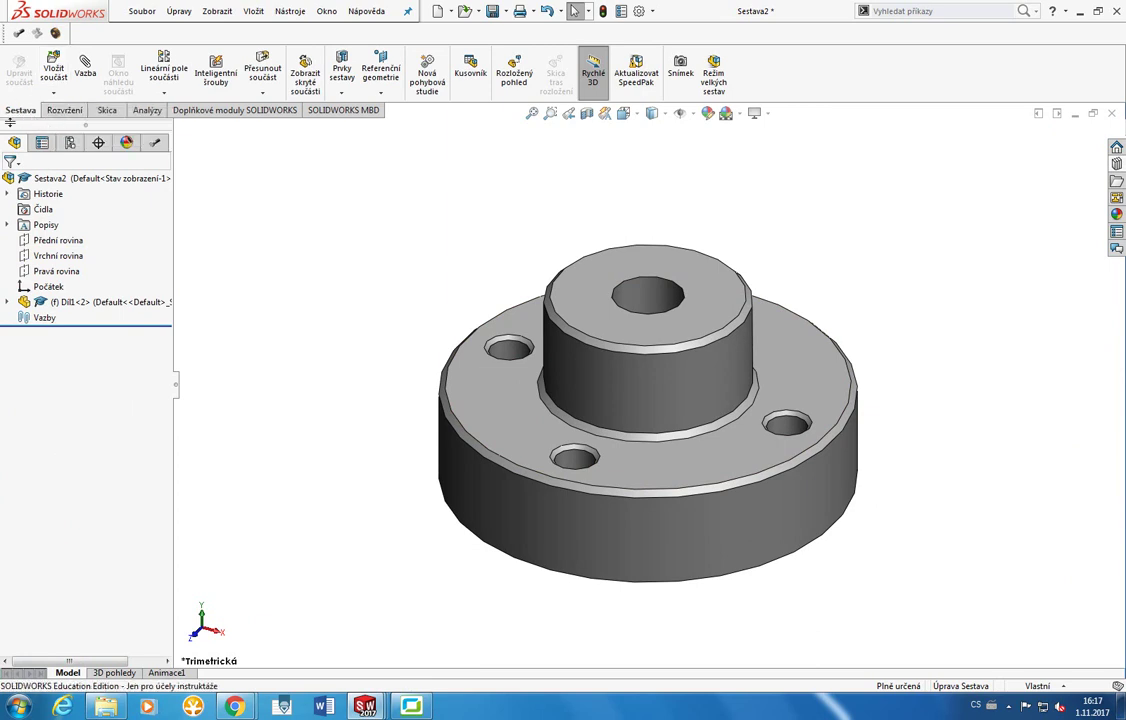
Insert Díl2 into the assembly and place it freely over Díl1.
left_click(55, 70)
left_click(31, 342)
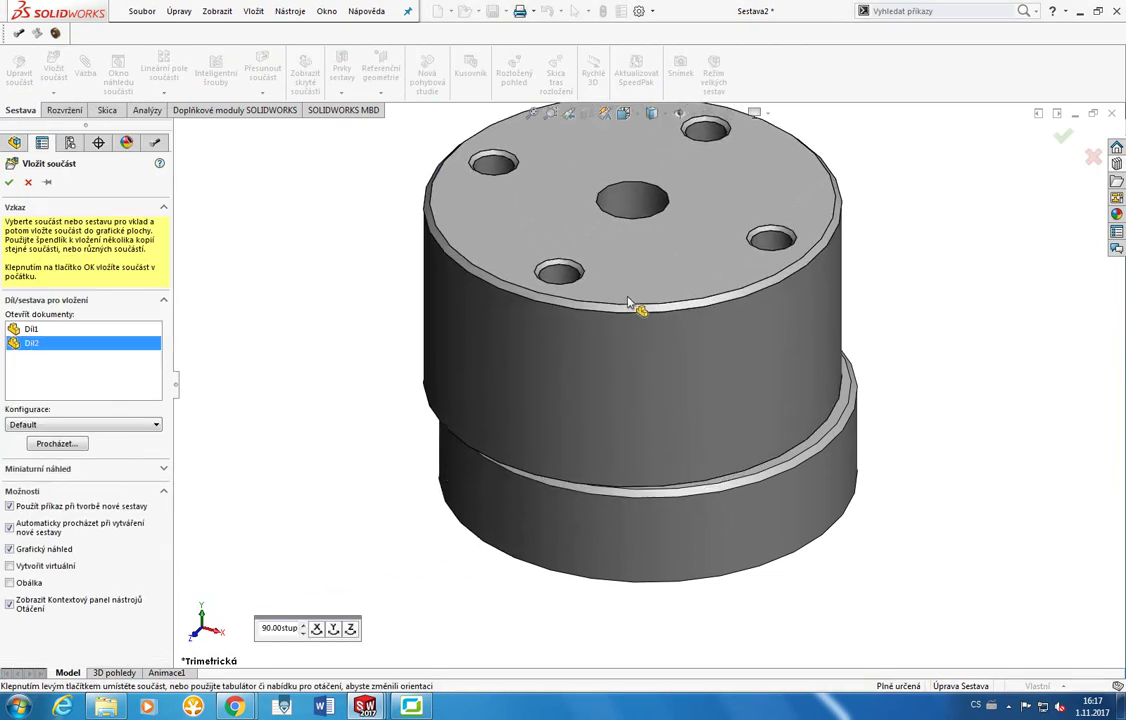
left_click(636, 299)
left_click(551, 335)
left_click_drag(551, 335, 565, 364)
Insert additional copies of Díl1 and Díl2 together beside the existing components, and undo the insertion.
left_click(54, 66)
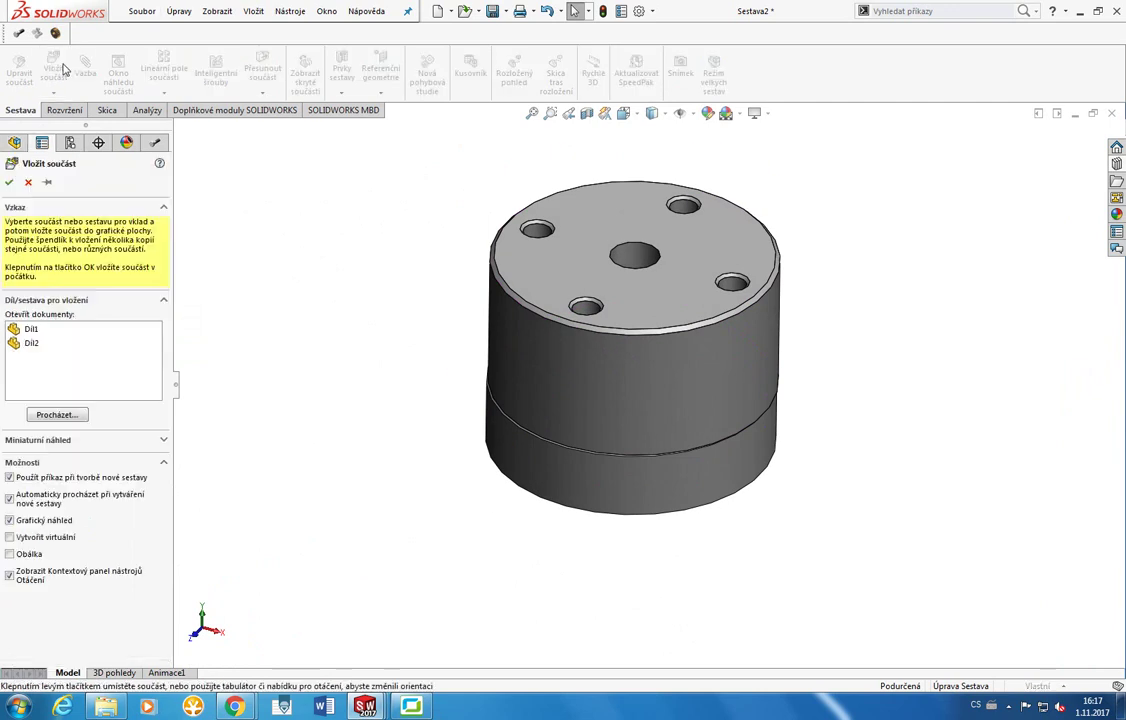
left_click(20, 343)
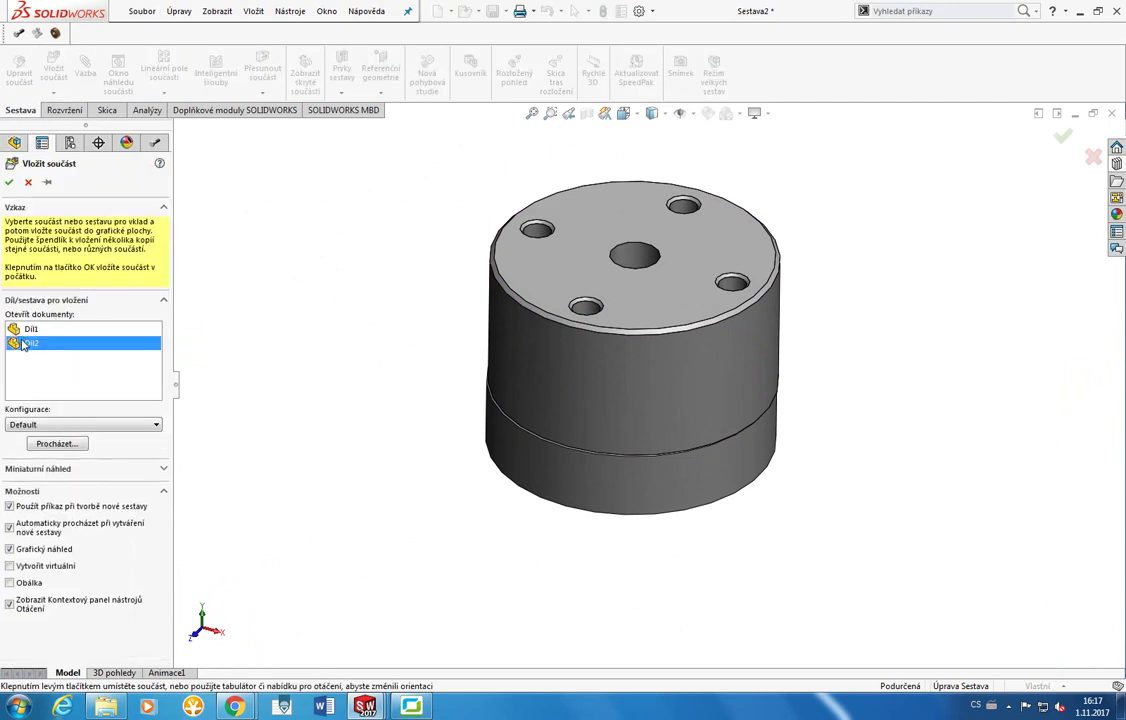
left_click(27, 333, "shift")
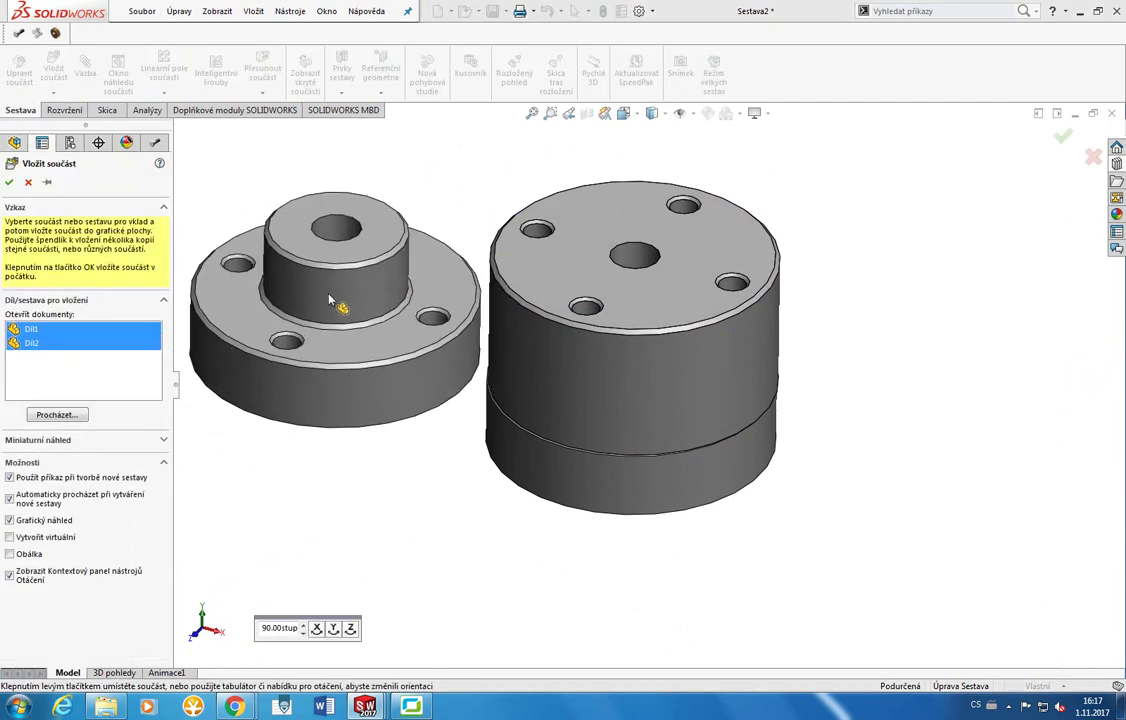
left_click(47, 341)
left_click(42, 329)
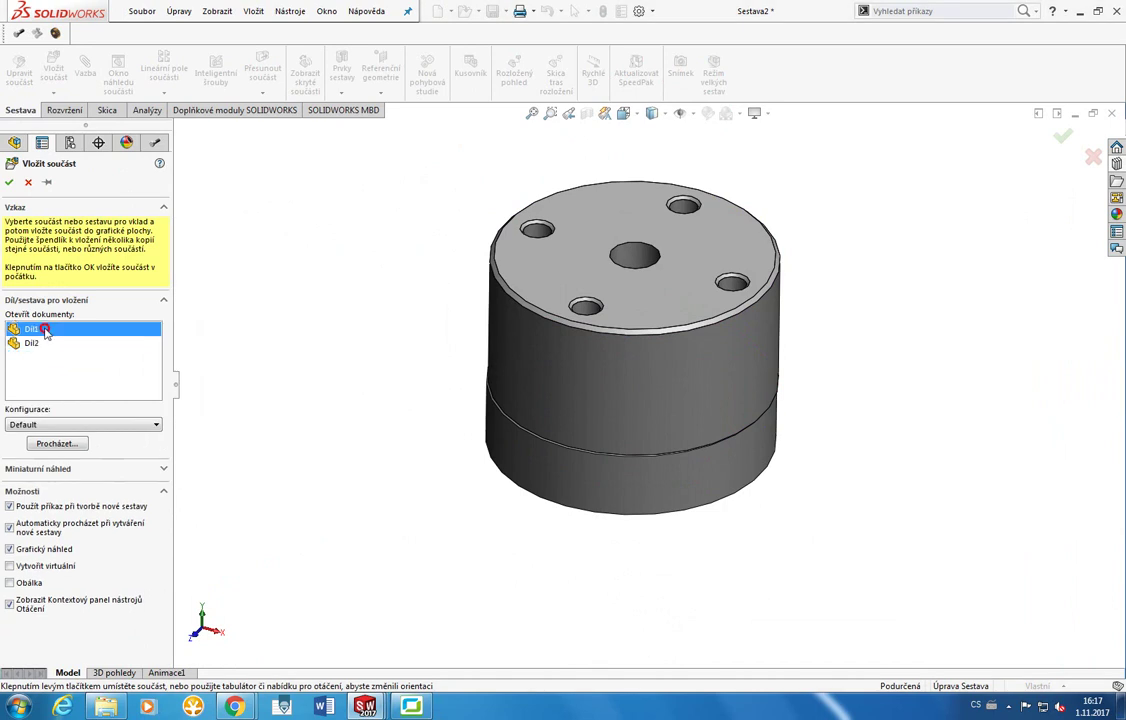
left_click(45, 340)
left_click(45, 331, "shift")
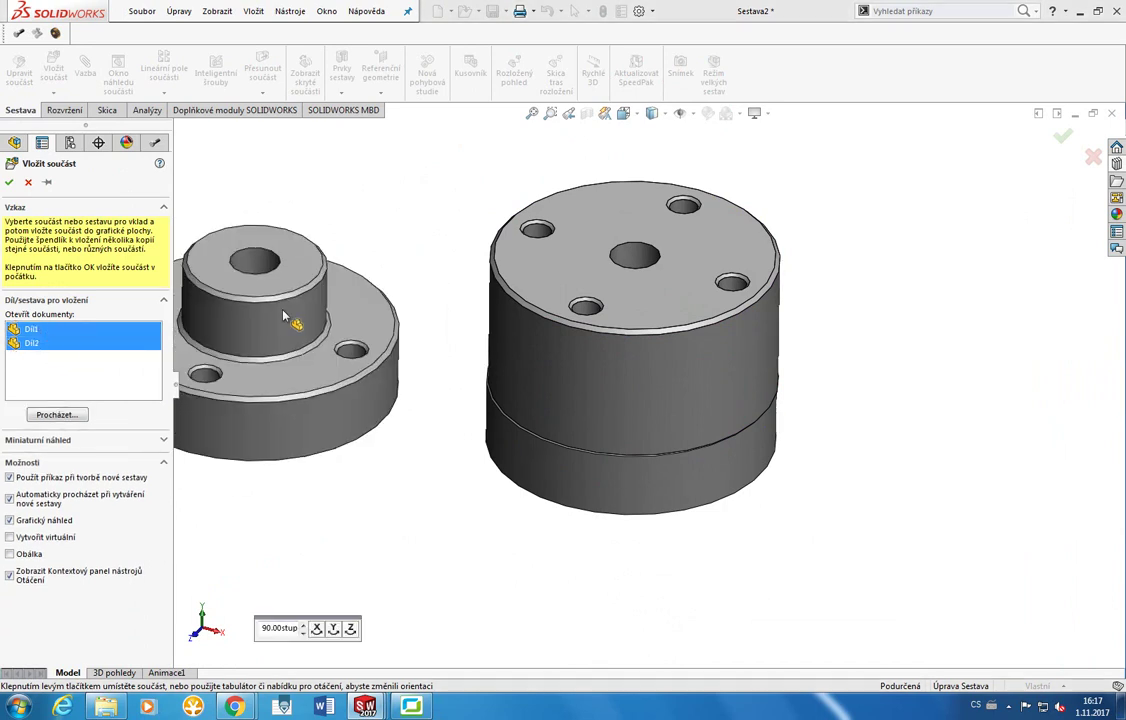
left_click(352, 372)
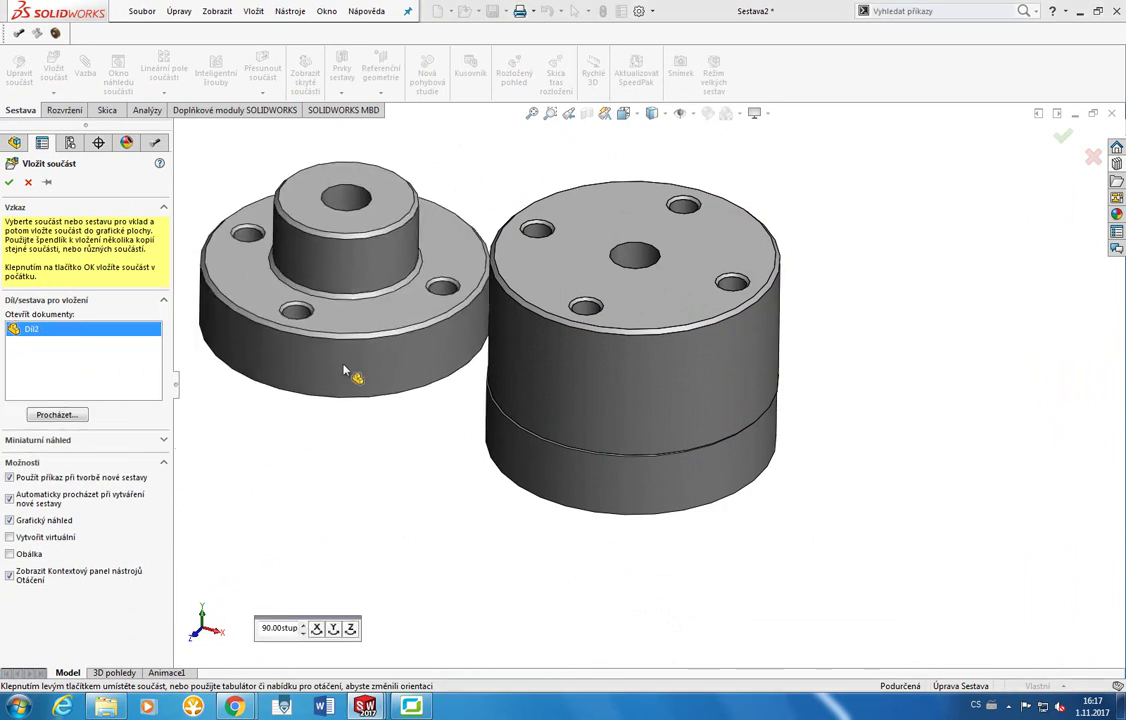
left_click(372, 412)
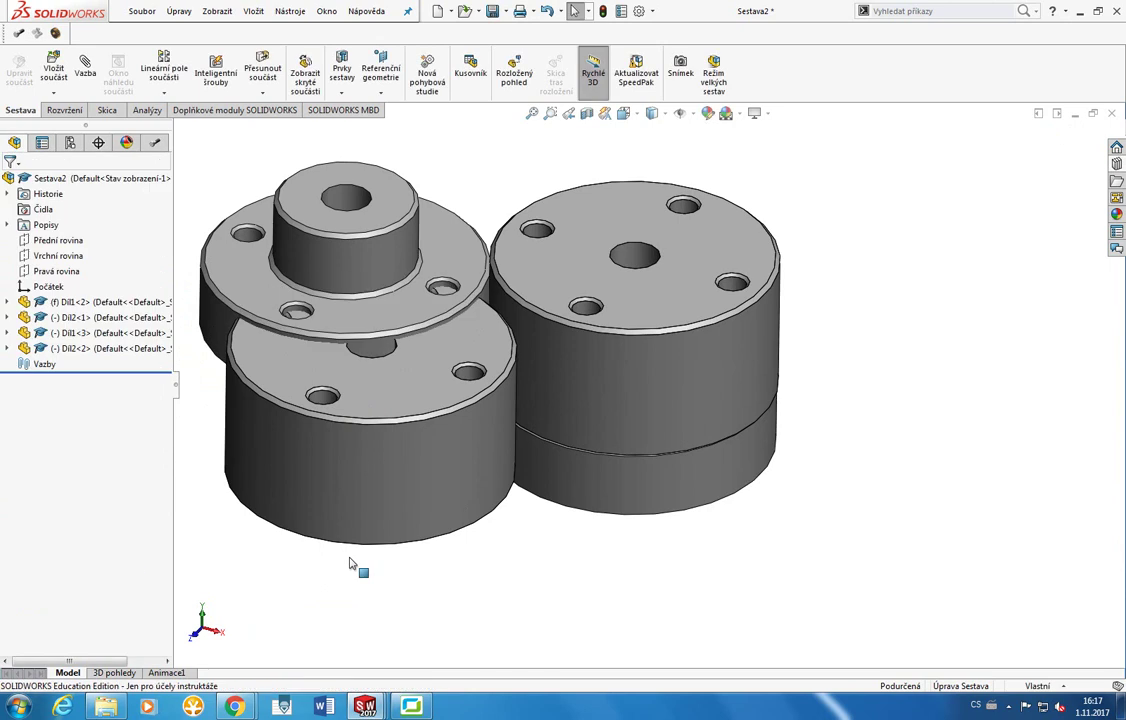
key("ctrl+z")
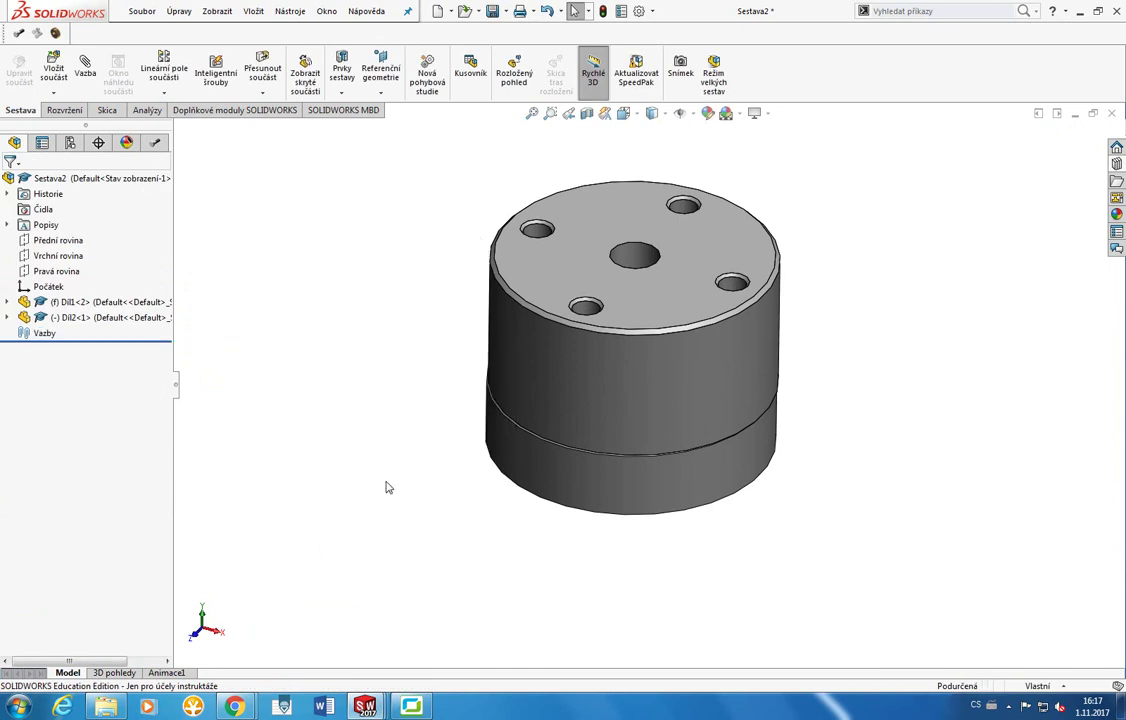
Move the floating Díl2 off Díl1 to one side and try to move the fixed Díl1.
left_click_drag(610, 370, 902, 332)
left_click(620, 476)
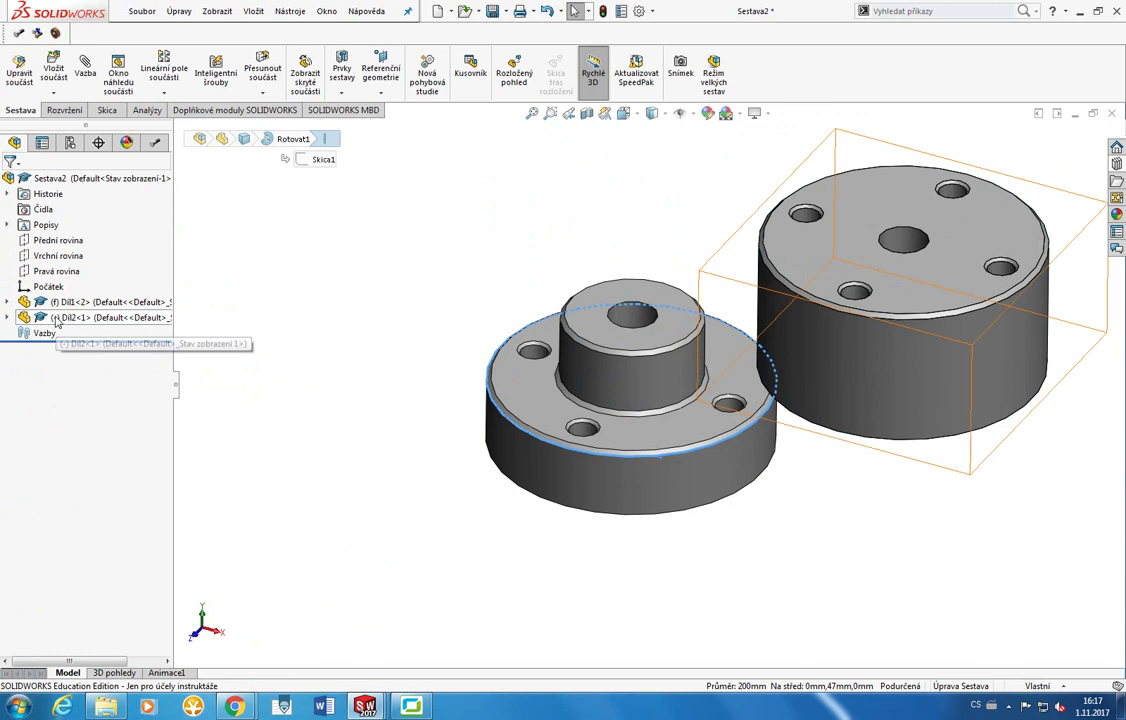
left_click(625, 335)
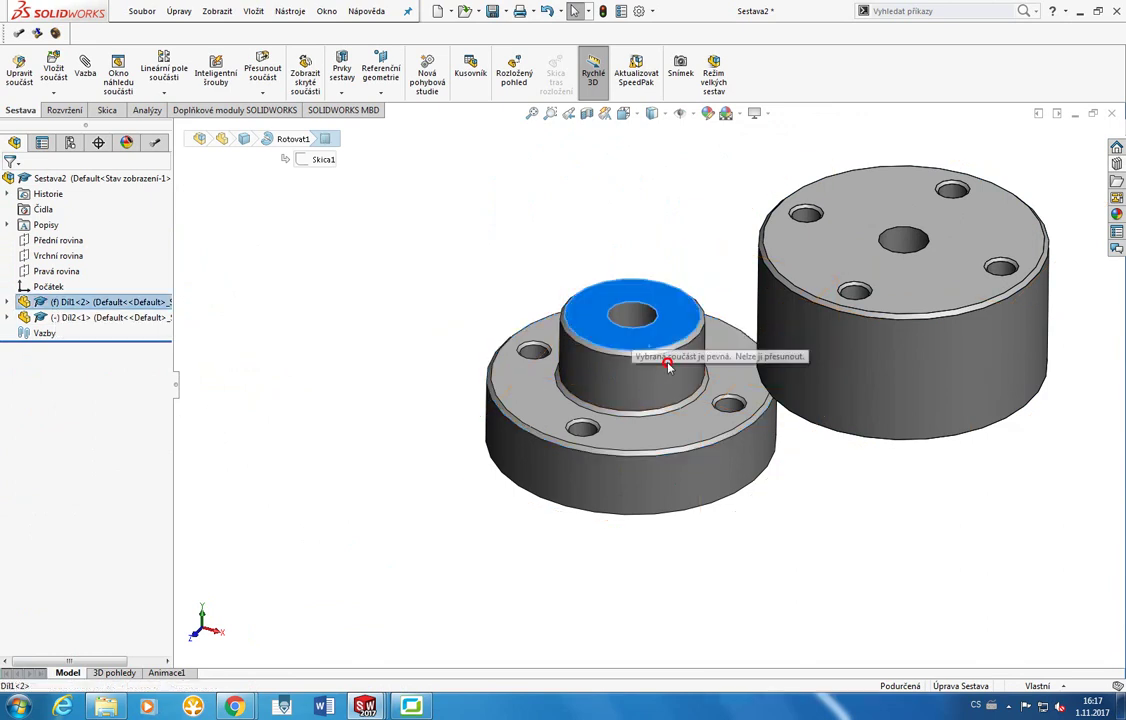
left_click_drag(892, 395, 803, 388)
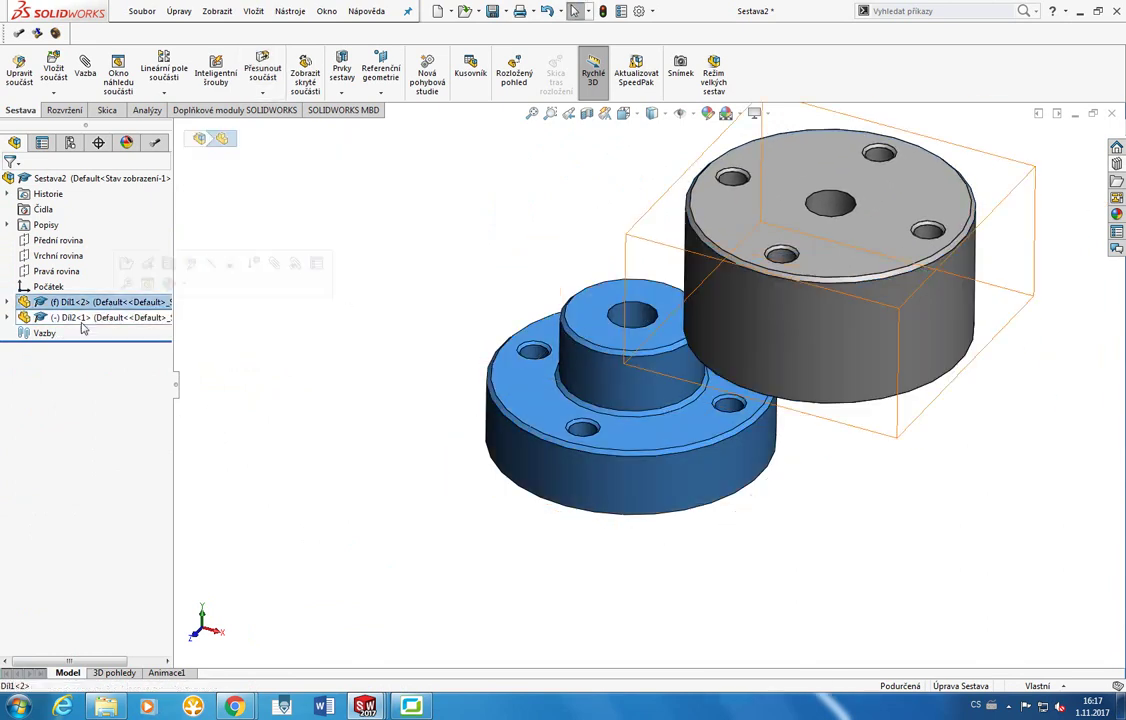
Fix Díl2 in place with the Pevná součást option, and make it floating again.
left_click(95, 317)
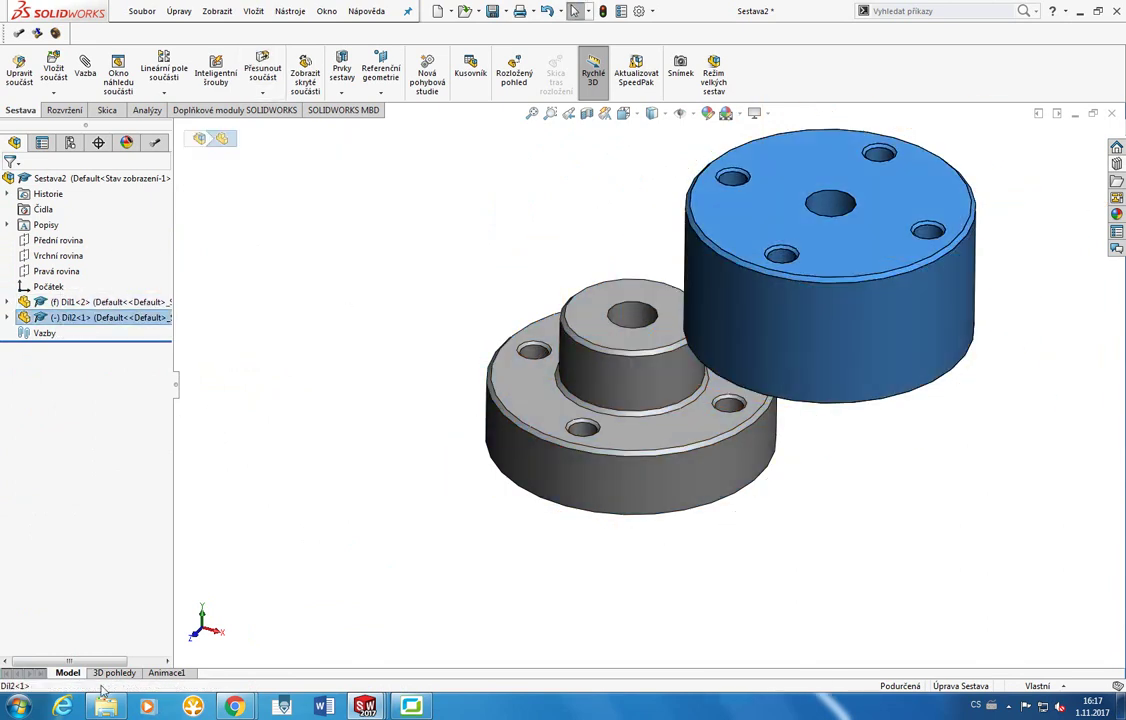
right_click(67, 317)
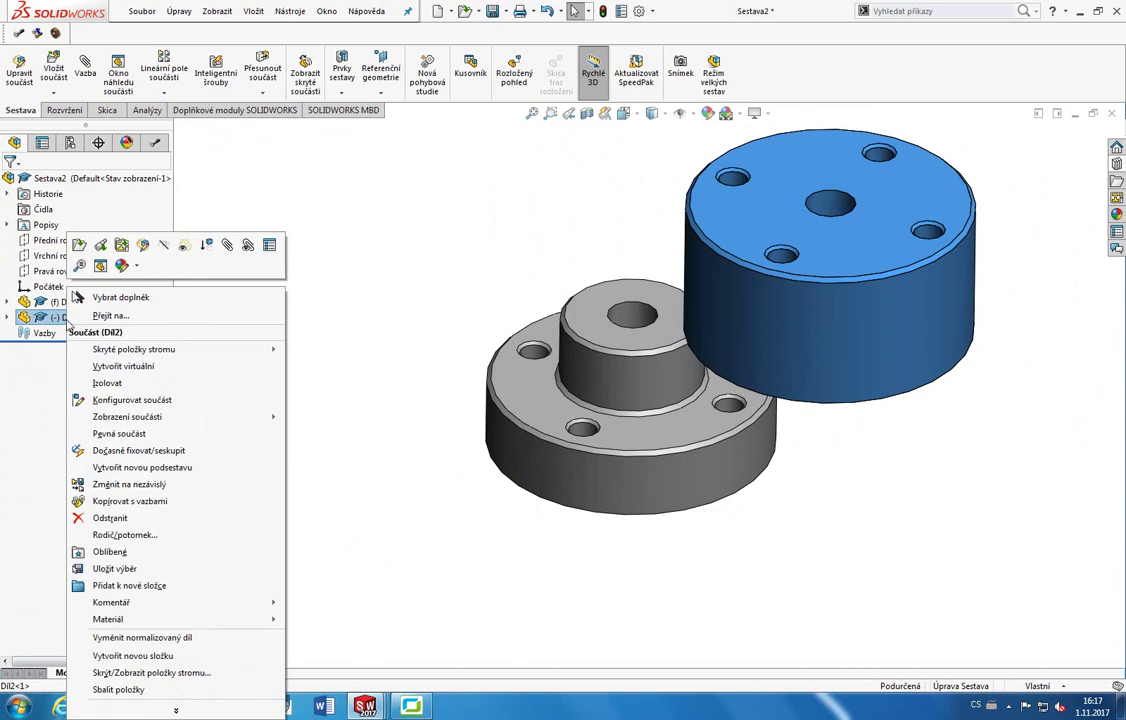
left_click(105, 433)
left_click(943, 282)
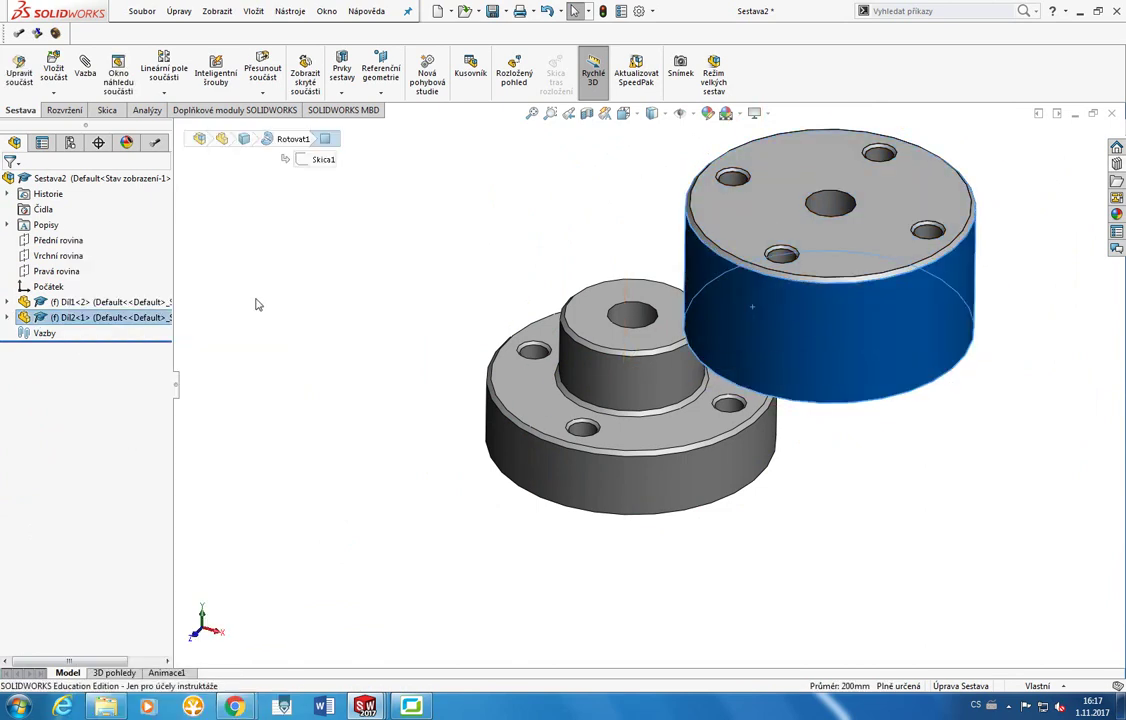
right_click(163, 315)
left_click(222, 431)
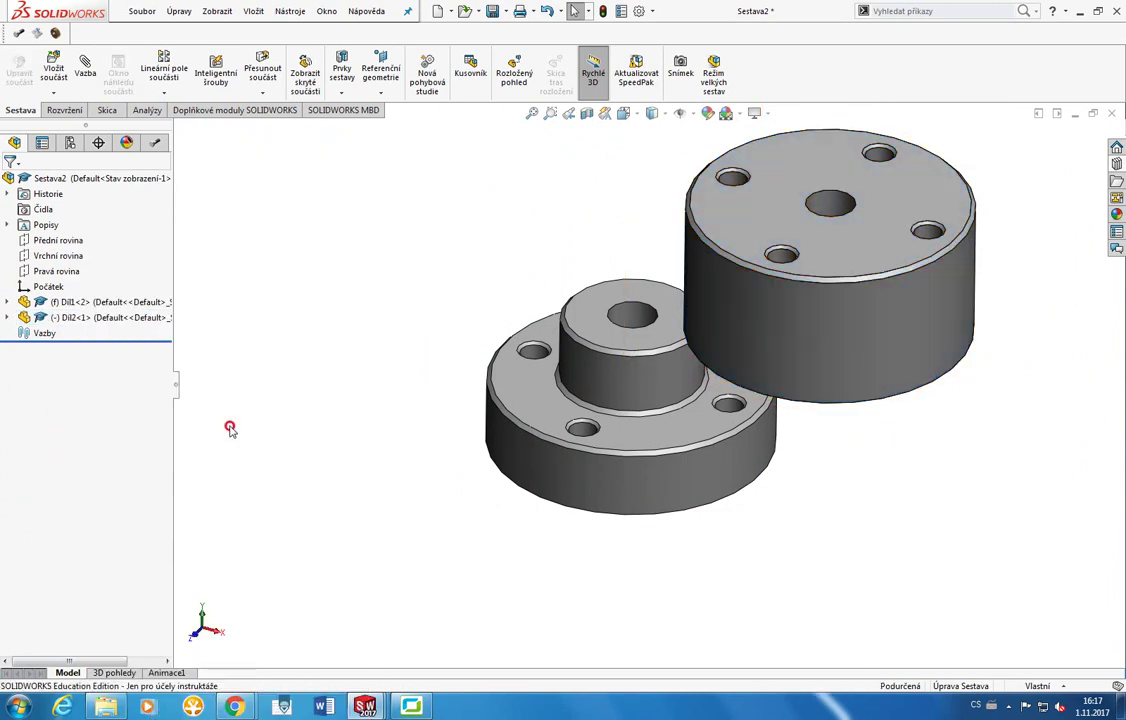
Move Díl2 freely over Díl1's hub and back out beside it, clear of the part.
middle_click_drag(607, 280, 680, 281)
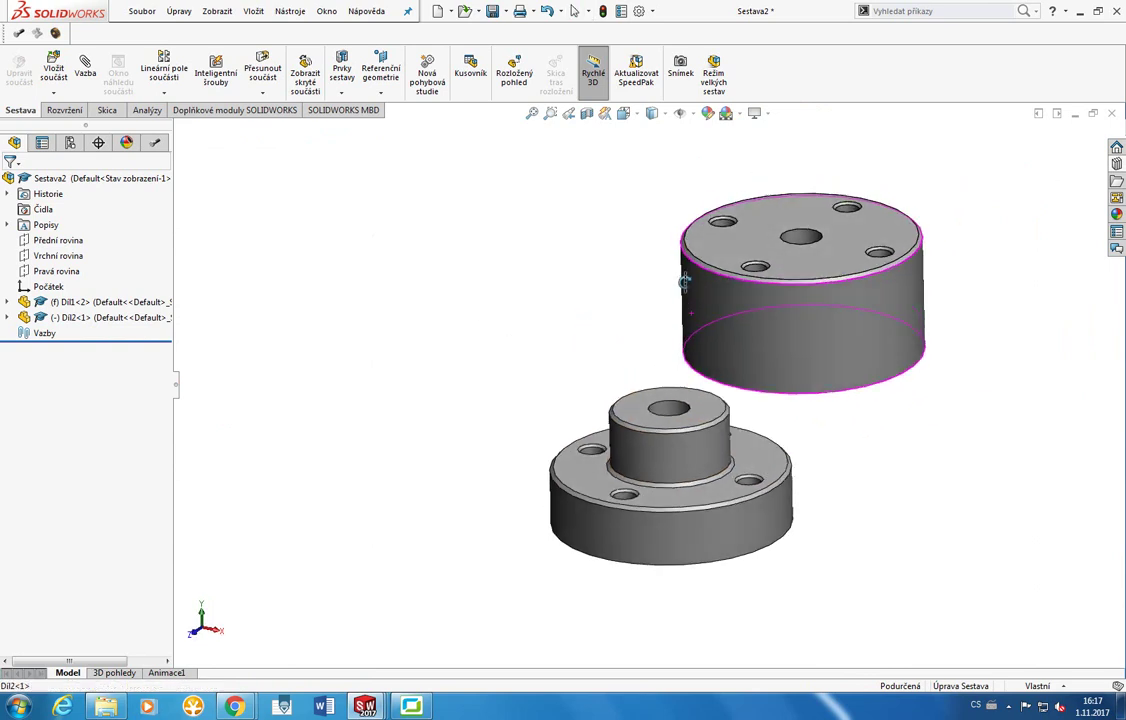
left_click_drag(731, 325, 548, 457)
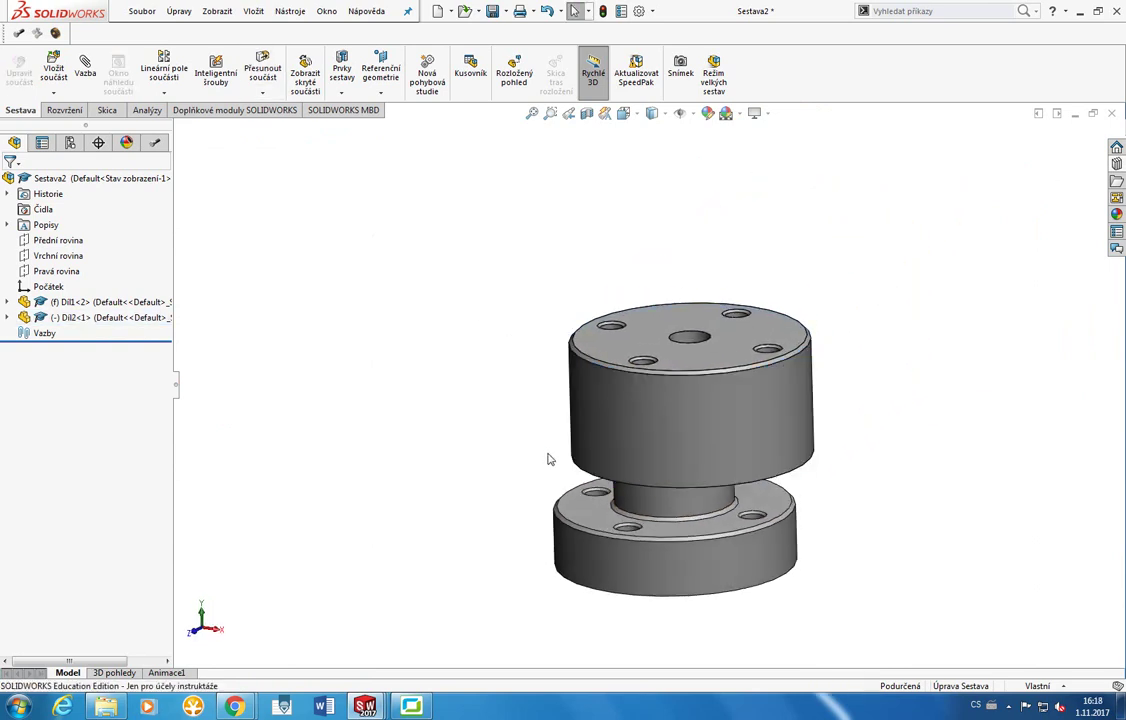
middle_click_drag(548, 457, 555, 444)
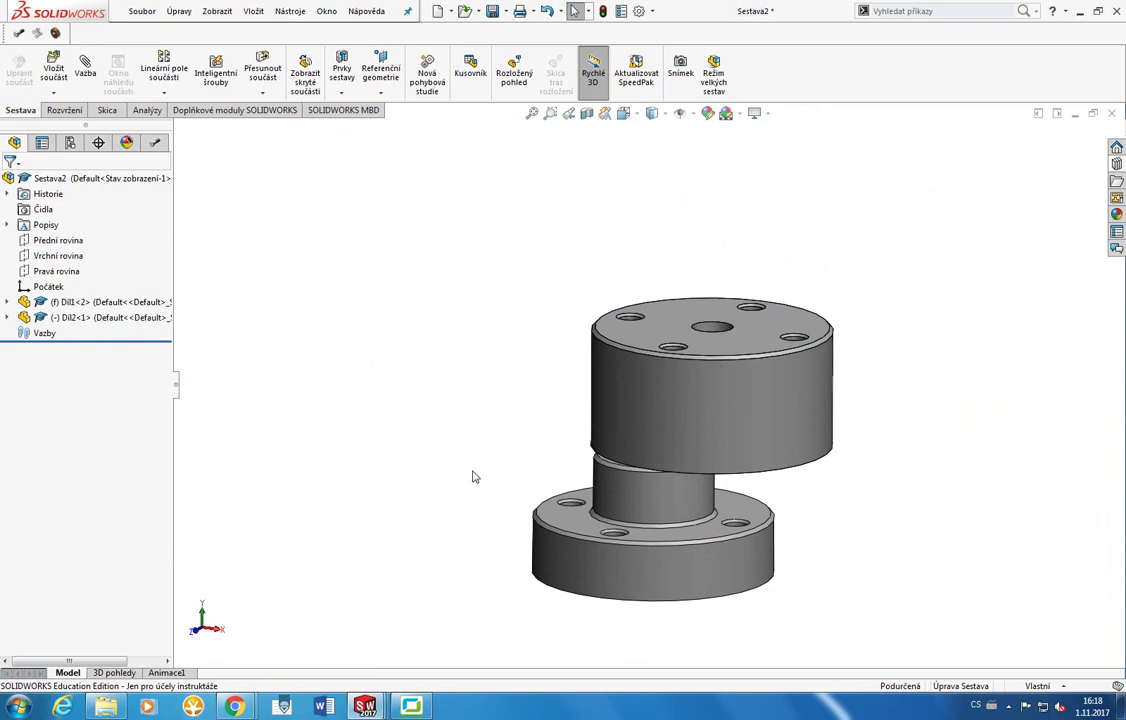
middle_click_drag(716, 417, 499, 365)
left_click_drag(499, 365, 812, 397)
middle_click_drag(812, 397, 729, 289)
Select Díl1's upper flange face and Díl2's underside face together to bring up the available mate types.
left_click(849, 476)
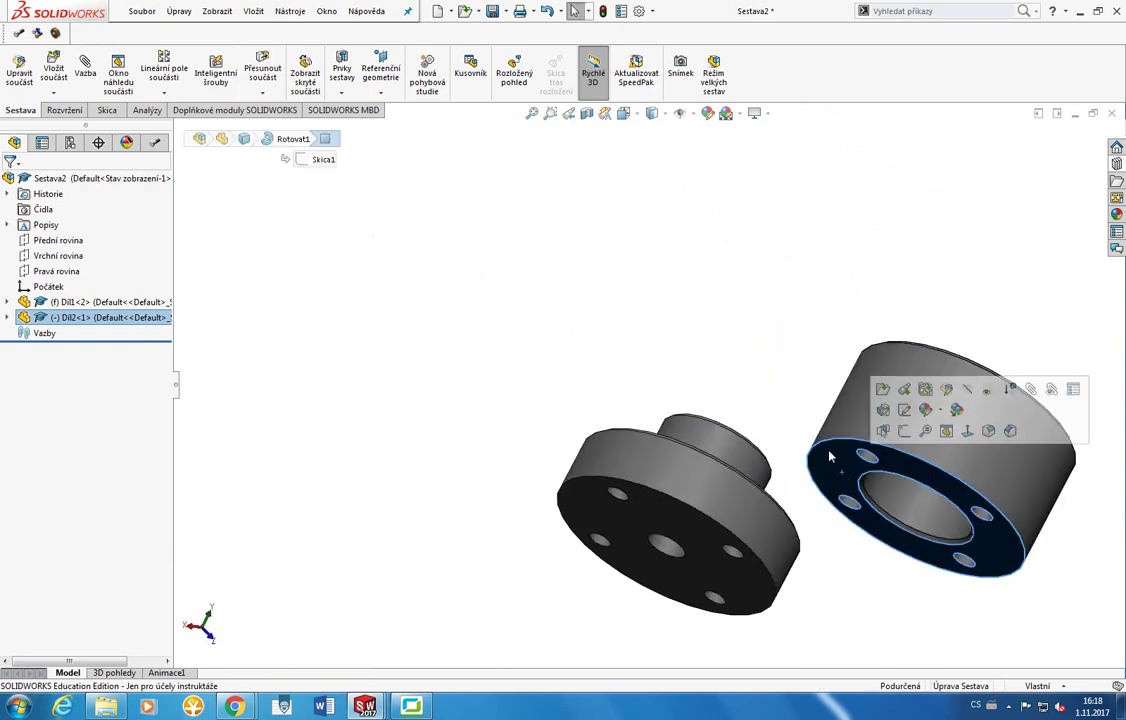
middle_click_drag(794, 437, 579, 462)
left_click(580, 472)
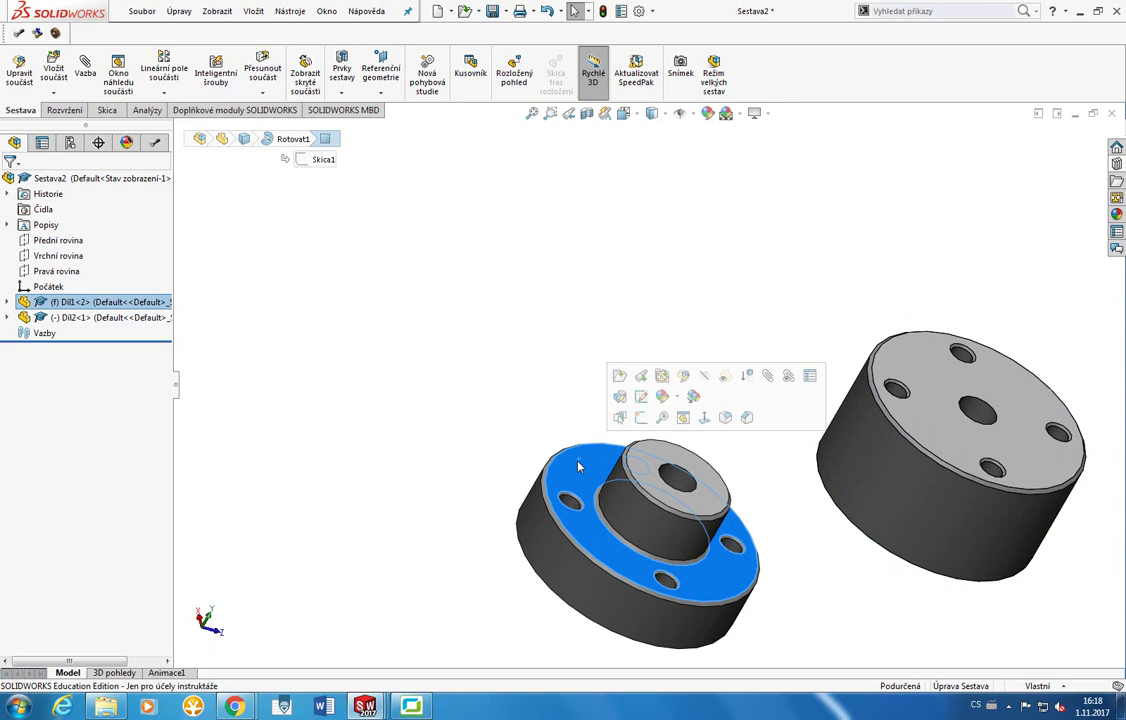
left_click(478, 308)
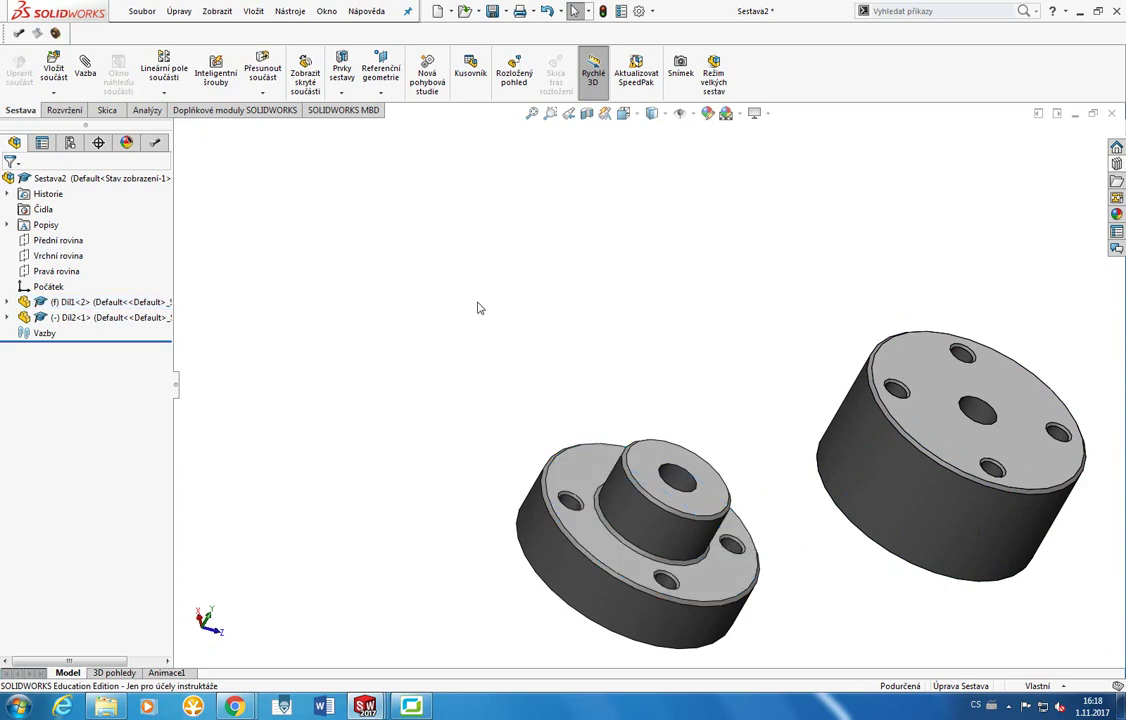
left_click(594, 455)
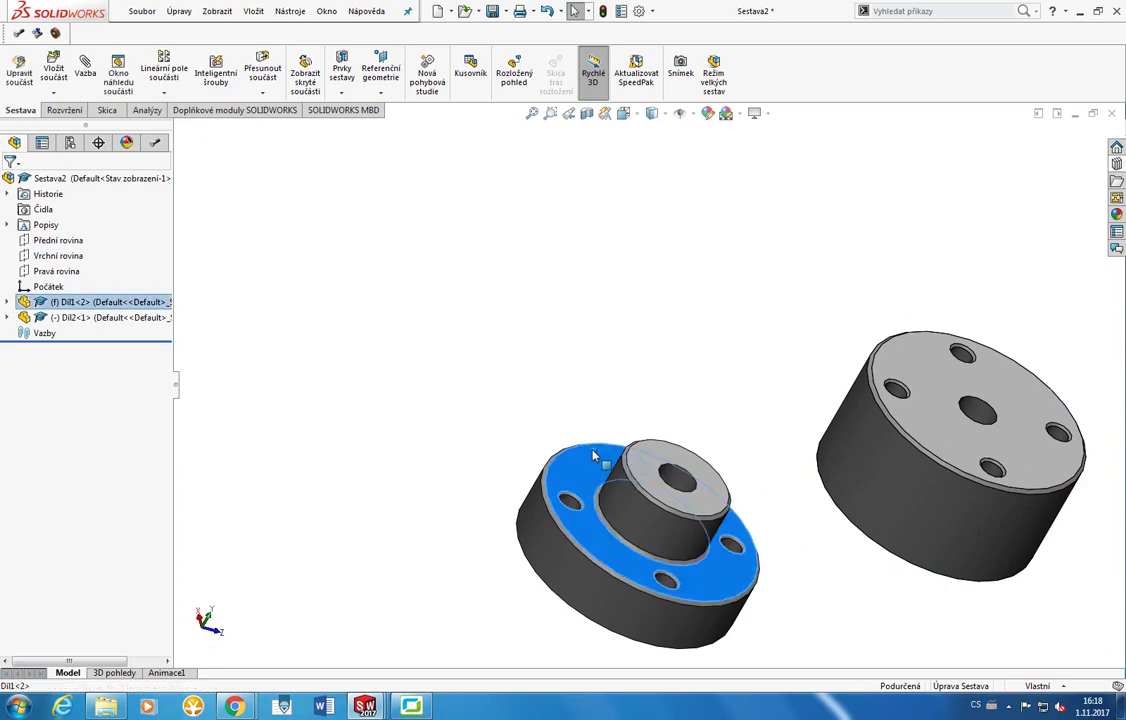
middle_click_drag(849, 576, 849, 397)
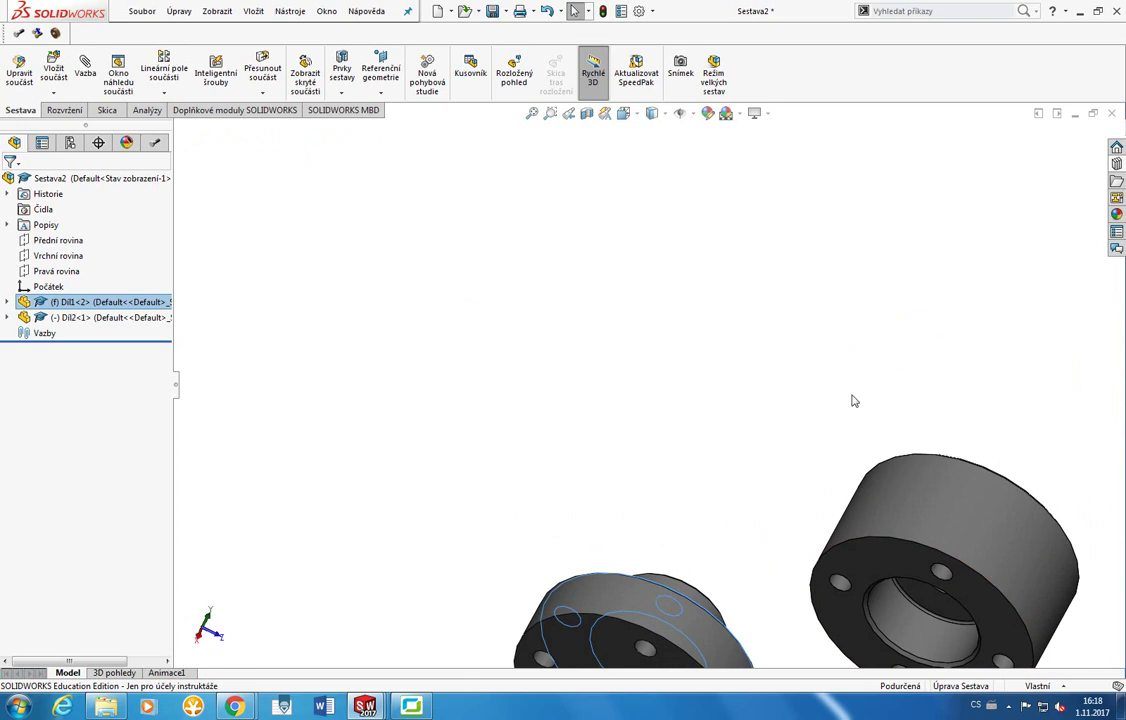
left_click(888, 558, "ctrl")
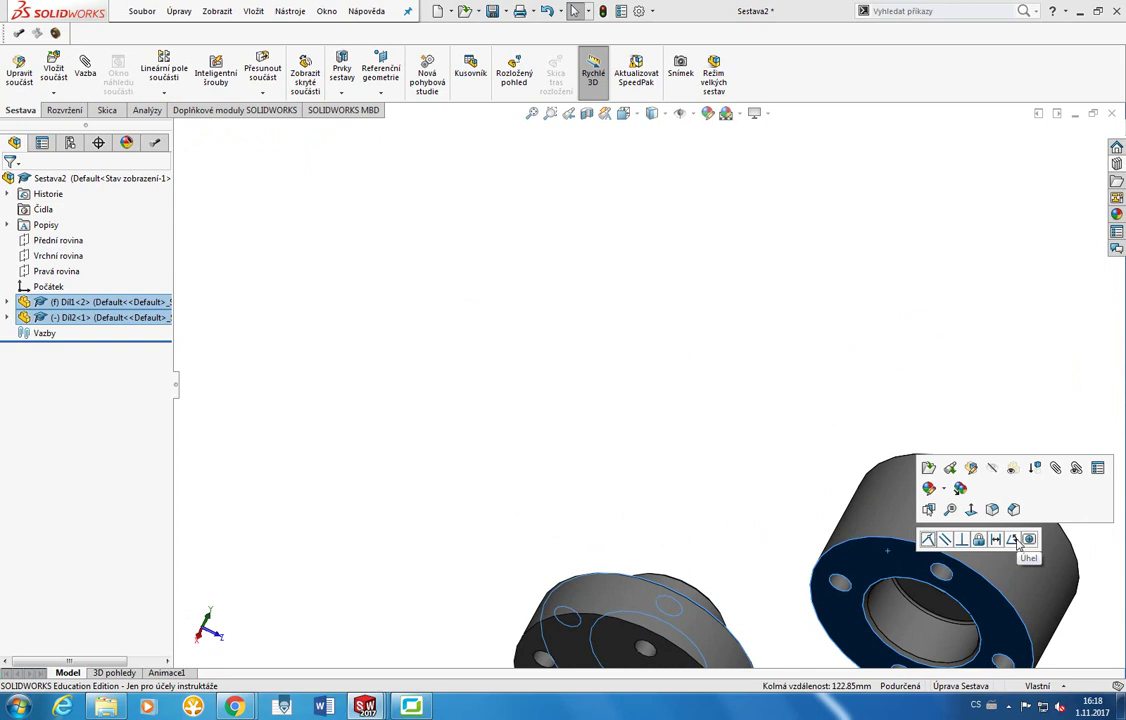
left_click(963, 553)
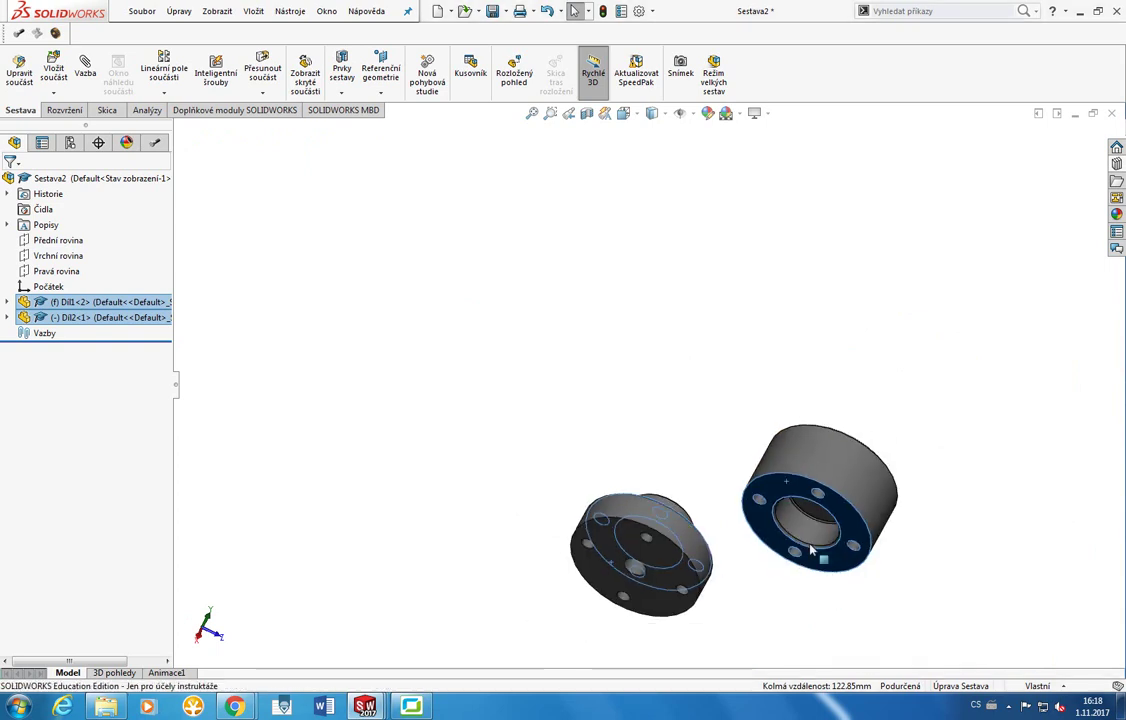
left_click(580, 432, "ctrl")
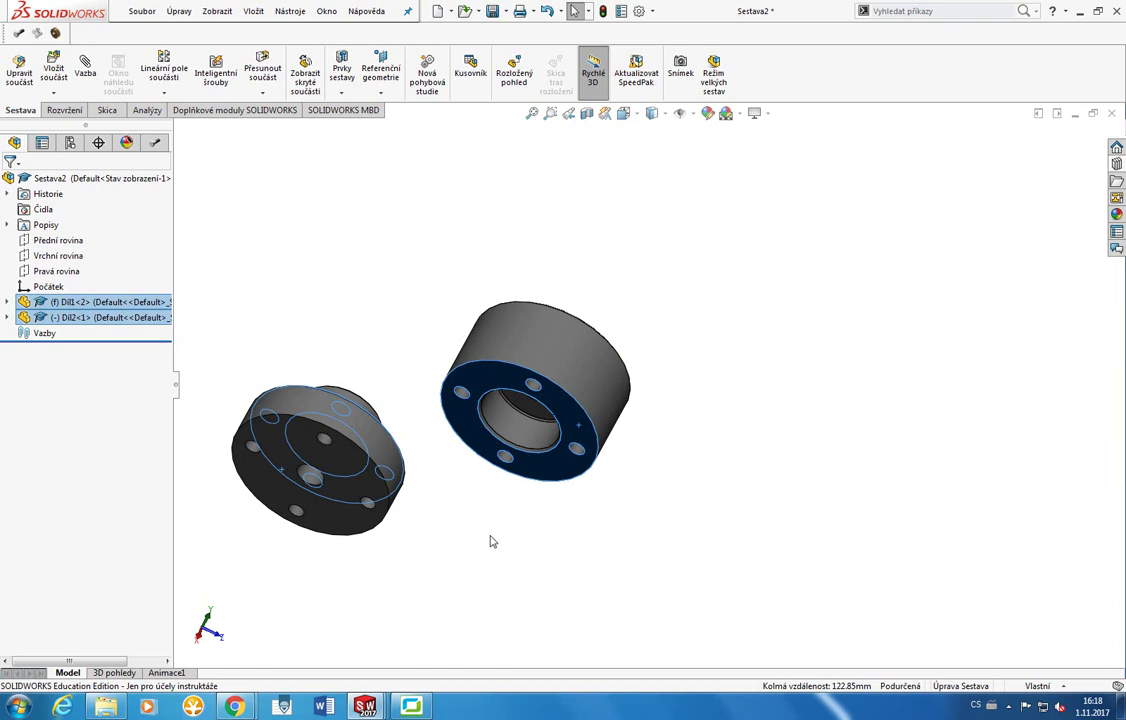
middle_click_drag(420, 452, 367, 404)
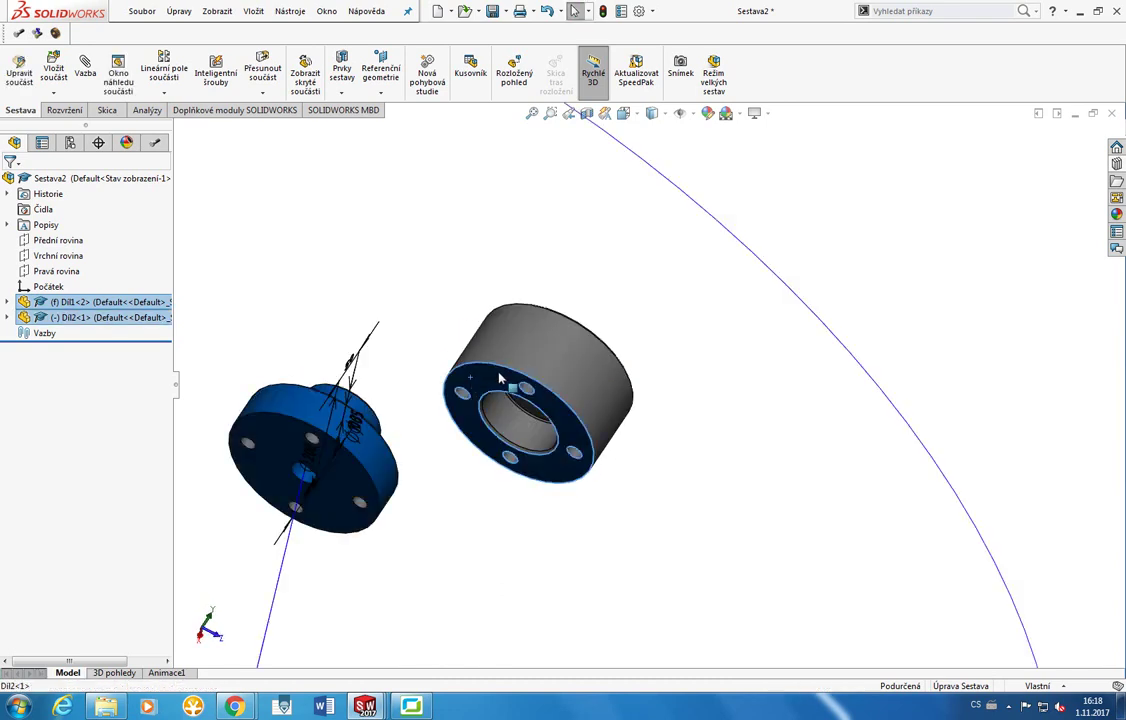
Add a coincident mate between Díl2's recessed underside face and the upper flange face of Díl1.
left_click(563, 391)
left_click(495, 397)
middle_click_drag(352, 329, 257, 358)
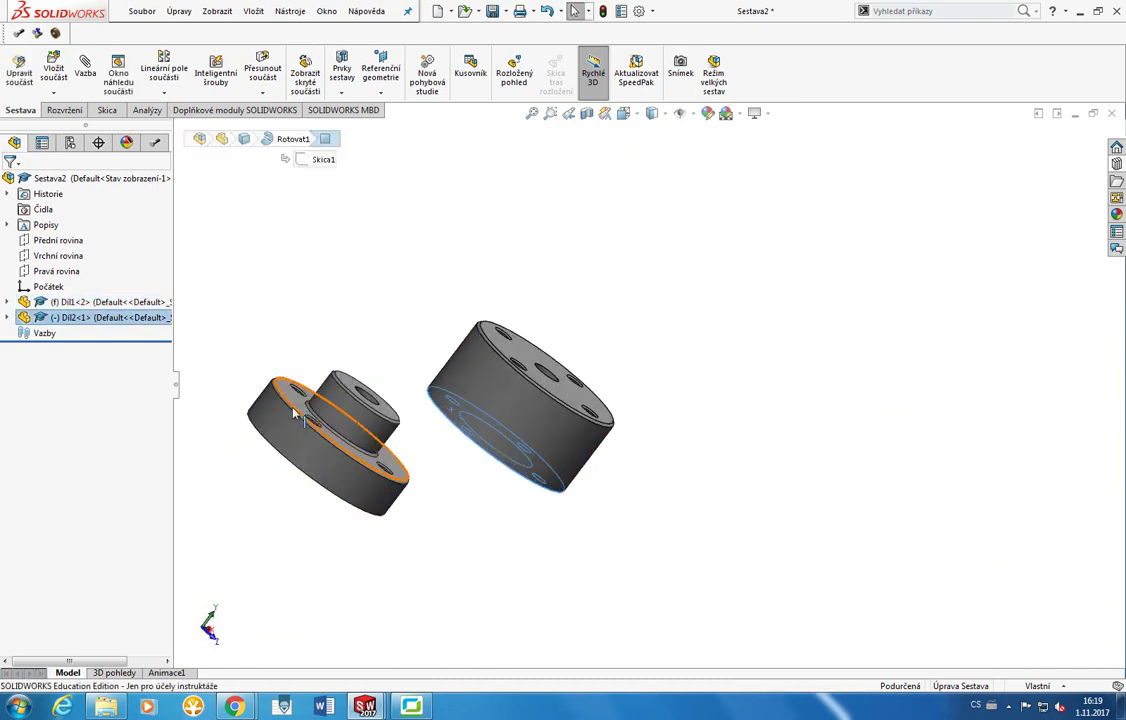
left_click(295, 405, "ctrl")
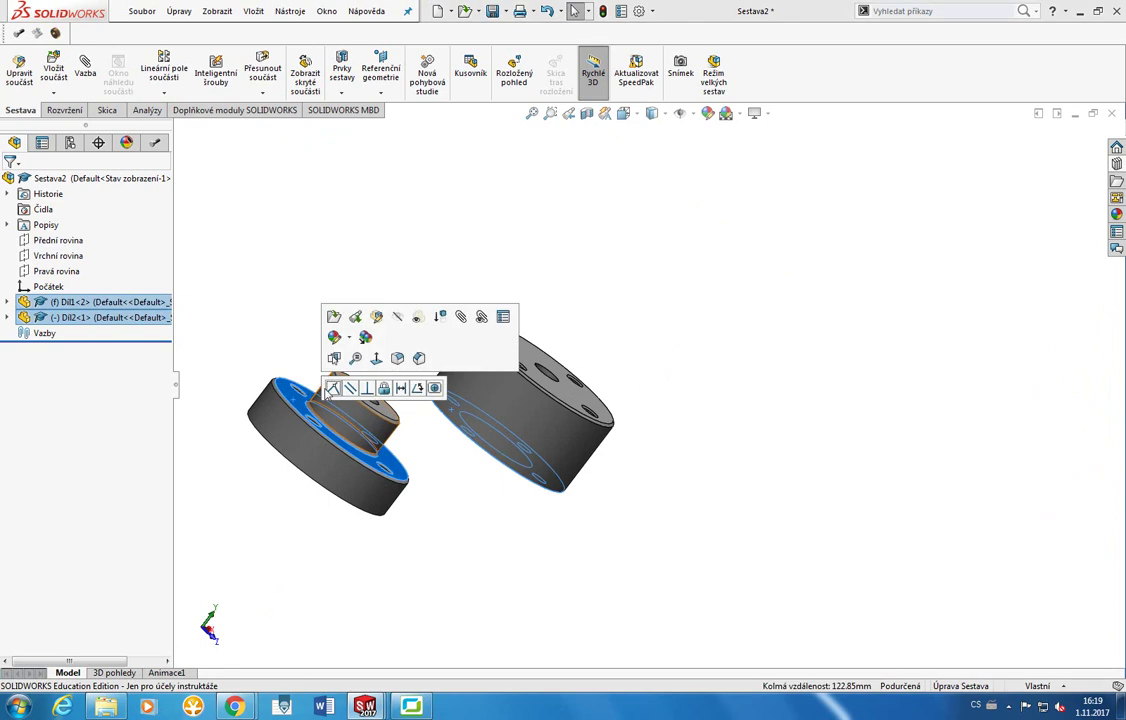
left_click(333, 388)
Slide Díl2 along the plane of the coincident mate to check its remaining freedom of movement beside Díl1.
middle_click_drag(328, 396, 402, 553)
left_click(425, 500)
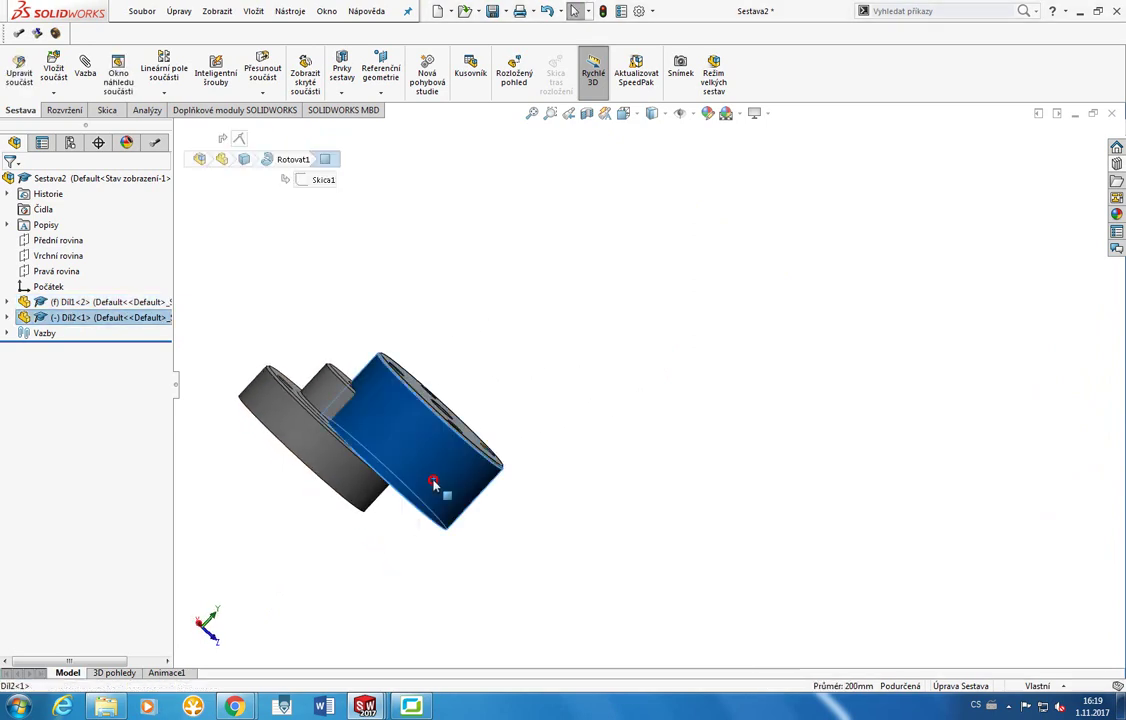
mouse_move(425, 500)
left_mouse_down()
mouse_move(427, 517)
mouse_move(440, 500)
left_mouse_up()
middle_click_drag(440, 500, 587, 385)
key("space")
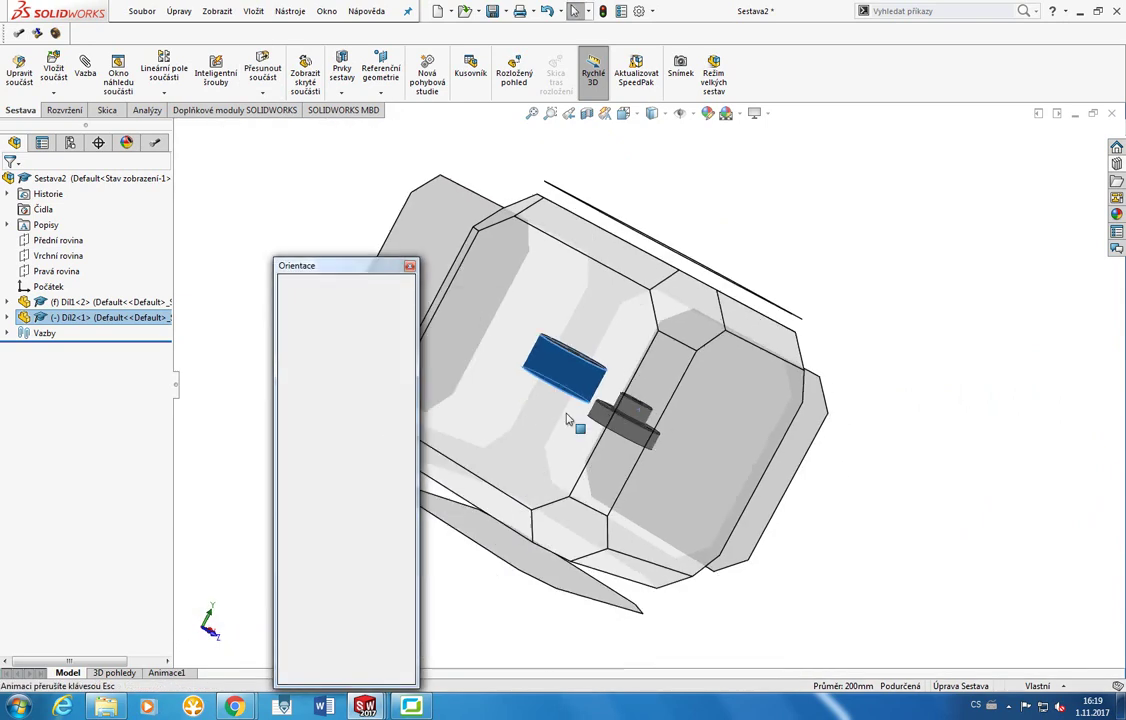
key("s")
key("ctrl+3")
left_click_drag(583, 428, 623, 452)
key("Escape")
key("ctrl+7")
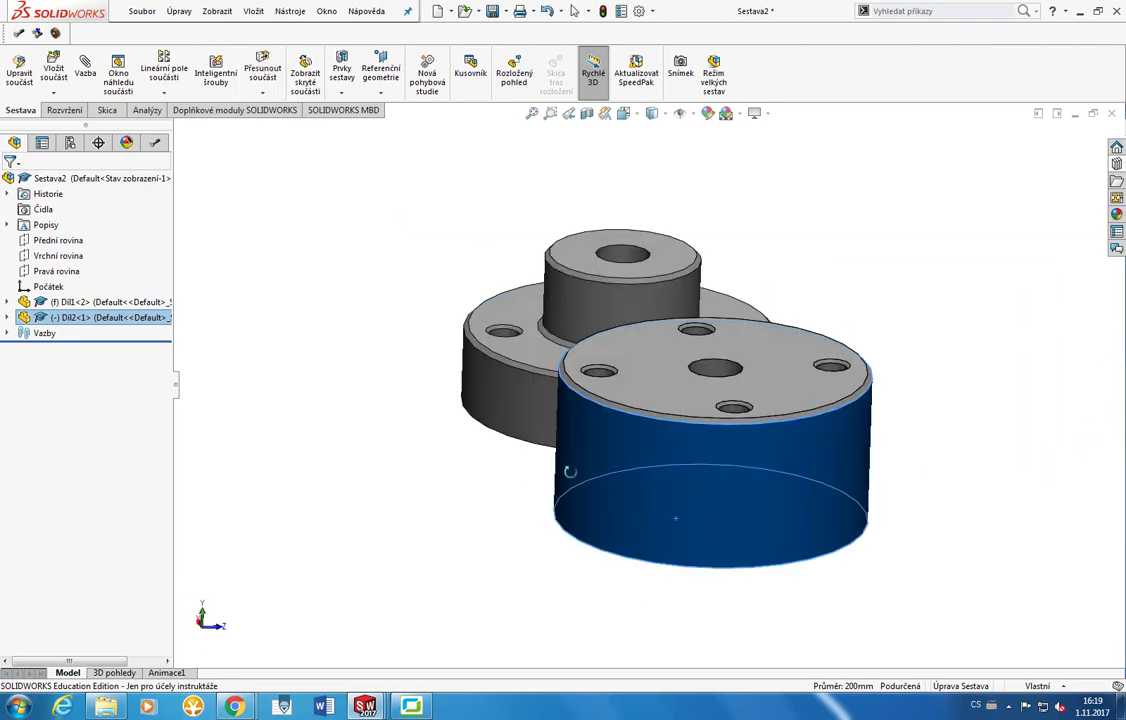
Add a concentric mate between the outer cylindrical face of Díl2 and the outer cylindrical face of Díl1's flange.
left_click(527, 474)
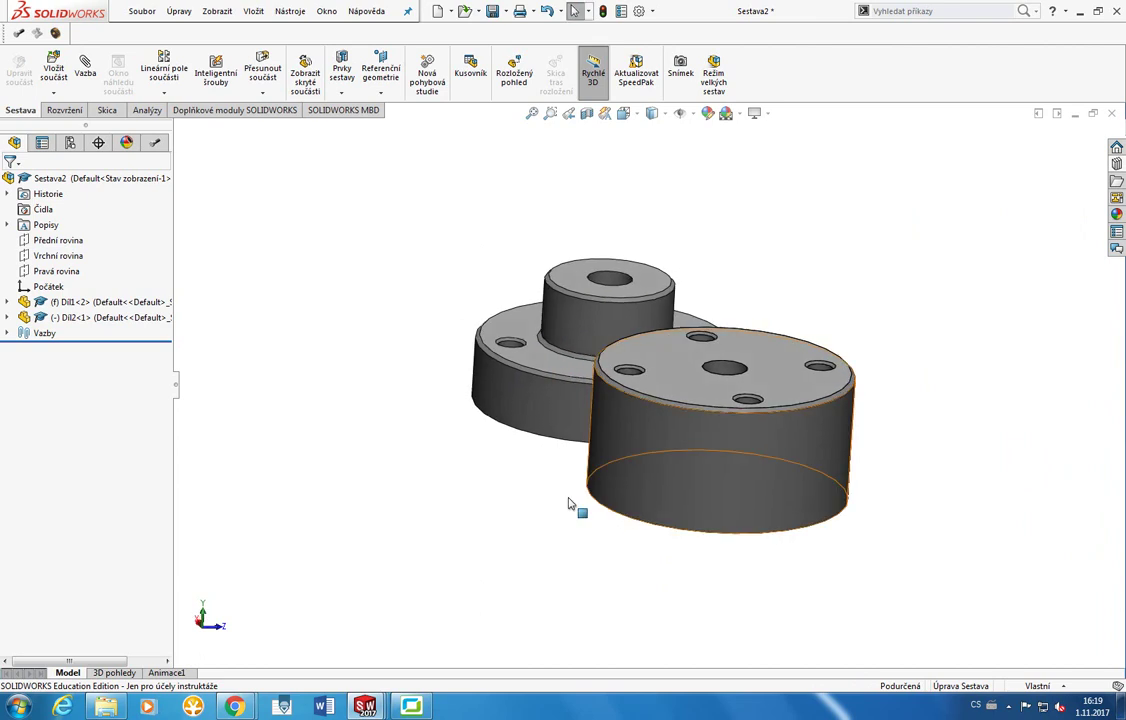
left_click(615, 416)
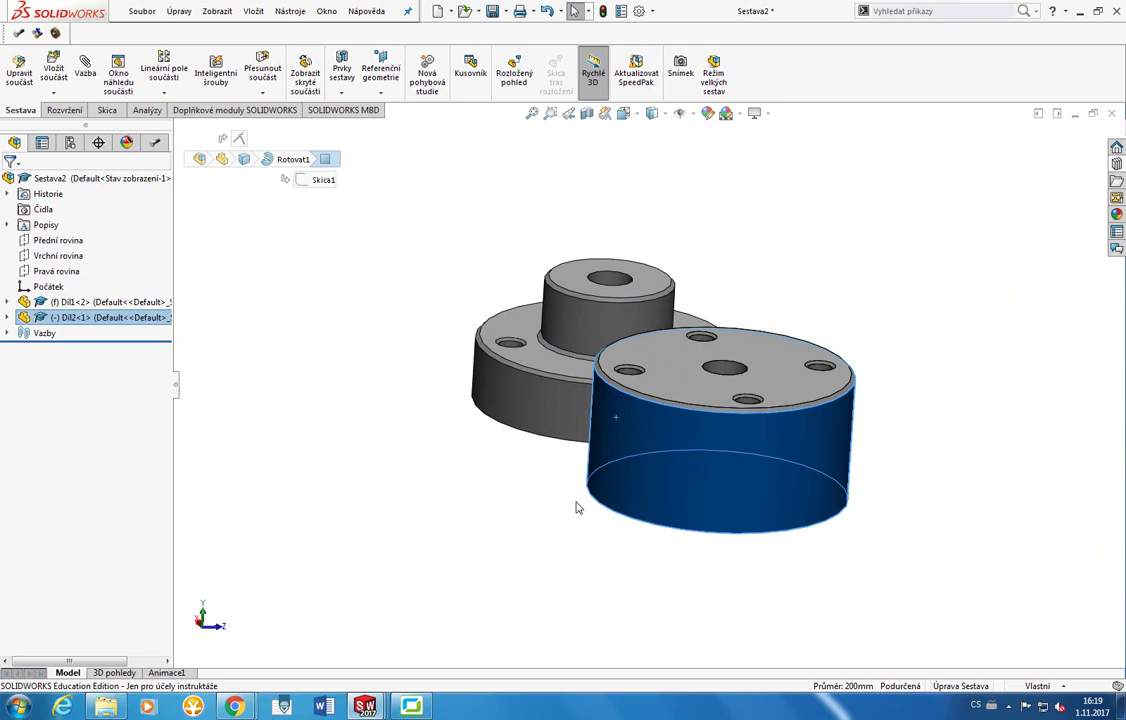
left_click(571, 430, "ctrl")
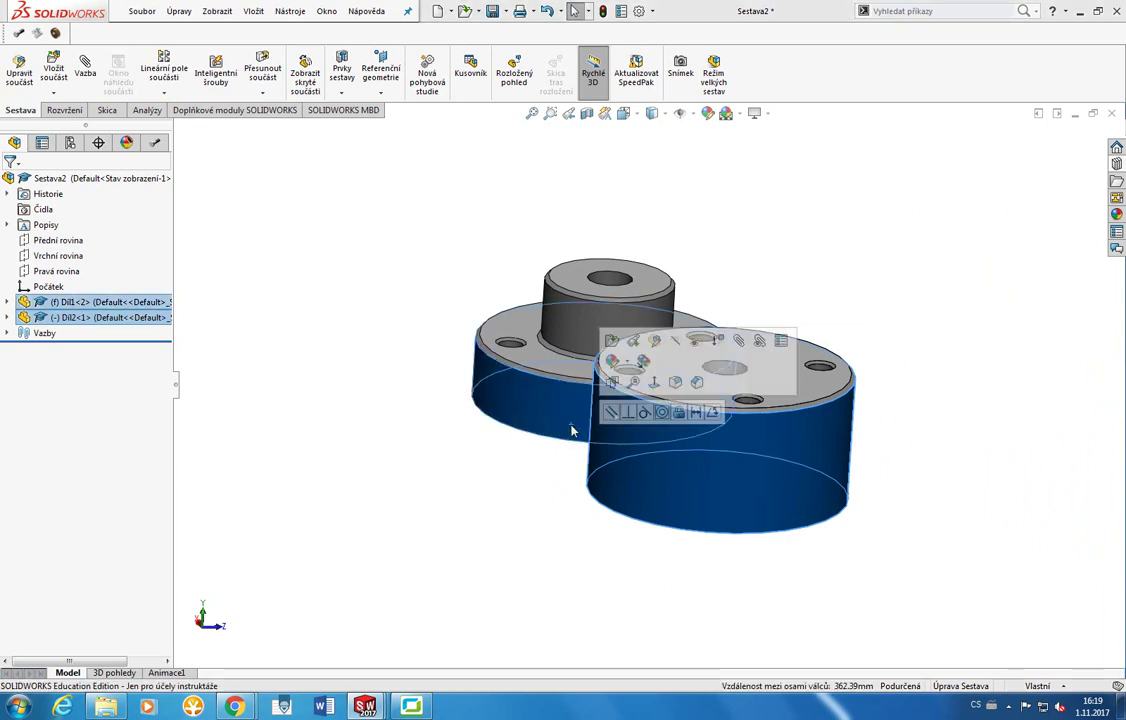
left_click(663, 413)
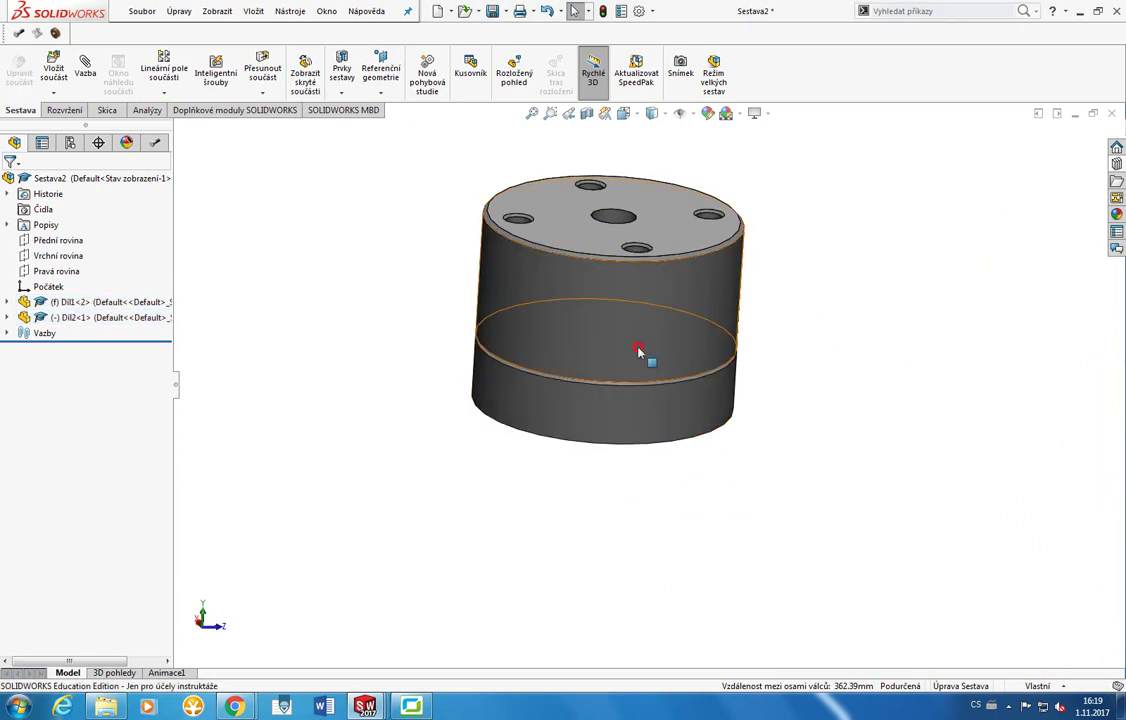
Rotate Díl2 about the shared axis to check its remaining freedom, and undo the rotation and the concentric mate.
left_click_drag(638, 347, 668, 521)
left_click(668, 521)
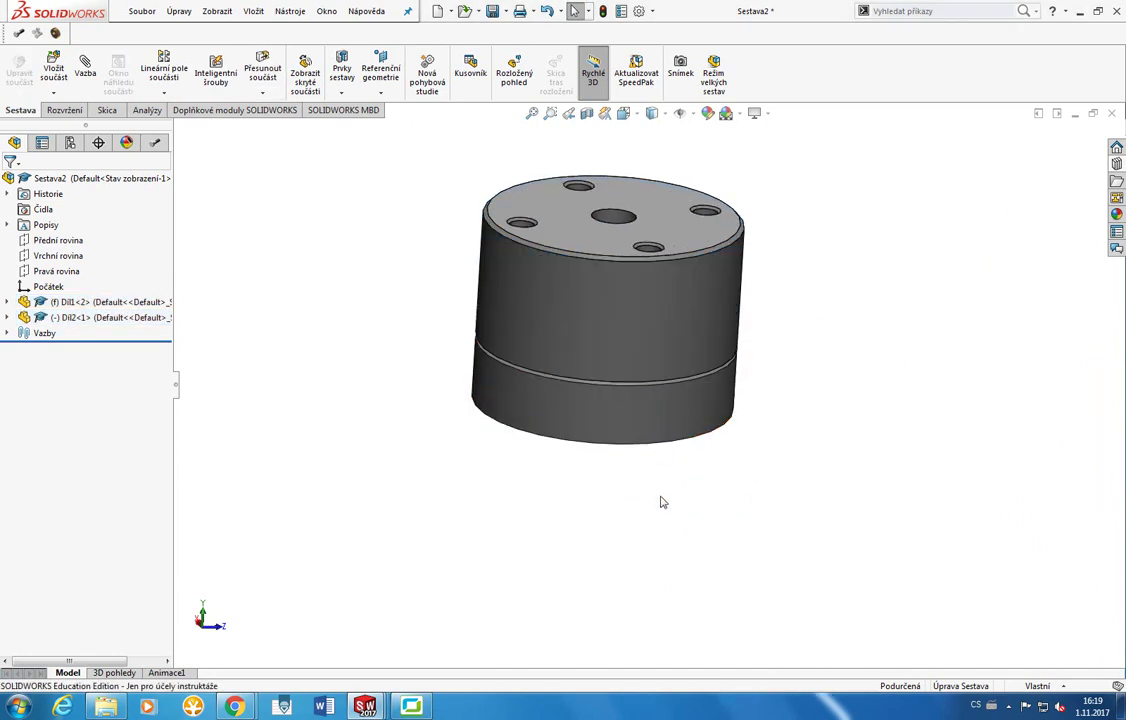
key("ctrl+z")
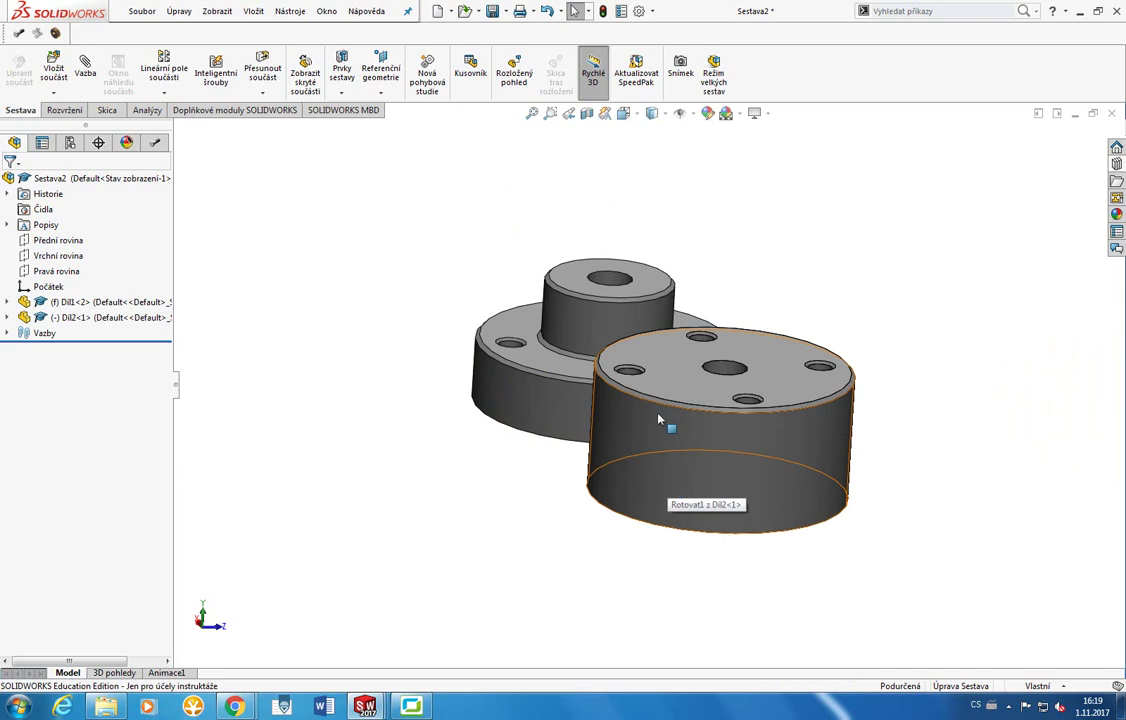
Add a concentric mate between the centre bore of Díl1 and the centre bore of Díl2.
left_click(618, 284)
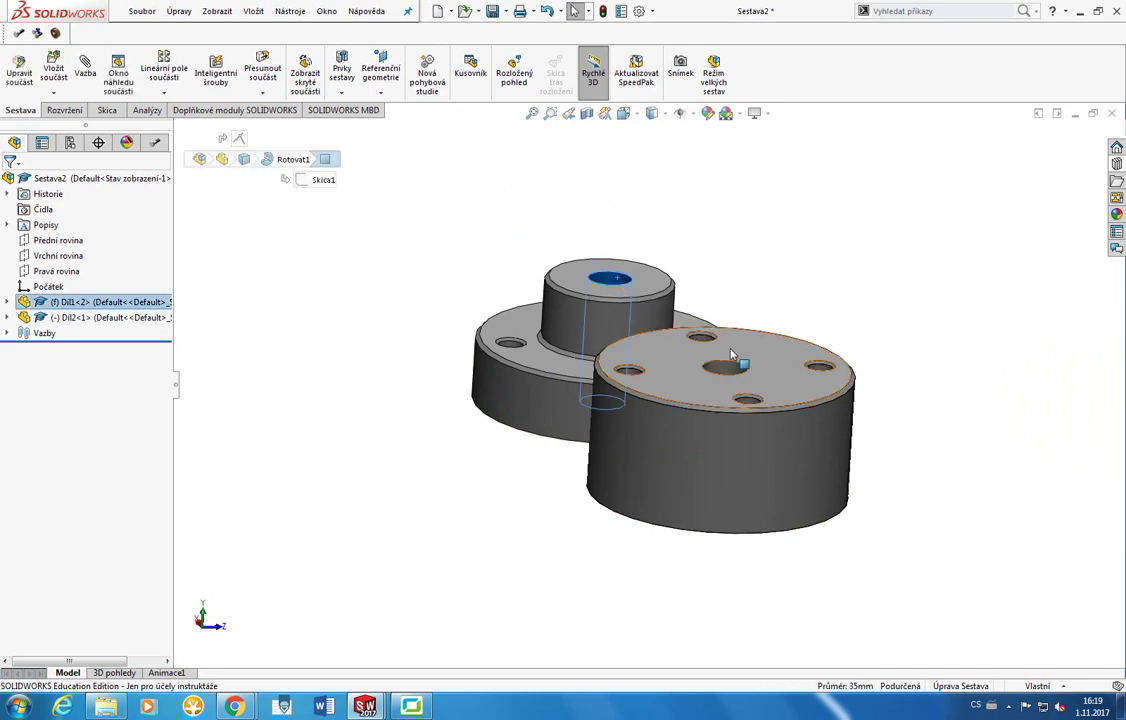
left_click(723, 369, "ctrl")
left_click(810, 357)
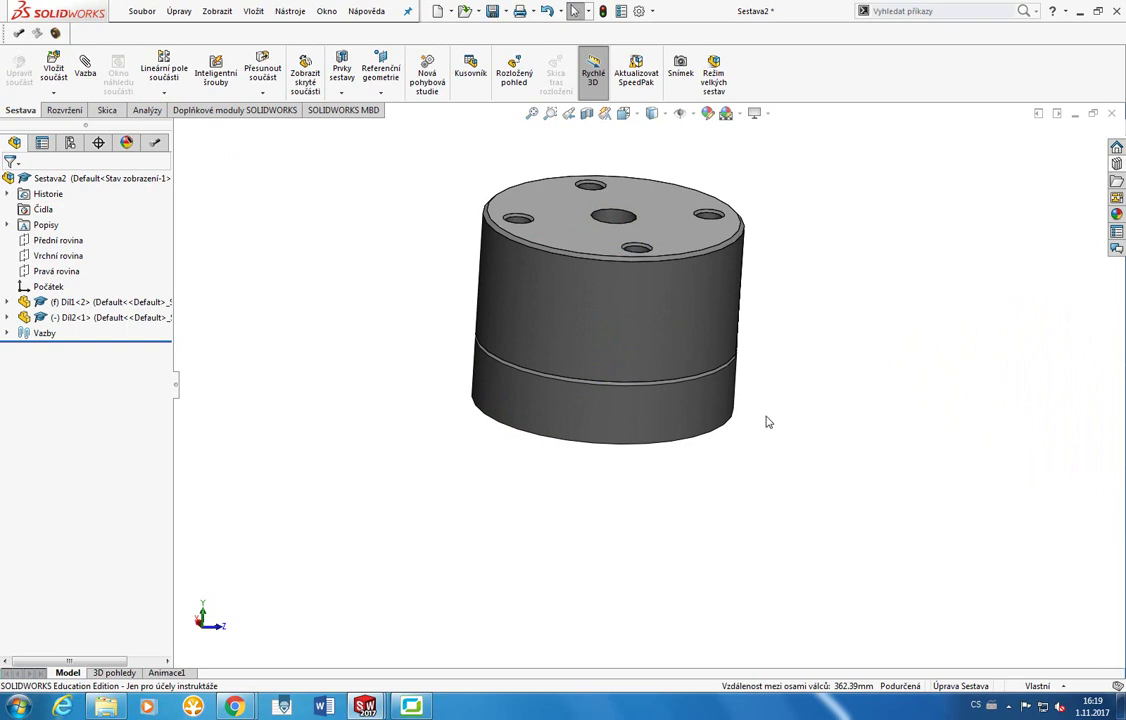
key("ctrl+3")
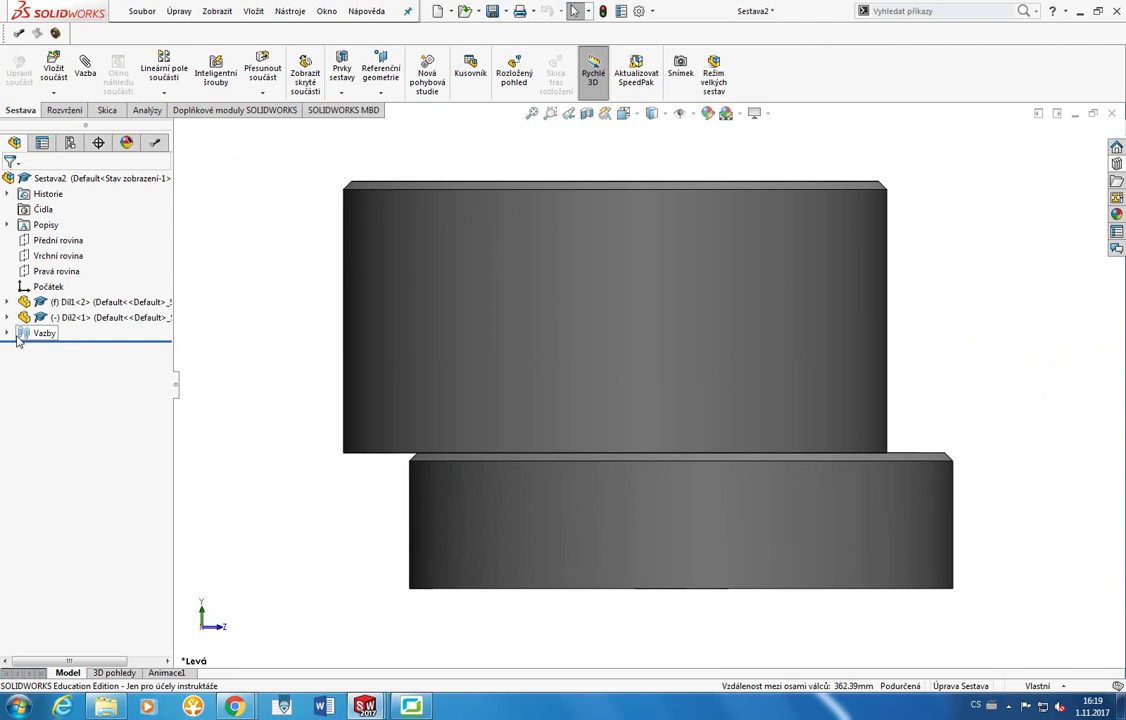
Delete the existing coincident mate between Díl1 and Díl2.
left_click(8, 333)
left_click(45, 350)
key("Delete")
key("Return")
Select Díl1's upper flange face and the flat face around Díl2's recess to review the available mates, and clear the selection.
middle_click_drag(578, 498, 711, 412)
left_click(835, 430)
middle_click_drag(741, 498, 724, 387)
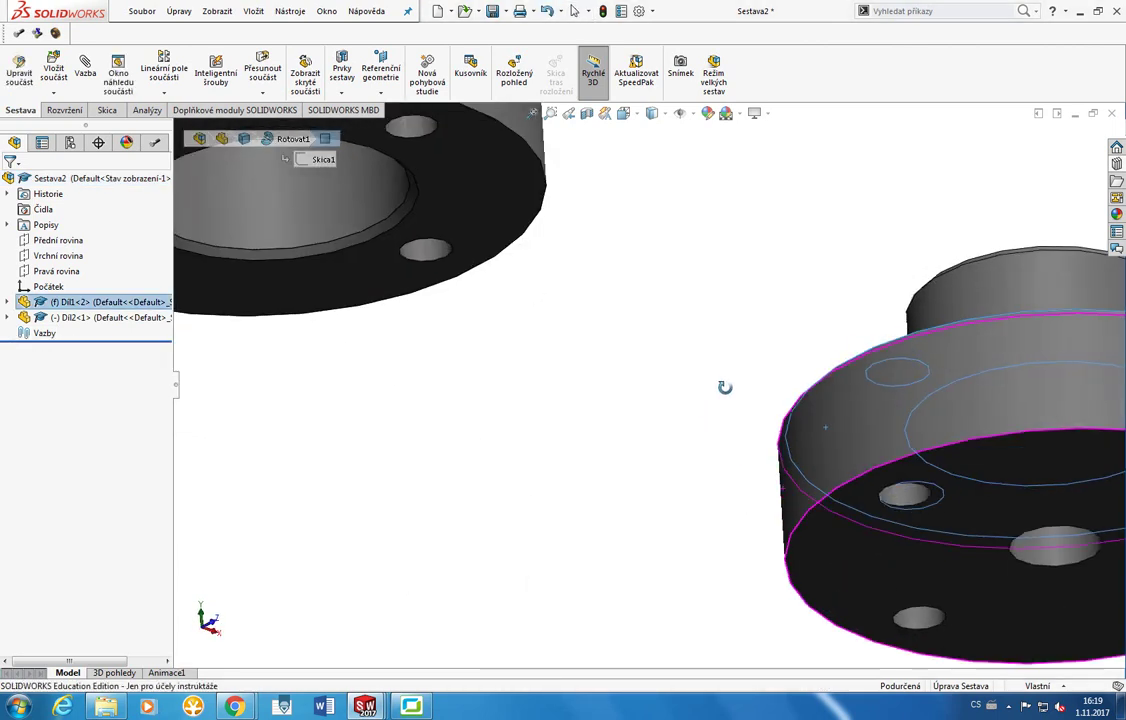
left_click(495, 207, "ctrl")
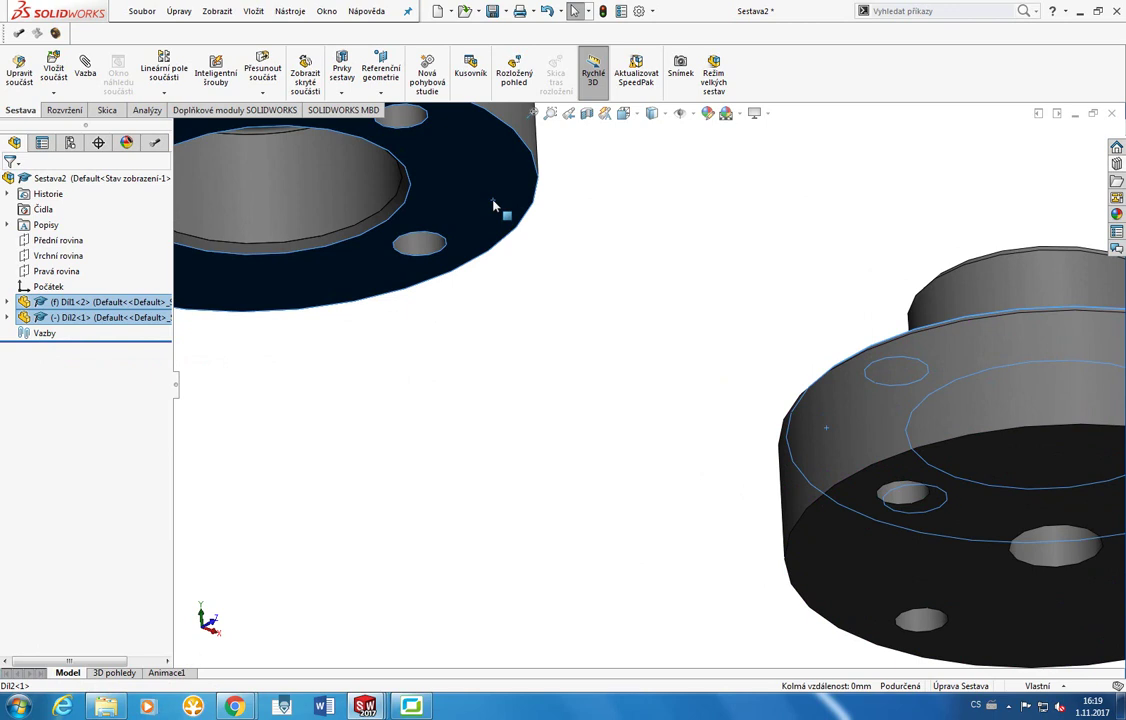
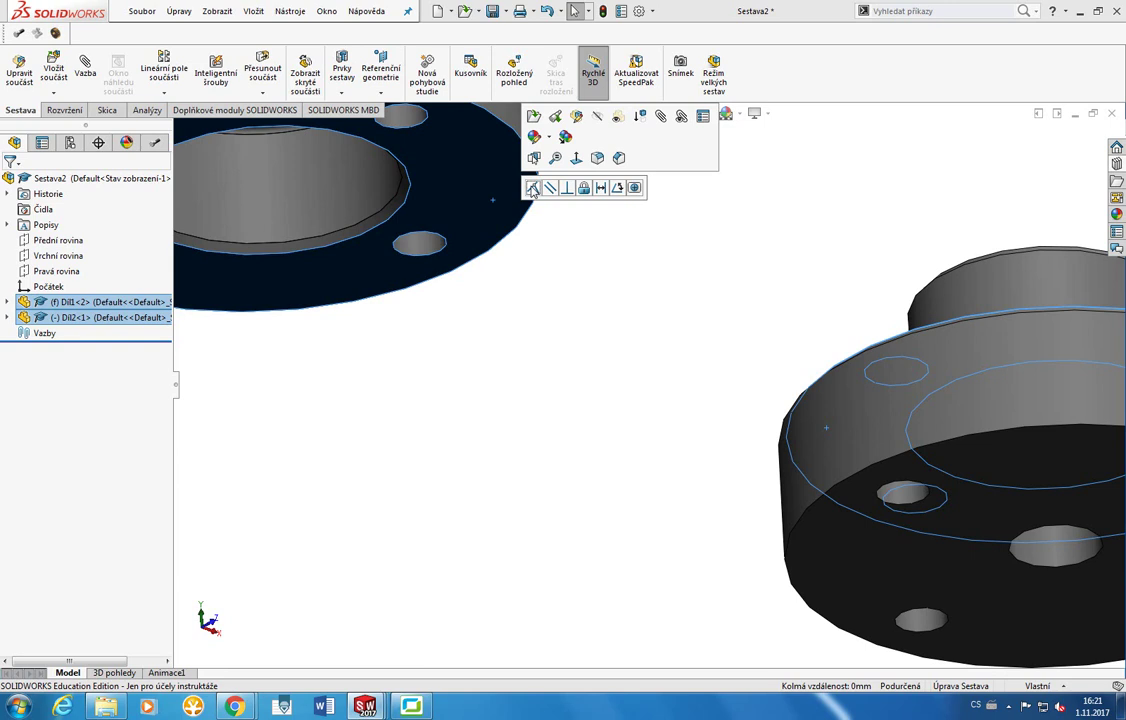
left_click(711, 383)
Move Díl2 slightly towards Díl1 and rotate it freely until its recessed side faces up.
scroll(706, 409, "up", 10)
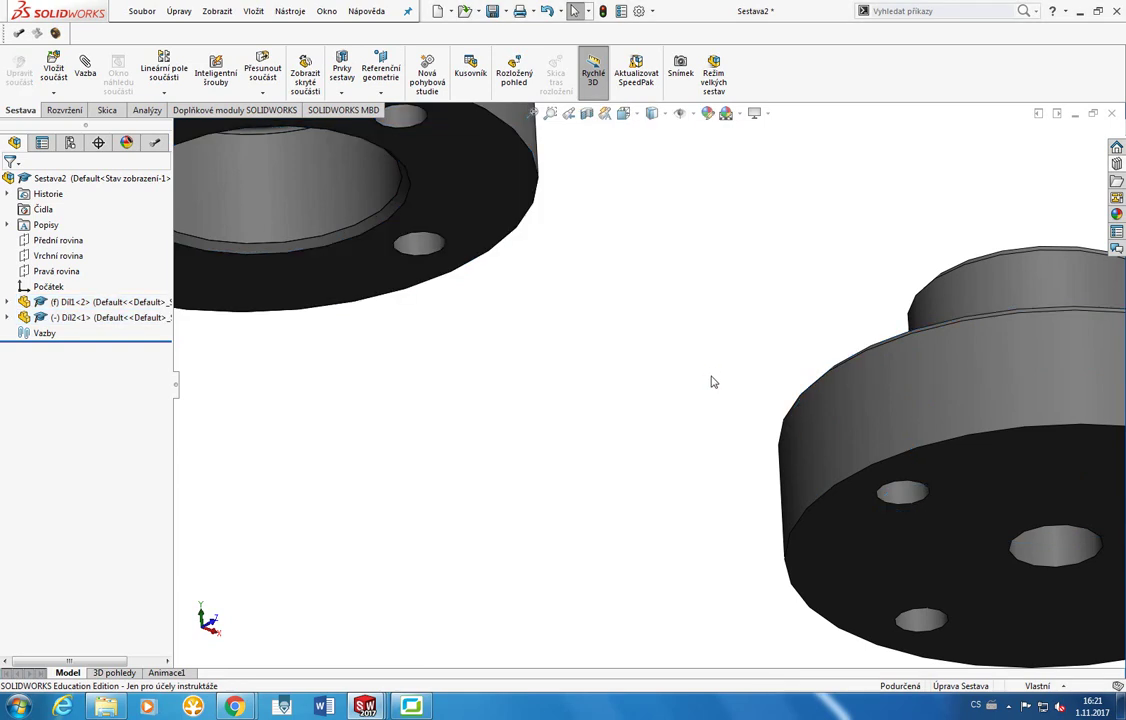
key("ctrl+1")
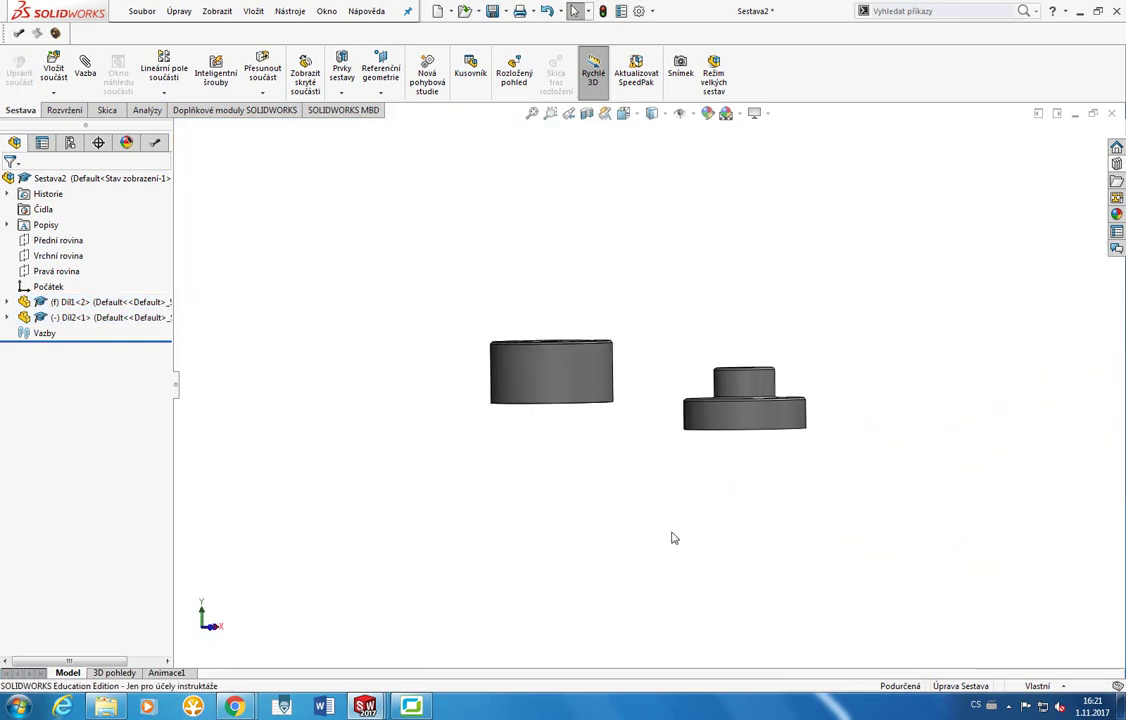
left_click_drag(539, 374, 593, 360)
right_click_drag(593, 360, 578, 8)
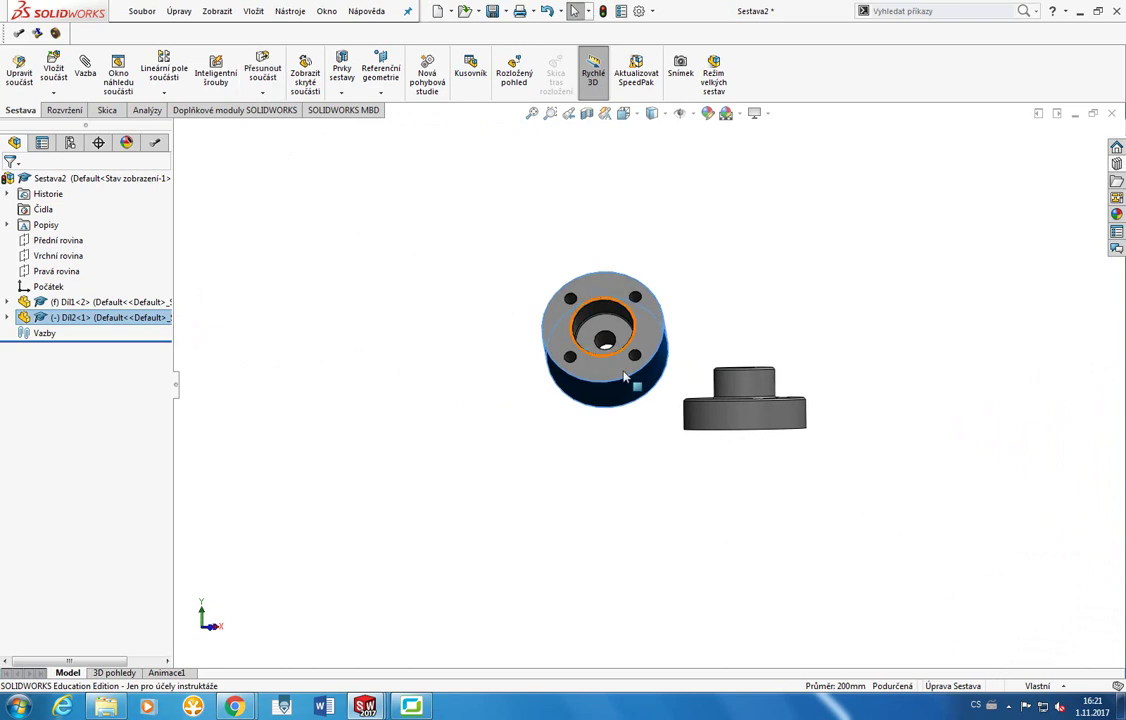
right_click_drag(600, 330, 625, 205)
Add a coincident mate between the flat face around the upturned Díl2's recess and Díl1's upper flange face.
middle_click_drag(698, 404, 653, 472)
left_click(735, 402, "ctrl")
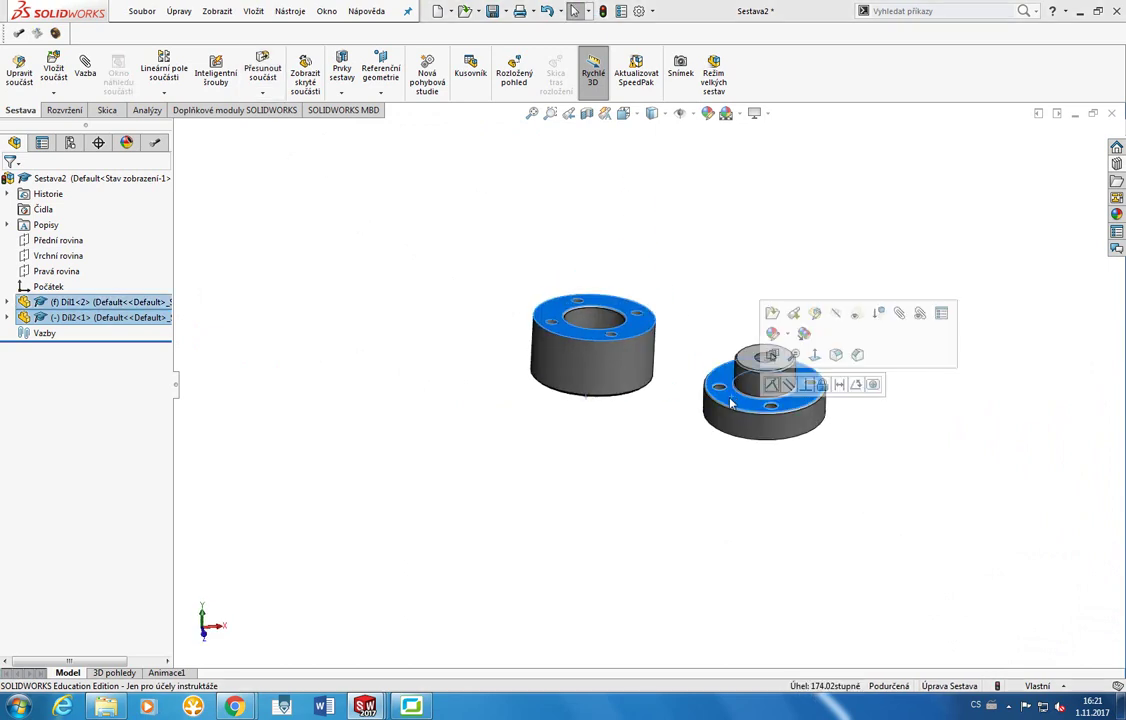
left_click(771, 385)
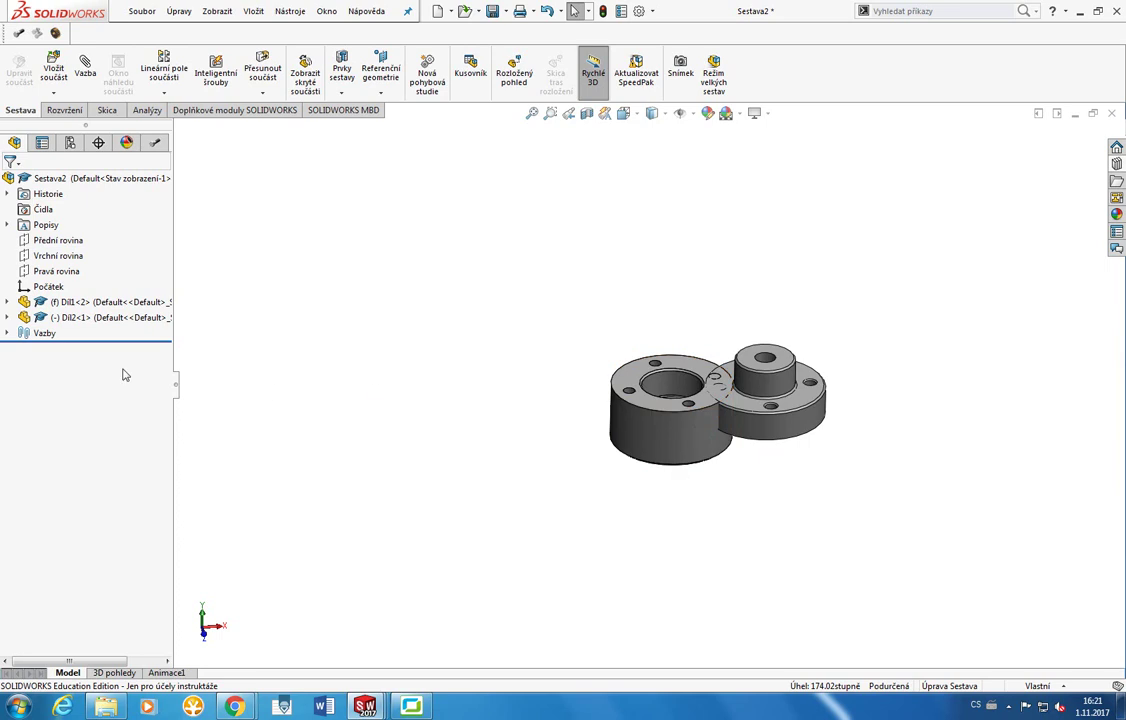
Edit the coincident mate Sjednocená2 and try switching its mate alignment to anti-aligned so Díl2's recess faces the flange.
left_click(7, 334)
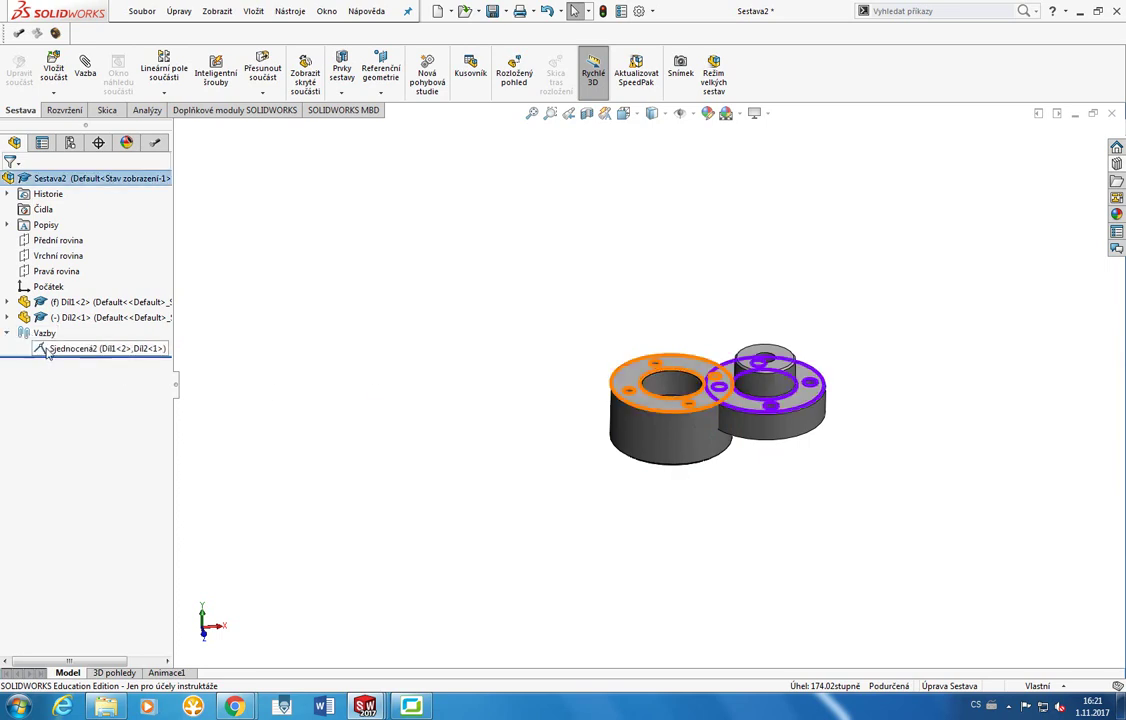
right_click(92, 350)
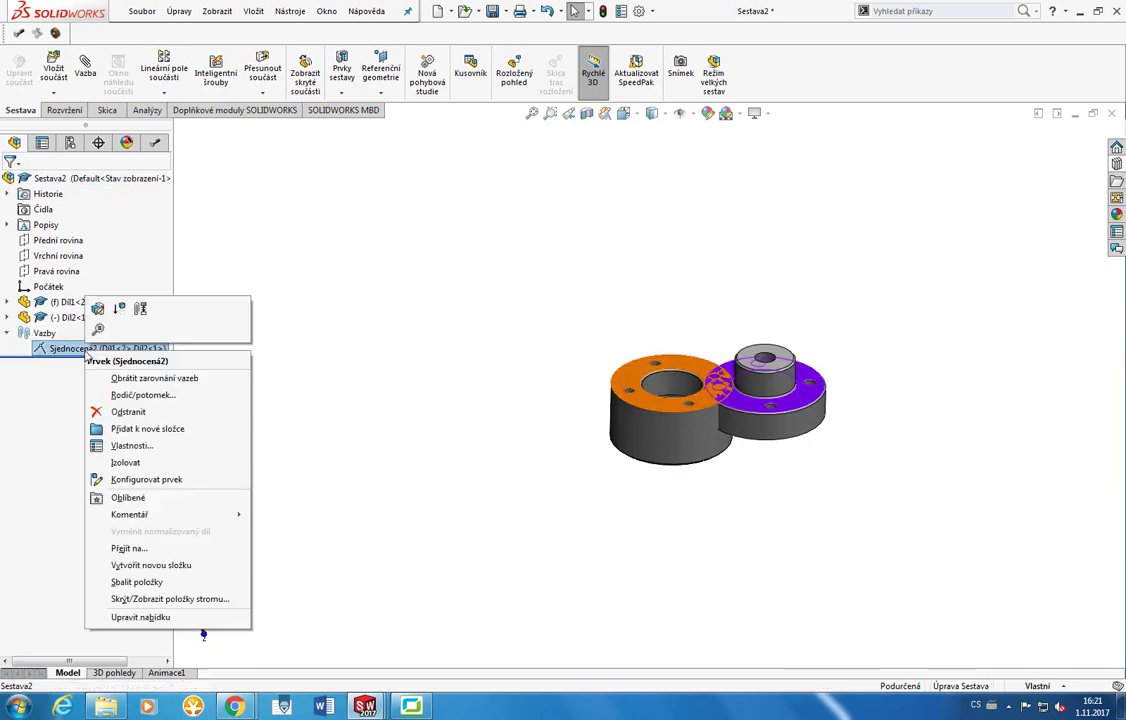
left_click(95, 304)
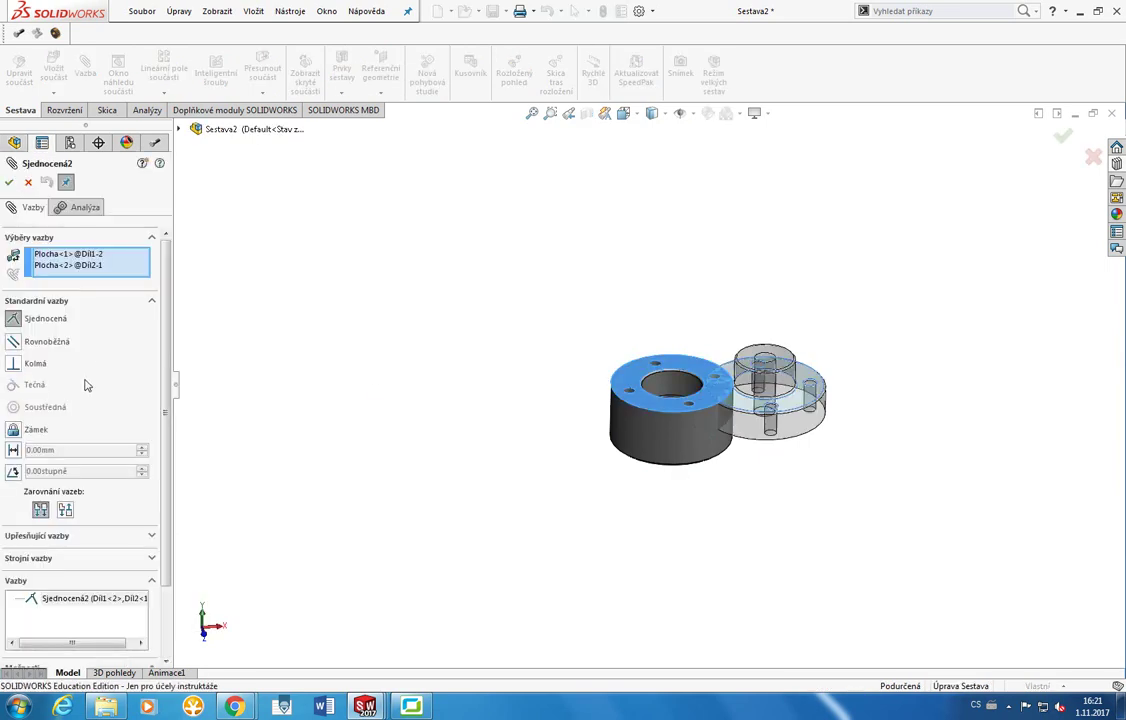
left_click(70, 514)
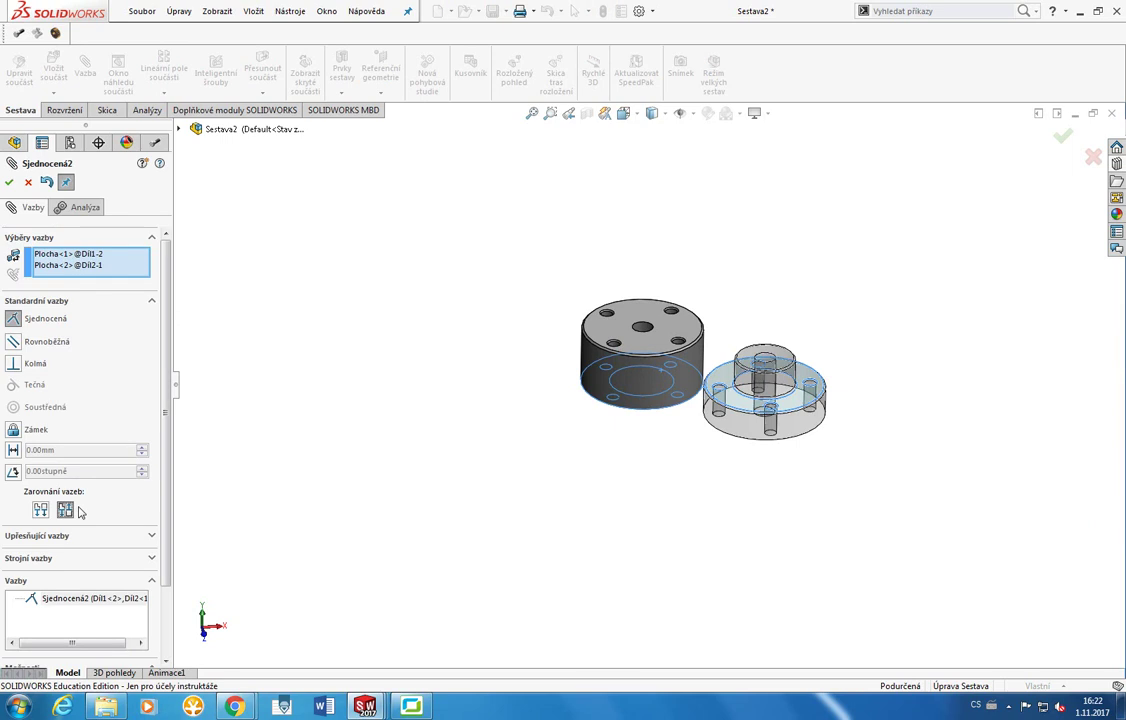
key("Return")
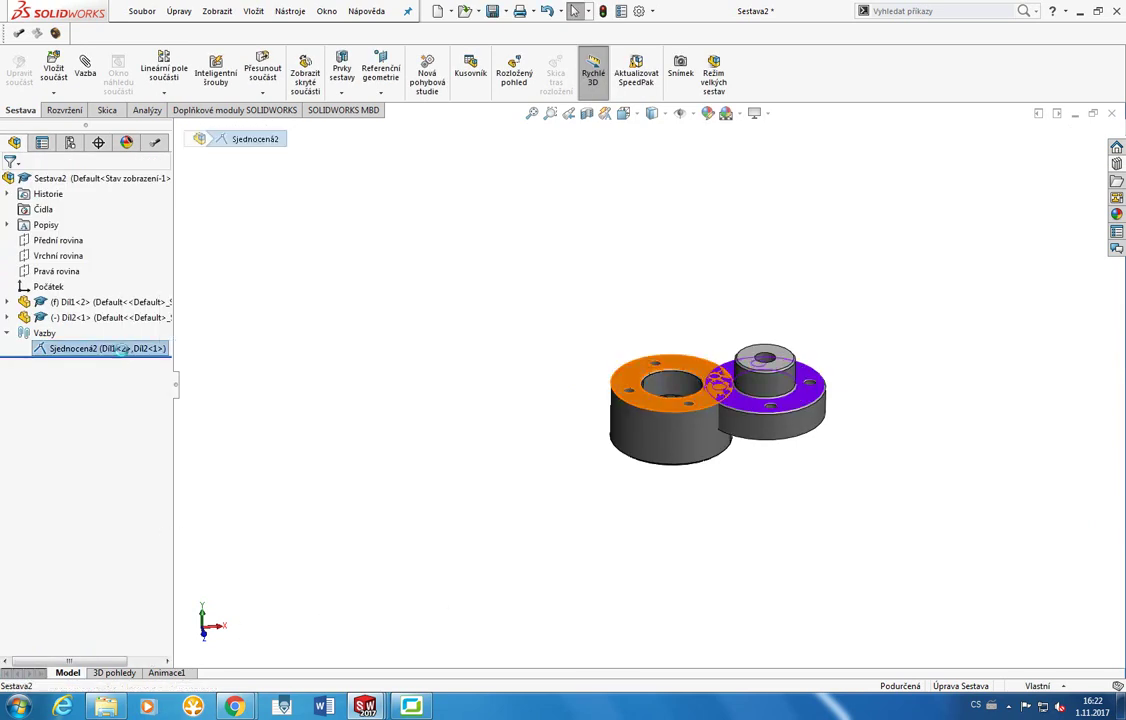
Delete the coincident mate Sjednocená2, and move and tilt Díl2 freely above Díl1's hub with its recess facing up.
key("Delete")
key("Return")
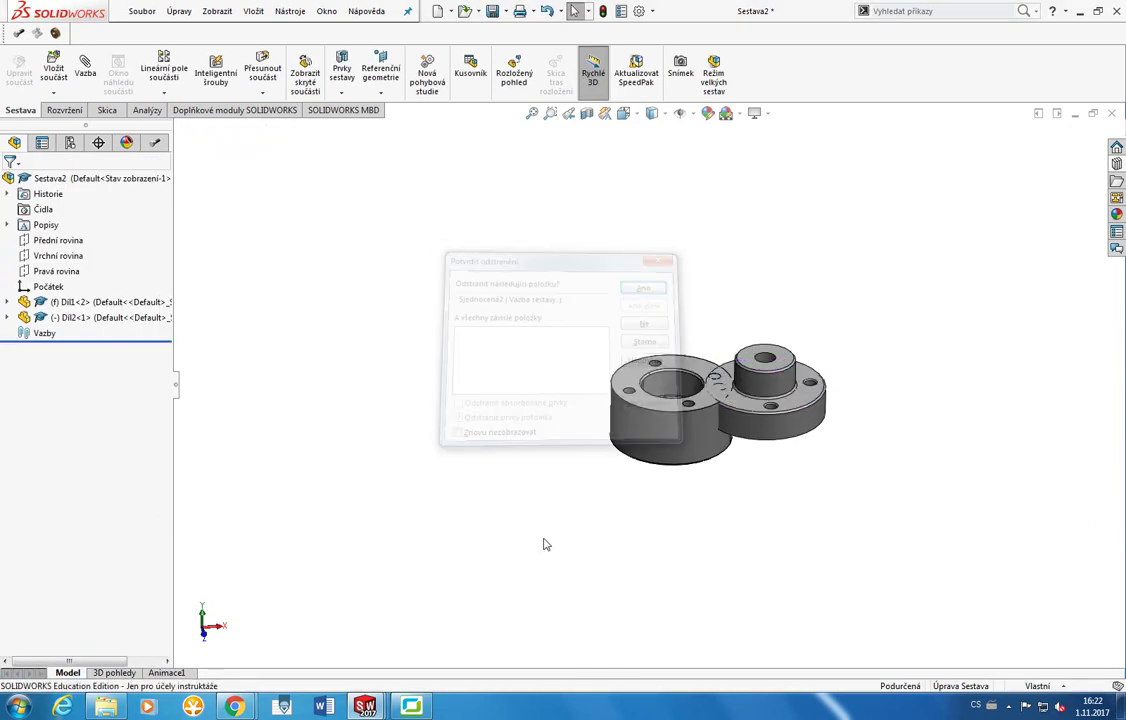
left_click_drag(668, 384, 724, 270)
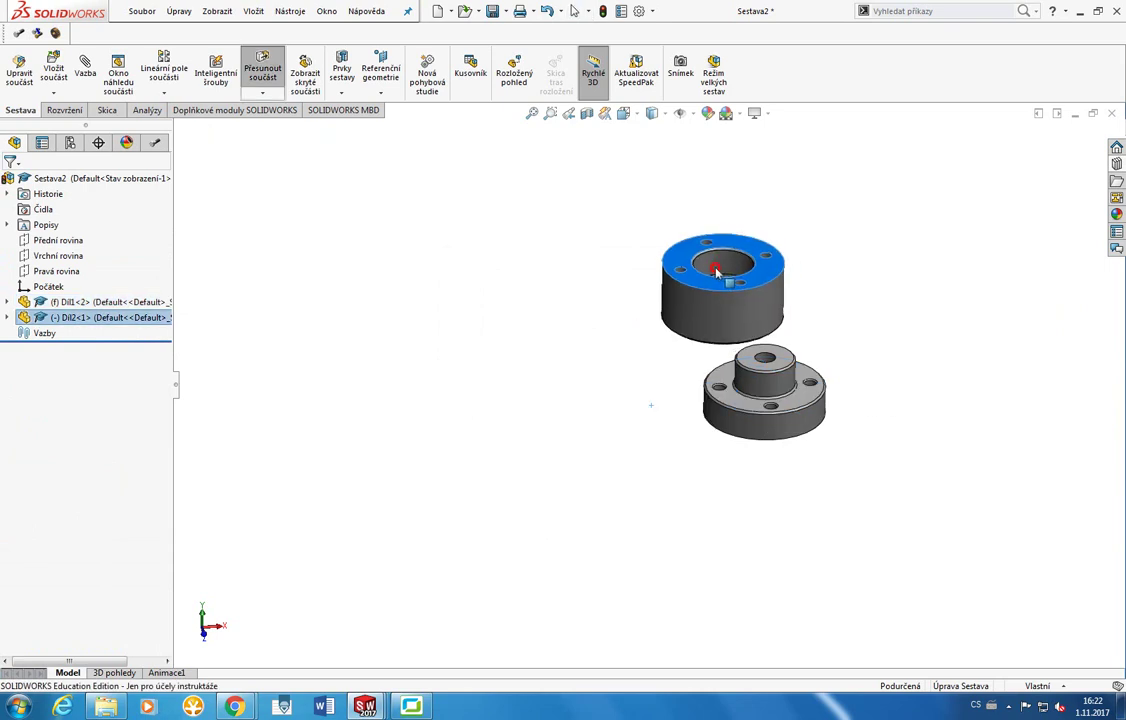
right_click_drag(728, 268, 610, 258)
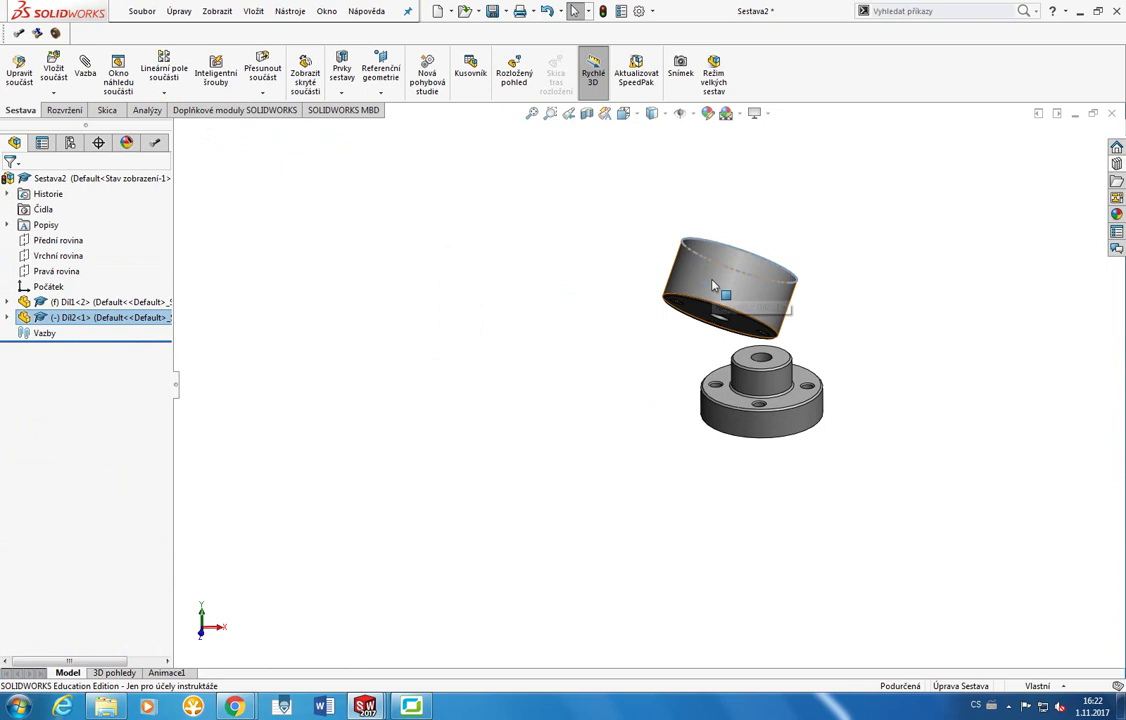
right_click_drag(712, 286, 580, 330)
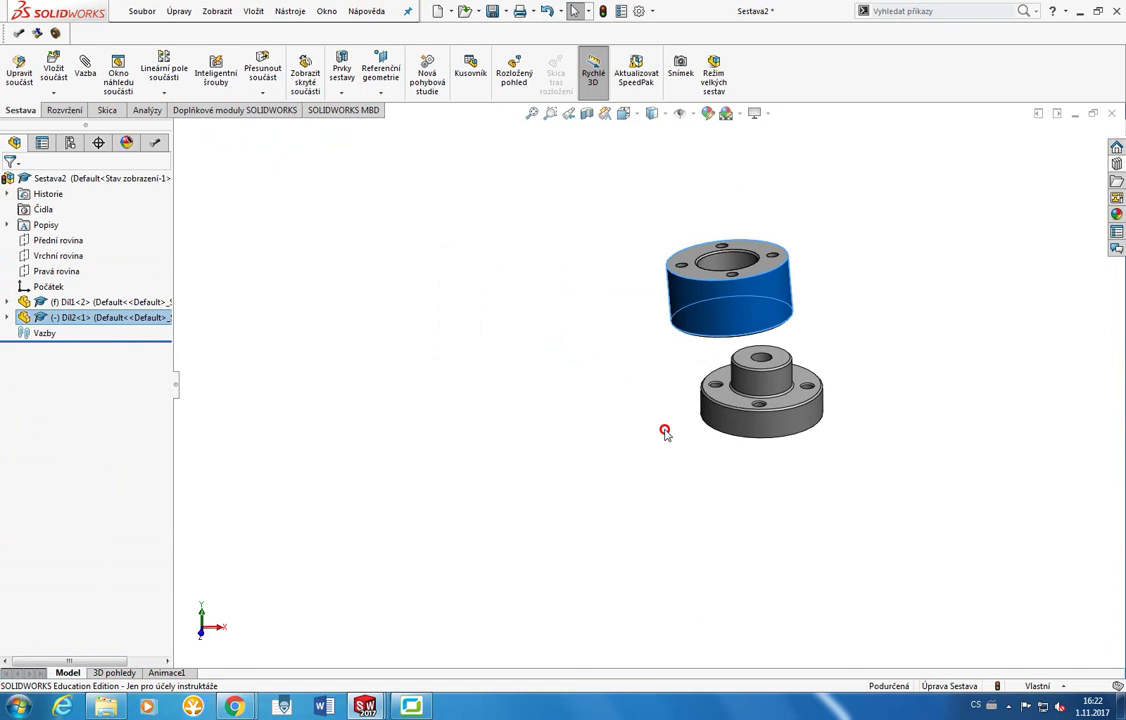
left_click(666, 427)
Mate the flat face around Díl2's upturned recess coincident with Díl1's upper flange face again.
middle_click_drag(656, 430, 673, 317)
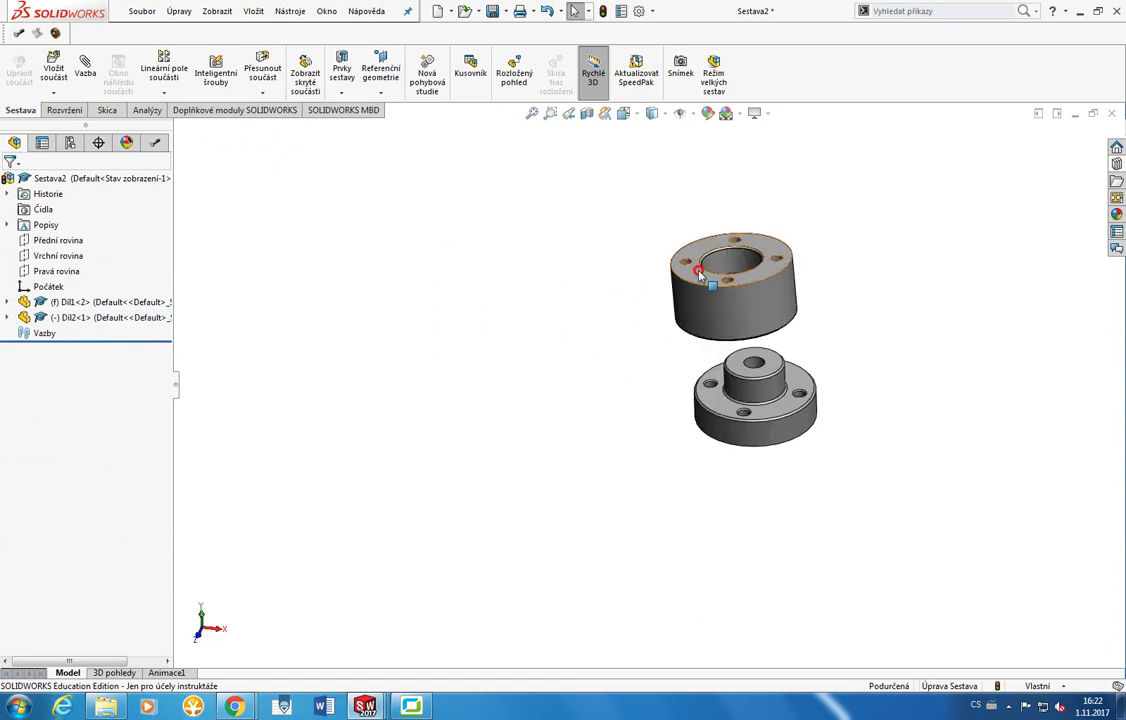
left_click(712, 282)
left_click(742, 370, "ctrl")
left_click(757, 384)
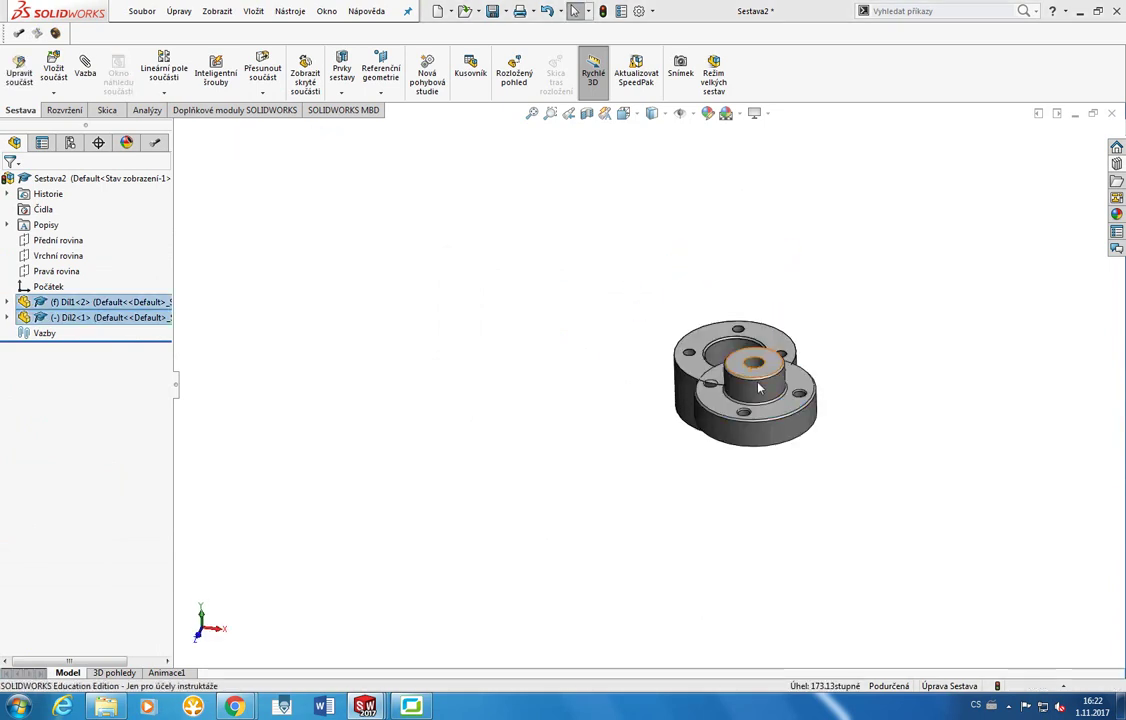
Edit the coincident mate Sjednocená3 and try flipping Díl2 over by setting its alignment to anti-aligned.
left_click(7, 333)
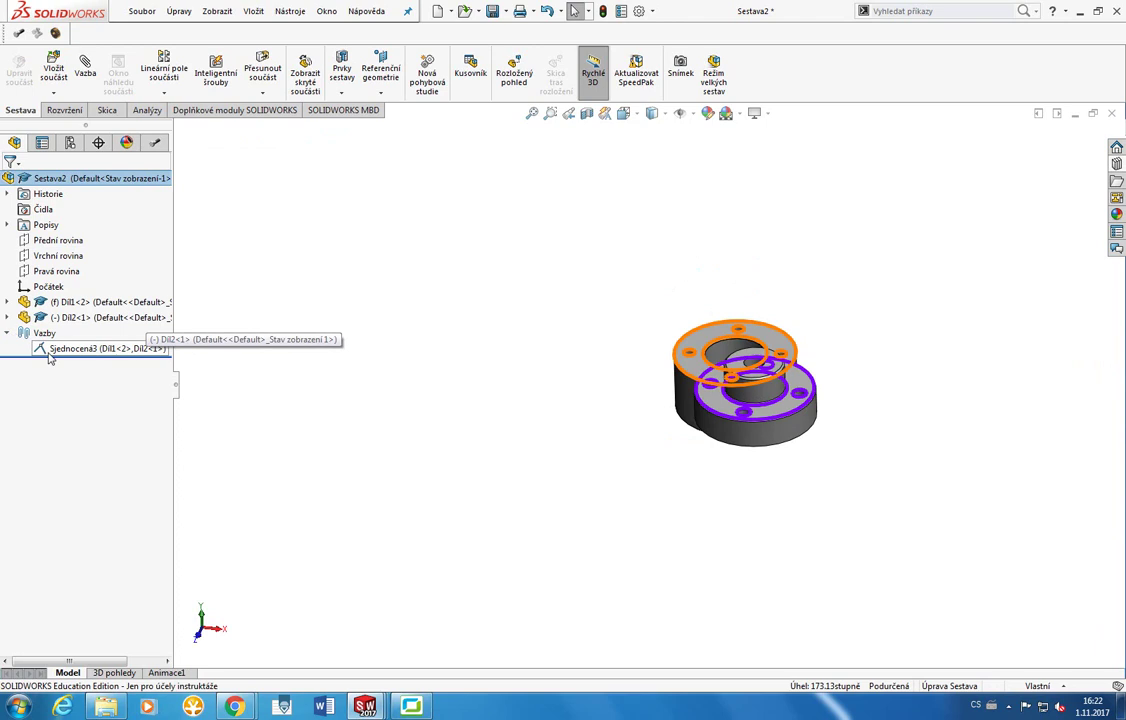
right_click(52, 348)
left_click(71, 303)
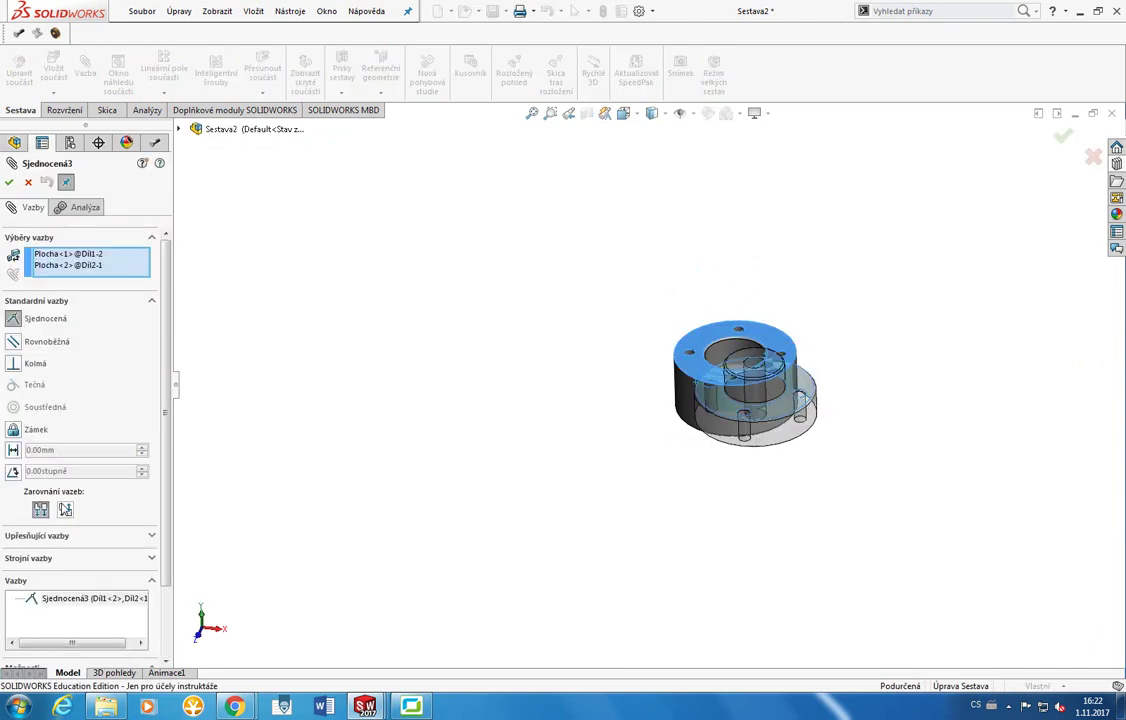
left_click(65, 509)
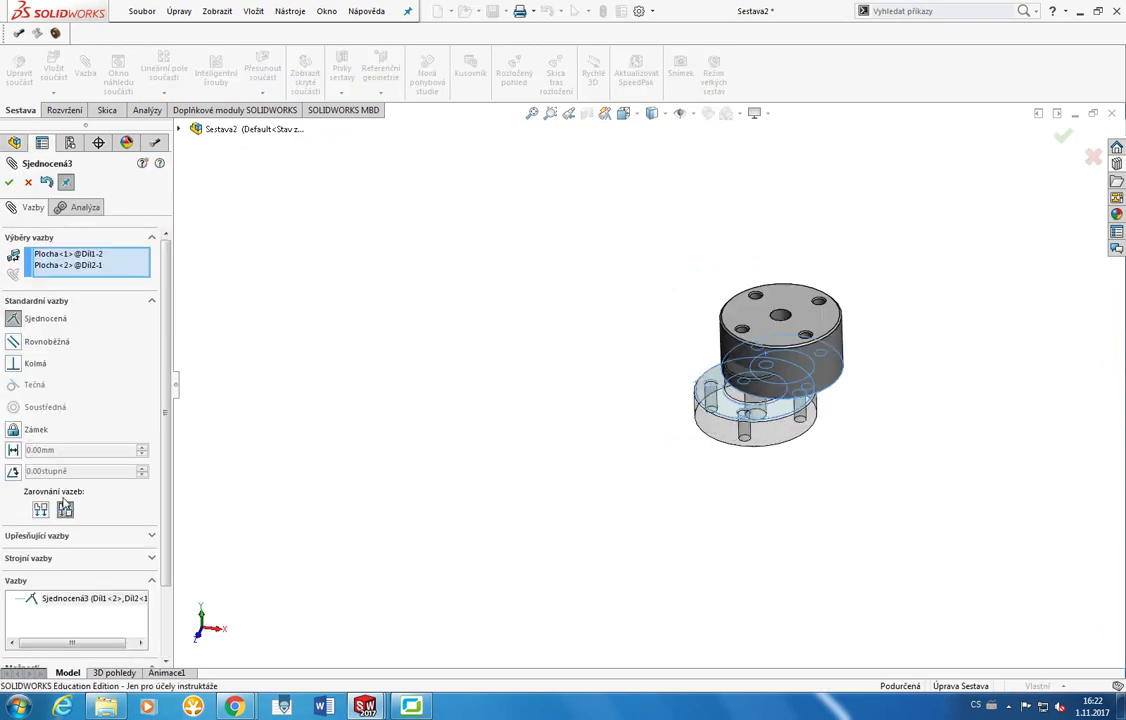
key("Return")
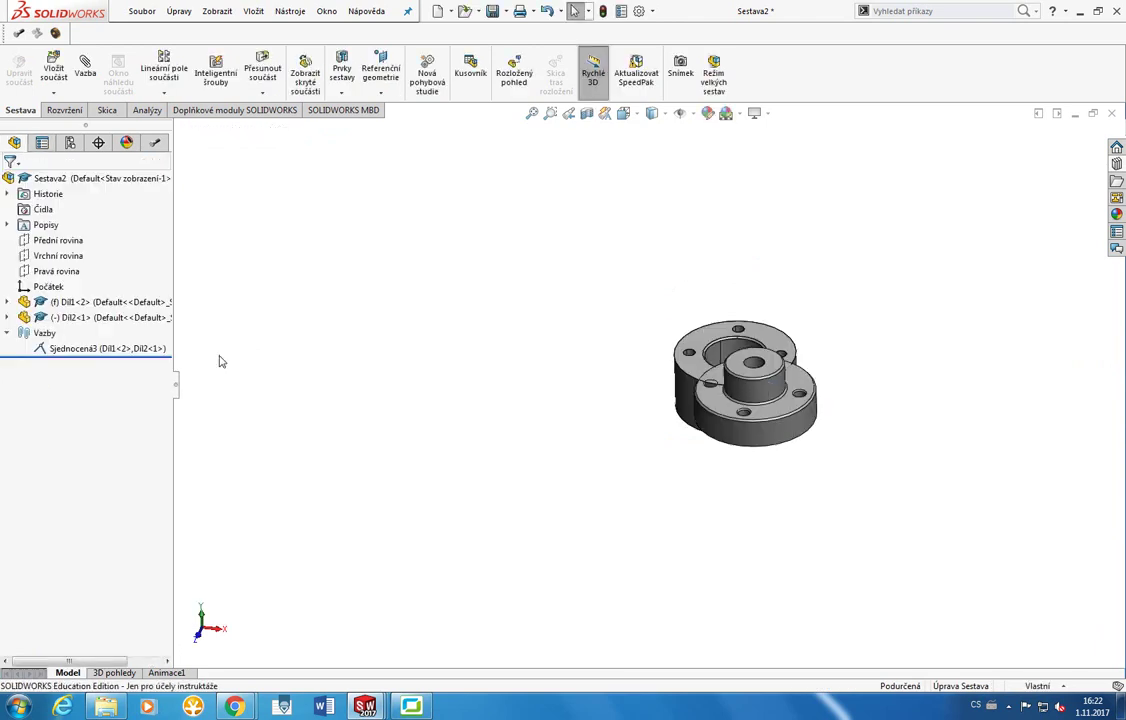
Delete the coincident mate Sjednocená3 from the assembly's mates.
left_click(90, 348)
key("Delete")
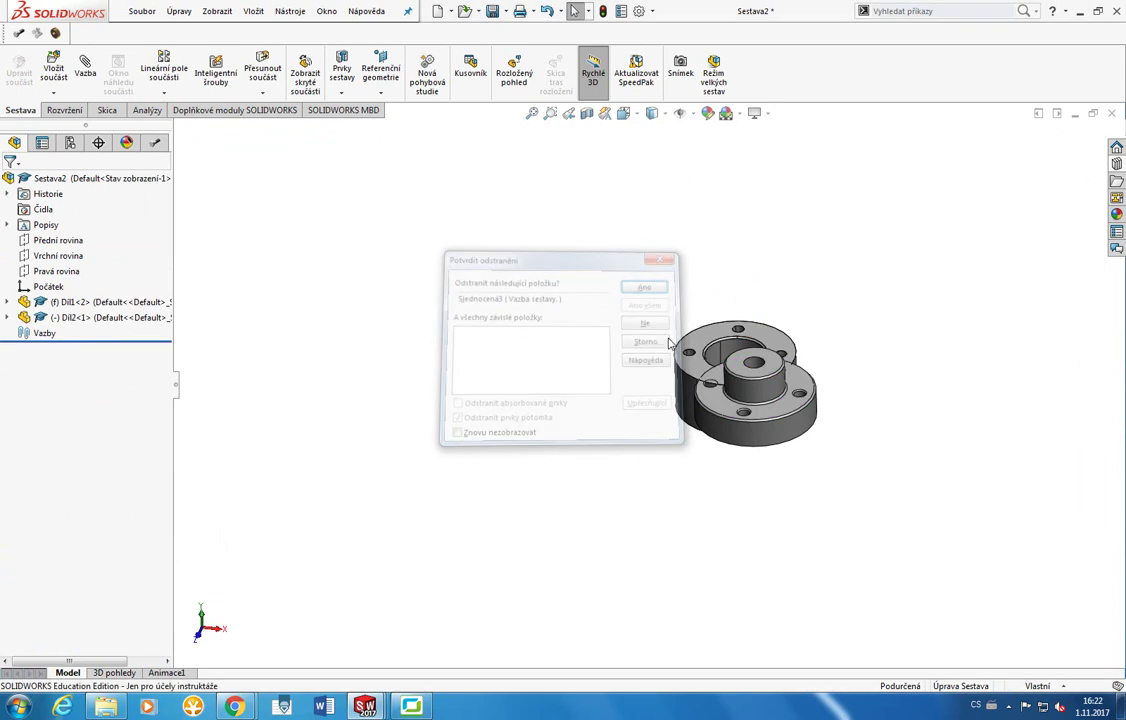
left_click(644, 287)
Lift Díl2 above Díl1's hub and rotate it freely so its recessed side faces down.
left_click_drag(720, 410, 722, 302)
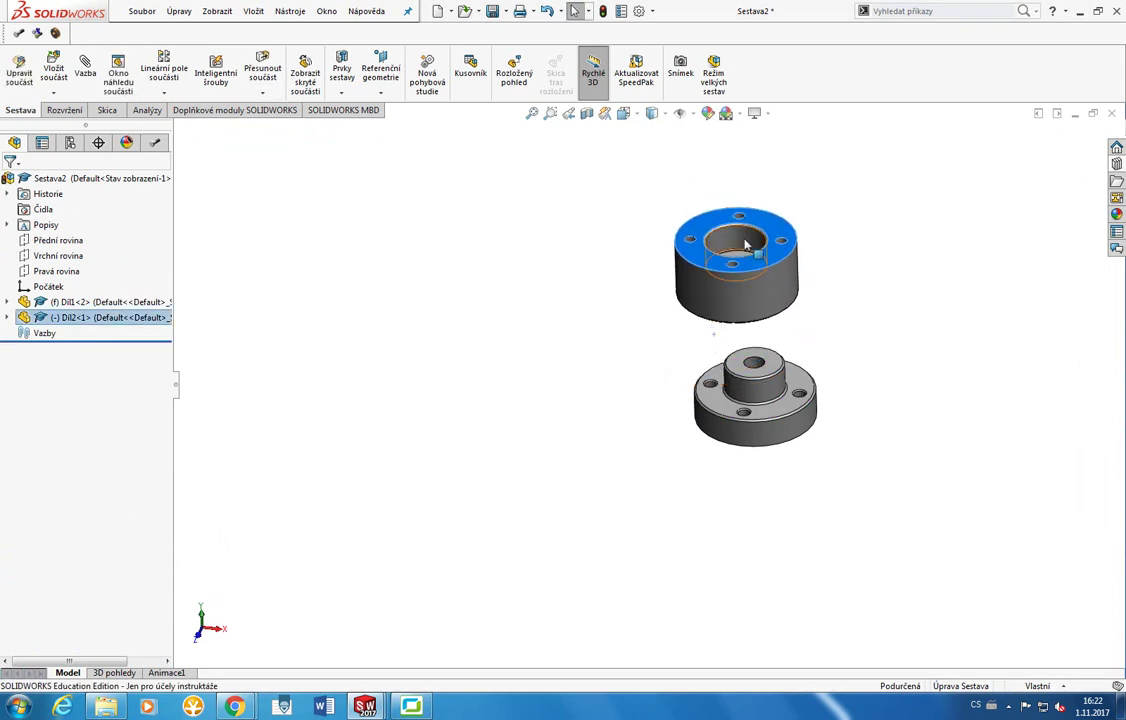
right_click_drag(722, 302, 736, 560)
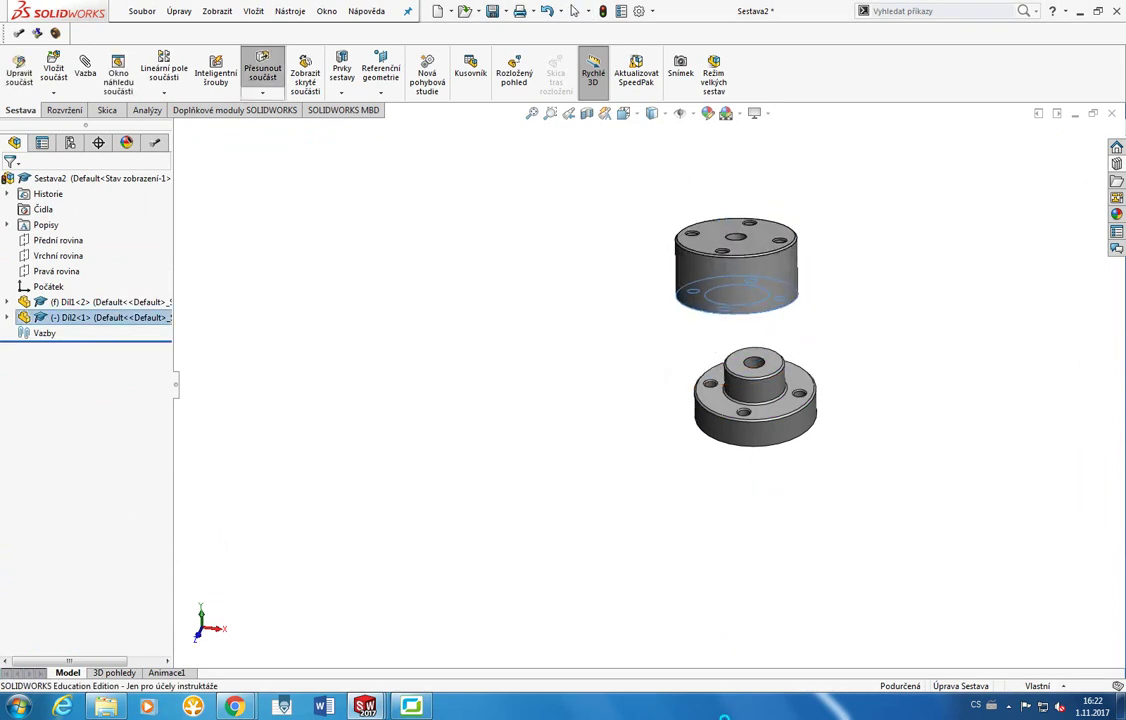
Mate Díl2's downward-facing recess-side face coincident with Díl1's upper flange face.
middle_click_drag(736, 540, 759, 522)
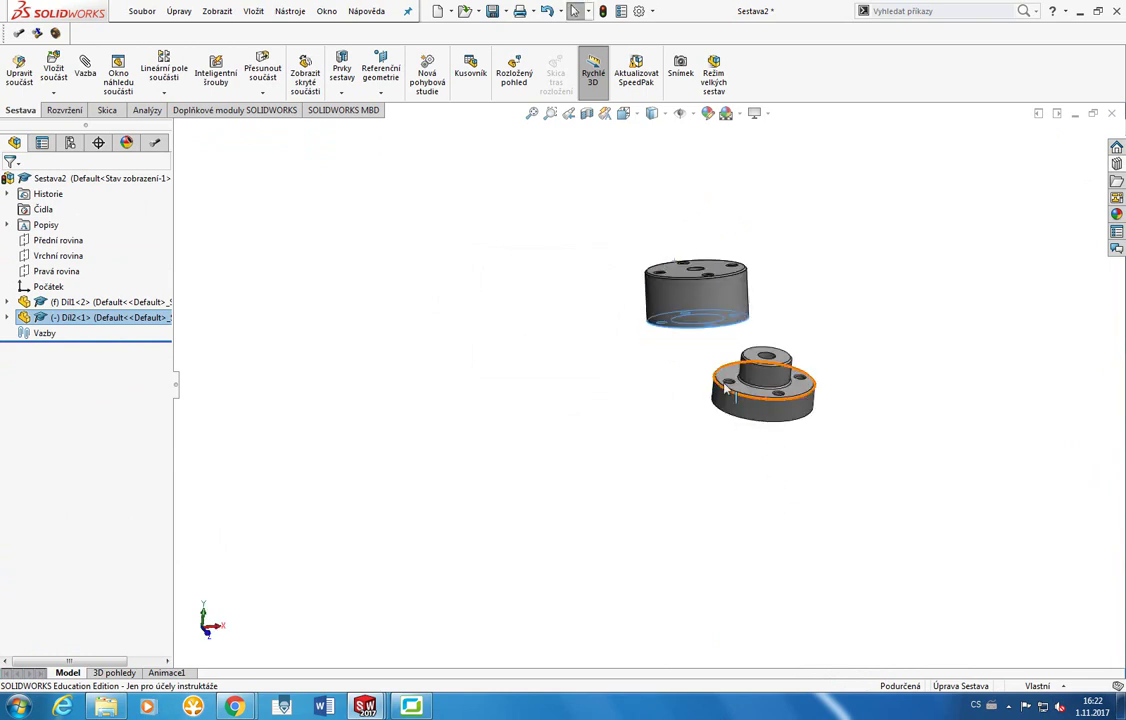
left_click(776, 376, "ctrl")
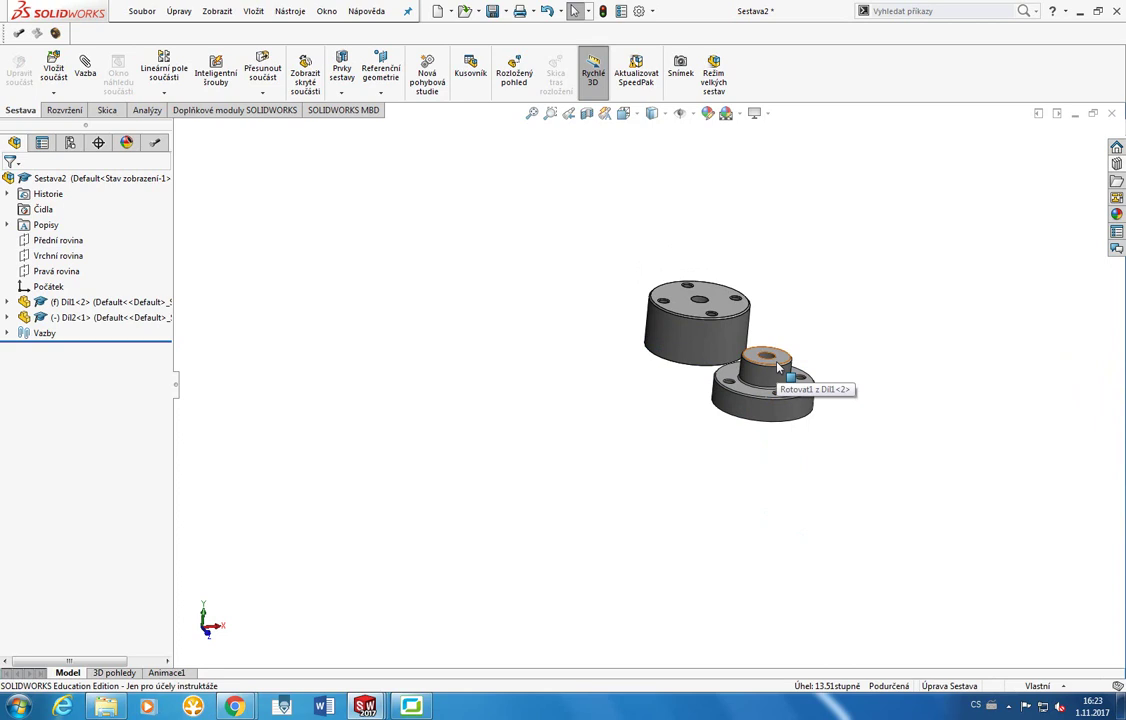
Mate the outer cylindrical face of Díl2 concentric with the outer cylindrical face of Díl1's flange.
left_click(703, 345)
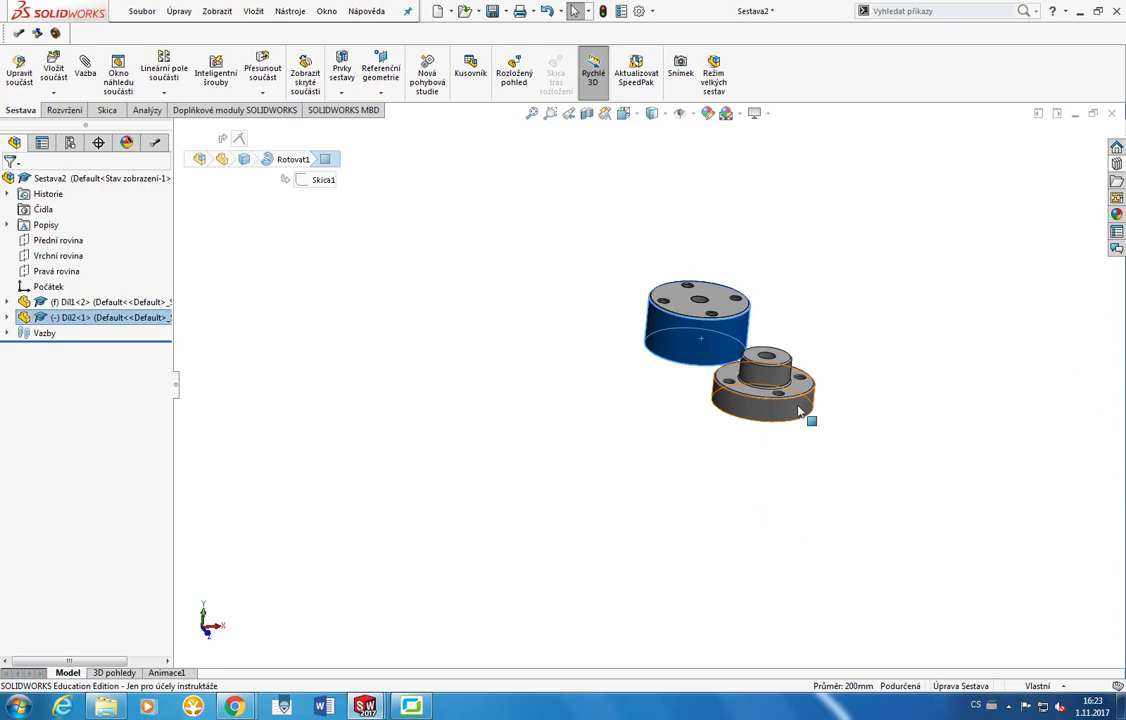
left_click(601, 385)
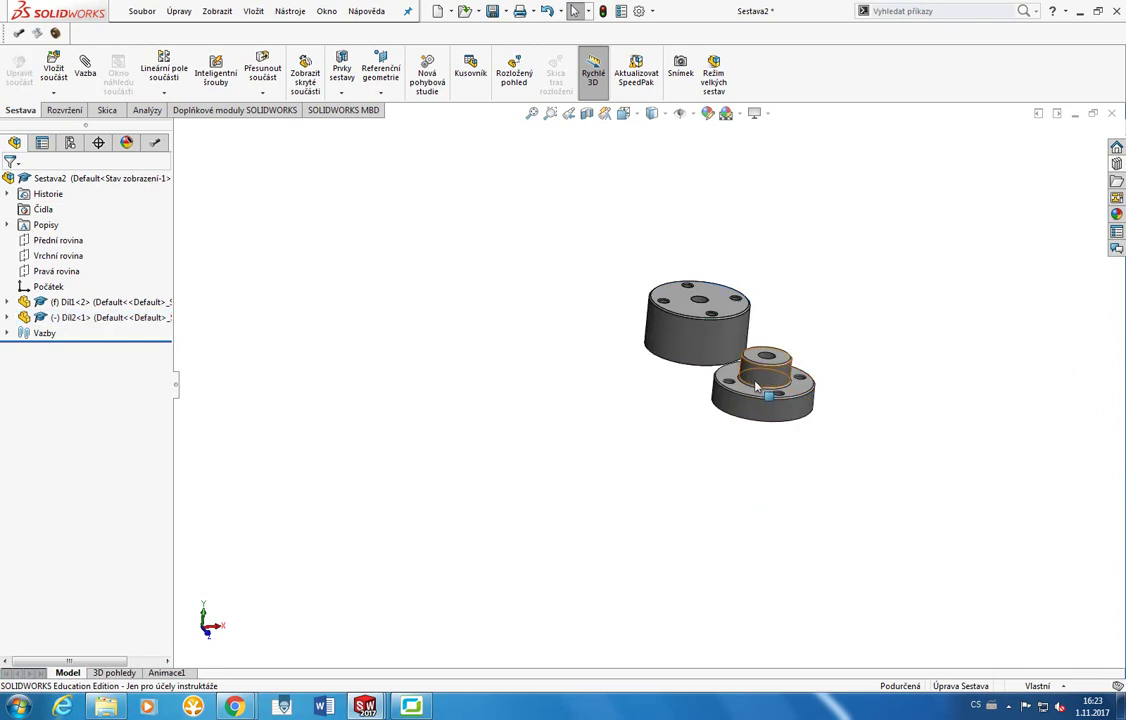
middle_click_drag(746, 382, 748, 300)
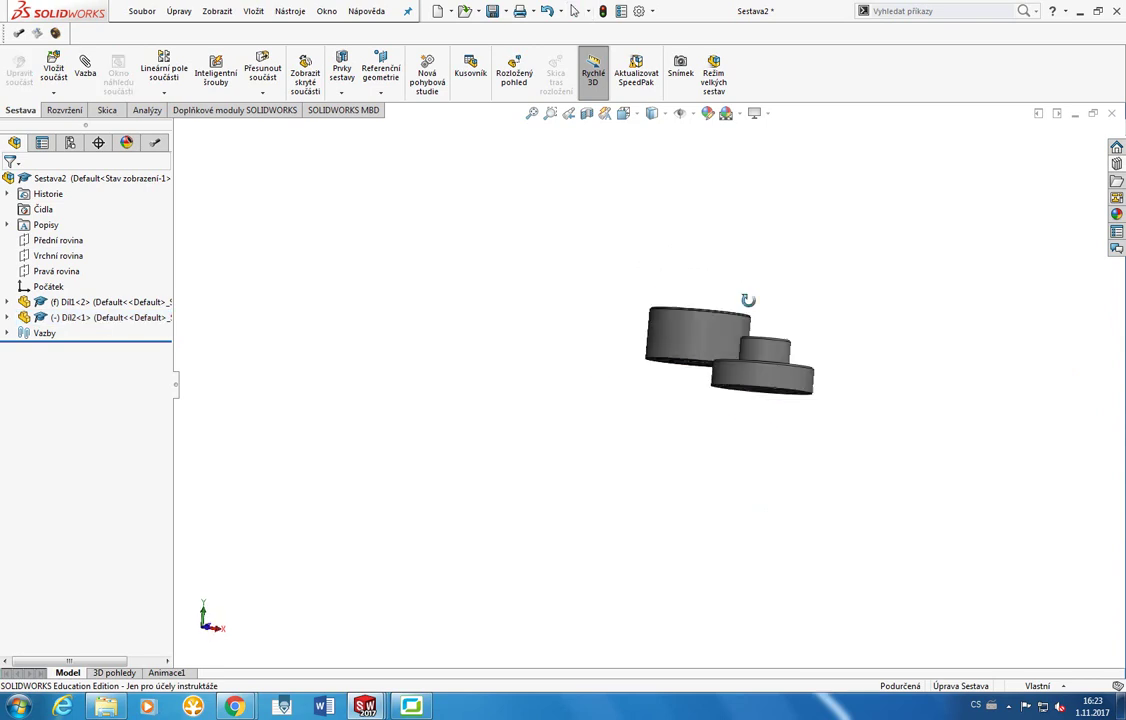
middle_click_drag(668, 372, 610, 311)
left_click(690, 335)
left_click(765, 400, "ctrl")
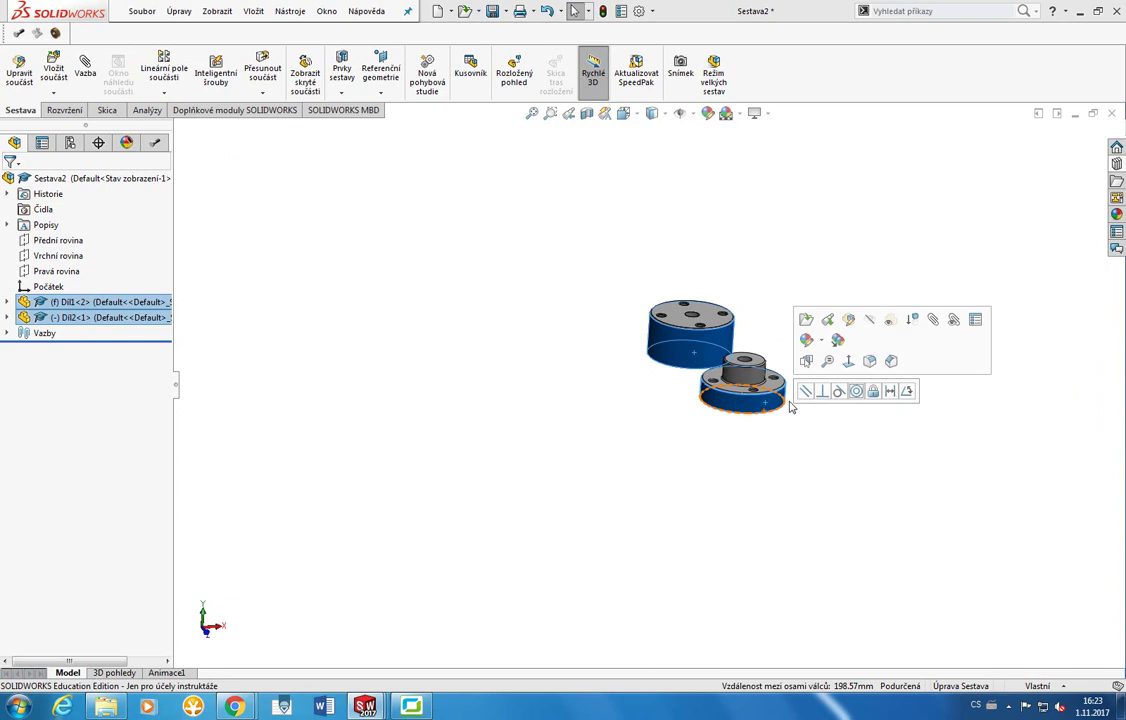
left_click(856, 391)
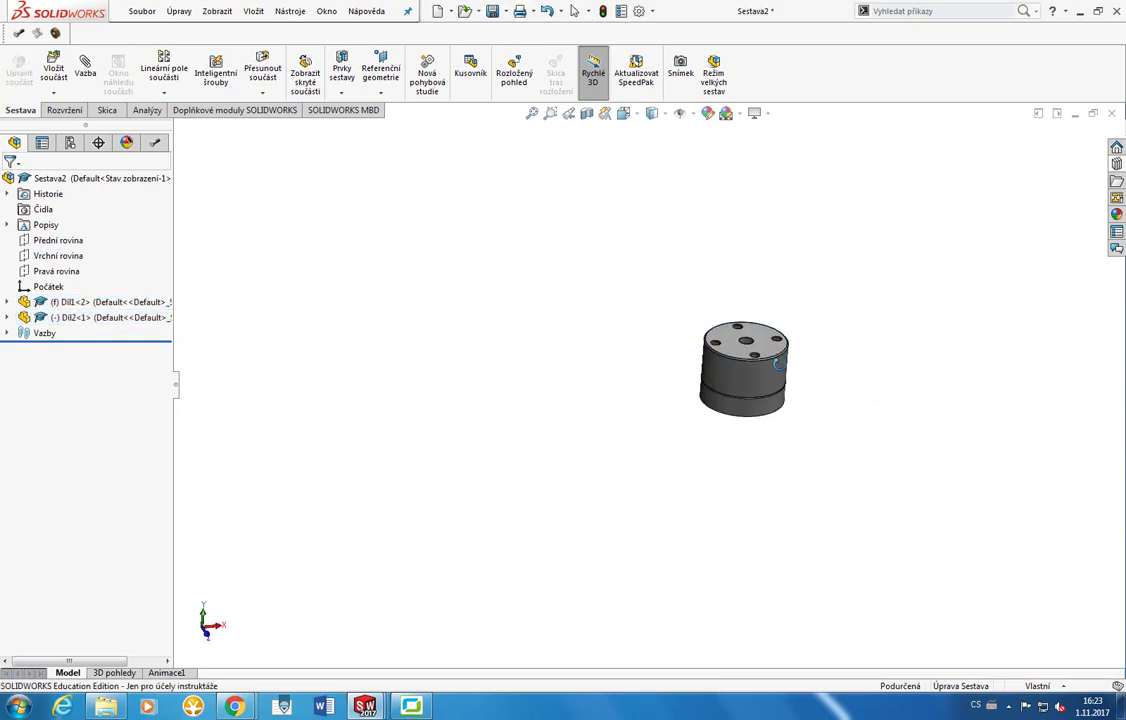
Rotate Díl2 about its axis so its four outer holes roughly line up with those in Díl1.
key("f")
left_click_drag(749, 372, 606, 451)
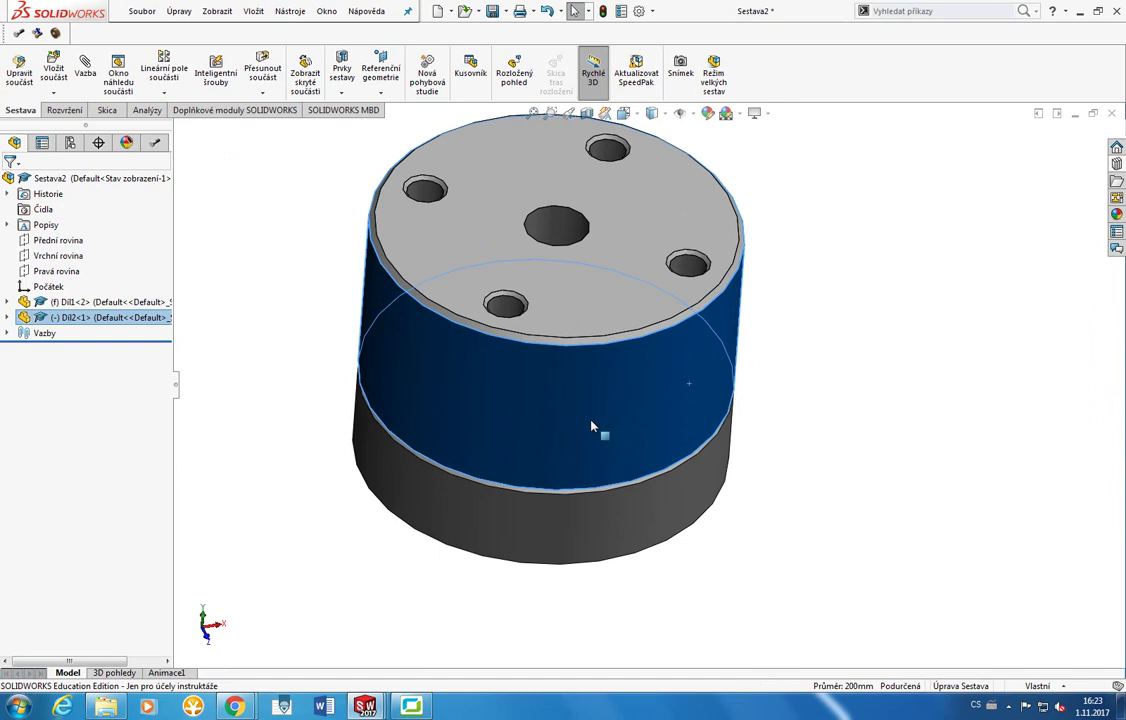
left_click_drag(503, 402, 714, 367)
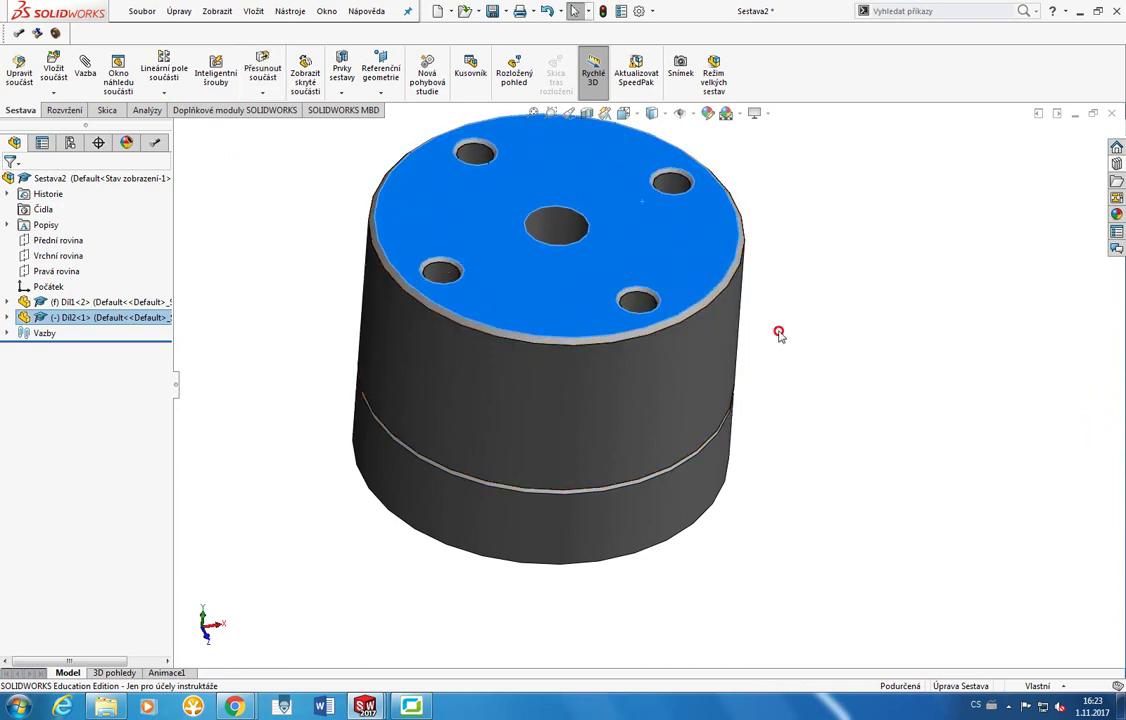
key("Escape")
middle_click_drag(564, 272, 558, 443)
scroll(490, 410, "down", 5)
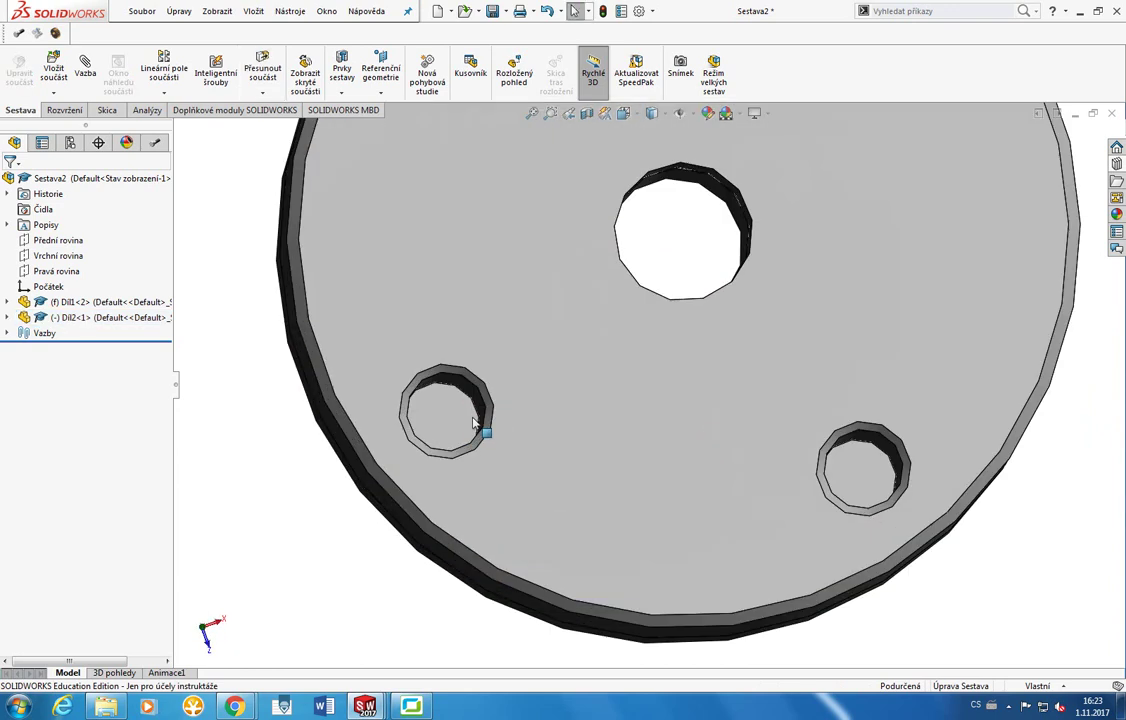
left_click_drag(507, 375, 643, 302)
Mate one of Díl2's outer holes concentric with the matching hole in Díl1.
scroll(475, 463, "up", 5)
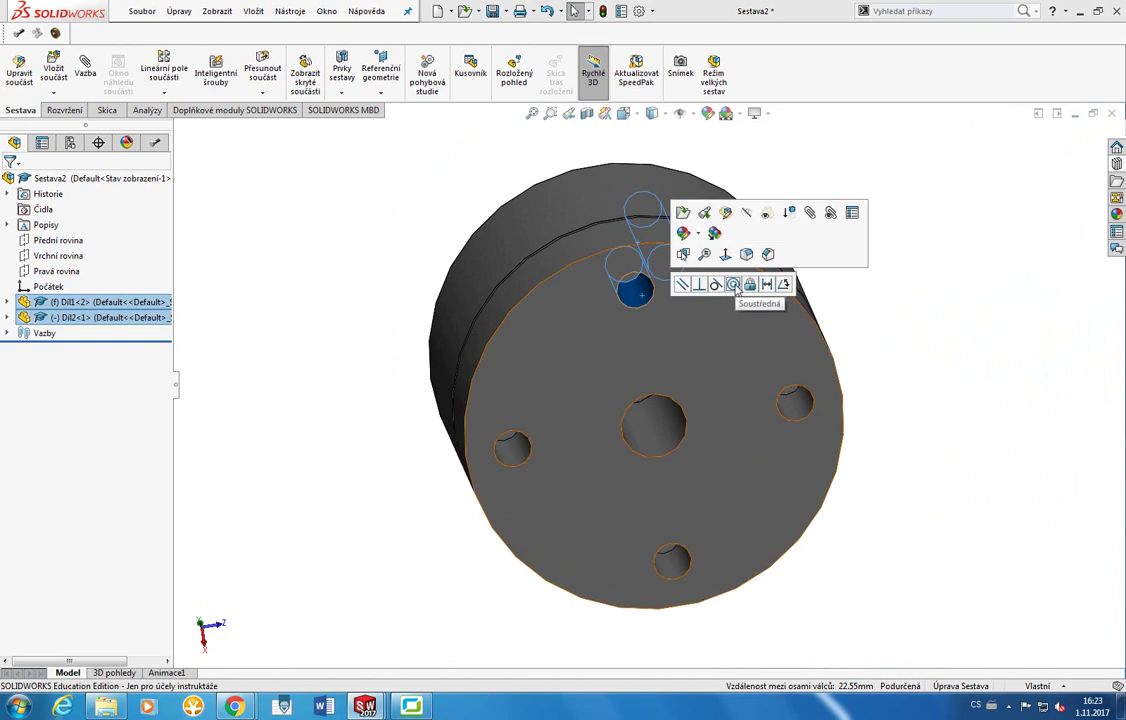
left_click(734, 286)
middle_click_drag(660, 260, 665, 405)
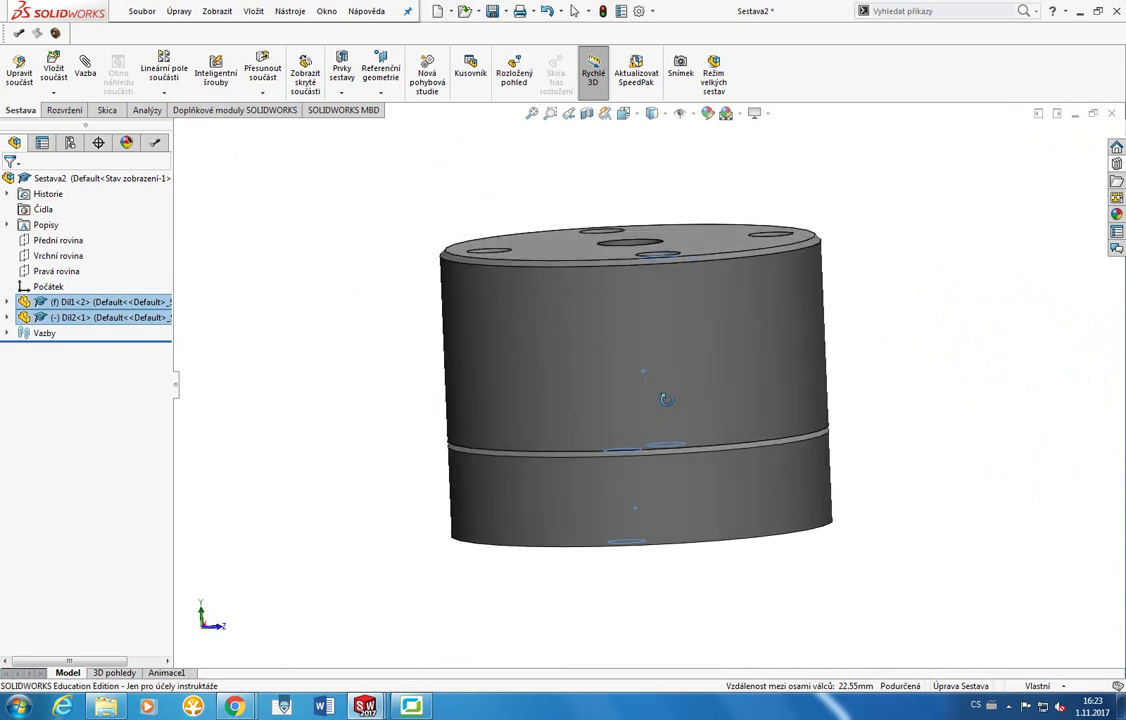
middle_click_drag(666, 399, 679, 264)
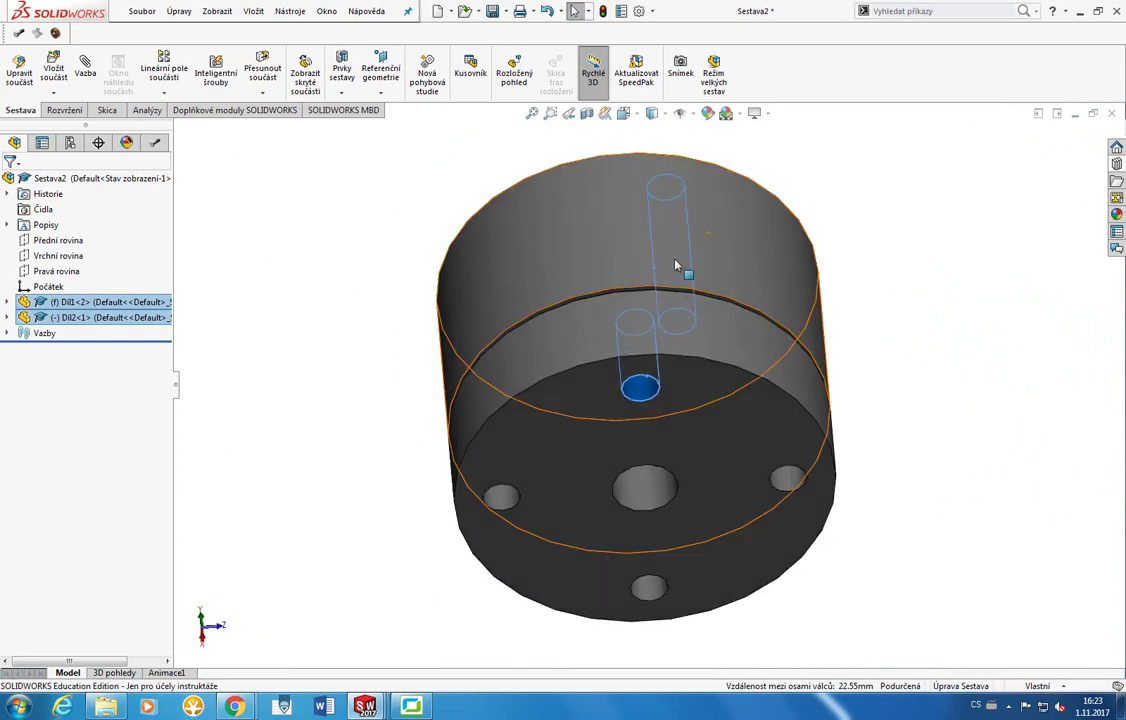
left_click(648, 390, "ctrl")
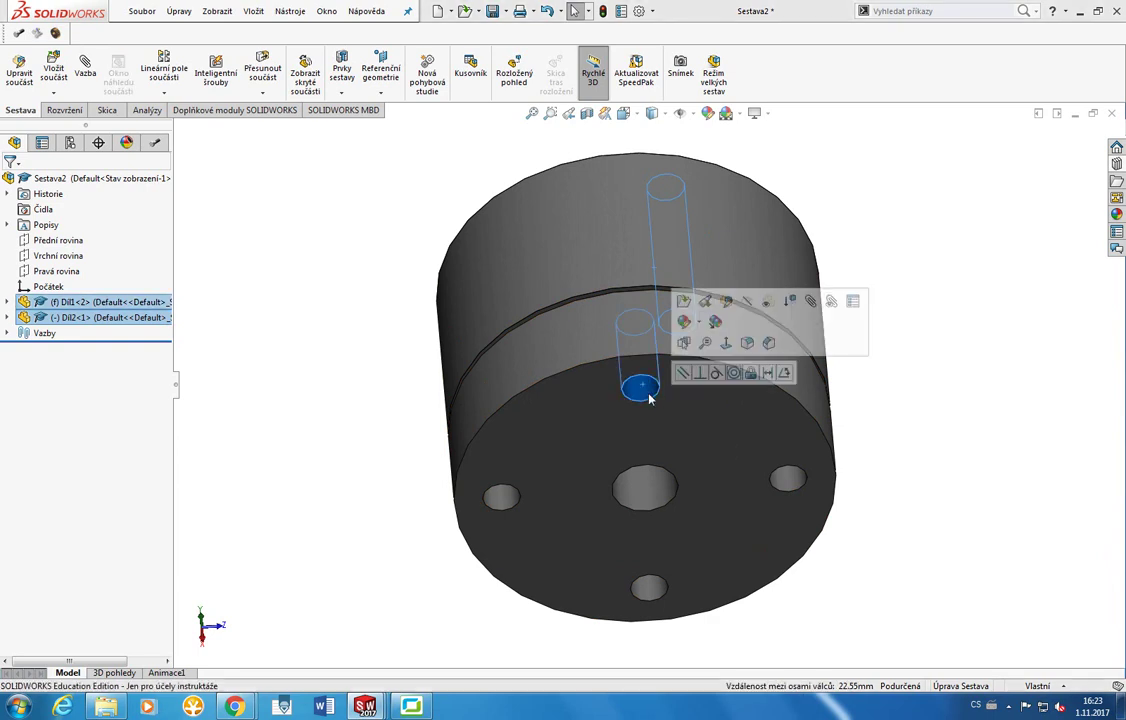
left_click(737, 374)
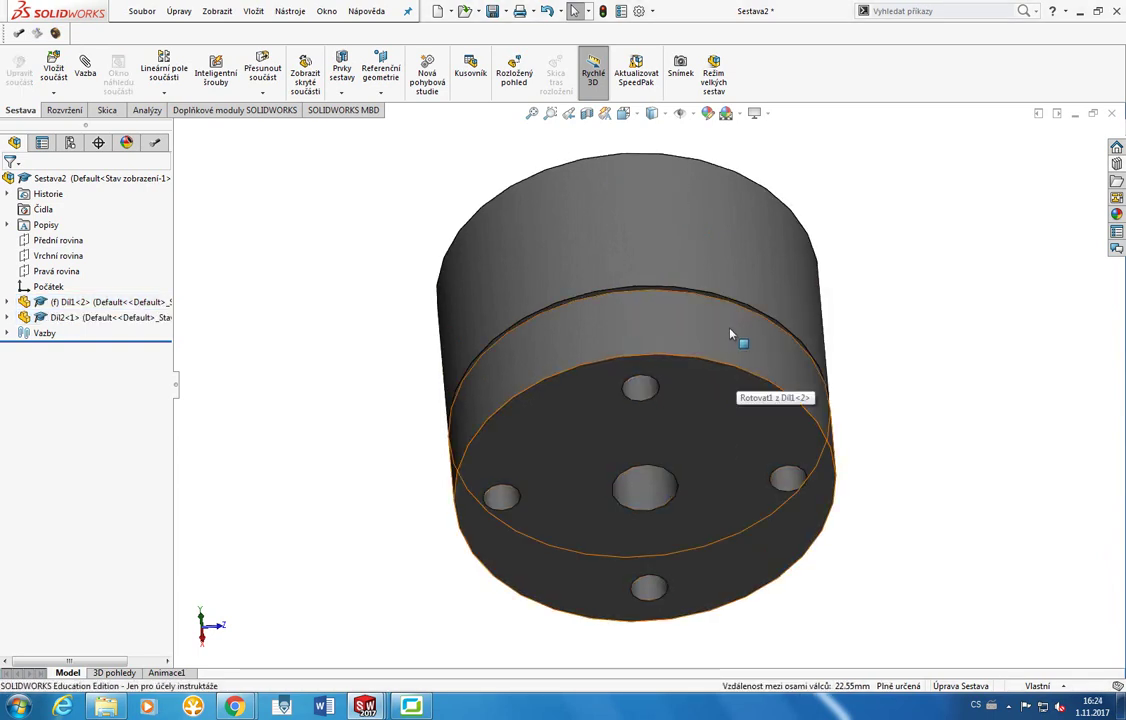
Examine the hole alignment from above and check the list of mates between Díl1 and Díl2, including Soustředná4.
middle_click_drag(730, 335, 711, 603)
key("space")
left_click(661, 314)
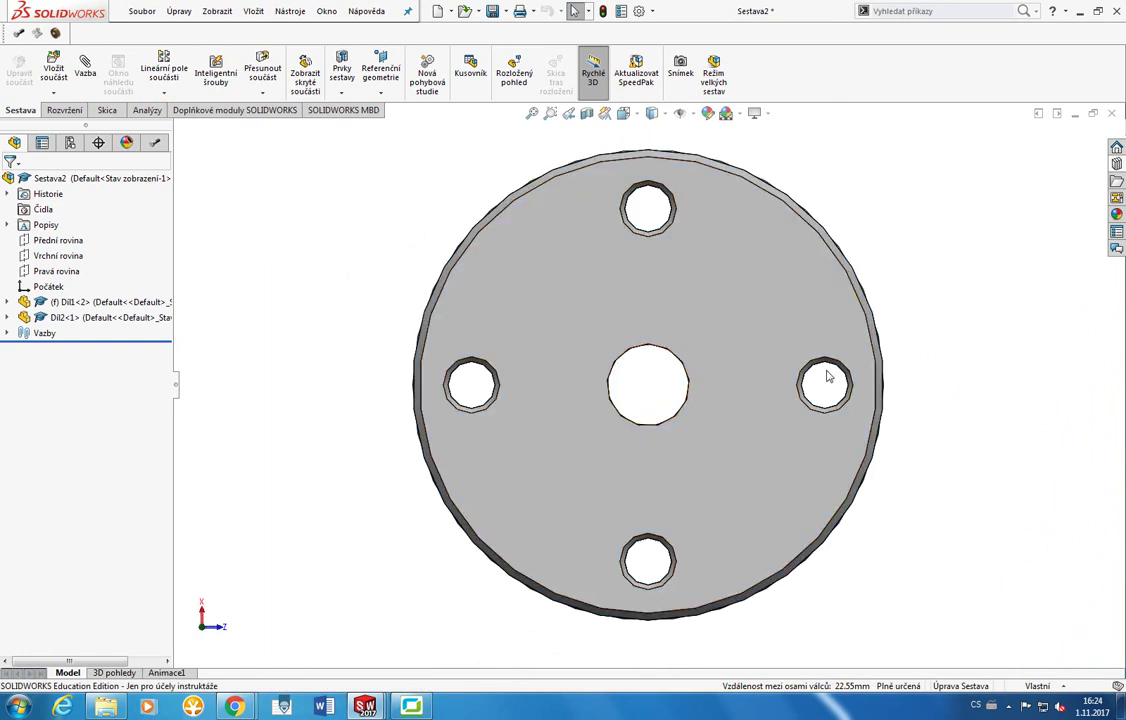
middle_click_drag(711, 470, 678, 420)
left_click_drag(678, 420, 563, 329)
left_click(8, 333)
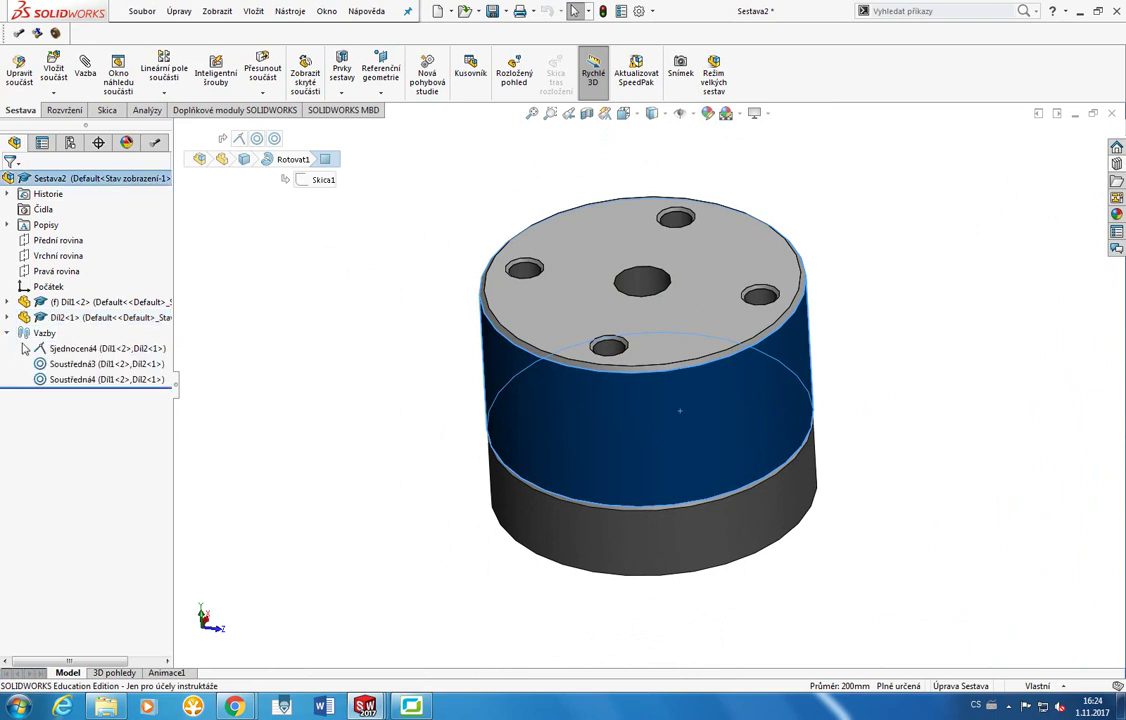
left_click(68, 380)
middle_click_drag(322, 455, 626, 384)
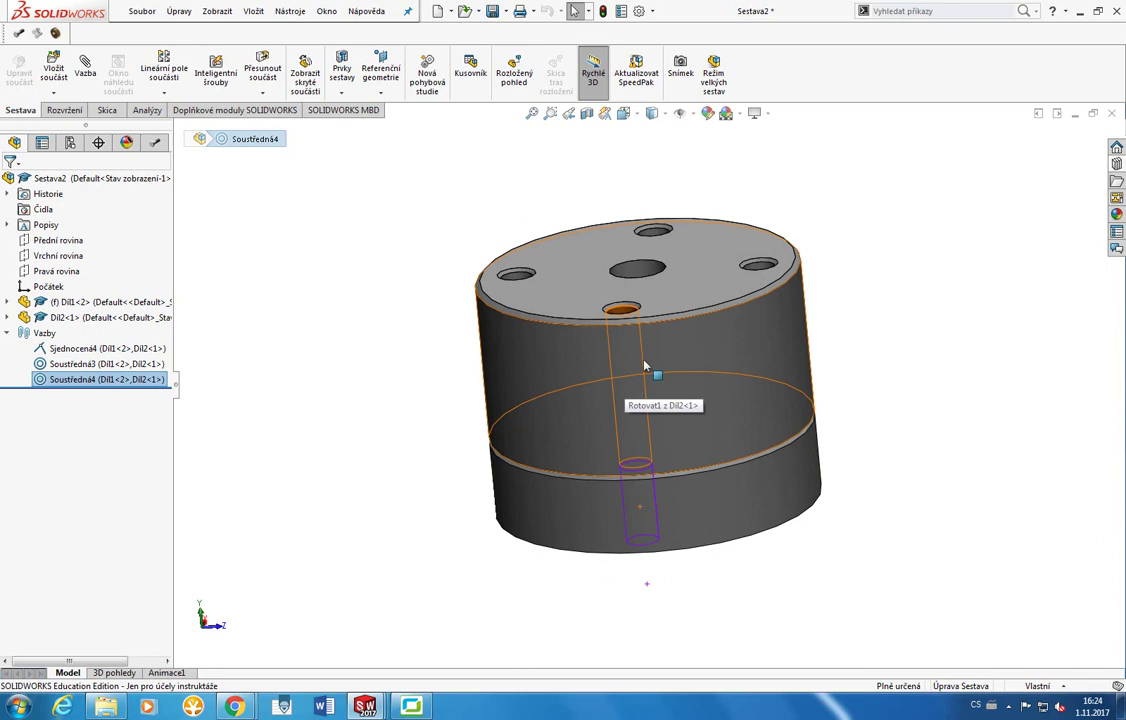
left_click(456, 313)
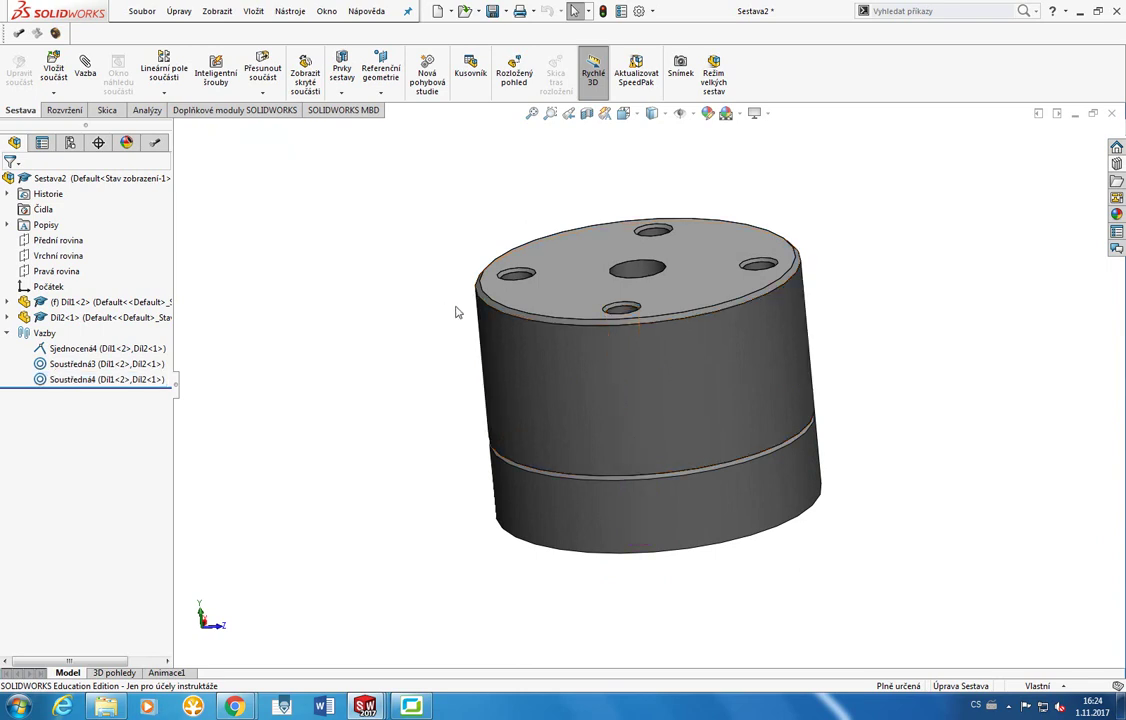
middle_click_drag(456, 320, 460, 294)
left_click(719, 357)
right_click_drag(719, 357, 897, 302)
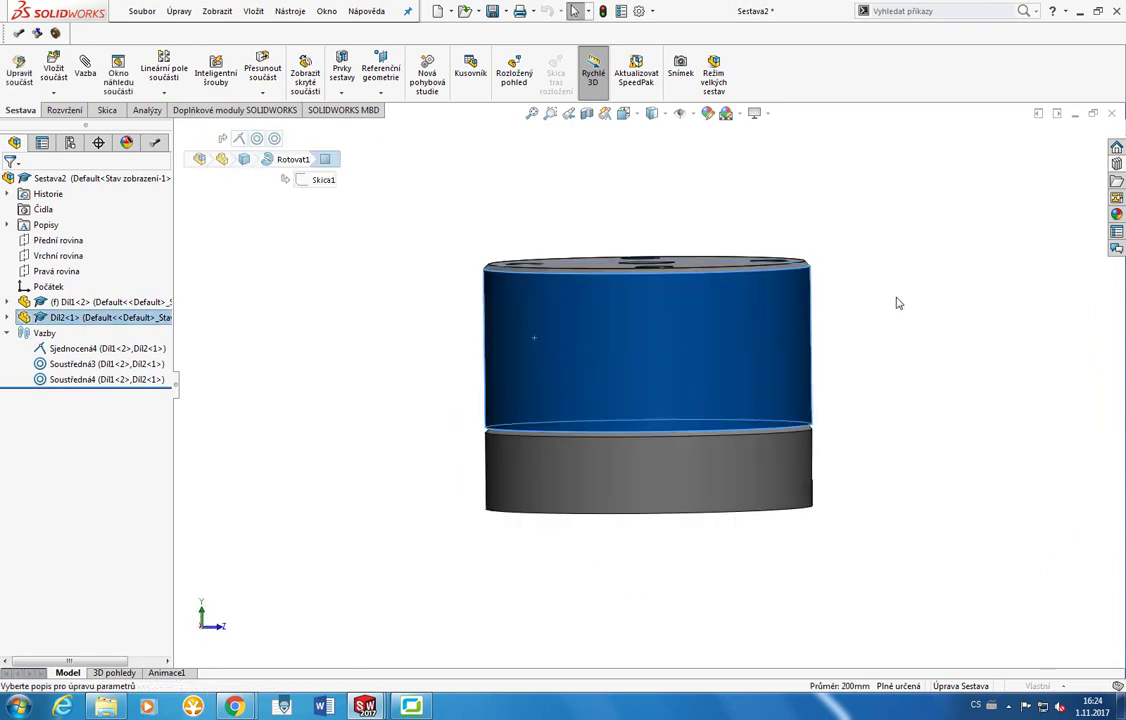
key("Escape")
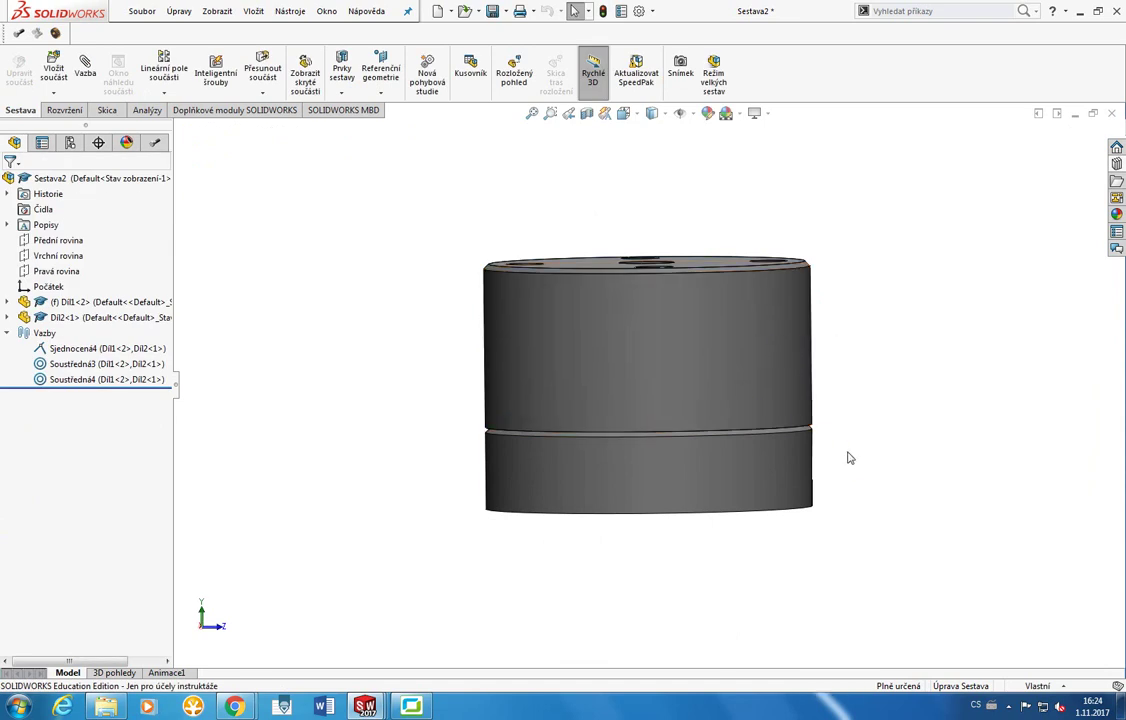
double_click(44, 333)
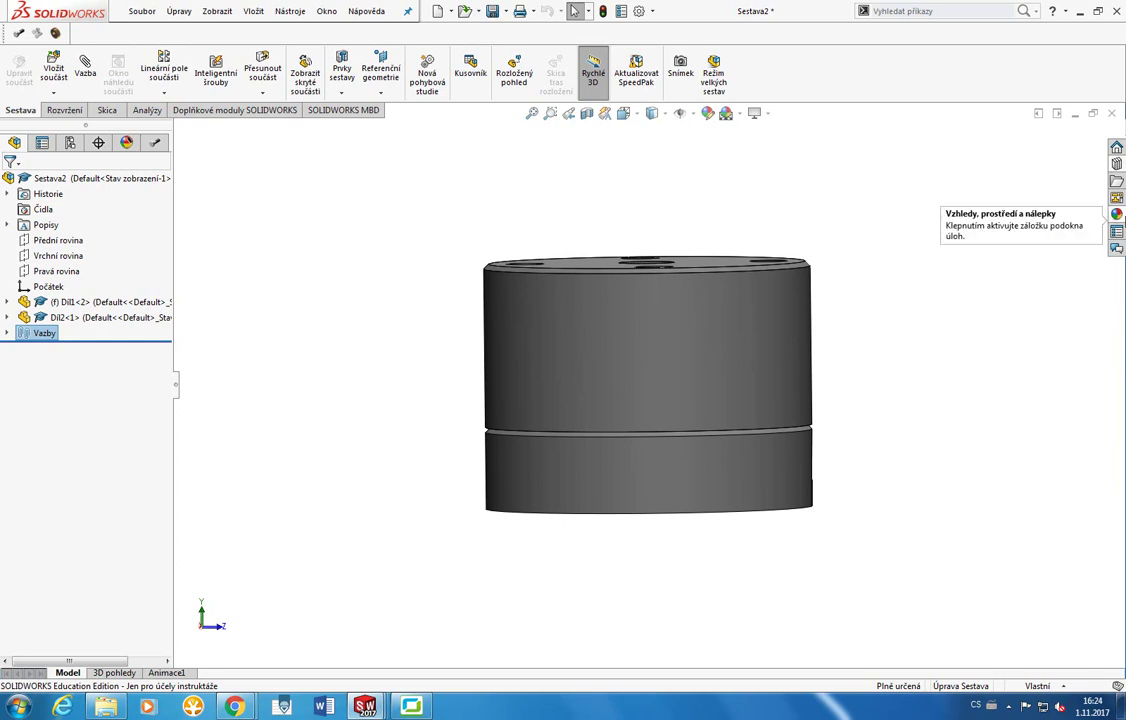
Apply the polished aluminium appearance (leštěný hliník) from the metal category to Díl2's body.
left_click(1117, 214)
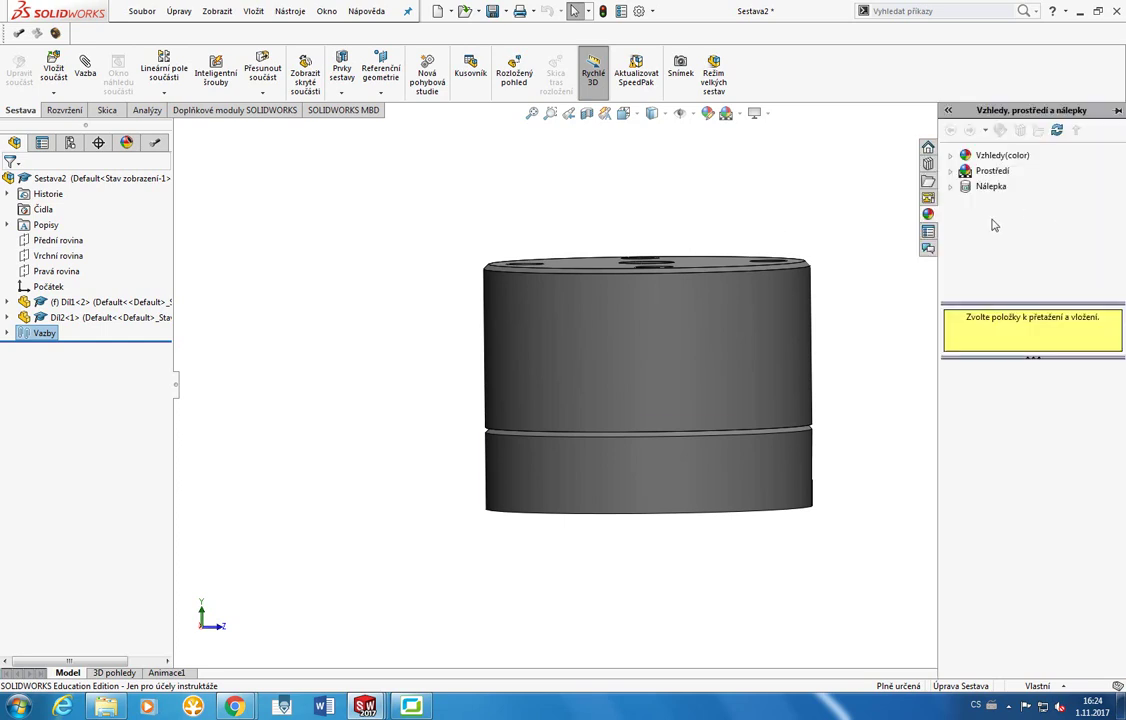
mouse_move(364, 707)
mouse_move(325, 630)
left_click(960, 157)
left_click(1002, 171)
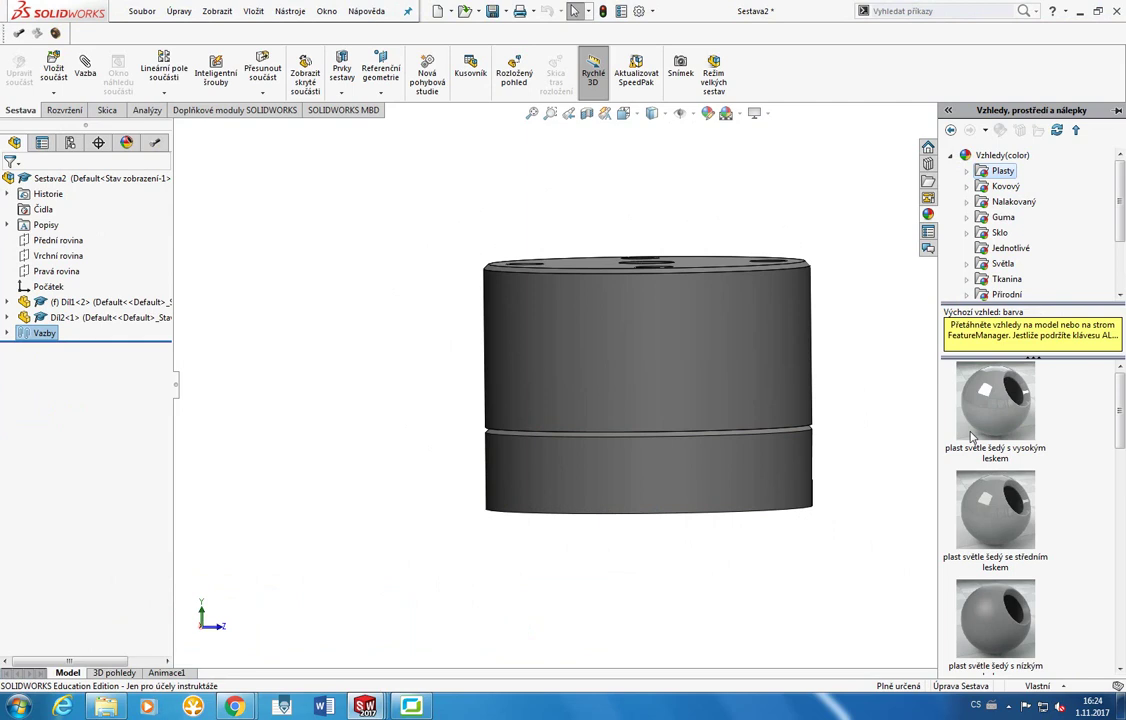
left_click(1001, 217)
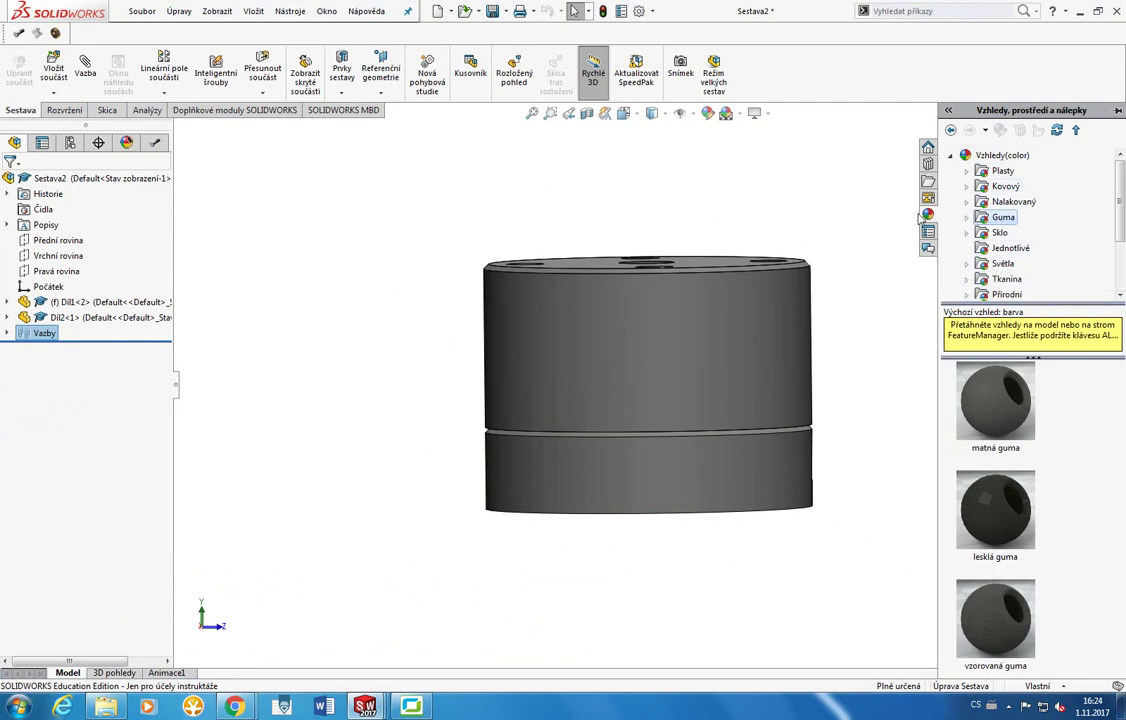
left_click(929, 215)
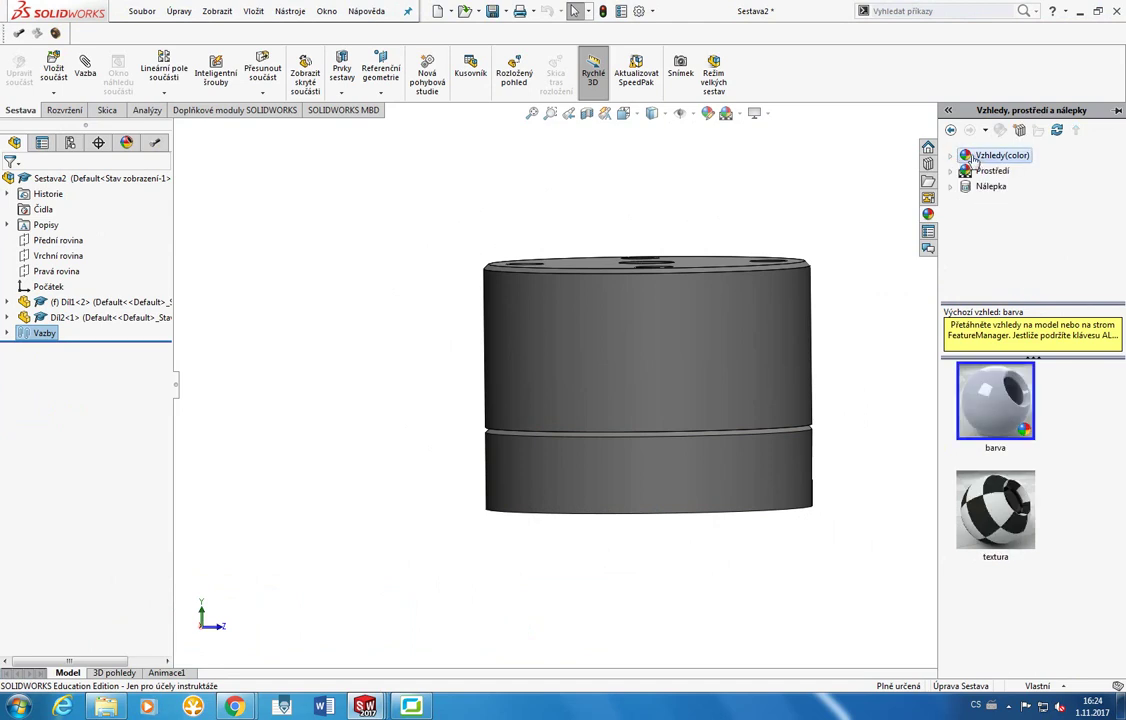
double_click(975, 157)
double_click(995, 173)
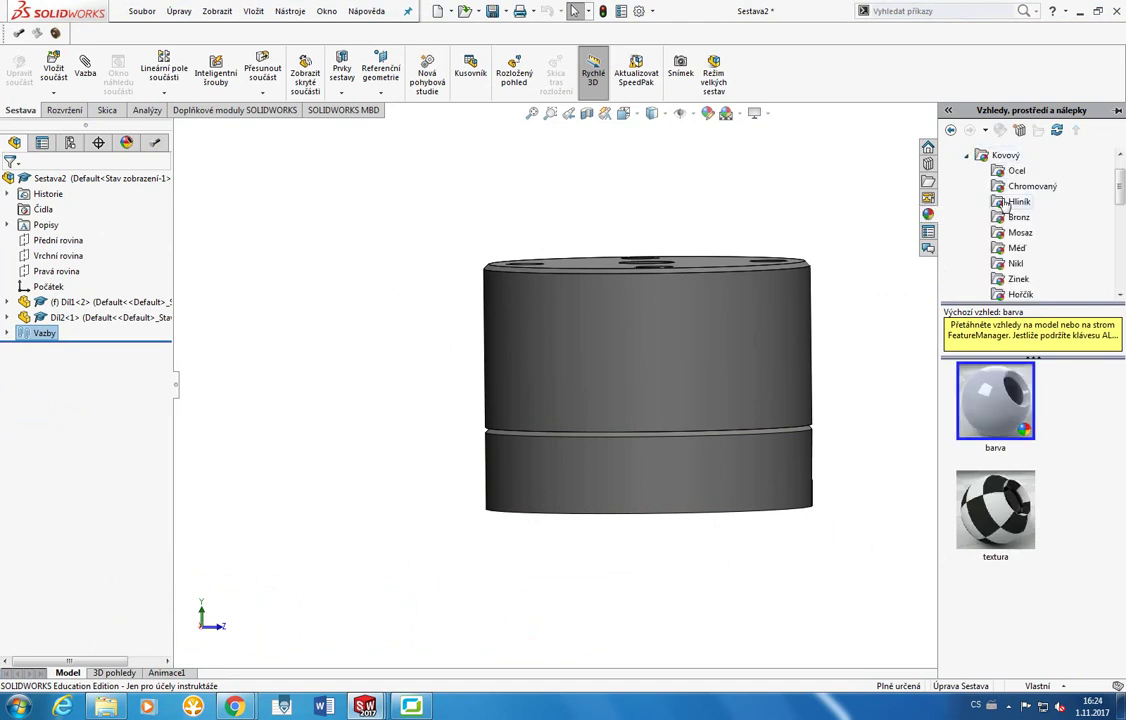
left_click(1007, 203)
left_click_drag(993, 402, 779, 362)
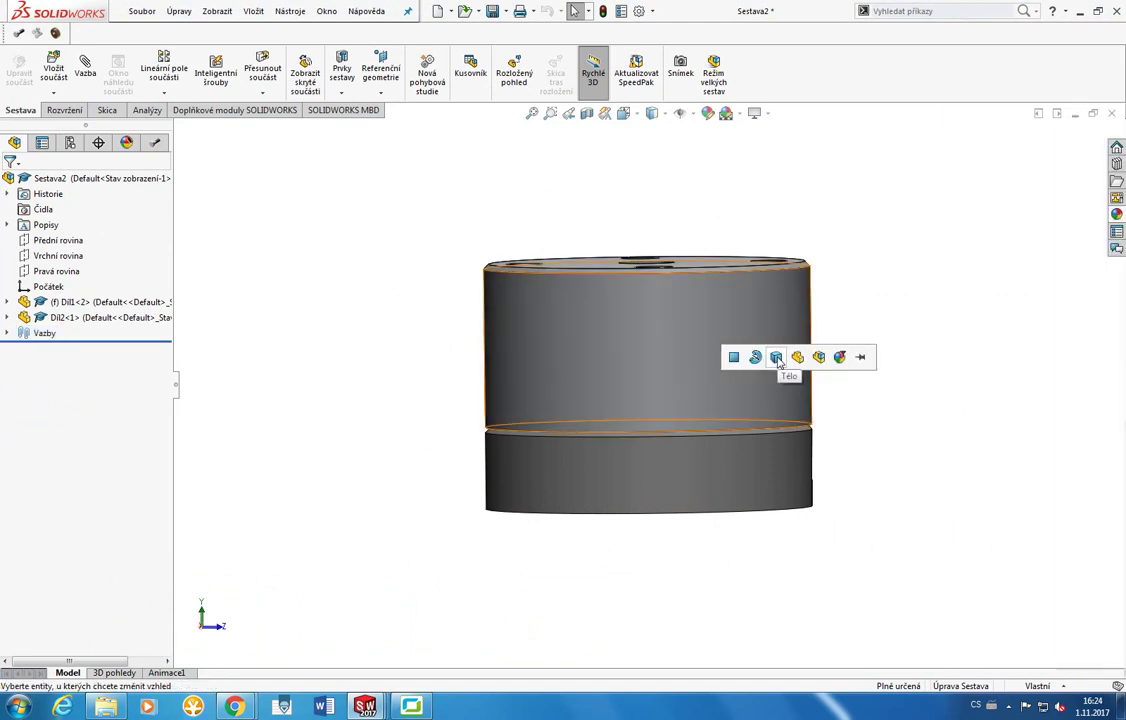
left_click(777, 357)
Apply a copper appearance from the Měď category to Díl1's whole body.
left_click(1117, 214)
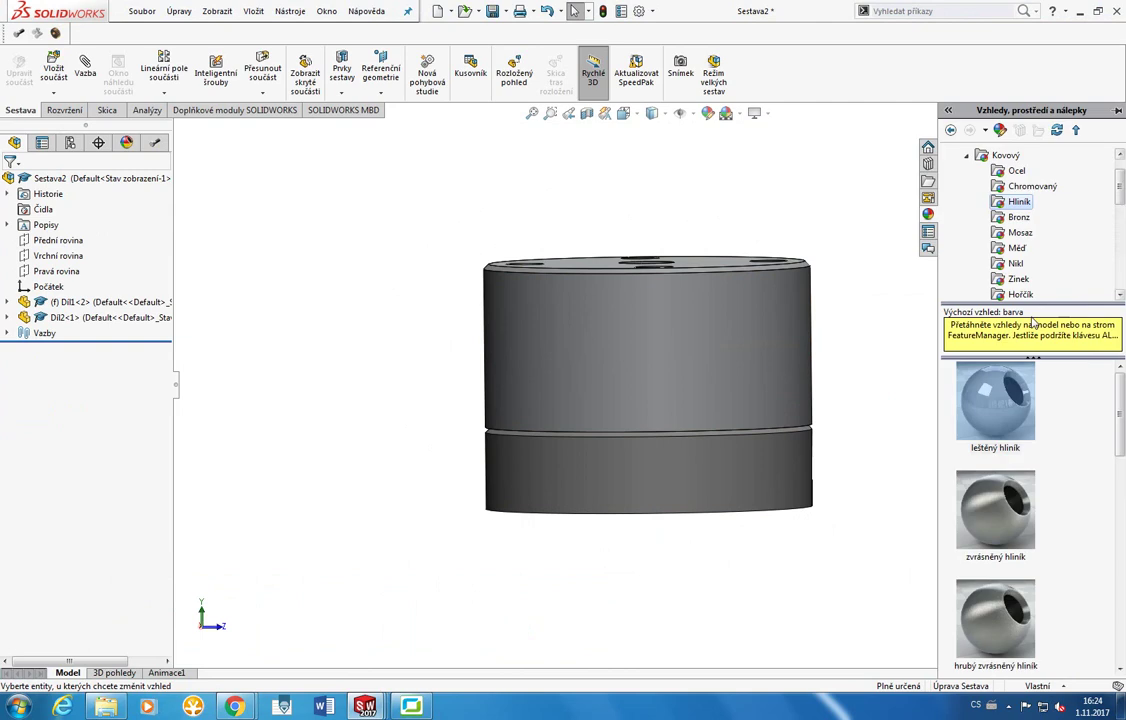
left_click(1013, 250)
left_click_drag(995, 365, 783, 470)
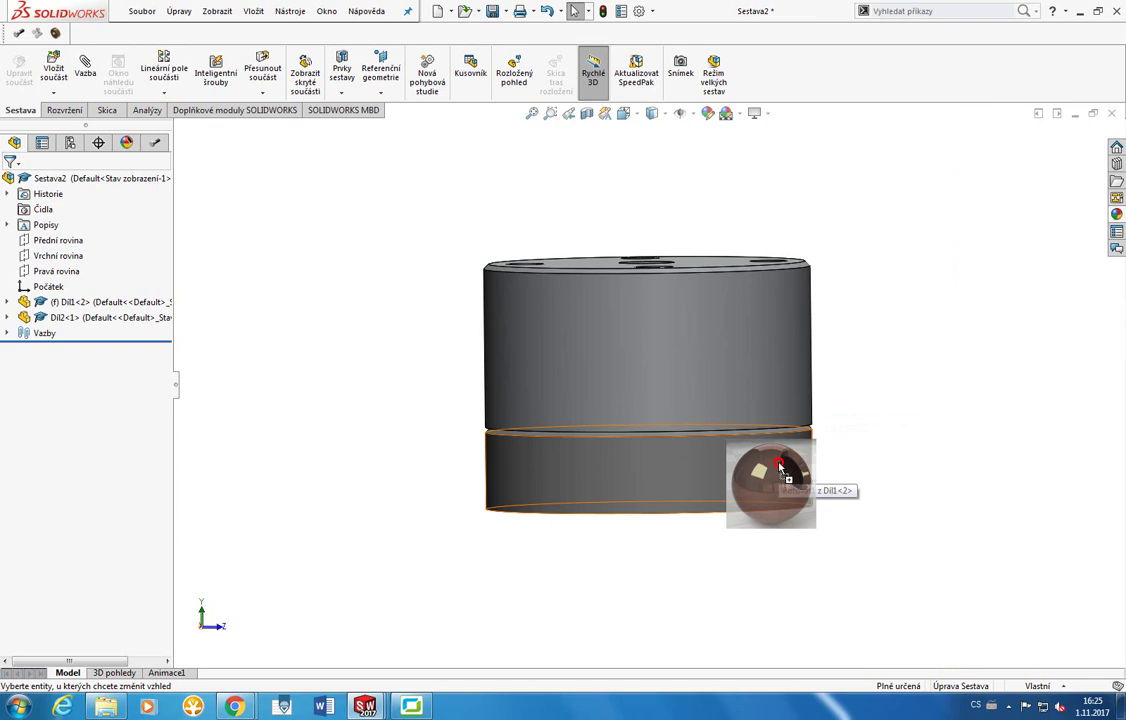
left_click_drag(782, 468, 781, 467)
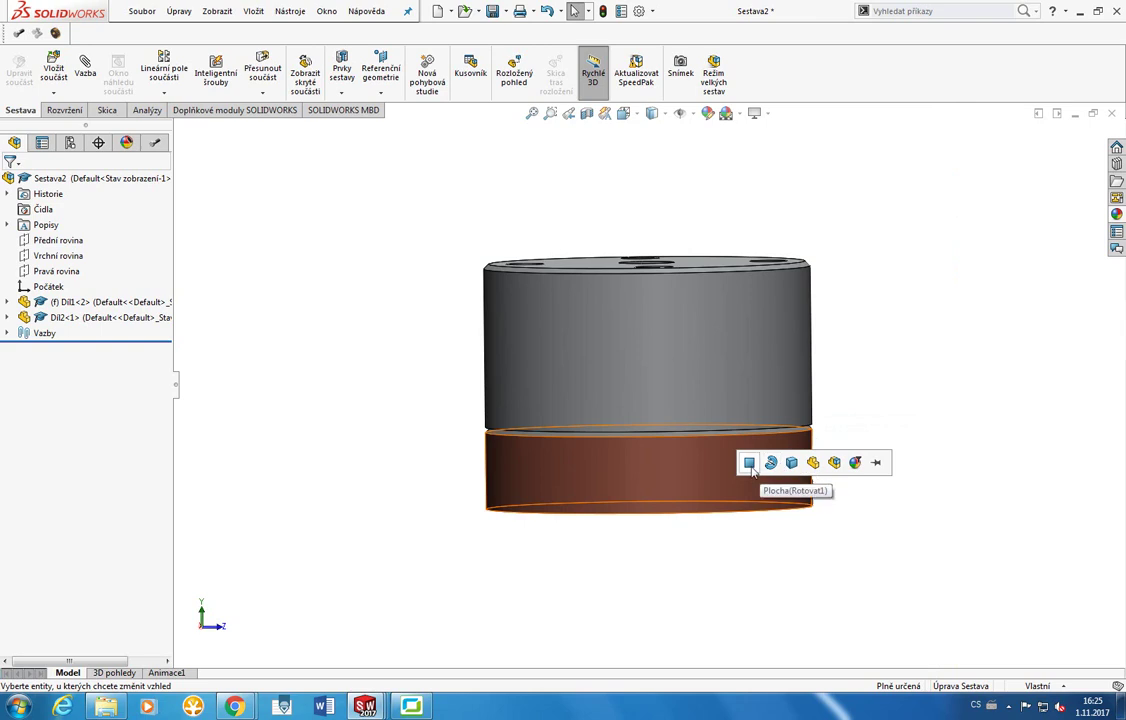
middle_click_drag(755, 460, 749, 397)
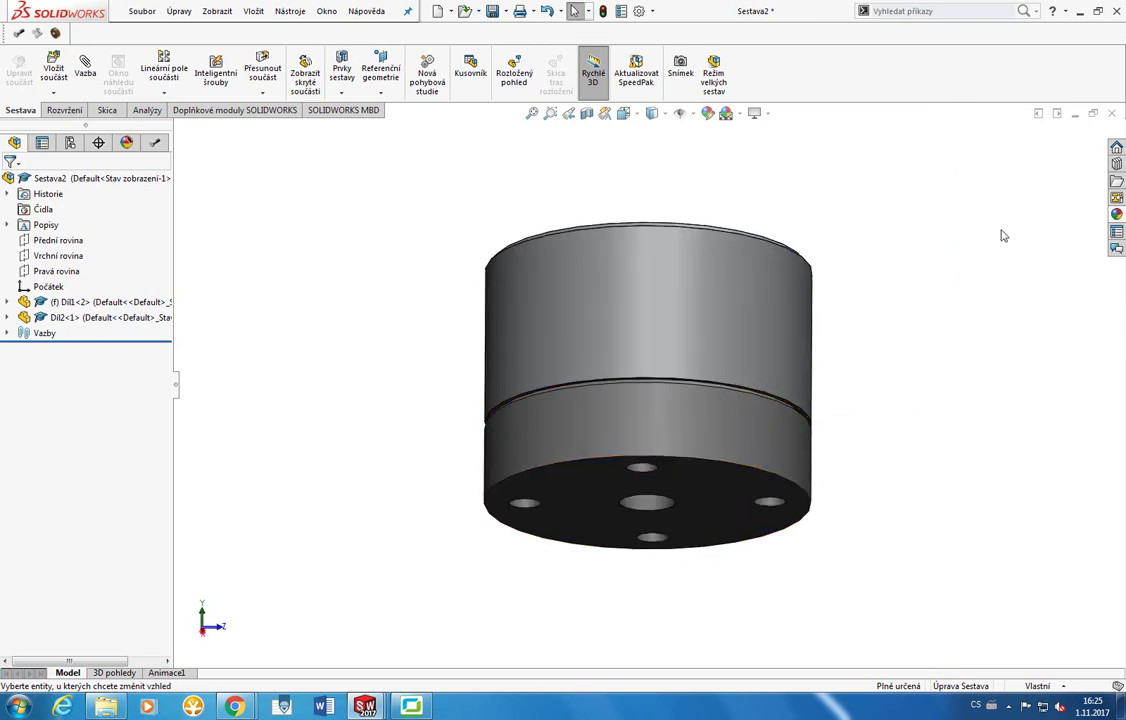
left_click(1117, 214)
left_click_drag(995, 514, 722, 440)
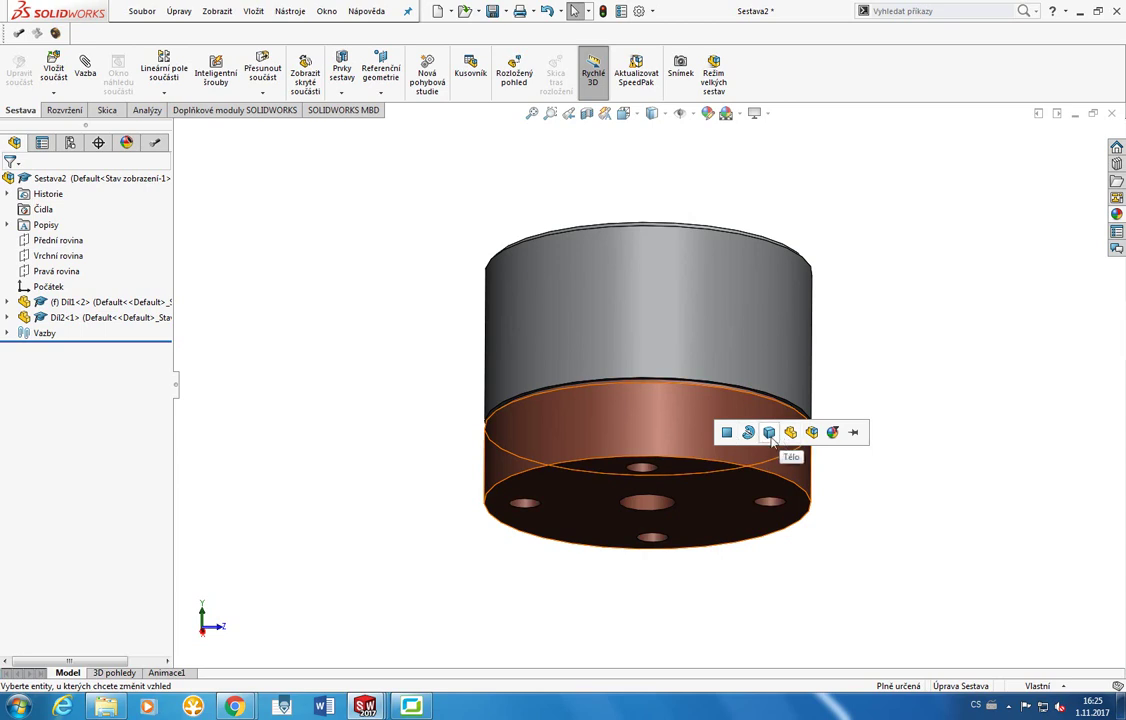
left_click(771, 436)
Save the assembly as Sestava2 in the Solid krouzek folder, together with both modified parts.
middle_click_drag(855, 498, 834, 540)
left_click(493, 16)
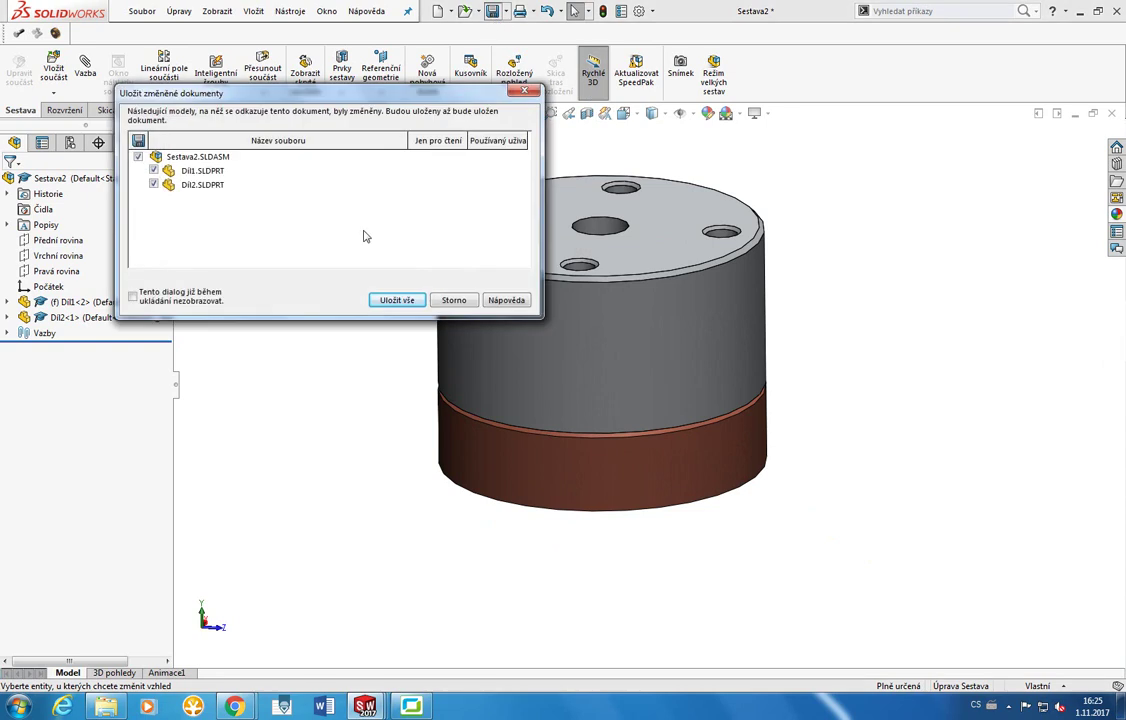
left_click(391, 303)
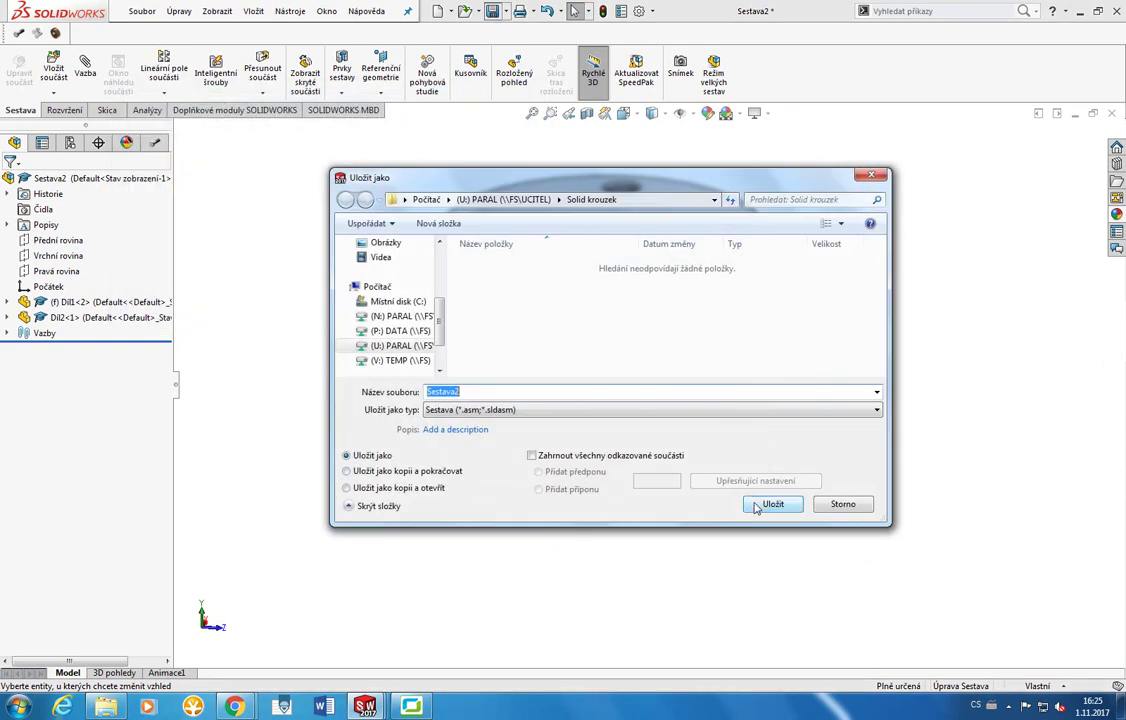
left_click(770, 504)
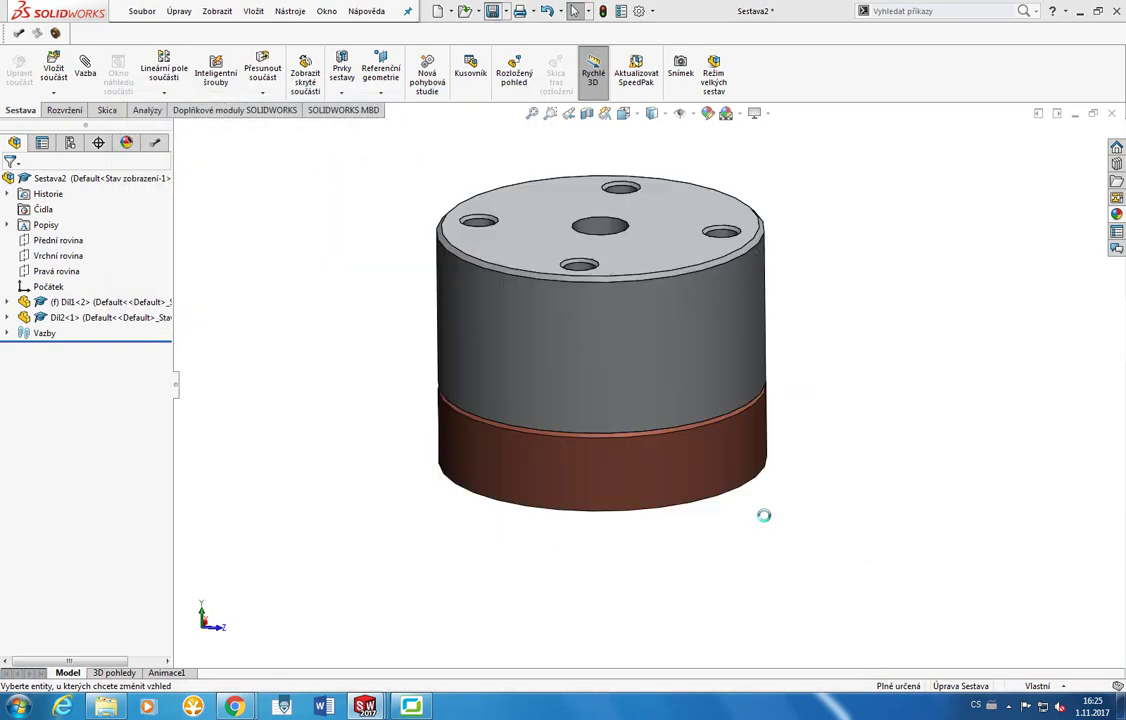
Browse the metal appearances, including nickel, magnesium and titanium, and open the gold category (Zlato).
left_click(1115, 214)
left_click(1015, 263)
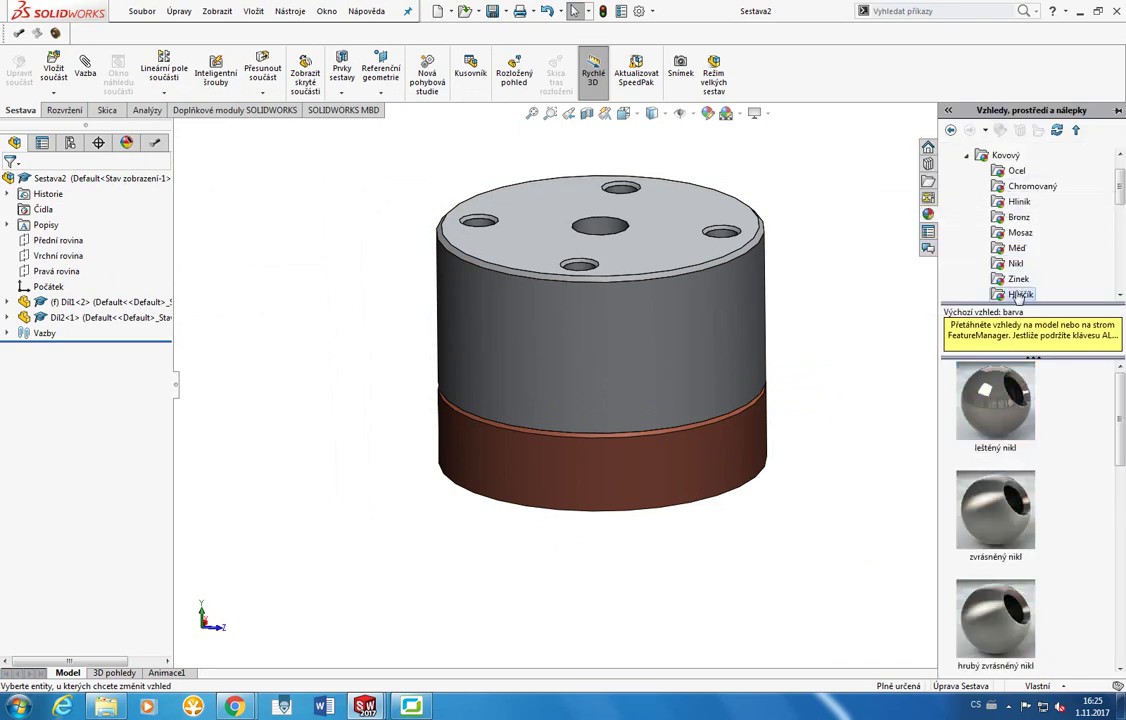
left_click(1020, 295)
scroll(1020, 290, "down", 1)
left_click(1017, 279)
scroll(1020, 282, "down", 1)
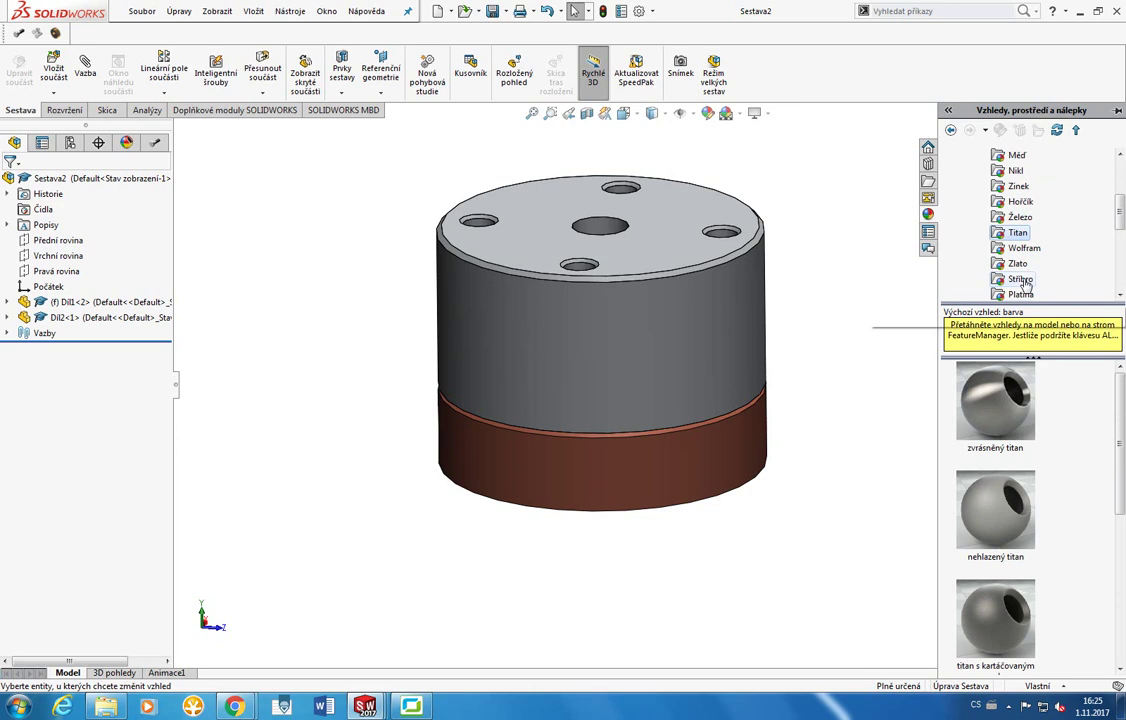
left_click(1017, 263)
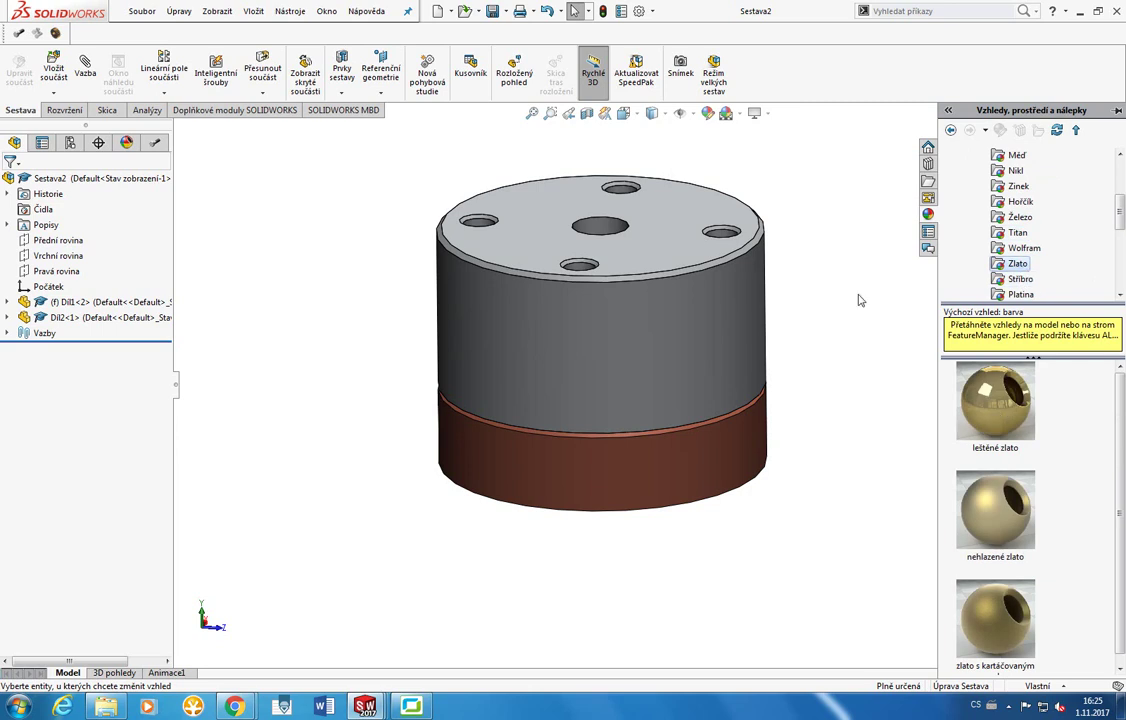
Try to apply polished gold (leštěné zlato) to Díl2's body and matte gold (nehlazené zlato) at its central hole.
middle_click_drag(858, 300, 860, 345)
left_click_drag(995, 400, 617, 298)
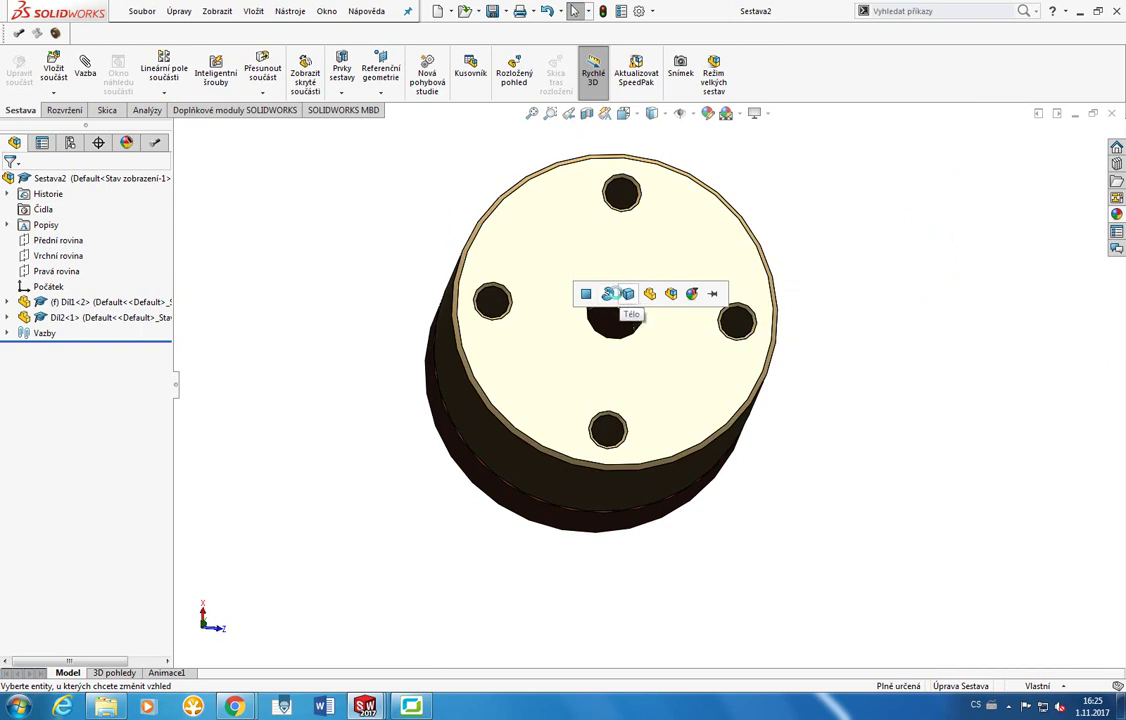
middle_click_drag(814, 259, 783, 197)
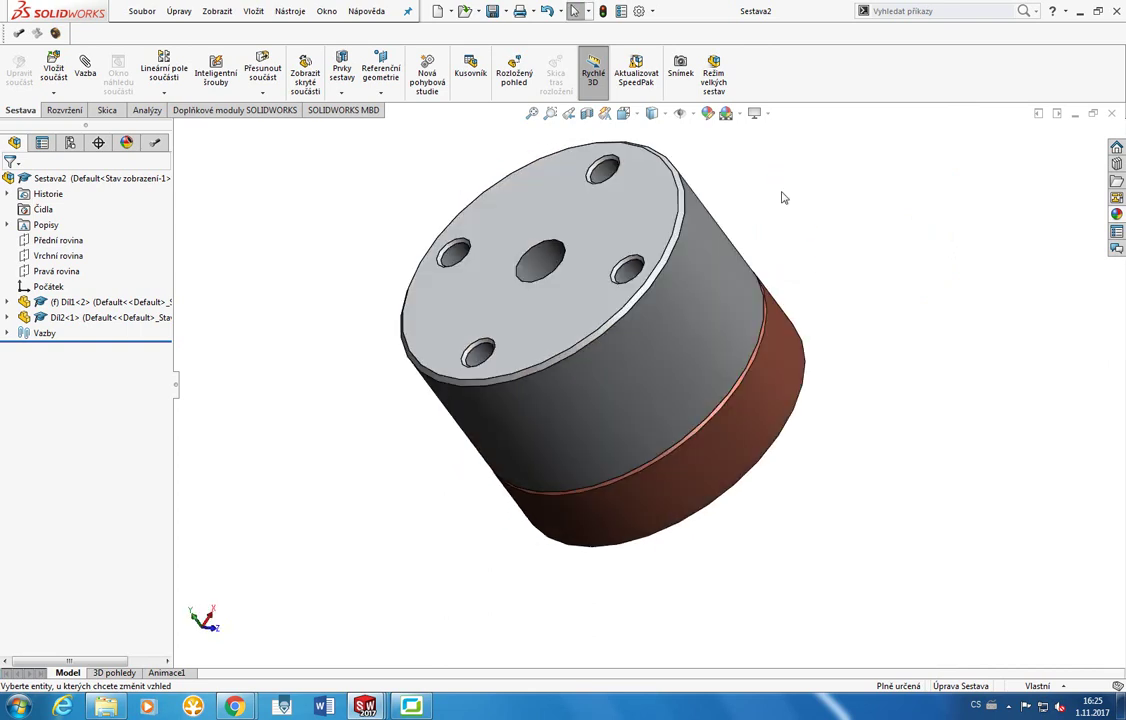
left_click(1116, 214)
left_click_drag(1043, 533, 538, 290)
Apply the brushed gold appearance (zlato s kartáčovaným) to only the cylindrical face of Díl2's central hole.
left_click(1116, 214)
left_click_drag(1030, 630, 545, 268)
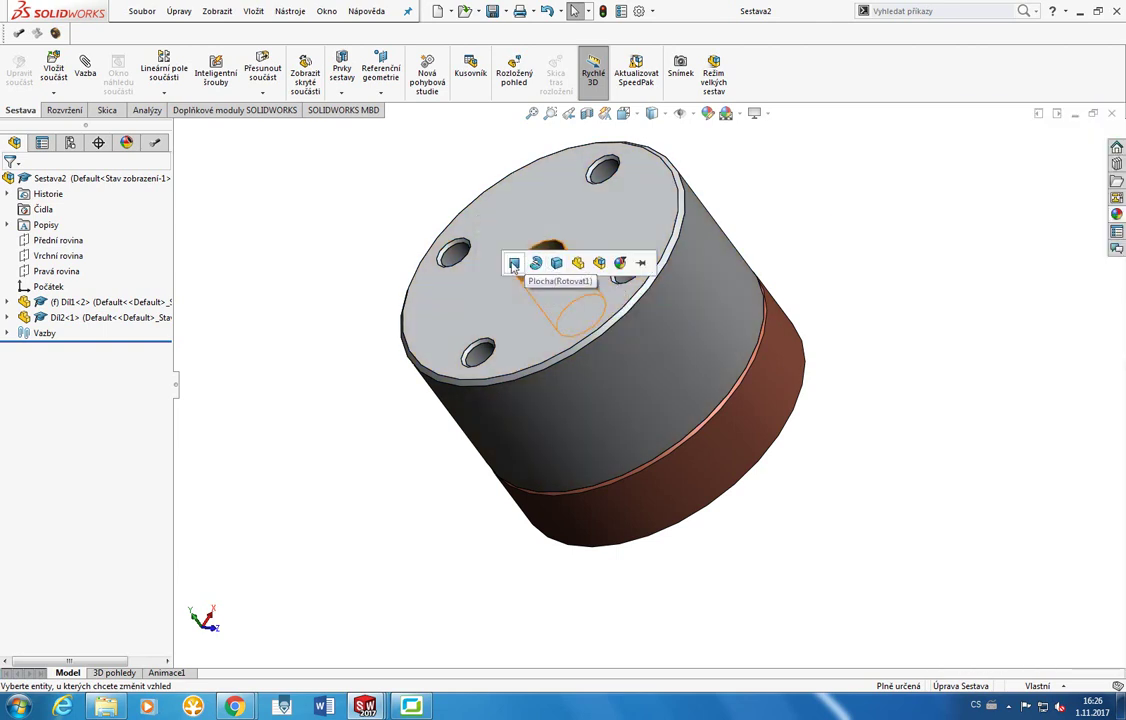
left_click(514, 262)
middle_click_drag(752, 197, 839, 241)
scroll(802, 261, "down", 3)
scroll(799, 262, "up", 3)
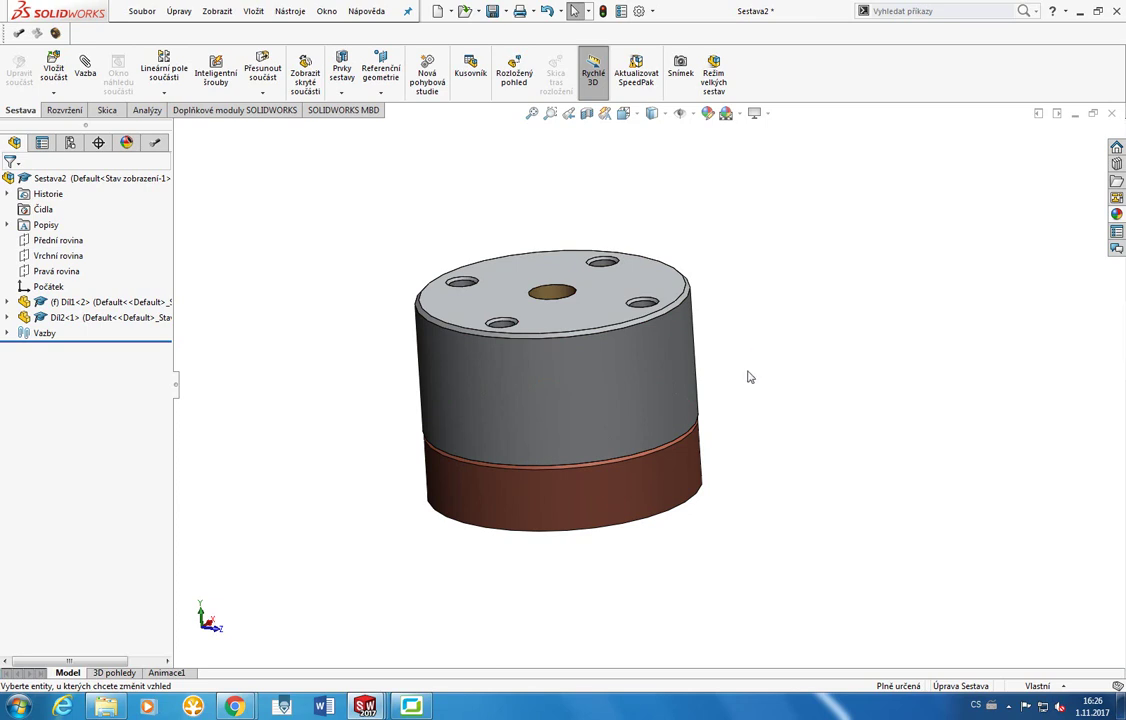
middle_click_drag(750, 377, 759, 421)
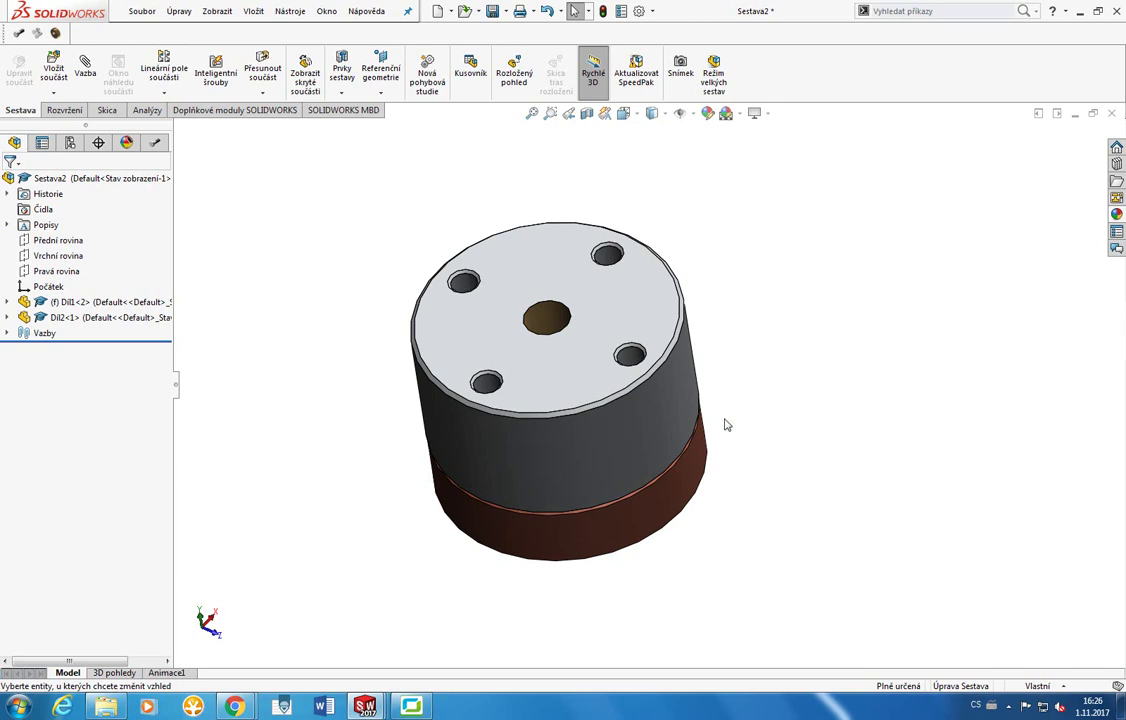
mouse_move(717, 405)
left_mouse_down()
mouse_move(754, 481)
mouse_move(724, 393)
left_mouse_up()
Examine the assembly's configuration-specific file properties, including the mass entry HMOTNOST, and close them without changes.
left_click(141, 12)
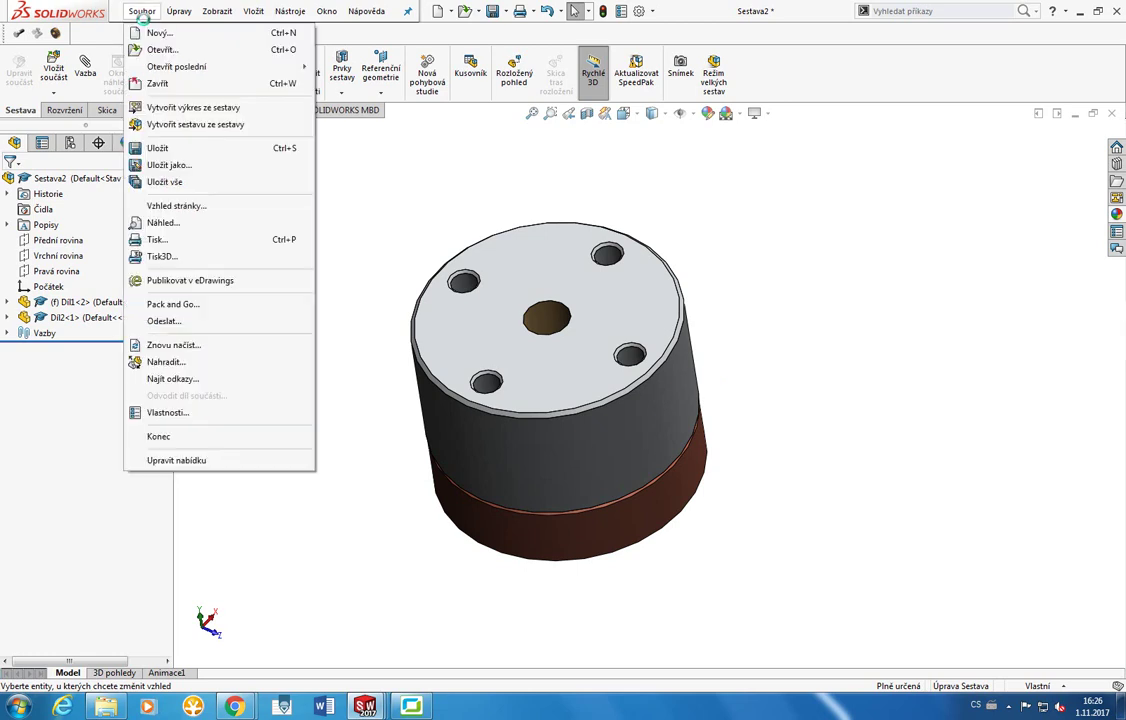
mouse_move(179, 21)
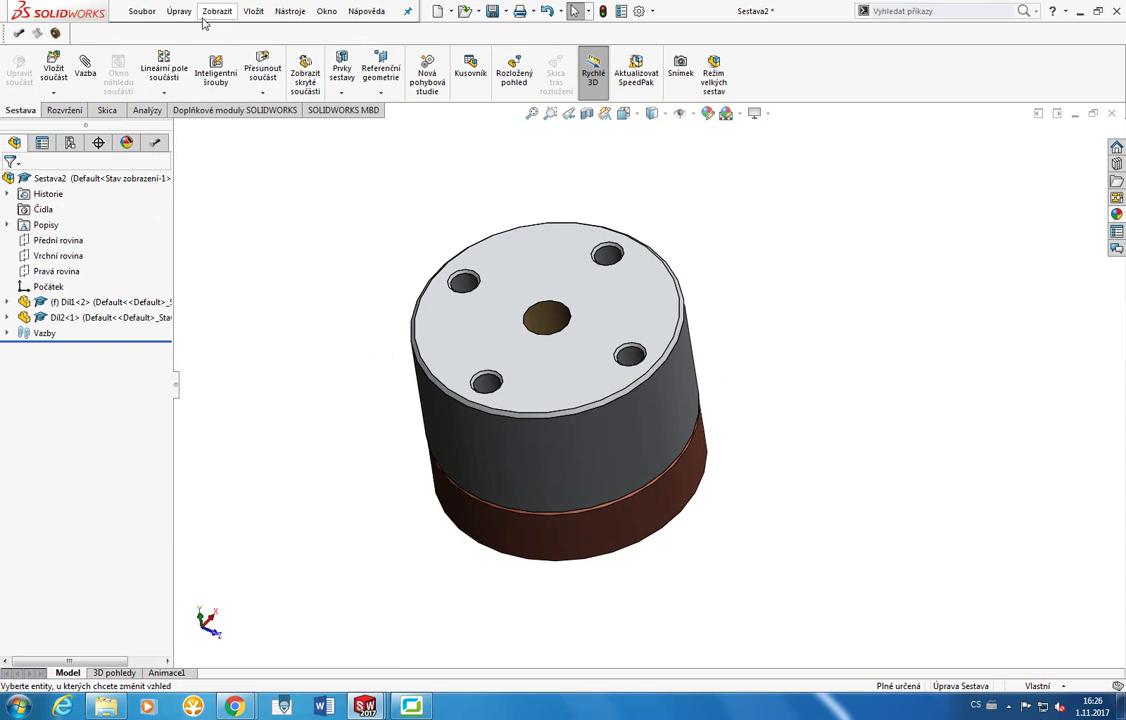
mouse_move(251, 20)
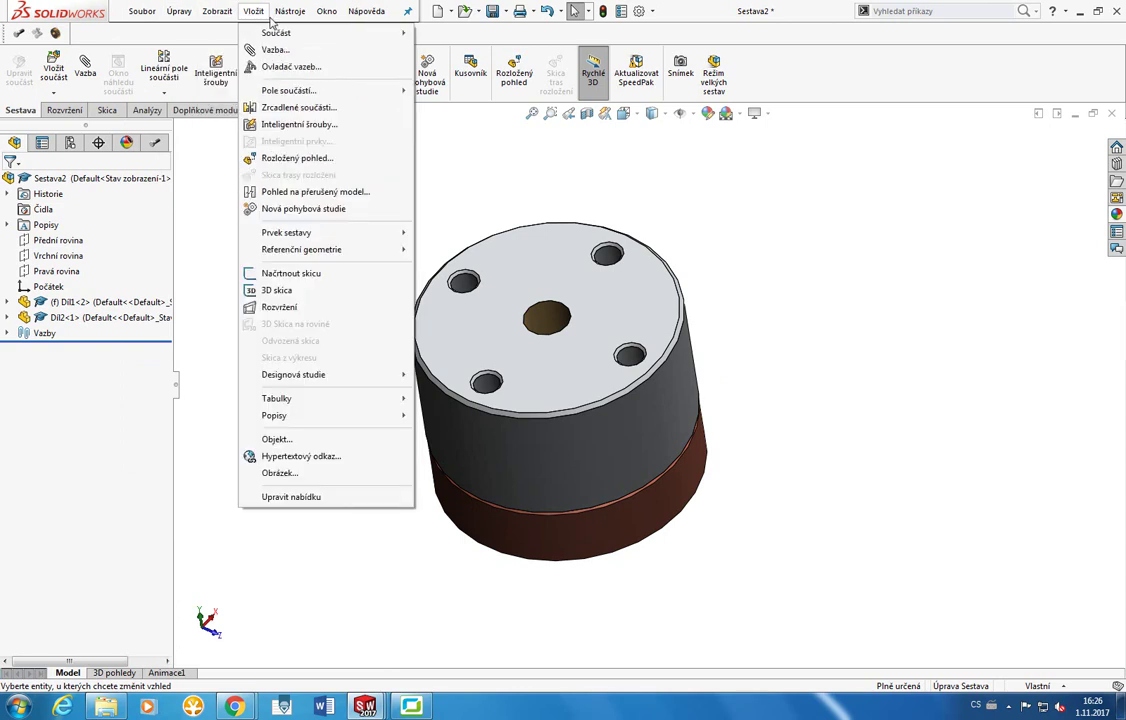
mouse_move(352, 21)
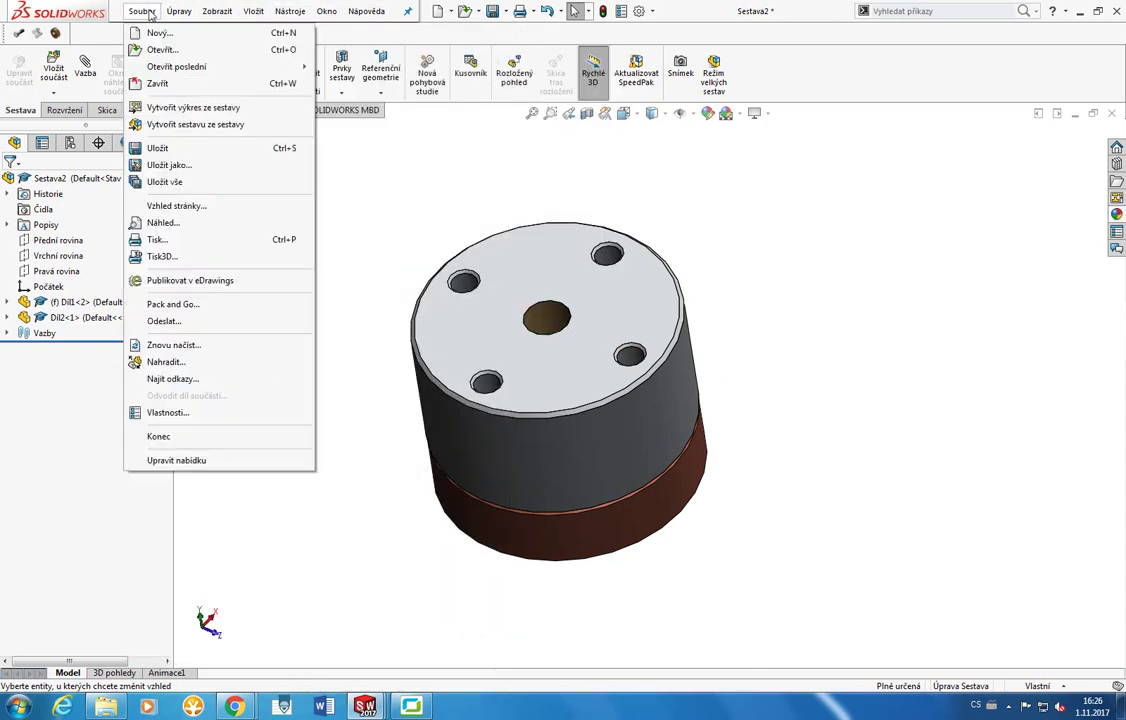
left_click(184, 413)
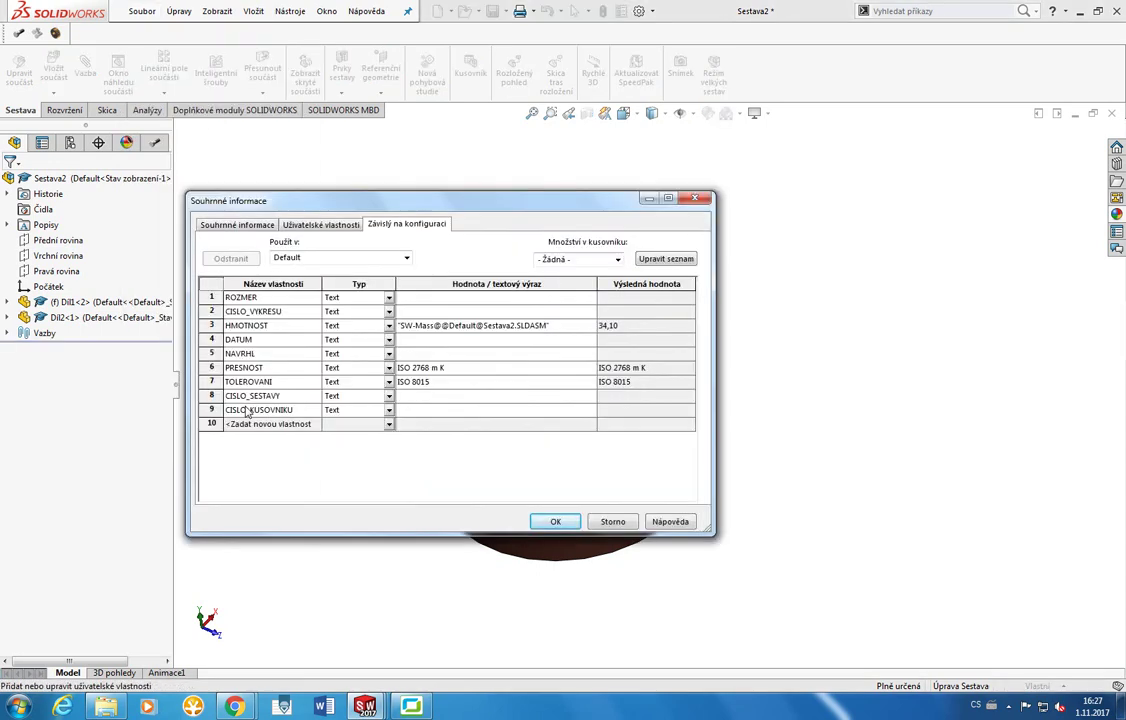
left_click(694, 198)
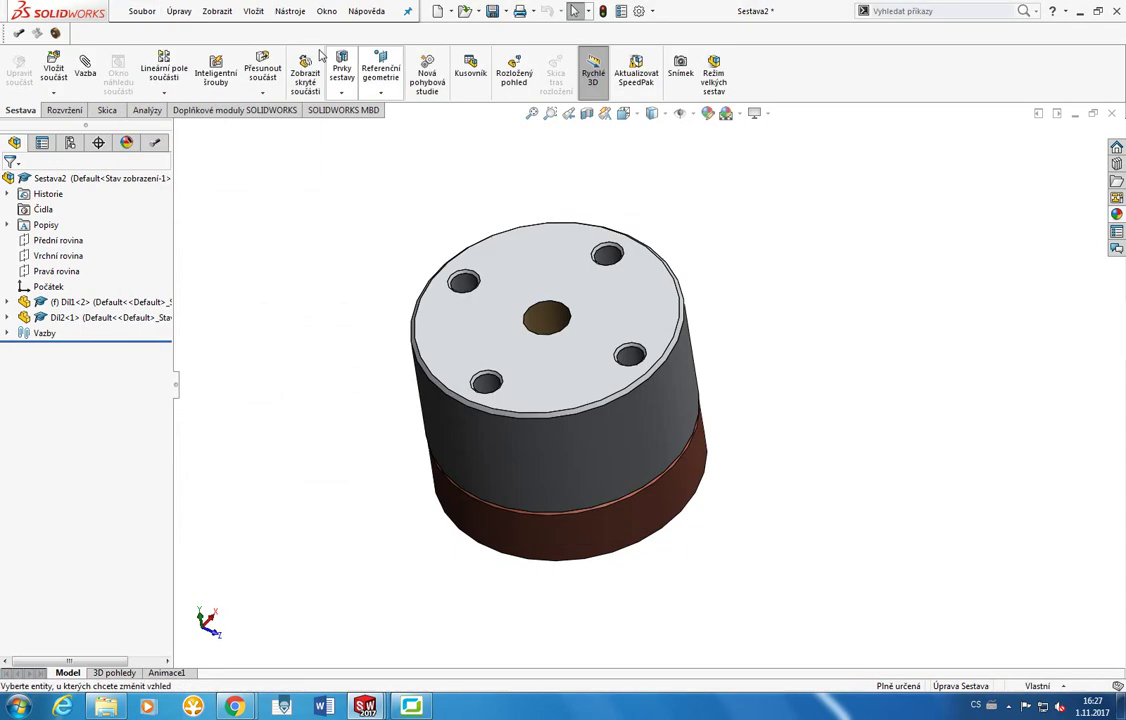
left_click(149, 13)
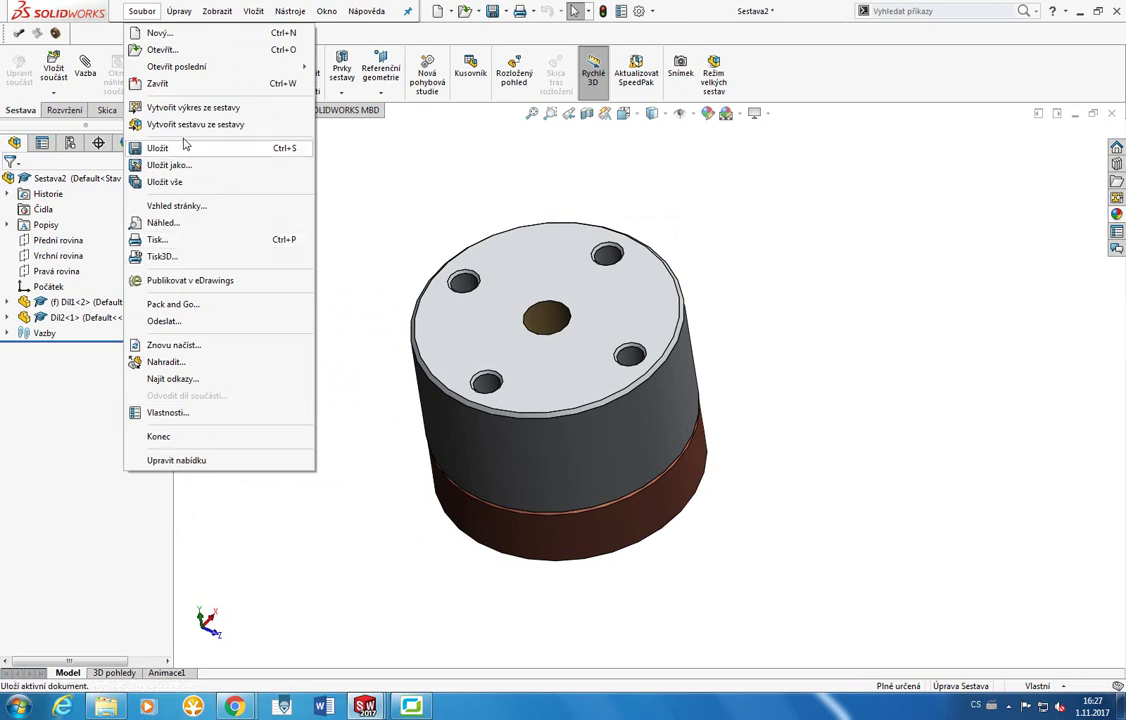
left_click(160, 412)
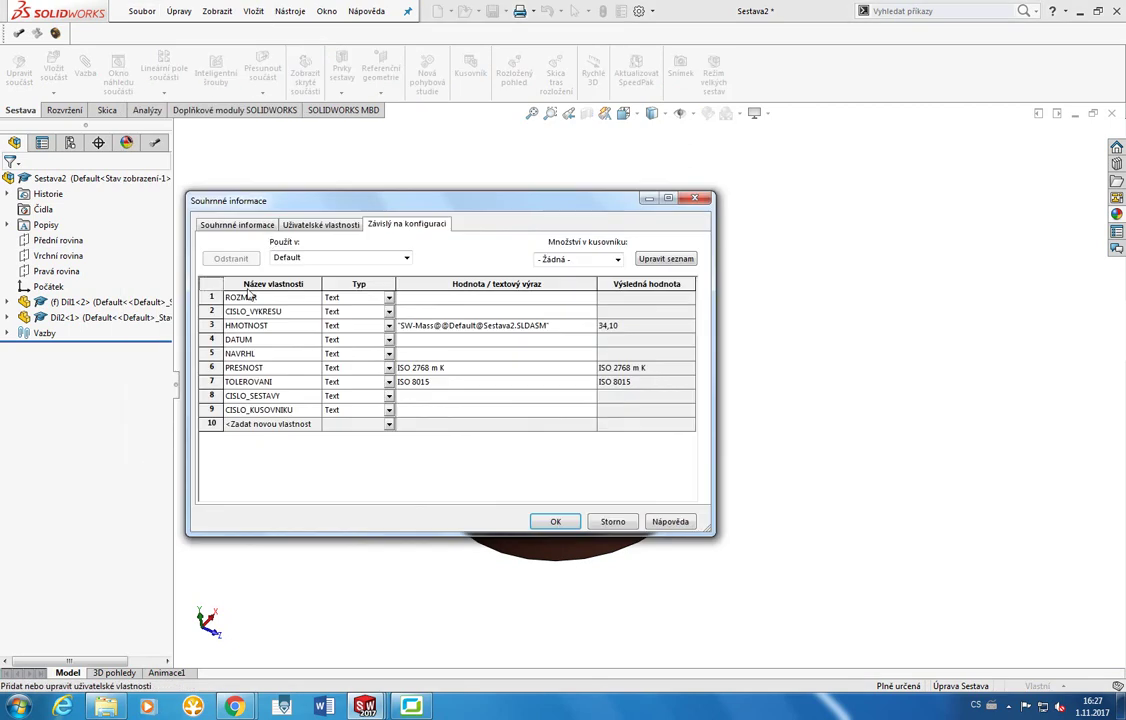
key("Escape")
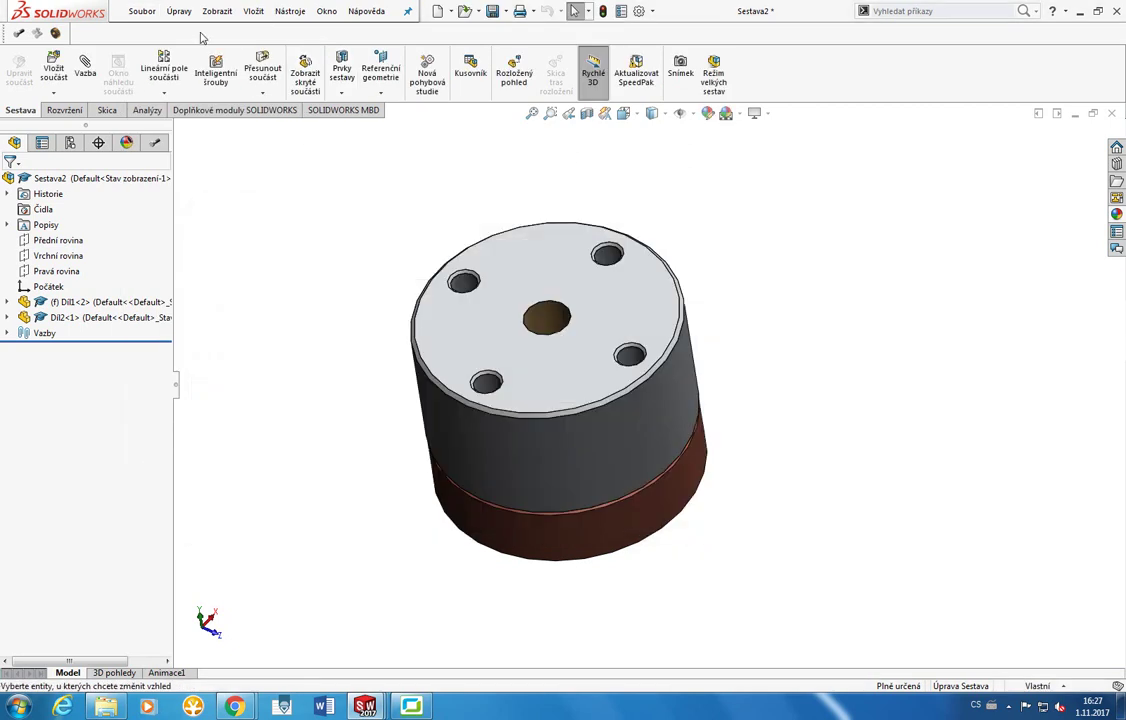
left_click(148, 14)
key("Right")
key("Right")
Evaluate the mass properties of the whole Sestava2 assembly and close the report.
left_click(145, 108)
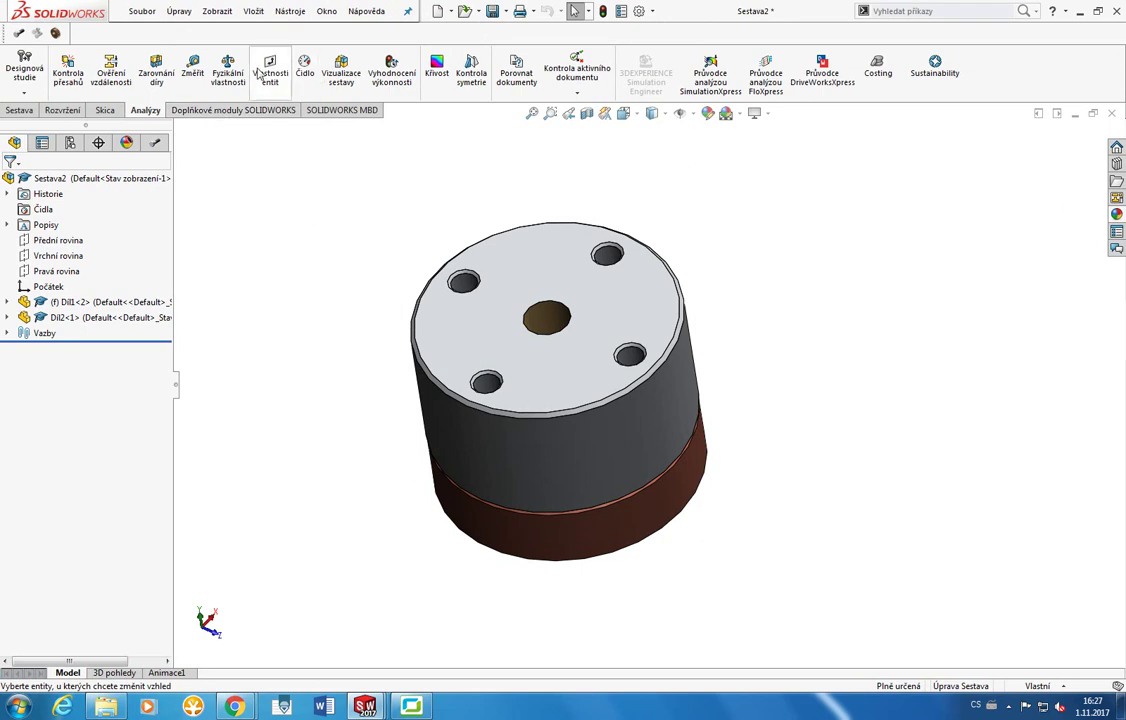
left_click(222, 68)
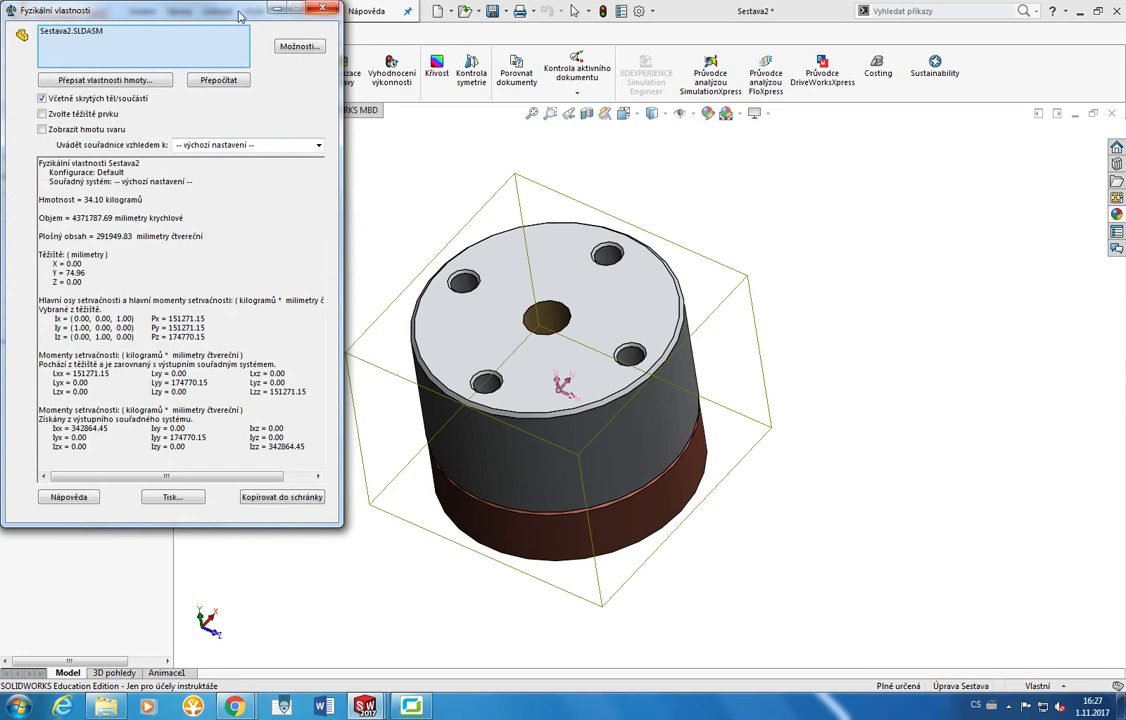
left_click_drag(242, 14, 302, 84)
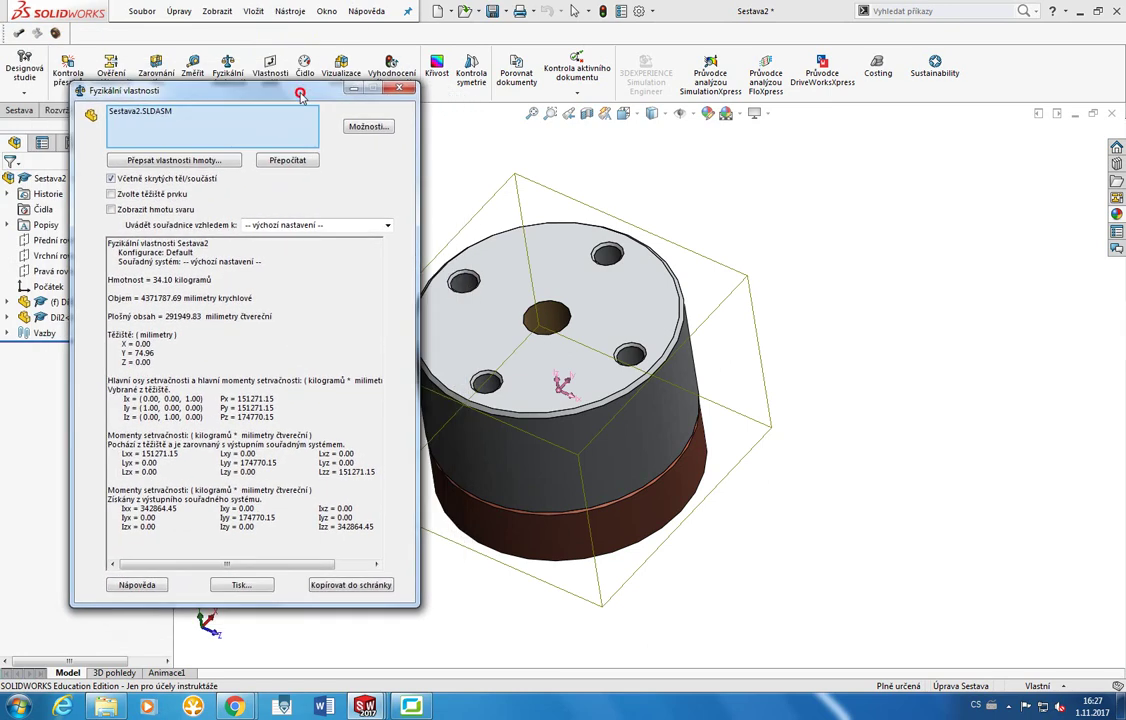
left_click(401, 90)
Review the assembly's user-defined file properties and check the evaluated value of HMOTNOST.
left_click(142, 11)
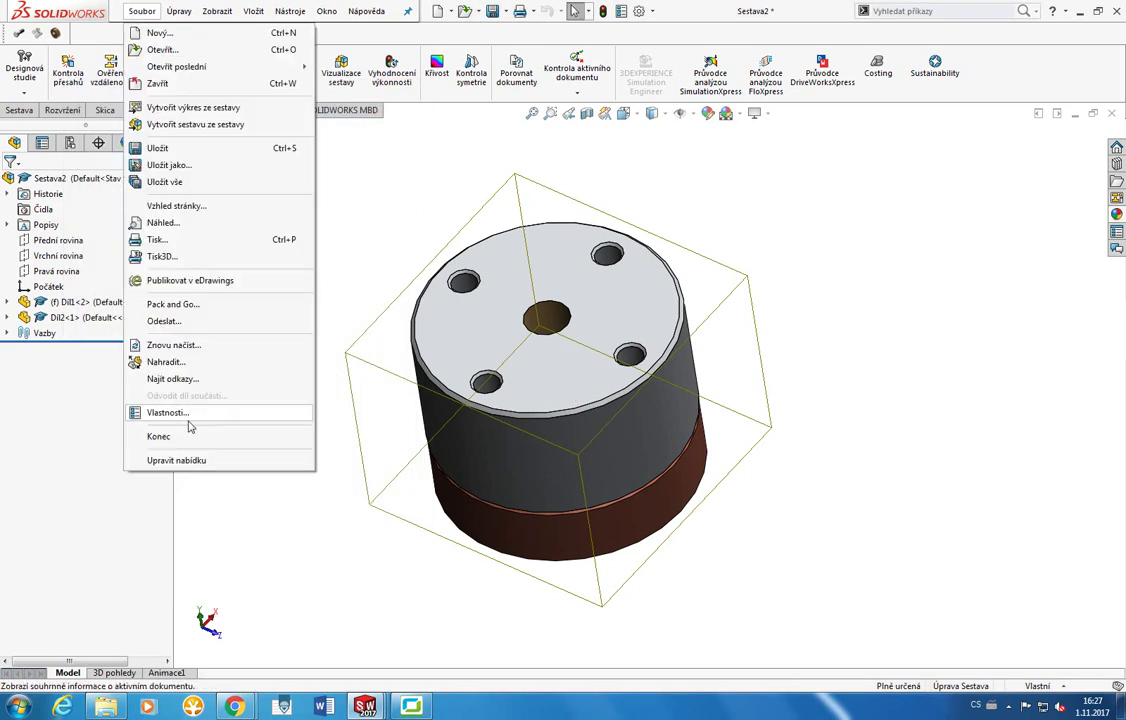
left_click(186, 413)
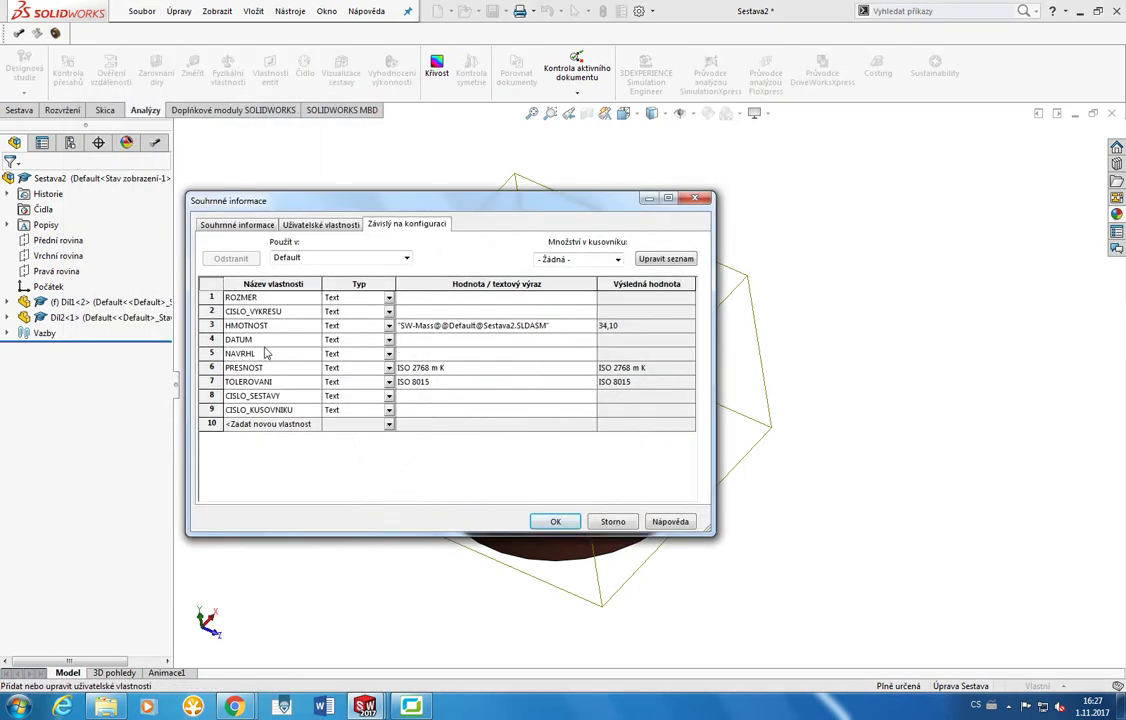
left_click(238, 225)
left_click(316, 229)
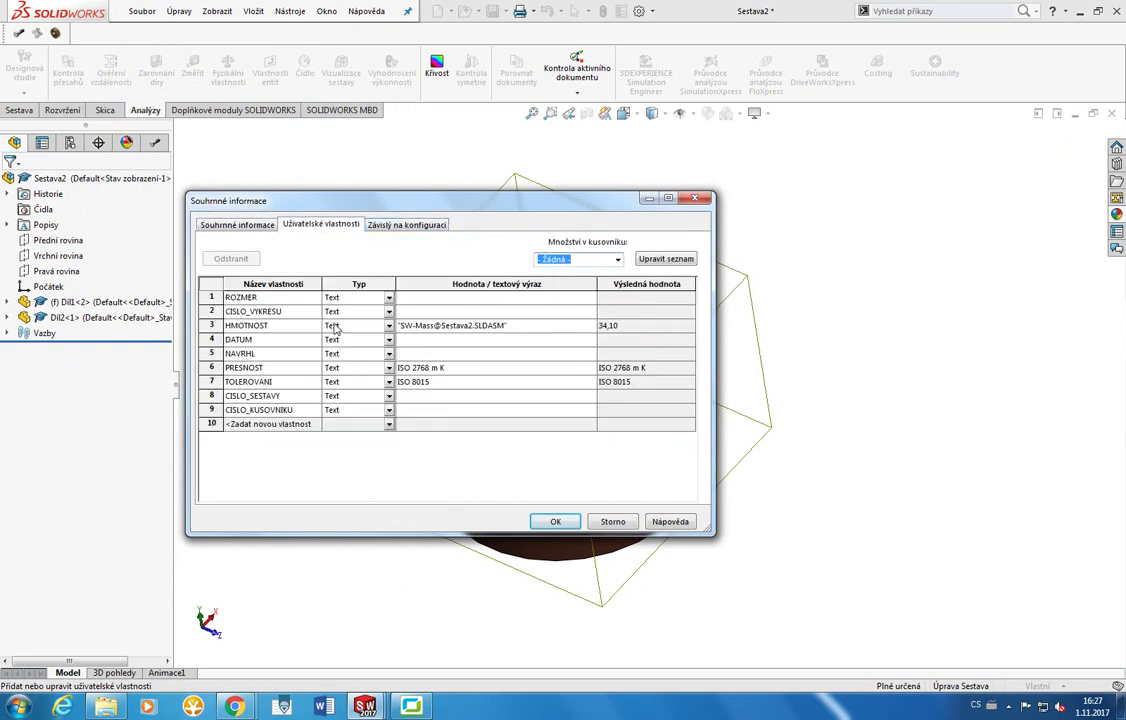
left_click(613, 328)
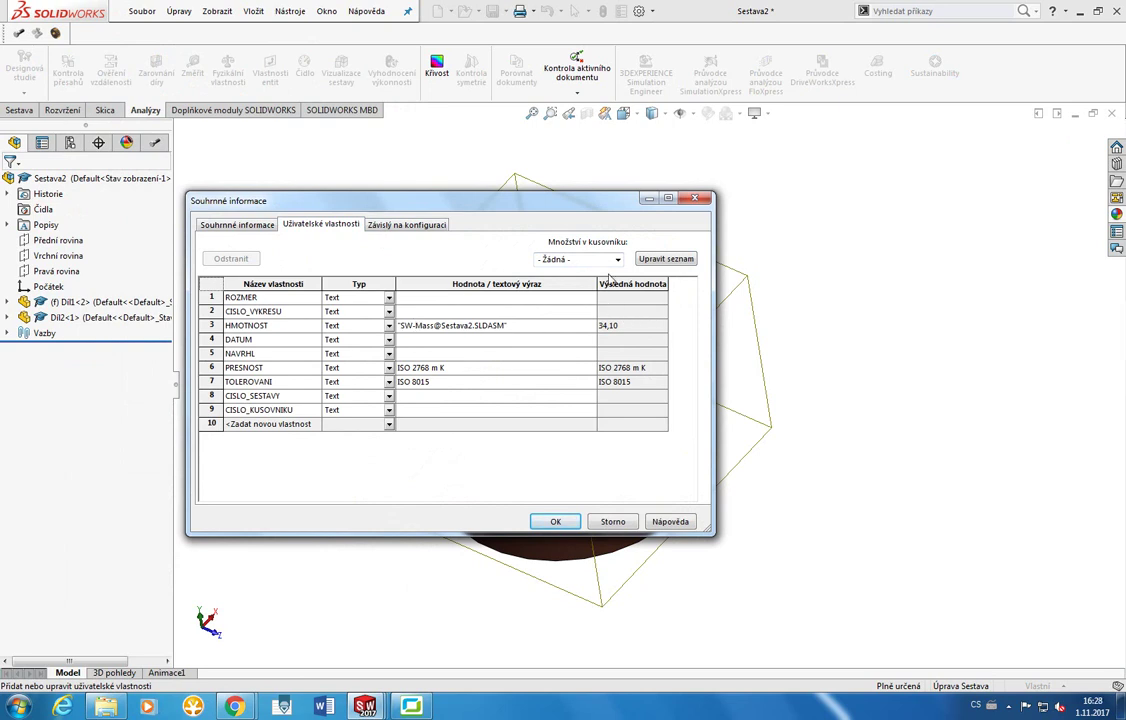
left_click(694, 197)
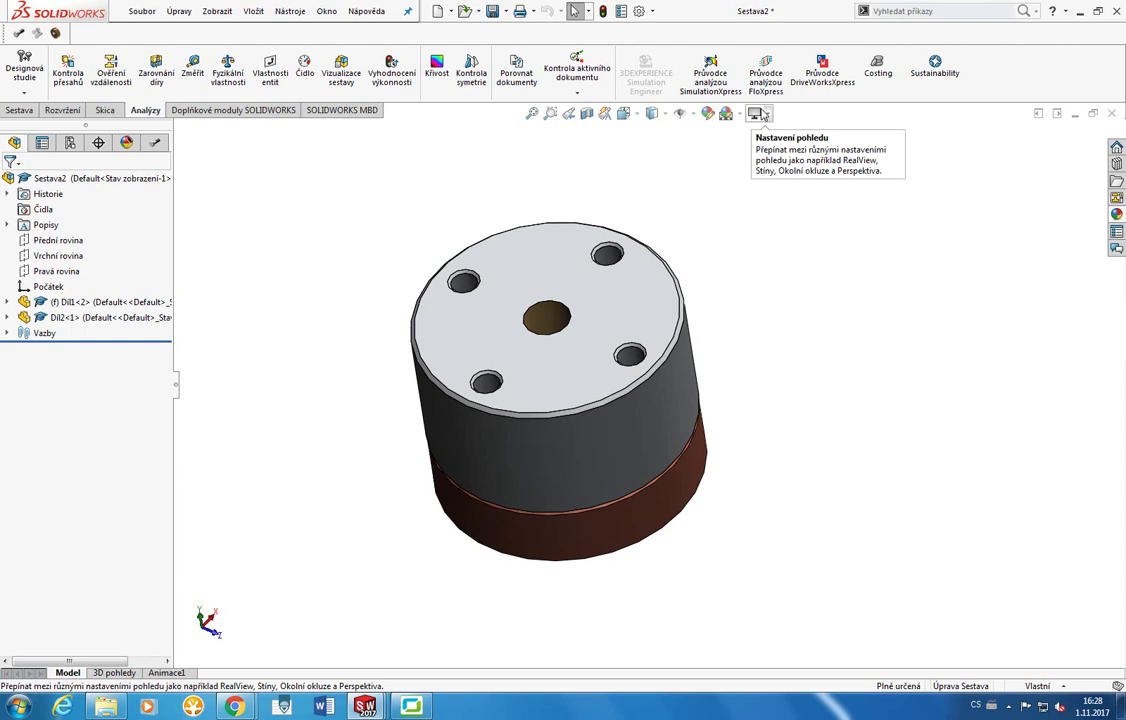
Inspect the central hole from above and examine the assembly's interior in section views on the front, top and right planes.
middle_click_drag(688, 205, 621, 330)
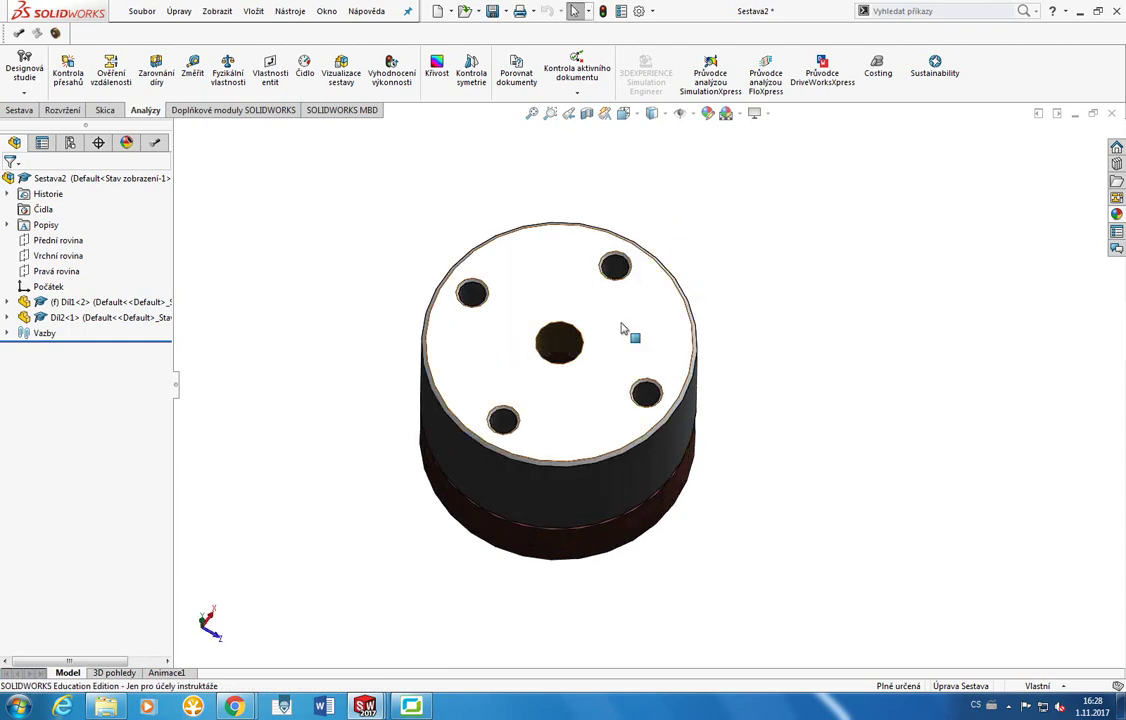
scroll(538, 360, "down", 5)
middle_click_drag(538, 360, 536, 447)
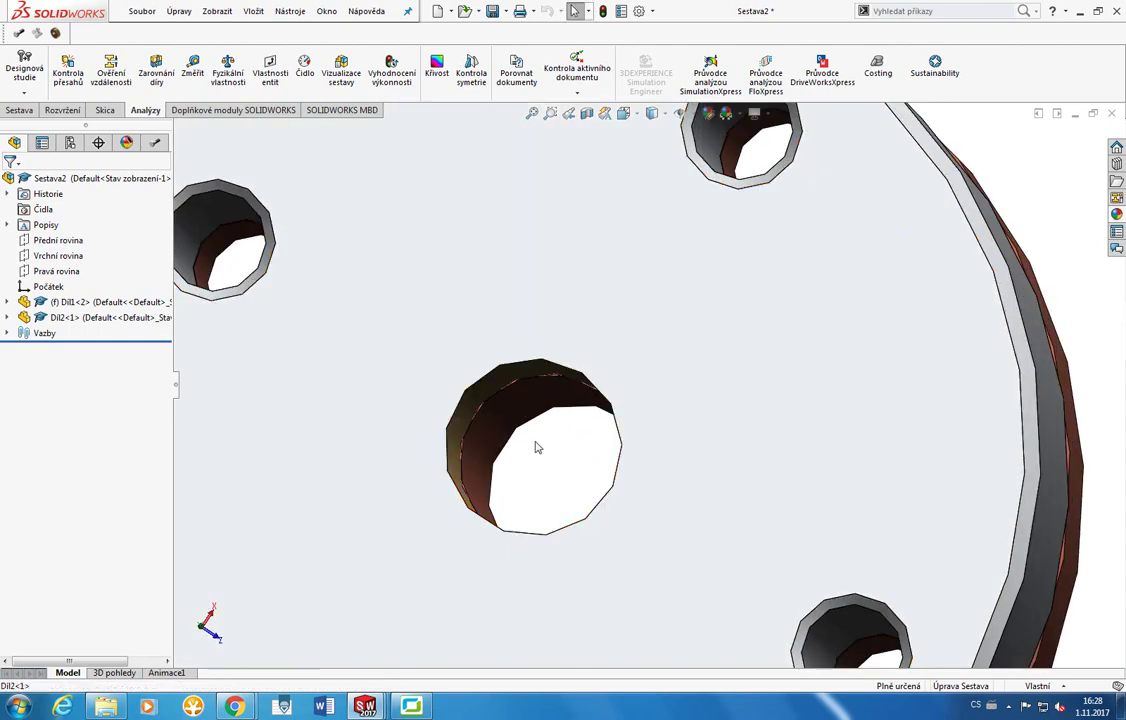
key("ctrl+shift+z")
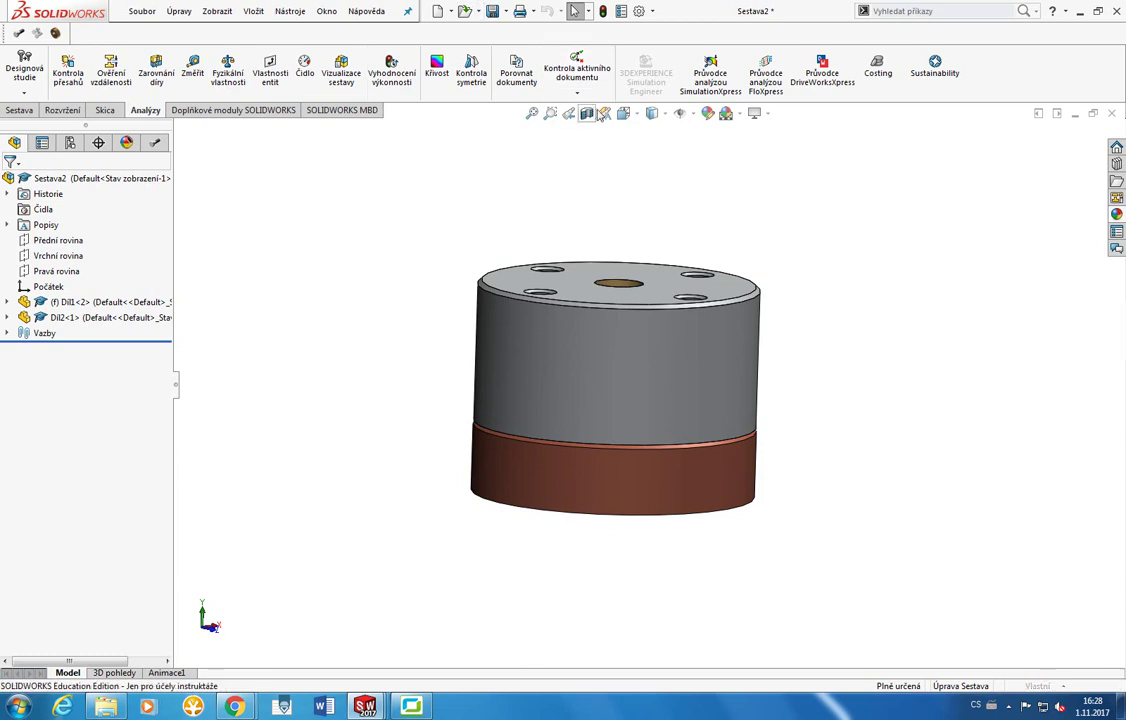
left_click(587, 113)
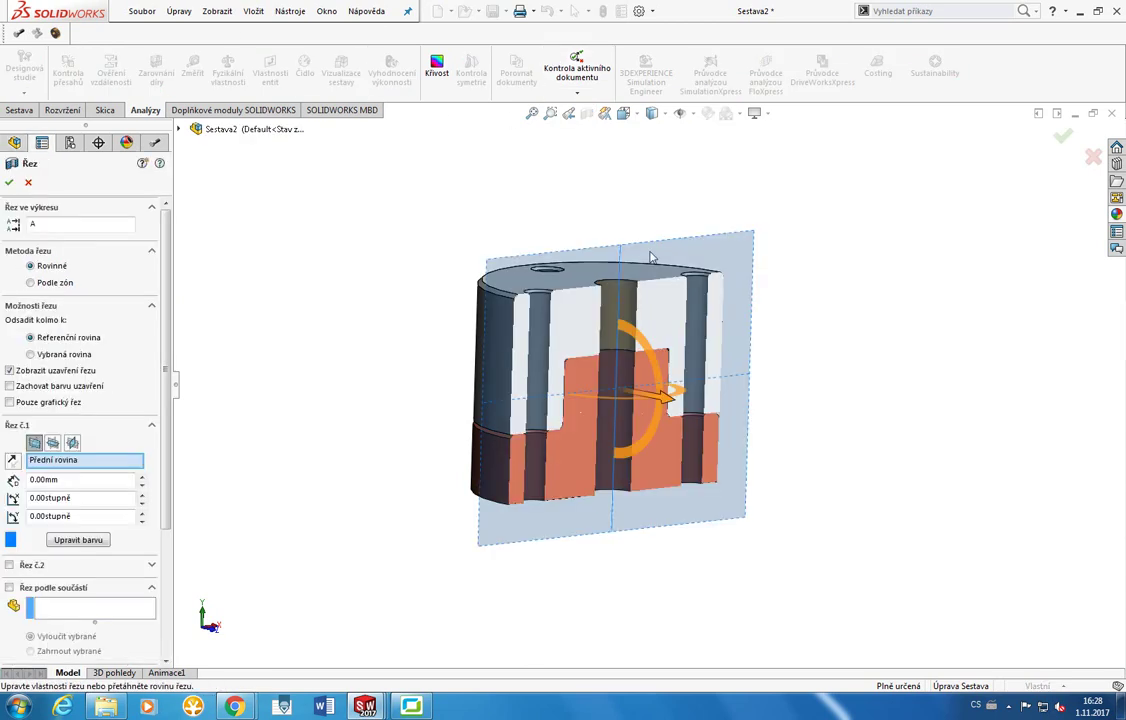
middle_click_drag(566, 201, 603, 240)
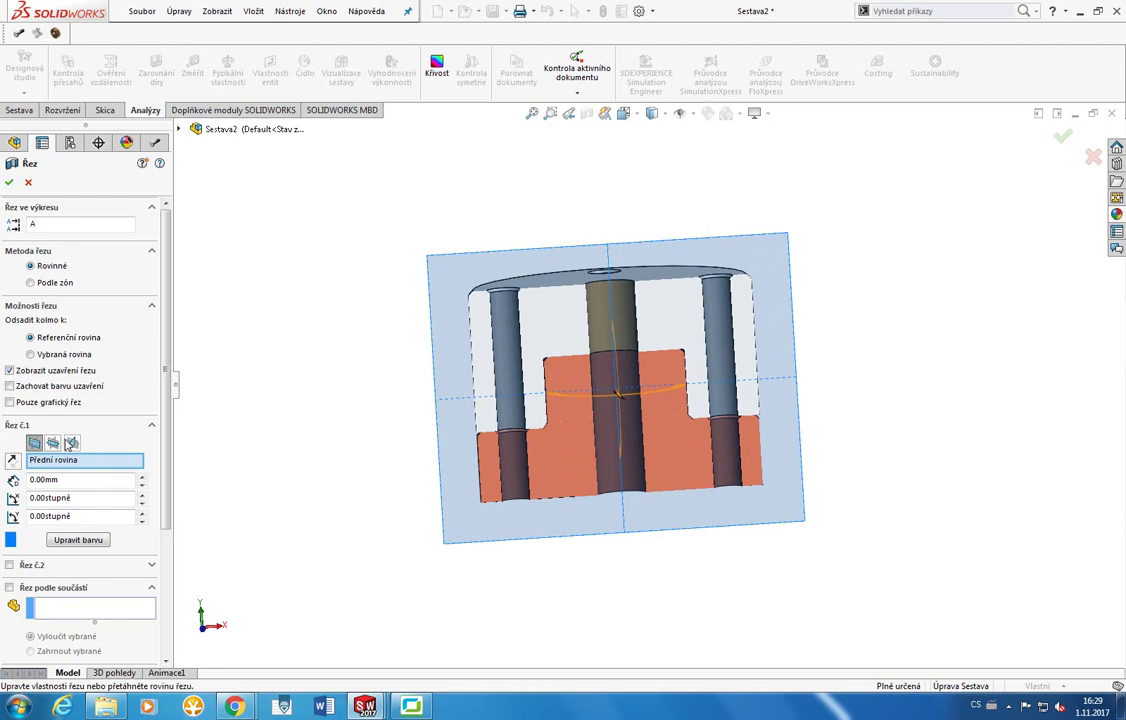
left_click(53, 443)
left_click(74, 443)
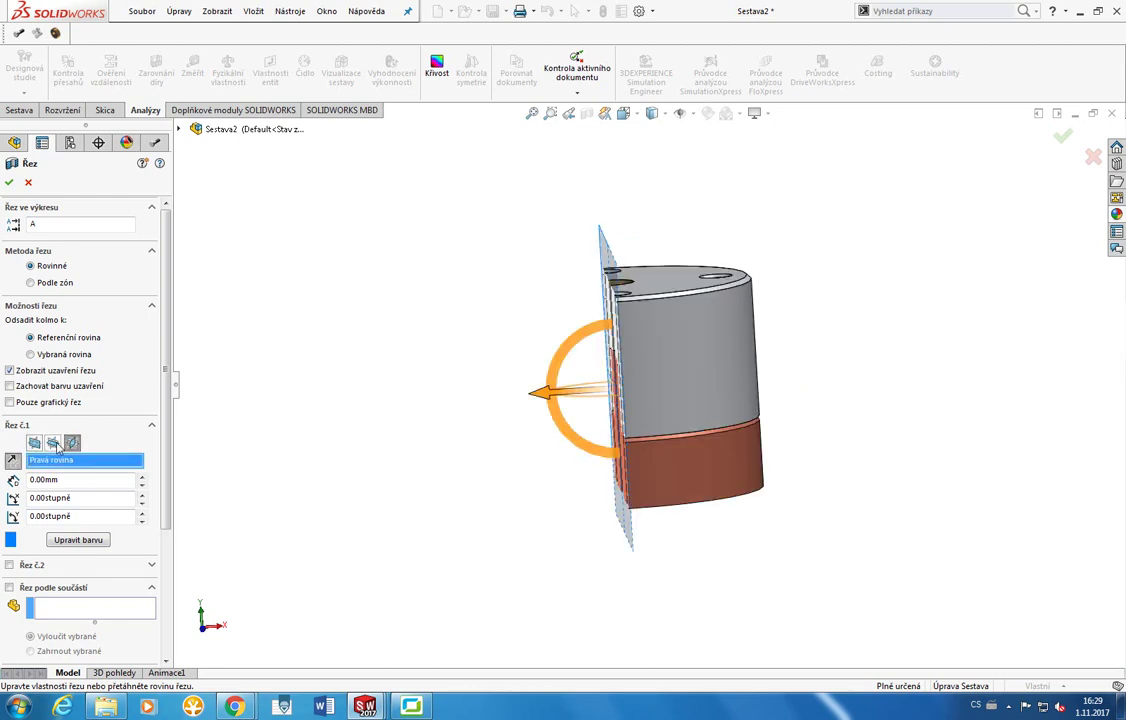
left_click(53, 443)
left_click_drag(612, 412, 659, 390)
middle_click_drag(668, 397, 721, 395)
key("Return")
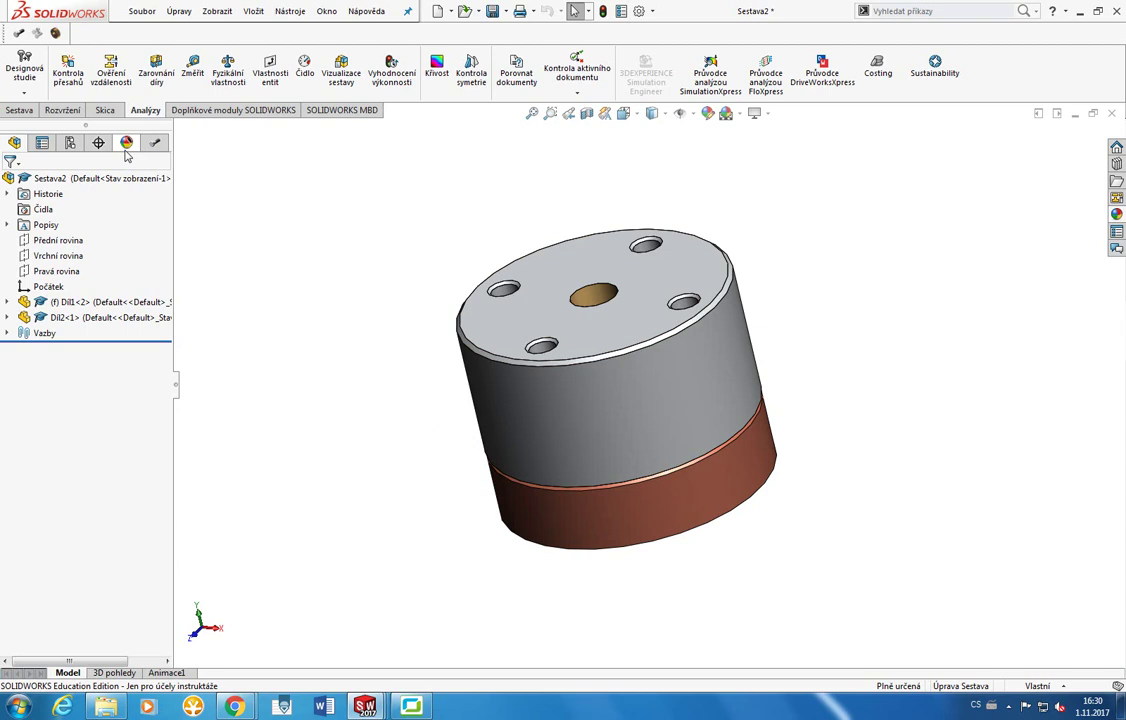
List the appearances used in the assembly and examine which items carry polished gold and polished aluminium.
left_click(125, 148)
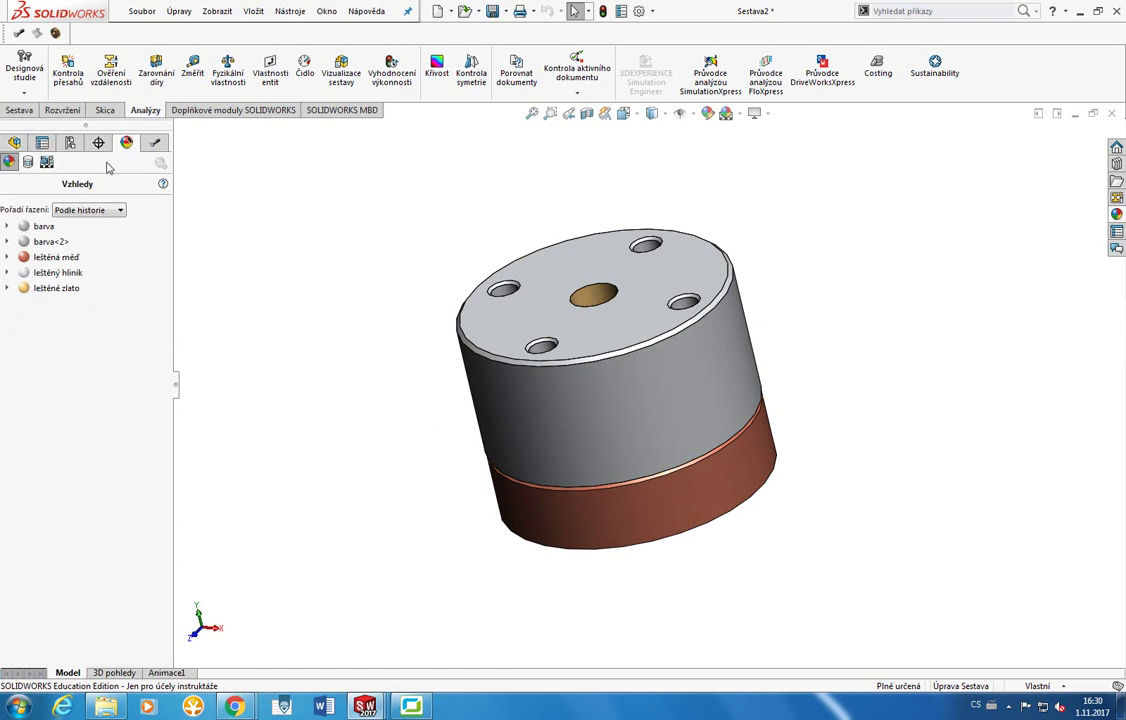
double_click(45, 290)
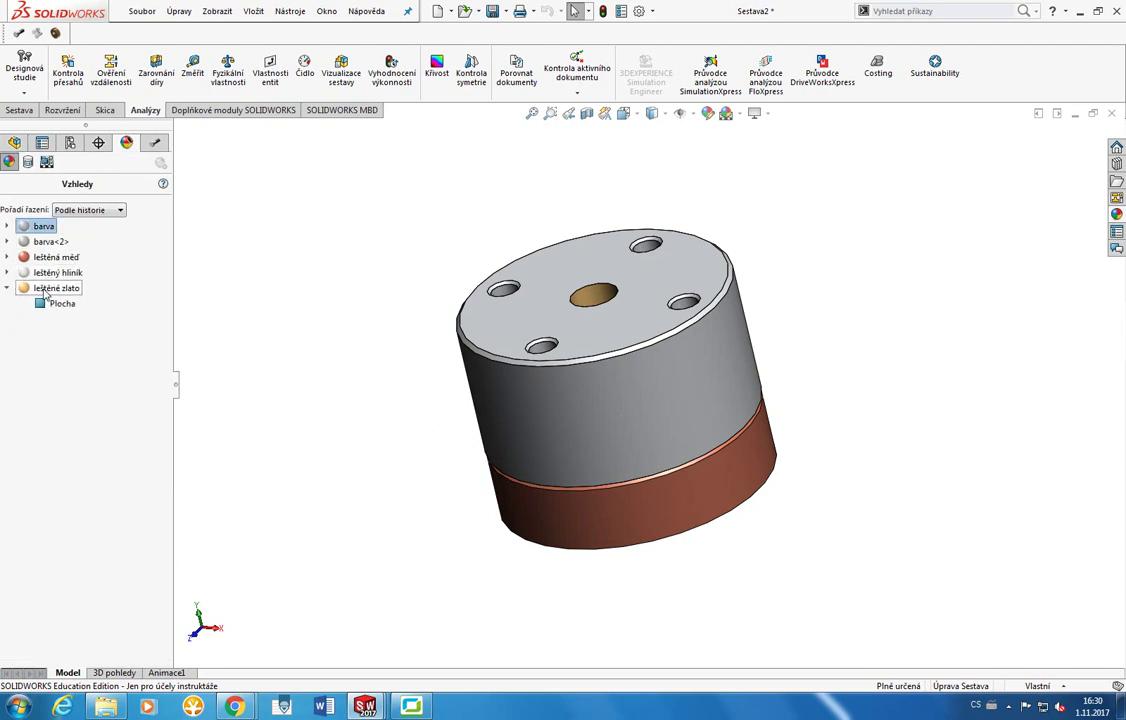
left_click(7, 272)
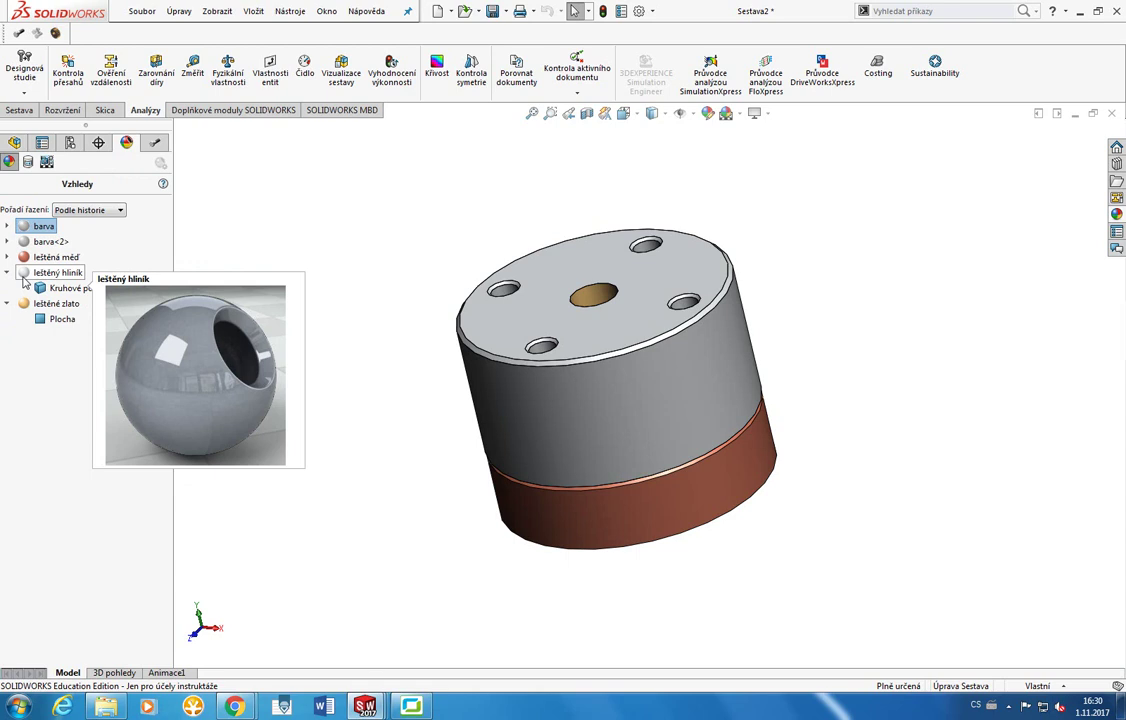
right_click(38, 279)
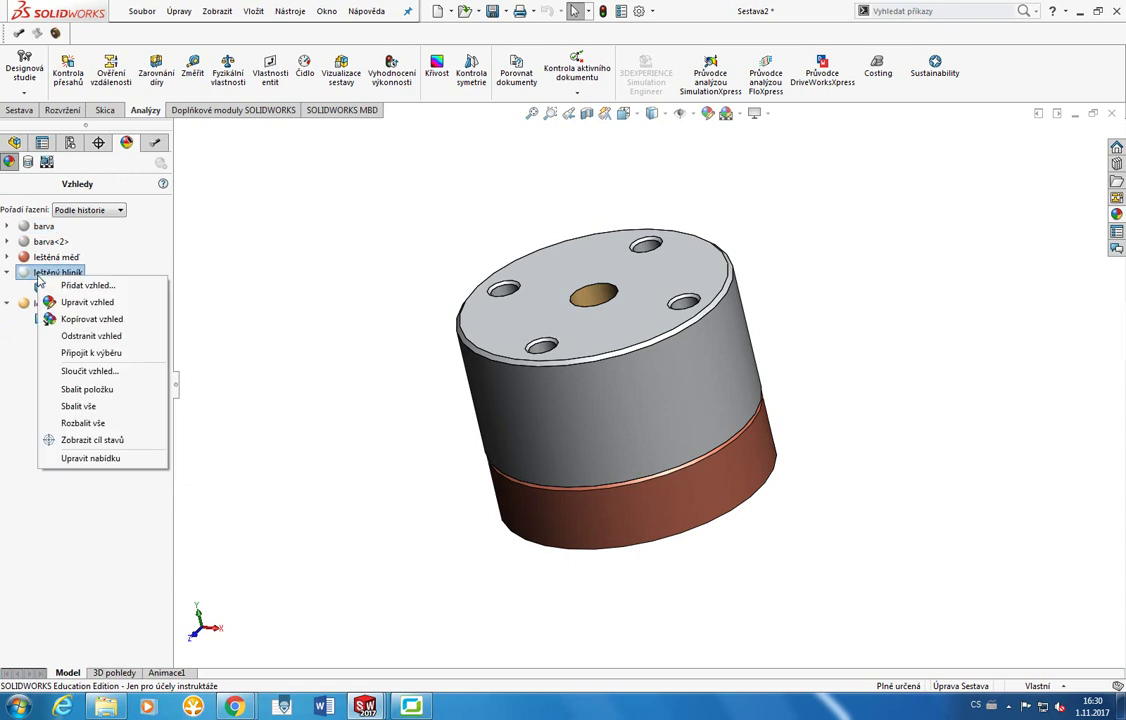
left_click(95, 228)
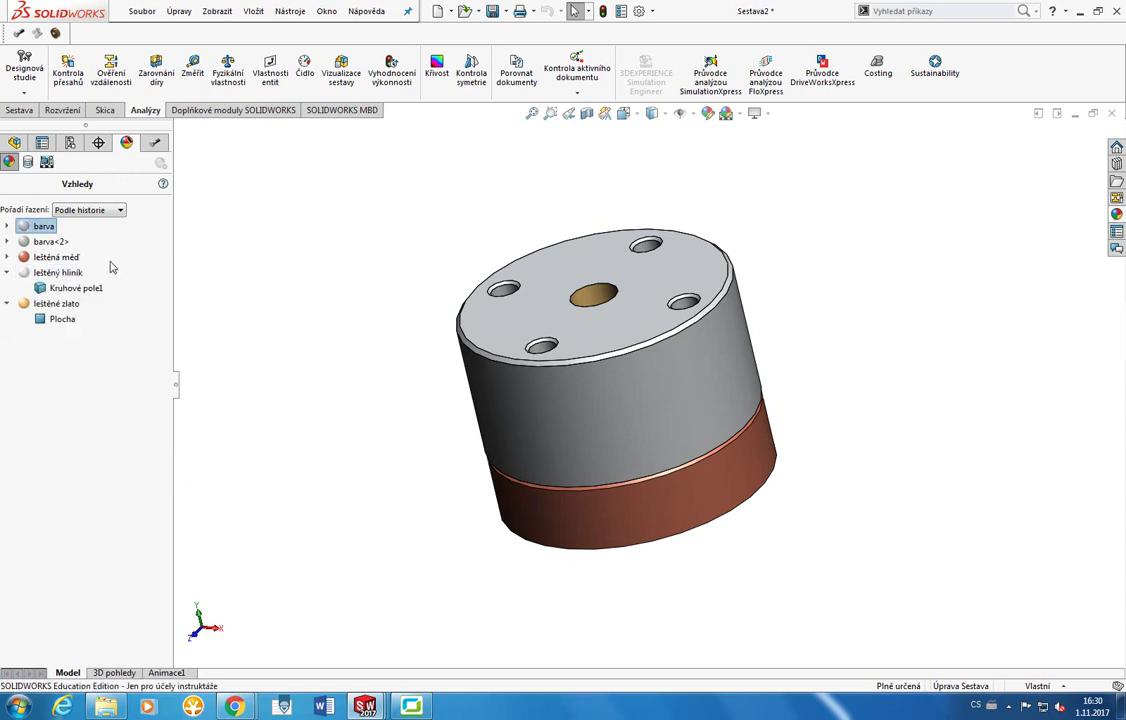
Remove the polished aluminium and polished copper appearances from the assembly's parts and undo both removals.
left_click(58, 272)
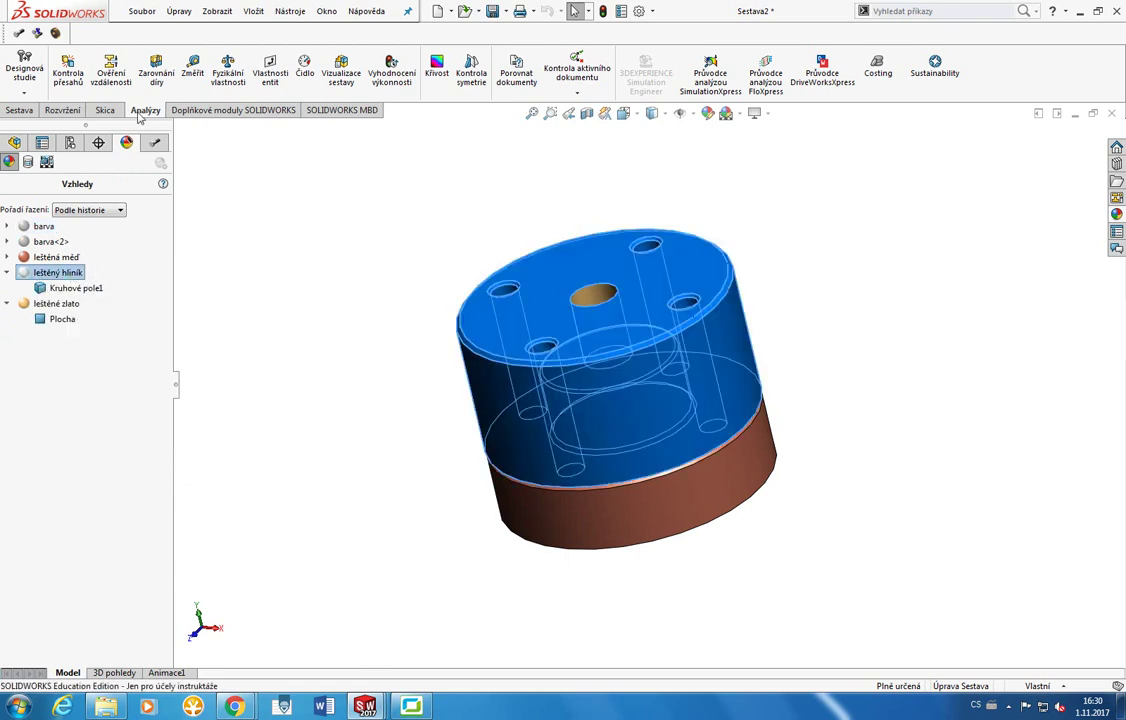
key("Delete")
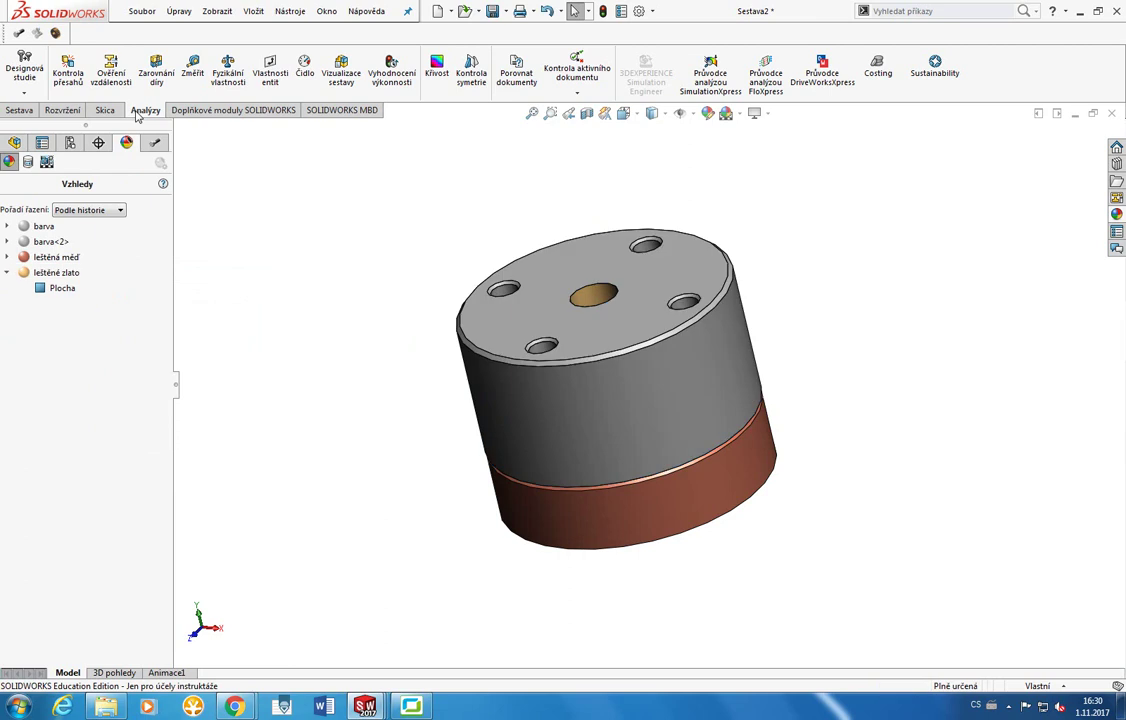
left_click(70, 257)
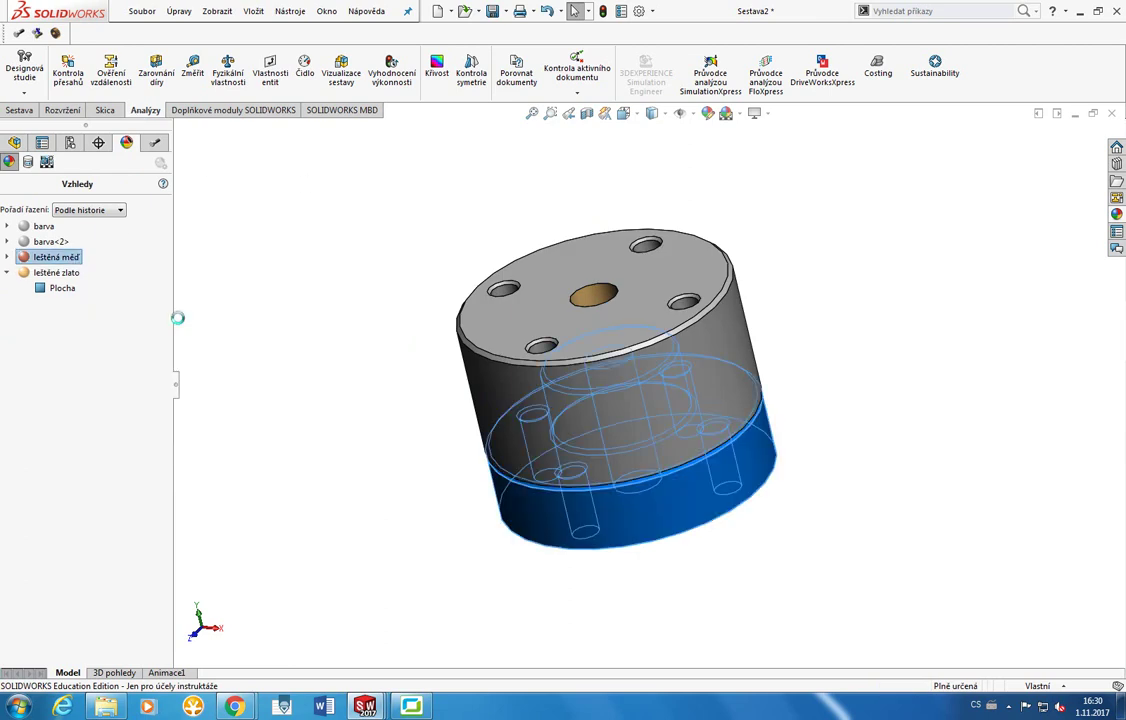
key("Delete")
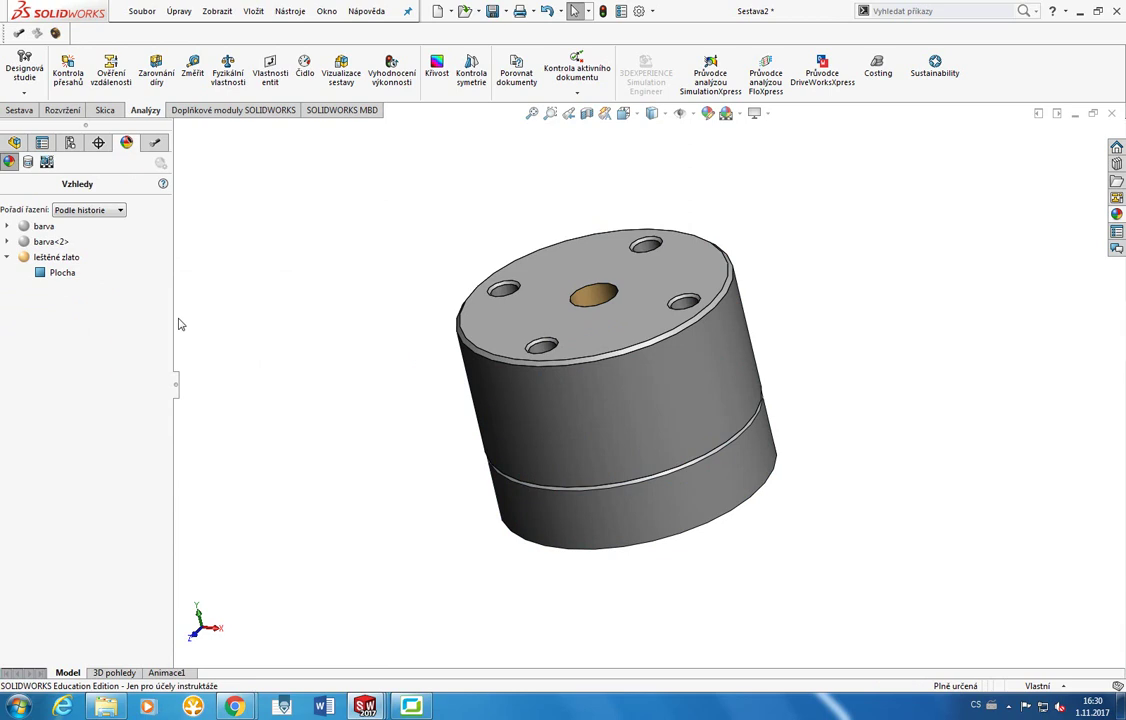
key("ctrl+z")
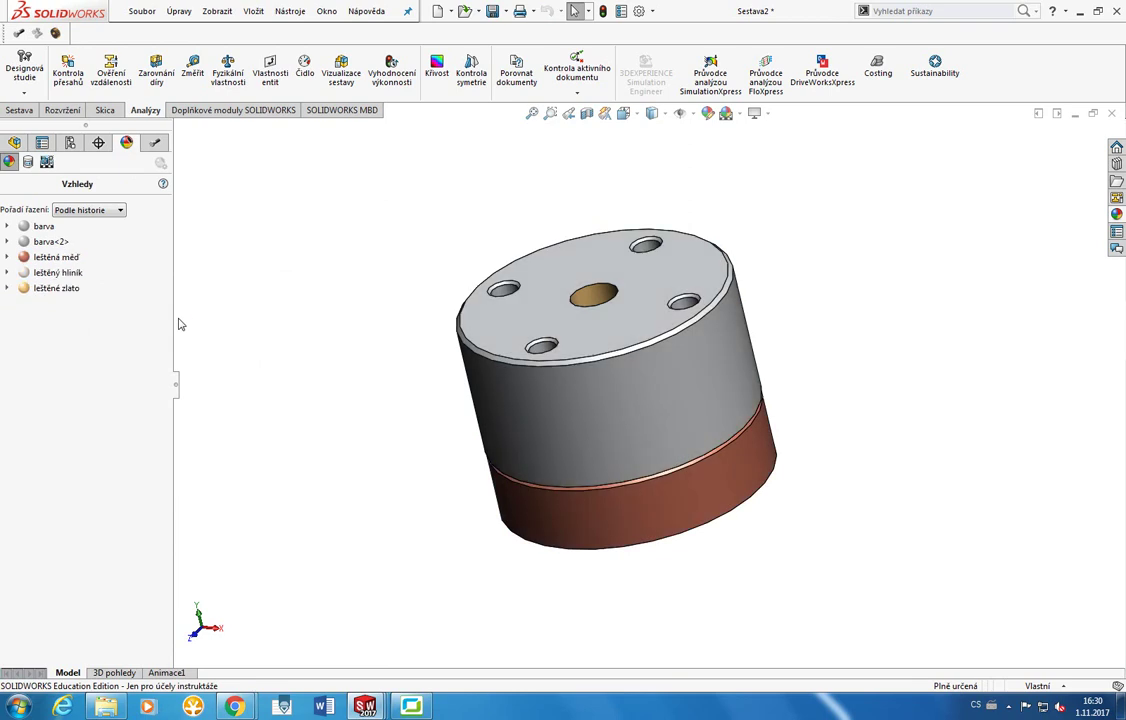
Save Sestava2 together with its changed parts Díl1 and Díl2.
key("ctrl+s")
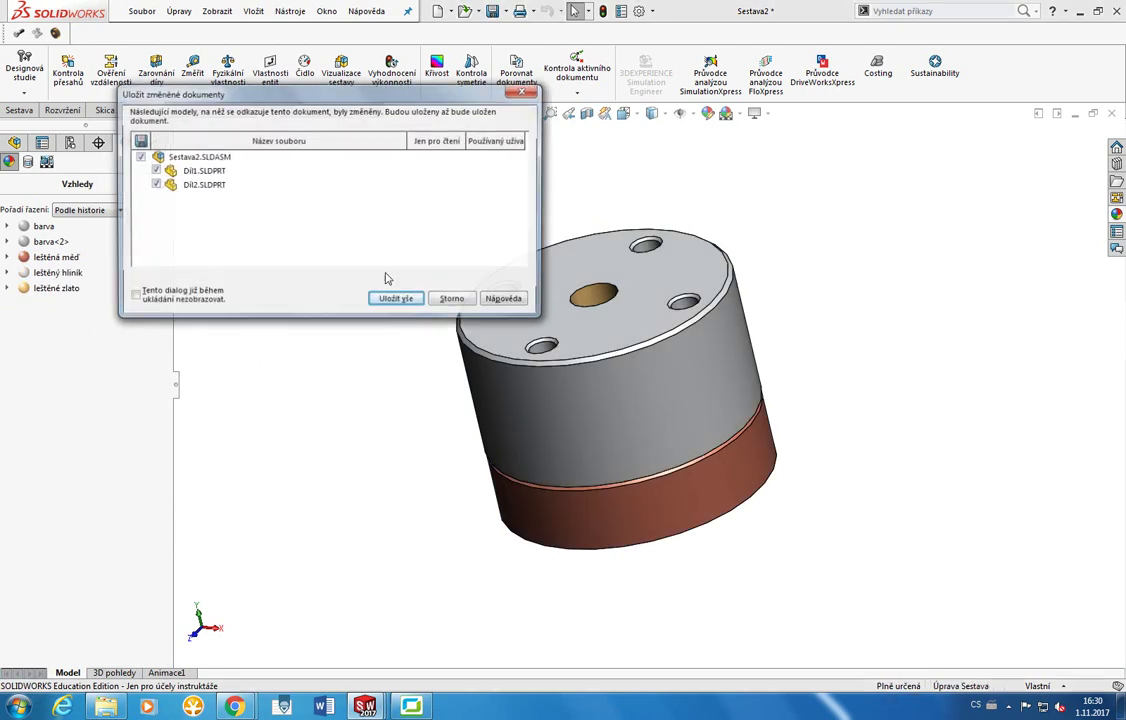
left_click(393, 300)
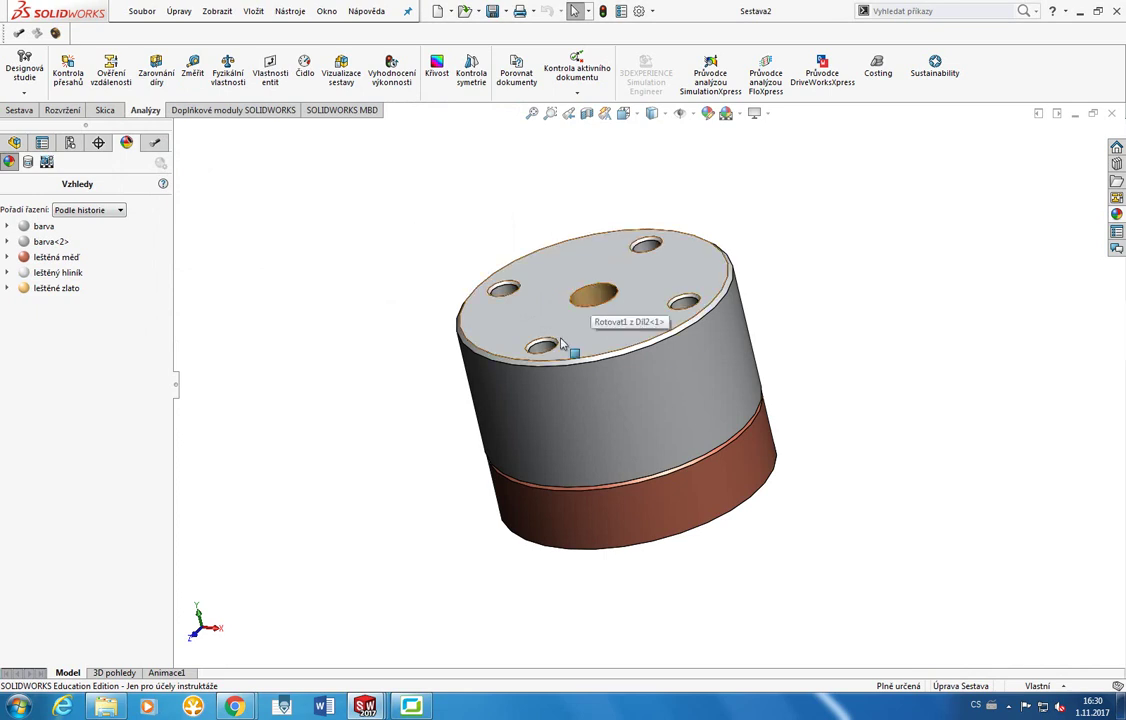
Compare the copper appearance of the lower part in Sestava2 with the Díl1 part document and return to the assembly.
middle_click_drag(562, 344, 578, 442)
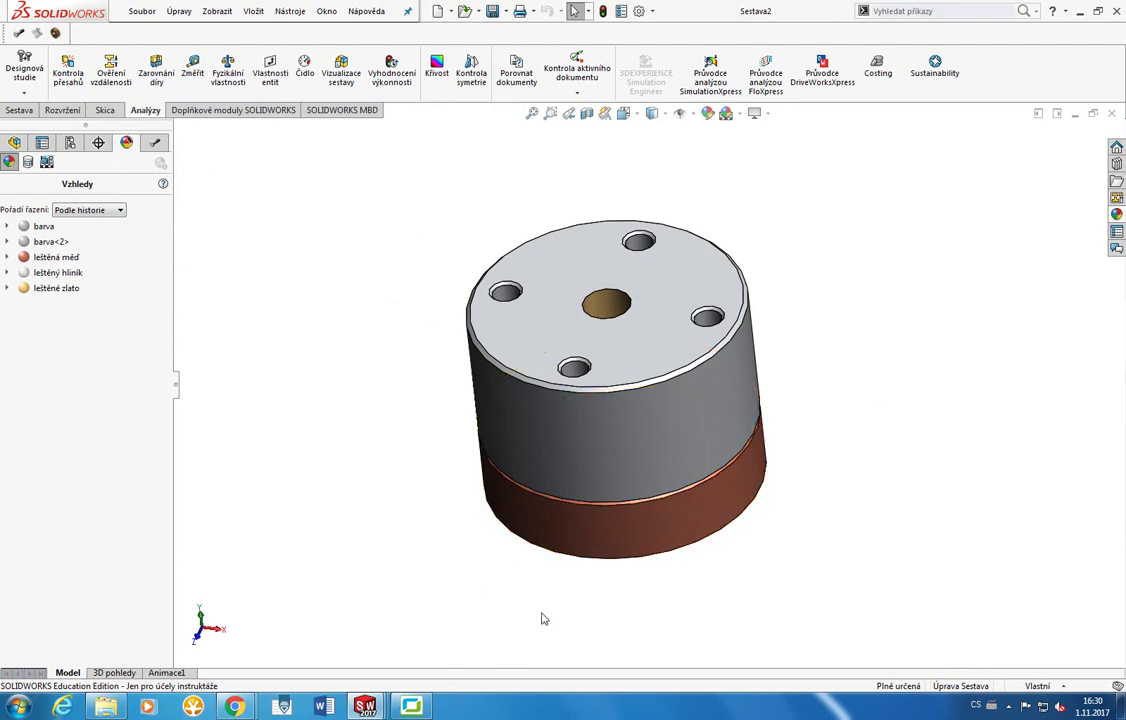
left_click(568, 528)
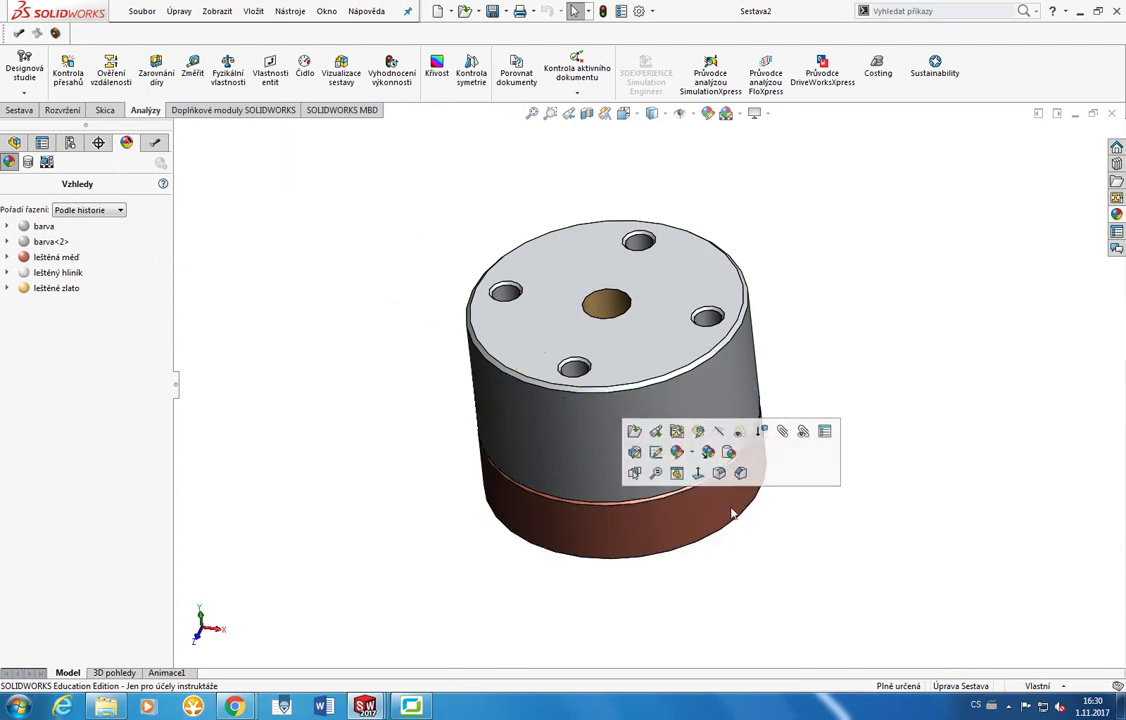
middle_click_drag(623, 533, 575, 500)
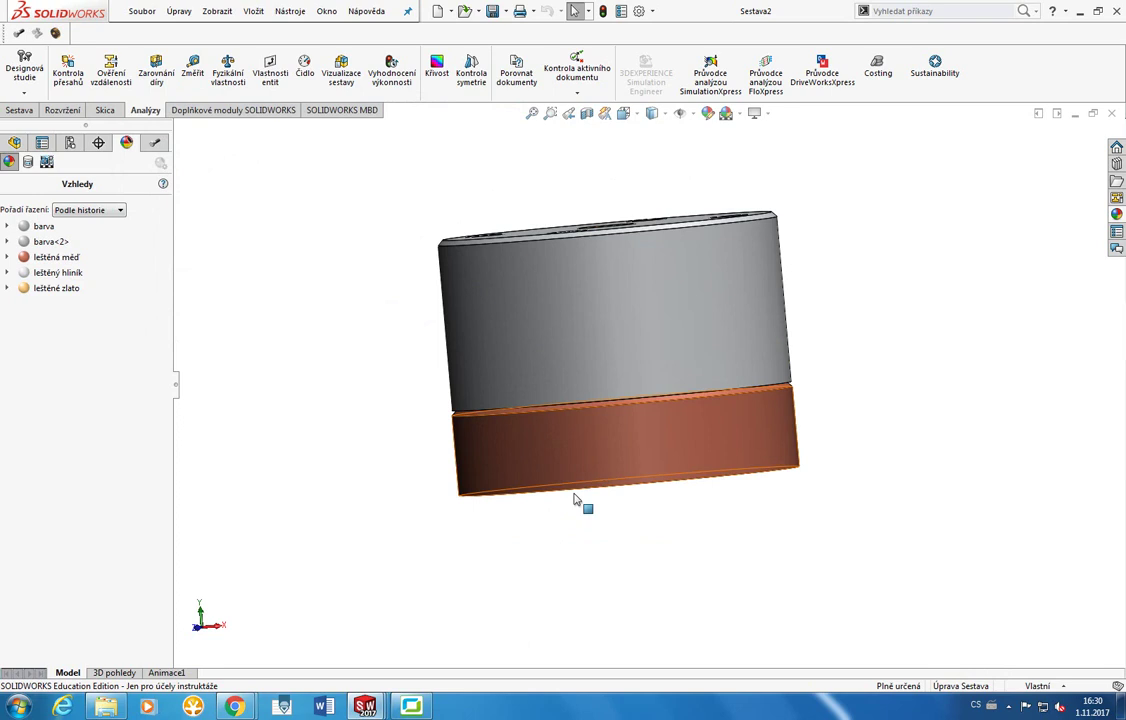
mouse_move(365, 707)
left_click(240, 645)
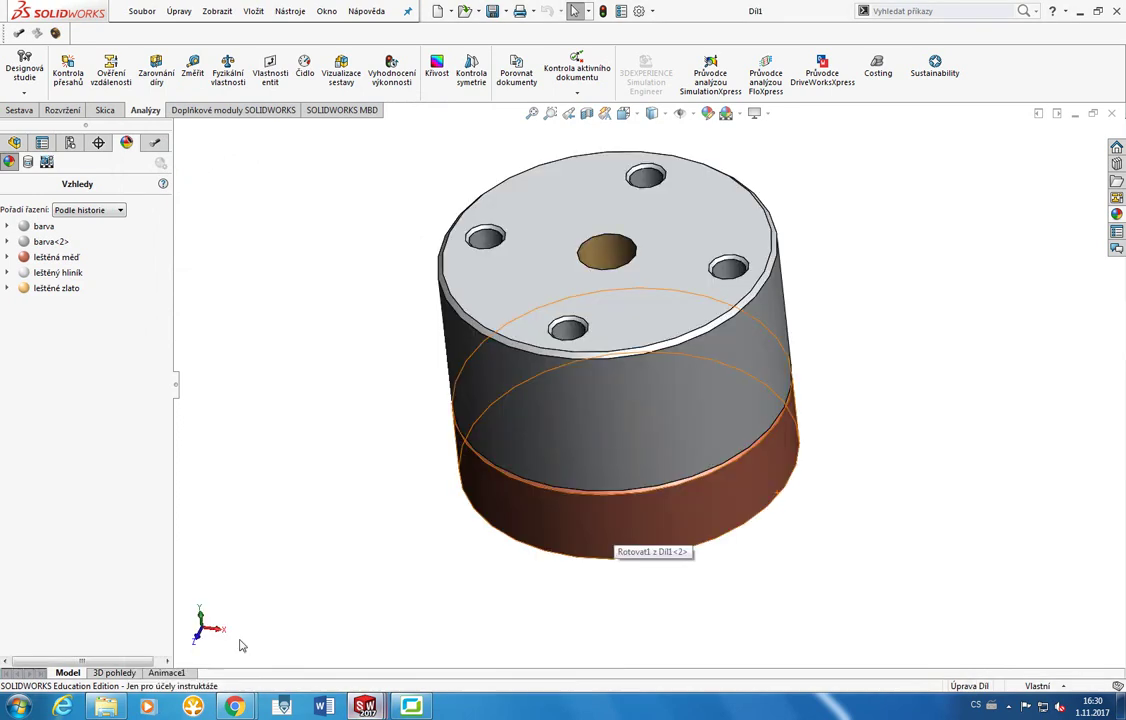
middle_click_drag(244, 643, 364, 477)
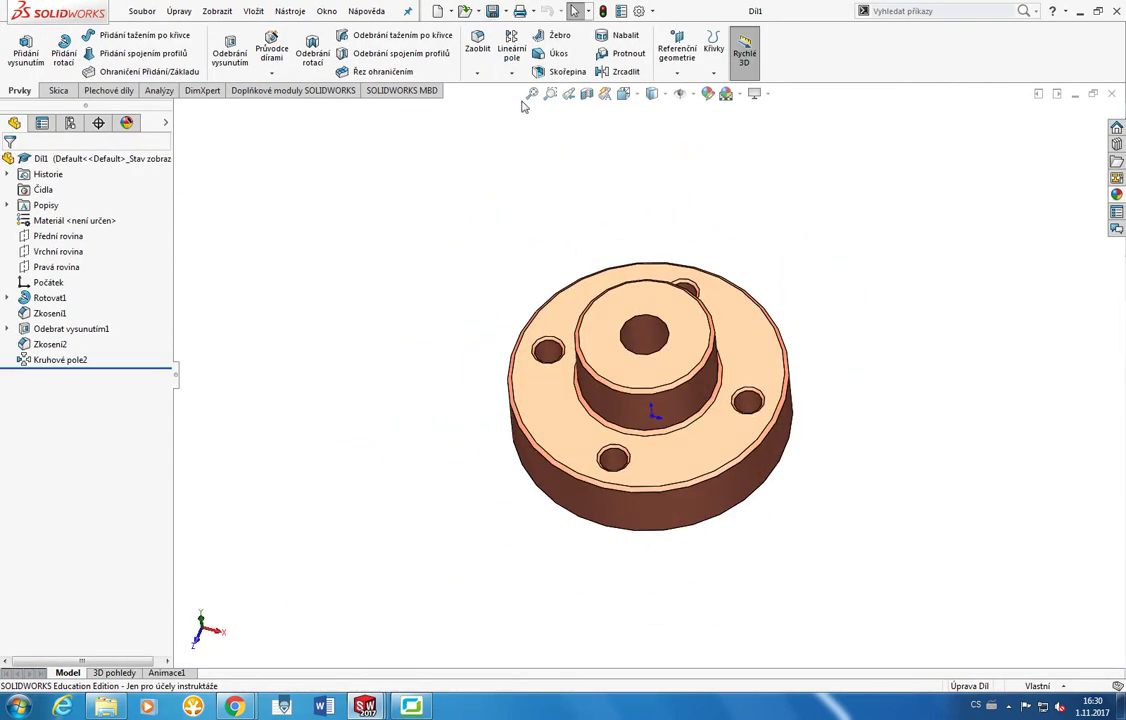
mouse_move(365, 707)
left_click(515, 640)
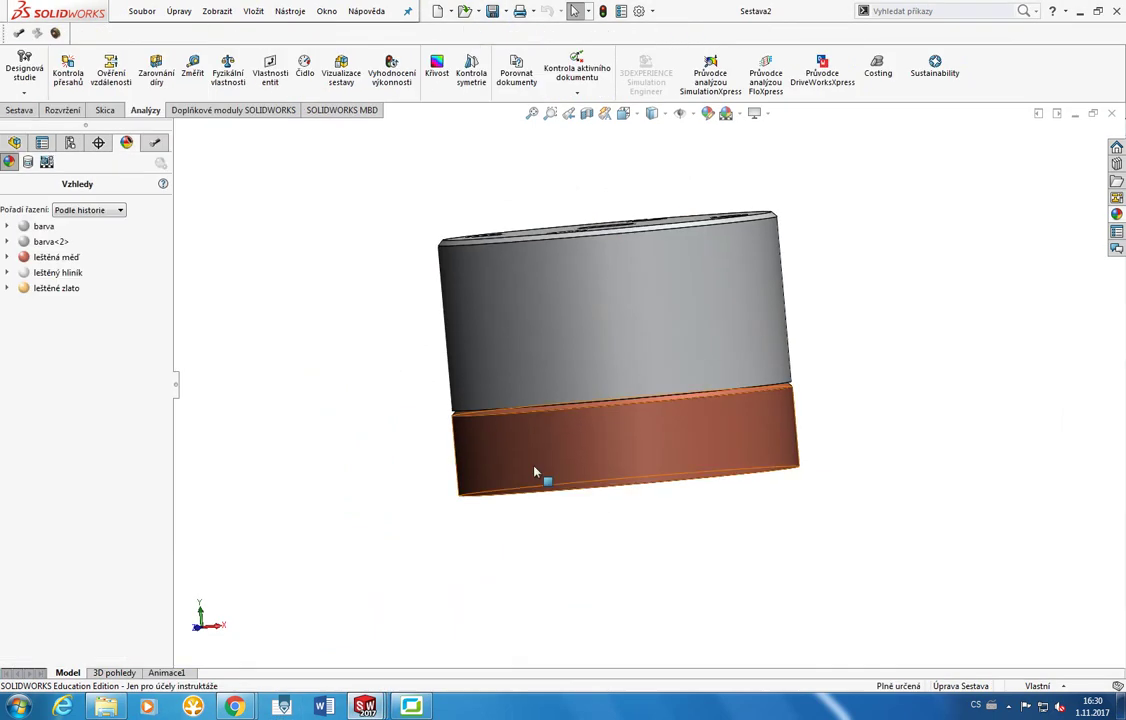
Replace Díl1's polished copper appearance with polished gold on its outer cylindrical face, and save Sestava2 with the changed part.
left_click(56, 257)
key("Delete")
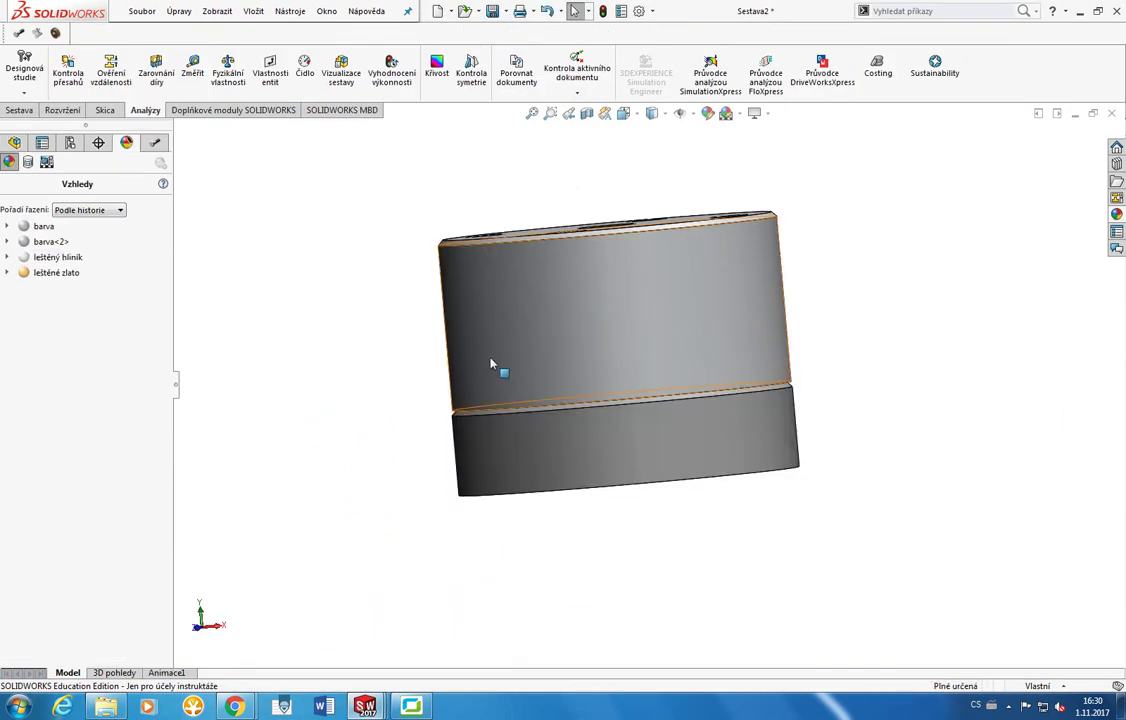
left_click(1117, 214)
left_click_drag(1000, 560, 818, 430)
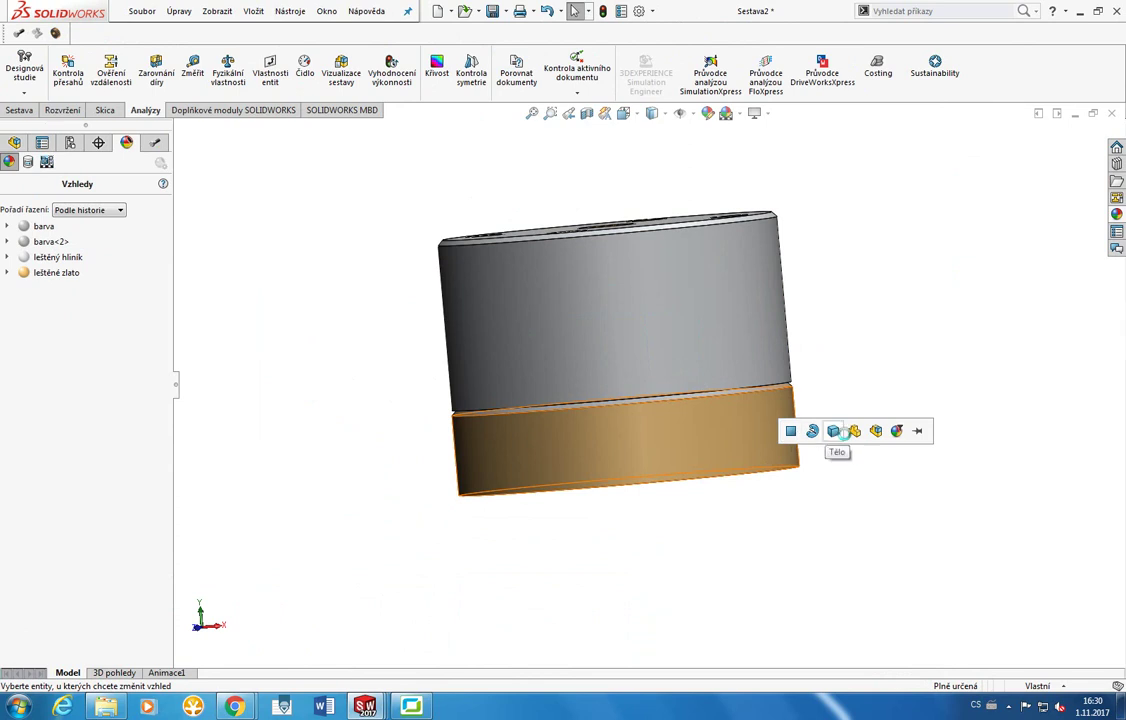
left_click(812, 431)
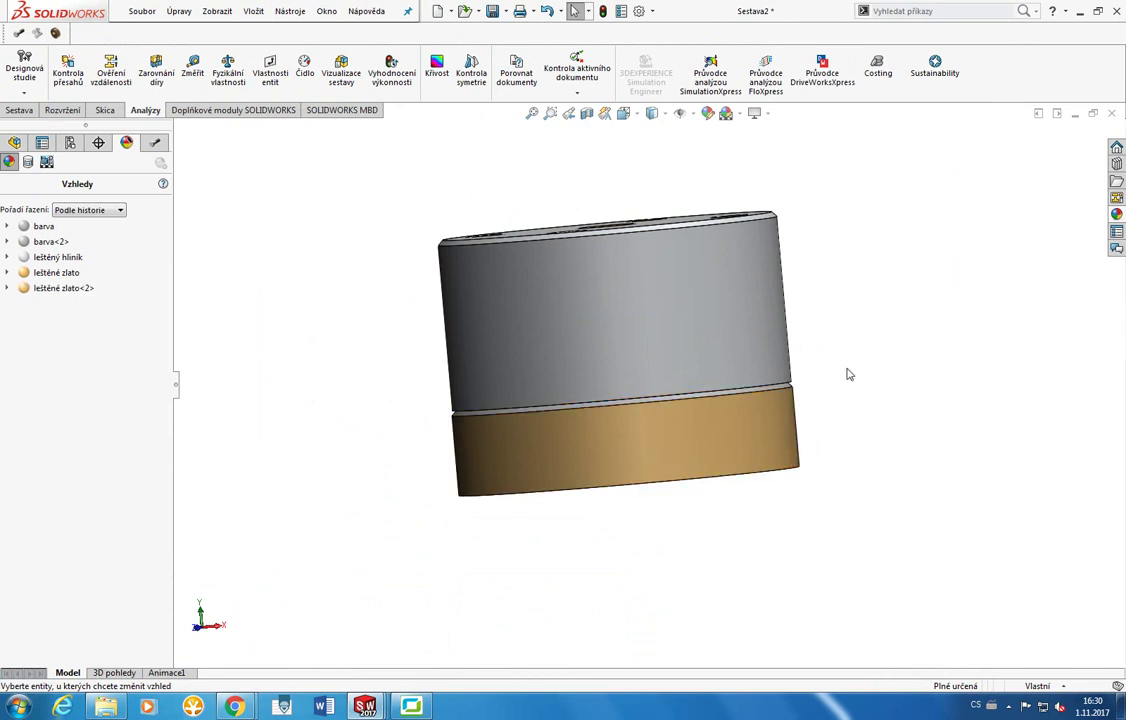
key("ctrl+s")
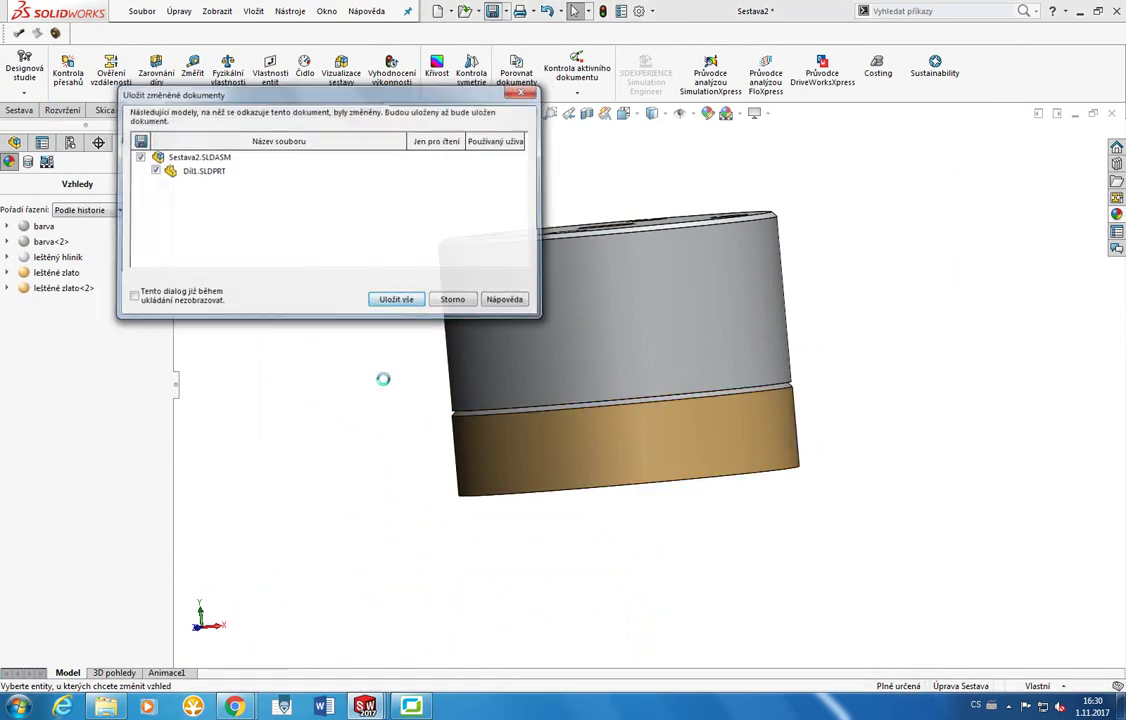
key("Return")
Check the appearances carried into the Díl1 and Díl2 part documents, viewing each part from several angles.
left_click(364, 706)
left_click(215, 575)
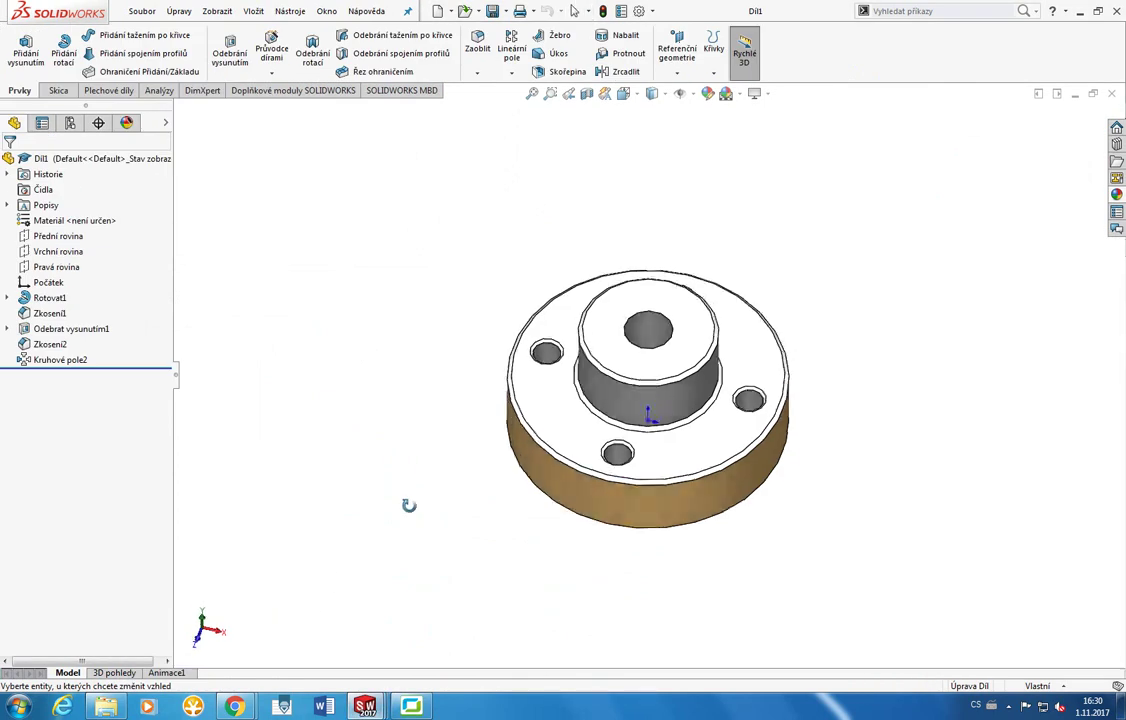
mouse_move(364, 706)
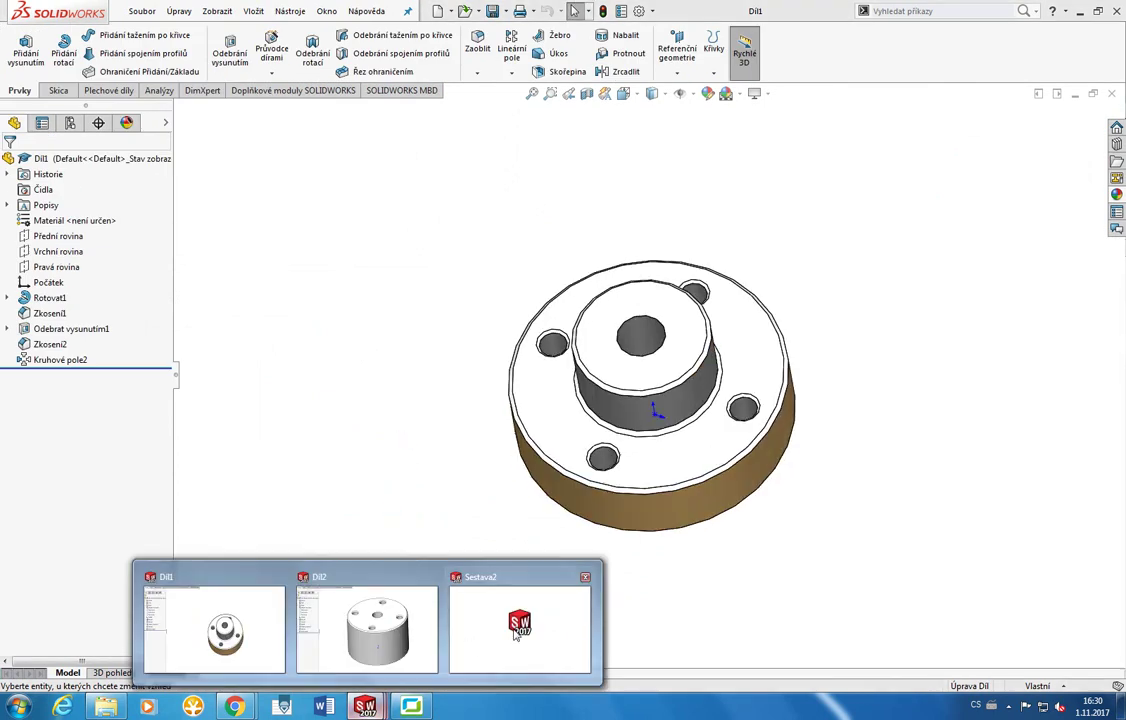
left_click(516, 630)
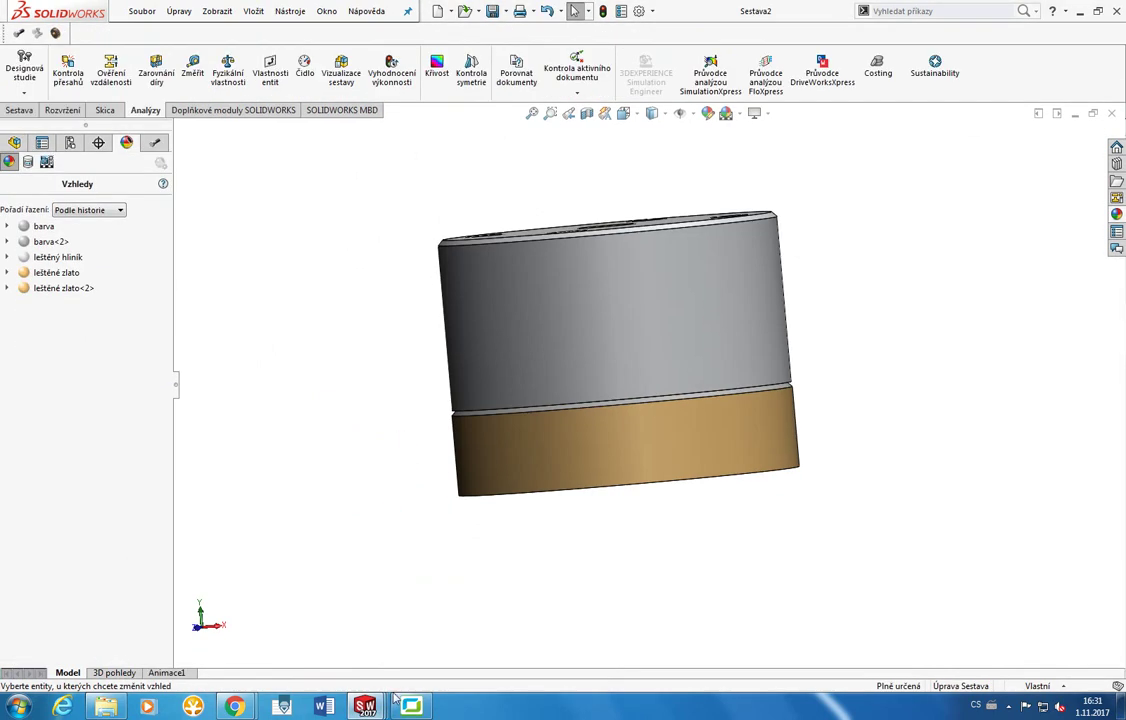
mouse_move(364, 706)
left_click(372, 652)
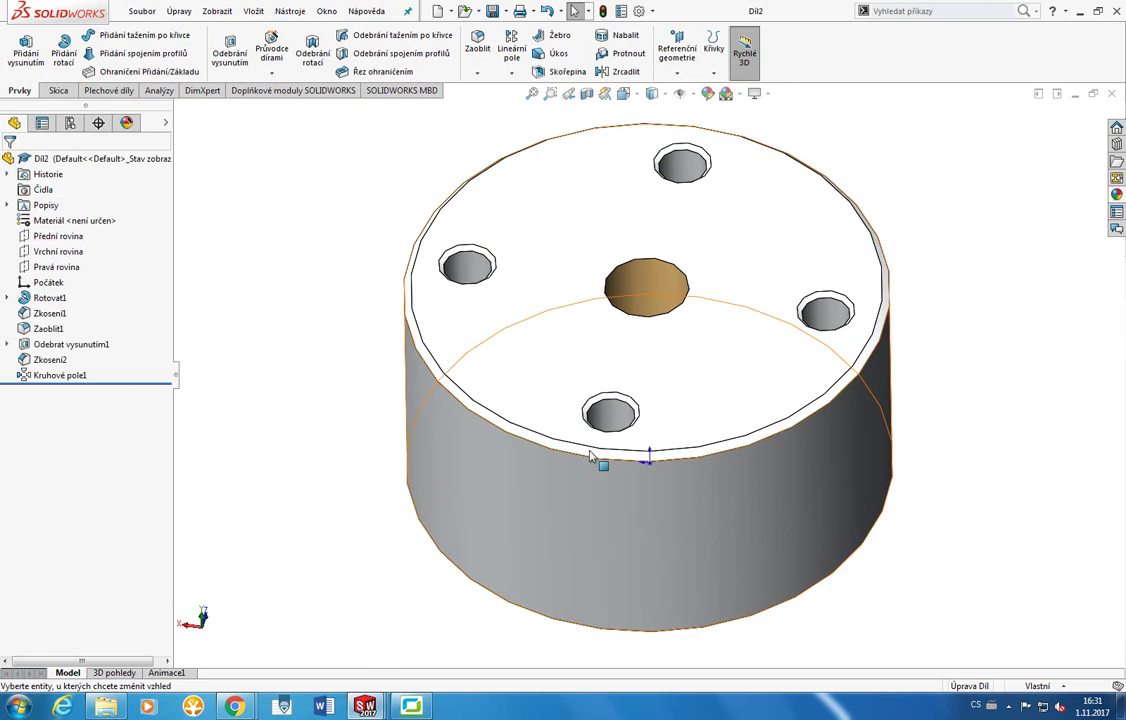
middle_click_drag(371, 652, 882, 378)
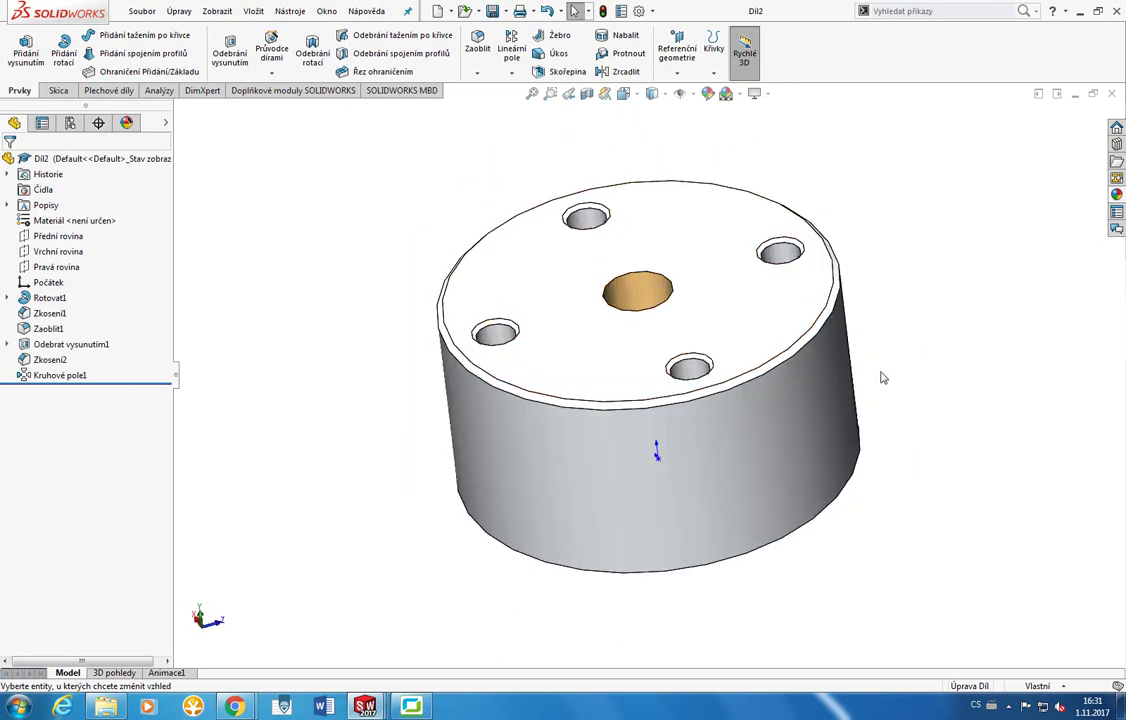
scroll(887, 380, "down", 2)
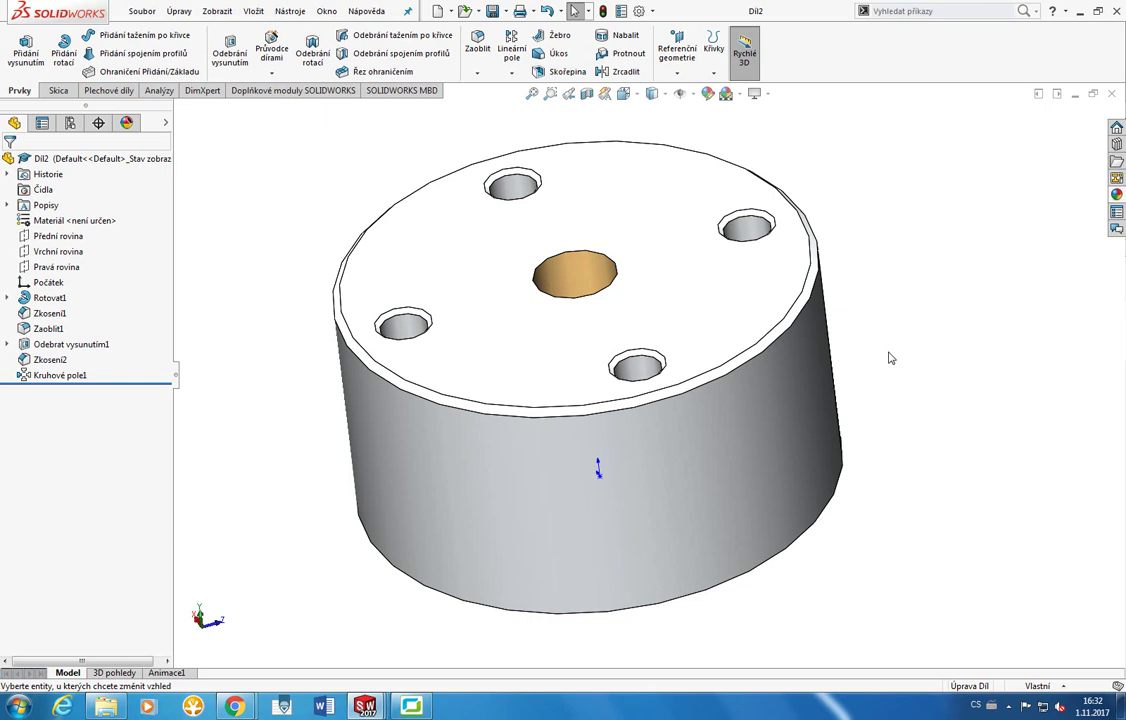
Return to Sestava2 and examine the aluminium and gold surfaces of the assembly from above and below.
mouse_move(364, 706)
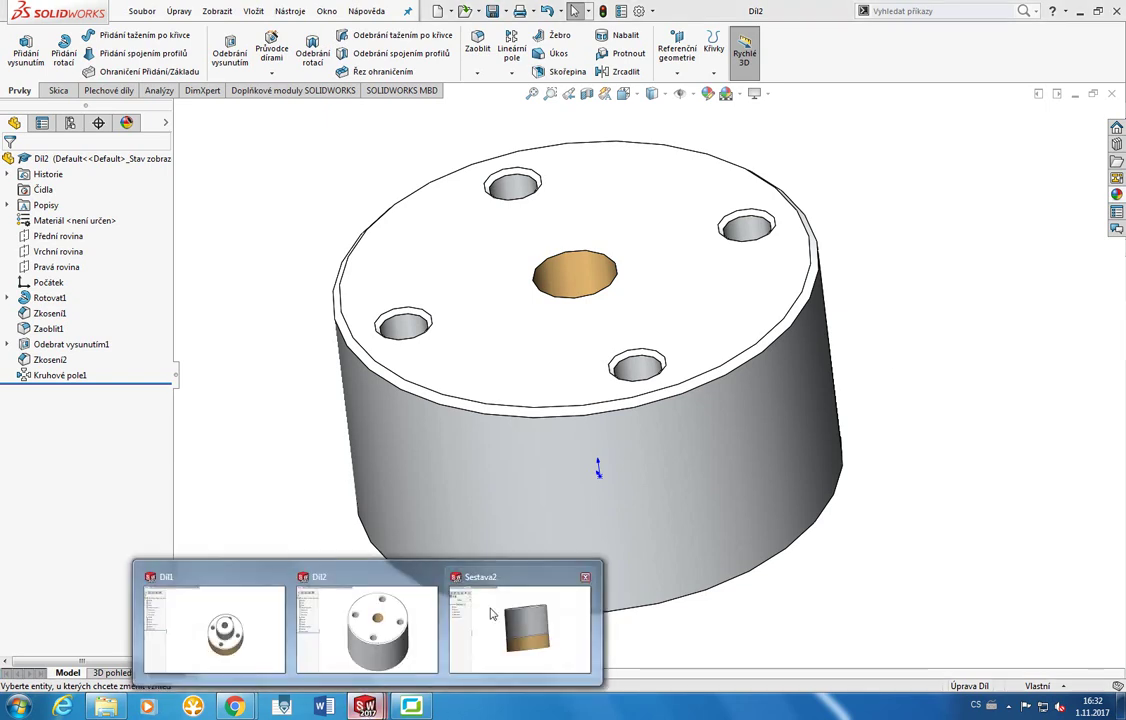
left_click(515, 615)
middle_click_drag(653, 485, 671, 538)
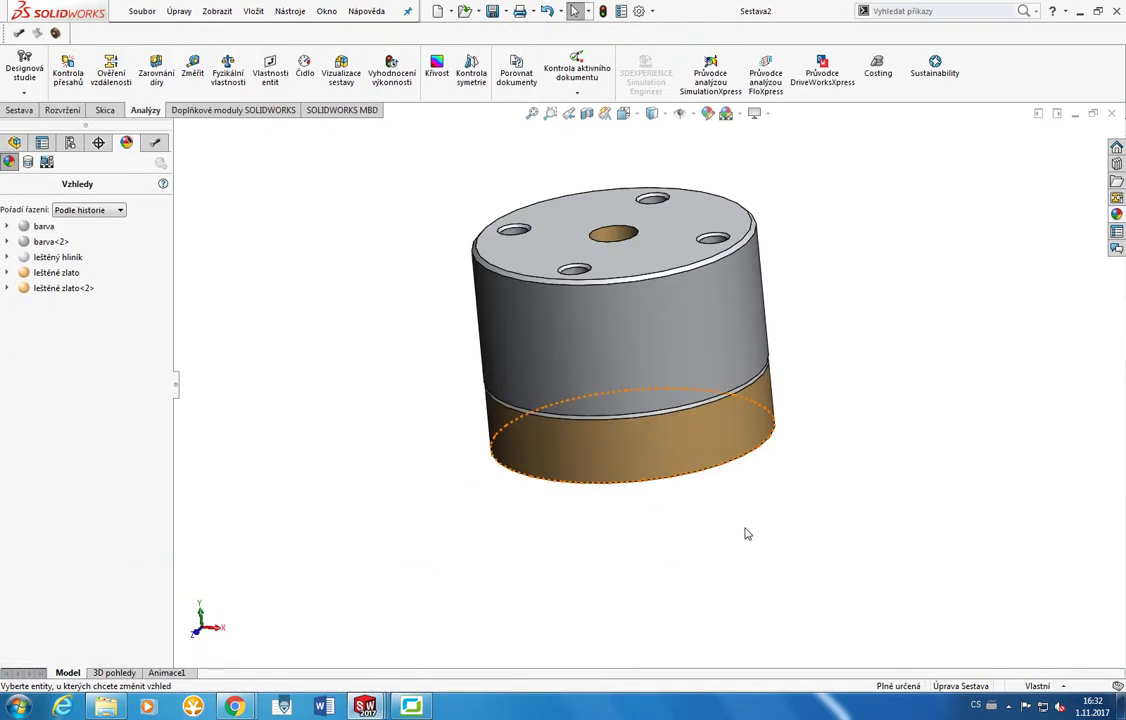
middle_click_drag(650, 258, 666, 327)
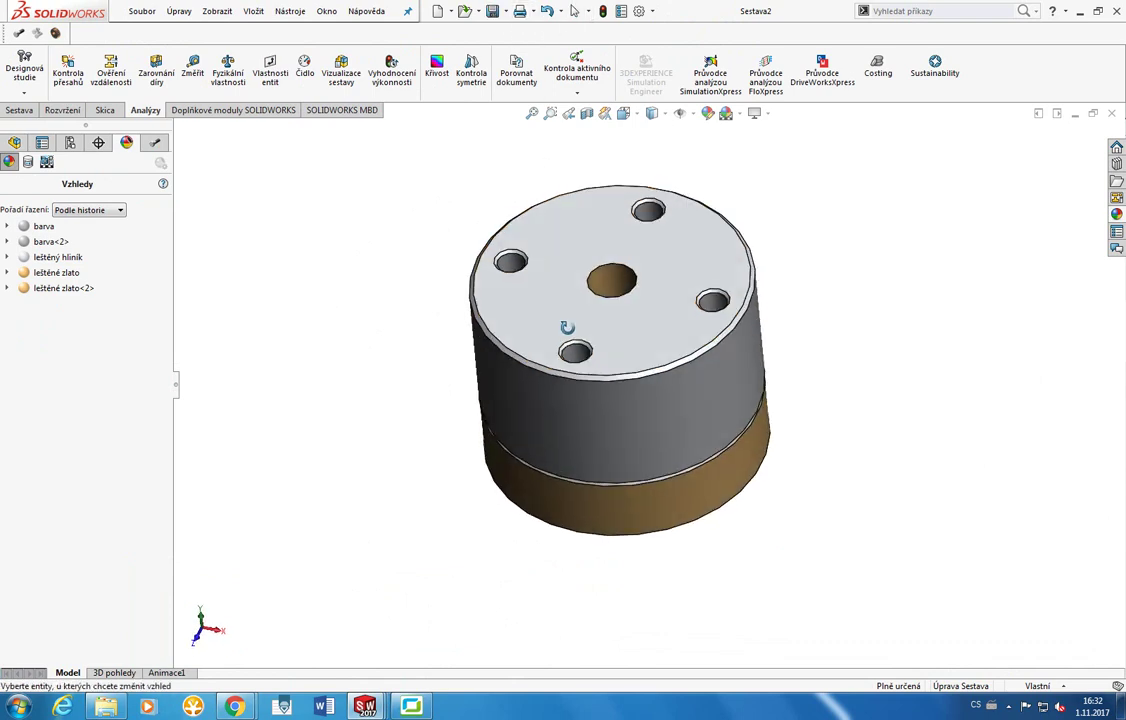
left_click_drag(568, 322, 726, 303)
left_click(817, 257)
middle_click_drag(749, 352, 749, 189)
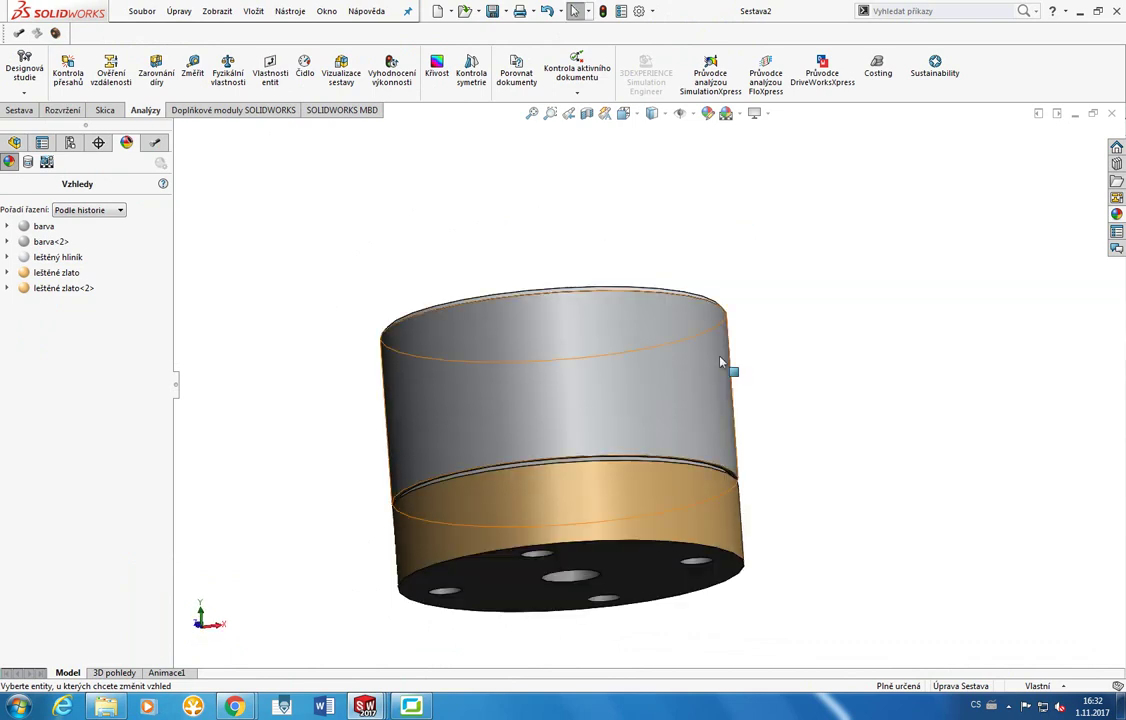
middle_click_drag(726, 367, 713, 518)
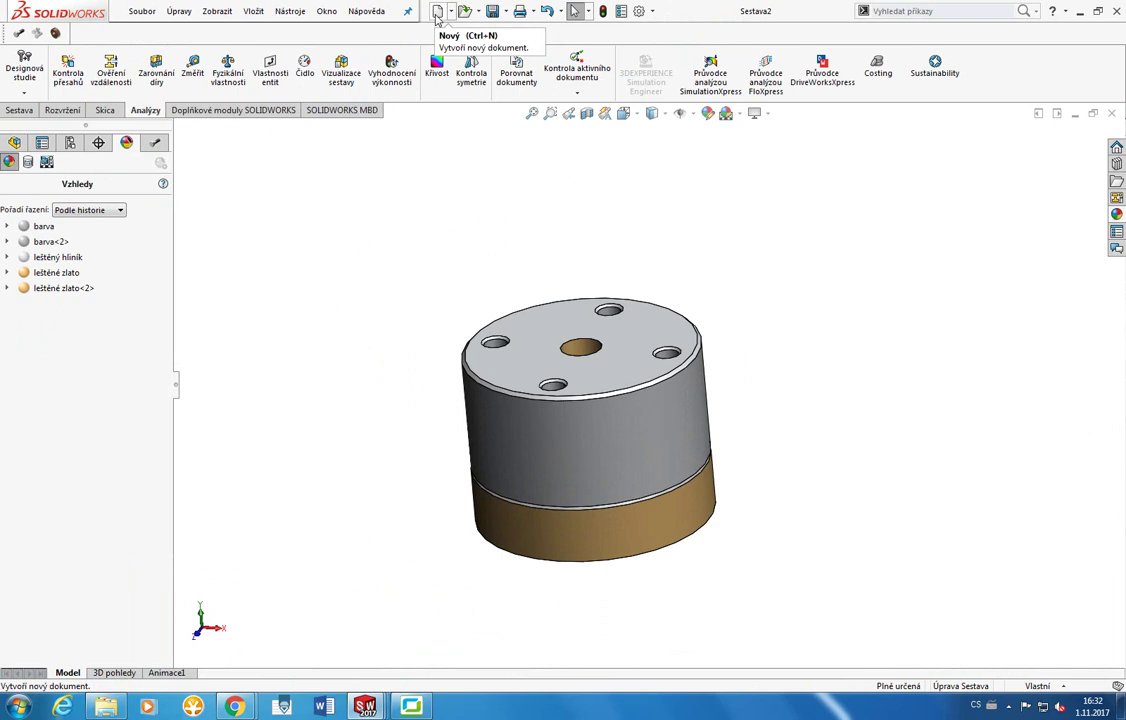
Create a new part document and start a sketch on its front plane (Přední rovina).
left_click(437, 12)
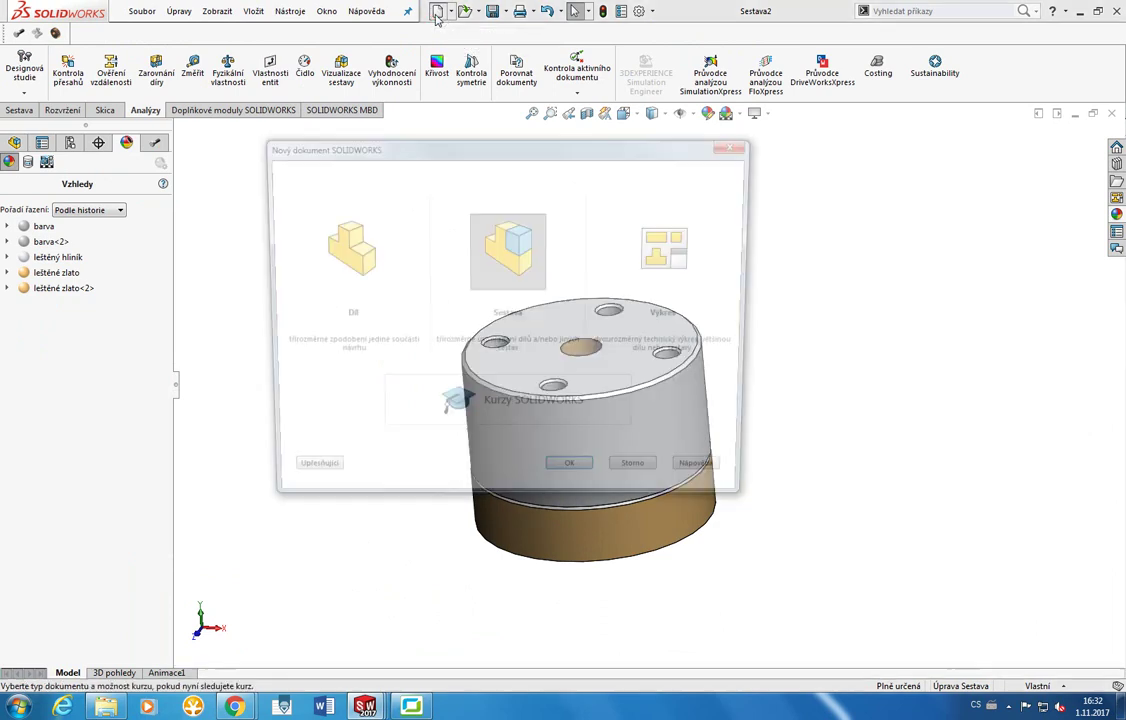
left_click(377, 317)
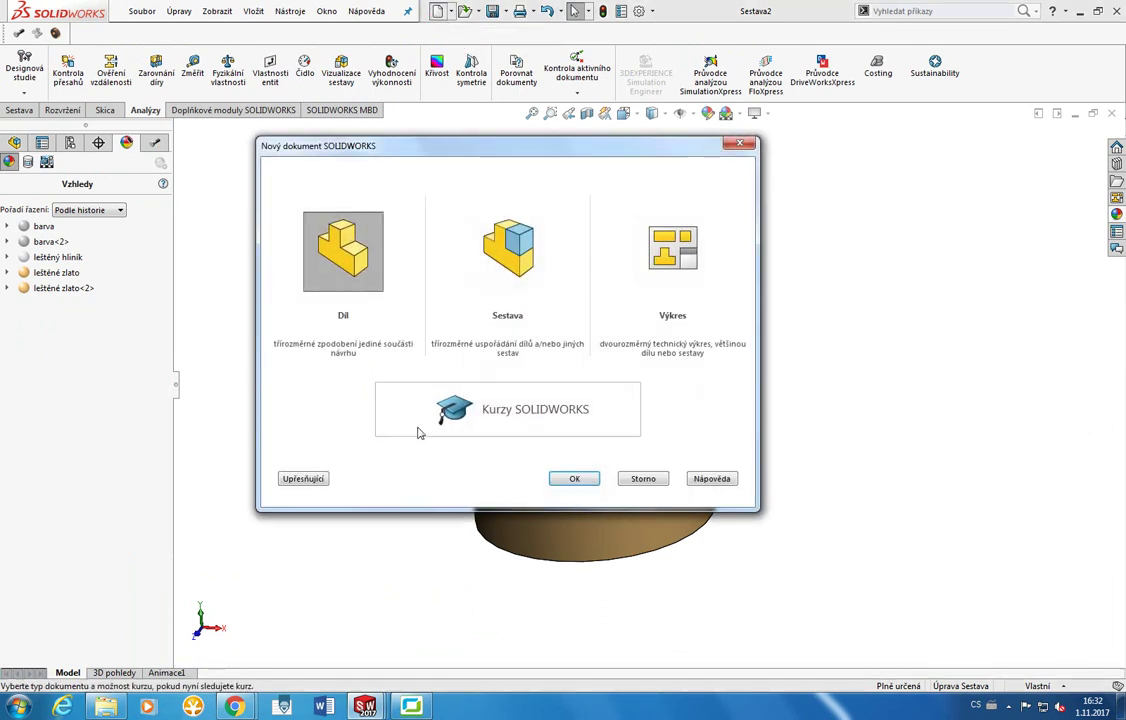
left_click(569, 479)
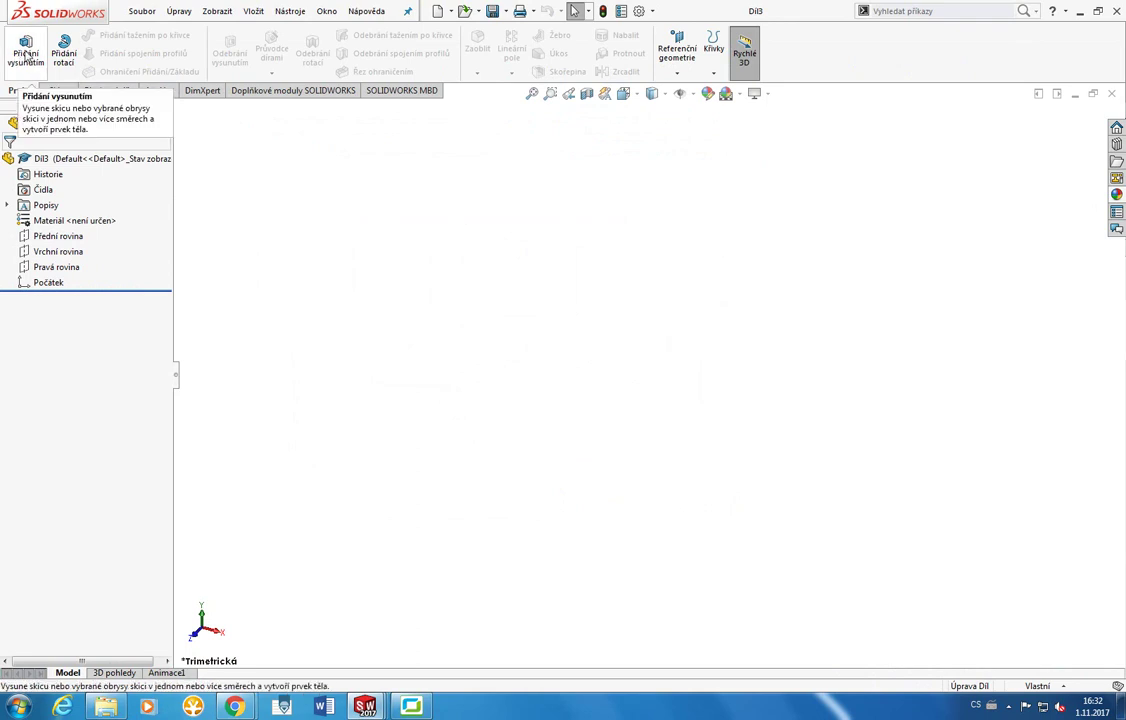
left_click(57, 90)
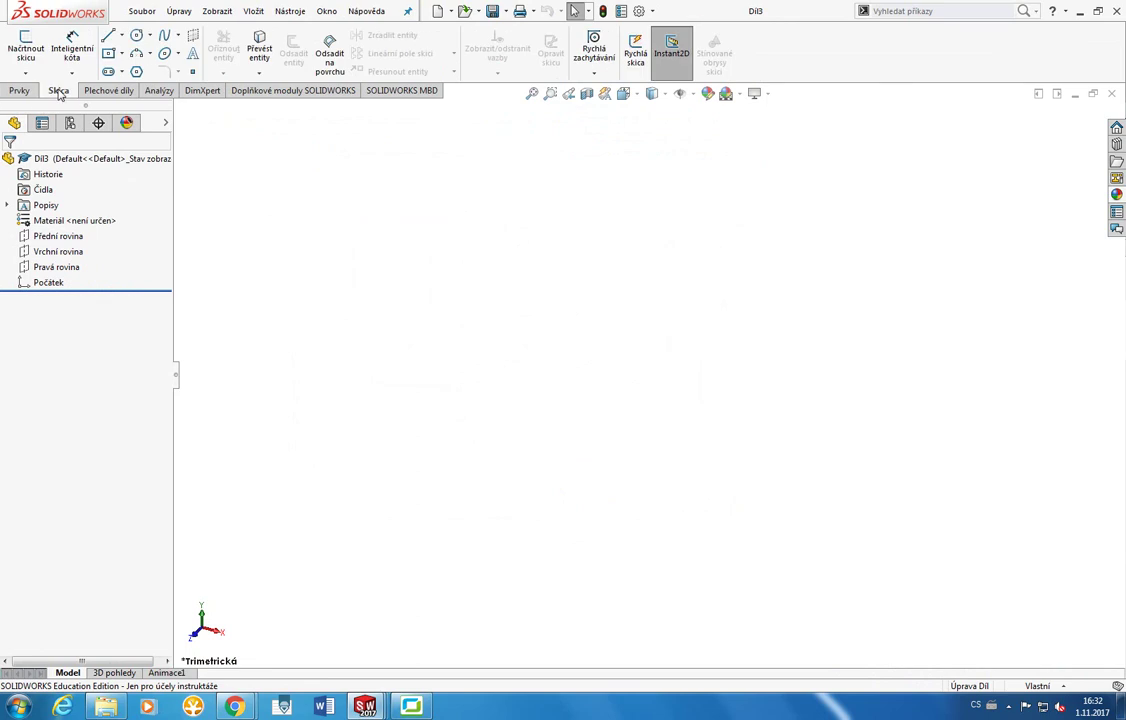
left_click(24, 44)
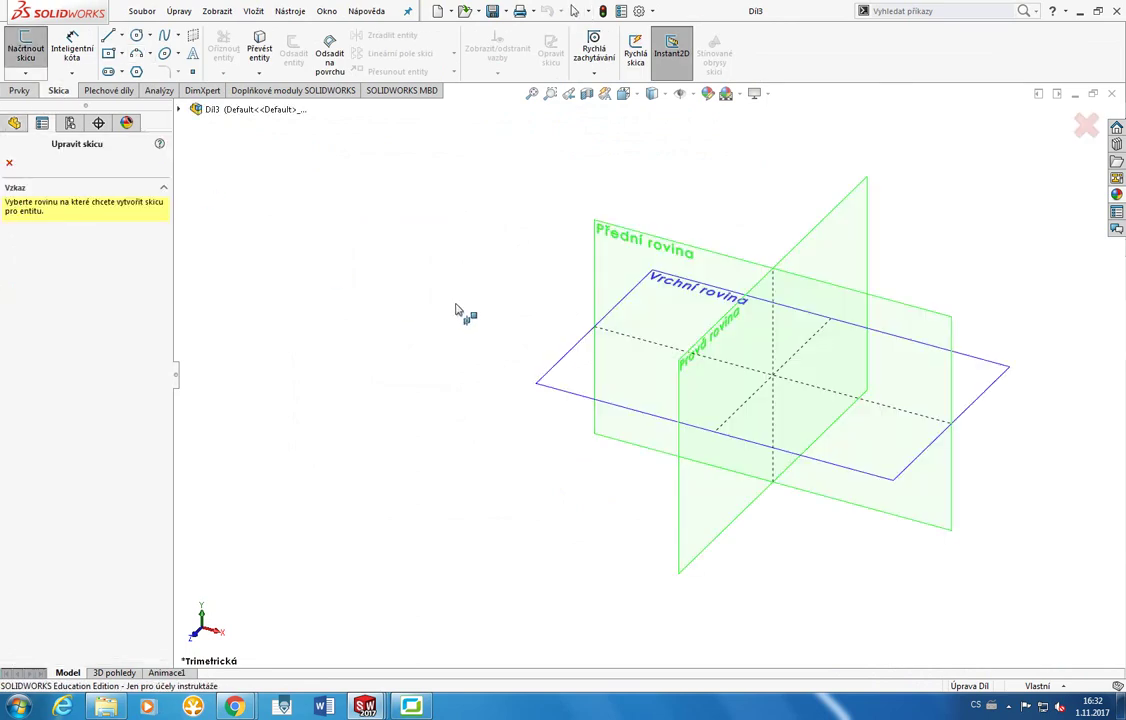
left_click(613, 252)
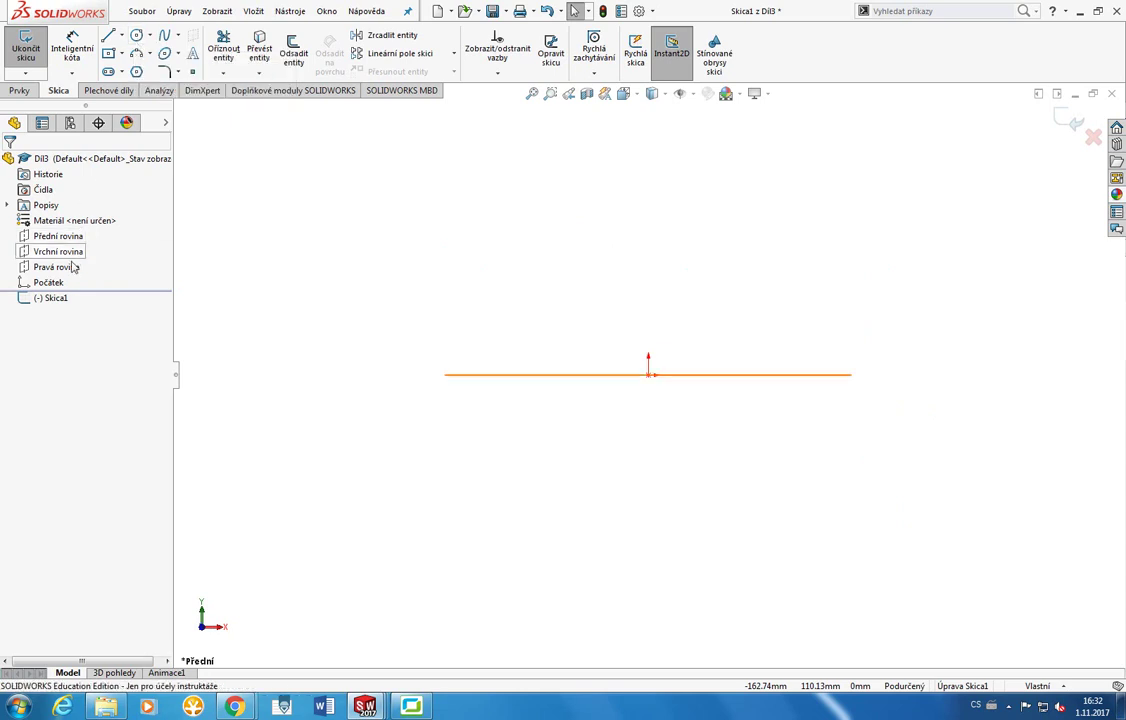
Sketch a circle centred on the origin, dimension its diameter as 35 mm and centre the dimension text above it.
left_click(139, 38)
left_click_drag(650, 373, 802, 384)
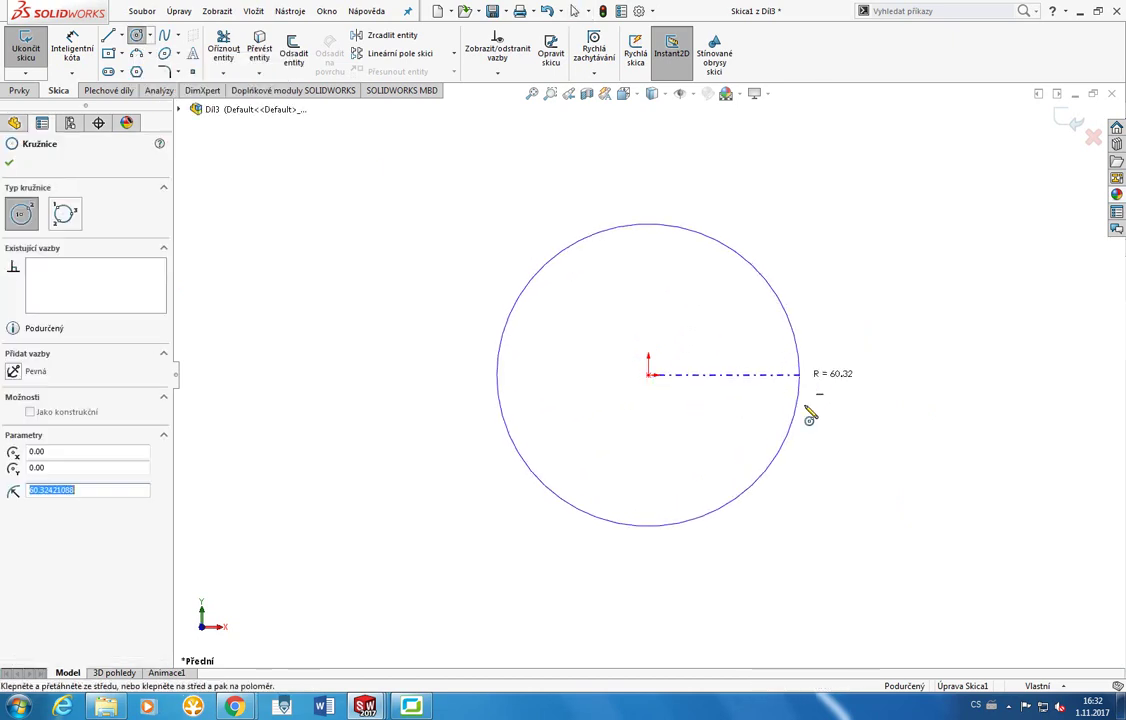
mouse_move(378, 707)
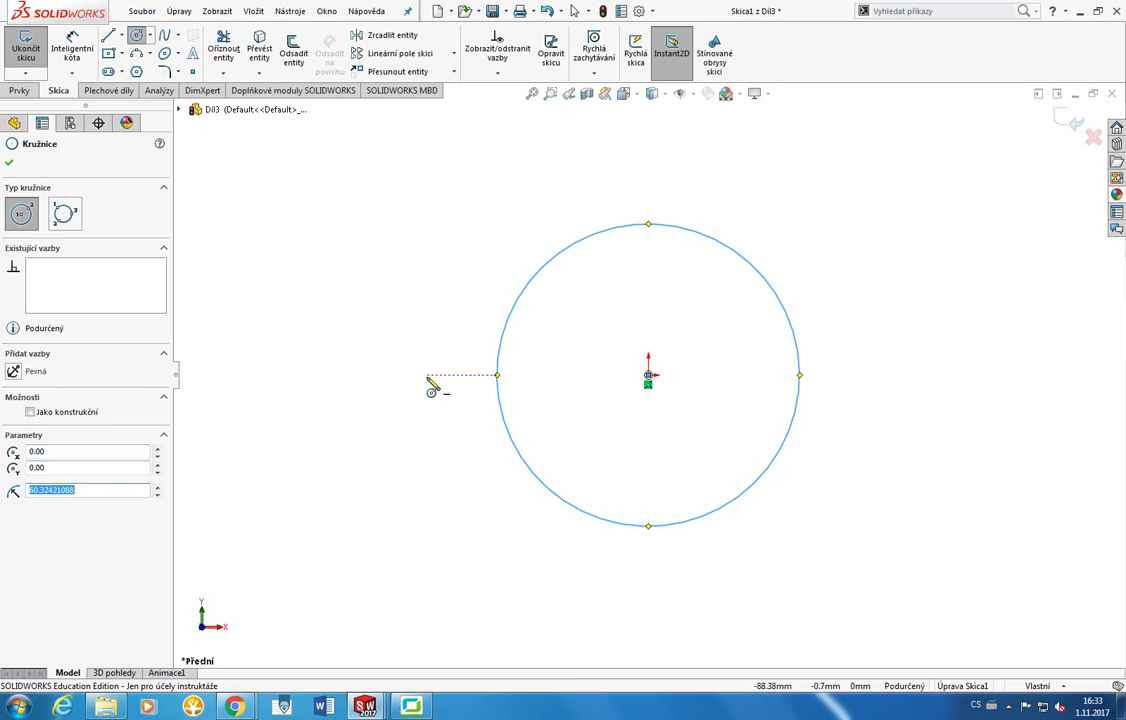
left_click(71, 45)
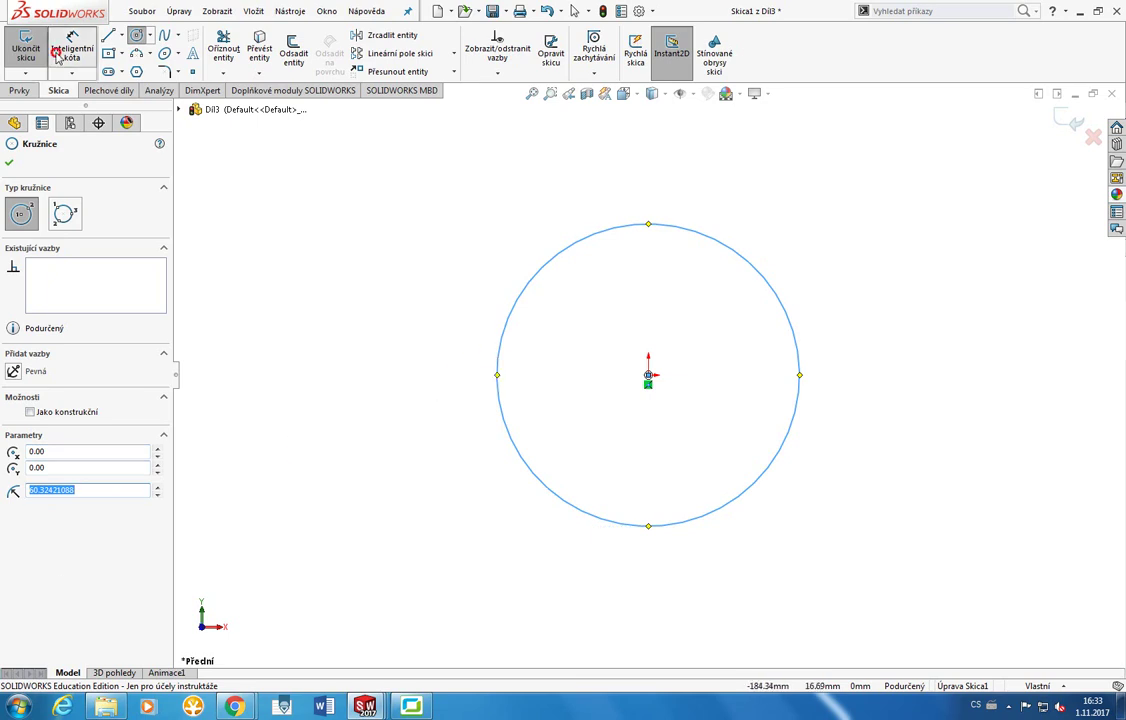
left_click(658, 222)
left_click(700, 172)
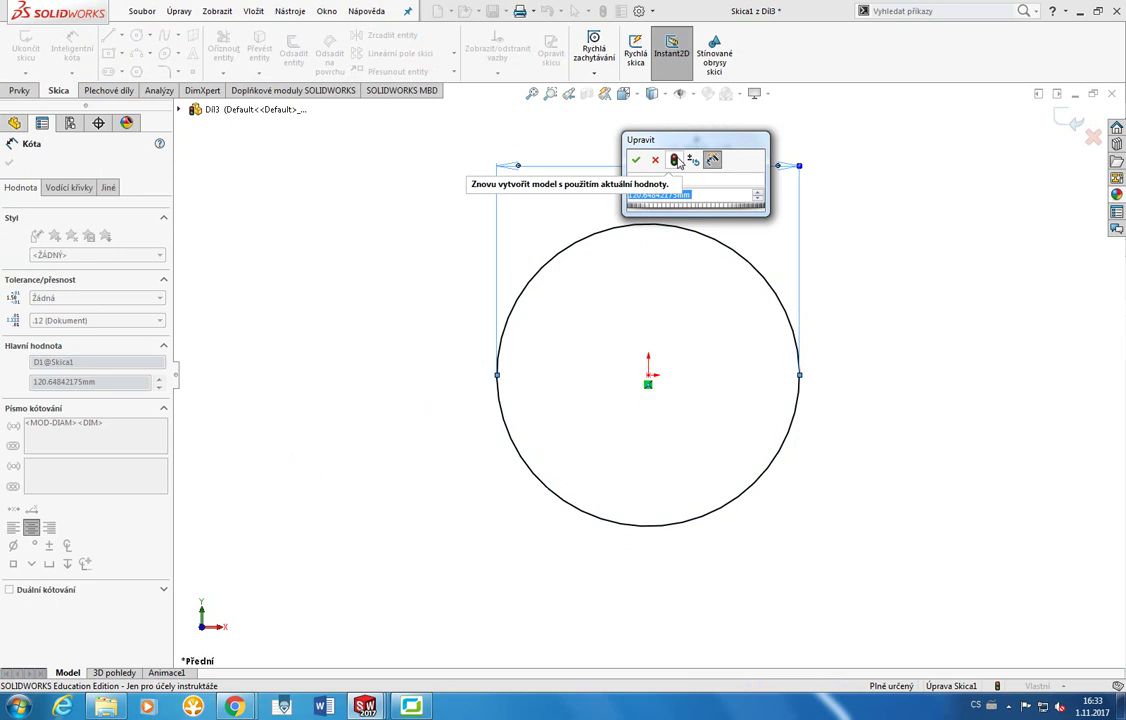
type("35")
key("Return")
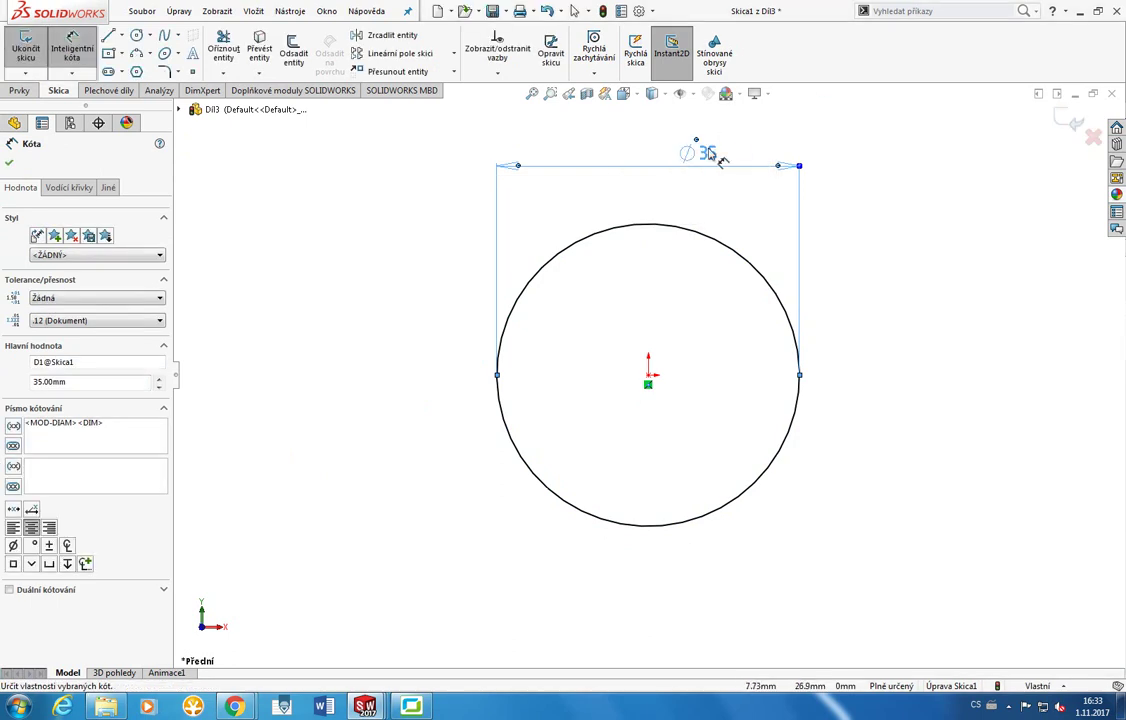
left_click_drag(690, 152, 658, 156)
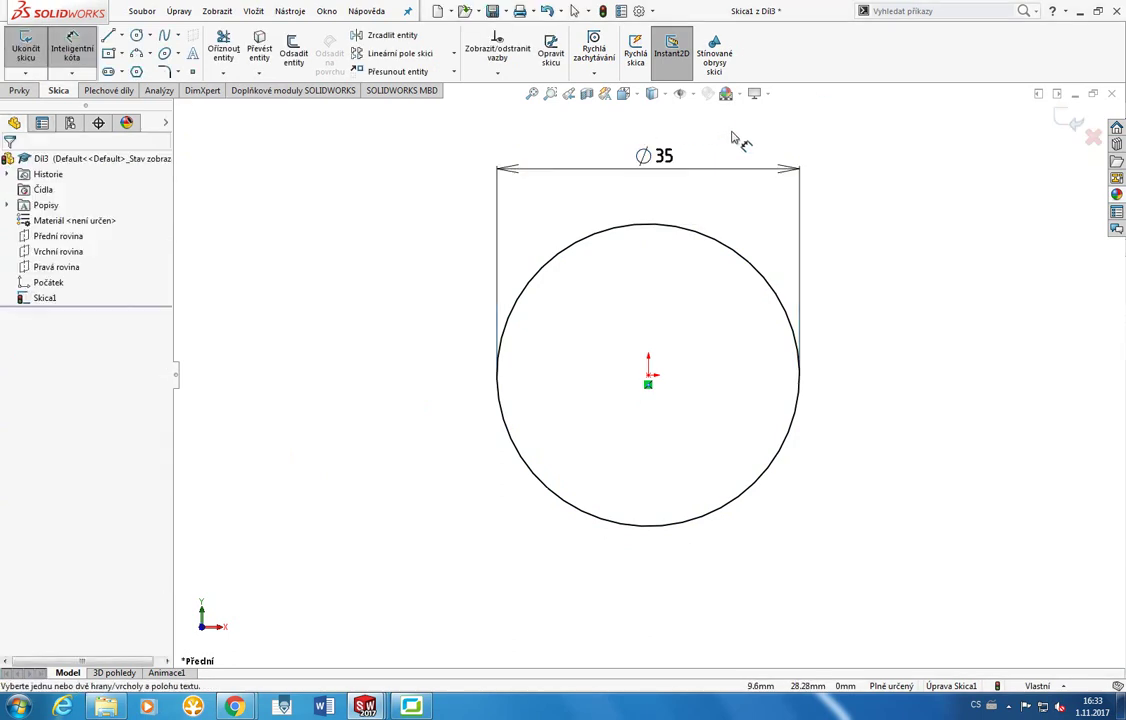
Extrude the circle blind from the sketch plane to a depth of 15 mm.
left_click(21, 91)
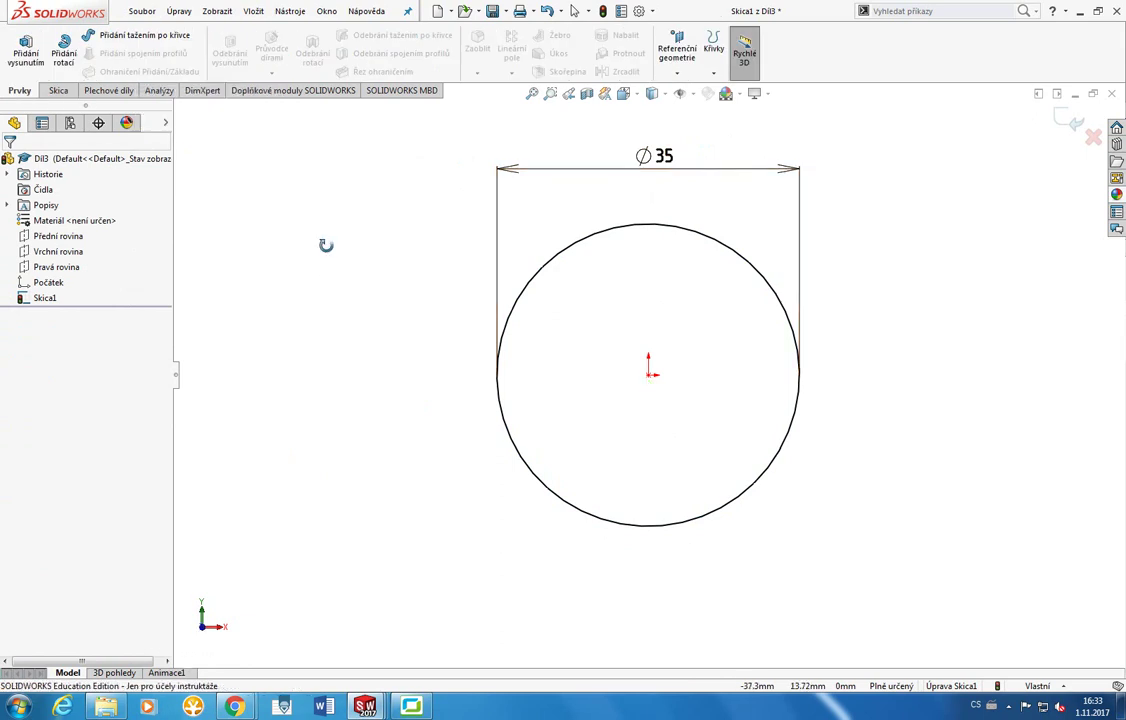
middle_click_drag(327, 244, 342, 118)
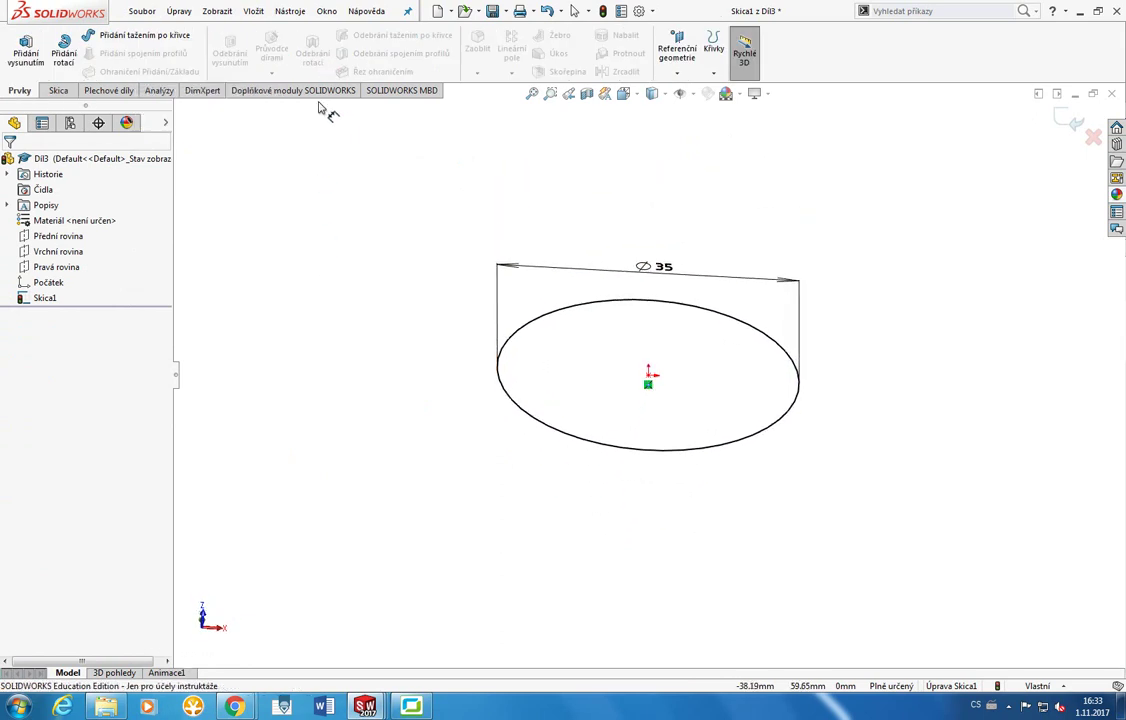
left_click(27, 55)
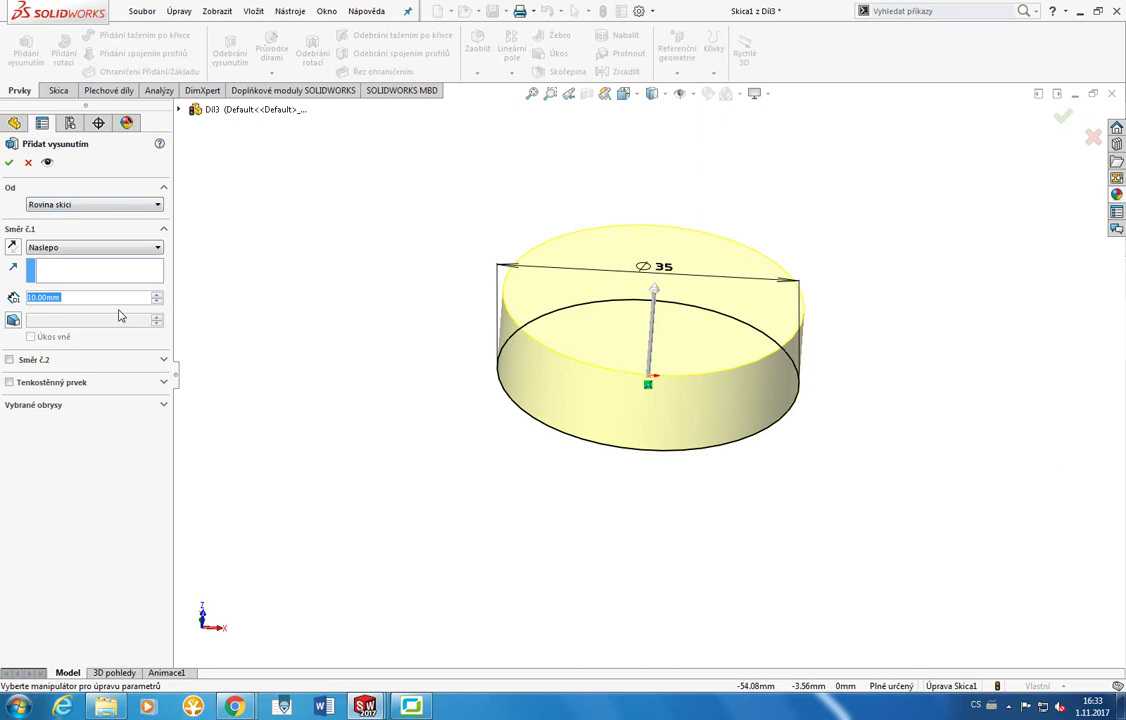
type("15")
key("Return")
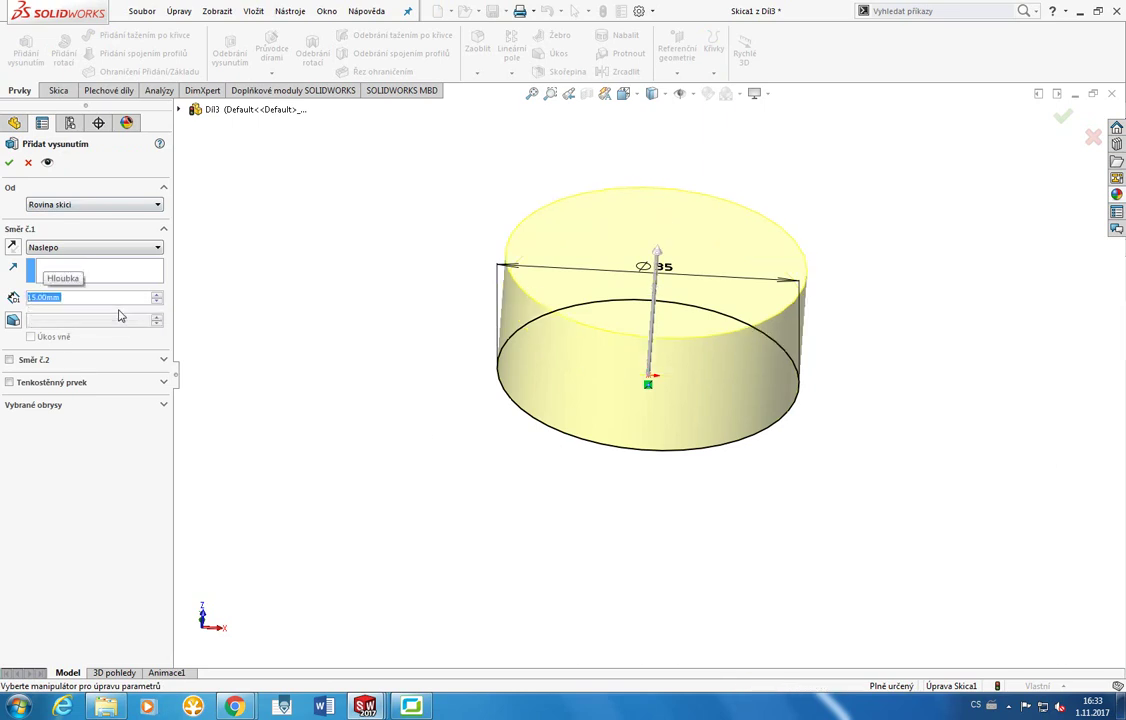
left_click(12, 164)
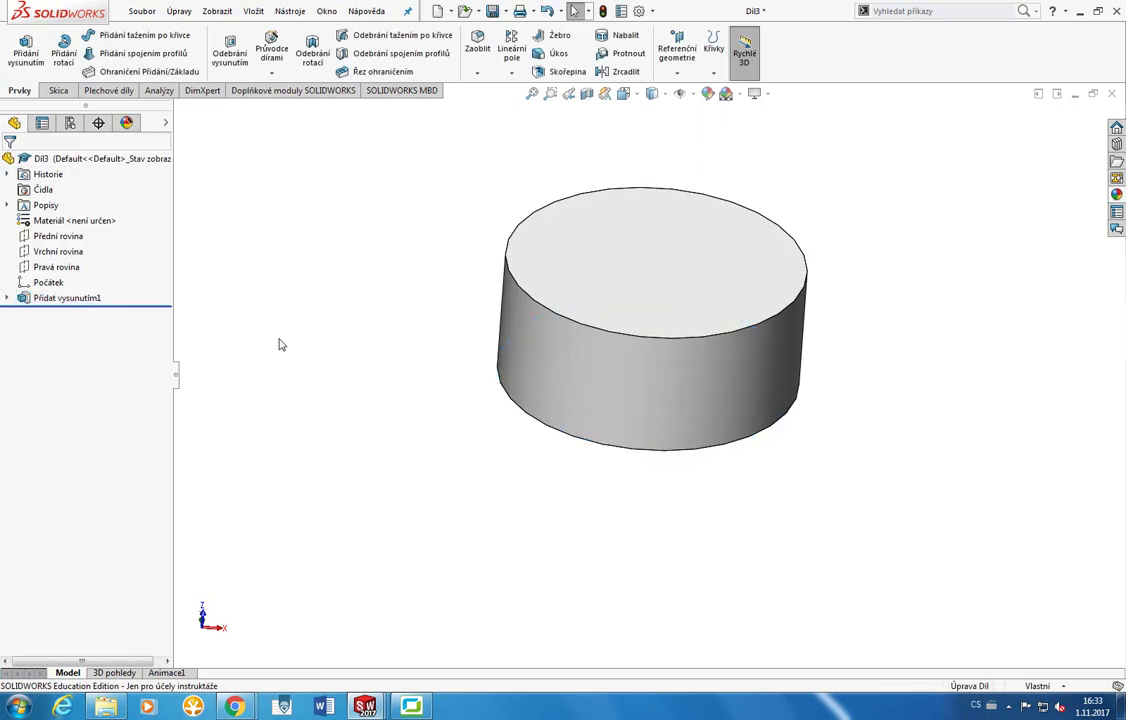
Delete the cylinder's extrusion feature (Přidat vysunutím1).
middle_click_drag(241, 315, 368, 160)
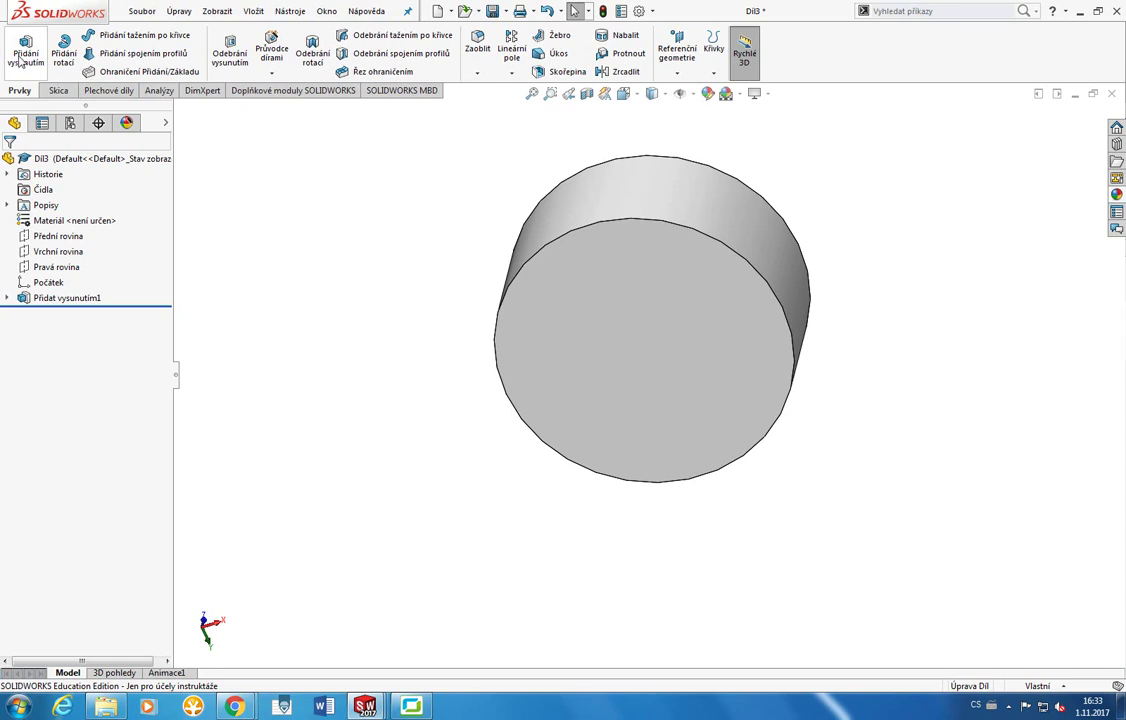
left_click(50, 90)
middle_click_drag(455, 340, 451, 540)
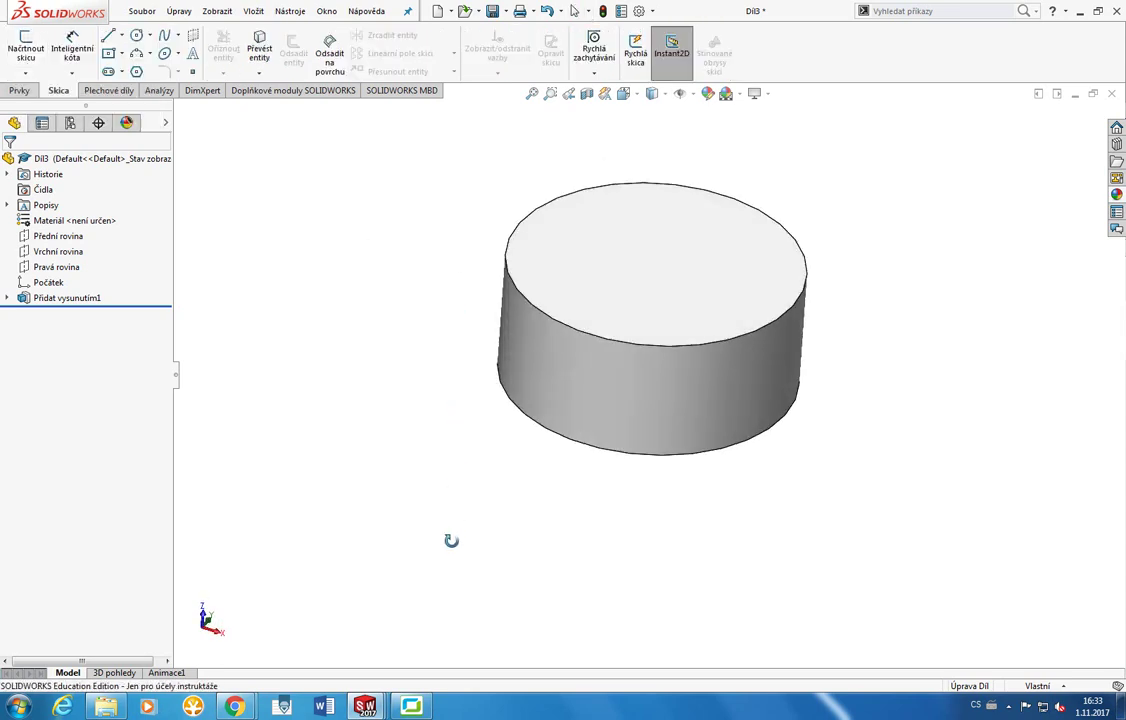
left_click(598, 405)
key("Delete")
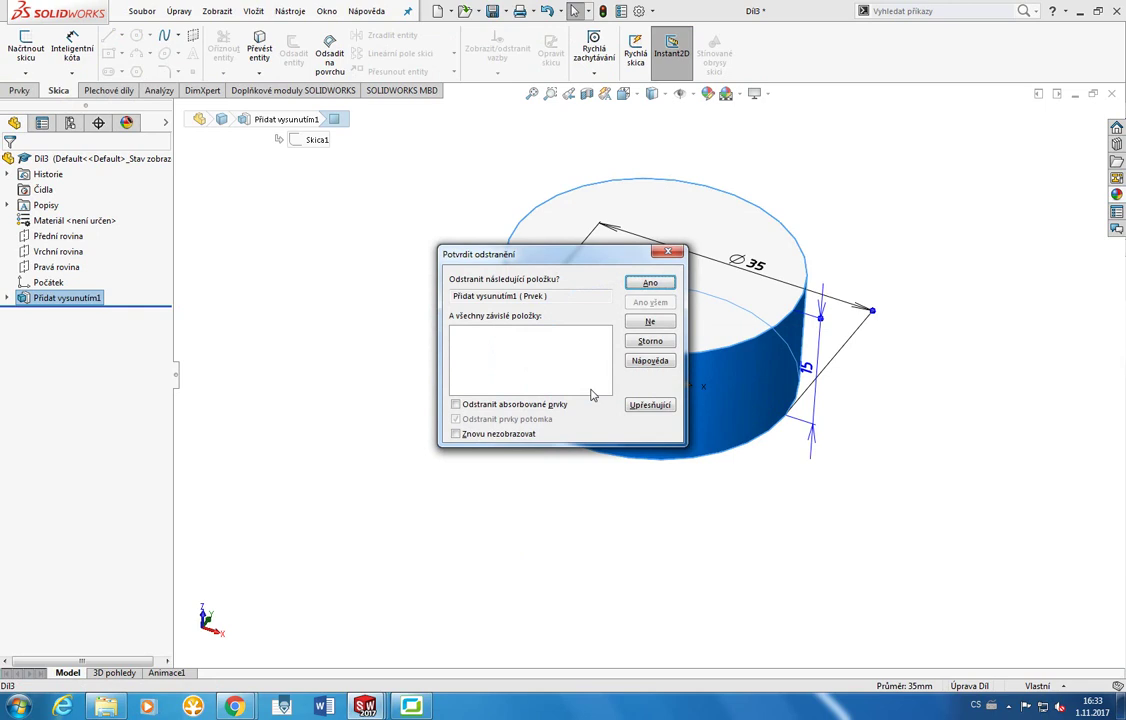
Delete the cylinder's extrusion feature together with the circle sketch it was built from.
key("Return")
left_click(505, 390)
key("Delete")
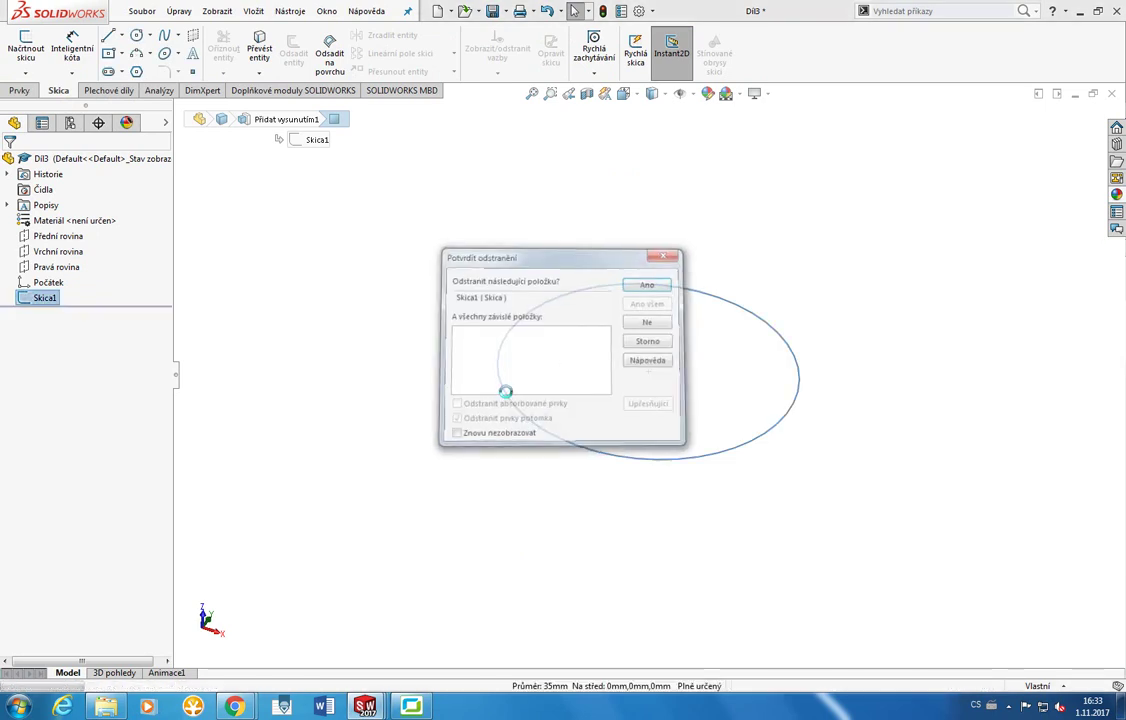
key("Return")
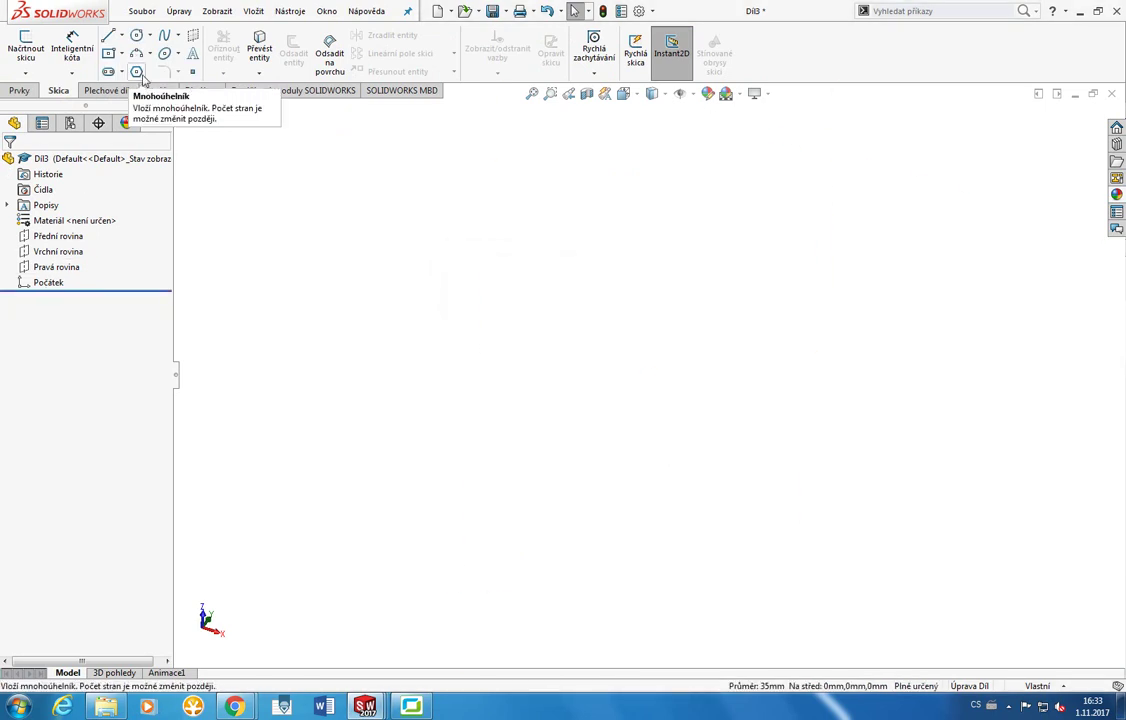
On the front plane, sketch a 6-sided polygon centred on the origin, with an inscribed circle about 87 mm in diameter.
left_click(140, 75)
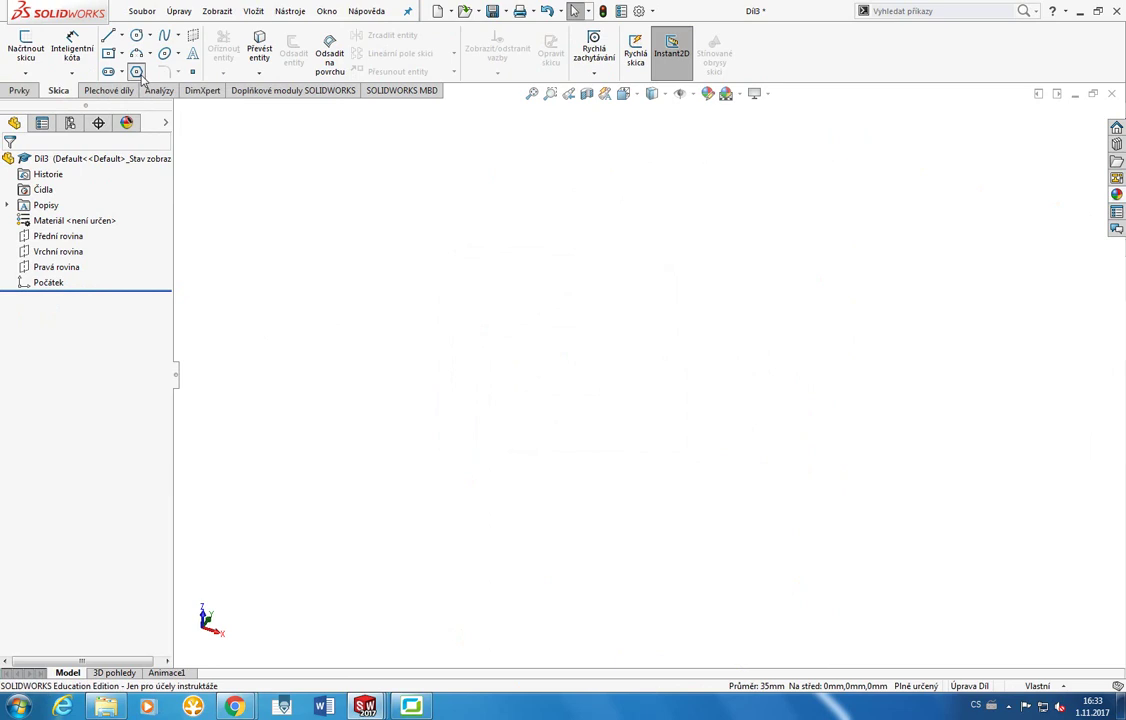
left_click(40, 60)
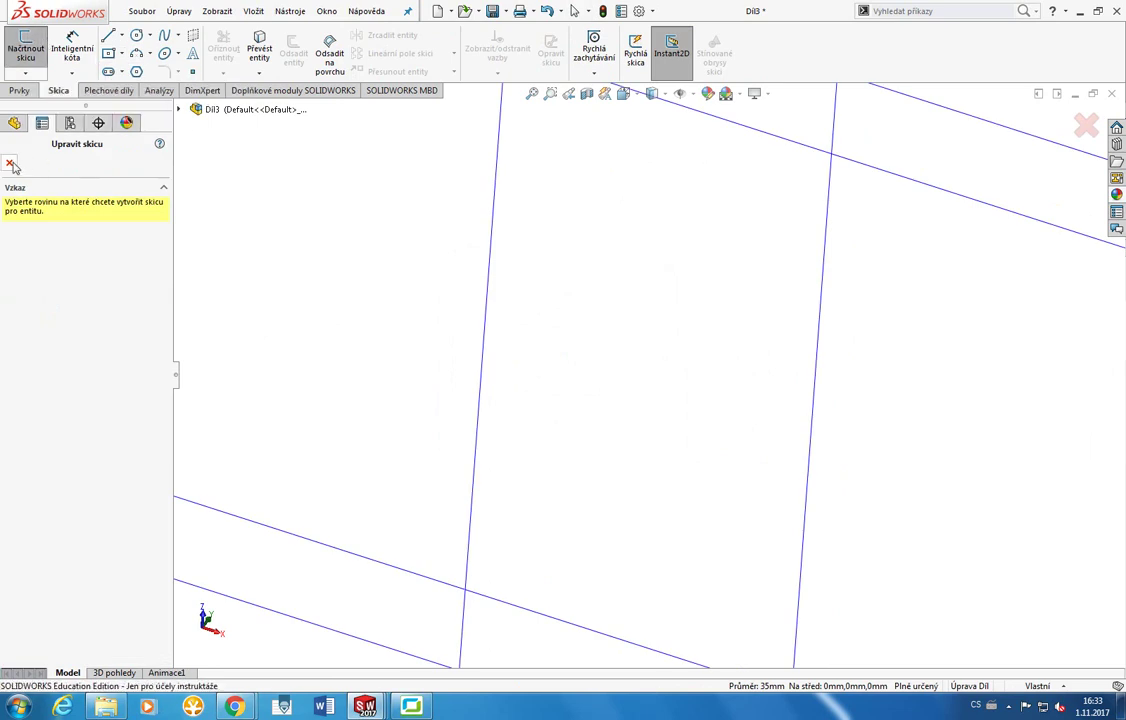
left_click(140, 76)
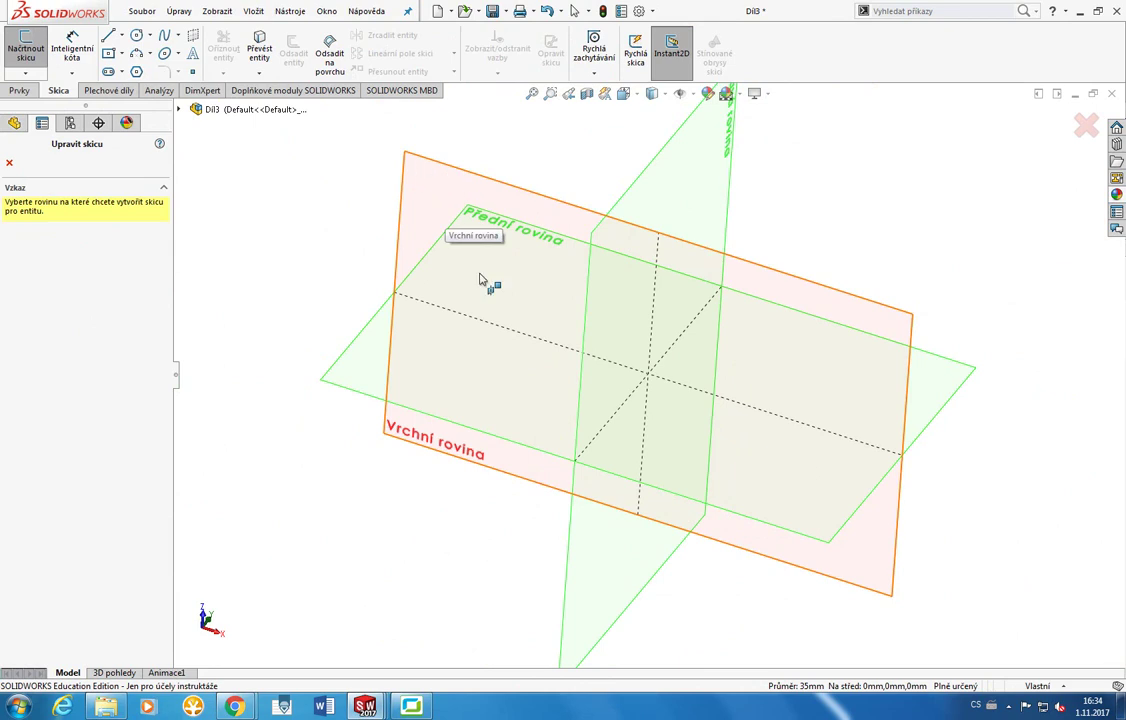
left_click(352, 364)
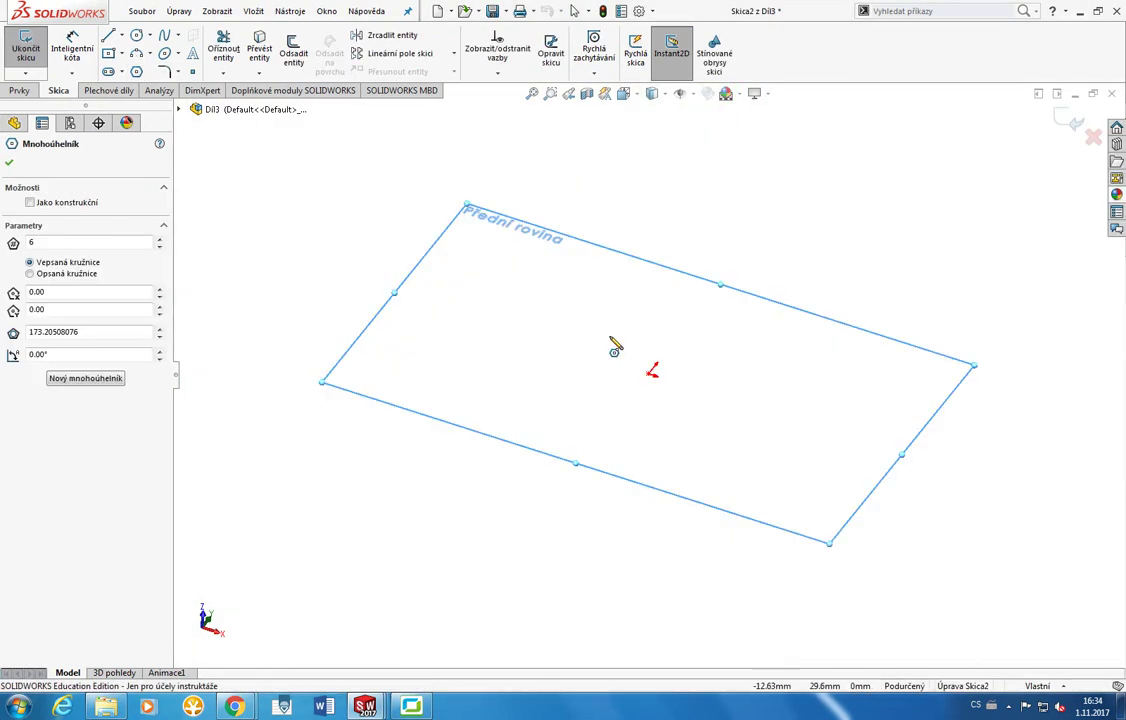
left_click(651, 372)
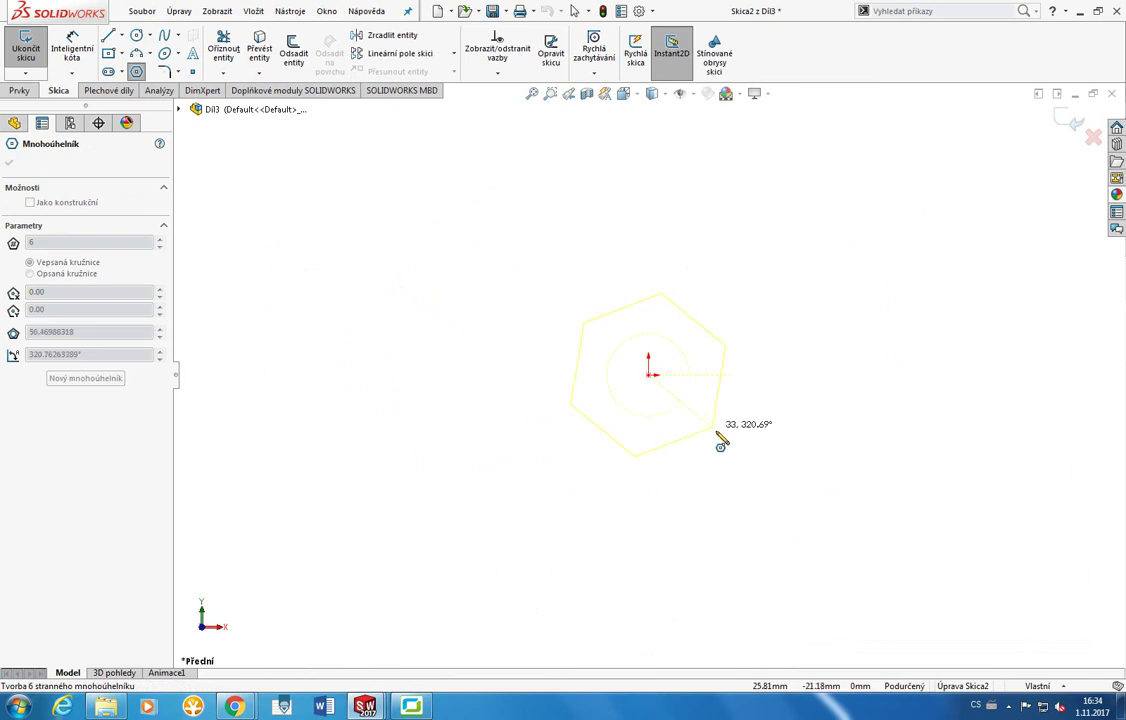
left_click(708, 484)
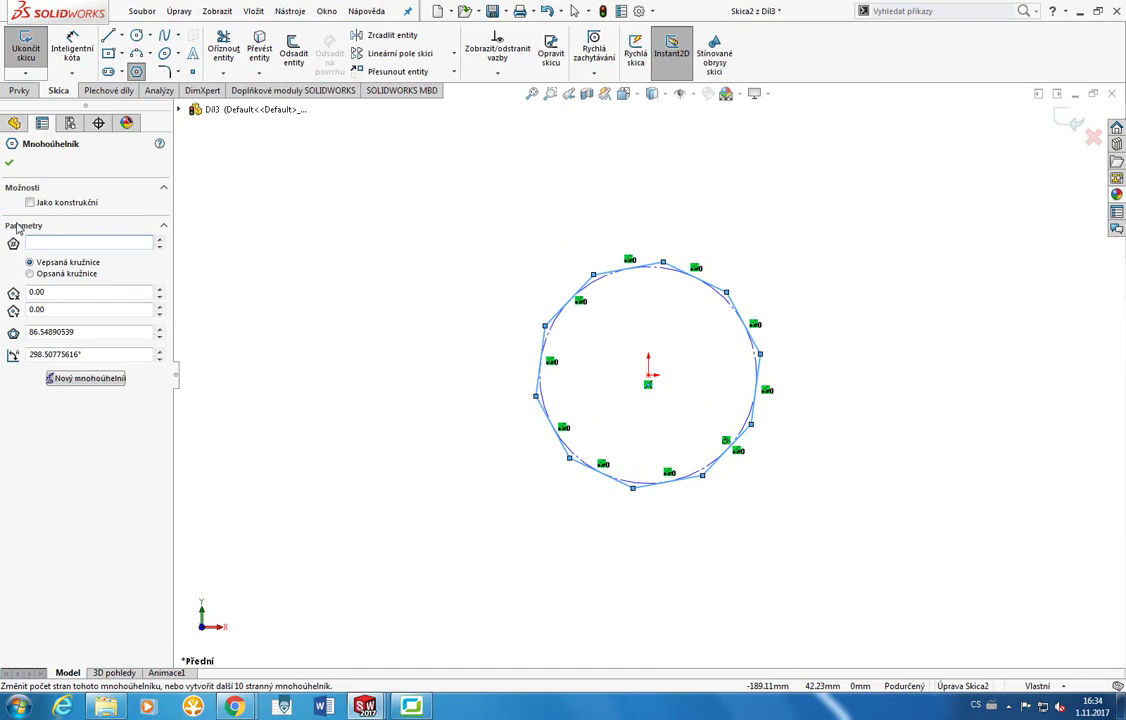
type("3")
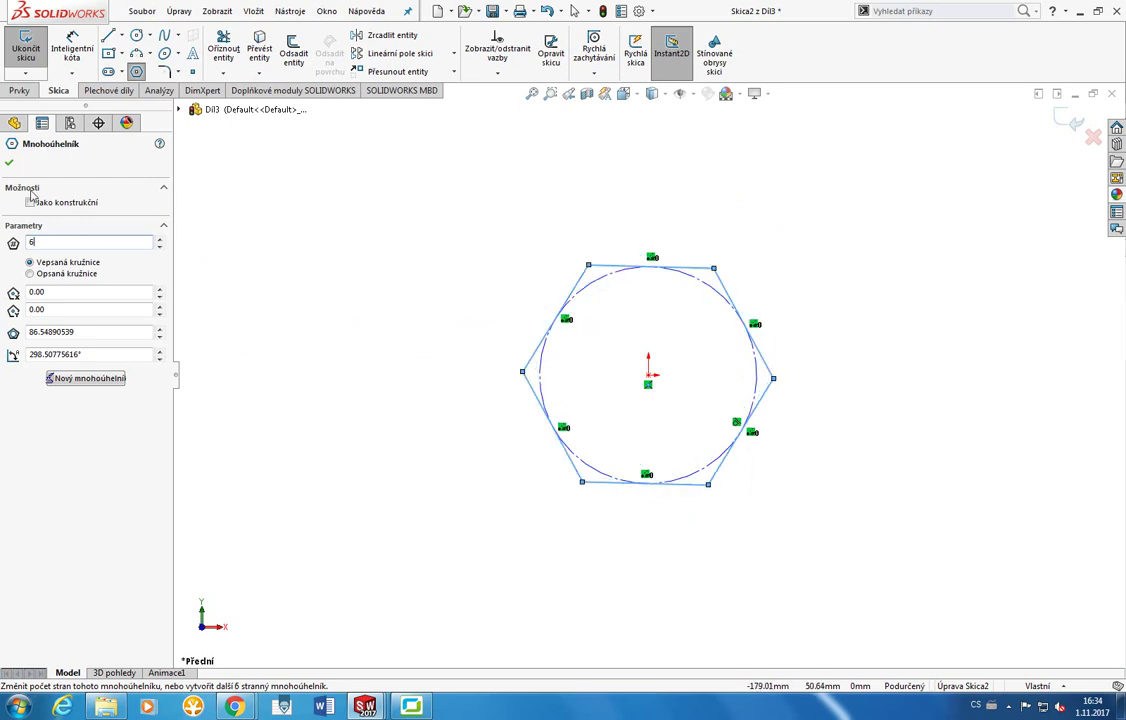
left_click(10, 164)
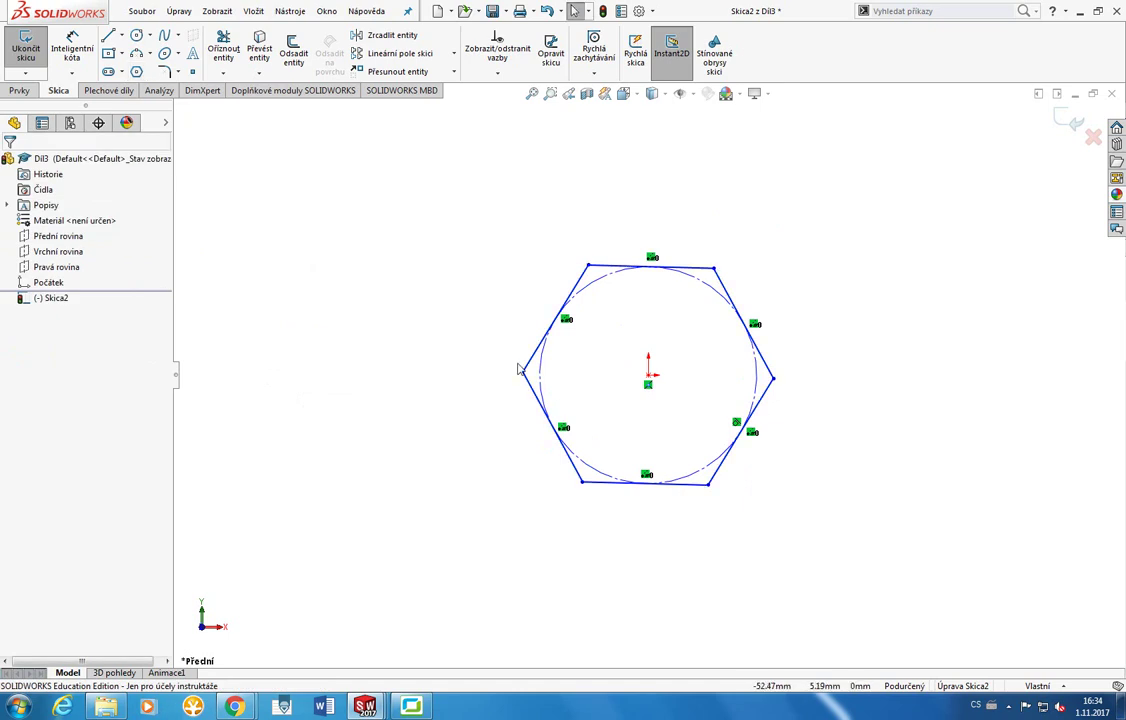
Resize the hexagon freely by its leftmost vertex and dimension its inscribed construction circle to a 35 mm diameter.
left_click_drag(522, 372, 580, 488)
left_click(603, 260)
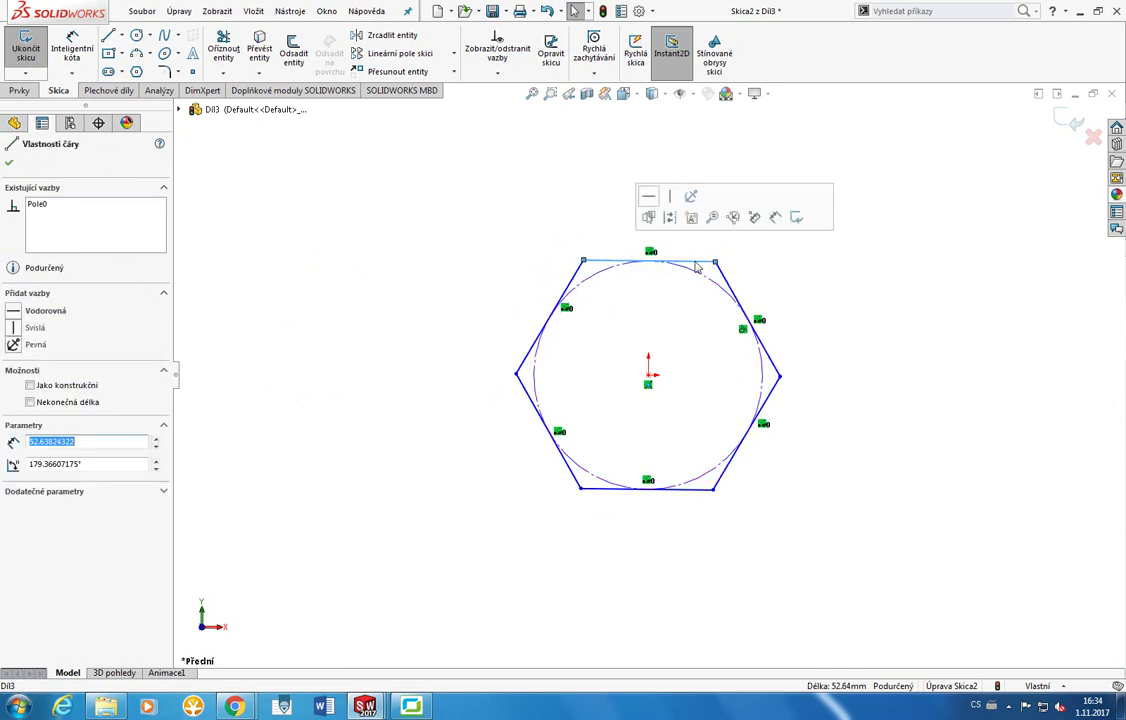
left_click(72, 45)
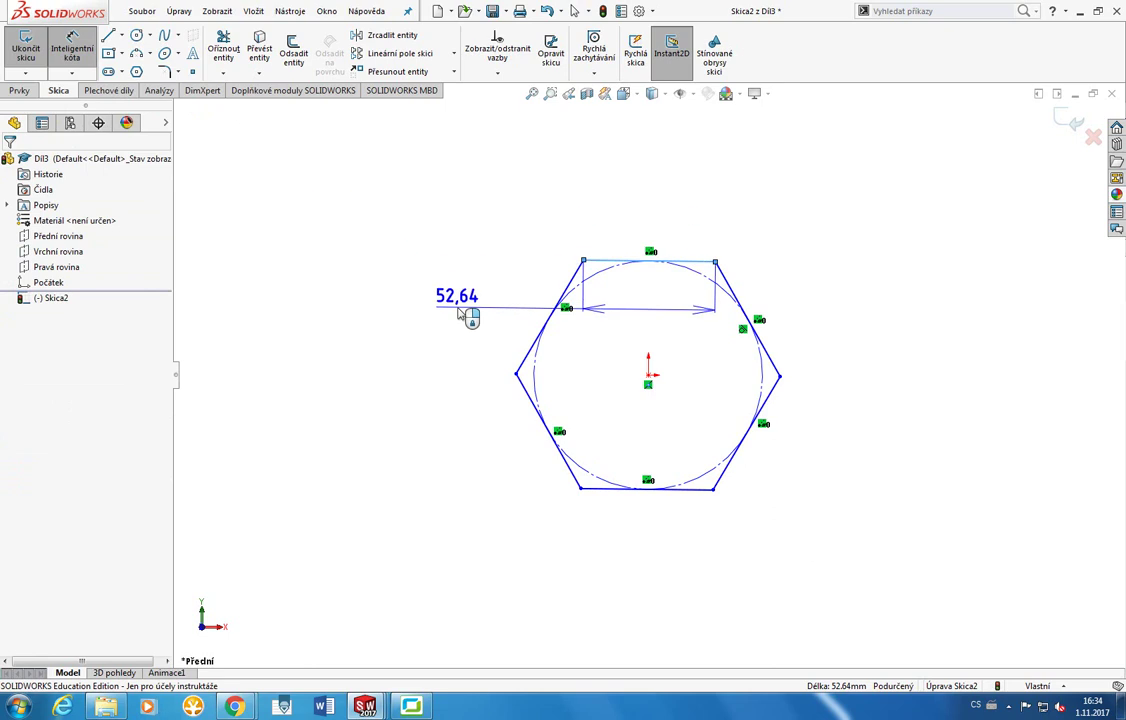
key("Escape")
left_click(538, 363)
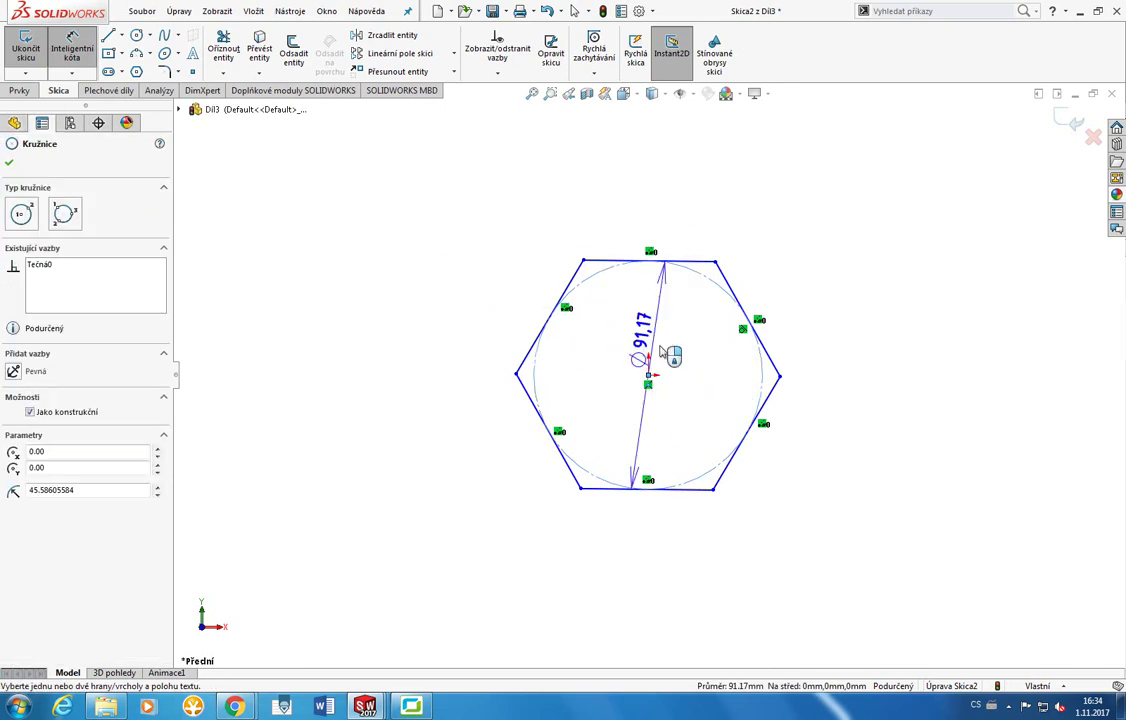
left_click(718, 360)
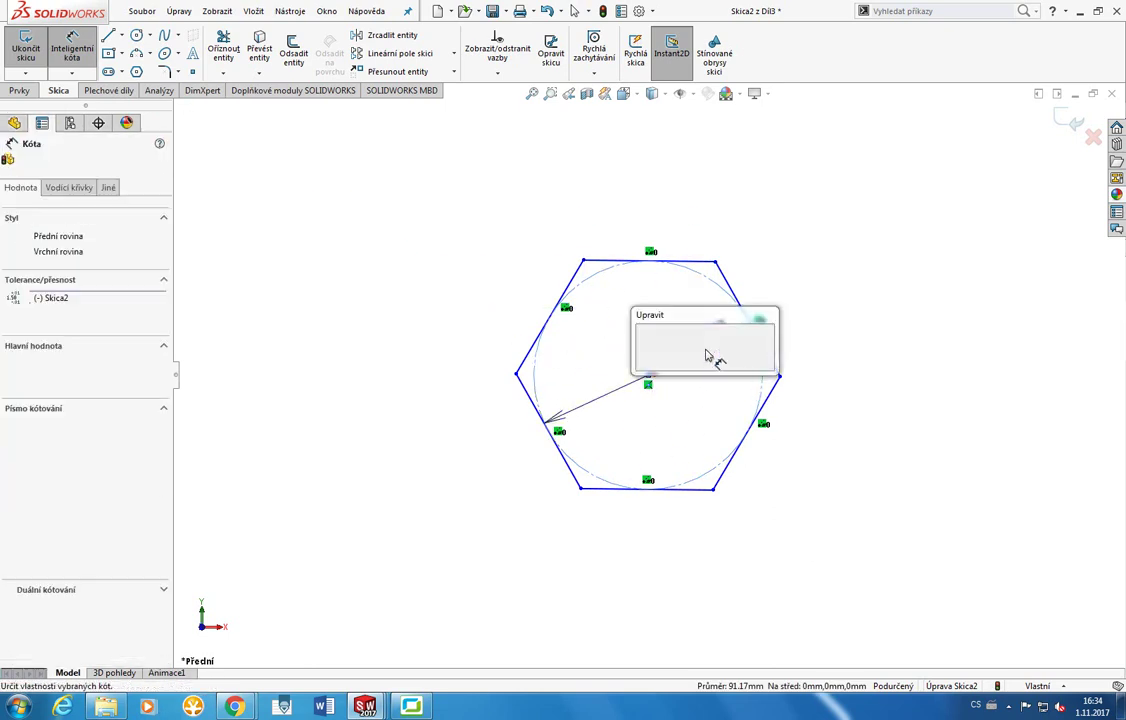
type("35")
key("Return")
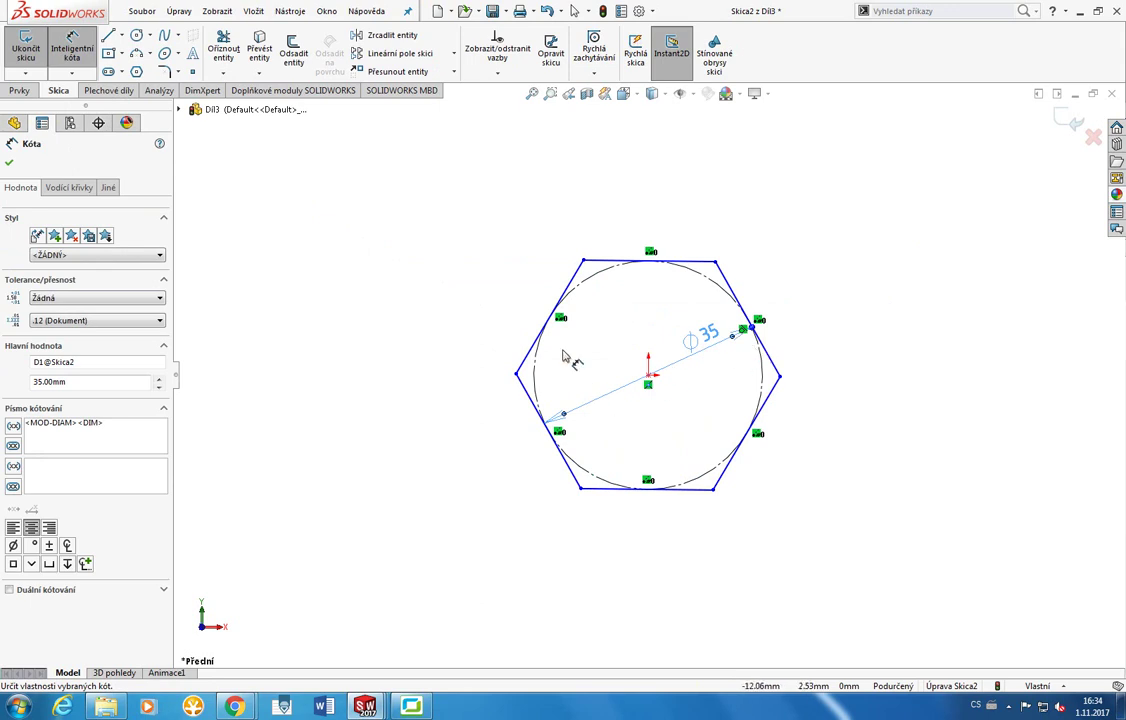
left_click(546, 328)
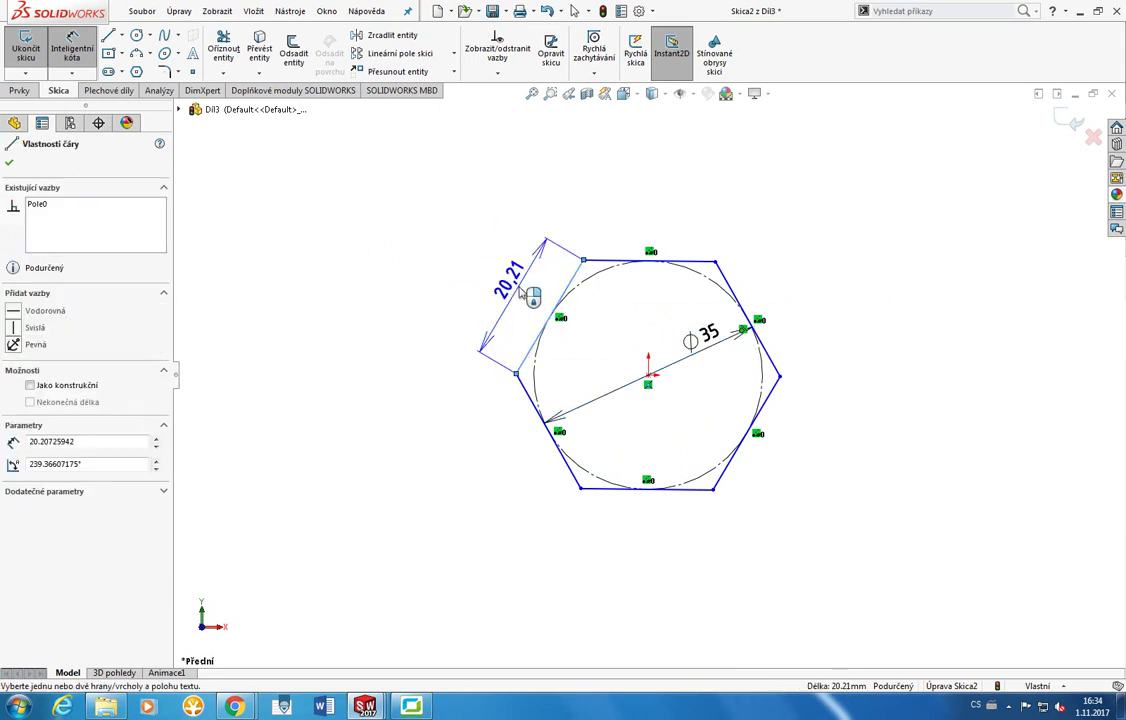
key("Escape")
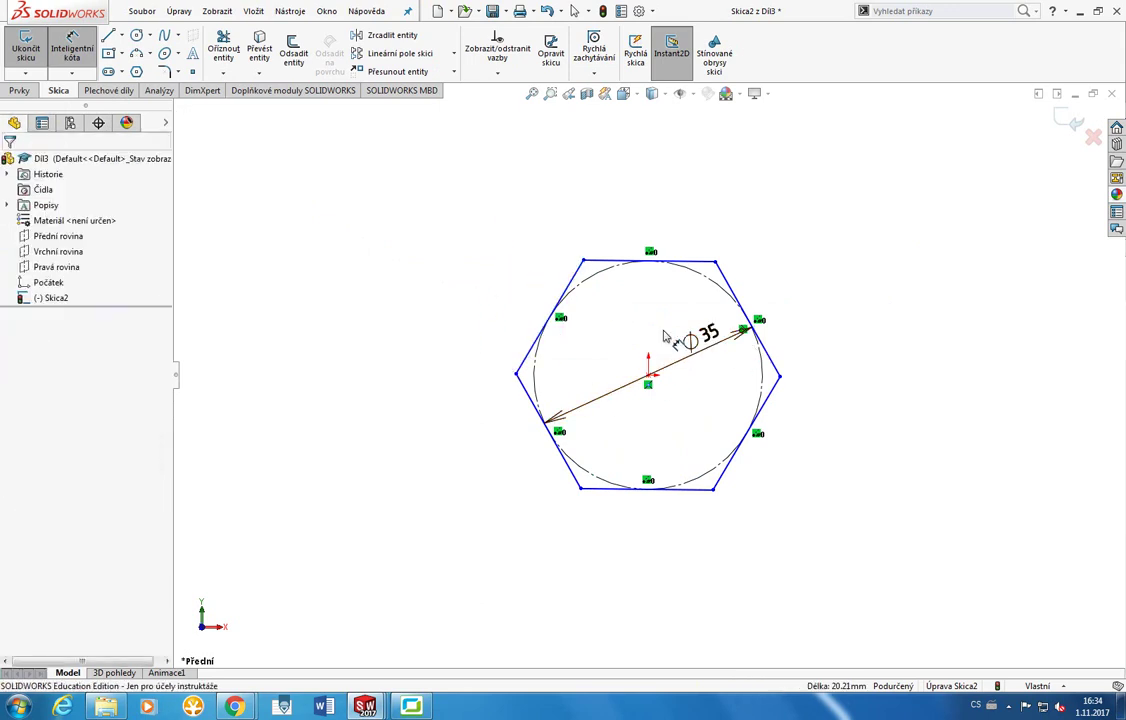
key("Escape")
Constrain the hexagon's bottom edge as horizontal and reposition the diameter dimension inside the inscribed circle.
left_click(625, 260)
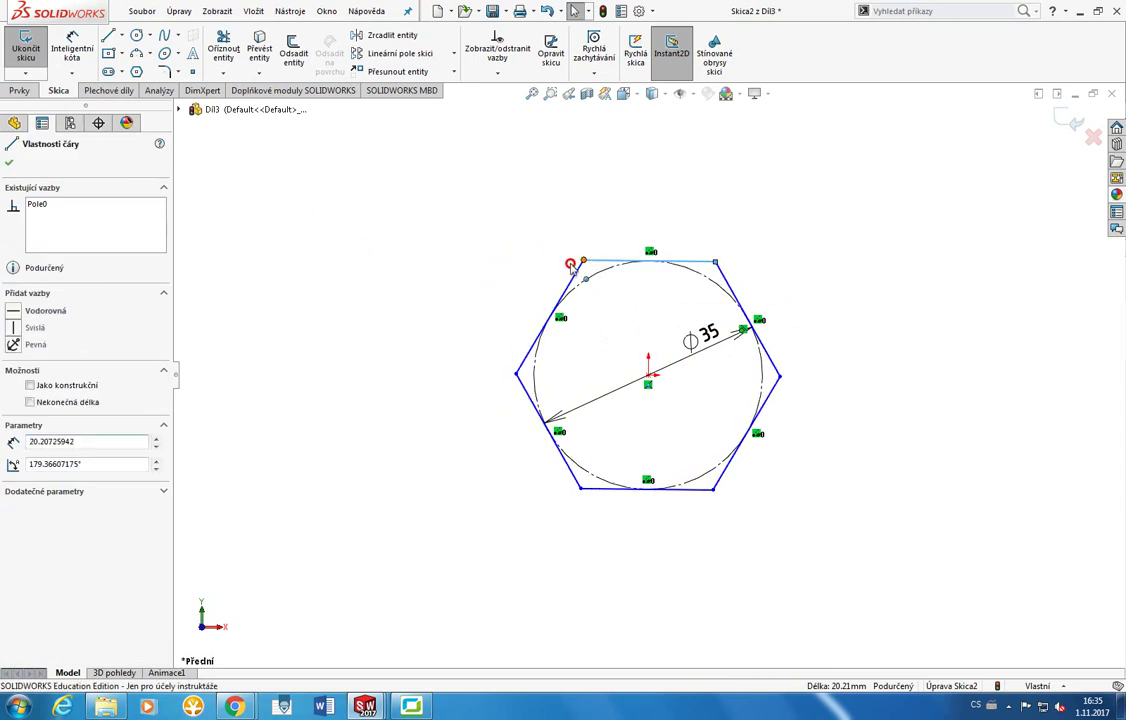
left_click_drag(583, 261, 591, 519)
left_click(640, 489)
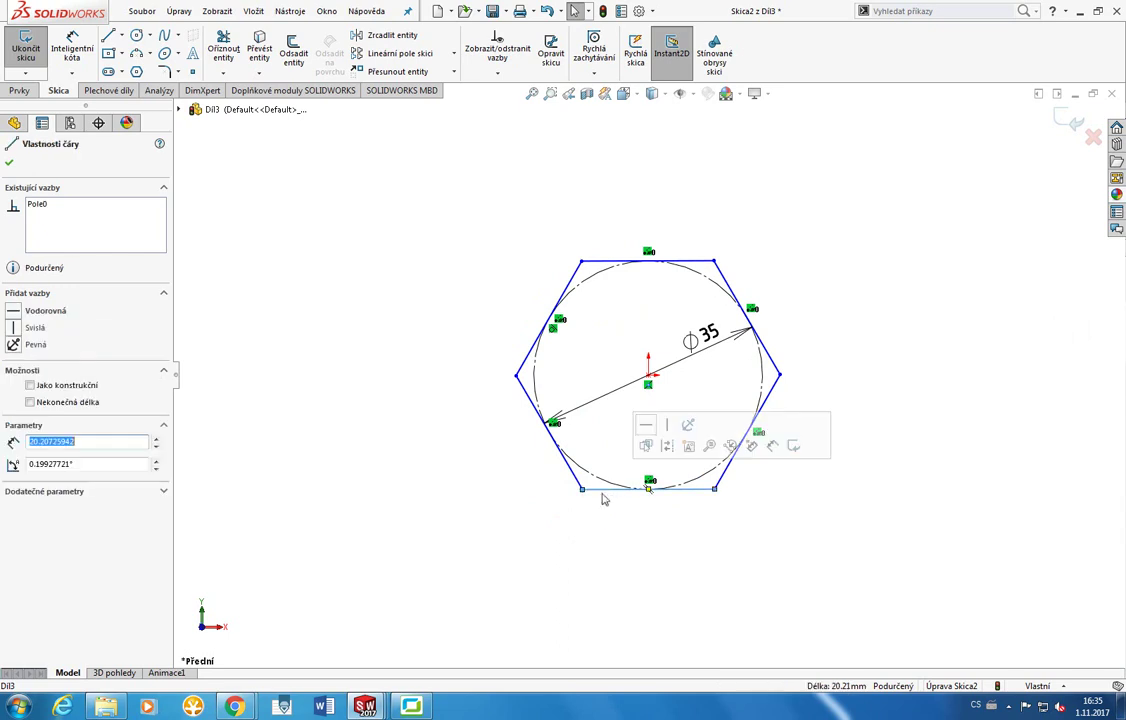
left_click(646, 428)
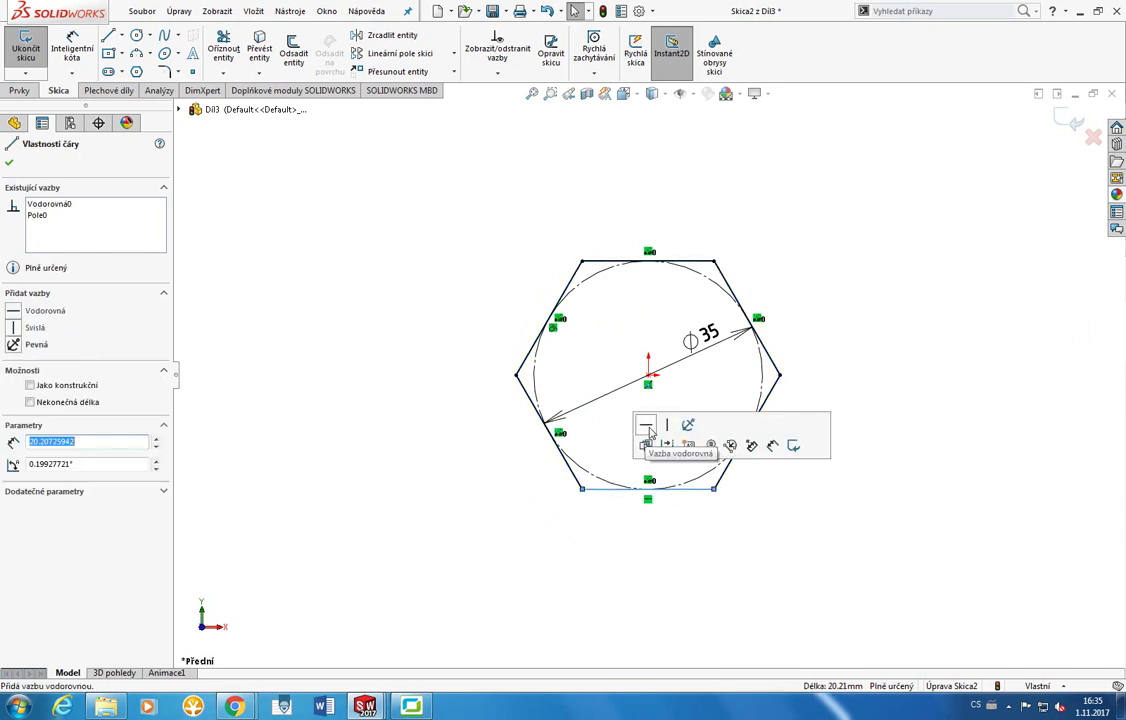
left_click(595, 550)
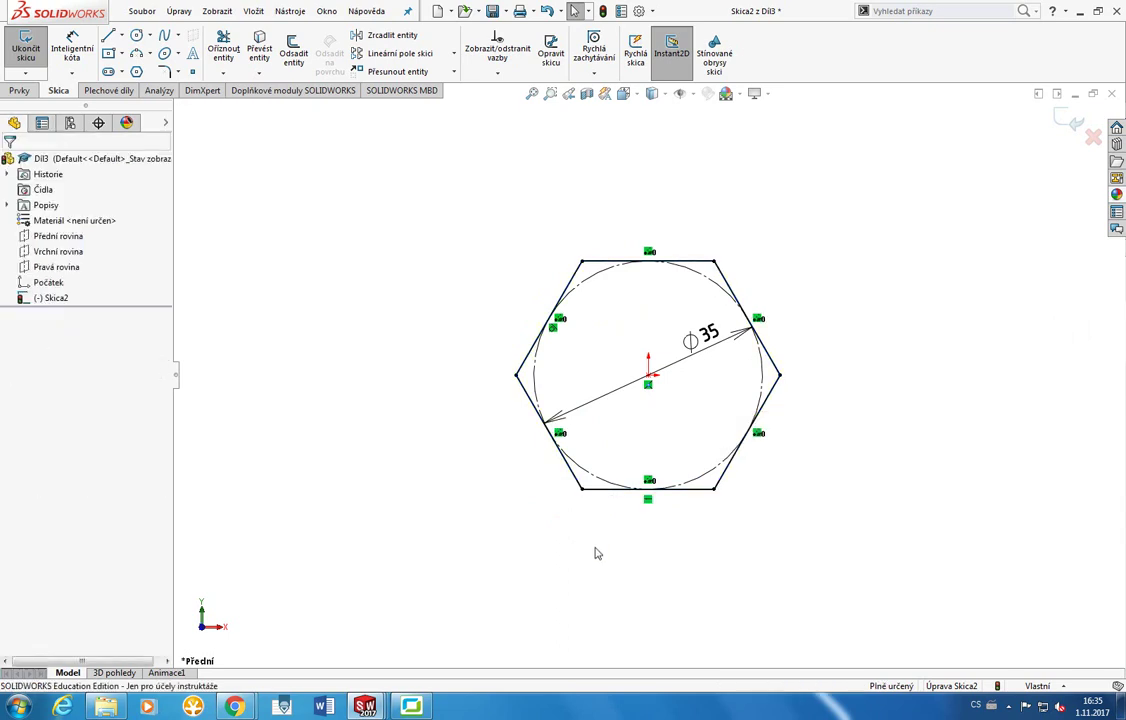
left_click_drag(699, 362, 726, 376)
left_click(671, 297)
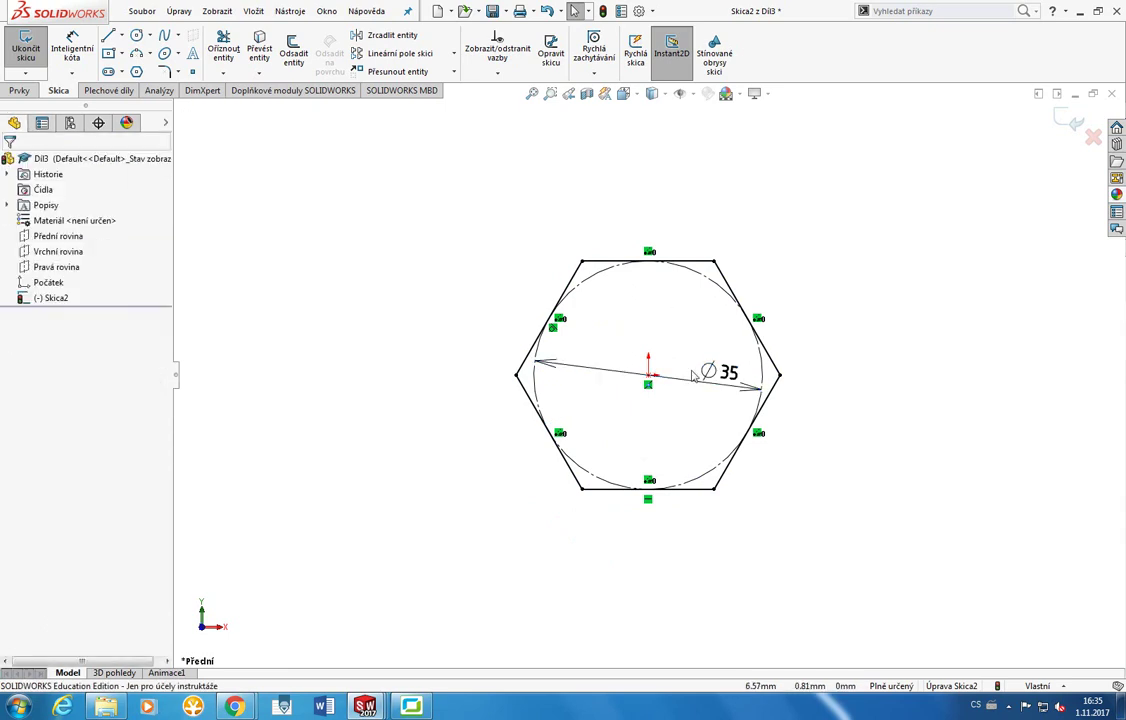
Extrude the hexagon sketch with a blind depth of 15 mm.
mouse_move(583, 447)
middle_mouse_down()
mouse_move(575, 344)
mouse_move(583, 244)
mouse_move(590, 251)
middle_mouse_up()
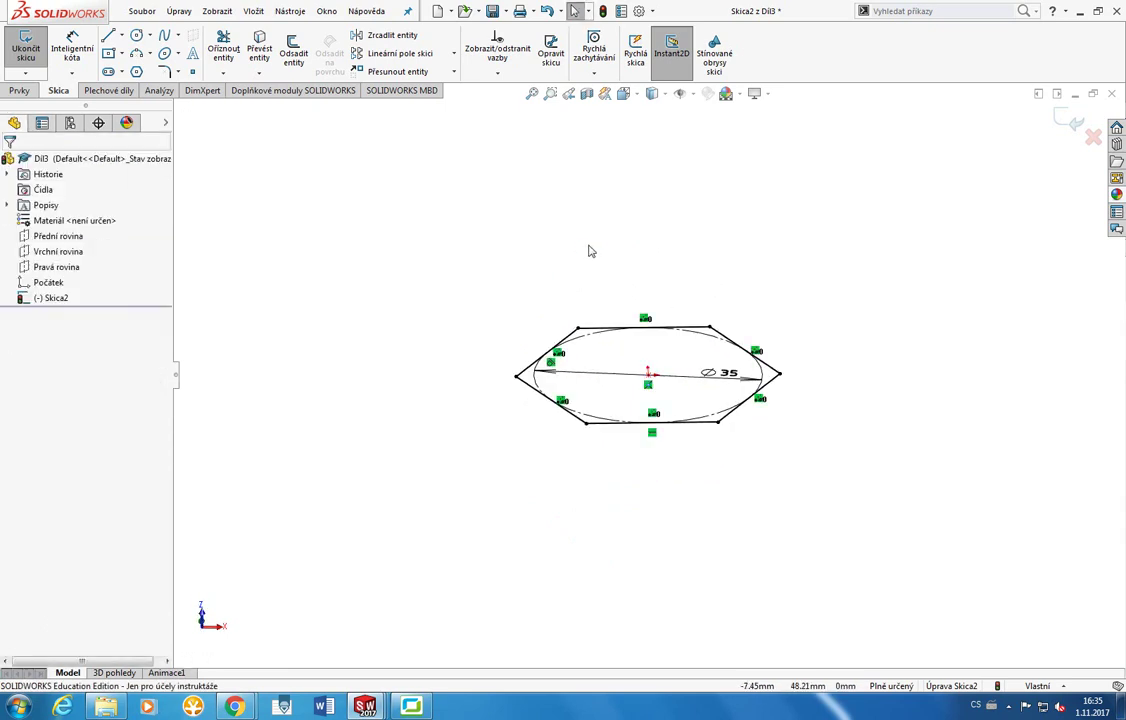
left_click(20, 90)
left_click(30, 50)
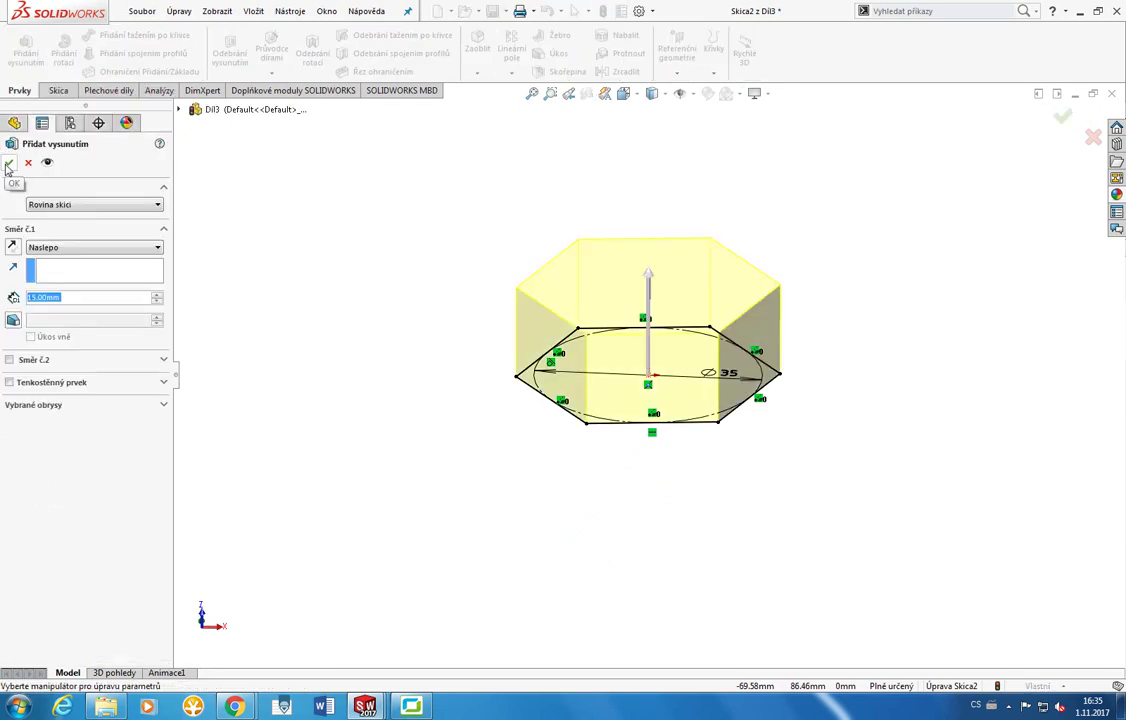
left_click(9, 163)
Examine the hexagonal prism from several angles and, in front view, how it lies relative to the front, right and top planes.
middle_click_drag(580, 300, 537, 296)
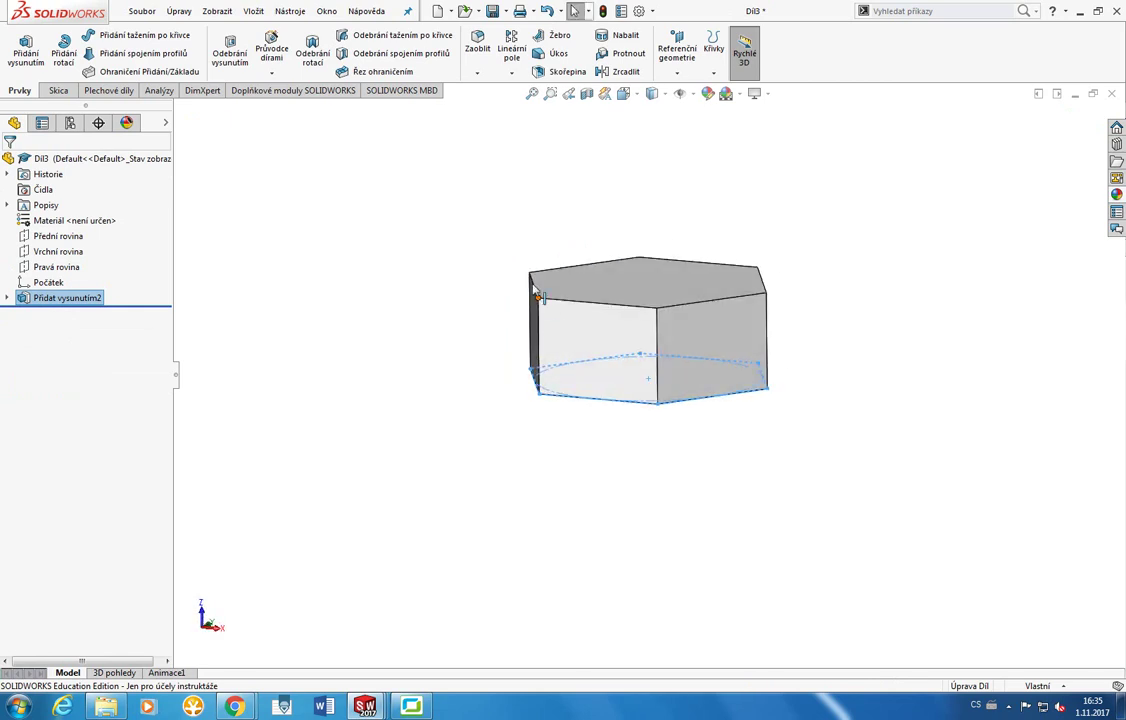
middle_click_drag(390, 311, 388, 400)
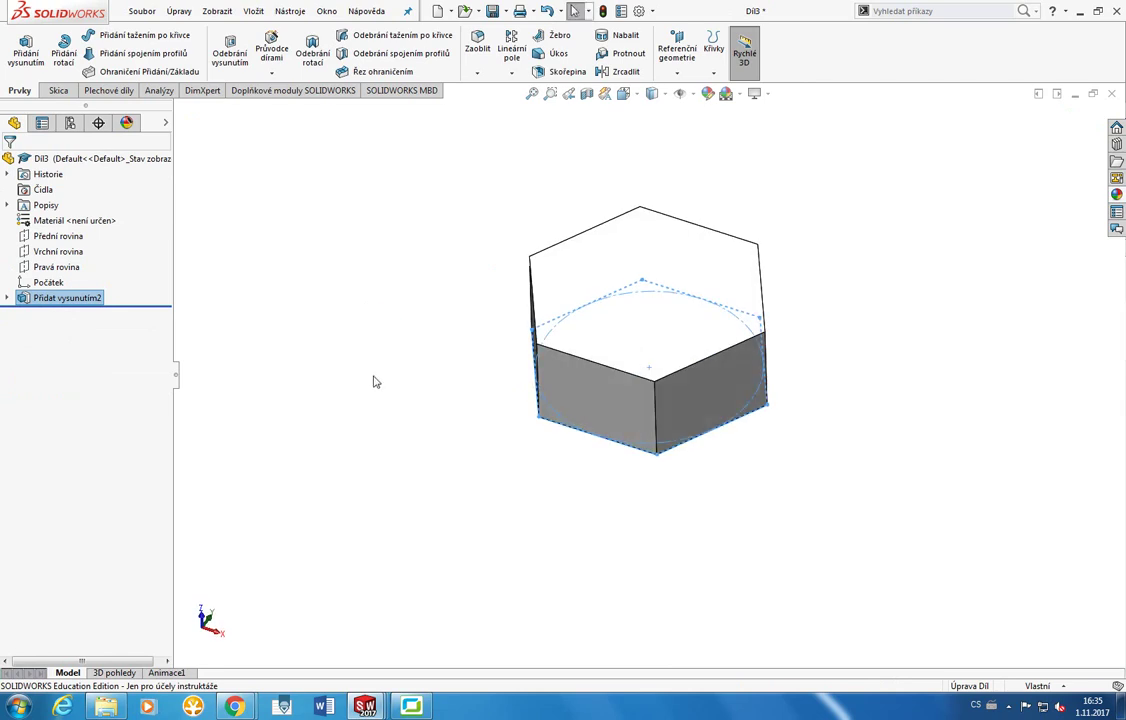
middle_click_drag(299, 288, 281, 369)
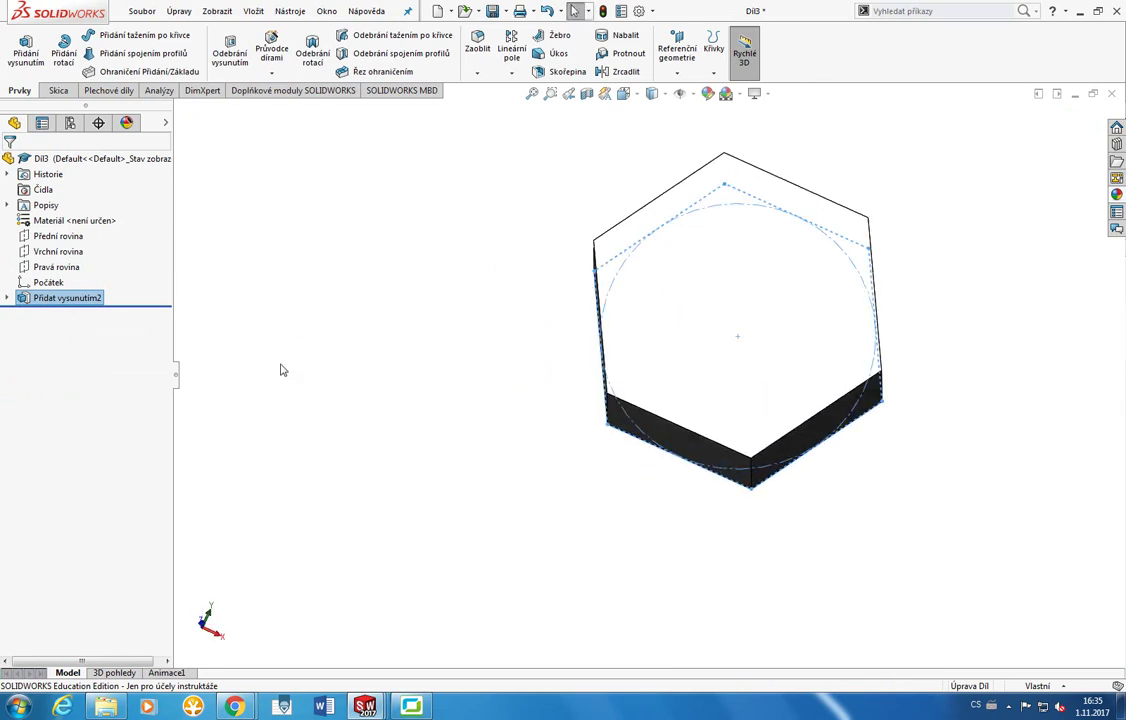
left_click(56, 251)
key("space")
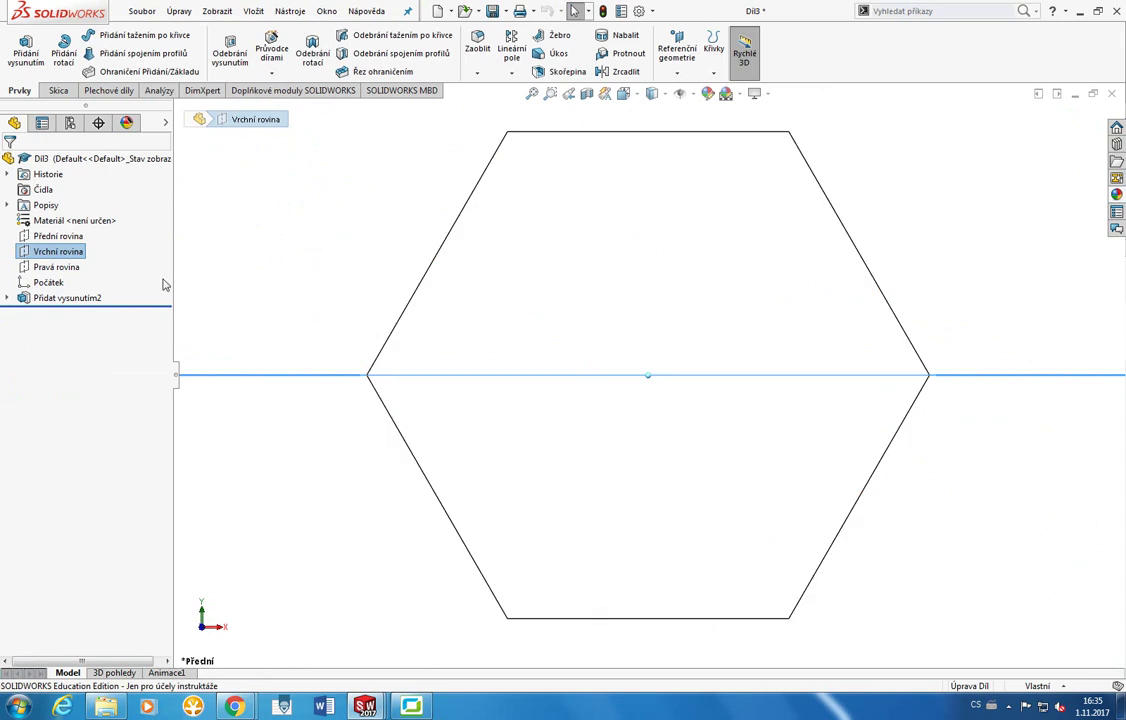
left_click(62, 235)
left_click(66, 268)
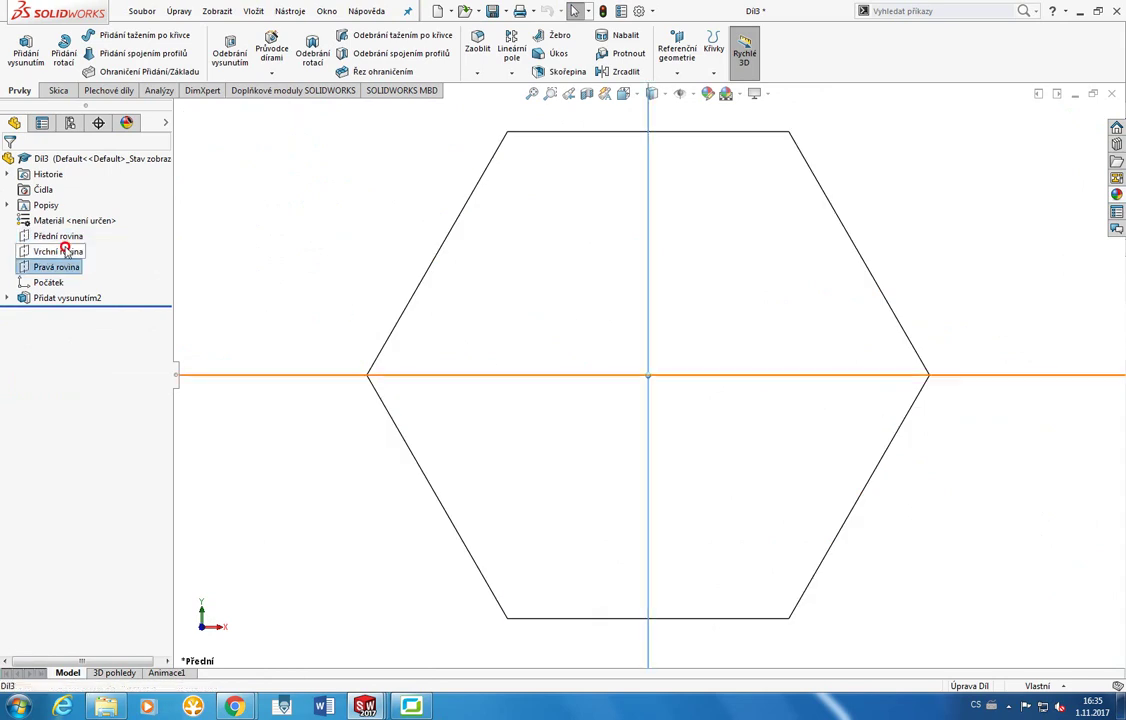
left_click(60, 251)
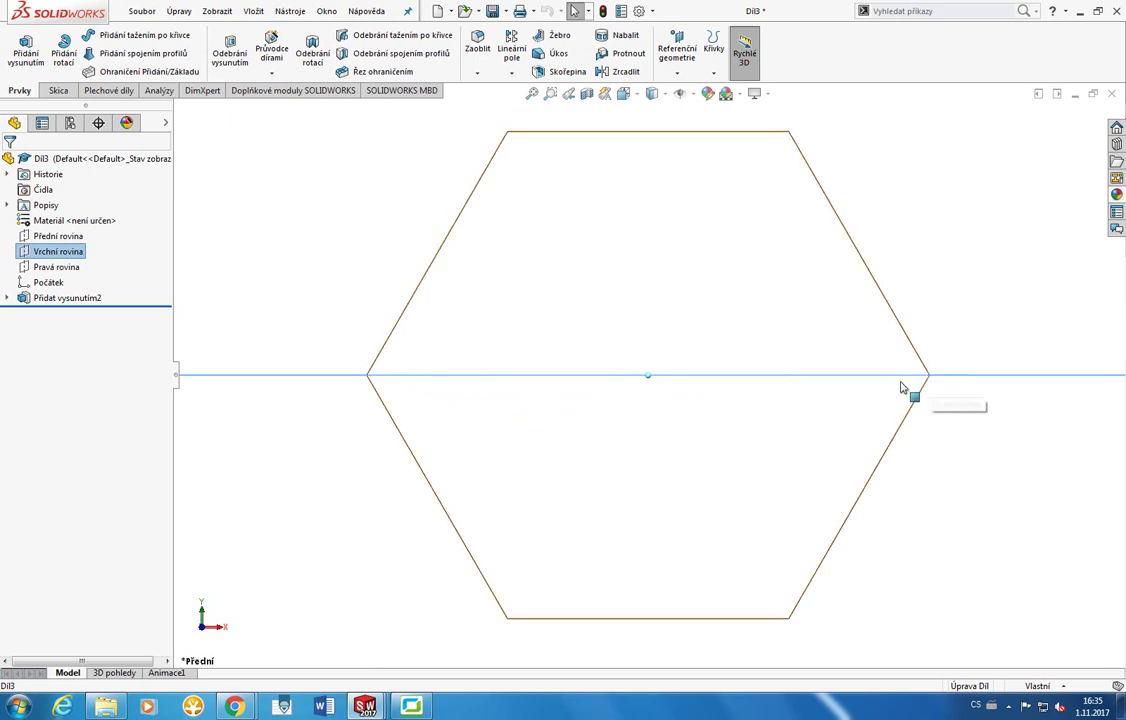
Reopen the extrusion's hexagon sketch, reposition its diameter dimension and check the relations of the bottom edge.
right_click(85, 297)
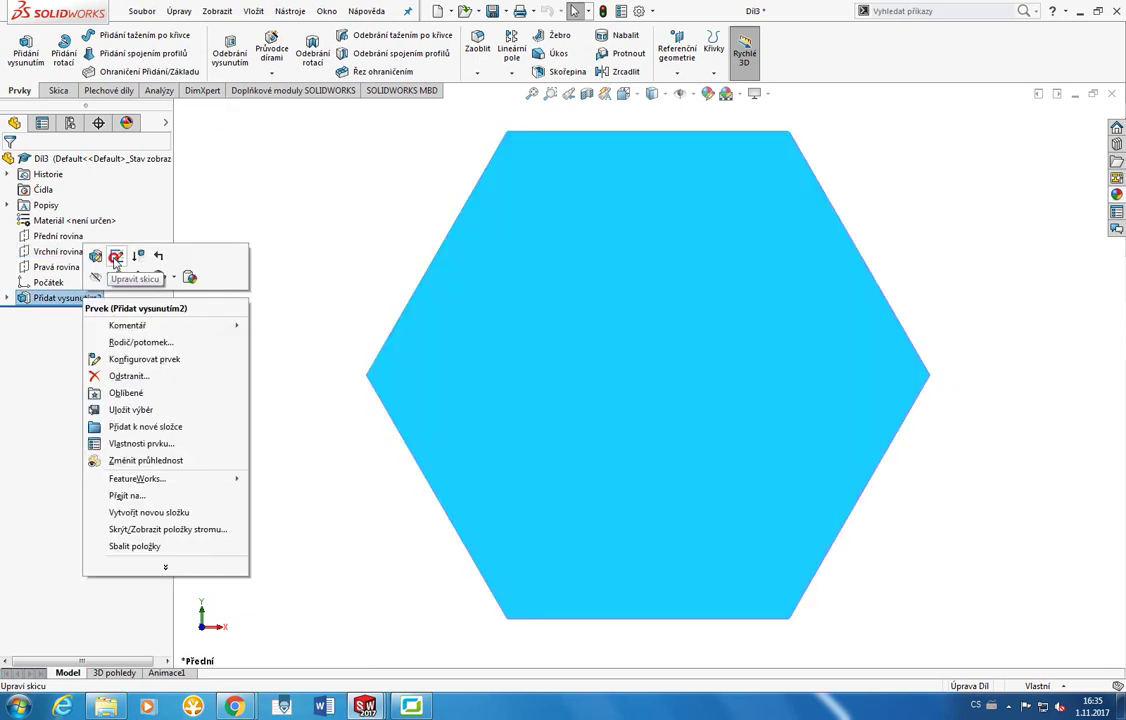
left_click(117, 256)
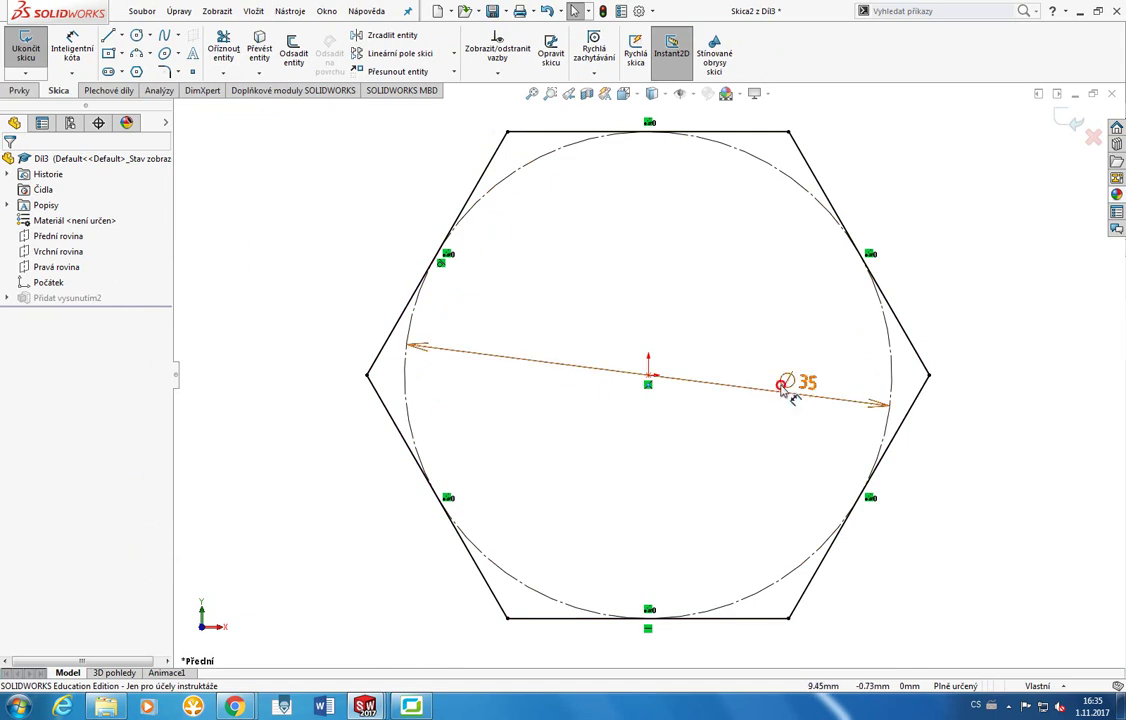
left_click_drag(784, 390, 826, 366)
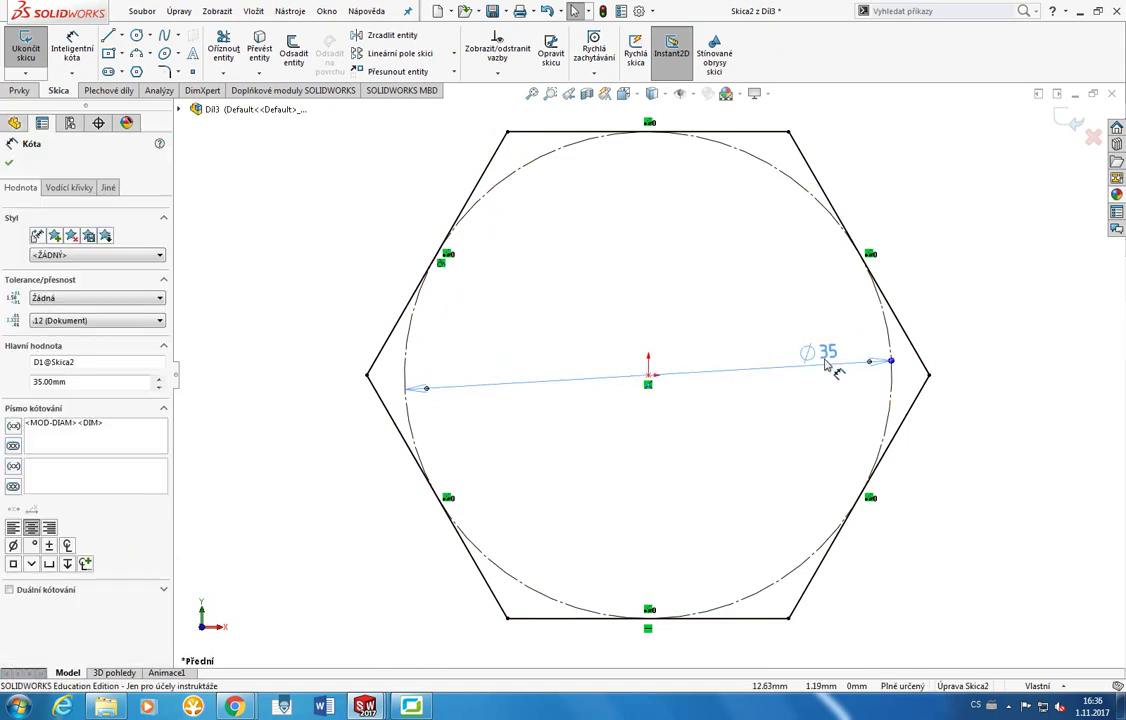
left_click(579, 620)
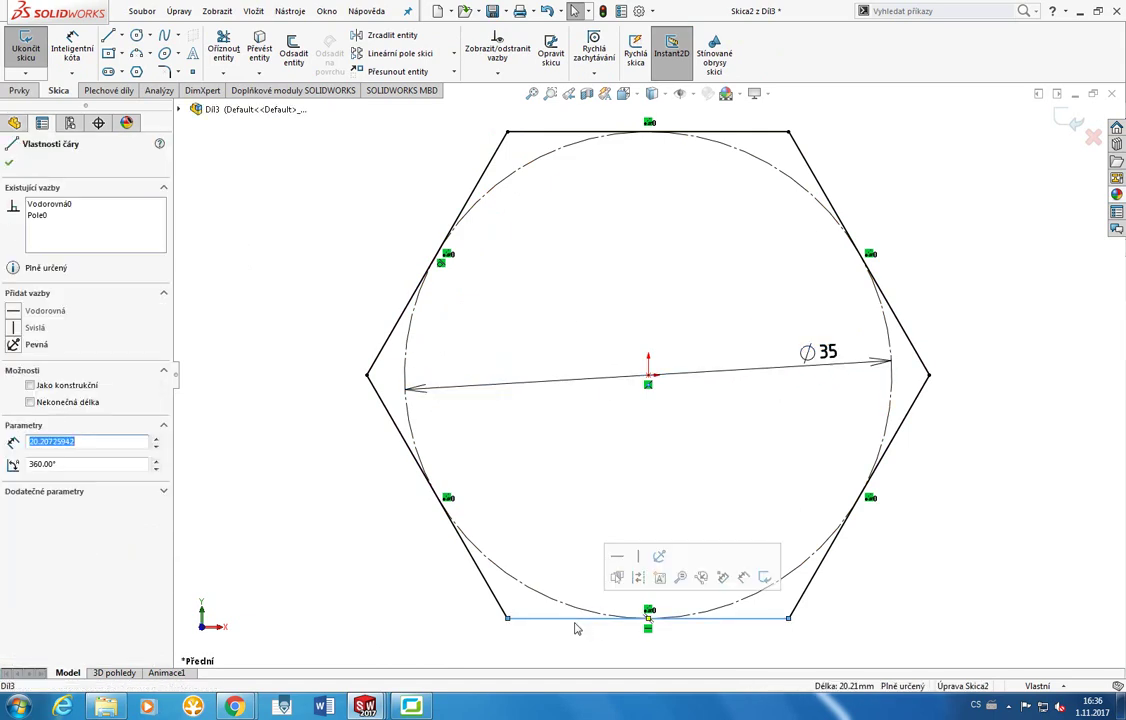
left_click(548, 655)
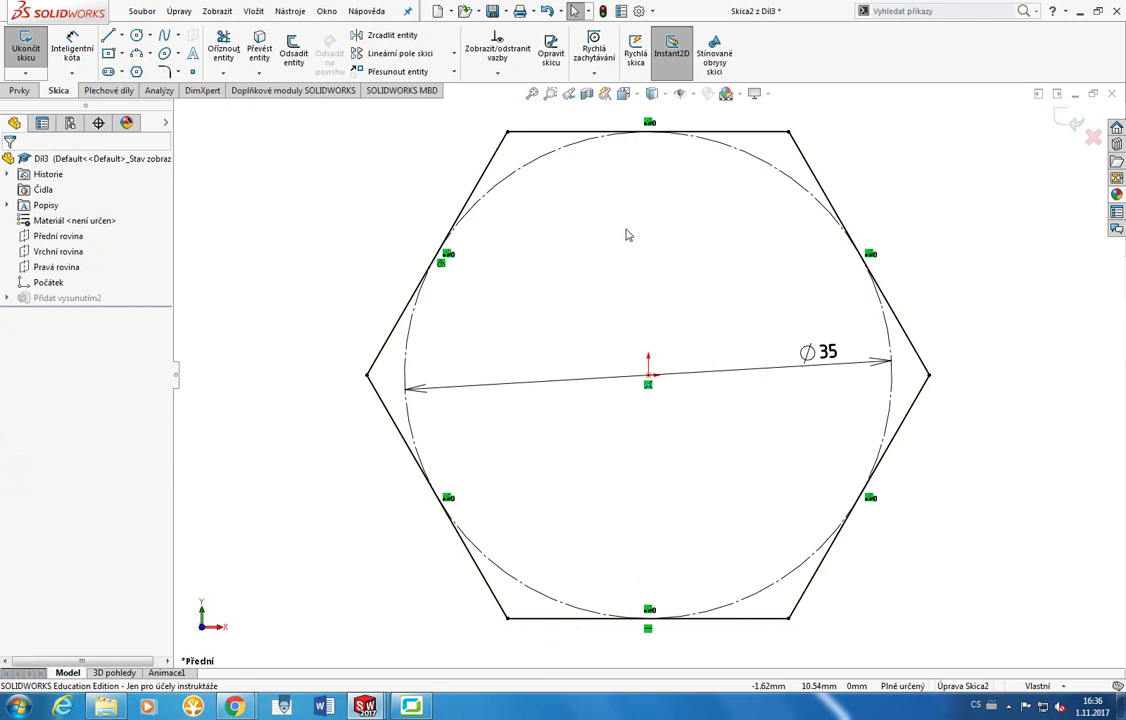
Close the hexagon sketch and examine how the prism lies relative to the front, right and top planes.
left_click(1073, 121)
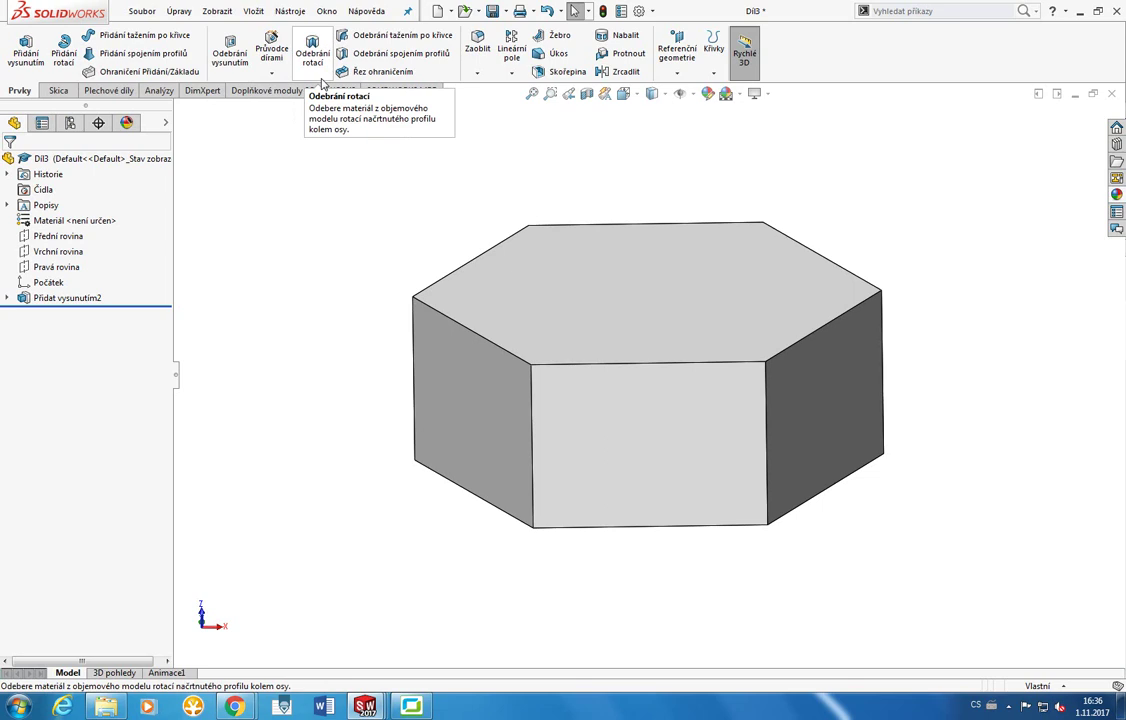
left_click(58, 236)
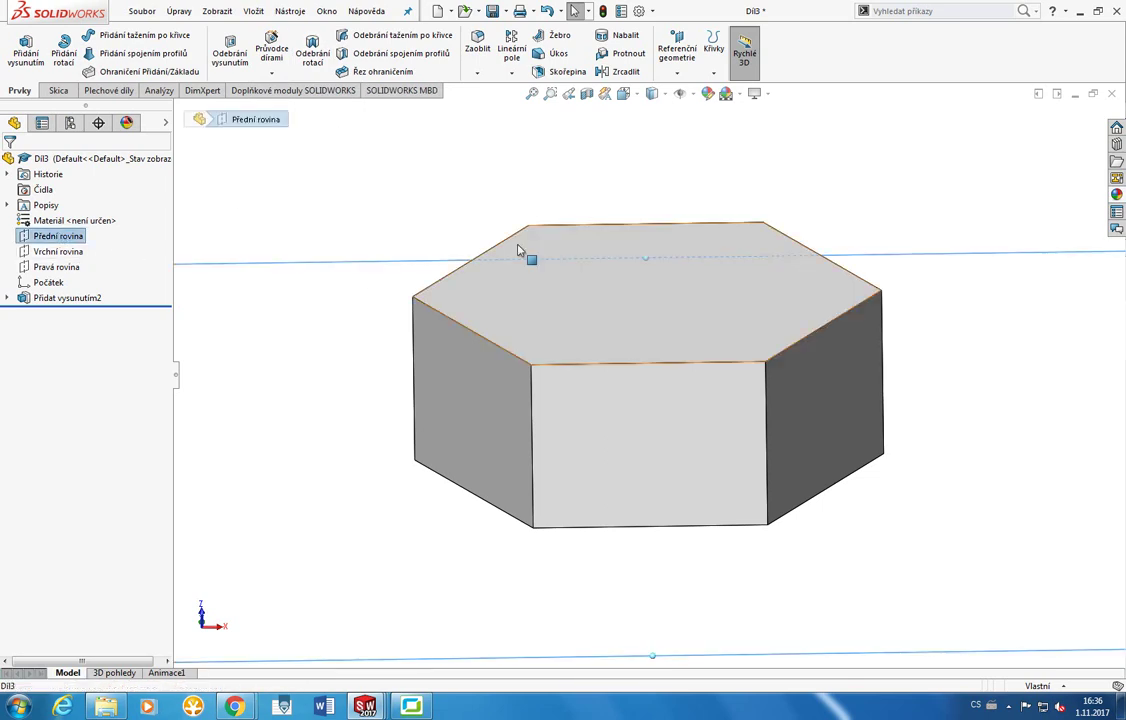
middle_click_drag(520, 249, 562, 313)
key("ctrl+8")
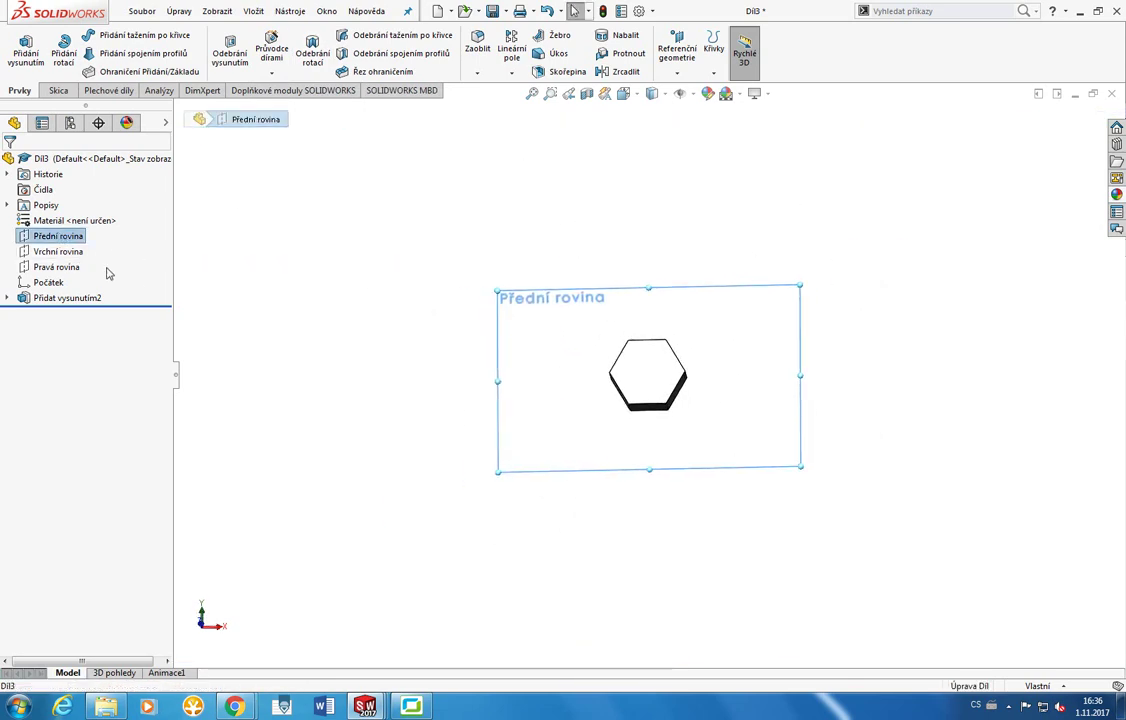
left_click(76, 266)
left_click(58, 251)
key("space")
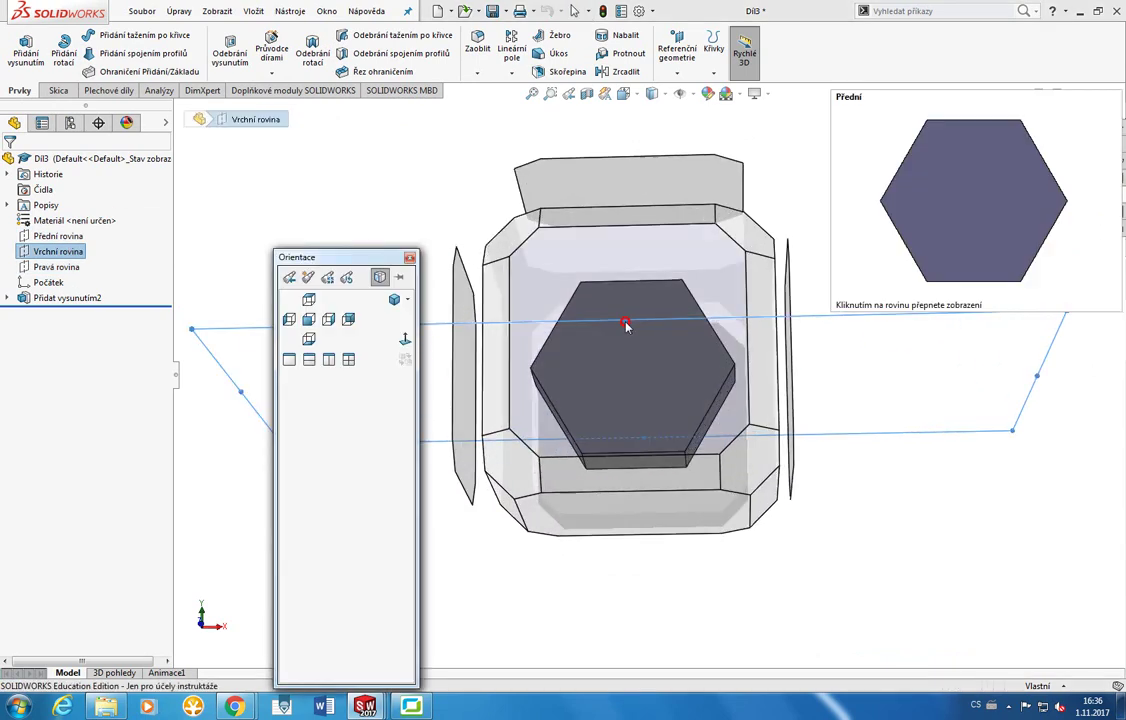
left_click(627, 328)
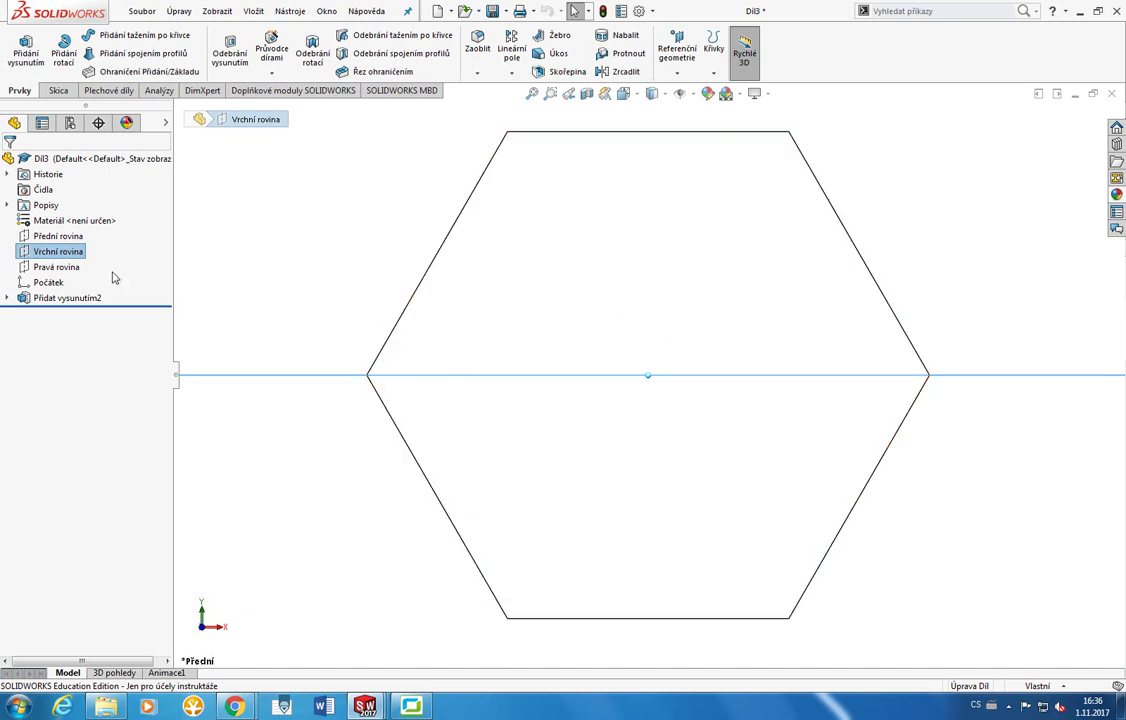
Start a new sketch on the top plane (Vrchní rovina).
right_click(62, 257)
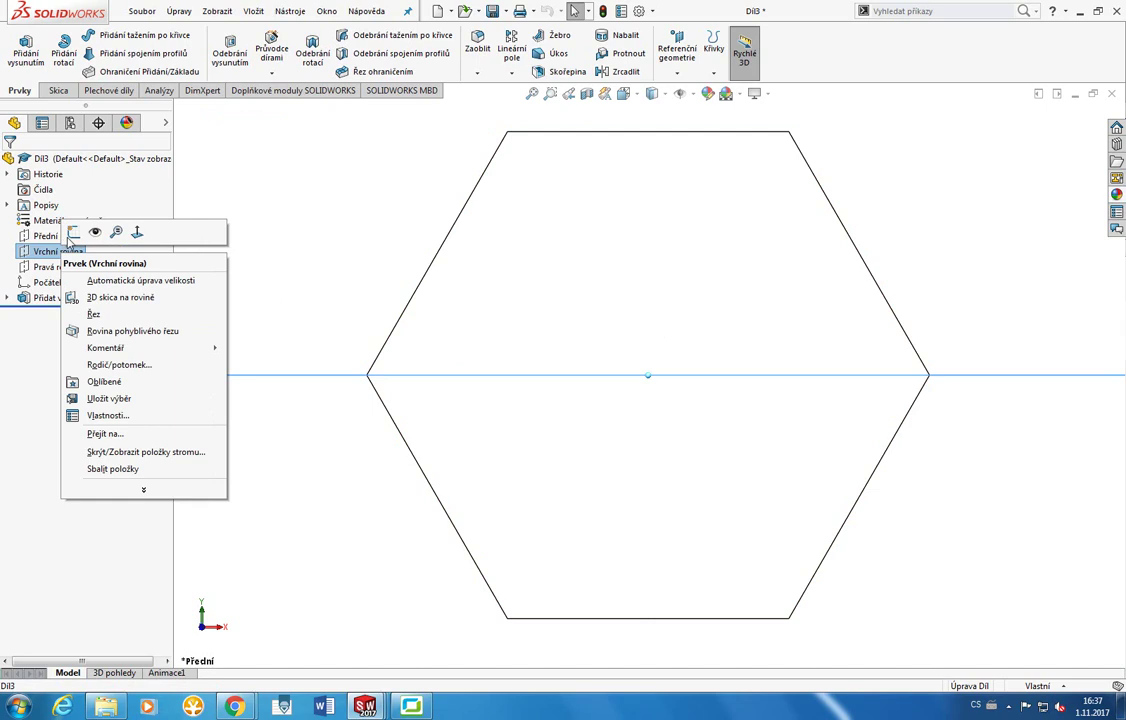
right_click(52, 253)
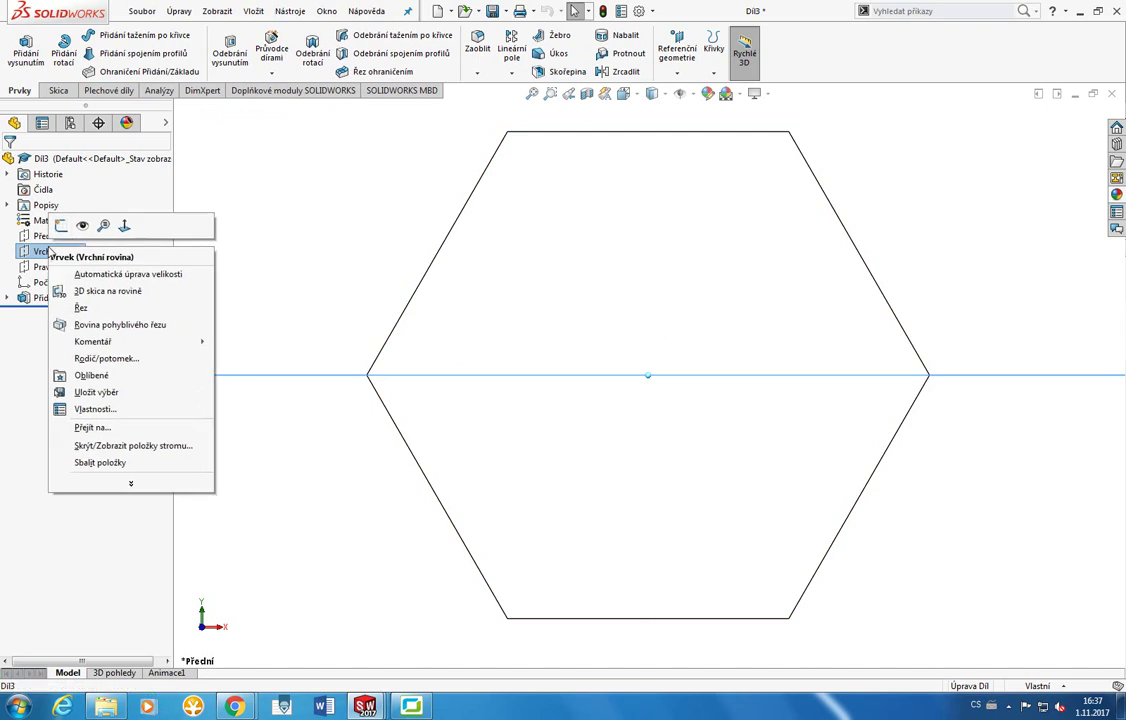
left_click(60, 225)
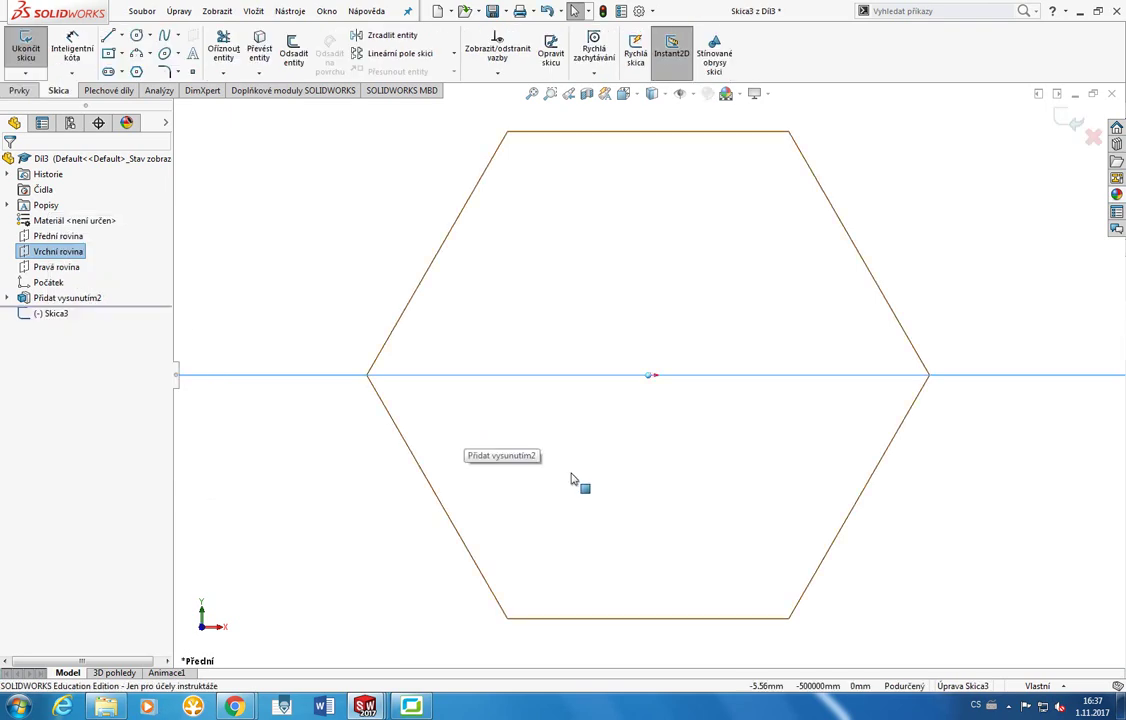
Examine the prism with the sketch open, comparing its orientation in bottom, angled and front views.
key("space")
left_click(578, 565)
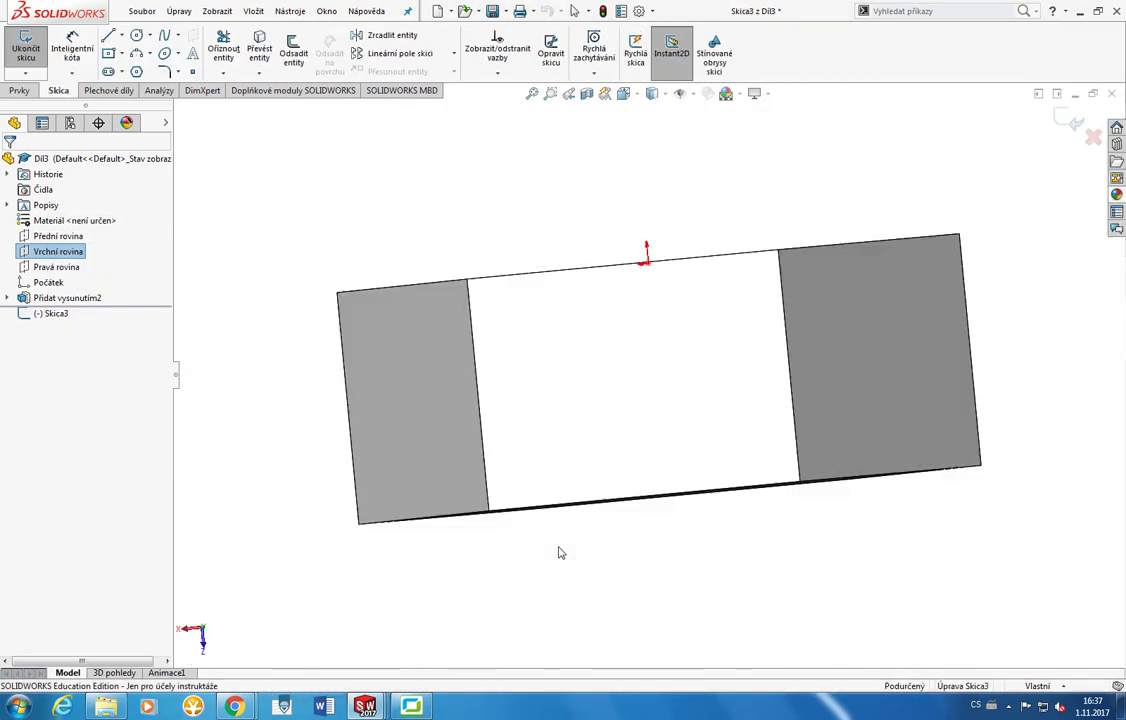
middle_click_drag(930, 250, 683, 251)
key("space")
left_click(518, 339)
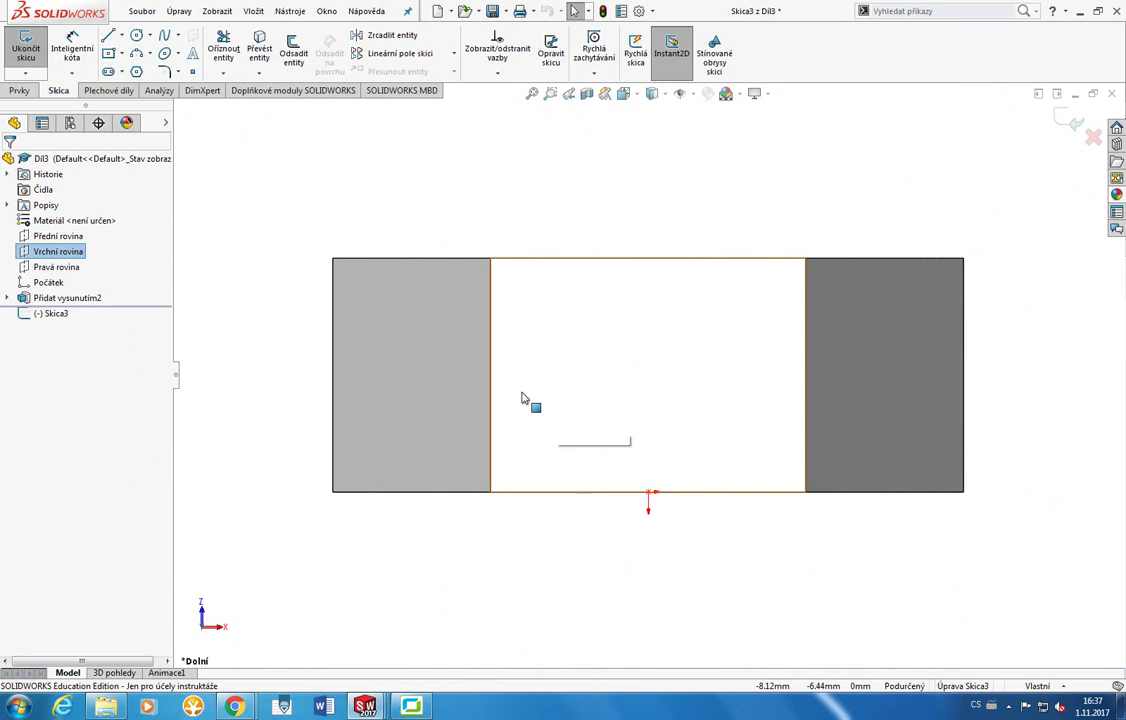
middle_click_drag(740, 250, 720, 450)
key("space")
left_click(686, 280)
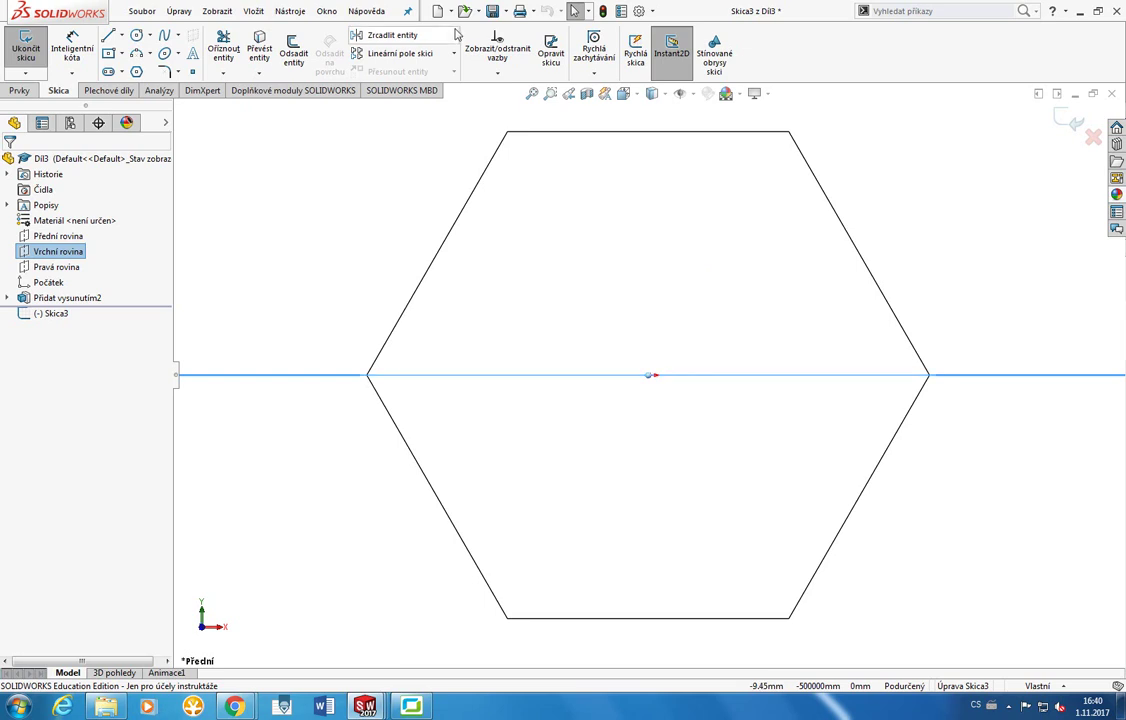
In bottom view, sketch a small closed triangle of lines on the prism silhouette's upper-left corner, with its endpoints on the silhouette edges.
key("ctrl+7")
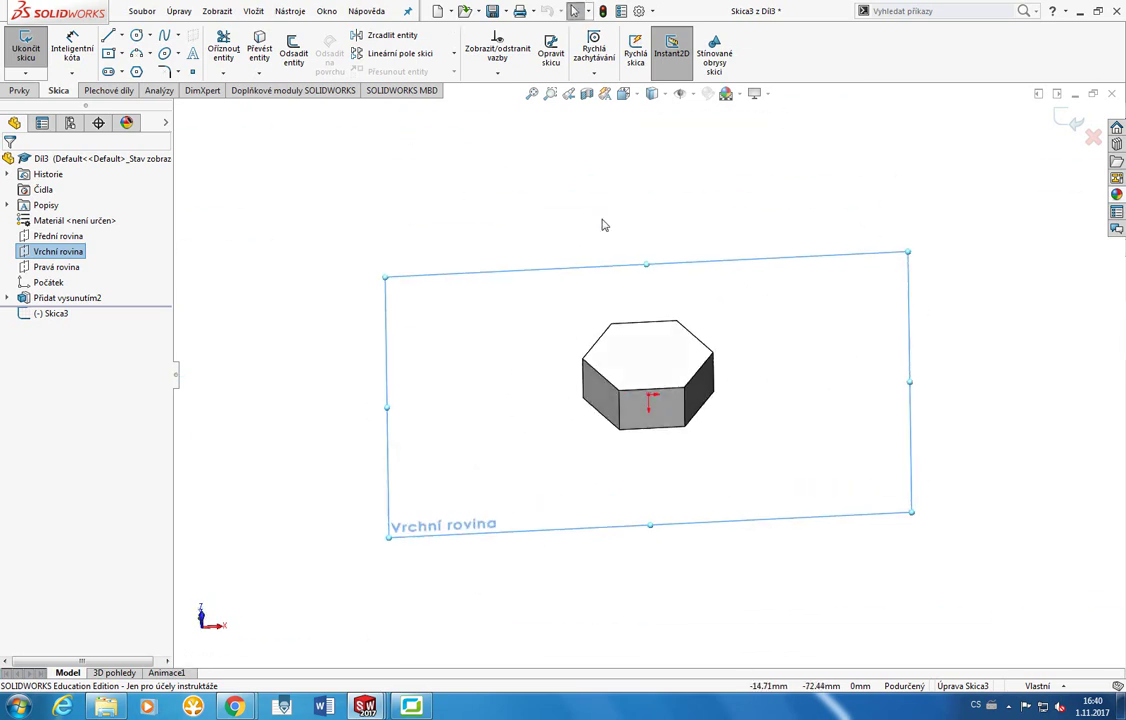
key("space")
left_click(633, 388)
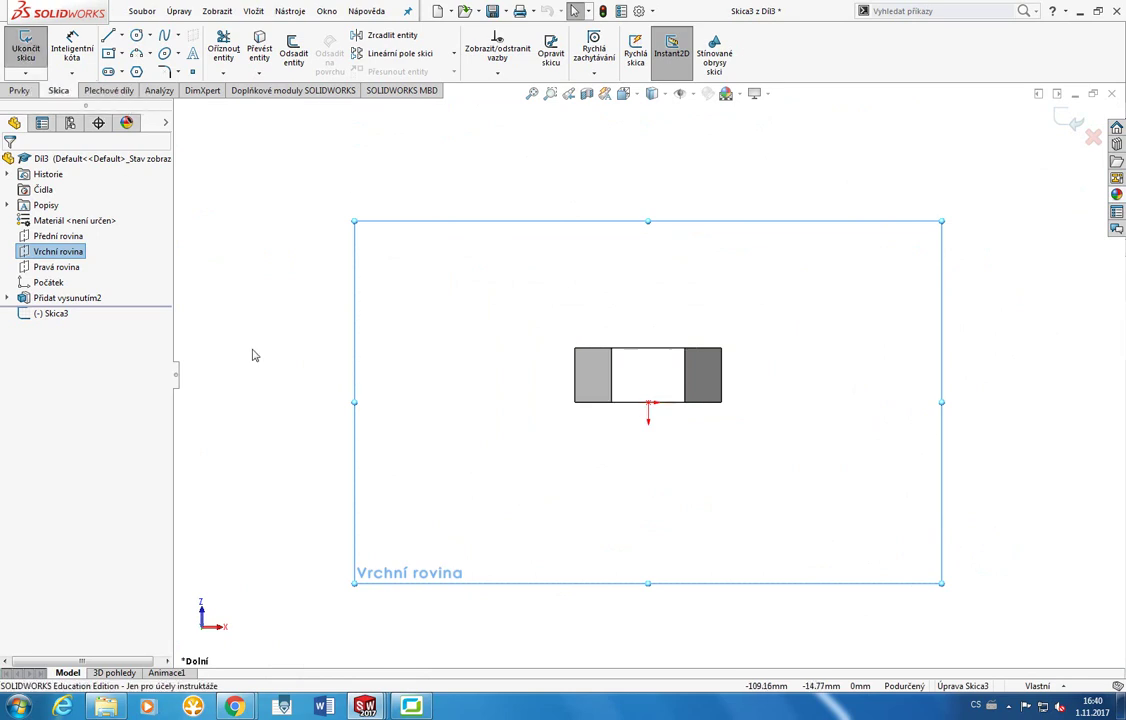
scroll(565, 352, "down", 5)
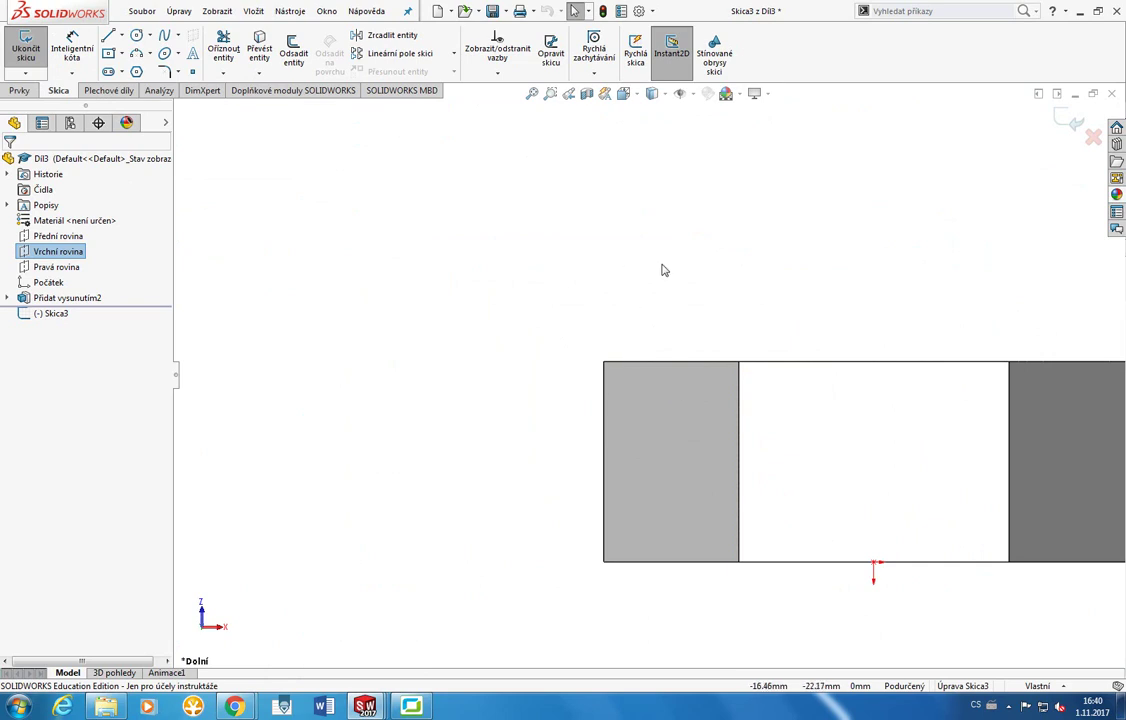
left_click(110, 38)
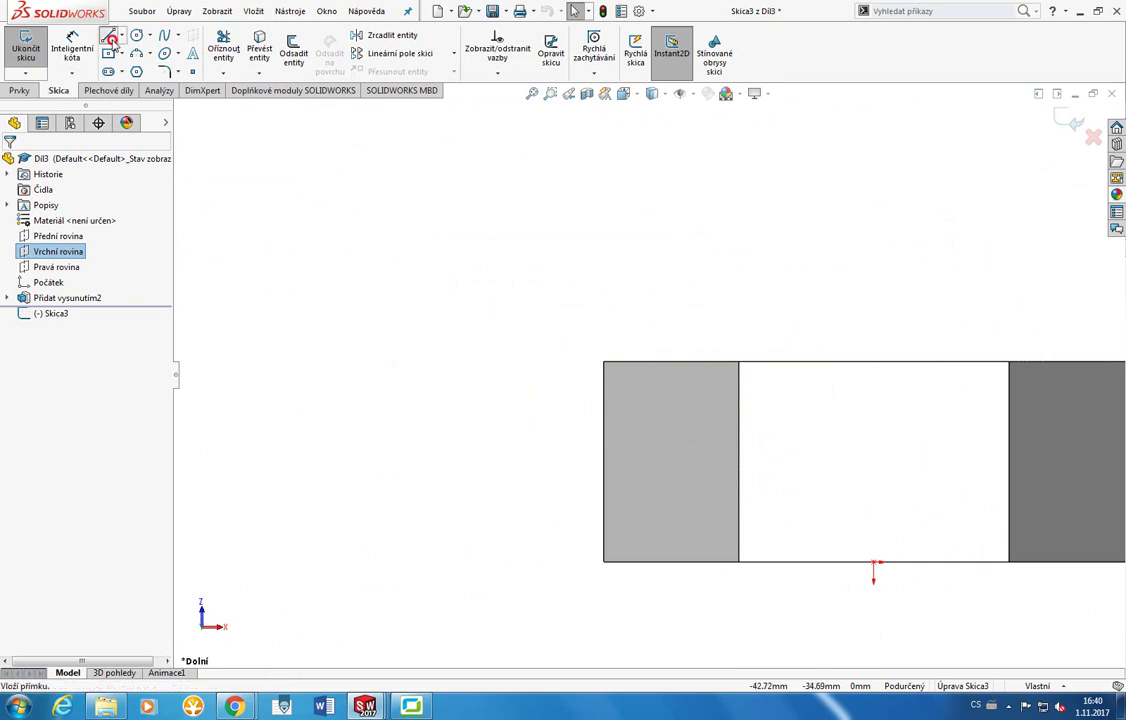
left_click(647, 362)
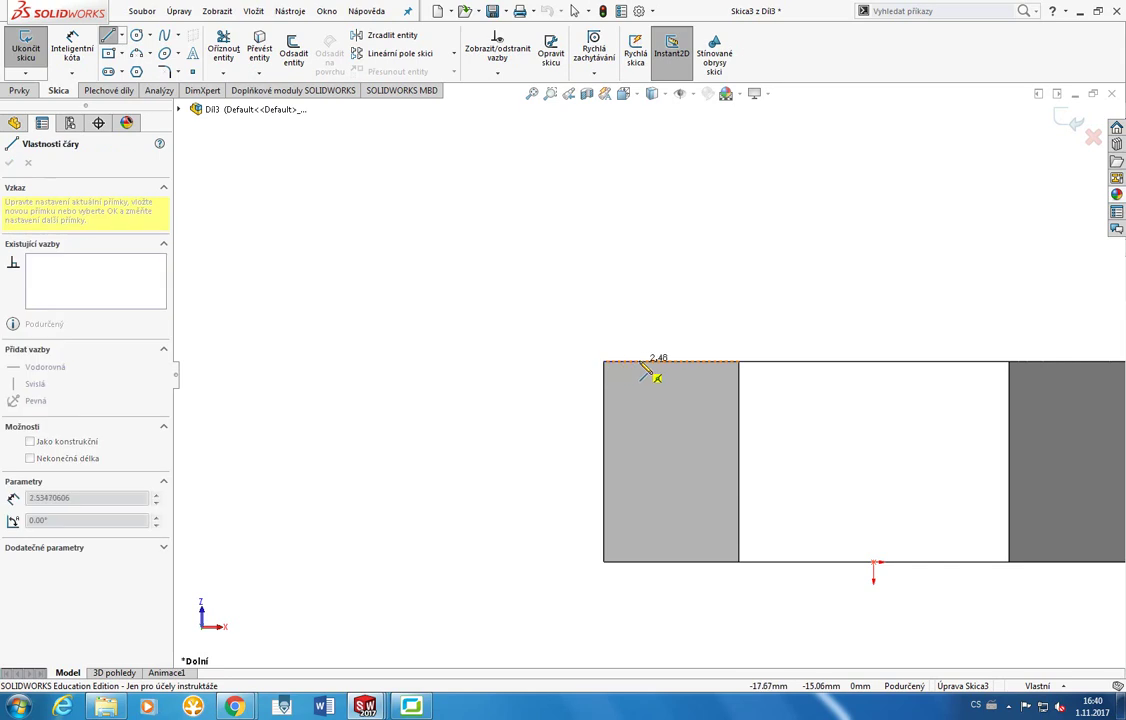
left_click(605, 405)
scroll(645, 372, "up", 5)
key("Escape")
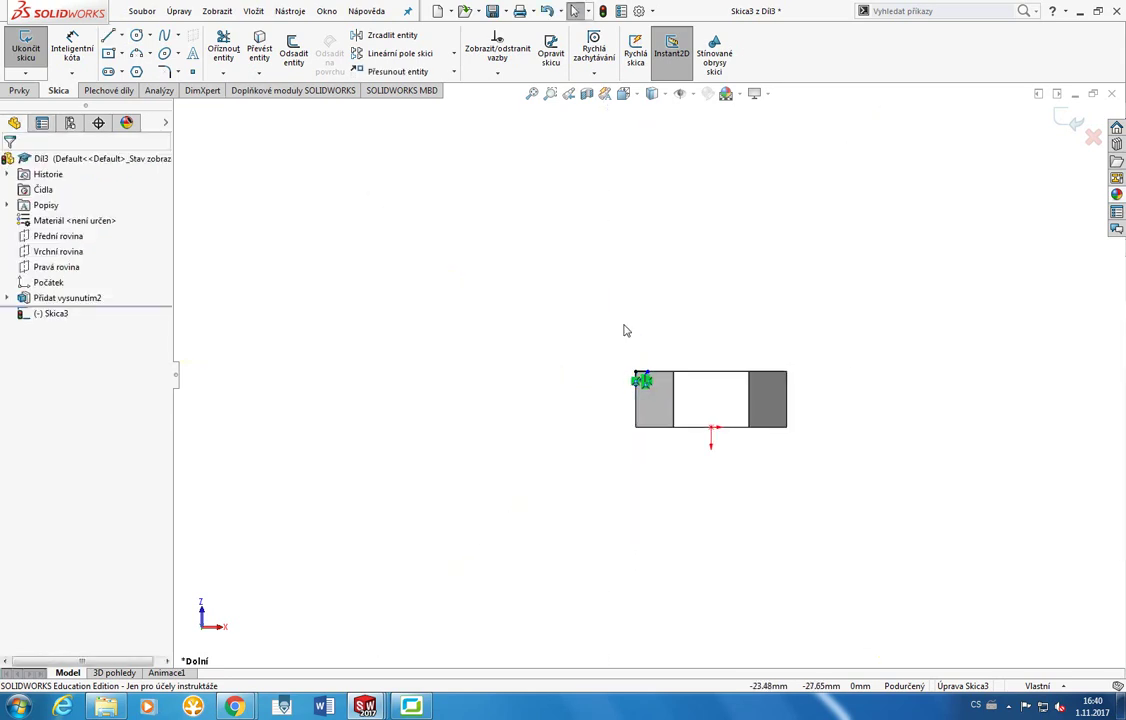
Examine how the small triangle sits on the prism from several angles and check the relations of its corner point.
key("space")
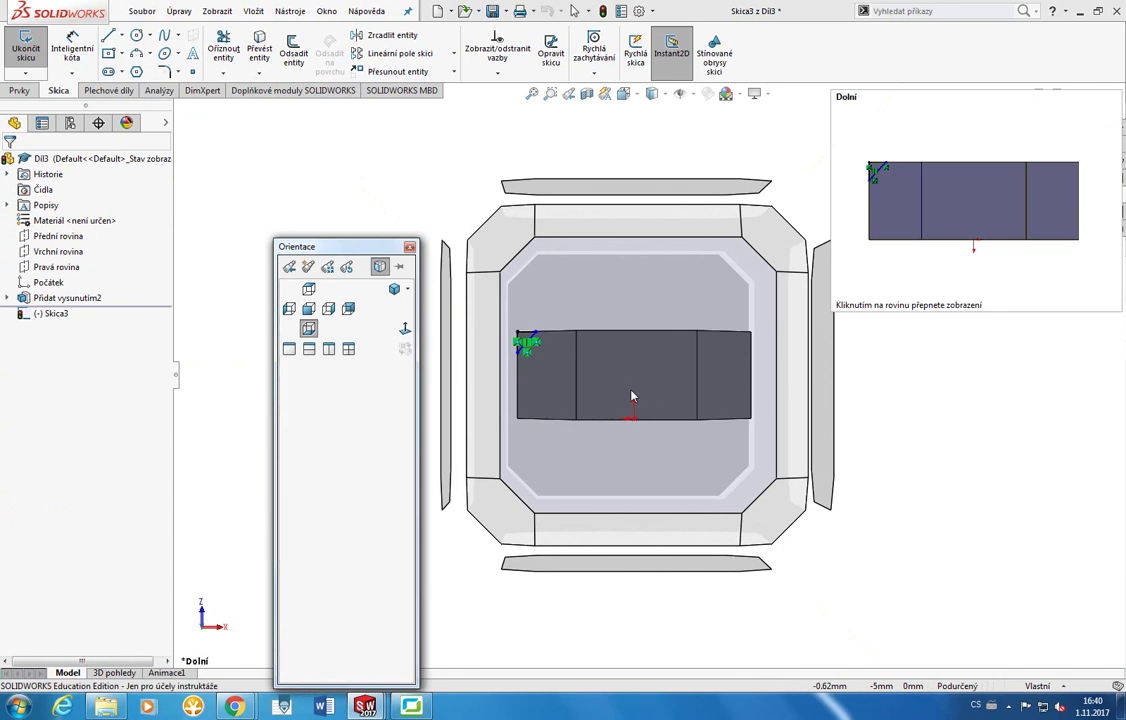
left_click(632, 397)
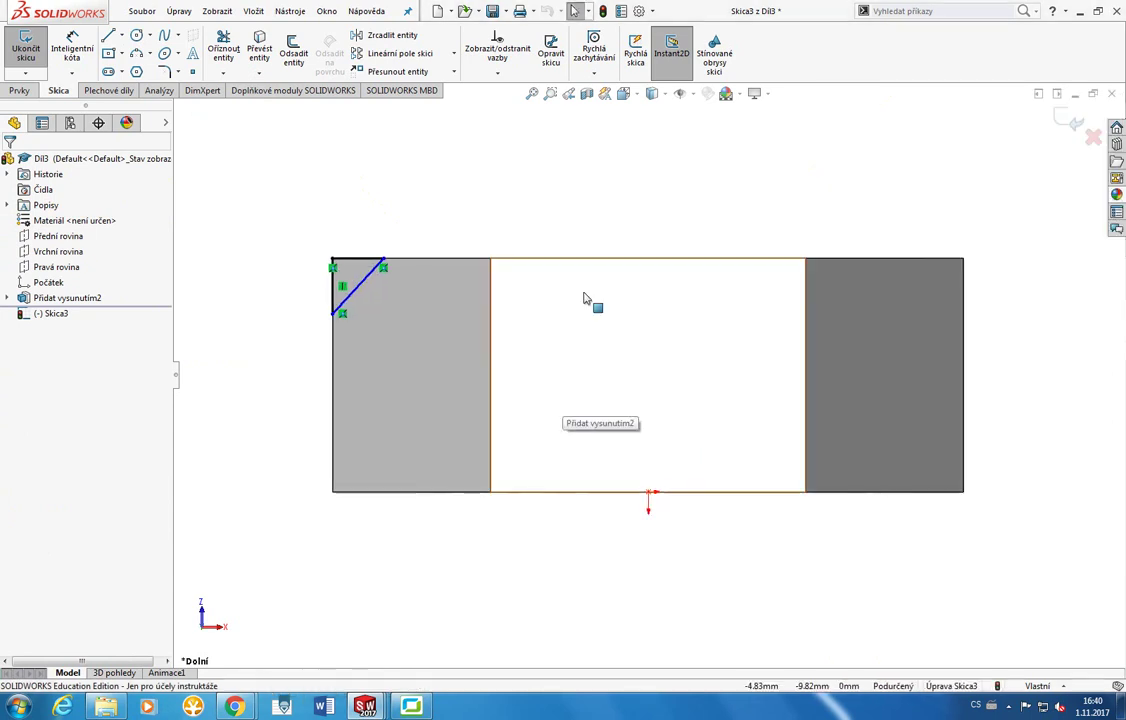
middle_click_drag(585, 298, 633, 299)
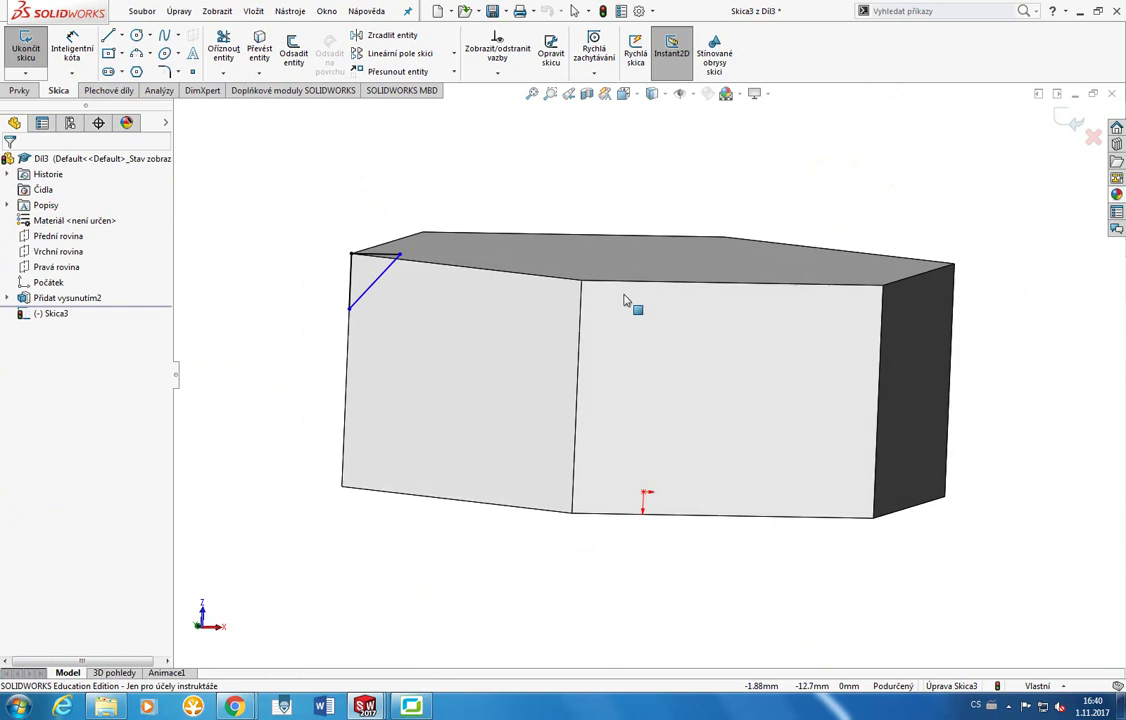
key("space")
left_click(680, 310)
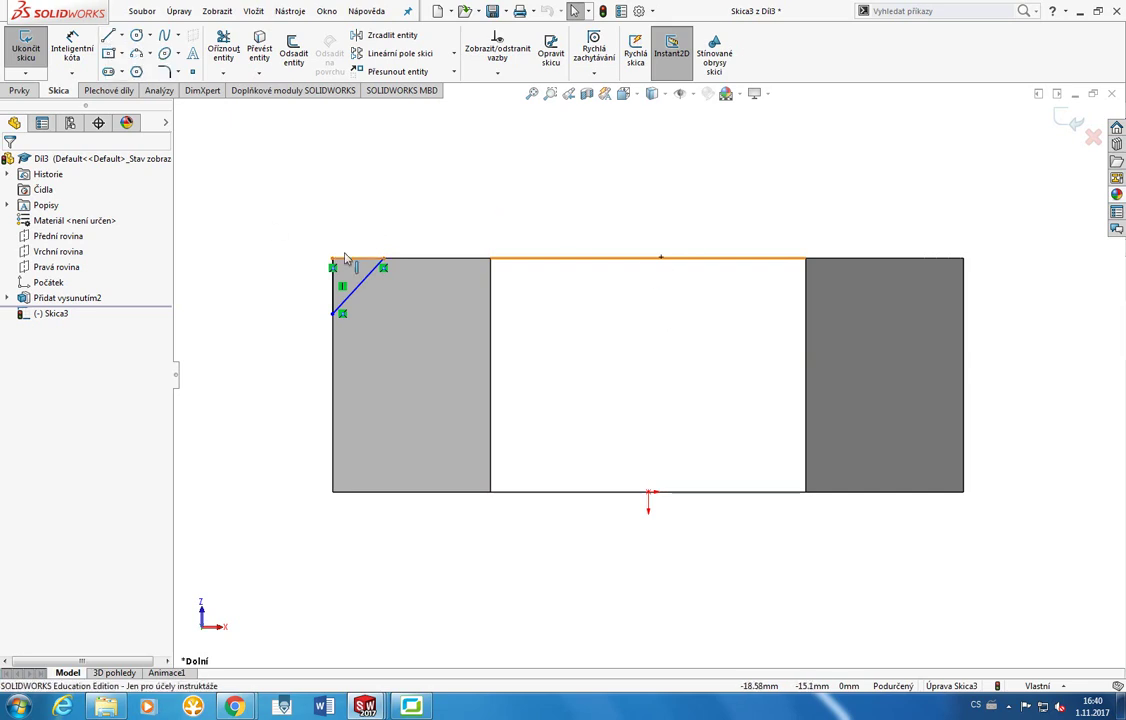
left_click(384, 259)
left_click(384, 250)
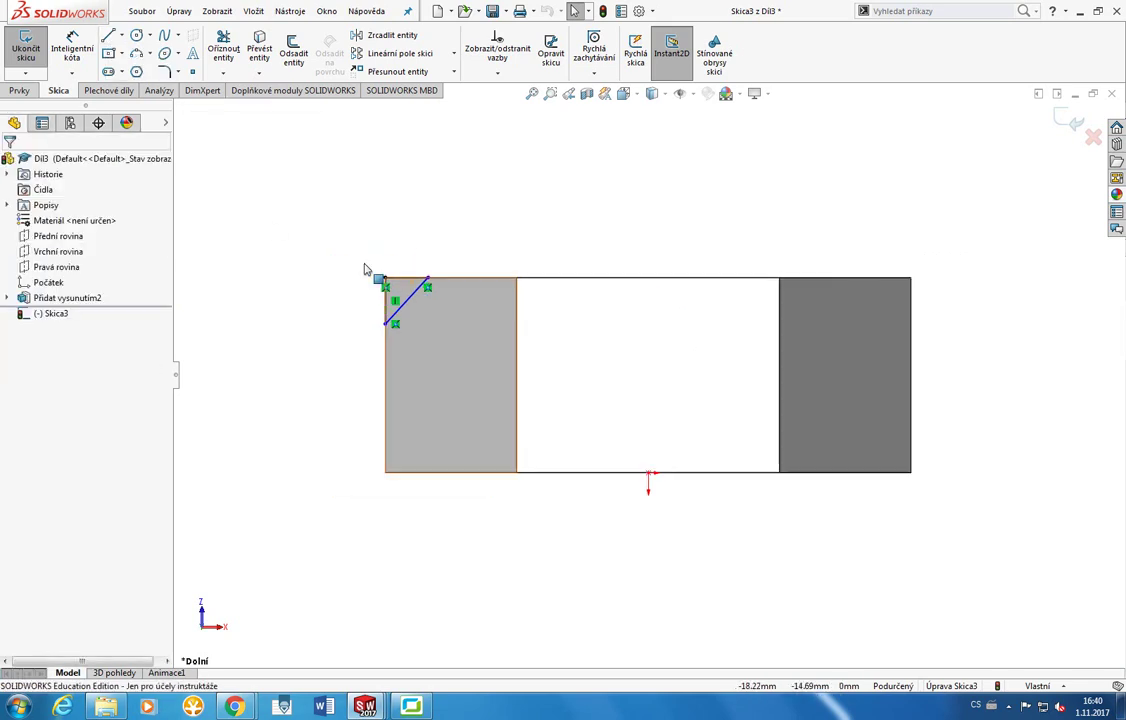
key("ctrl+7")
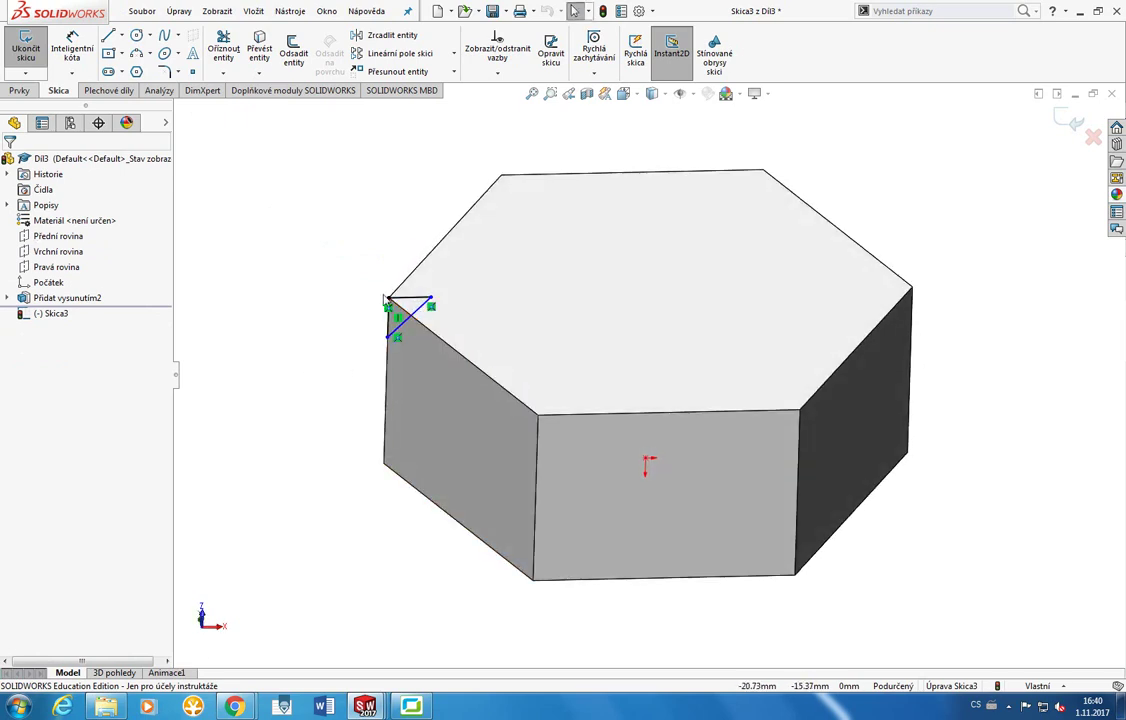
scroll(390, 308, "down", 3)
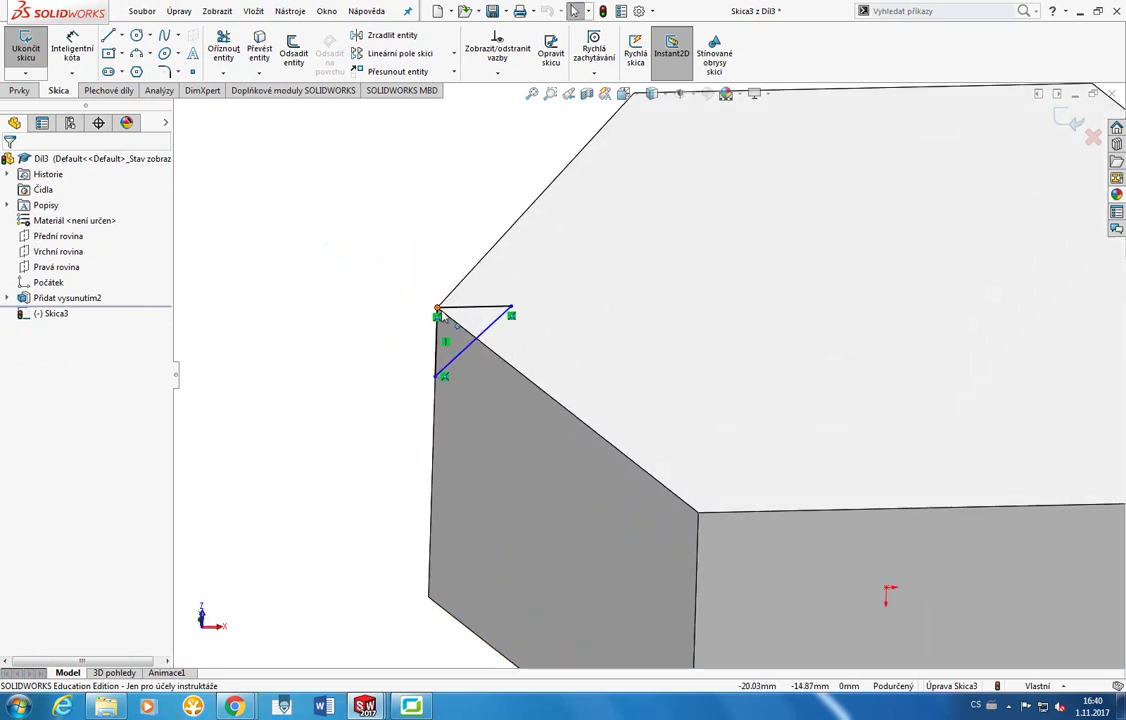
left_click(438, 311)
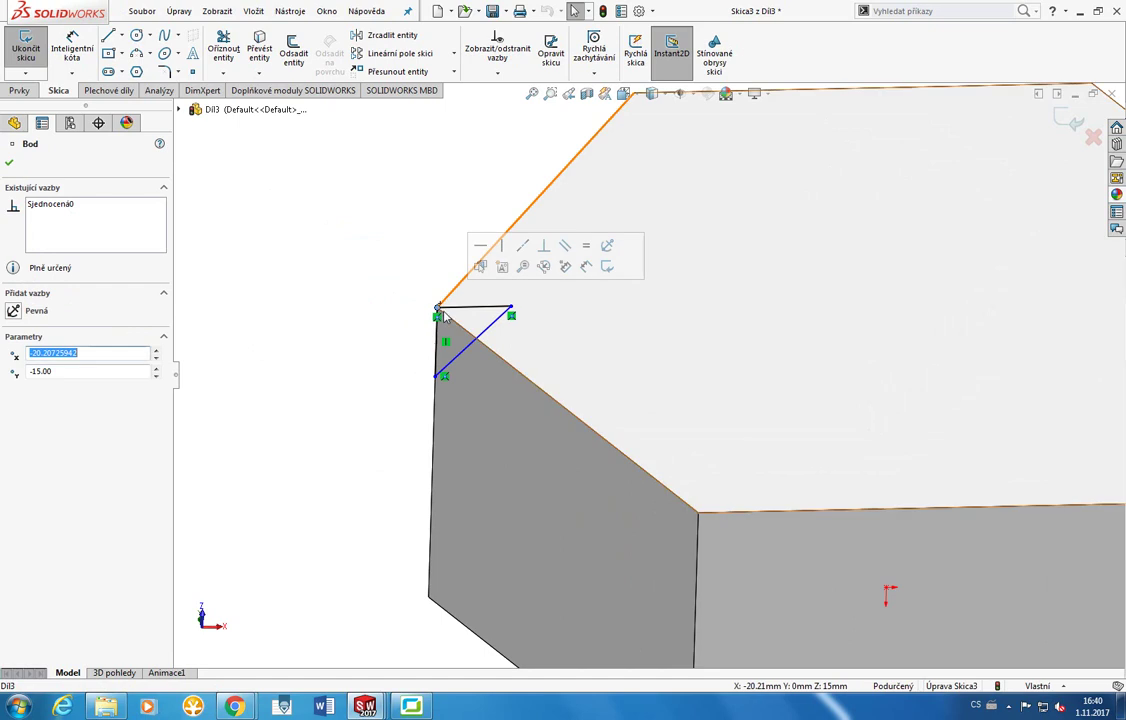
scroll(445, 316, "down", 2)
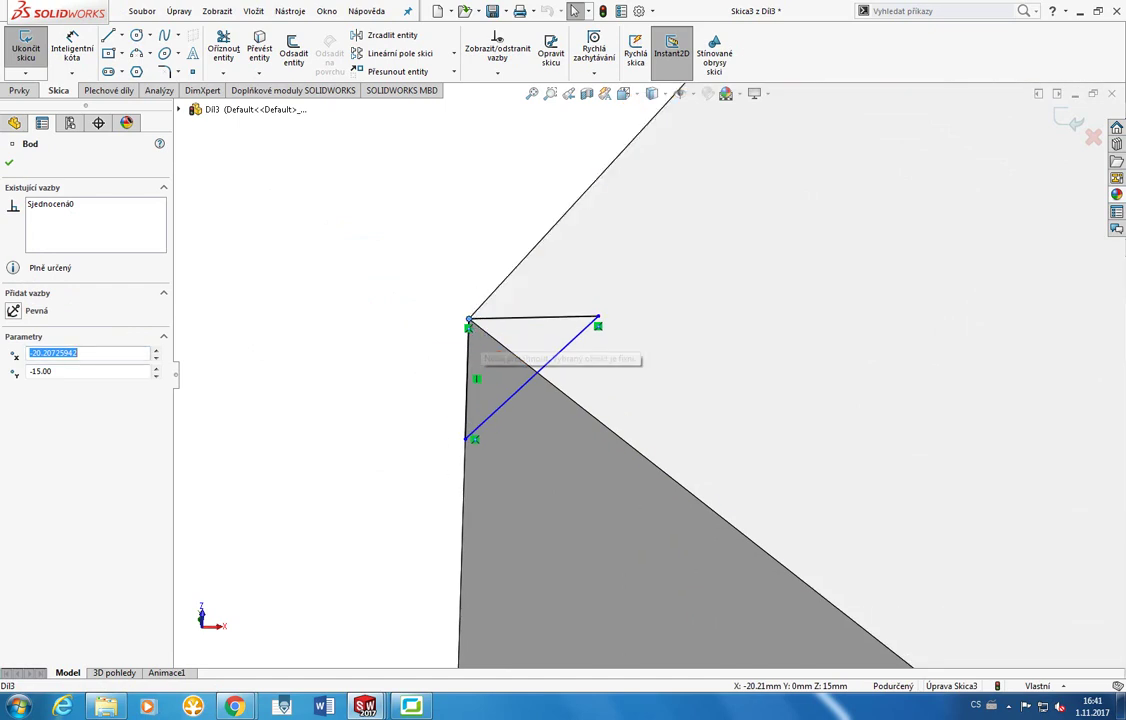
Delete the triangle's horizontal and vertical sides and redraw them through the prism's corner, with the horizontal side about 3.3 mm long.
left_click(490, 322)
key("Escape")
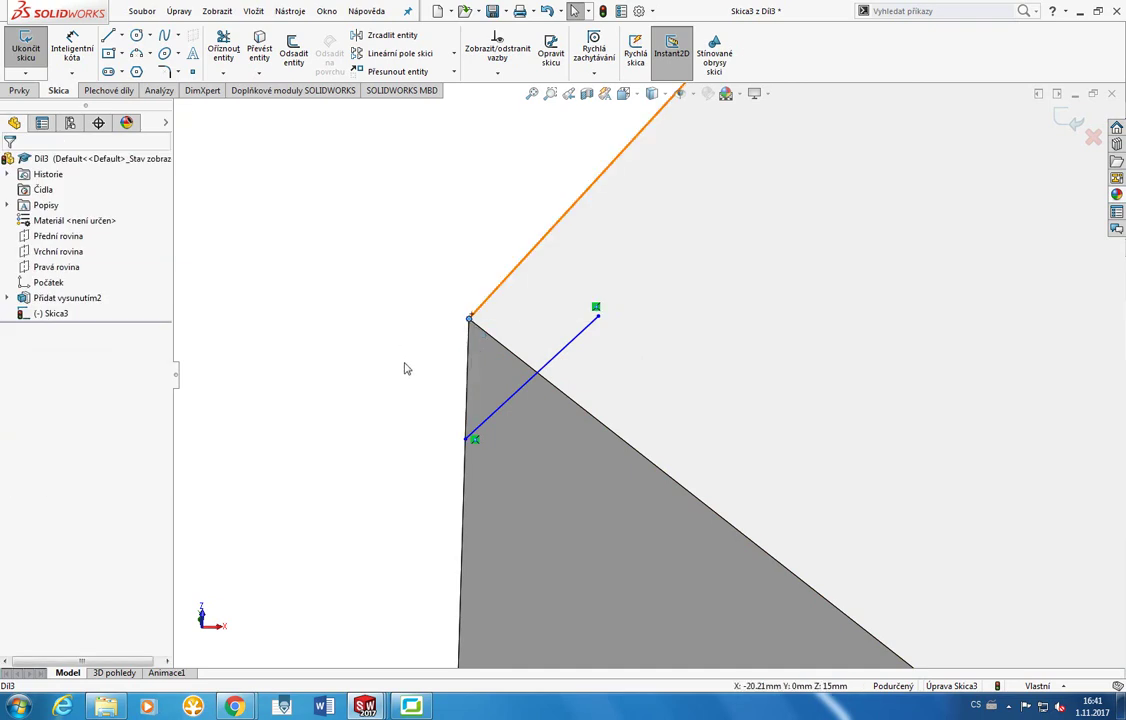
left_click(195, 150)
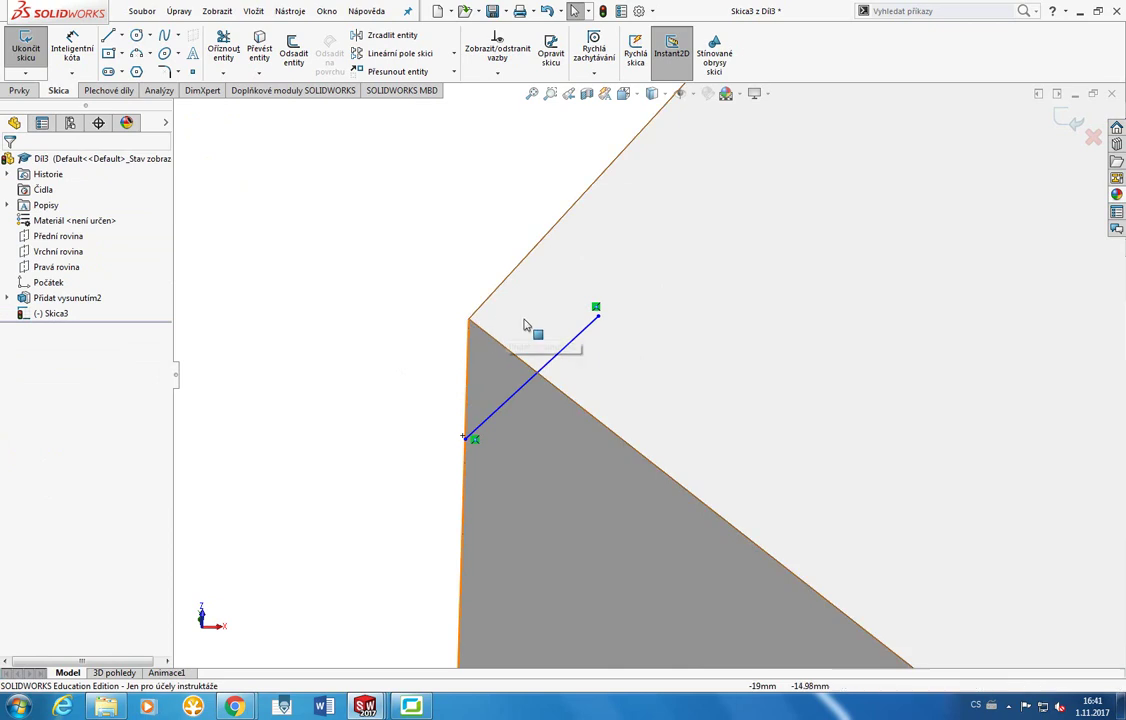
left_click(108, 35)
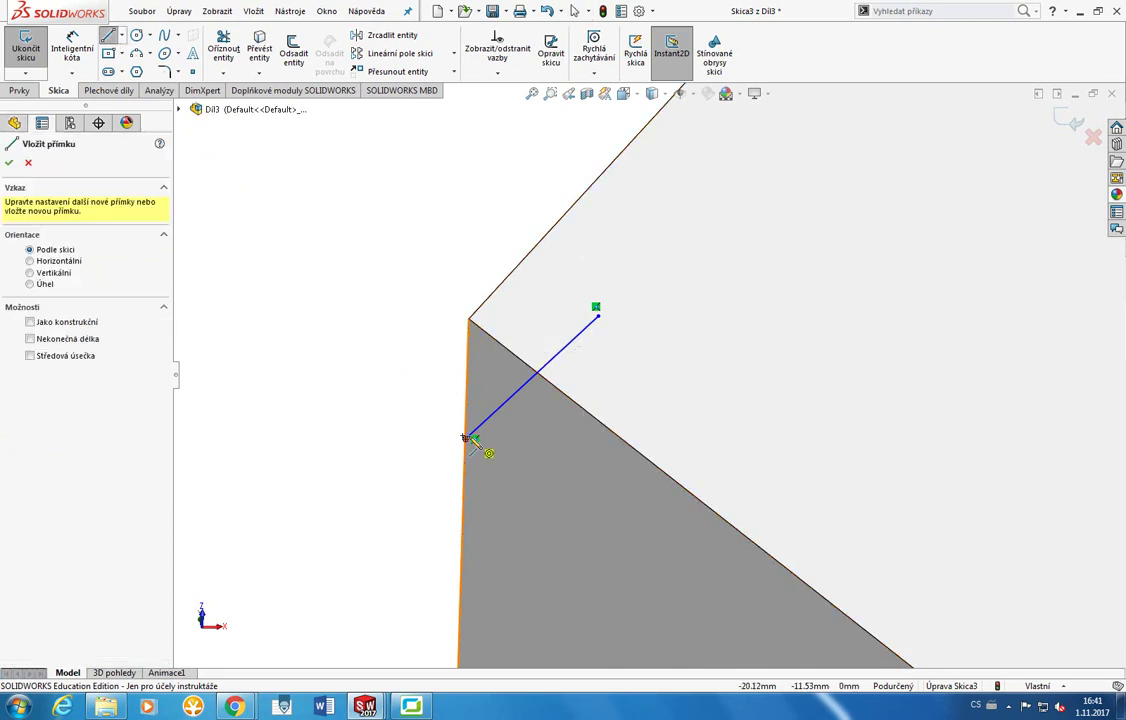
left_click(466, 437)
left_click(470, 320)
left_click(596, 320)
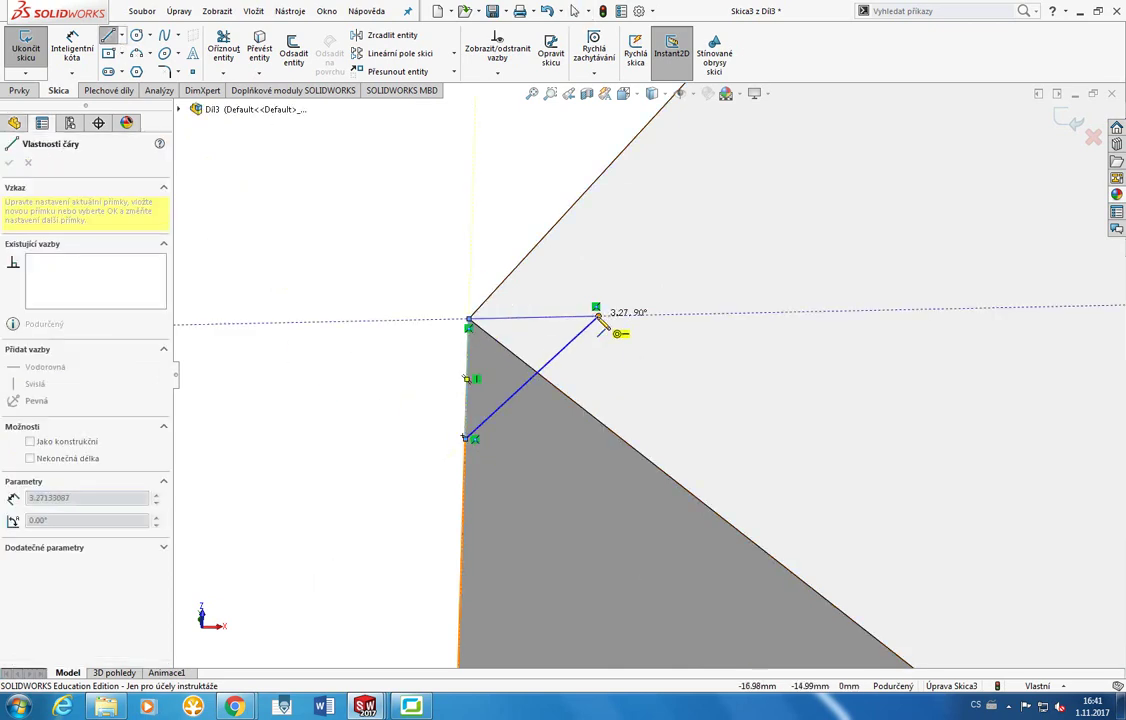
key("Escape")
Show the triangle in bottom view, close its sketch and delete the sketch from the part.
key("space")
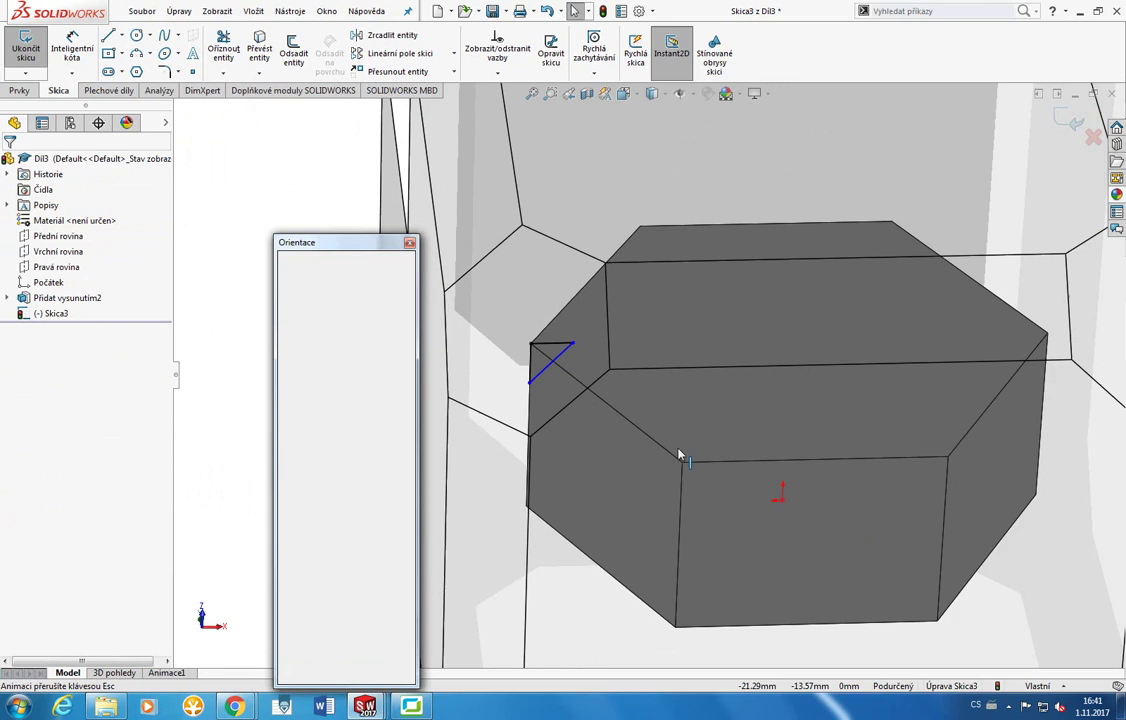
left_click(621, 427)
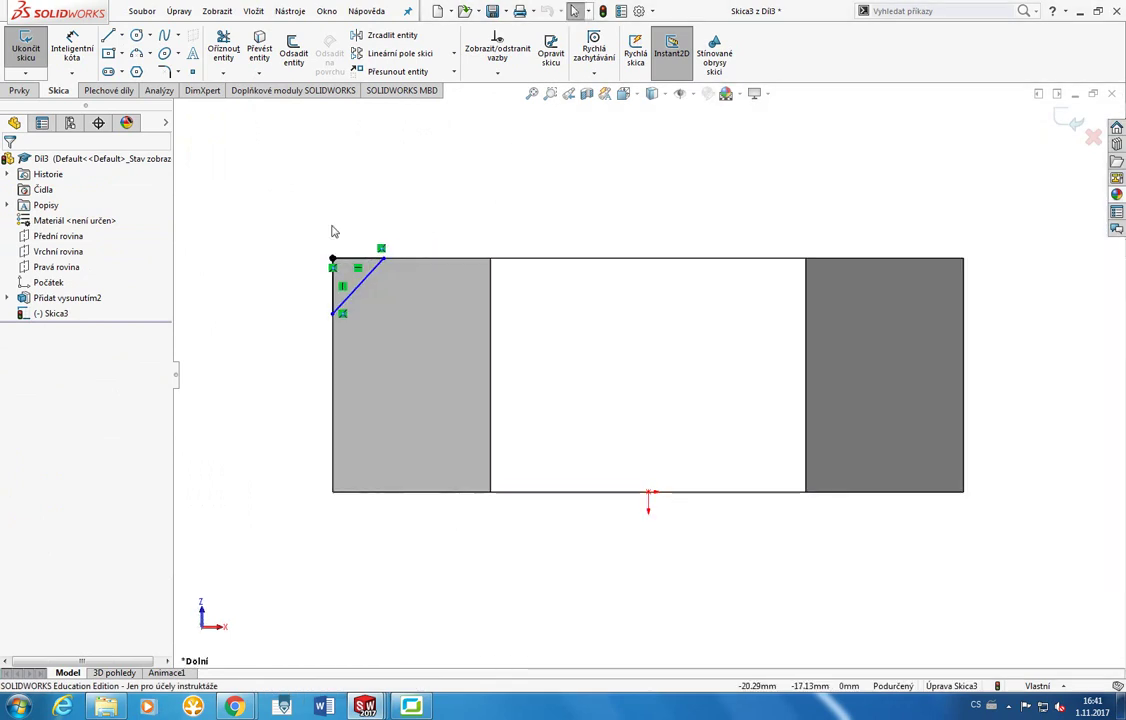
right_click(75, 319)
left_click(73, 291)
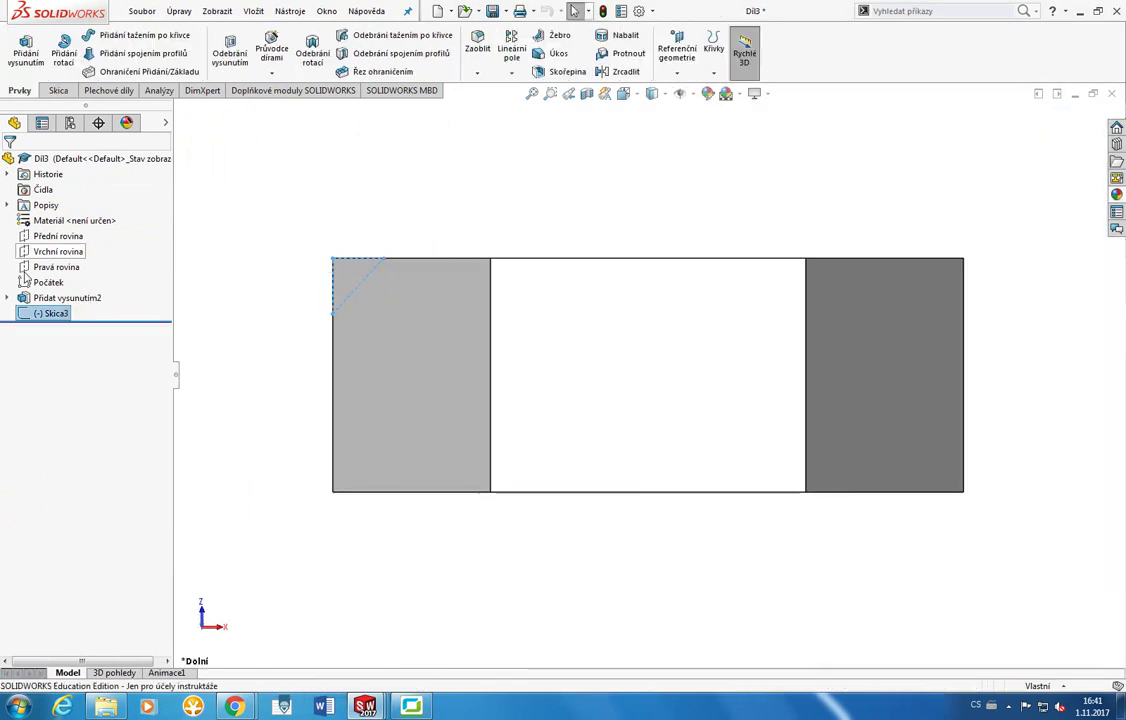
key("Delete")
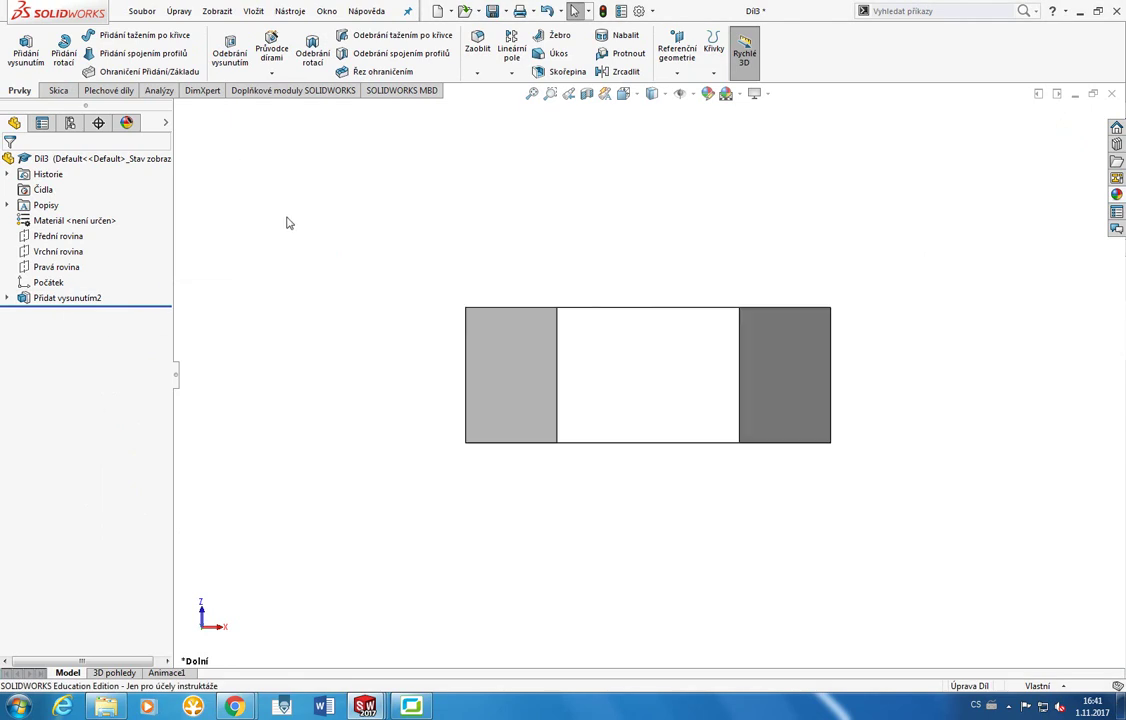
Start a new sketch on the top plane (Vrchní rovina) and show the prism in bottom view.
left_click(74, 254)
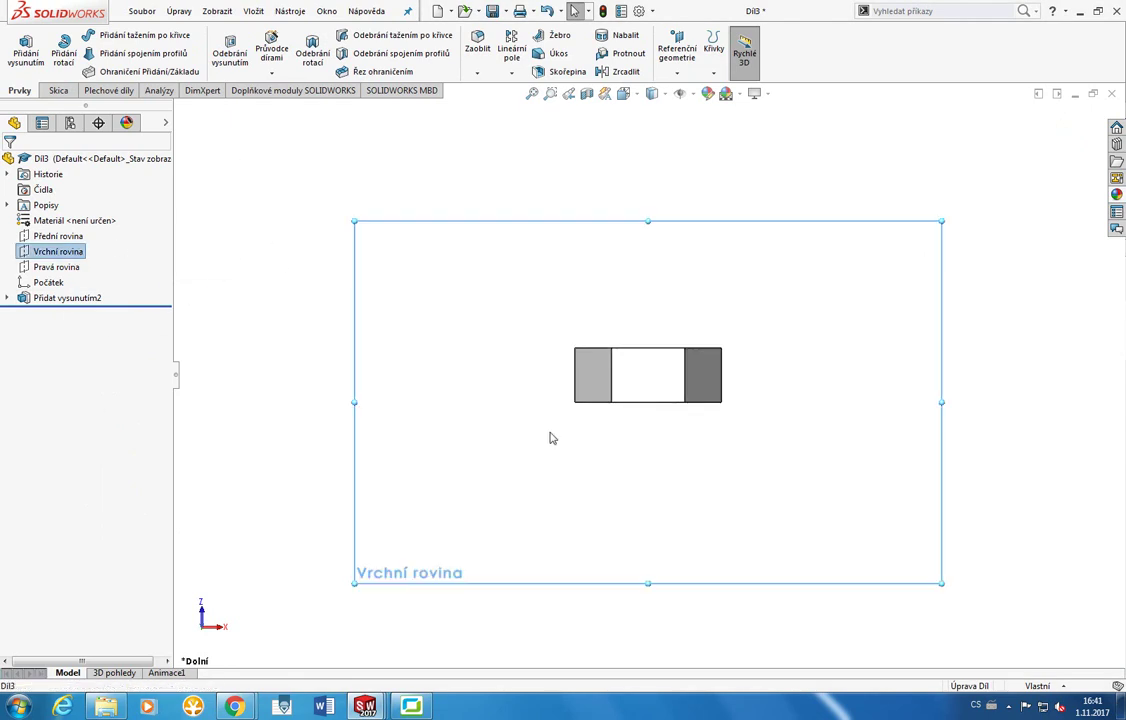
scroll(666, 360, "down", 2)
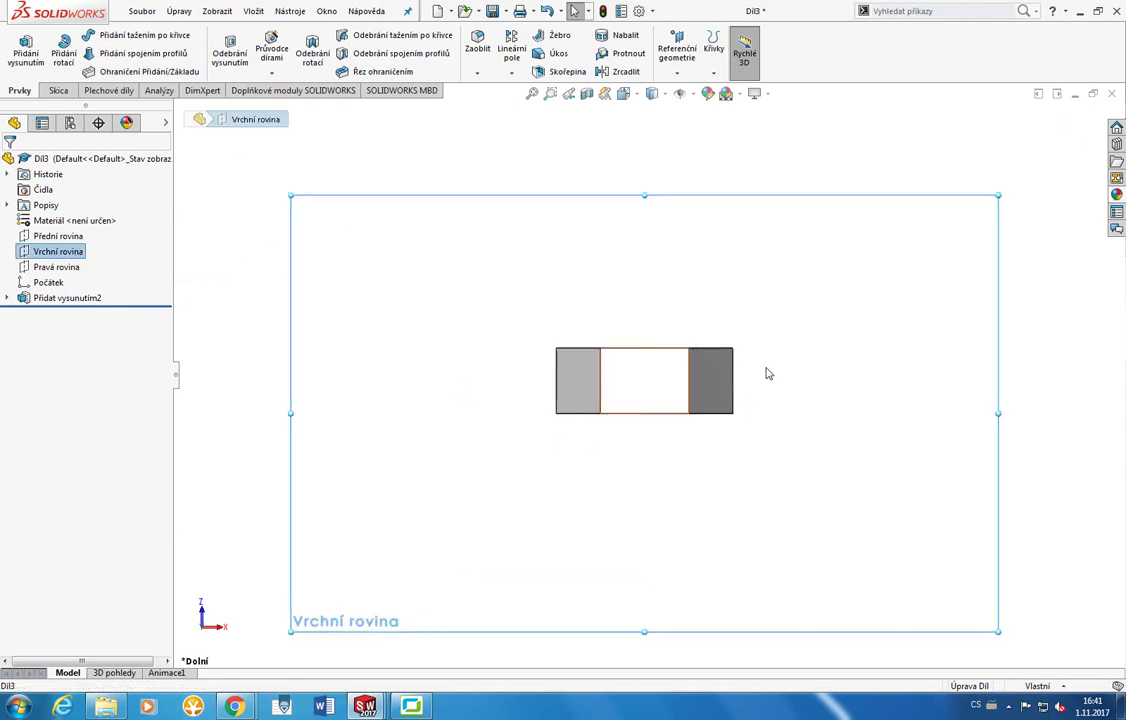
middle_click_drag(735, 393, 505, 300)
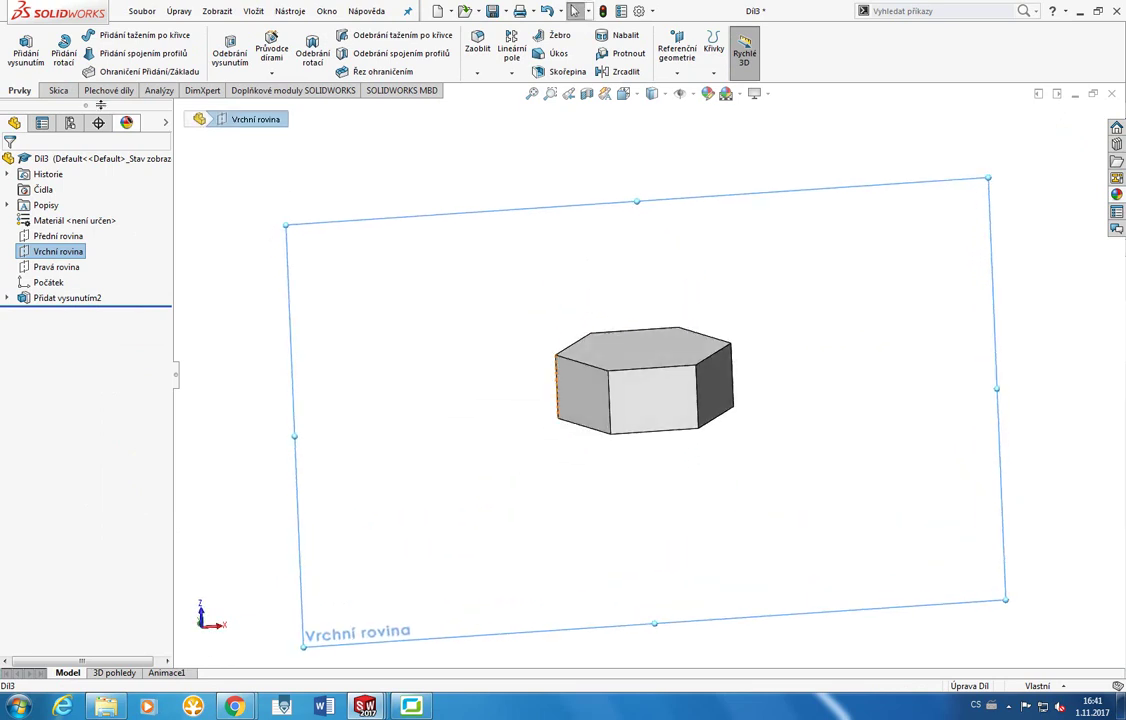
left_click(58, 90)
left_click(36, 57)
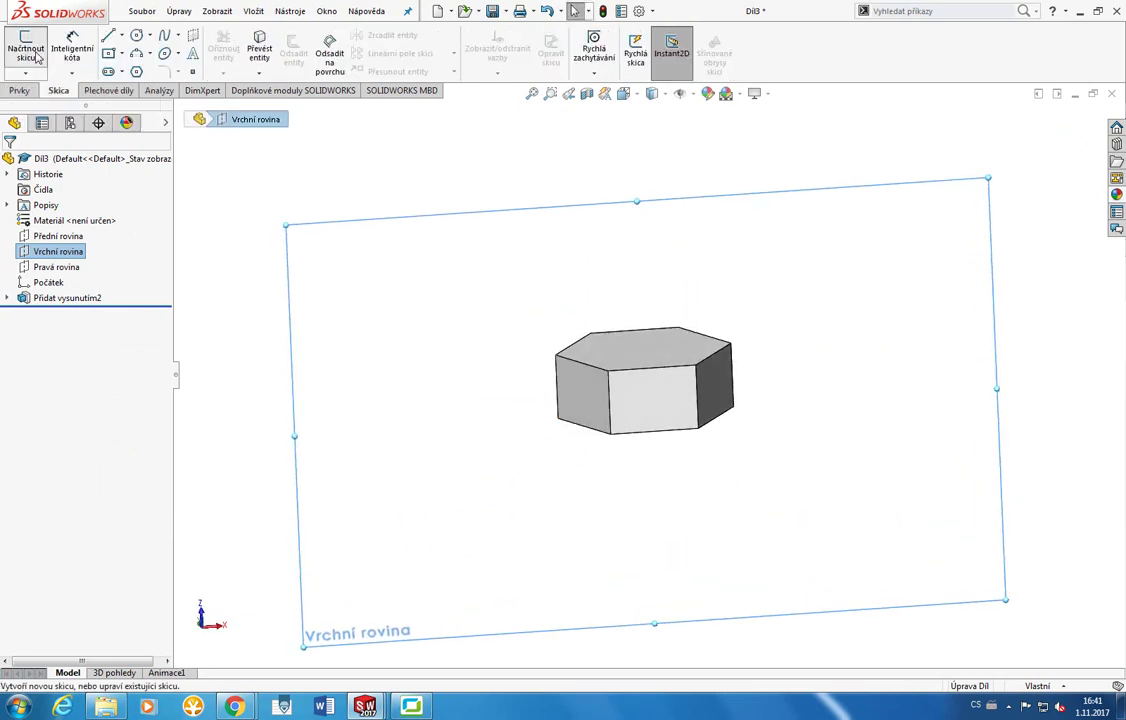
key("space")
left_click(621, 388)
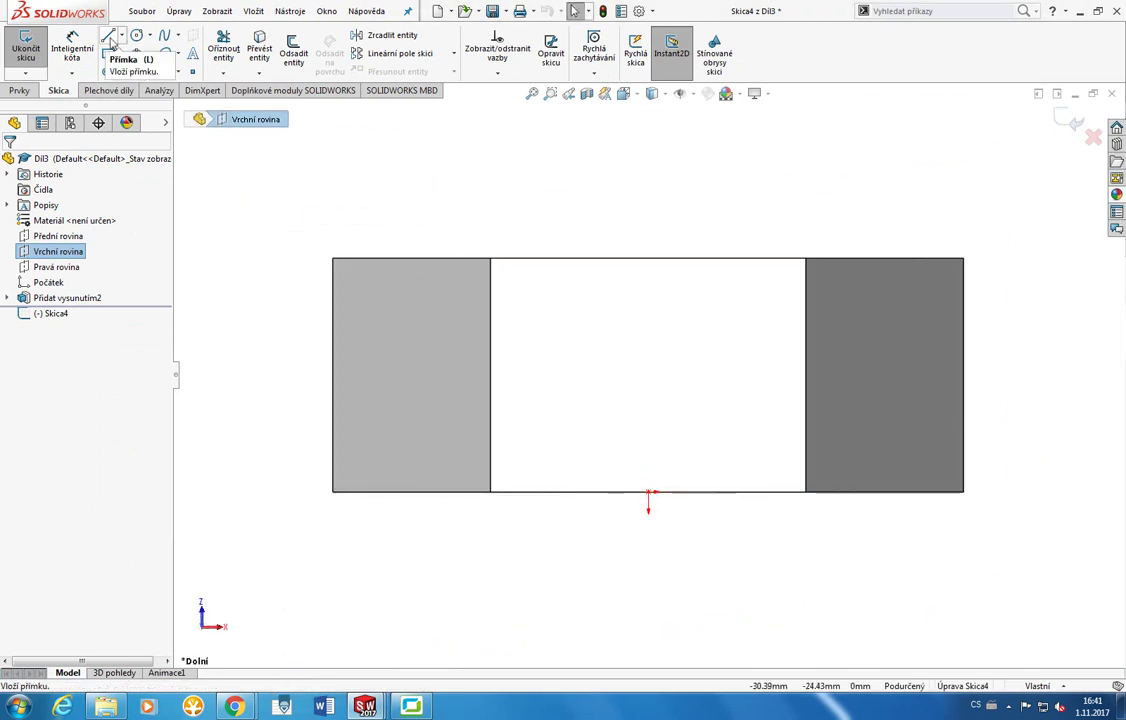
Sketch a closed triangle from the silhouette's upper-left corner, with sides about 2.8 mm horizontally and 3.3 mm vertically along its edges.
left_click(109, 38)
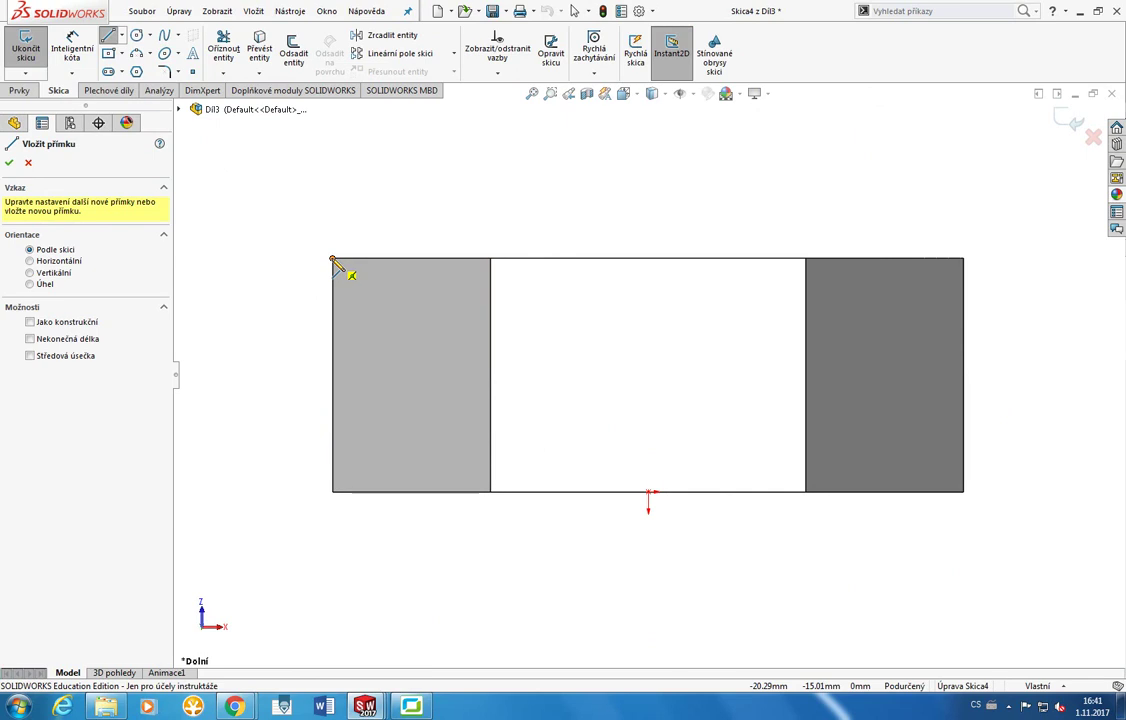
left_click(376, 262)
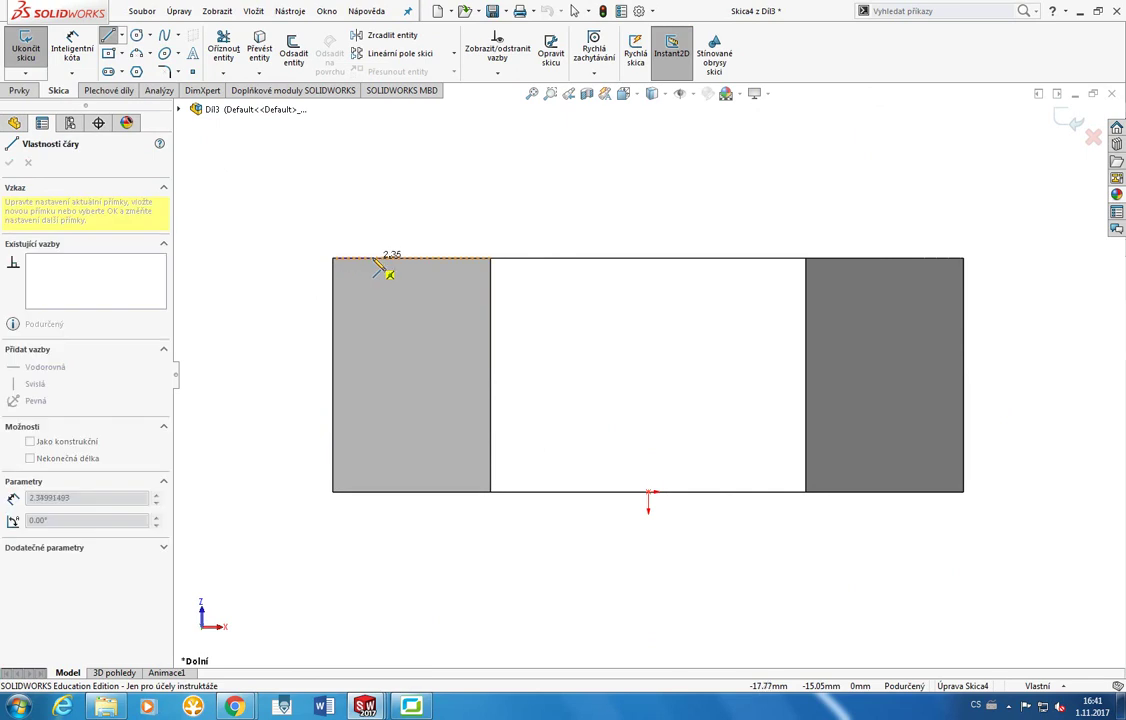
left_click(334, 309)
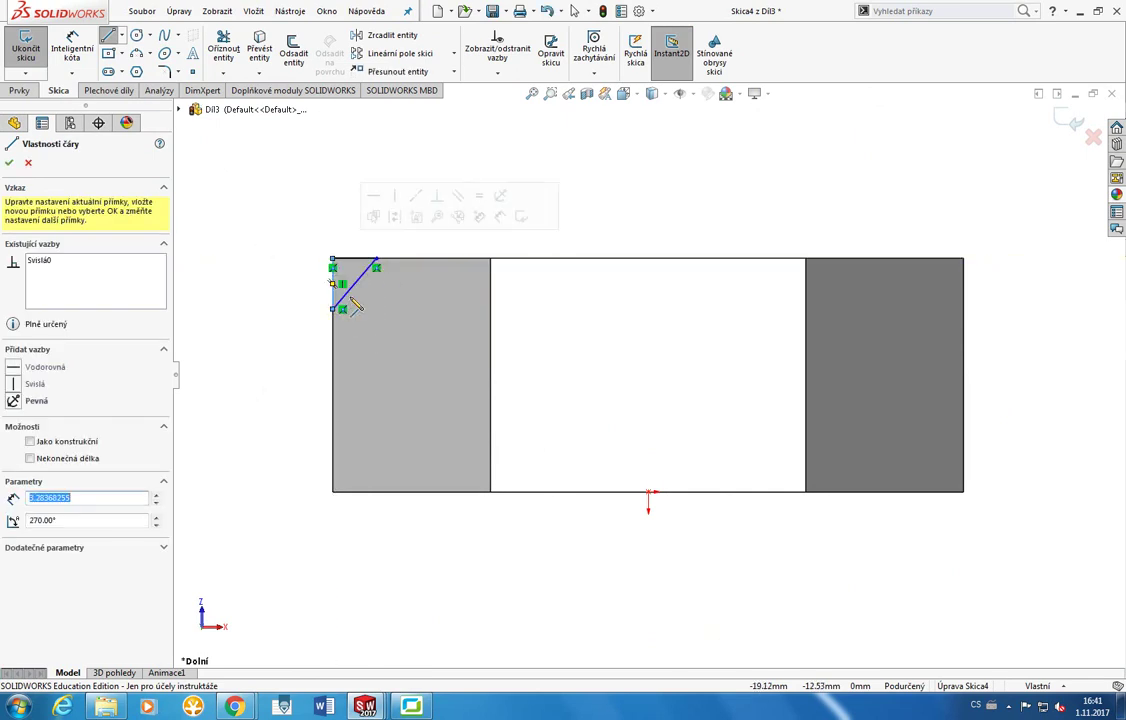
key("Escape")
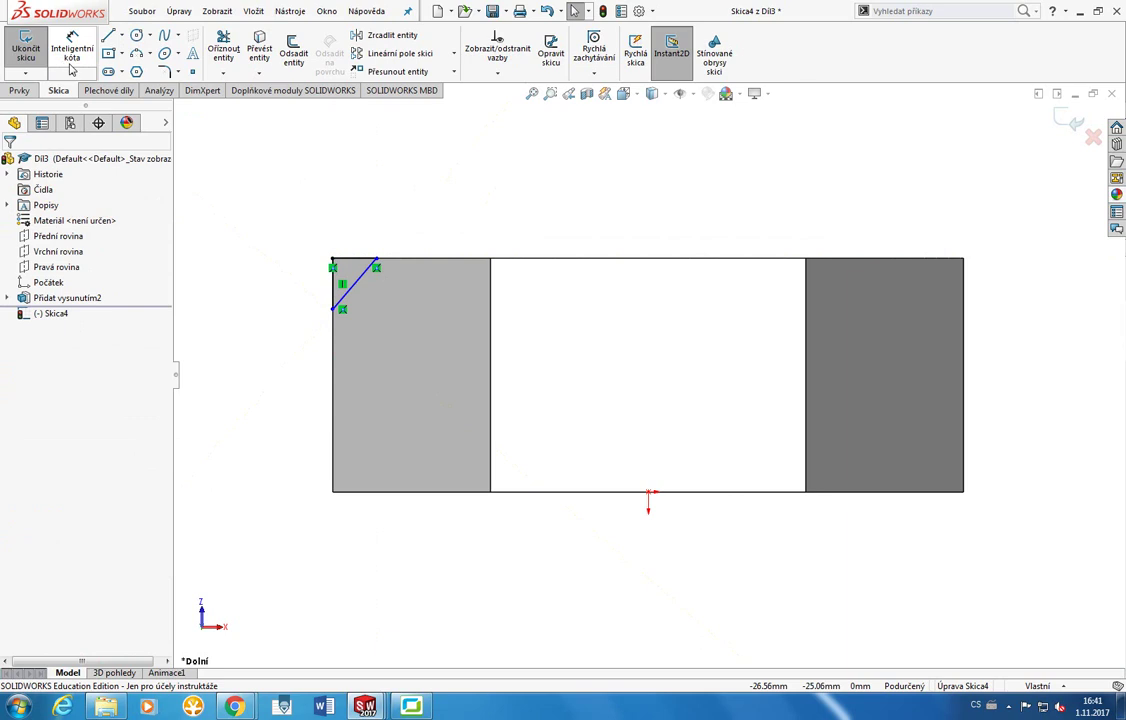
Dimension the triangle's horizontal side and set it to 3 mm.
key("d")
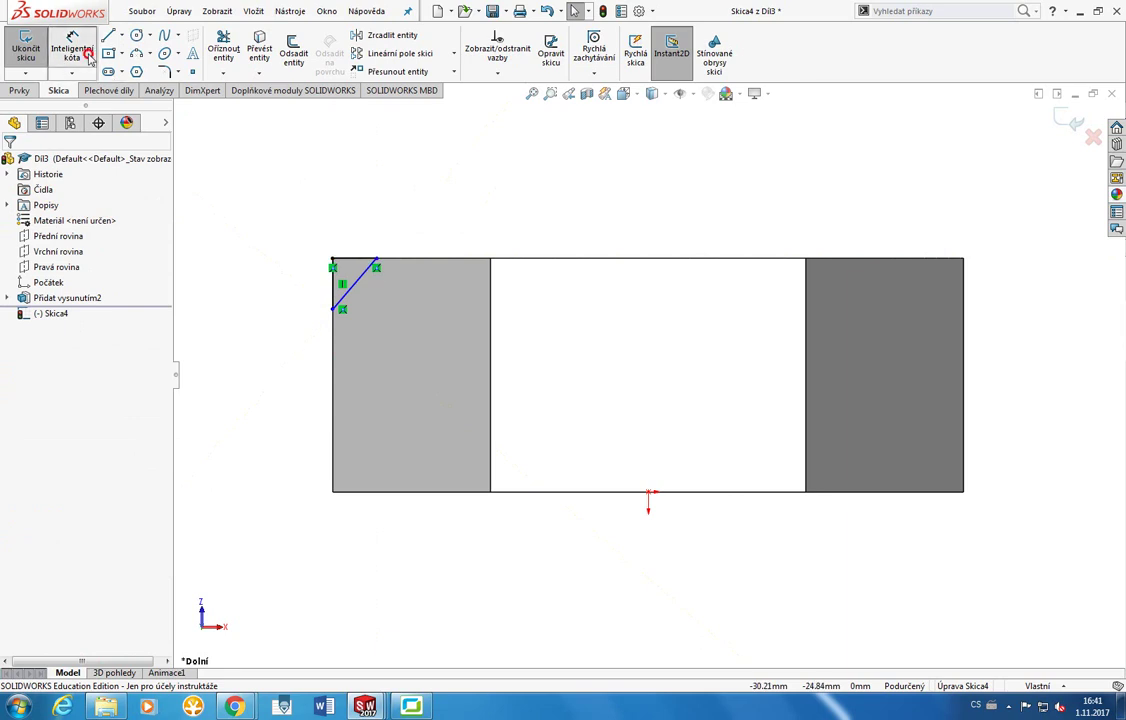
left_click(360, 259)
left_click(363, 237)
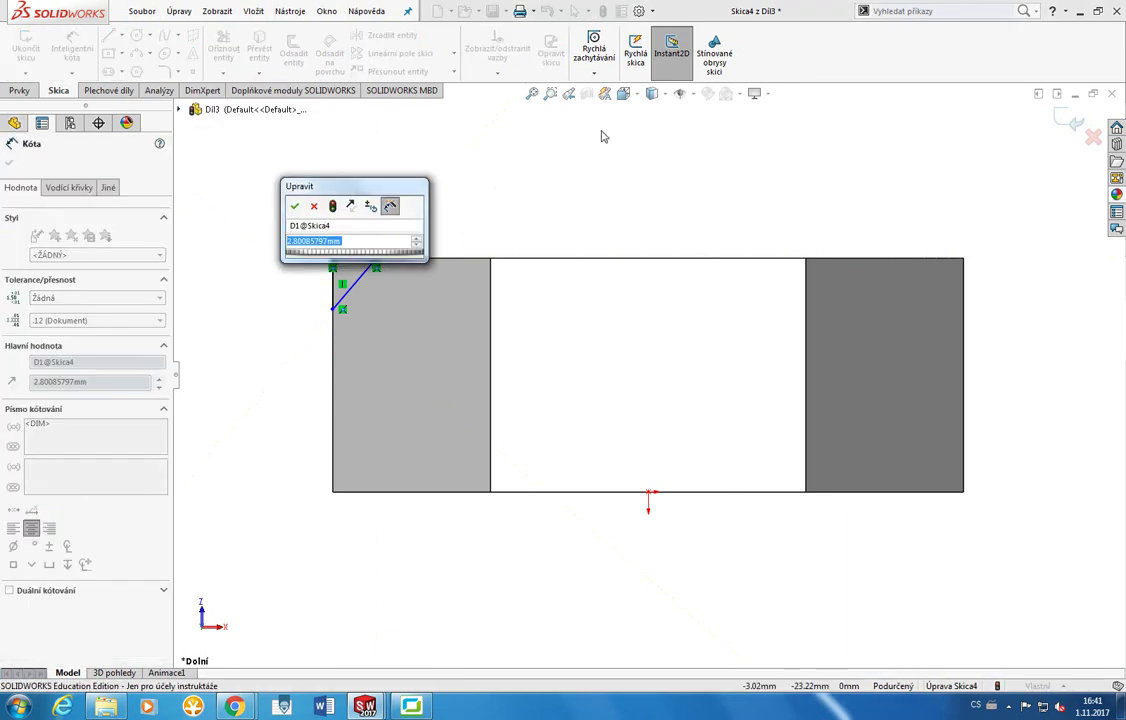
type("3")
key("Return")
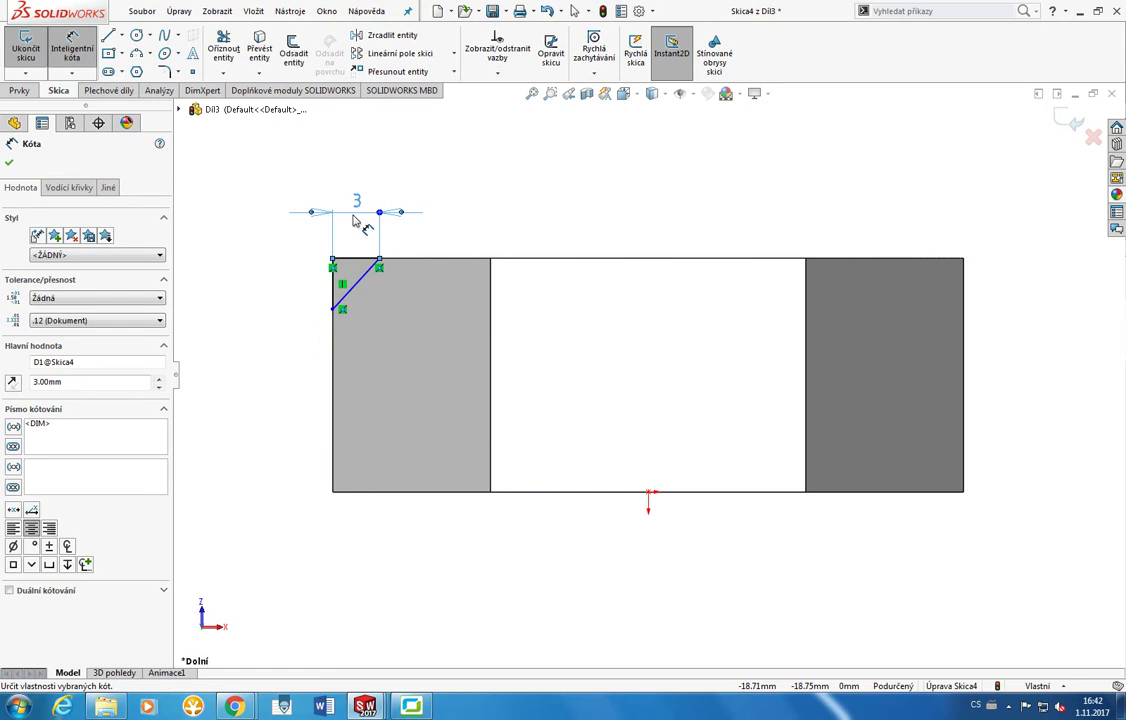
Abandon dimensioning the vertical side and move the horizontal side's dimension slightly farther above the triangle.
left_click(334, 292)
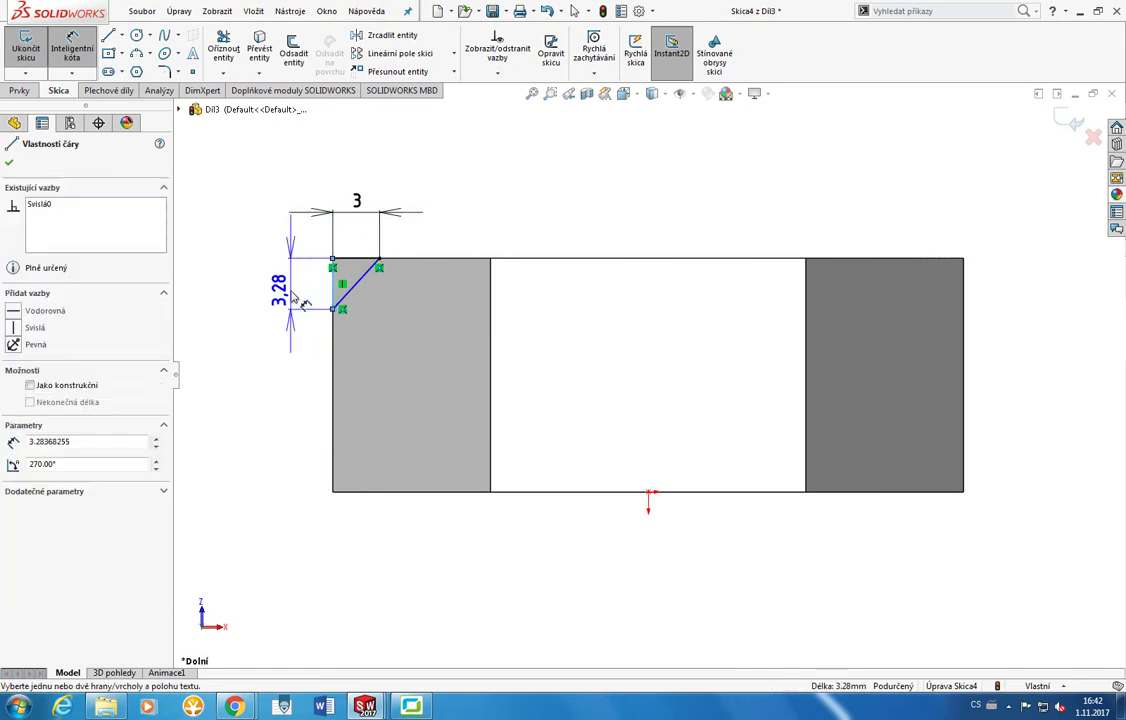
key("Escape")
left_click_drag(362, 196, 440, 206)
left_click(436, 207)
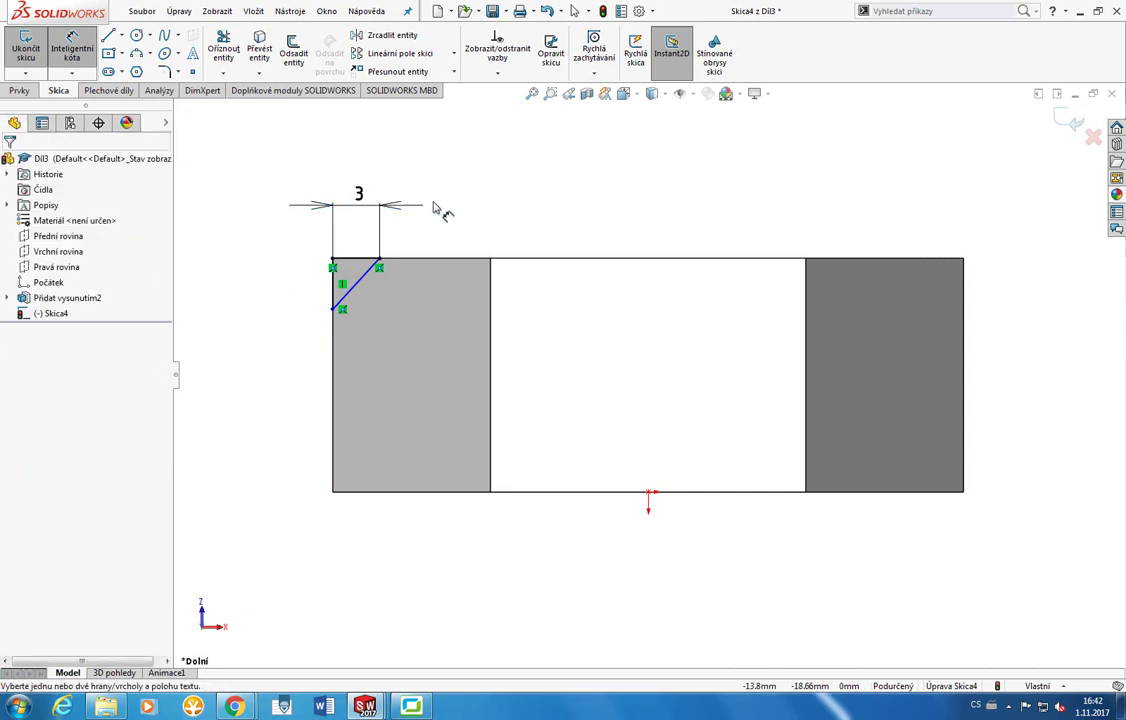
key("Escape")
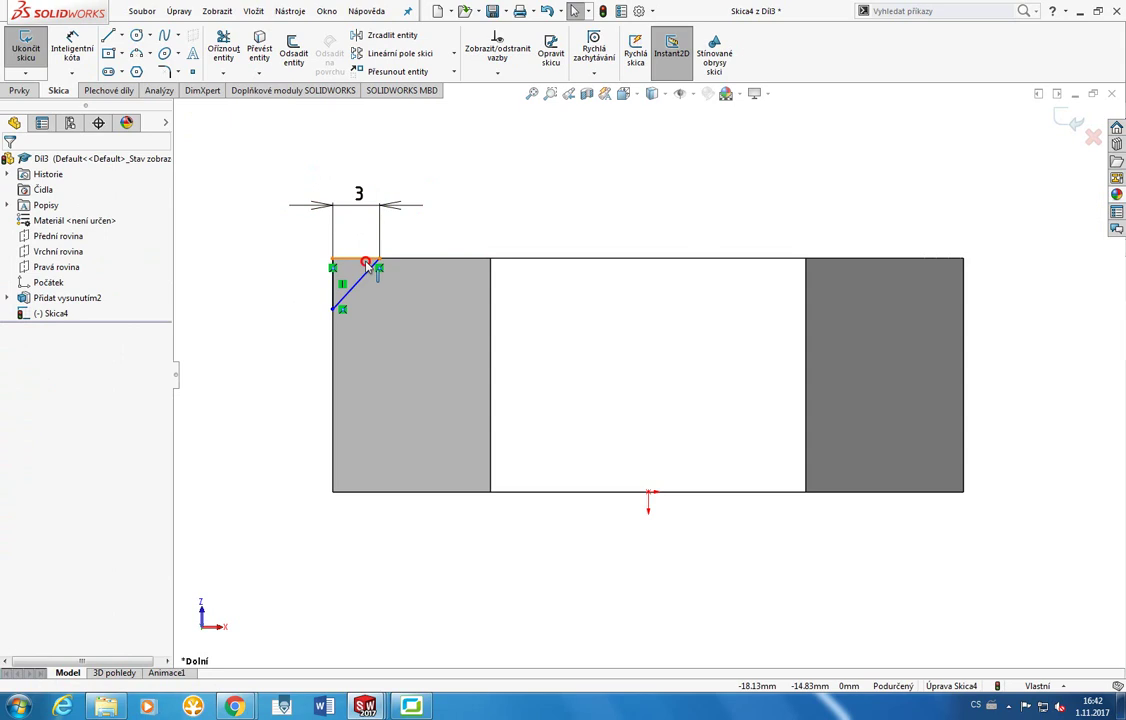
Dimension the triangle's vertical side and set it to 3 mm.
left_click(362, 277)
left_click(311, 291)
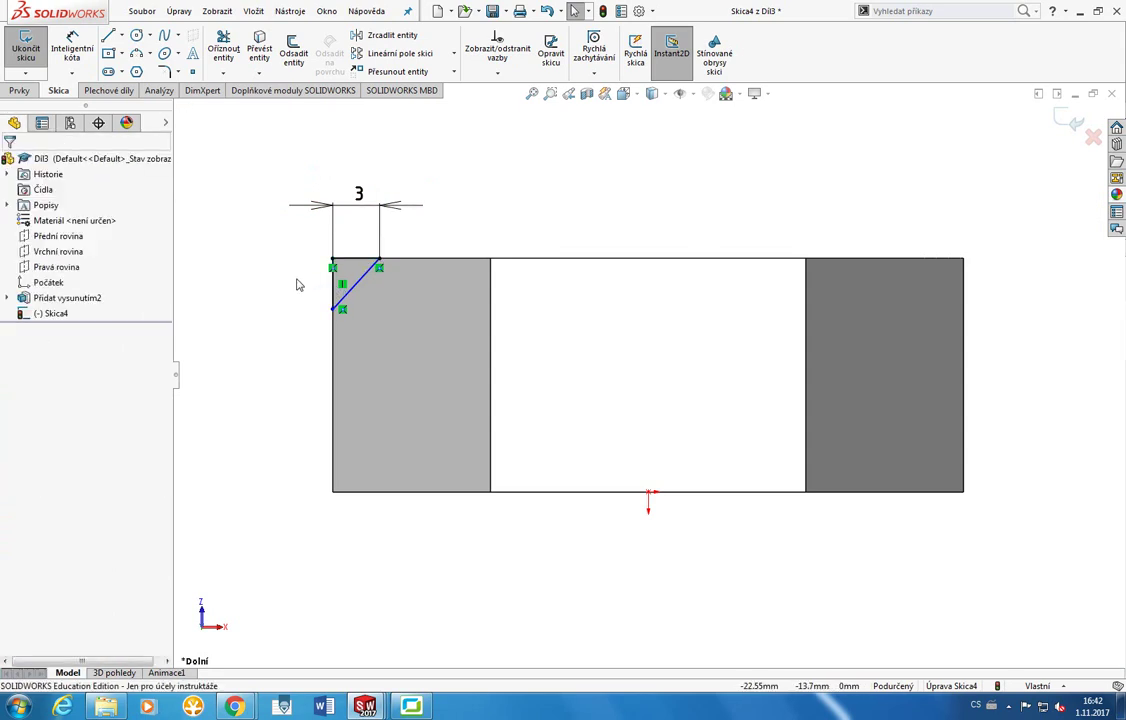
right_click_drag(296, 285, 290, 236)
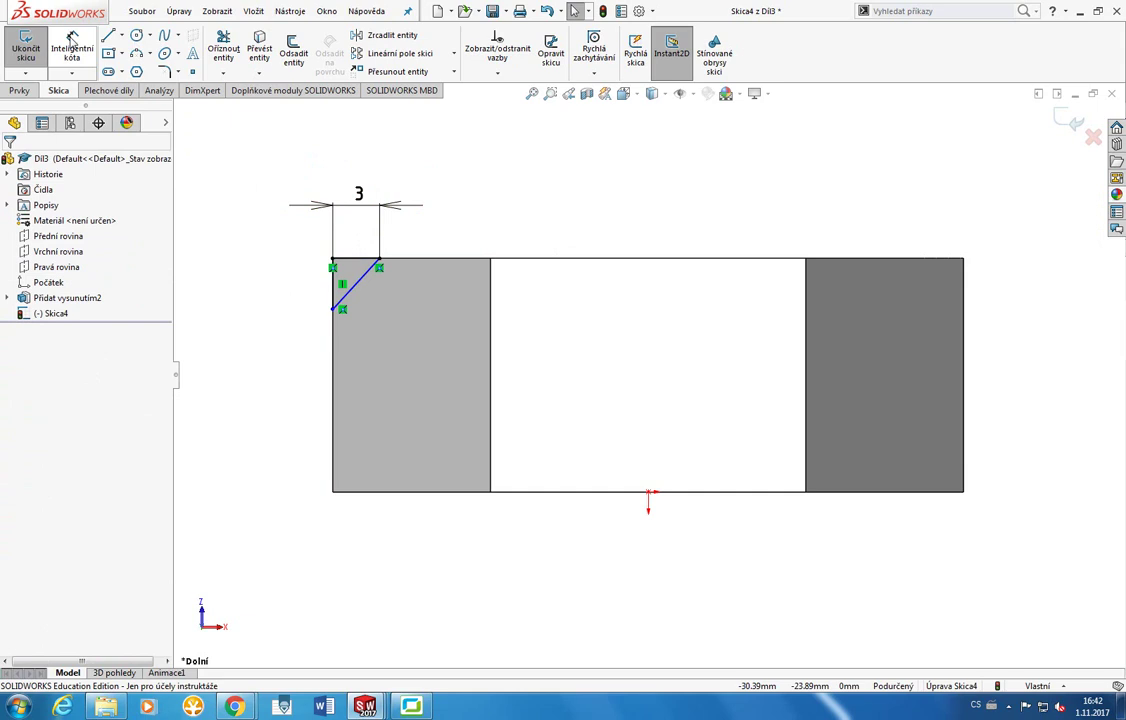
left_click(352, 290)
left_click(301, 292)
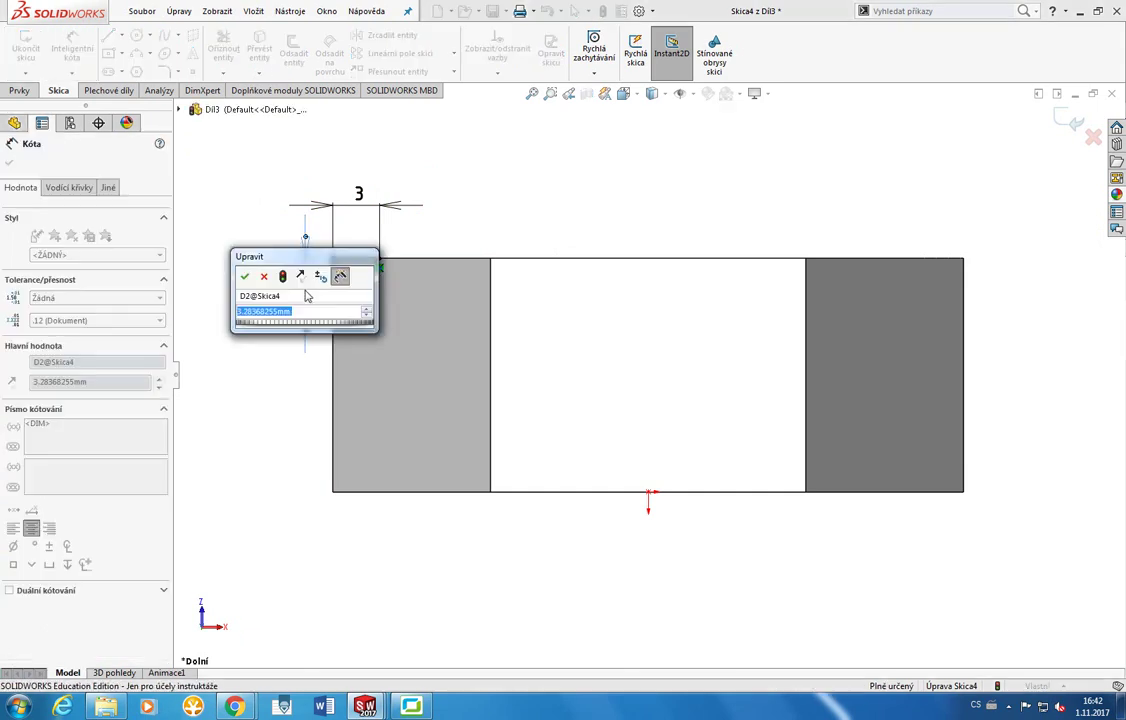
type("3")
key("Return")
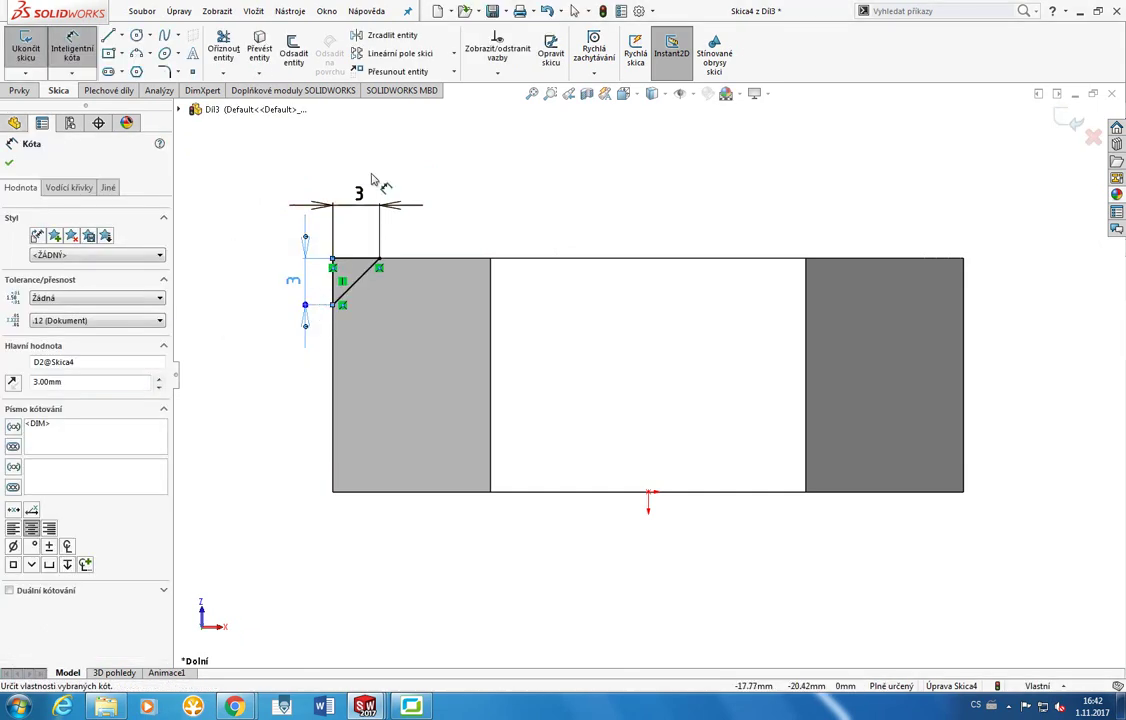
Set the triangle's horizontal side to 4 mm and its vertical side to 1 mm.
left_click(362, 197)
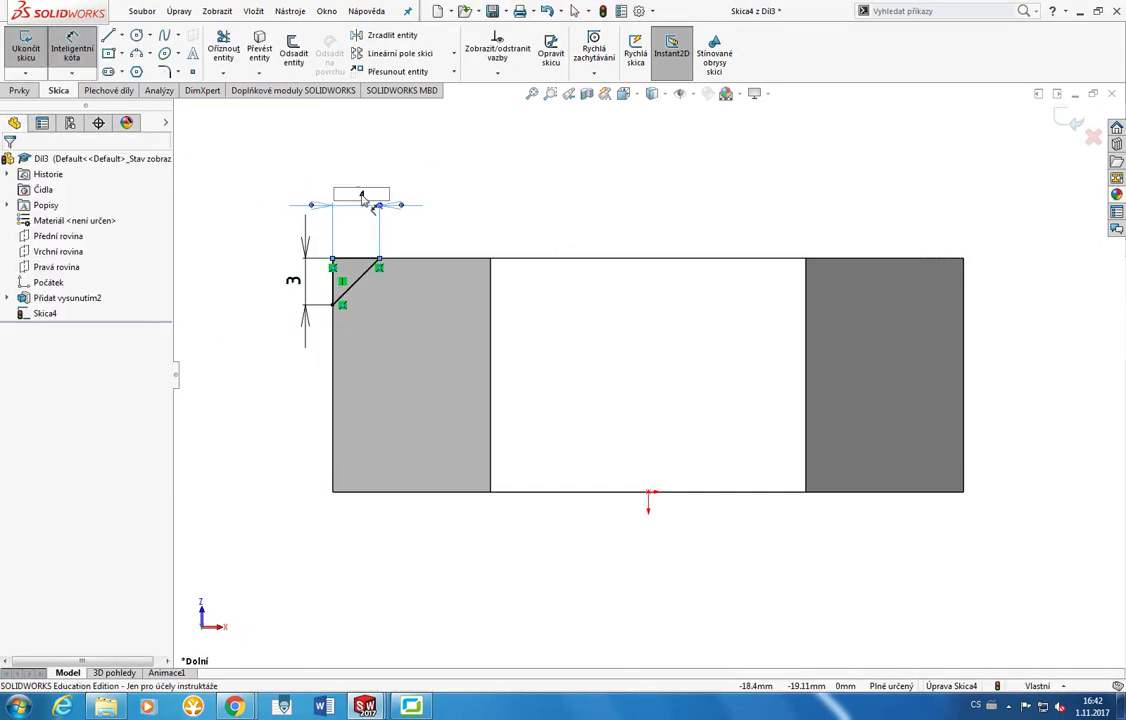
type("4")
key("Return")
left_click(293, 281)
type("1")
key("Return")
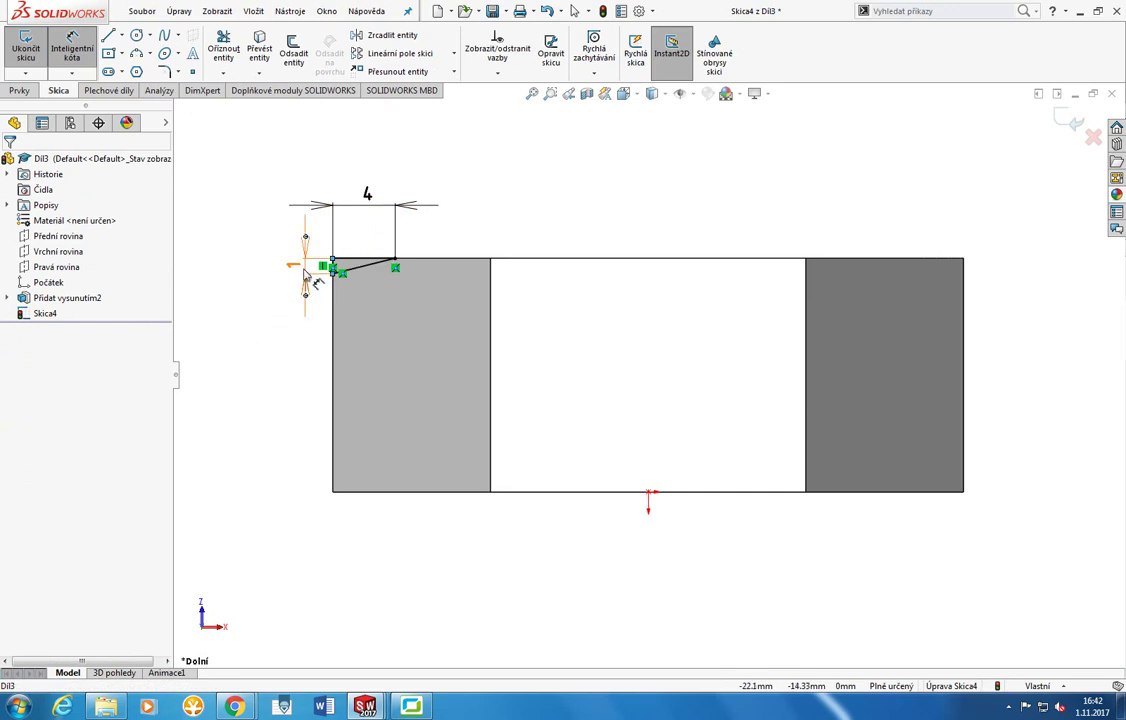
Set the triangle's vertical side to 4 mm.
left_click(299, 268)
type("4")
key("Return")
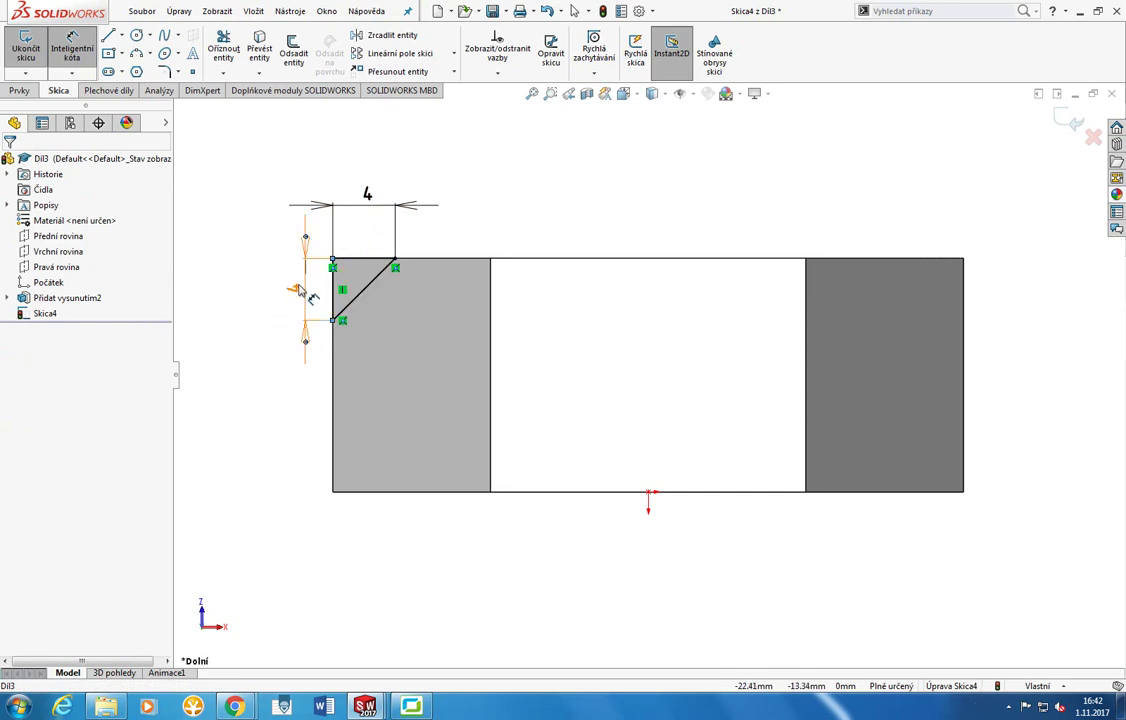
Delete the vertical side's dimension and set the horizontal side to 3 mm.
left_click(300, 289)
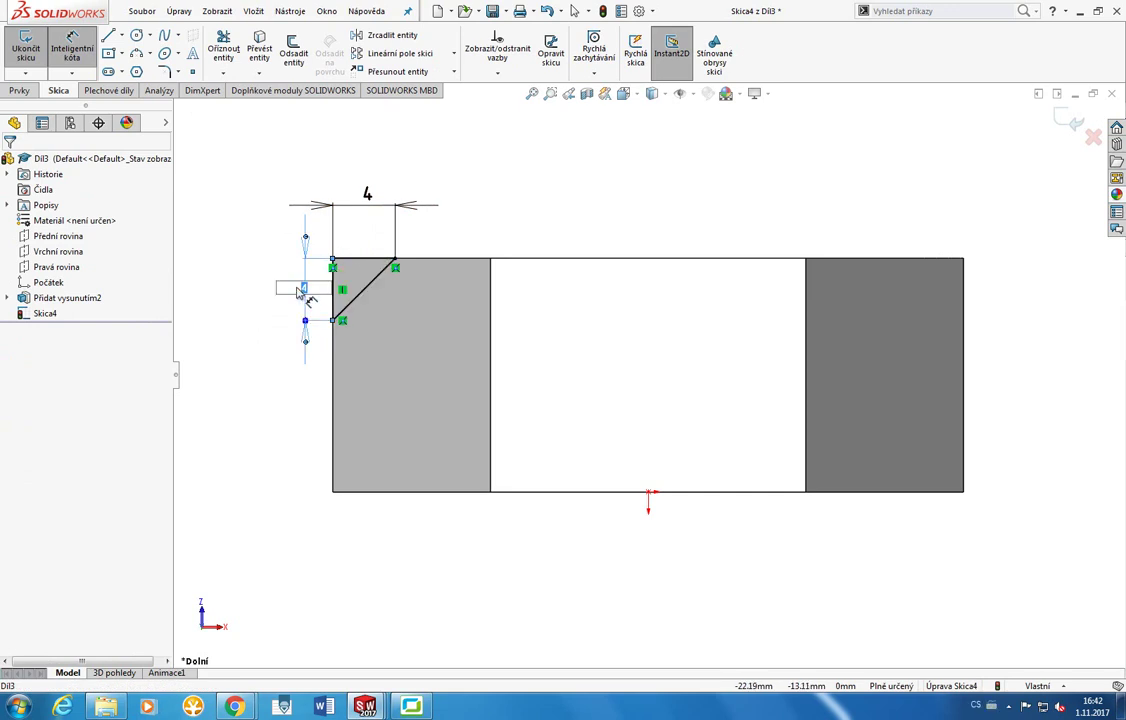
key("Return")
key("Delete")
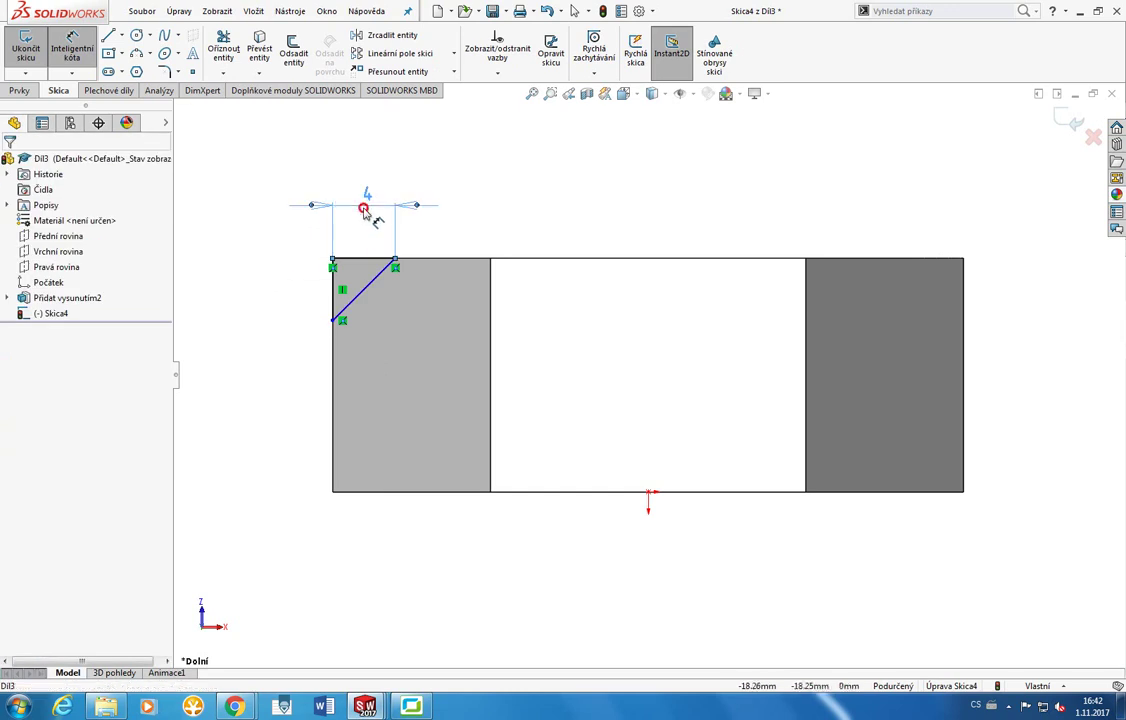
left_click(364, 210)
type("3")
key("Return")
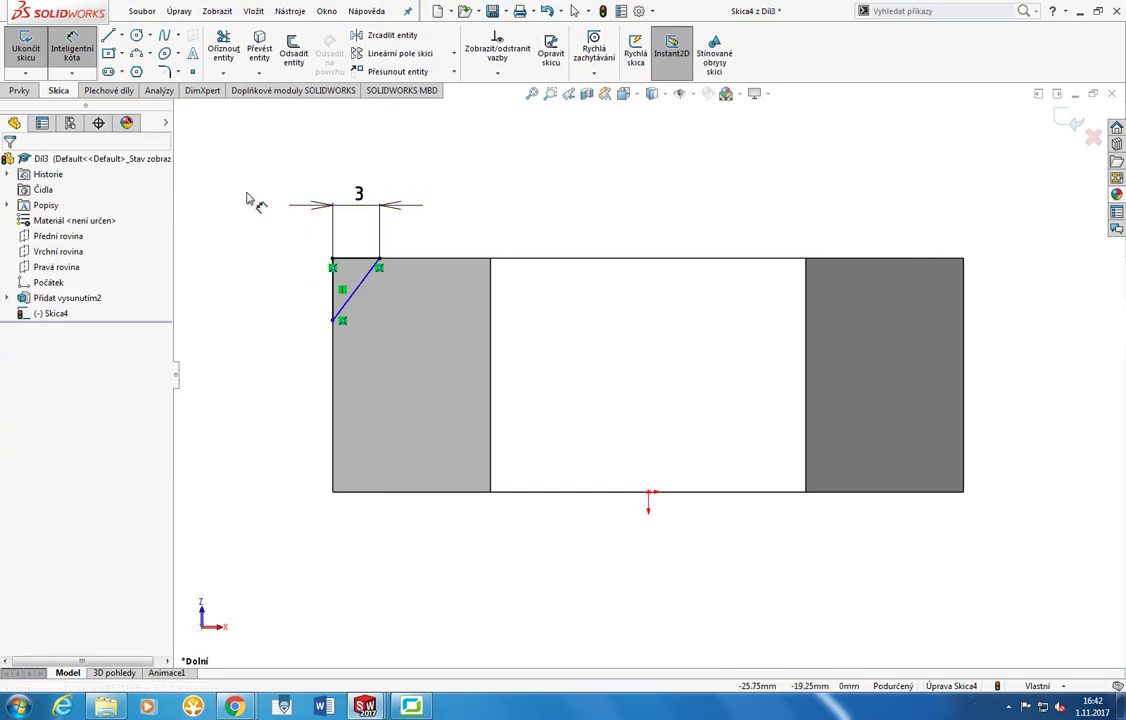
Make the triangle's horizontal and vertical sides equal in length with an equal relation.
left_click(360, 259)
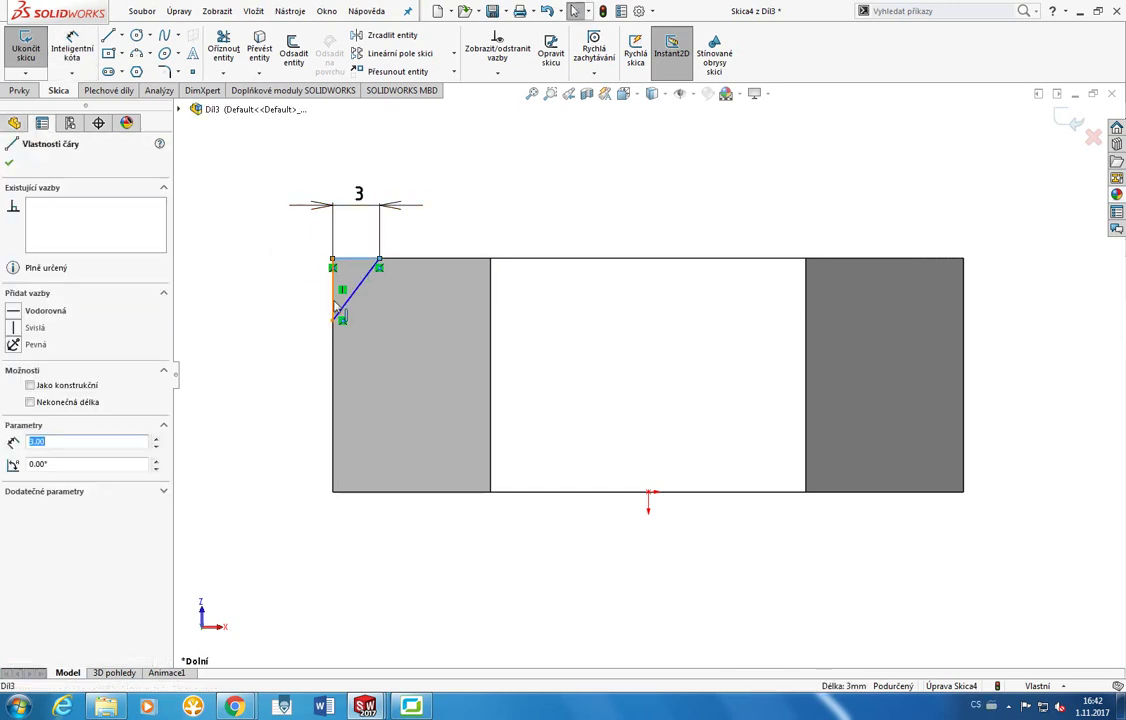
left_click(335, 305, "ctrl")
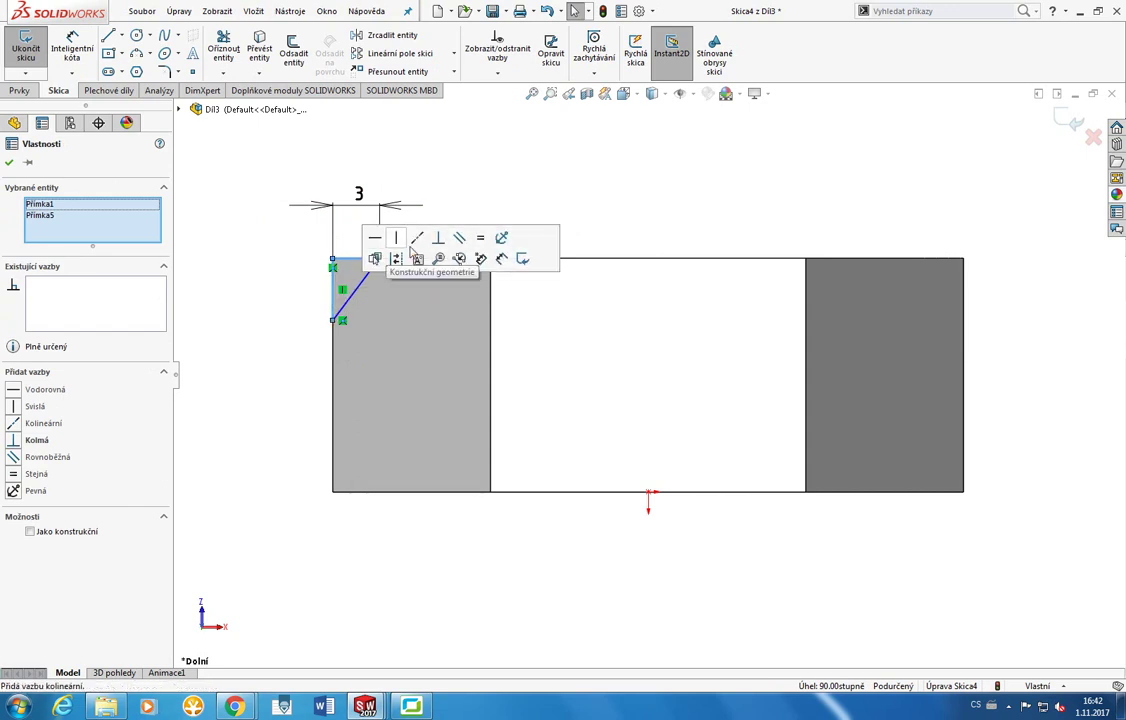
left_click(478, 245)
left_click(480, 181)
Set the horizontal side's dimension to 5 mm, and undo this change together with the equal relation.
left_click(359, 195)
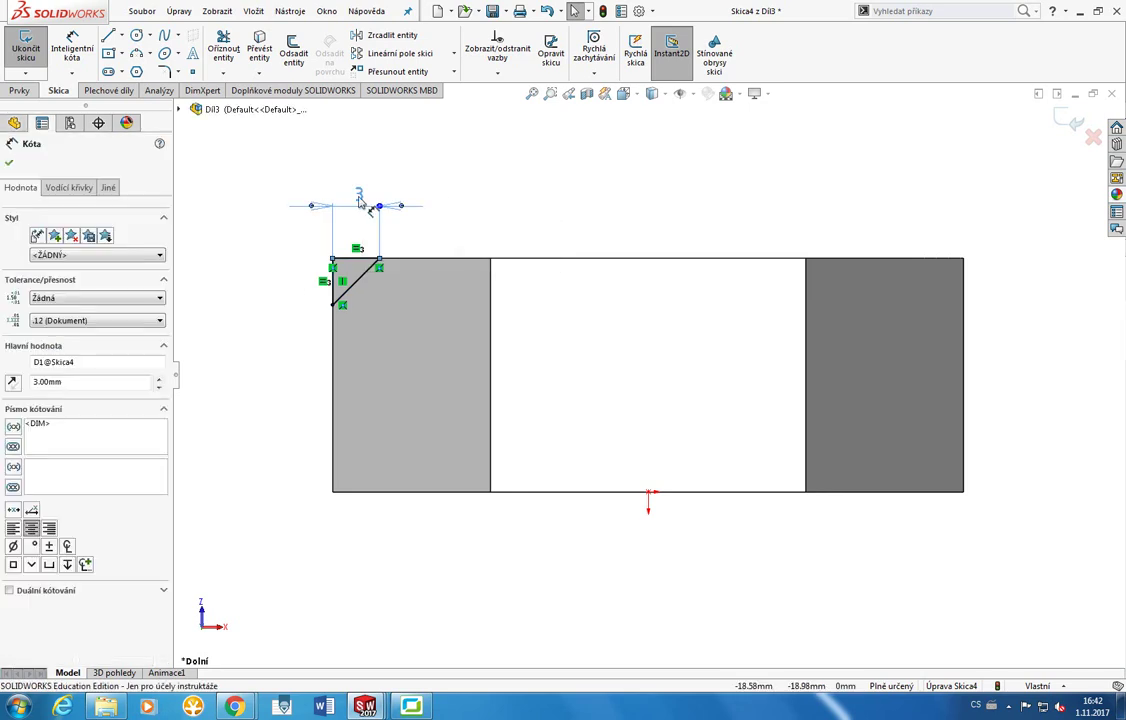
double_click(66, 383)
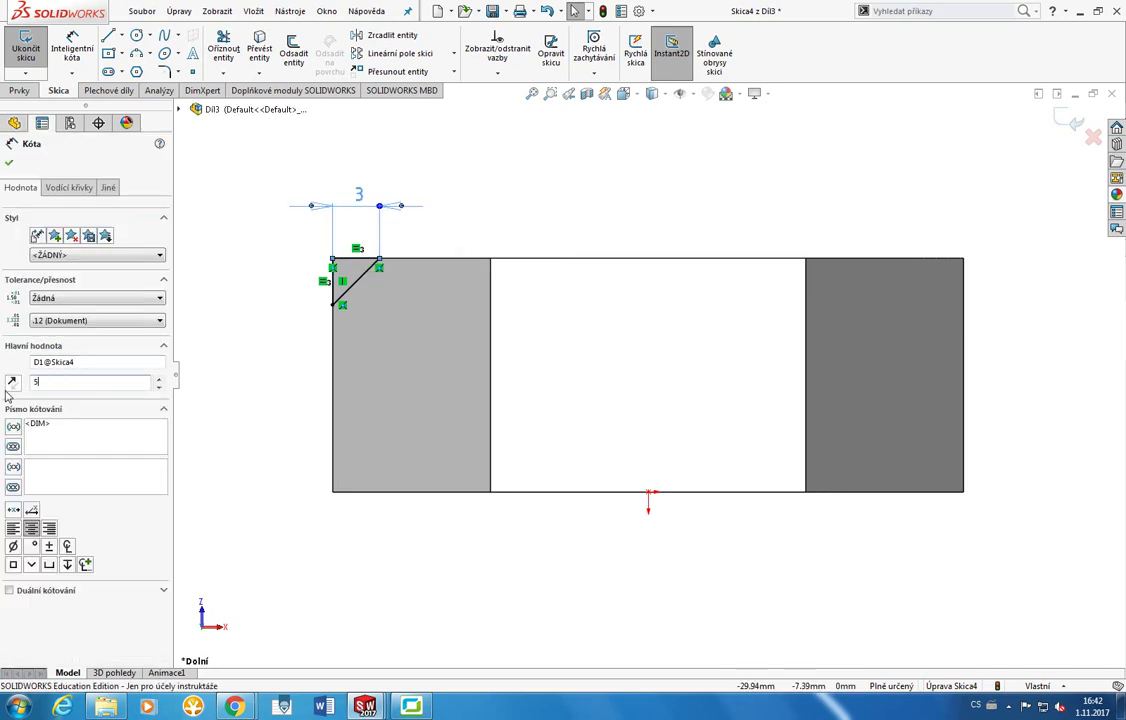
key("Return")
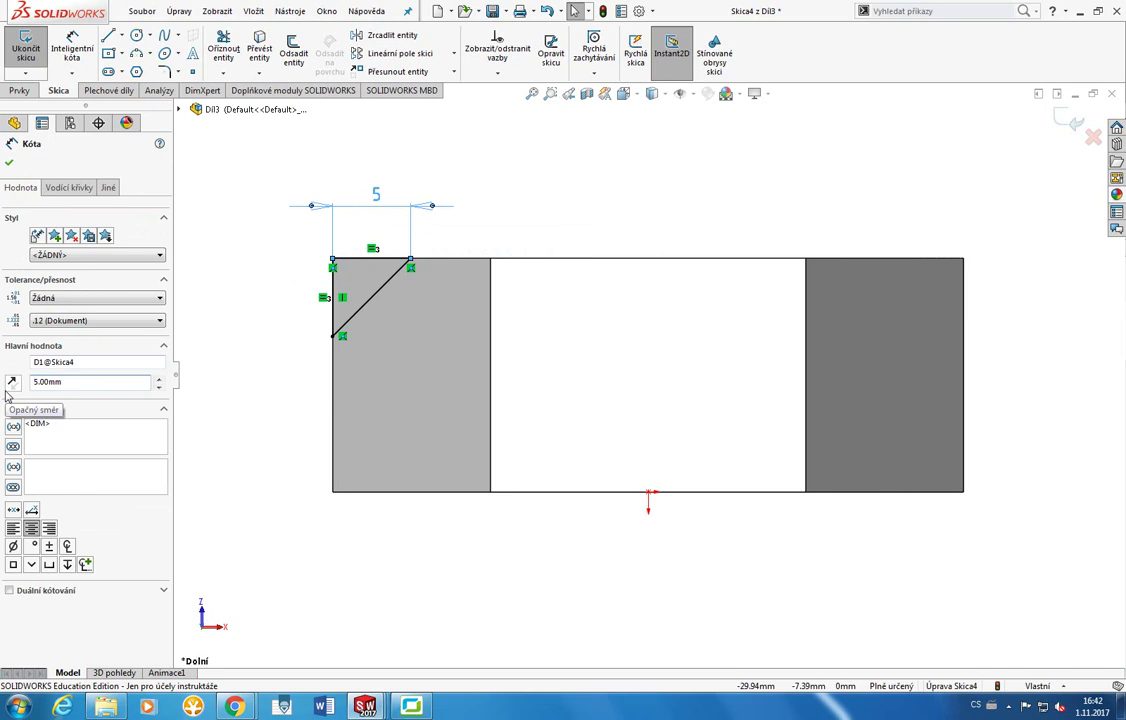
key("Escape")
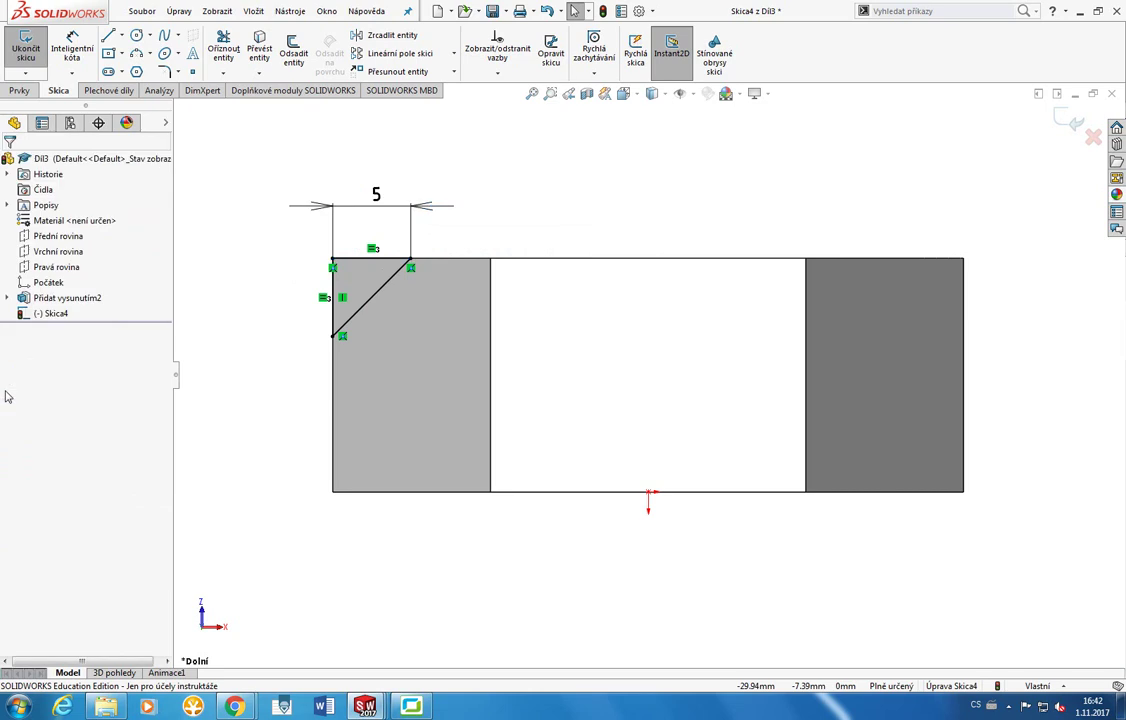
key("ctrl+z")
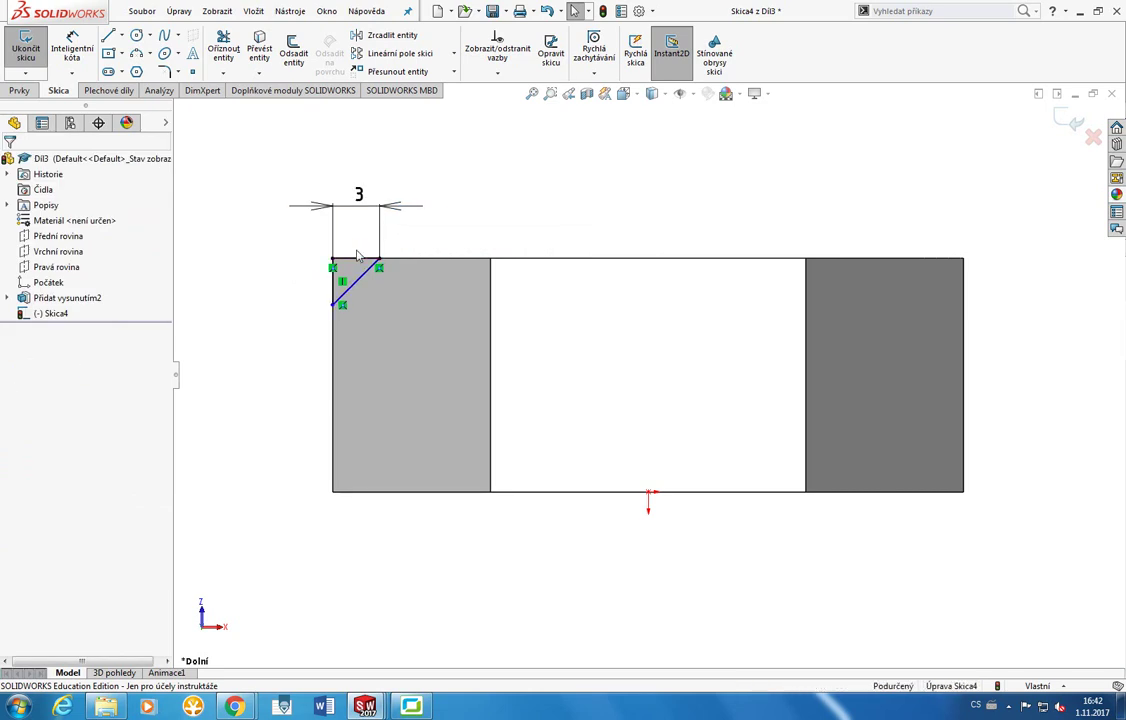
Apply the equal relation again to the triangle's horizontal and vertical sides and clear the selection.
left_click(355, 263)
left_click(350, 288, "ctrl")
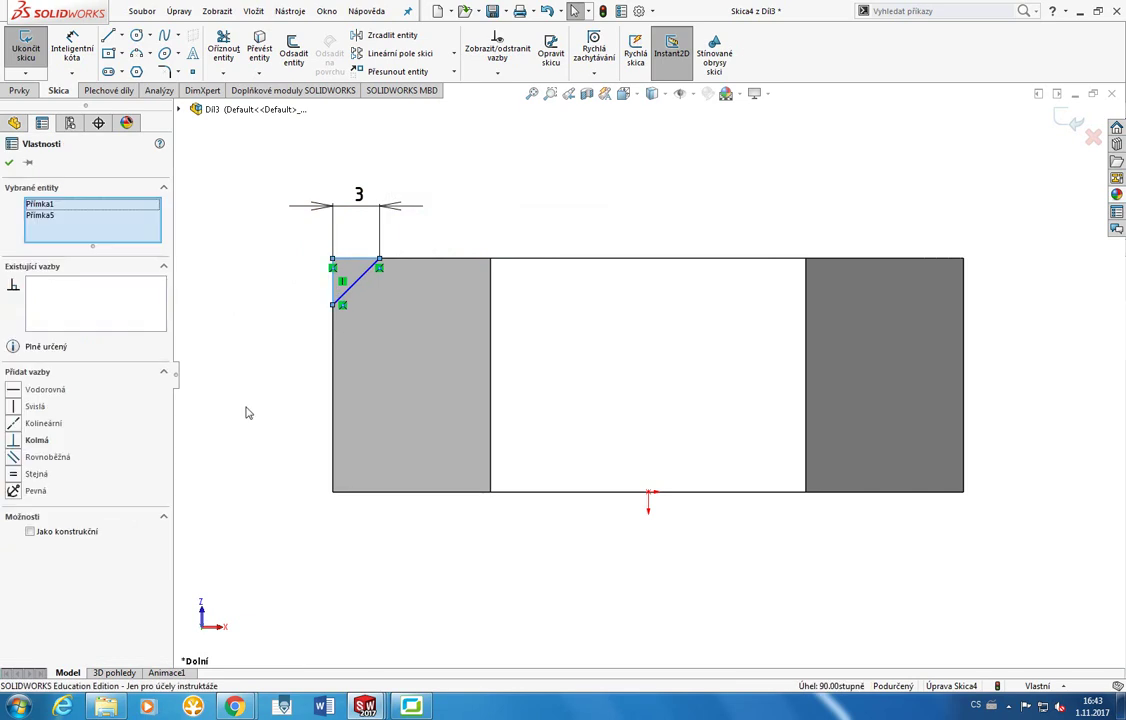
left_click(12, 475)
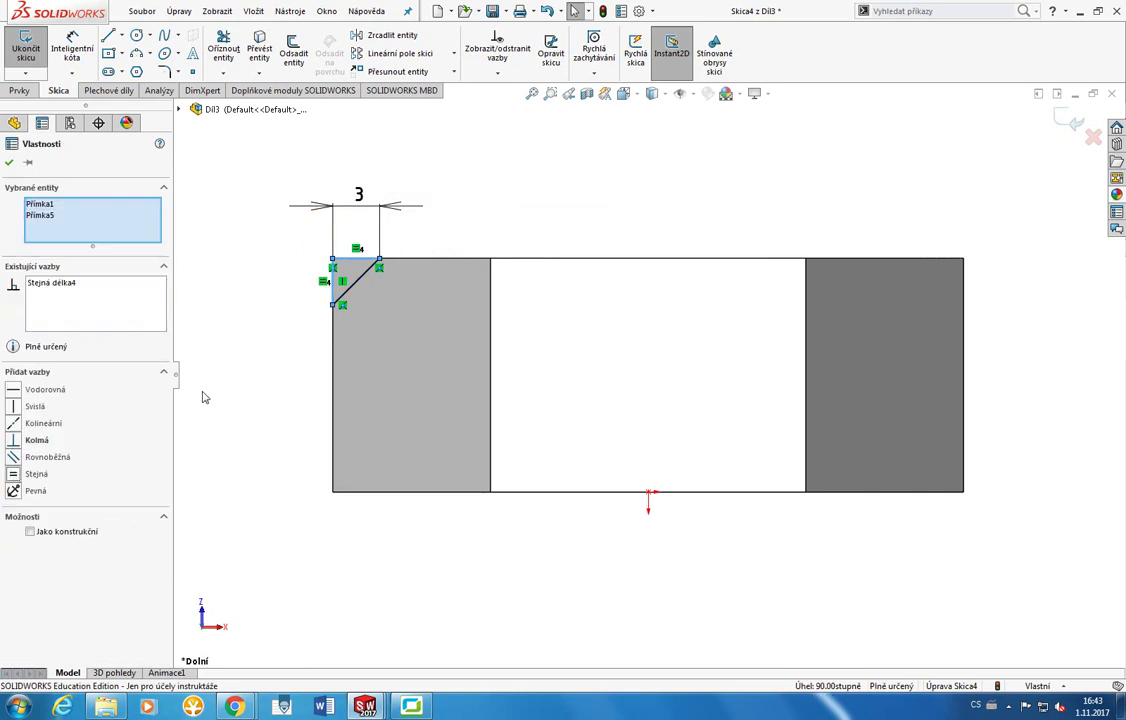
left_click(229, 375)
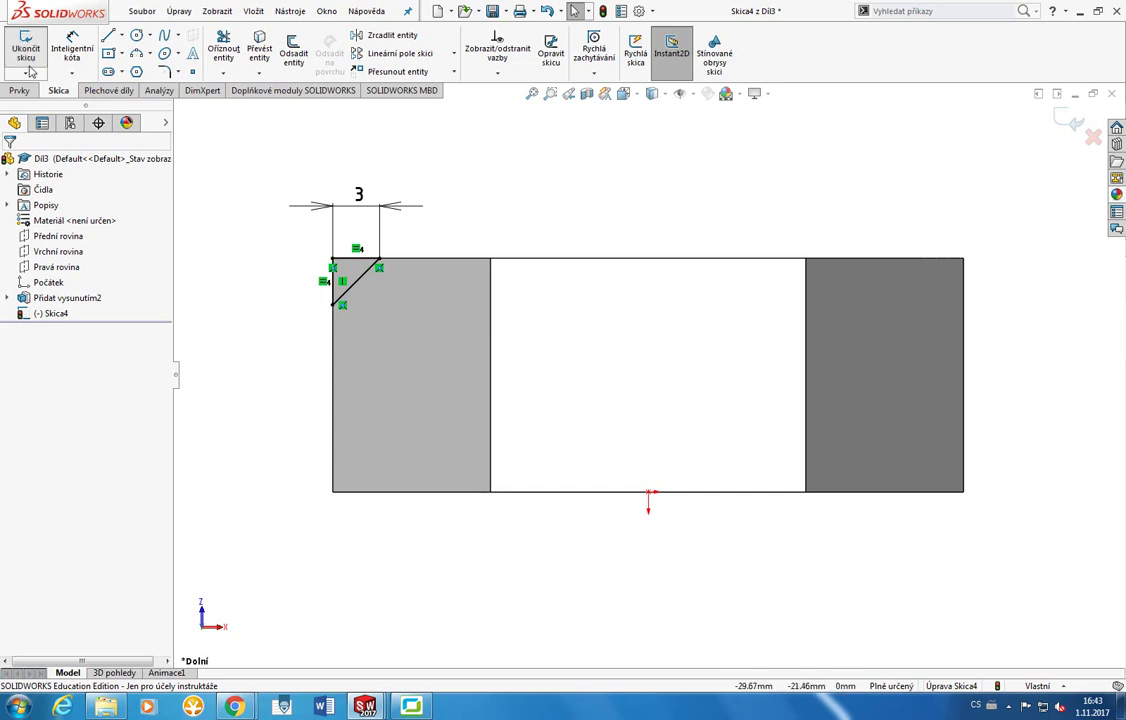
Reposition the triangle's 3 mm dimension text slightly farther above the profile.
key("ctrl+7")
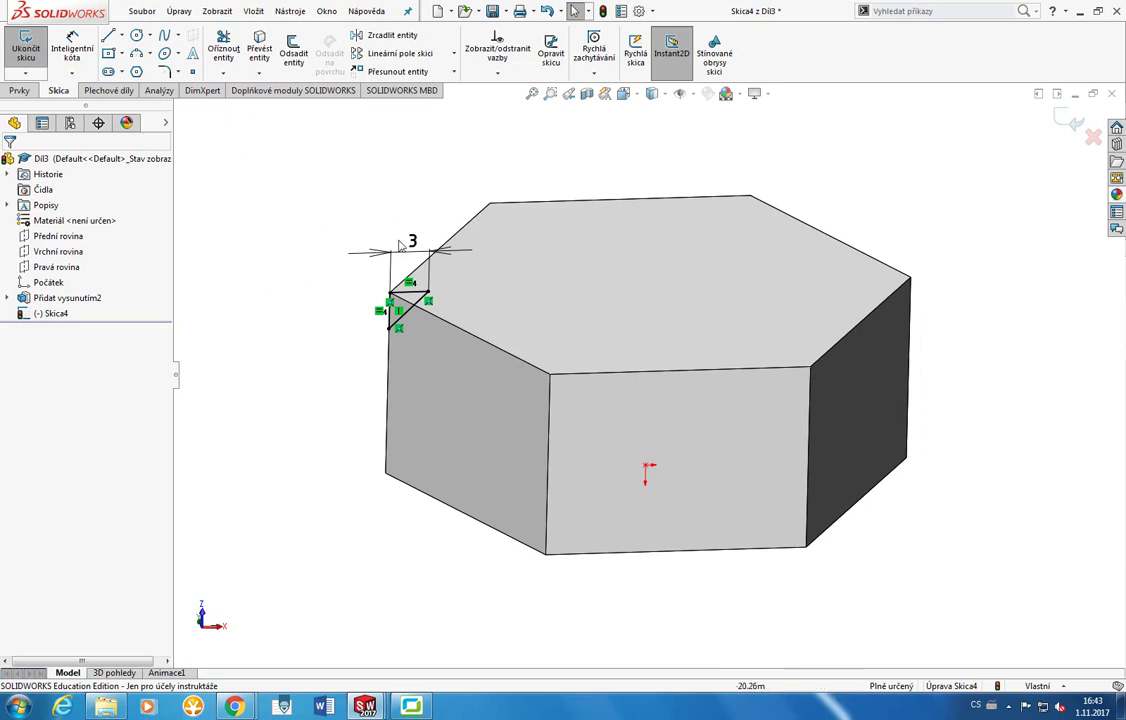
left_click_drag(412, 241, 410, 209)
left_click(390, 170)
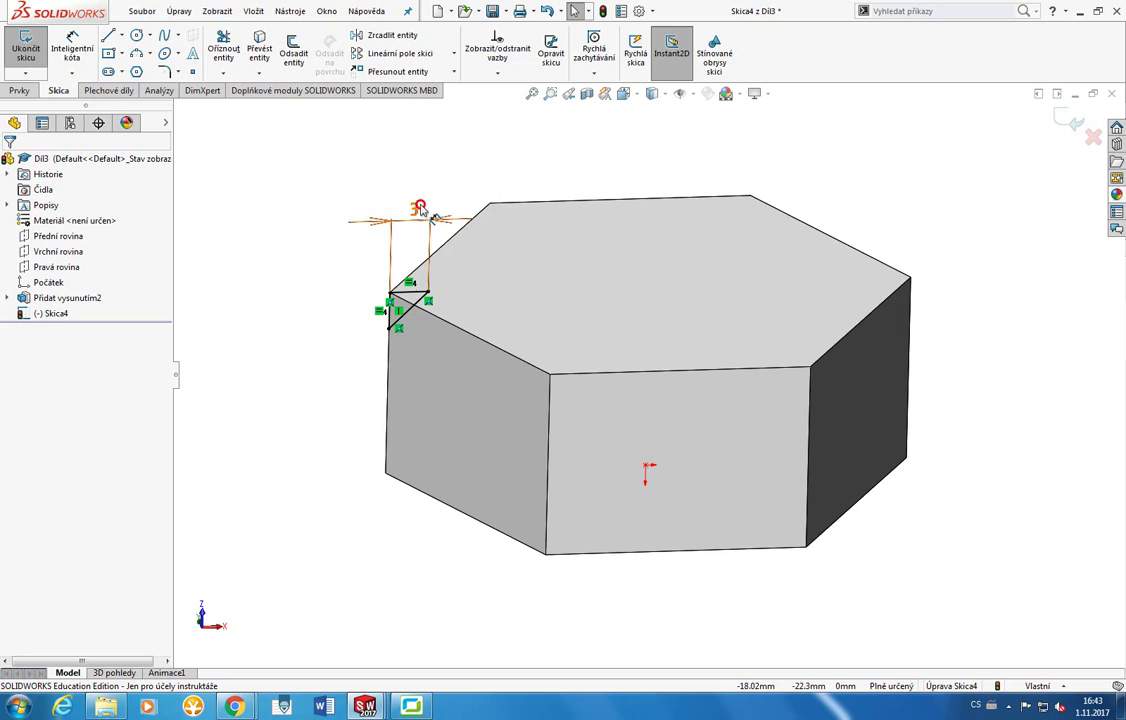
left_click_drag(421, 209, 419, 224)
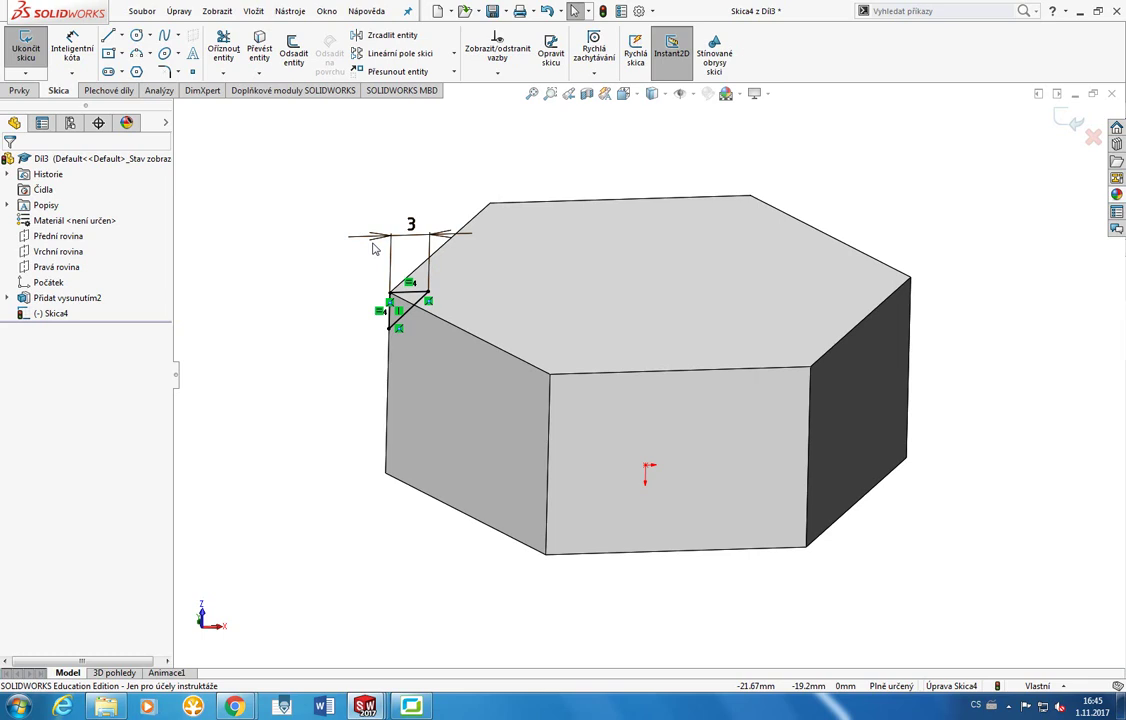
key("alt+Tab")
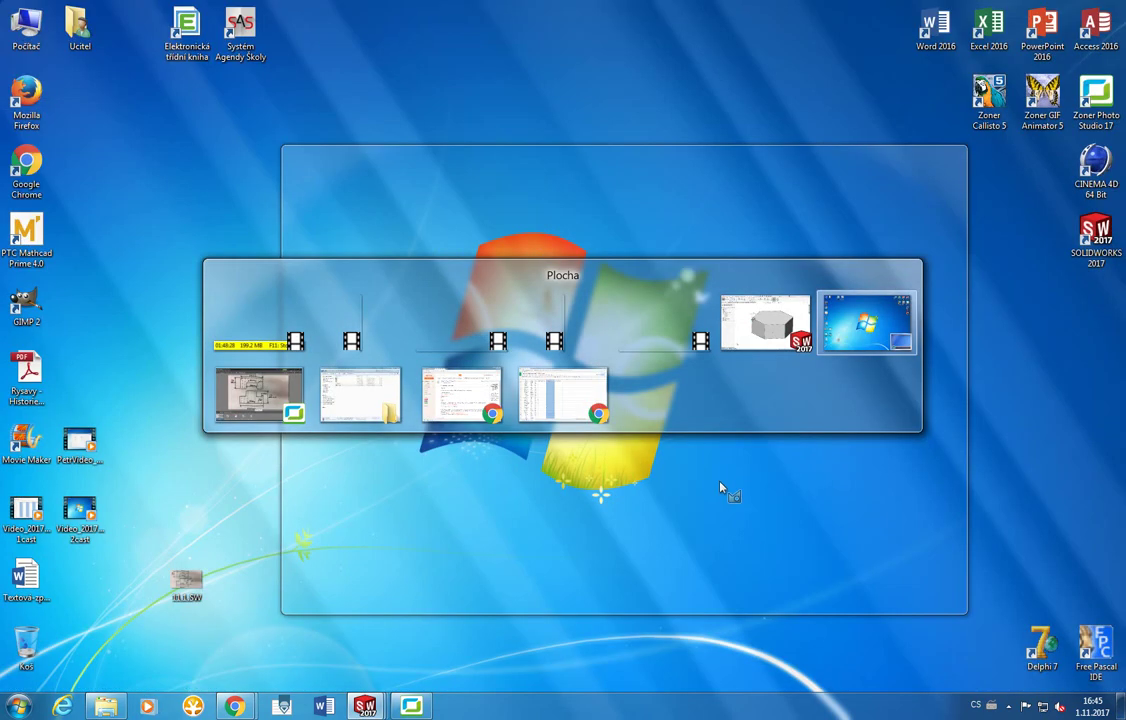
key("Escape")
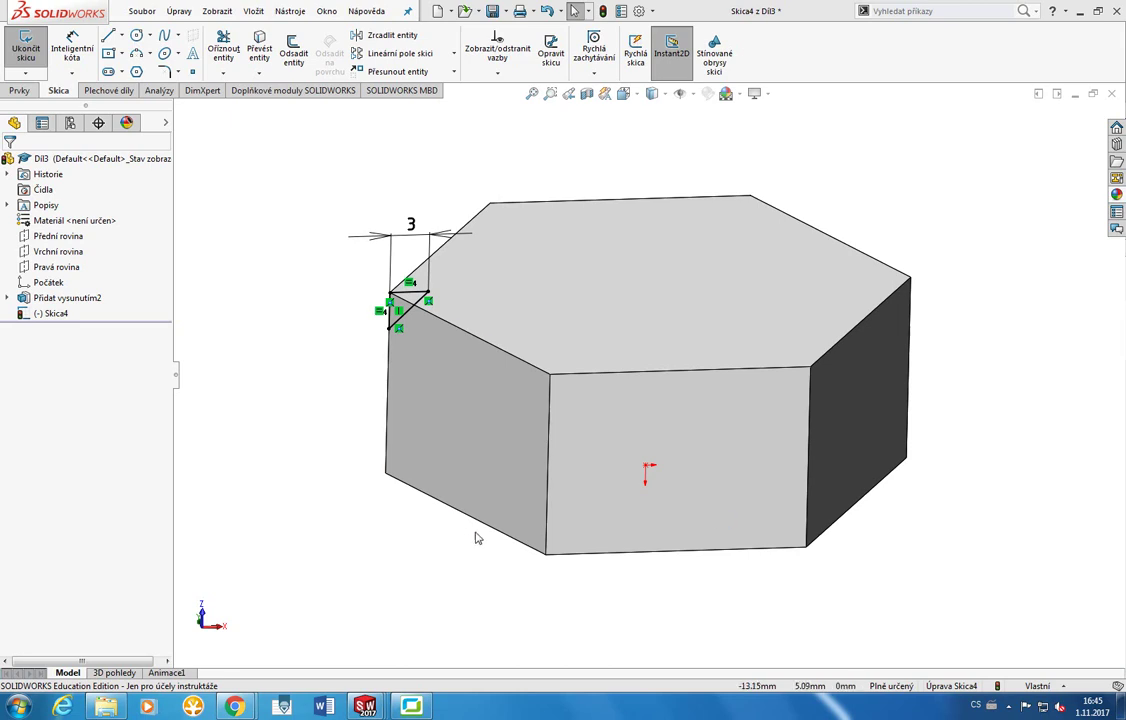
Draw a vertical centerline about 21 mm long from the origin up past the prism's upper face.
key("space")
left_click(560, 337)
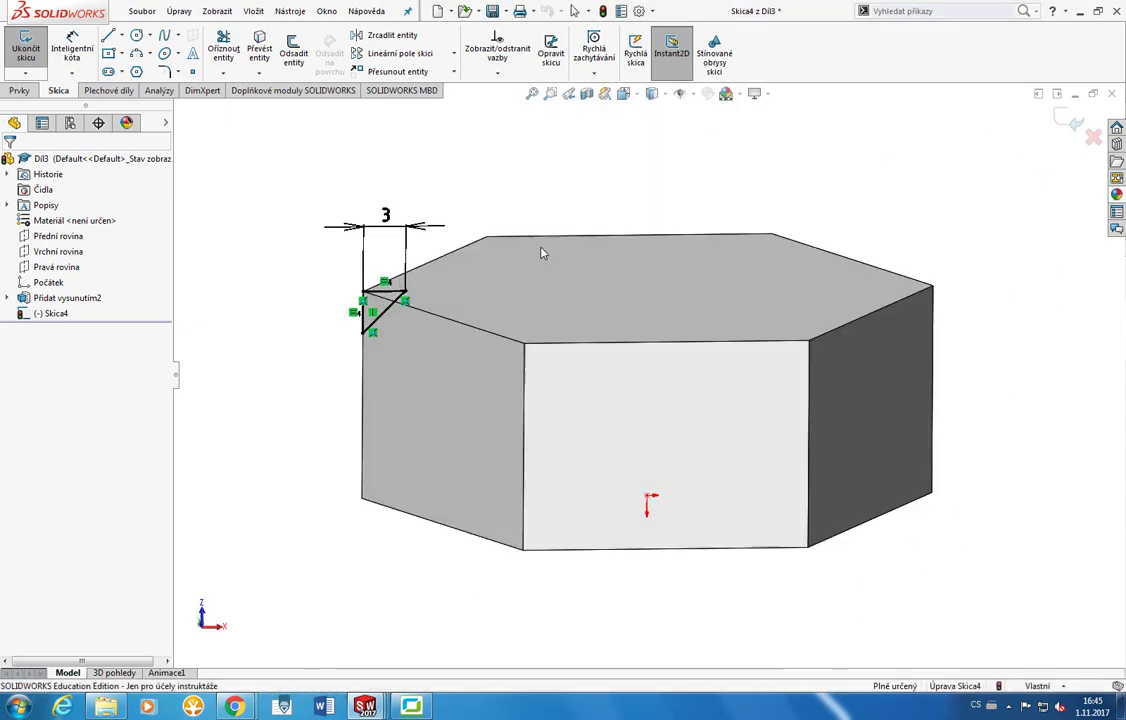
left_click(122, 36)
left_click(125, 72)
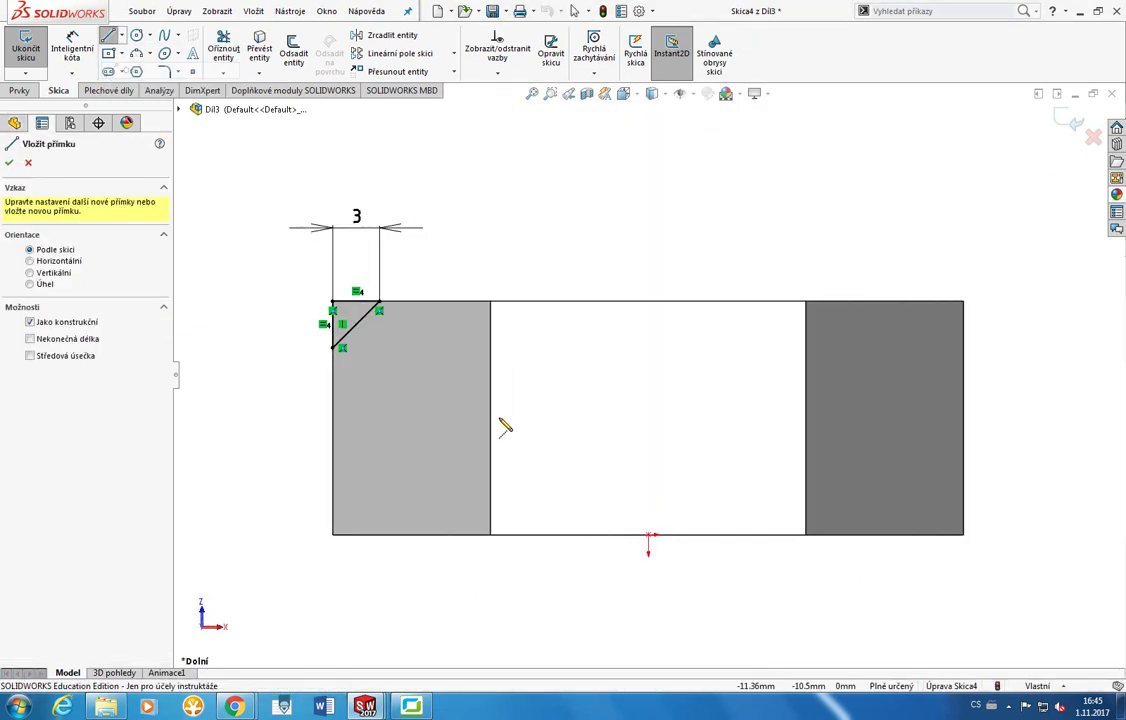
left_click(648, 537)
left_click(649, 211)
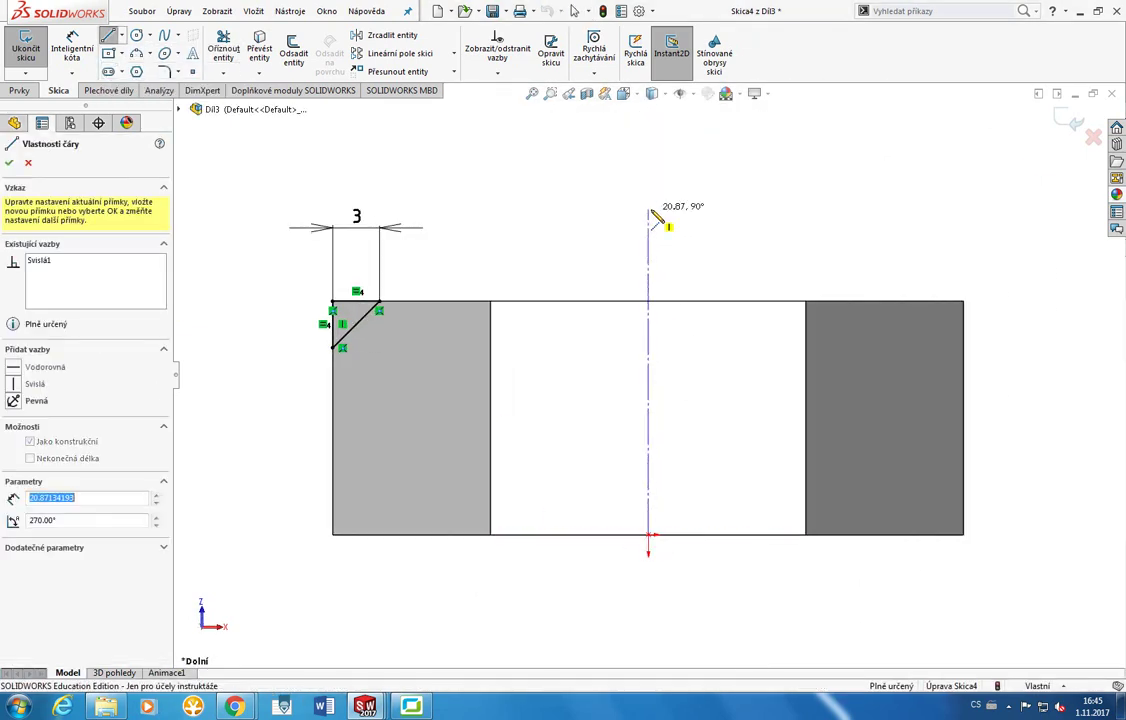
key("Escape")
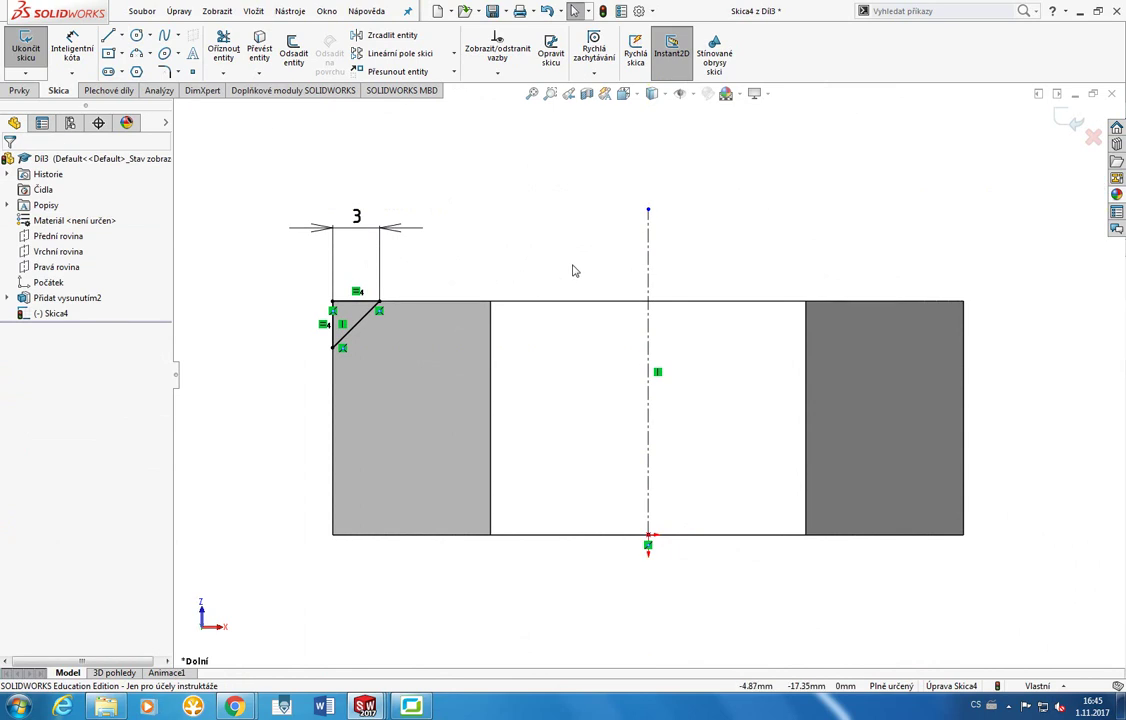
Cut the prism's upper corners with a 360-degree revolved cut of the triangle about the vertical centerline.
middle_click_drag(577, 266, 585, 290)
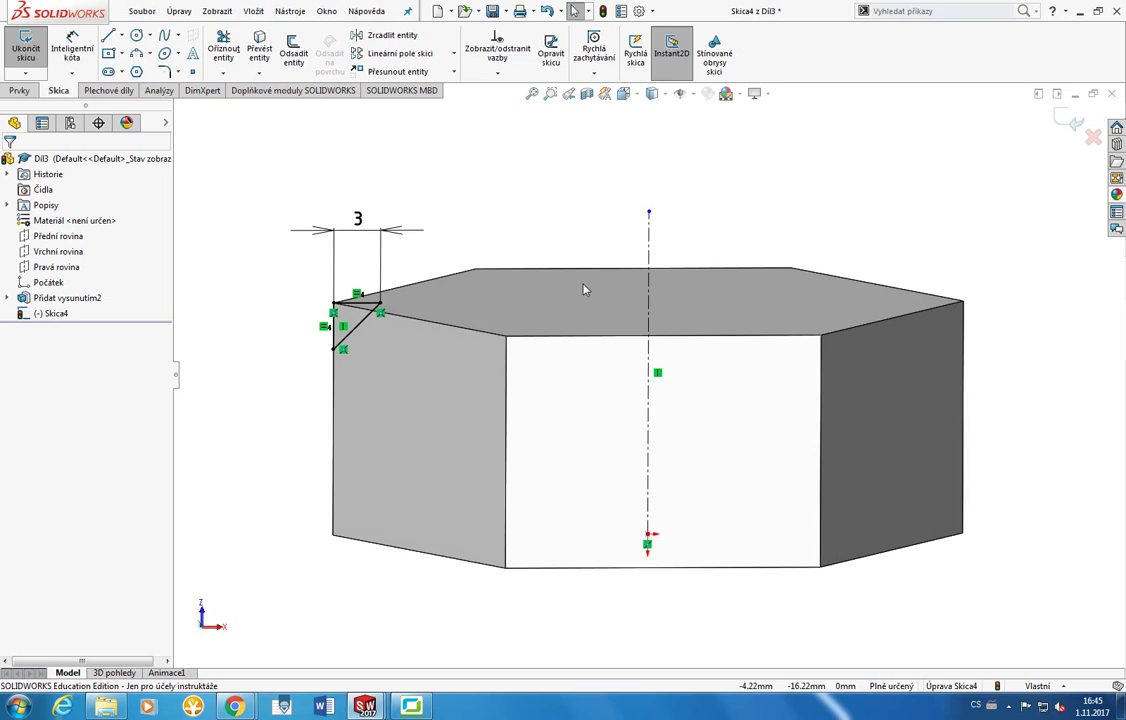
left_click(19, 90)
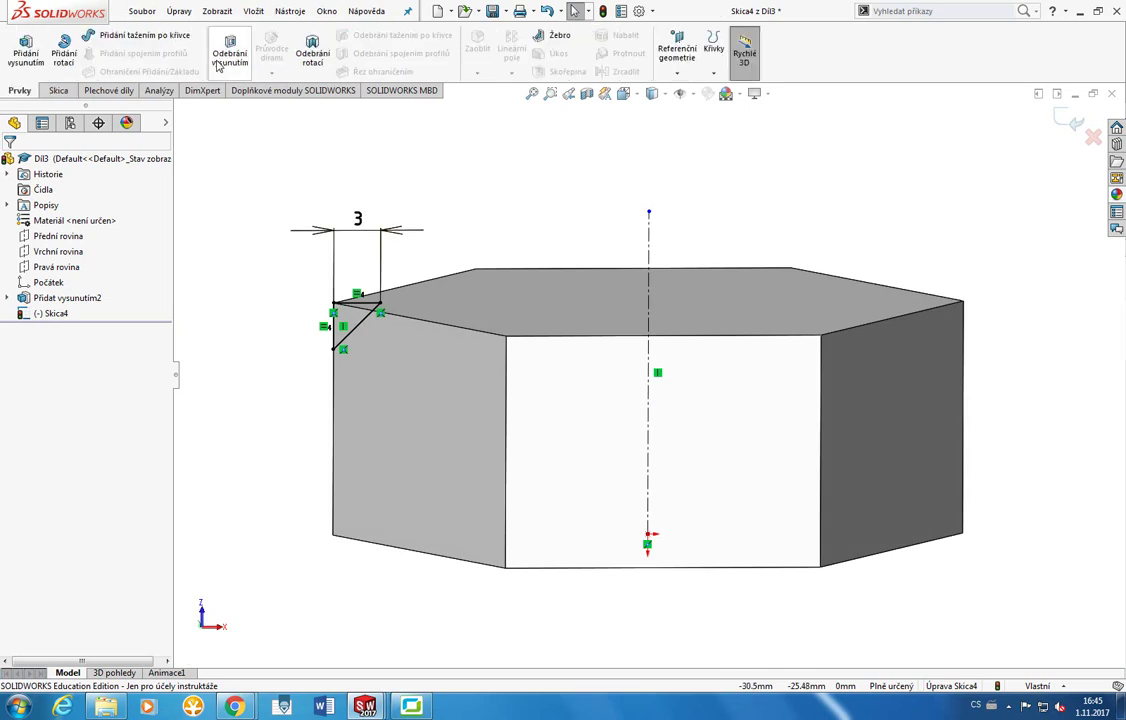
left_click(306, 67)
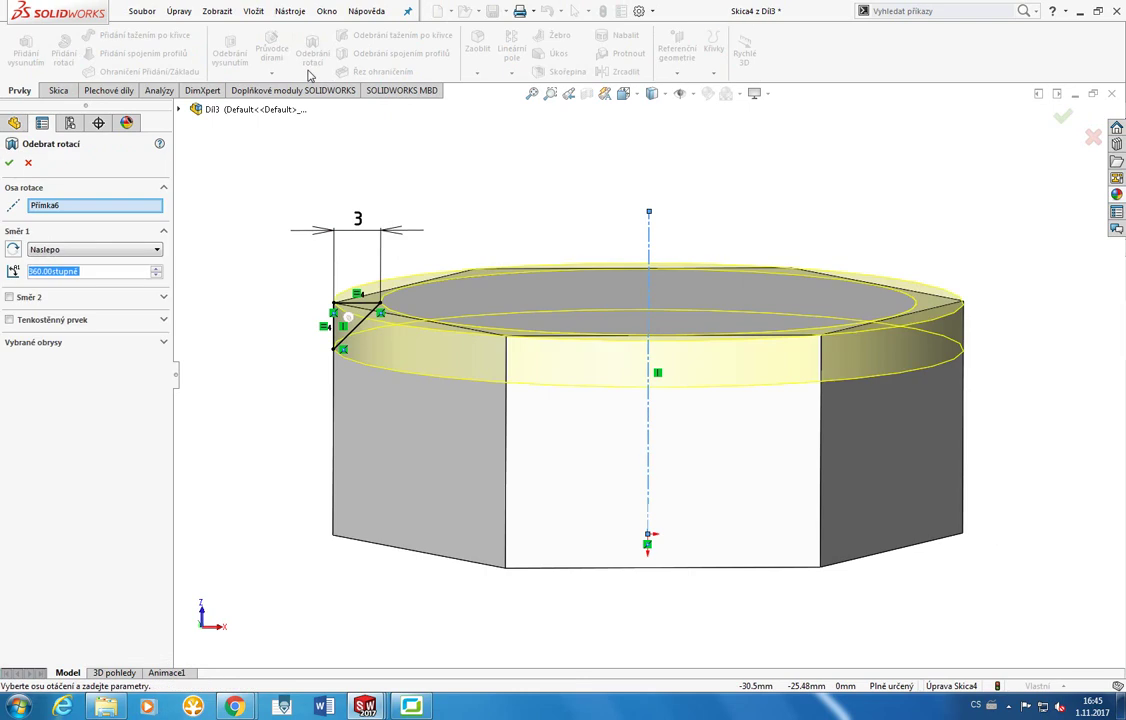
left_click(650, 234)
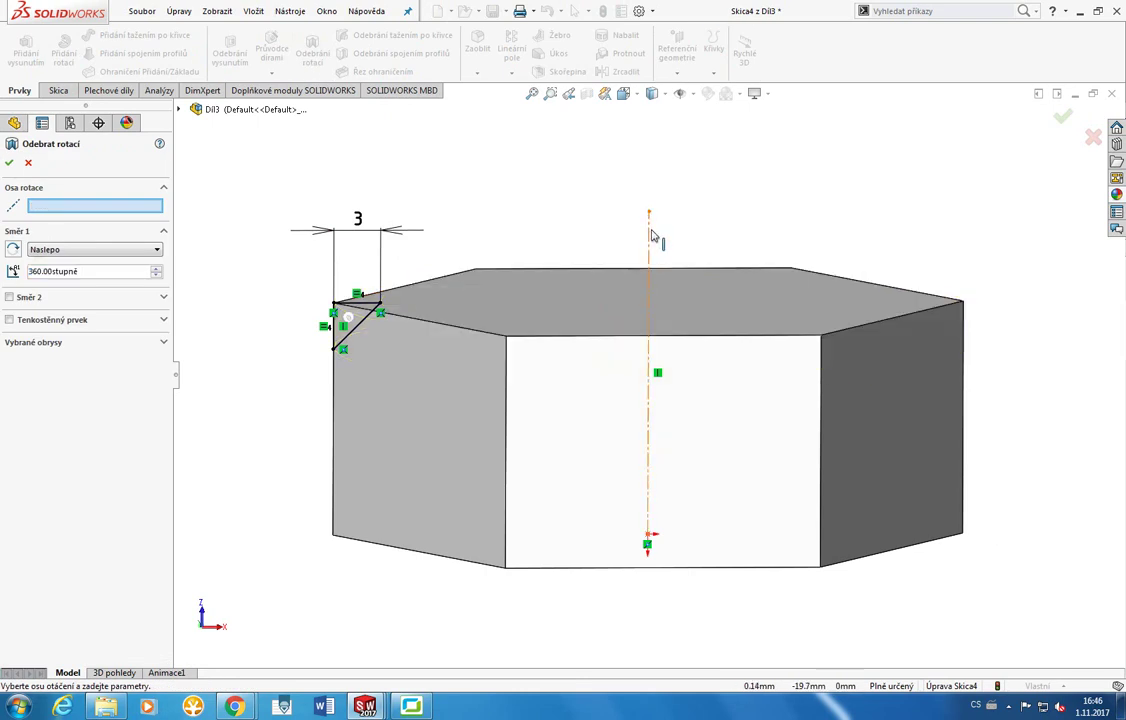
left_click(650, 234)
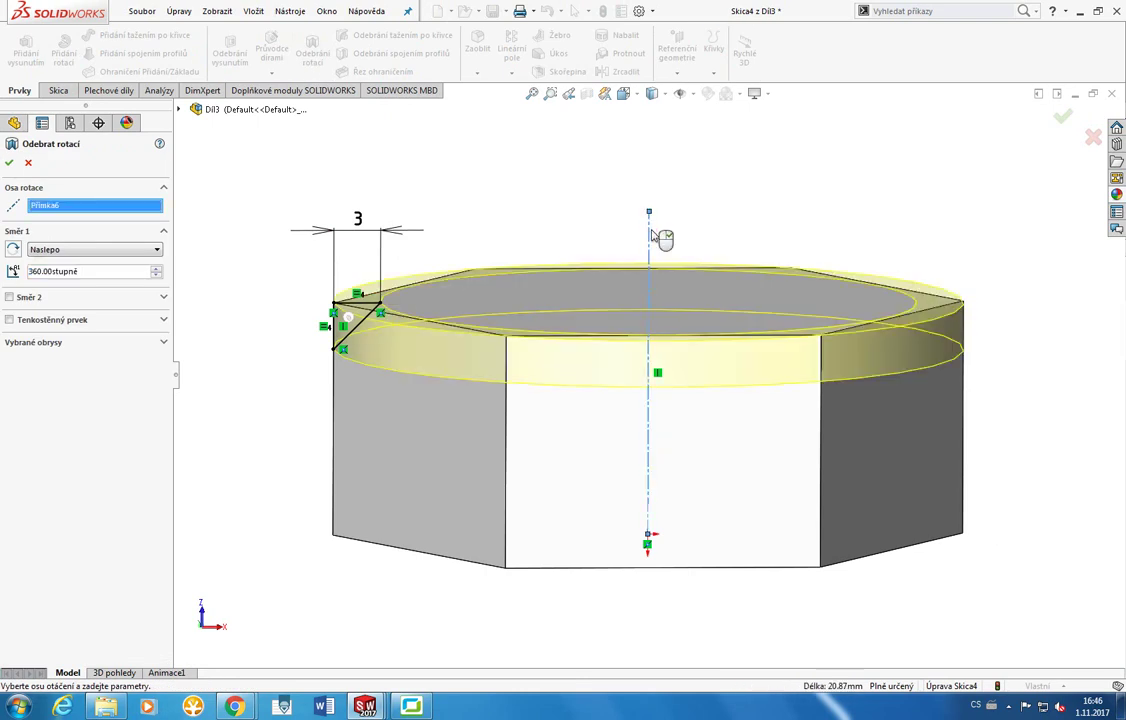
left_click(9, 162)
mouse_move(294, 221)
middle_mouse_down()
mouse_move(297, 357)
mouse_move(289, 216)
mouse_move(292, 226)
middle_mouse_up()
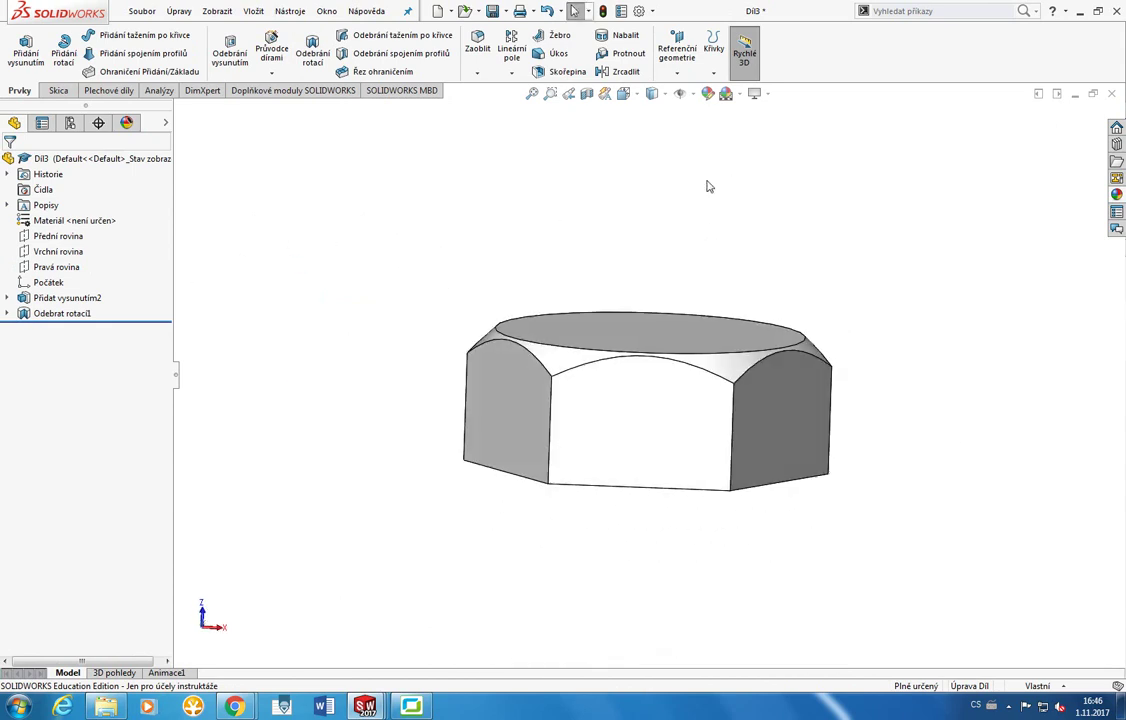
Reopen the revolved cut's sketch, examine the triangular profile and centerline on the prism, and exit the sketch.
right_click(52, 318)
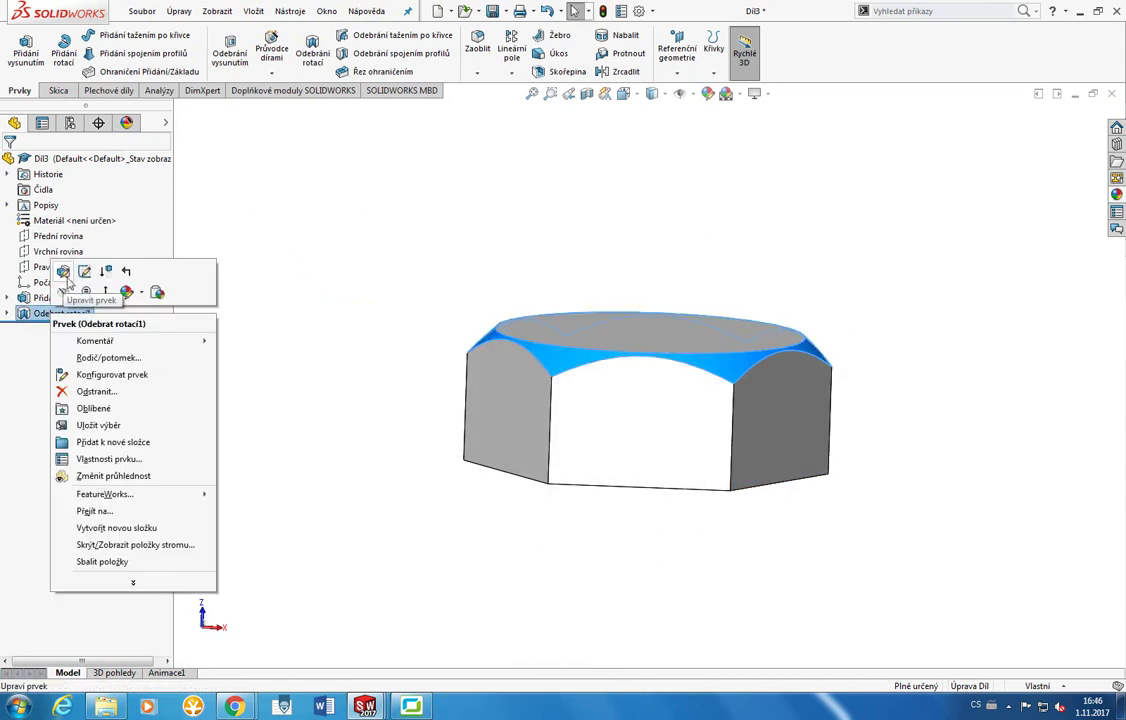
left_click(100, 222)
mouse_move(477, 329)
middle_mouse_down()
mouse_move(482, 395)
mouse_move(486, 360)
middle_mouse_up()
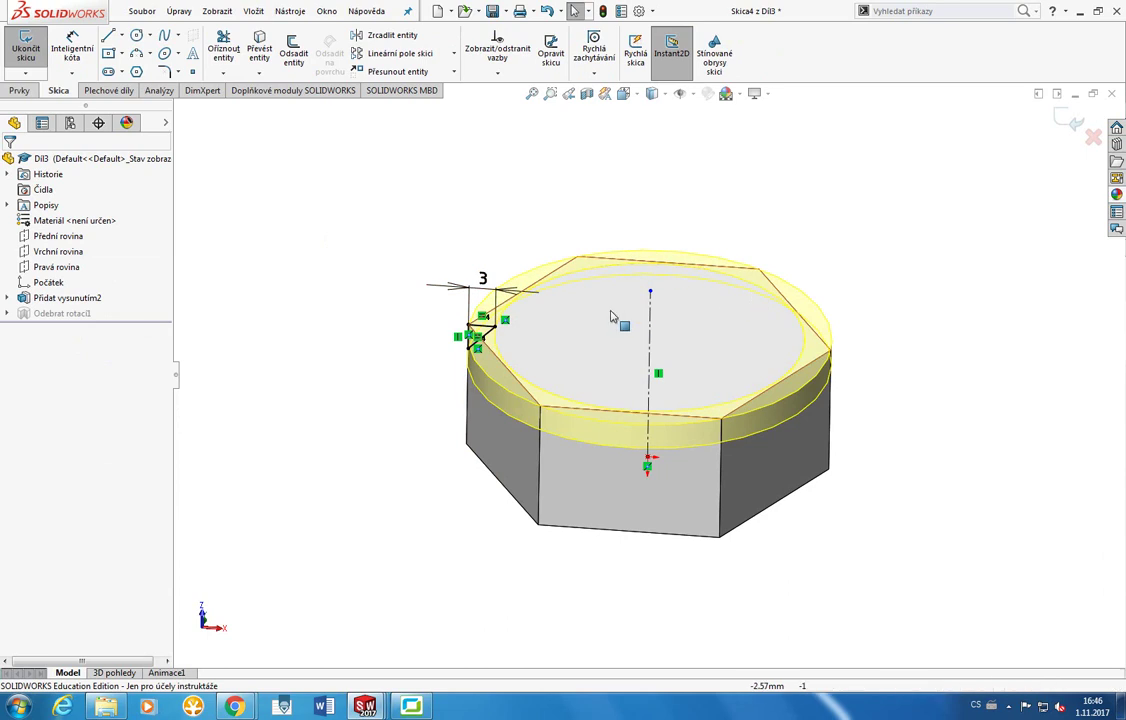
middle_click_drag(616, 320, 590, 372)
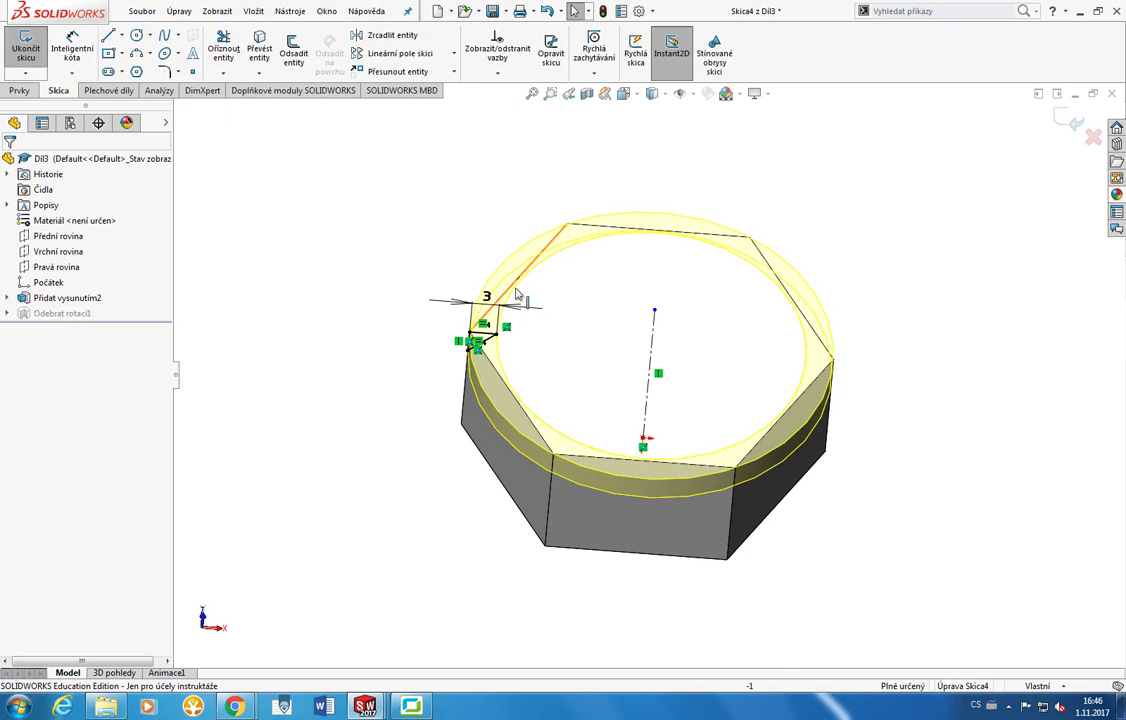
middle_click_drag(515, 250, 515, 140)
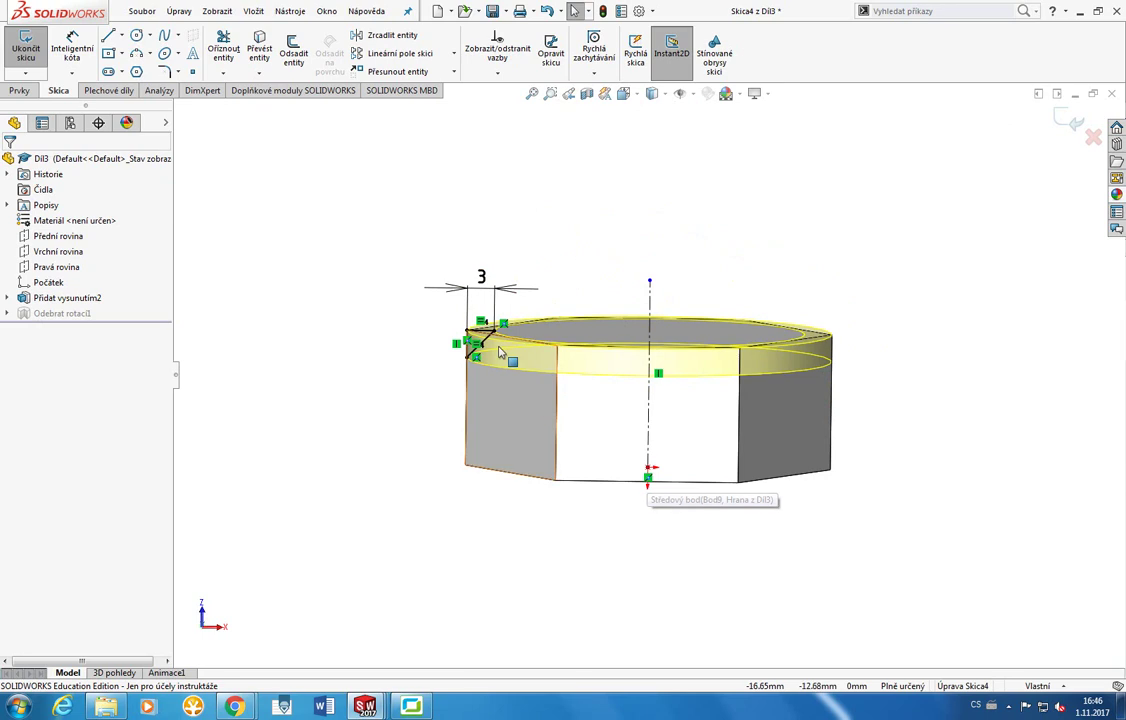
left_click(21, 91)
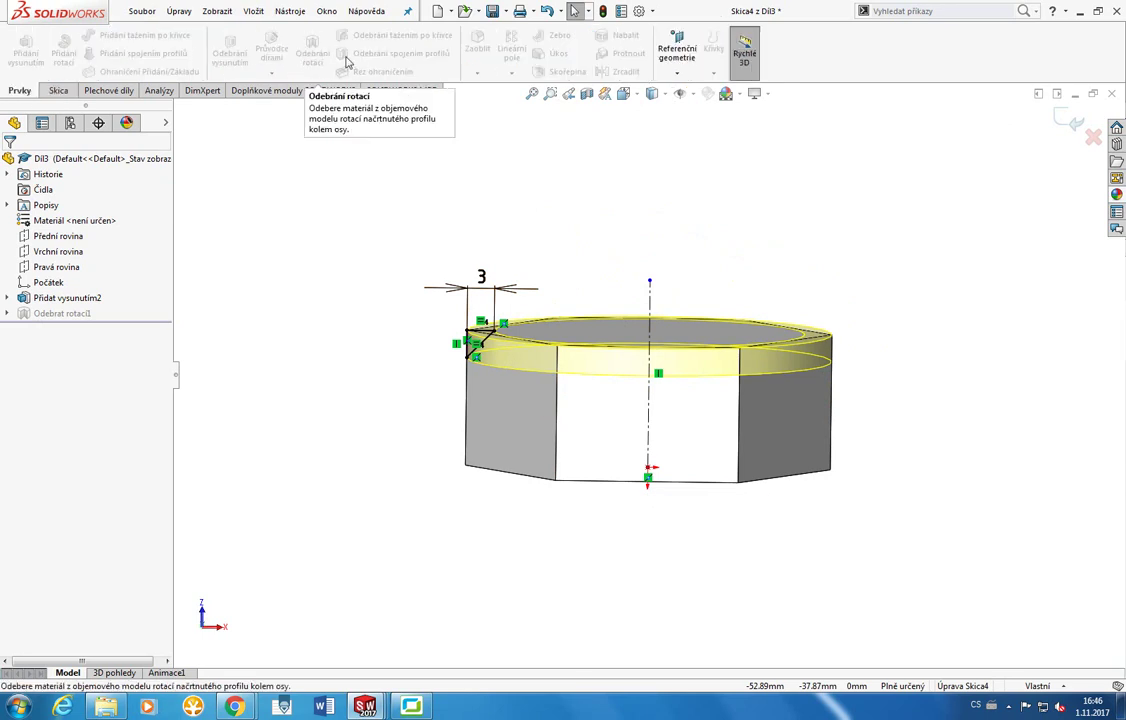
left_click(1075, 122)
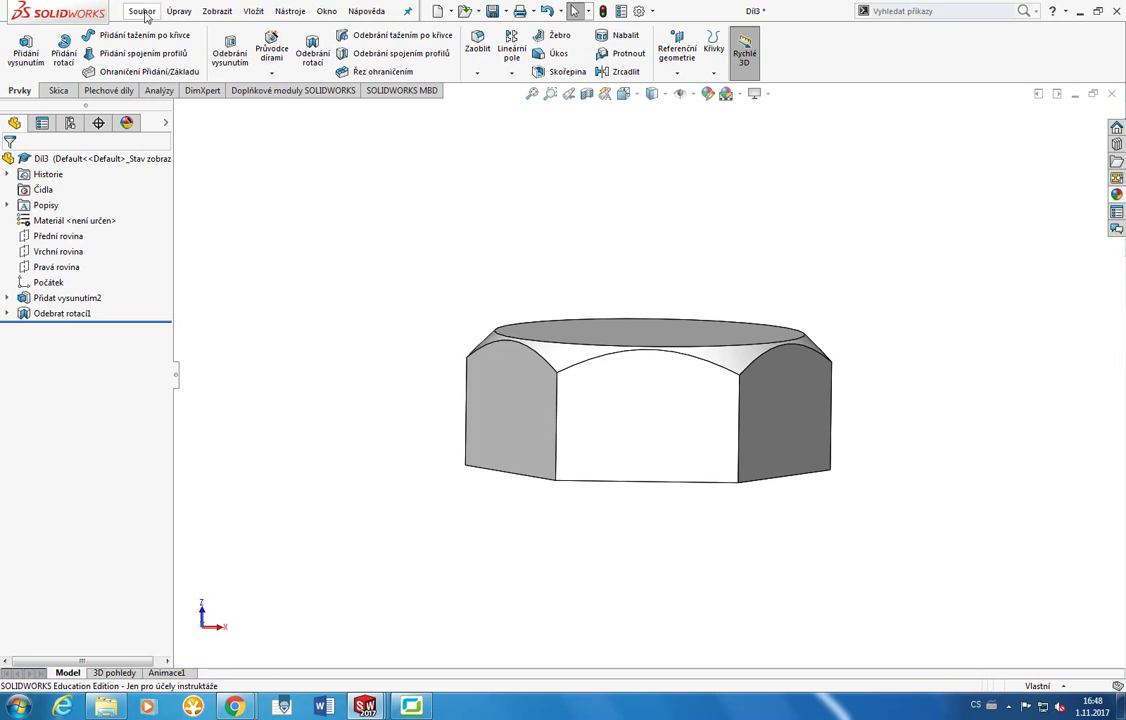
Open the revolved cut's definition, review its axis and angle settings, and close it.
left_click(7, 313)
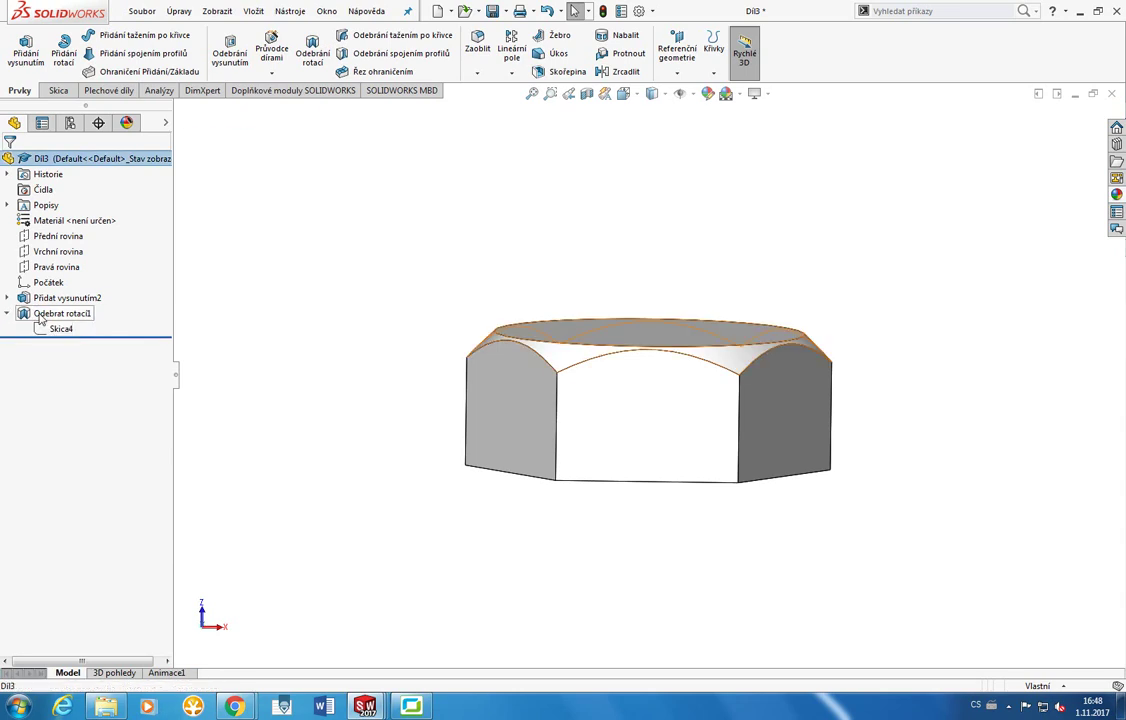
left_click(45, 314)
scroll(600, 328, "down", 3)
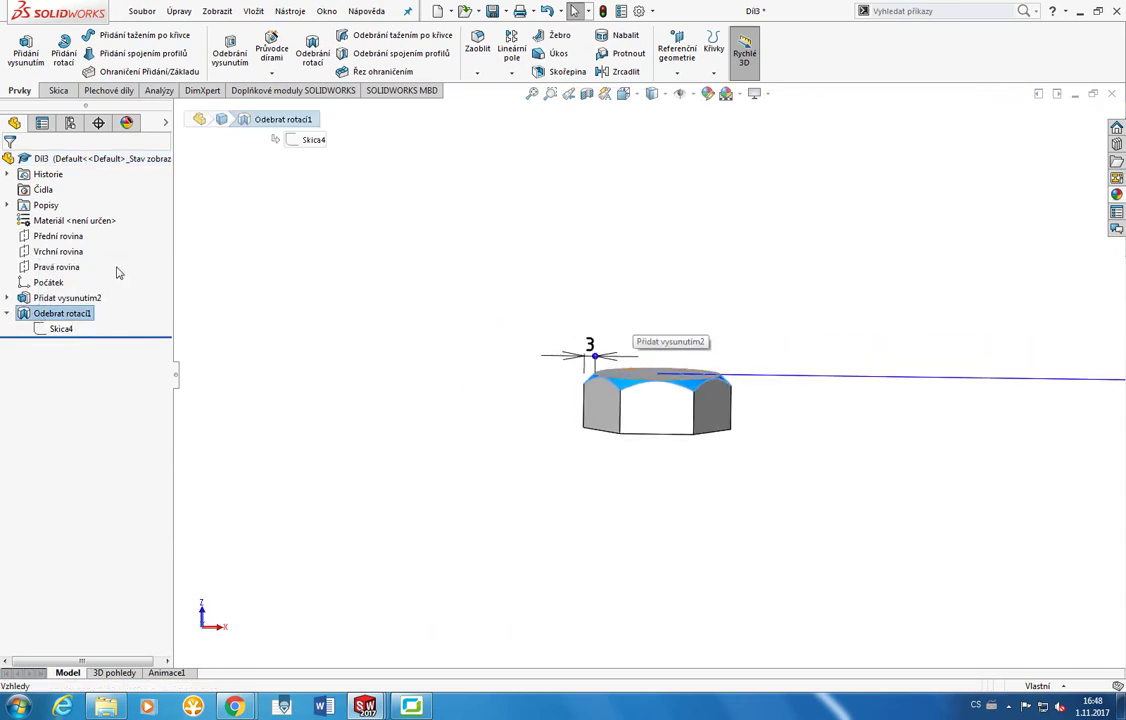
right_click(48, 312)
left_click(172, 278)
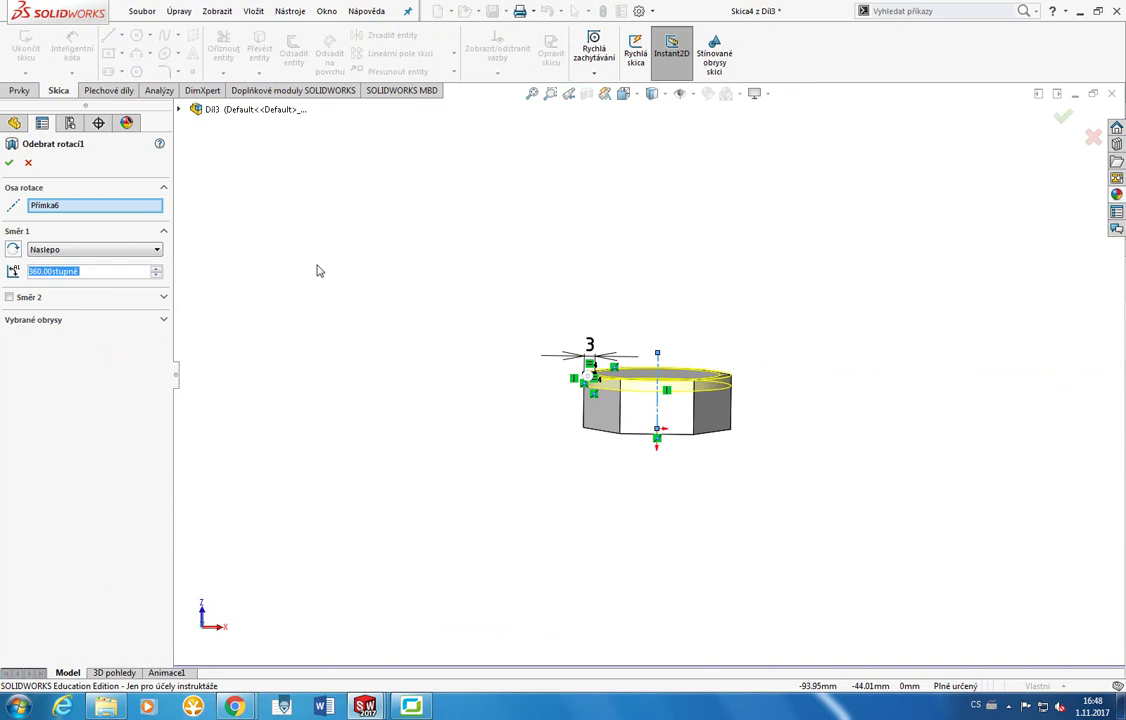
left_click(9, 164)
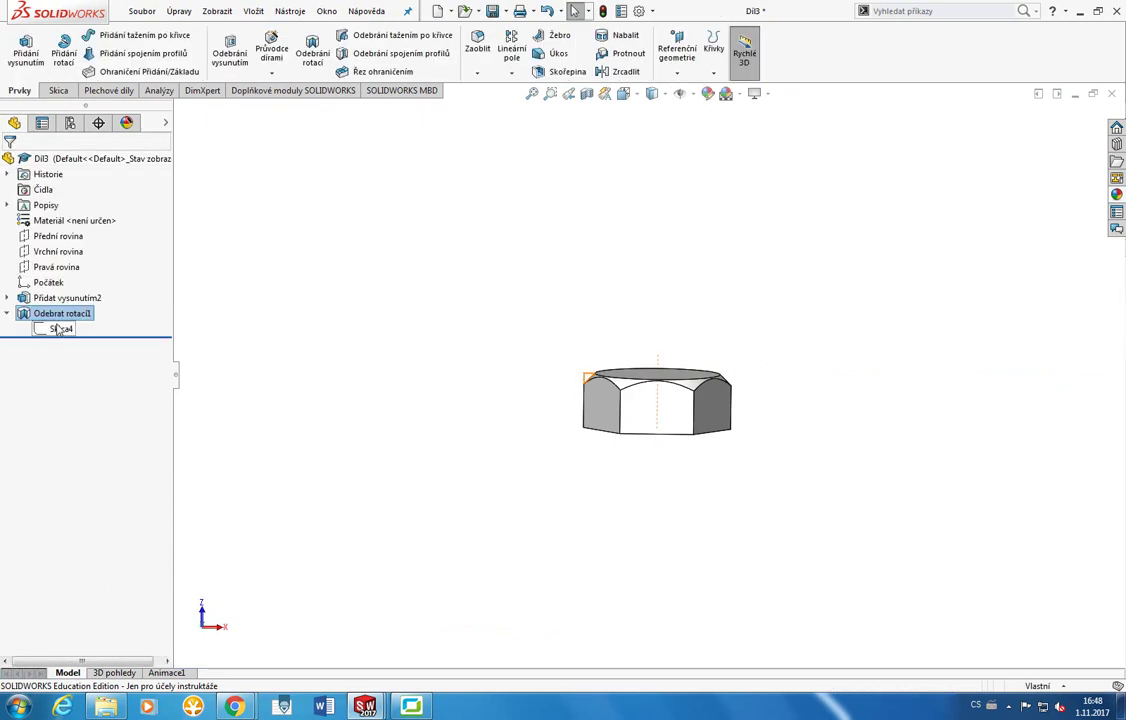
Highlight the profile sketch belonging to the revolved cut to view it on the model, and clear the selection.
left_click(7, 298)
left_click(7, 298)
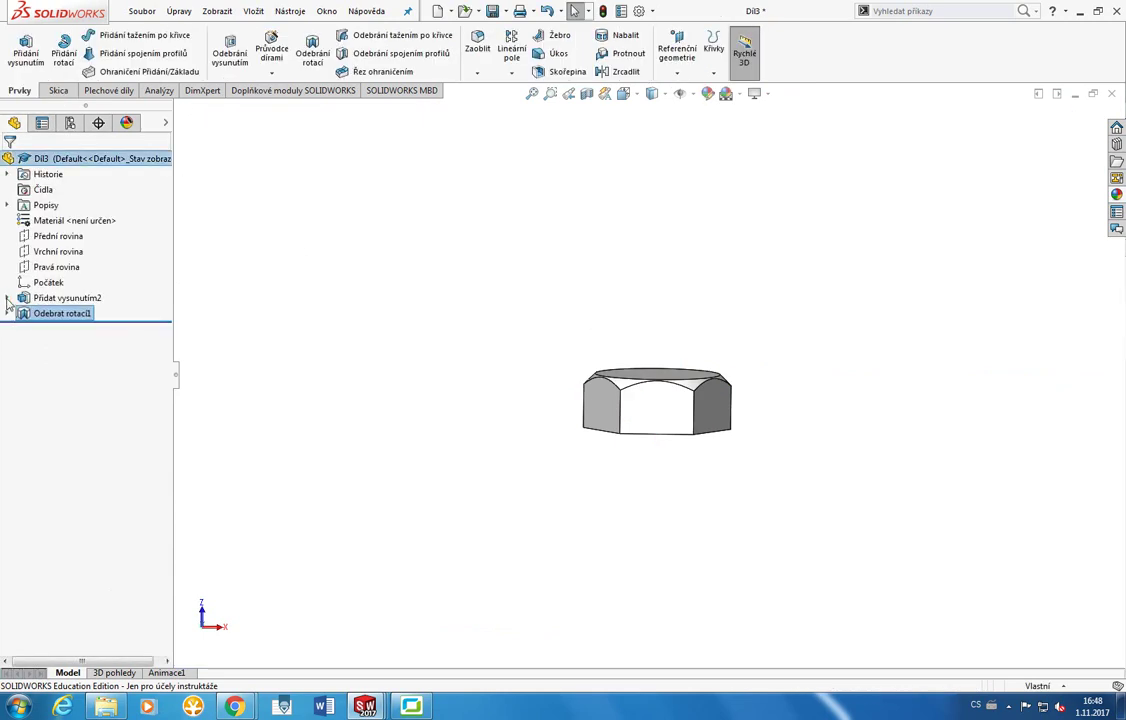
left_click(7, 313)
left_click(62, 329)
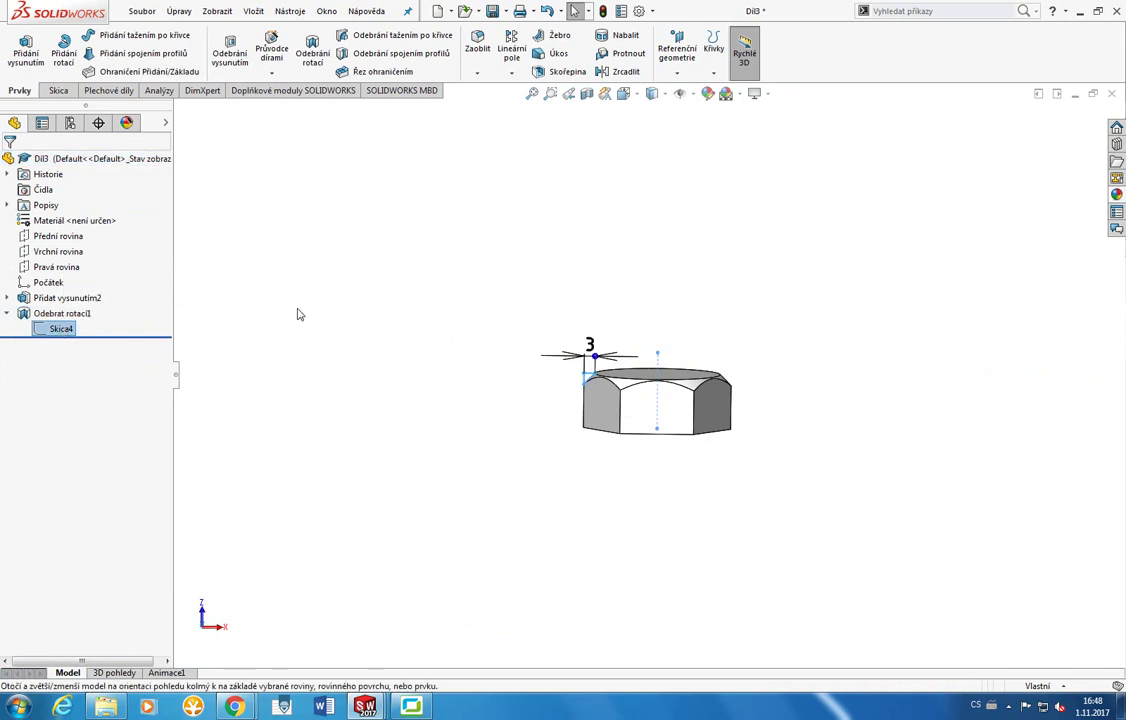
left_click(507, 293)
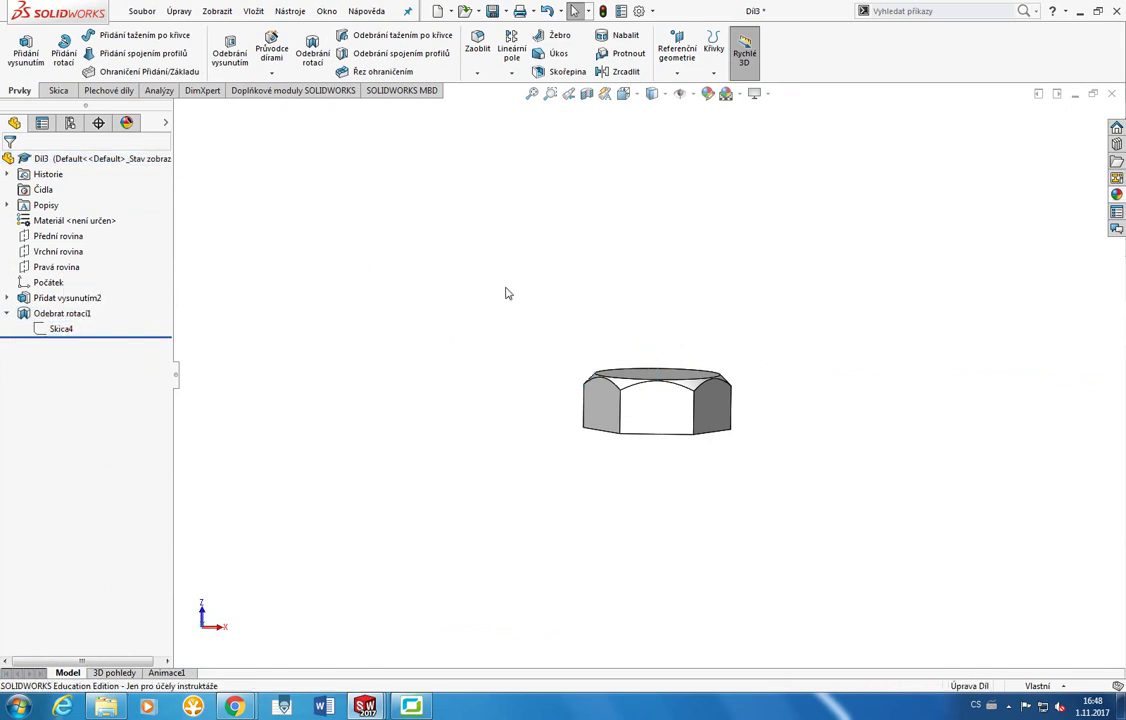
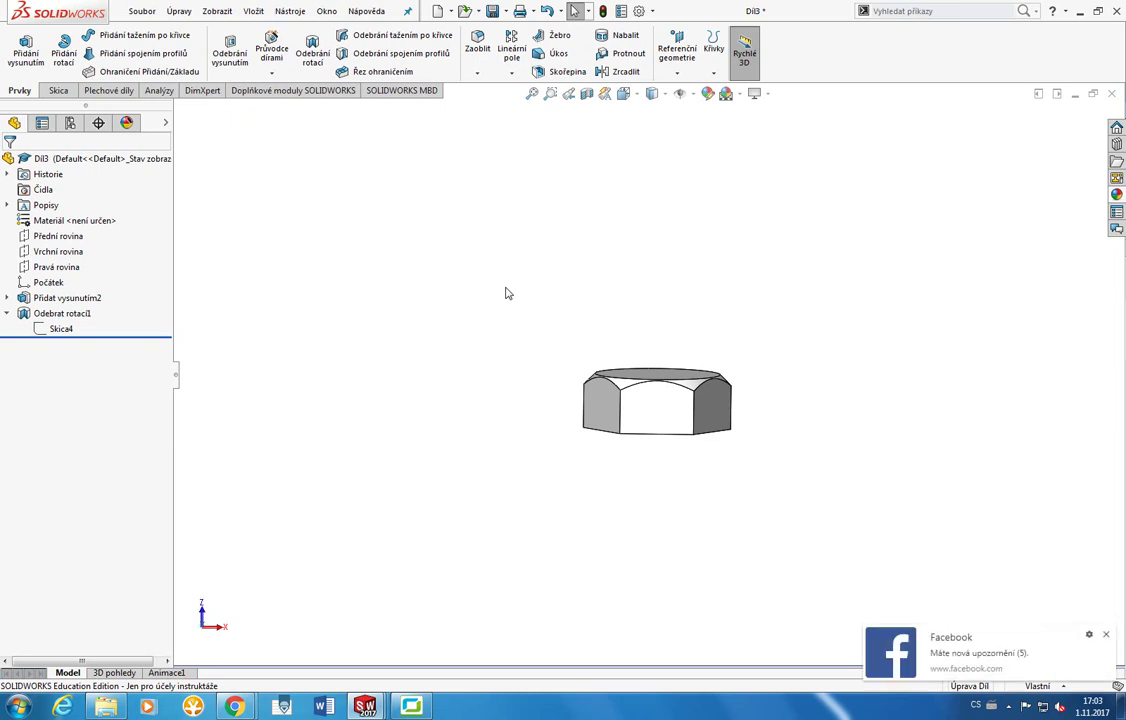
Start a sketch on the prism's bottom face and draw a circle about 25 mm in diameter centred on the origin.
middle_click_drag(540, 336, 575, 367)
middle_click_drag(632, 414, 643, 420)
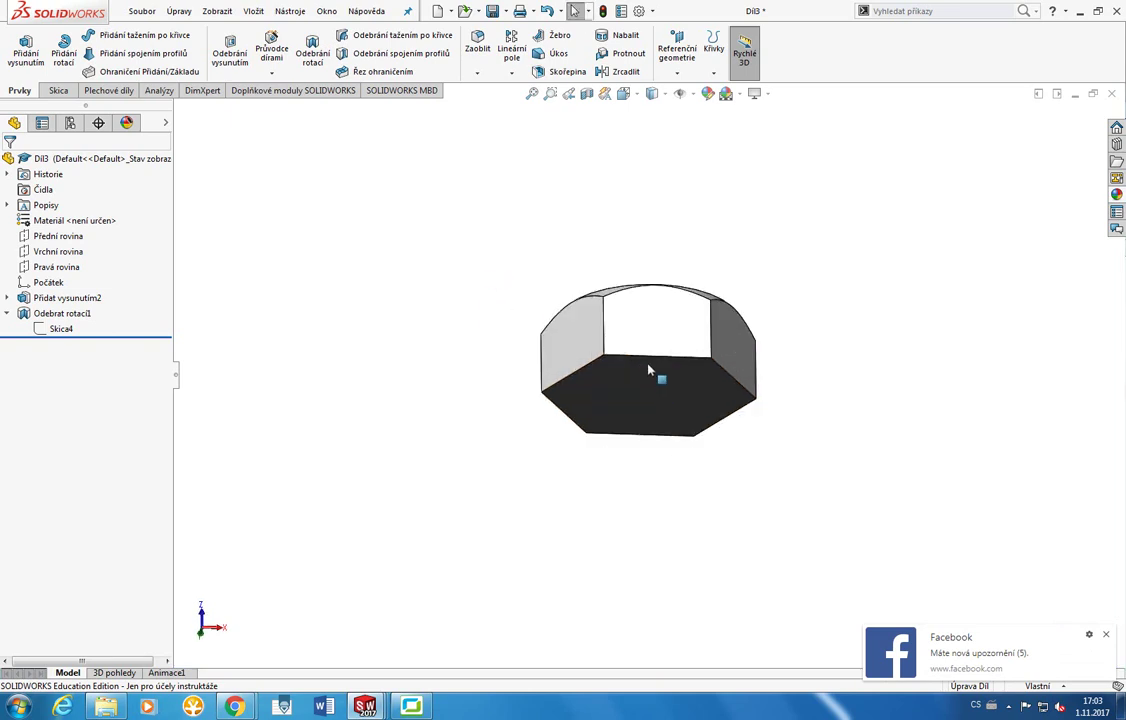
middle_click_drag(648, 369, 643, 316)
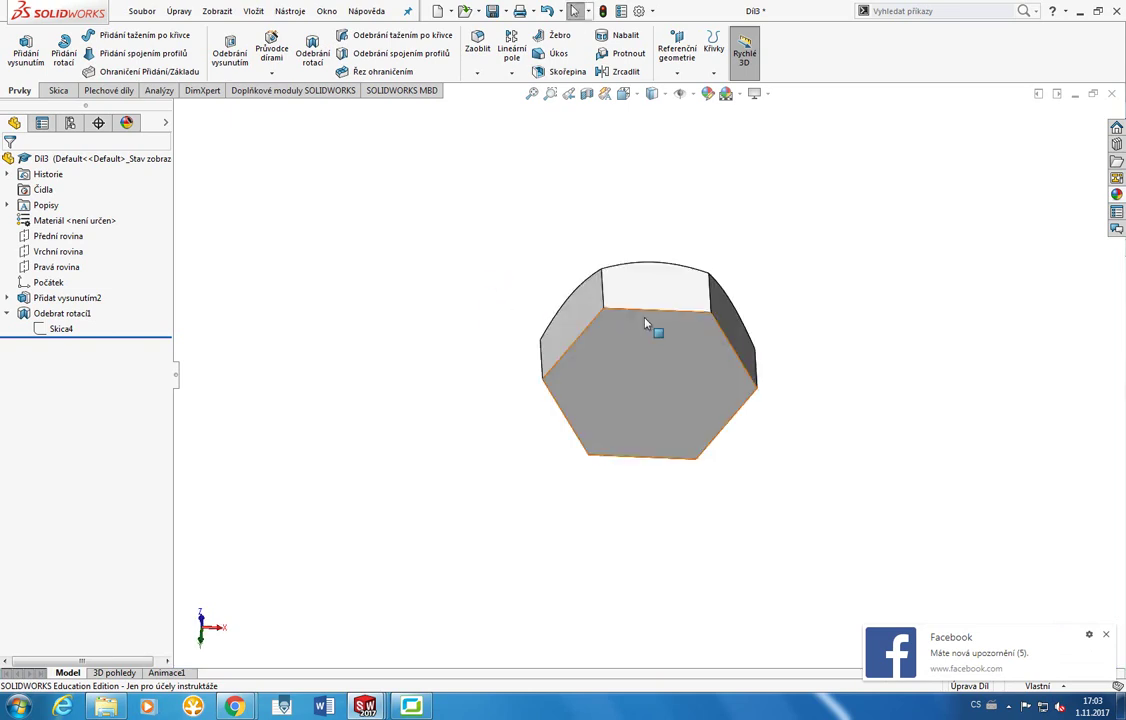
right_click(652, 372)
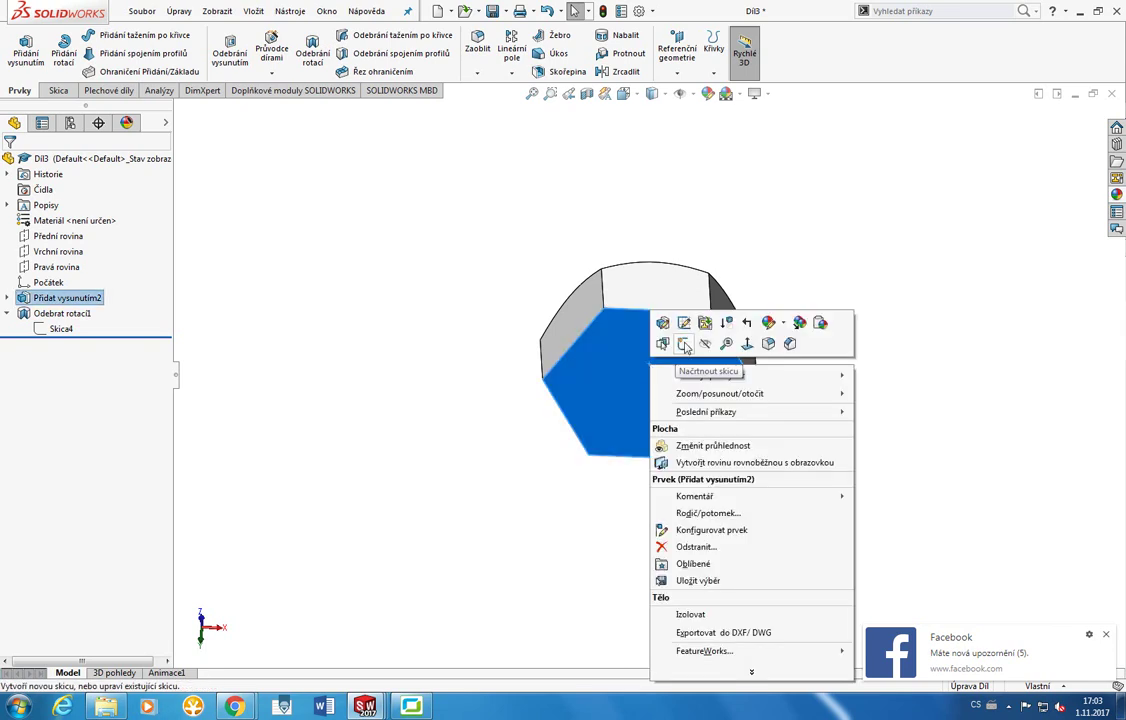
left_click(685, 346)
right_click_drag(405, 345, 455, 300)
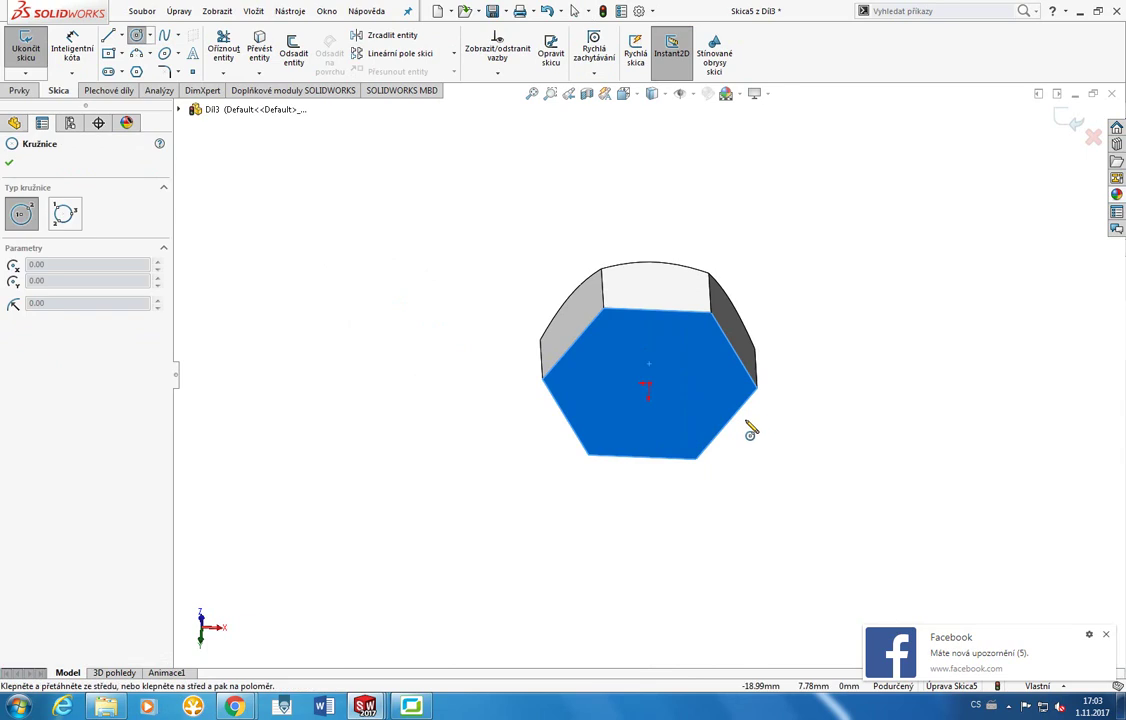
mouse_move(651, 394)
left_mouse_down()
mouse_move(666, 395)
mouse_move(711, 327)
mouse_move(705, 350)
left_mouse_up()
key("Escape")
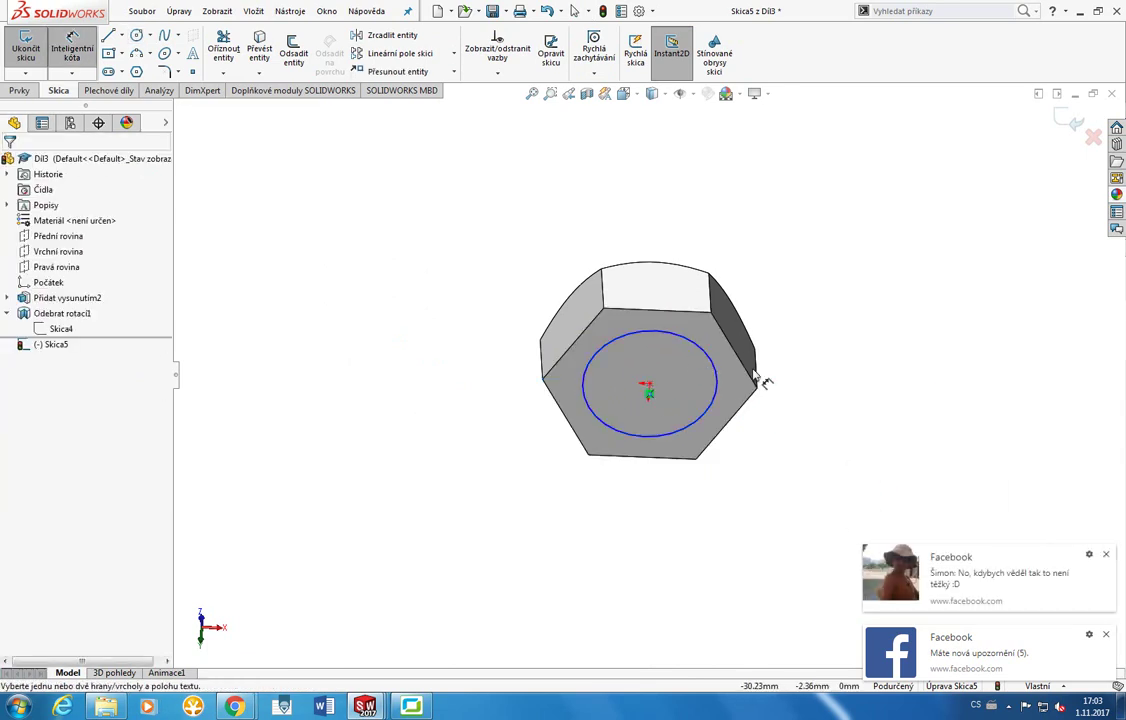
Dimension the circle on the prism's bottom face to a diameter of 24 mm and exit the sketch.
right_click_drag(709, 360, 711, 320)
left_click(711, 367)
left_click(688, 363)
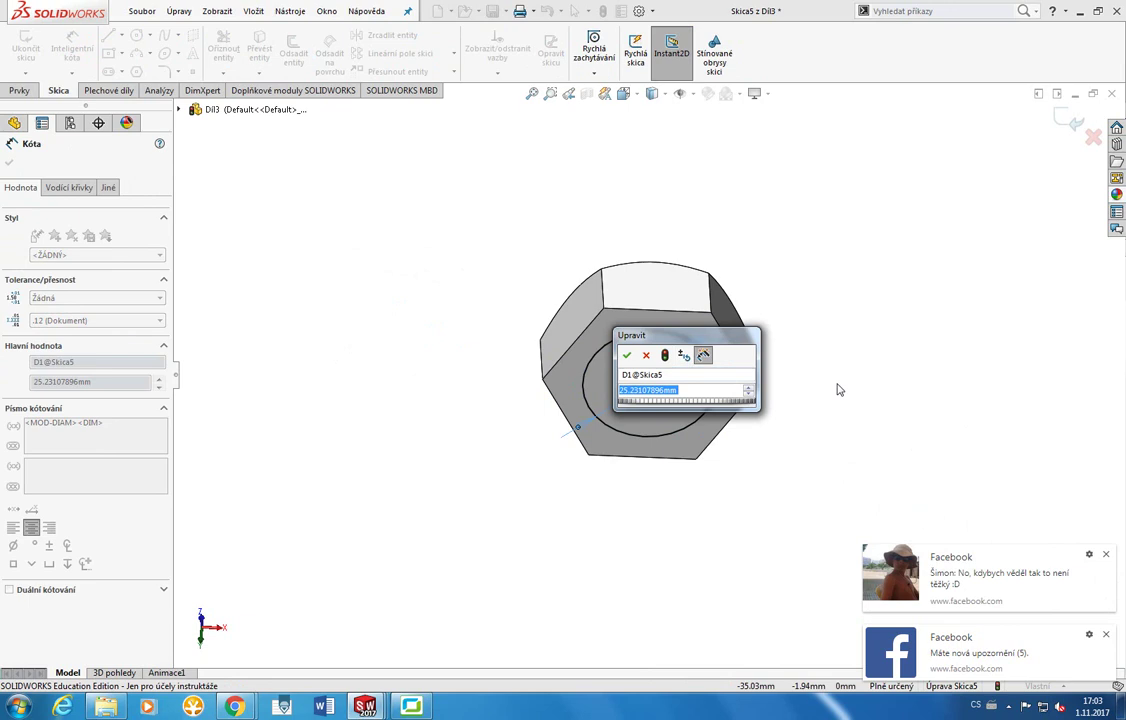
type("24")
key("Return")
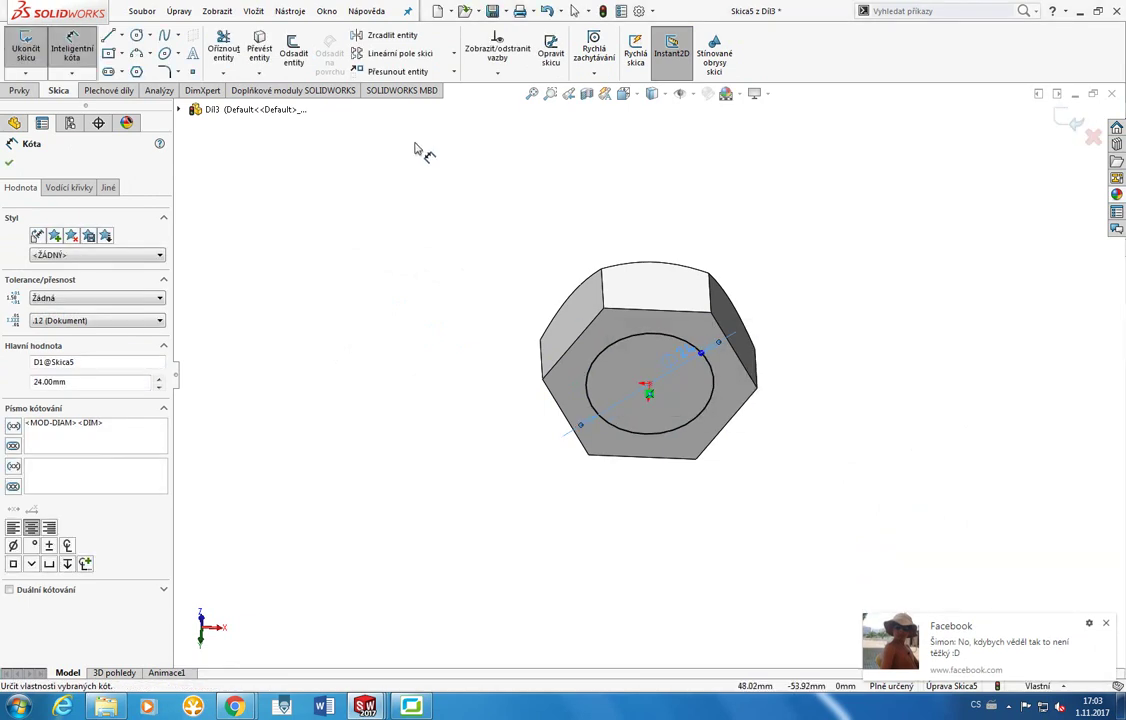
left_click(25, 55)
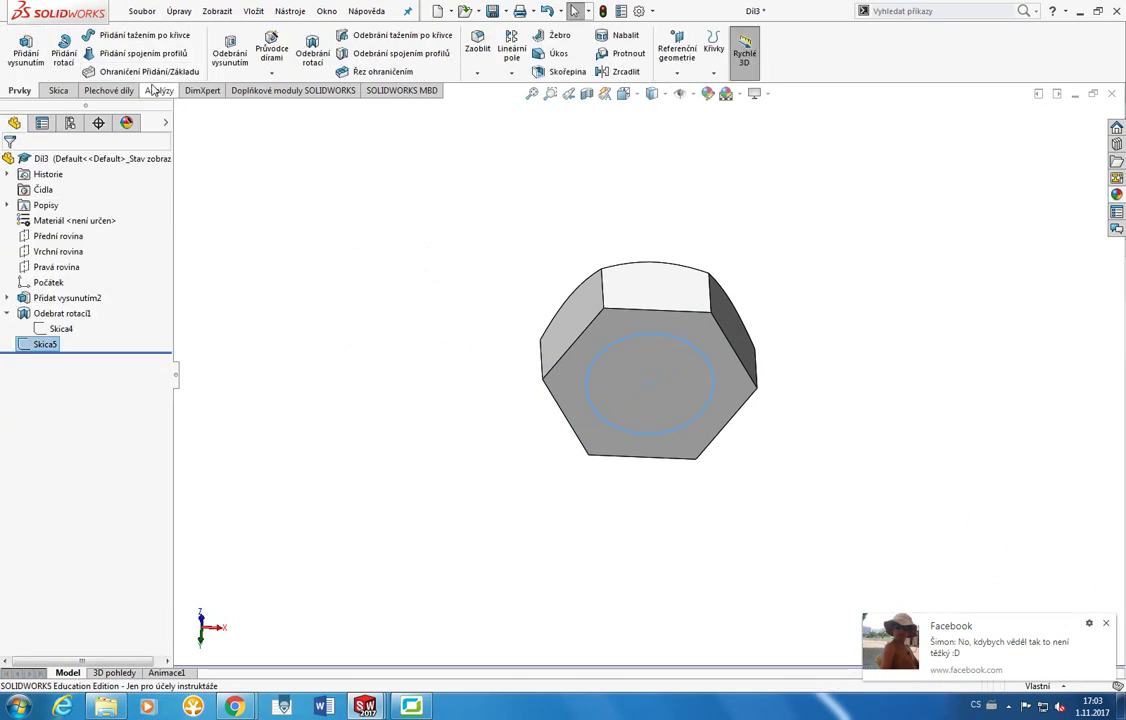
Extrude the circle 50 mm blind away from the hexagonal head, merged with the body, to form the bolt shank.
left_click(25, 50)
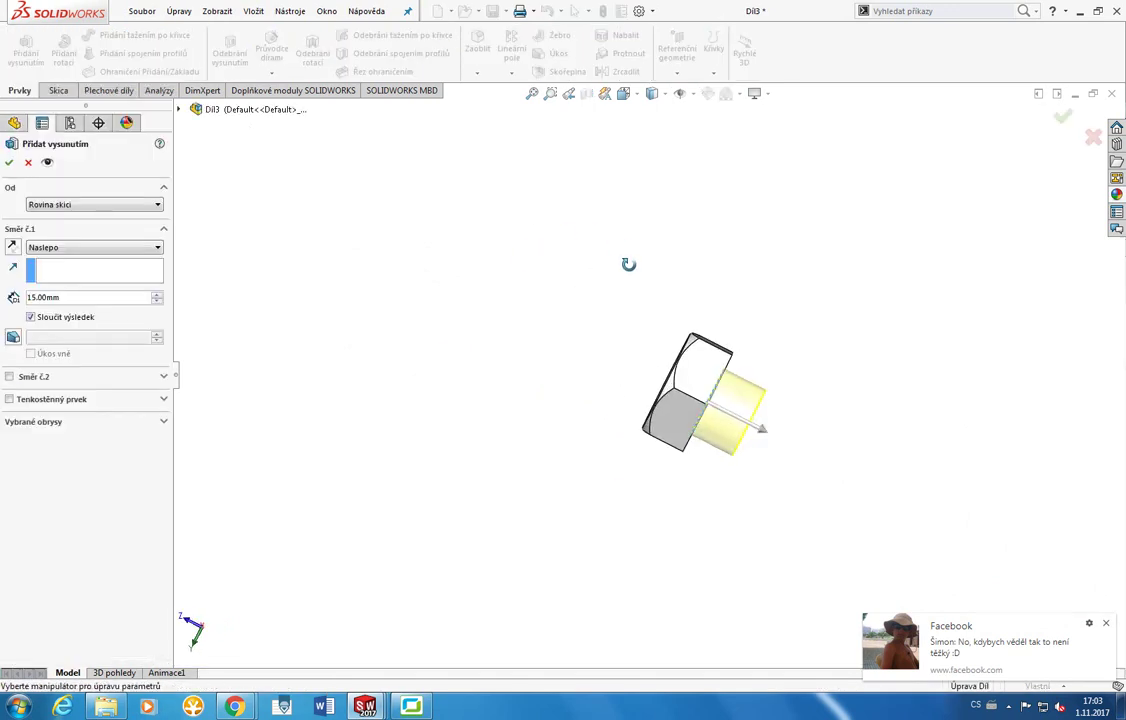
type("50")
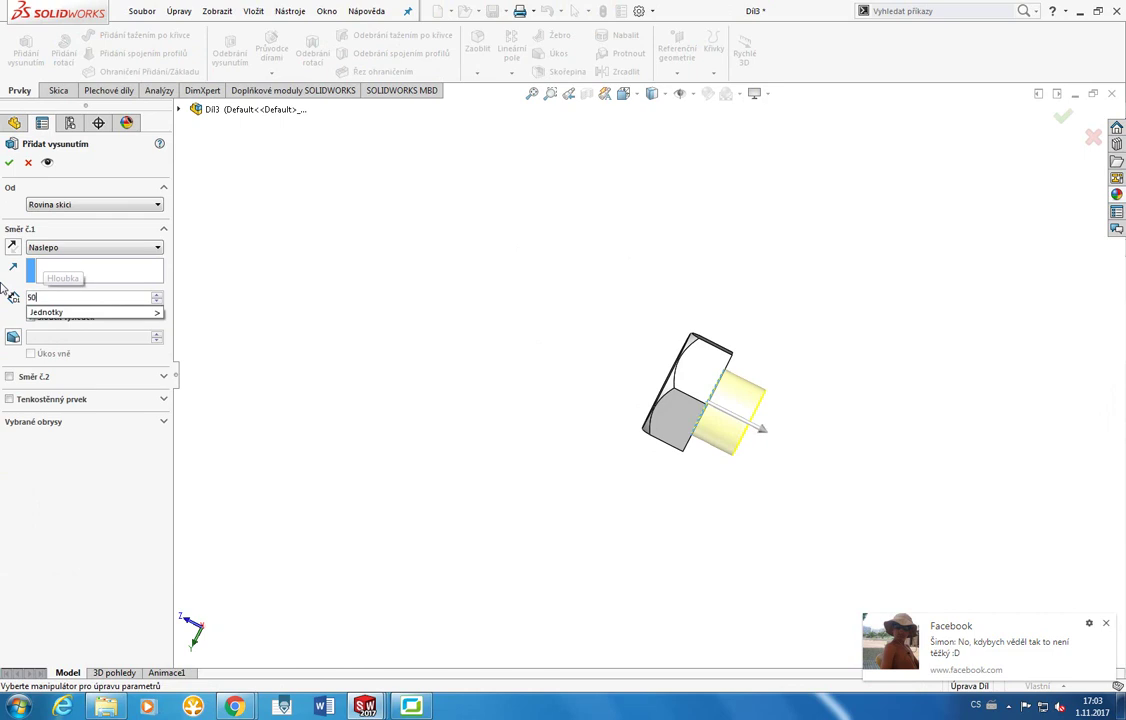
key("Return")
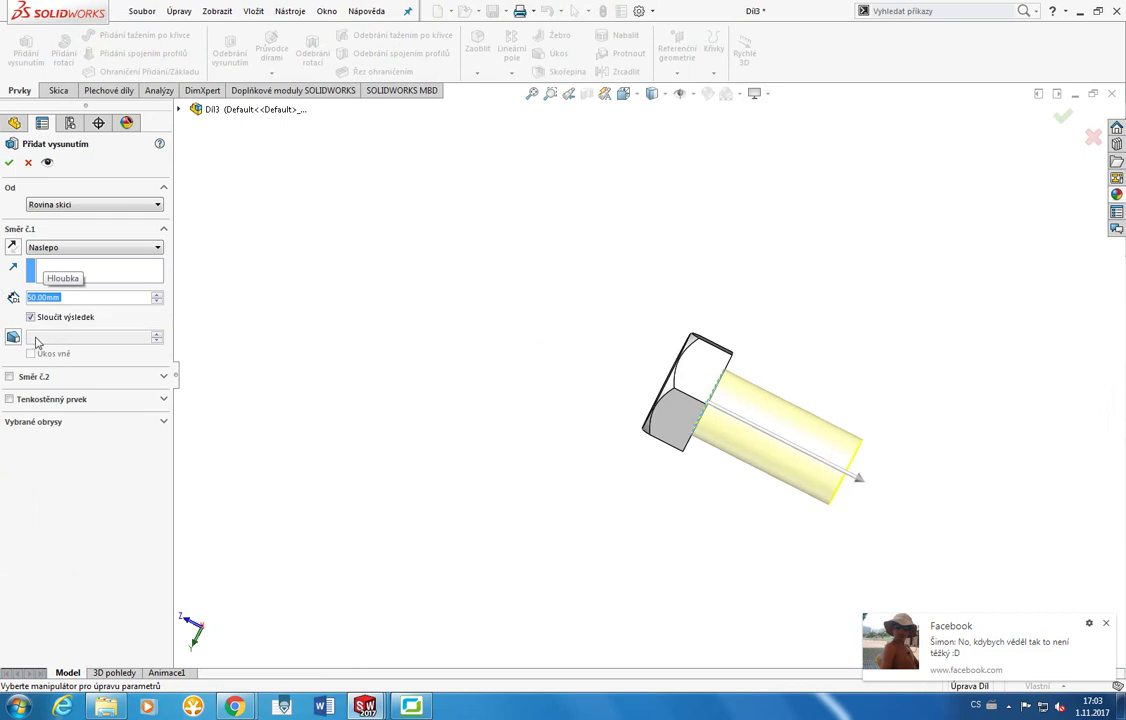
key("Return")
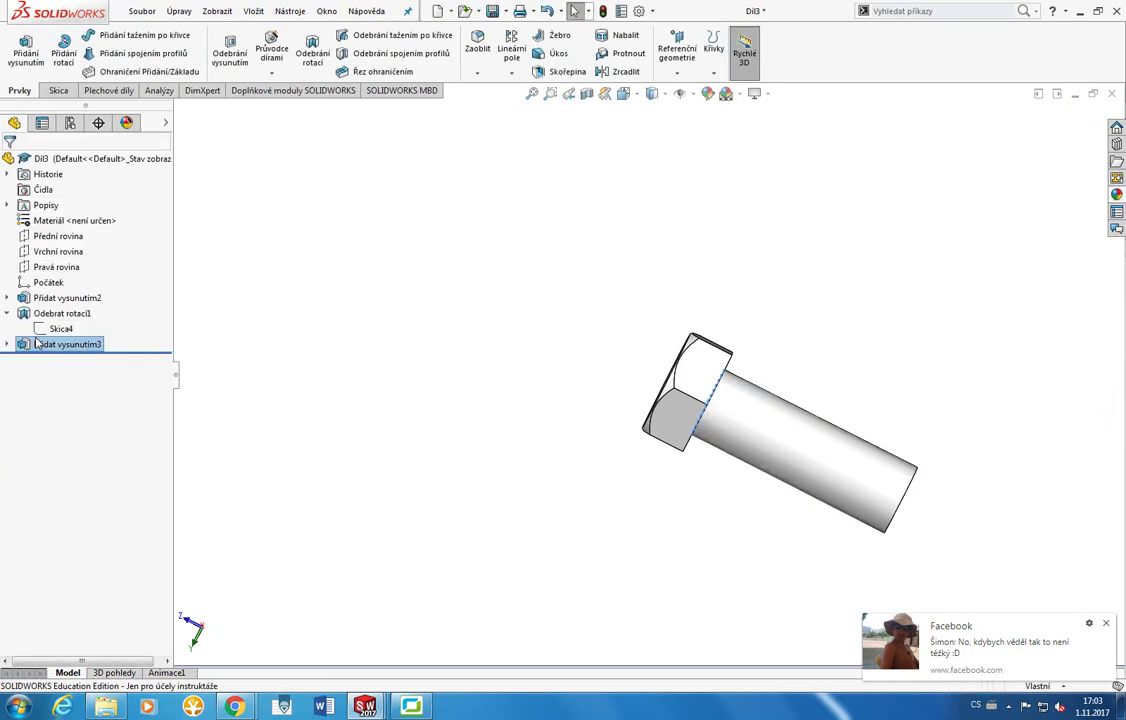
Chamfer the circular edge at the shank's free end by 2 mm at 45 degrees.
middle_click_drag(749, 432, 980, 455)
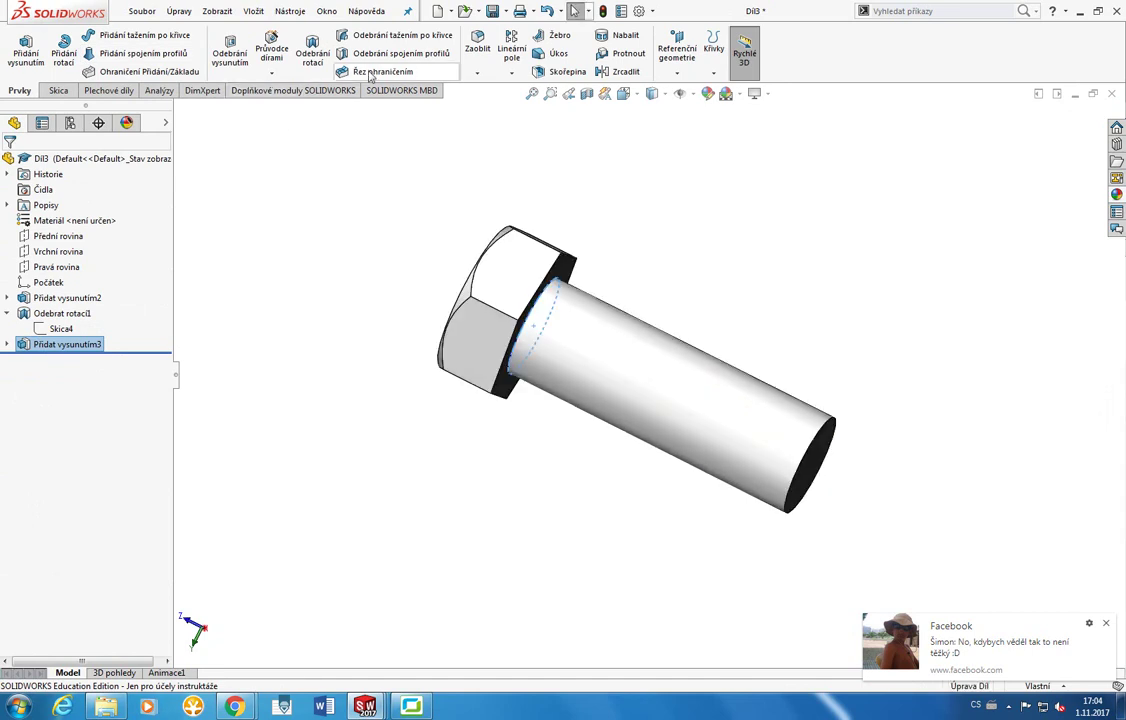
left_click(478, 74)
left_click(455, 95)
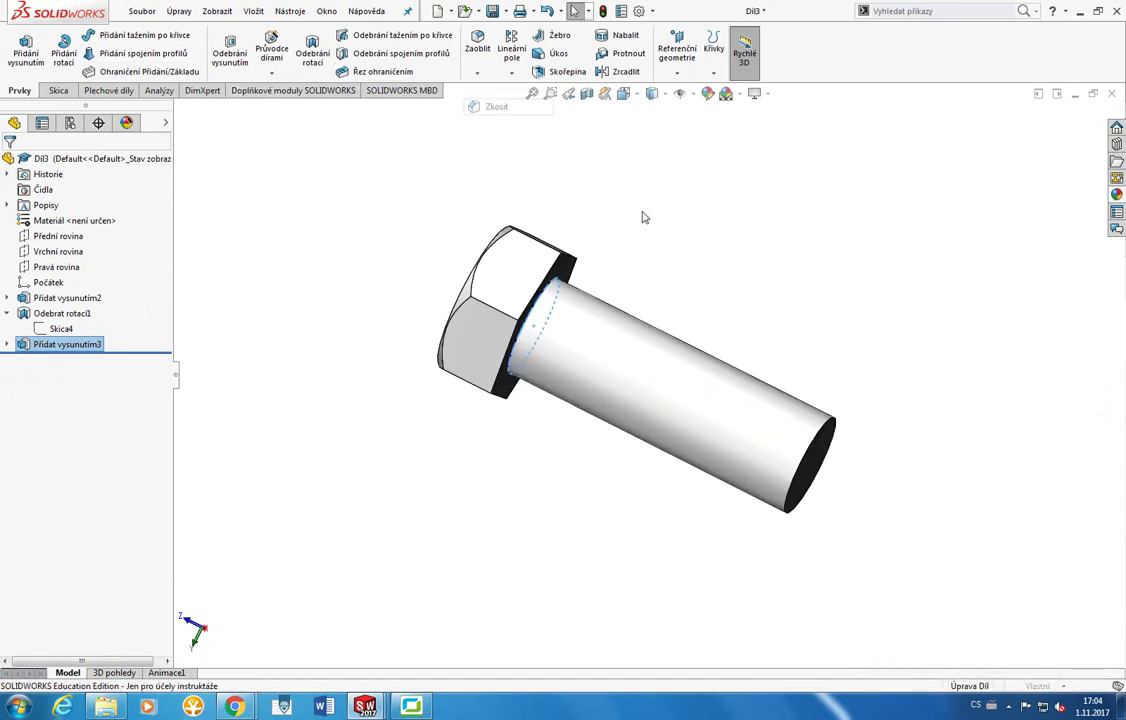
left_click(830, 427)
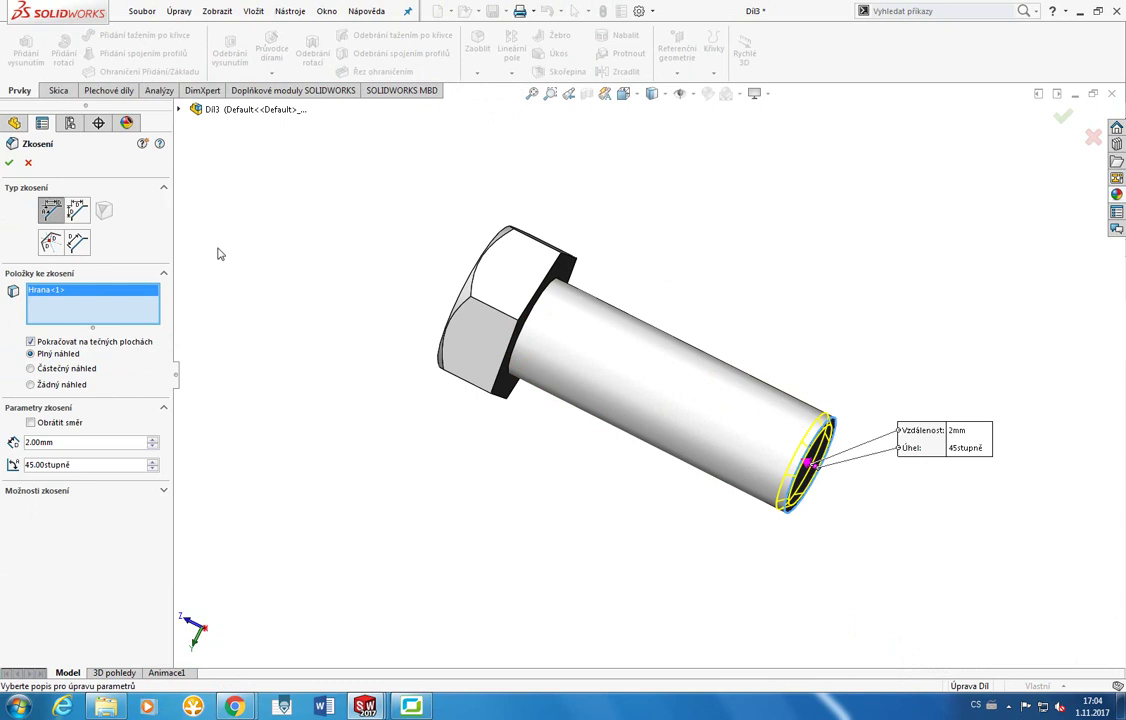
left_click(10, 165)
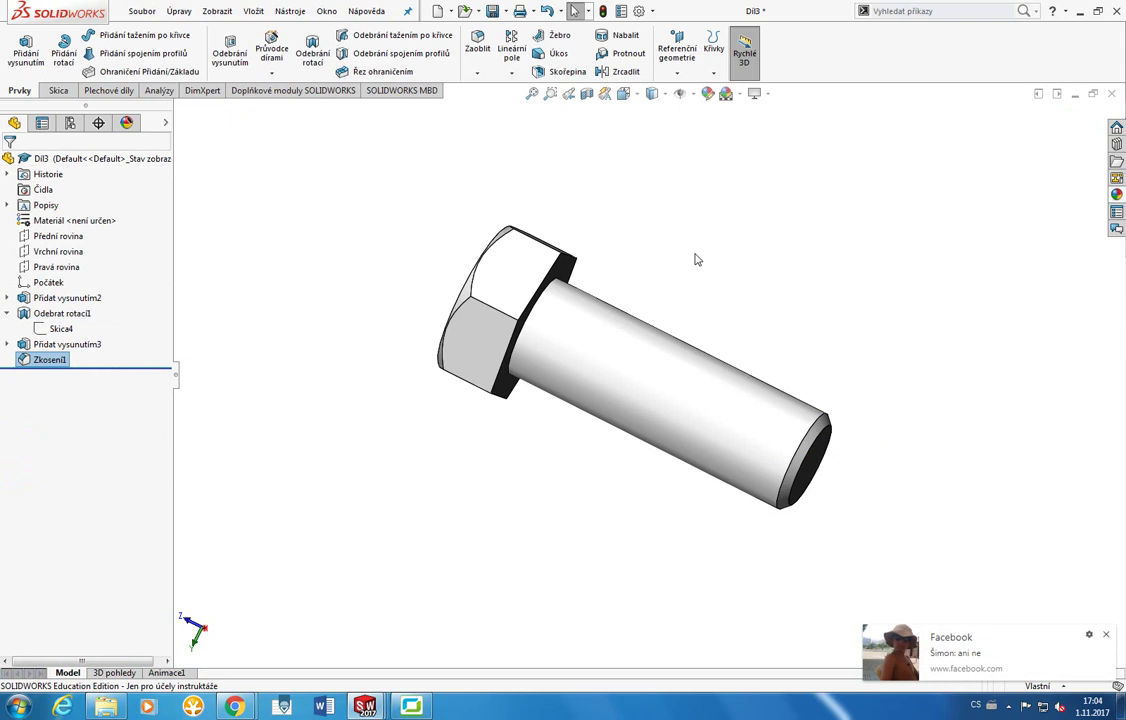
scroll(860, 350, "down", 2)
middle_click_drag(875, 369, 922, 402)
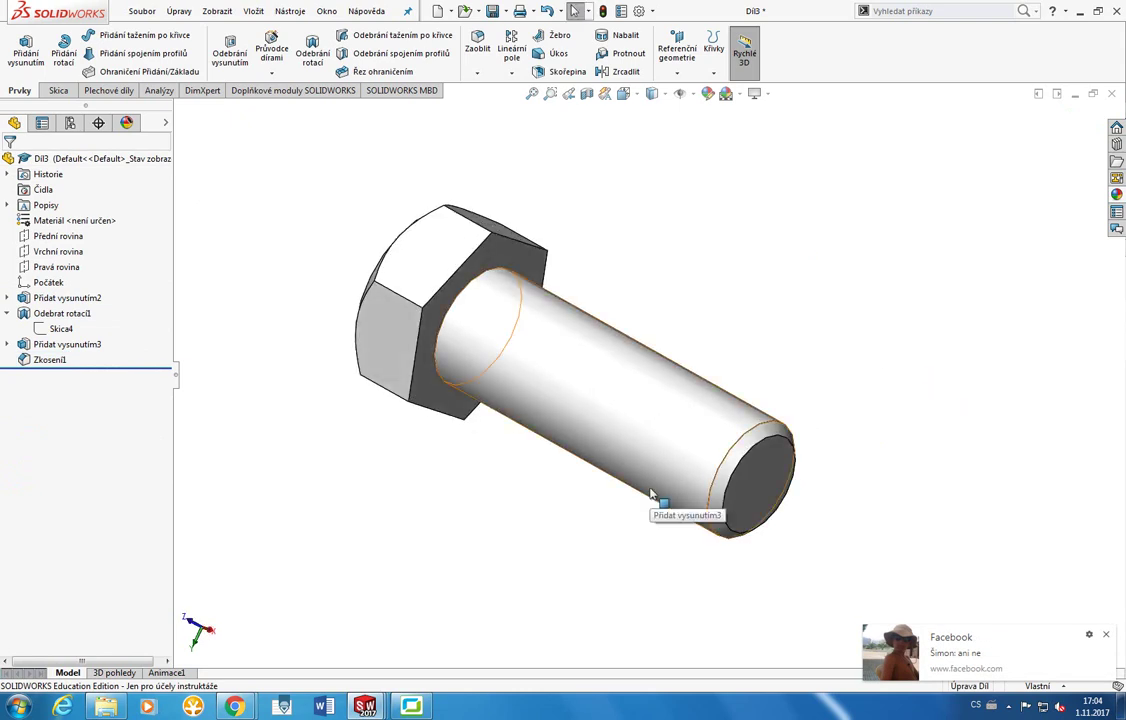
scroll(395, 498, "down", 3)
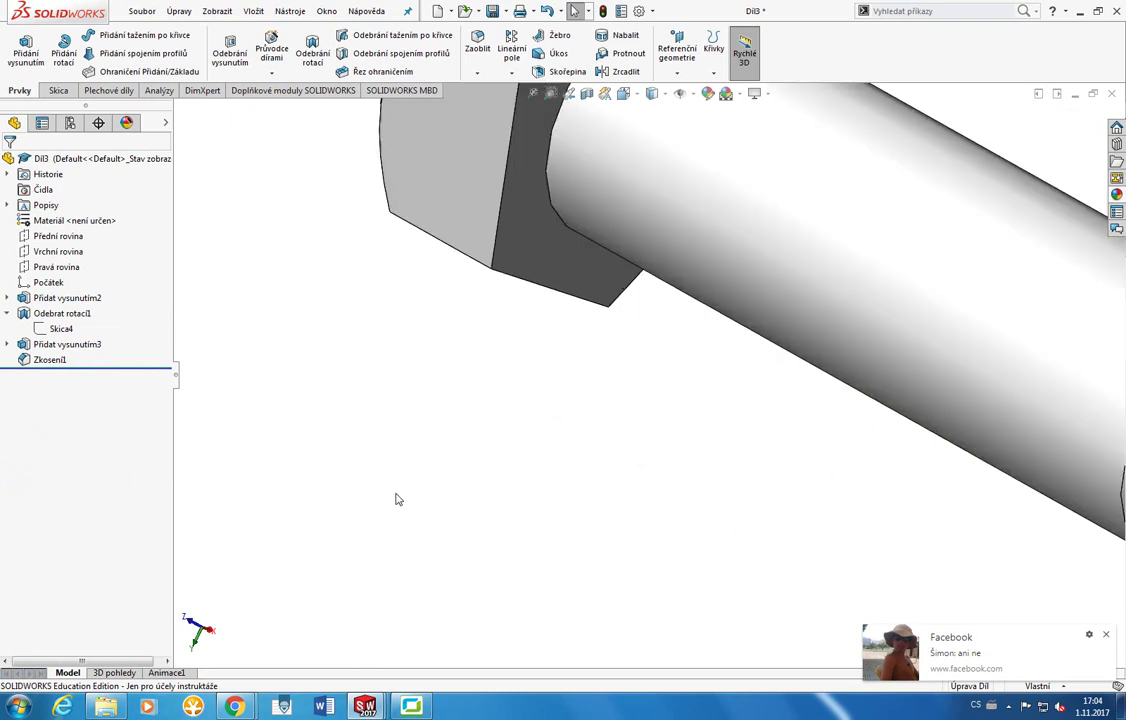
scroll(395, 498, "up", 3)
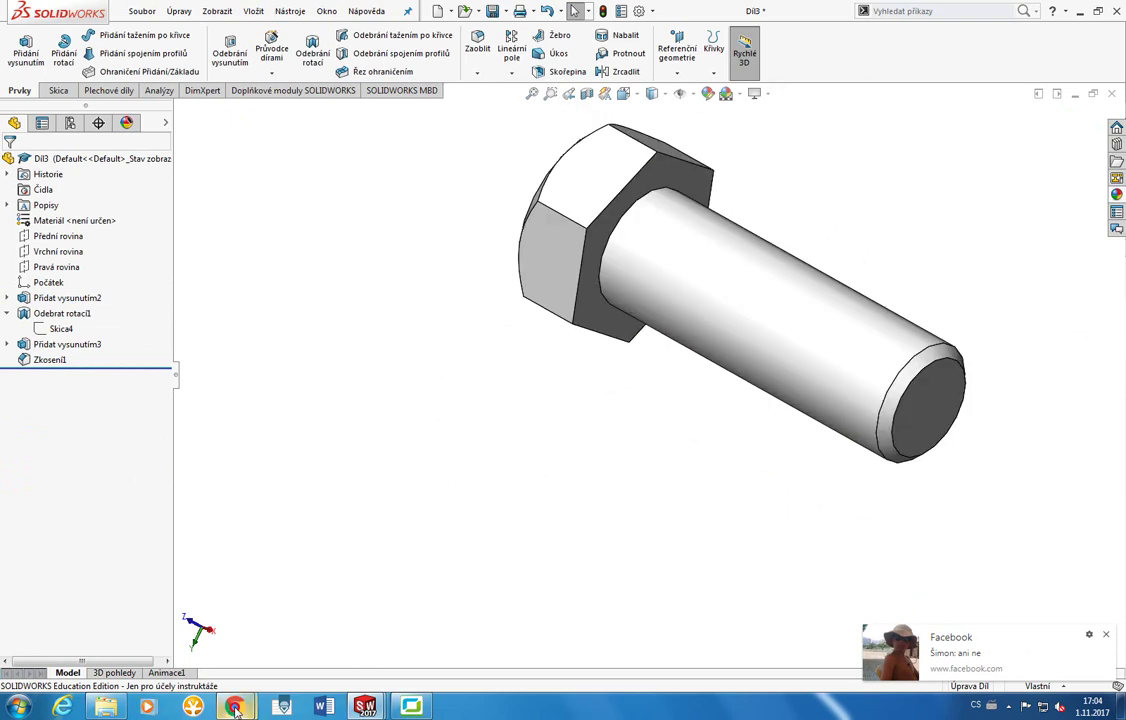
Switch to Chrome, log out of the Facebook account, and return to SOLIDWORKS.
mouse_move(235, 708)
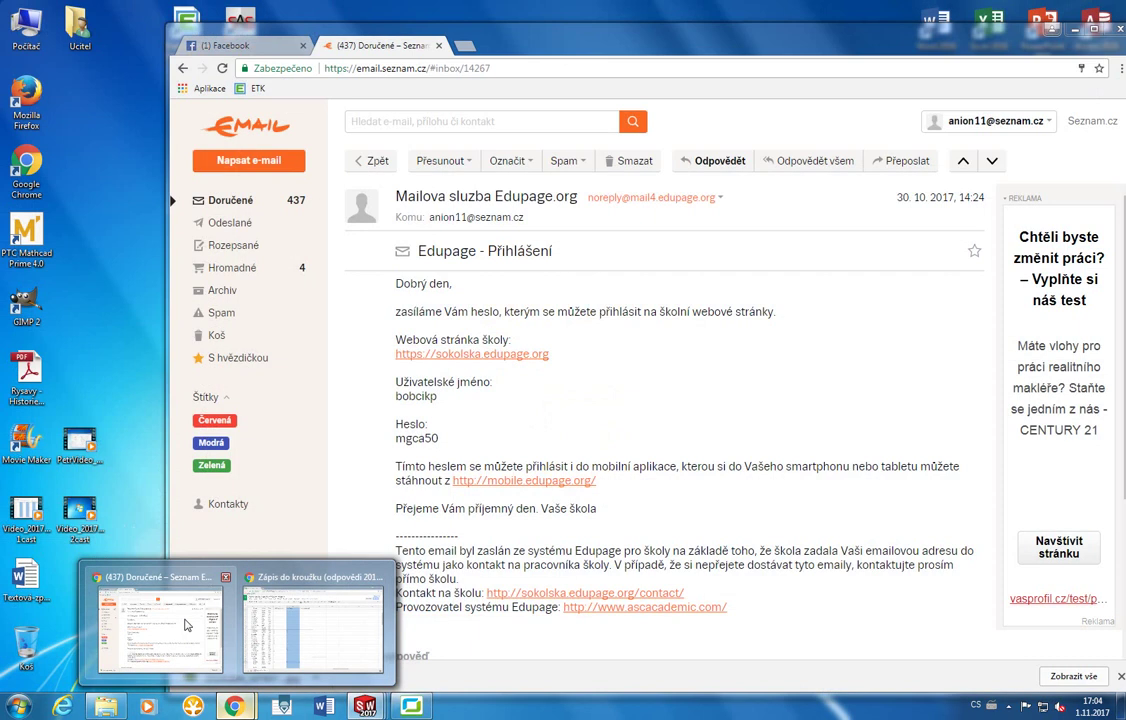
left_click(185, 625)
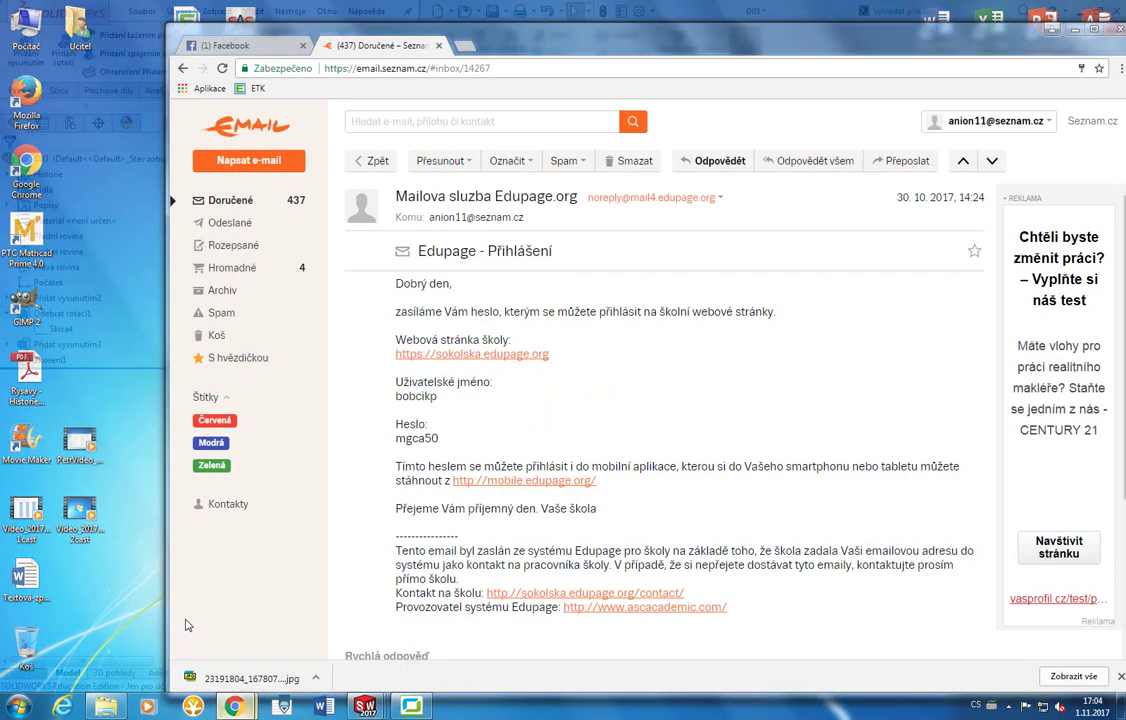
left_click(226, 45)
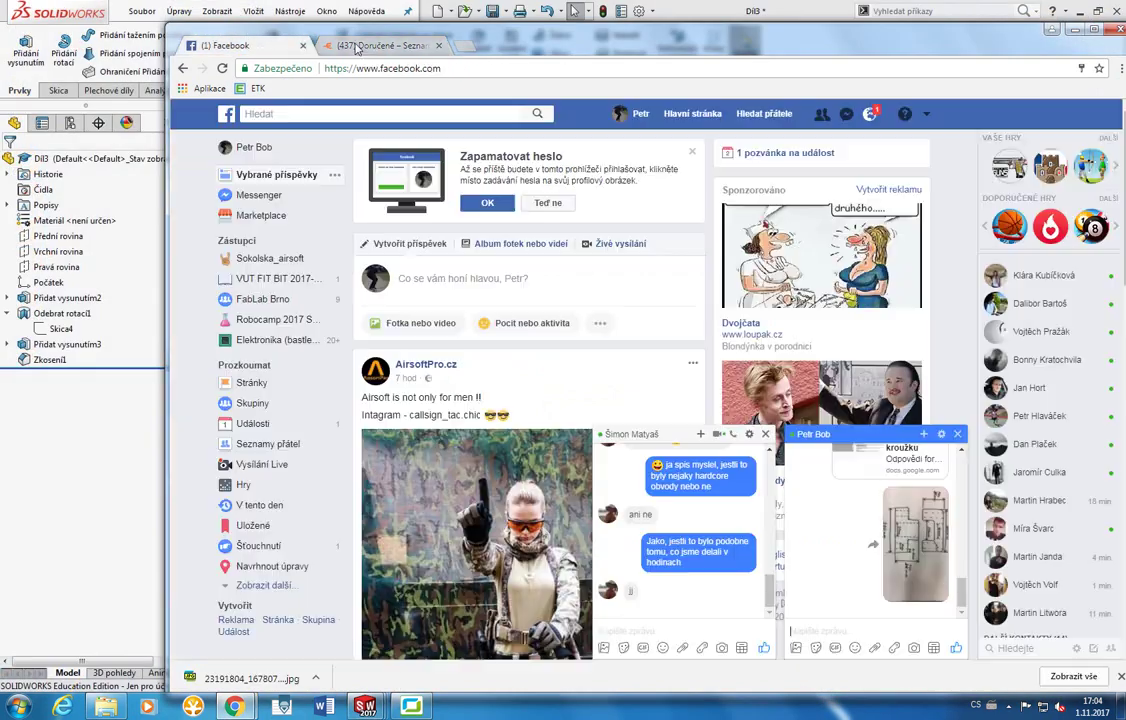
left_click(928, 118)
left_click(845, 302)
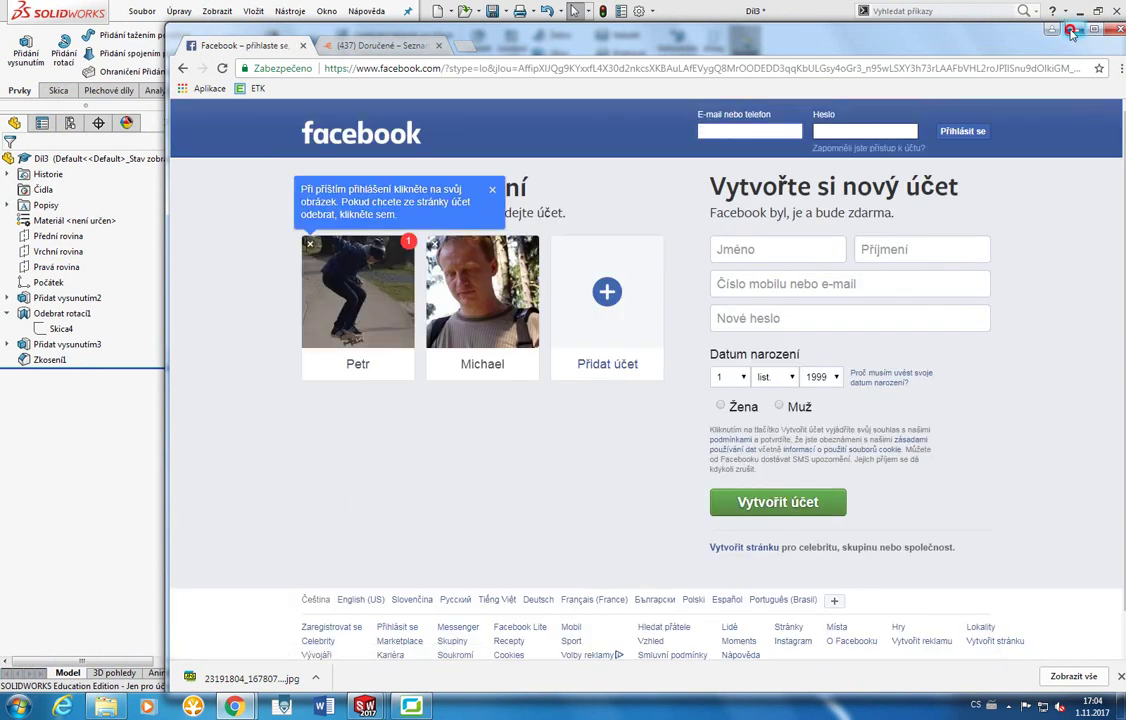
left_click(942, 28)
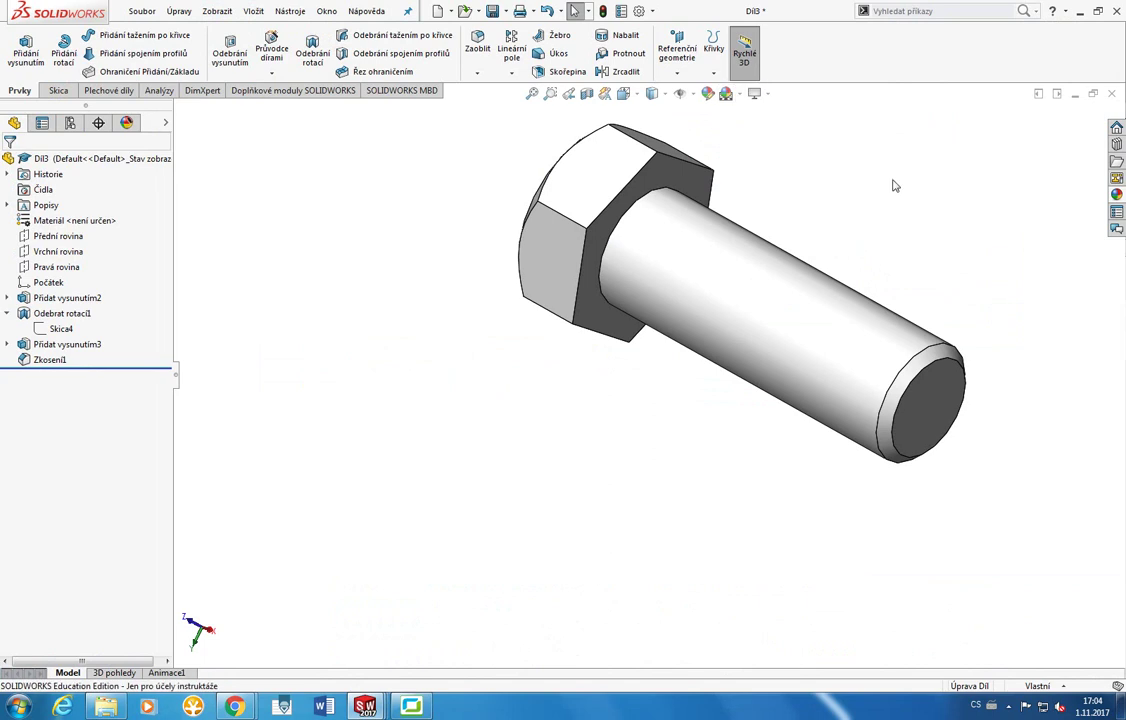
Start a Thread feature on the circular edge where the shank's cylinder meets the end chamfer.
key("z")
scroll(900, 205, "down", 3)
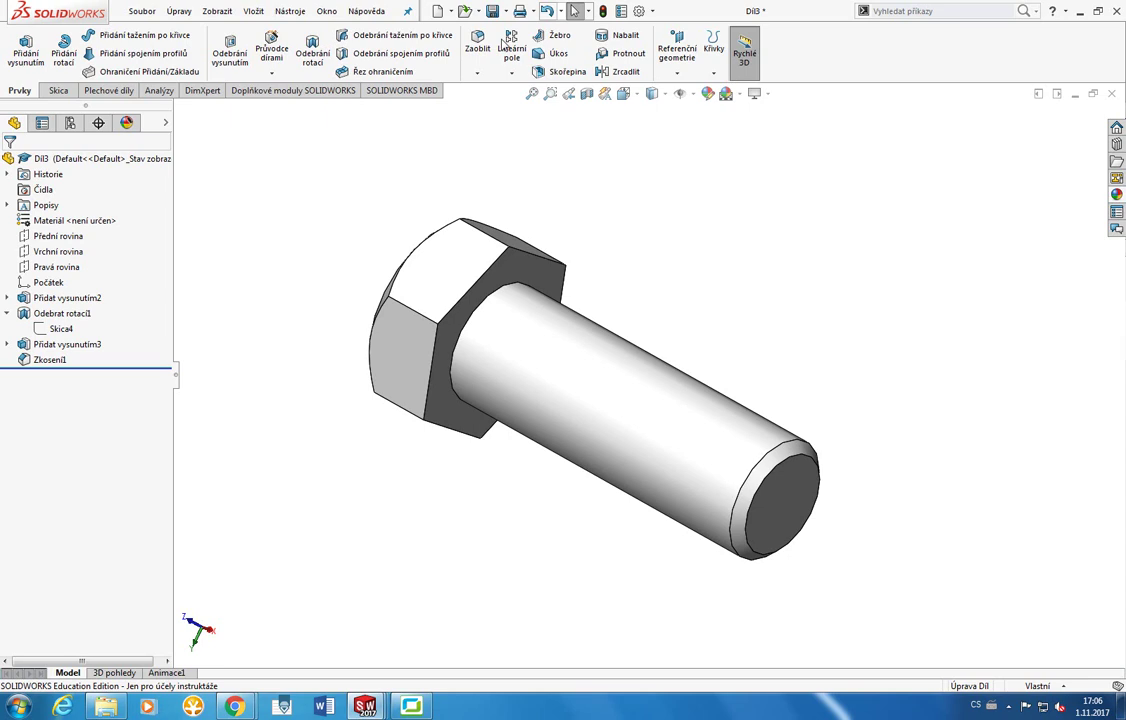
left_click(271, 73)
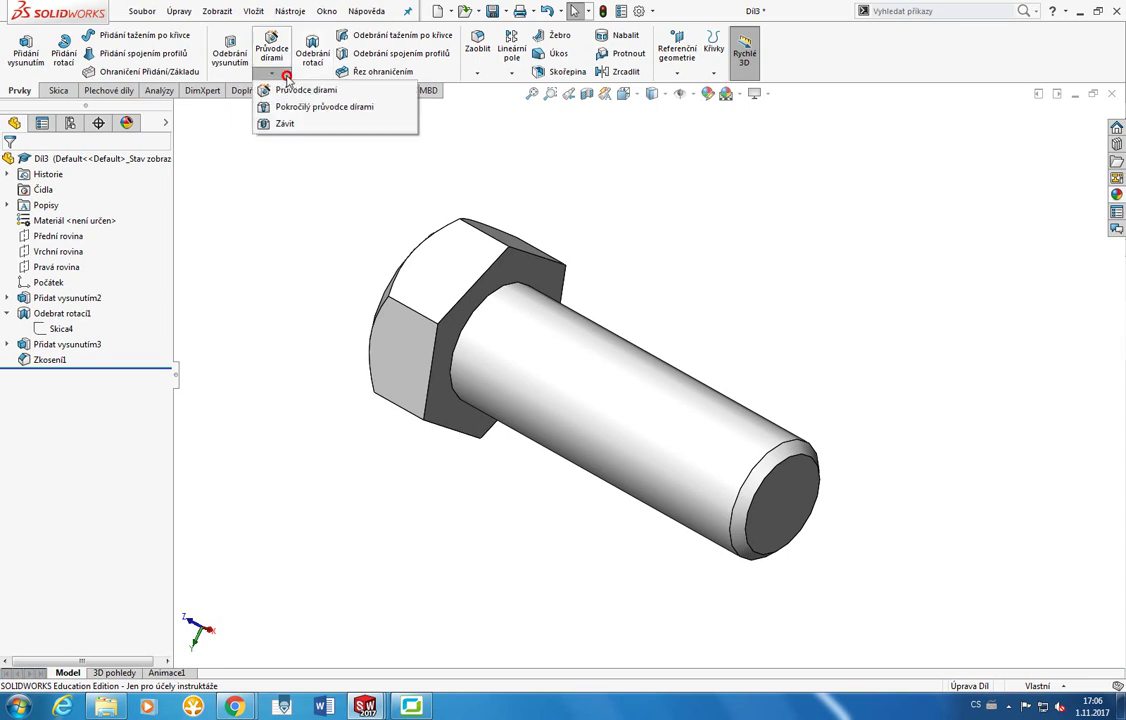
left_click(272, 124)
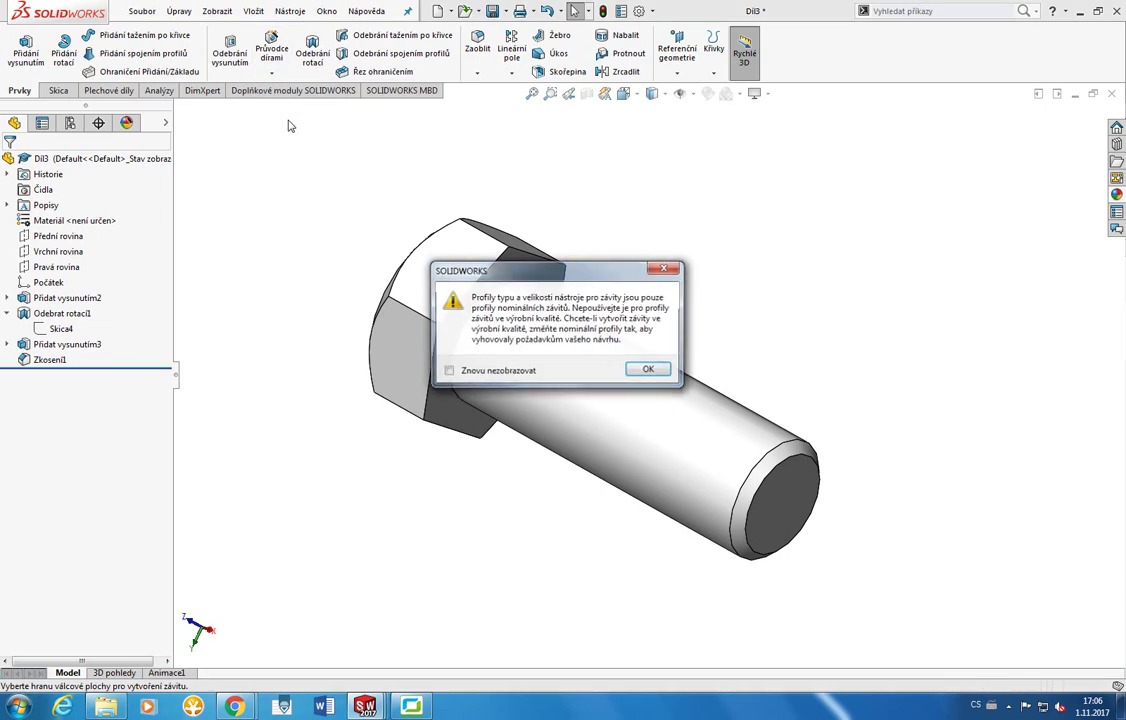
left_click(647, 369)
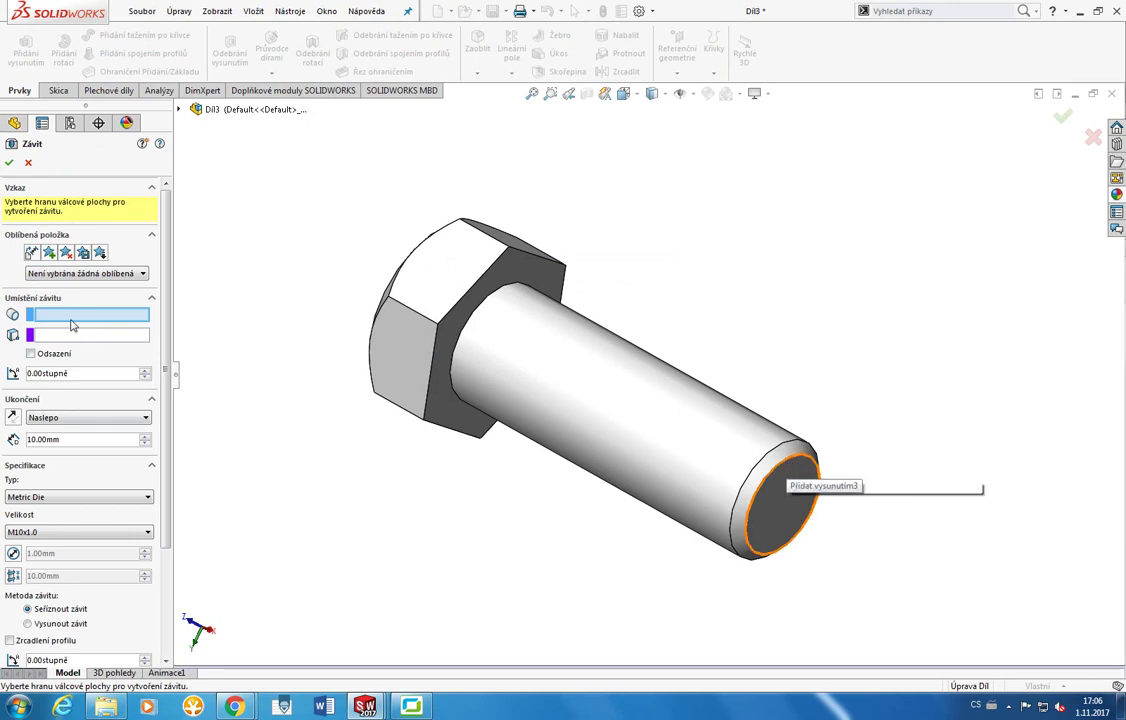
left_click(797, 449)
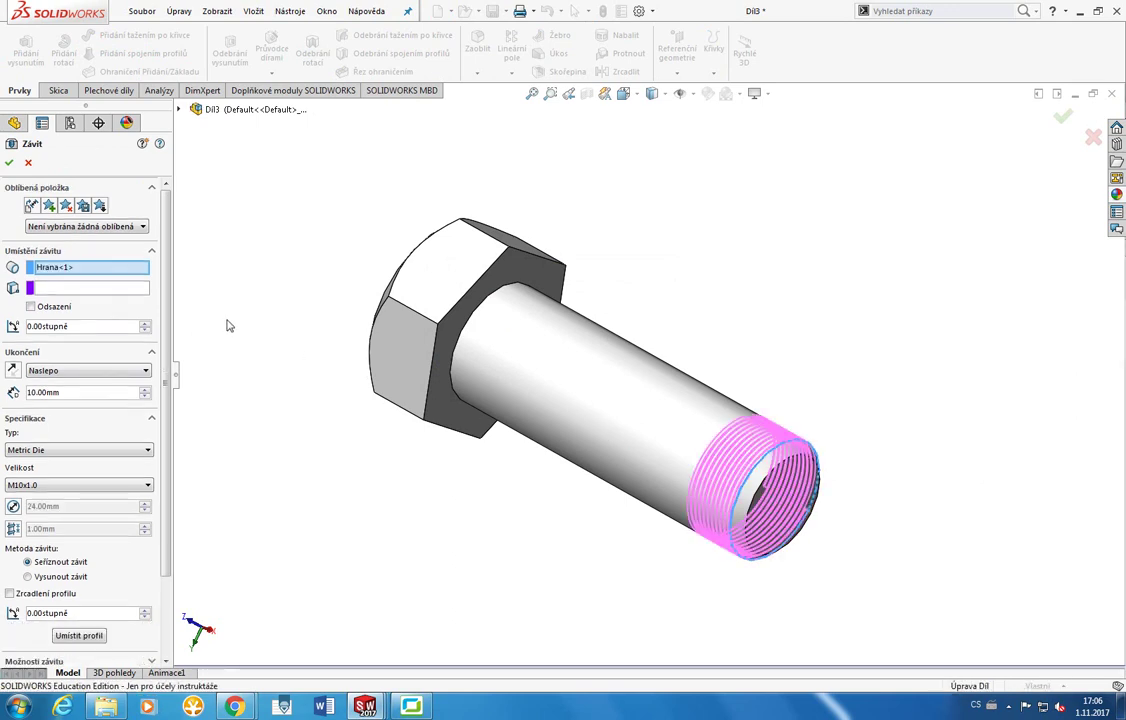
Set the thread's blind end condition to a depth of 50 mm.
left_click_drag(165, 252, 166, 315)
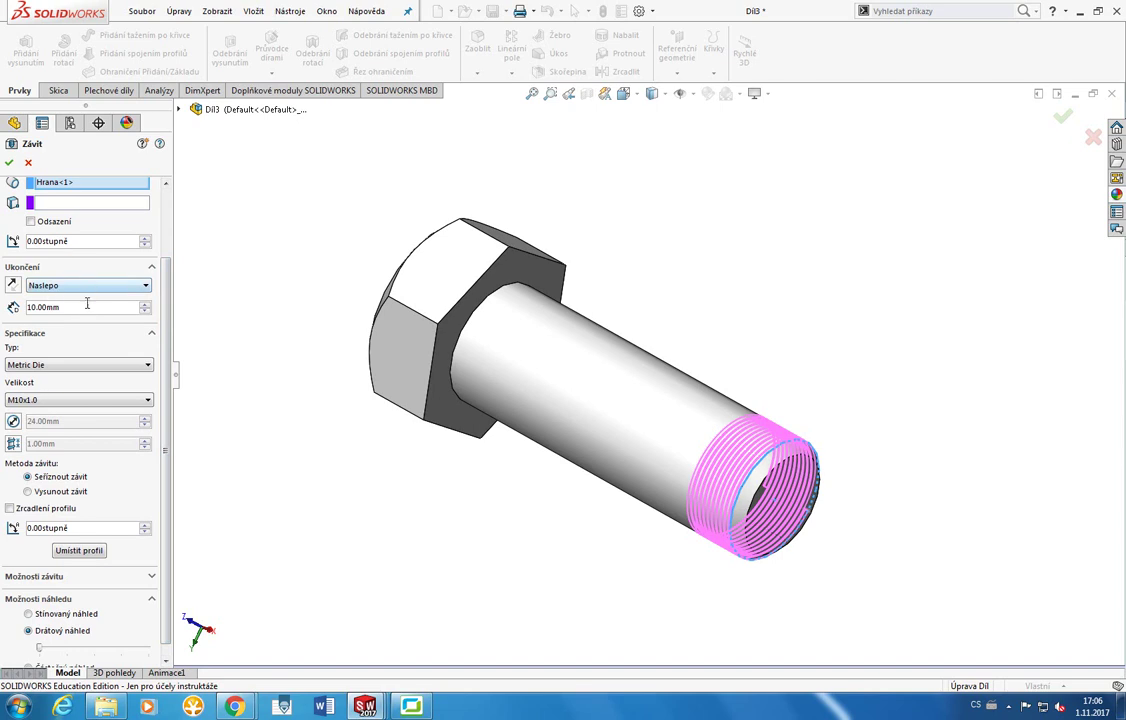
left_click_drag(88, 306, 5, 305)
left_click(46, 286)
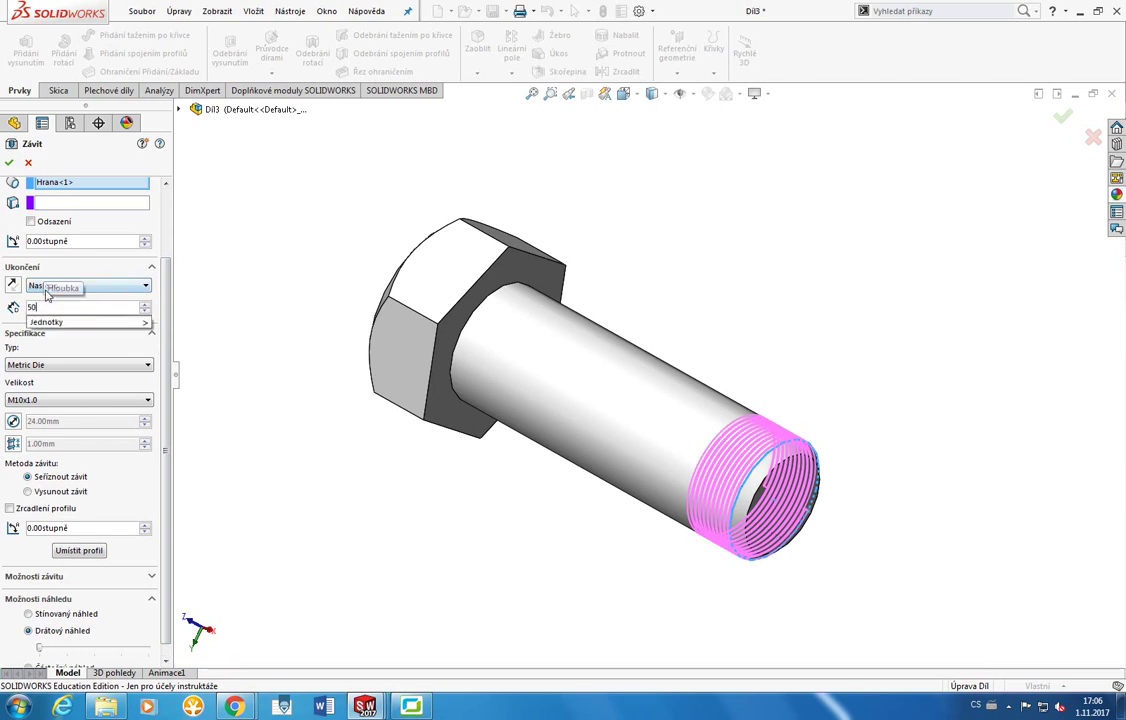
left_click(46, 294)
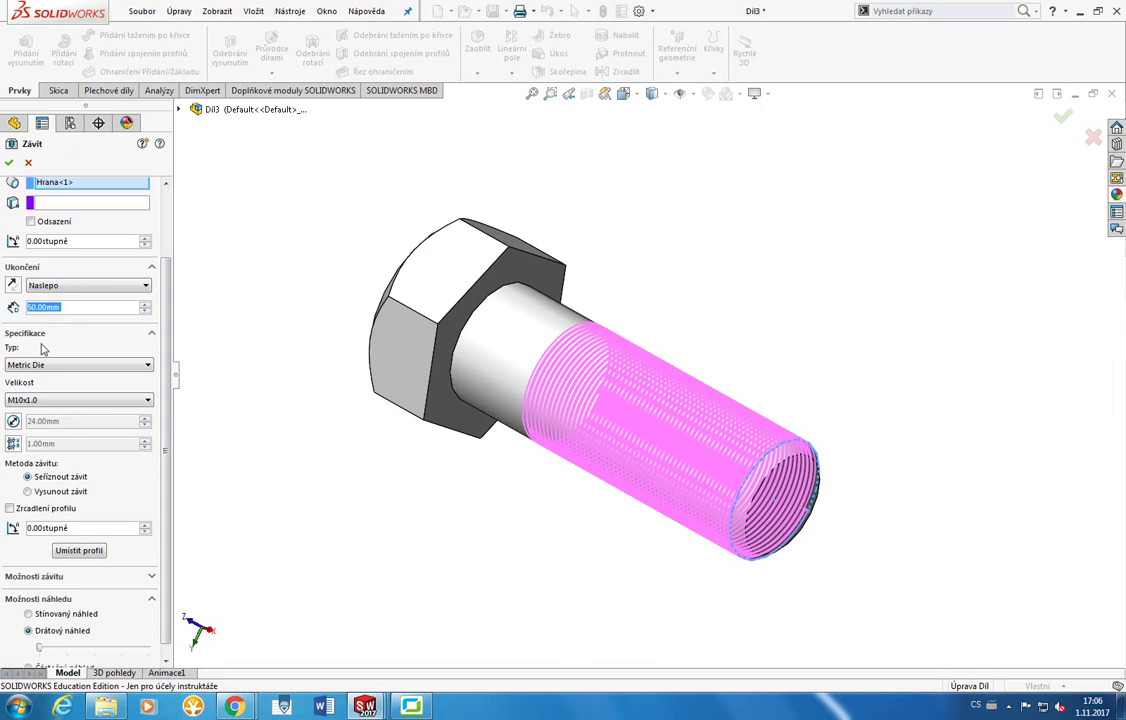
Try Metric Tap as the thread type and switch it back to Metric Die.
left_click(45, 365)
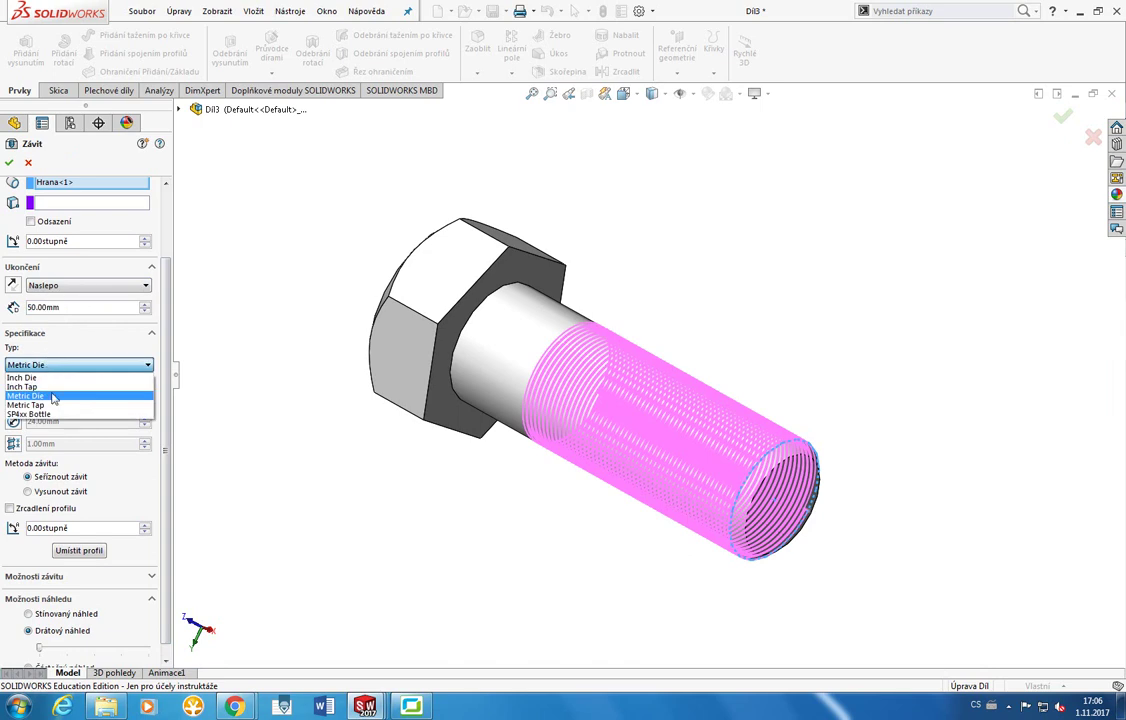
left_click(54, 396)
left_click(50, 366)
left_click(53, 404)
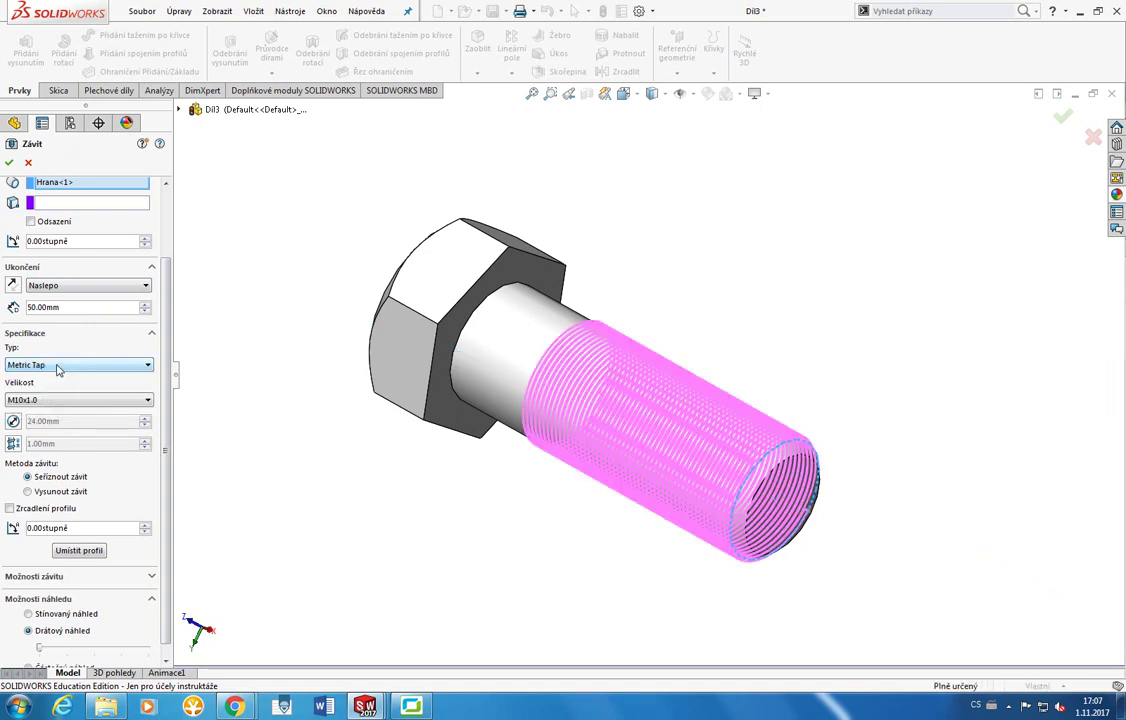
left_click(57, 366)
left_click(62, 393)
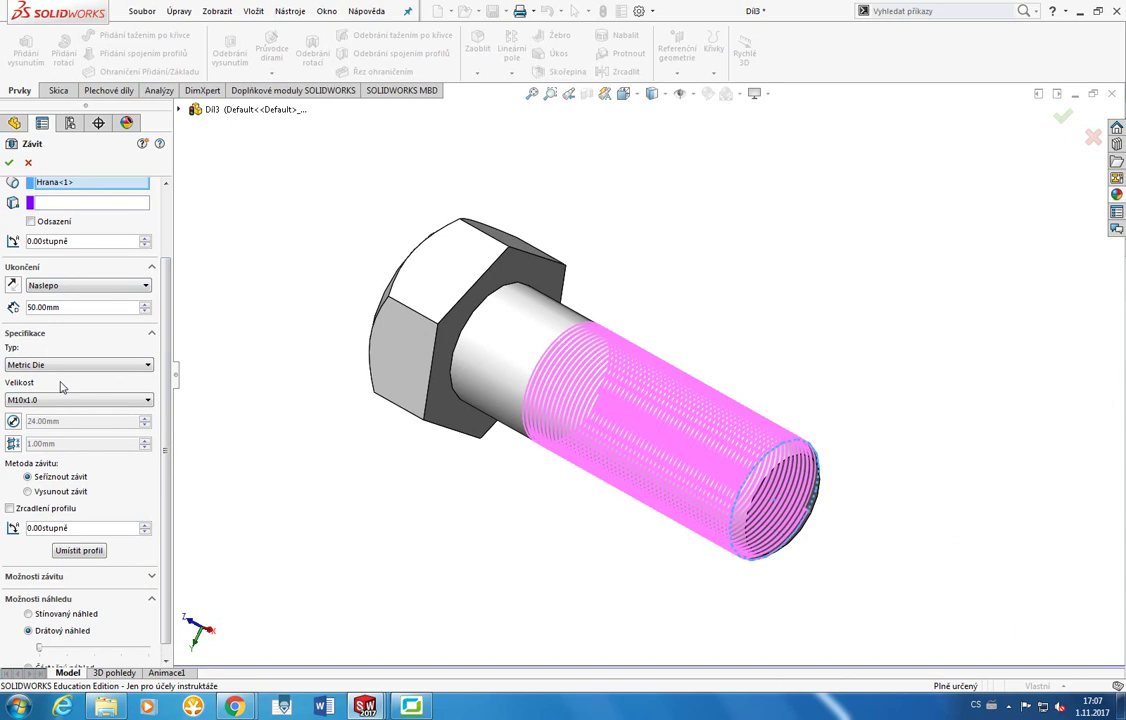
left_click(50, 364)
left_click(52, 364)
Set the Metric Die thread size to M24x3.0.
left_click(55, 401)
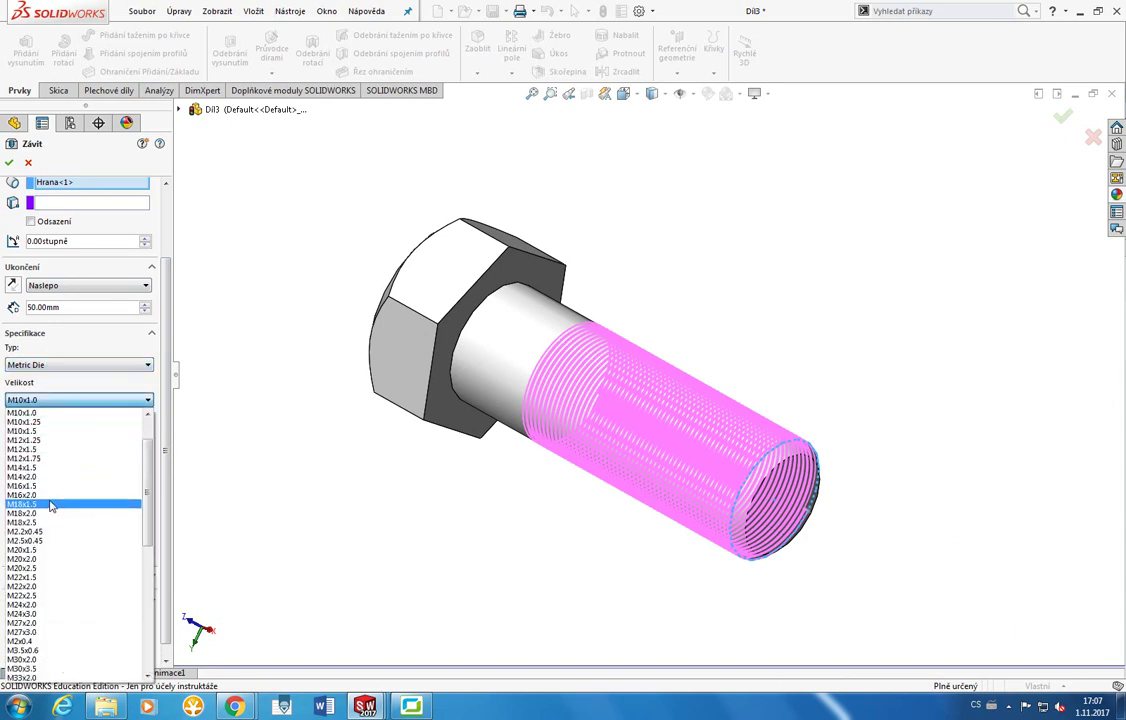
scroll(52, 490, "down", 2)
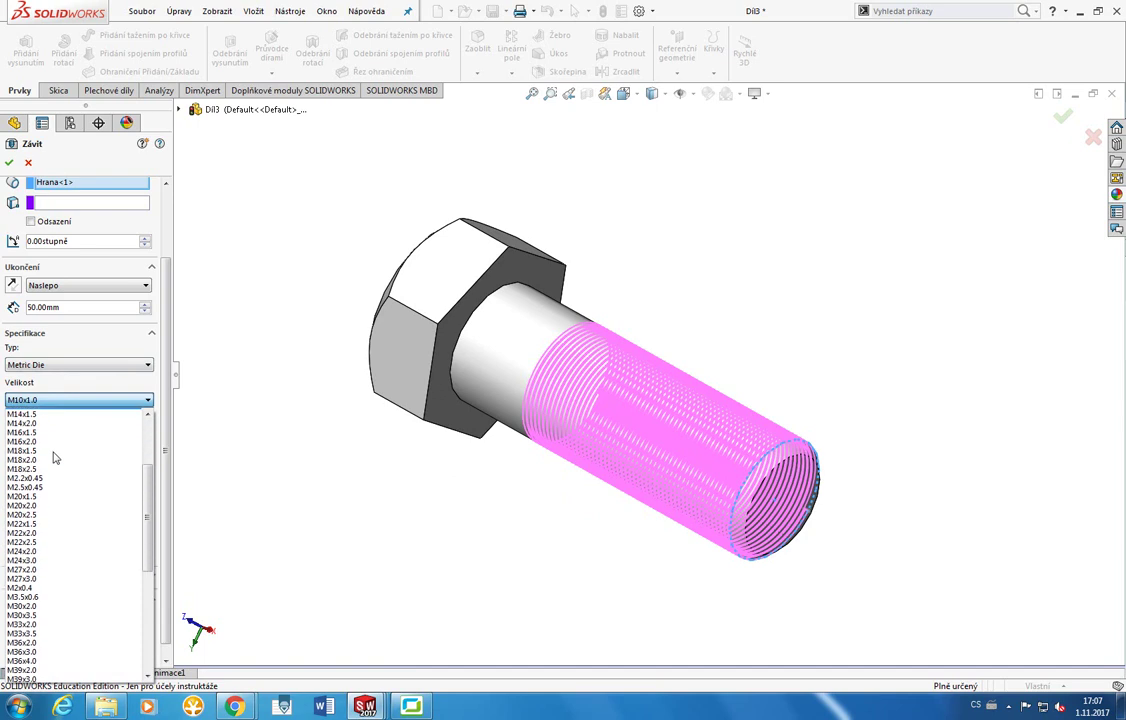
scroll(54, 457, "down", 4)
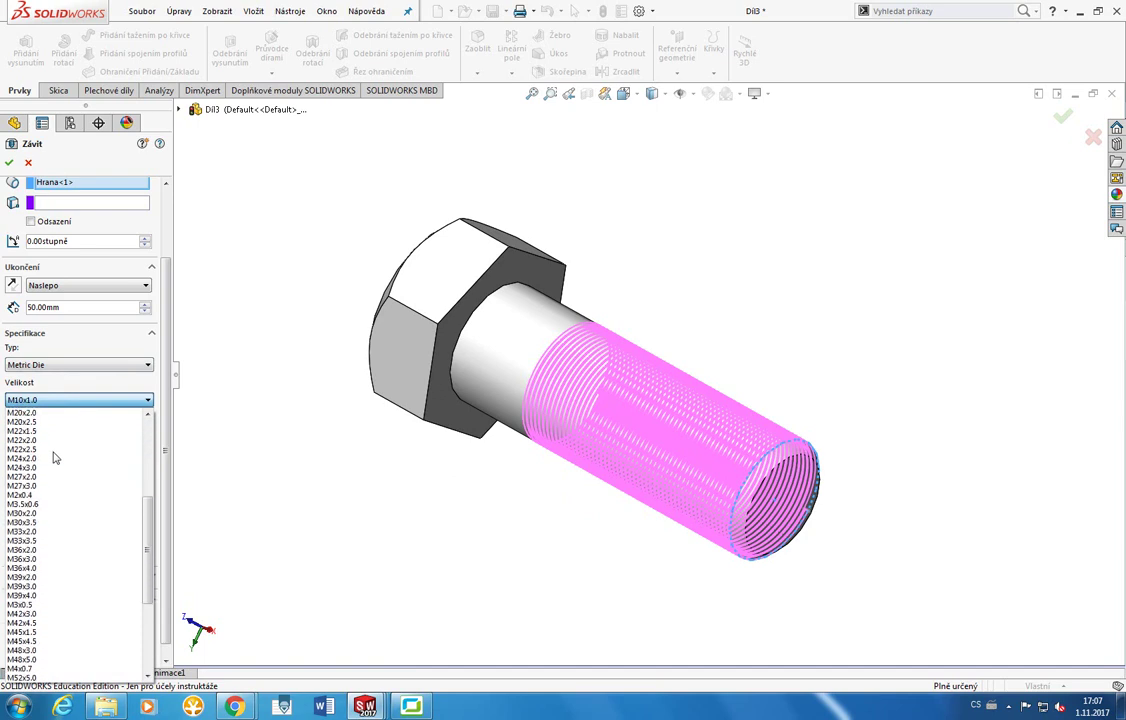
scroll(55, 458, "up", 1)
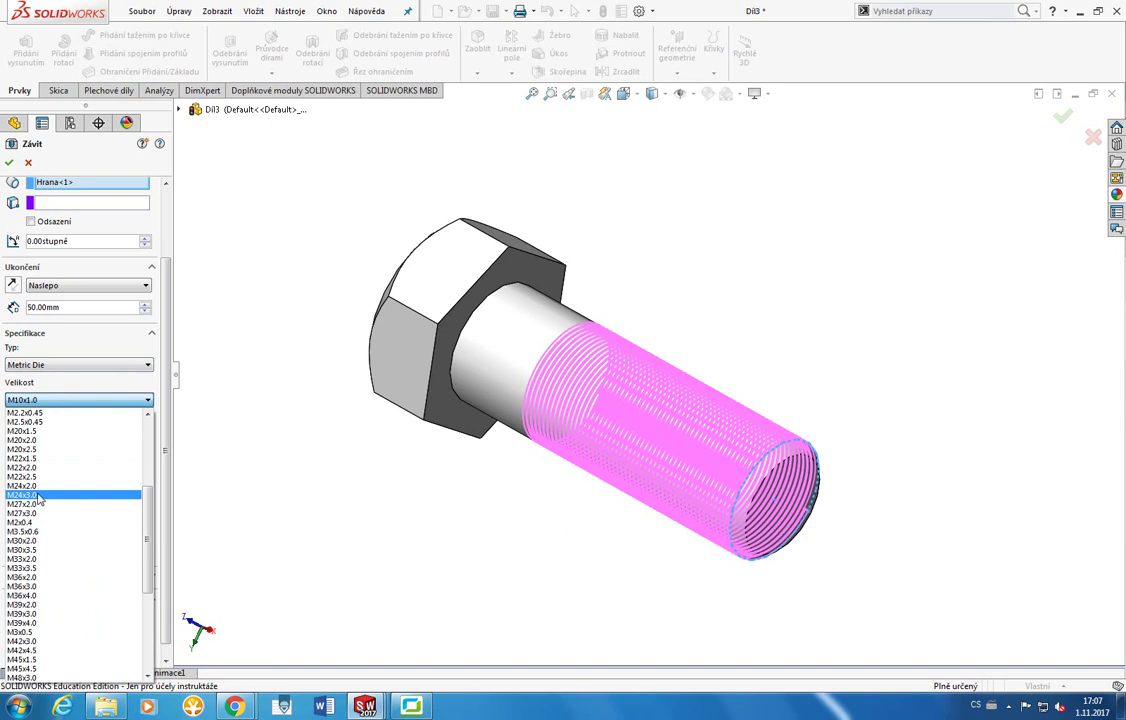
left_click(39, 497)
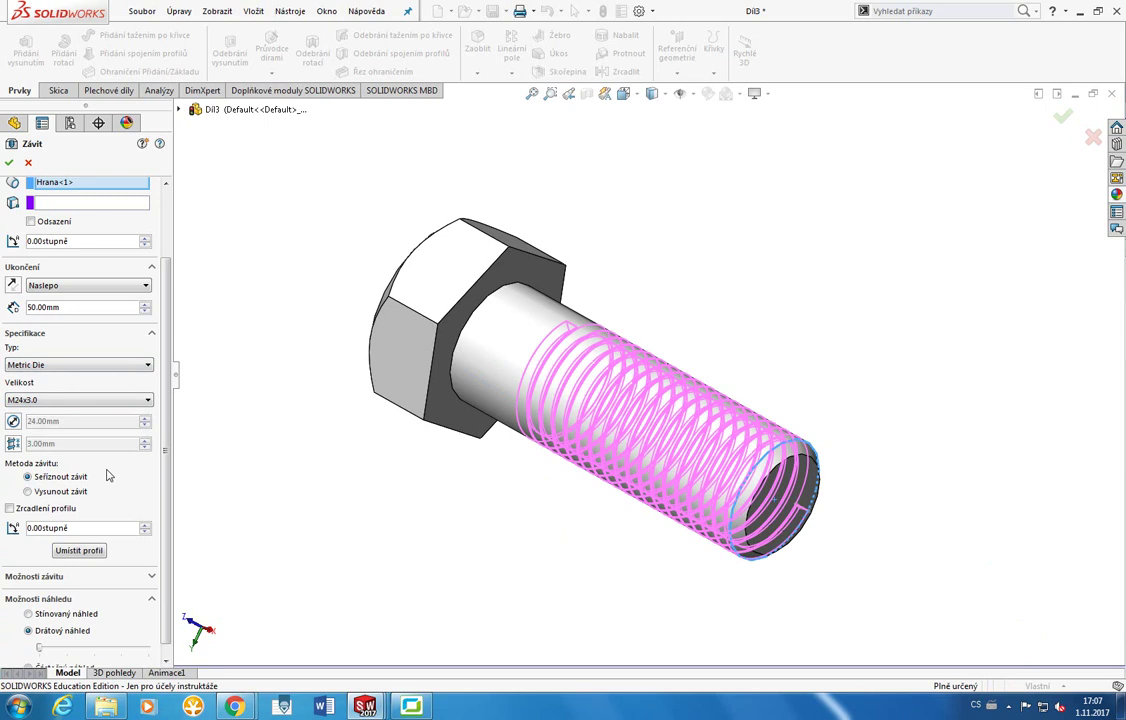
Try the extruded thread method, switch back to cut thread, and create the M24x3.0 thread on the shank.
left_click(70, 491)
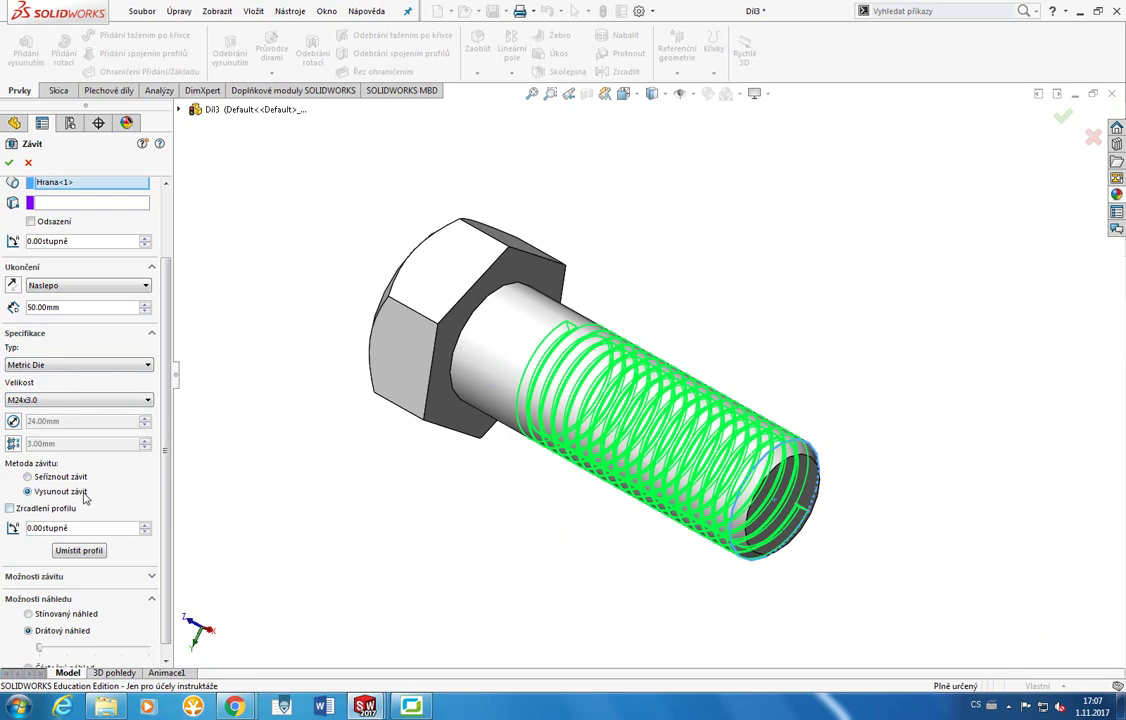
left_click(62, 477)
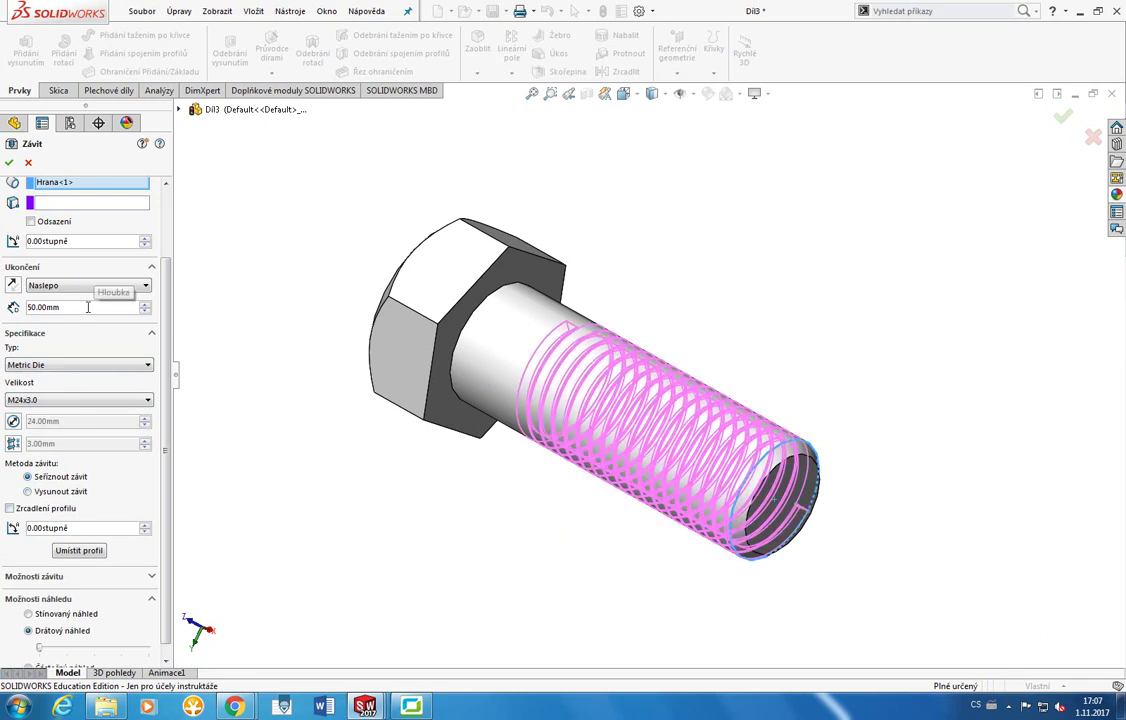
left_click(9, 162)
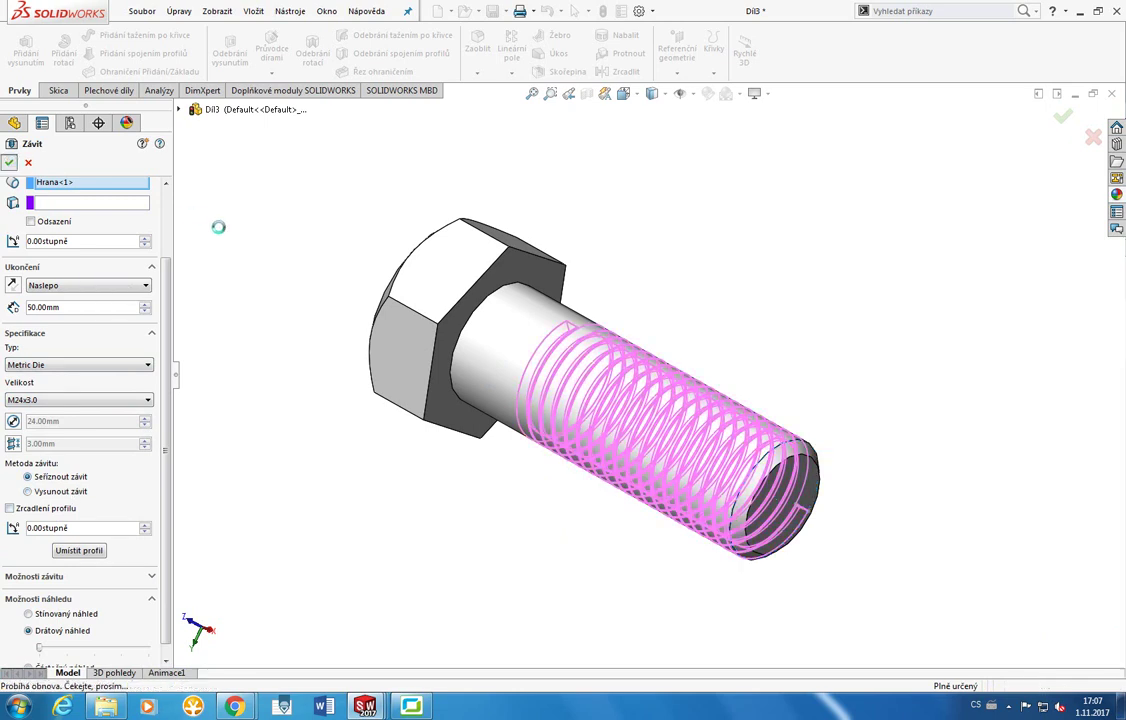
middle_click_drag(651, 250, 397, 284)
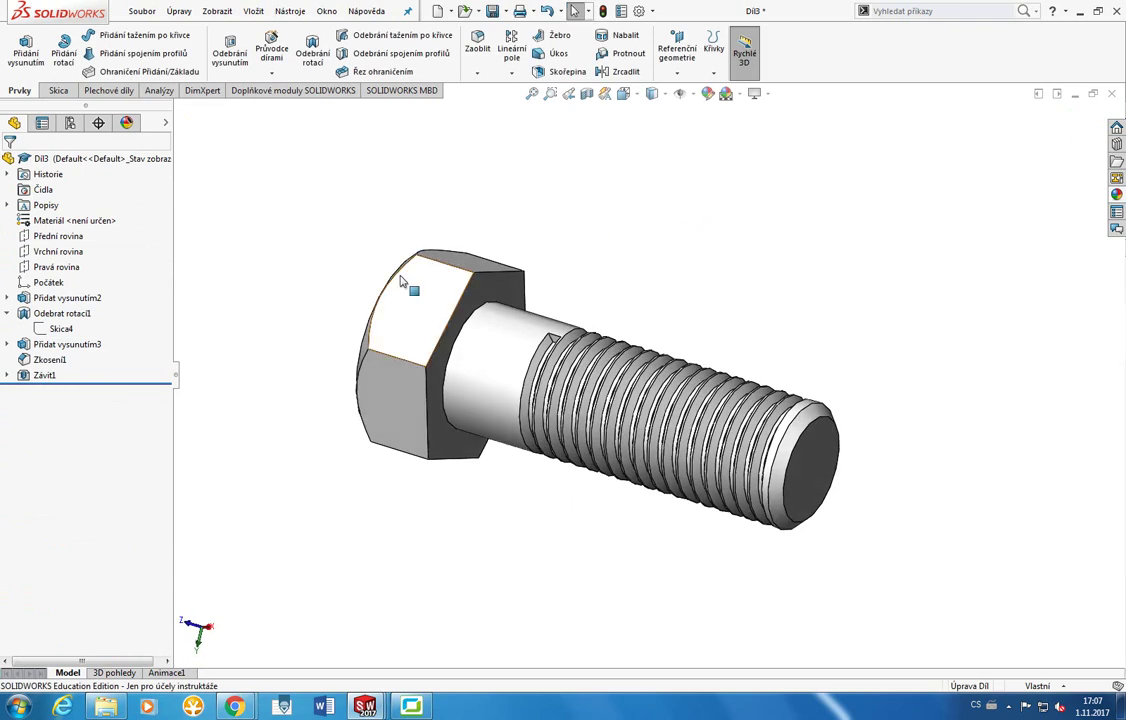
Try to change the existing thread's method from cut to extruded thread.
right_click(40, 377)
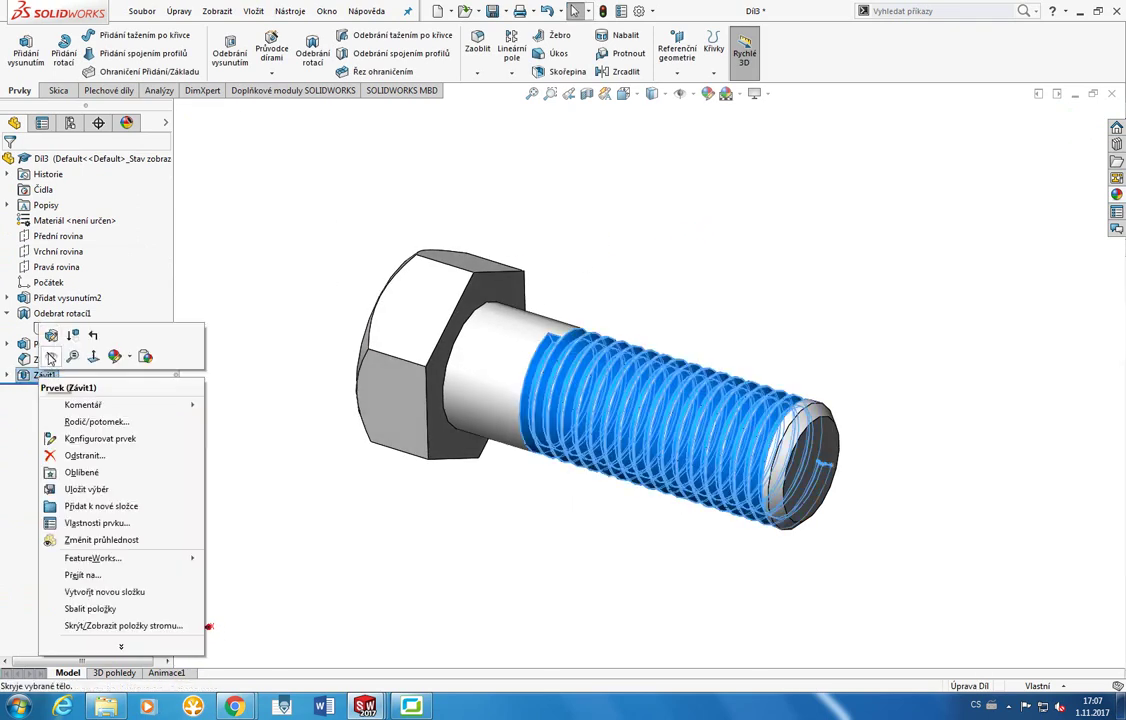
left_click(48, 330)
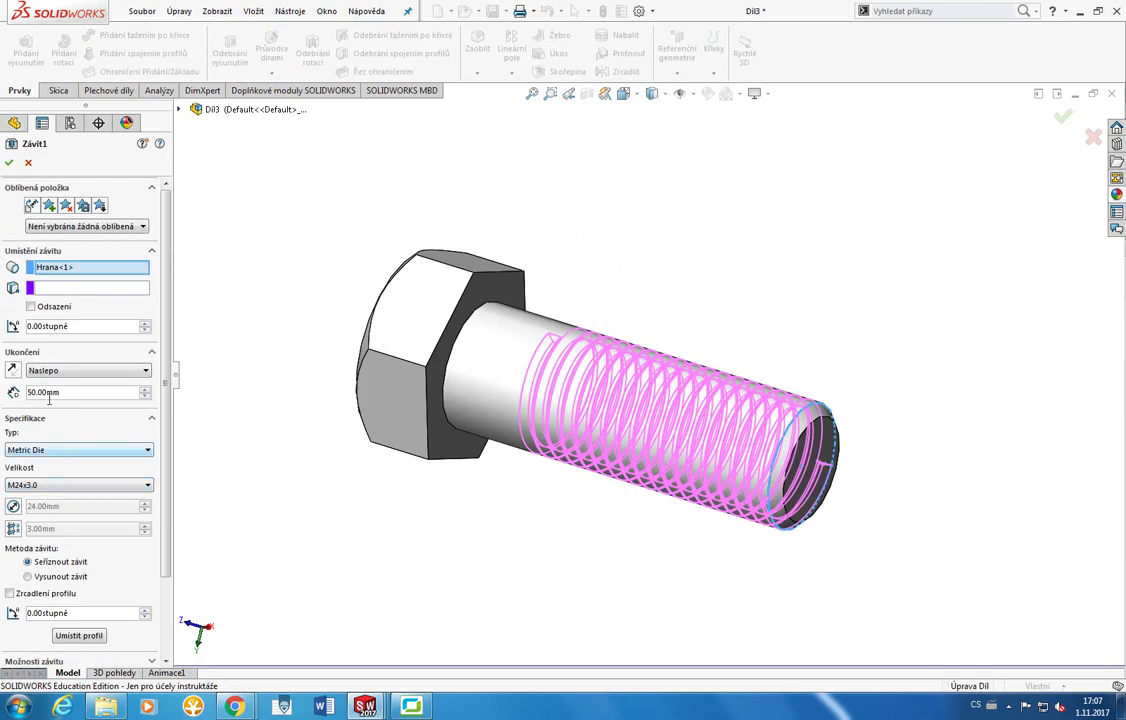
left_click(60, 578)
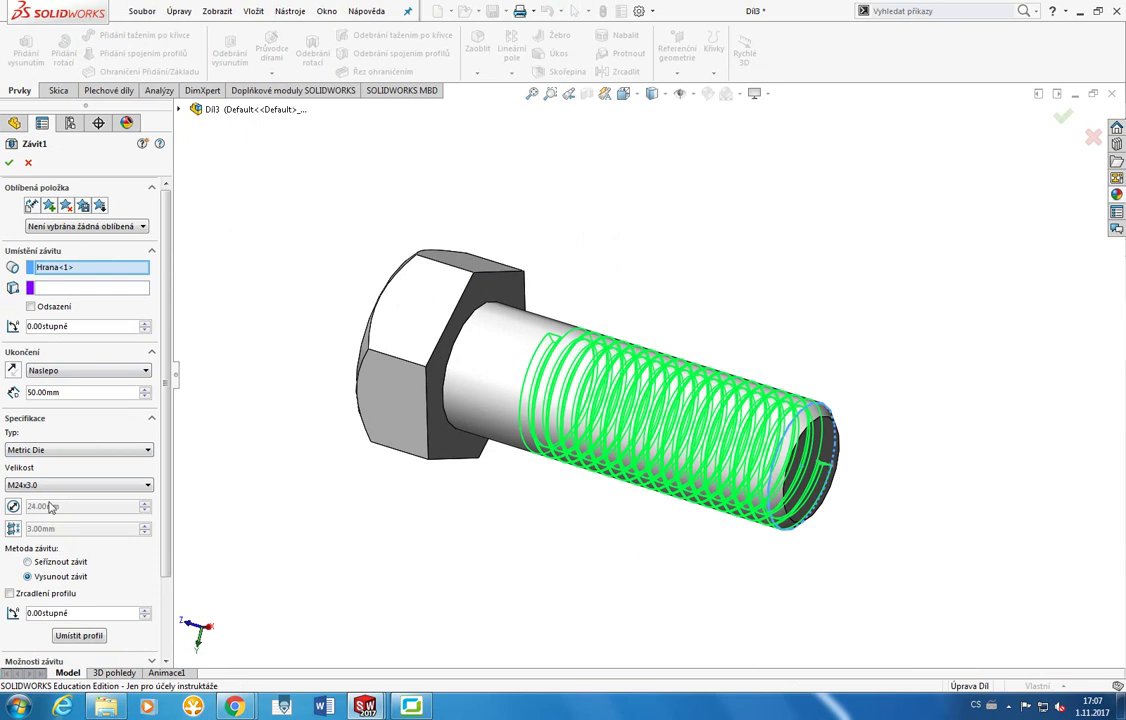
left_click(9, 162)
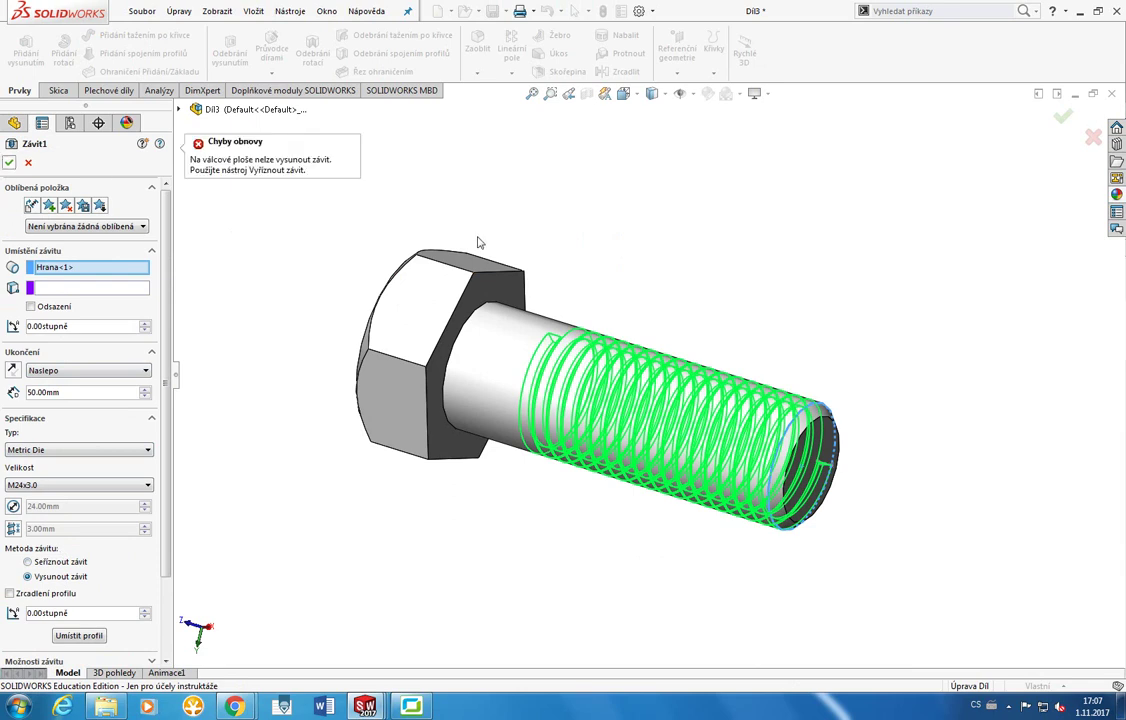
left_click(28, 162)
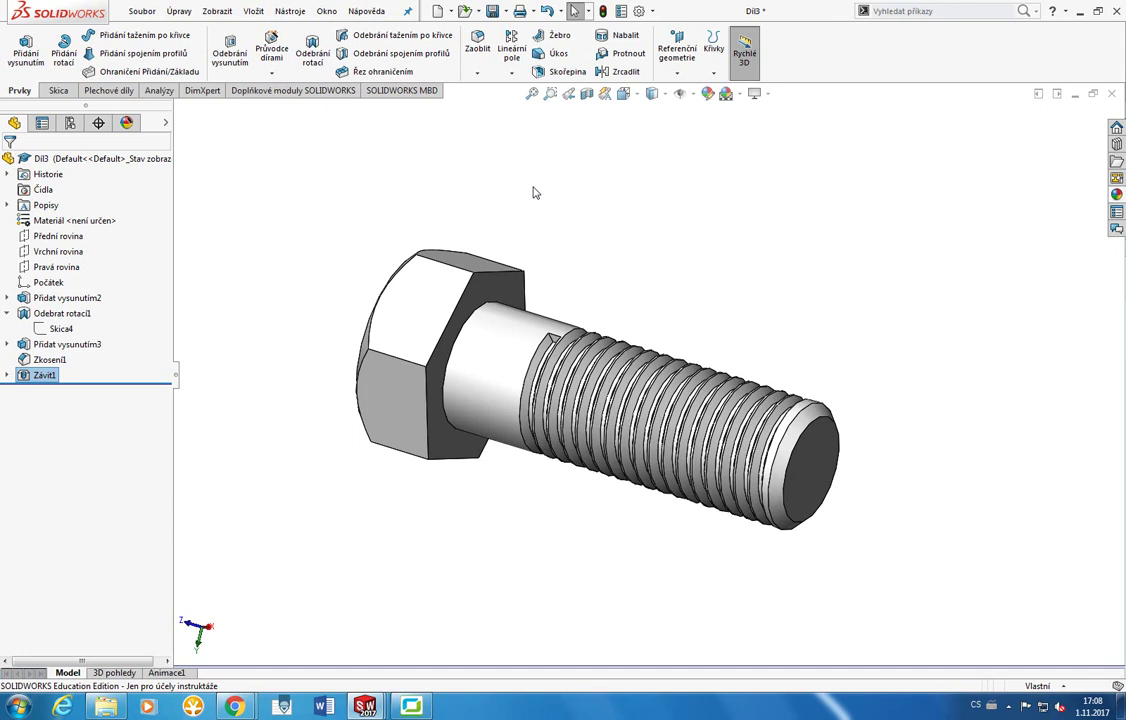
Suppress the cut thread feature and start a cosmetic thread on the circular edge where the shank meets its end chamfer.
right_click(45, 375)
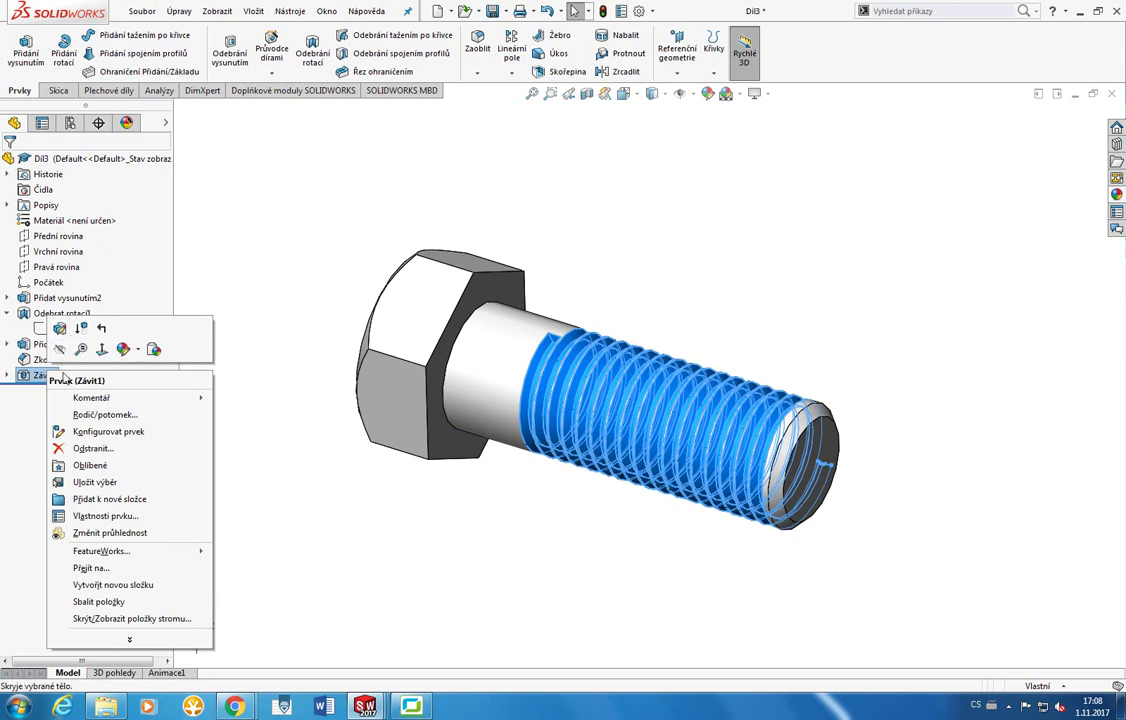
left_click(82, 338)
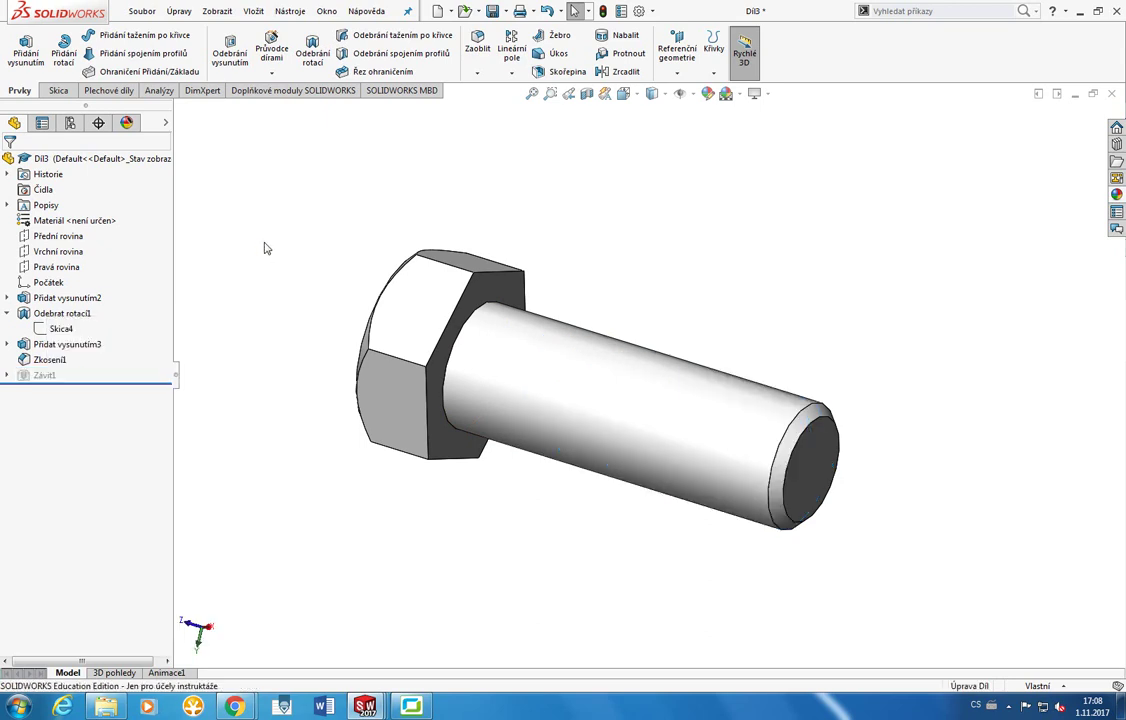
left_click(262, 16)
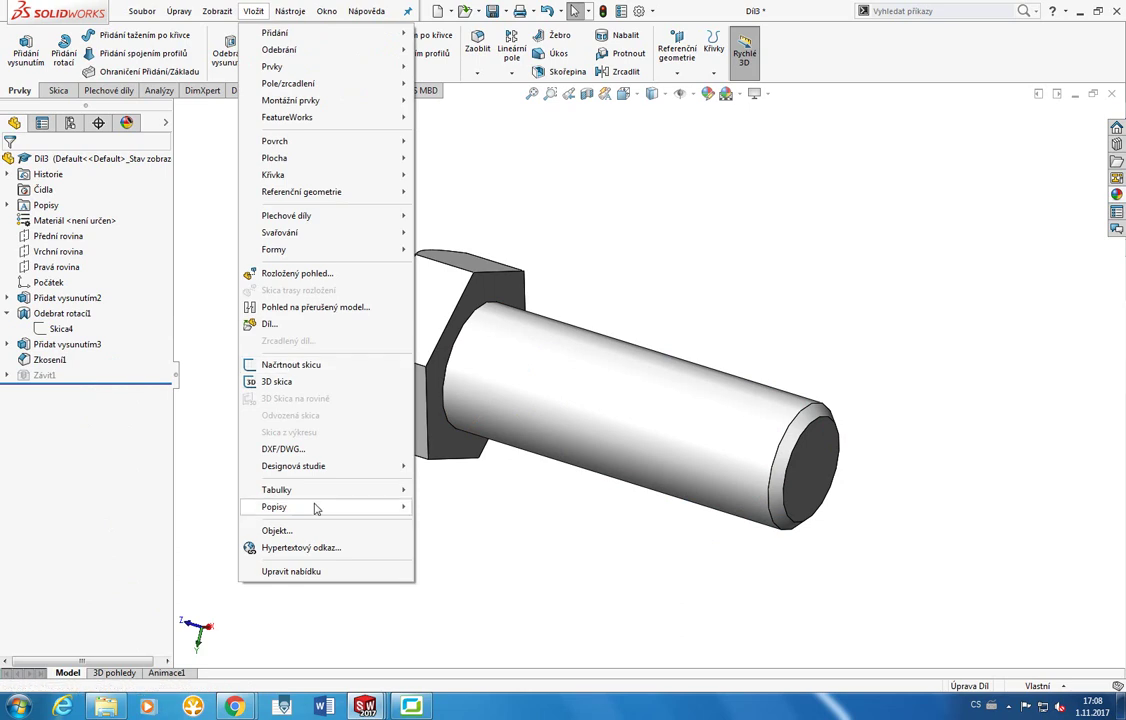
mouse_move(315, 509)
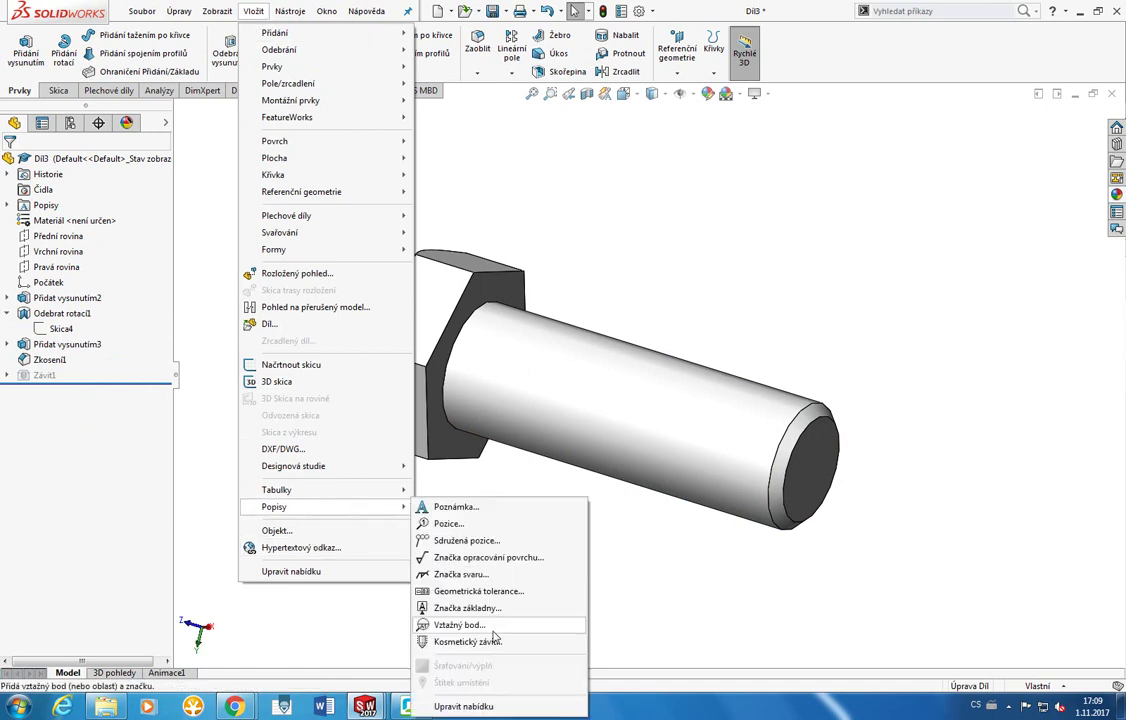
left_click(466, 636)
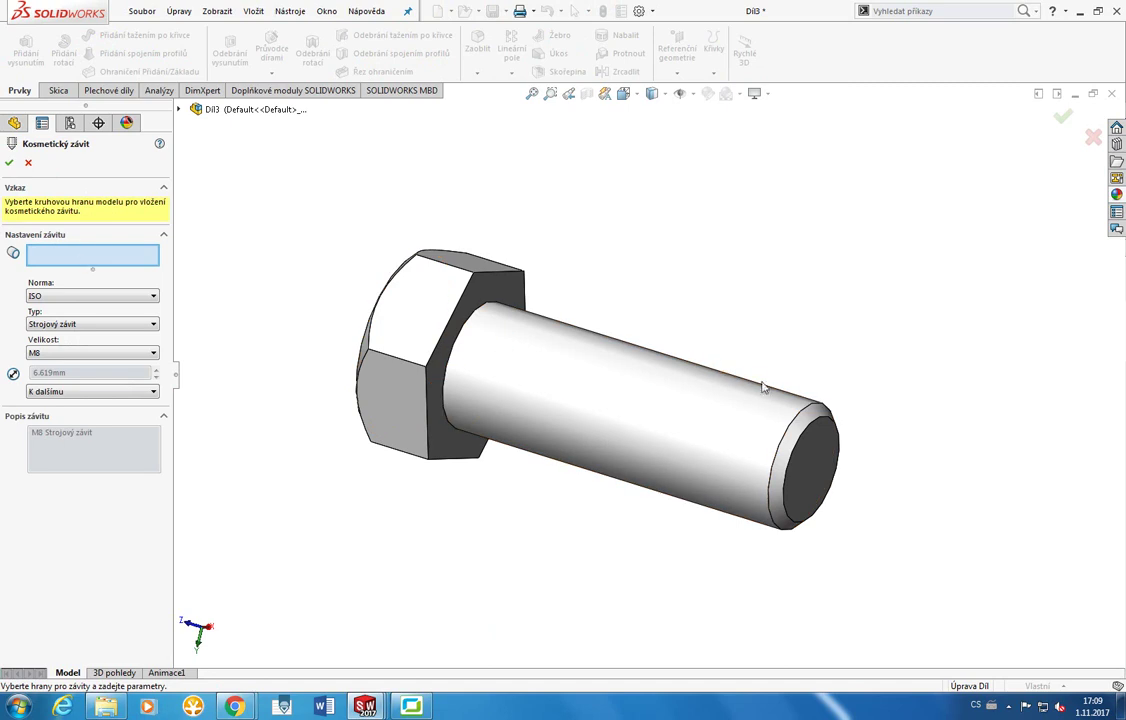
left_click(810, 416)
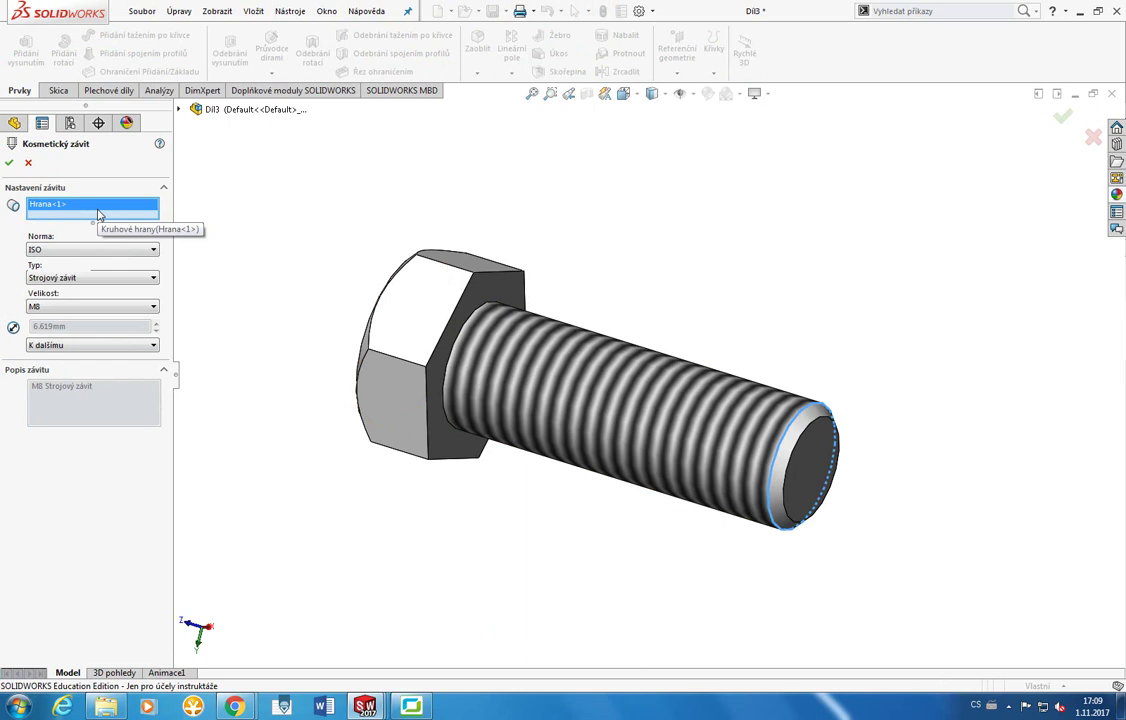
Set the ISO machine thread size of the cosmetic thread to M24 and create it on the shank.
left_click(132, 307)
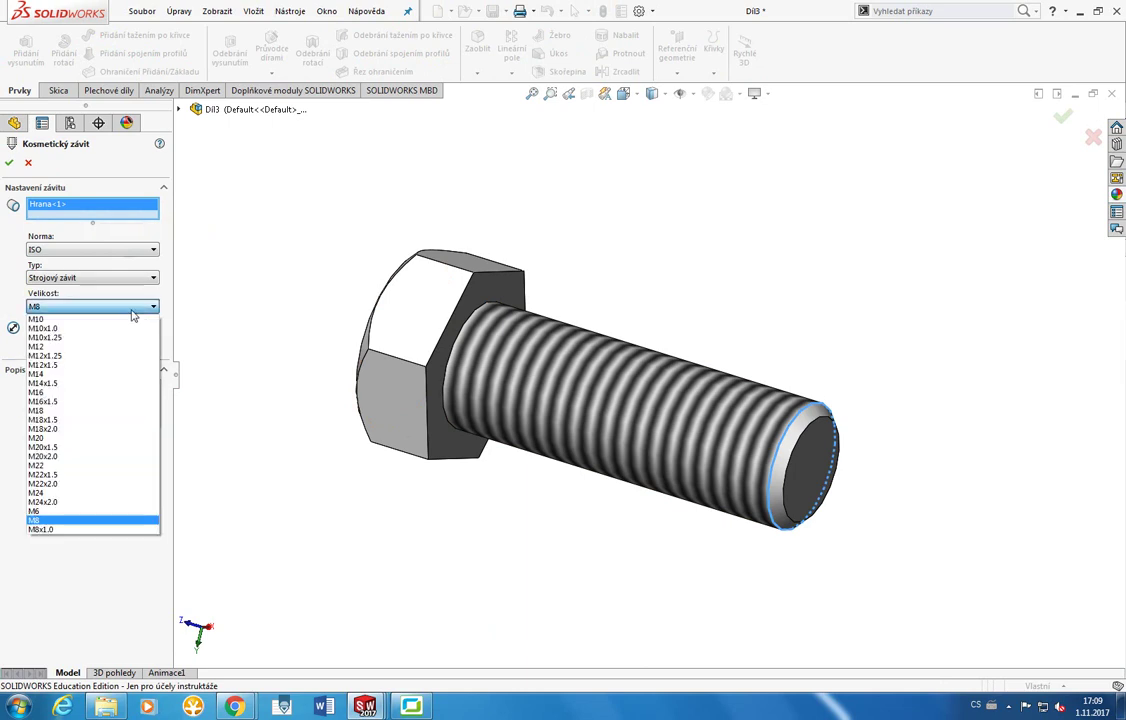
left_click(78, 493)
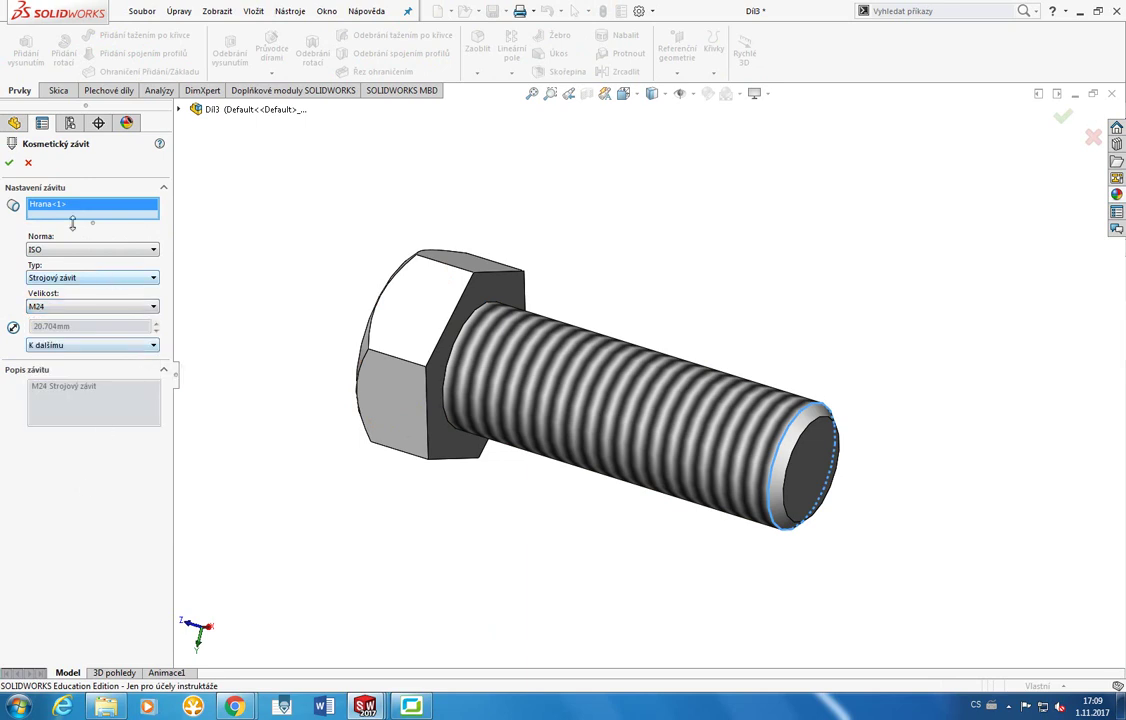
left_click(10, 164)
middle_click_drag(731, 366, 779, 354)
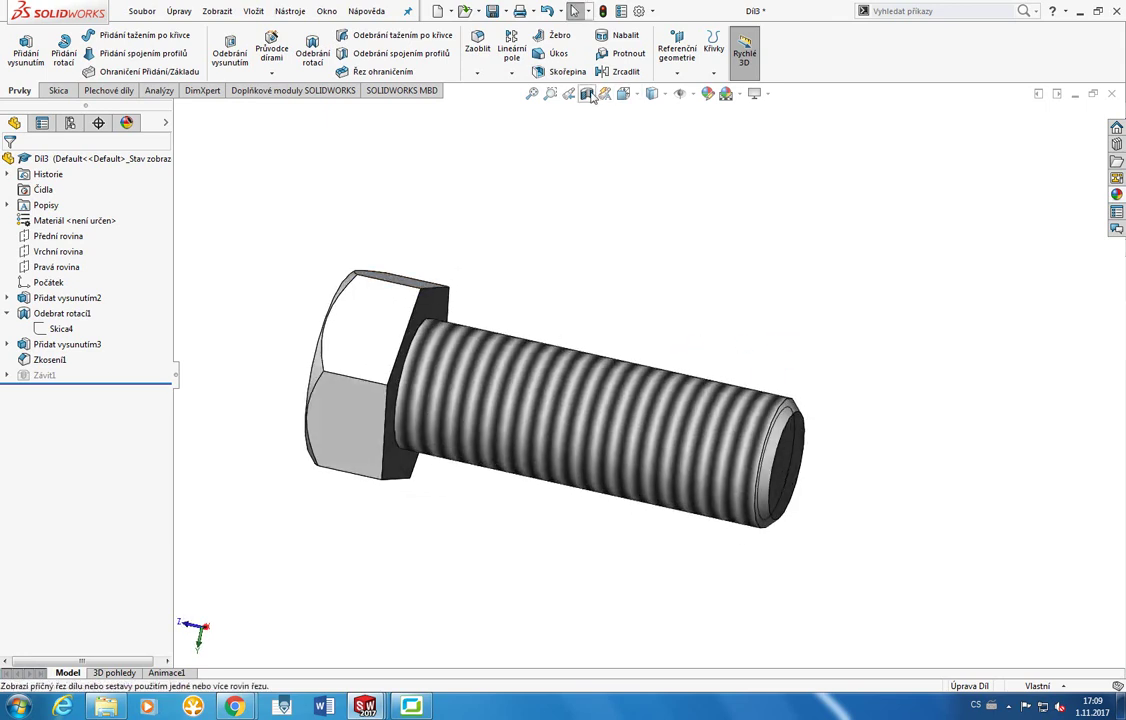
Preview section views of the bolt through the front, top and right planes, and leave without keeping a section.
left_click(623, 94)
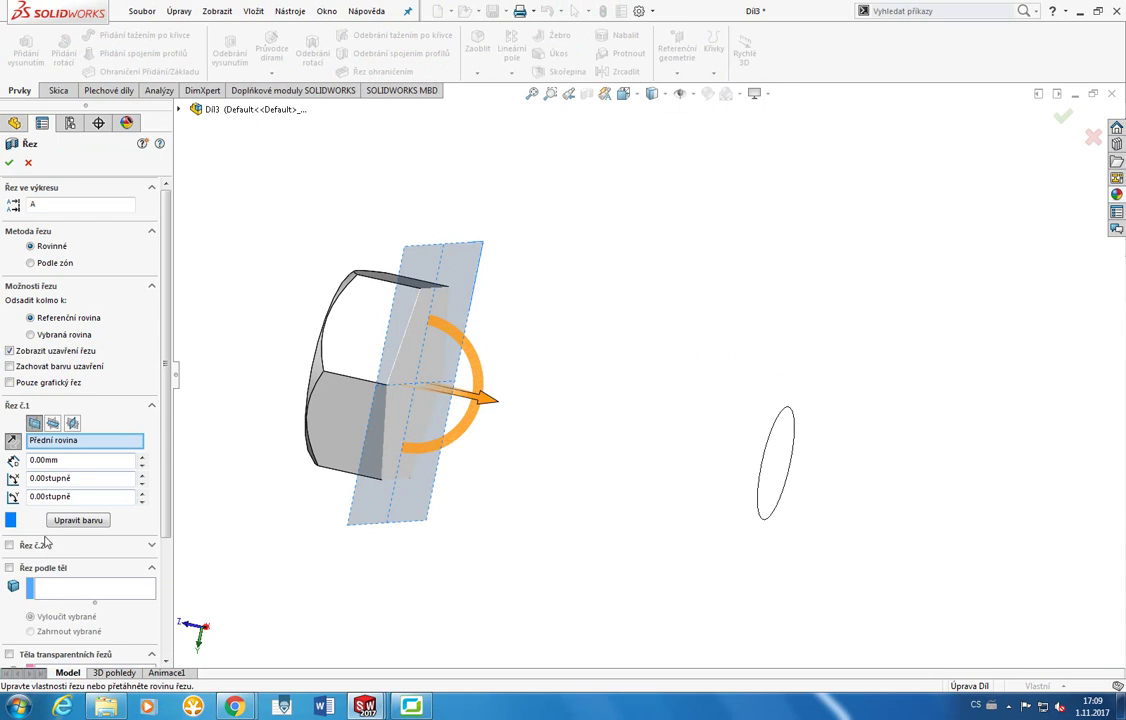
left_click(52, 423)
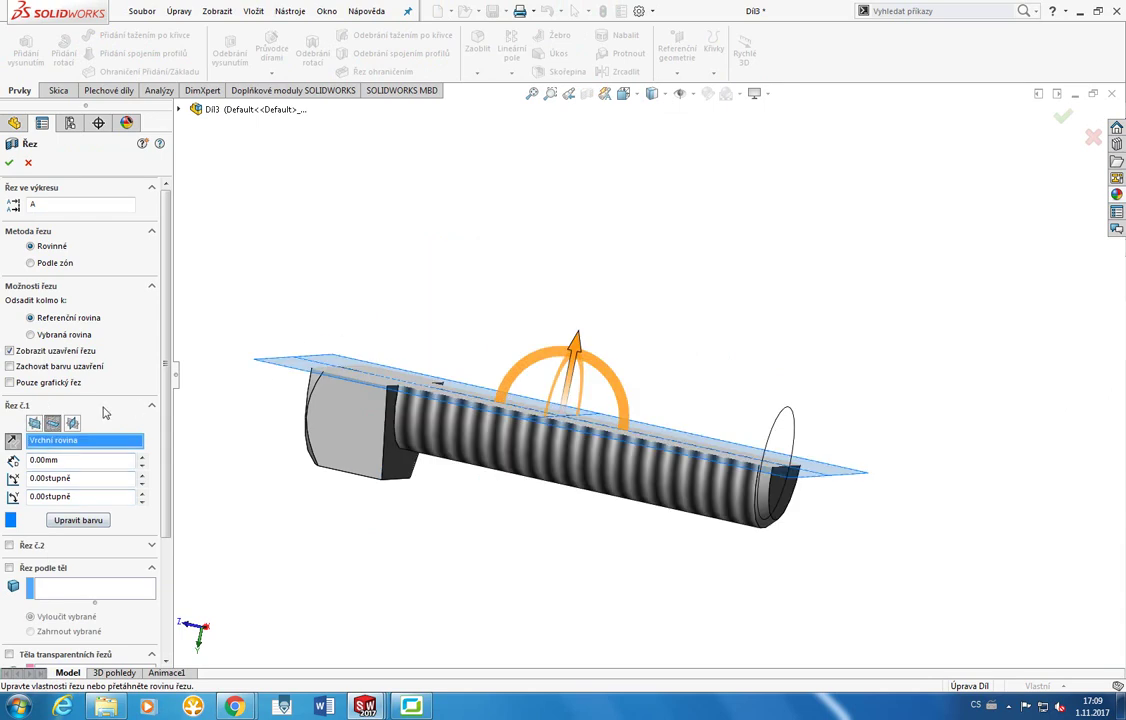
left_click(72, 423)
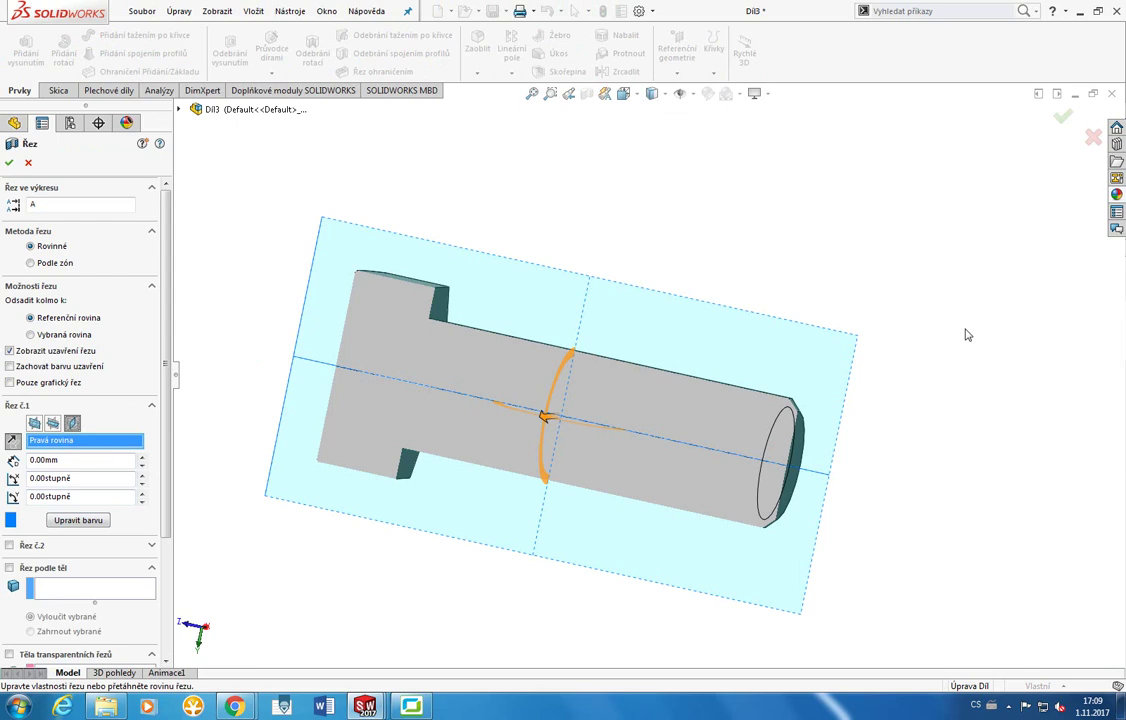
key("Escape")
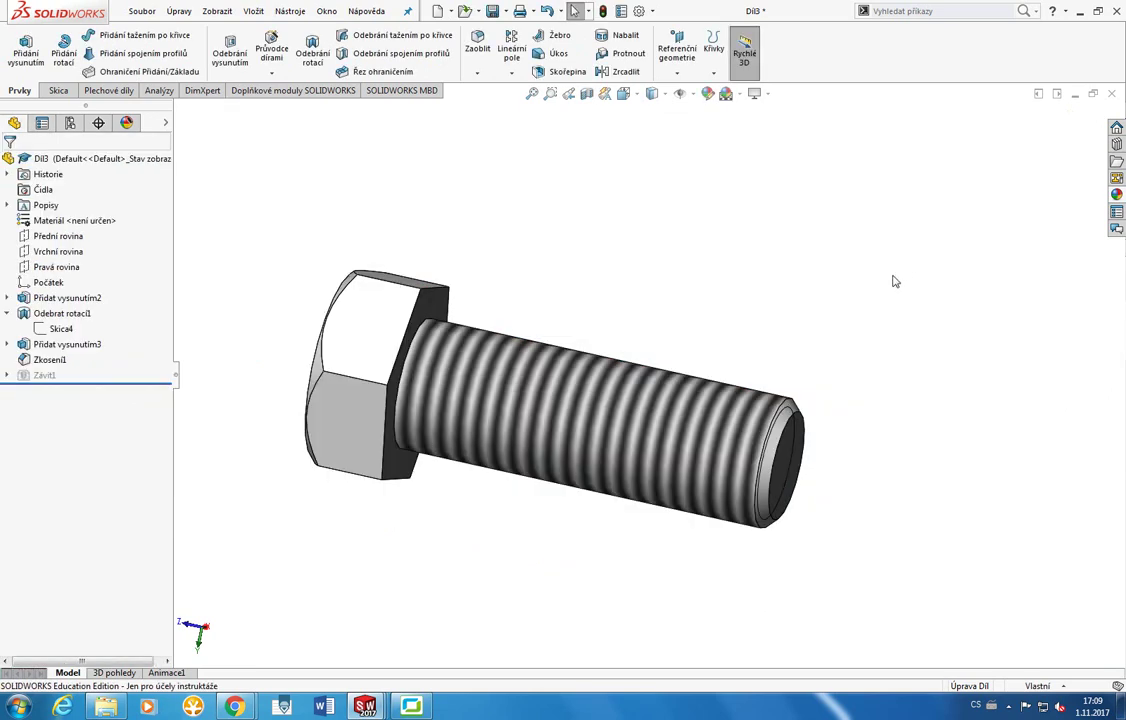
Save the part as Díl3 in the Solid krouzek folder and create a drawing from it.
left_click(491, 11)
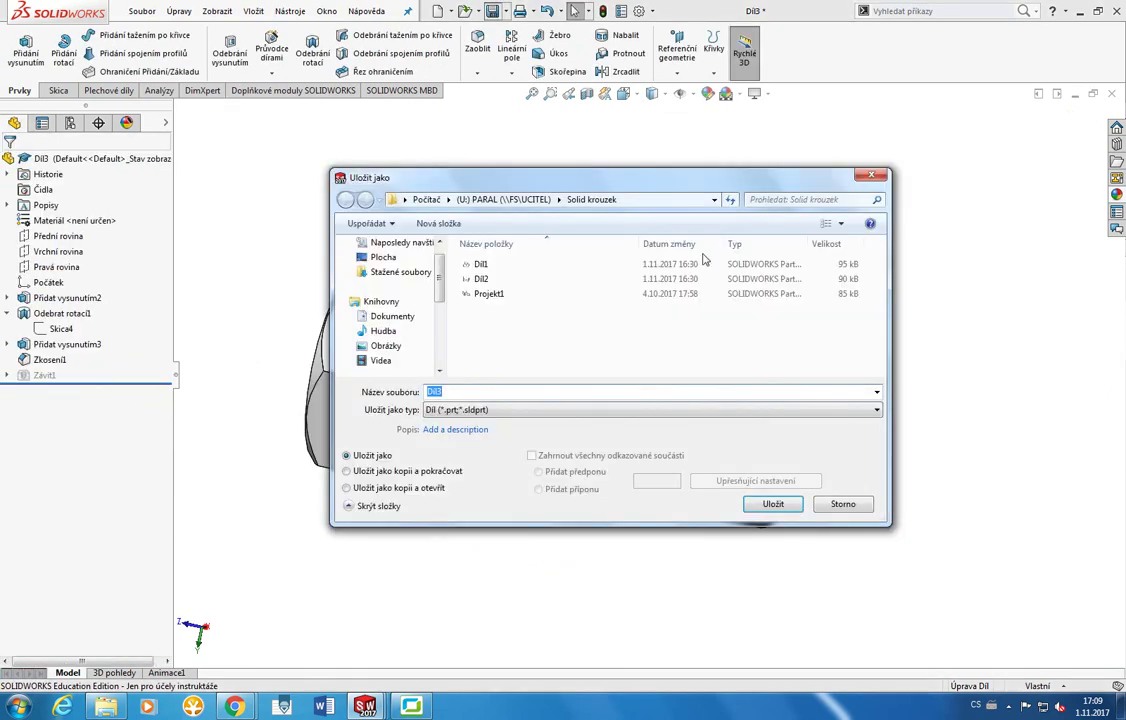
left_click(756, 504)
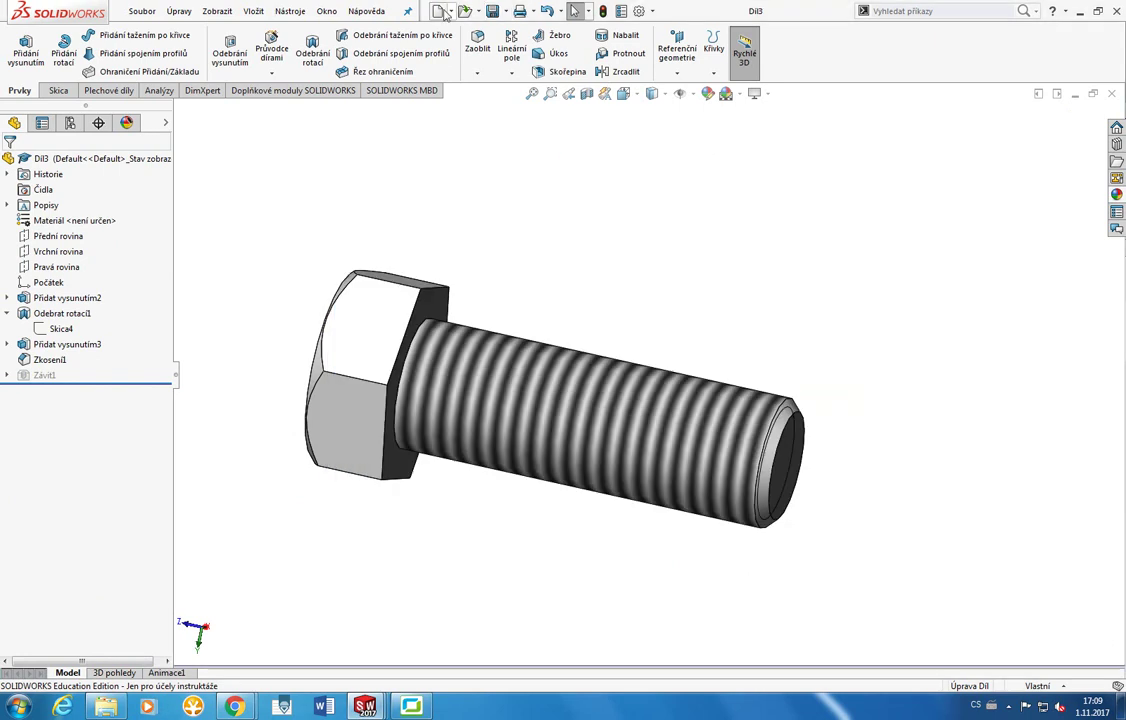
left_click(451, 11)
left_click(463, 50)
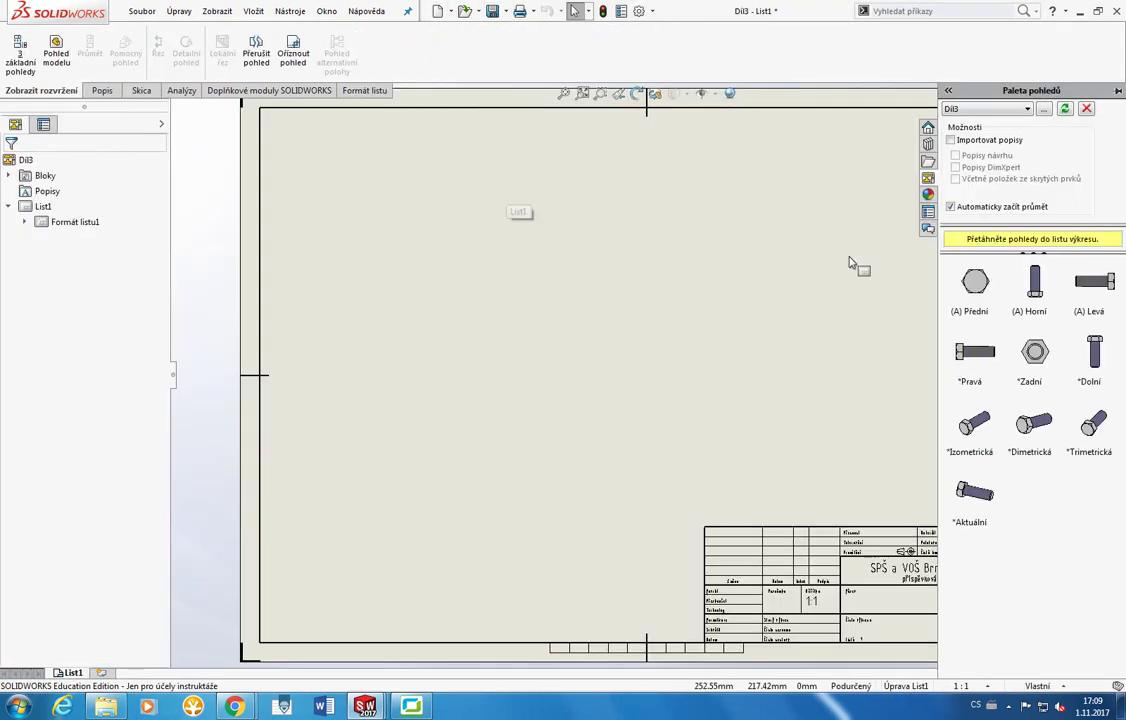
Place the (A) Horní view of the bolt on the drawing sheet and finish without adding projected views.
left_click_drag(945, 250, 684, 328)
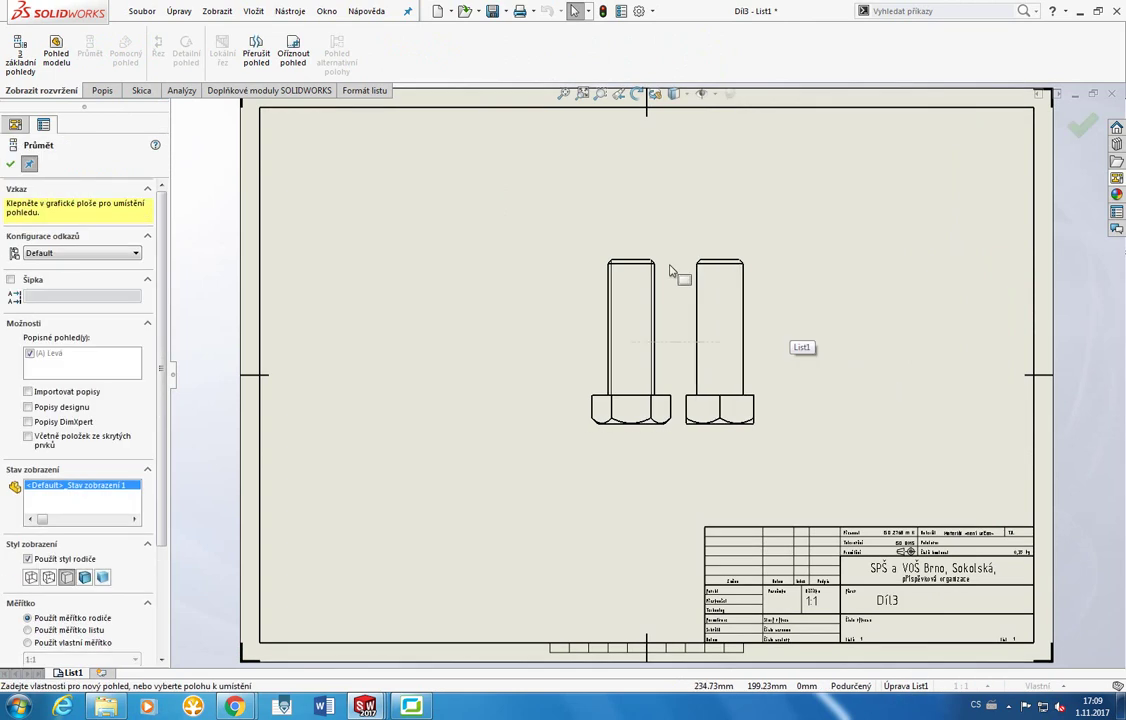
scroll(729, 335, "down", 5)
scroll(705, 340, "down", 2)
key("Escape")
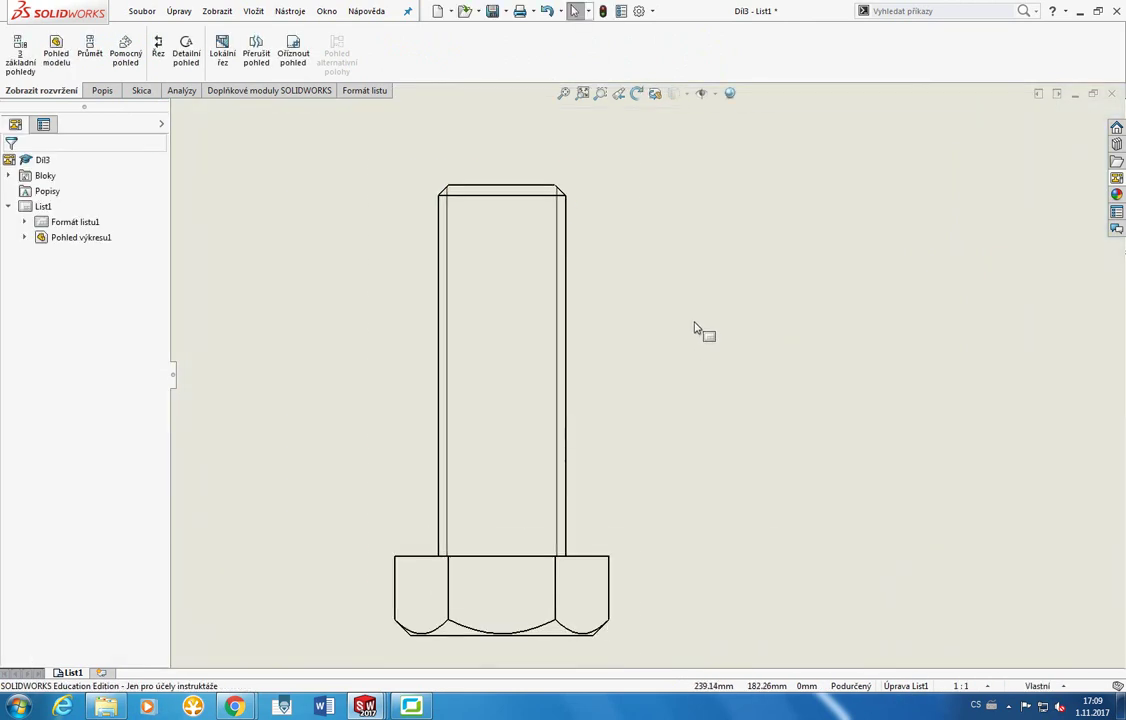
Try to dimension the cosmetic thread lines and the shank's outer edge in the drawing view with Smart Dimension.
left_click(102, 90)
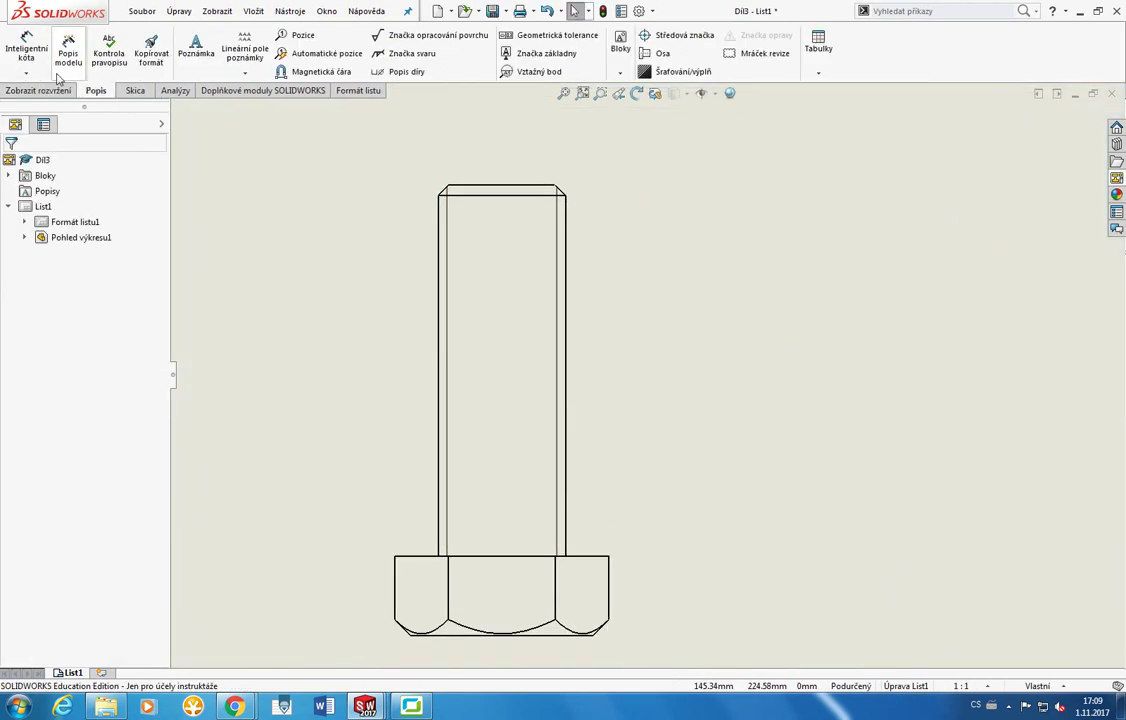
left_click(26, 50)
left_click(447, 243)
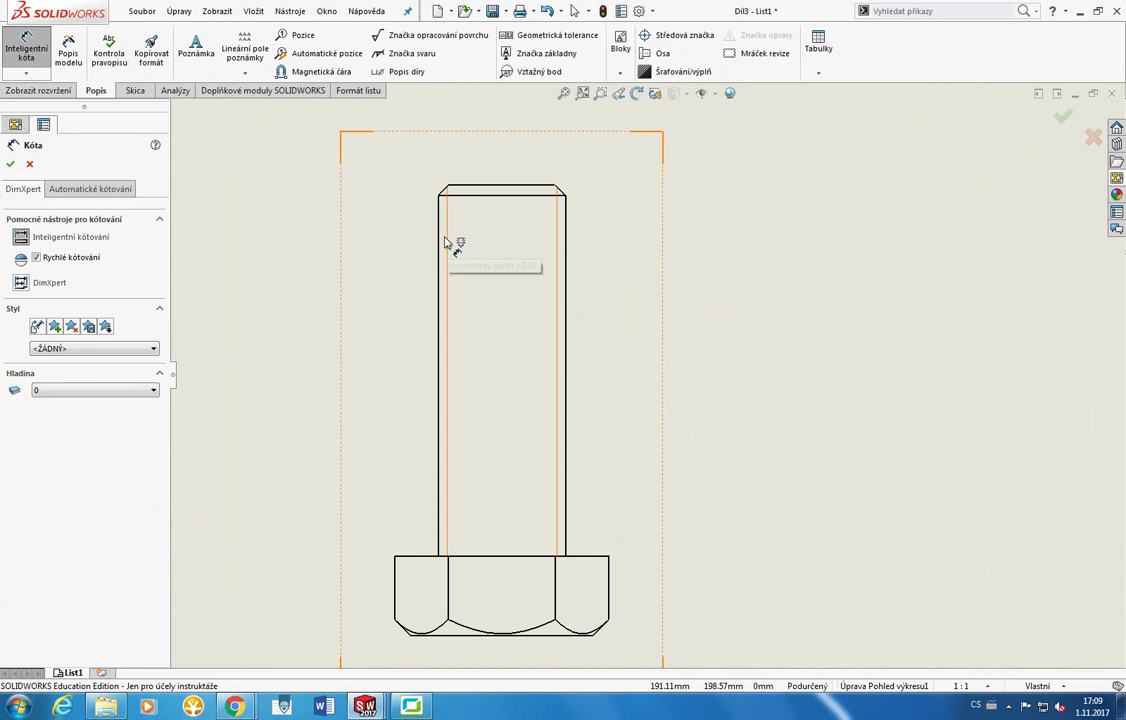
key("Escape")
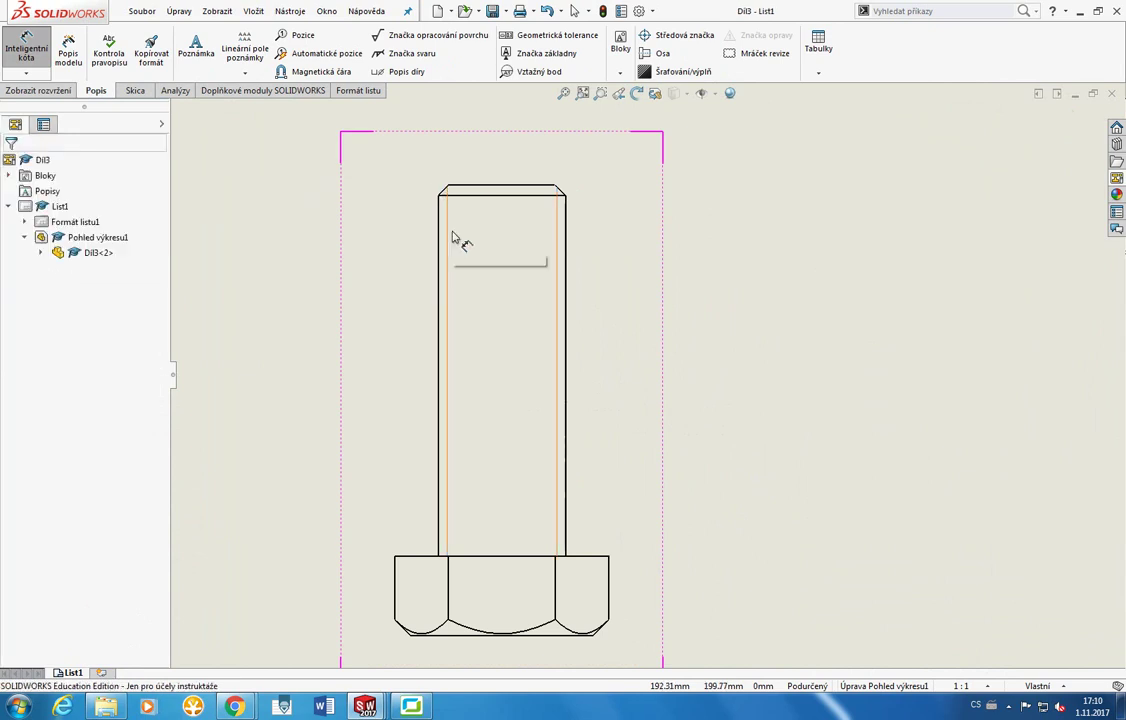
right_click_drag(303, 264, 414, 218)
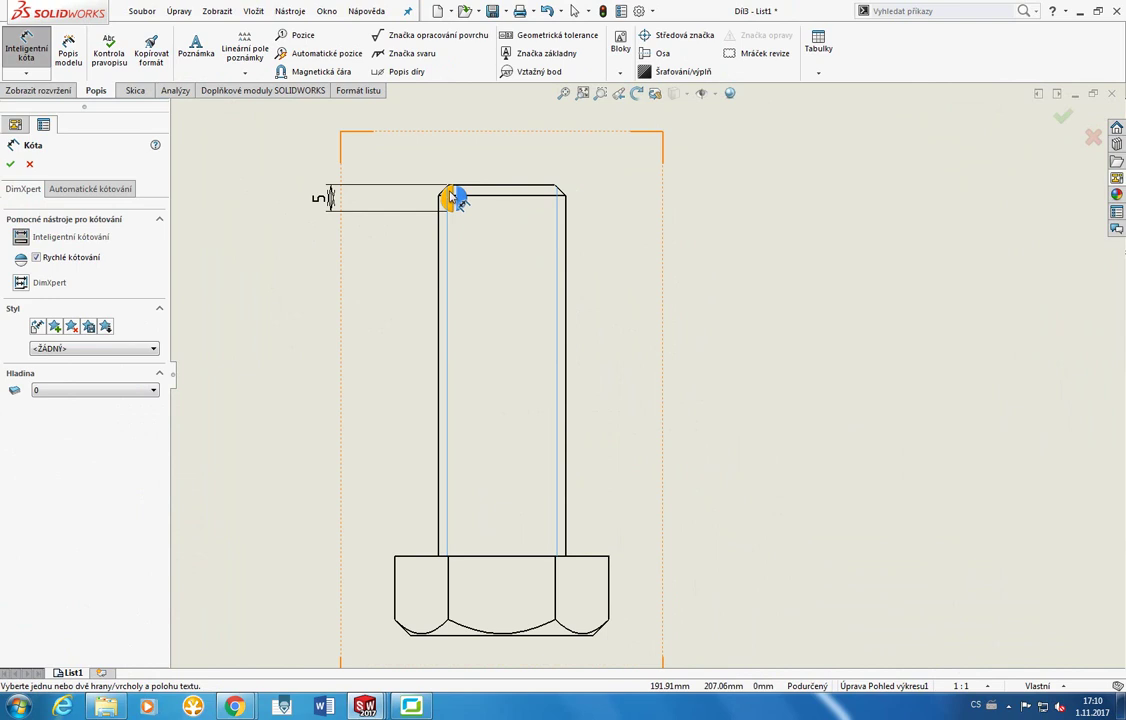
key("Escape")
left_click(405, 206)
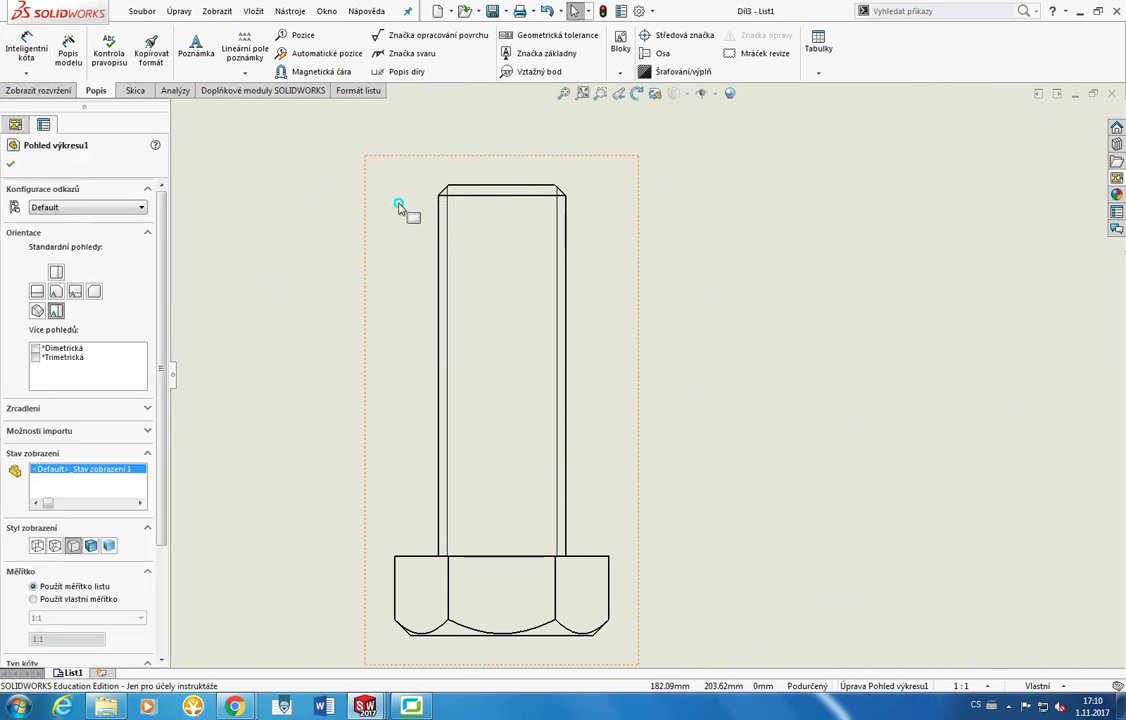
right_click_drag(405, 206, 420, 201)
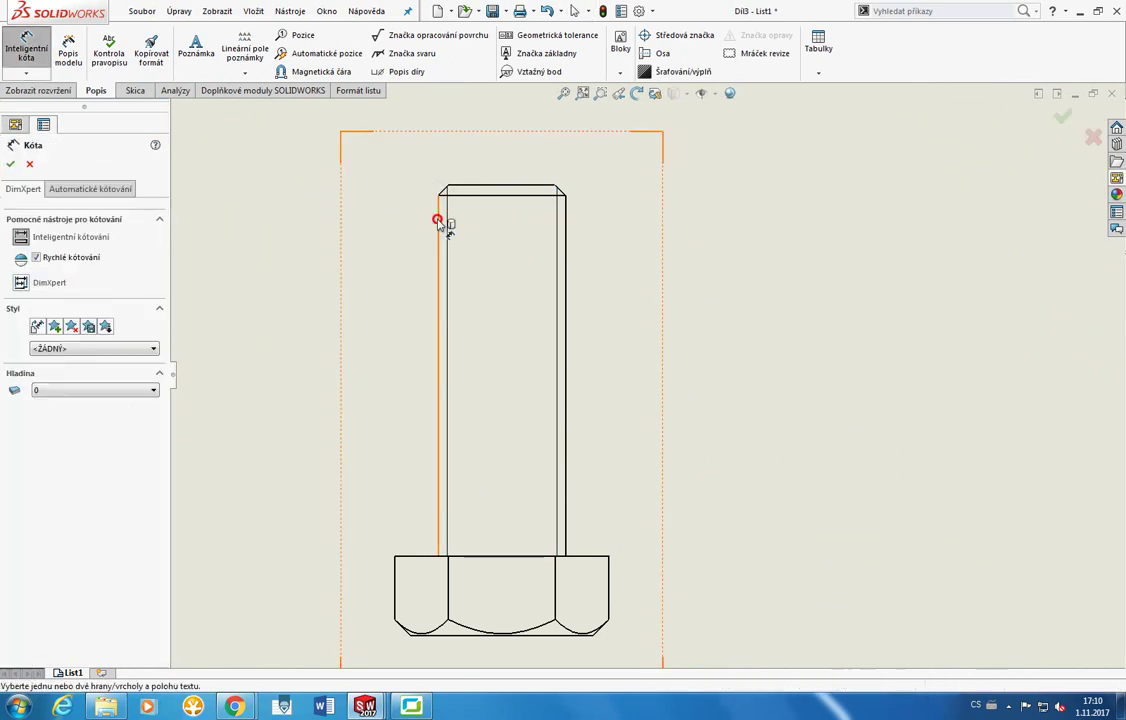
left_click(440, 222)
key("Escape")
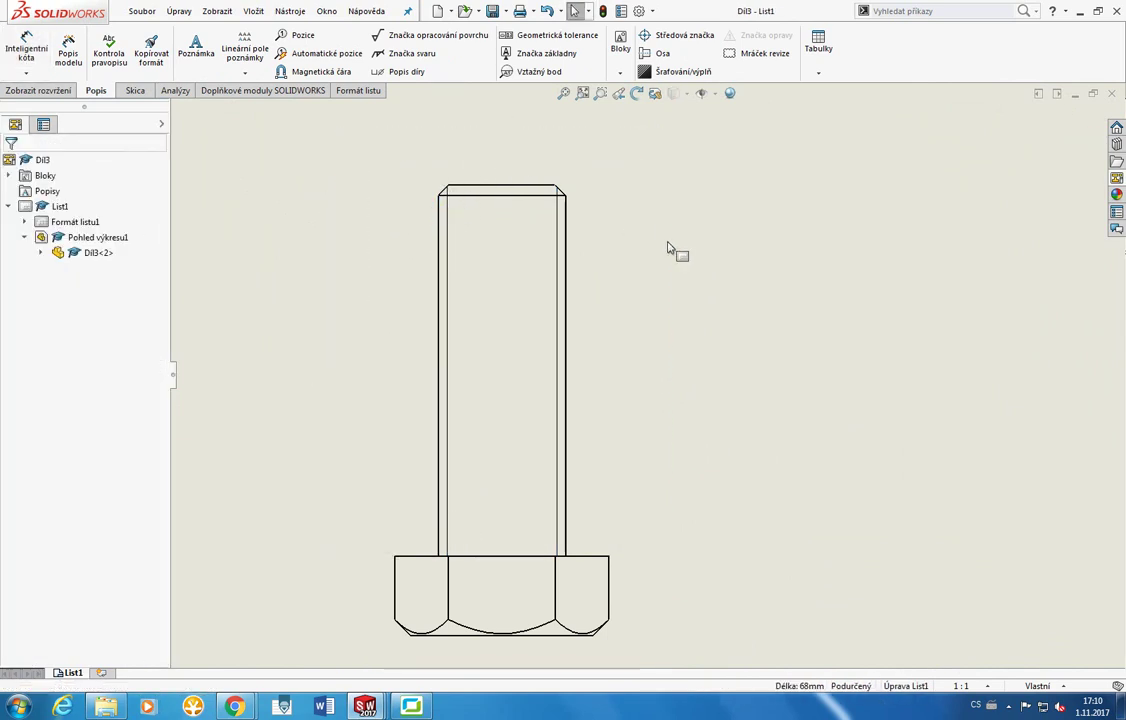
Try to dimension the bolt's end edge and the distance between the shank's outer edges in the drawing view.
right_click_drag(668, 246, 678, 195)
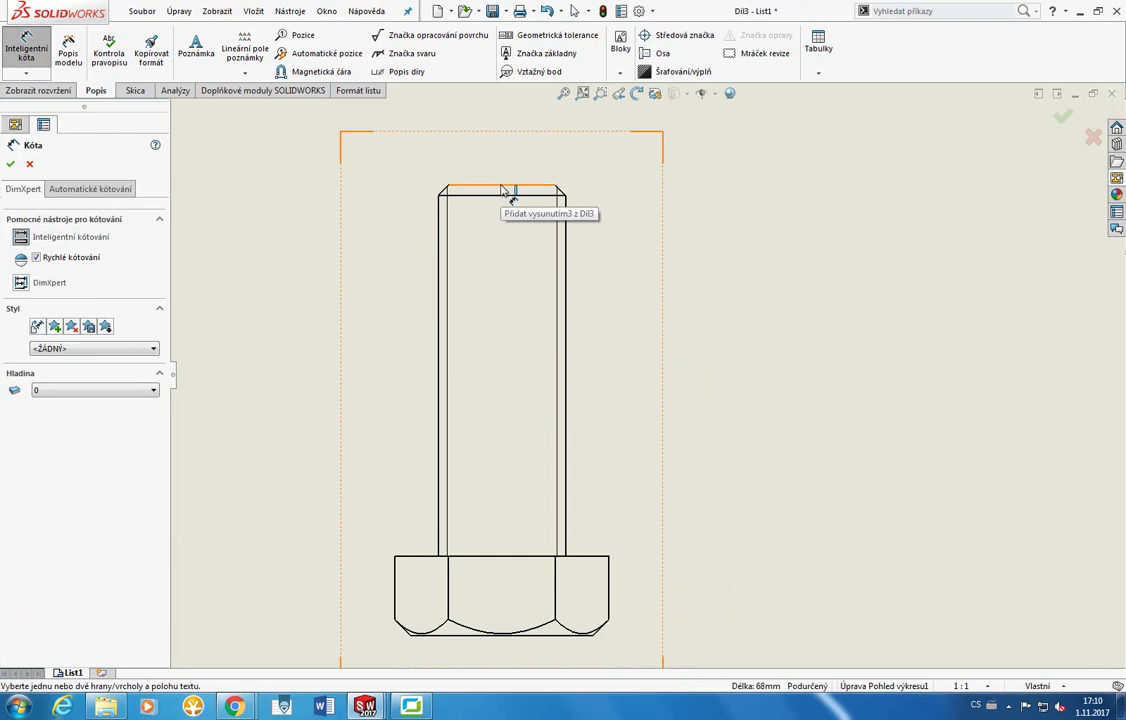
left_click(509, 188)
key("Escape")
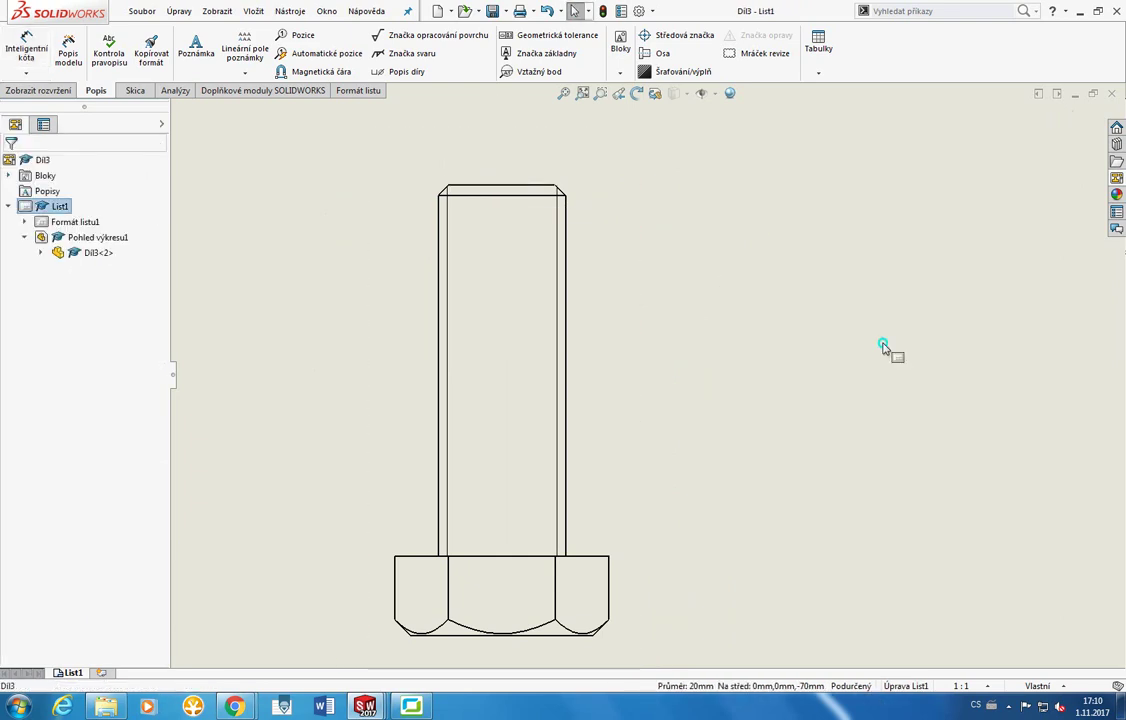
right_click_drag(777, 270, 802, 258)
left_click(567, 280)
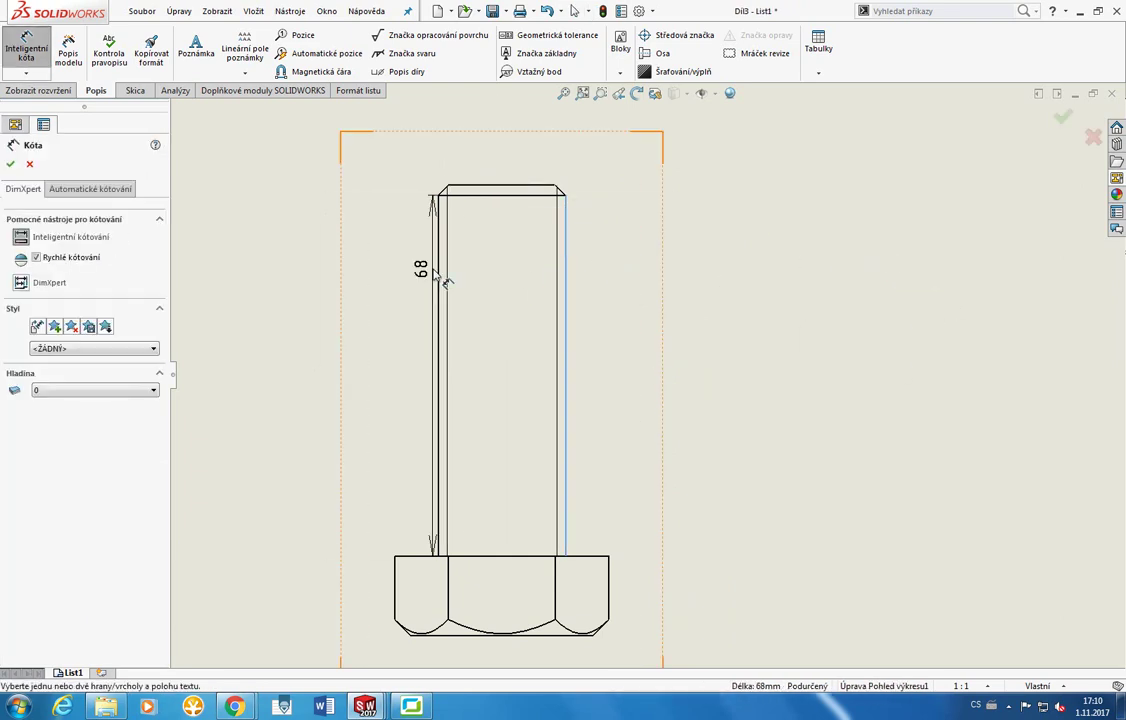
left_click(440, 258)
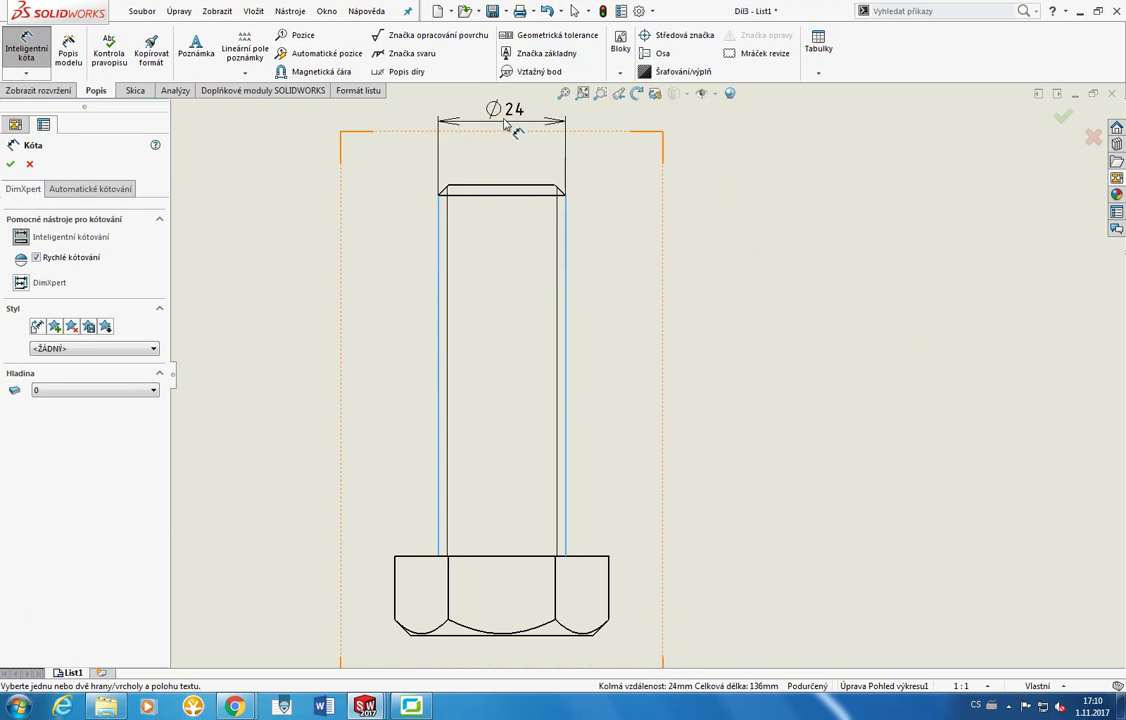
key("Escape")
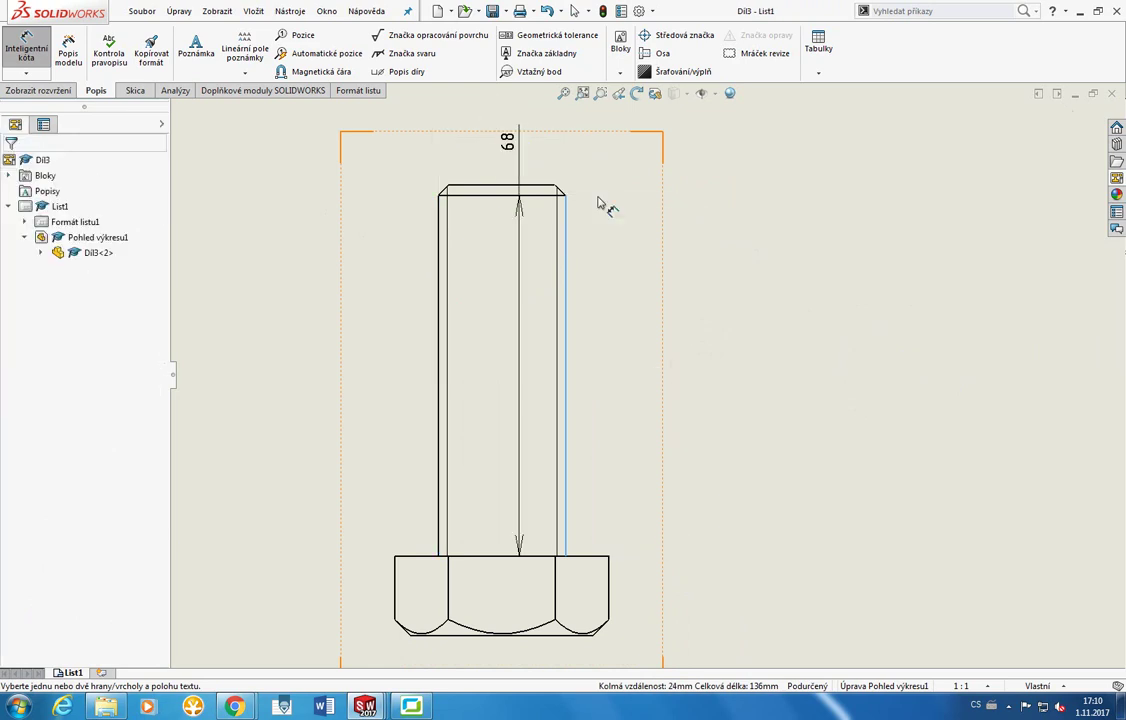
Try to dimension the distance between the two cosmetic thread lines and the chamfer's edge near the bolt's end.
right_click_drag(837, 358, 852, 344)
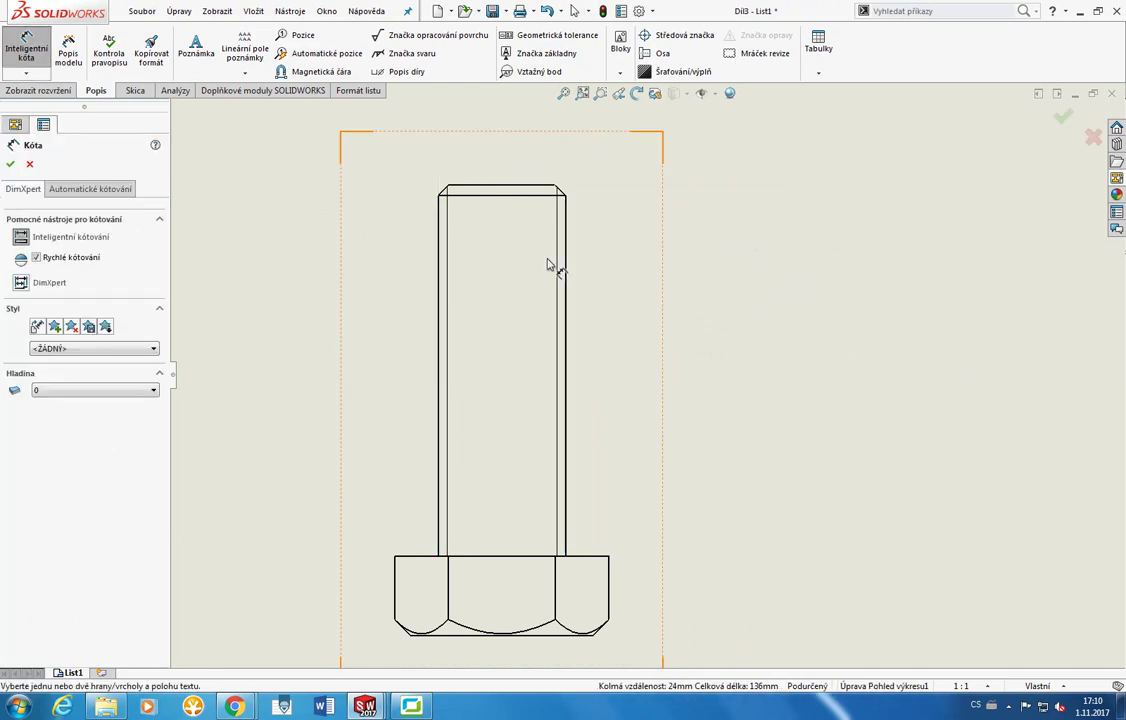
left_click(550, 263)
left_click(446, 271)
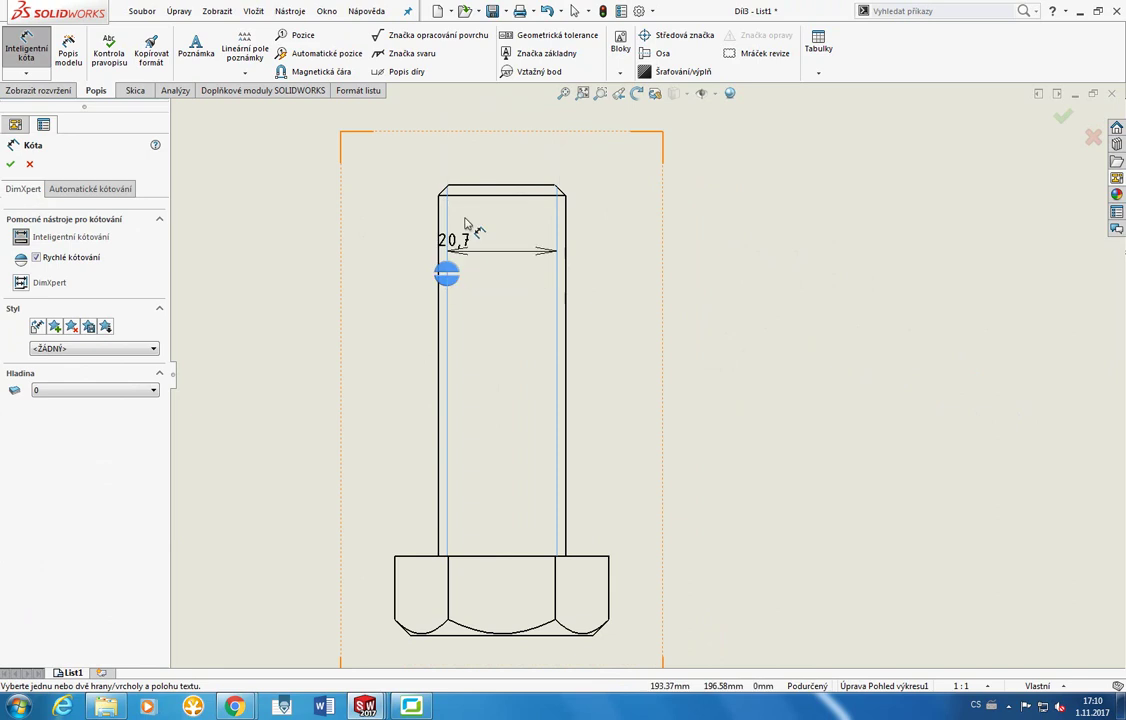
key("Escape")
scroll(502, 138, "down", 2)
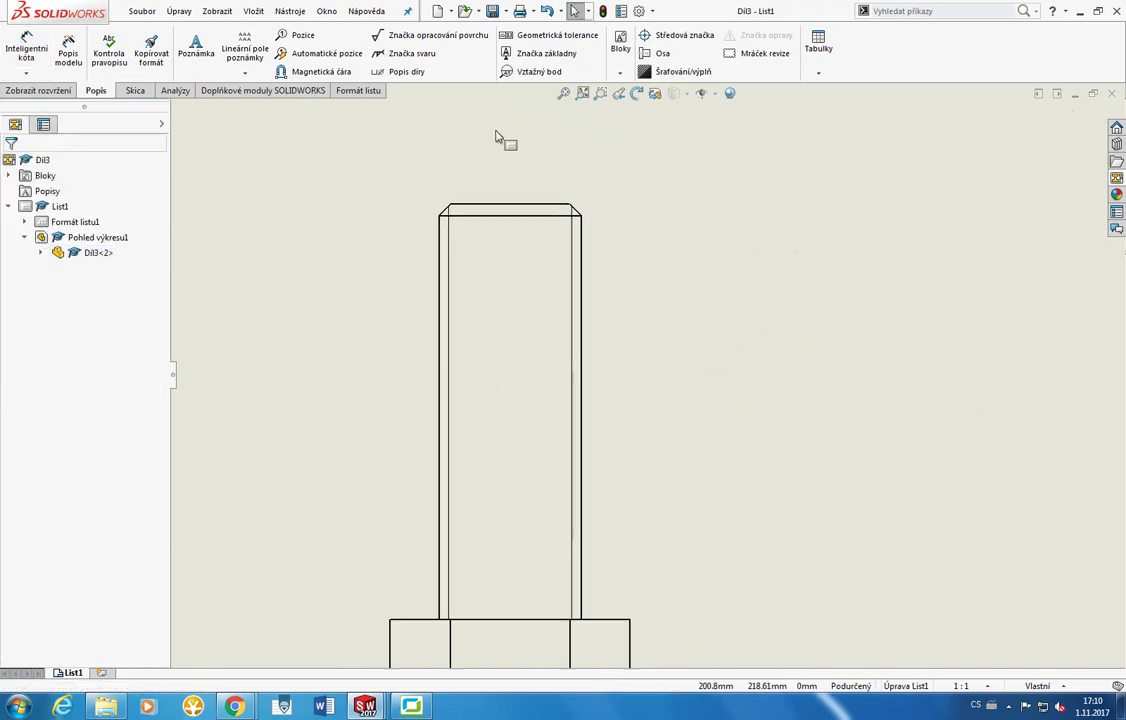
middle_click_drag(498, 138, 633, 329)
key("Return")
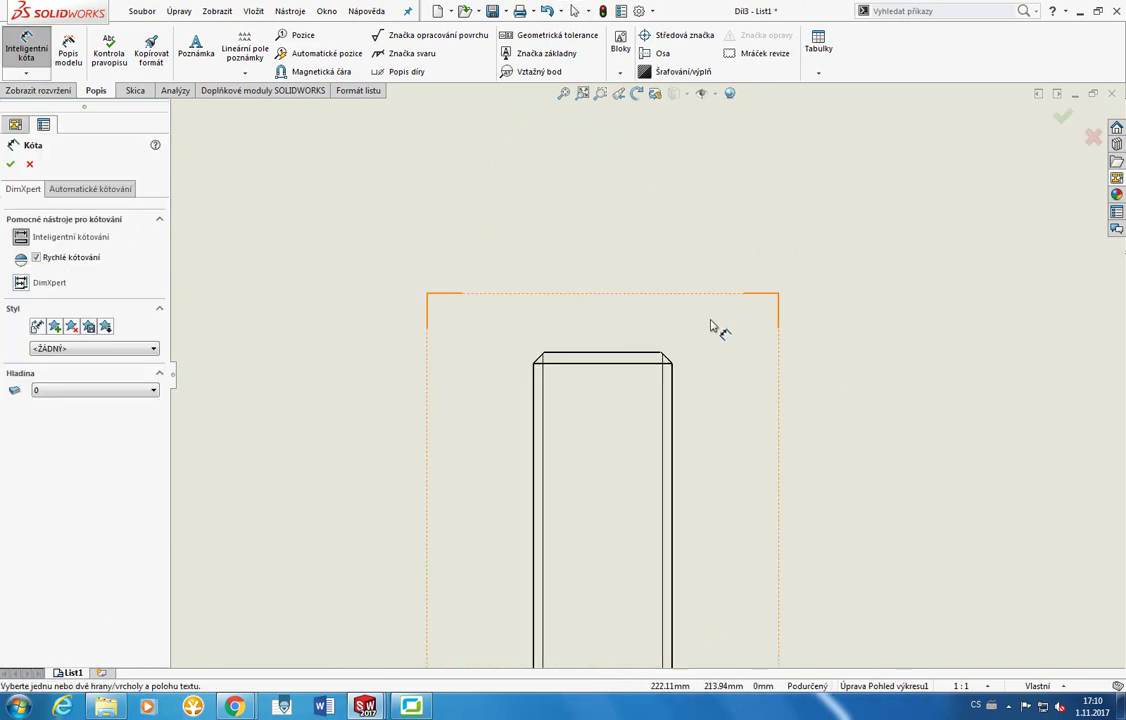
left_click(616, 362)
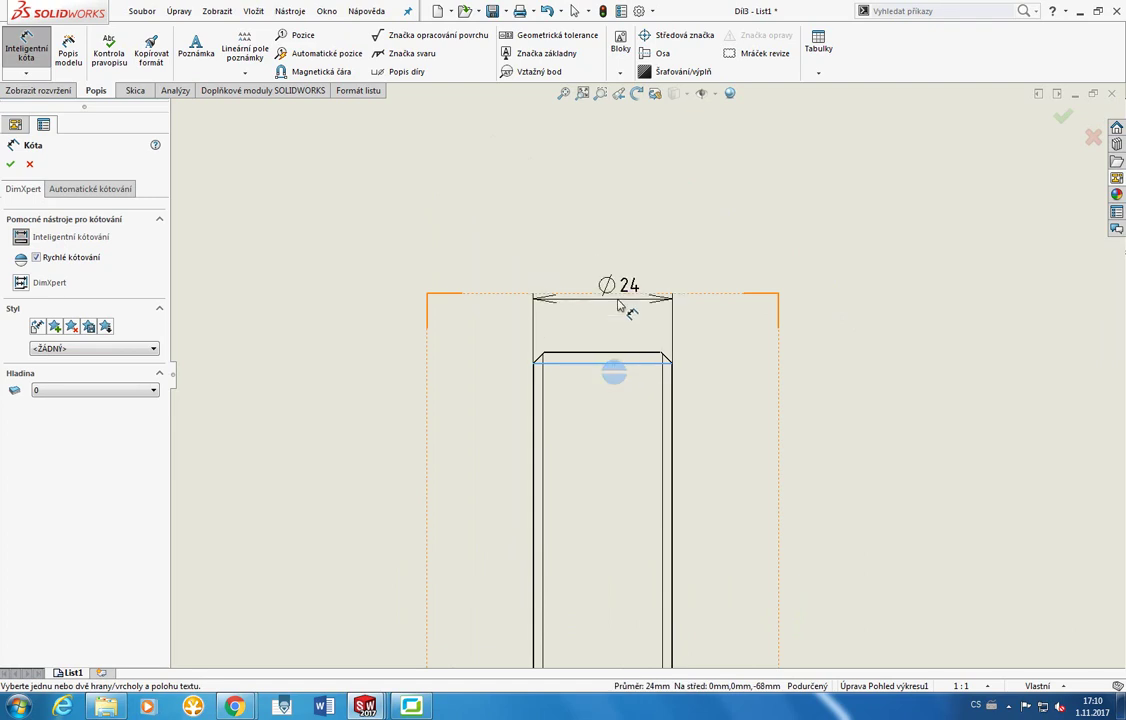
key("Escape")
key("Escape")
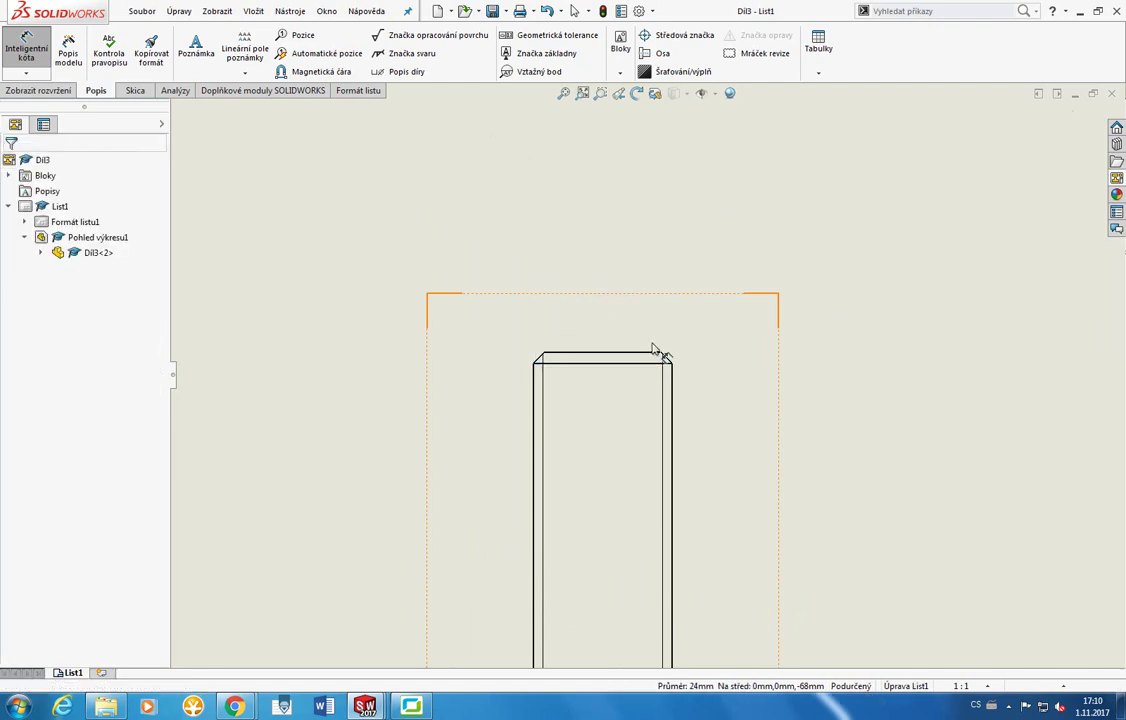
scroll(668, 340, "up", 4)
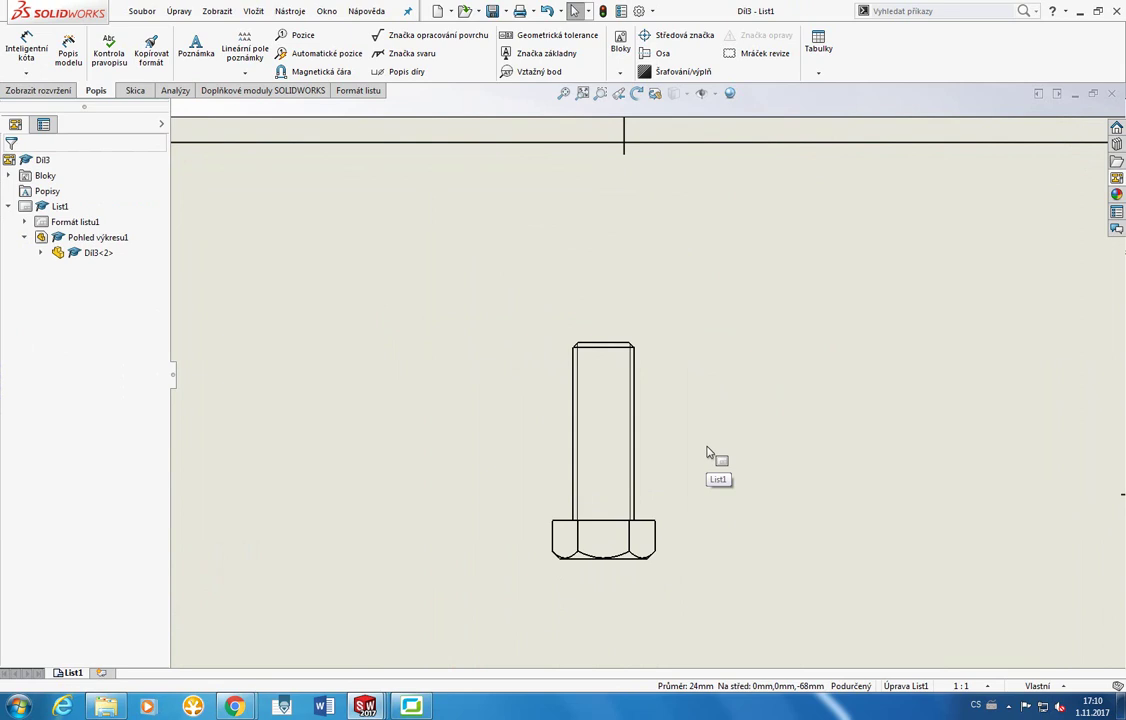
scroll(614, 380, "down", 2)
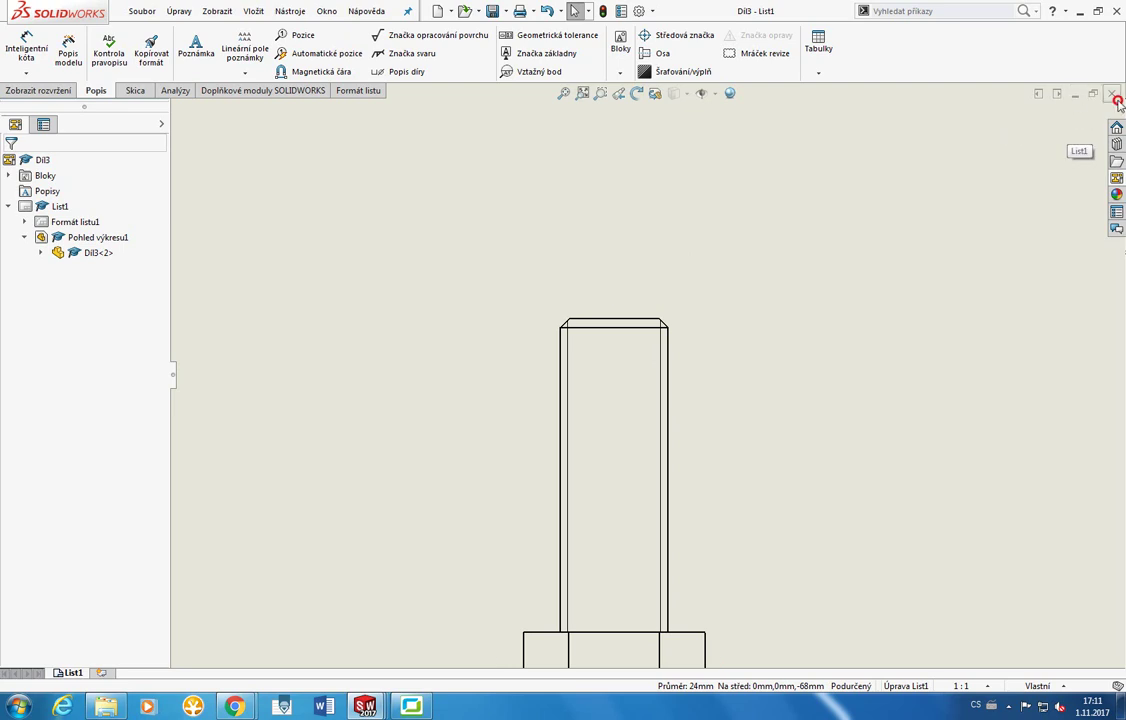
Return to the bolt part and unsuppress the cut thread feature Závit1.
left_click(1075, 95)
right_click(20, 376)
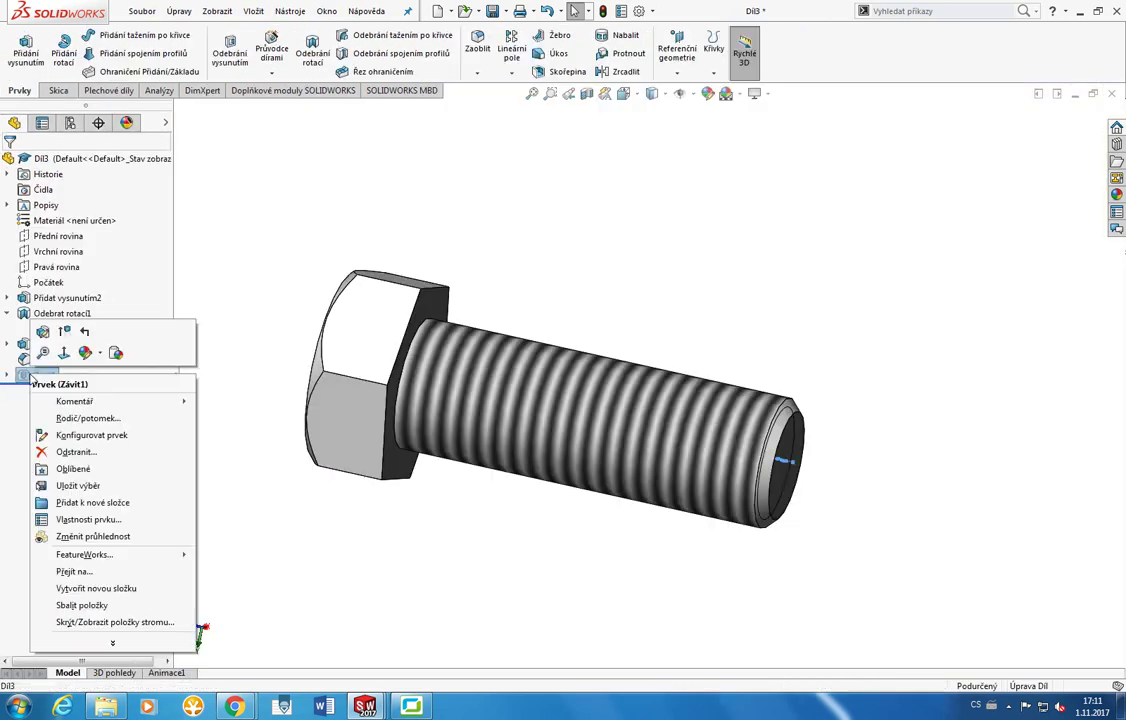
left_click(64, 335)
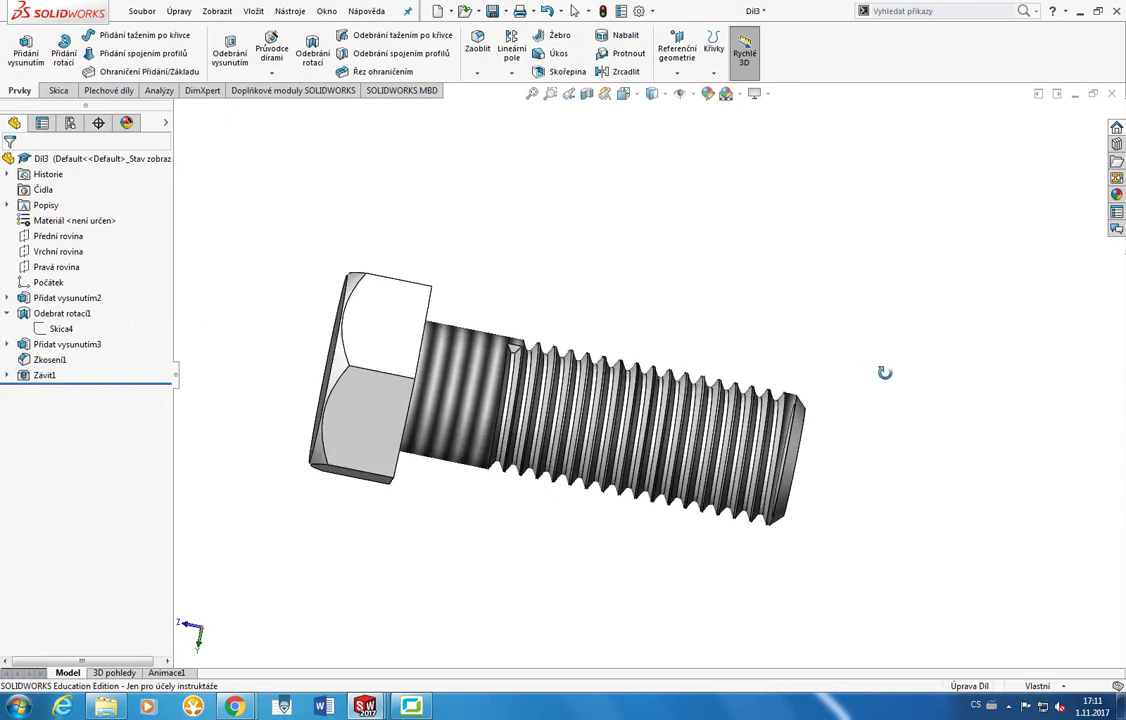
Create a drawing from the part with one horizontal side view of the threaded bolt, and close it without saving.
left_click(450, 11)
left_click(458, 46)
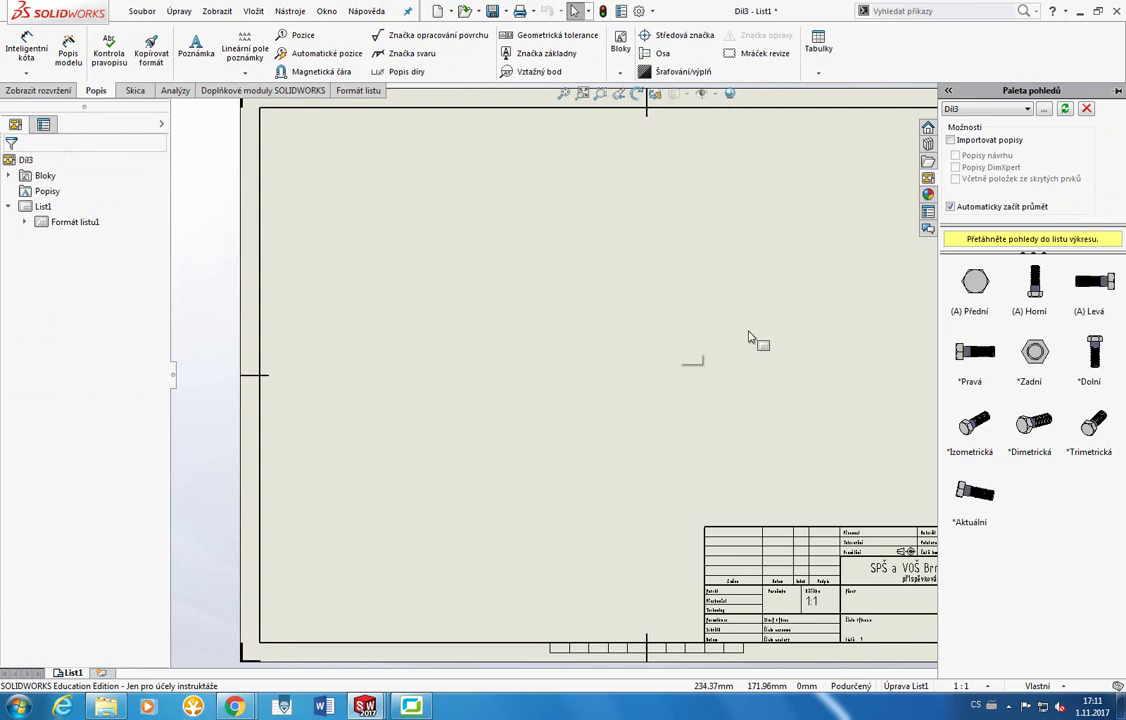
left_click_drag(749, 336, 617, 340)
scroll(684, 342, "down", 8)
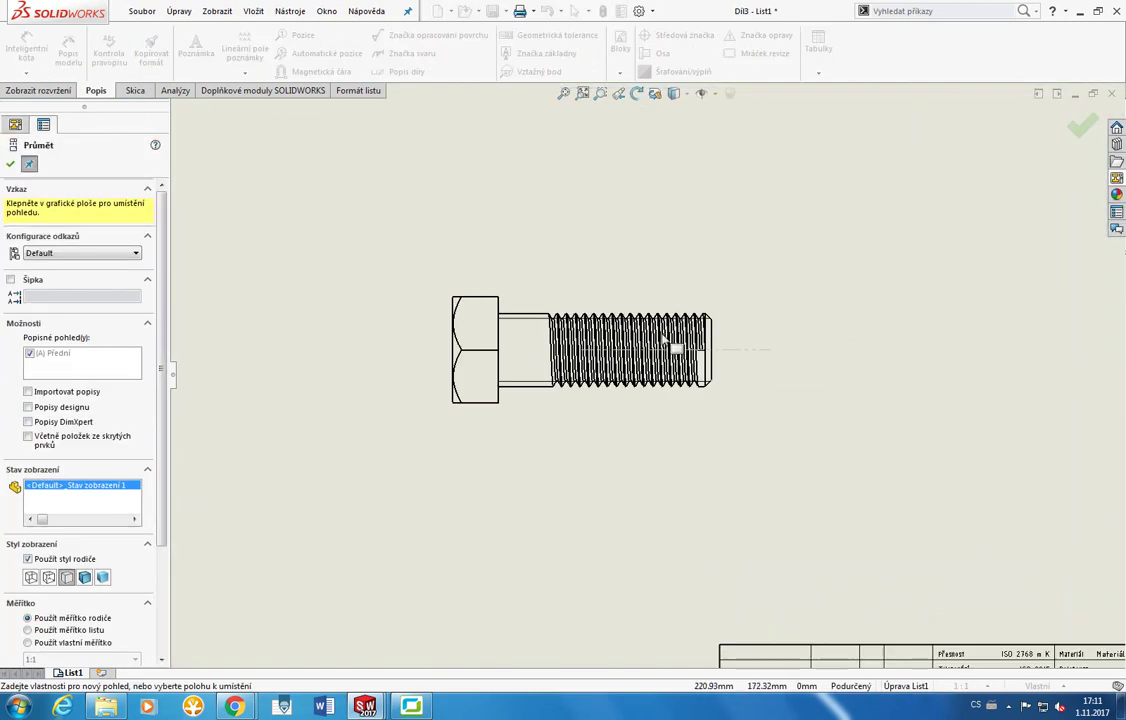
key("Escape")
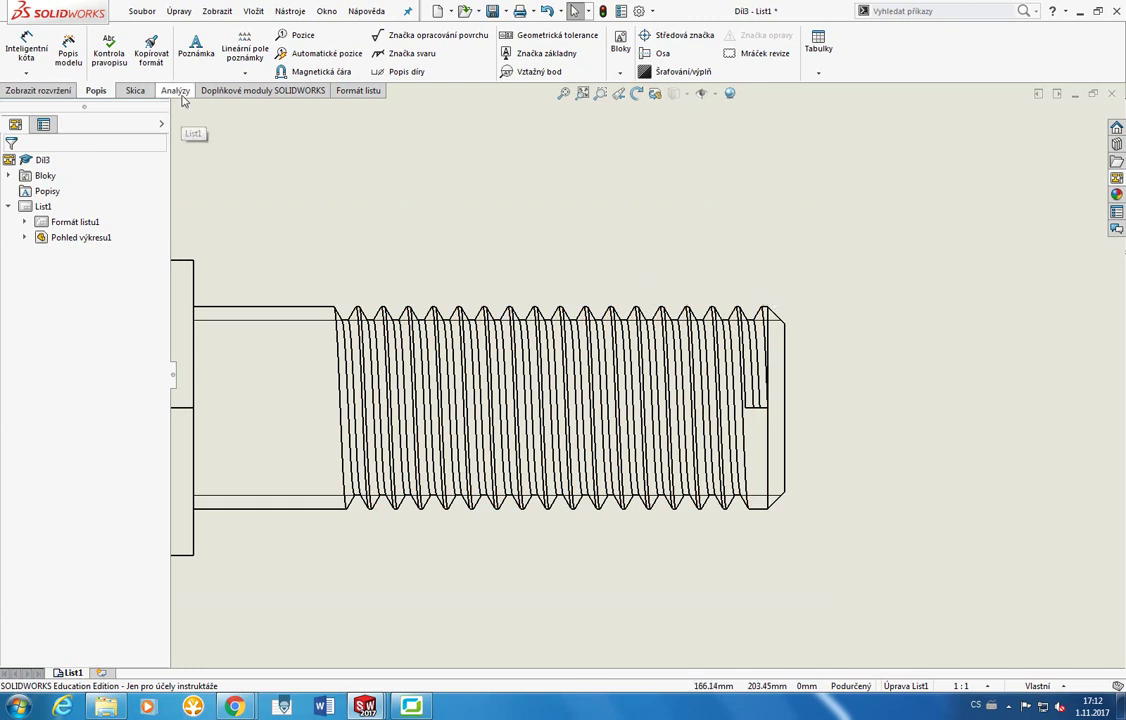
key("ctrl+w")
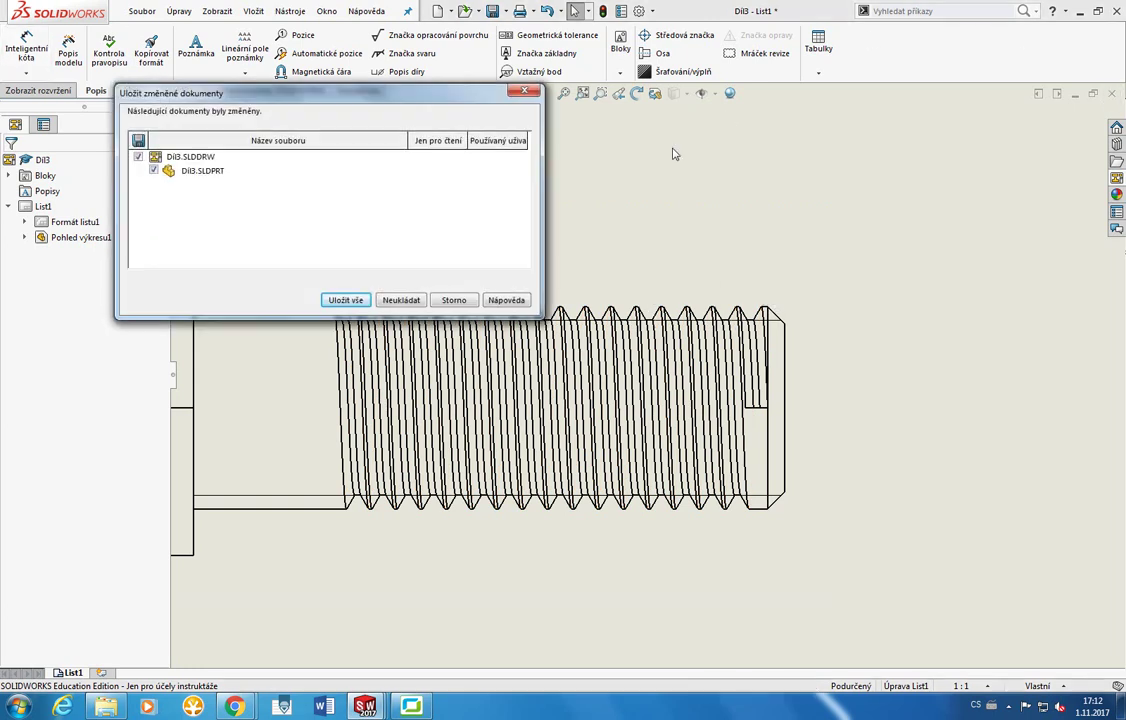
left_click(401, 300)
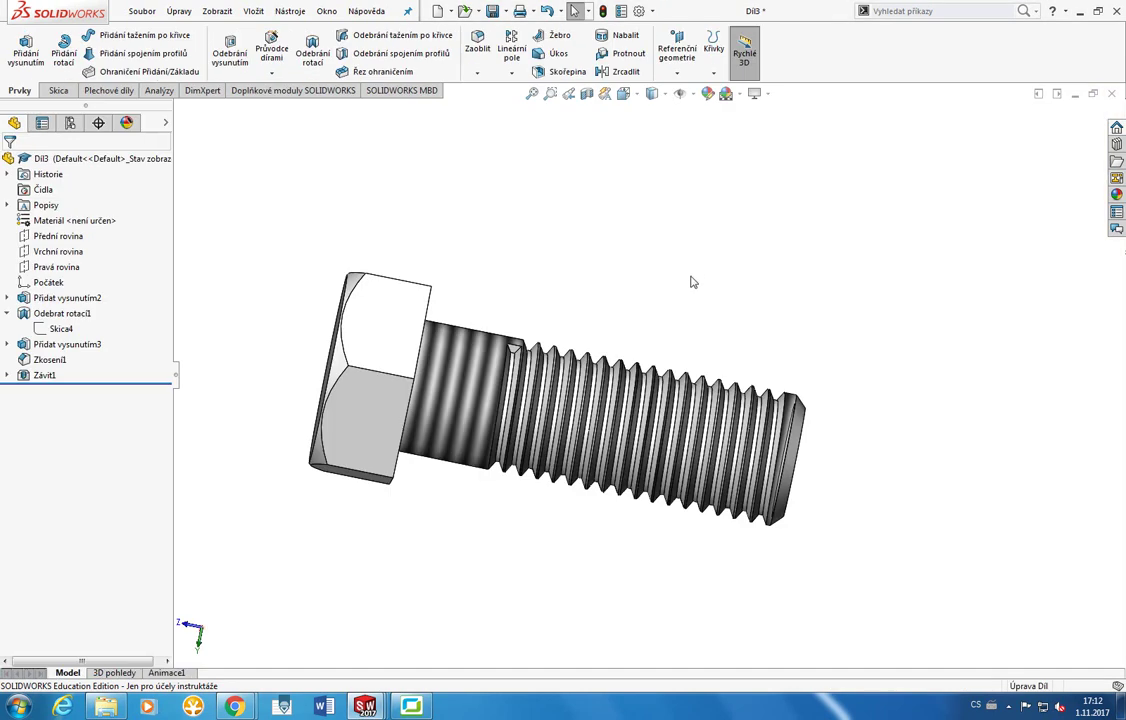
Suppress the cut thread feature Závit1, then save and close the bolt part.
scroll(690, 282, "up", 1)
right_click(44, 375)
left_click(98, 333)
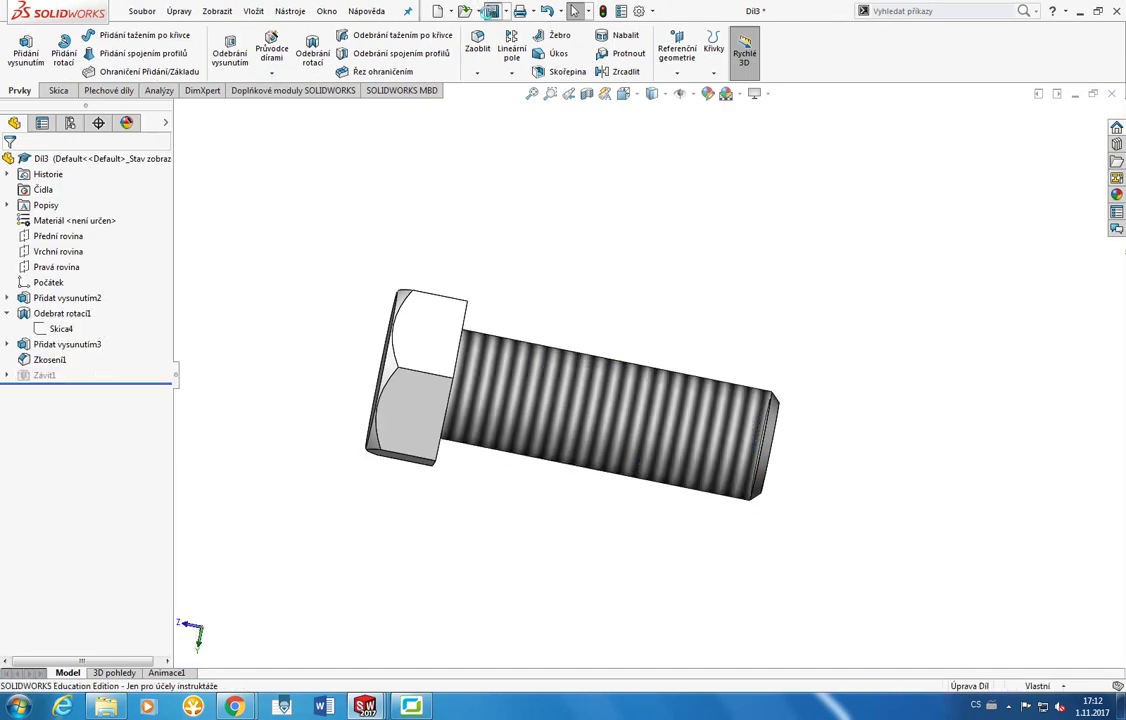
left_click(491, 11)
left_click(1111, 93)
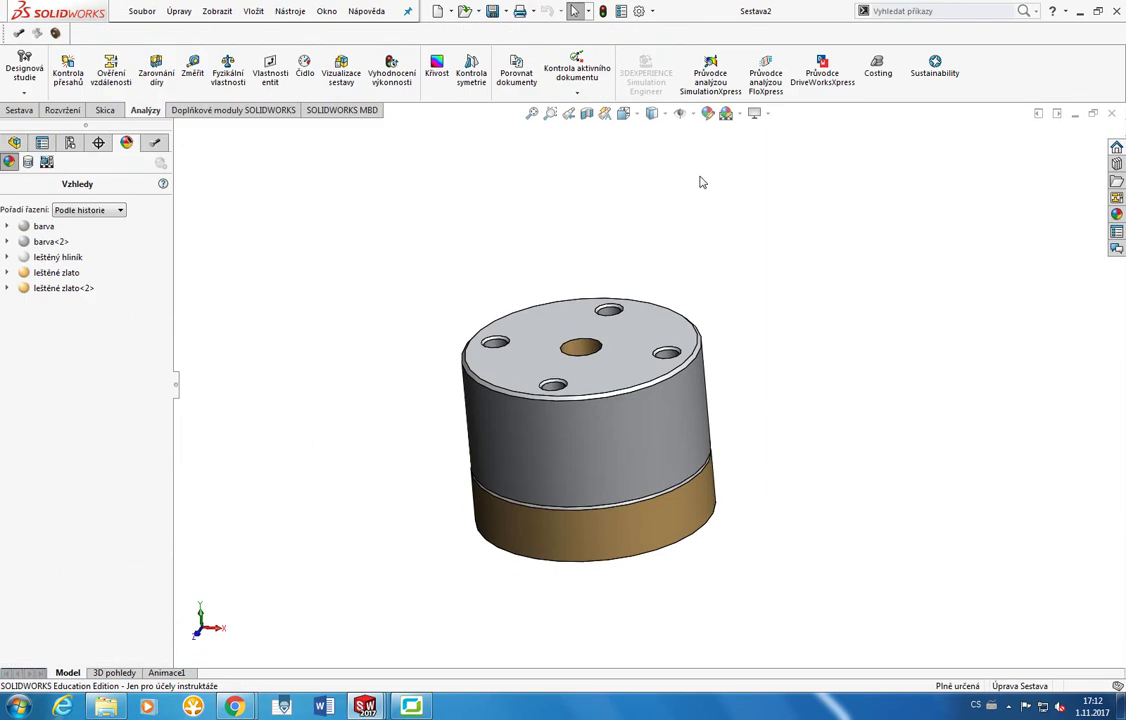
Measure the diameter of one of the four outer holes in the assembly's top plate.
scroll(660, 280, "down", 2)
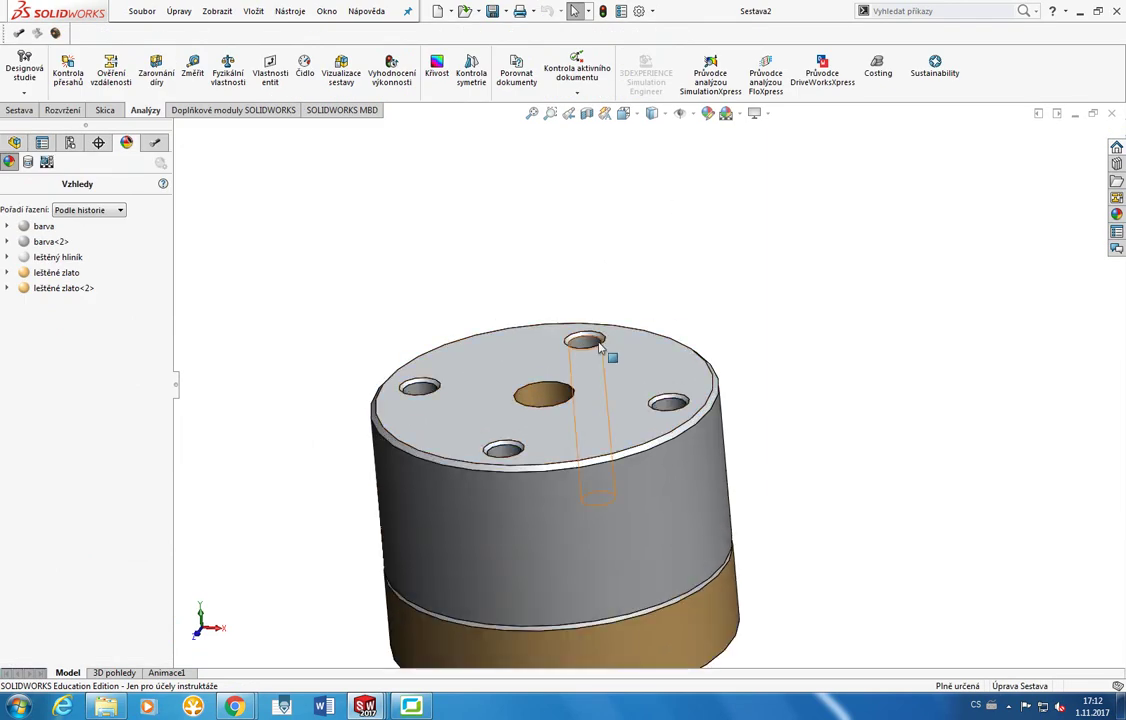
scroll(600, 343, "up", 3)
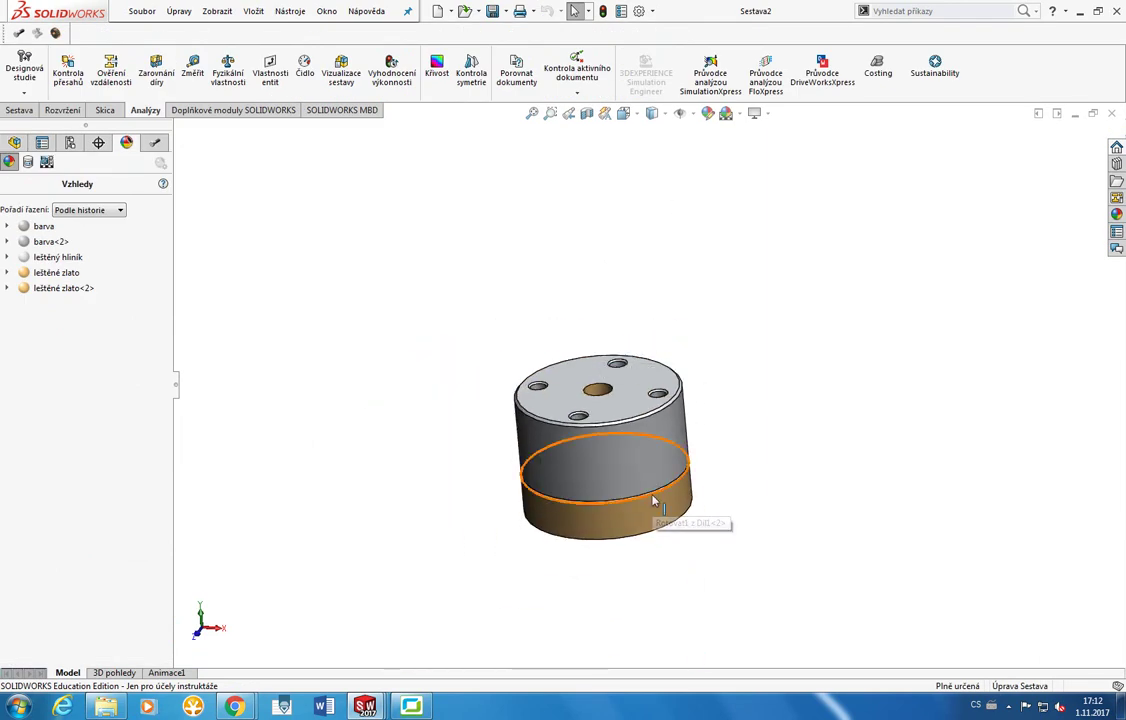
middle_click_drag(654, 500, 733, 425)
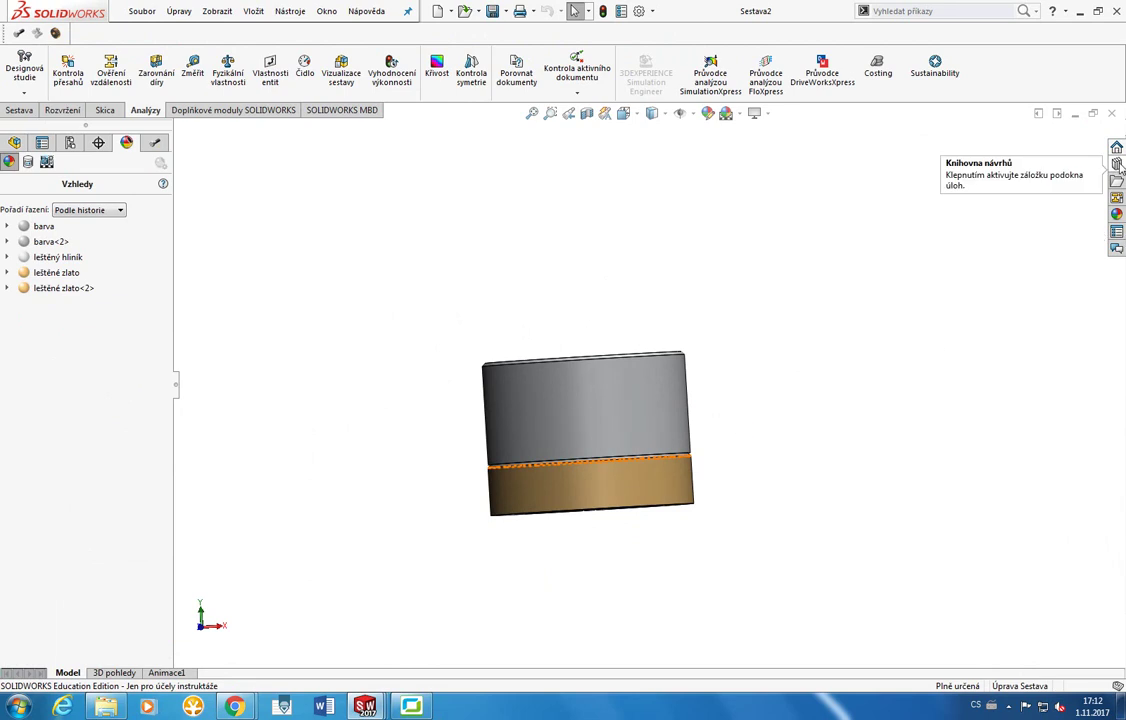
left_click(190, 72)
middle_click_drag(593, 296, 578, 409)
scroll(558, 390, "down", 5)
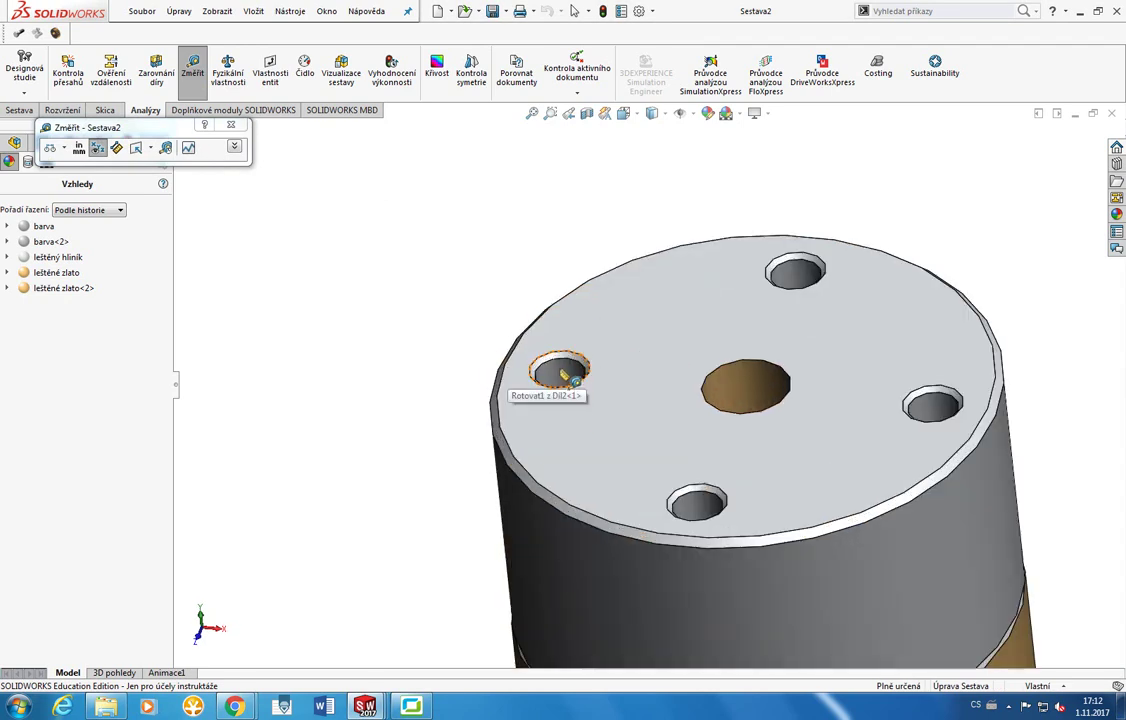
left_click(563, 372)
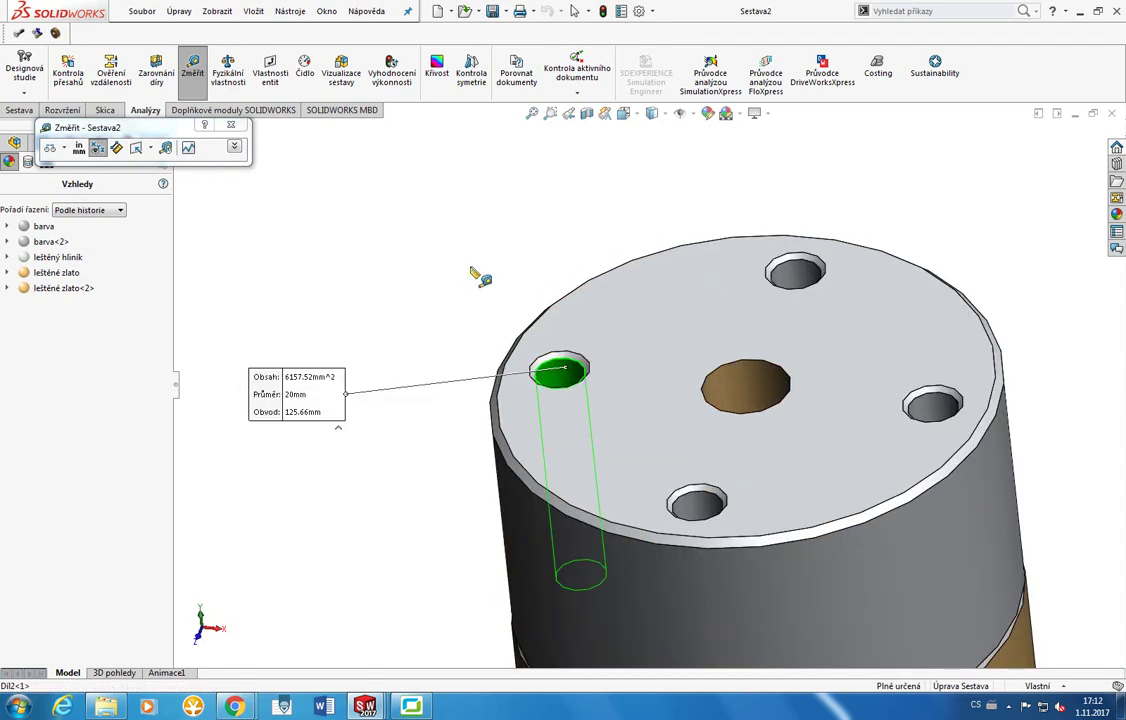
key("Escape")
key("Escape")
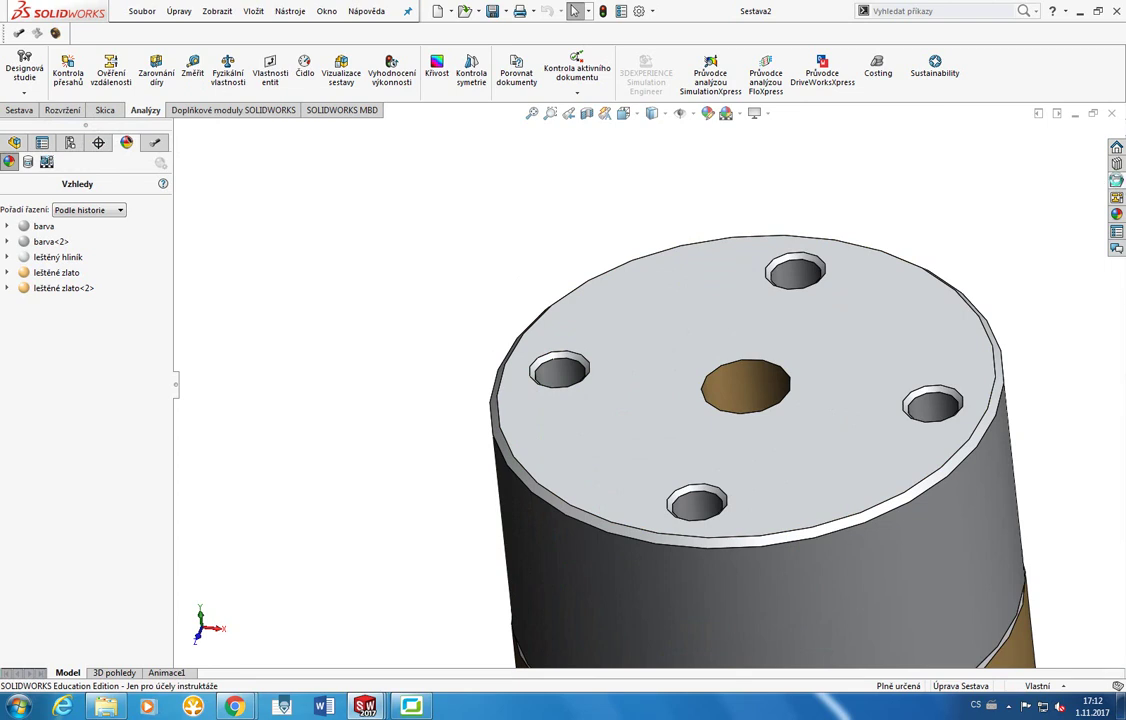
Open the washers folder PODLOŽKY under NORMALIZOVANÉ DÍLY in the Design Library.
left_click(1117, 180)
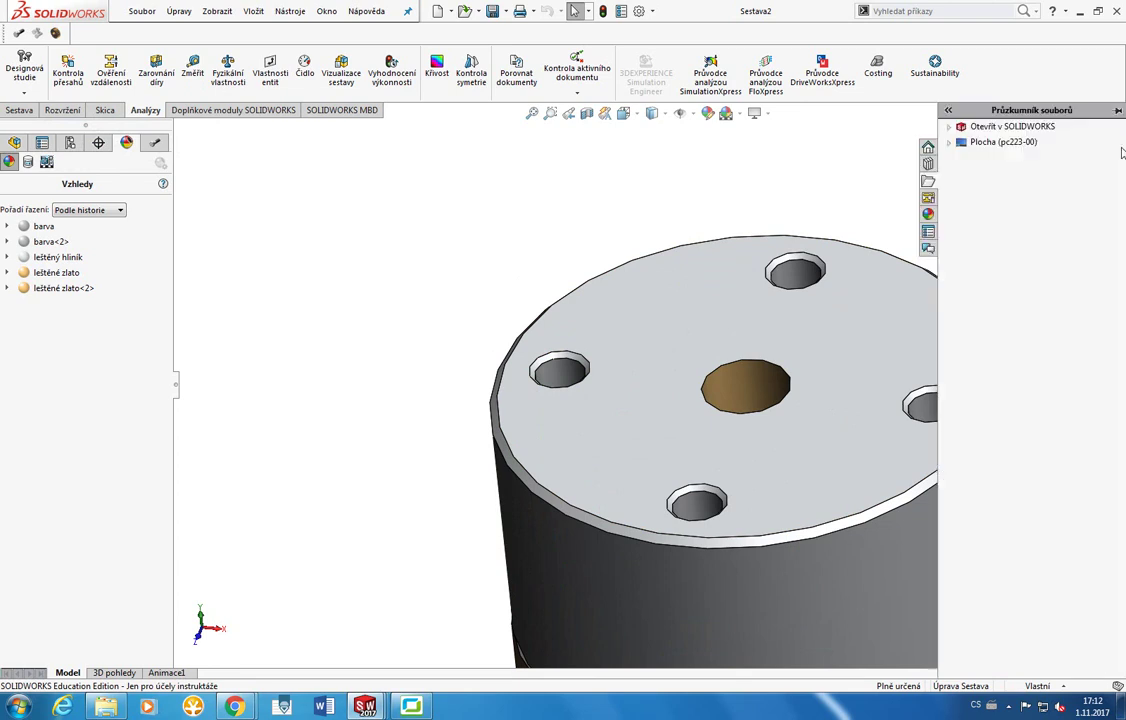
left_click(929, 164)
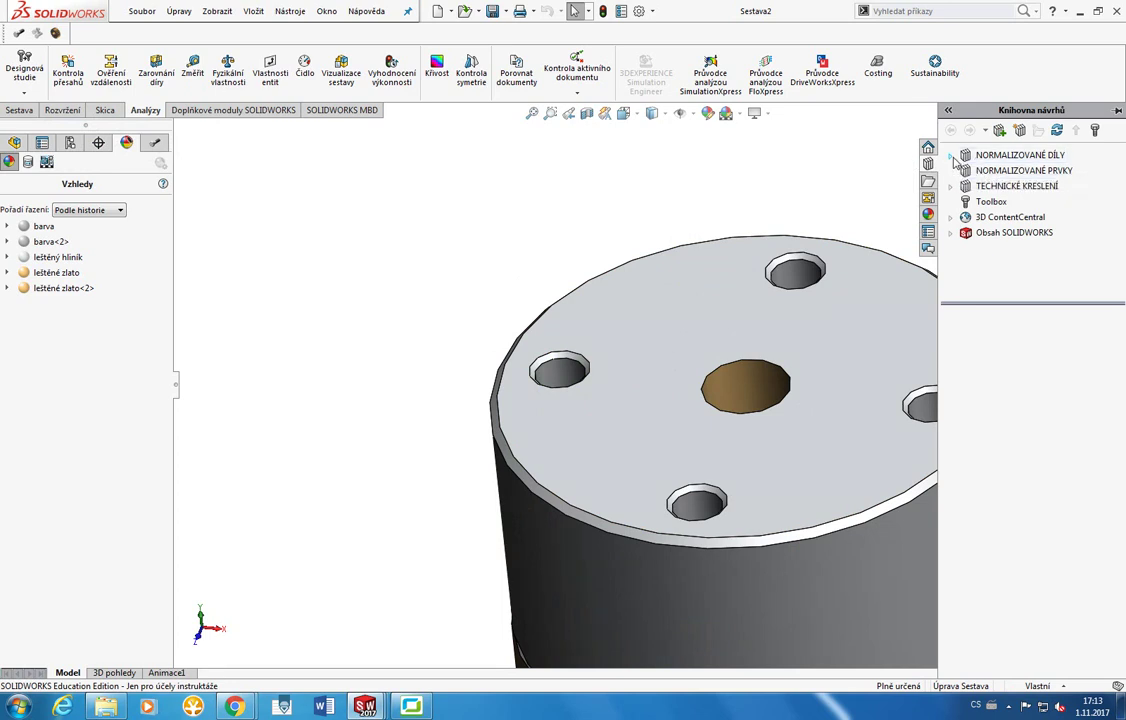
left_click(953, 157)
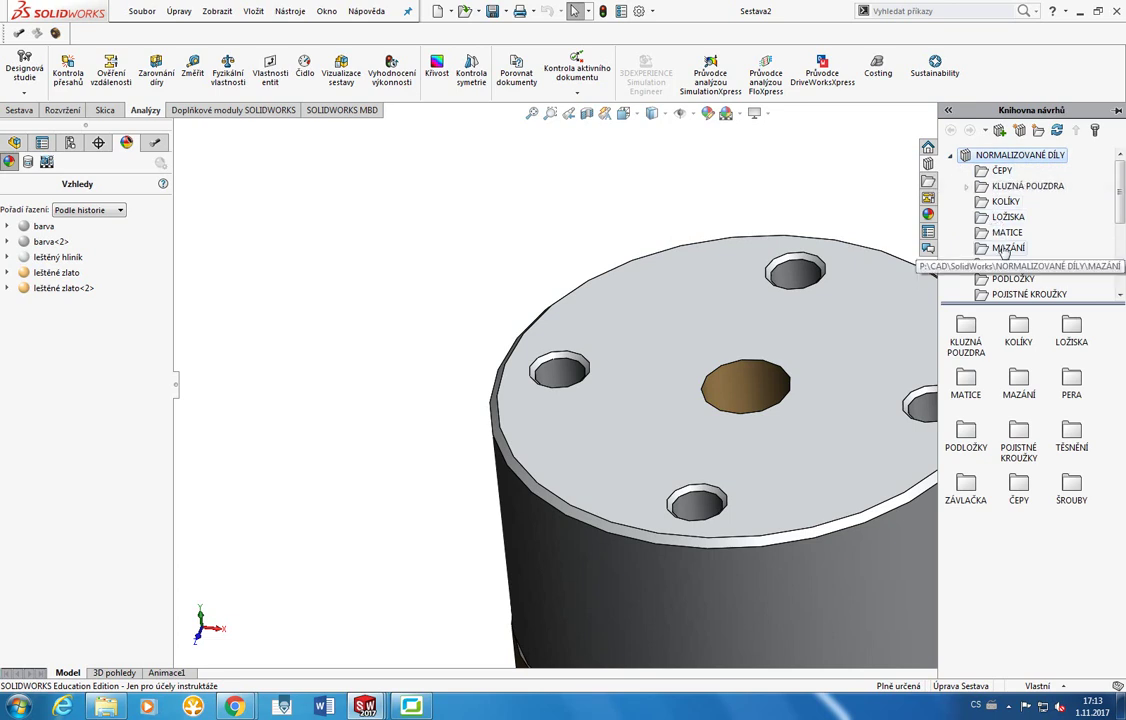
scroll(1003, 250, "down", 2)
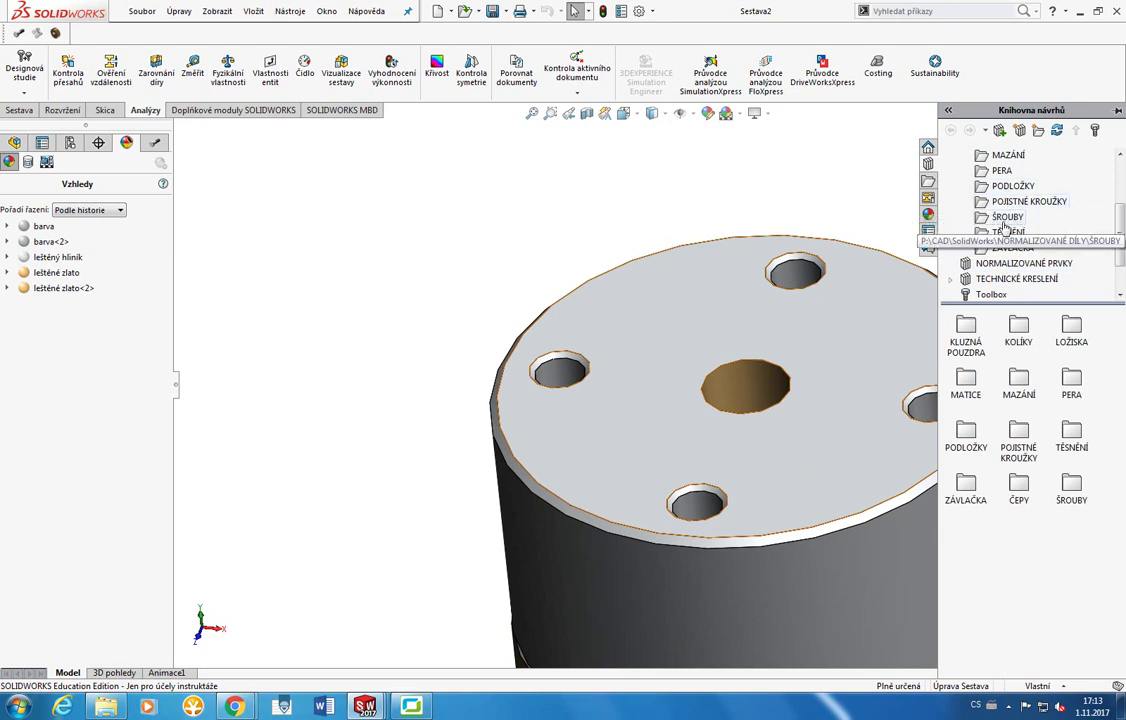
left_click(1009, 188)
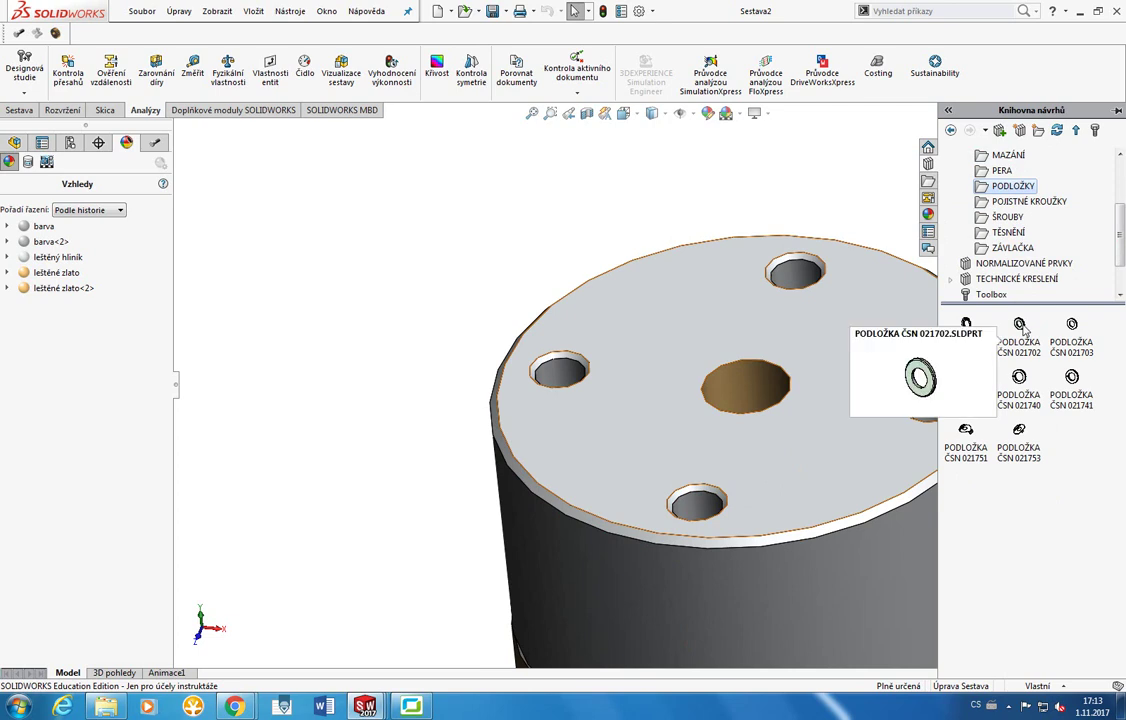
Insert the library washer PODLOŽKA ČSN 021702 beside the top plate using the configuration PODLOŽKA 19 ČSN 021702.
left_click(1022, 329)
left_click_drag(1022, 329, 384, 374)
left_click(530, 359)
scroll(531, 368, "down", 1)
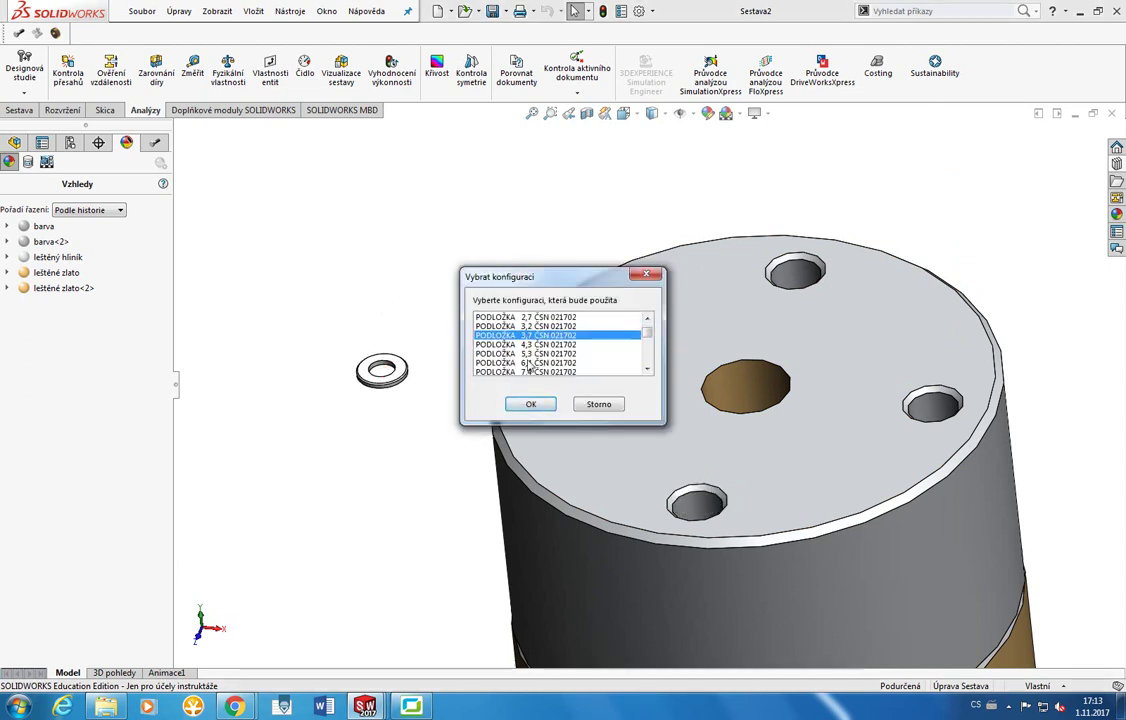
scroll(531, 366, "down", 2)
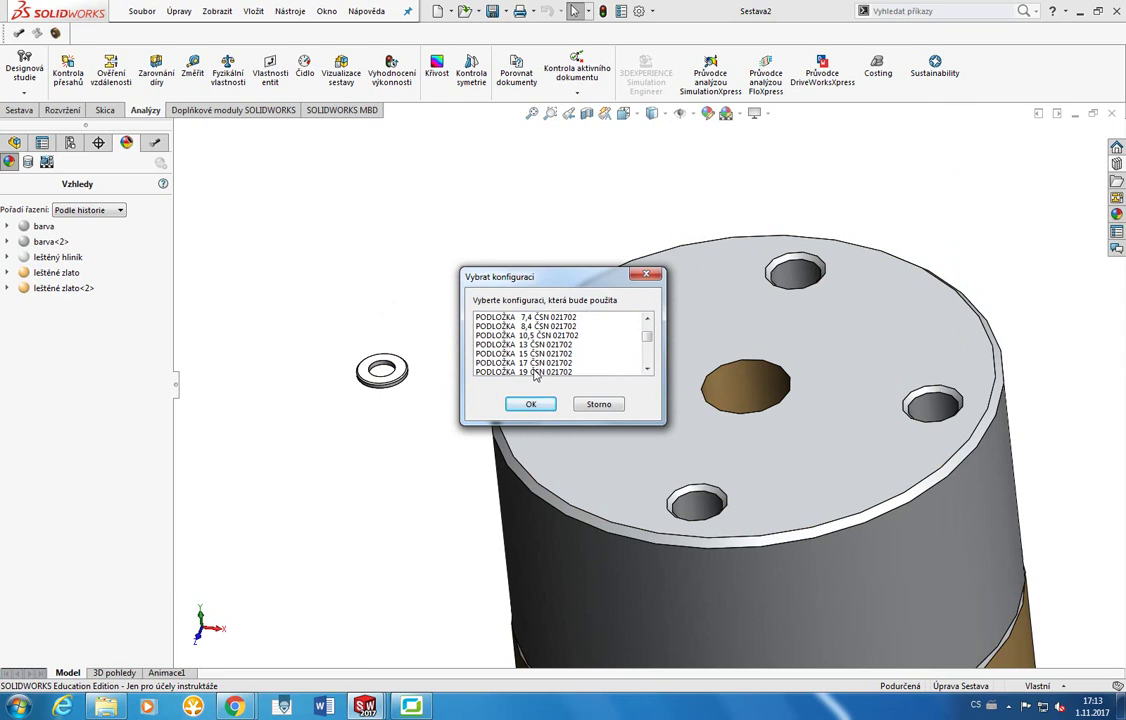
left_click(535, 372)
left_click(532, 404)
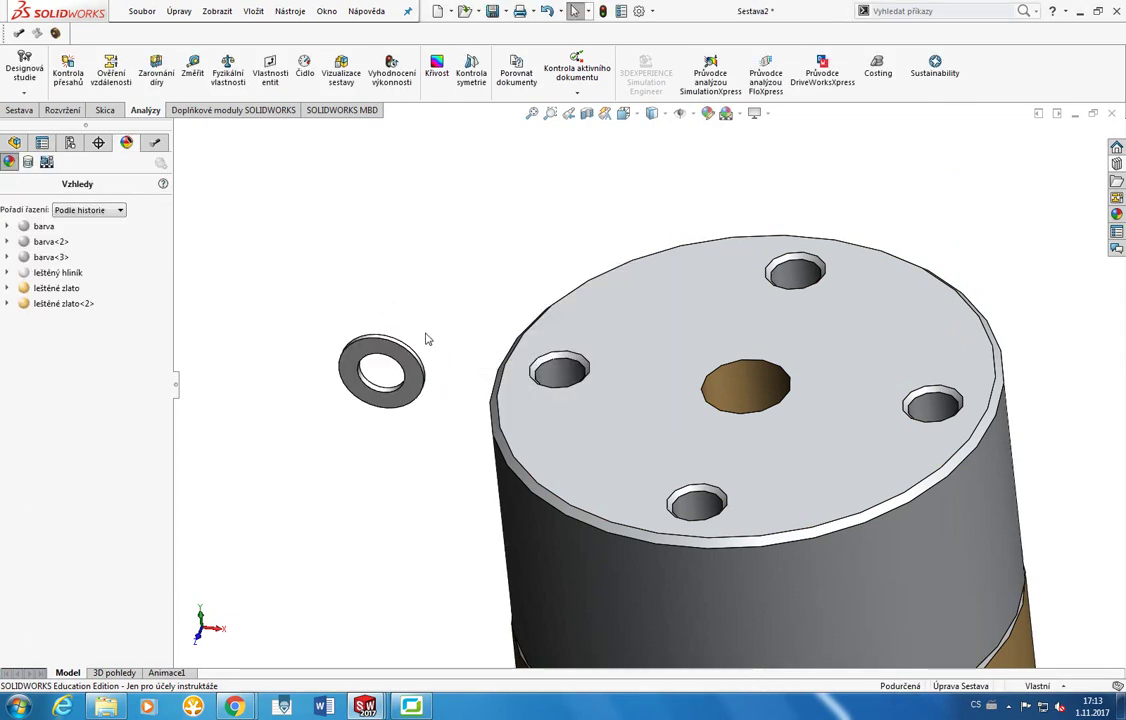
Bring up the assembly commands and show the component tree of Sestava2 in place of the appearances list.
scroll(425, 339, "down", 2)
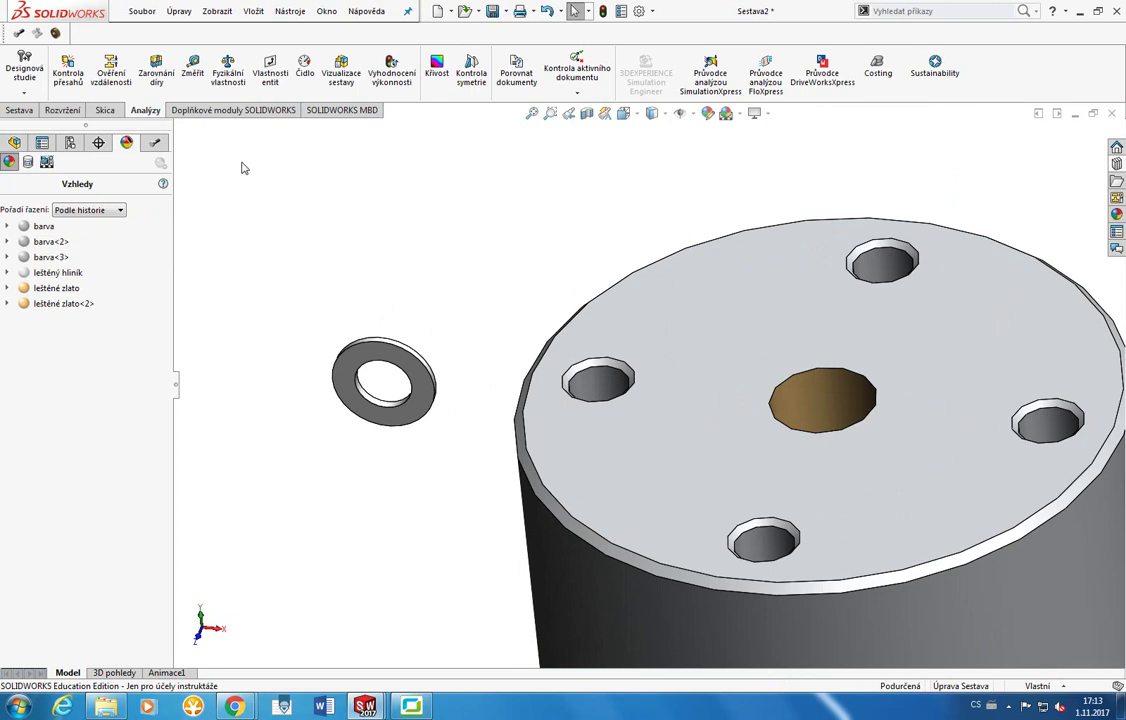
left_click(105, 110)
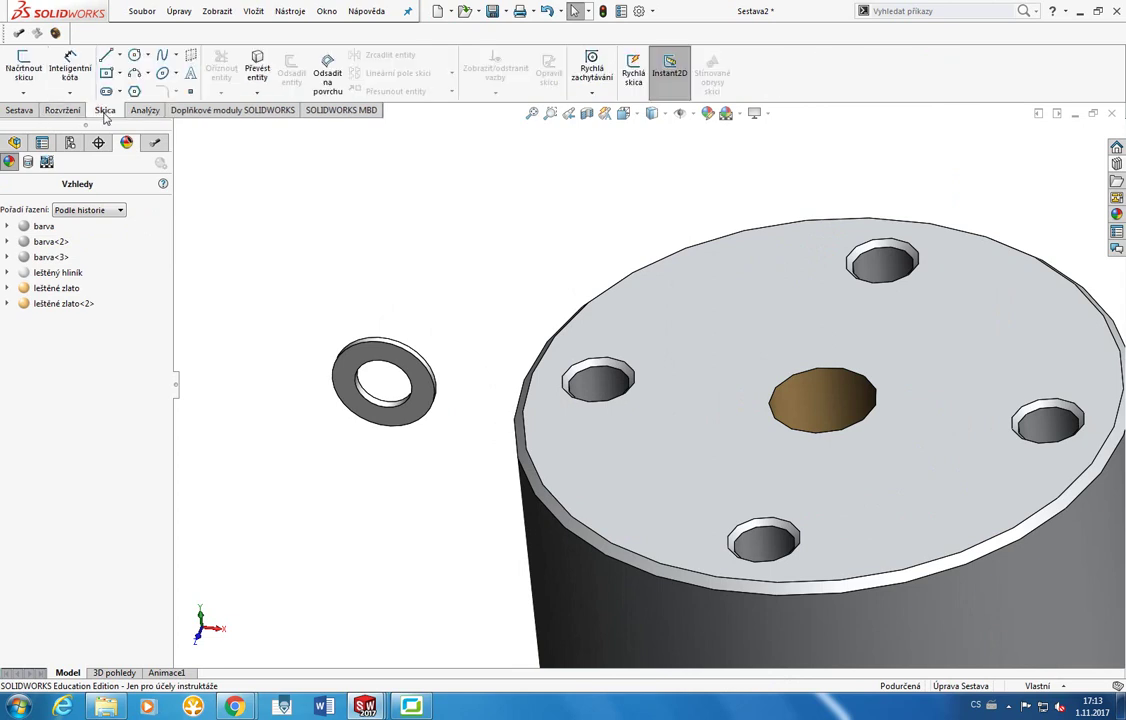
left_click(20, 111)
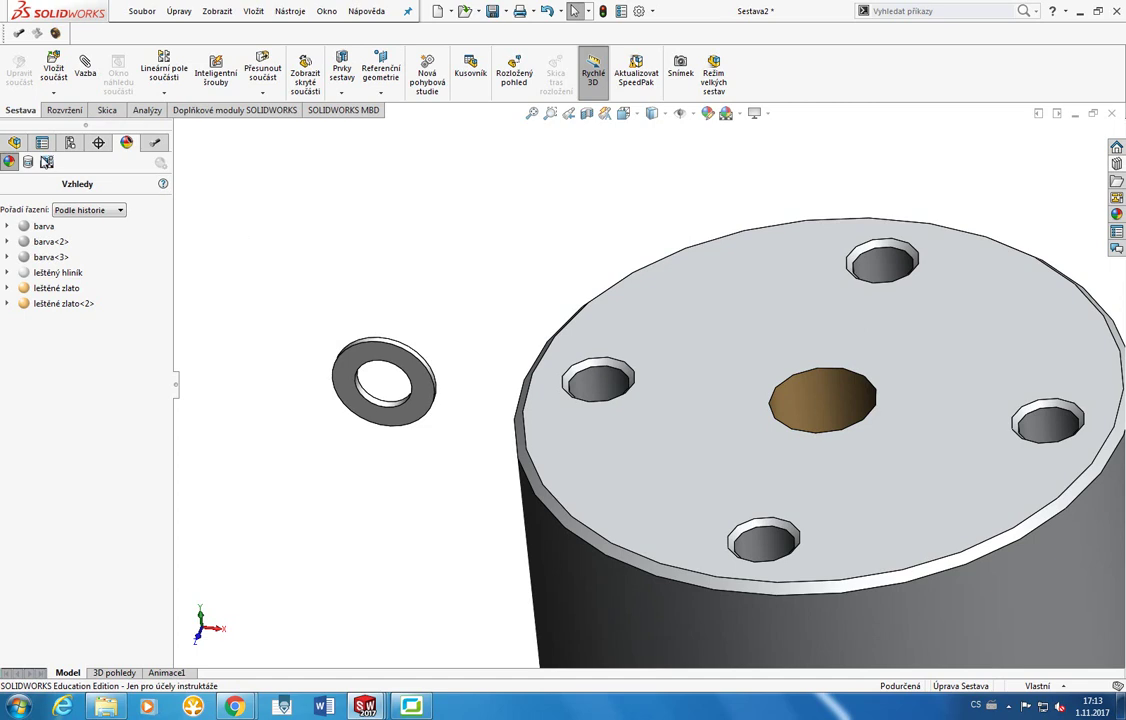
left_click(16, 143)
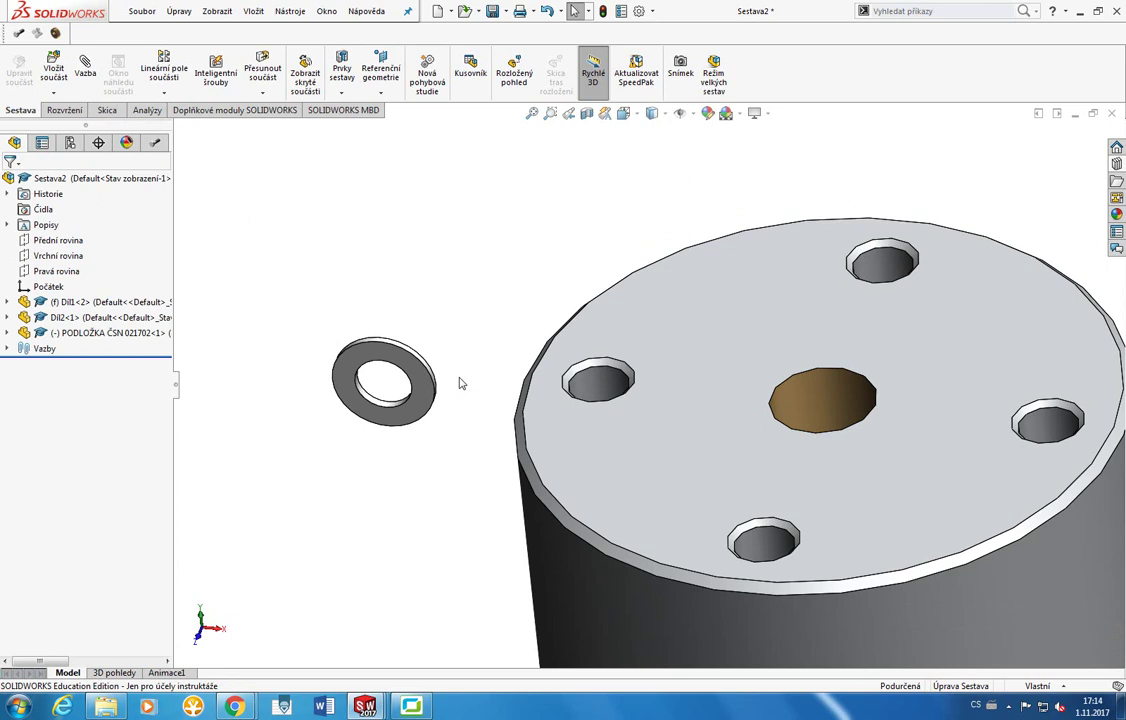
scroll(490, 279, "up", 3)
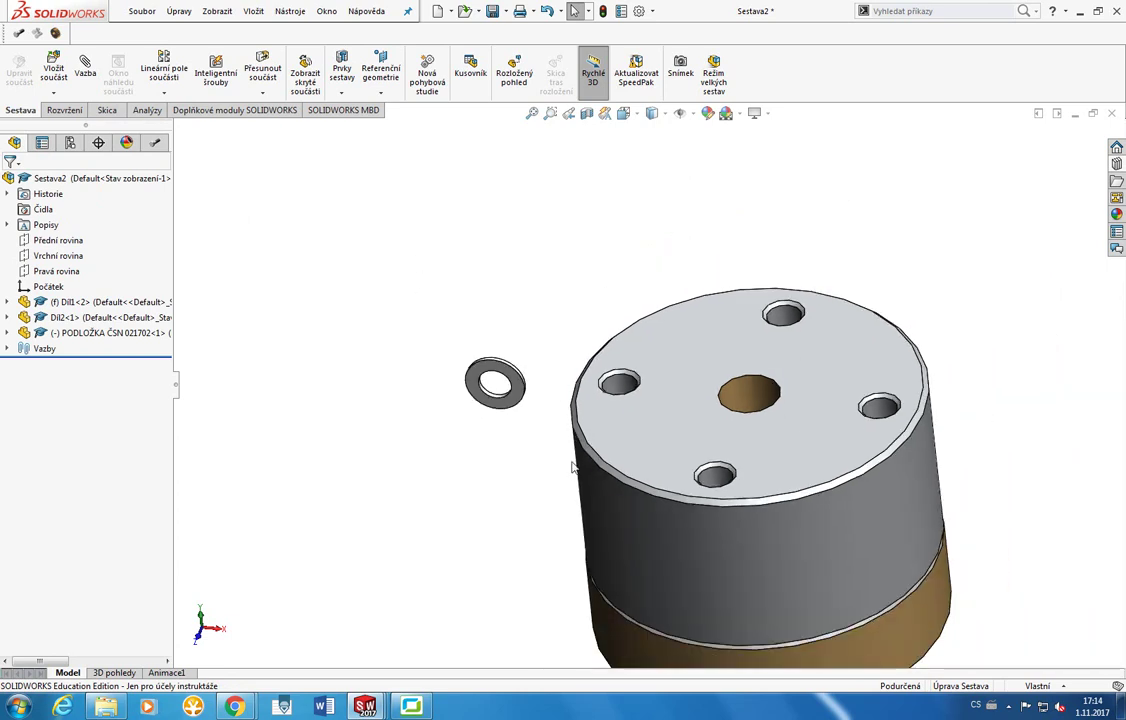
scroll(573, 467, "down", 2)
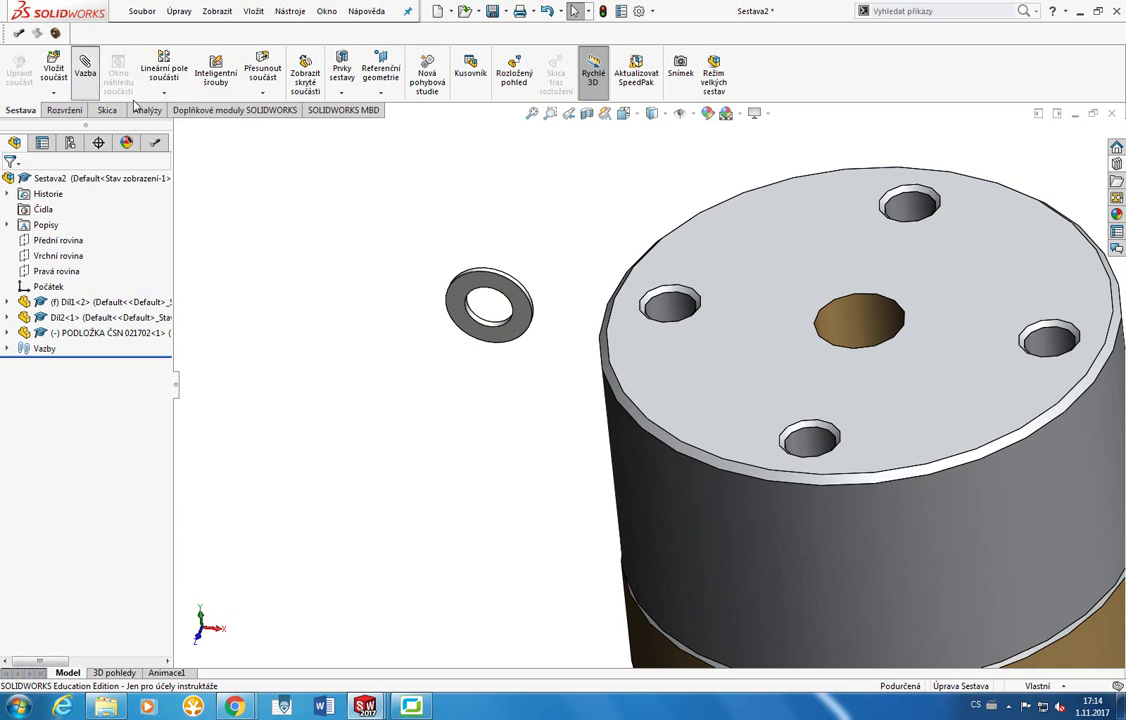
left_click(85, 68)
scroll(492, 312, "down", 4)
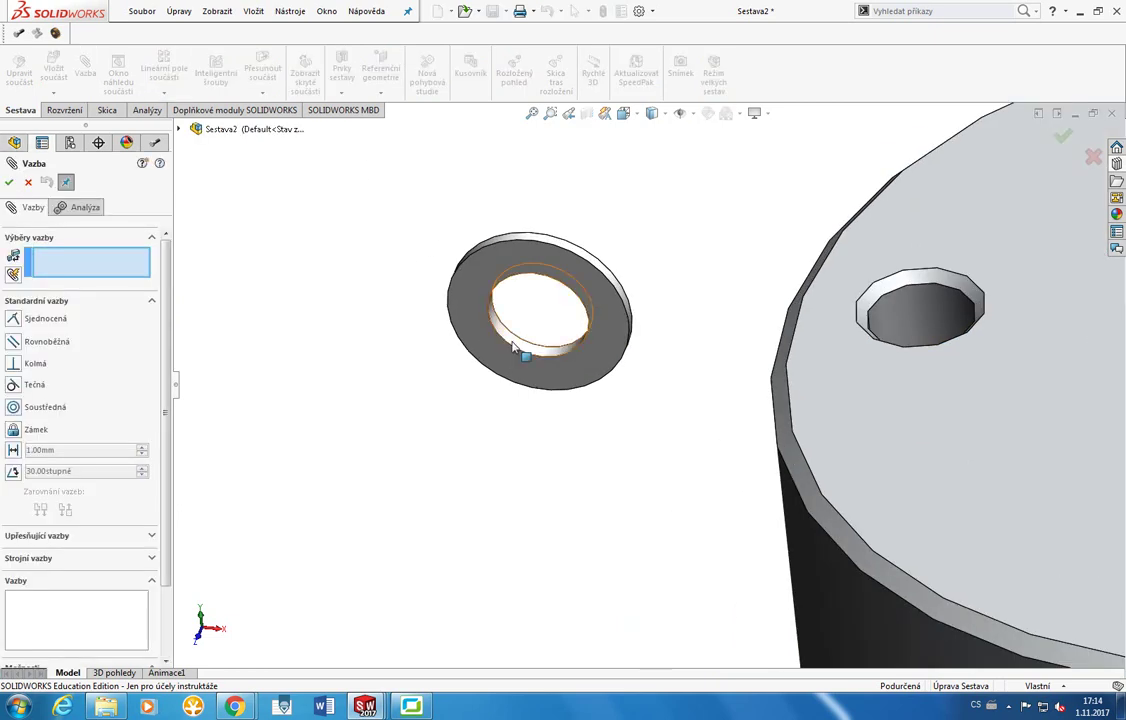
left_click(514, 347)
scroll(556, 405, "up", 5)
scroll(769, 406, "down", 5)
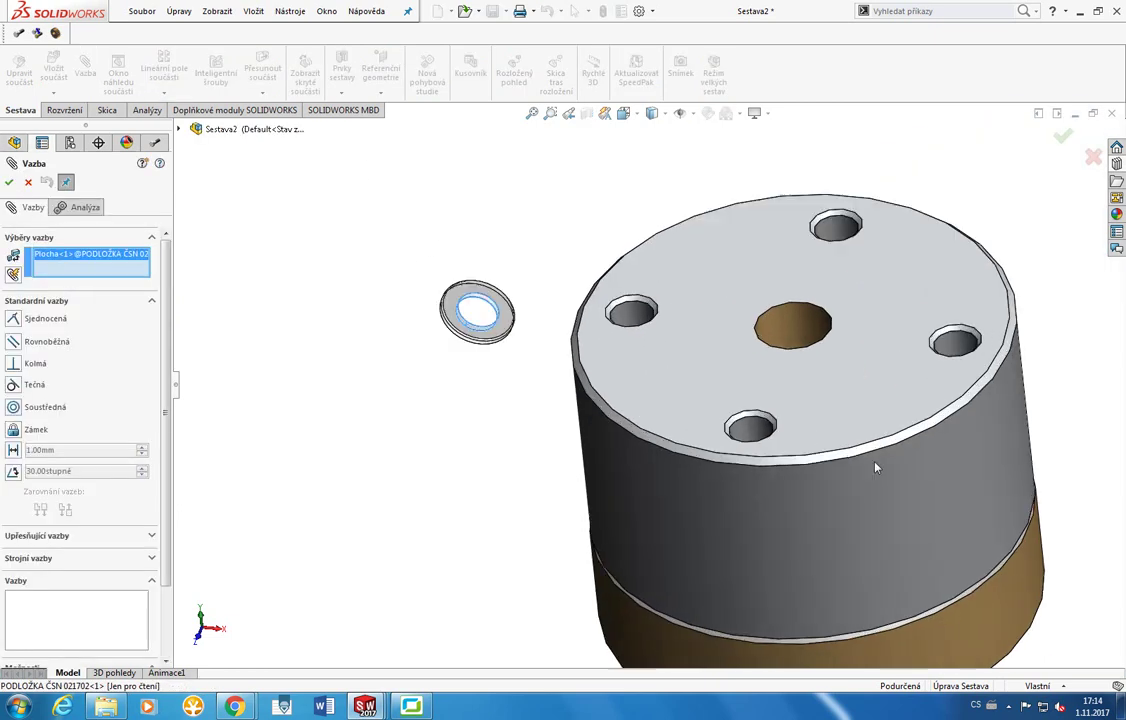
left_click(676, 418)
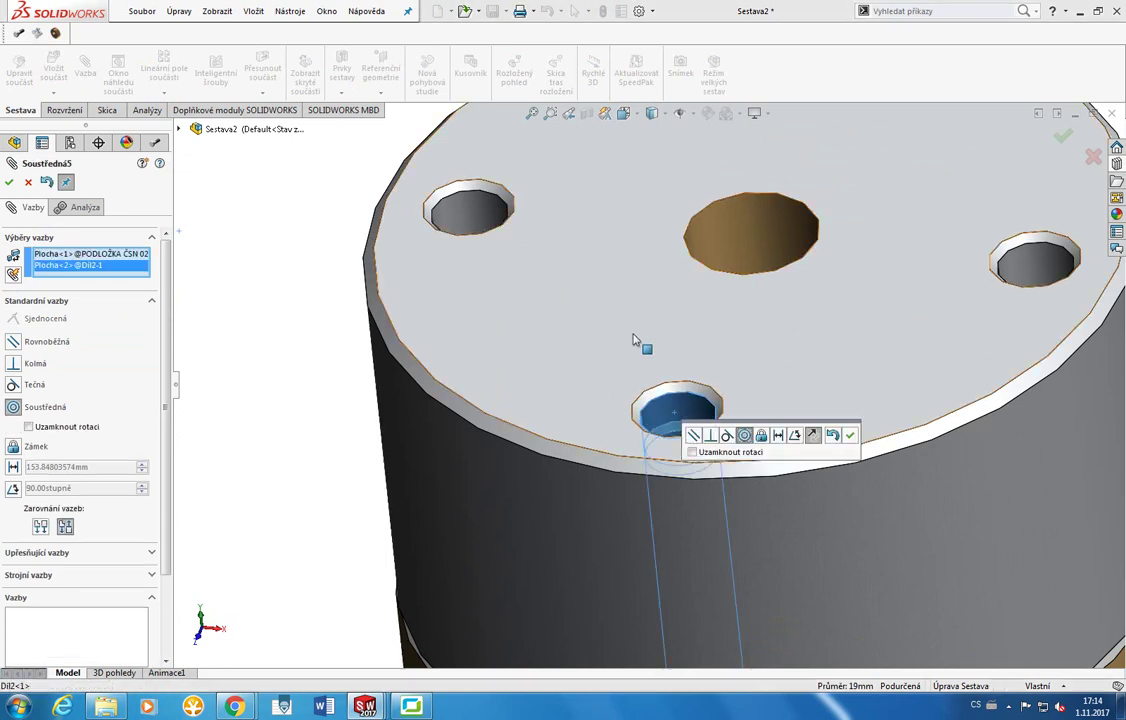
key("Return")
key("Return")
key("f")
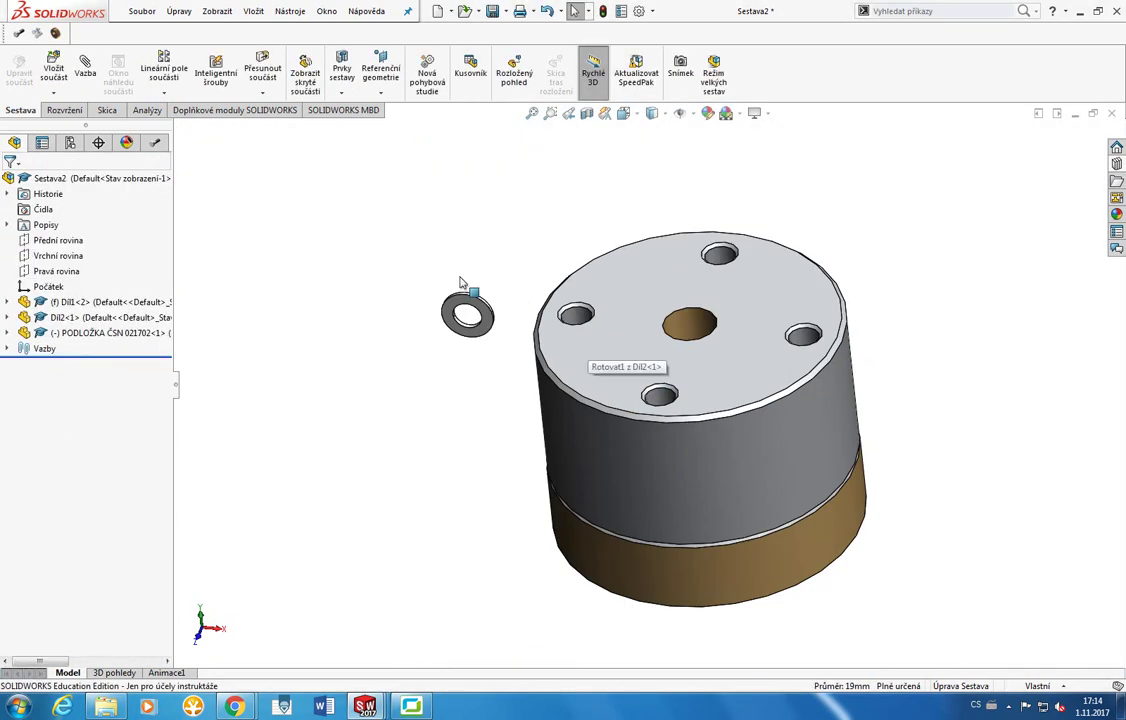
Move the washer away from the plate and mate its inner bore concentric with the front outer hole of Díl2.
left_click_drag(460, 305, 463, 165)
scroll(487, 175, "down", 4)
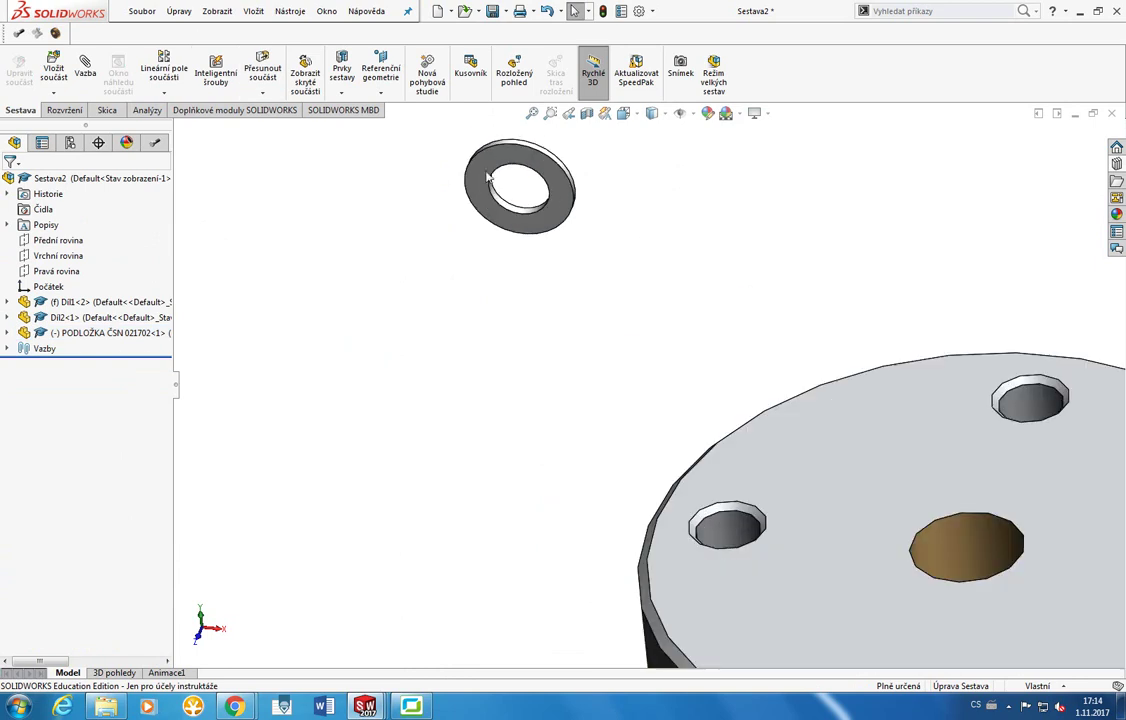
left_click(85, 67)
scroll(382, 144, "down", 3)
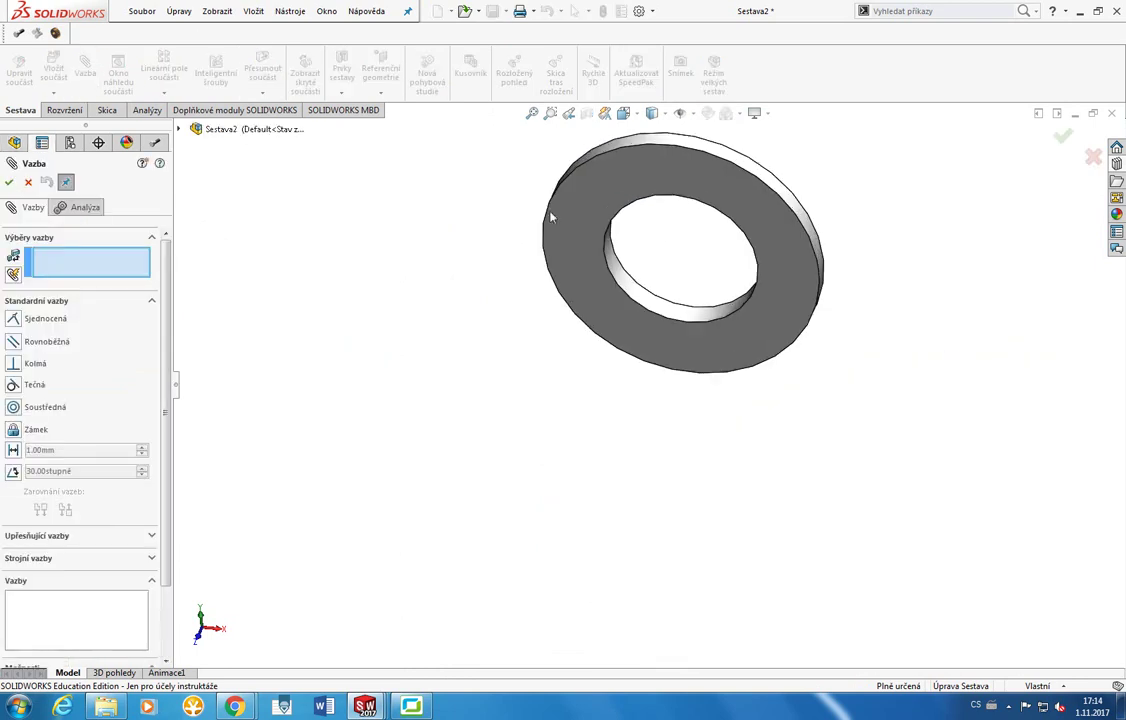
left_click(621, 284)
scroll(621, 284, "up", 1)
scroll(767, 432, "up", 8)
scroll(799, 570, "down", 8)
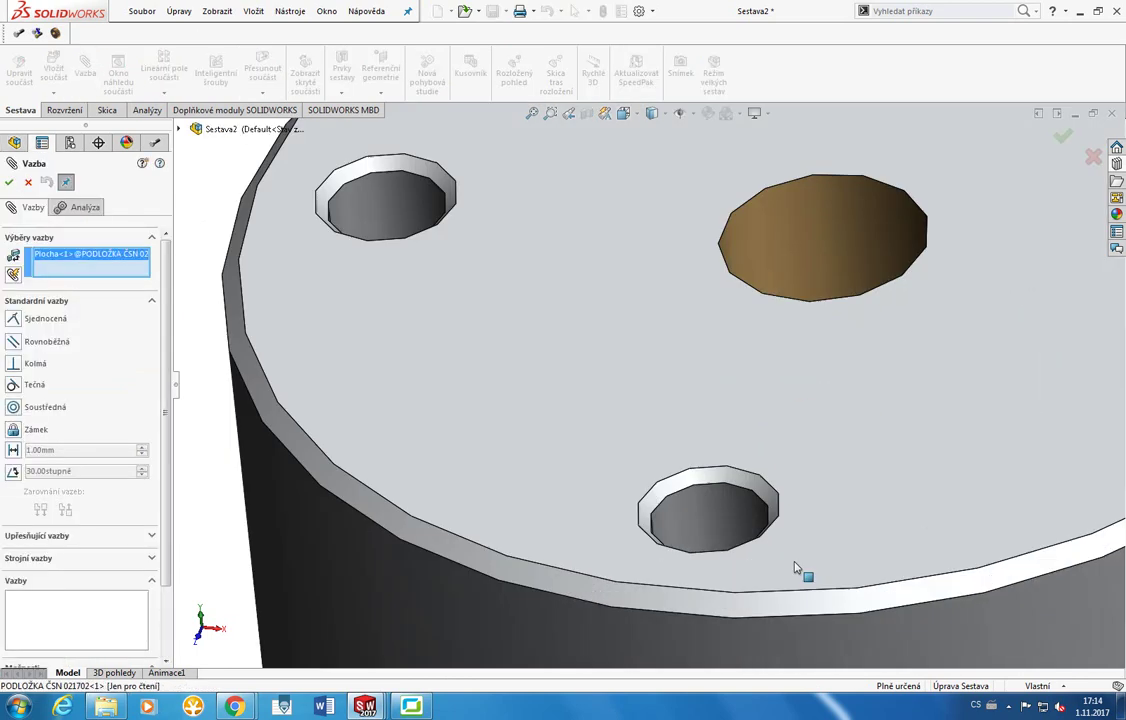
left_click(730, 508)
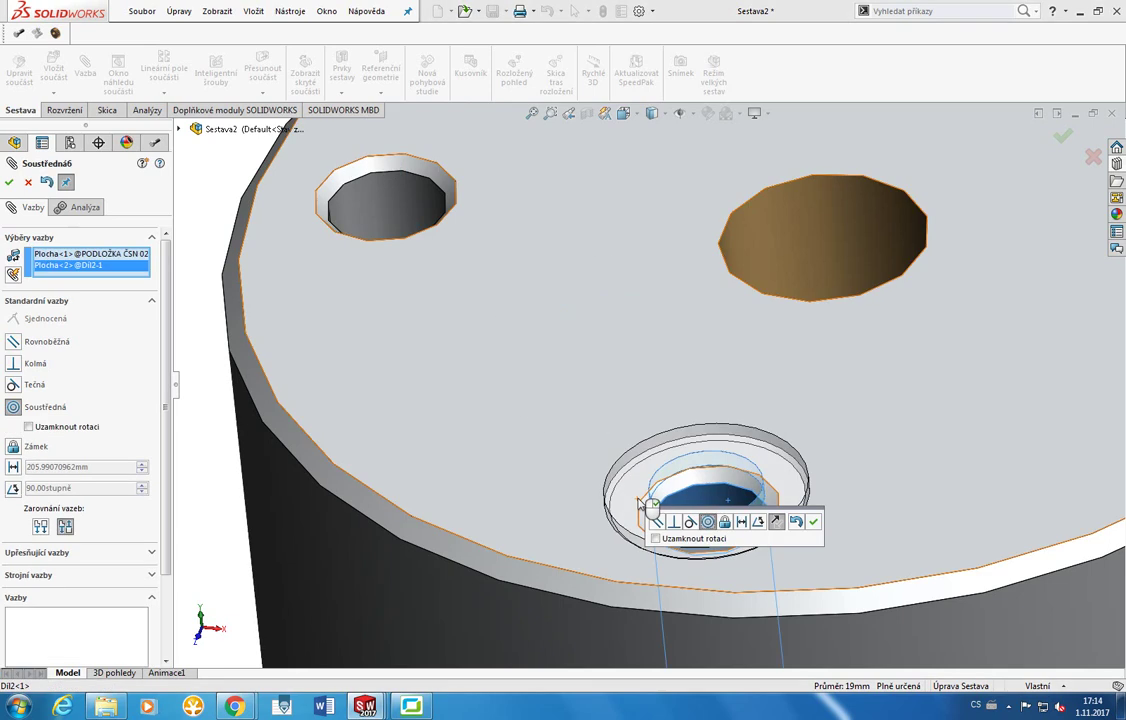
Flip the concentric mate's alignment so the washer's chamfered side faces up, and accept the mate.
scroll(898, 525, "up", 3)
scroll(897, 516, "down", 3)
middle_click_drag(897, 516, 877, 385)
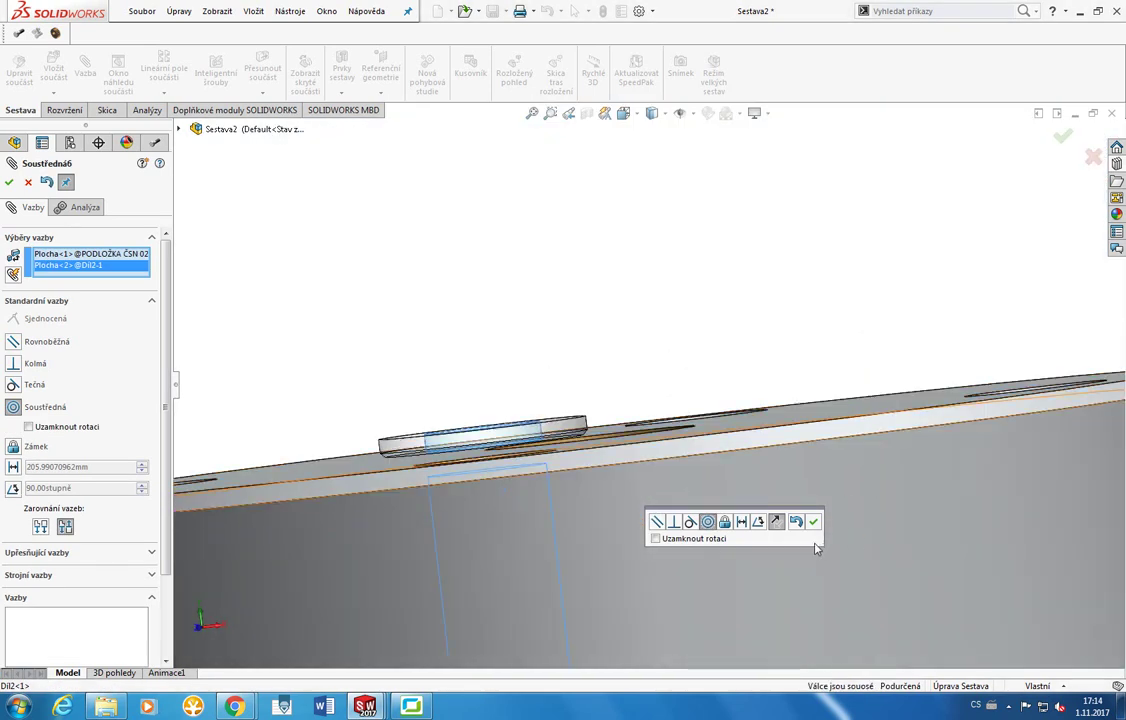
middle_click_drag(759, 442, 526, 433)
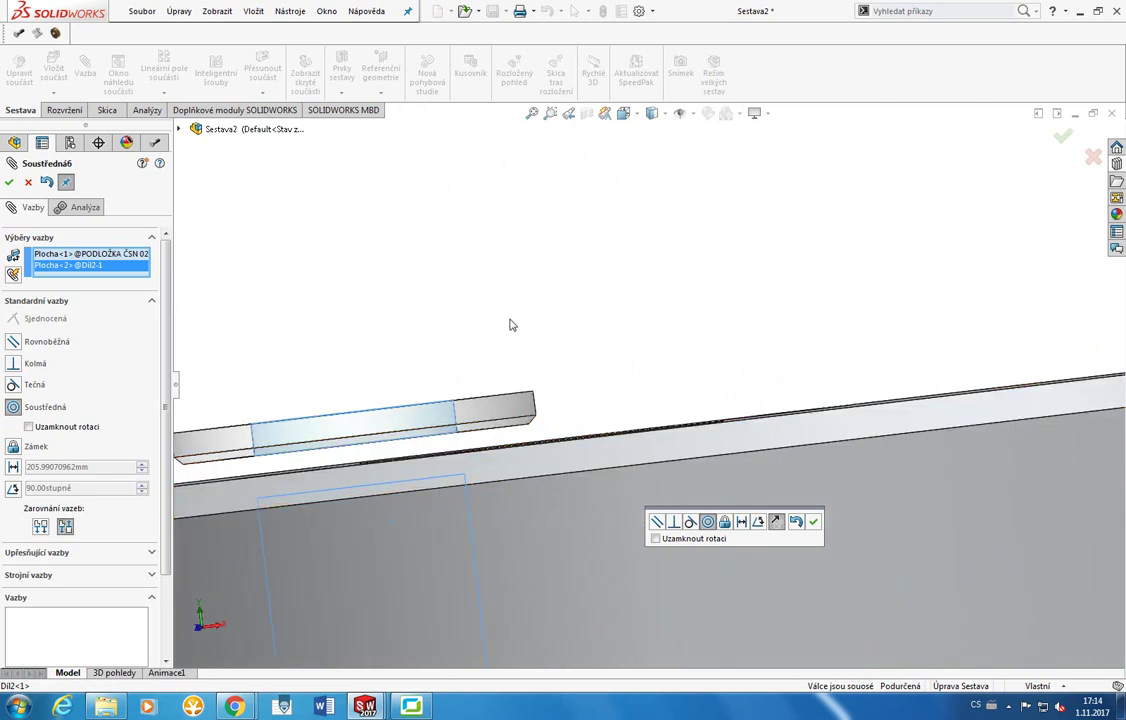
left_click(776, 521)
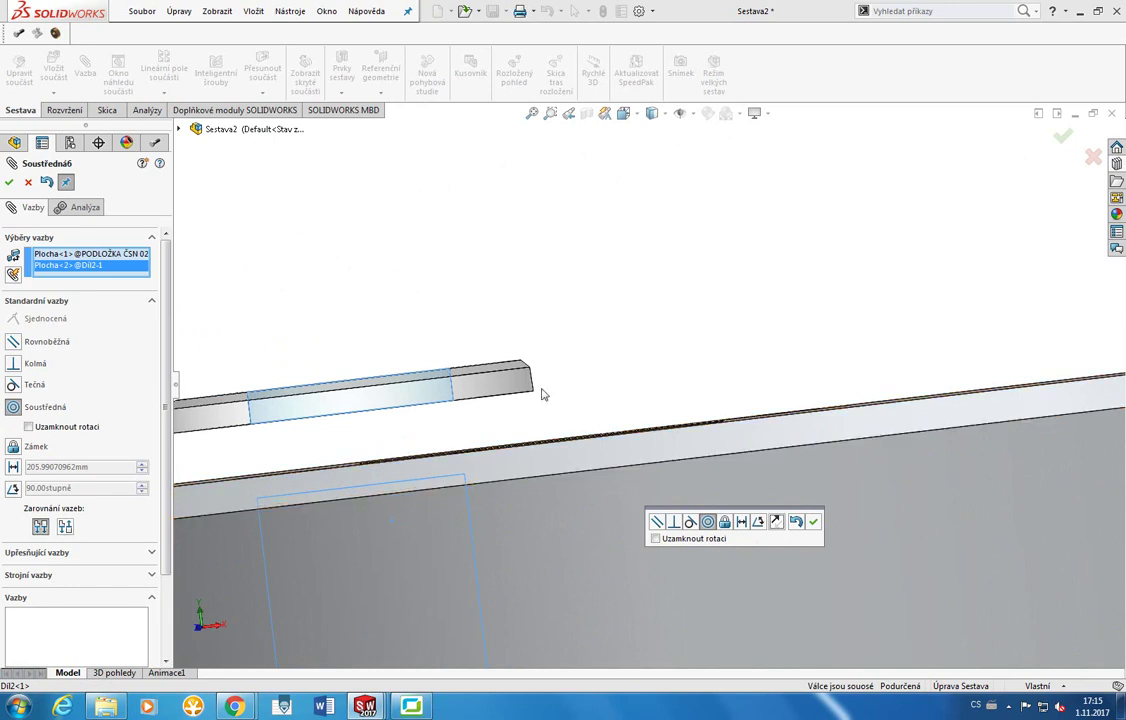
left_click(64, 527)
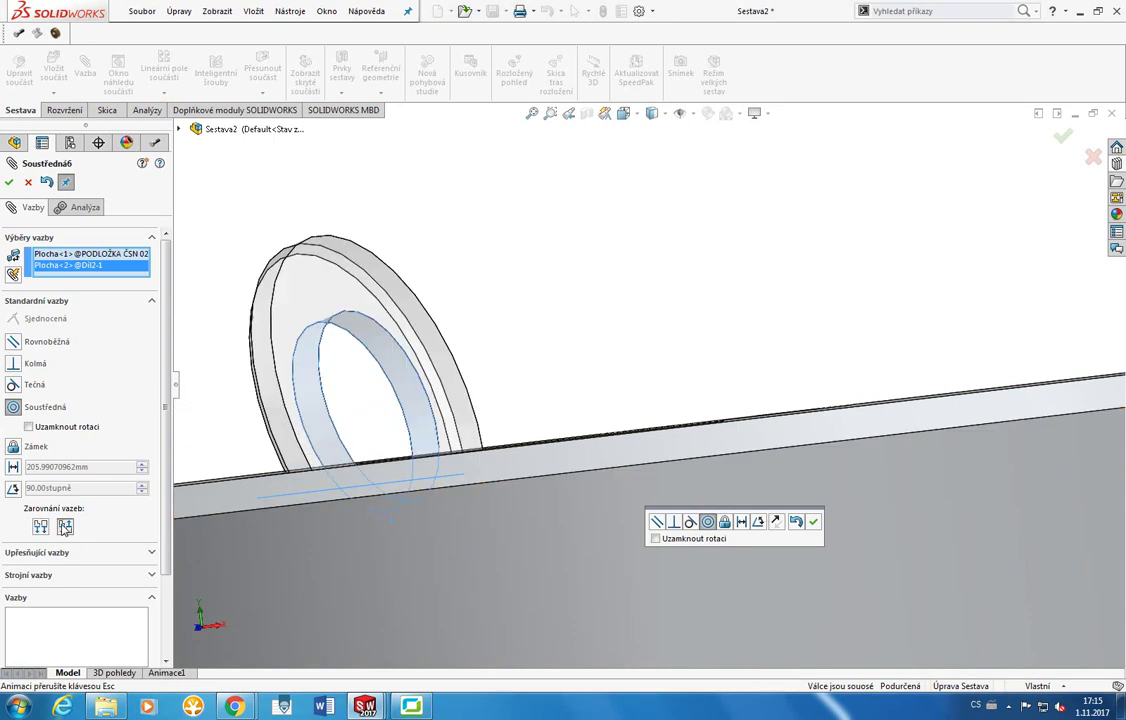
left_click(42, 530)
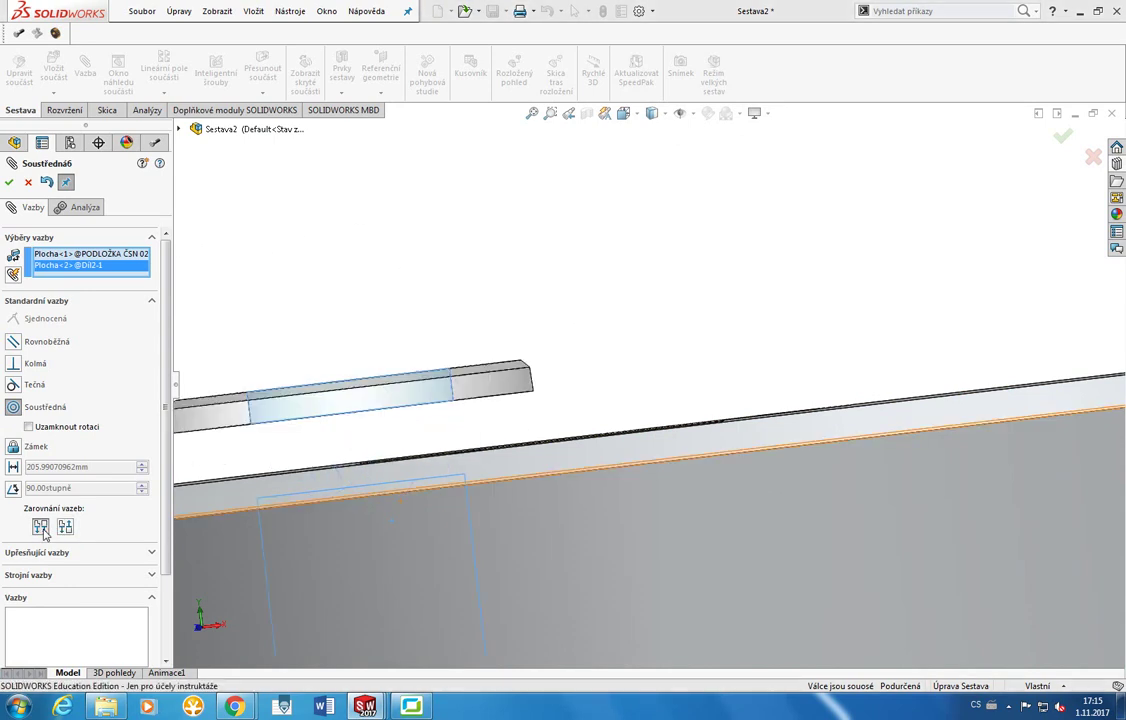
left_click(9, 181)
left_click(9, 181)
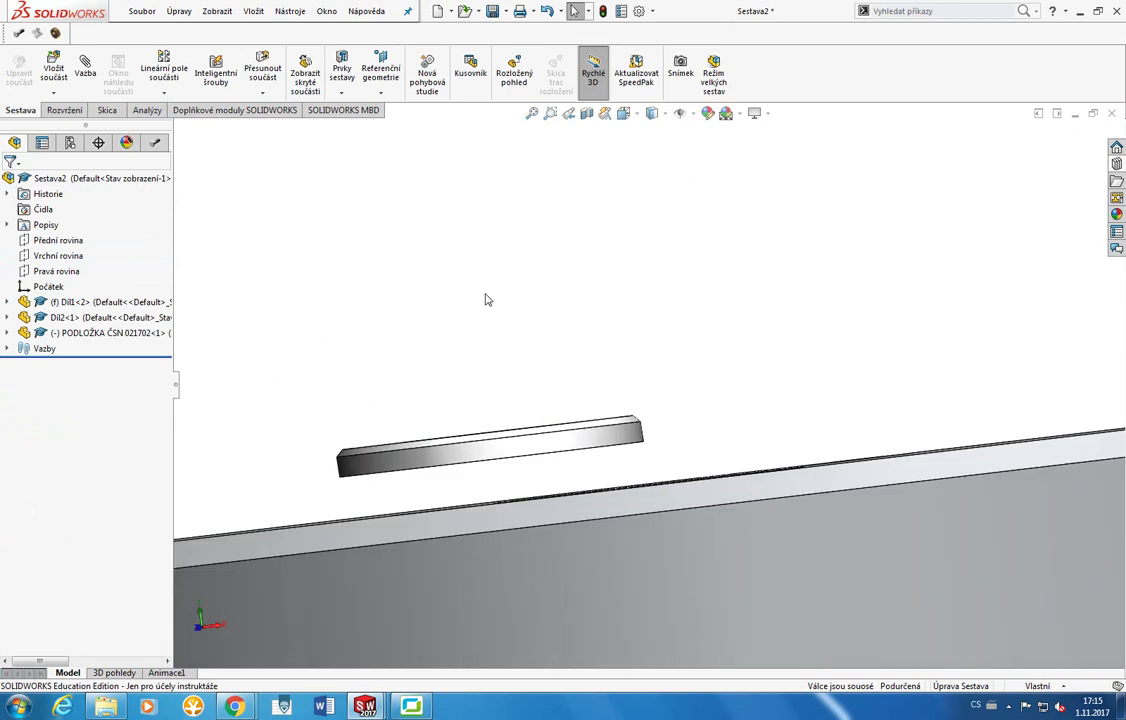
Add a coincident mate between the top face of Díl2 and the washer's flat underside.
middle_click_drag(485, 297, 495, 317)
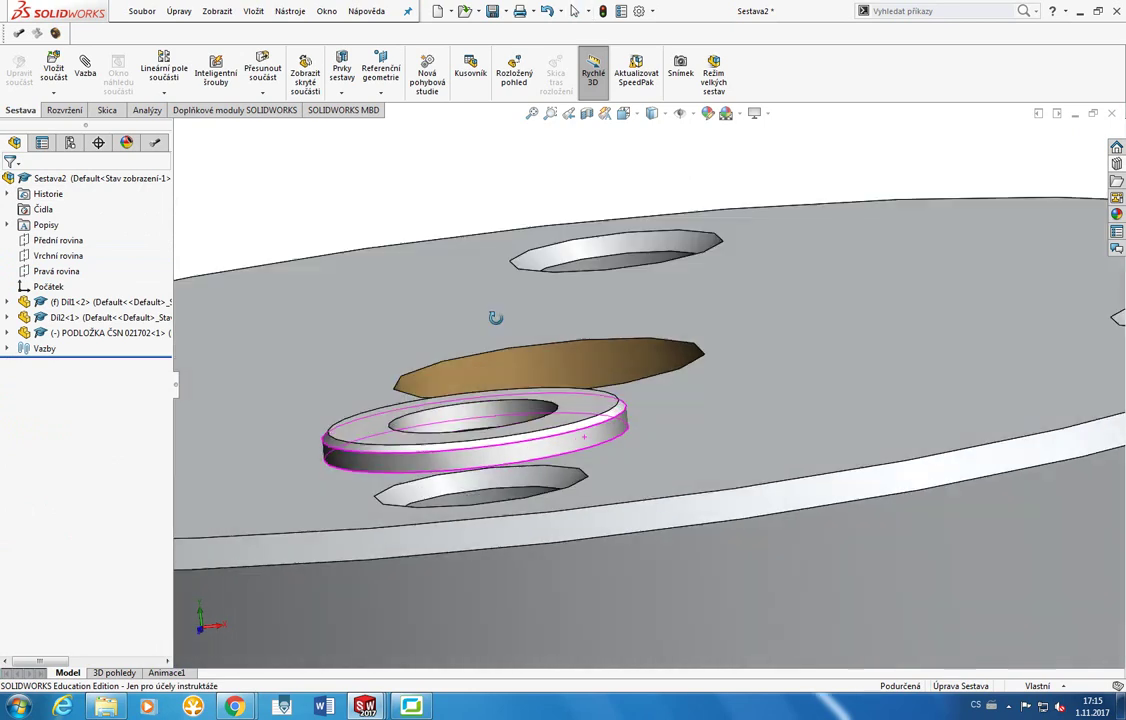
left_click(85, 66)
left_click(702, 446)
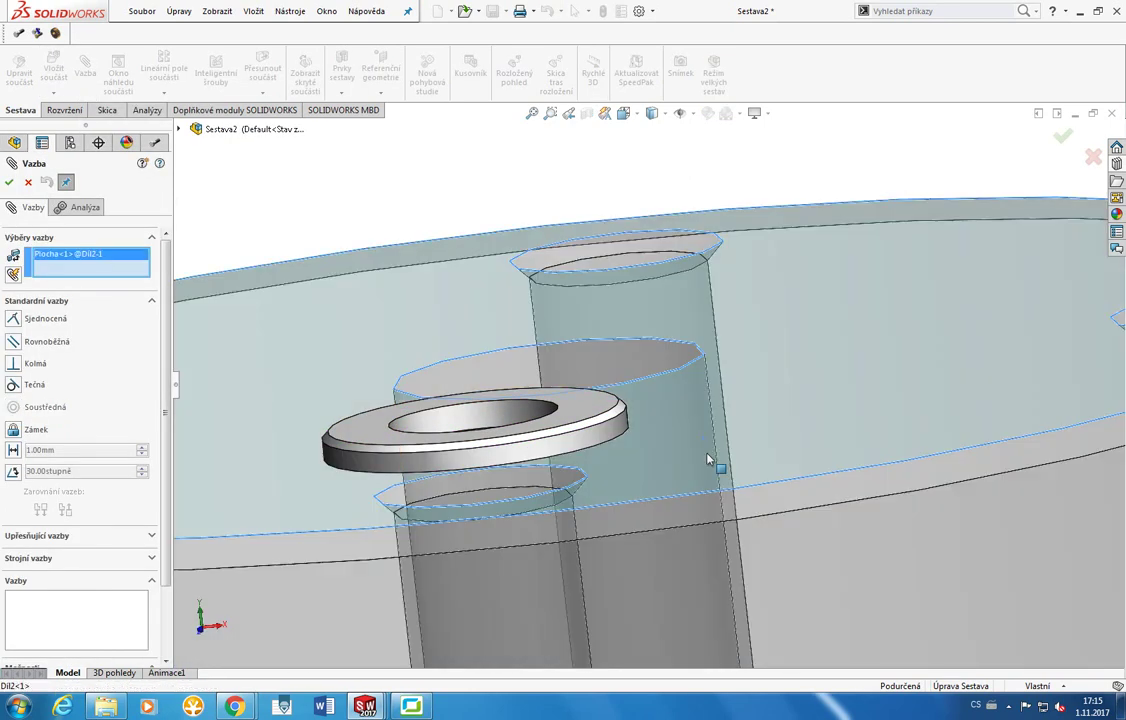
middle_click_drag(711, 460, 593, 490)
left_click(600, 493)
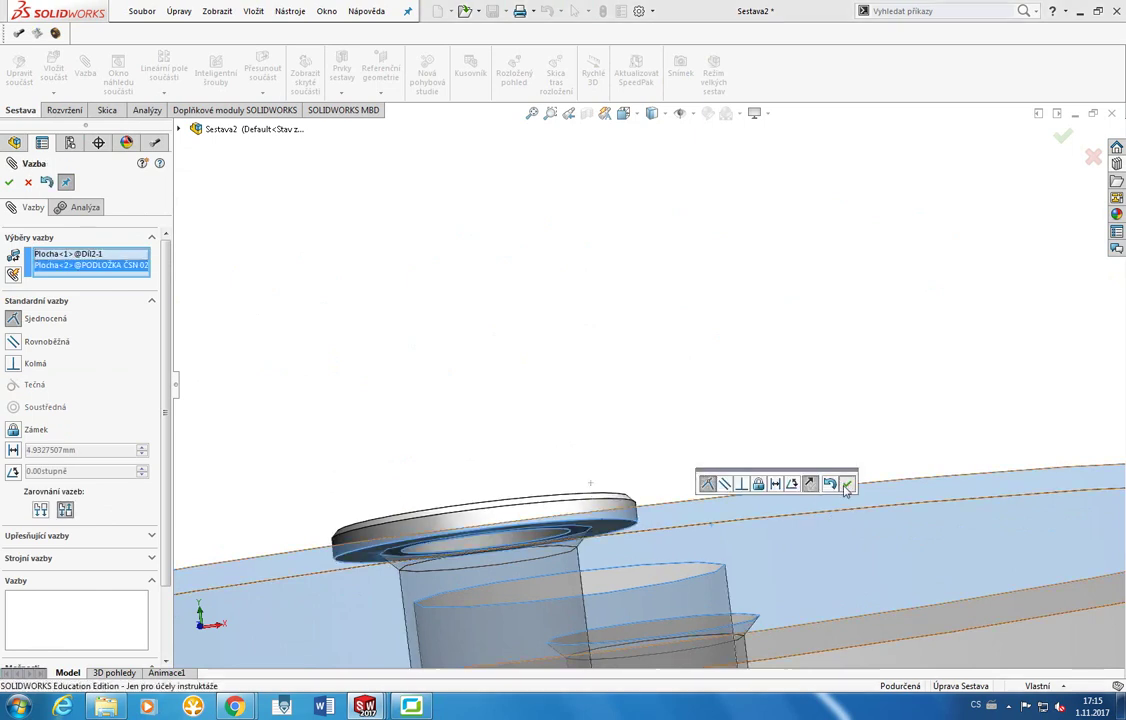
left_click(847, 483)
left_click(10, 183)
middle_click_drag(372, 327, 540, 381)
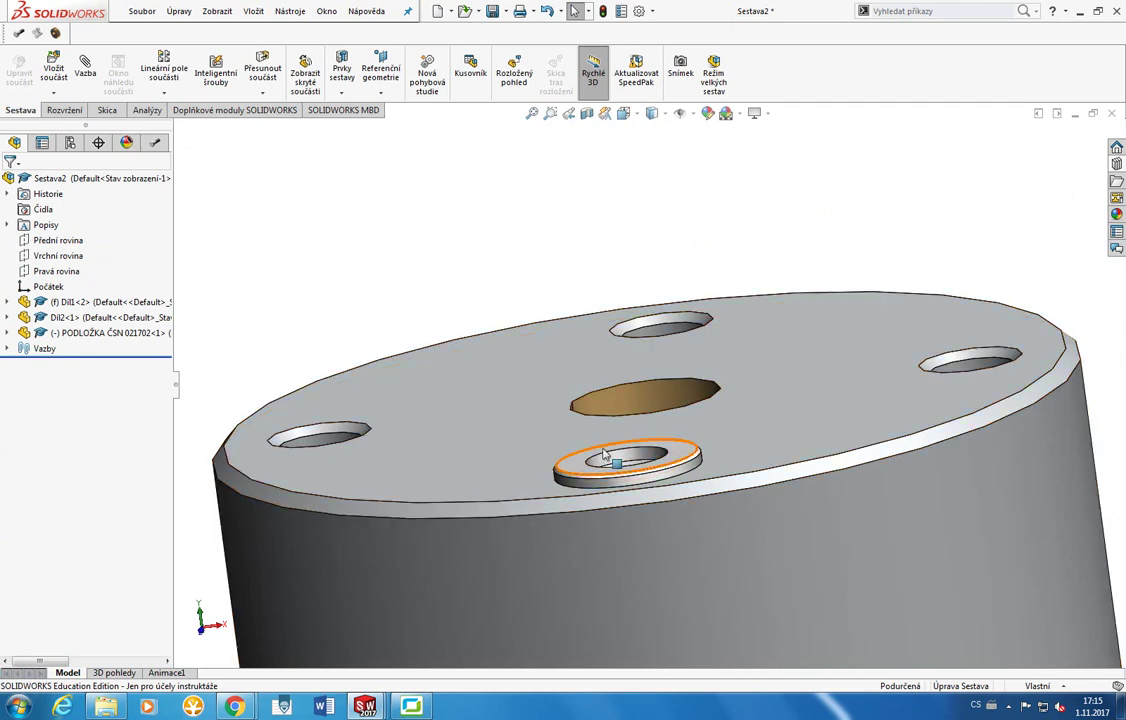
middle_click_drag(704, 424, 506, 412)
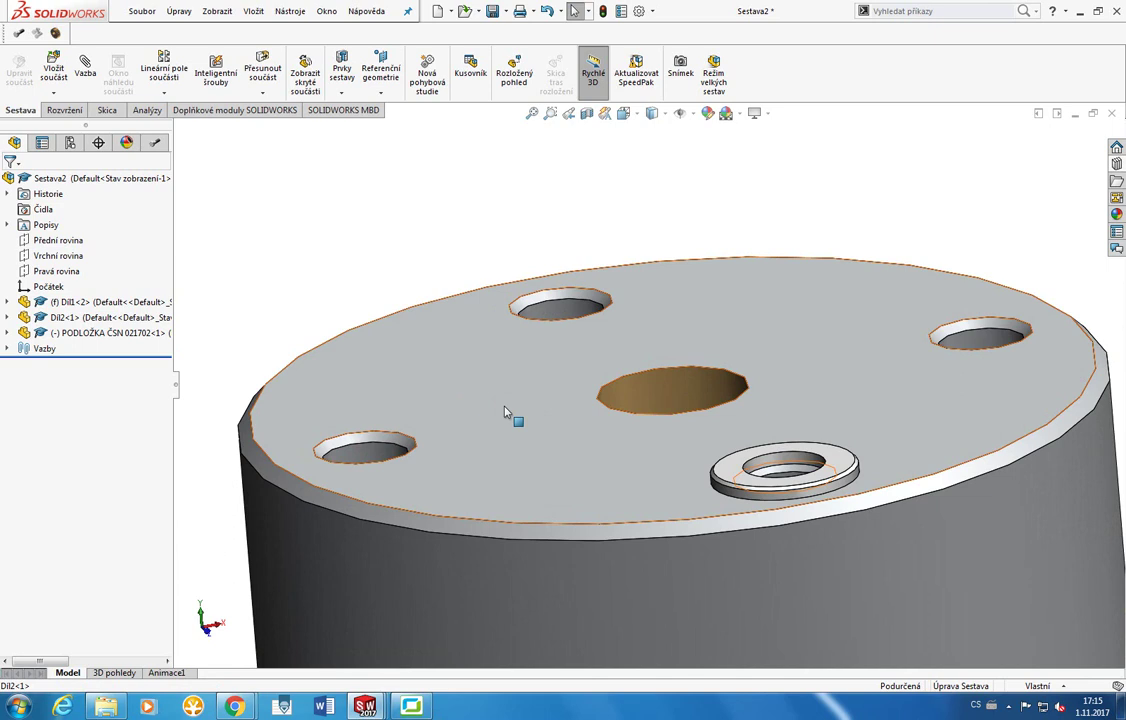
Mate the assembly's Pravá rovina coincident with the Vrchní rovina of the washer to lock its rotation, and close the mate command.
left_click(85, 66)
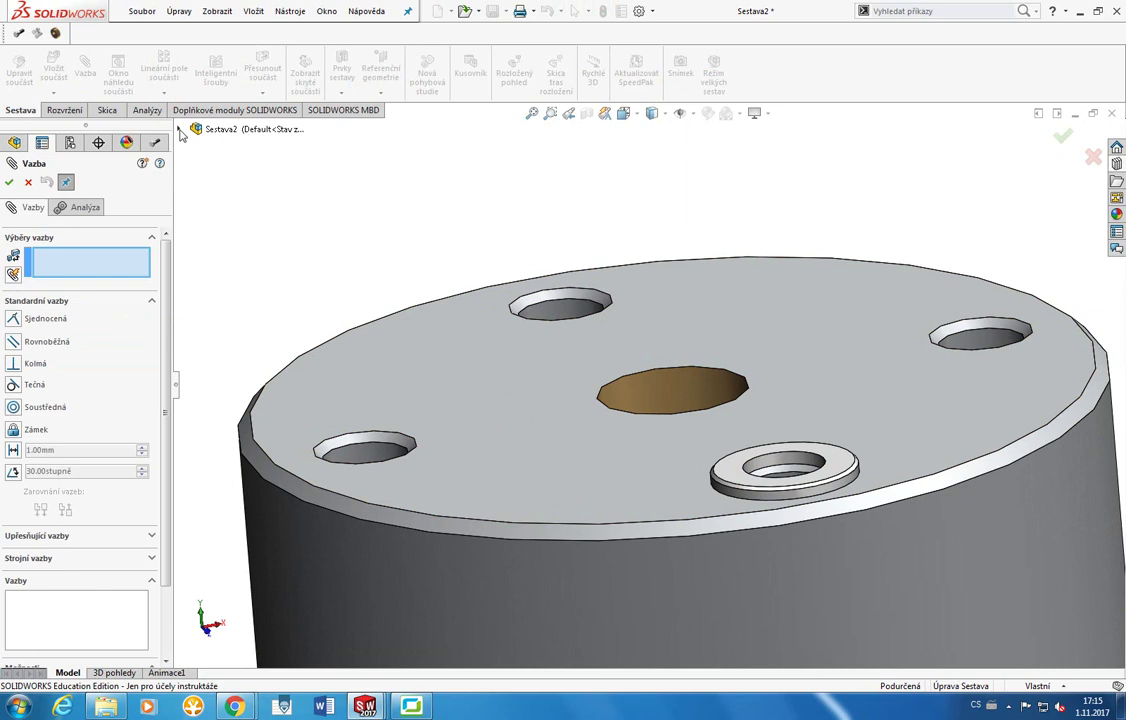
left_click(180, 130)
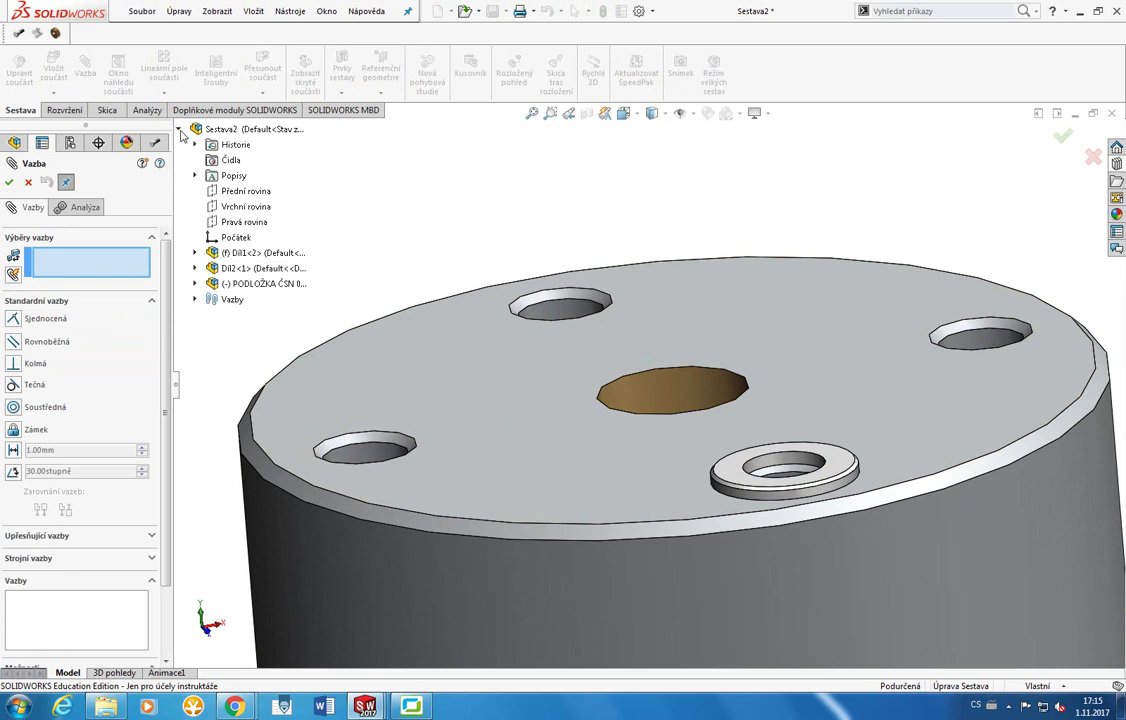
key("z")
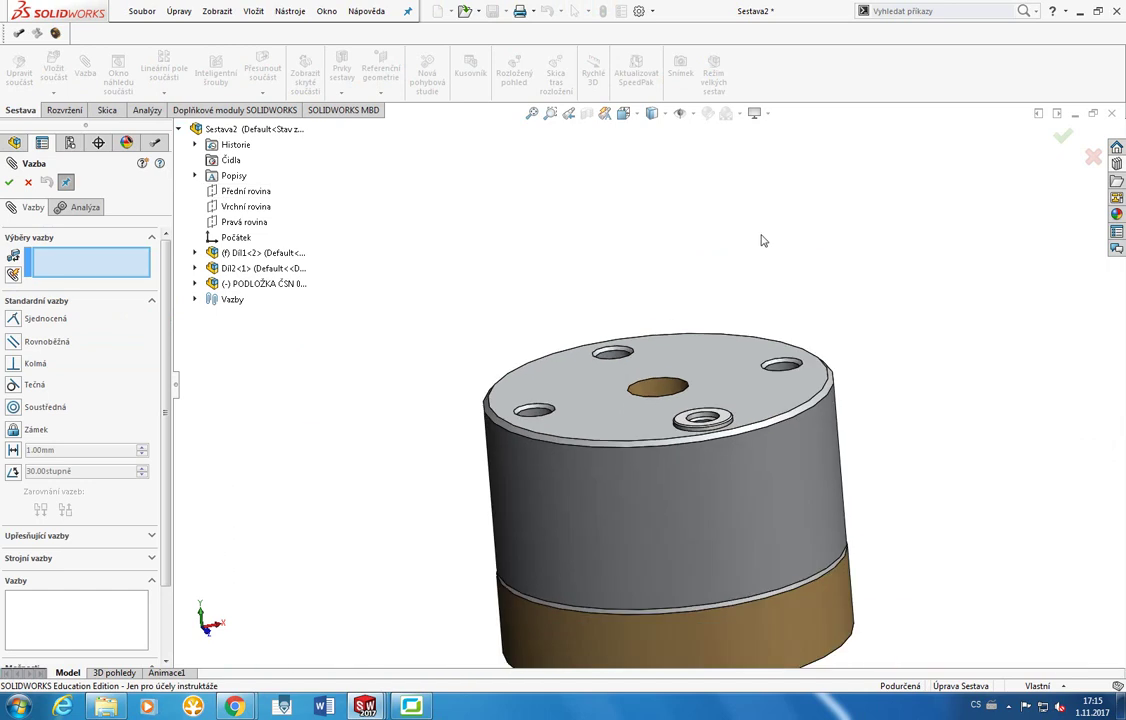
left_click(241, 224)
key("z")
scroll(689, 553, "down", 3)
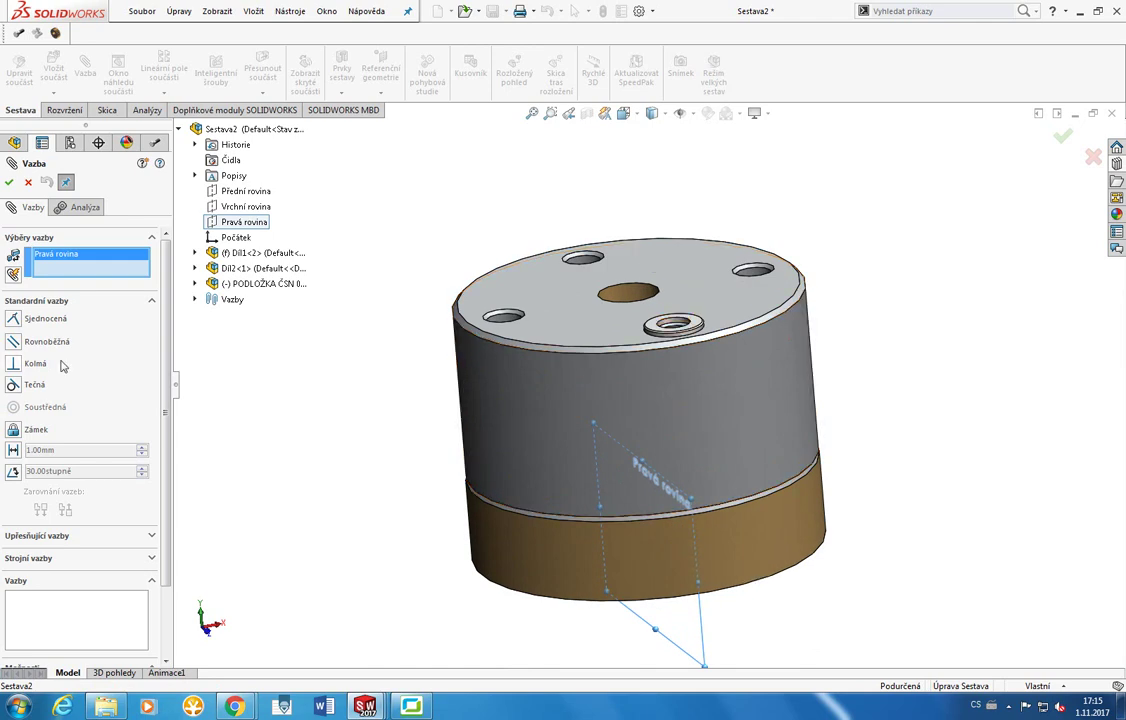
left_click(194, 285)
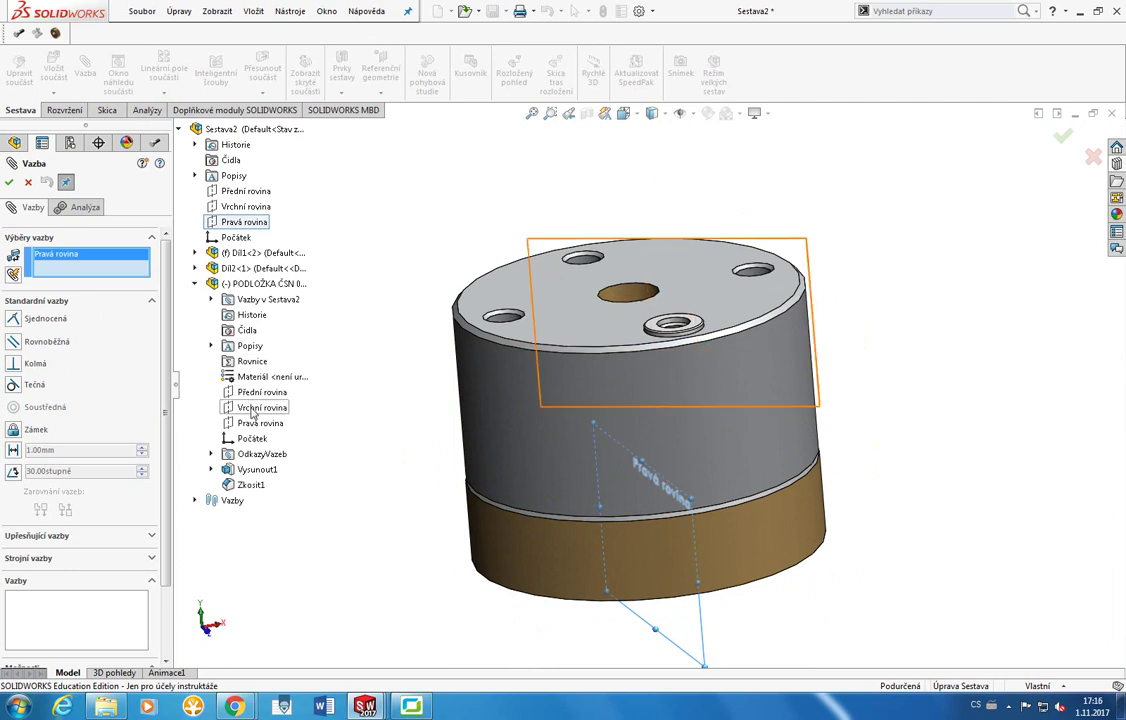
left_click(253, 408)
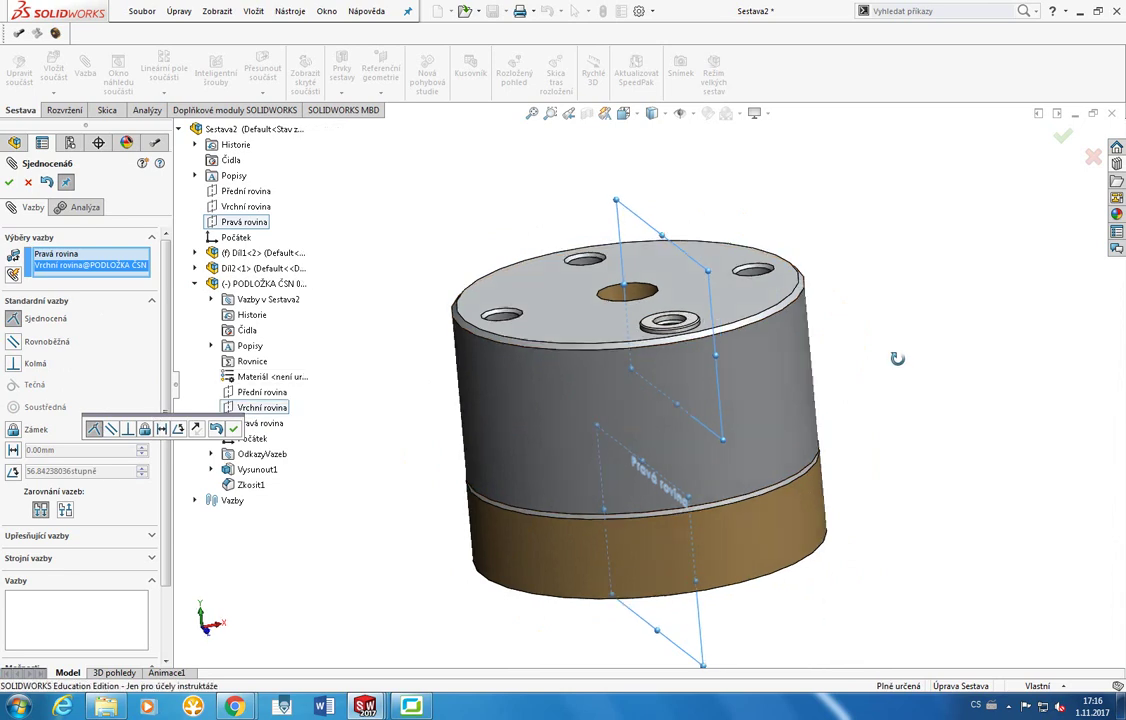
middle_click_drag(700, 350, 901, 376)
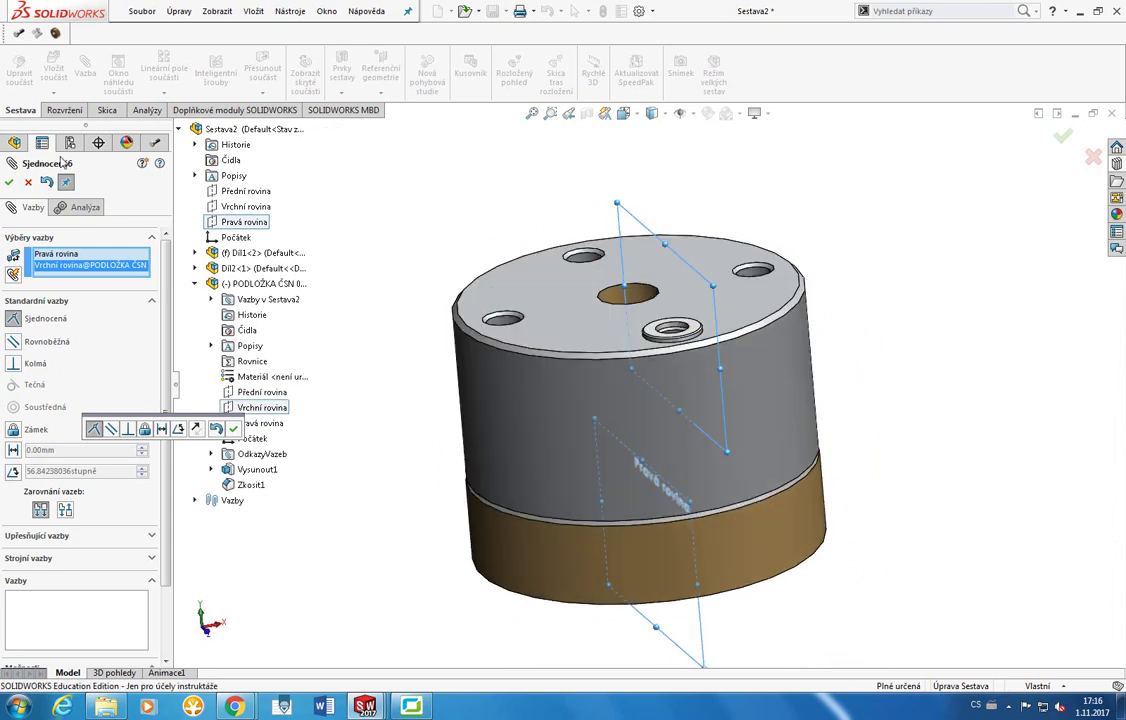
left_click(9, 181)
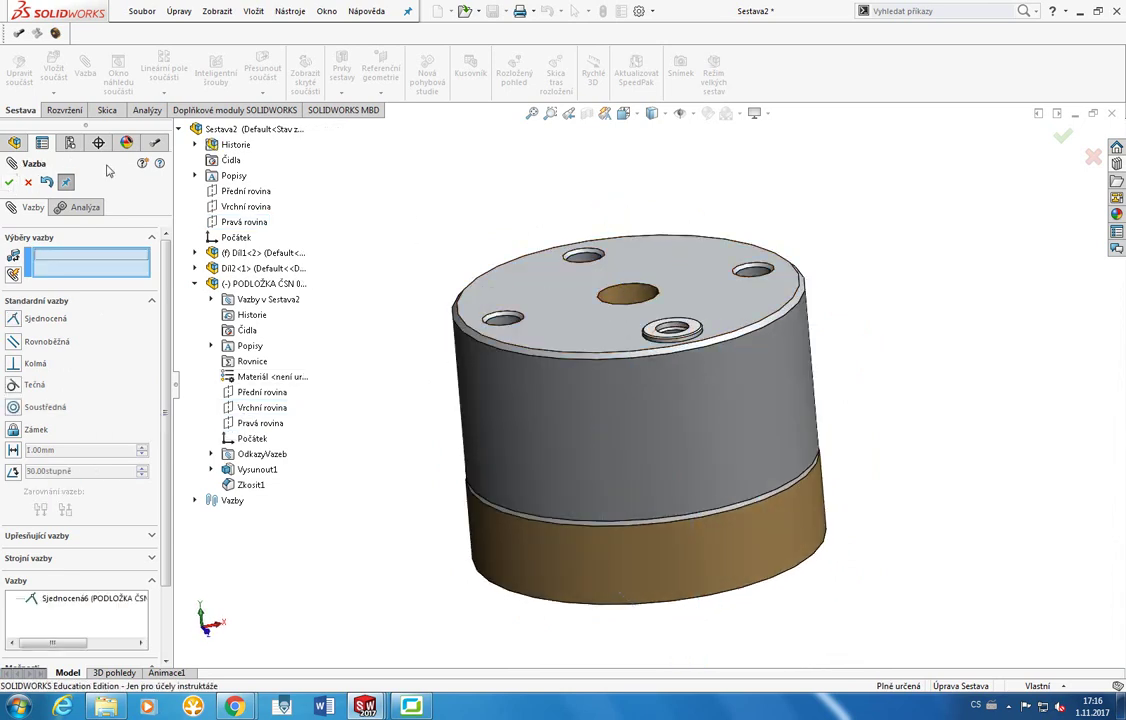
left_click(9, 182)
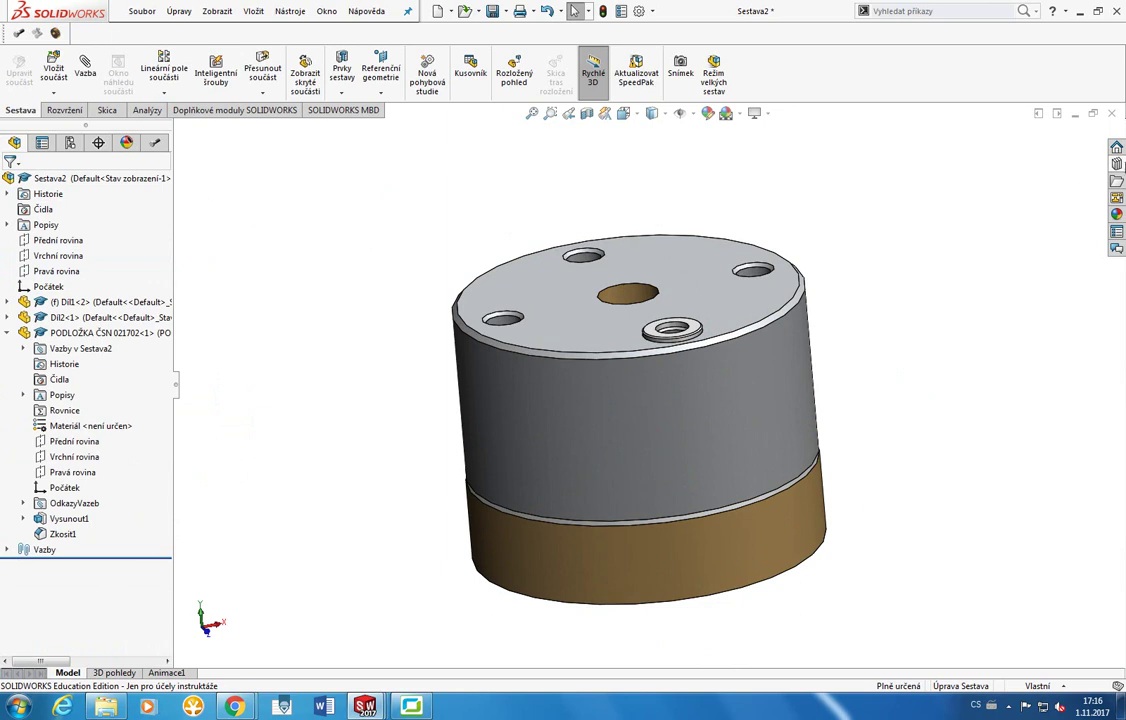
Insert a second PODLOŽKA ČSN 021702 washer from the design library into the empty space beside the cylinder.
left_click(1116, 163)
left_click_drag(1019, 323, 391, 443)
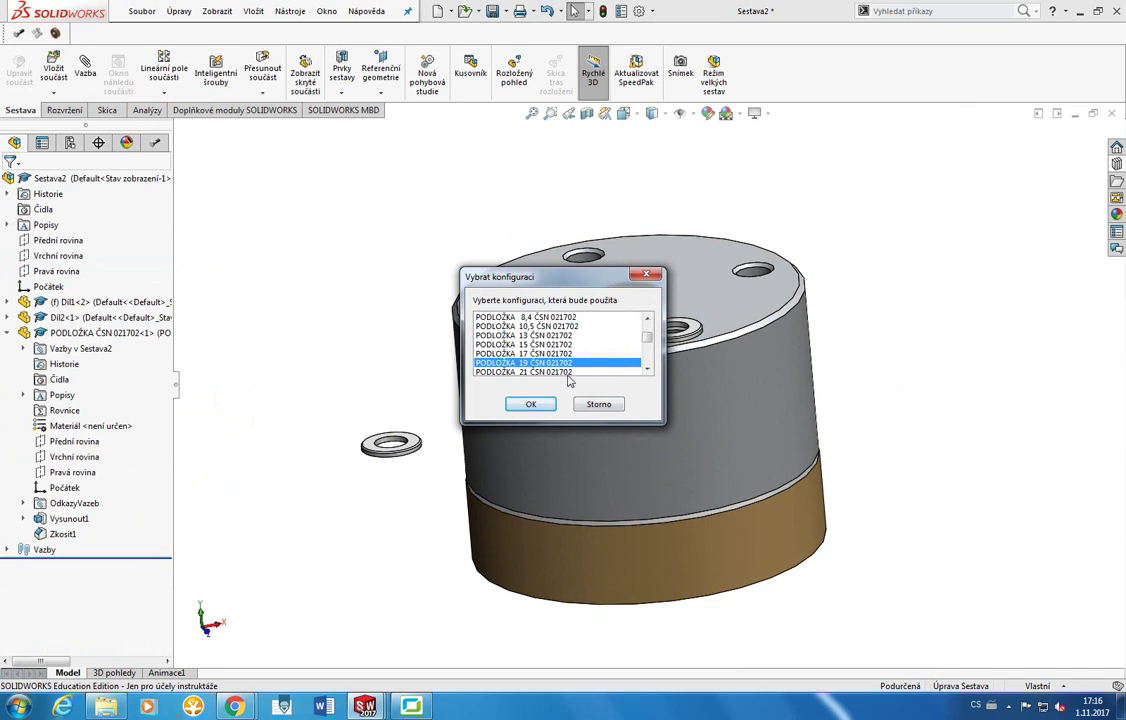
left_click(530, 403)
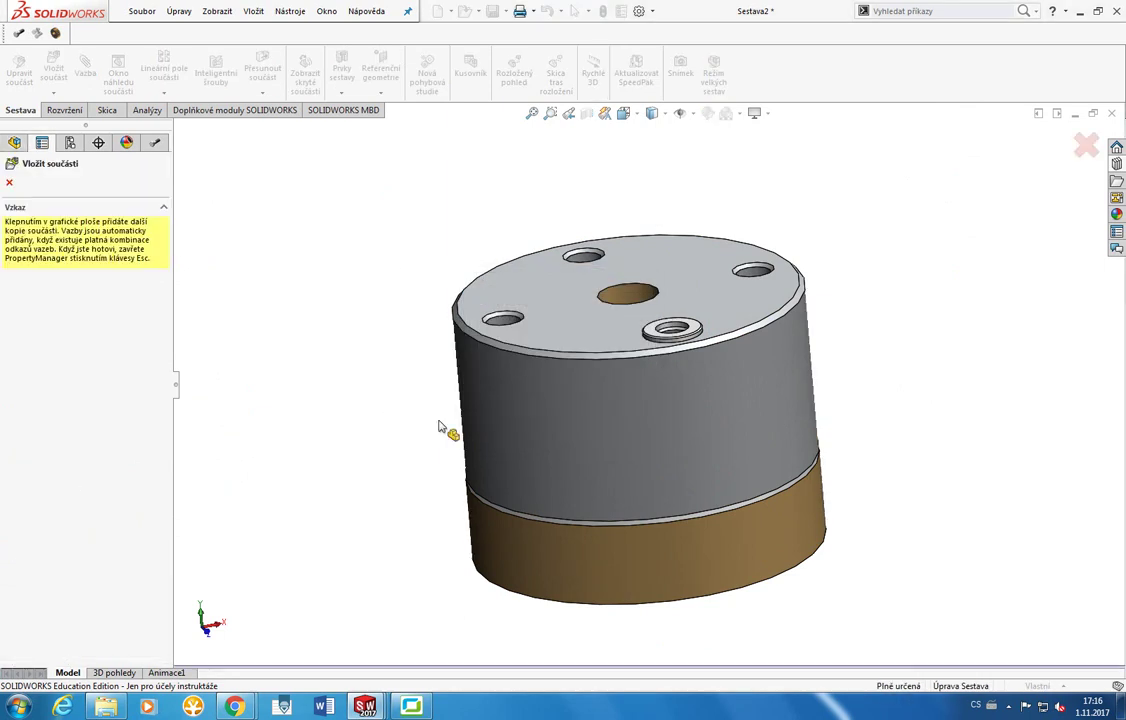
key("Escape")
middle_click_drag(372, 422, 456, 438)
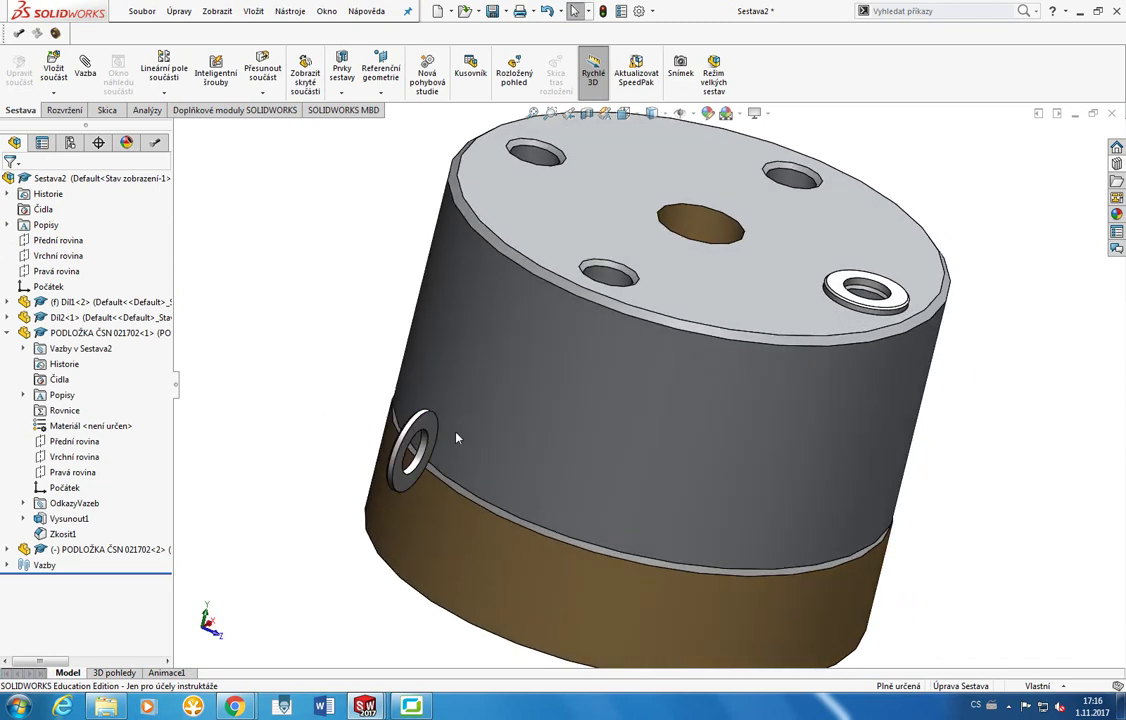
Add a coincident mate between the second washer's flat face and the bottom face of Díl1.
left_click(85, 68)
scroll(419, 440, "down", 5)
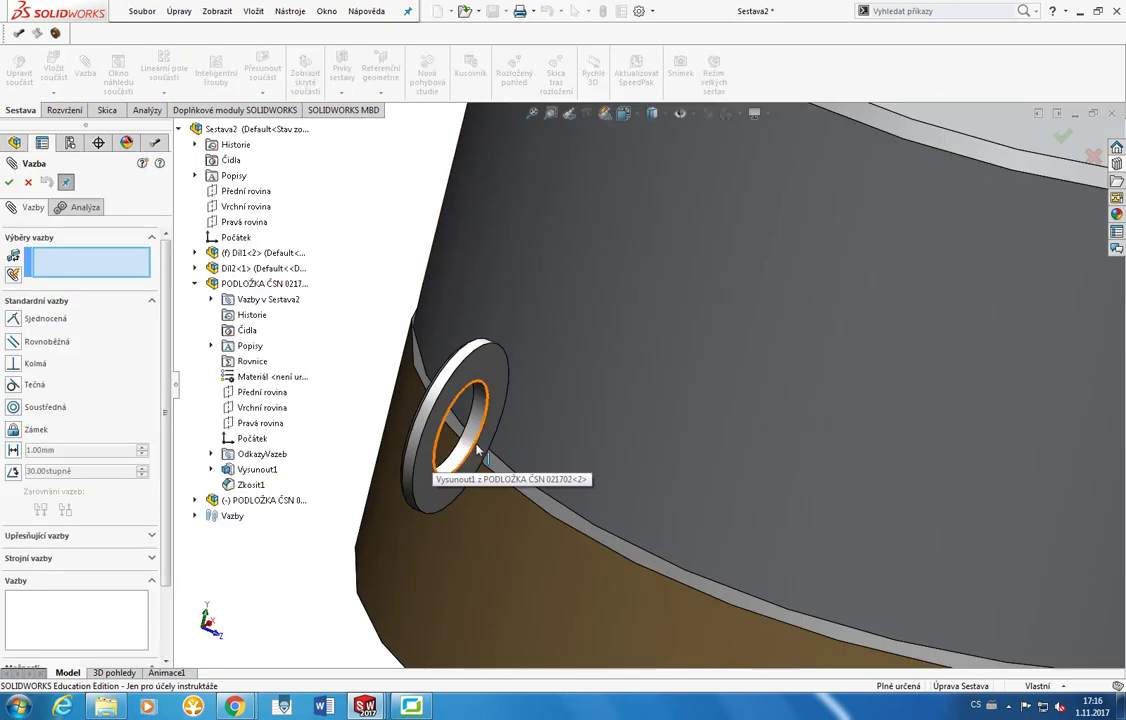
left_click(502, 398)
scroll(850, 530, "up", 5)
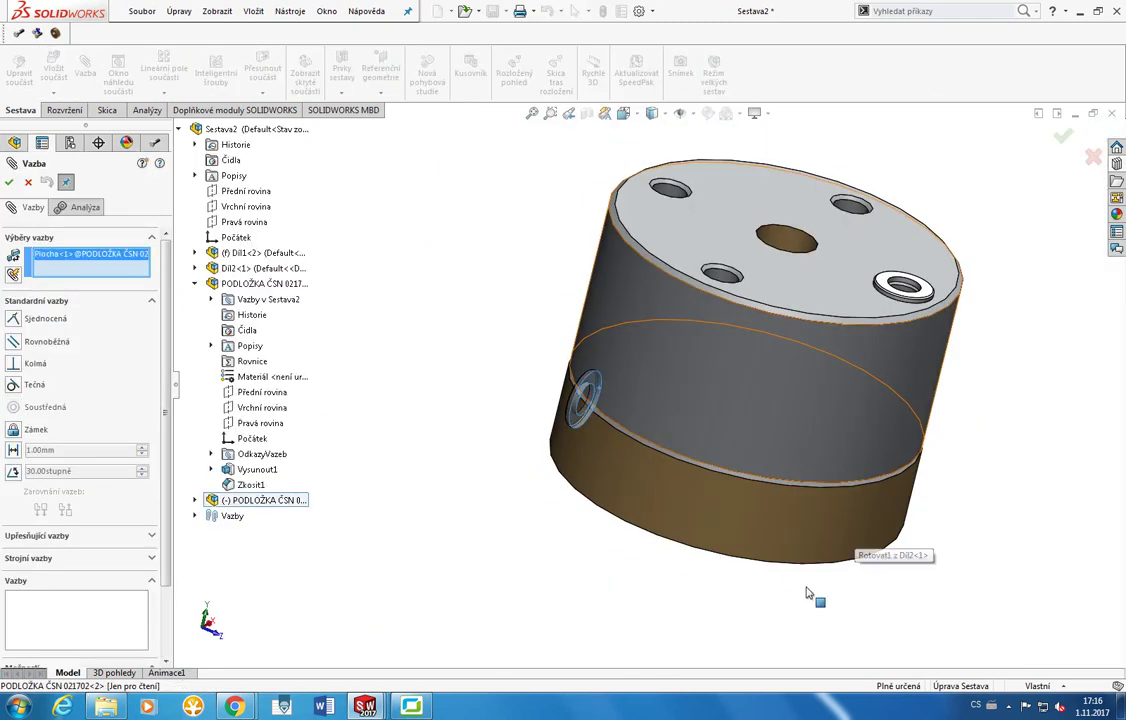
middle_click_drag(809, 593, 785, 480)
left_click(786, 484)
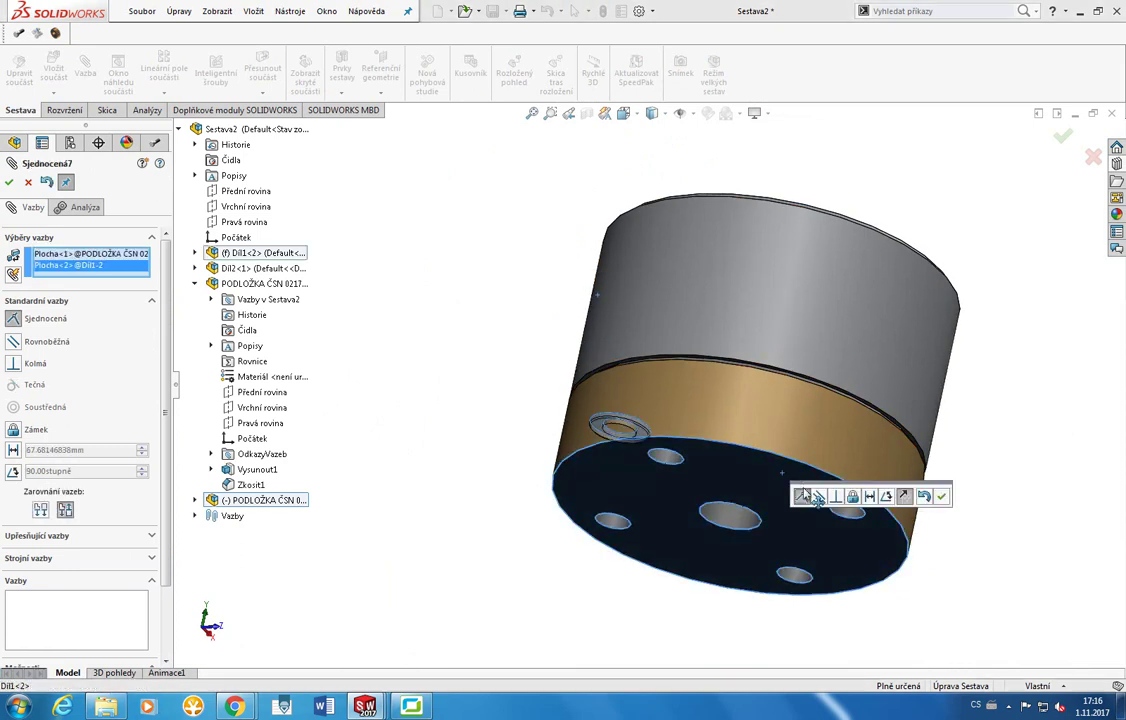
key("Return")
scroll(733, 465, "up", 5)
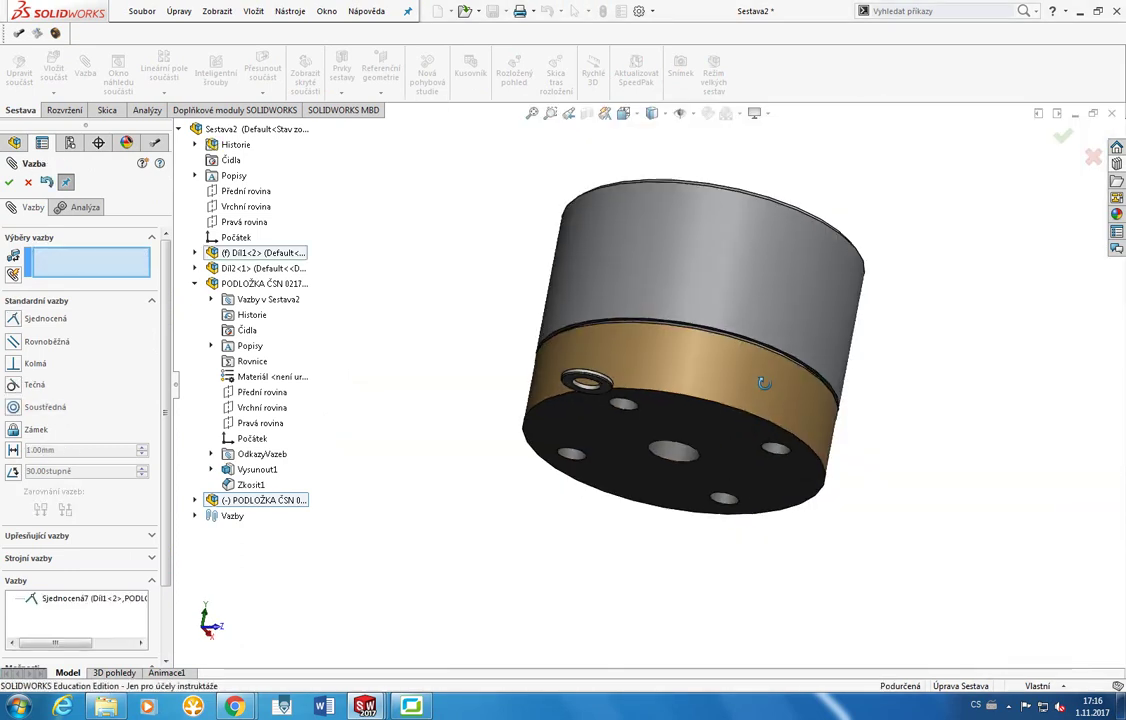
Mate the second washer's bore concentric with an outer hole on the underside of Díl1, and close the mate command.
mouse_move(733, 465)
middle_mouse_down()
mouse_move(735, 530)
mouse_move(733, 452)
middle_mouse_up()
scroll(733, 449, "down", 5)
scroll(766, 397, "down", 2)
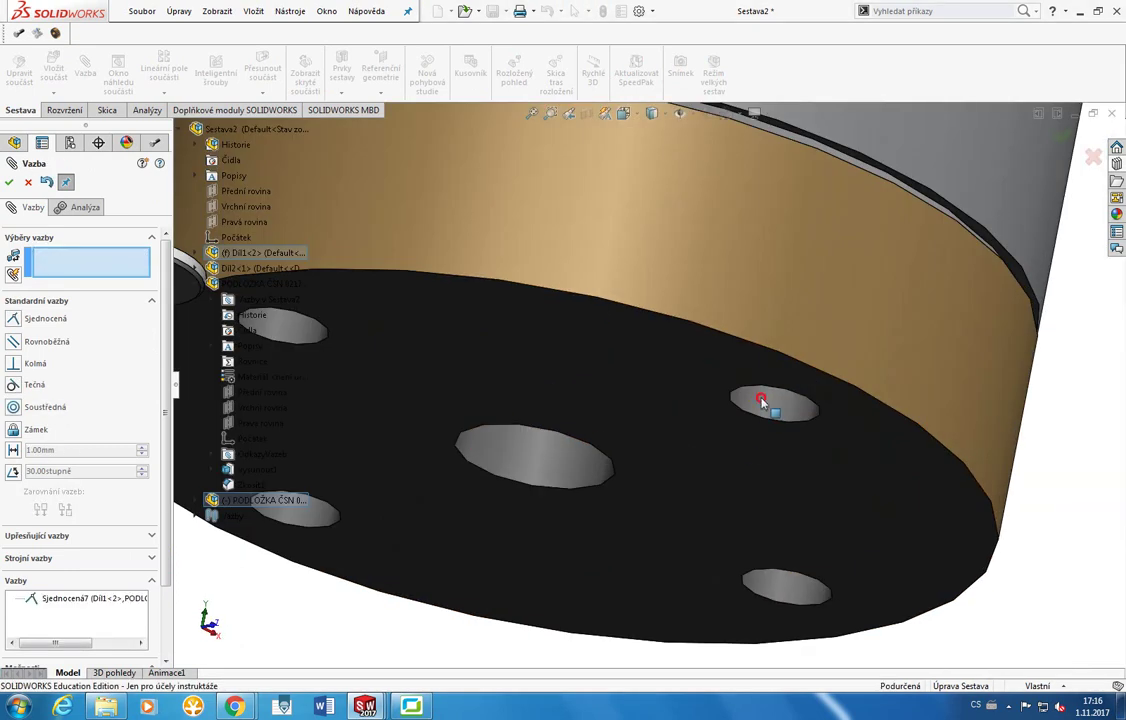
left_click(766, 397)
middle_click_drag(766, 397, 701, 447)
scroll(447, 327, "up", 4)
scroll(655, 397, "down", 5)
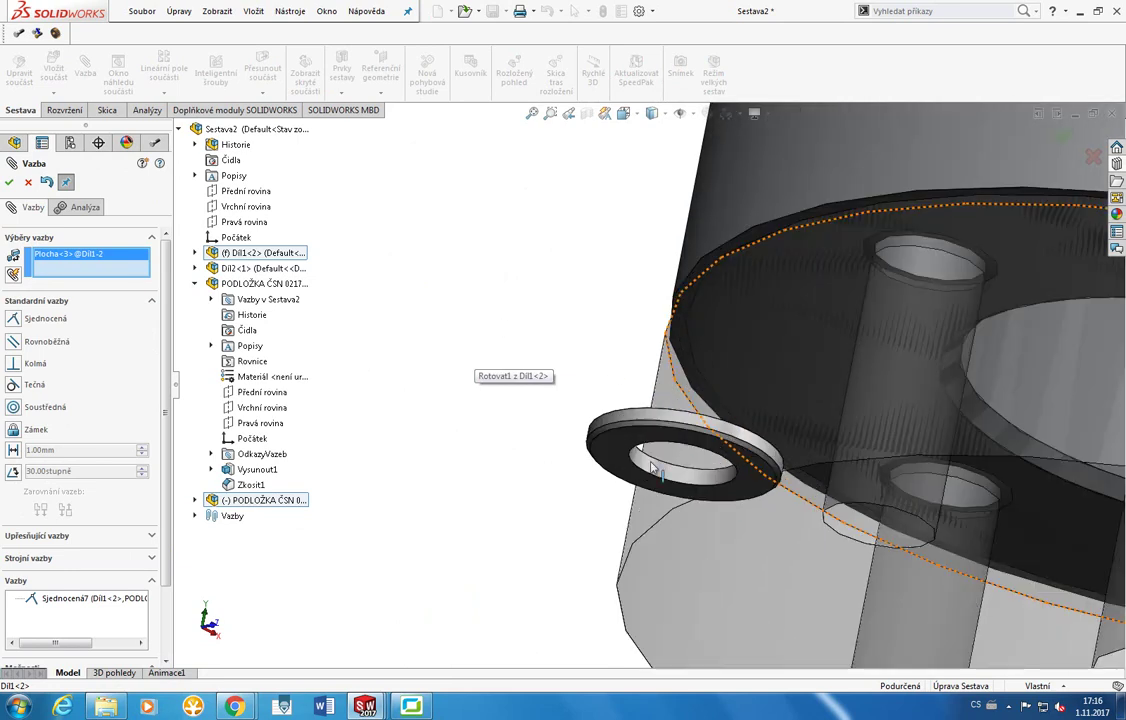
left_click(641, 458)
scroll(573, 420, "up", 3)
scroll(840, 403, "up", 2)
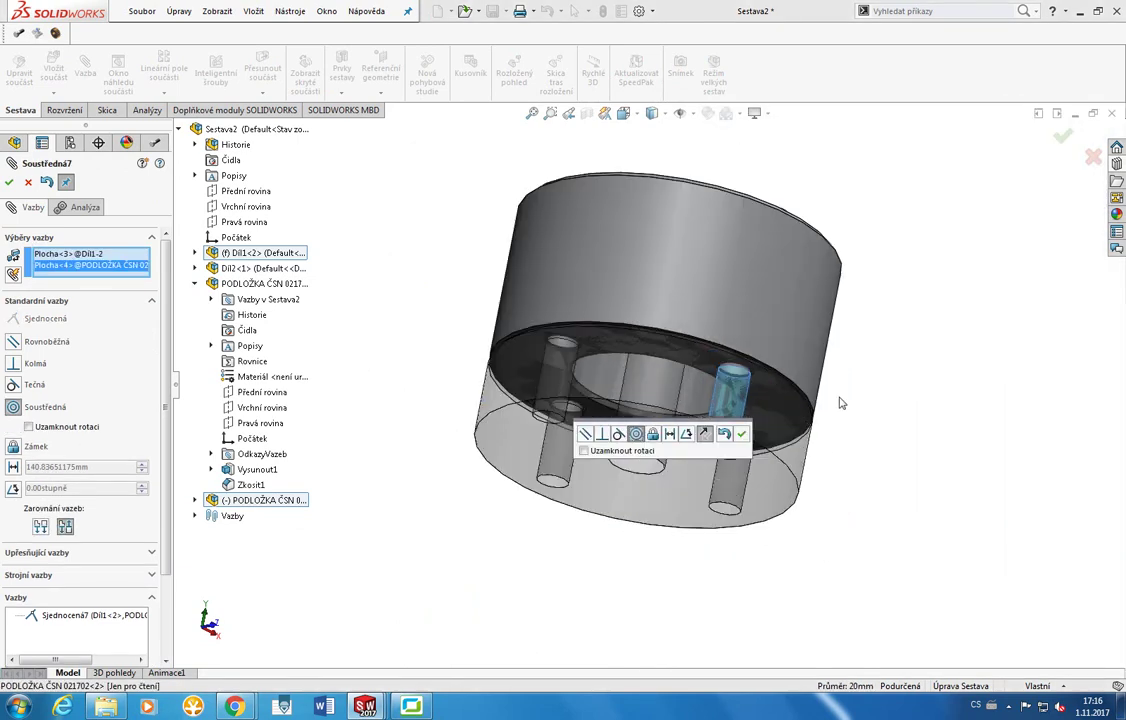
scroll(840, 390, "down", 2)
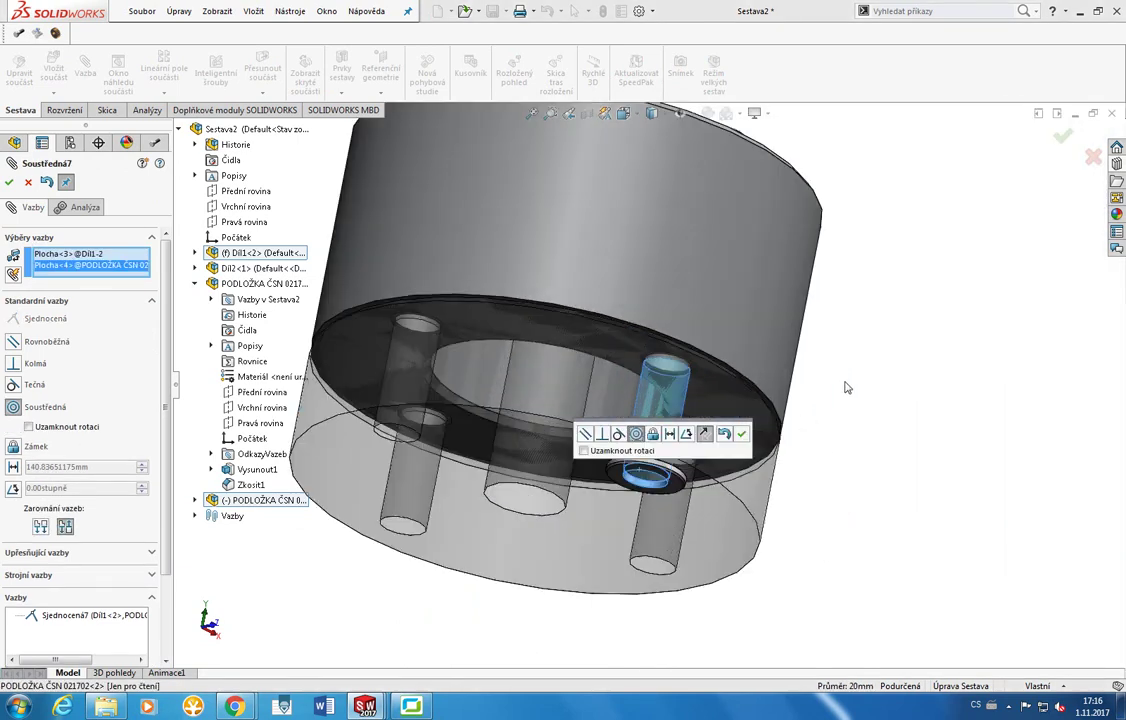
left_click(741, 436)
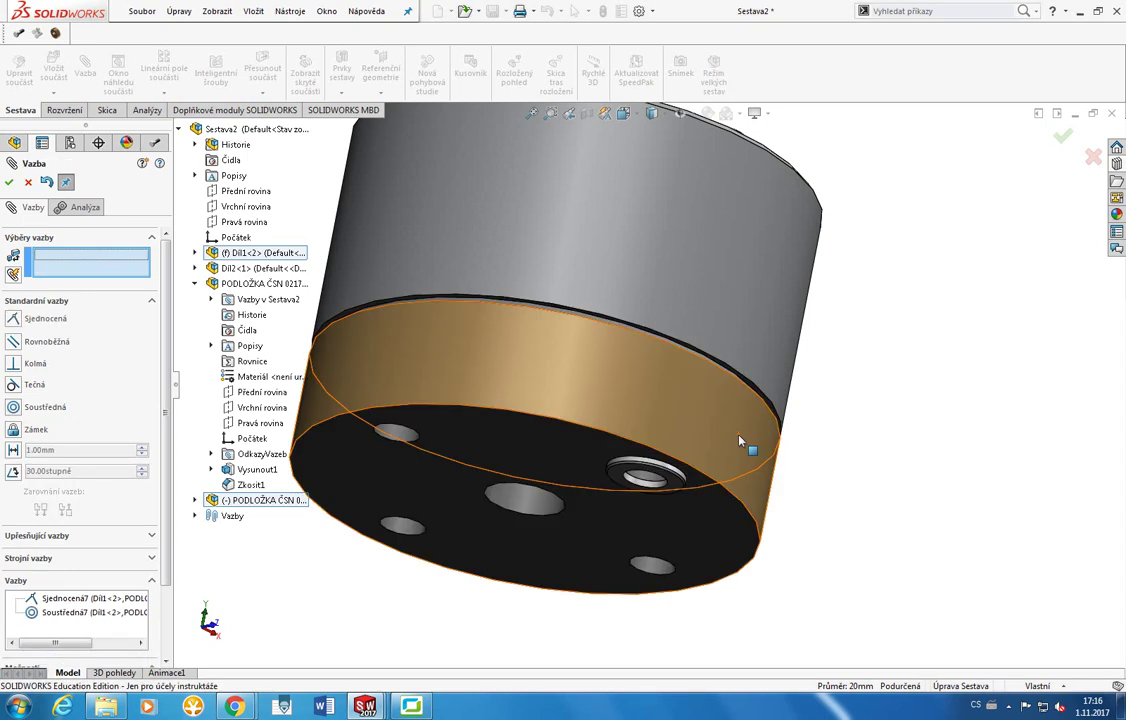
key("Escape")
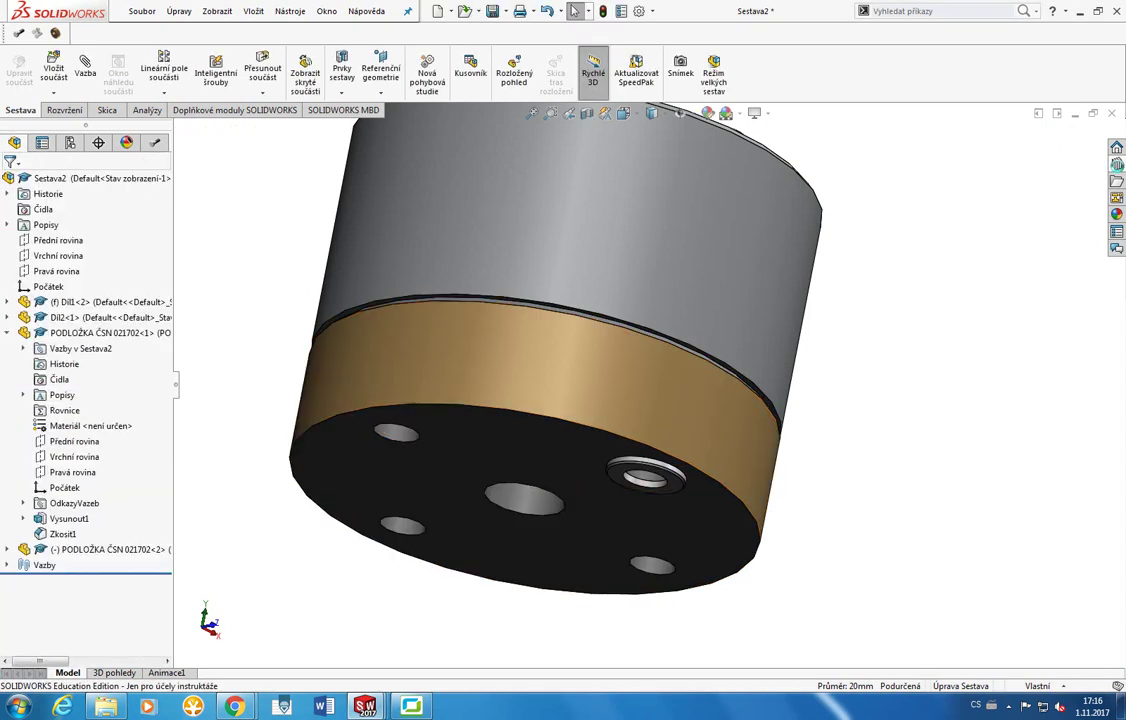
Bring the ŠROUB ČSN EN 24017 bolt from the ŠROUBY library folder into the empty space beside the assembly.
left_click(1117, 164)
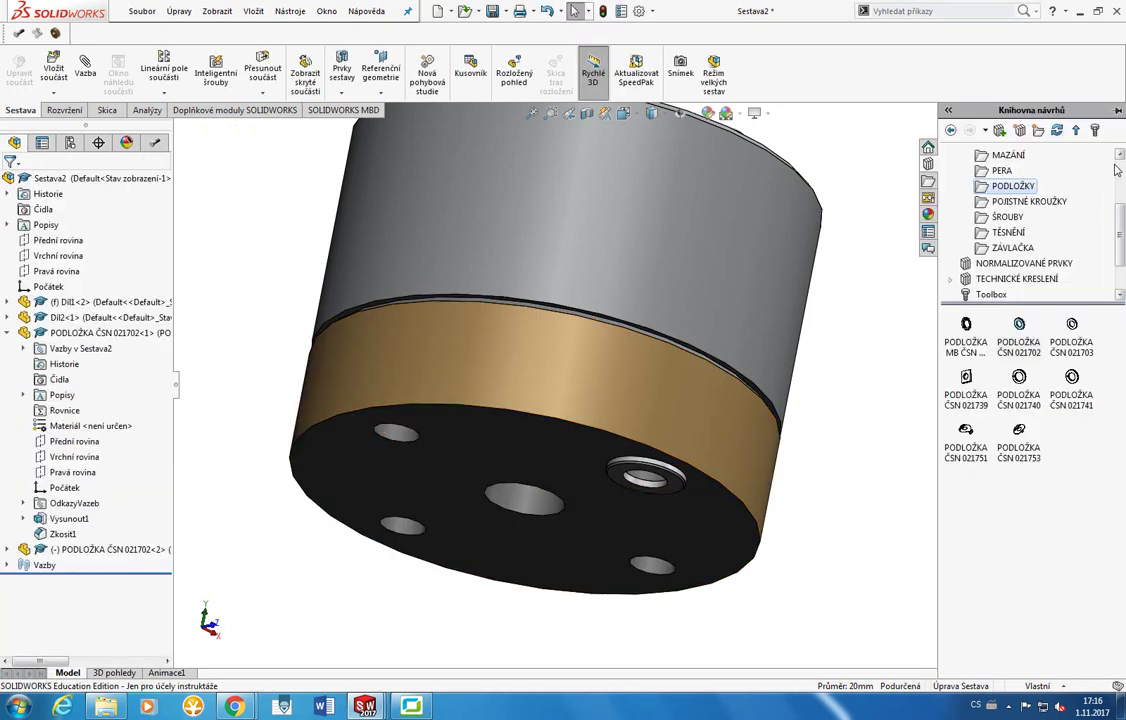
left_click(1011, 222)
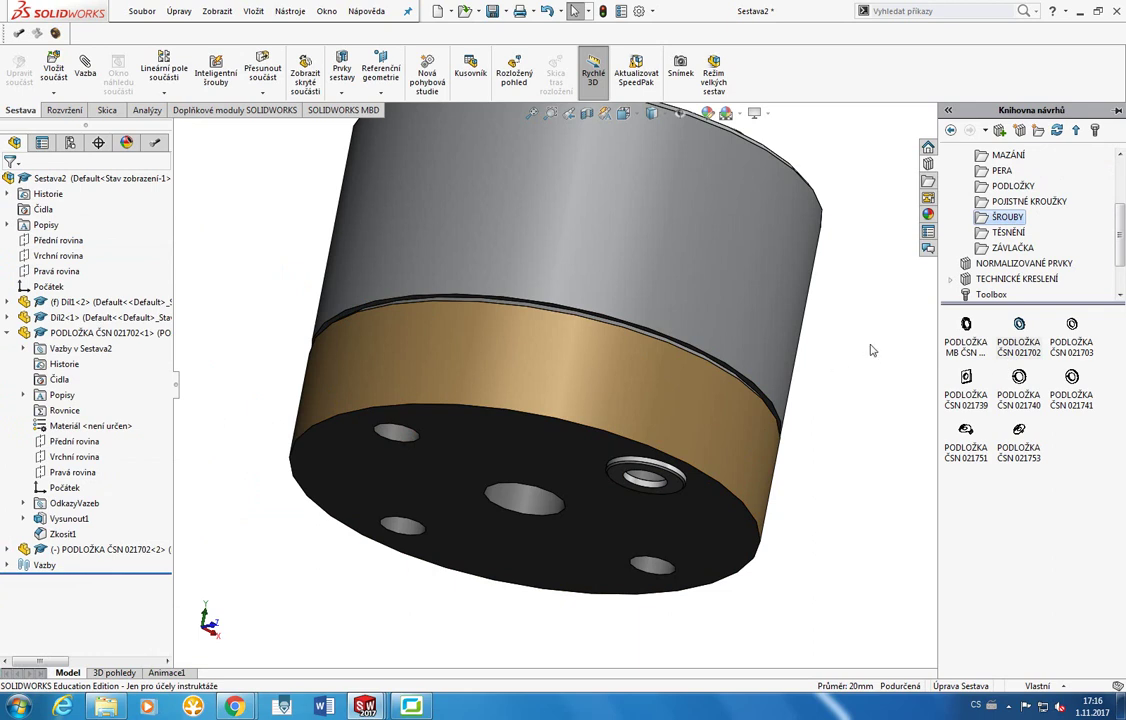
scroll(871, 350, "down", 2)
scroll(555, 232, "down", 3)
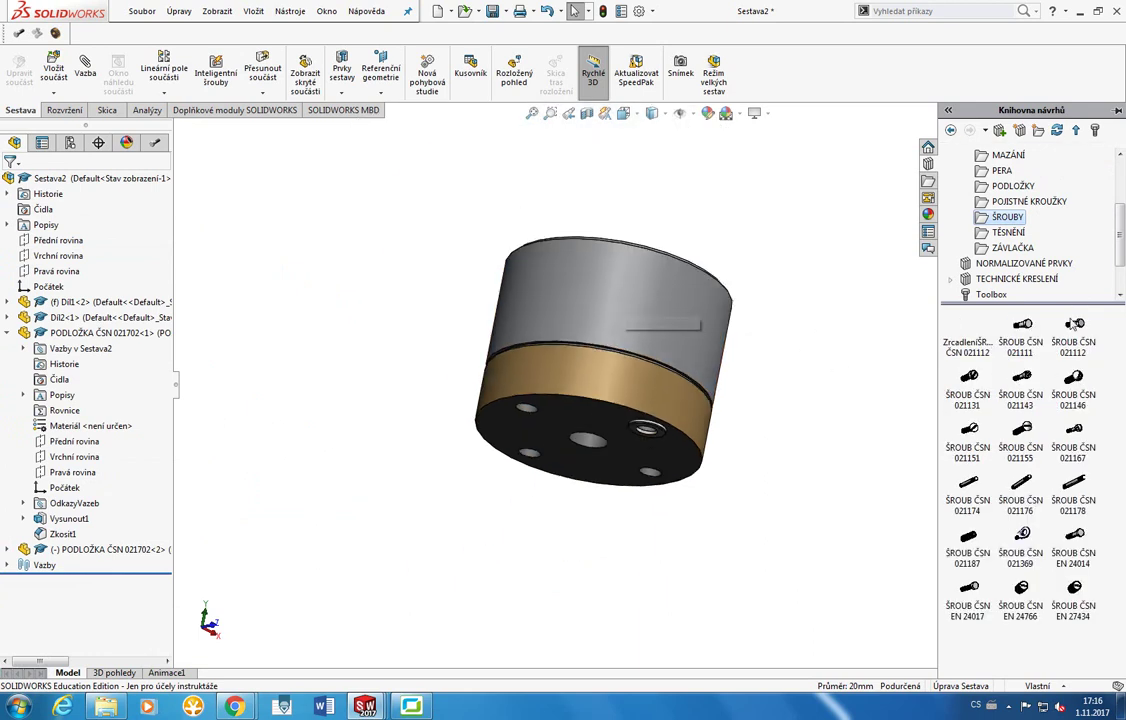
scroll(1060, 328, "down", 1)
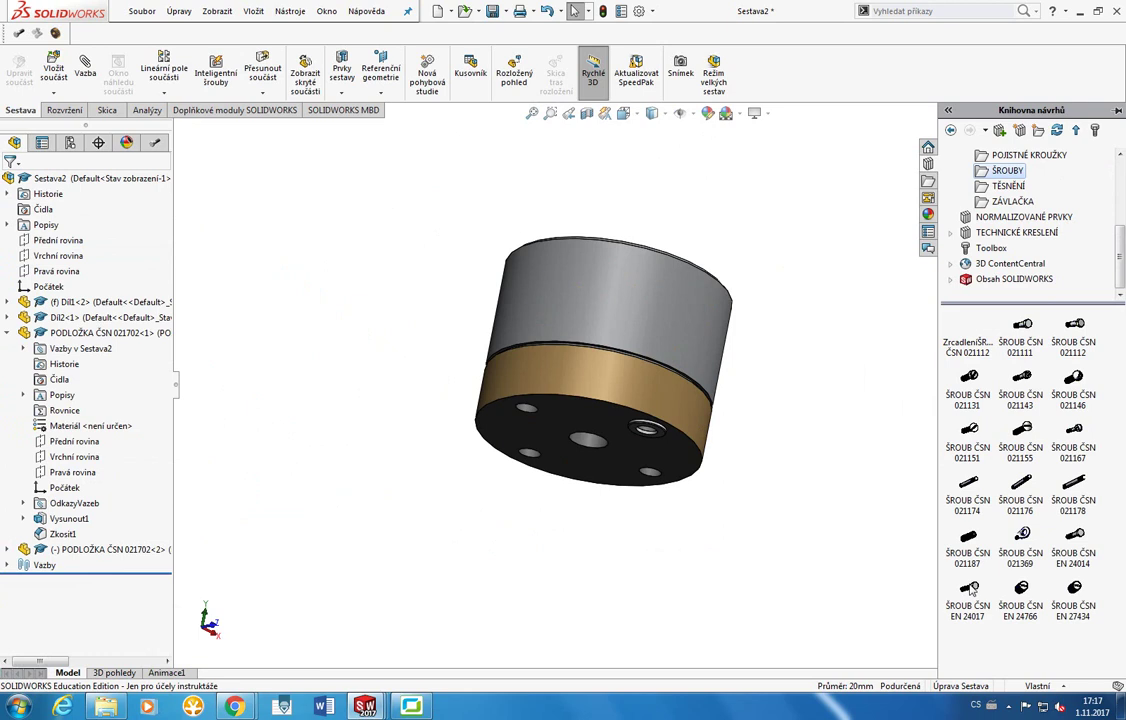
mouse_move(971, 590)
left_click_drag(971, 590, 855, 400)
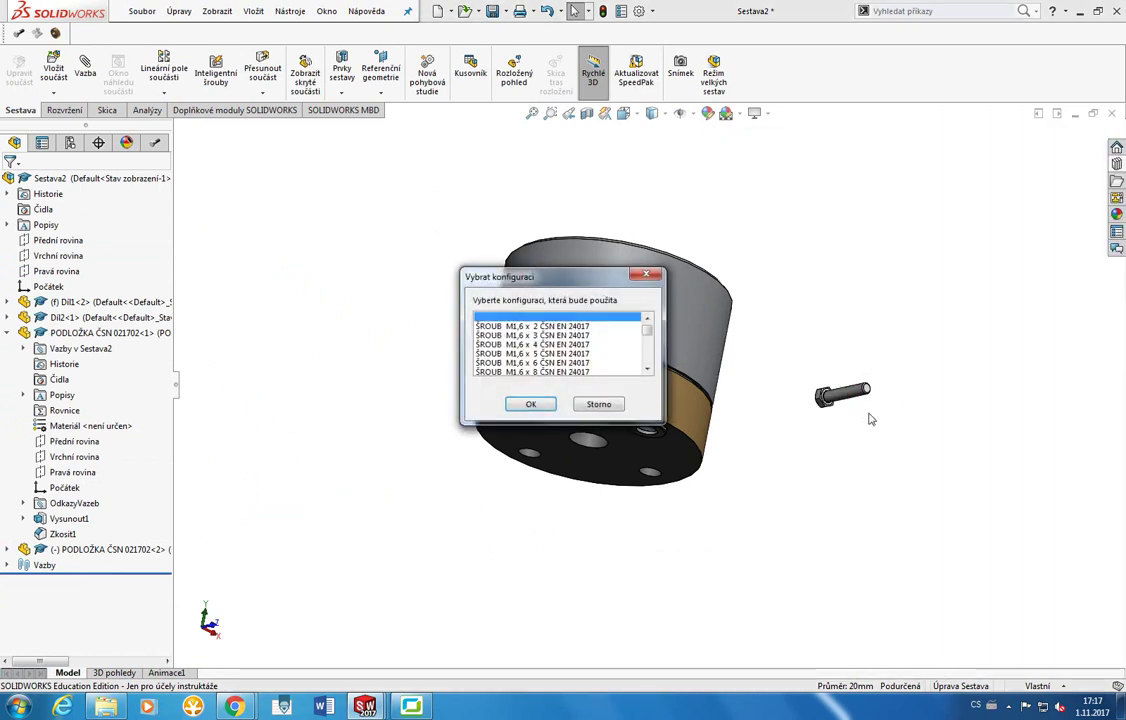
Choose the ŠROUB M20 x 60 ČSN EN 24017 configuration for the bolt and finish inserting it as a single copy.
left_click(646, 338)
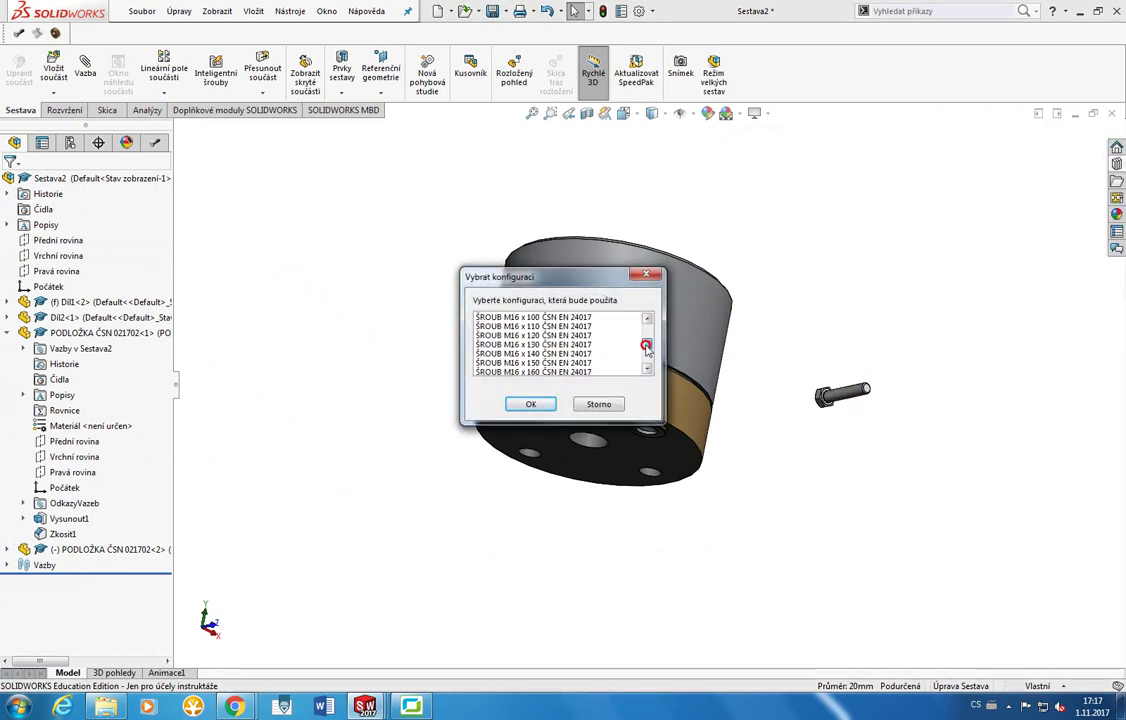
left_click(547, 344)
scroll(545, 350, "down", 3)
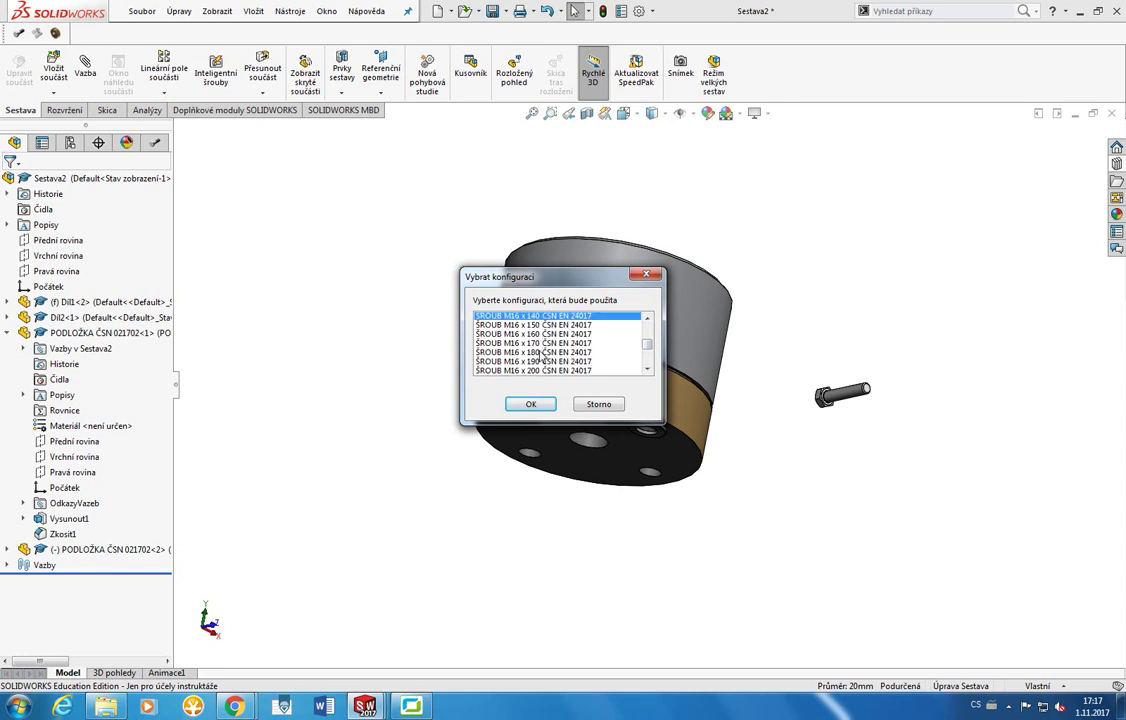
scroll(541, 355, "down", 1)
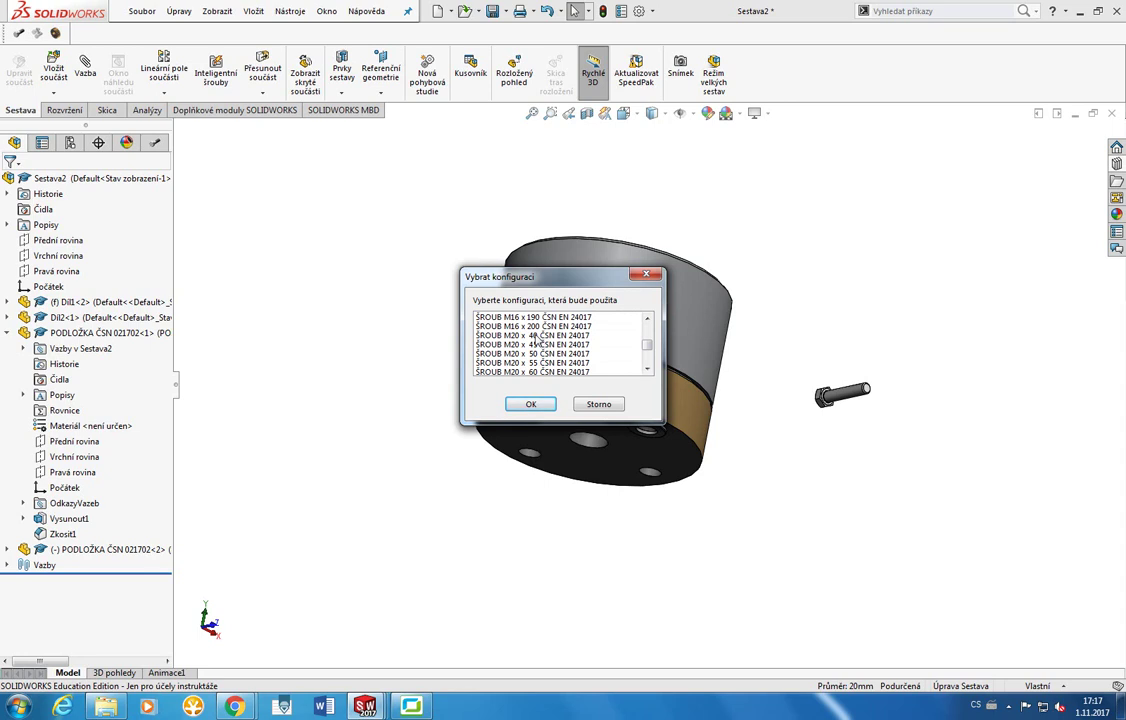
left_click(533, 371)
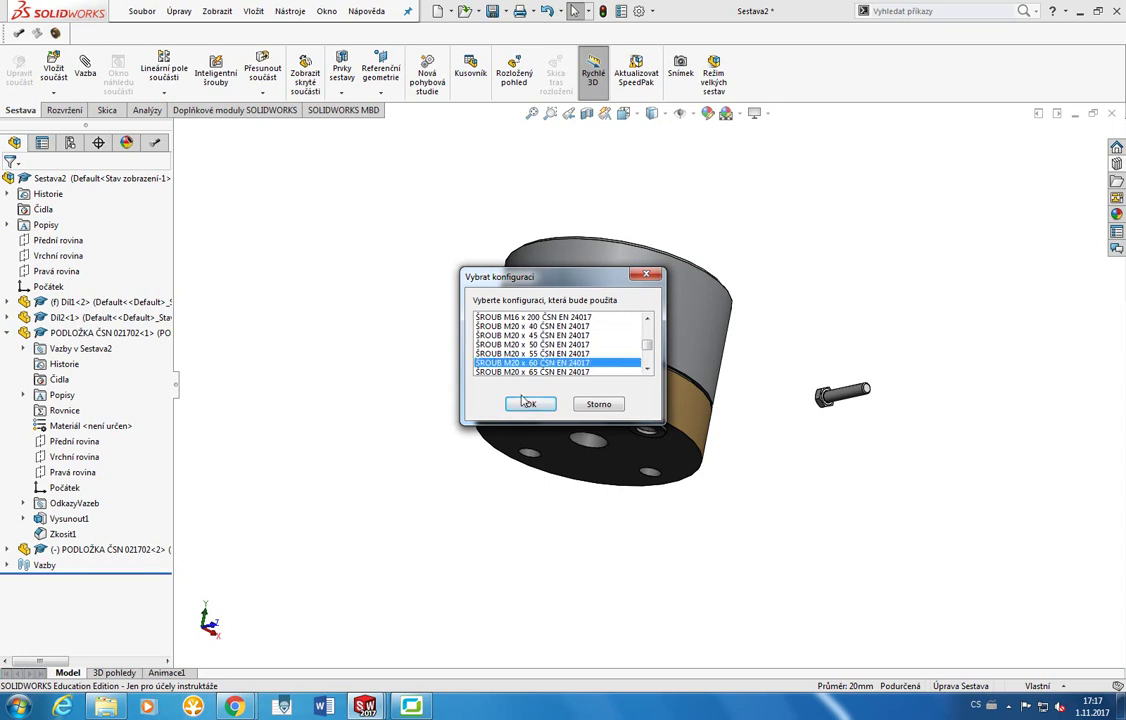
left_click(530, 404)
left_click(762, 370)
key("Escape")
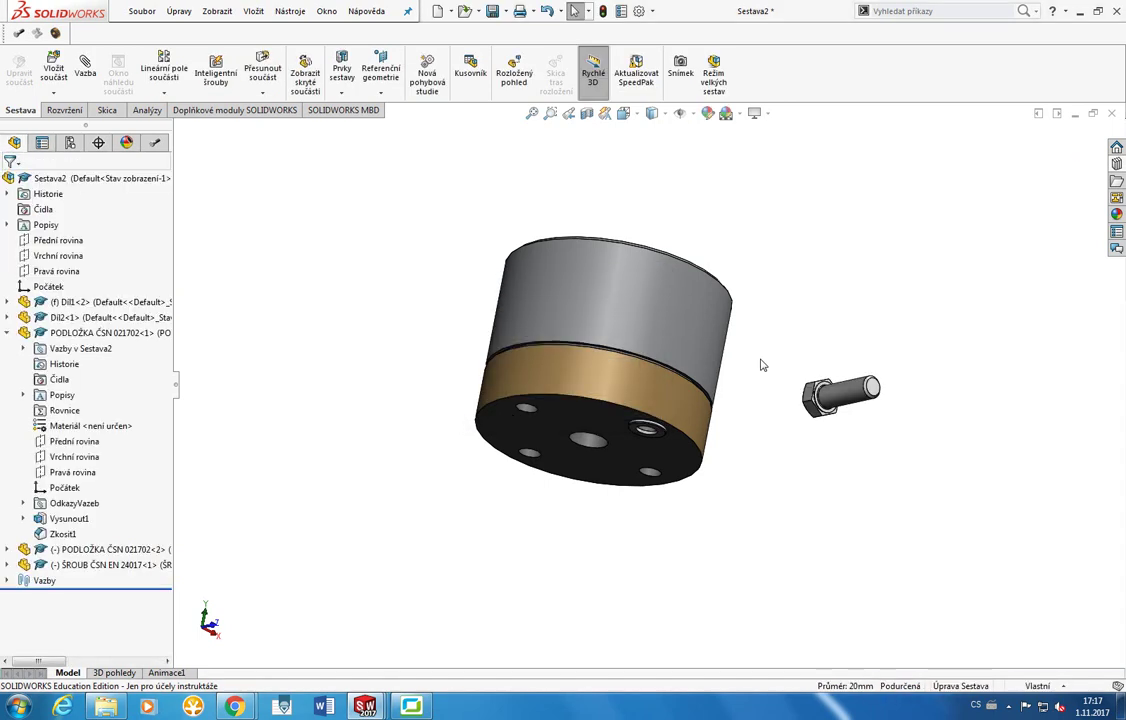
Check the configuration of the washer on the underside of Díl1, and fit the whole assembly in view.
scroll(707, 405, "down", 5)
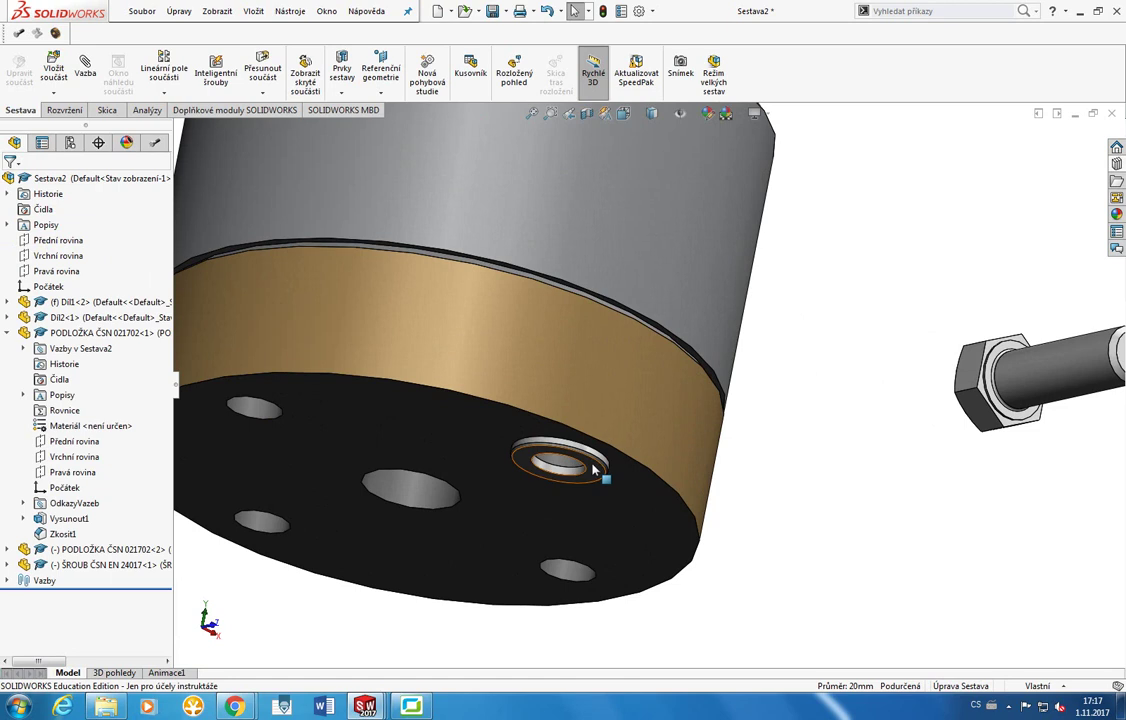
left_click(598, 469)
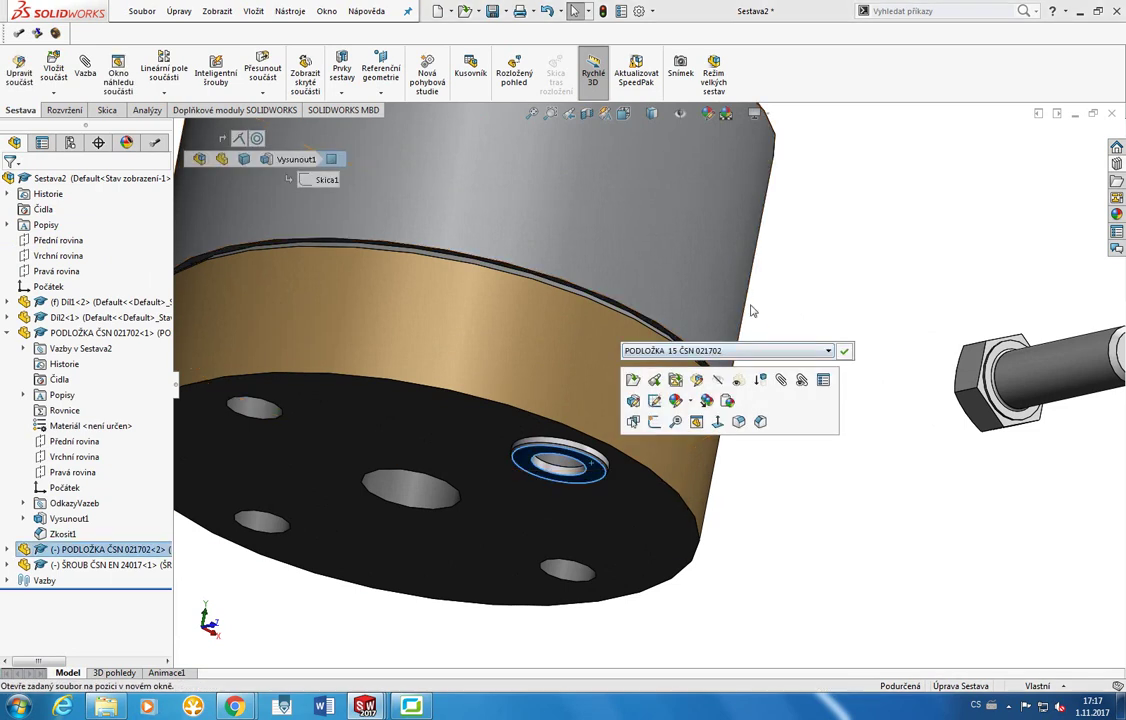
left_click(839, 314)
key("f")
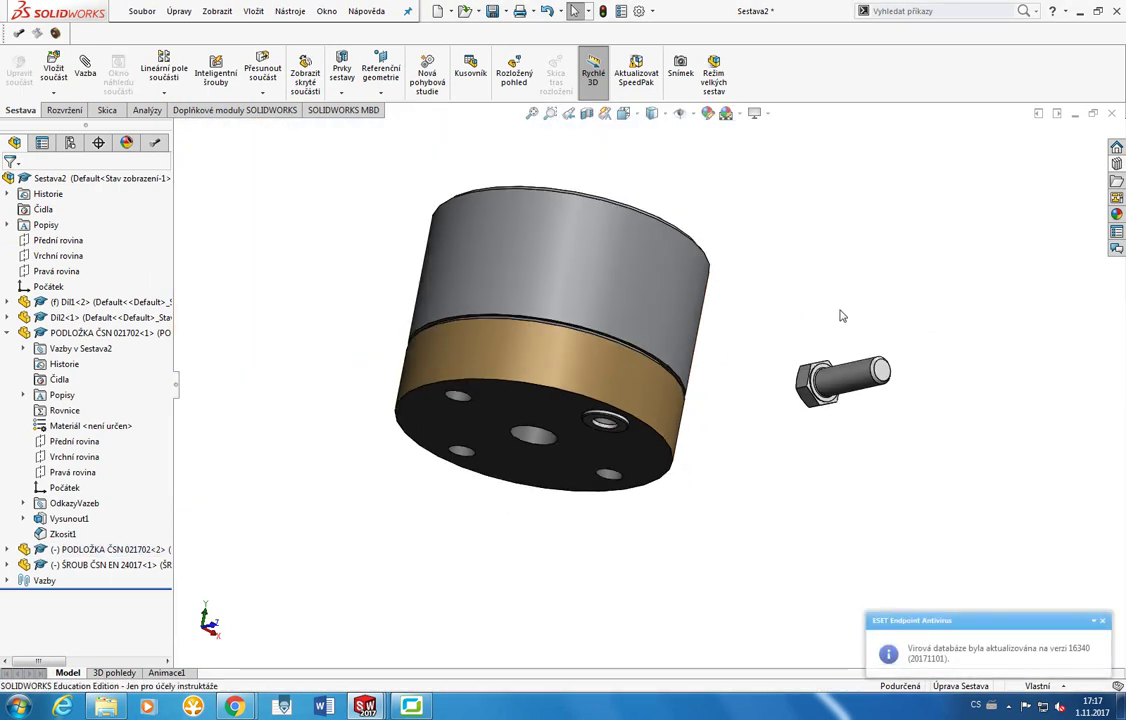
Change the washer on the top face of Díl2 to the PODLOŽKA 21 ČSN 021702 configuration.
middle_click_drag(842, 314, 723, 359)
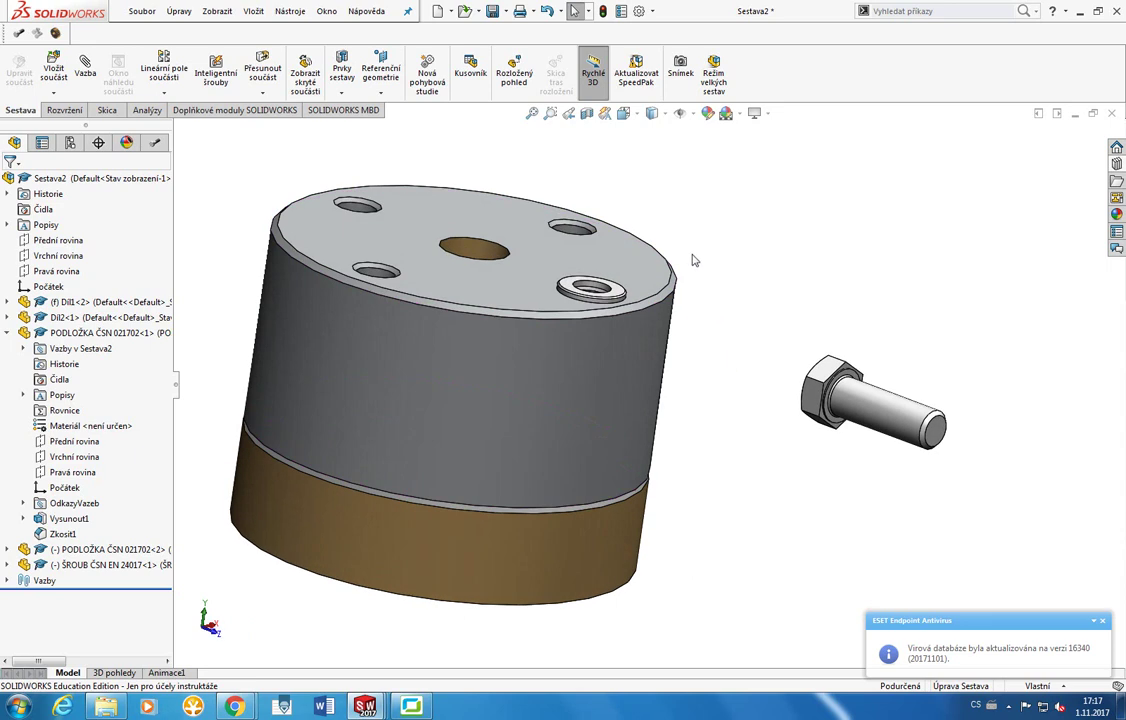
scroll(695, 275, "down", 3)
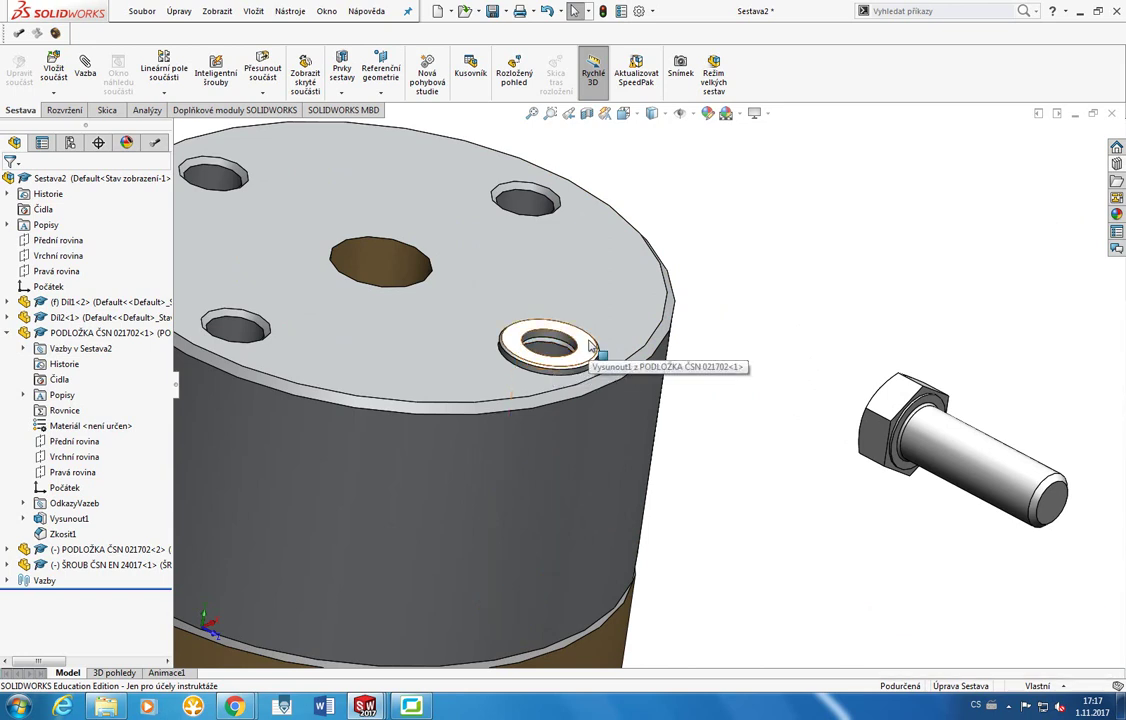
right_click(590, 345)
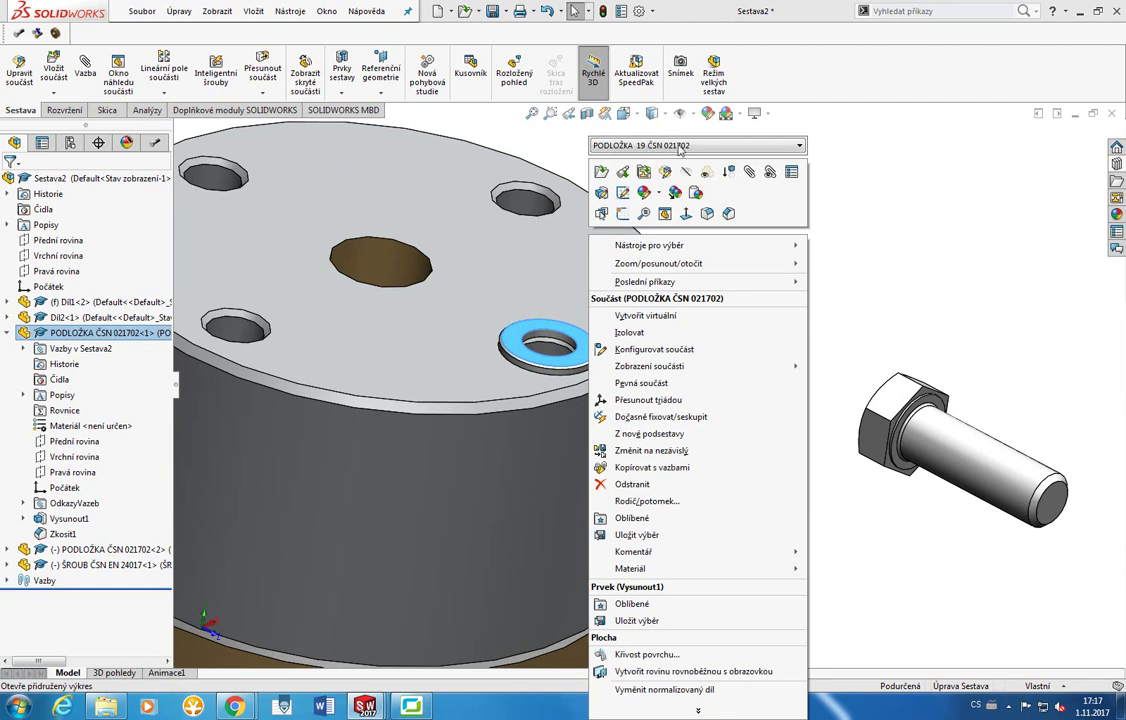
left_click(801, 147)
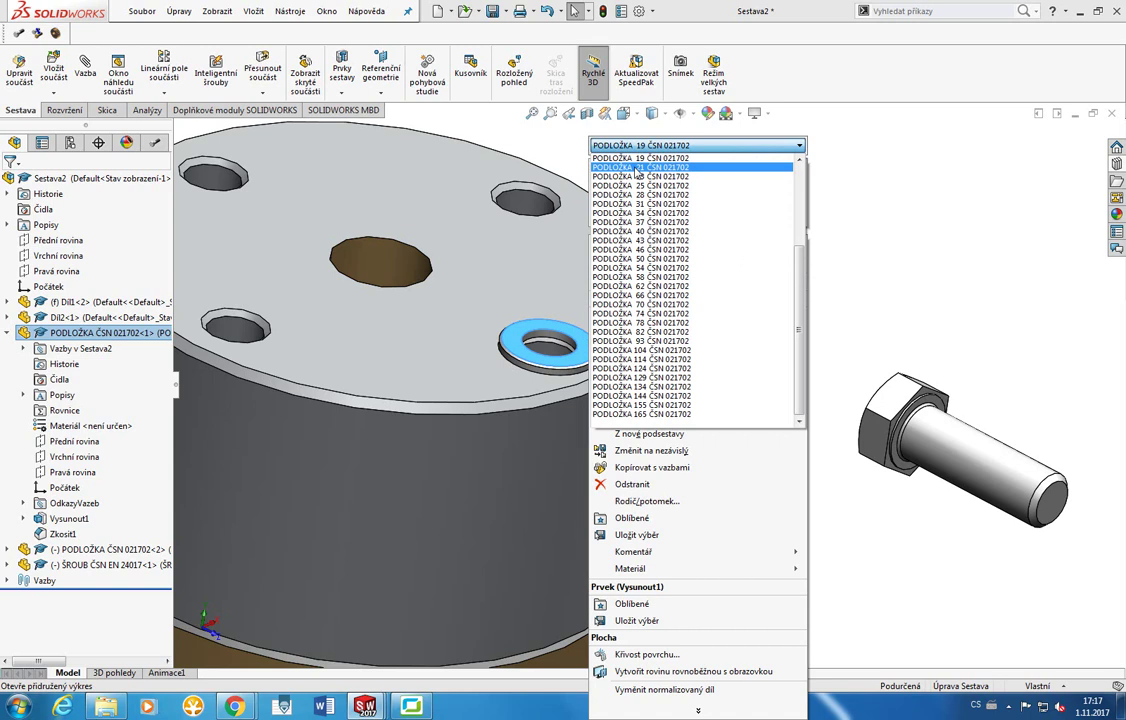
left_click(636, 168)
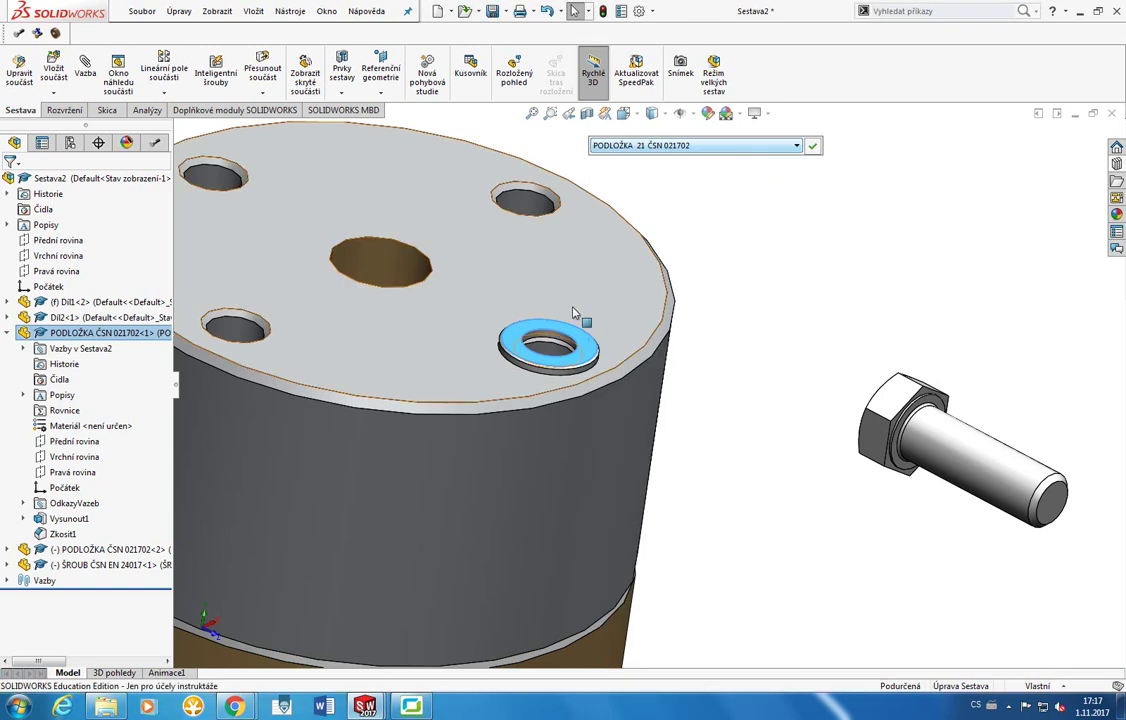
left_click(812, 147)
scroll(643, 422, "down", 3)
scroll(643, 422, "up", 5)
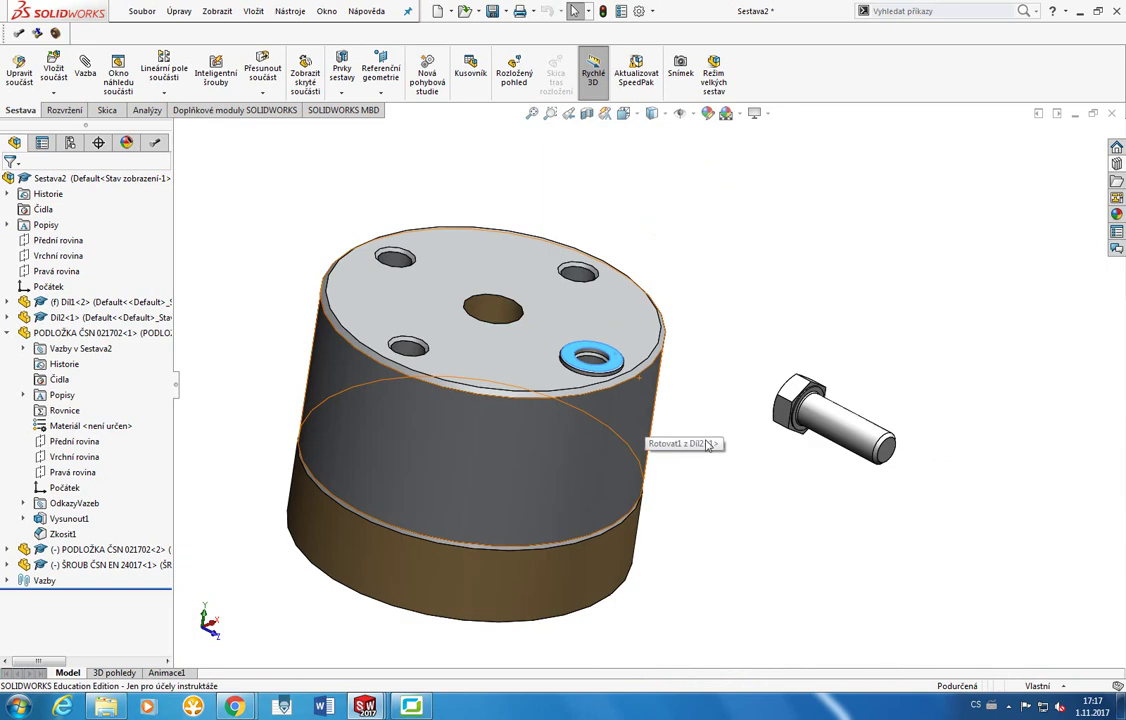
Change the second washer, on the underside of Díl1, to the PODLOŽKA 21 ČSN 021702 configuration.
middle_click_drag(640, 445, 513, 402)
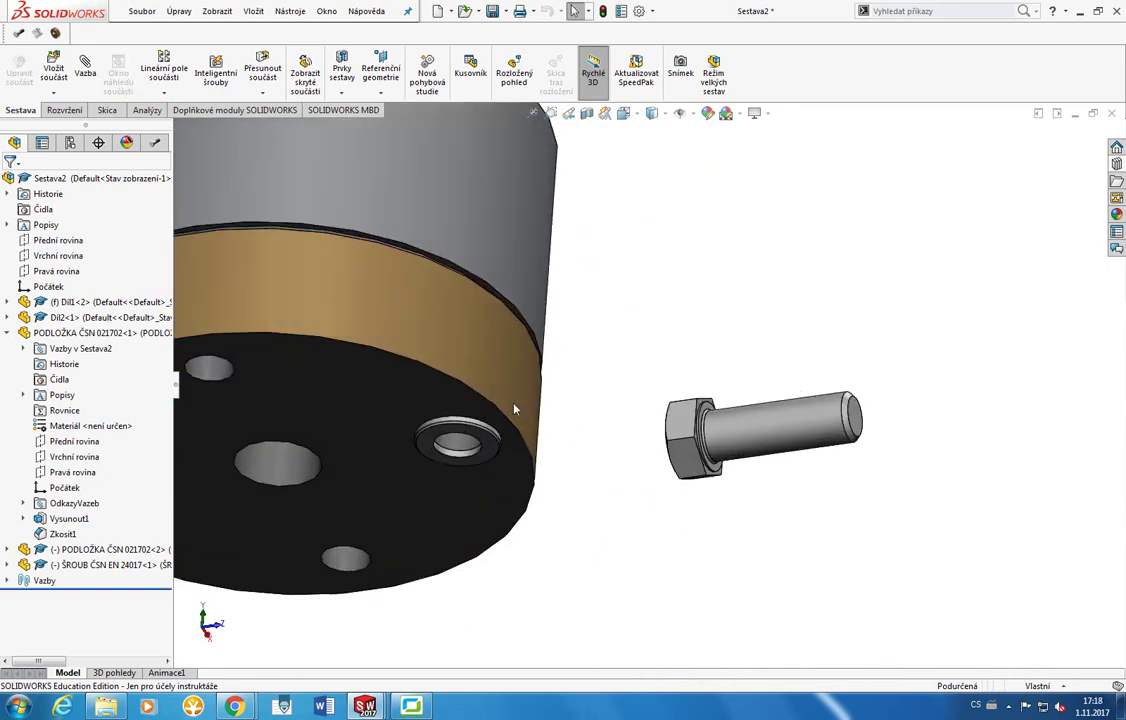
scroll(535, 505, "down", 6)
scroll(525, 430, "down", 2)
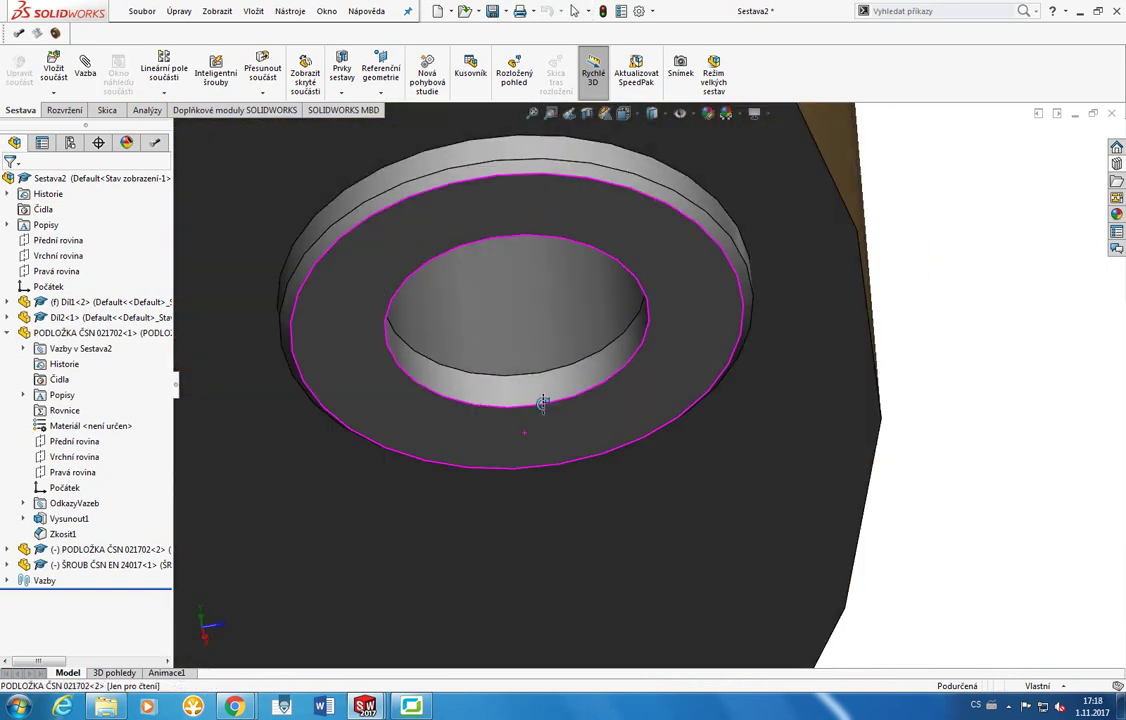
right_click(673, 314)
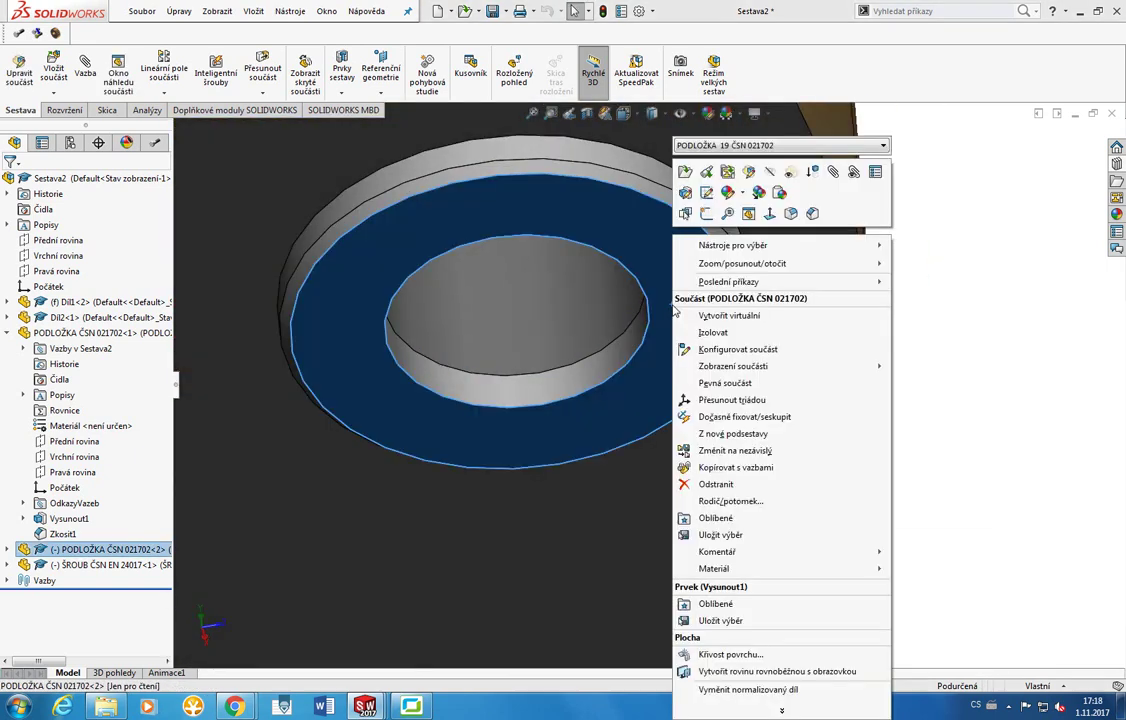
left_click(846, 148)
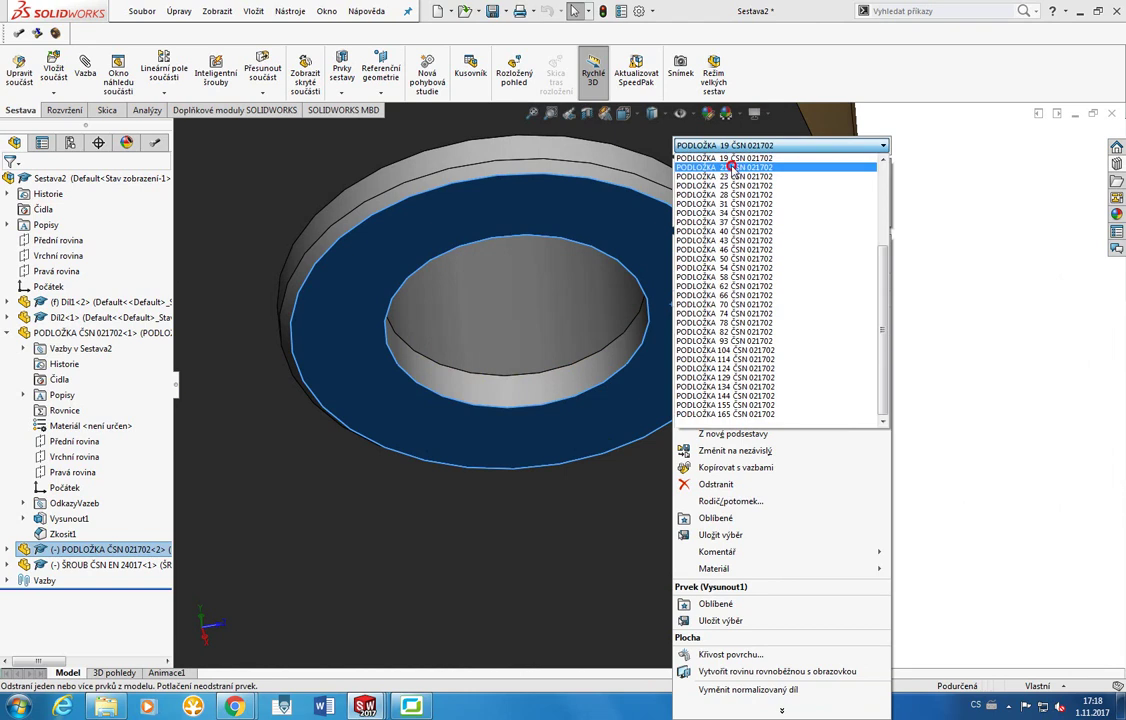
left_click(733, 167)
left_click(897, 147)
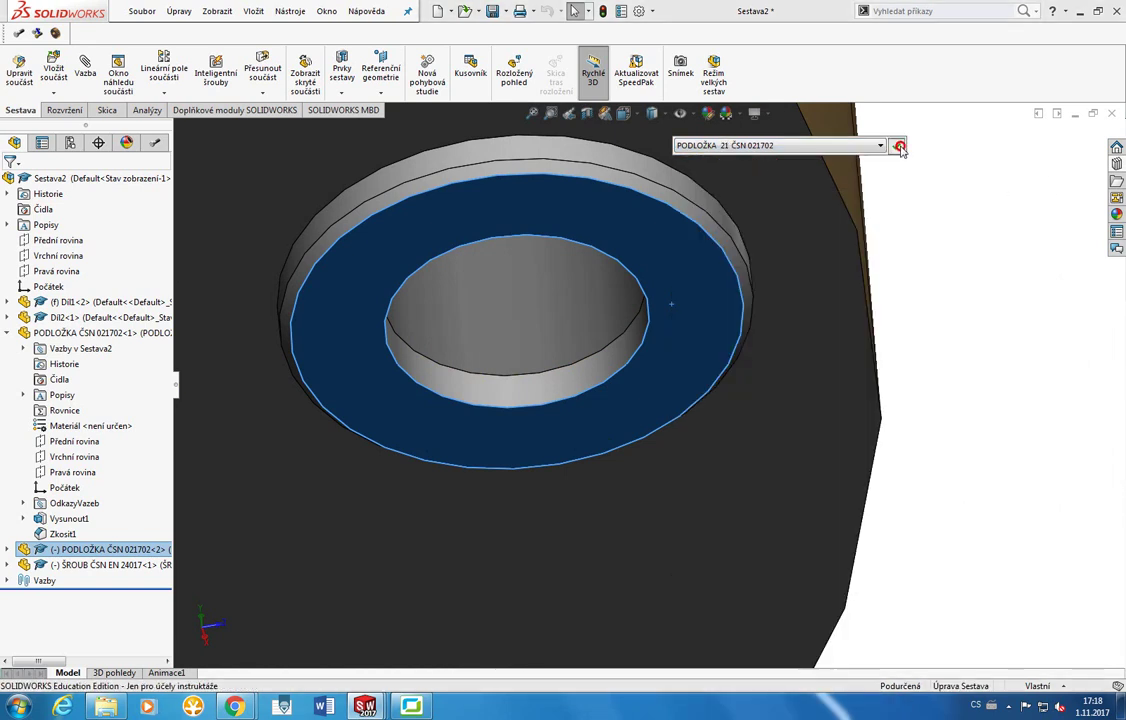
left_click(931, 208)
scroll(935, 307, "down", 5)
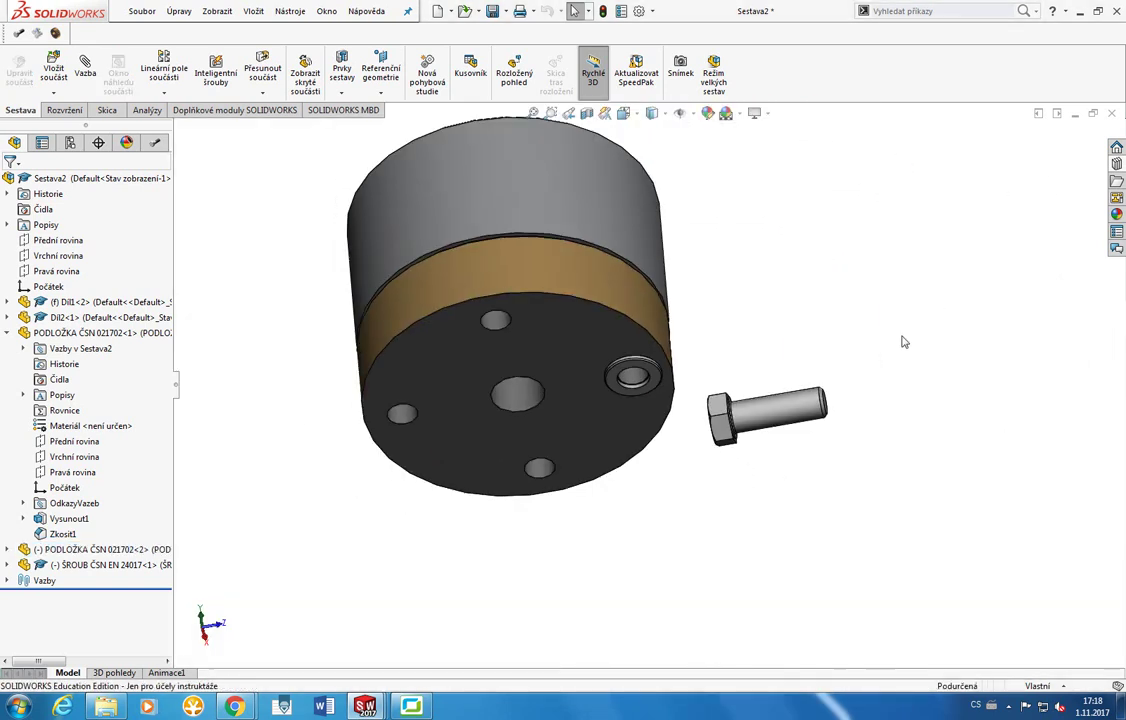
Mate the bearing face under the bolt head coincident with the outer face of the underside washer, and close the mate command.
scroll(630, 317, "up", 3)
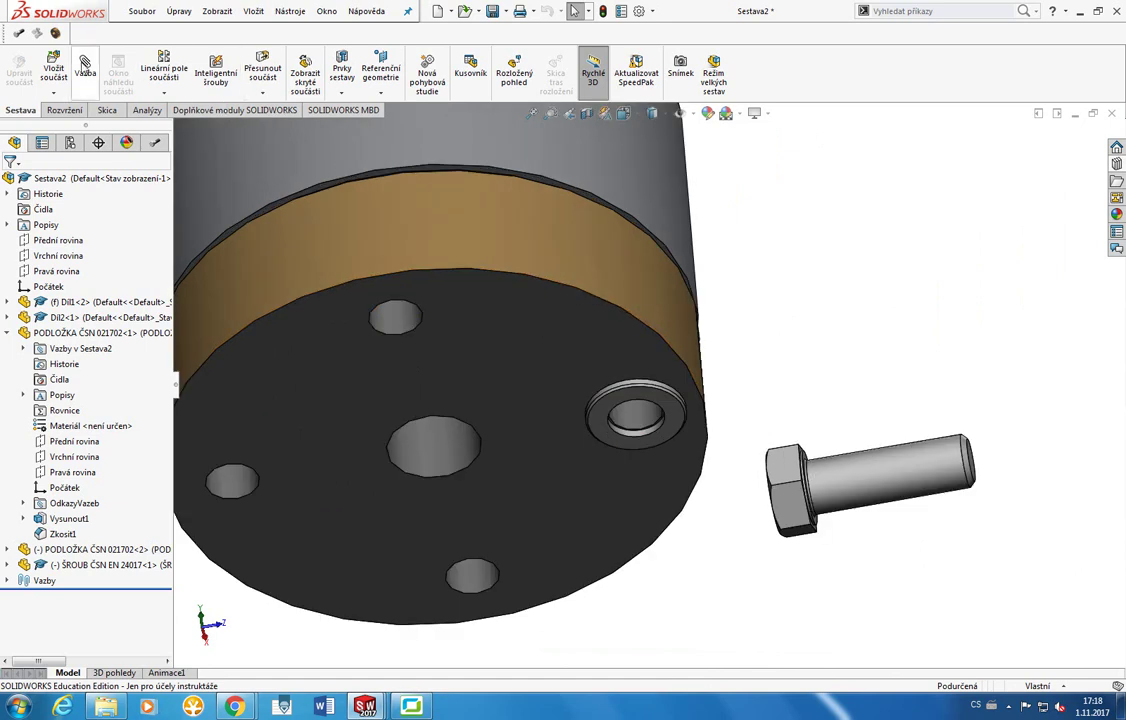
left_click(85, 68)
scroll(843, 418, "up", 2)
middle_click_drag(843, 418, 912, 382)
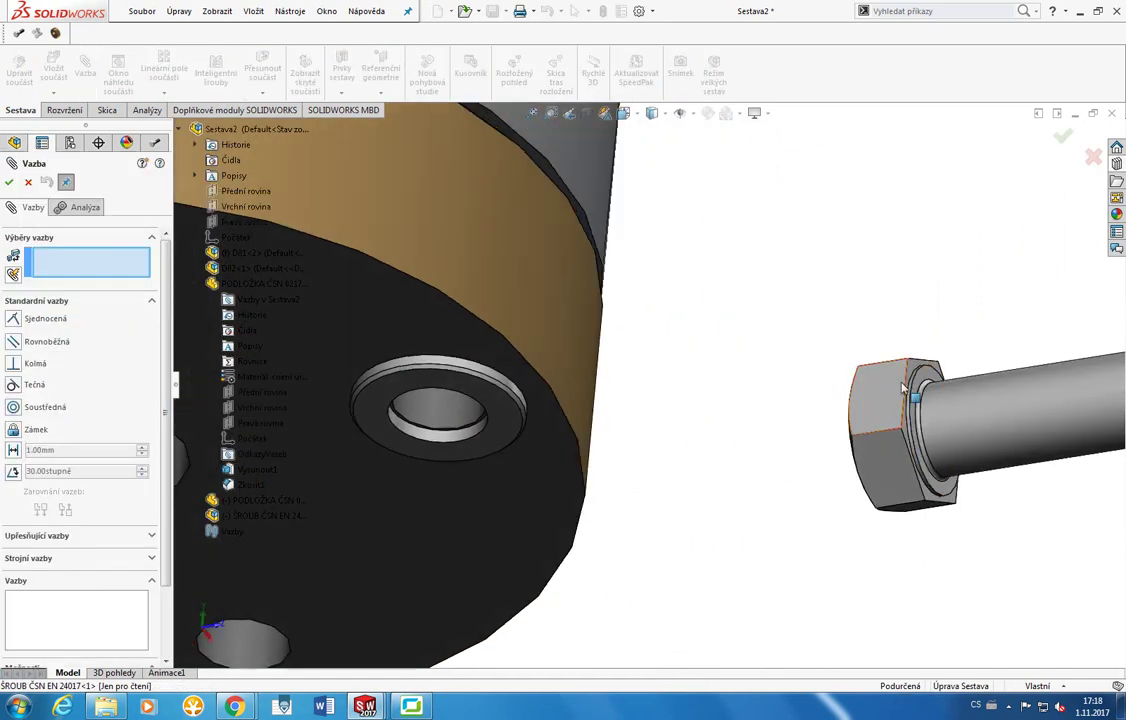
left_click(919, 385)
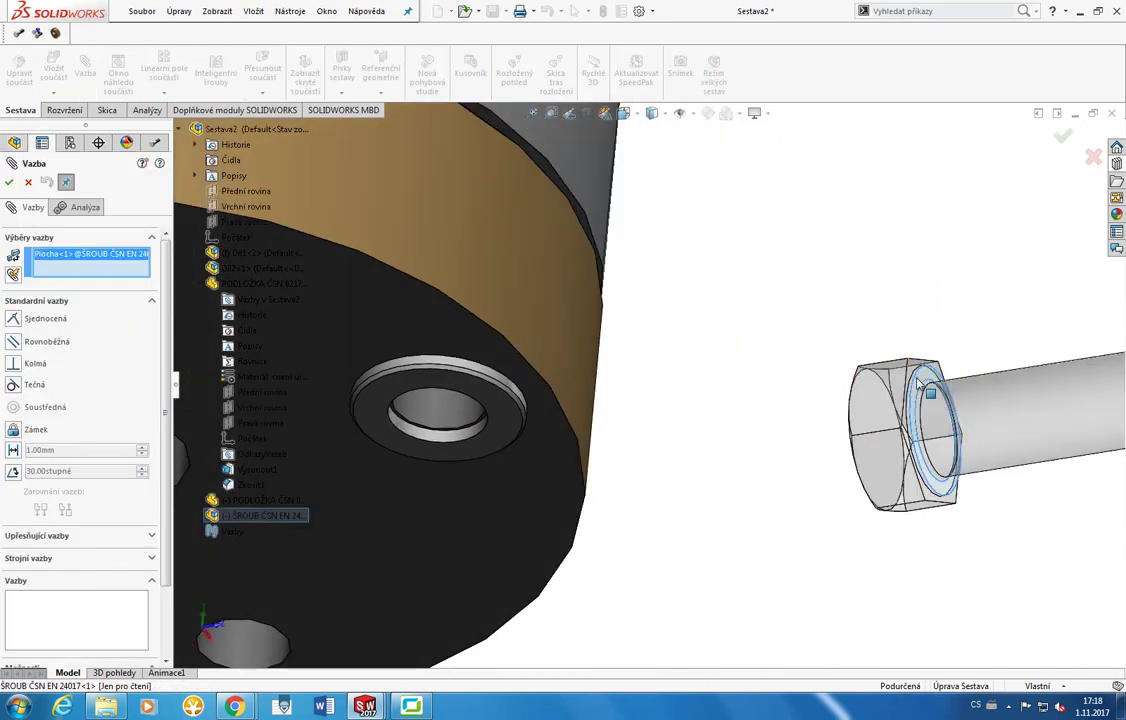
left_click(470, 385)
left_click(530, 356)
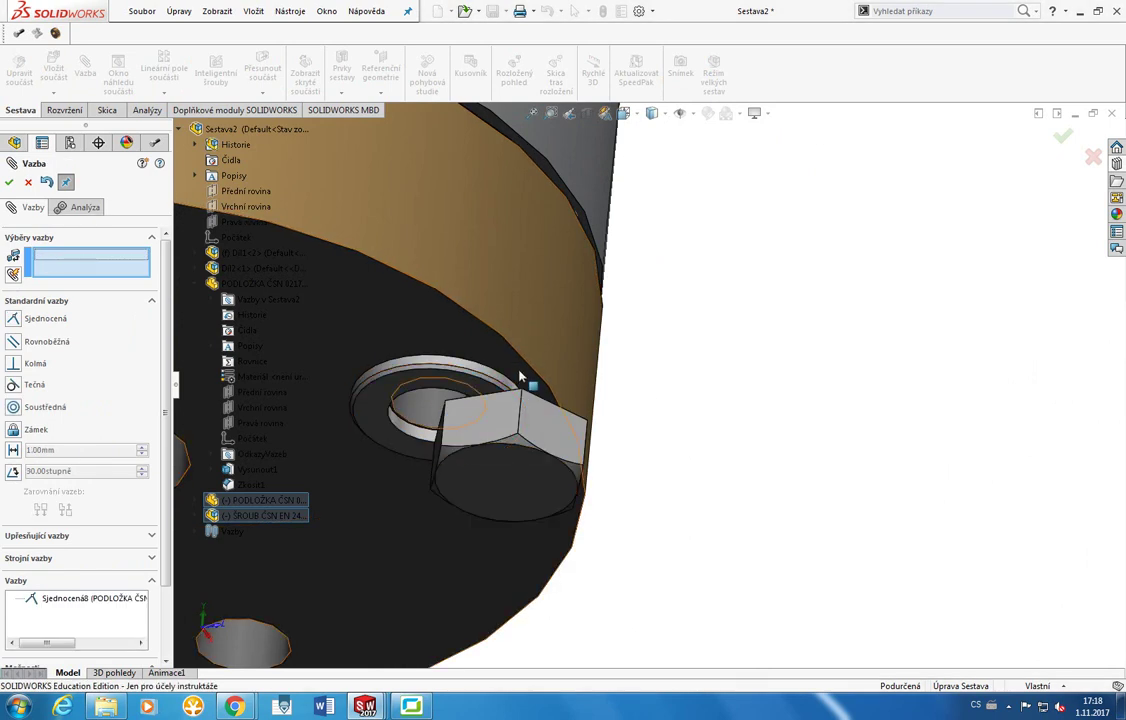
scroll(640, 370, "up", 5)
middle_click_drag(560, 316, 714, 345)
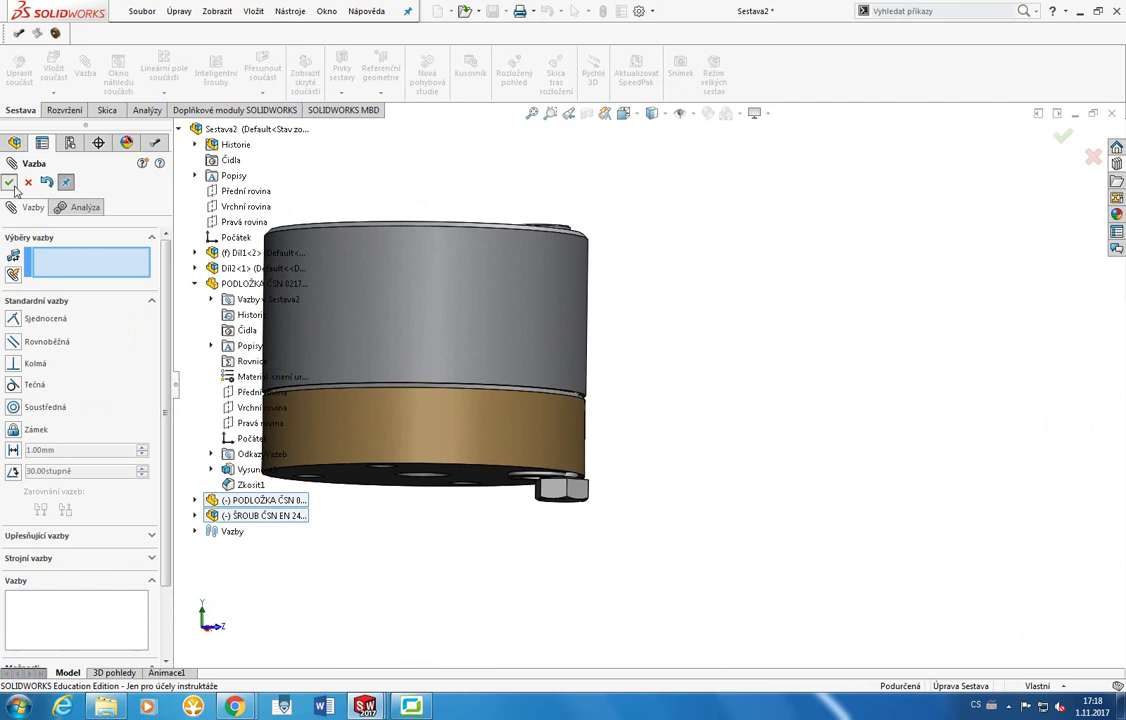
left_click(9, 182)
Switch the bolt to the ŠROUB M20 x 150 ČSN EN 24017 configuration.
left_click(566, 490)
right_click(566, 490)
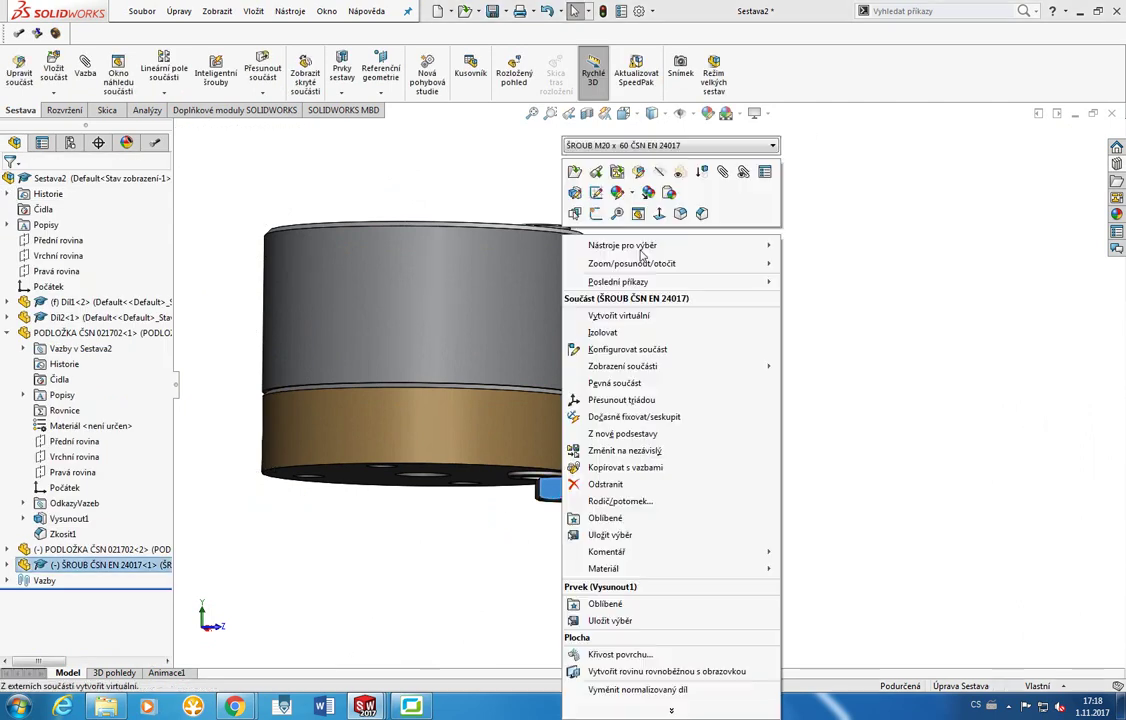
left_click(711, 146)
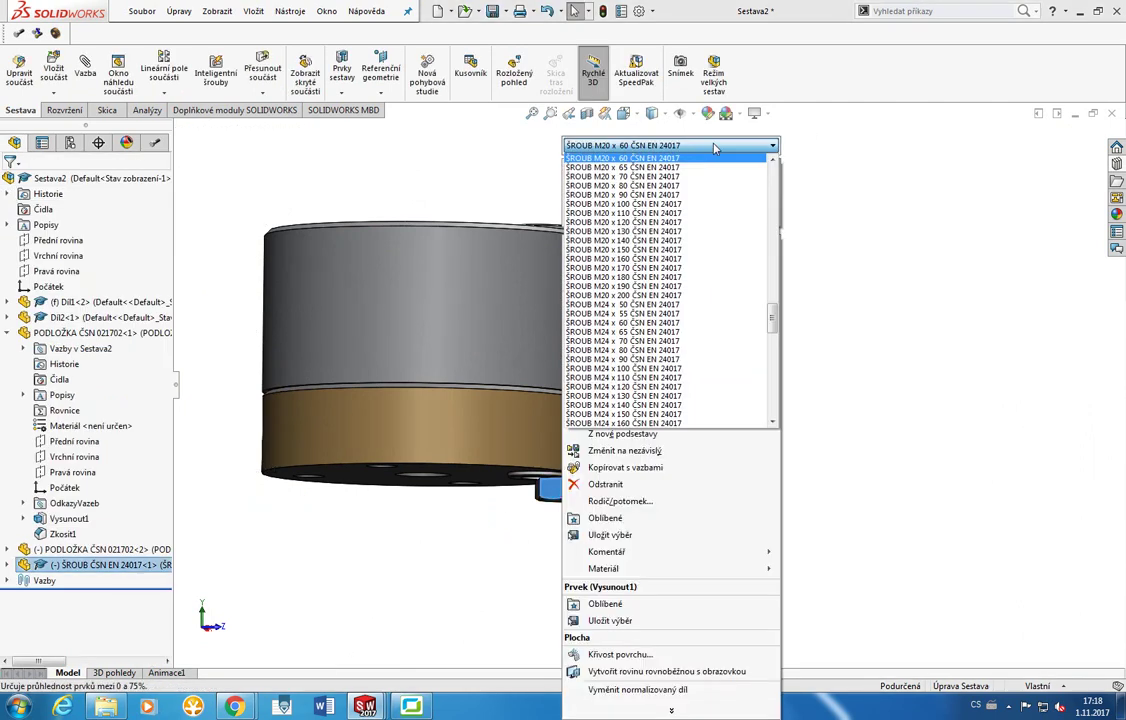
left_click(661, 250)
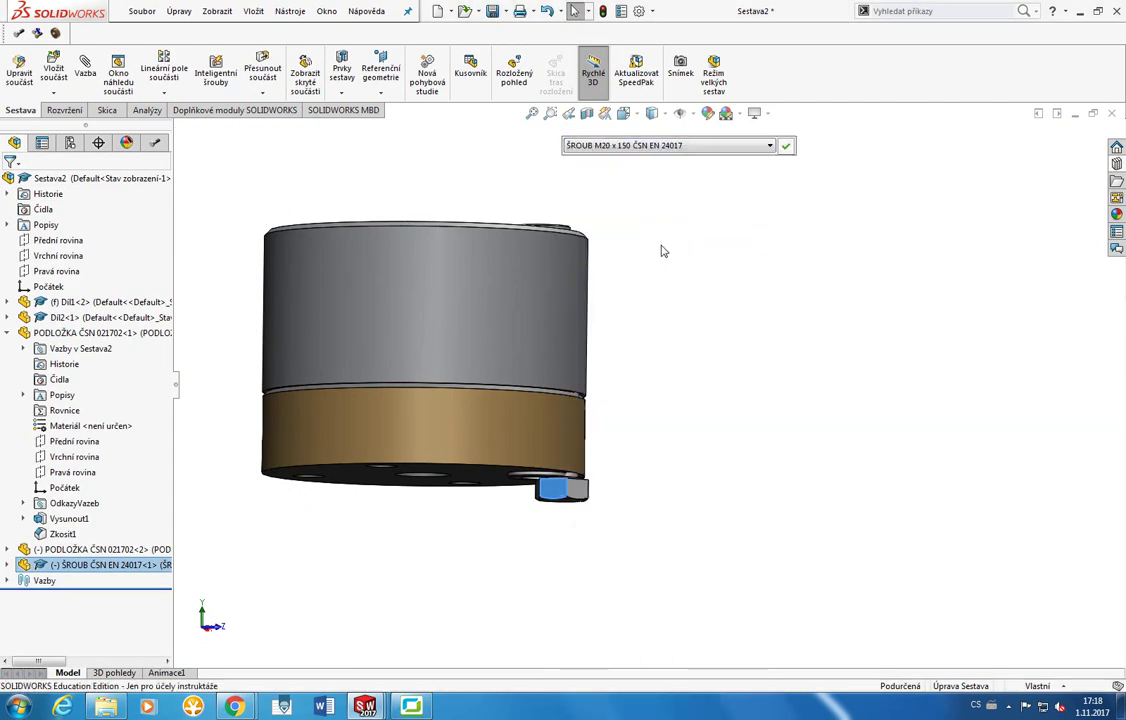
left_click(785, 148)
Lengthen the bolt by choosing the ŠROUB M20 x 200 ČSN EN 24017 configuration.
right_click(538, 497)
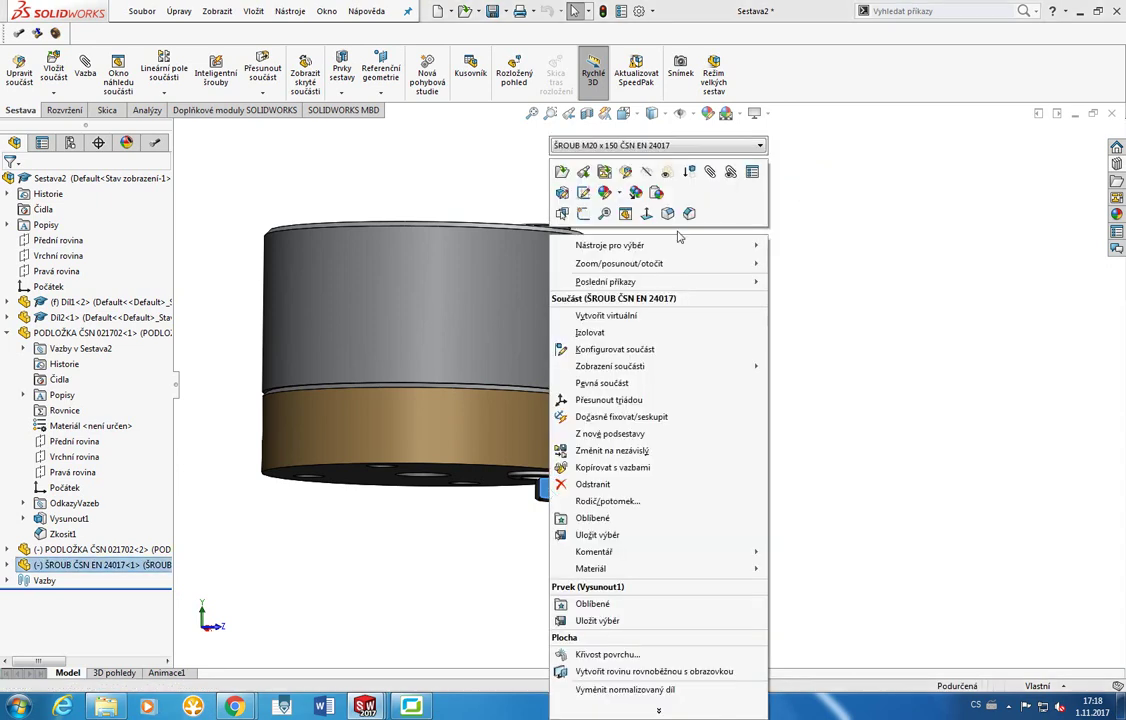
left_click(721, 150)
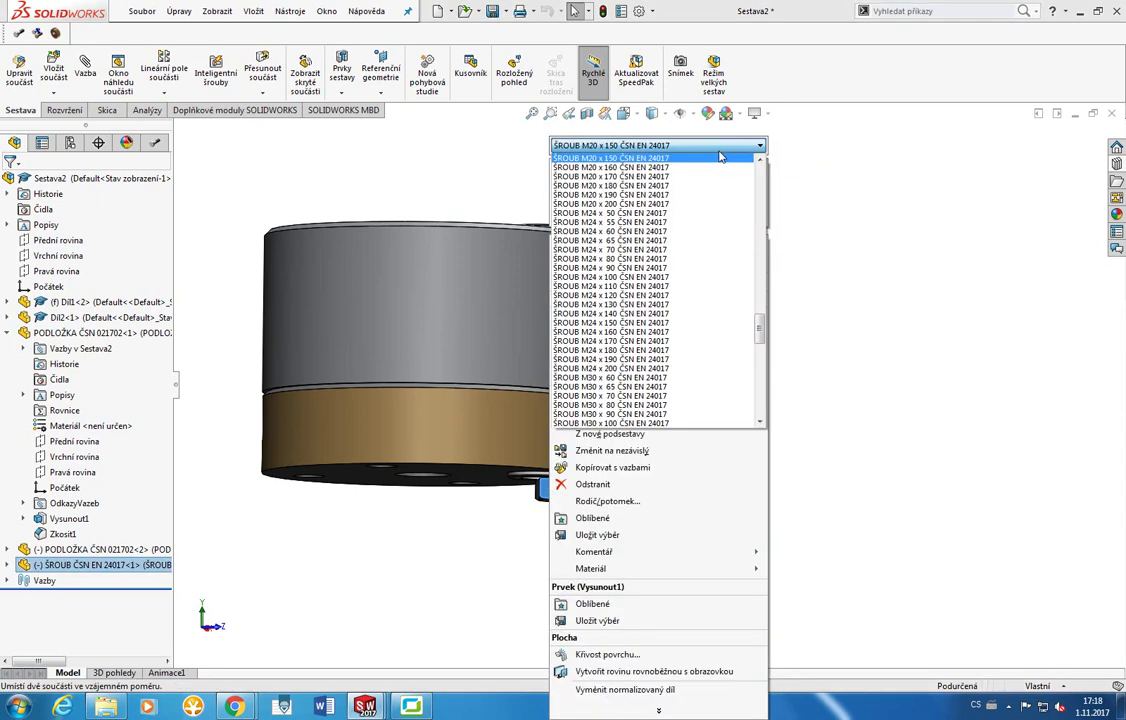
left_click(679, 204)
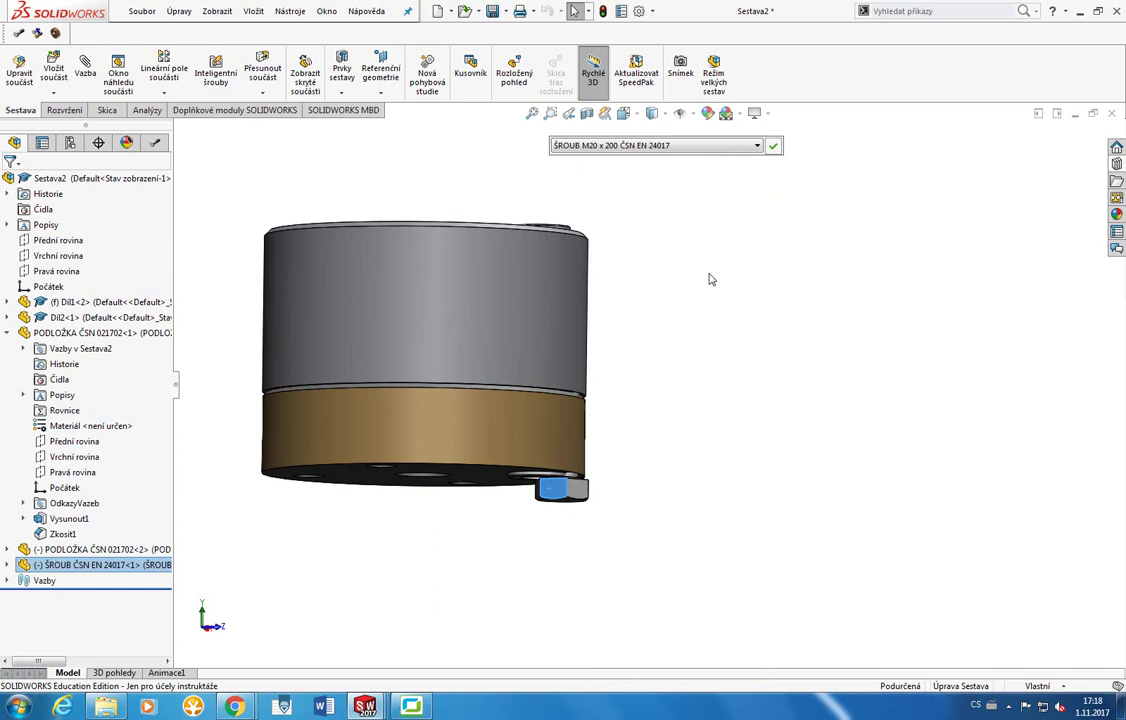
left_click(772, 149)
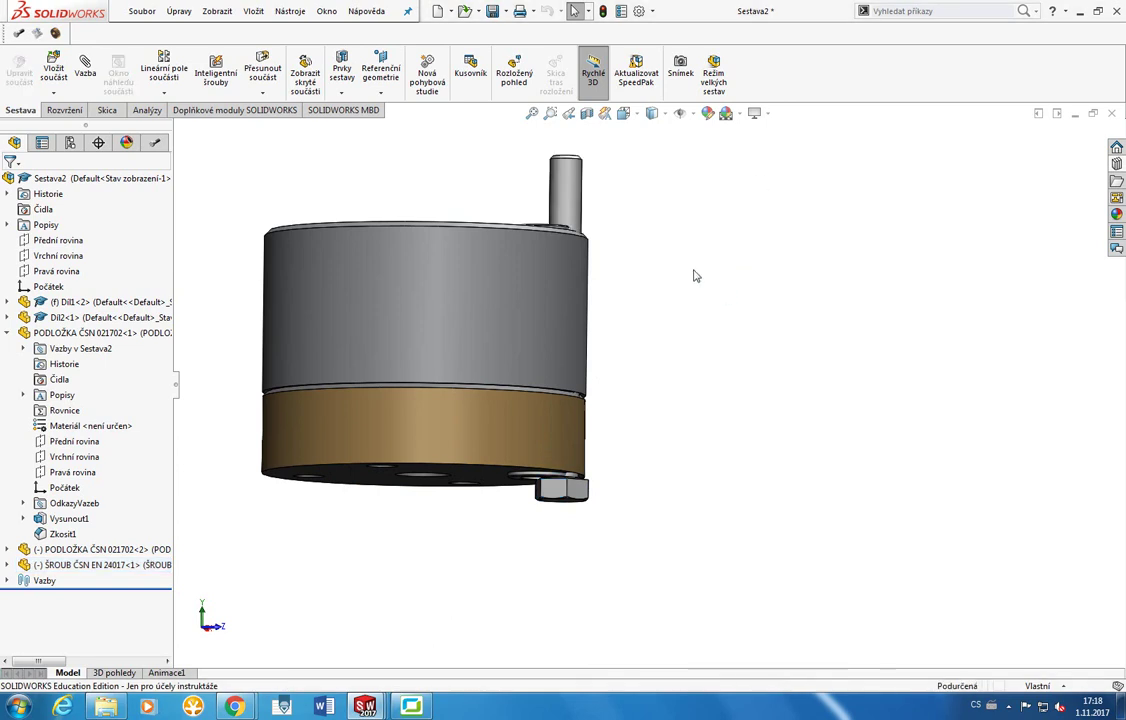
Mate the bolt shank concentric with the Díl2 hole under the top washer.
left_click(85, 68)
middle_click_drag(560, 160, 573, 208)
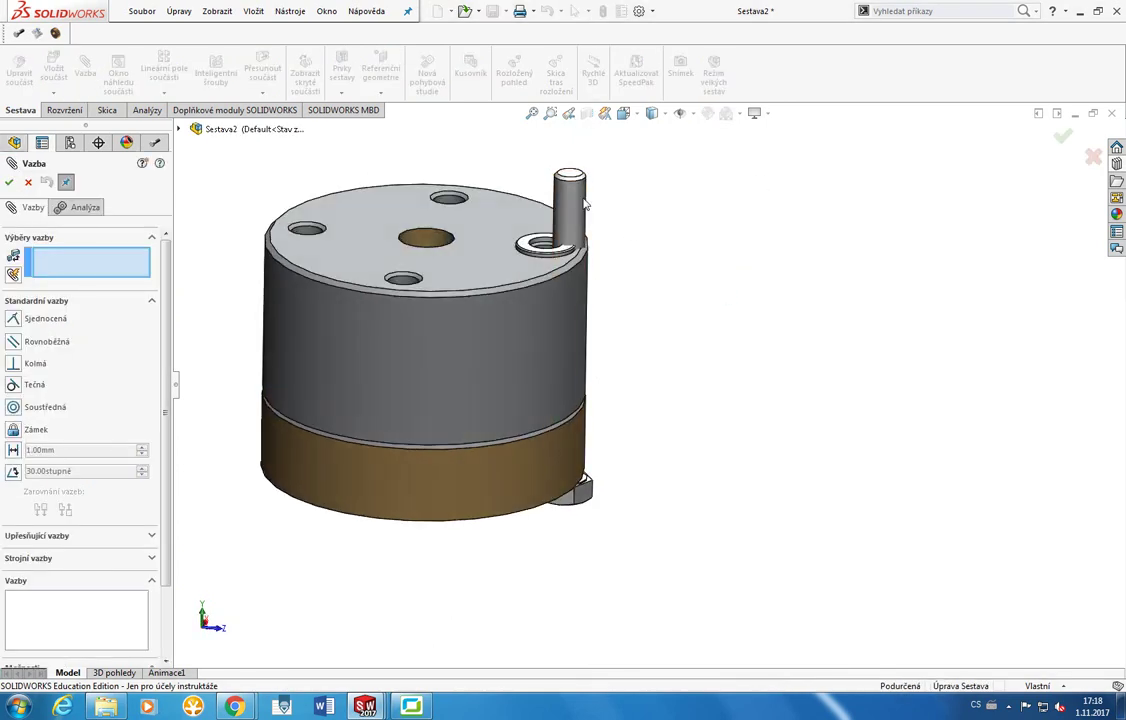
left_click(573, 208)
scroll(573, 208, "down", 5)
left_click(540, 364)
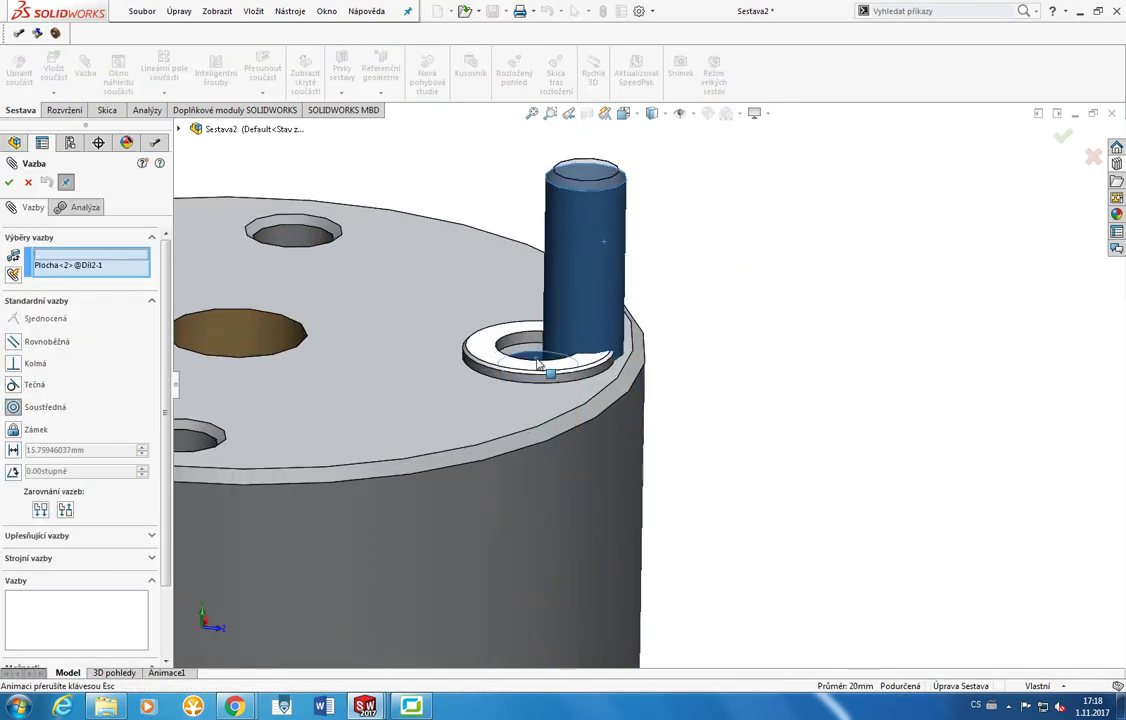
left_click(519, 327)
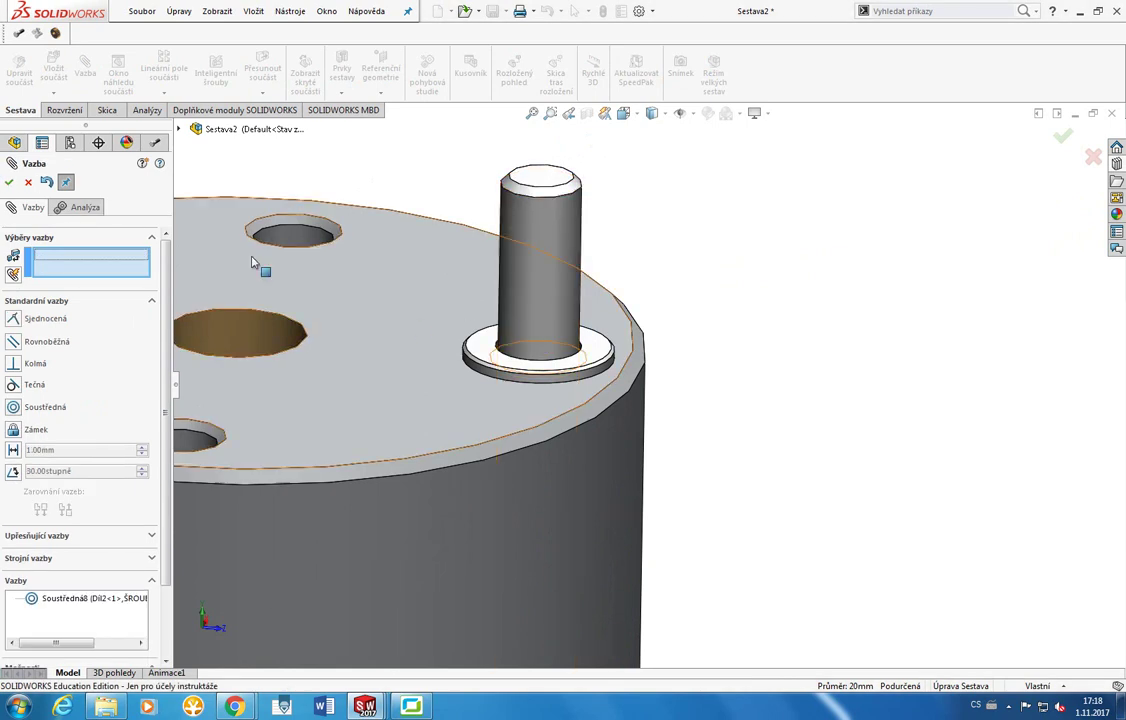
Open the MATICE folder of the design library.
left_click(1117, 197)
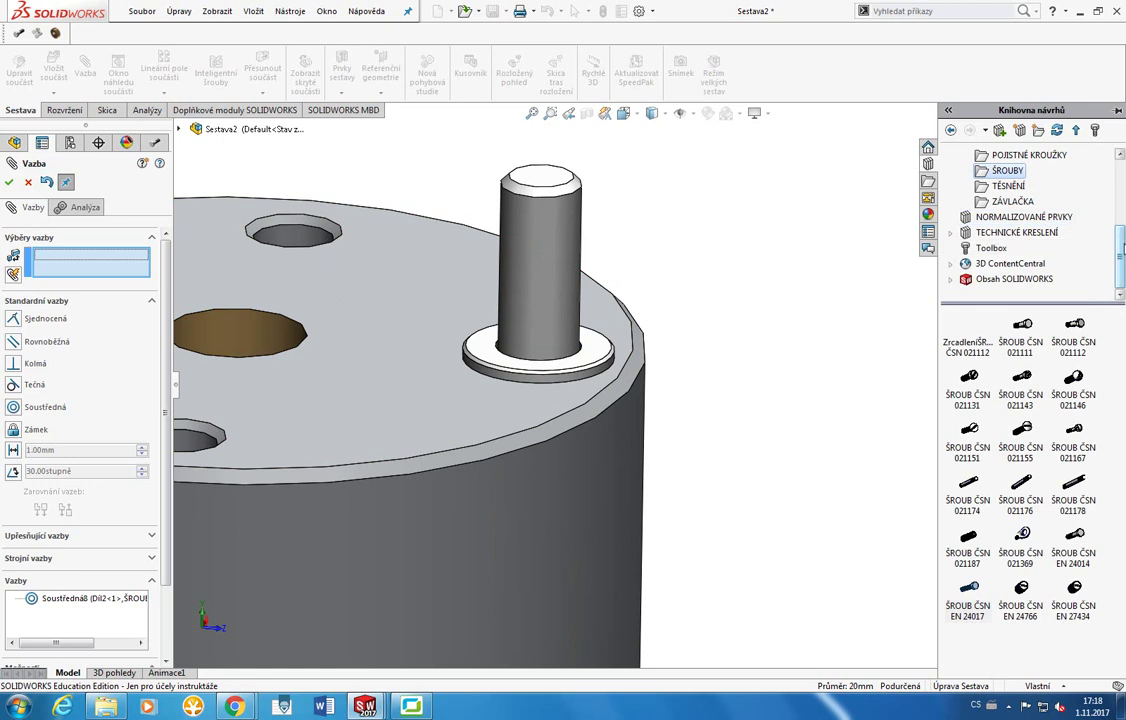
left_click_drag(1121, 245, 1121, 208)
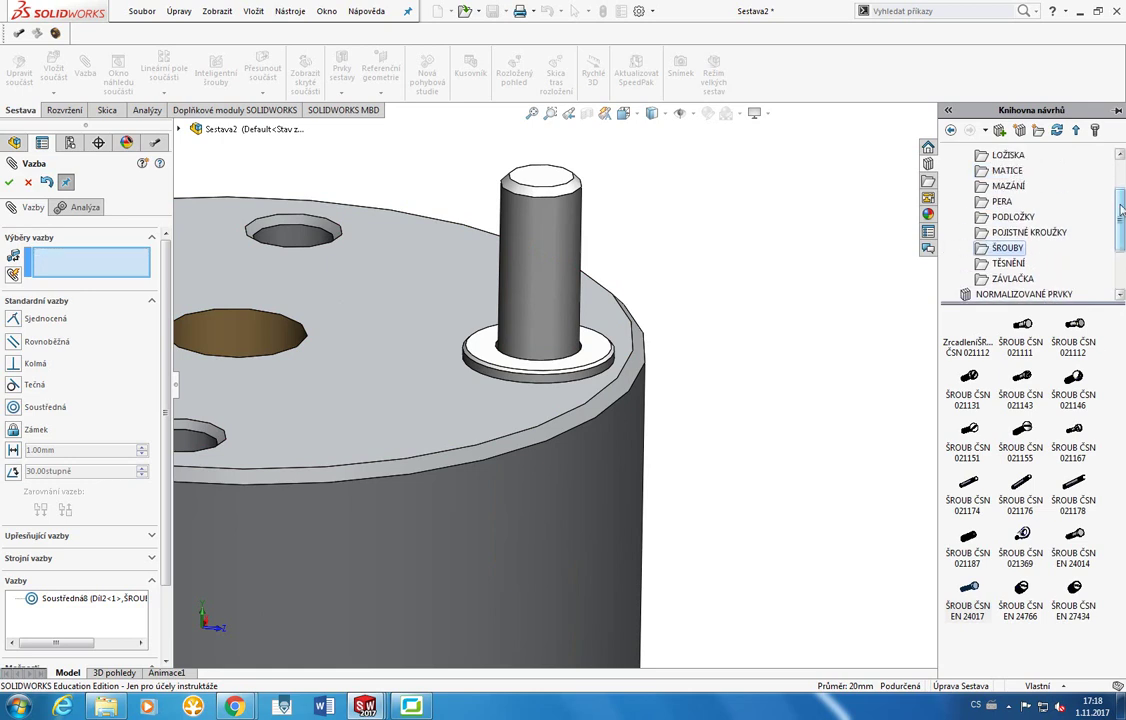
left_click(1007, 171)
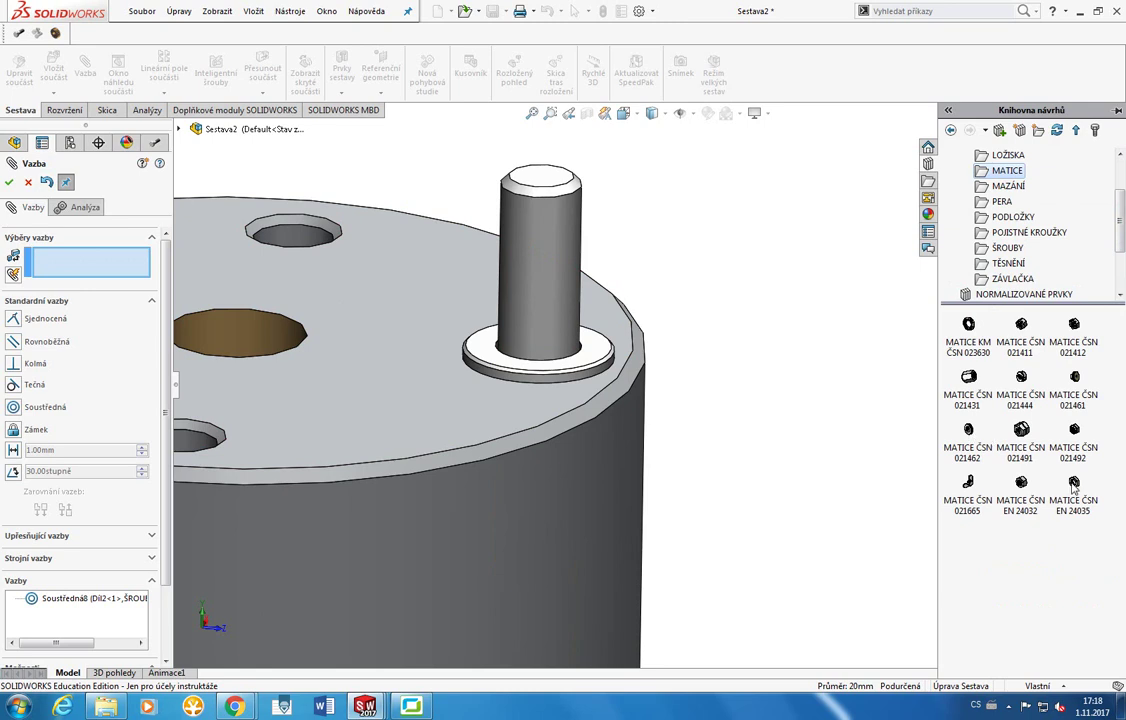
Try to place a nut from the MATICE library folder while the mate command is still open.
left_click_drag(1073, 484, 798, 286)
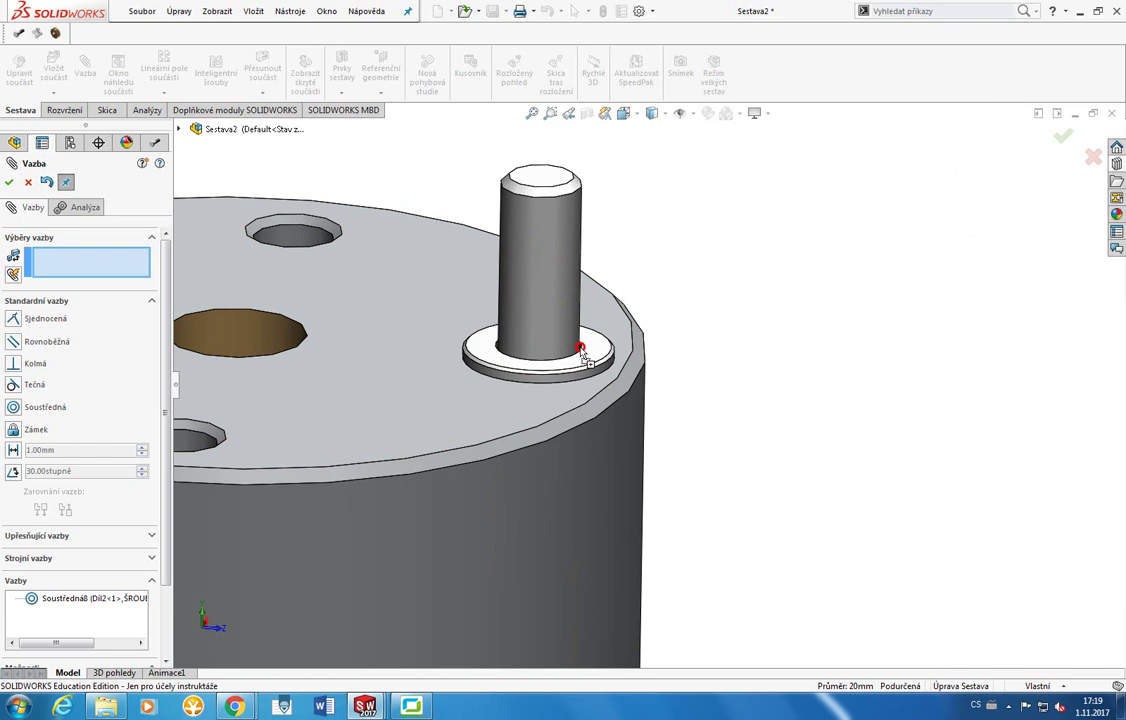
left_click_drag(896, 345, 897, 347)
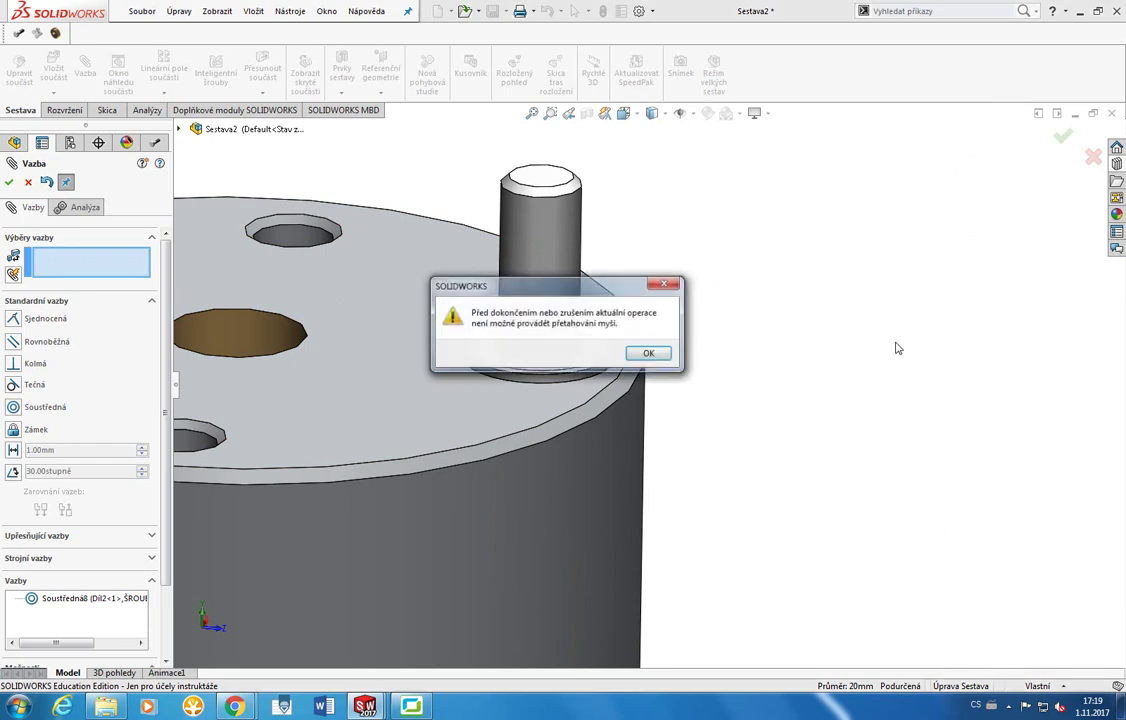
left_click(647, 352)
Close the mate command and bring the MATICE ČSN EN 24032 nut from the library into the empty space beside the assembly.
left_click(9, 181)
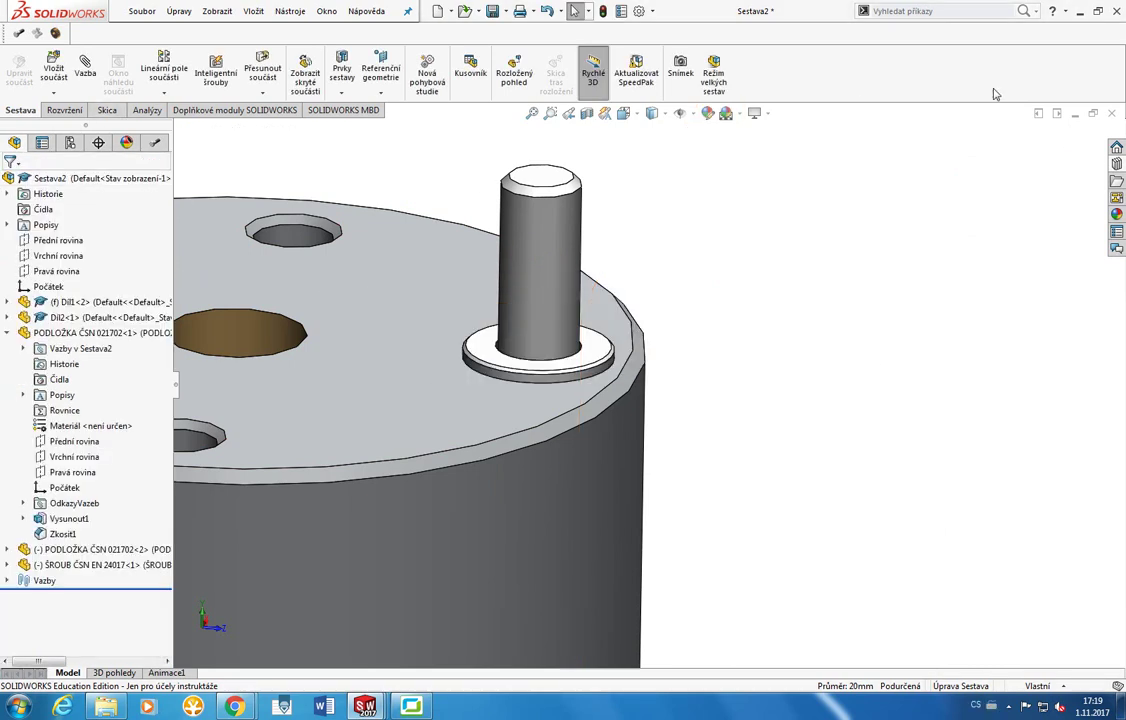
left_click(1116, 165)
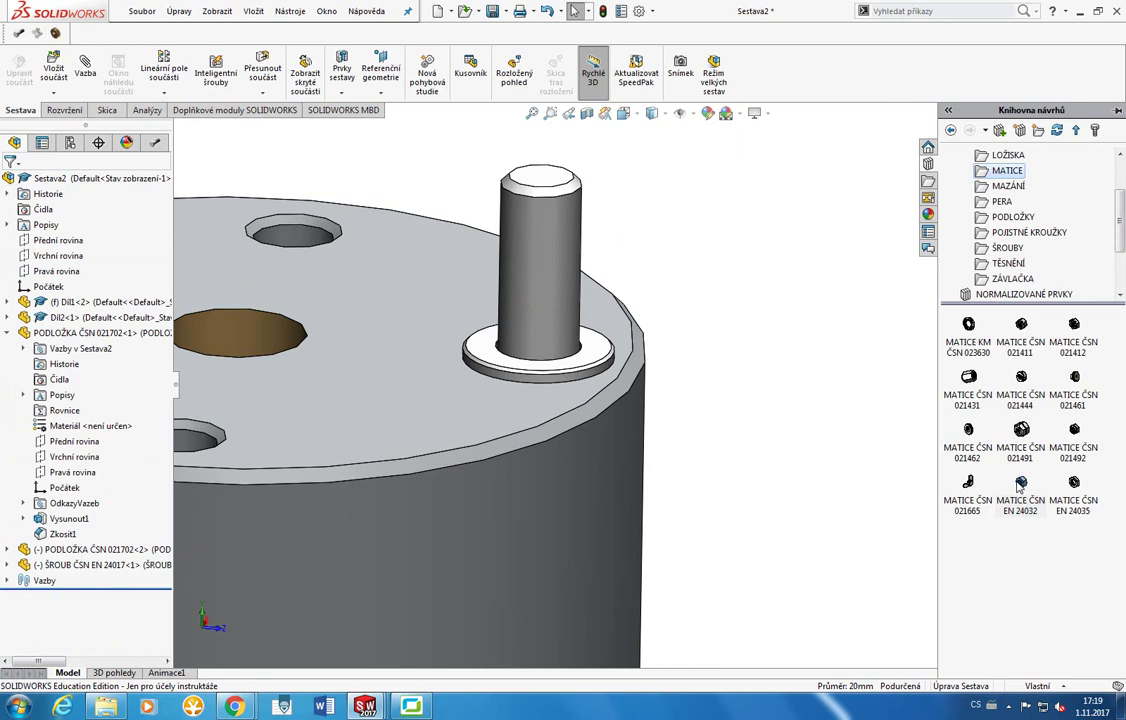
left_click_drag(1020, 484, 639, 352)
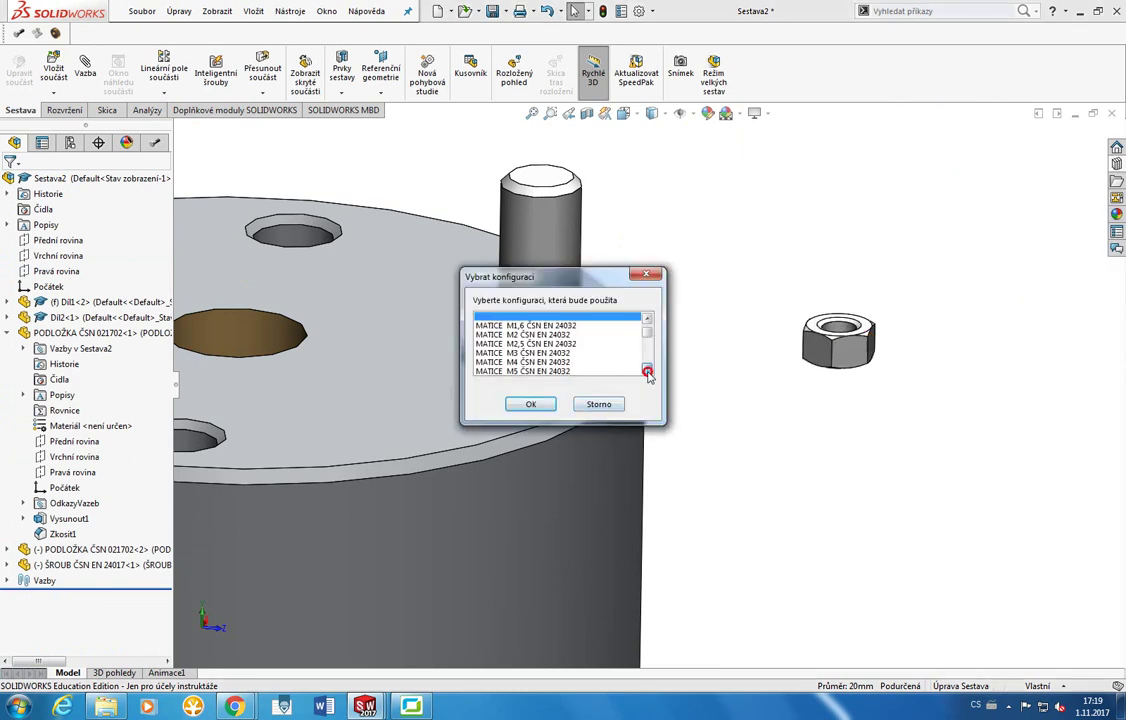
Choose the MATICE M20 ČSN EN 24032 configuration for the inserted nut.
left_click(647, 369)
left_click(523, 353)
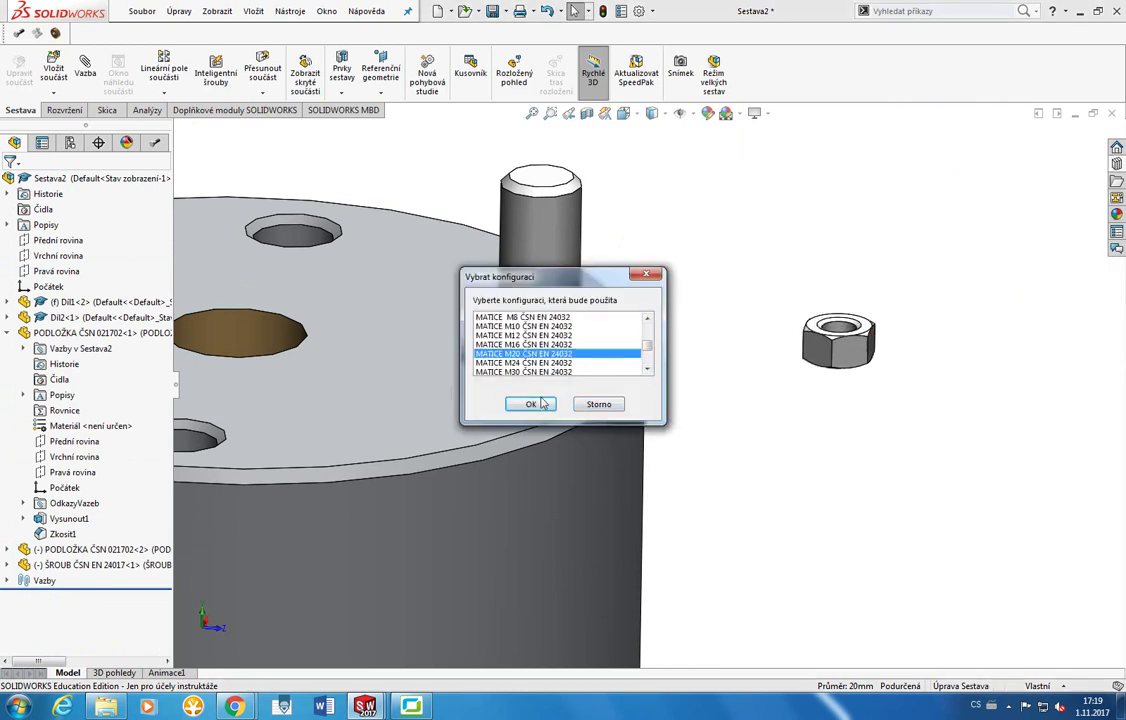
left_click(531, 404)
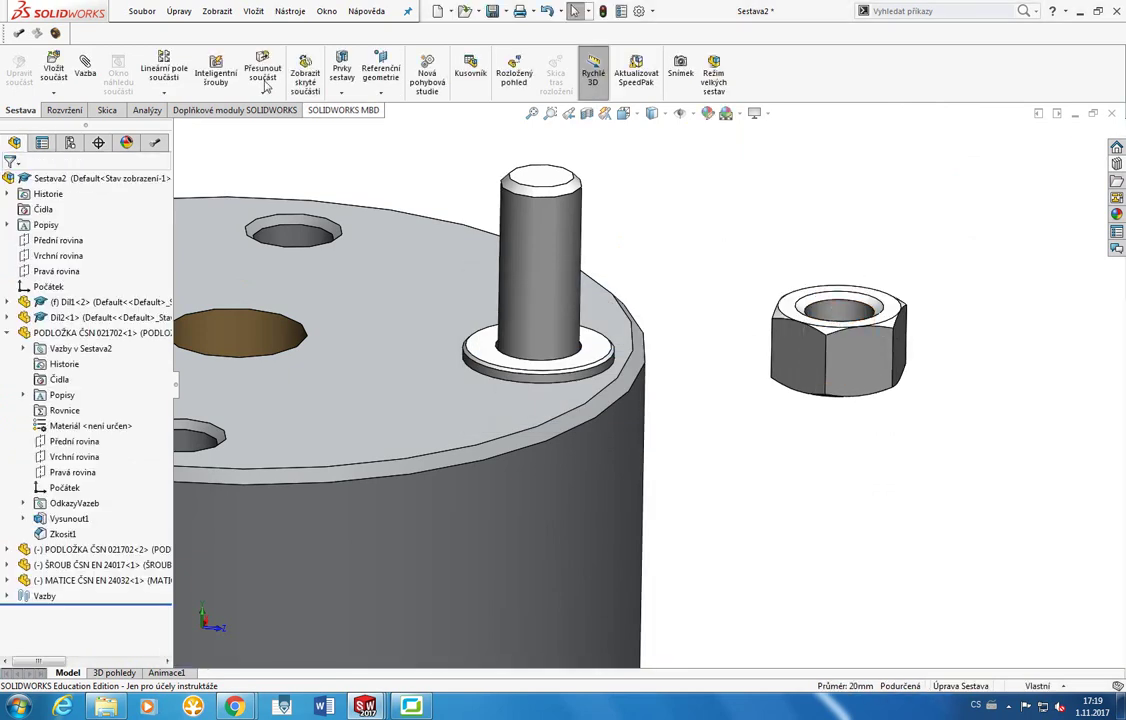
Mate the nut's bore concentric with the bolt shank and slide the nut up above the top washer.
left_click(85, 66)
left_click(827, 318)
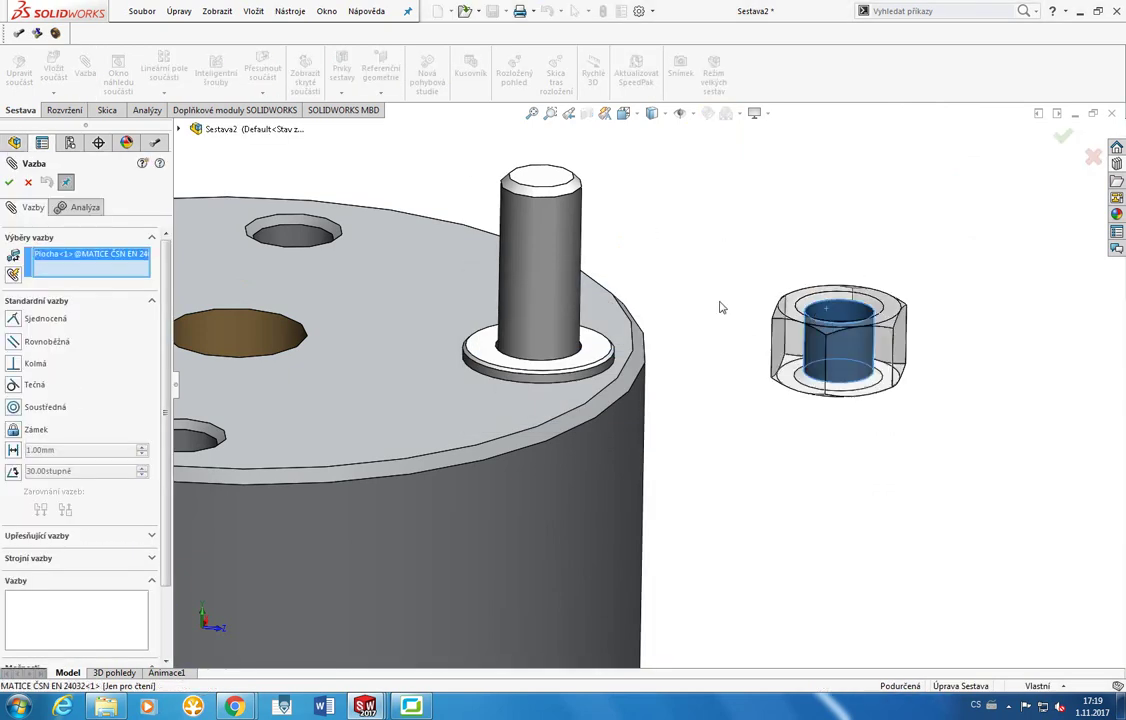
left_click(553, 289)
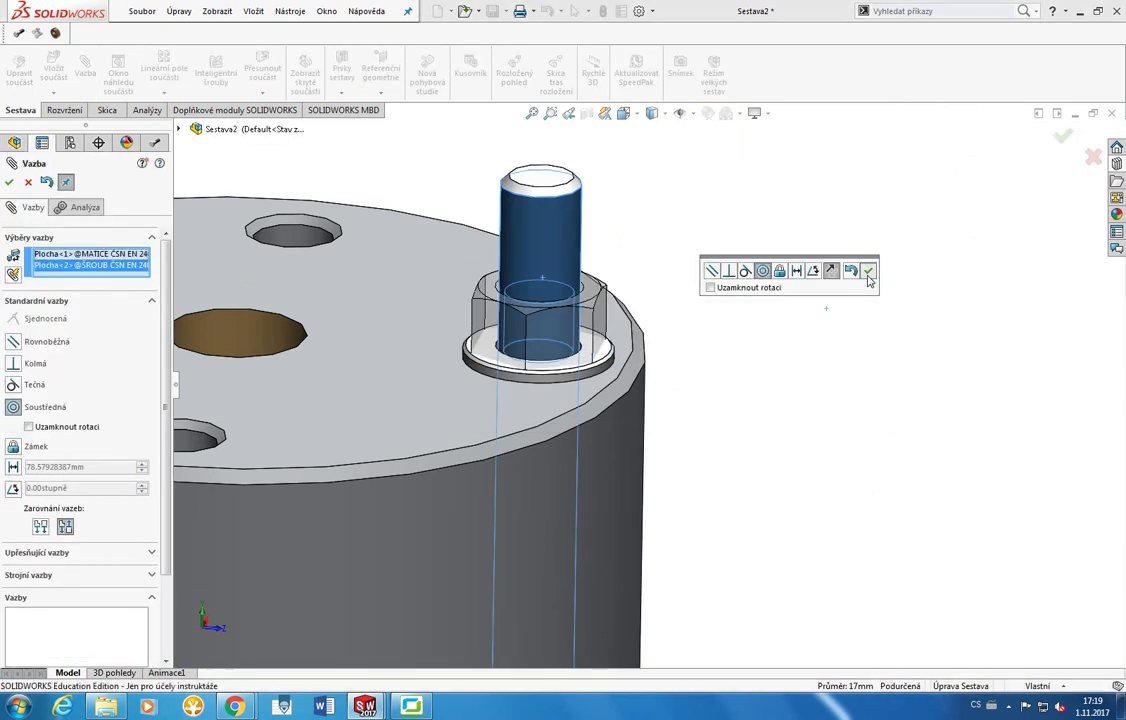
left_click(868, 270)
left_click_drag(553, 300, 553, 250)
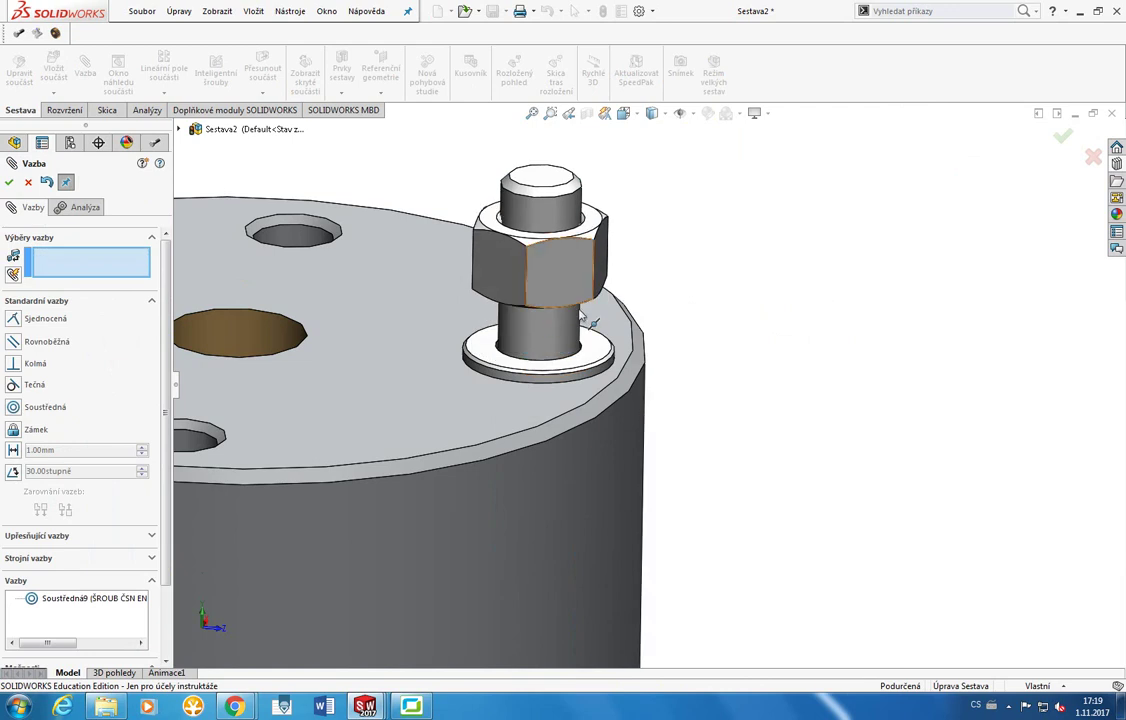
left_click(9, 181)
Mate the nut's underside coincident with the upper face of the top washer and close the mate command.
scroll(533, 362, "down", 5)
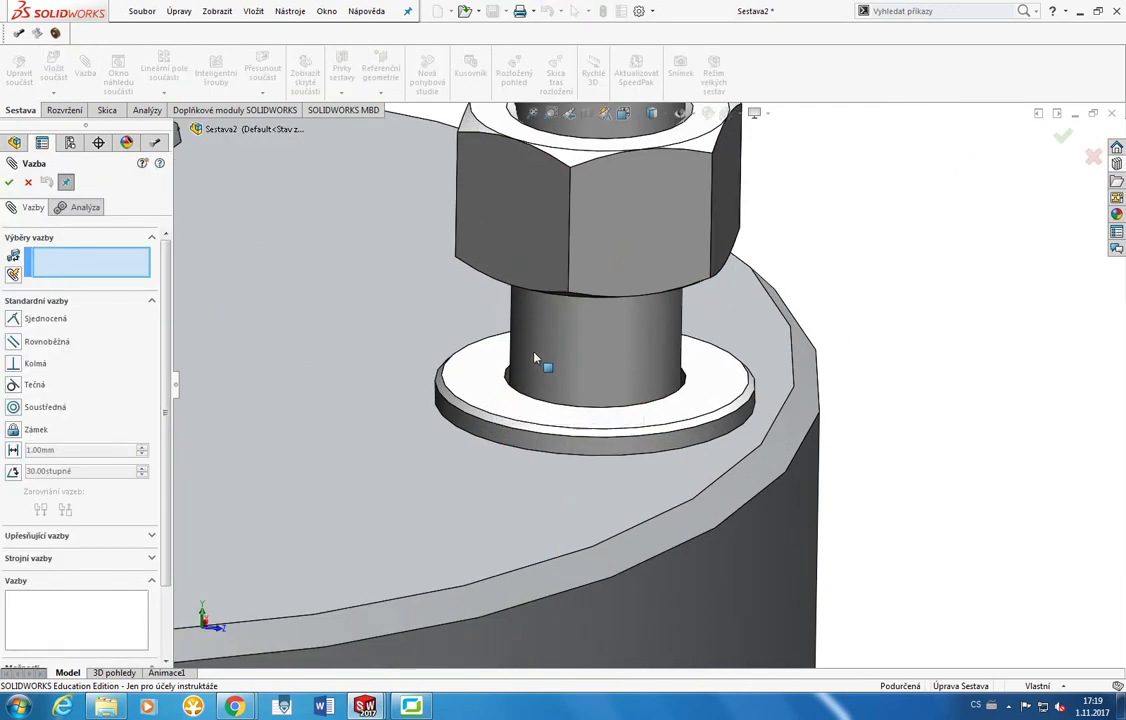
left_click(520, 400)
middle_click_drag(520, 400, 510, 268)
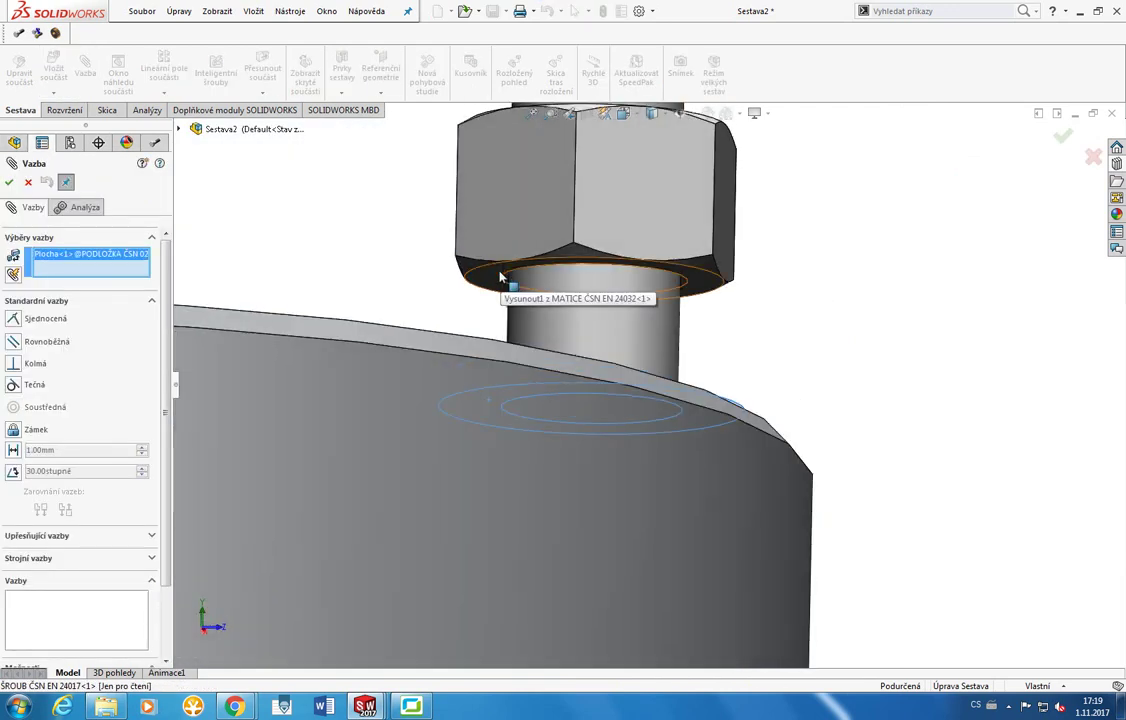
left_click(510, 268)
left_click(775, 297)
scroll(797, 302, "up", 3)
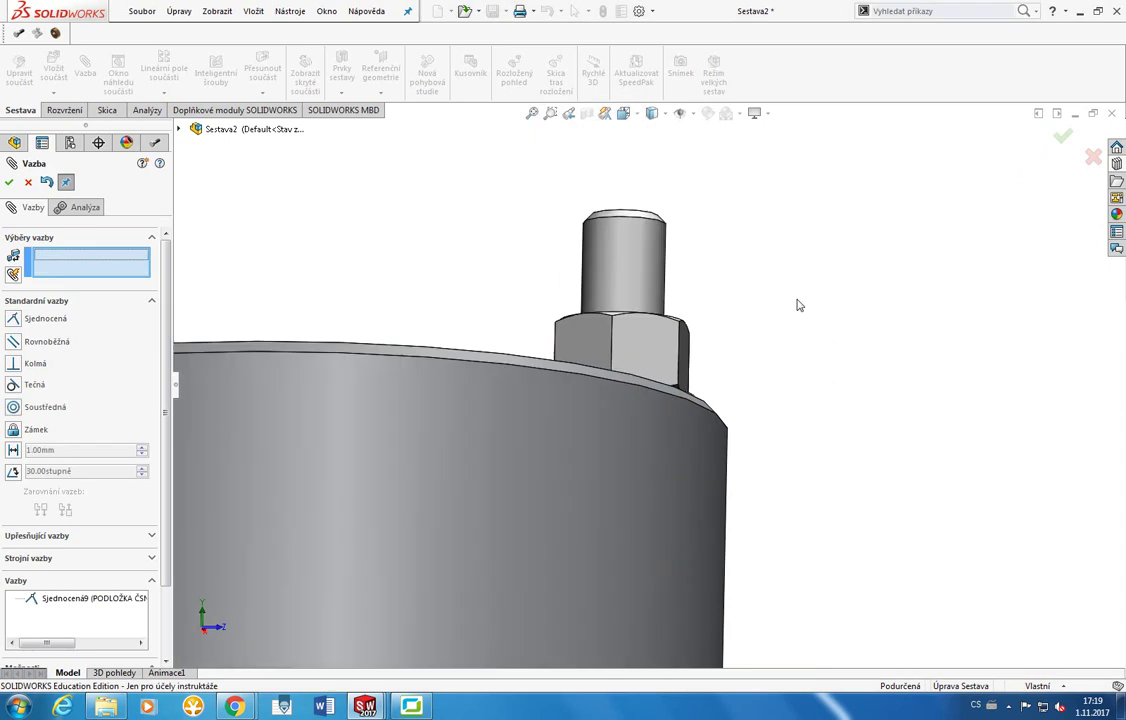
left_click(628, 402)
scroll(751, 377, "up", 4)
middle_click_drag(805, 401, 764, 438)
key("Escape")
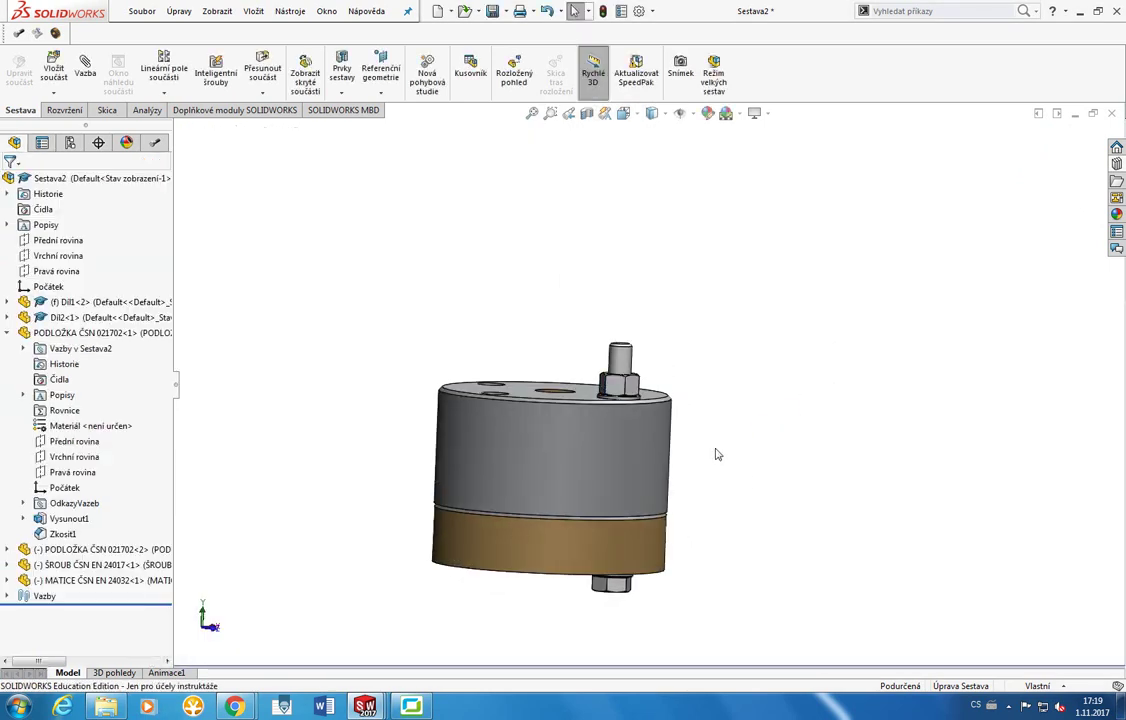
Mate a side flat of the nut coincident with the matching side flat of the bolt head.
left_click(620, 360)
left_click(679, 420)
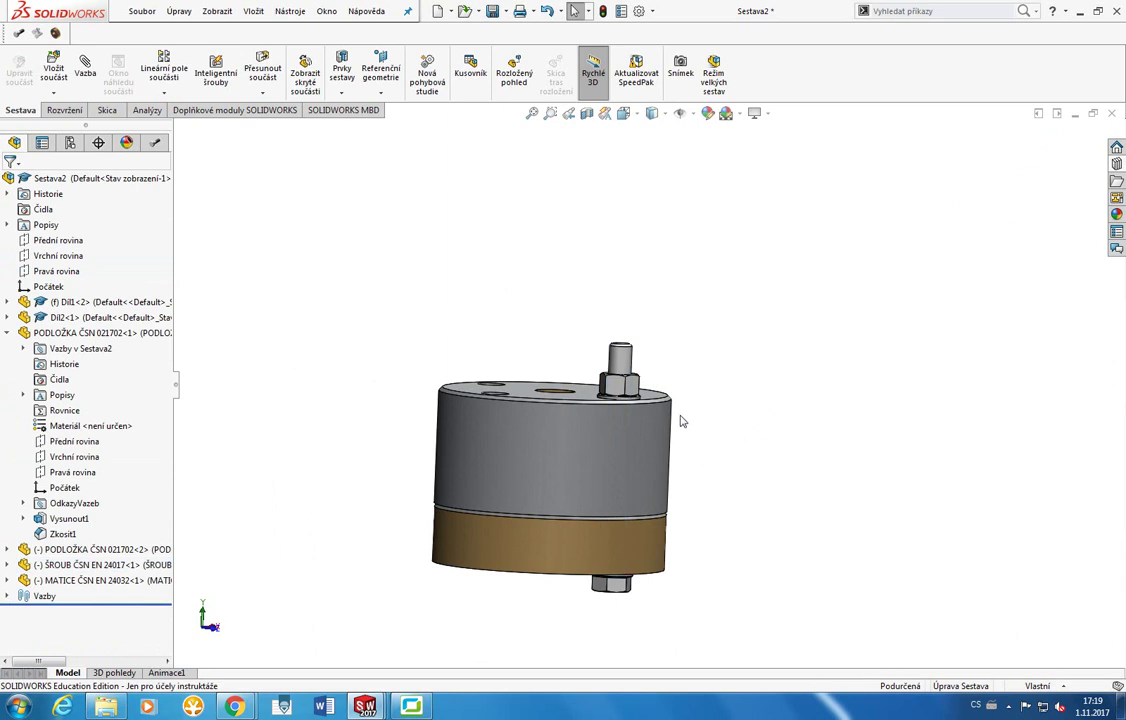
key("ctrl+7")
middle_click_drag(807, 441, 804, 390)
left_click(640, 362)
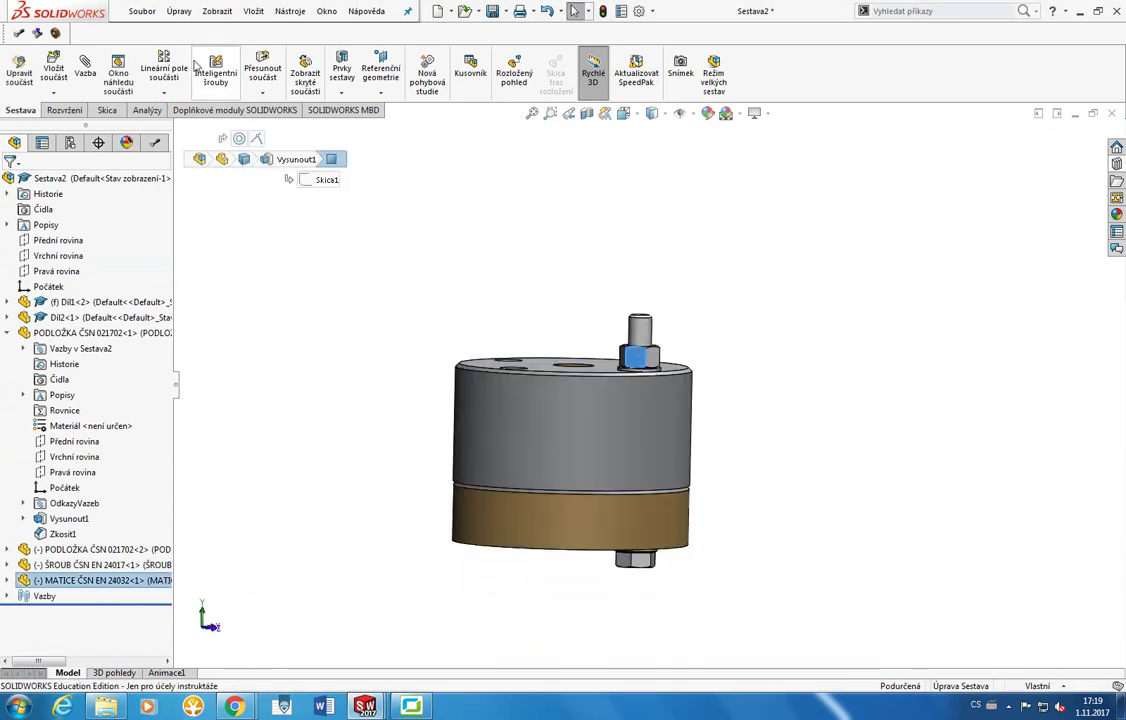
left_click(85, 70)
scroll(560, 560, "down", 3)
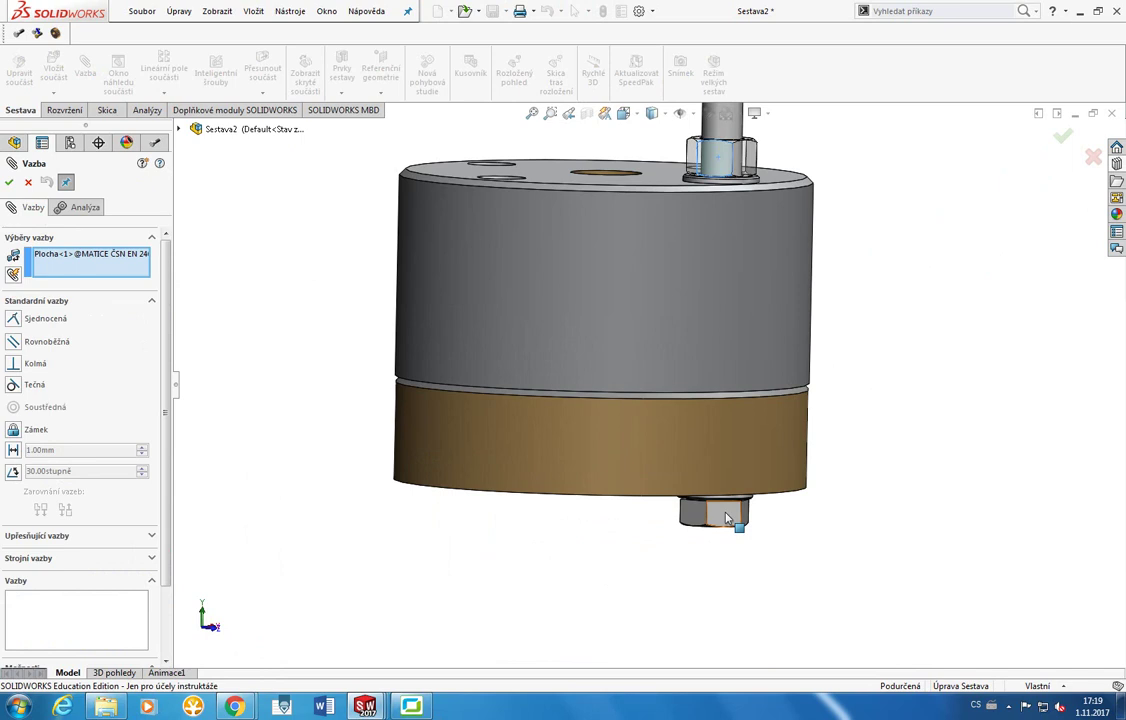
left_click(727, 518)
left_click(966, 529)
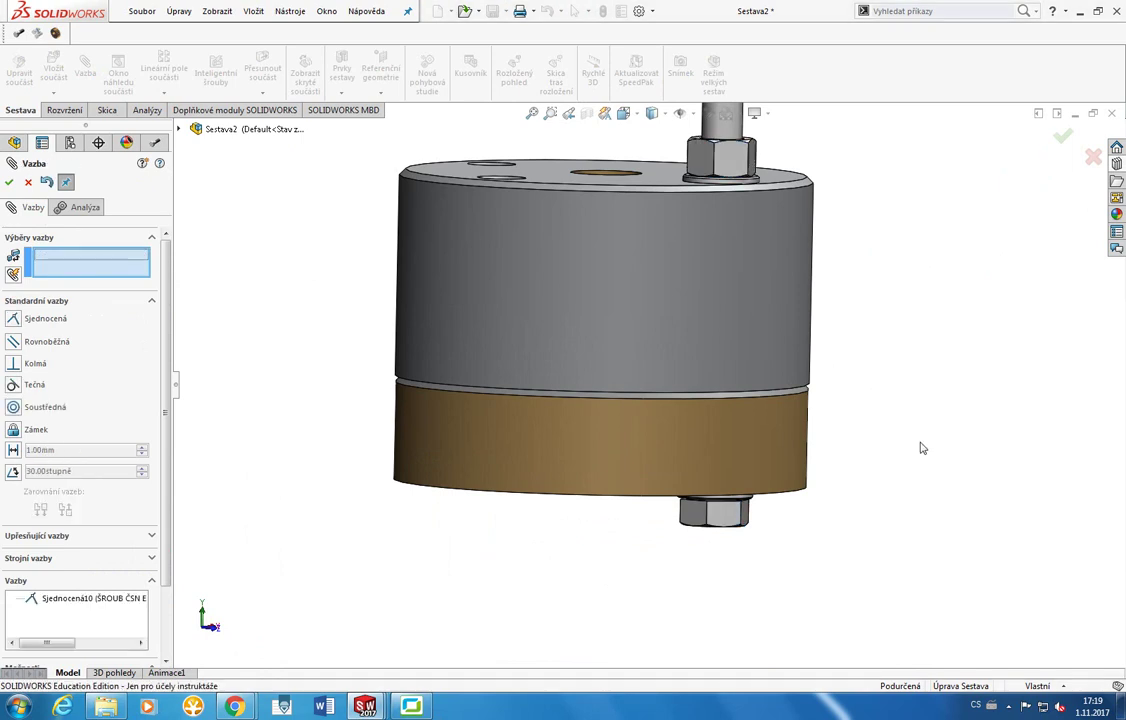
Mate a side flat of the nut parallel to the assembly's Přední rovina and close the mate command.
middle_click_drag(769, 324, 719, 357)
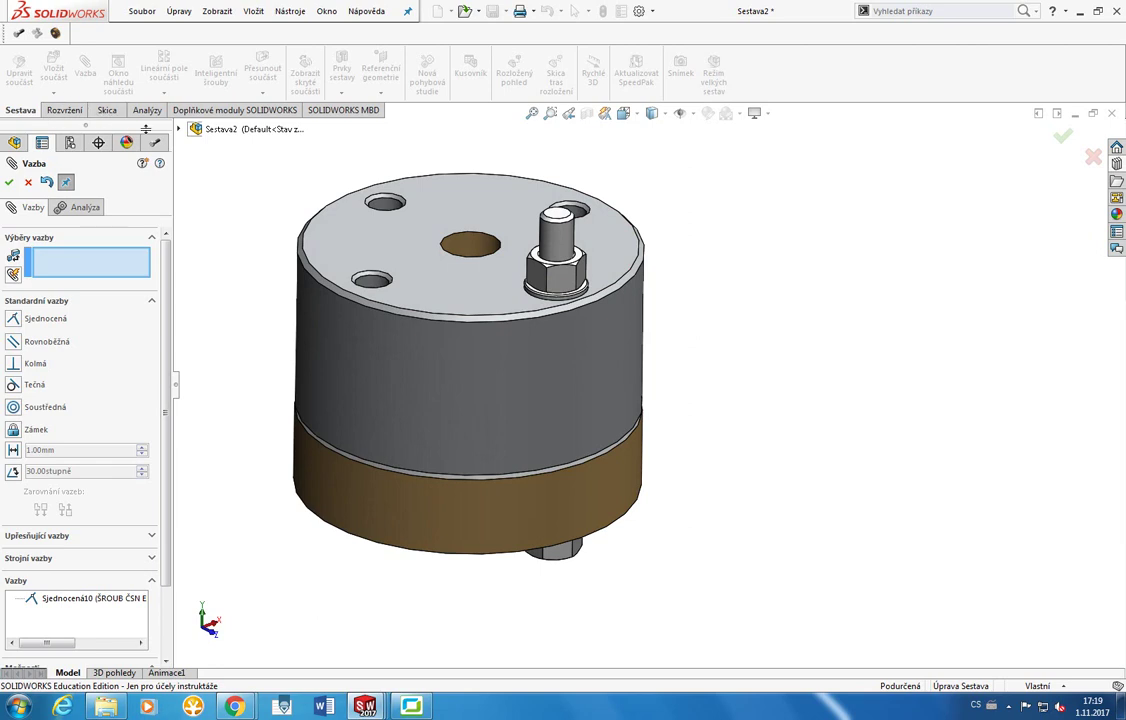
left_click(180, 130)
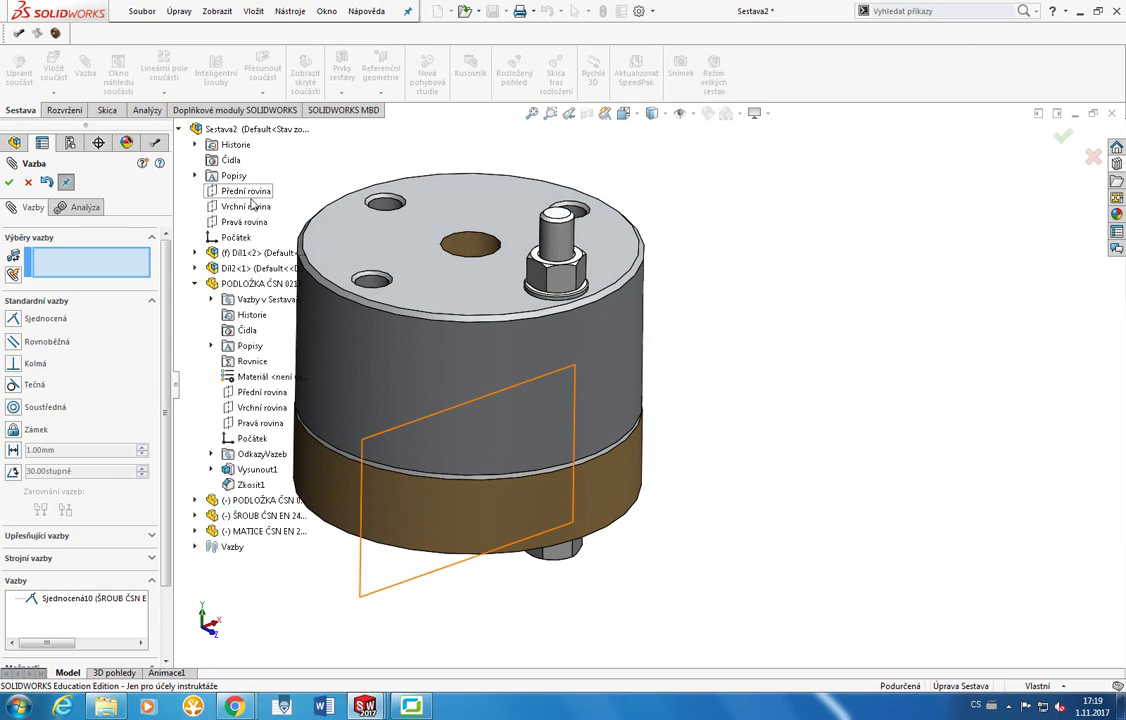
left_click(247, 191)
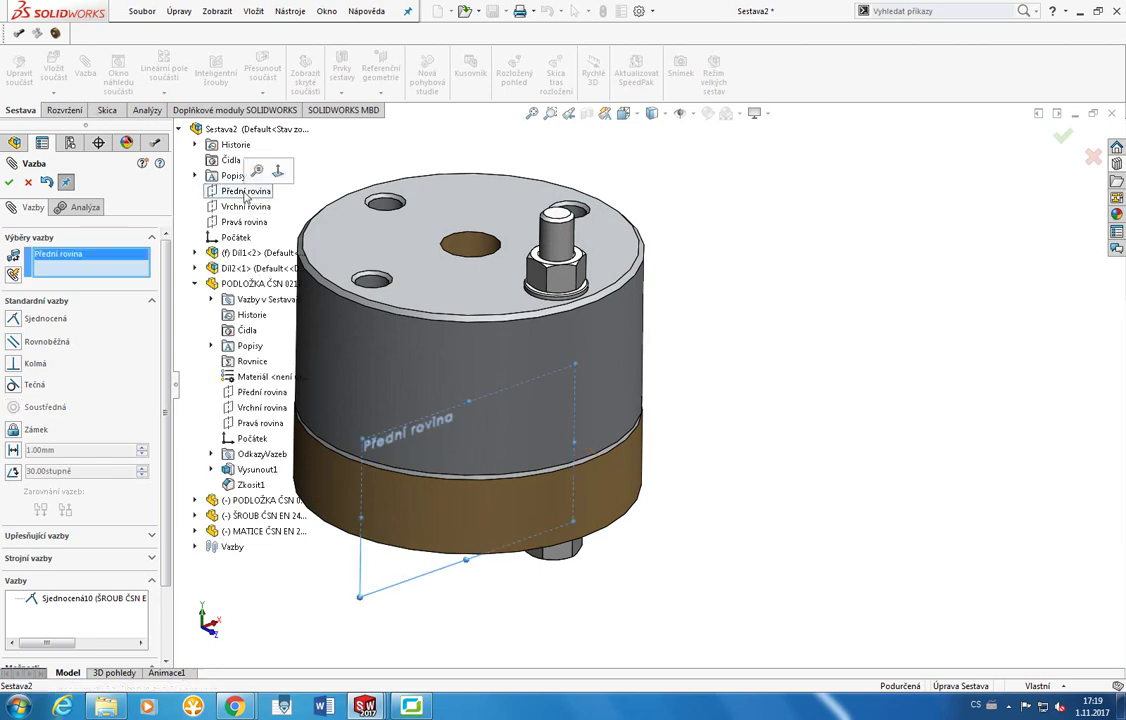
left_click(566, 286)
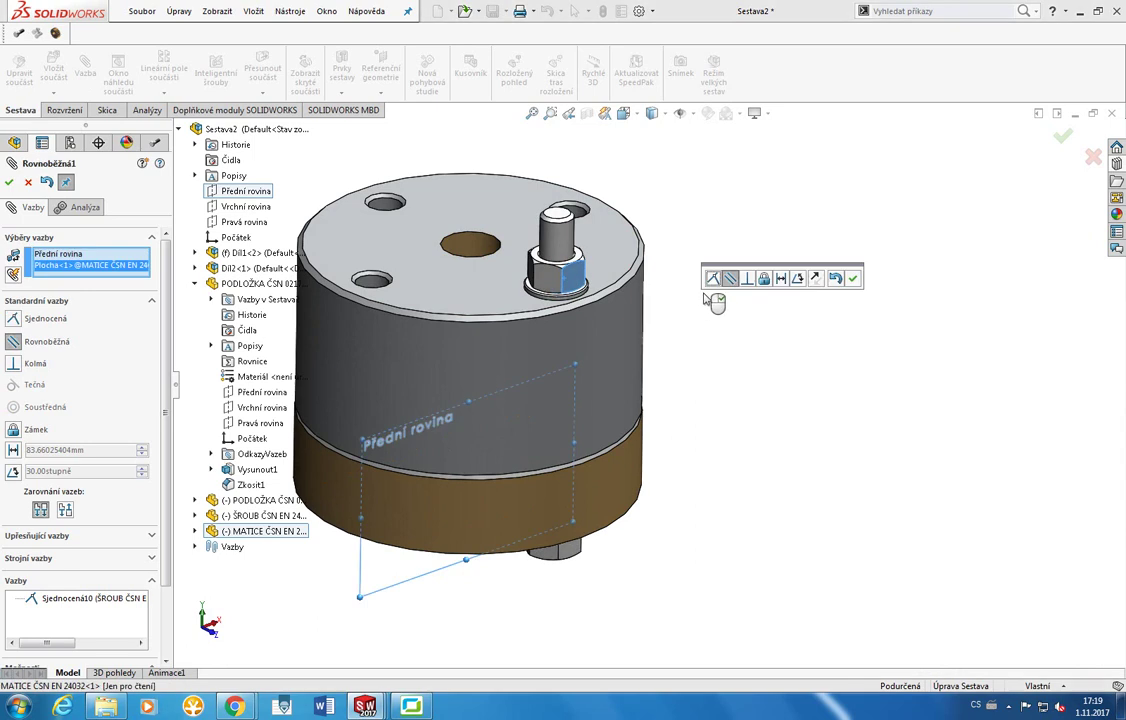
left_click(850, 281)
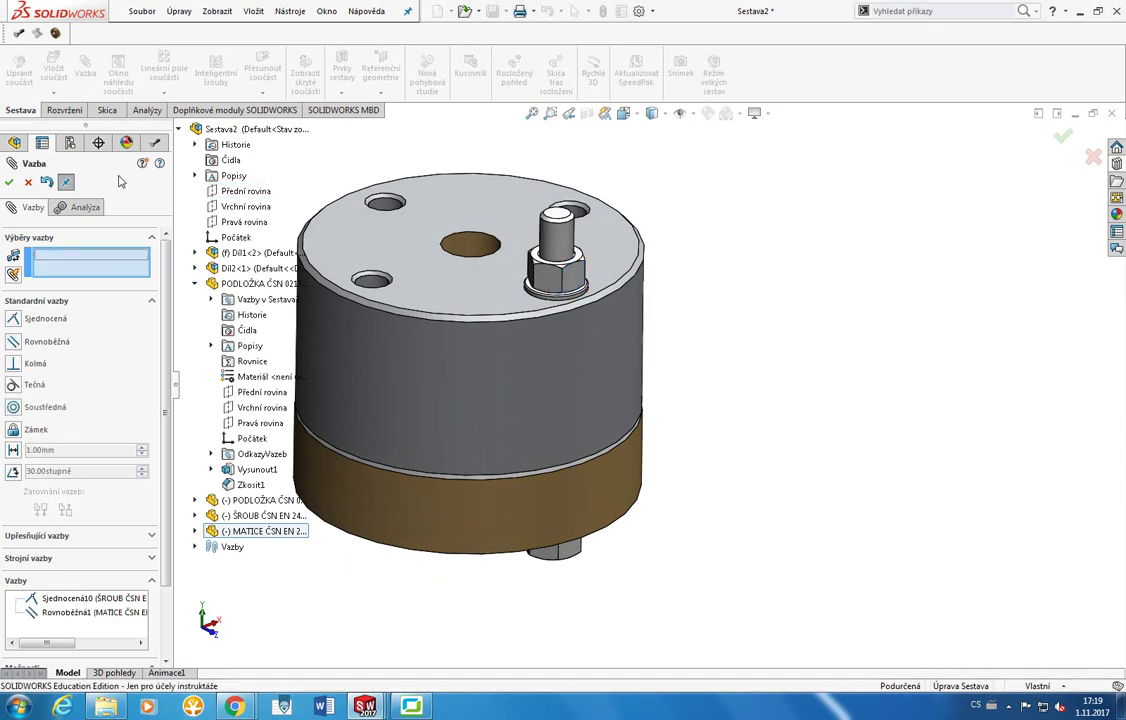
left_click(9, 184)
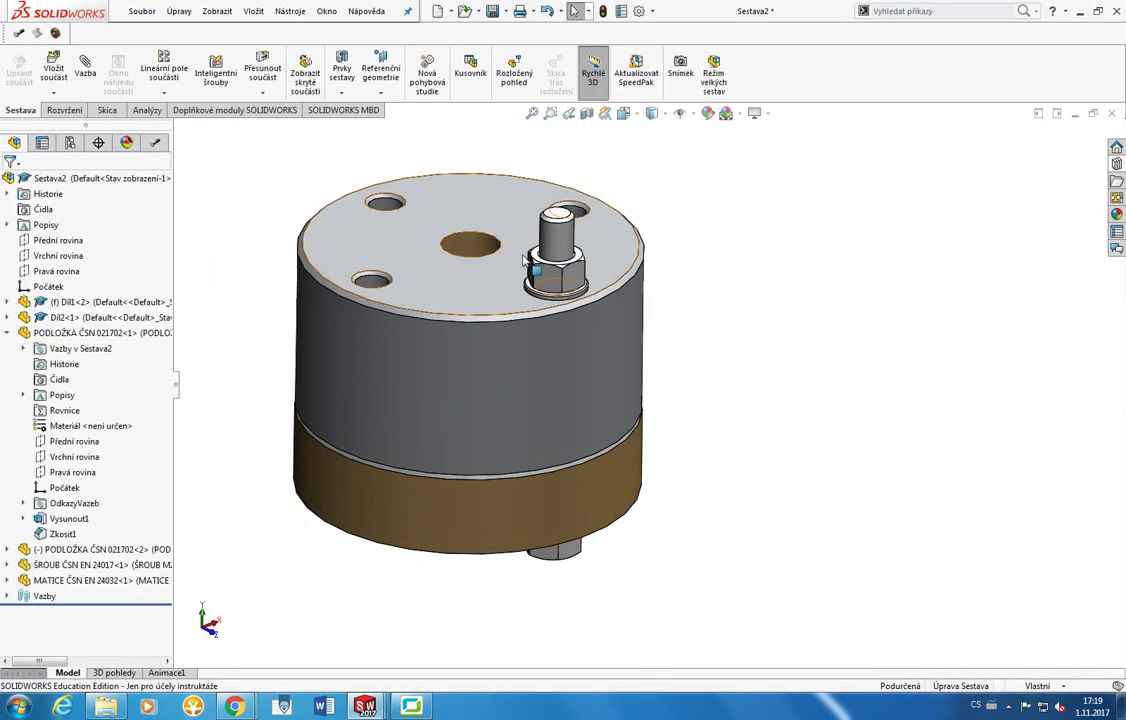
Change the bolt's configuration to ŠROUB M20 x 180 ČSN EN 24017.
right_click(553, 235)
left_click(733, 134)
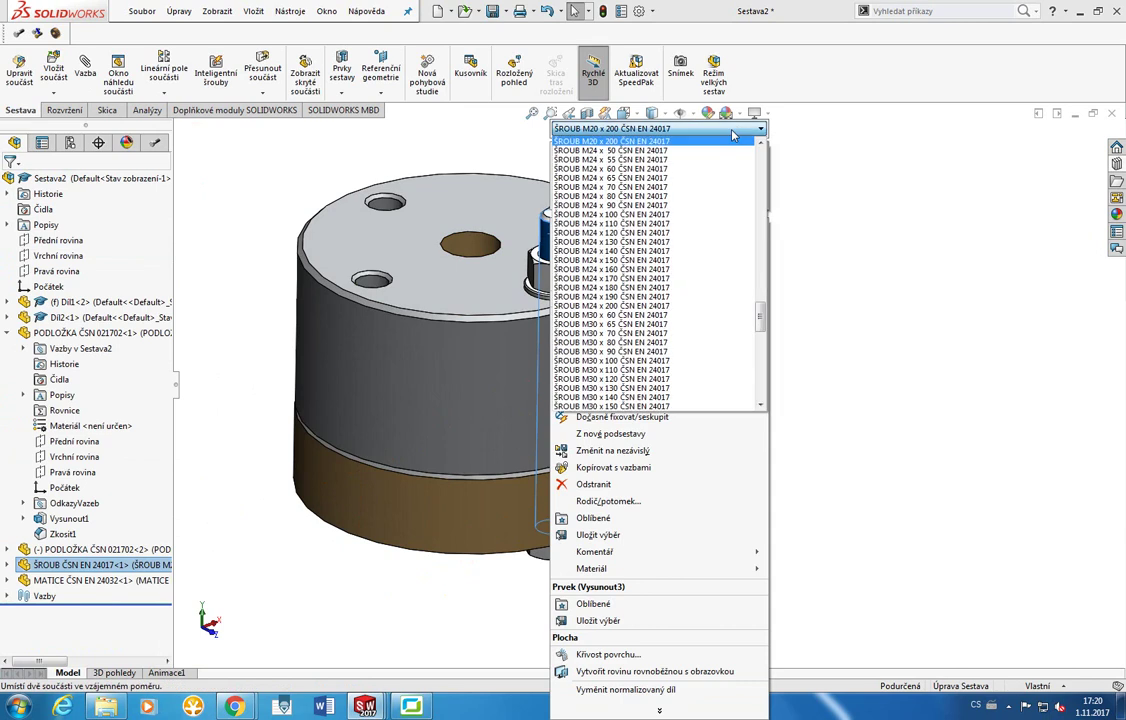
scroll(606, 140, "up", 1)
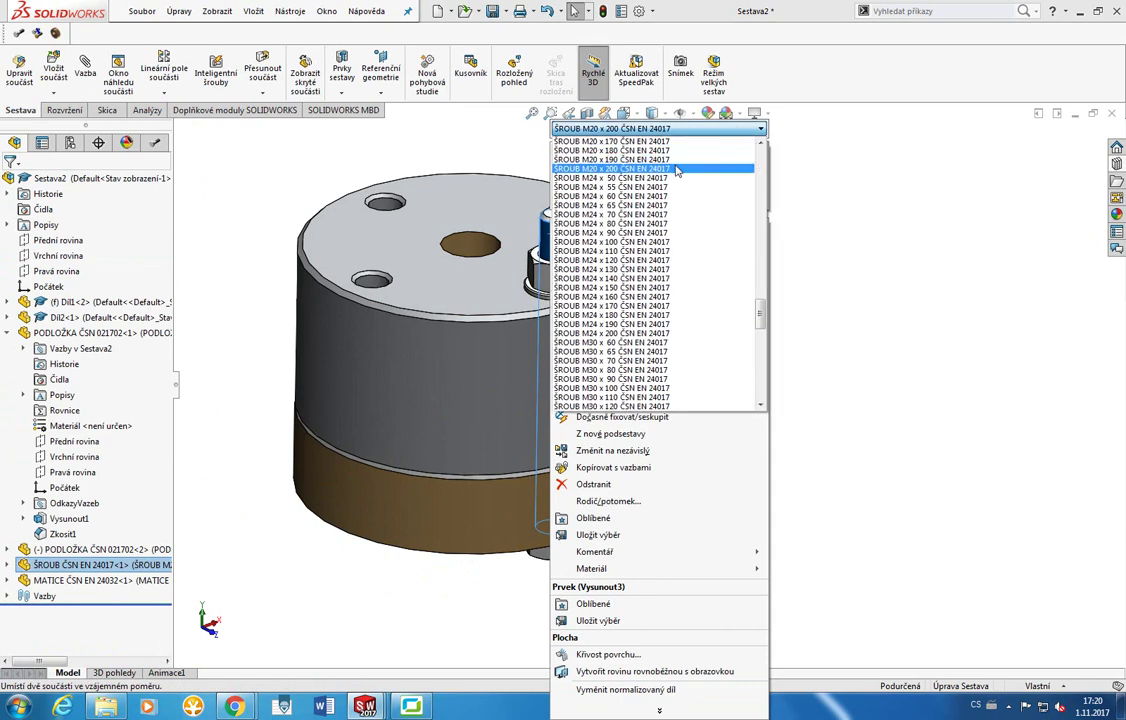
left_click(660, 151)
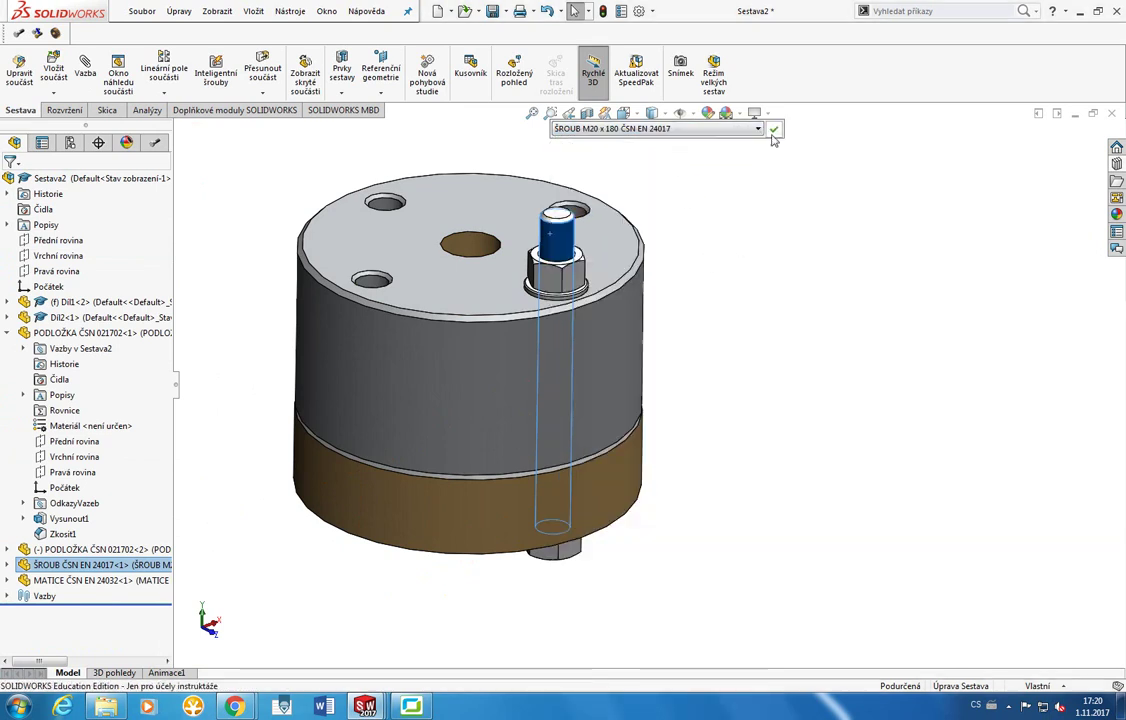
left_click(748, 255)
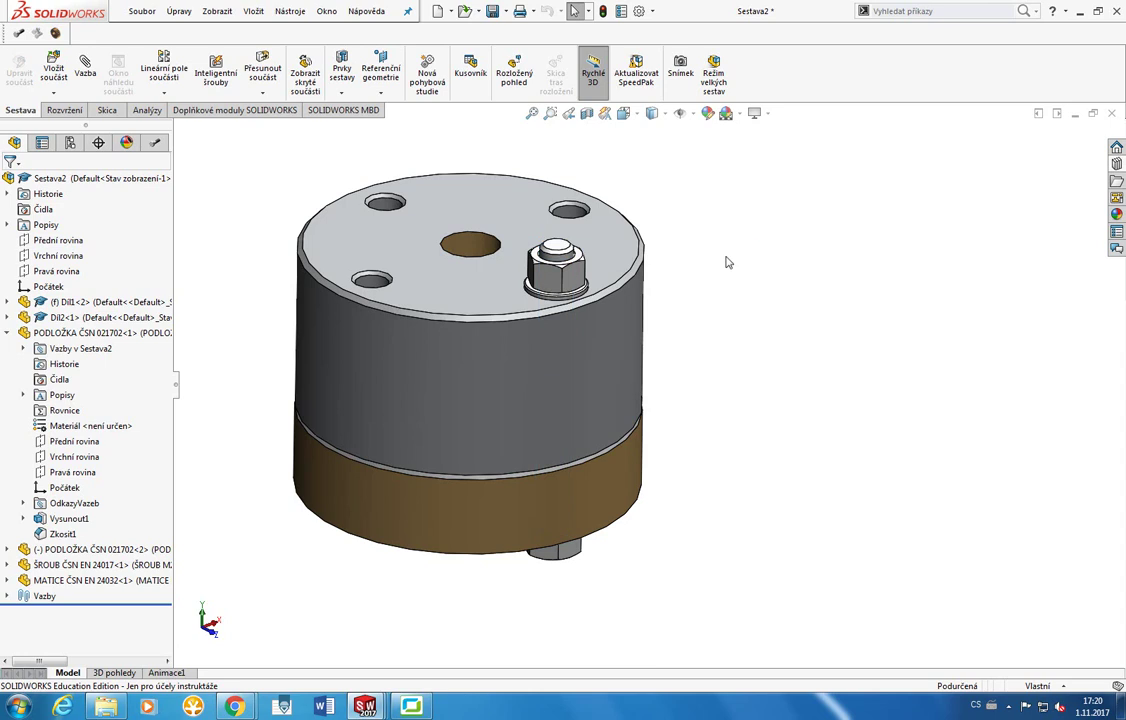
Save Sestava2 with its changed documents, skipping the save-as of the read-only library parts.
left_click(491, 12)
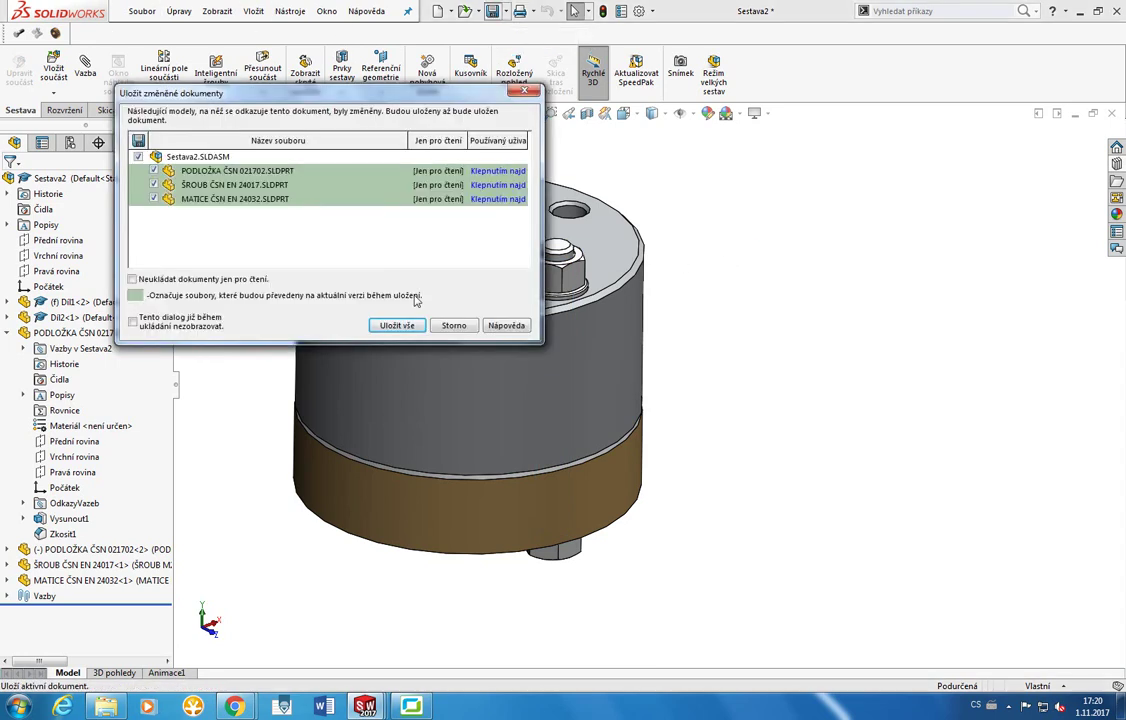
left_click(396, 325)
left_click(597, 353)
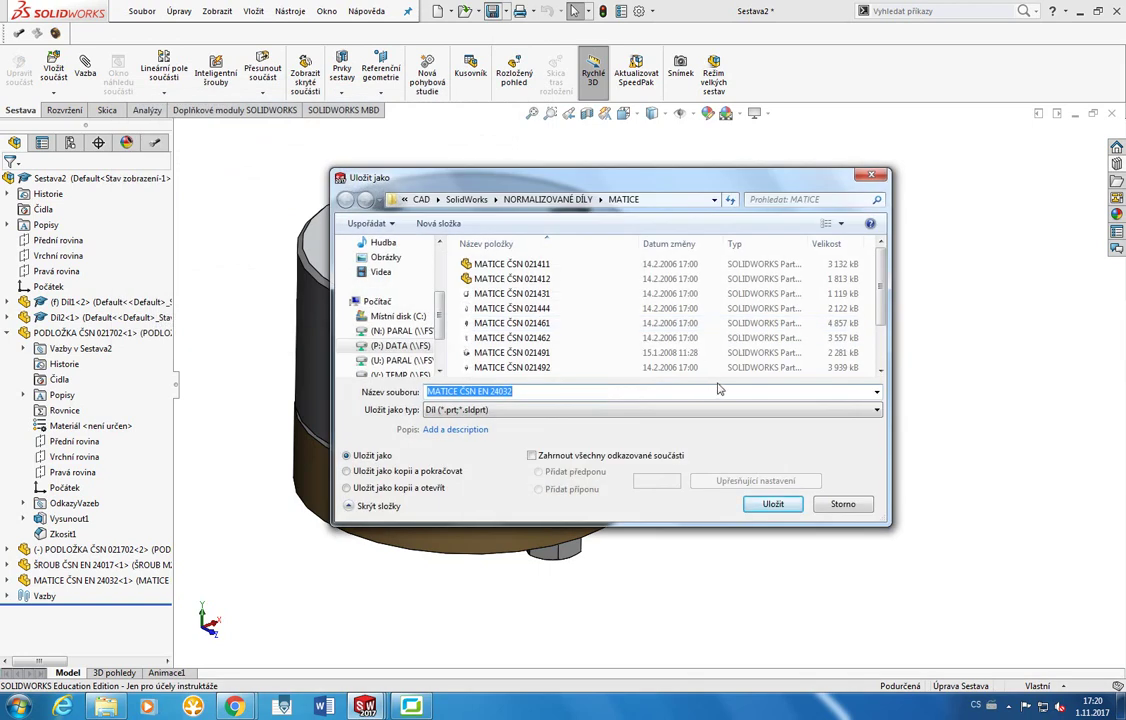
left_click(843, 505)
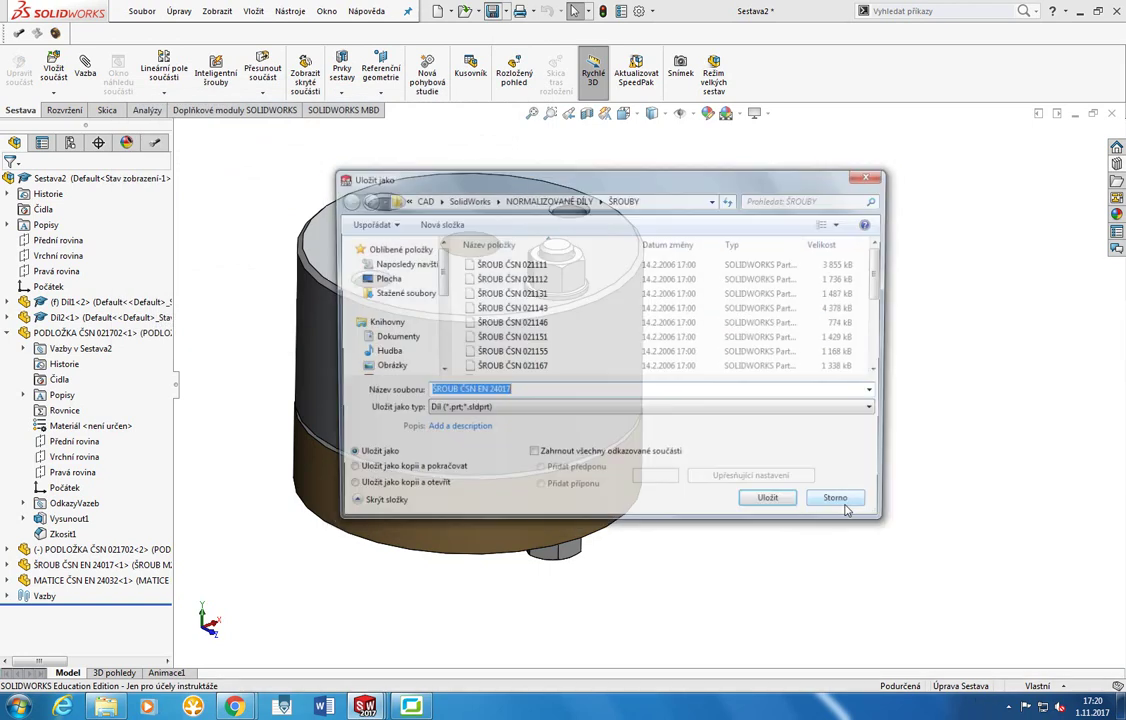
left_click(843, 505)
left_click(843, 505)
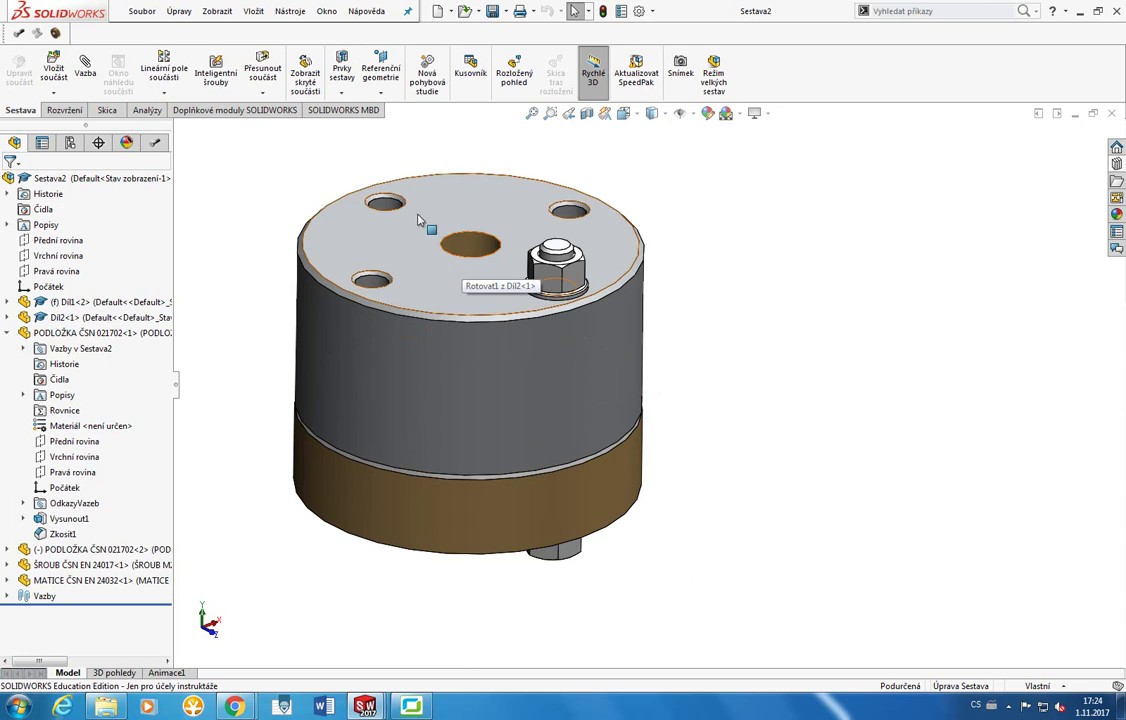
Insert one 60xx bearing from the LOŽISKA library folder beside the assembly, using the LOŽISKO 6005 ČSN 024630 configuration.
left_click(1117, 164)
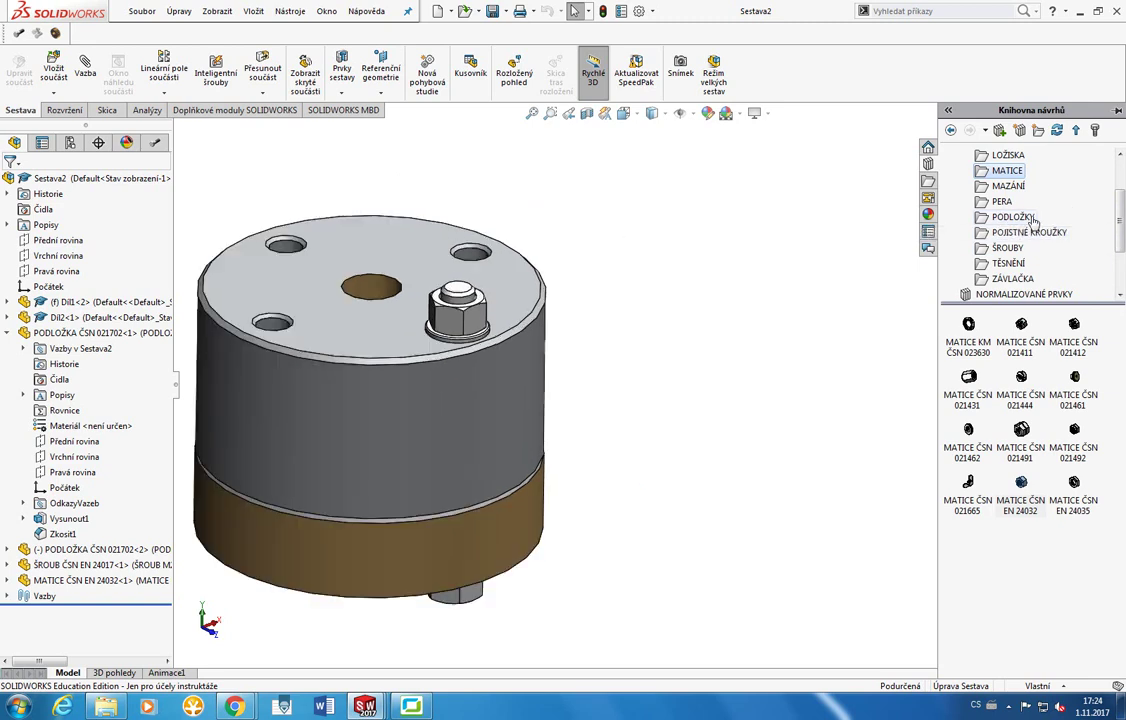
scroll(1015, 200, "up", 2)
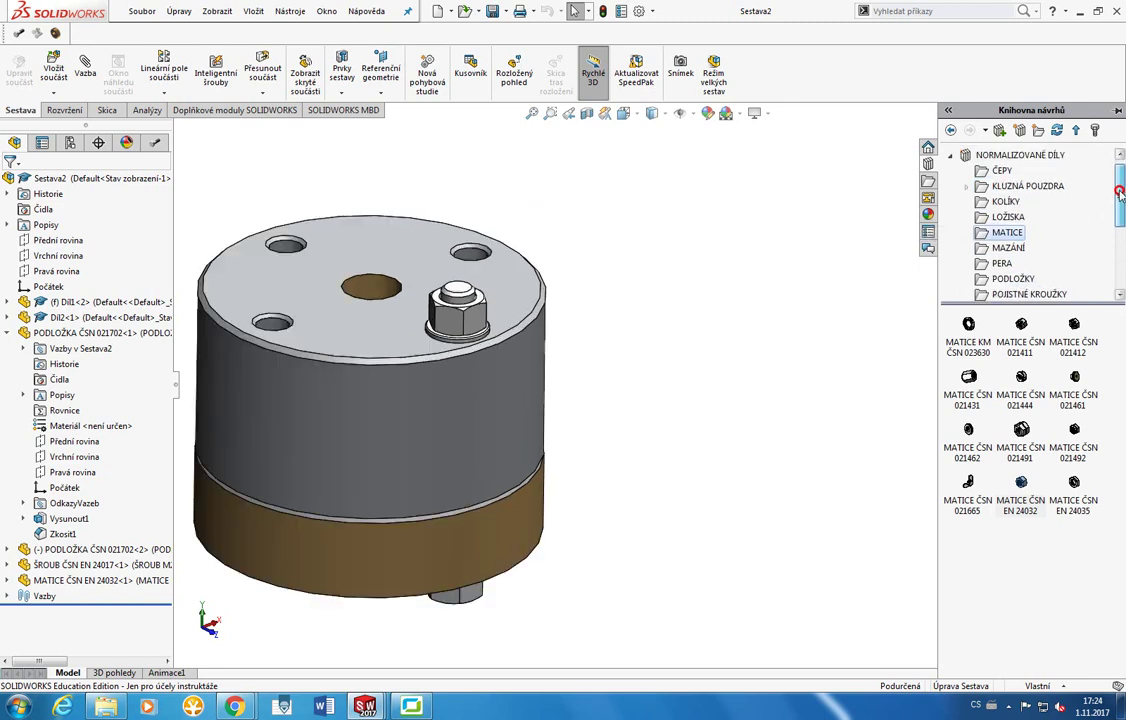
left_click(999, 170)
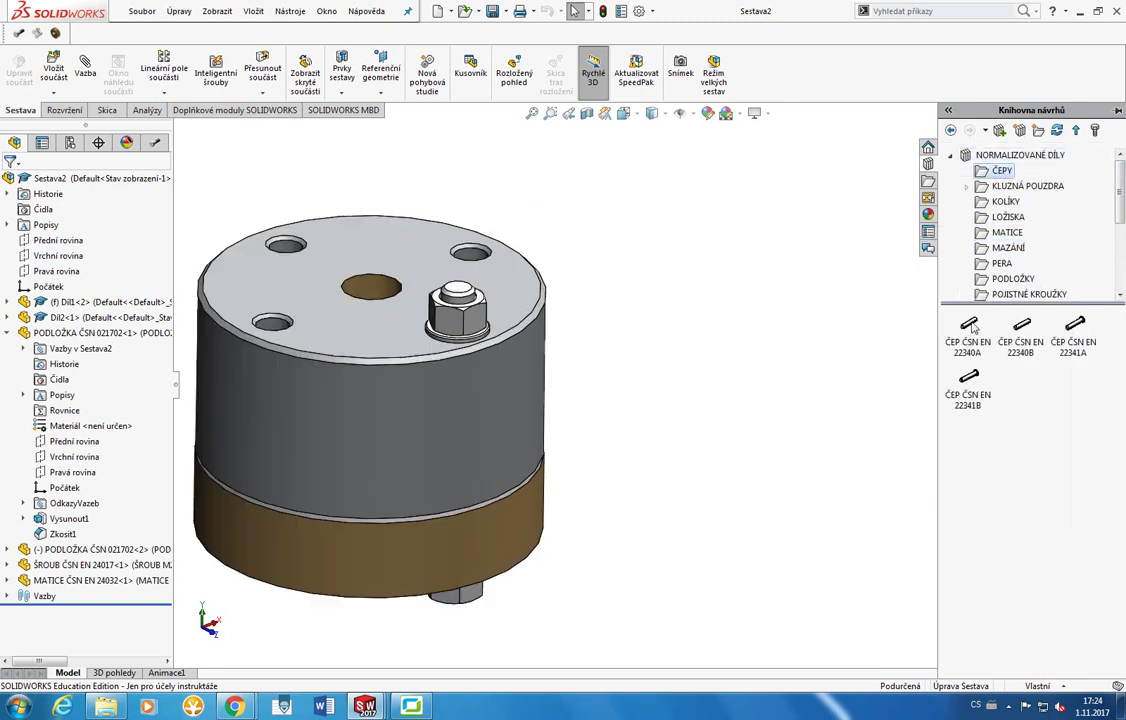
left_click(1002, 220)
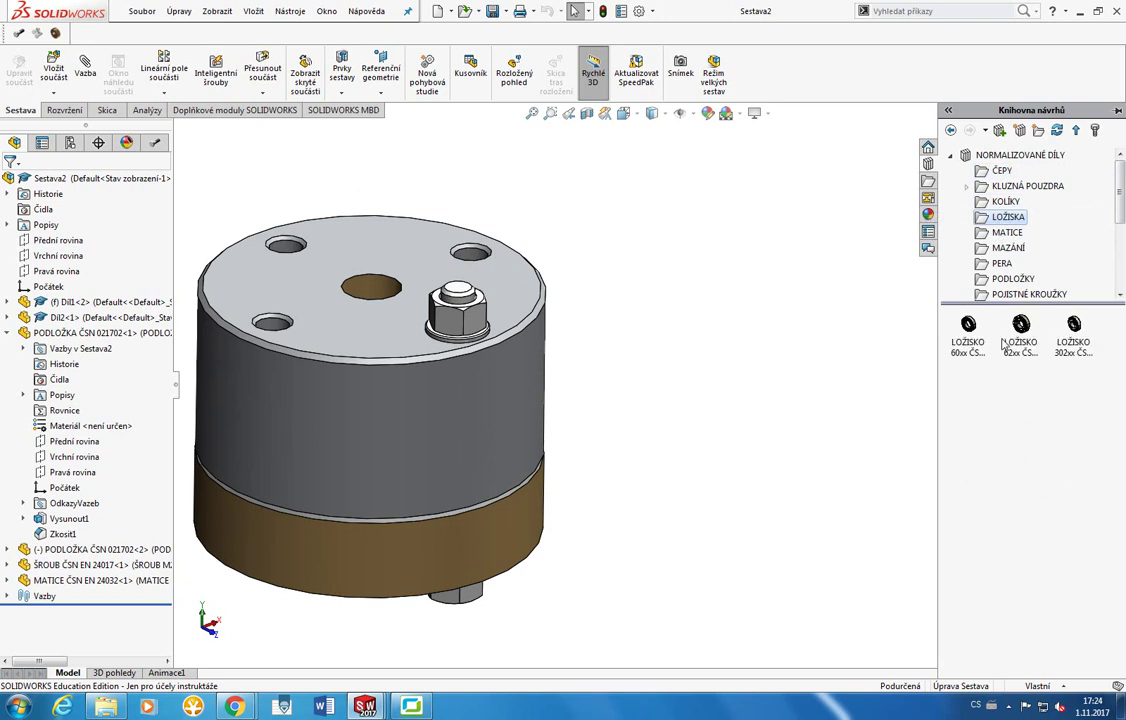
left_click_drag(968, 330, 716, 314)
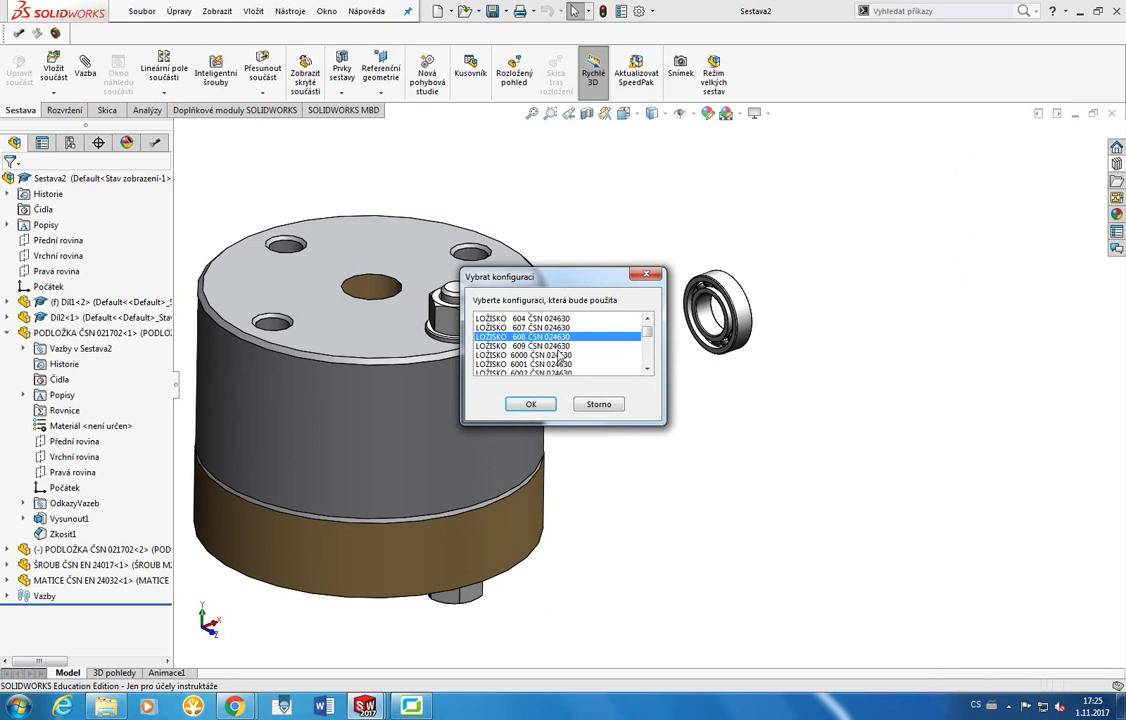
scroll(552, 362, "down", 2)
left_click(548, 363)
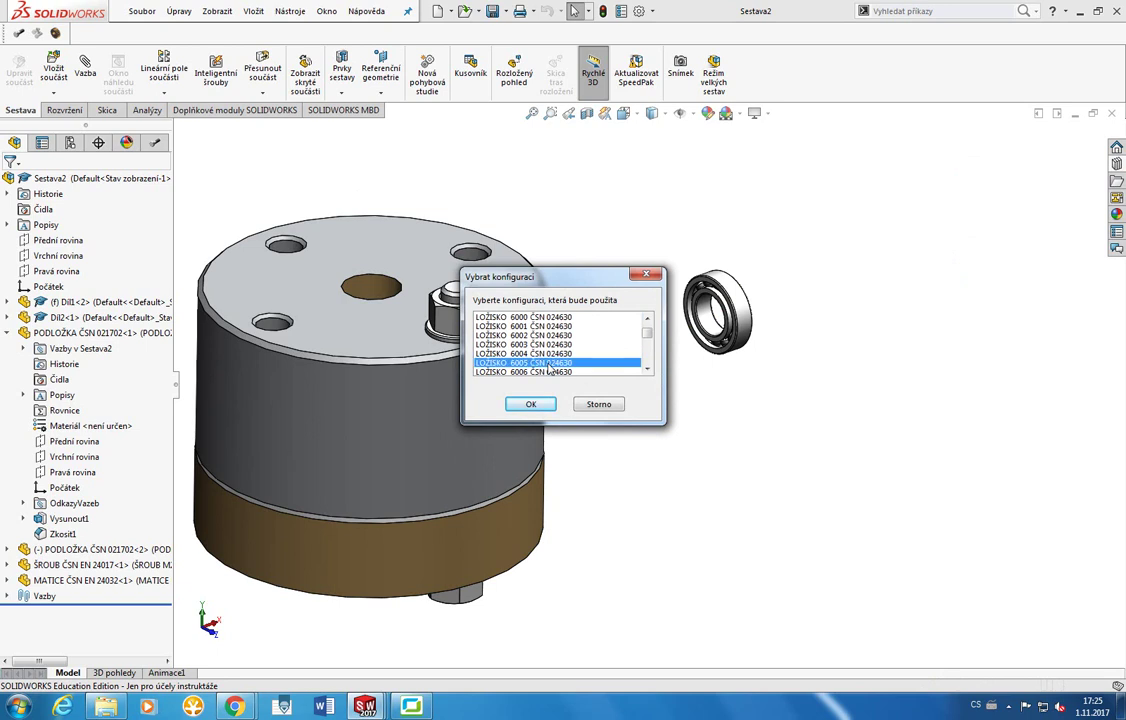
left_click(531, 404)
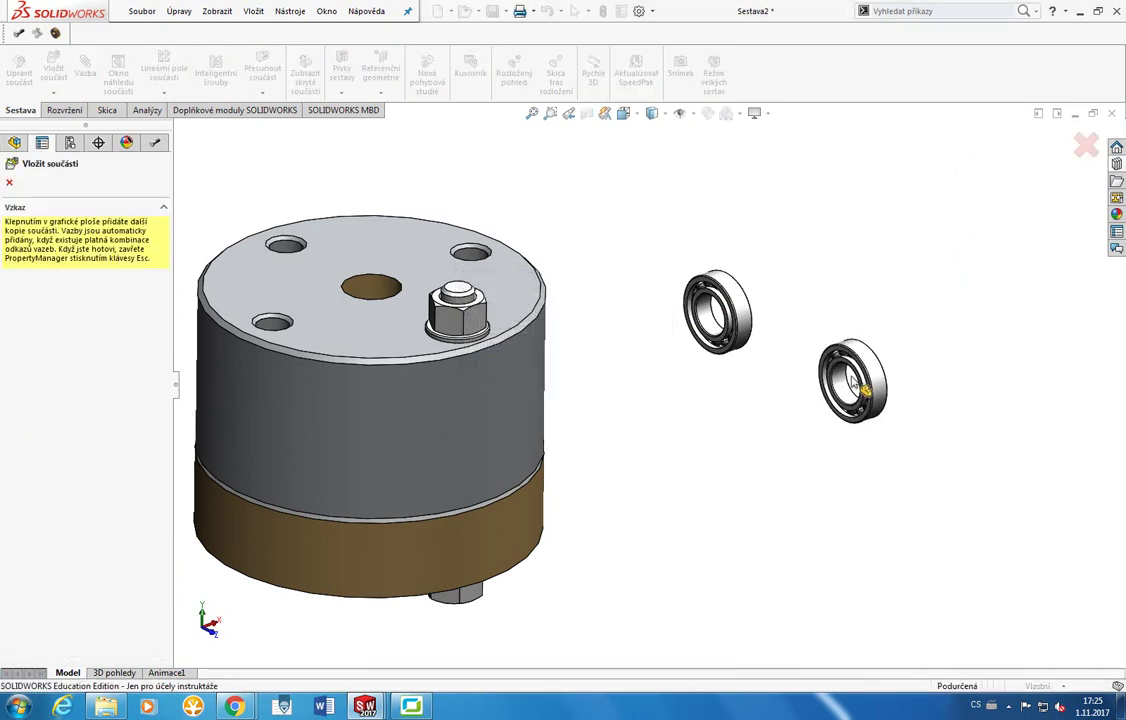
key("Escape")
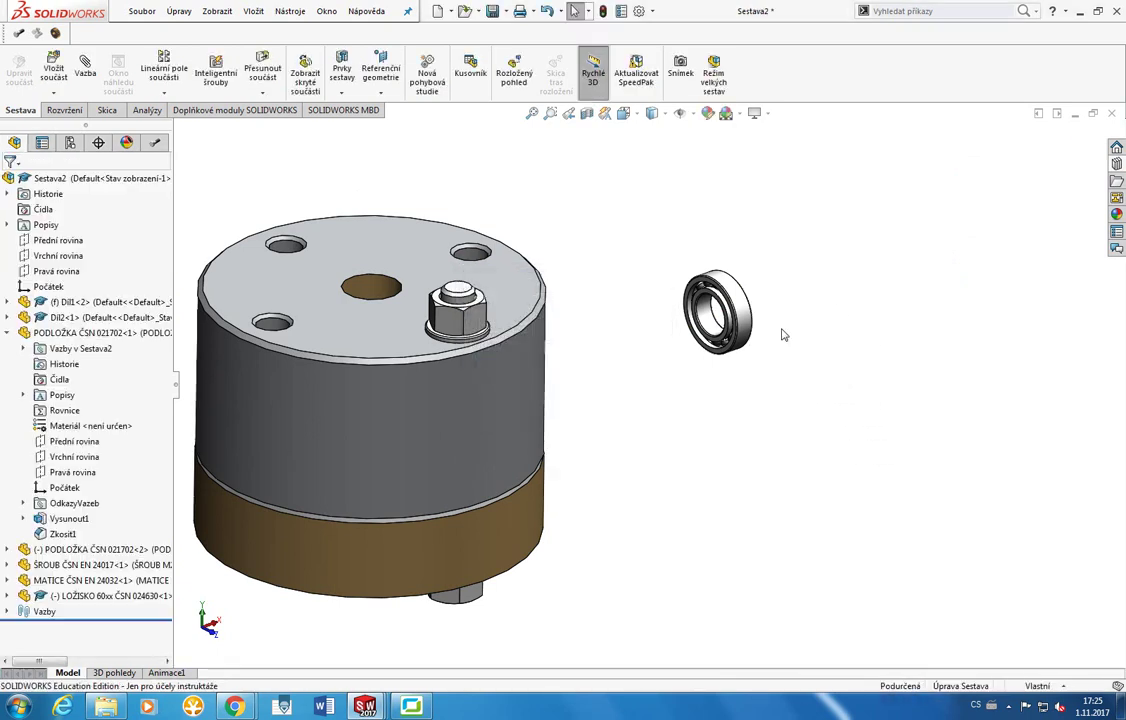
Examine the parts offered in the MATICE, PERA and POJISTNÉ KROUŽKY folders of the NORMALIZOVANÉ DÍLY design library.
left_click(1118, 164)
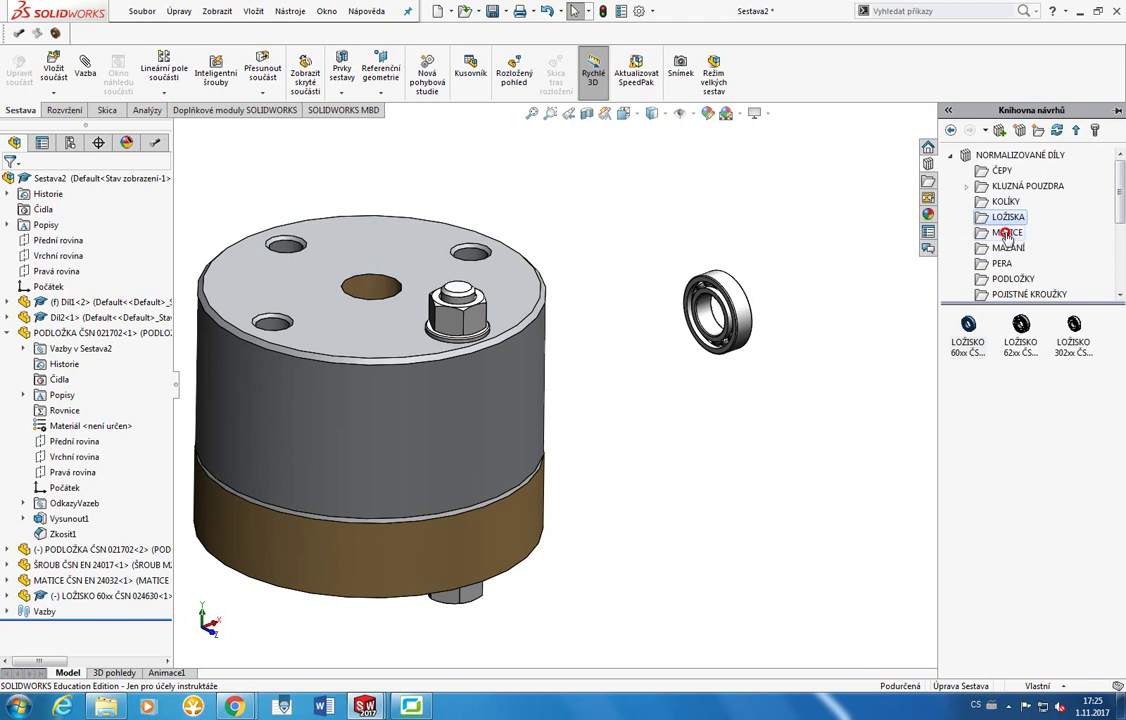
left_click(1006, 234)
mouse_move(976, 330)
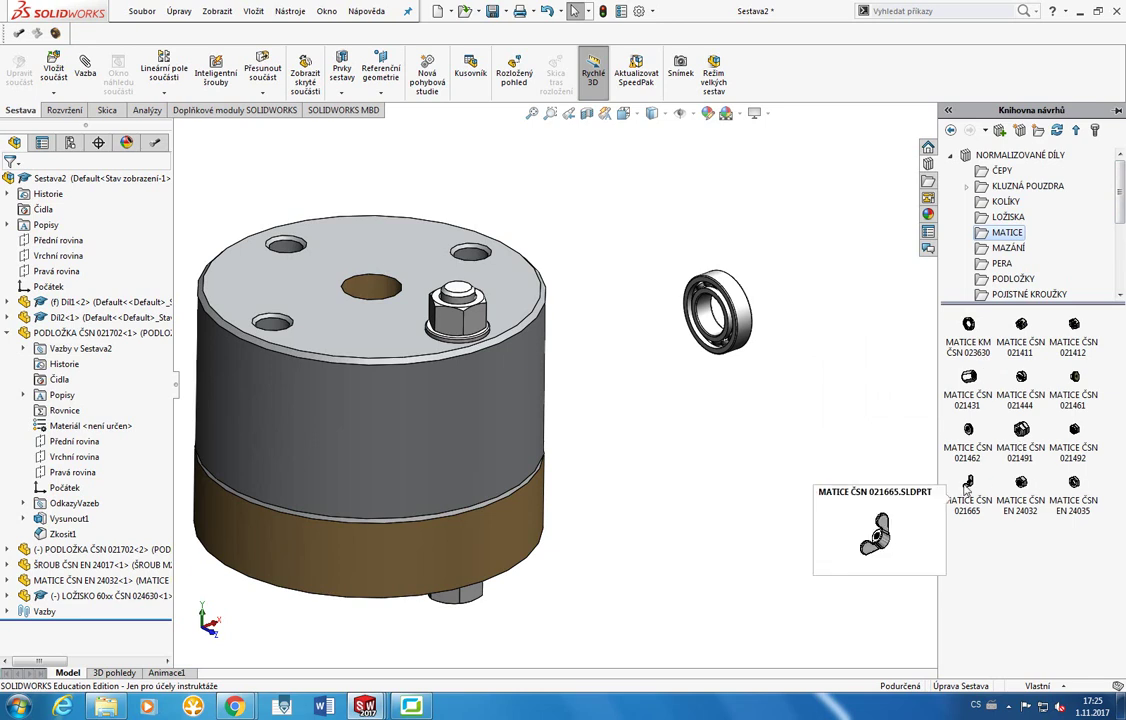
left_click(1002, 264)
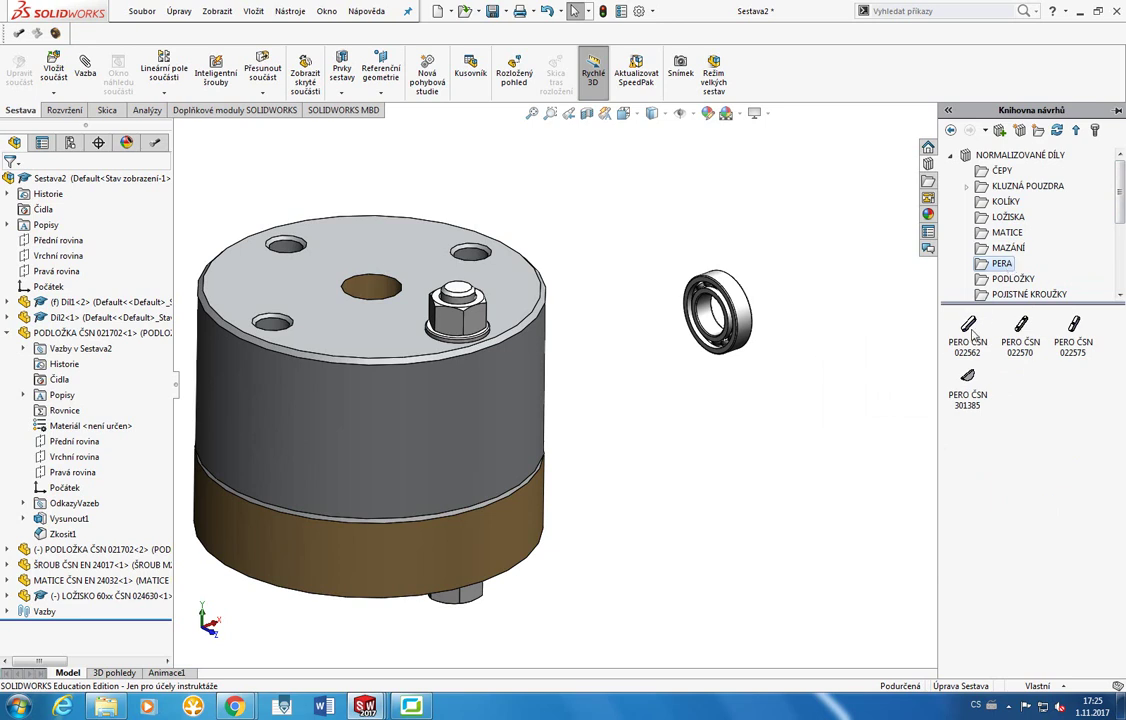
mouse_move(1019, 333)
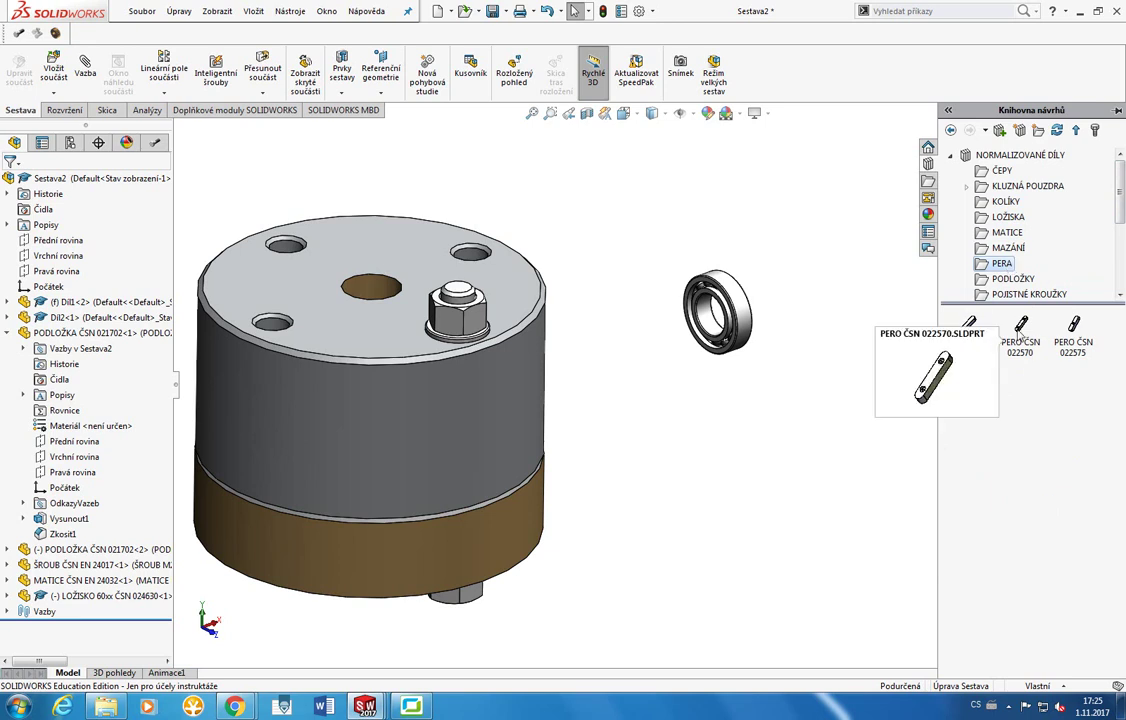
scroll(1120, 230, "down", 1)
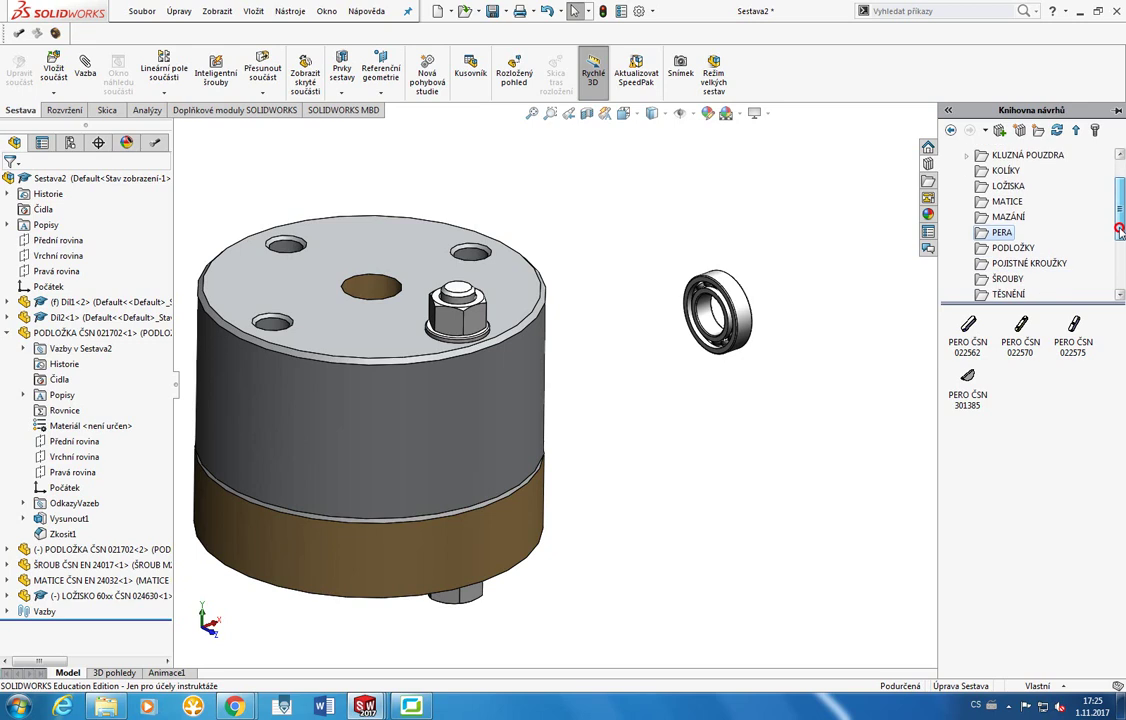
scroll(1120, 230, "down", 1)
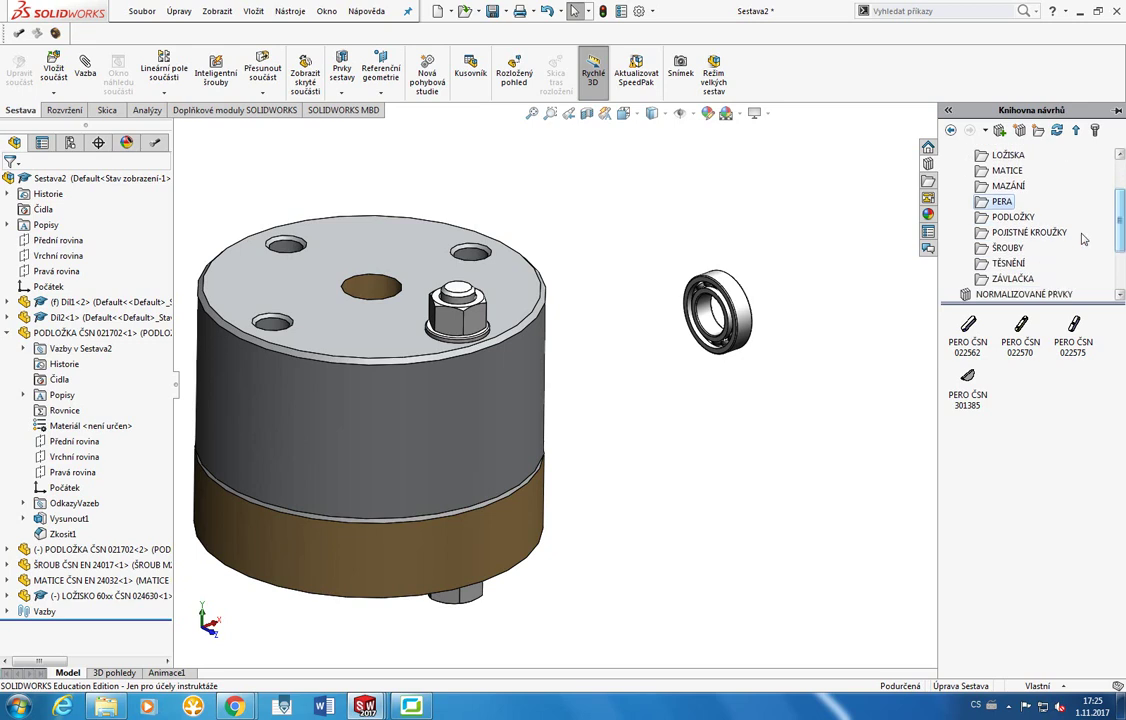
left_click(1005, 234)
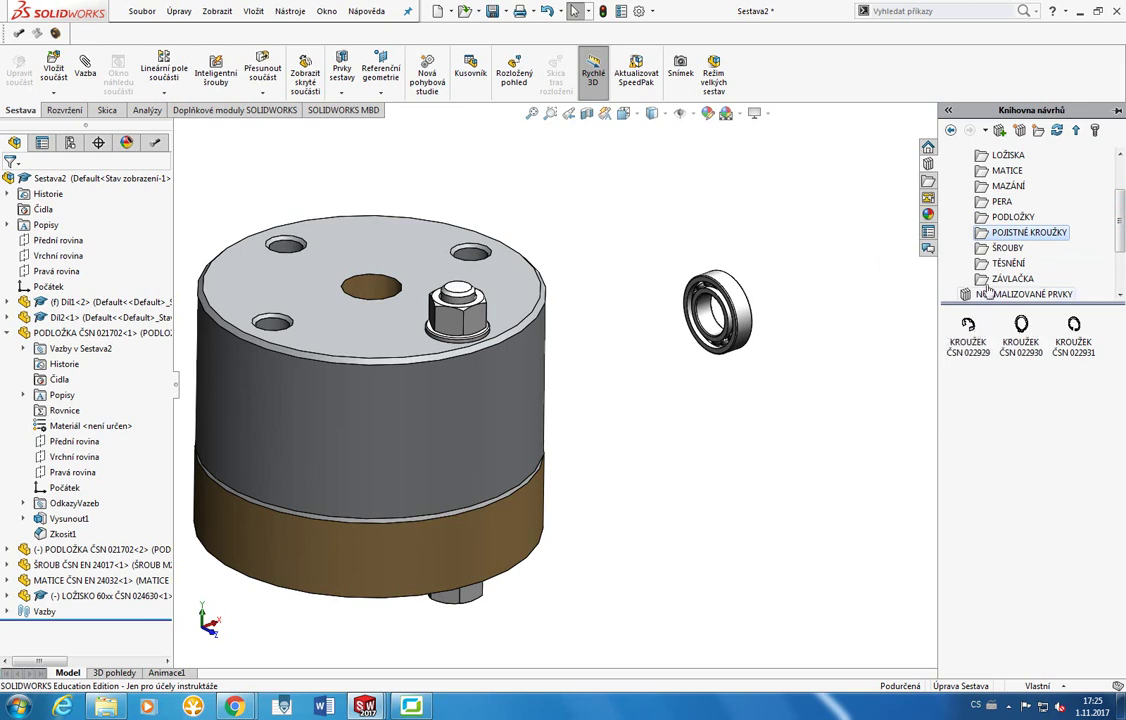
Insert one ŠROUB ČSN 021151 from the ŠROUBY library folder below the bearing, using the ŠROUB M10 x 80 ČSN 021151 configuration.
left_click(1004, 249)
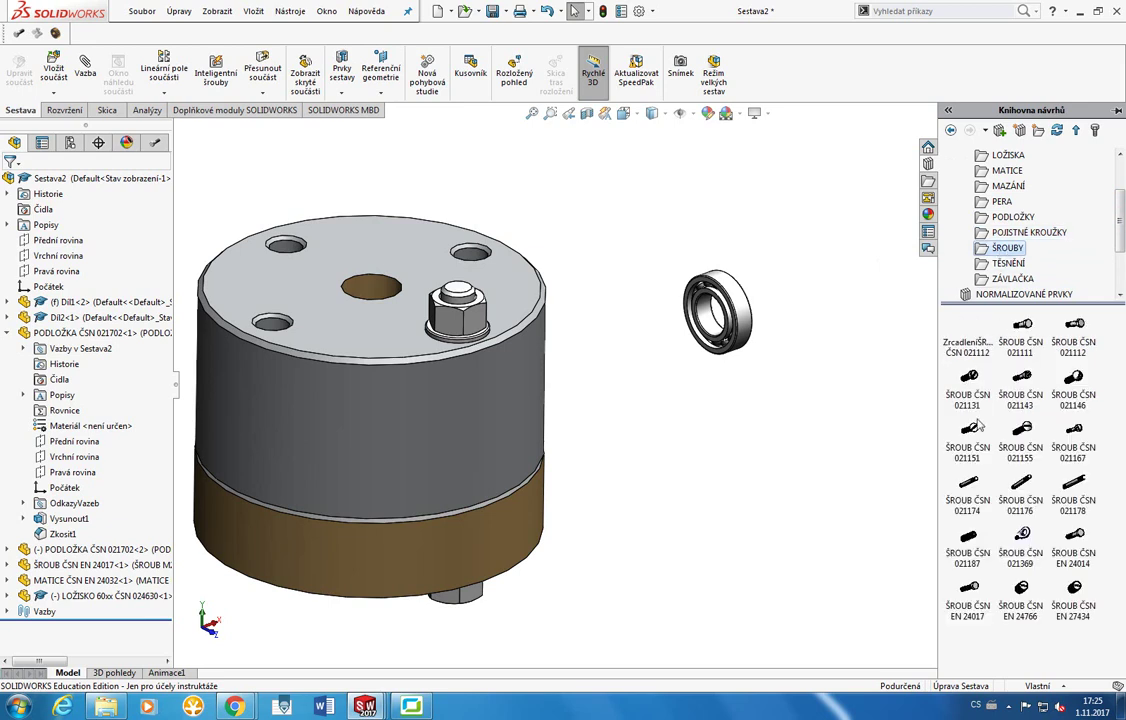
mouse_move(1031, 382)
left_click_drag(968, 436, 790, 408)
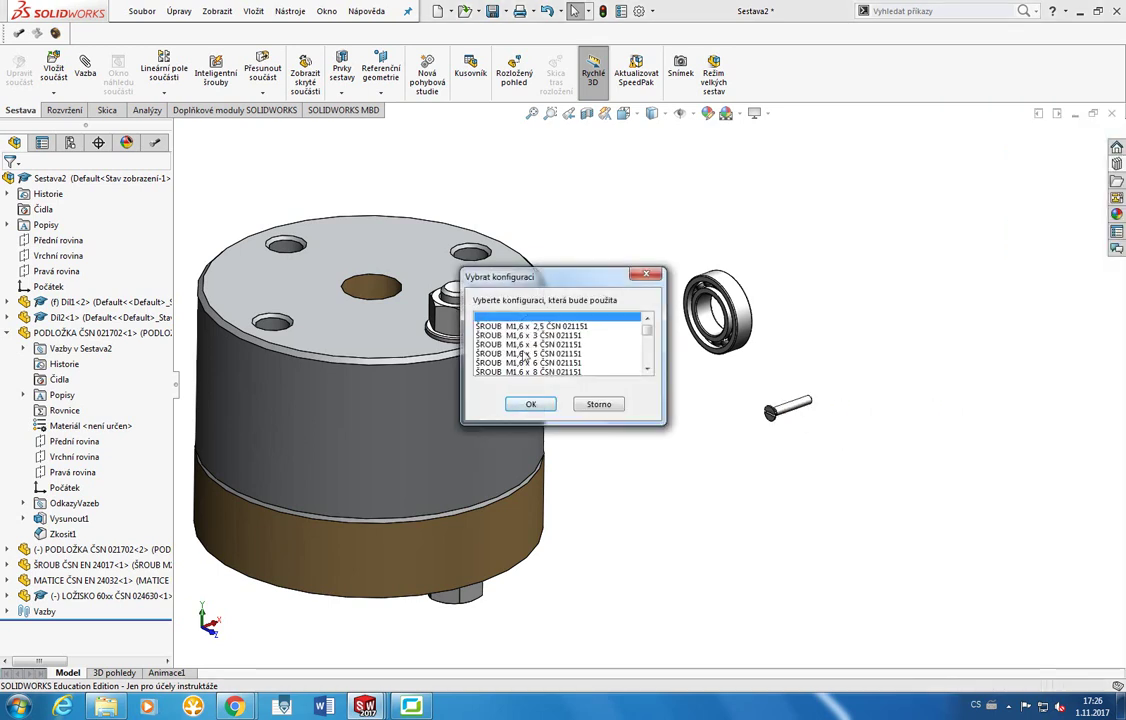
scroll(540, 347, "down", 2)
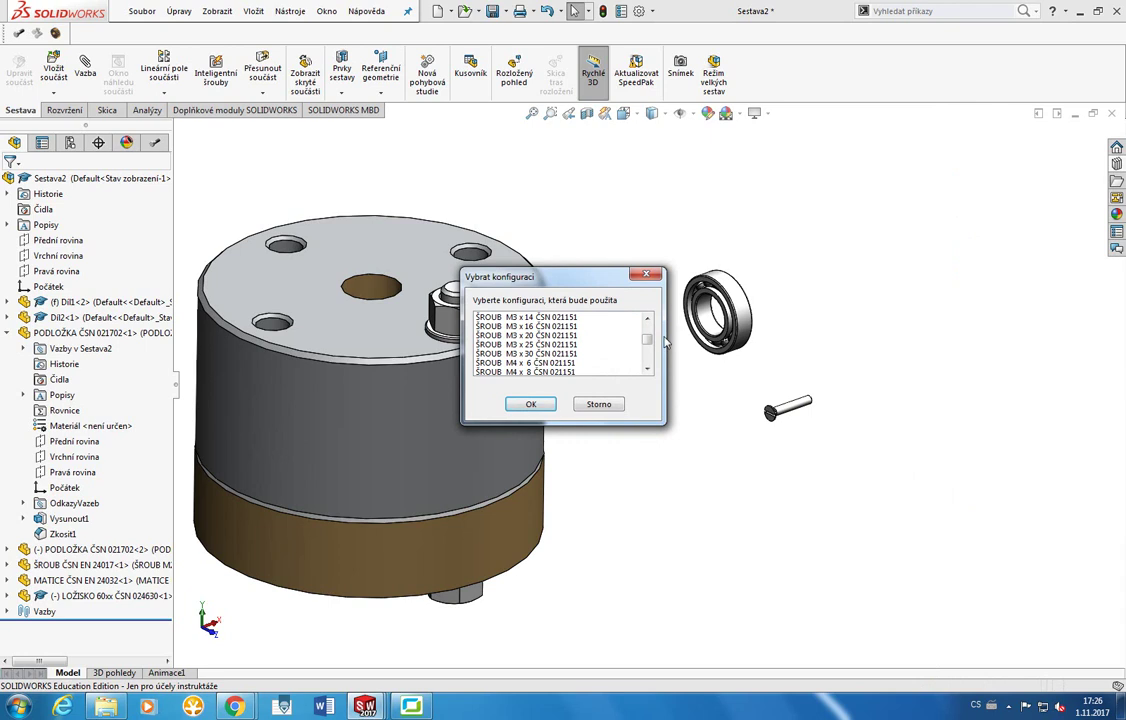
left_click_drag(647, 331, 648, 364)
double_click(575, 367)
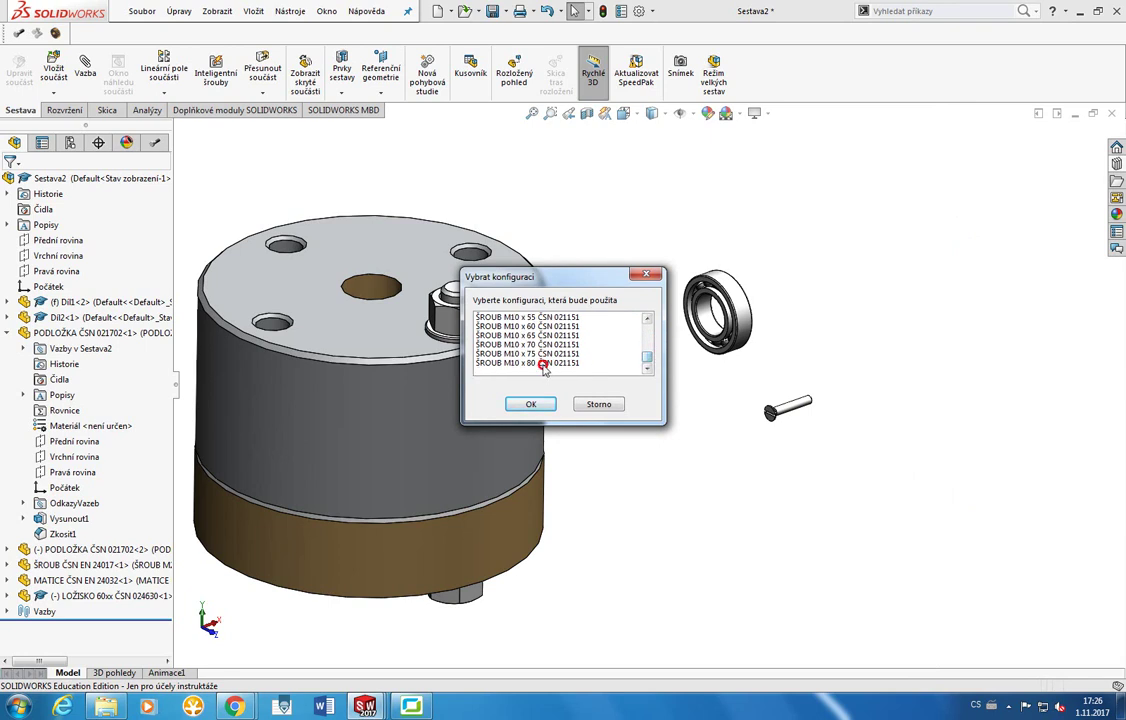
left_click(829, 418)
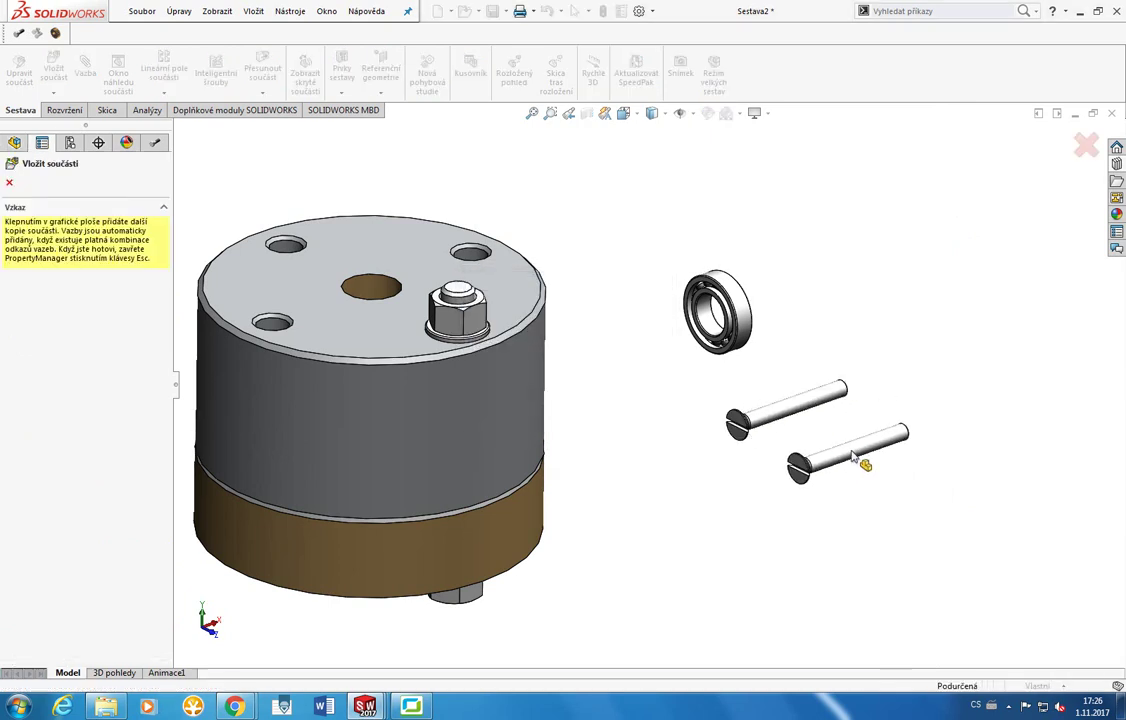
key("Escape")
scroll(822, 415, "down", 5)
middle_click_drag(783, 419, 700, 450)
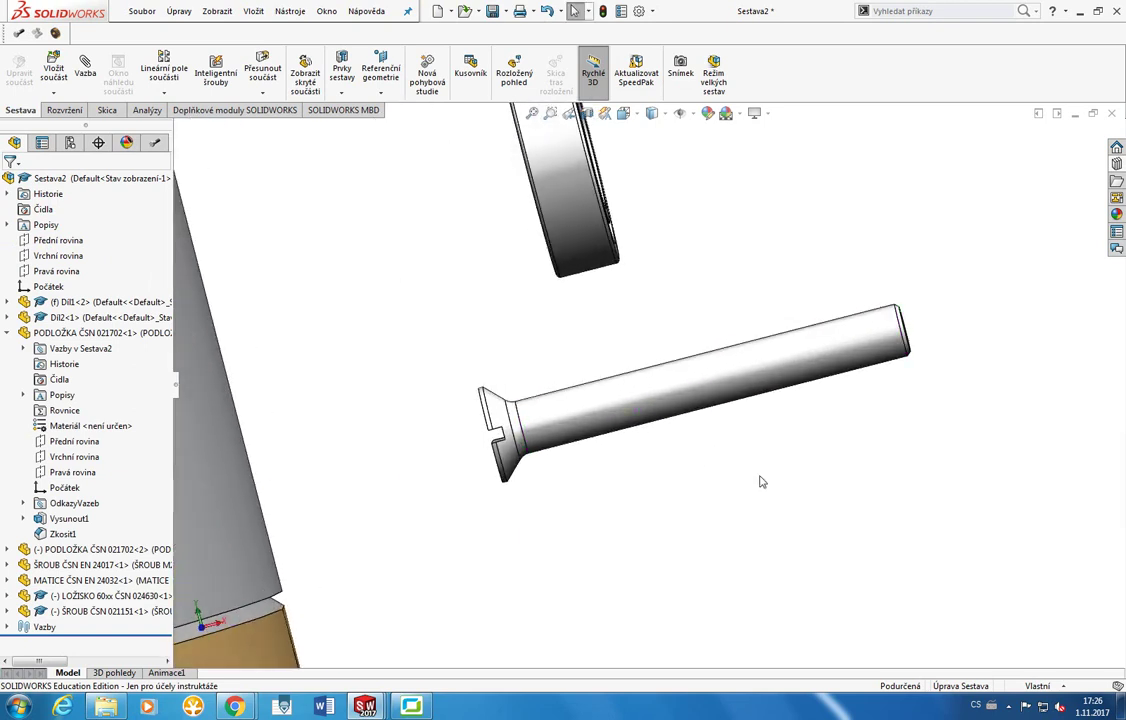